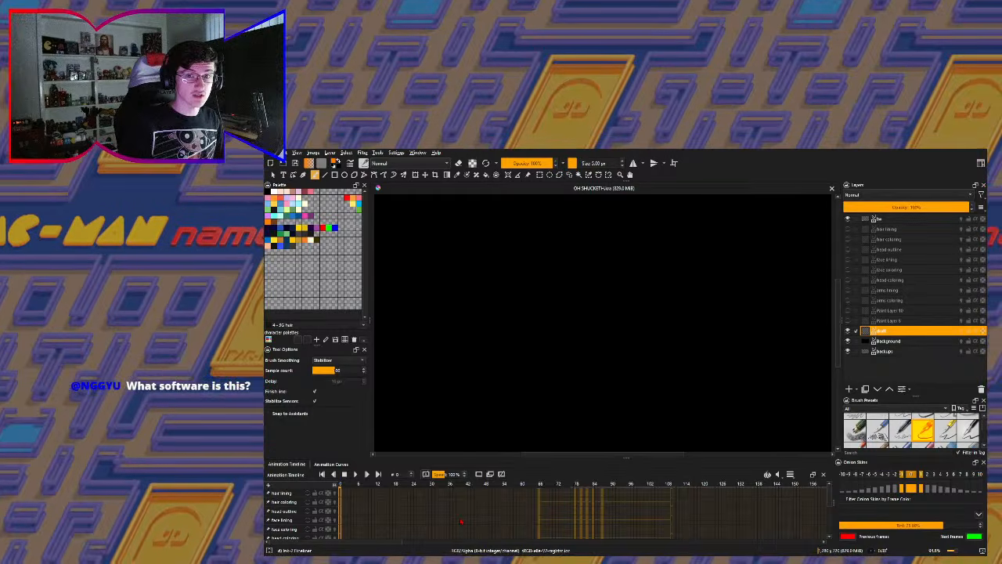
# - Enlarge the animation timeline area so that more layer rows fit below the canvas
pyautogui.press('1')
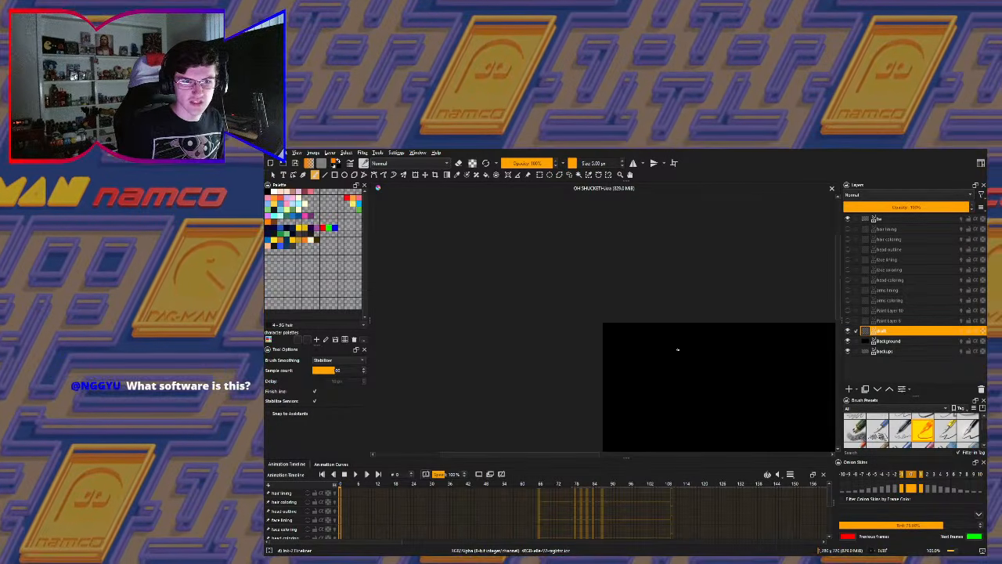
pyautogui.press('2')
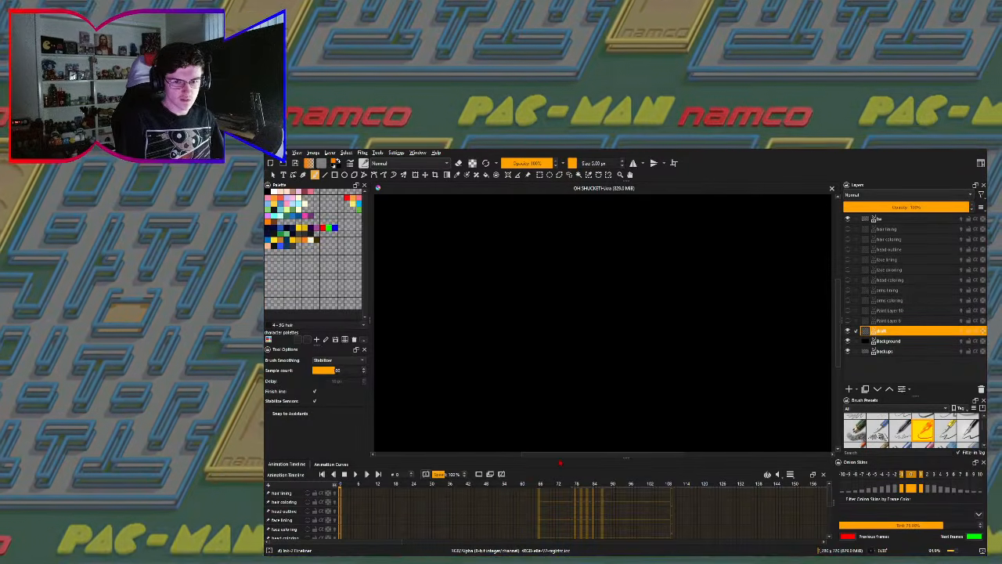
pyautogui.moveTo(563, 458); pyautogui.dragTo(572, 445)
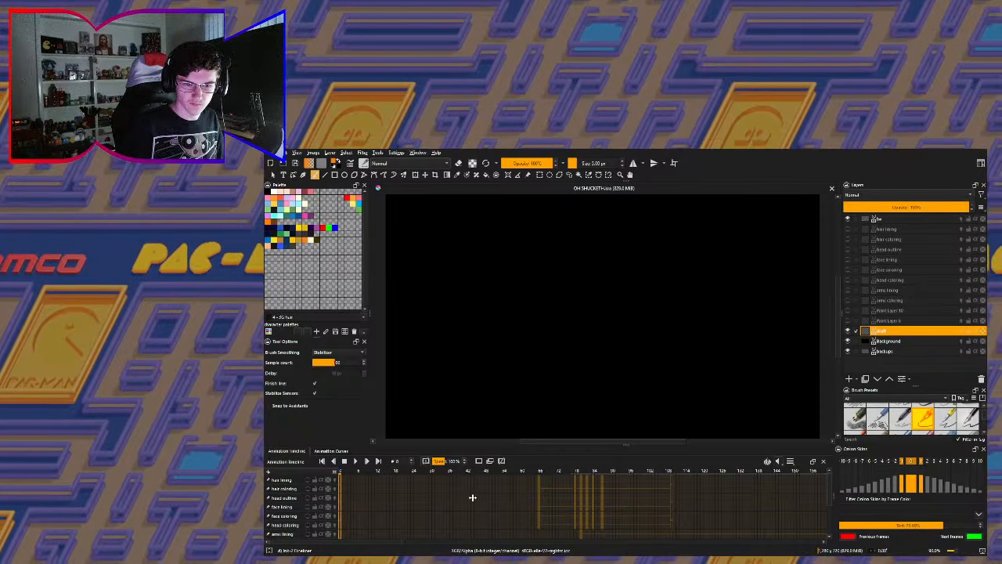
# - Compare the trigger-warning card at frame 12 with the opening frames 0 and 1, ending on frame 0
pyautogui.click(377, 471)
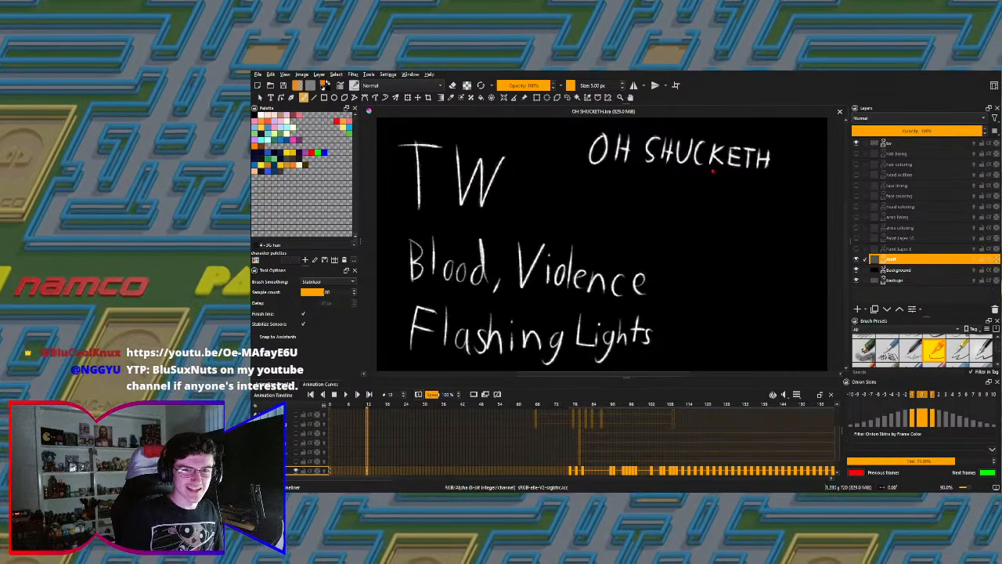
pyautogui.click(644, 159)
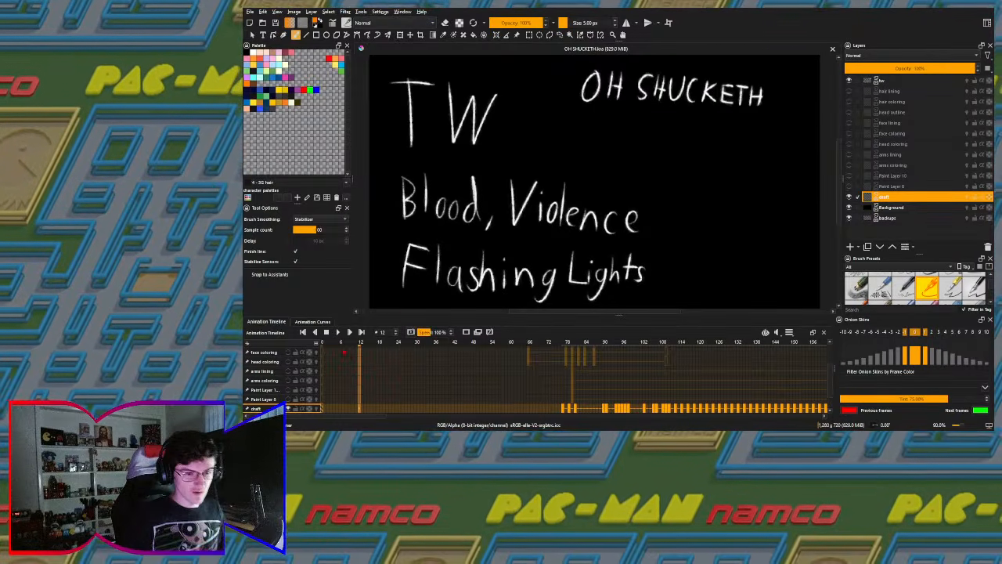
pyautogui.click(322, 342)
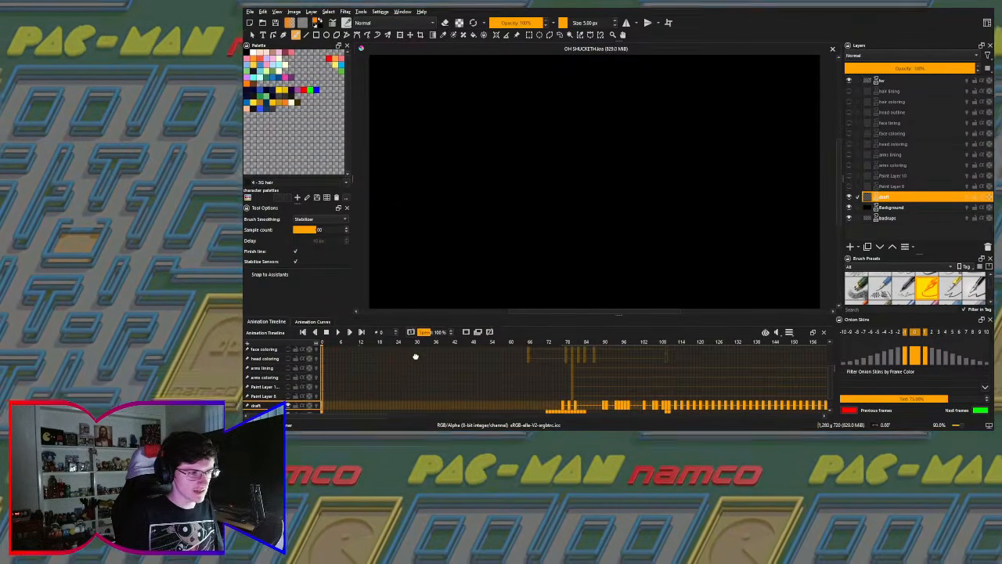
pyautogui.scroll(-1, 415, 356)
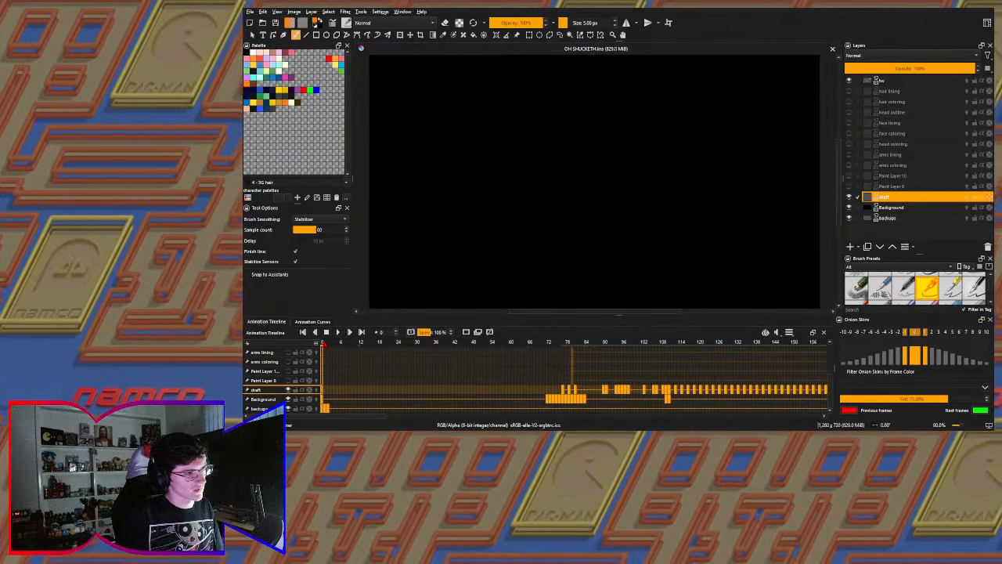
pyautogui.click(325, 342)
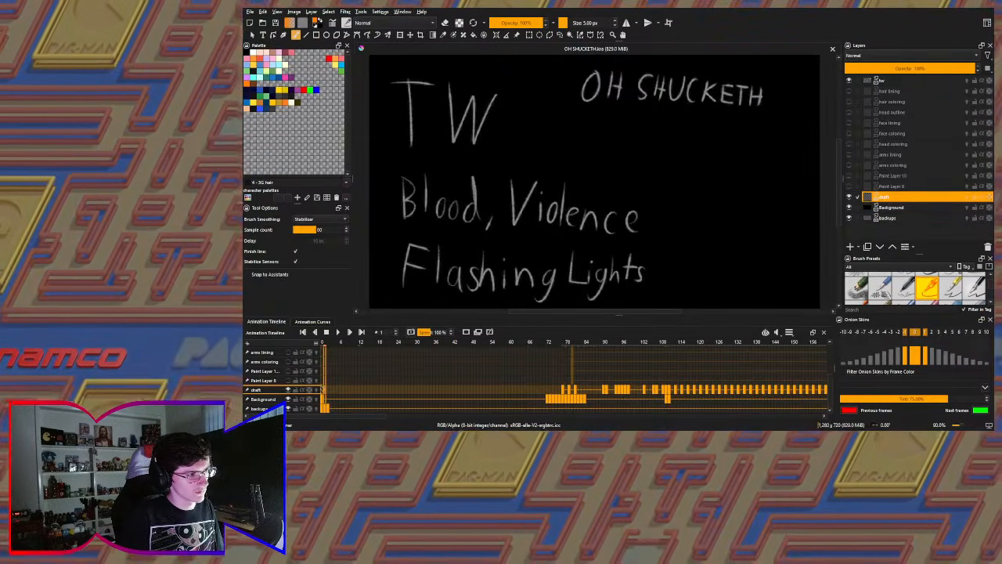
pyautogui.click(321, 342)
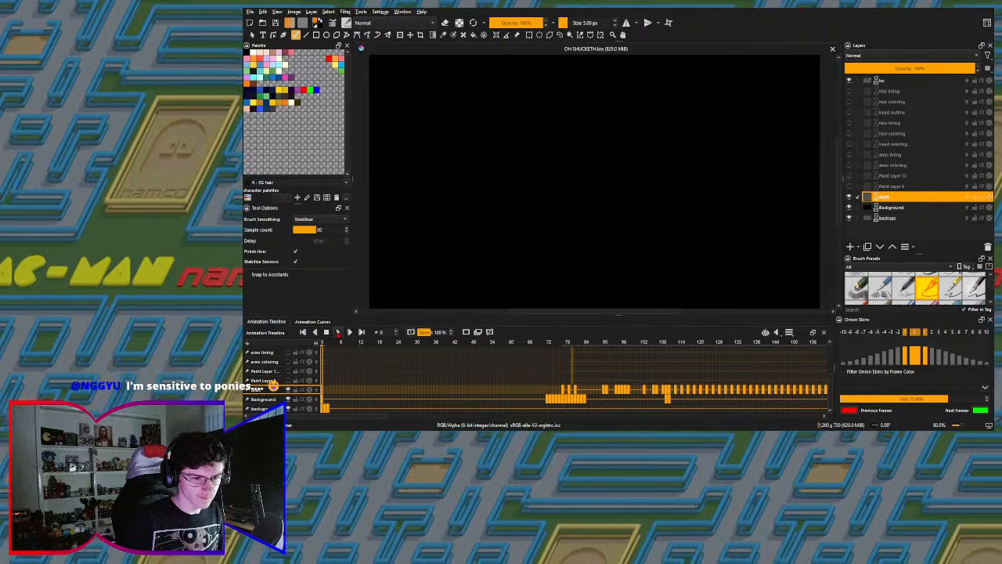
# - Preview the opening from frame 0, examine the trigger-warning card at frame 6, and return to frame 0
pyautogui.click(337, 332)
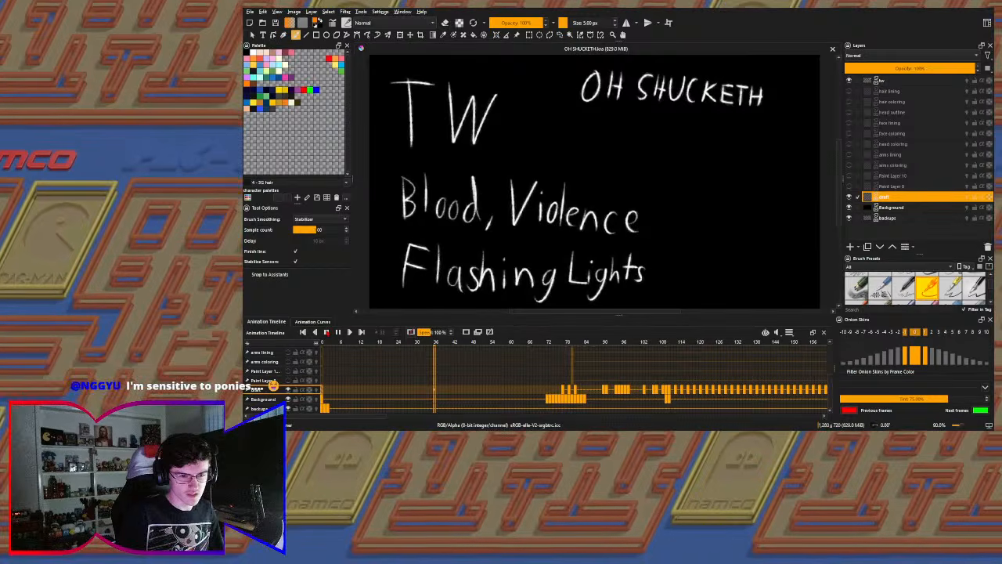
pyautogui.click(338, 332)
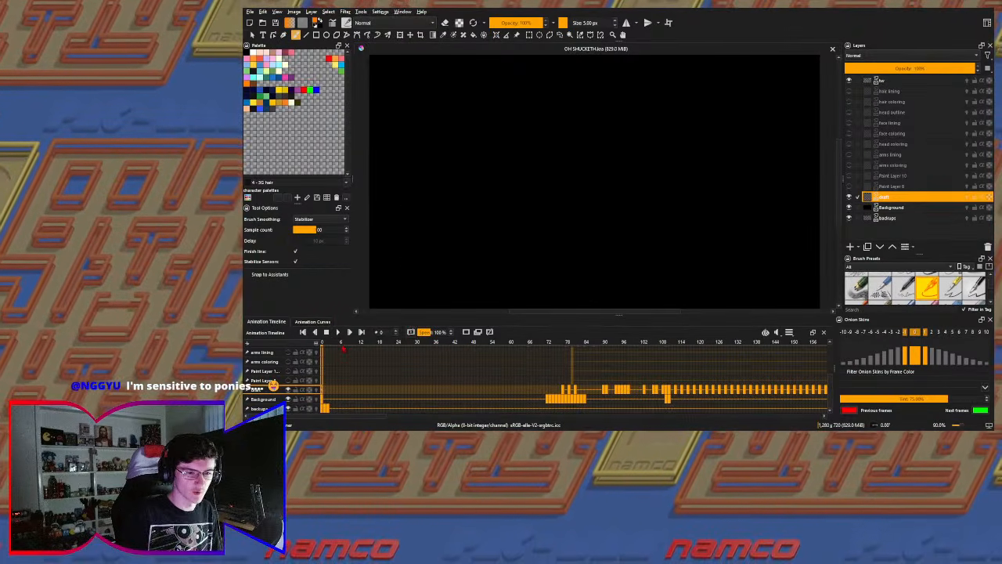
pyautogui.click(342, 348)
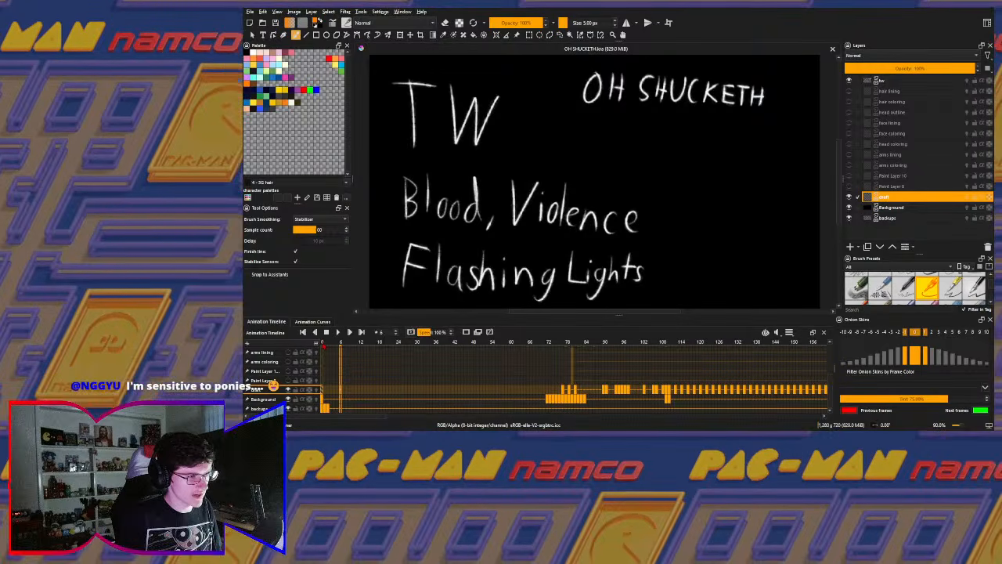
pyautogui.click(323, 347)
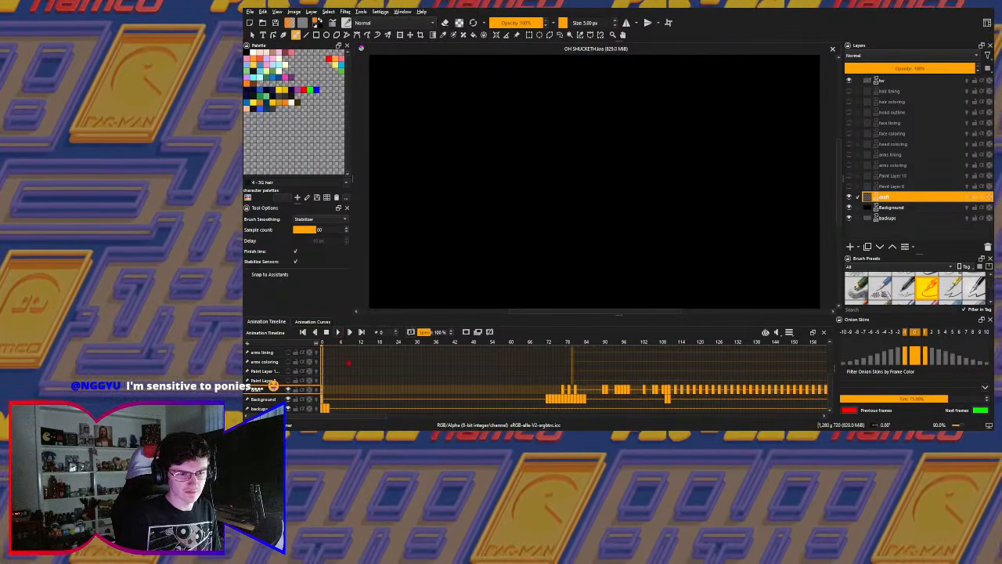
# - Replay the trigger-warning opening from frame 0 three times, stopping playback after each run
pyautogui.click(338, 332)
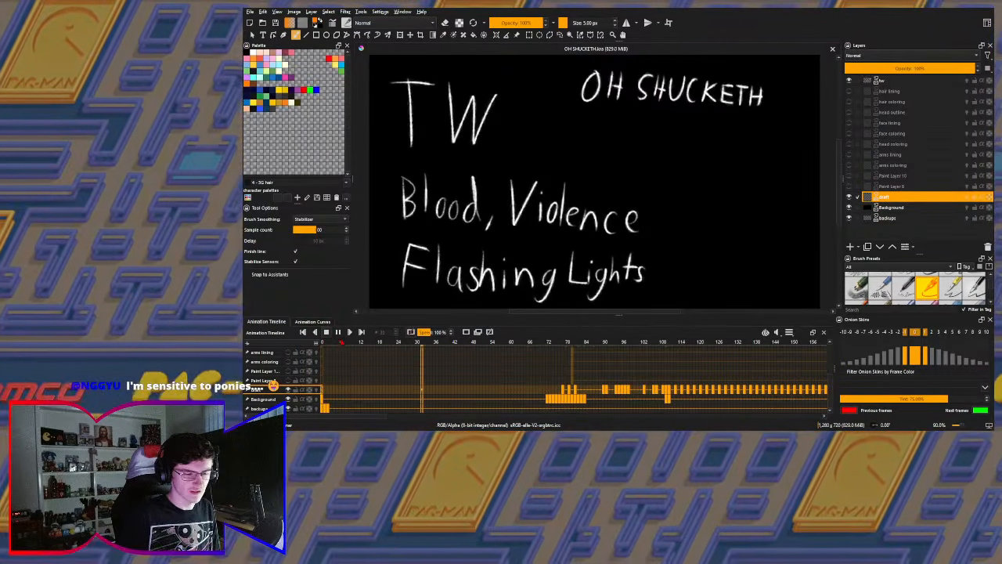
pyautogui.click(327, 332)
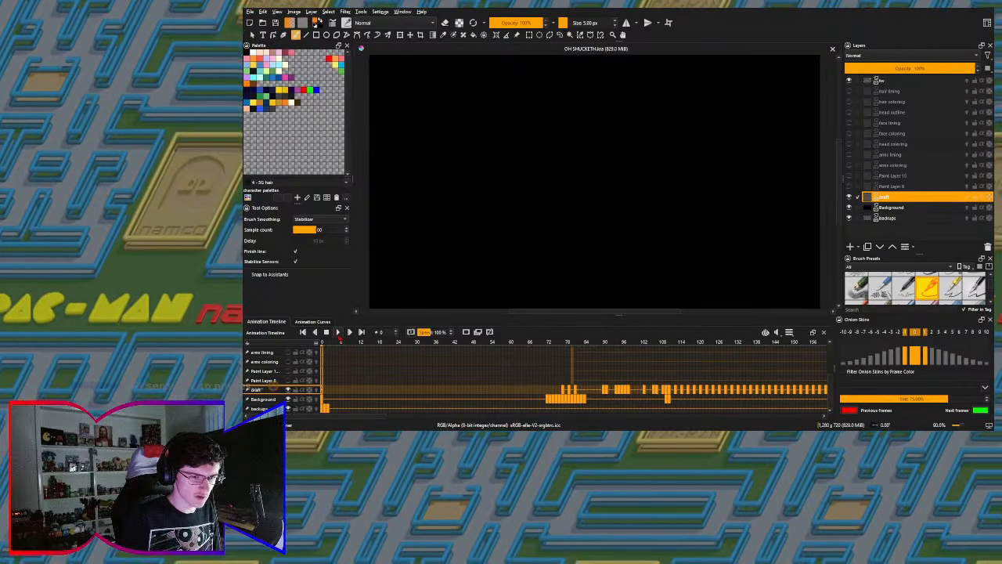
pyautogui.click(338, 332)
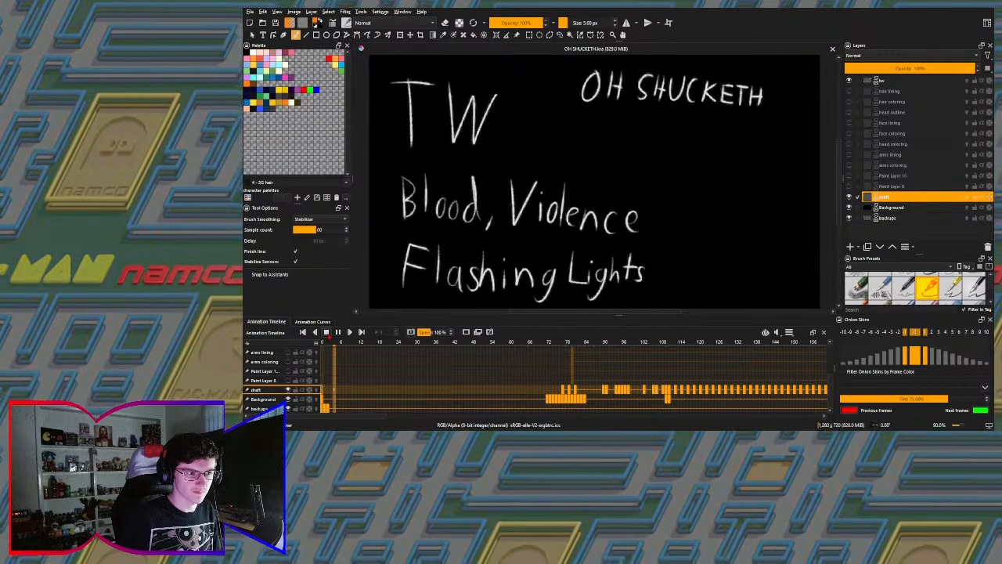
pyautogui.click(326, 332)
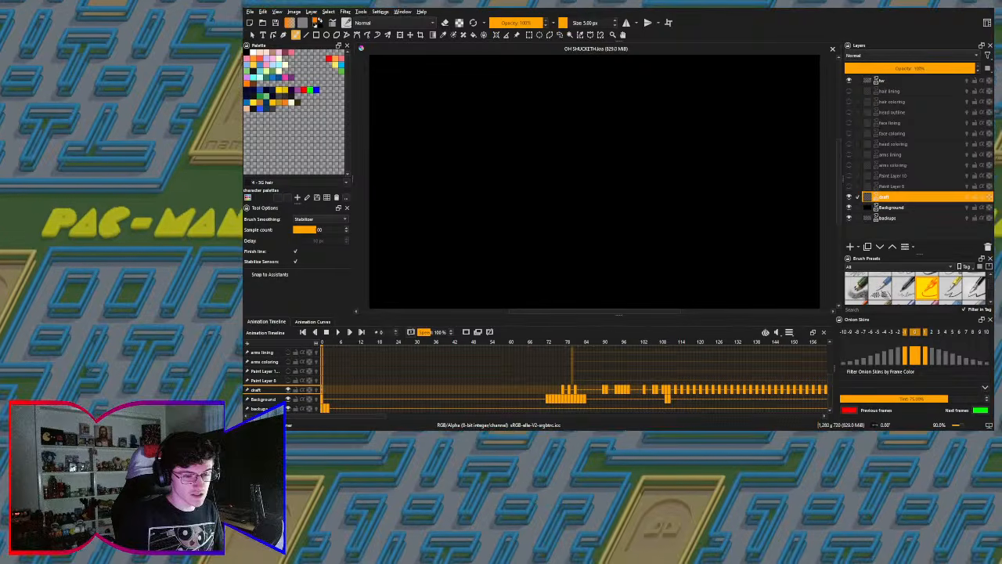
pyautogui.click(337, 332)
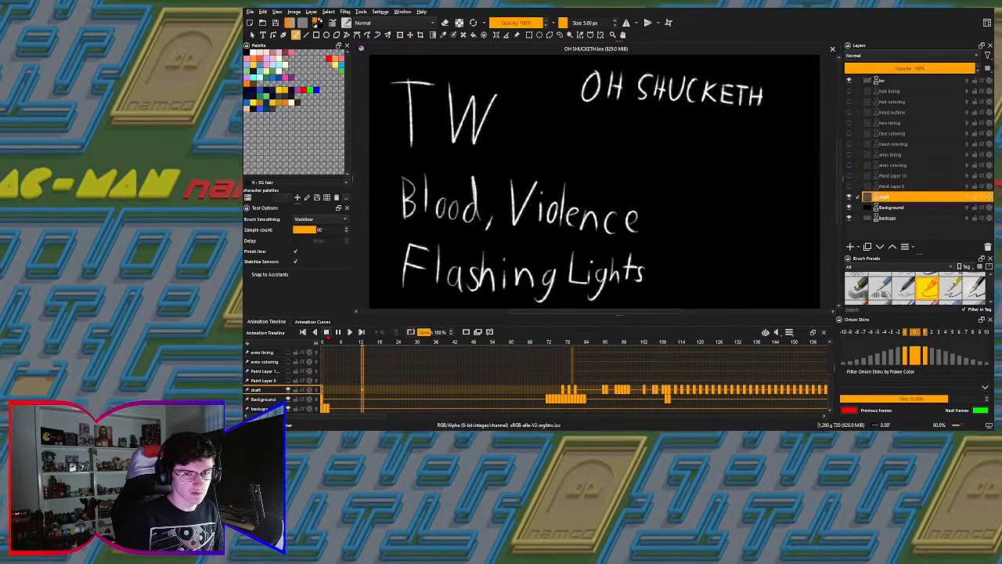
pyautogui.click(327, 332)
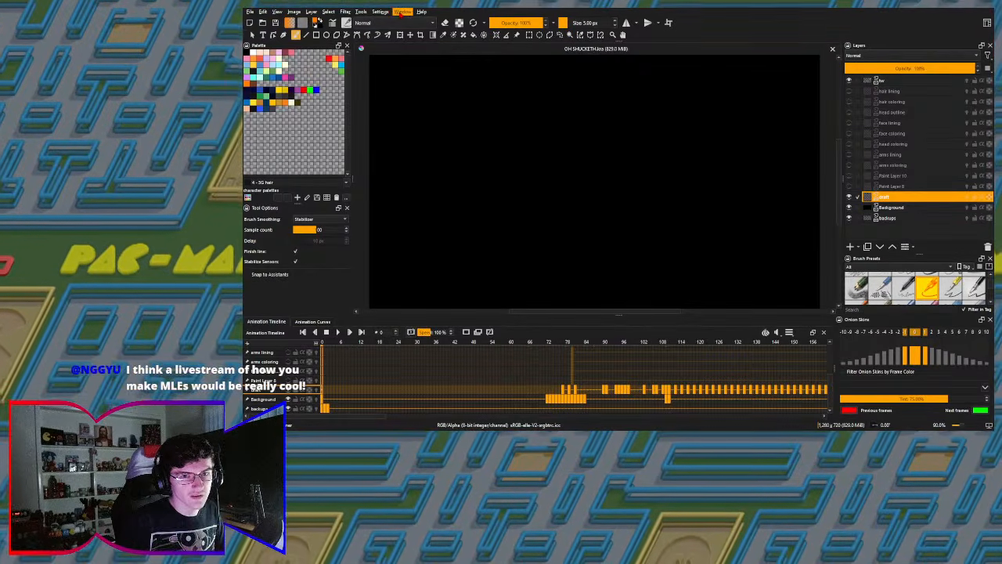
# - Display the Overview docker and play the animation from frame 0 through the red SHUCKS title
pyautogui.click(617, 123)
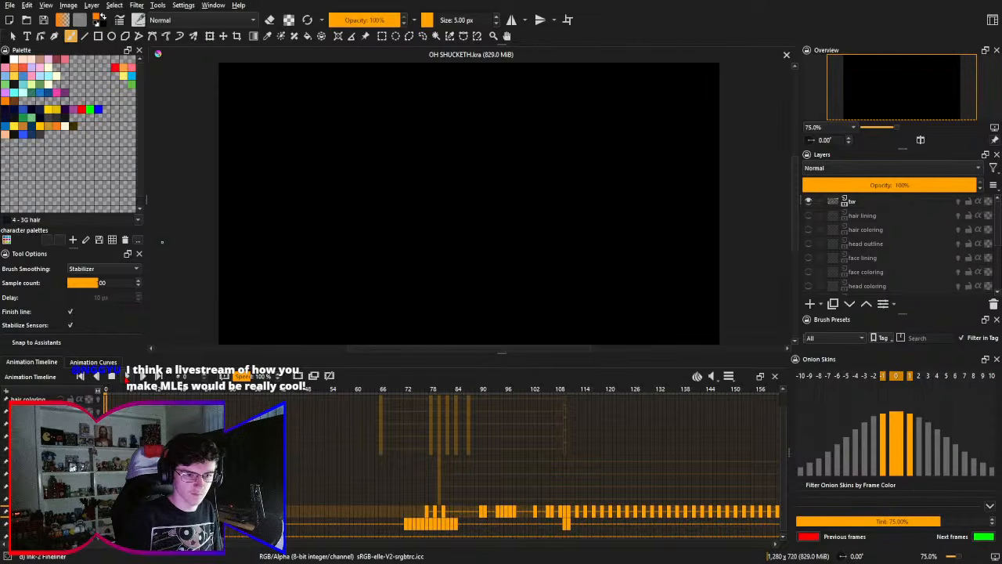
pyautogui.click(128, 377)
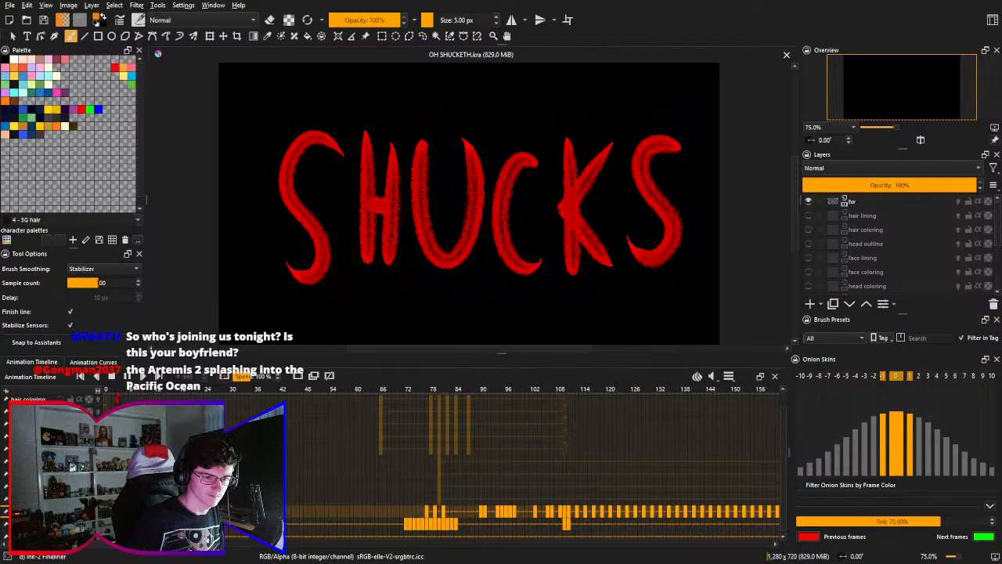
pyautogui.press('Escape')
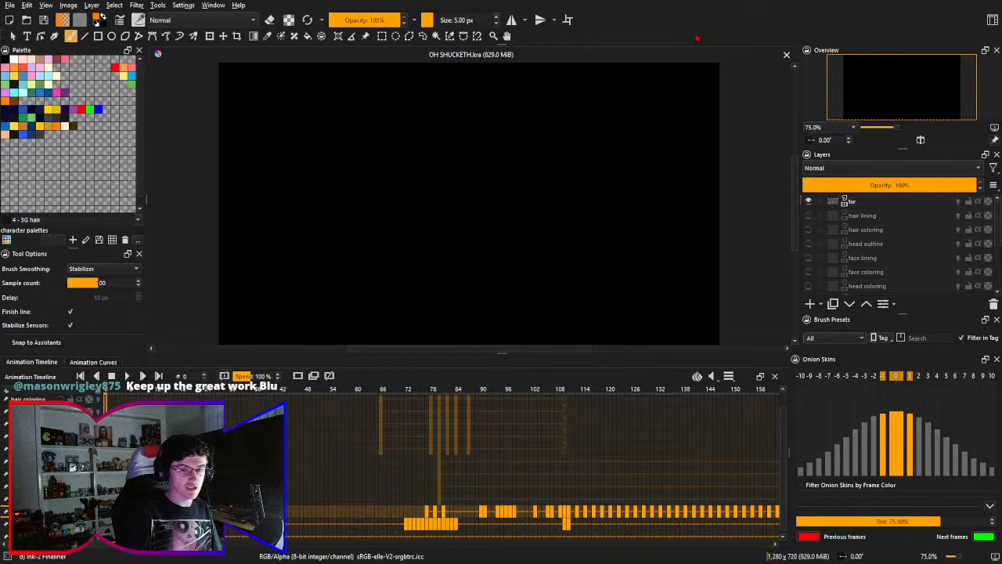
pyautogui.scroll(-1, 525, 444)
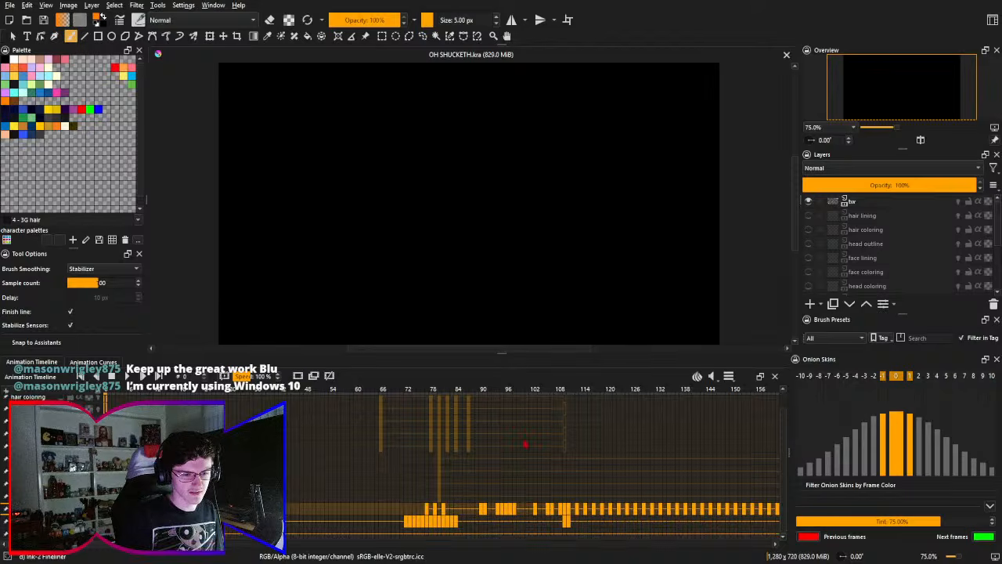
pyautogui.scroll(1, 462, 481)
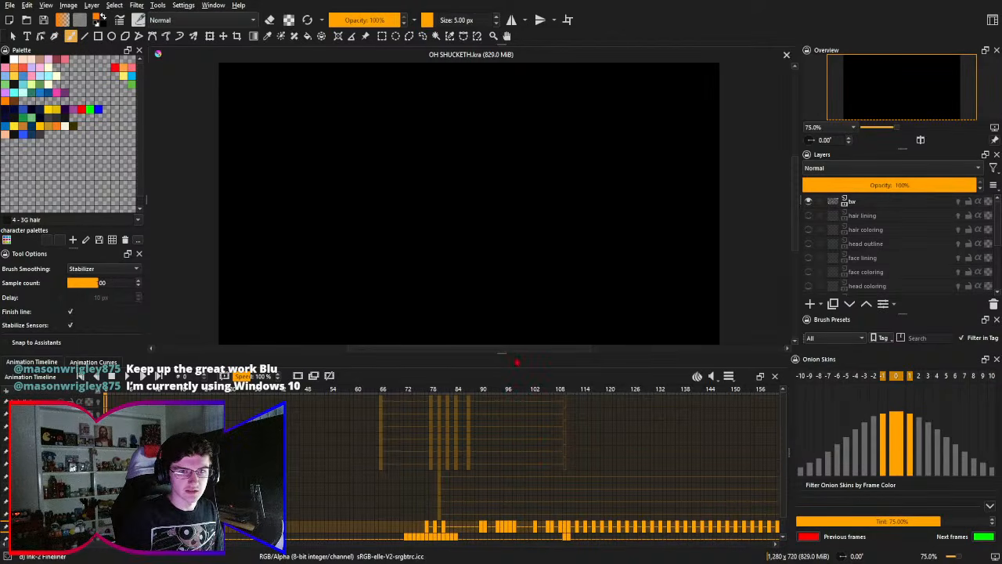
pyautogui.scroll(-1, 492, 391)
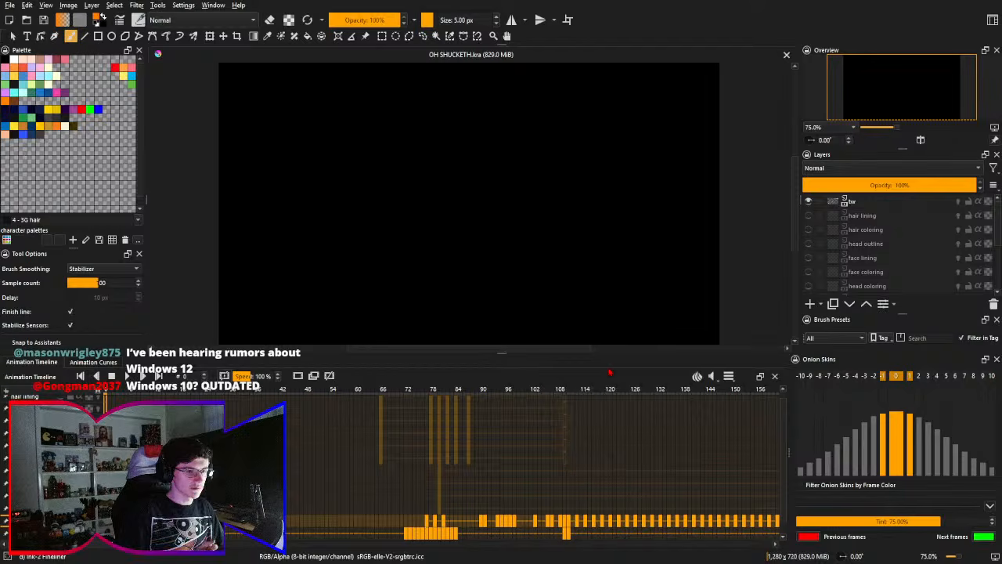
pyautogui.scroll(-1, 439, 452)
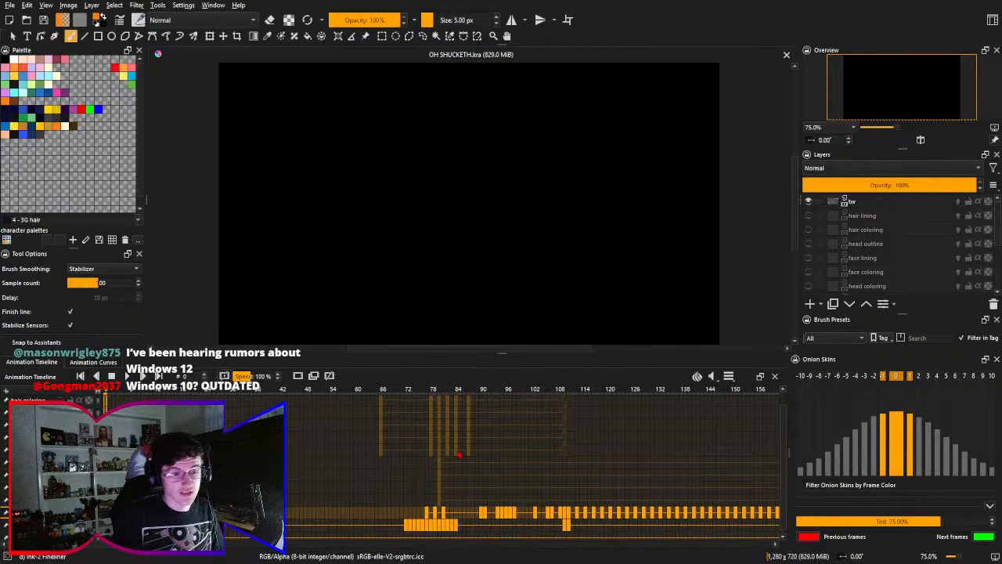
pyautogui.scroll(1, 470, 456)
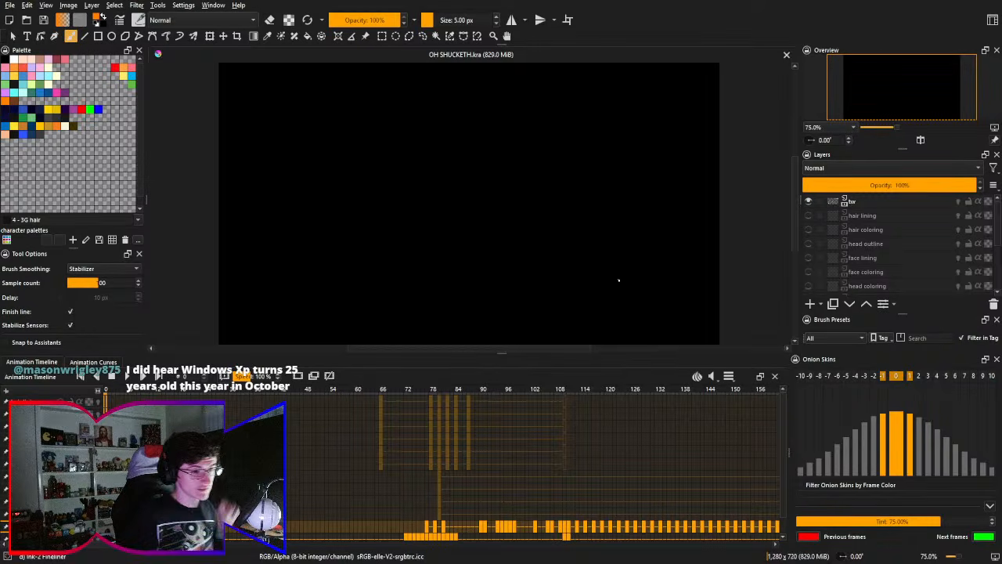
pyautogui.scroll(-1, 521, 438)
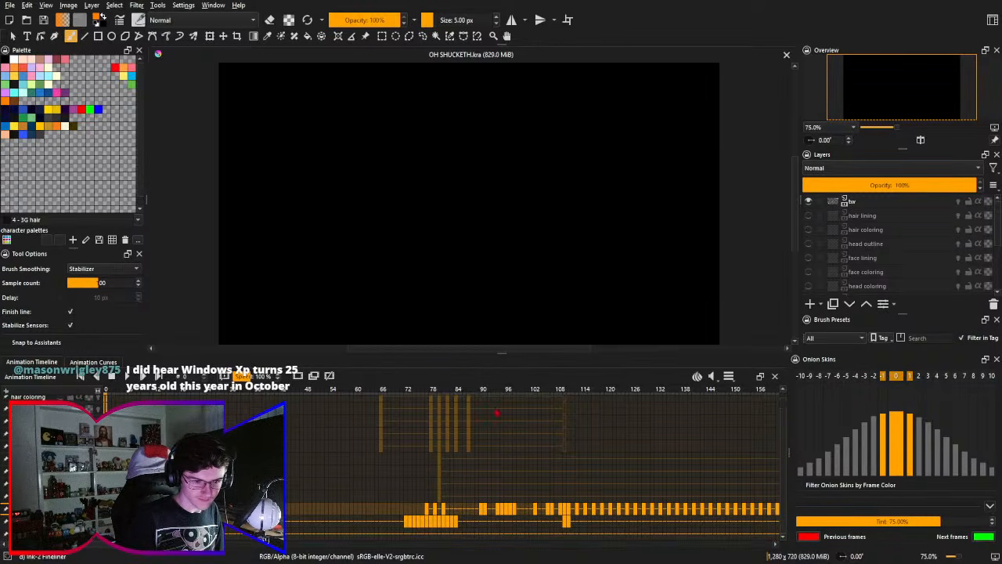
# - Examine the character's fade-in at frames 78 and 84 and the trigger-warning card at frame 66
pyautogui.moveTo(436, 448); pyautogui.dragTo(377, 453)
pyautogui.moveTo(375, 399); pyautogui.dragTo(379, 404)
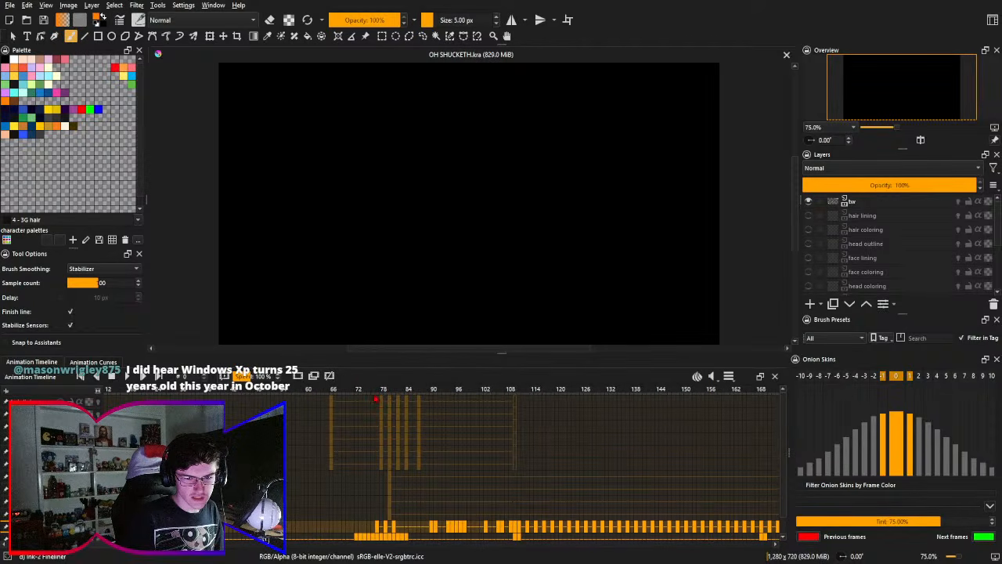
pyautogui.click(381, 390)
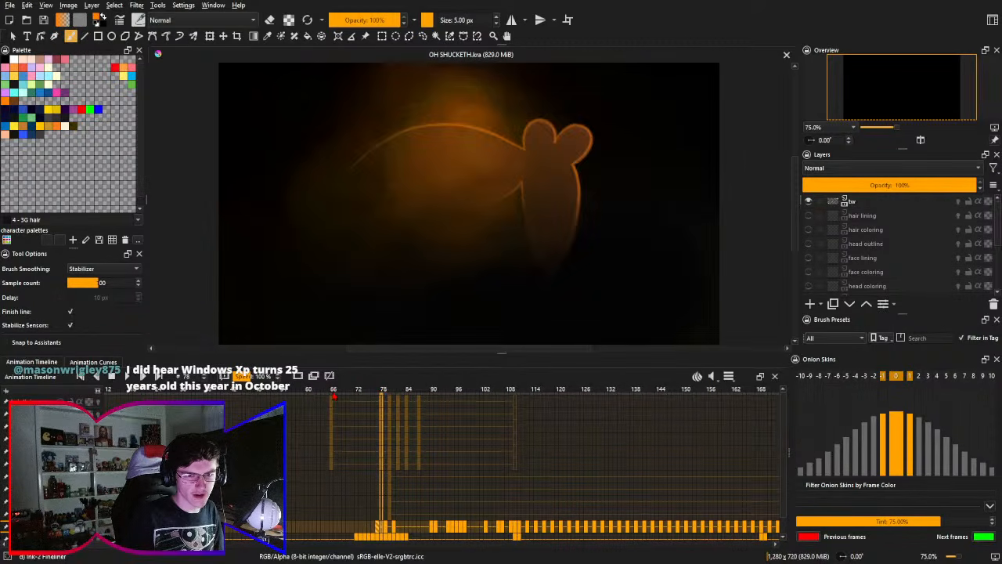
pyautogui.moveTo(385, 495); pyautogui.dragTo(362, 435)
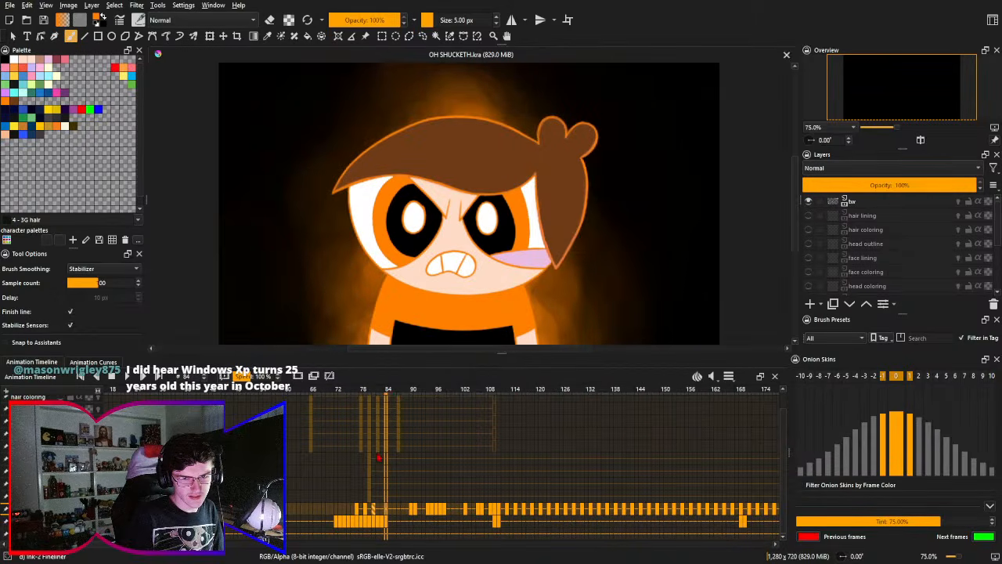
pyautogui.click(313, 389)
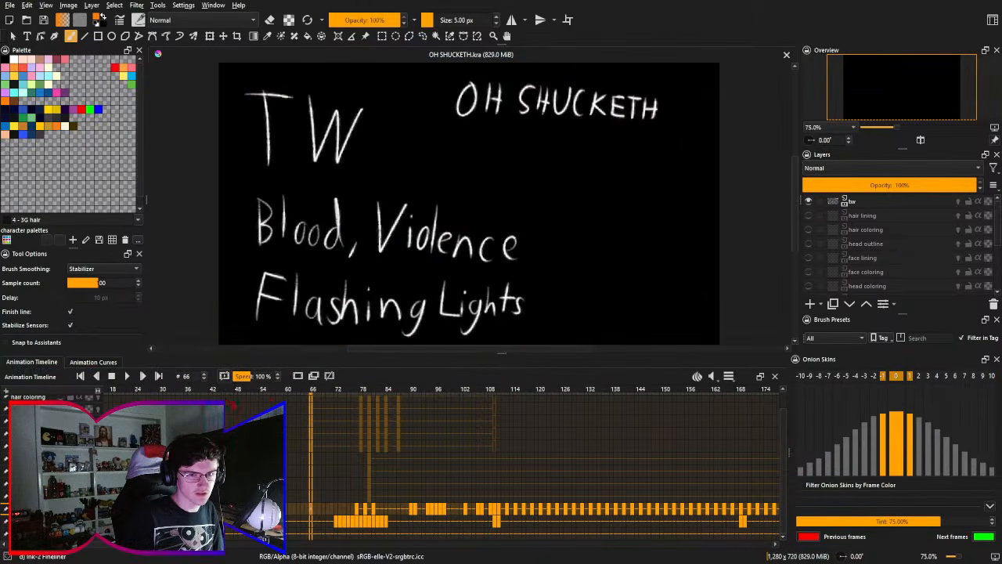
# - Play the animation from frame 60 to review the transition from the trigger-warning card to the angry character
pyautogui.click(287, 395)
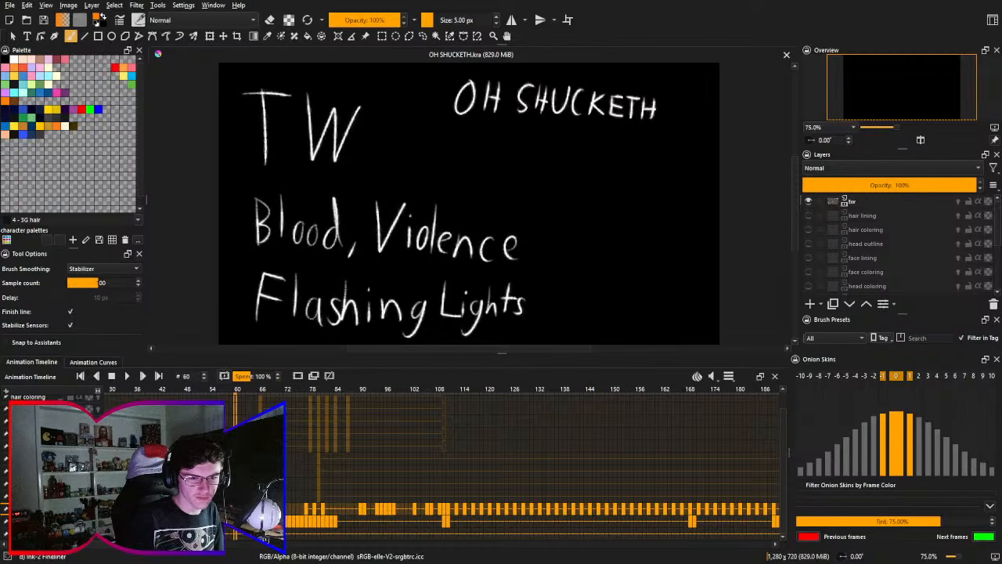
pyautogui.click(127, 376)
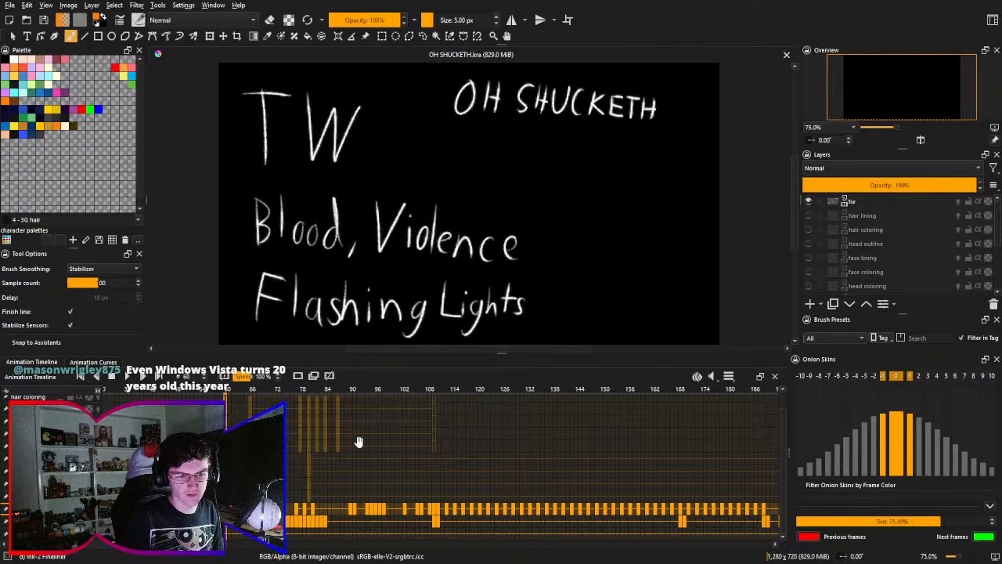
pyautogui.moveTo(359, 441); pyautogui.dragTo(352, 429)
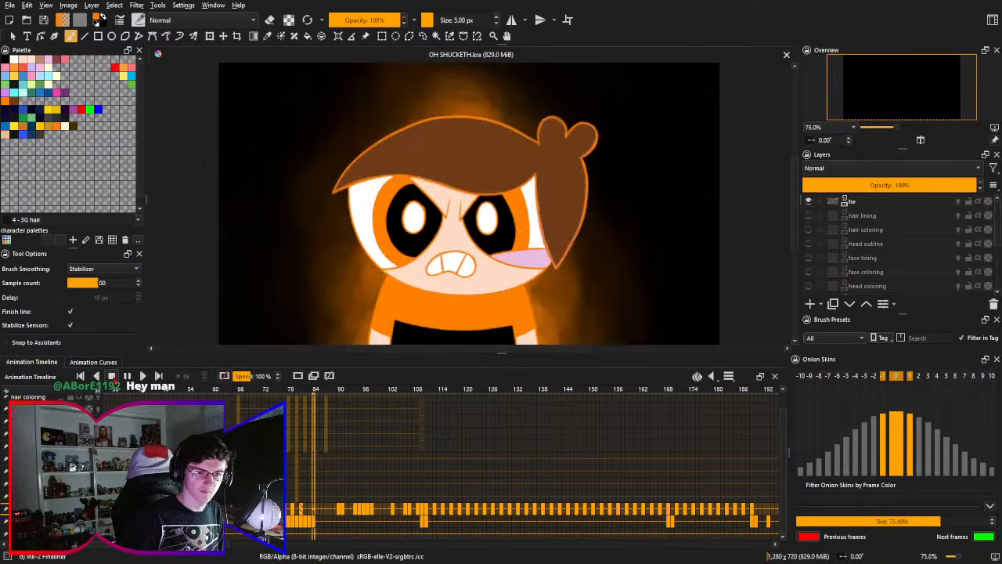
# - Replay the animation from frame 60 twice to review the transition from the trigger-warning card to the character, stopping playback after each run
pyautogui.press('space')
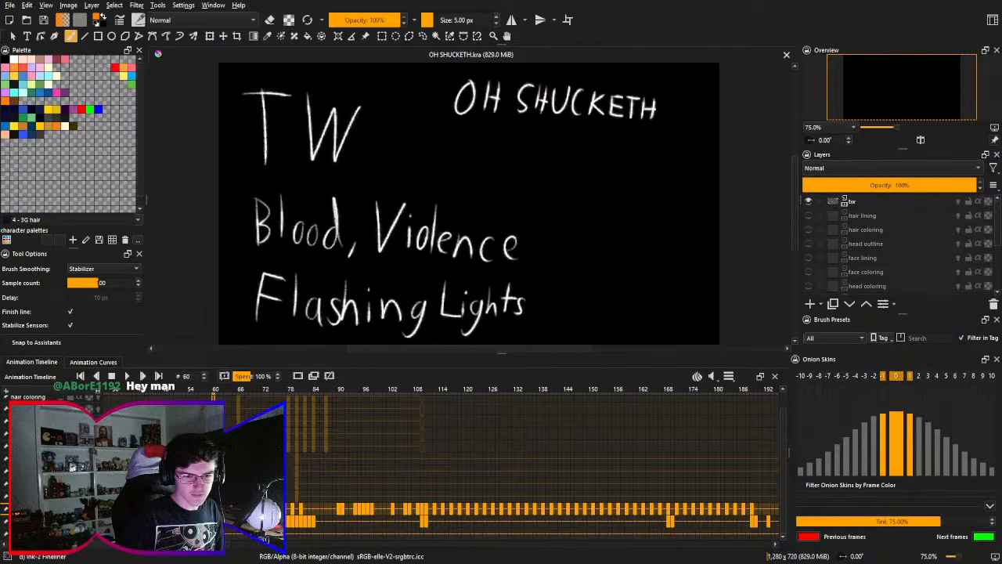
pyautogui.hscroll(1, 532, 470)
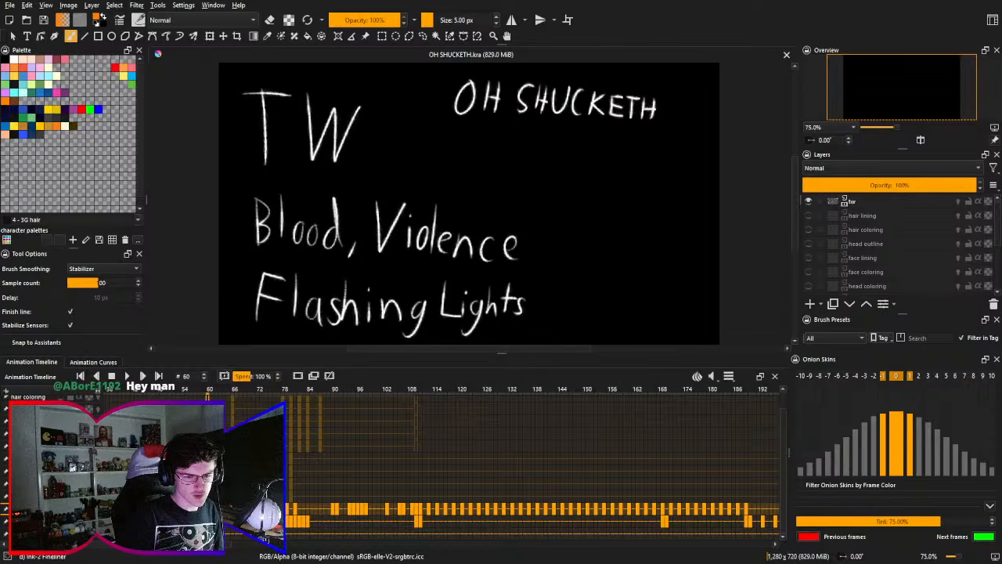
pyautogui.scroll(1, 533, 470)
pyautogui.scroll(-1, 532, 469)
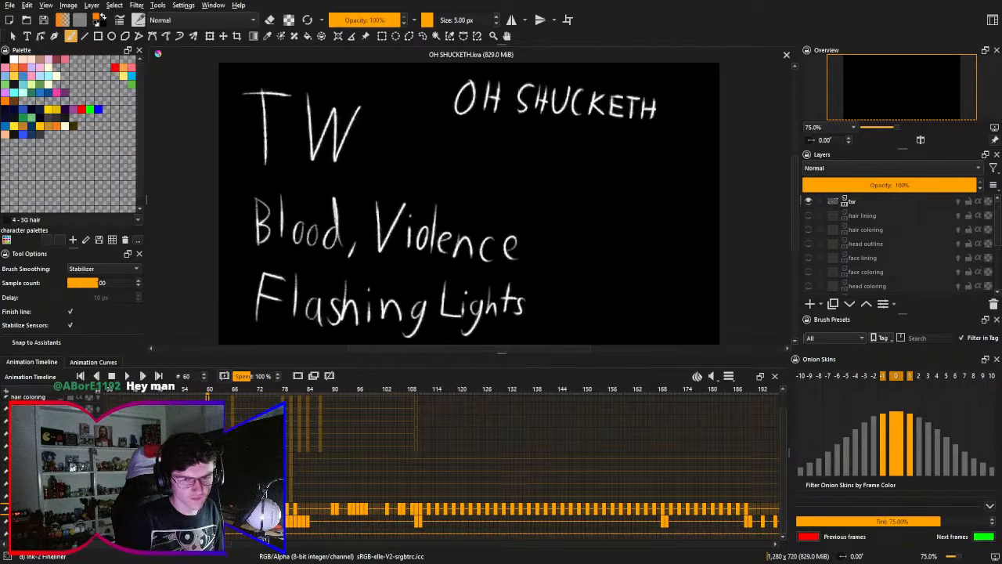
pyautogui.hscroll(1, 532, 470)
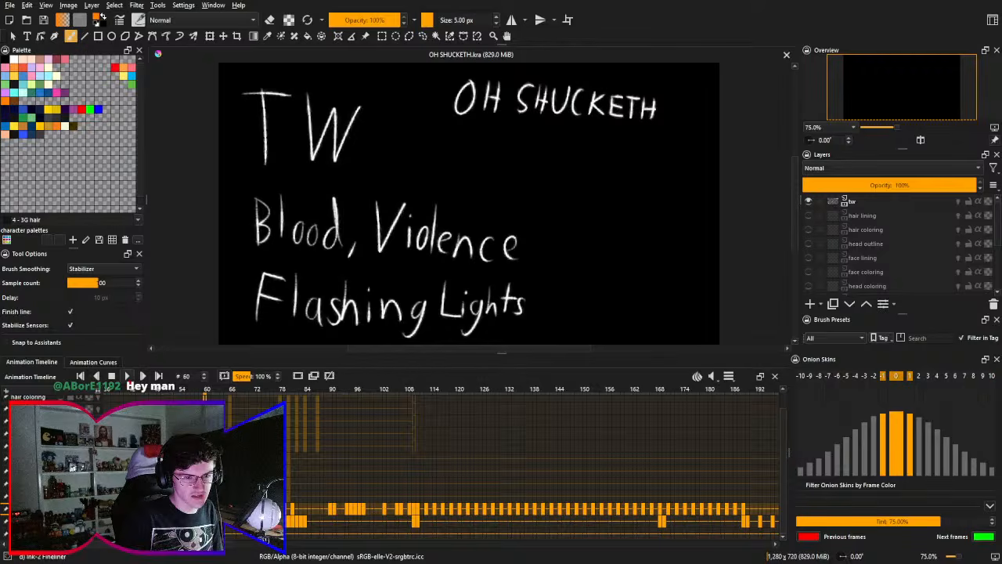
pyautogui.press('space')
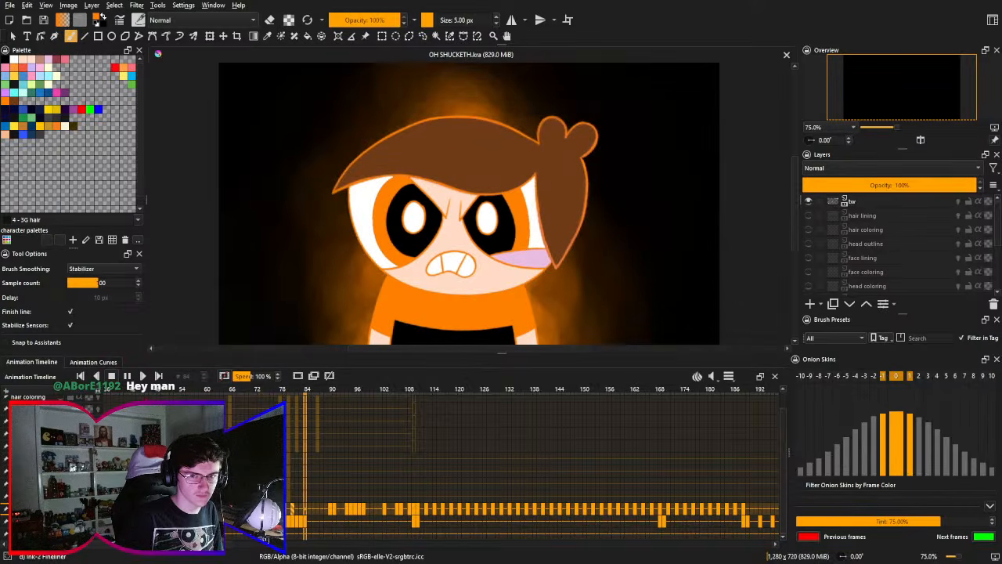
pyautogui.press('space')
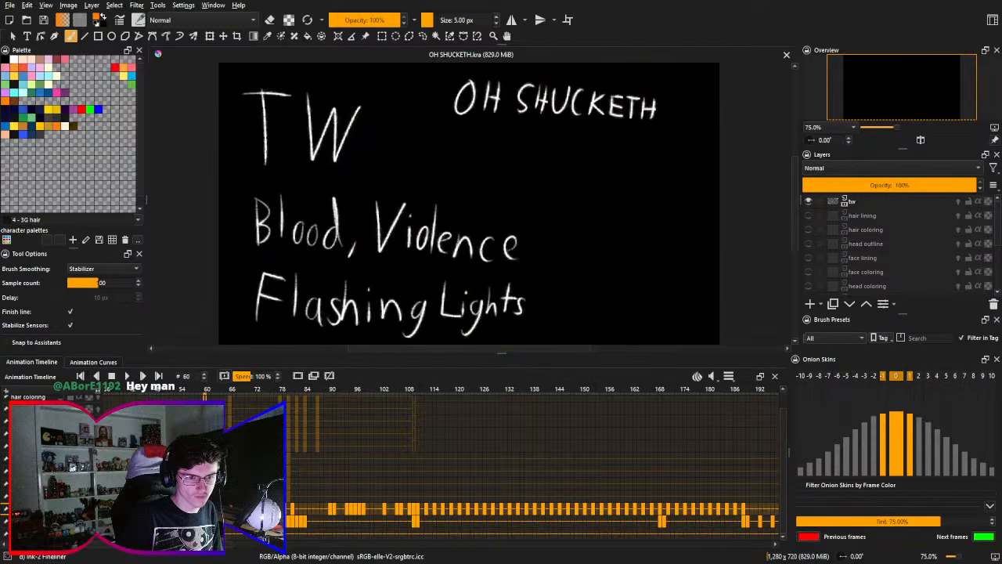
pyautogui.press('space')
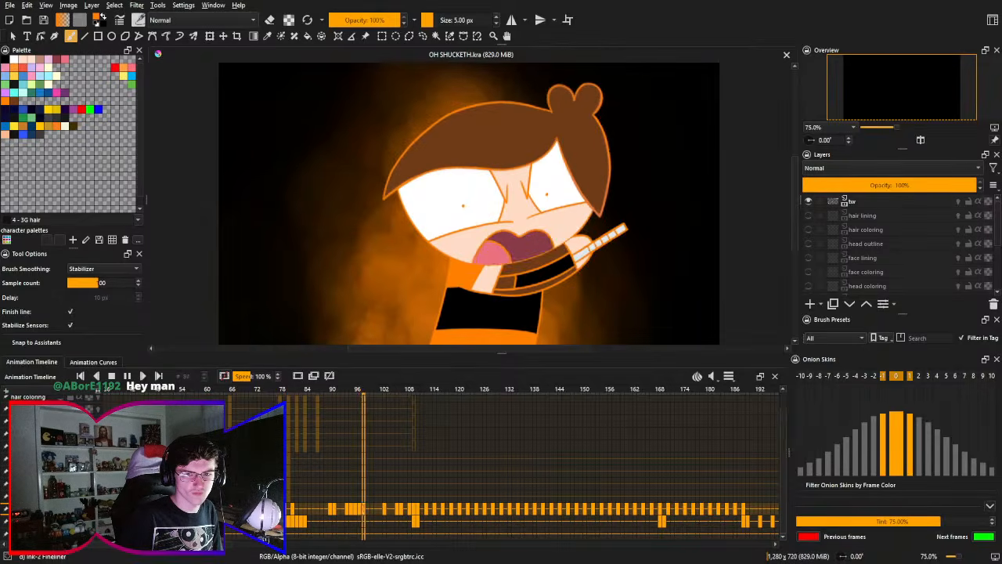
pyautogui.press('space')
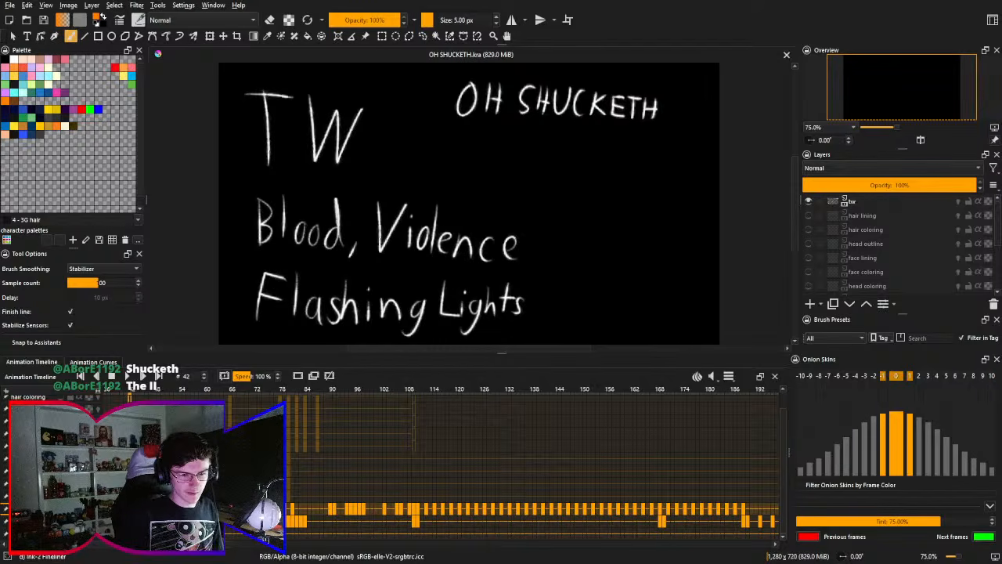
# - Examine the character's fade-in at frames 82 and 81 together with the surrounding keyframes
pyautogui.click(230, 393)
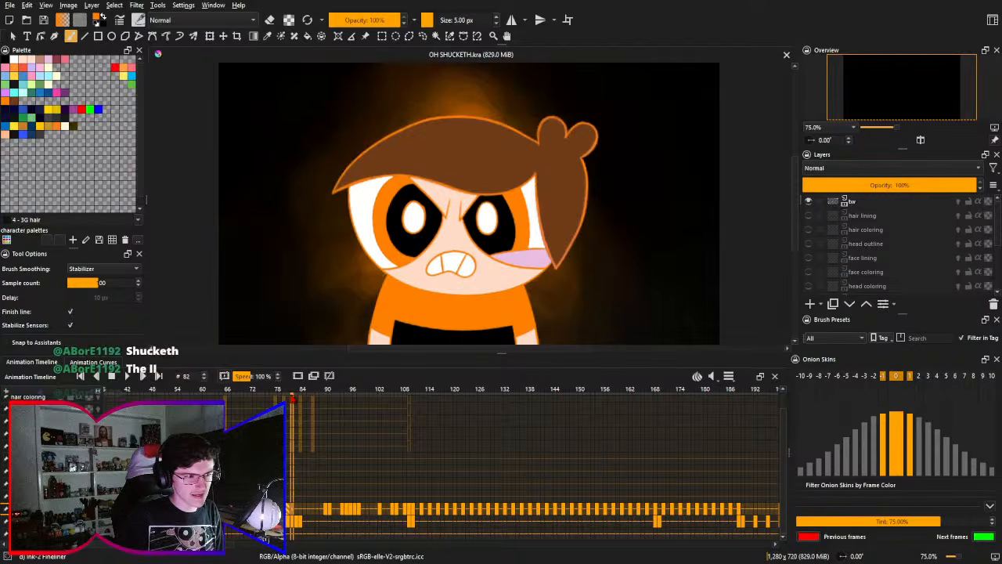
pyautogui.moveTo(293, 397); pyautogui.dragTo(289, 397)
pyautogui.moveTo(316, 481); pyautogui.dragTo(315, 500)
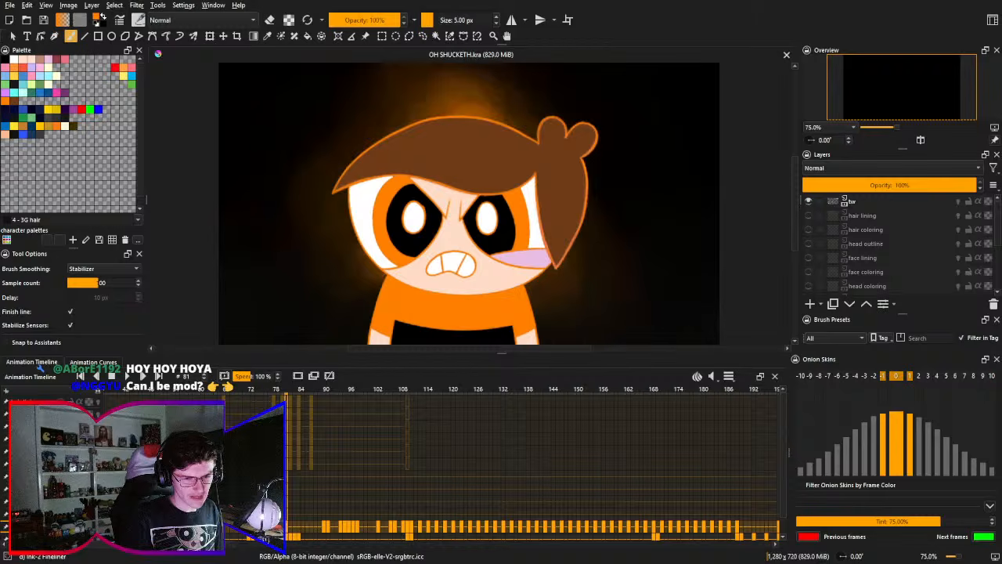
pyautogui.moveTo(340, 504); pyautogui.dragTo(312, 505)
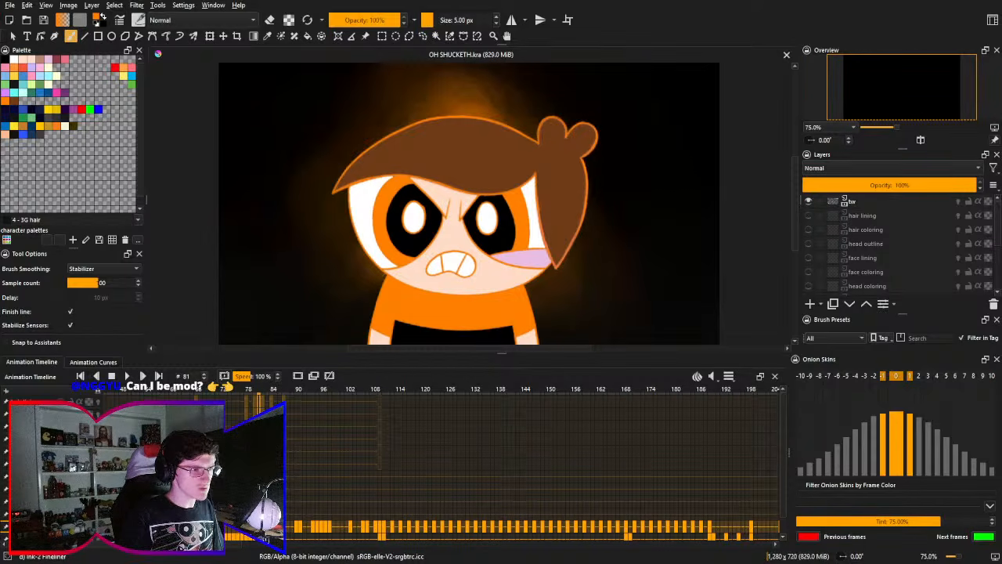
pyautogui.hscroll(3, 532, 462)
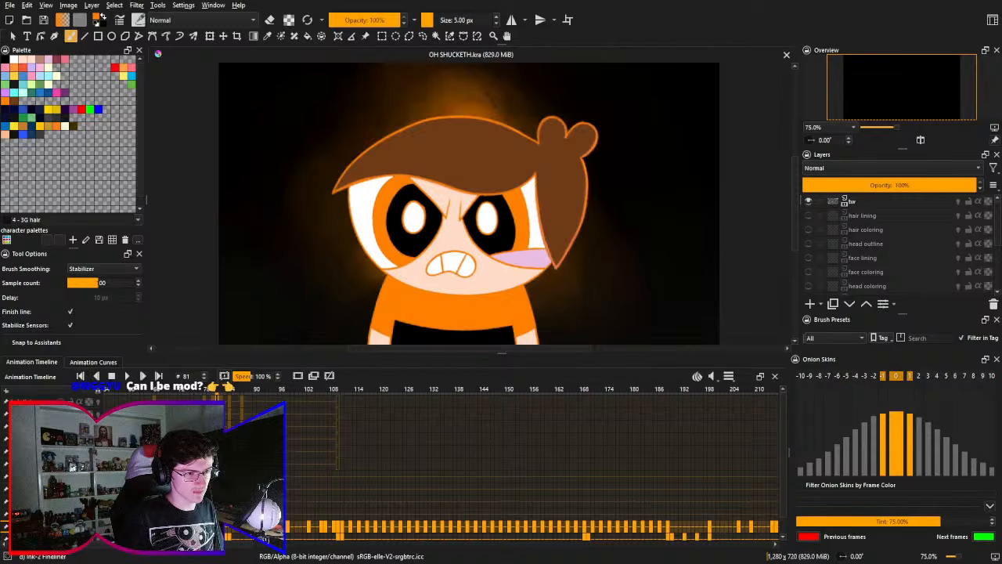
# - Play the animation from frame 66, at the trigger-warning card, through the character's knife pose and stop playback
pyautogui.click(154, 391)
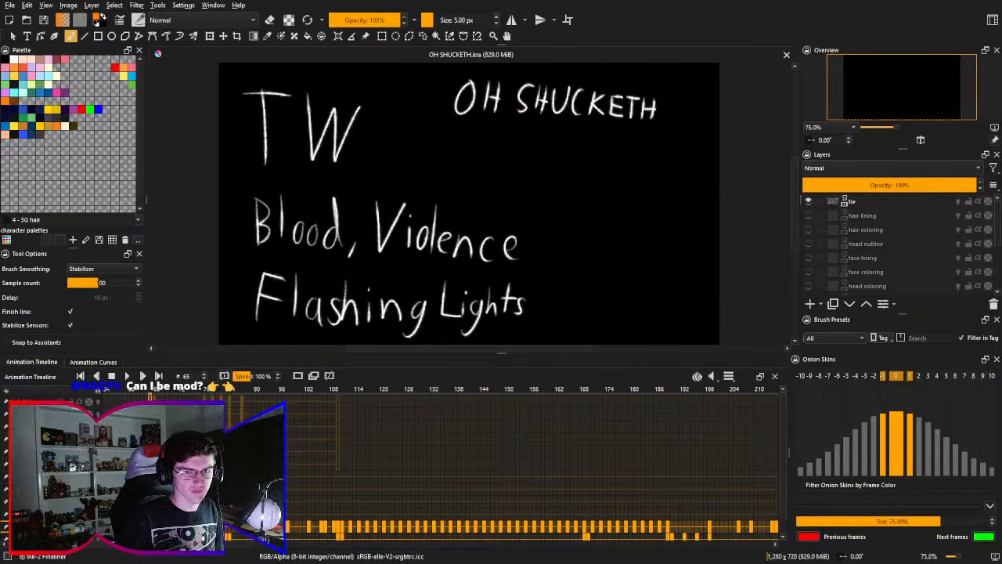
pyautogui.press('Right')
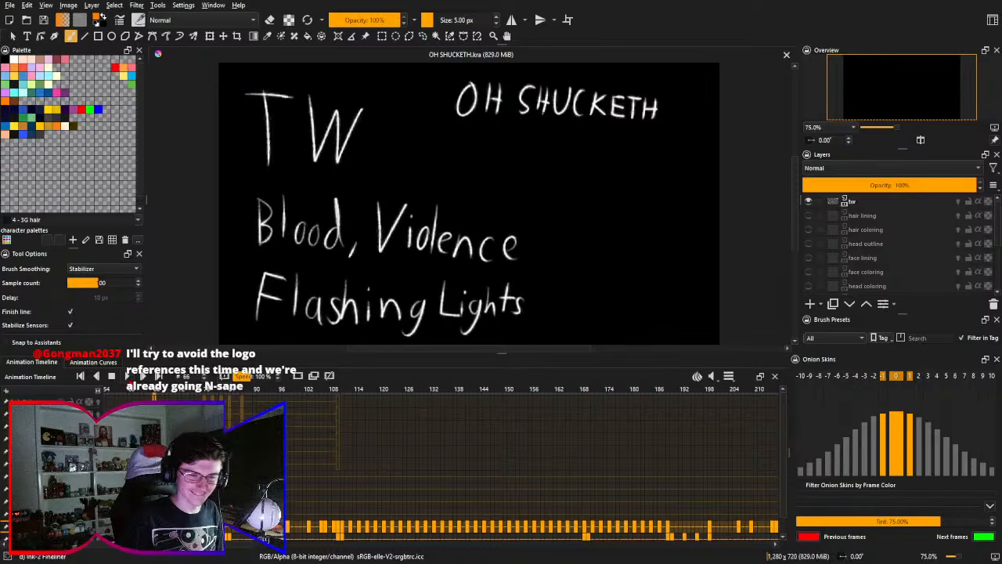
pyautogui.click(128, 376)
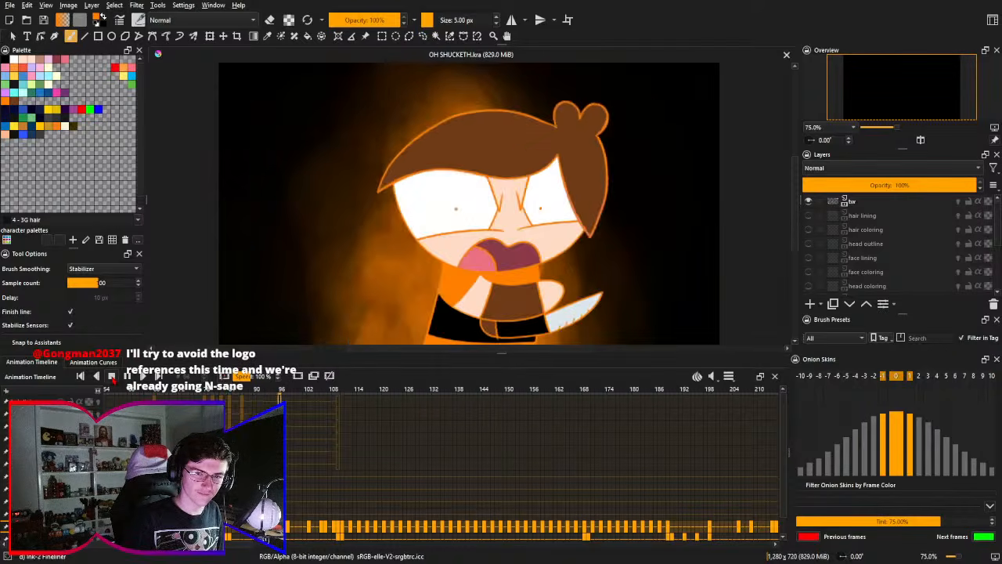
pyautogui.click(114, 377)
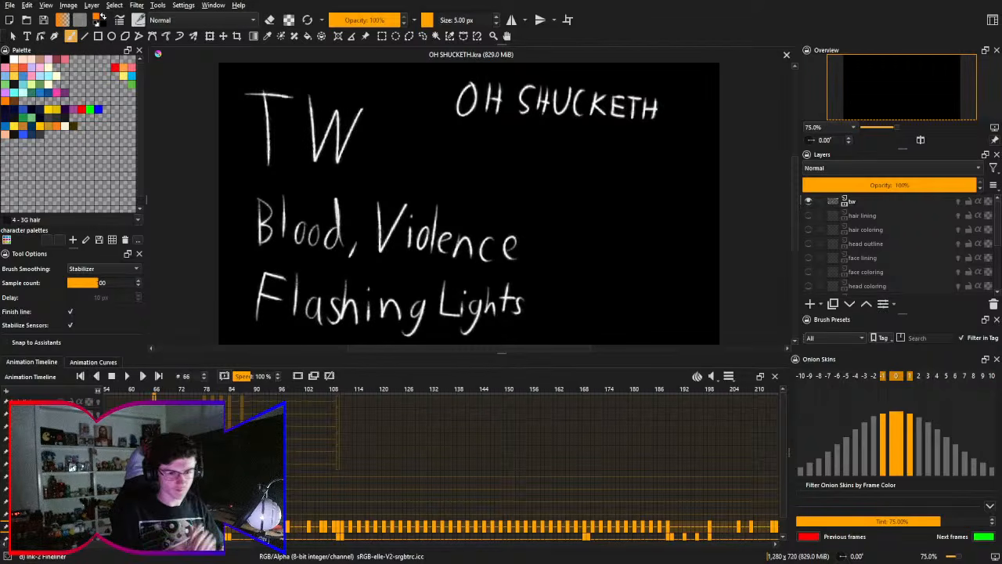
# - Examine the character's glow and layer keyframes around frames 84 and 81, ending on frame 84
pyautogui.click(231, 404)
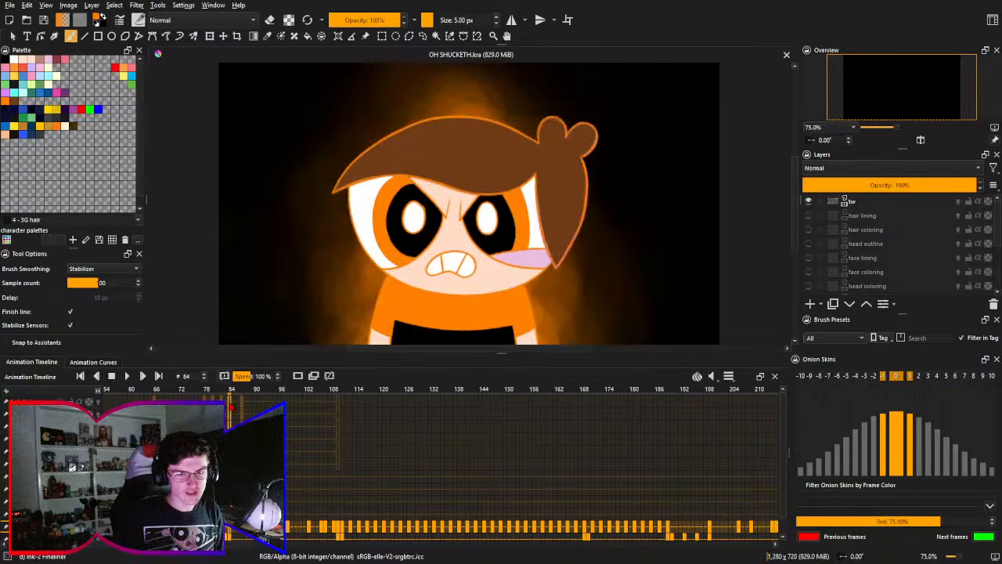
pyautogui.moveTo(285, 459); pyautogui.dragTo(308, 459)
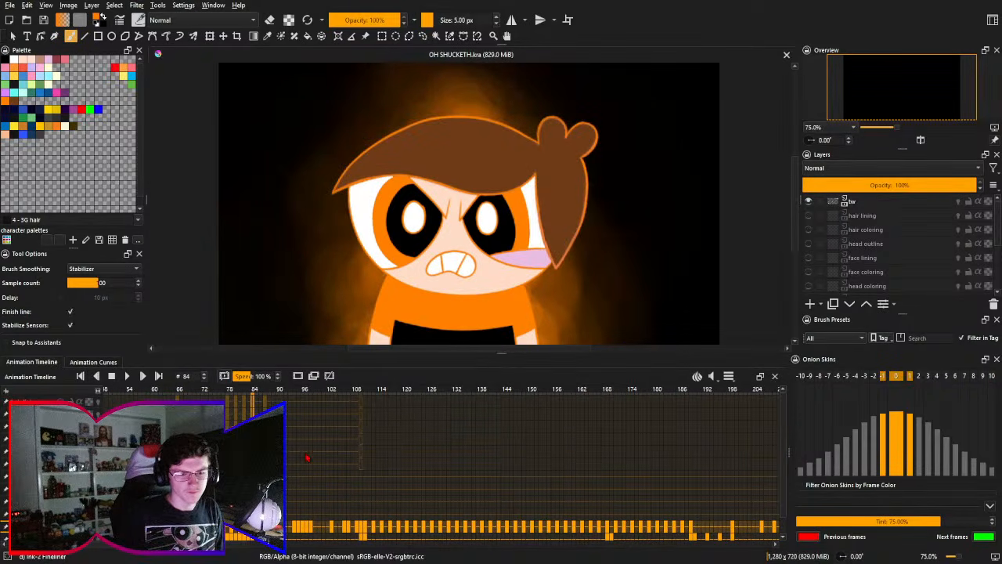
pyautogui.moveTo(307, 423); pyautogui.dragTo(460, 406)
pyautogui.moveTo(337, 463); pyautogui.dragTo(361, 465)
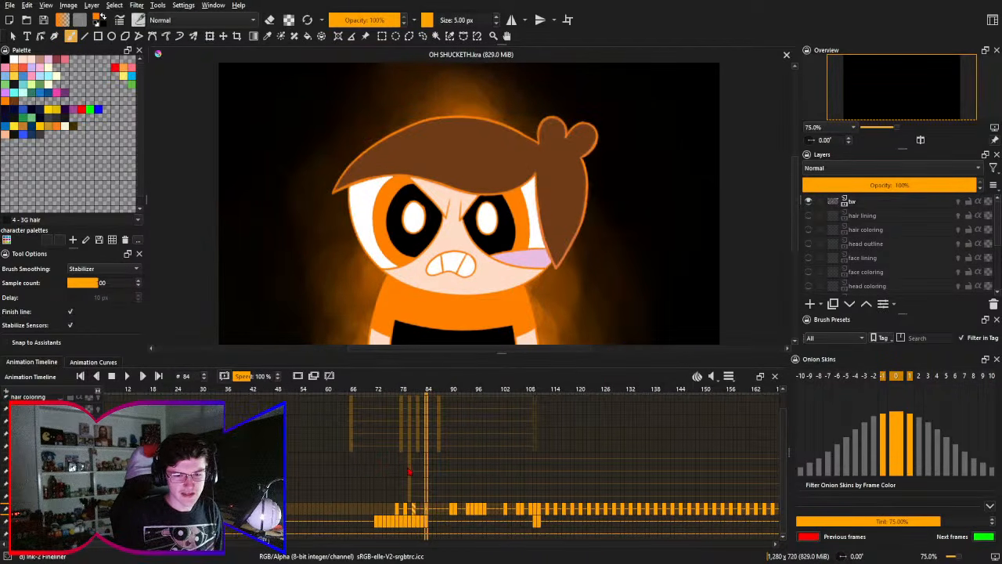
pyautogui.moveTo(461, 474); pyautogui.dragTo(364, 423)
pyautogui.press('Left')
pyautogui.press('Left')
pyautogui.press('Left')
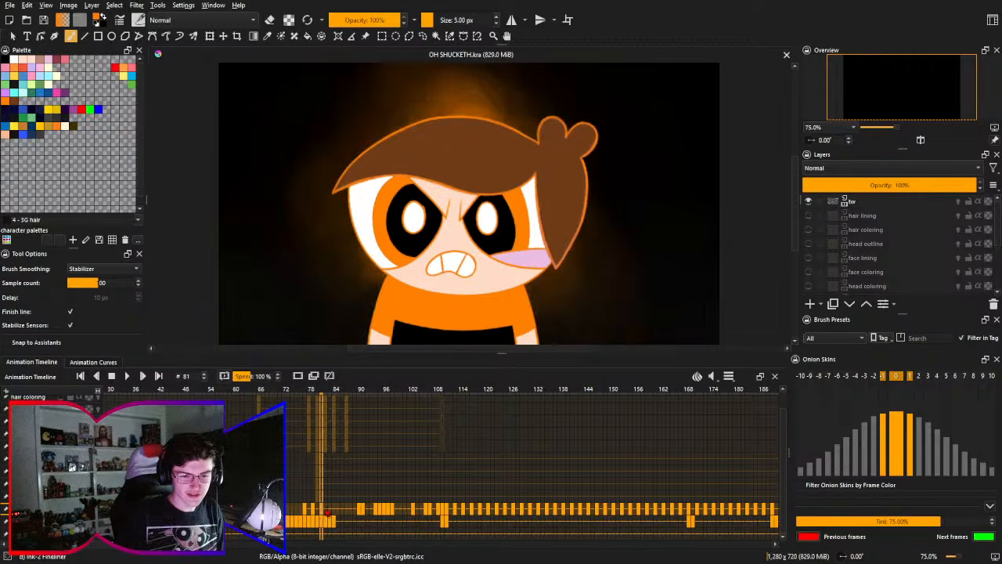
pyautogui.click(335, 513)
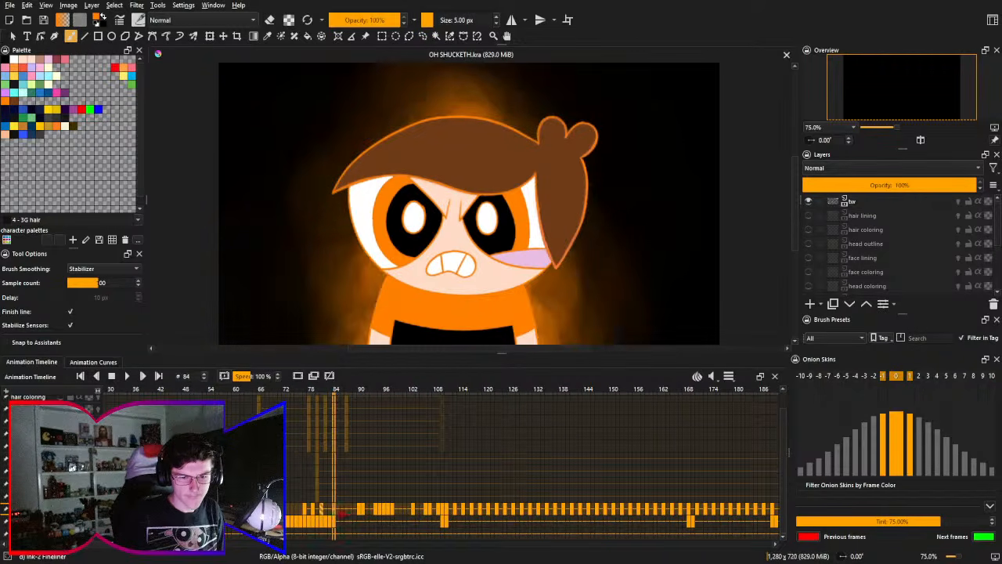
pyautogui.moveTo(348, 508); pyautogui.dragTo(327, 505)
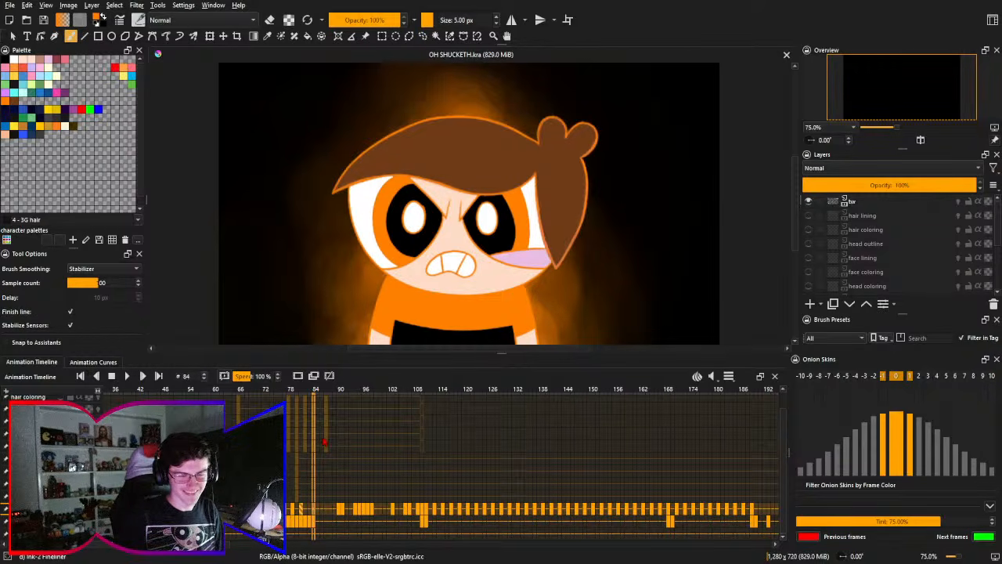
pyautogui.moveTo(329, 464); pyautogui.dragTo(337, 482)
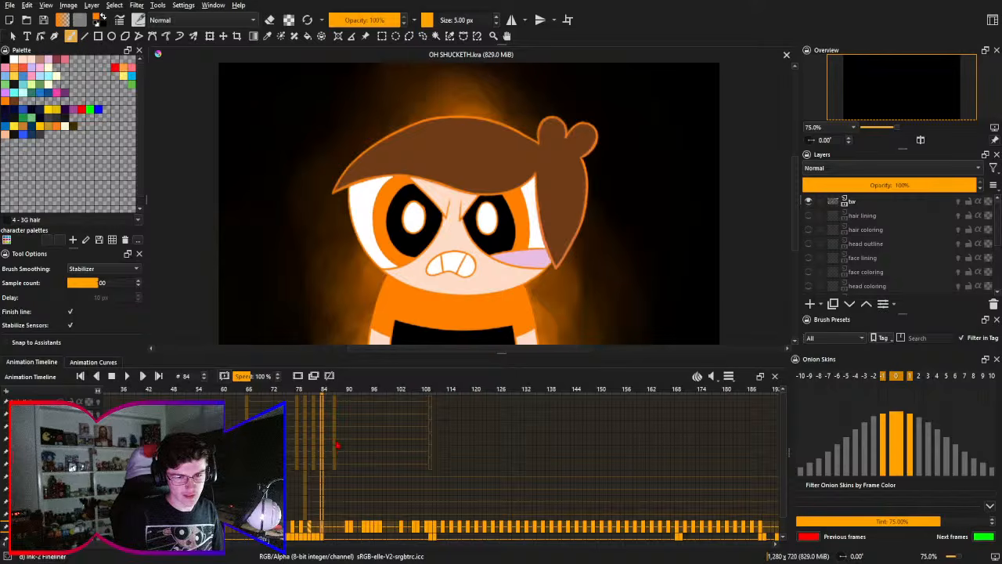
pyautogui.moveTo(339, 444); pyautogui.dragTo(329, 474)
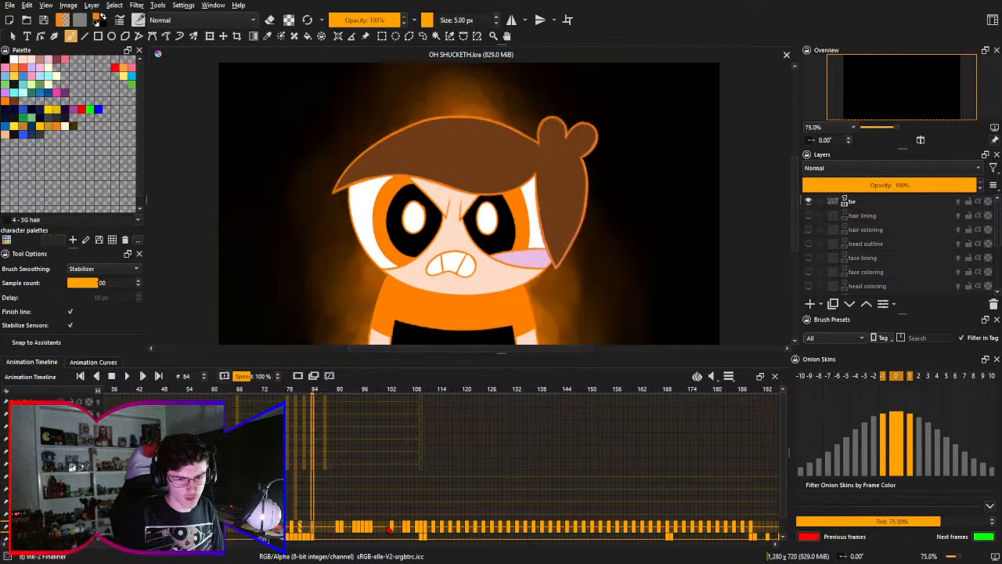
pyautogui.moveTo(334, 512); pyautogui.dragTo(293, 516)
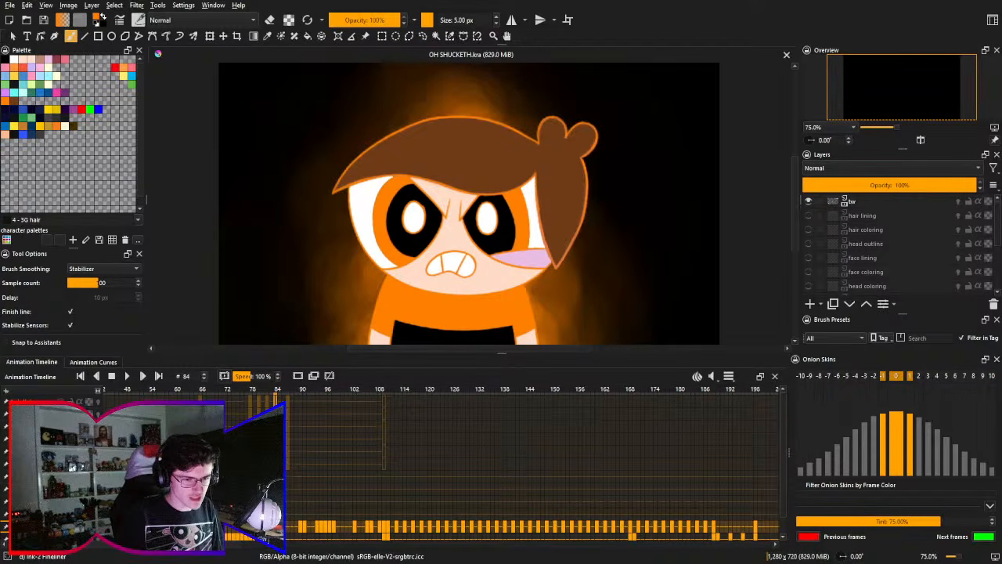
# - Show the hair lining and head outline layers at frame 84 and lower the existing character drawing's layer opacity to 29%
pyautogui.click(60, 402)
pyautogui.click(60, 427)
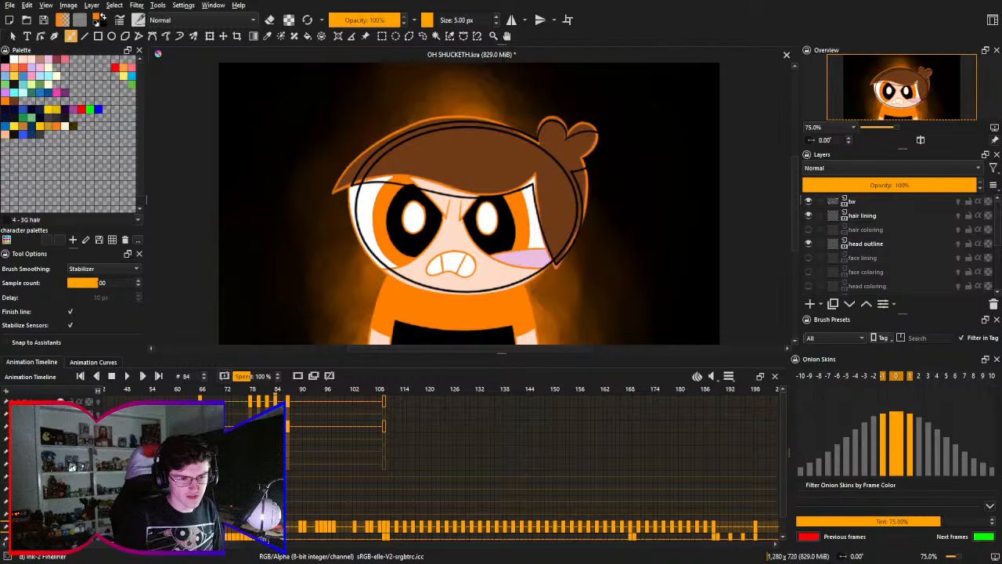
pyautogui.click(835, 184)
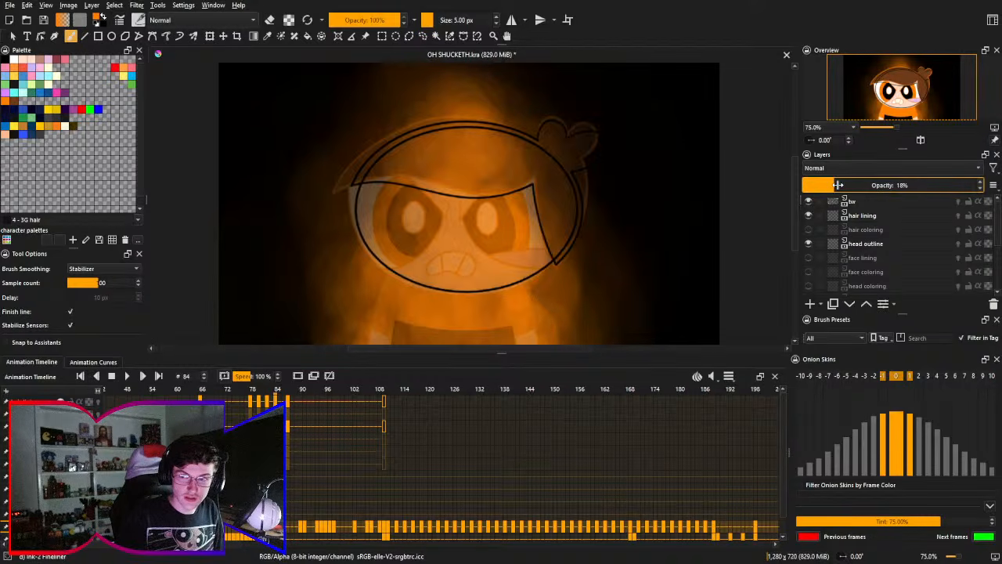
pyautogui.moveTo(840, 188); pyautogui.dragTo(845, 236)
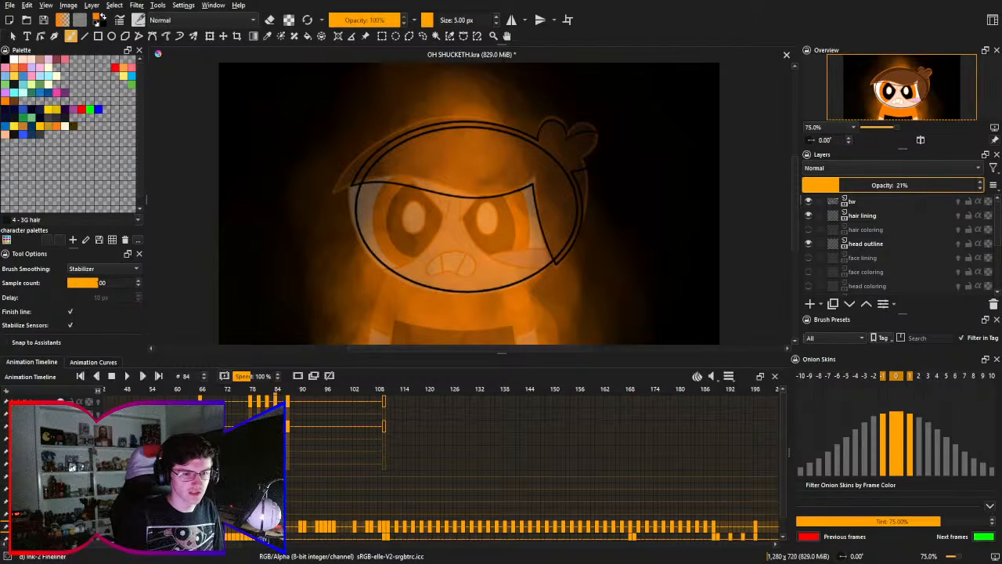
pyautogui.click(854, 185)
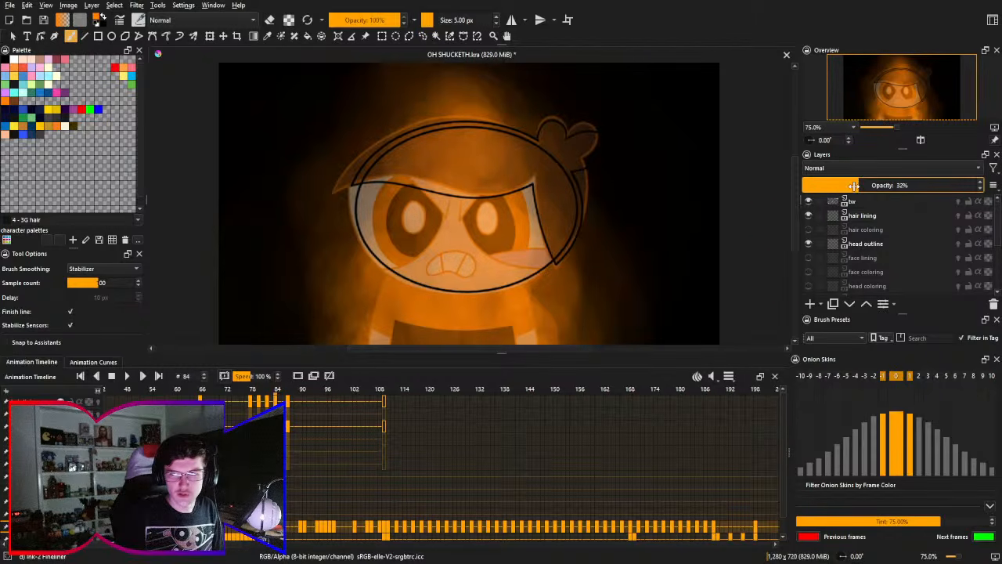
pyautogui.click(852, 185)
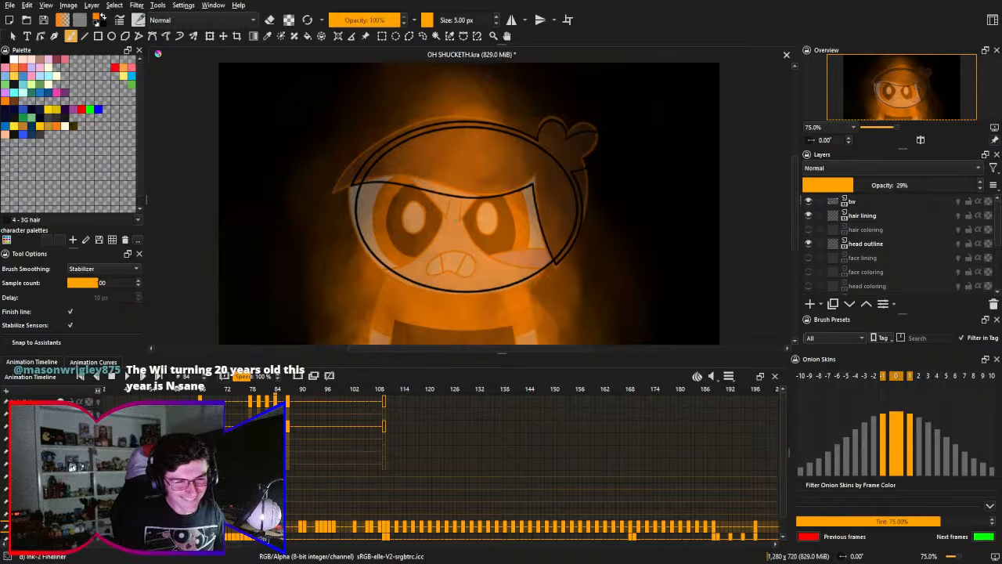
# - Show the hair coloring, face lining, face coloring and head coloring layers over the faded character drawing
pyautogui.click(808, 230)
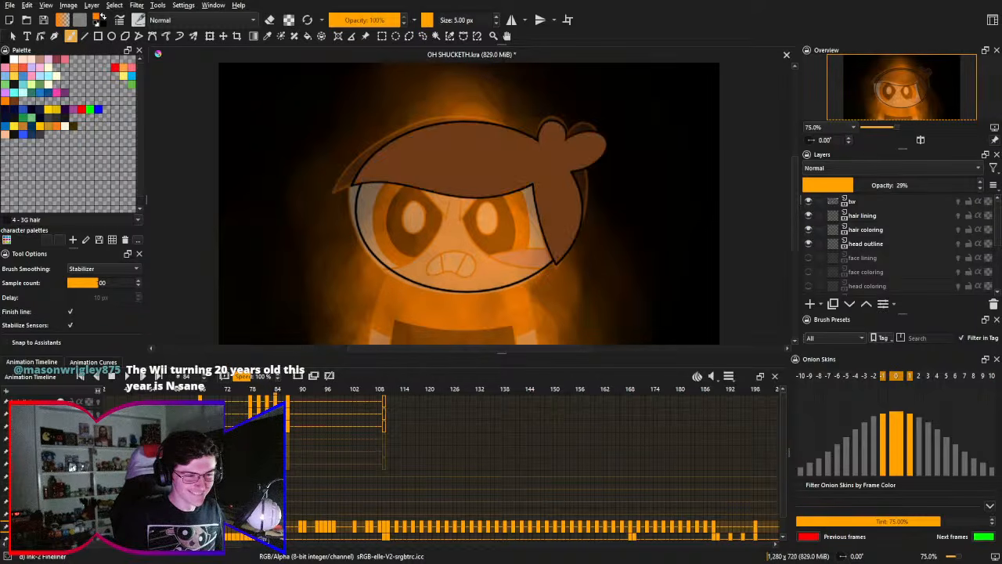
pyautogui.click(809, 257)
pyautogui.click(809, 272)
pyautogui.click(809, 286)
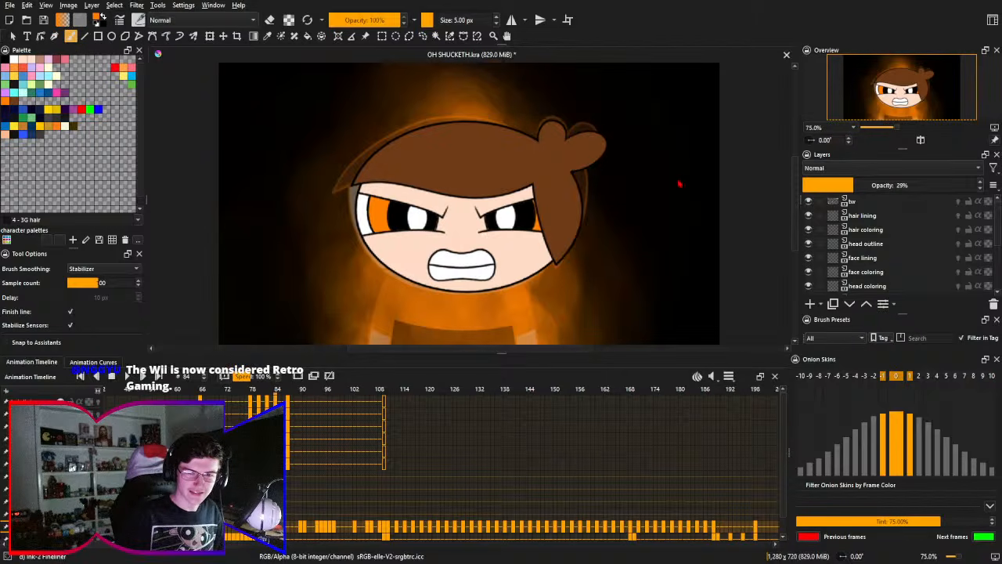
pyautogui.press('1')
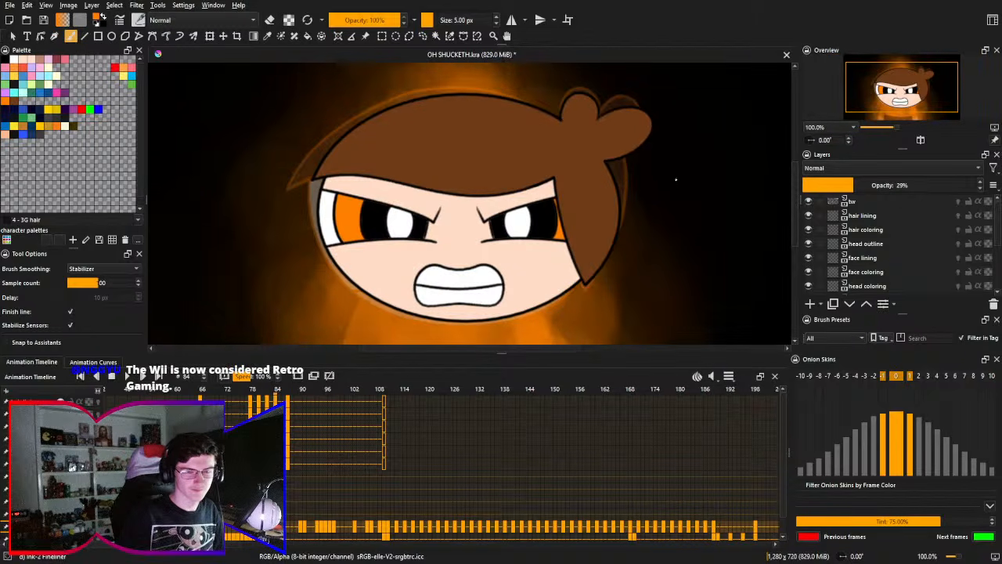
pyautogui.moveTo(675, 184); pyautogui.dragTo(675, 178)
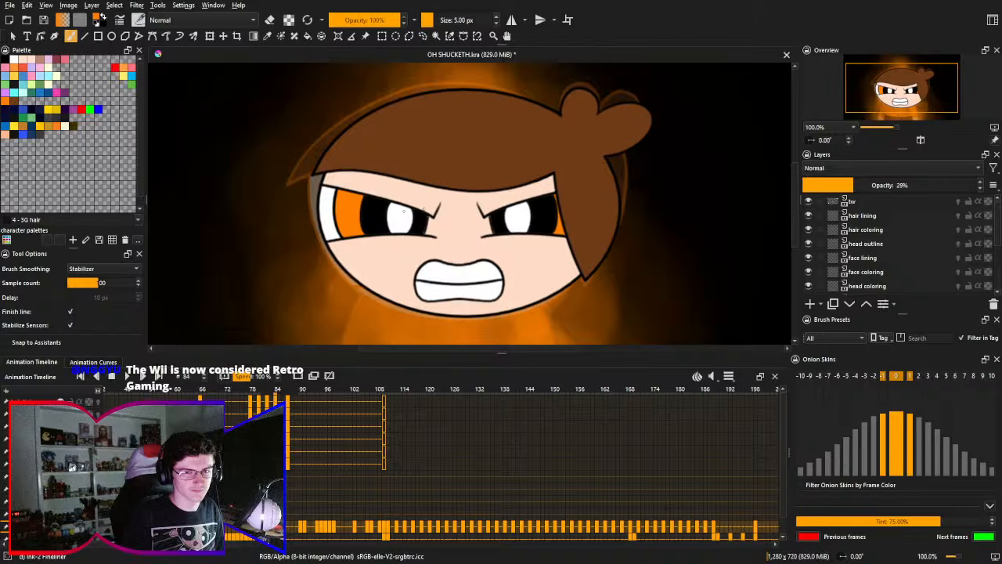
pyautogui.moveTo(403, 212); pyautogui.dragTo(435, 202)
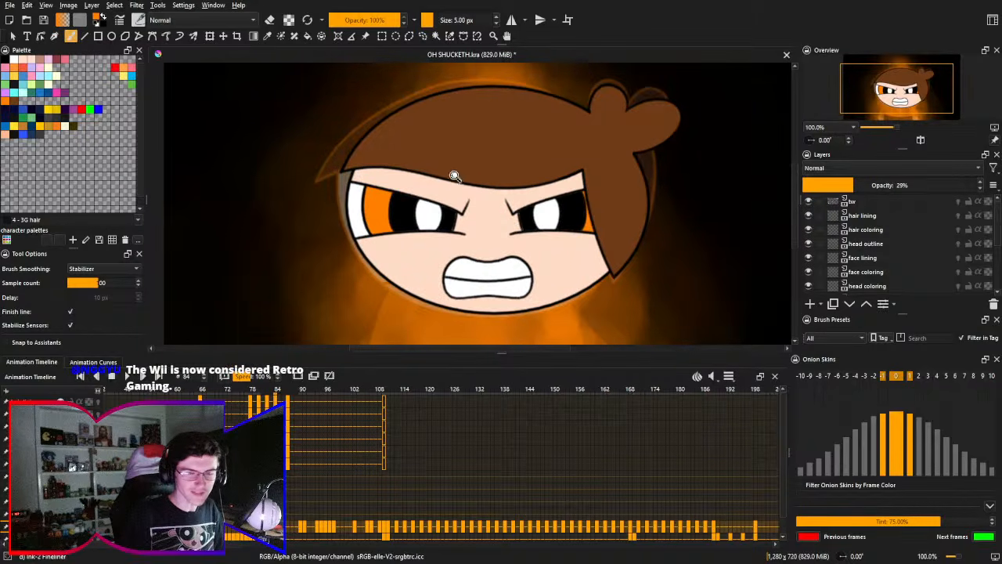
# - Examine the new drawing's clenched mouth, eyes and chin outline up close over the faded character drawing
pyautogui.moveTo(456, 215); pyautogui.dragTo(485, 194)
pyautogui.moveTo(483, 240); pyautogui.dragTo(514, 94)
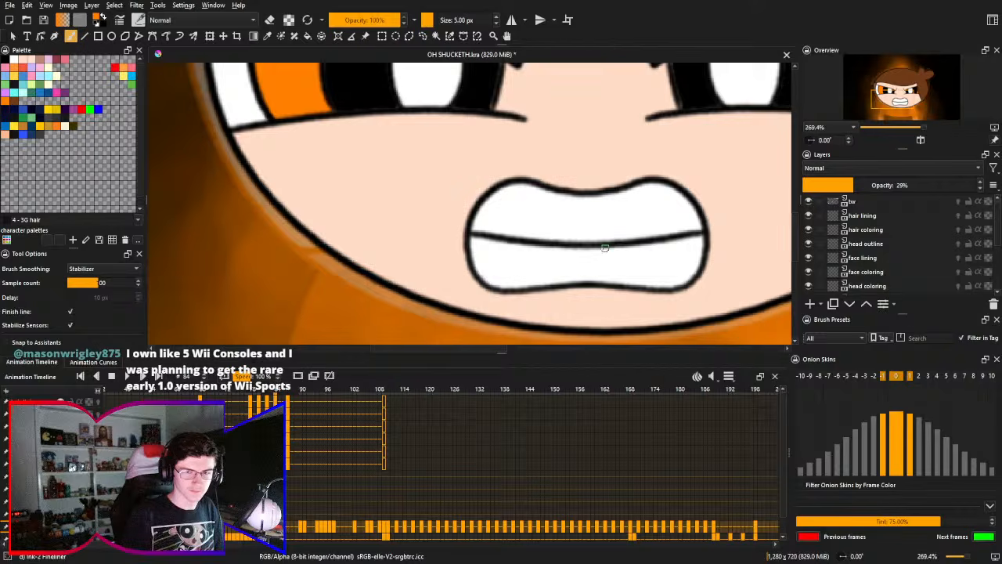
pyautogui.moveTo(605, 247); pyautogui.dragTo(545, 247)
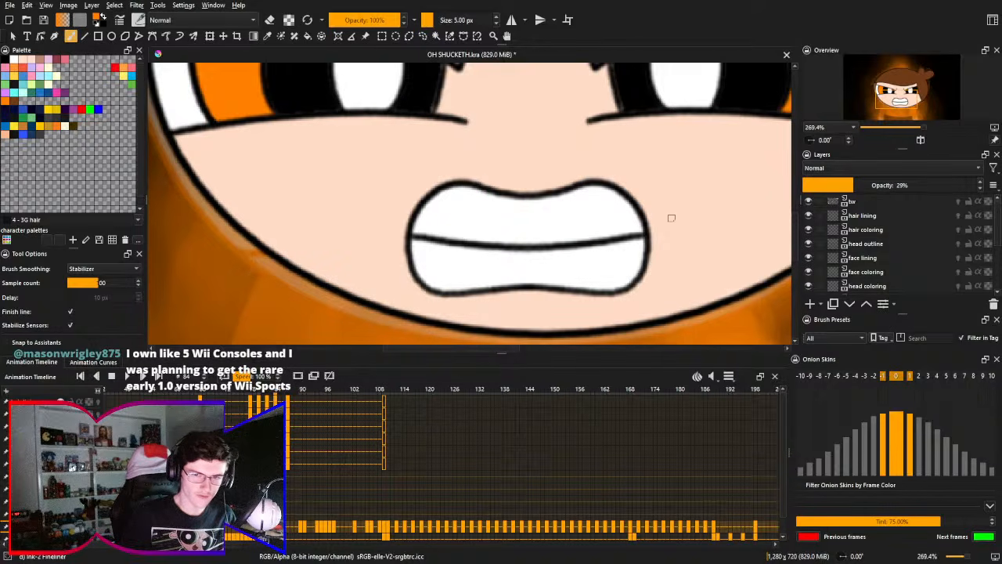
pyautogui.moveTo(501, 222)
pyautogui.mouseDown()
pyautogui.moveTo(496, 213)
pyautogui.moveTo(445, 214)
pyautogui.mouseUp()
pyautogui.moveTo(495, 256); pyautogui.dragTo(534, 288)
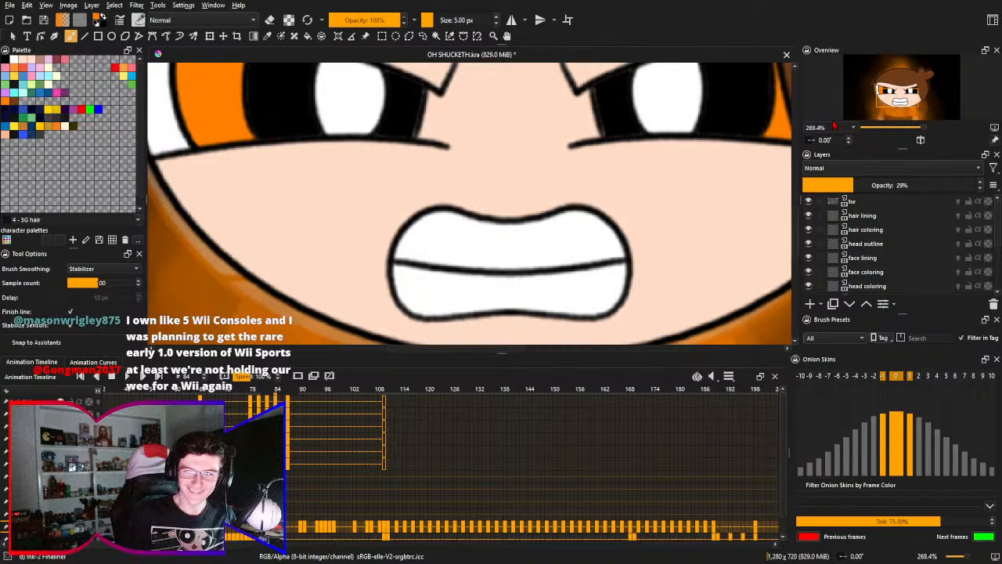
pyautogui.scroll(-1, 675, 201)
pyautogui.moveTo(637, 237); pyautogui.dragTo(657, 211)
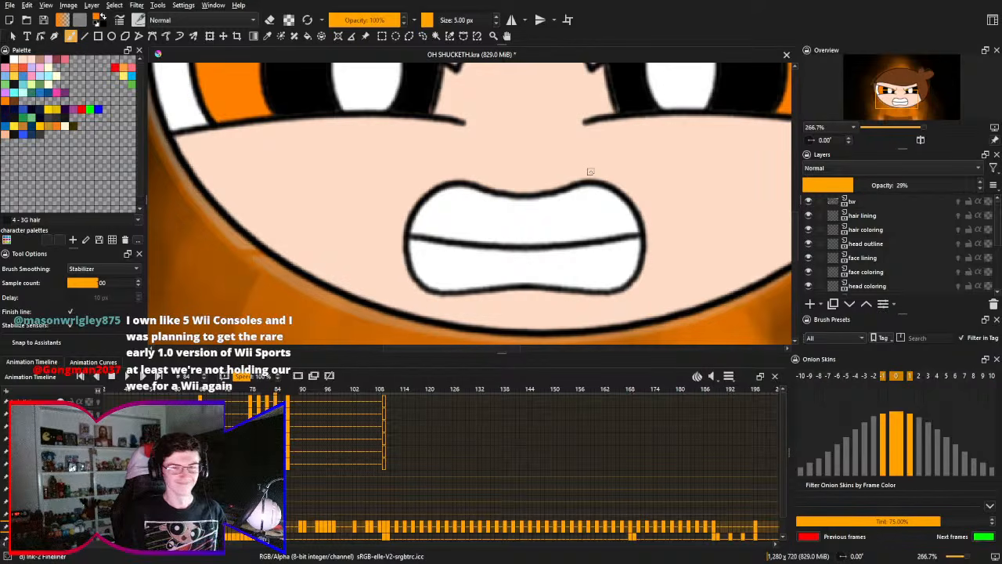
pyautogui.moveTo(594, 193); pyautogui.dragTo(577, 189)
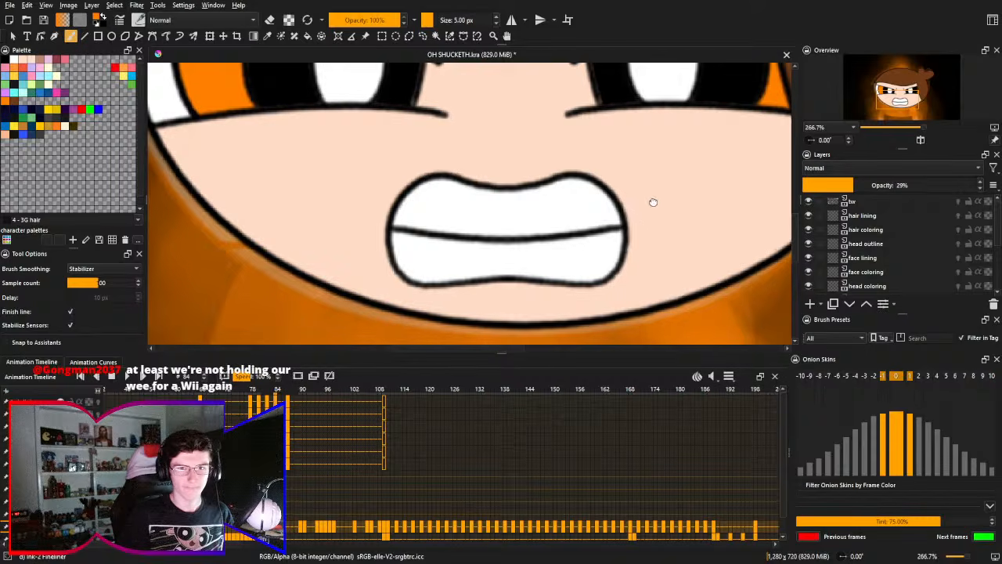
pyautogui.moveTo(650, 201); pyautogui.dragTo(695, 259)
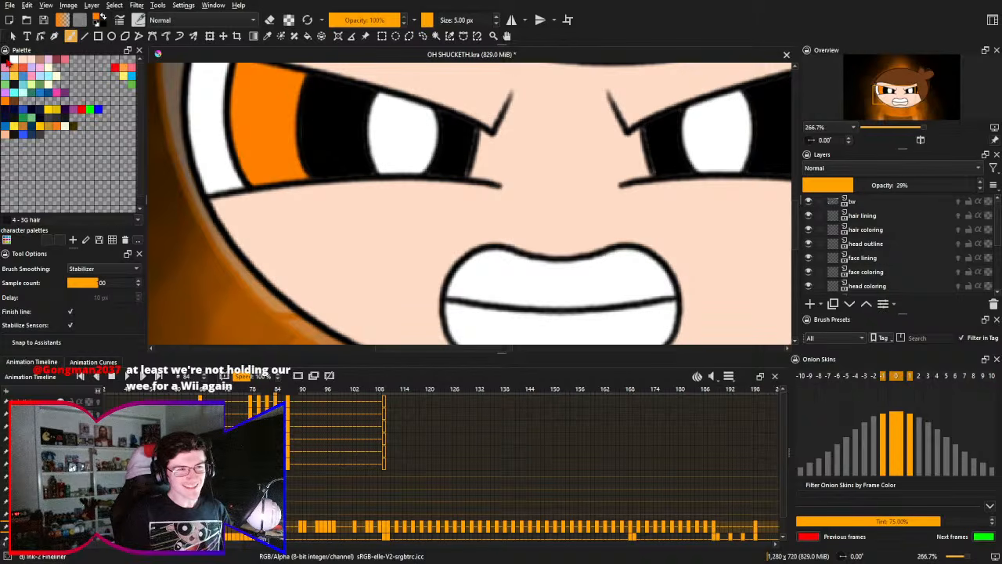
# - Pick the orange of the character's iris as the brush color
pyautogui.click(9, 63)
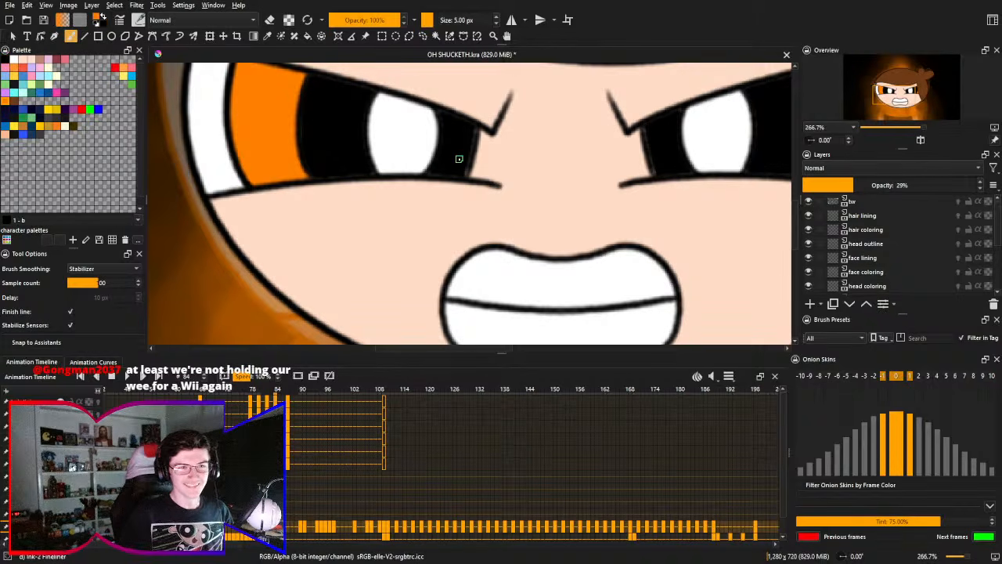
pyautogui.keyDown('ctrl'); pyautogui.click(274, 103); pyautogui.keyUp('ctrl')
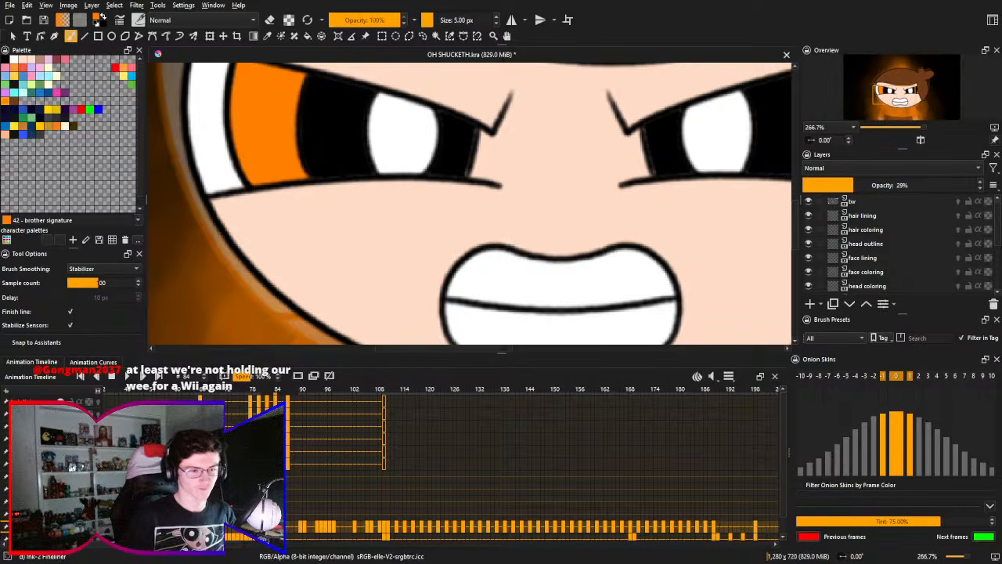
pyautogui.moveTo(408, 264); pyautogui.dragTo(377, 228)
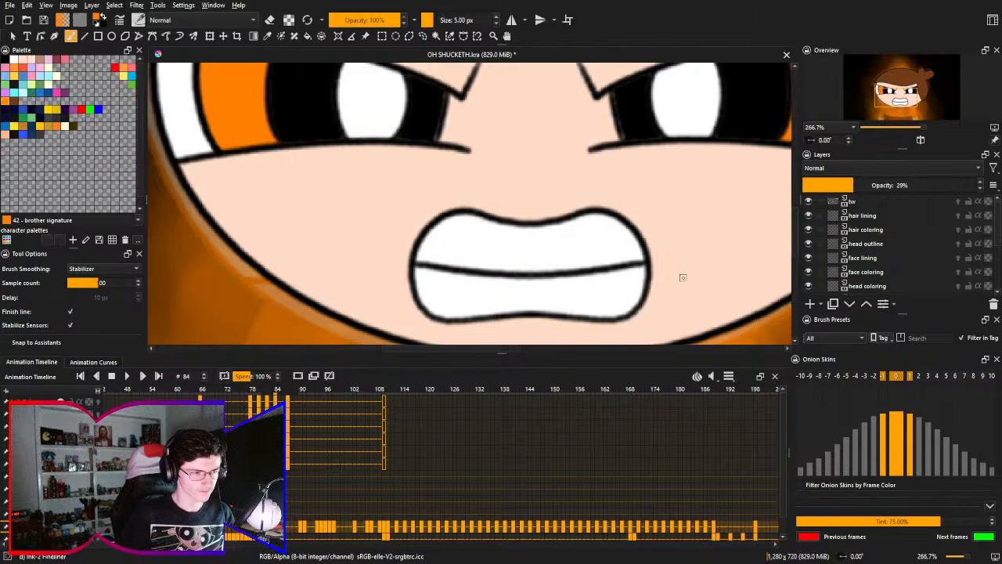
pyautogui.moveTo(633, 272); pyautogui.dragTo(625, 250)
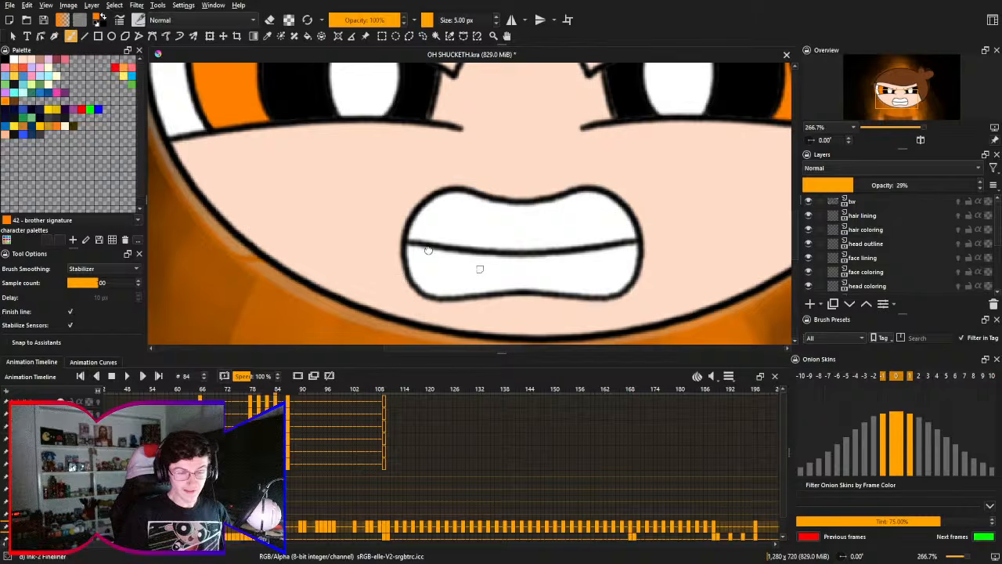
pyautogui.moveTo(476, 269); pyautogui.dragTo(404, 232)
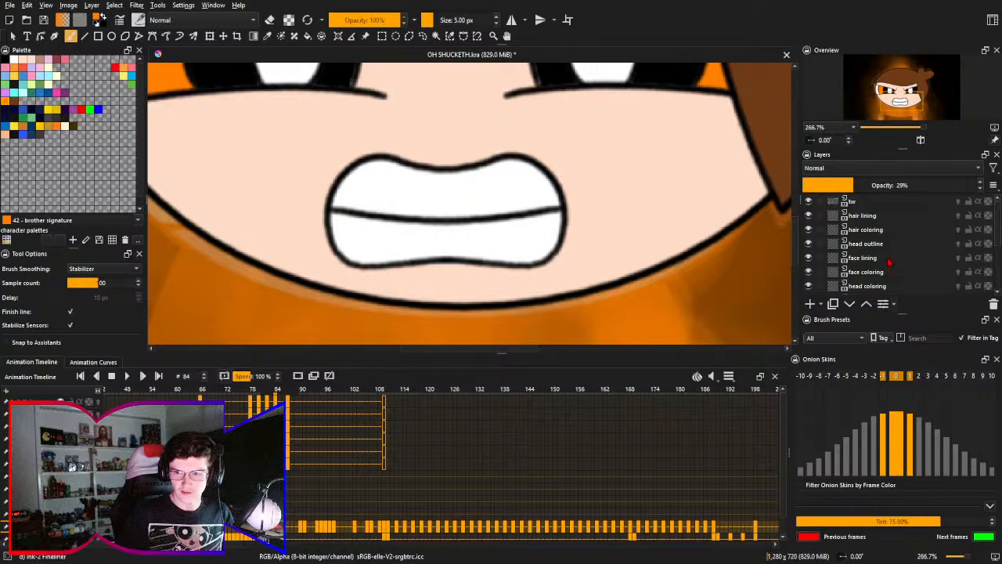
# - Isolate the existing character drawing's layer at frame 84 and examine its mouth and separated teeth
pyautogui.press('i')
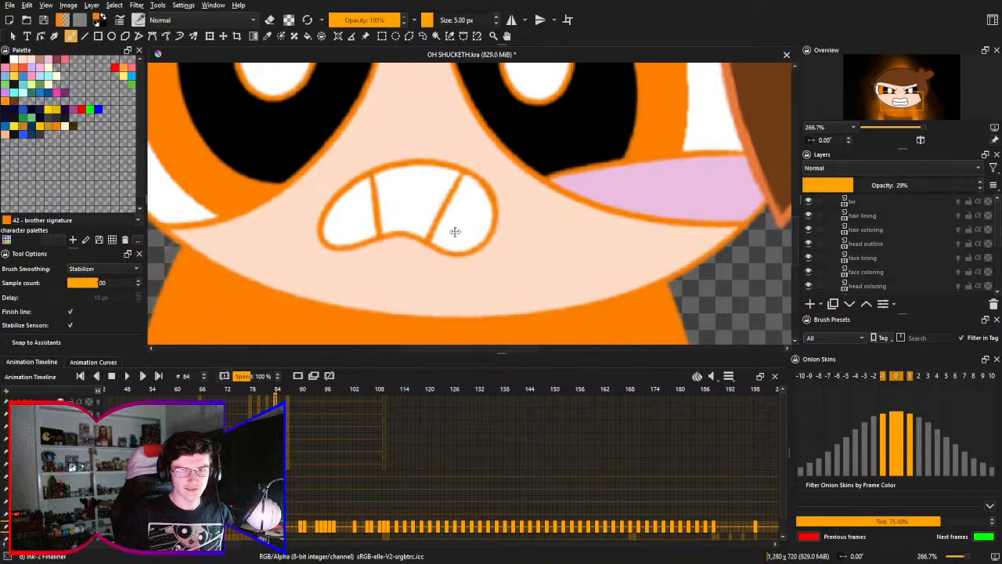
pyautogui.moveTo(416, 202); pyautogui.dragTo(440, 229)
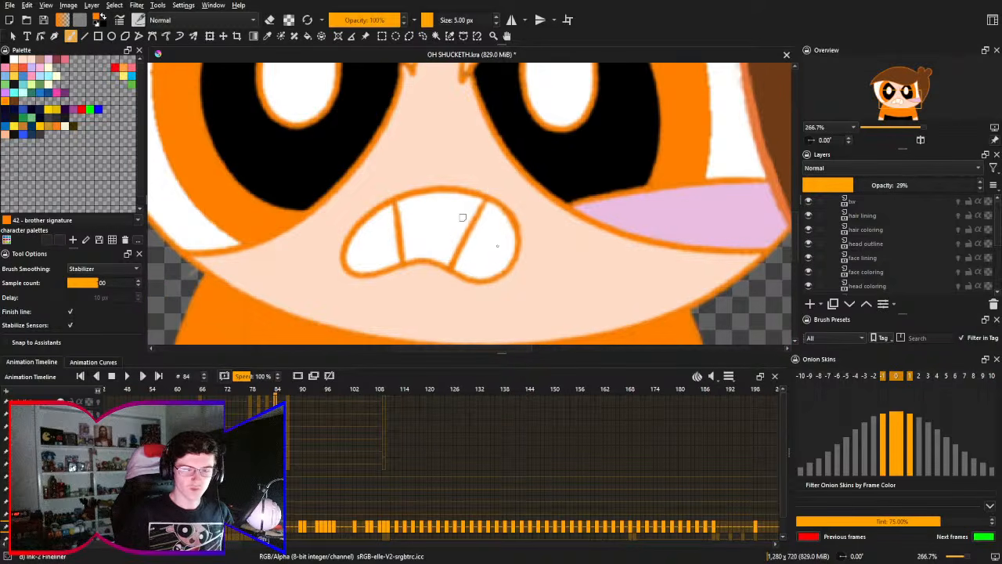
pyautogui.moveTo(475, 188); pyautogui.dragTo(460, 222)
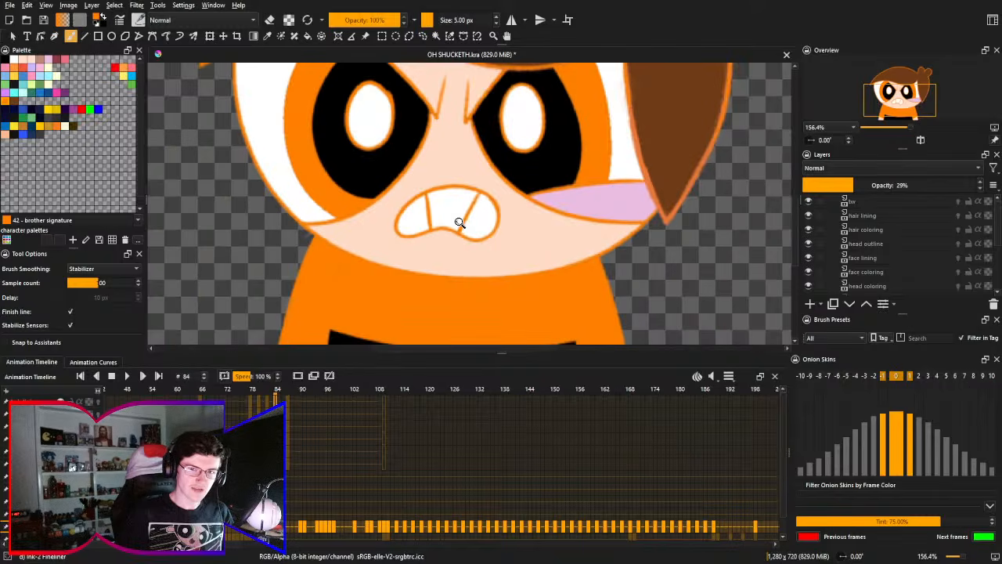
pyautogui.moveTo(468, 185); pyautogui.dragTo(476, 228)
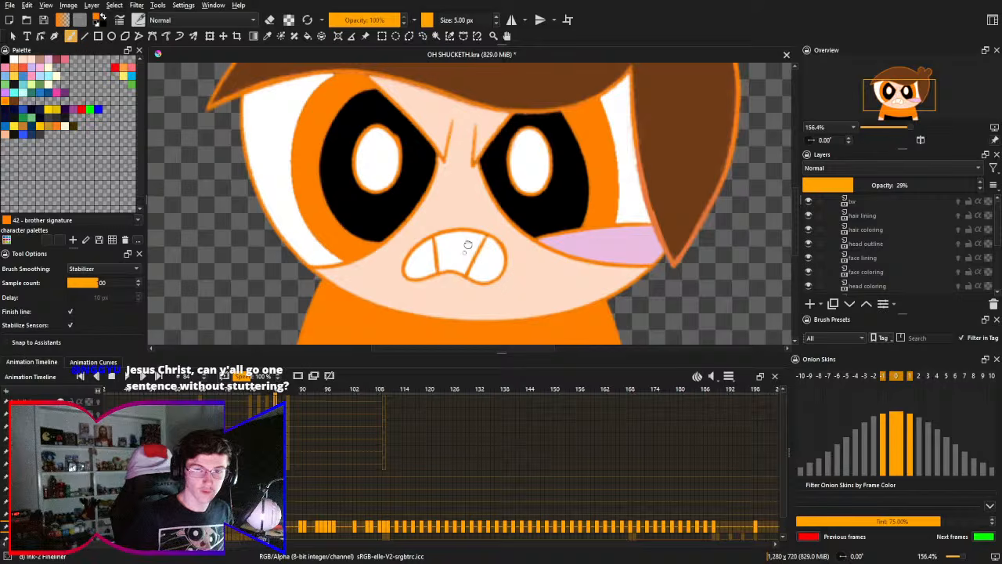
pyautogui.moveTo(467, 246); pyautogui.dragTo(481, 233)
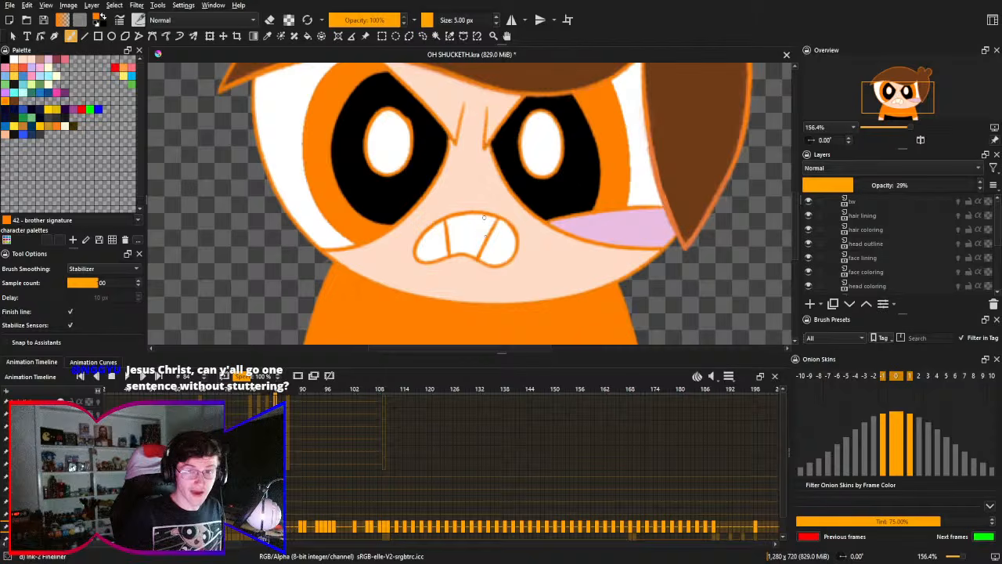
pyautogui.moveTo(476, 235); pyautogui.dragTo(485, 234)
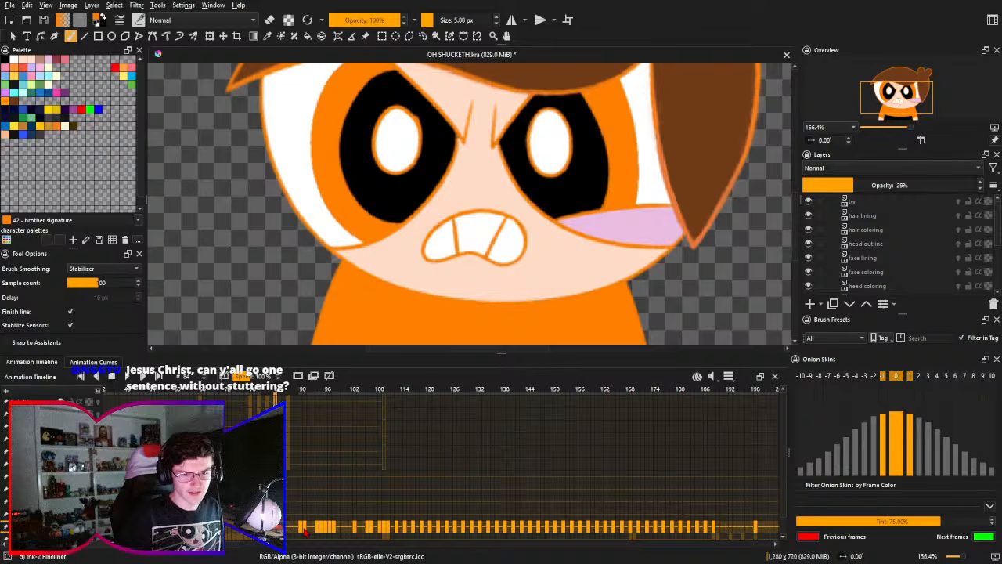
# - Compare the isolated character's mouth at frames 91, 94 and 81, and show all layers again
pyautogui.click(305, 531)
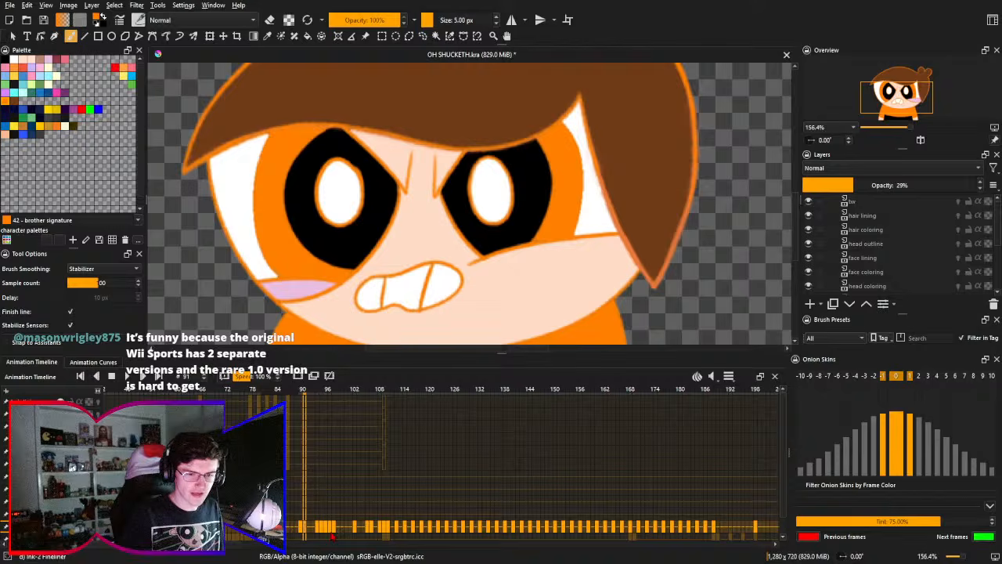
pyautogui.press('Right')
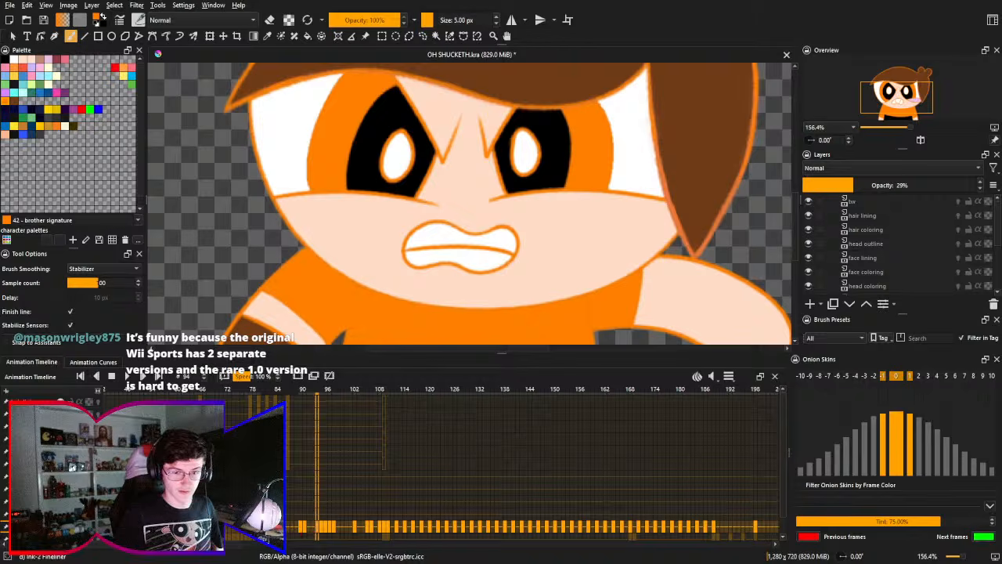
pyautogui.click(264, 530)
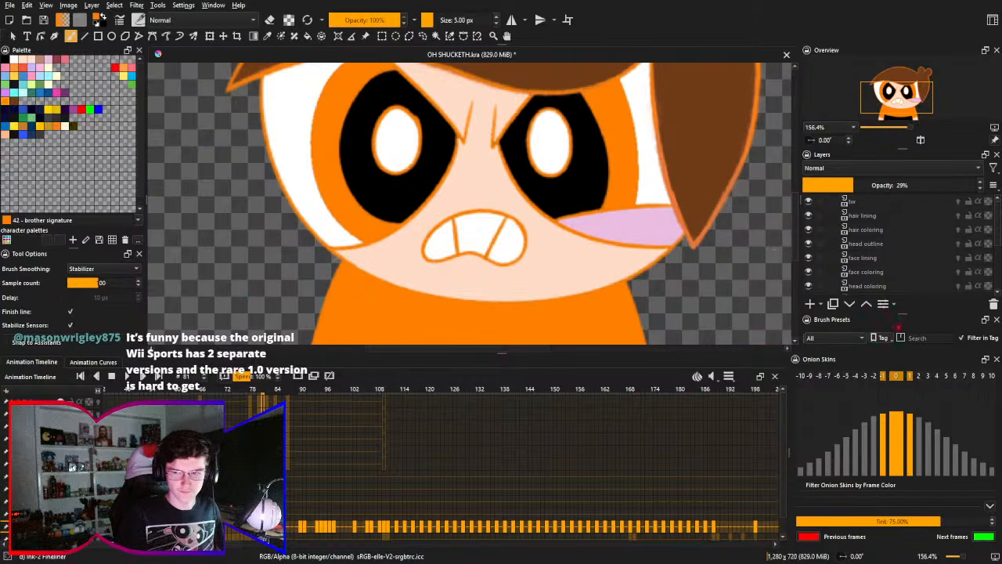
pyautogui.hotkey('alt', 'i')
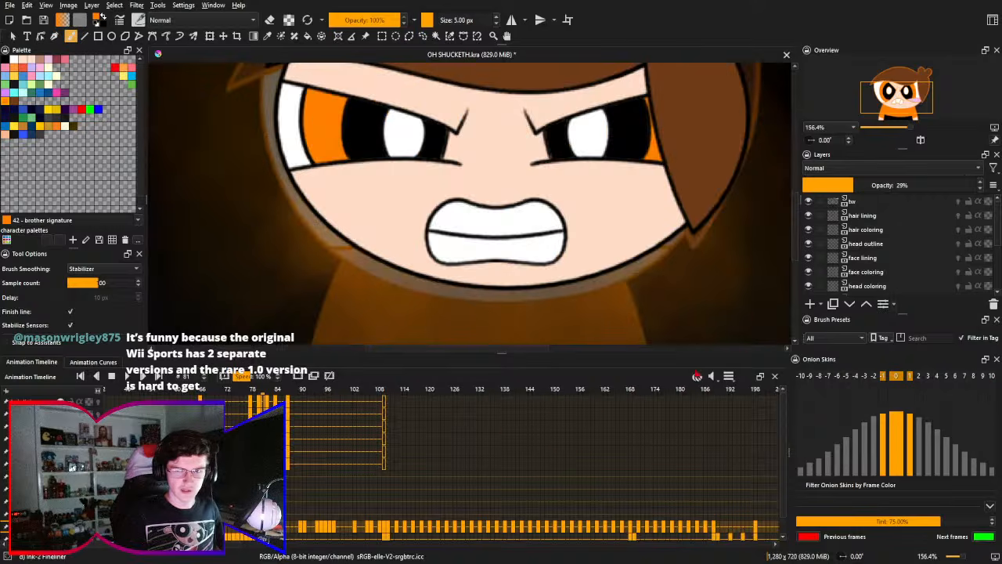
# - Go to frame 80 and select the face lining and face coloring layers together
pyautogui.moveTo(466, 226); pyautogui.dragTo(431, 270)
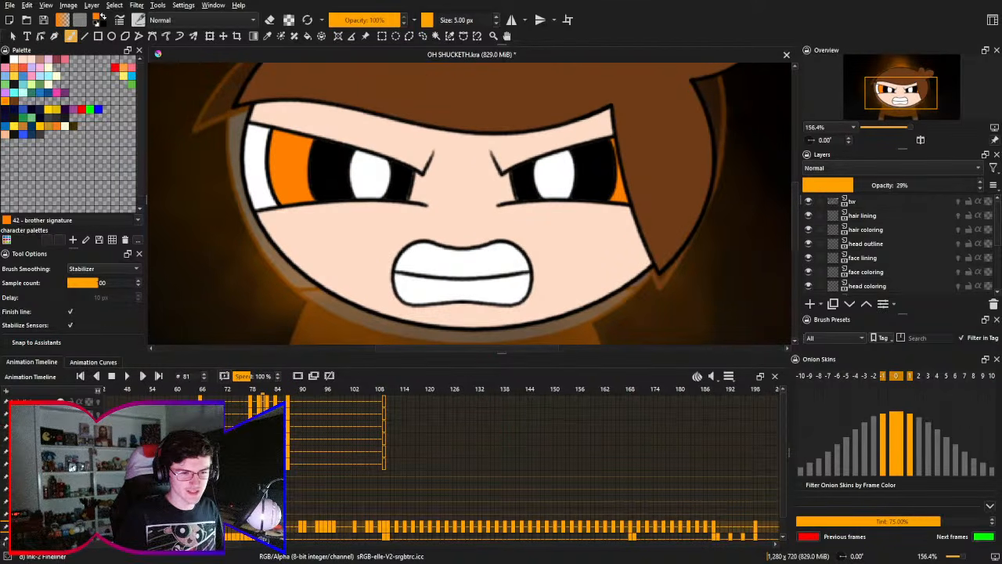
pyautogui.click(867, 286)
pyautogui.click(402, 253)
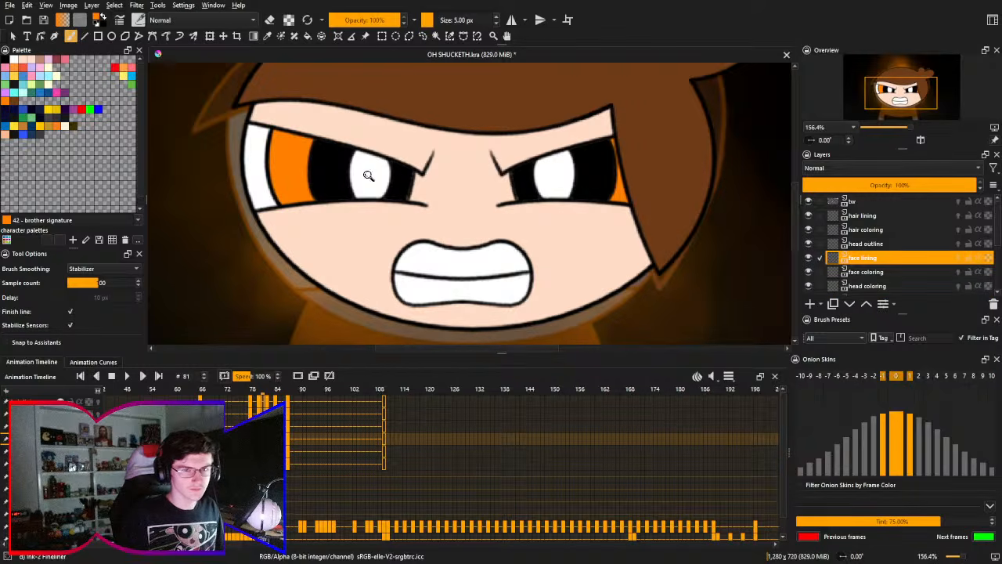
pyautogui.scroll(4, 403, 180)
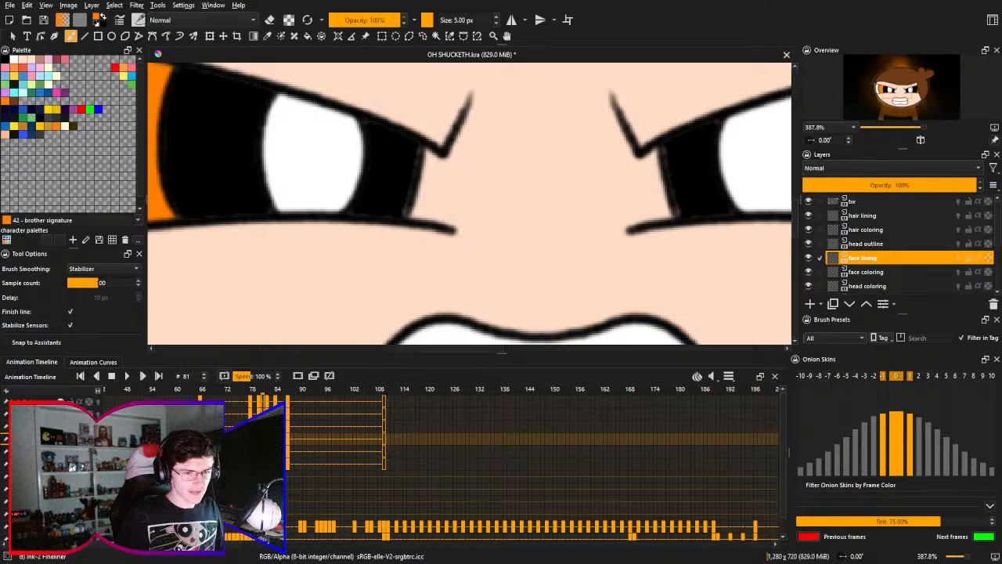
pyautogui.scroll(-4, 454, 172)
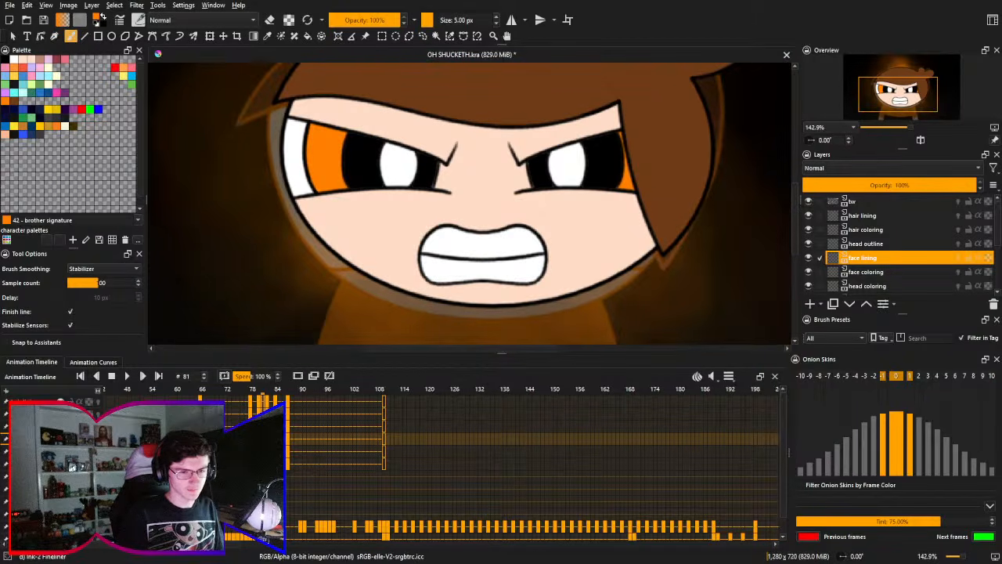
pyautogui.press('Left')
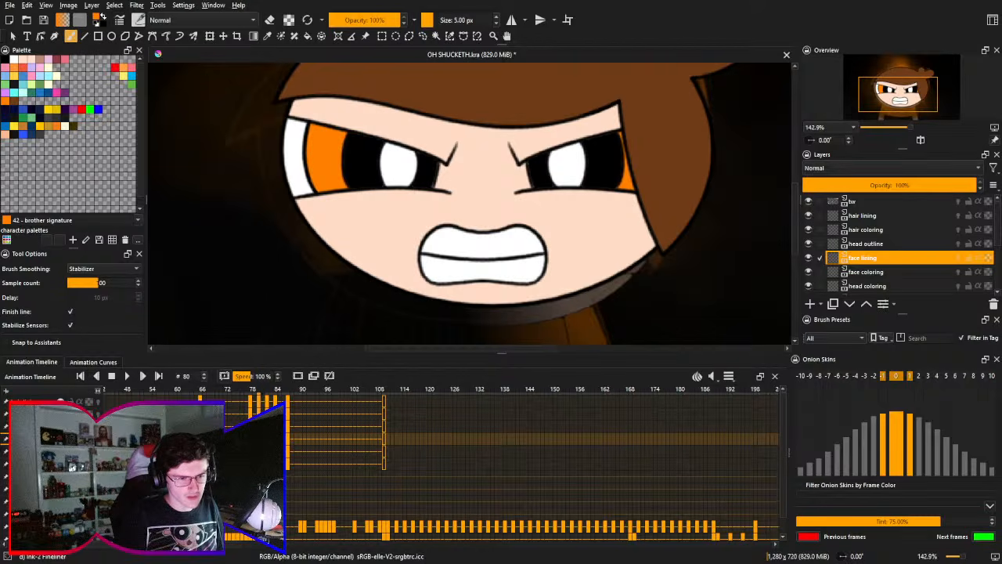
pyautogui.keyDown('ctrl'); pyautogui.click(913, 273); pyautogui.keyUp('ctrl')
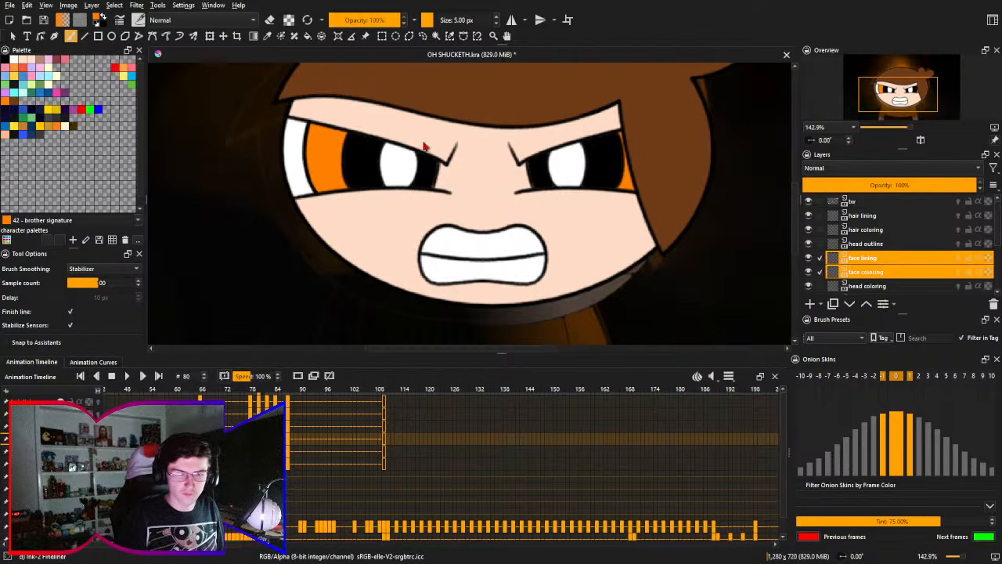
# - Draw a freehand selection around the character's mouth
pyautogui.click(422, 37)
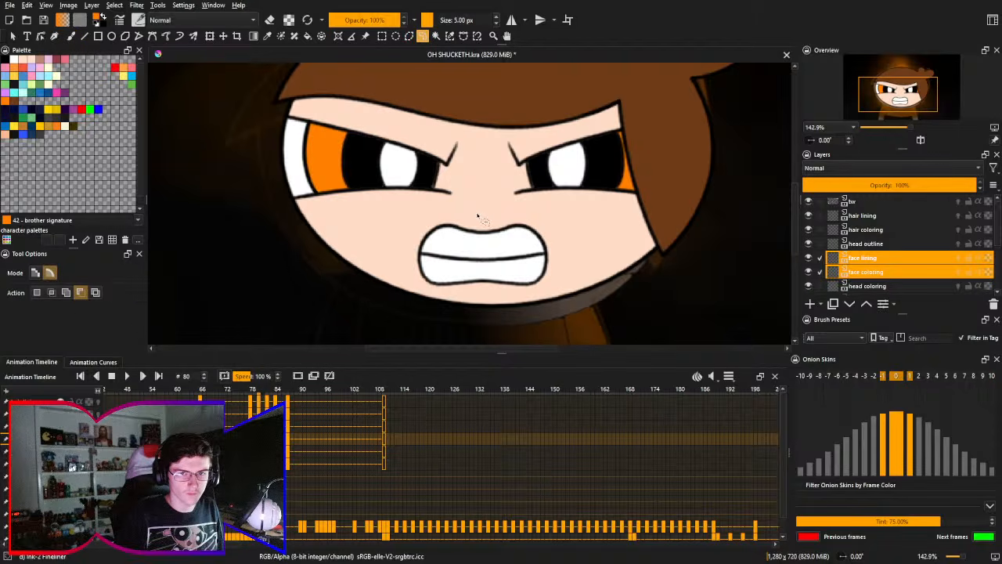
pyautogui.moveTo(485, 213)
pyautogui.mouseDown()
pyautogui.moveTo(407, 224)
pyautogui.moveTo(415, 294)
pyautogui.moveTo(548, 285)
pyautogui.mouseUp()
pyautogui.moveTo(546, 223)
pyautogui.mouseDown()
pyautogui.moveTo(434, 216)
pyautogui.moveTo(401, 247)
pyautogui.moveTo(412, 299)
pyautogui.moveTo(486, 310)
pyautogui.moveTo(550, 300)
pyautogui.moveTo(568, 255)
pyautogui.moveTo(551, 219)
pyautogui.moveTo(505, 207)
pyautogui.mouseUp()
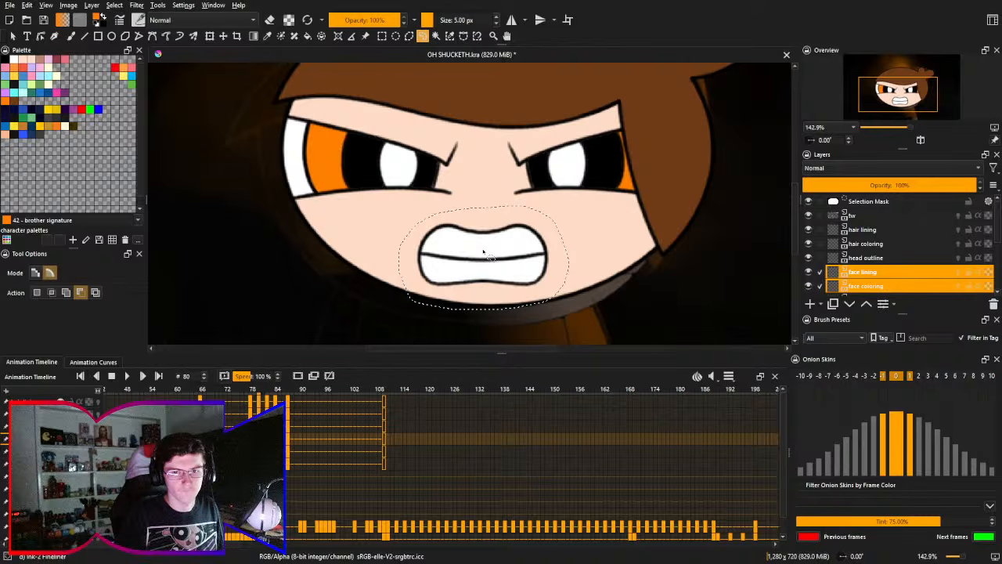
# - Transform the selected mouth on both face layers, moving it slightly up, and apply the change
pyautogui.hotkey('ctrl', 't')
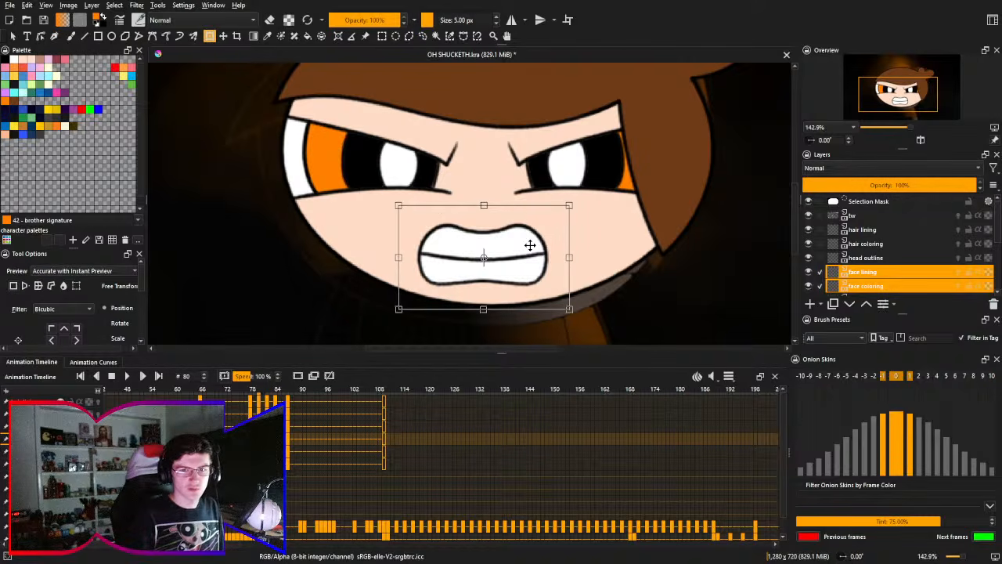
pyautogui.press('Up')
pyautogui.press('Up')
pyautogui.press('Up')
pyautogui.press('Up')
pyautogui.press('Up')
pyautogui.press('Up')
pyautogui.press('Up')
pyautogui.press('Up')
pyautogui.press('Up')
pyautogui.press('Up')
pyautogui.press('Up')
pyautogui.press('Up')
pyautogui.press('Up')
pyautogui.press('Down')
pyautogui.press('Down')
pyautogui.press('Down')
pyautogui.press('Down')
pyautogui.press('Down')
pyautogui.press('Down')
pyautogui.press('Down')
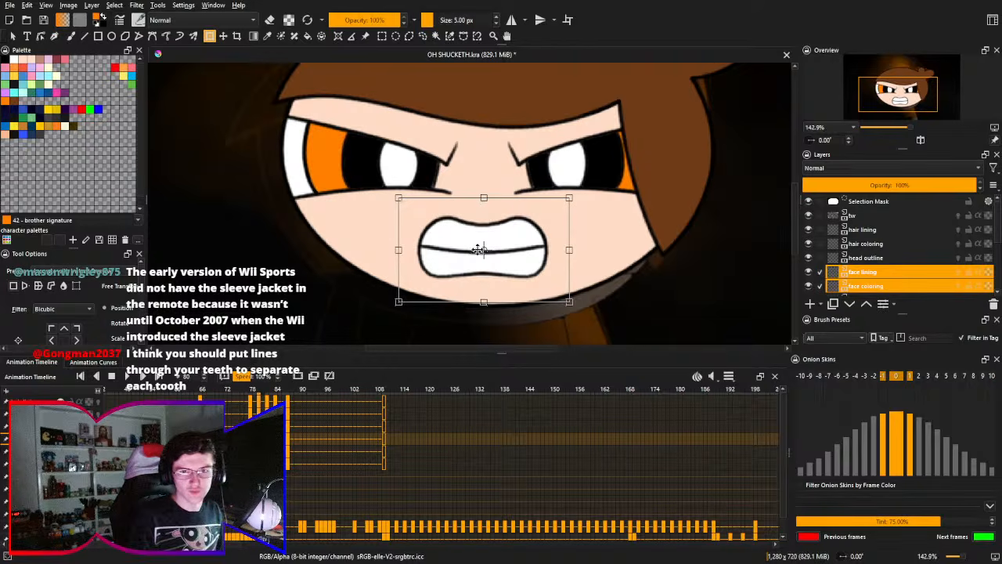
pyautogui.press('Return')
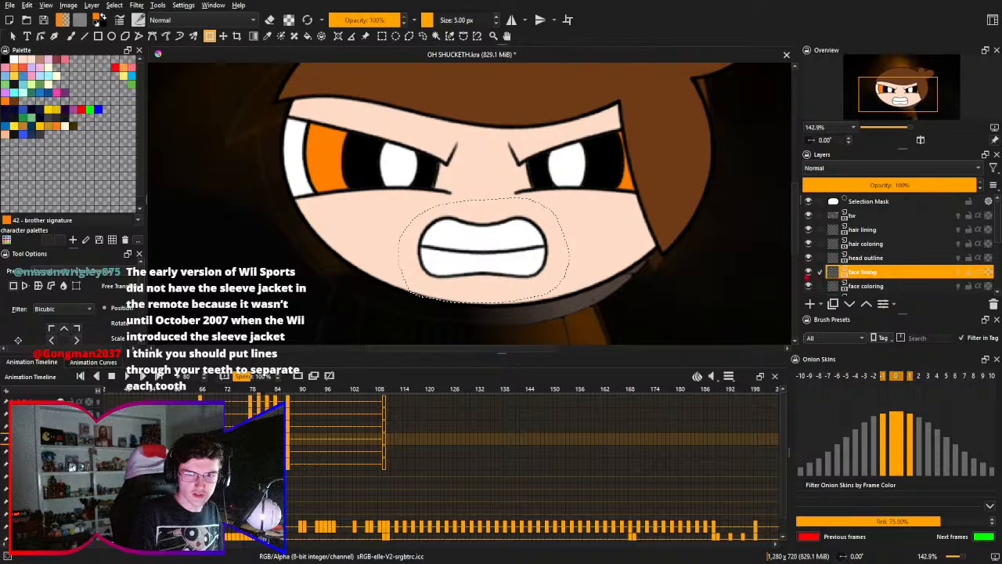
# - Clear the mouth selection and set up the Freehand Brush with the Pencil-2 preset on the face coloring layer
pyautogui.click(895, 287)
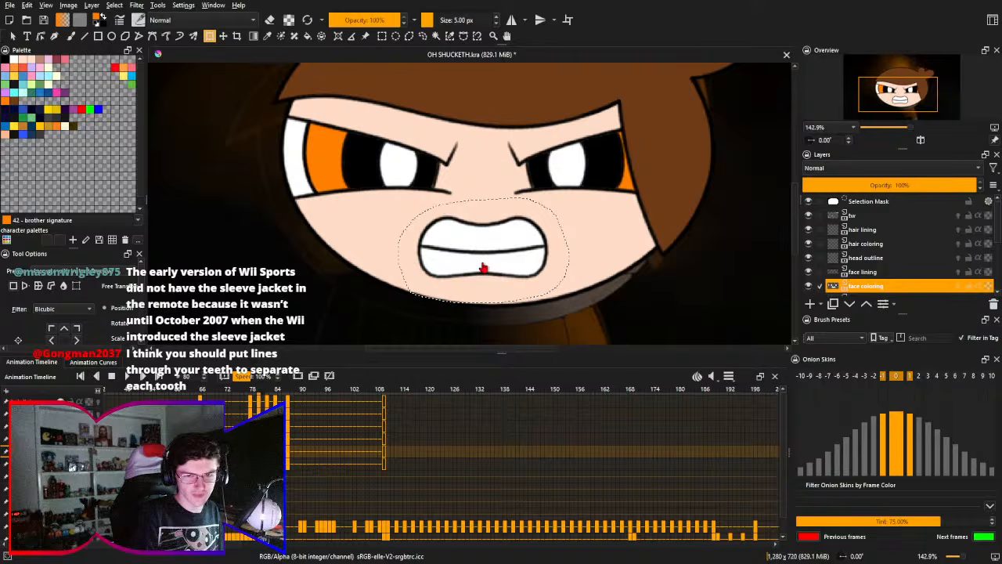
pyautogui.hotkey('ctrl', 'shift', 'a')
pyautogui.moveTo(474, 246); pyautogui.dragTo(486, 168)
pyautogui.press('b')
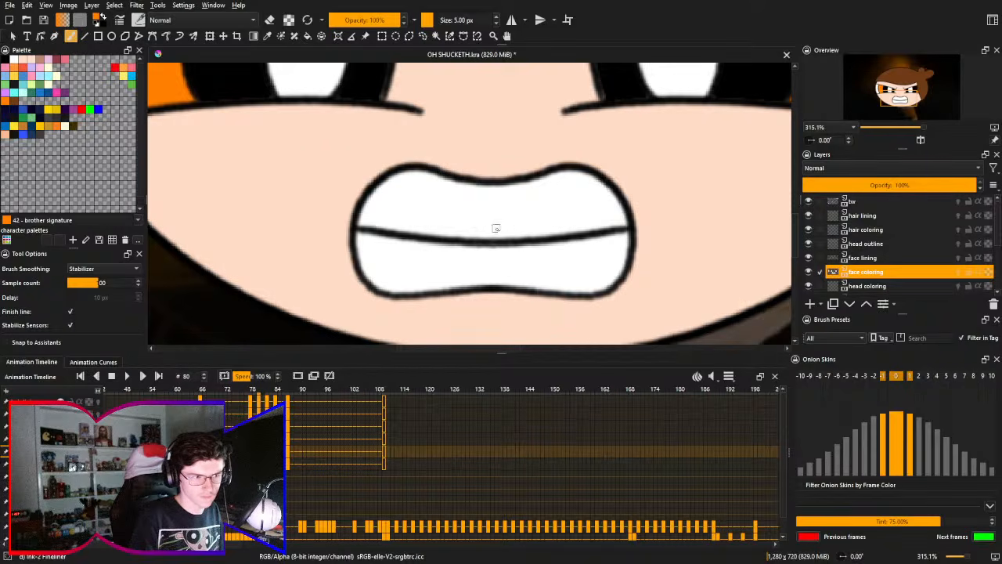
pyautogui.rightClick(503, 242)
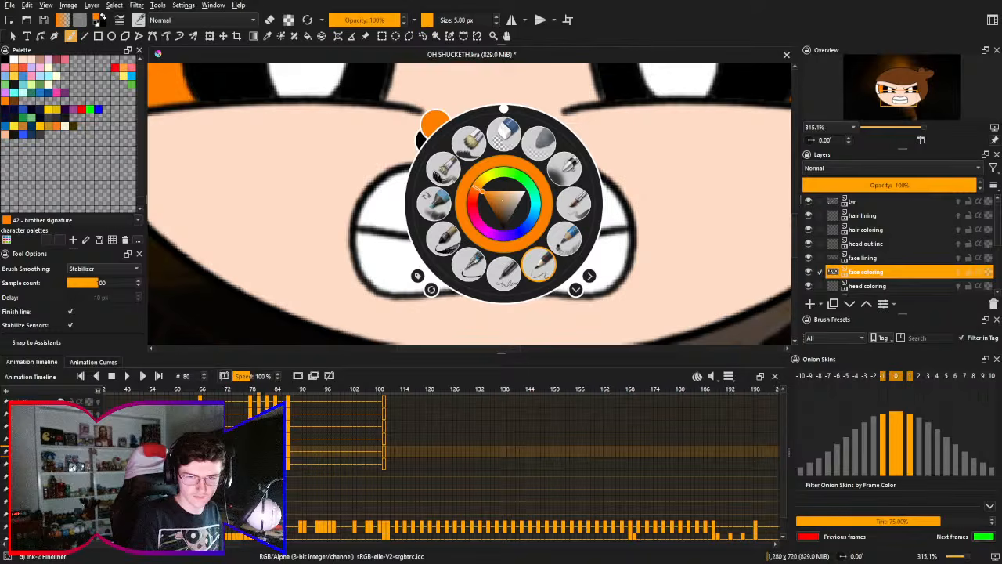
pyautogui.click(538, 264)
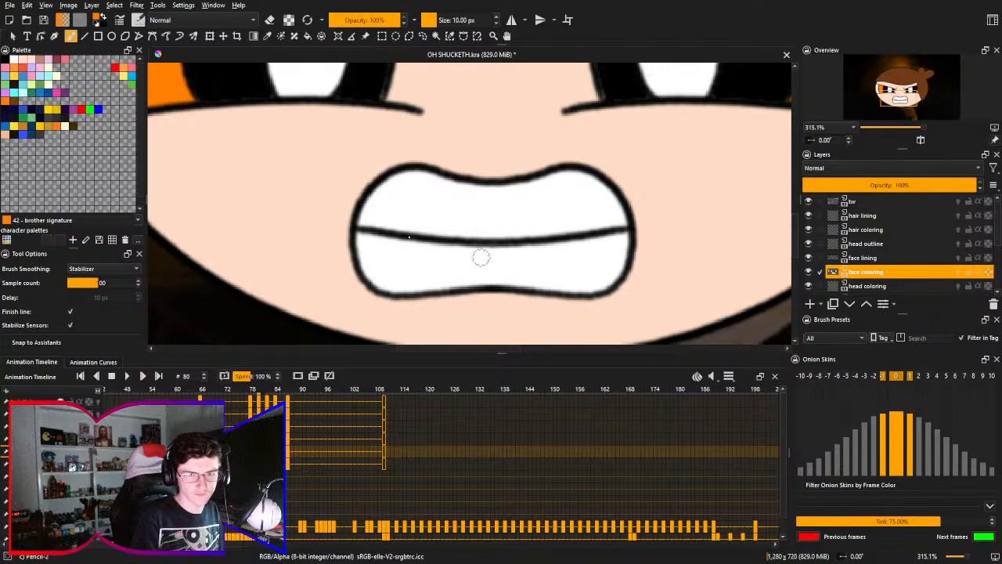
# - Erase the horizontal line between the upper and lower teeth on the face lining layer with the Eraser Circle preset
pyautogui.rightClick(434, 226)
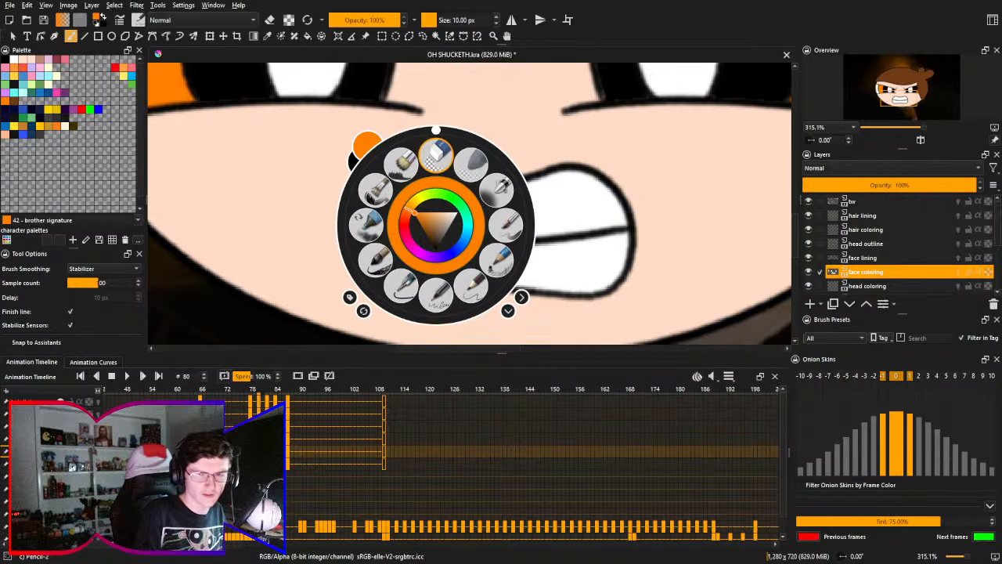
pyautogui.click(437, 155)
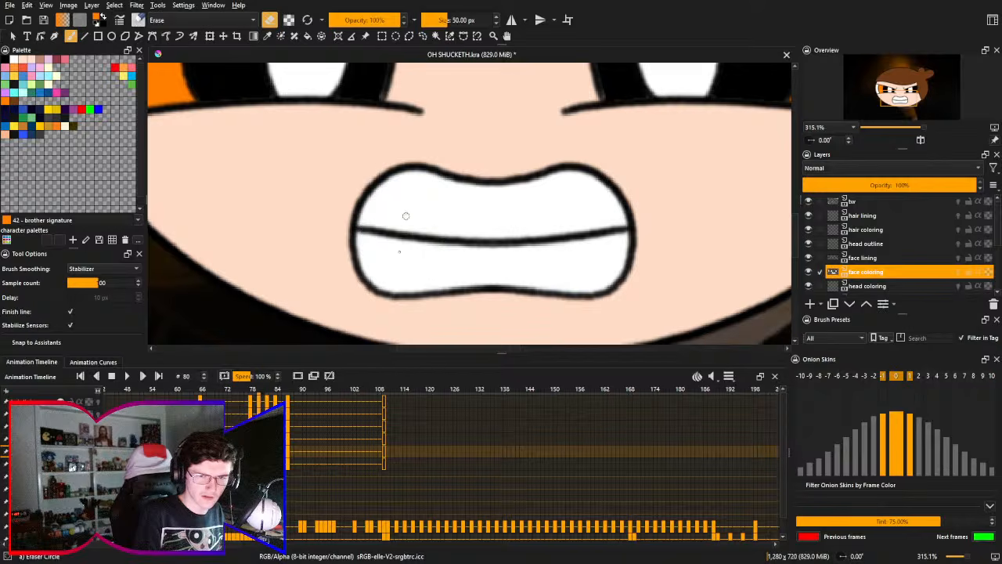
pyautogui.moveTo(406, 215); pyautogui.dragTo(401, 255)
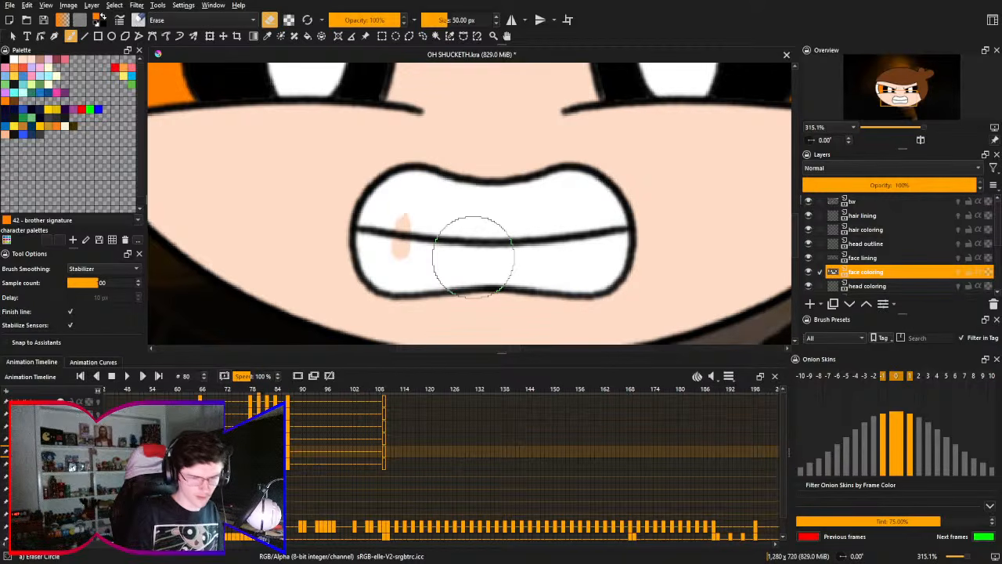
pyautogui.hotkey('ctrl', 'z')
pyautogui.click(905, 260)
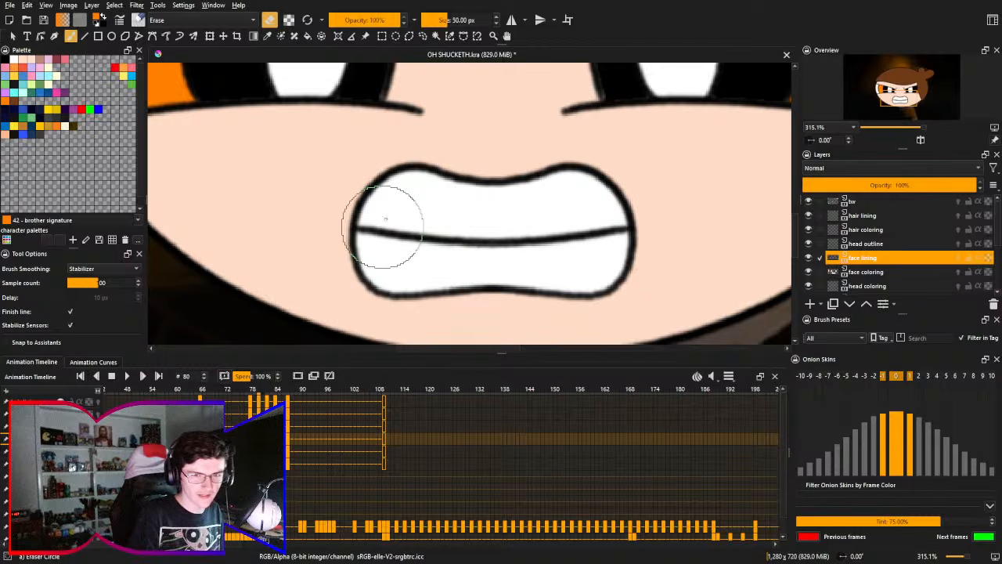
pyautogui.moveTo(386, 220)
pyautogui.mouseDown()
pyautogui.moveTo(384, 244)
pyautogui.moveTo(374, 227)
pyautogui.moveTo(362, 234)
pyautogui.moveTo(364, 226)
pyautogui.moveTo(397, 236)
pyautogui.moveTo(533, 231)
pyautogui.moveTo(406, 233)
pyautogui.moveTo(482, 239)
pyautogui.moveTo(567, 231)
pyautogui.moveTo(574, 243)
pyautogui.moveTo(601, 225)
pyautogui.moveTo(621, 235)
pyautogui.moveTo(618, 226)
pyautogui.moveTo(556, 221)
pyautogui.mouseUp()
pyautogui.hotkey('ctrl', 'z')
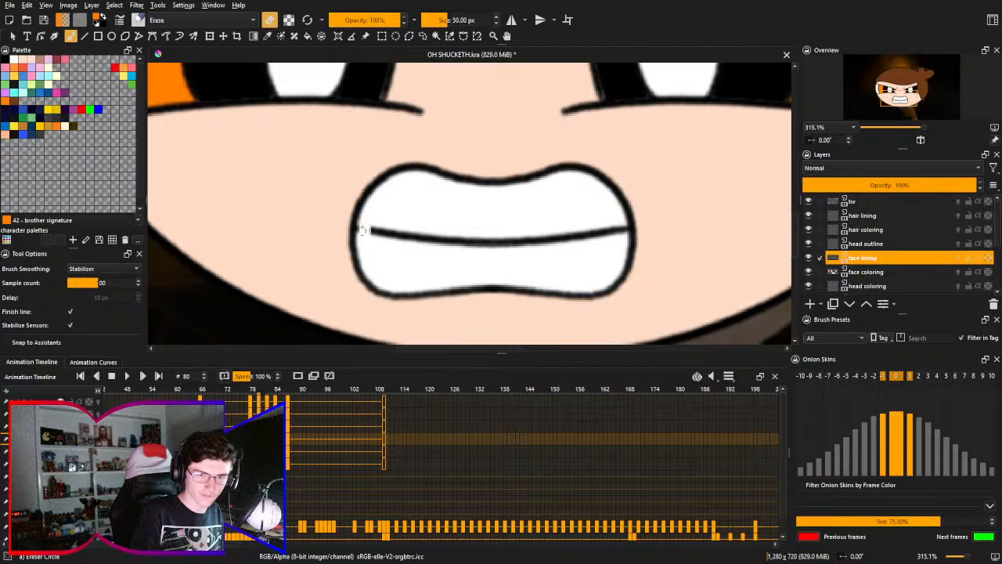
pyautogui.moveTo(363, 234); pyautogui.dragTo(621, 233)
pyautogui.hotkey('ctrl', 'z')
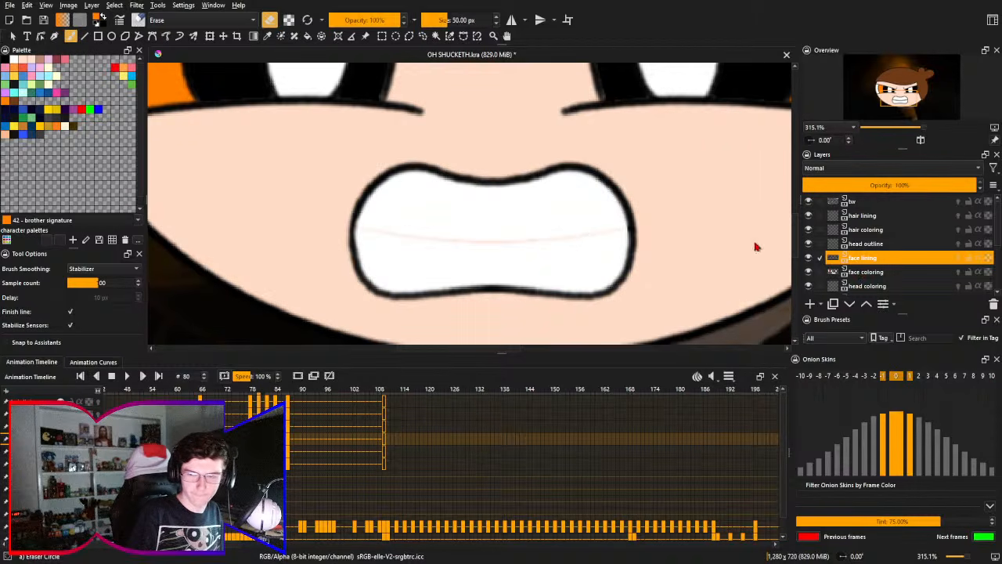
# - Draw a slanted black tooth divider across the left part of the mouth on the face lining layer with Pencil-2
pyautogui.rightClick(458, 225)
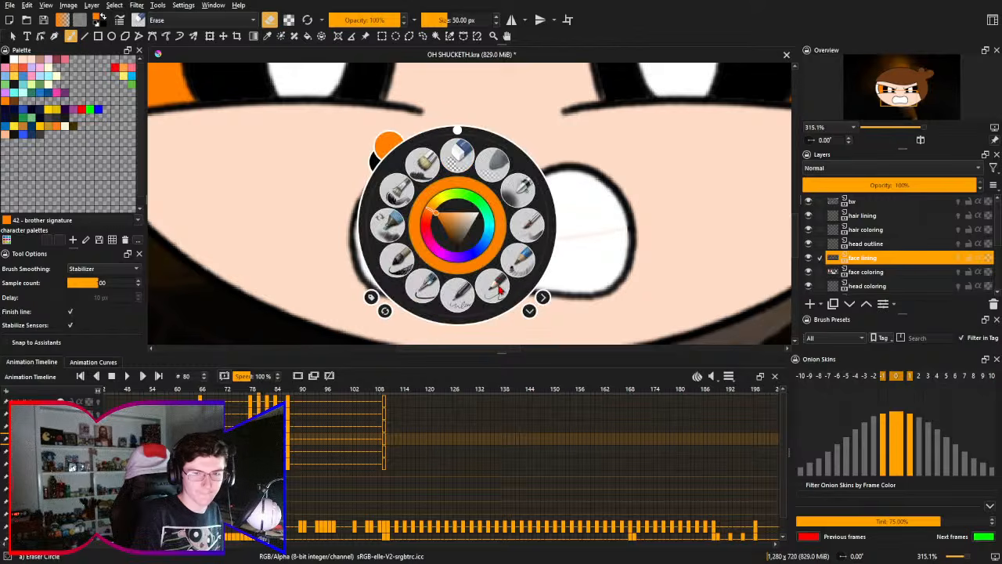
pyautogui.click(493, 289)
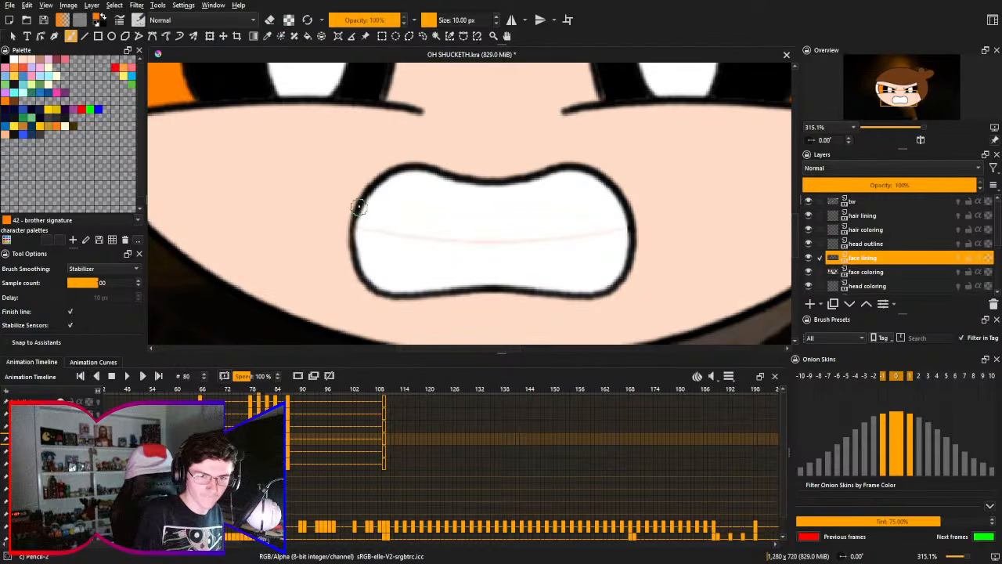
pyautogui.moveTo(358, 252); pyautogui.dragTo(360, 238)
pyautogui.hotkey('ctrl', 'z')
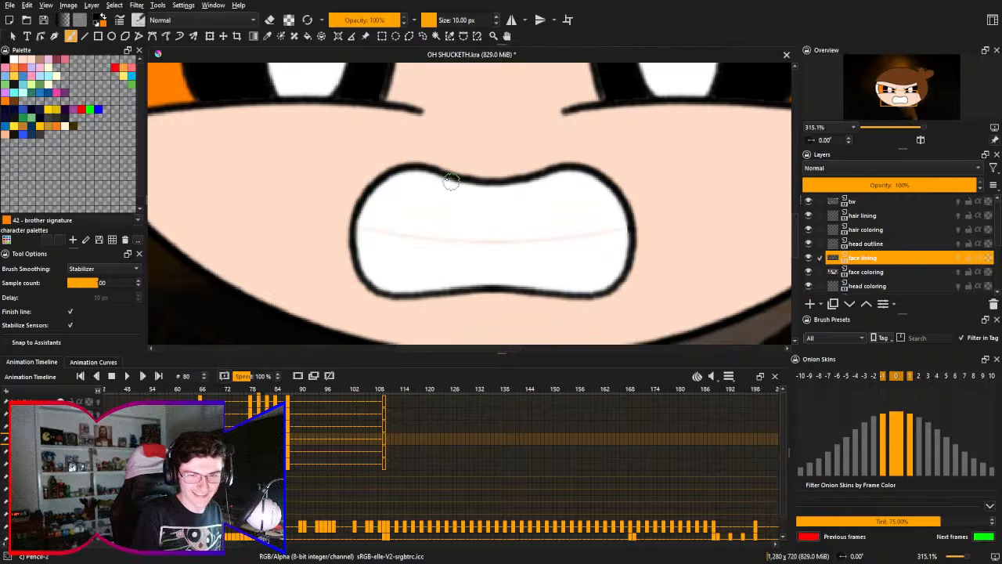
pyautogui.moveTo(446, 174); pyautogui.dragTo(433, 300)
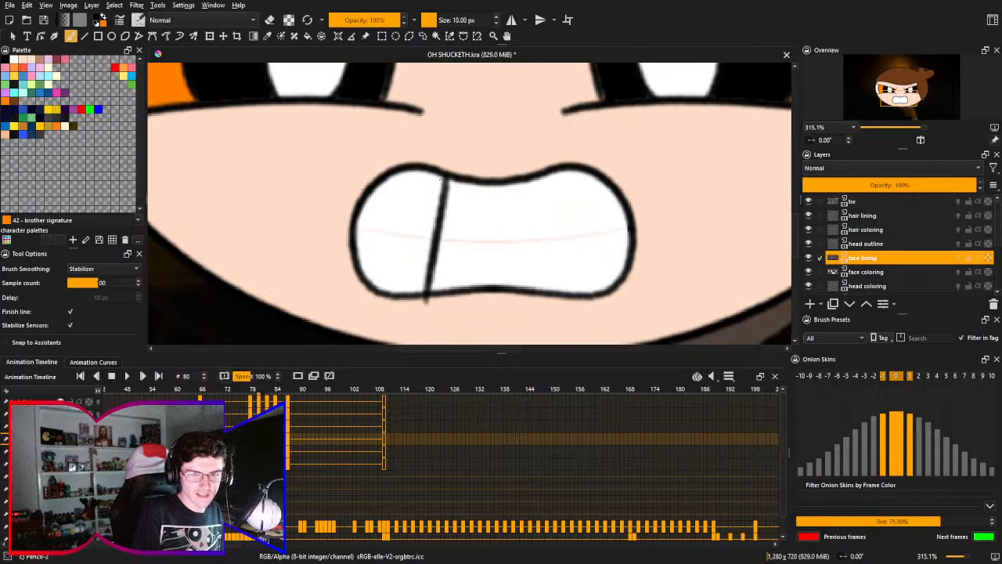
pyautogui.hotkey('ctrl', 'z')
pyautogui.moveTo(442, 170); pyautogui.dragTo(423, 290)
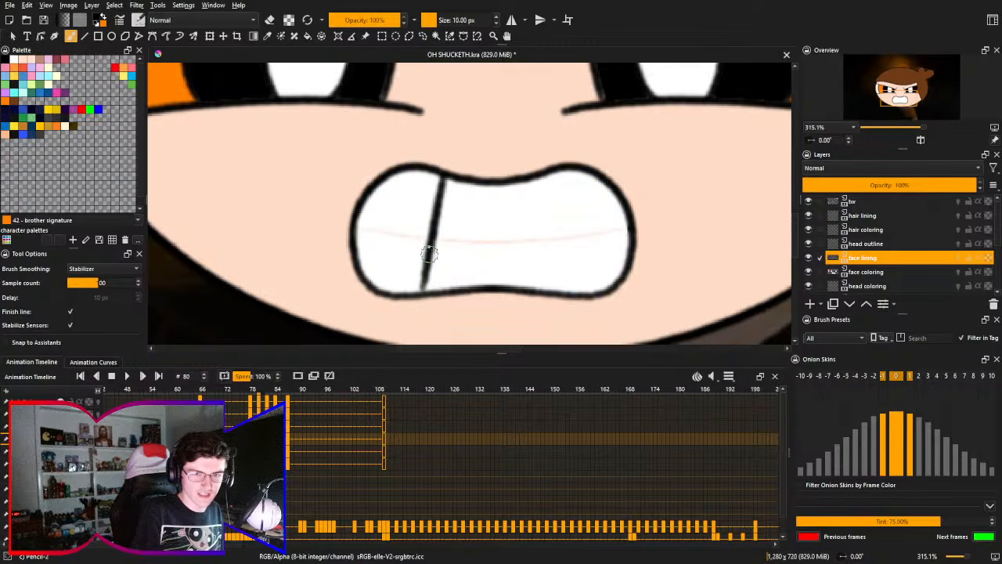
# - Draw a mirrored slanted black tooth divider across the right part of the mouth, from its upper to its lower outline
pyautogui.moveTo(539, 180)
pyautogui.mouseDown()
pyautogui.moveTo(556, 283)
pyautogui.moveTo(557, 317)
pyautogui.mouseUp()
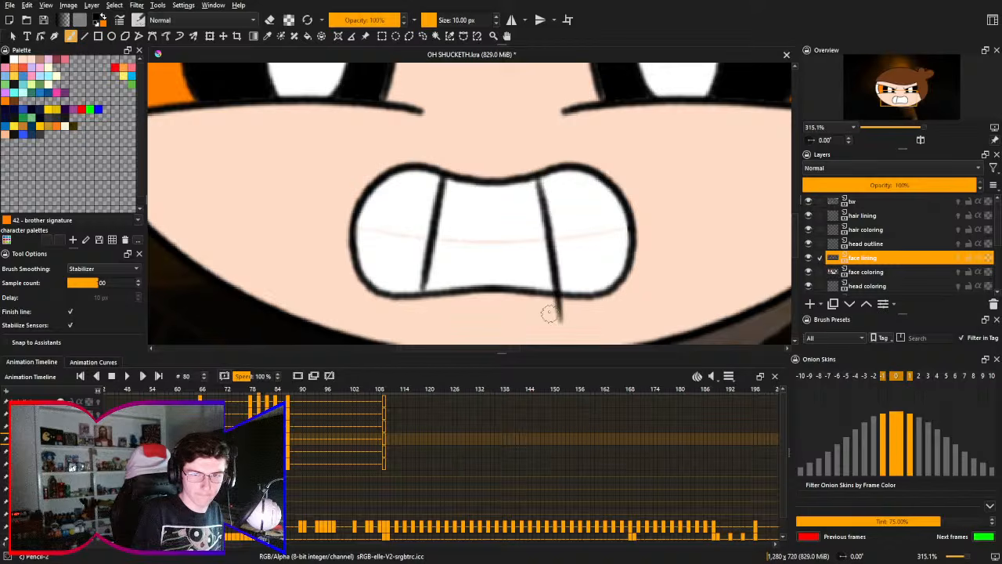
pyautogui.hotkey('ctrl', 'z')
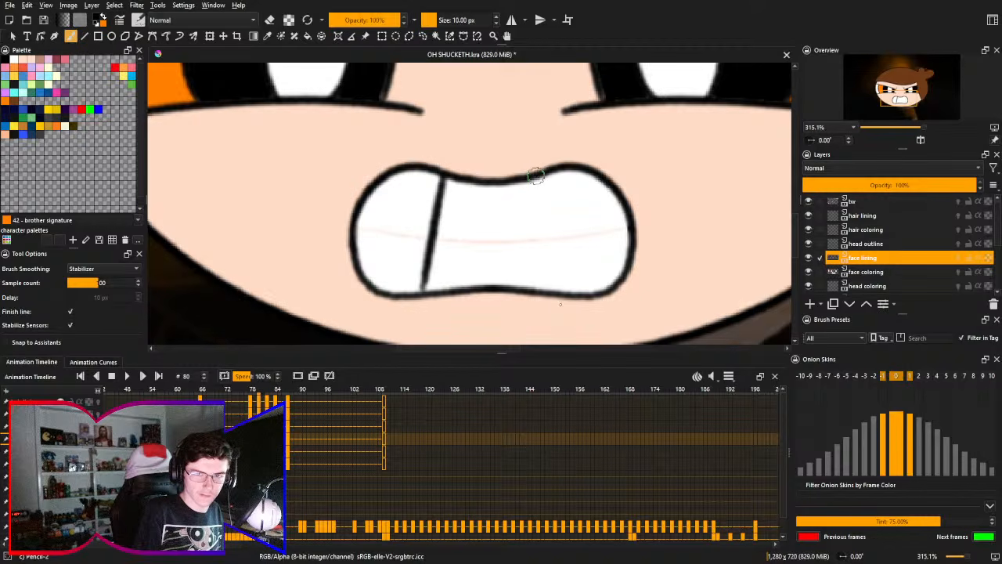
pyautogui.moveTo(538, 179); pyautogui.dragTo(559, 303)
pyautogui.moveTo(514, 242); pyautogui.dragTo(524, 216)
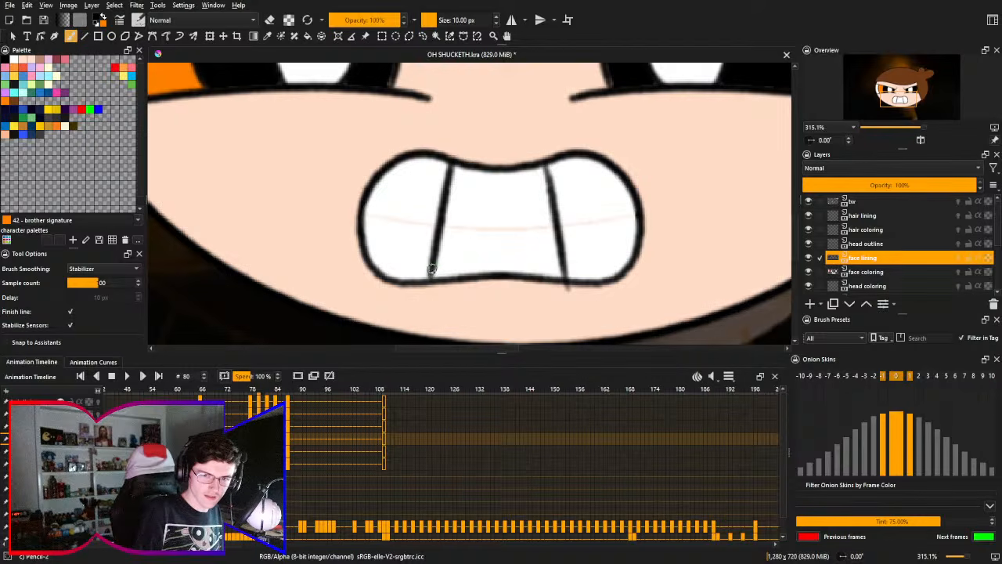
# - Try reinforcing the lower and upper ends of the right tooth divider with short pencil strokes, and undo them
pyautogui.moveTo(559, 260); pyautogui.dragTo(566, 282)
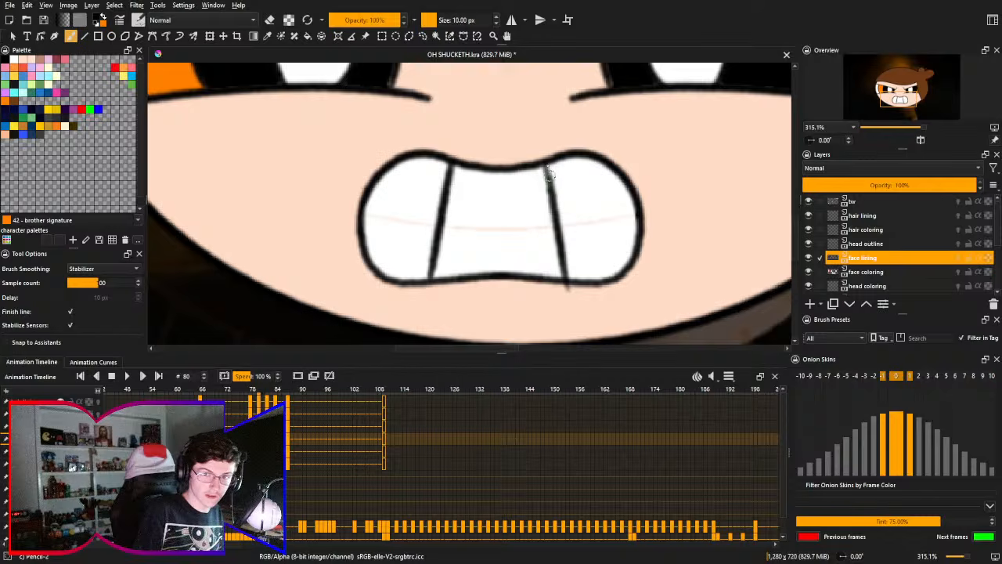
pyautogui.moveTo(545, 166); pyautogui.dragTo(549, 182)
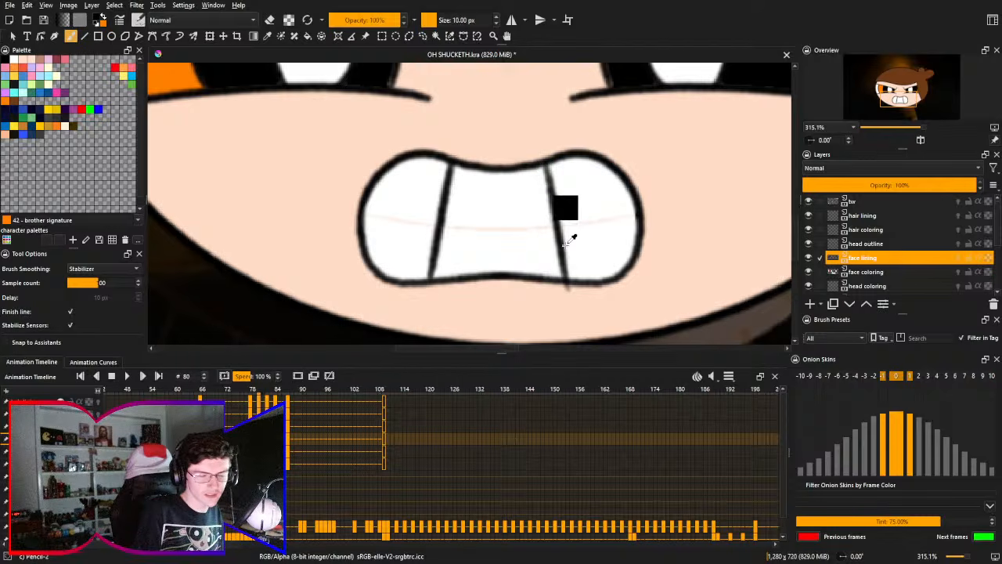
pyautogui.hotkey('ctrl', 'z')
pyautogui.hotkey('ctrl', 'z')
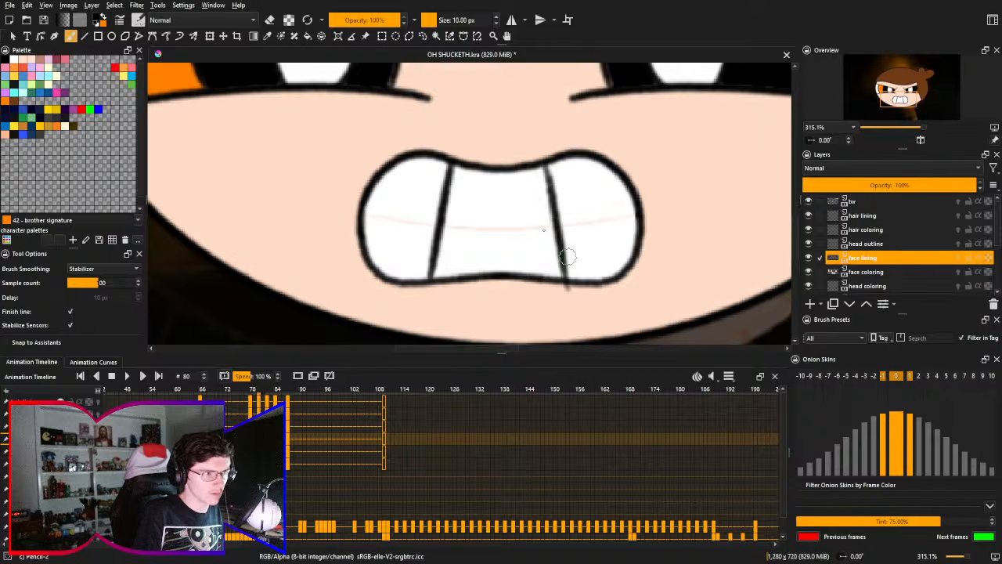
# - Erase the end of the right tooth divider that sticks out below the mouth outline with Eraser Circle
pyautogui.rightClick(574, 308)
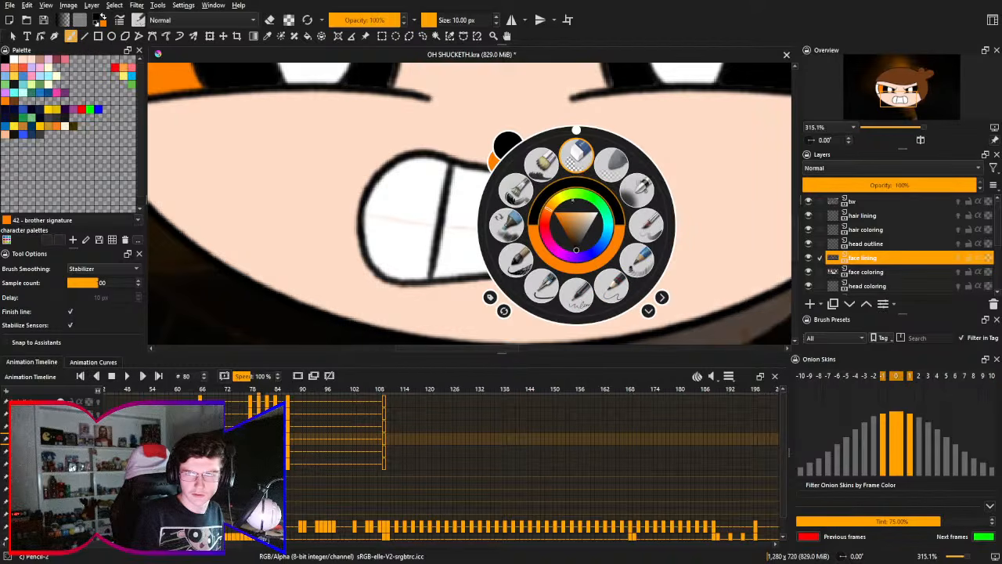
pyautogui.click(577, 154)
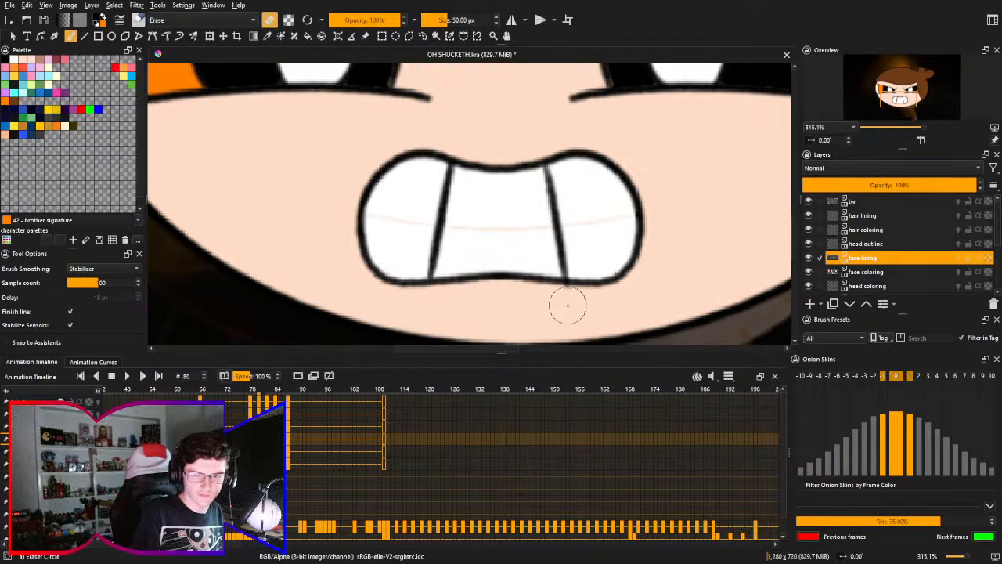
pyautogui.moveTo(567, 305)
pyautogui.mouseDown()
pyautogui.moveTo(562, 332)
pyautogui.moveTo(569, 304)
pyautogui.mouseUp()
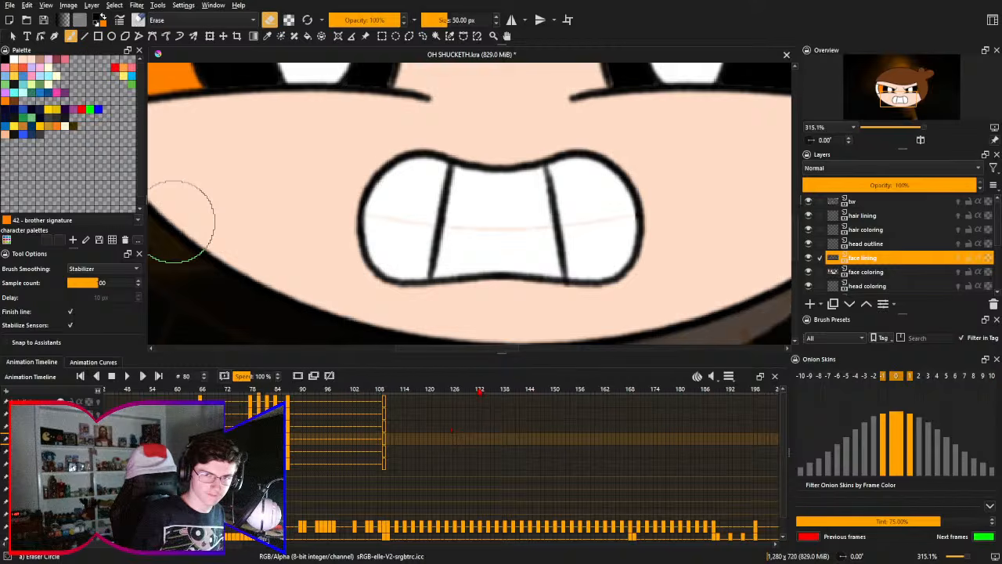
pyautogui.moveTo(592, 216); pyautogui.dragTo(597, 214)
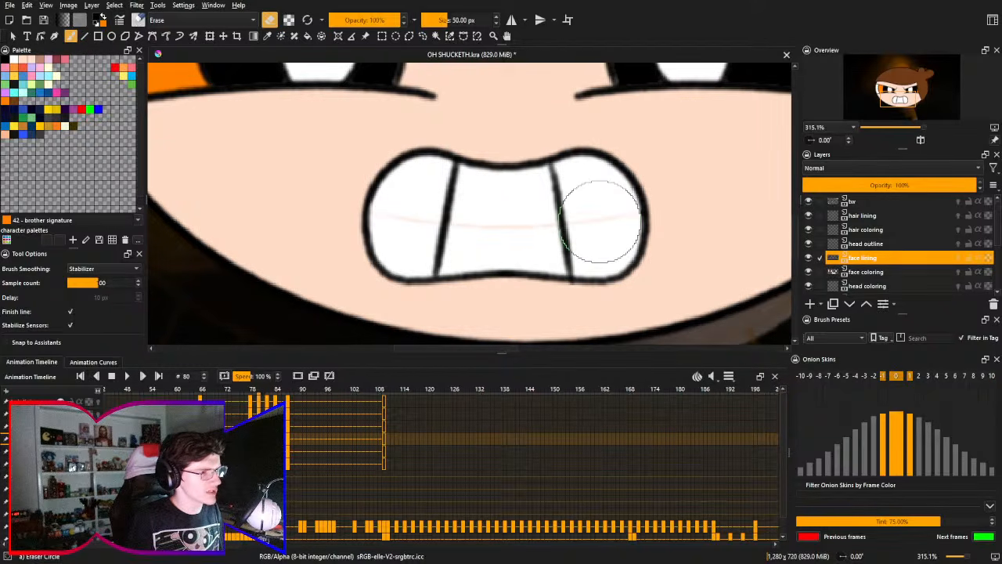
pyautogui.moveTo(590, 231); pyautogui.dragTo(595, 228)
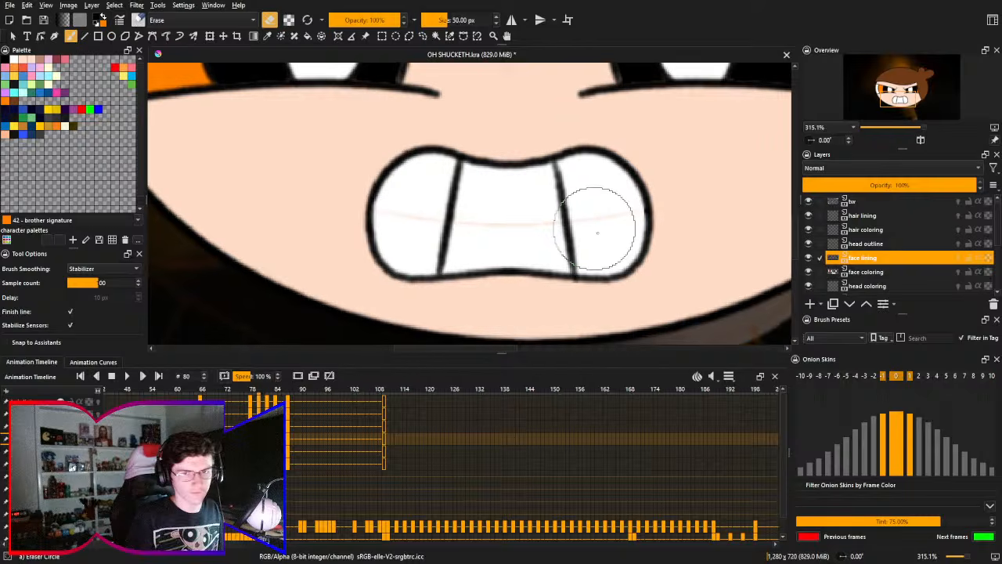
# - Paint over the faint leftover line across the teeth in white on the face coloring layer with the Ink-8 Sumi-e brush
pyautogui.click(913, 273)
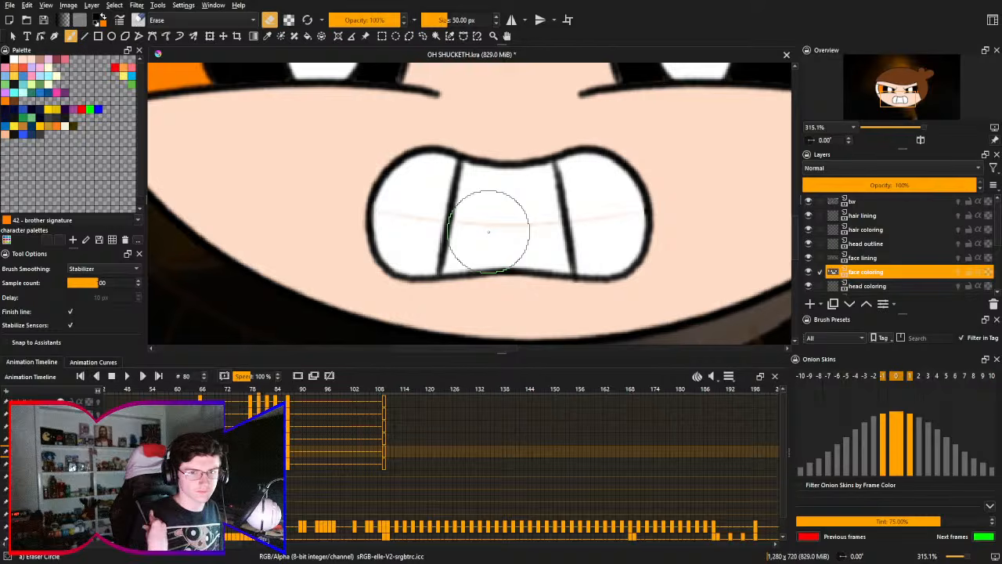
pyautogui.rightClick(431, 224)
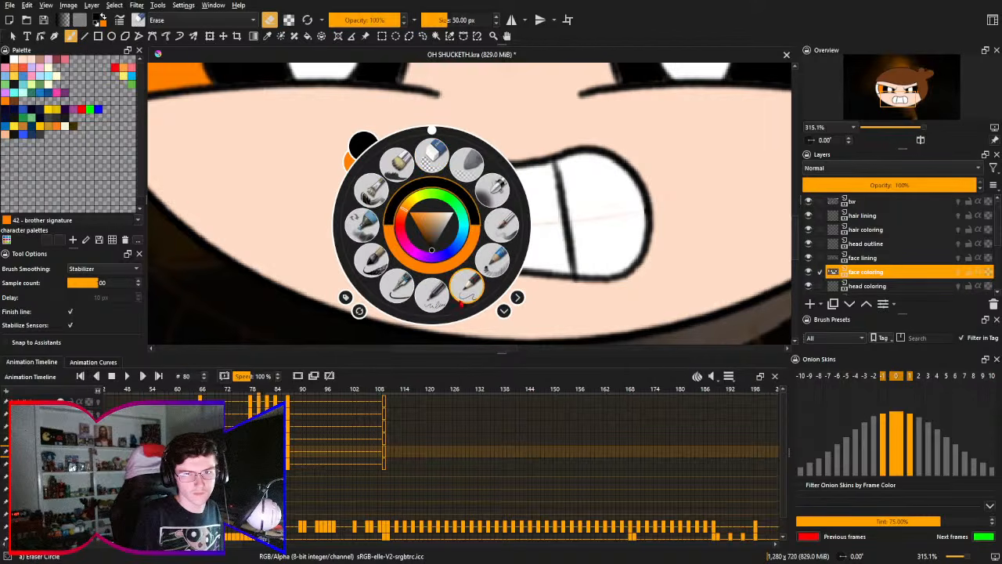
pyautogui.click(595, 227)
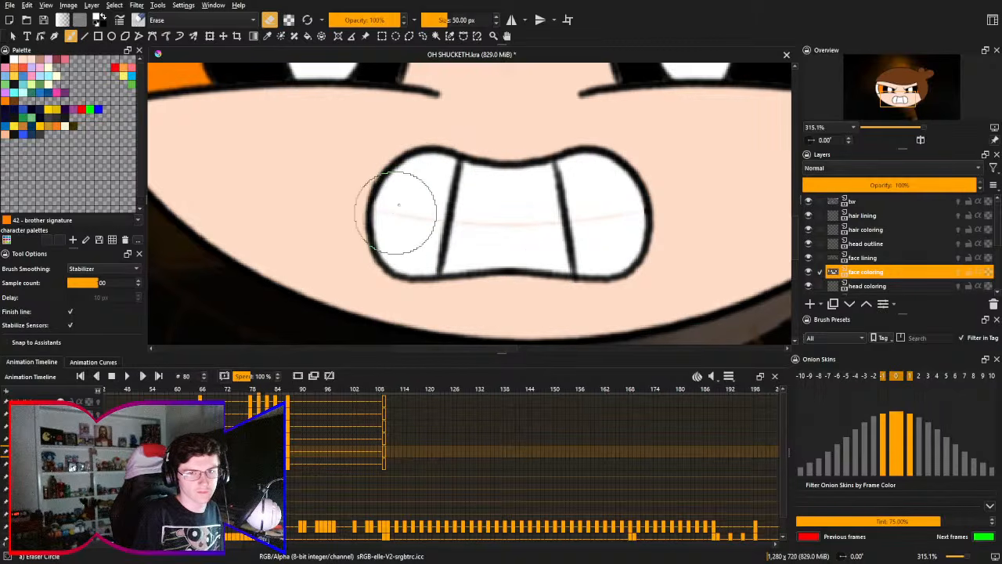
pyautogui.moveTo(395, 218); pyautogui.dragTo(392, 212)
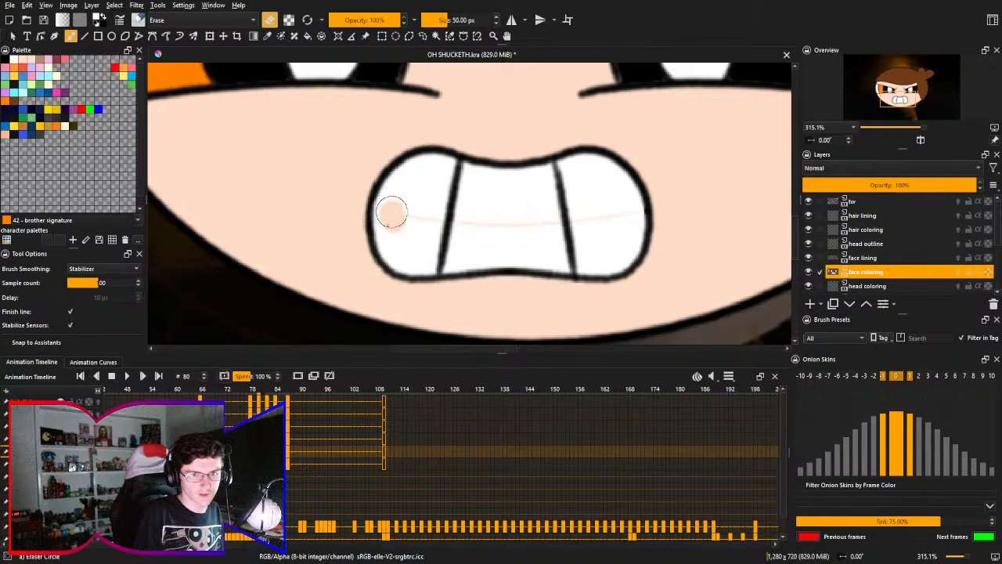
pyautogui.rightClick(436, 225)
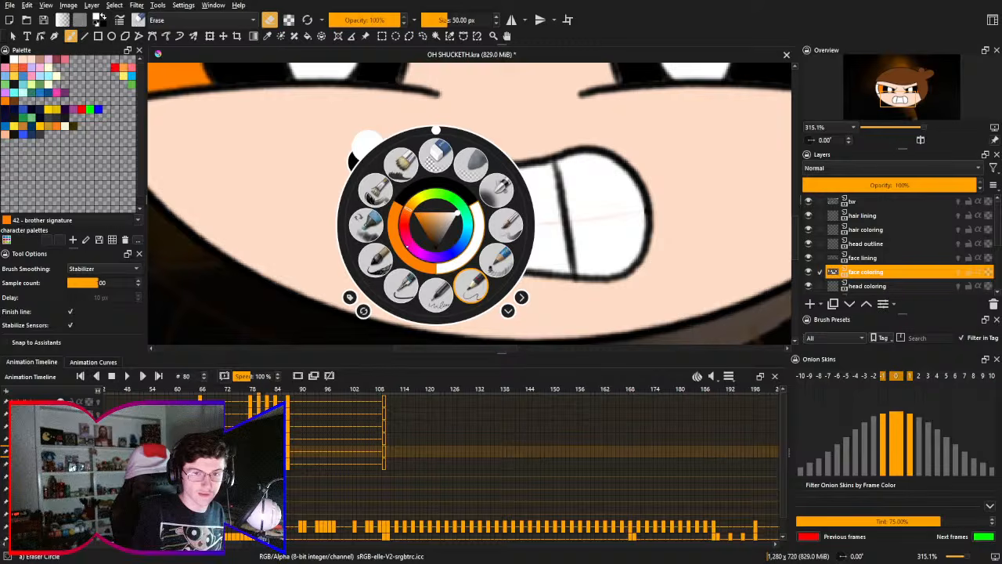
pyautogui.click(470, 288)
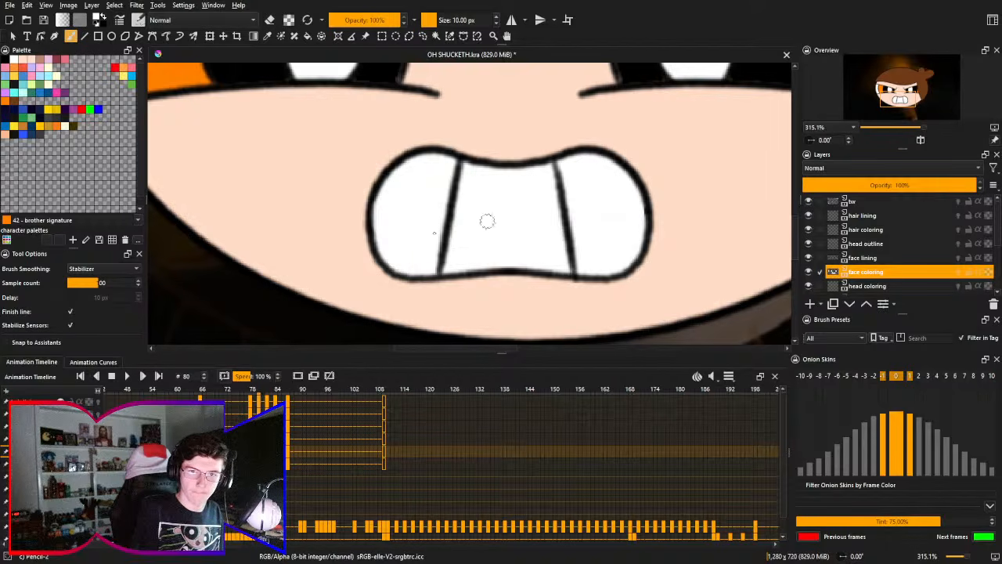
pyautogui.rightClick(556, 227)
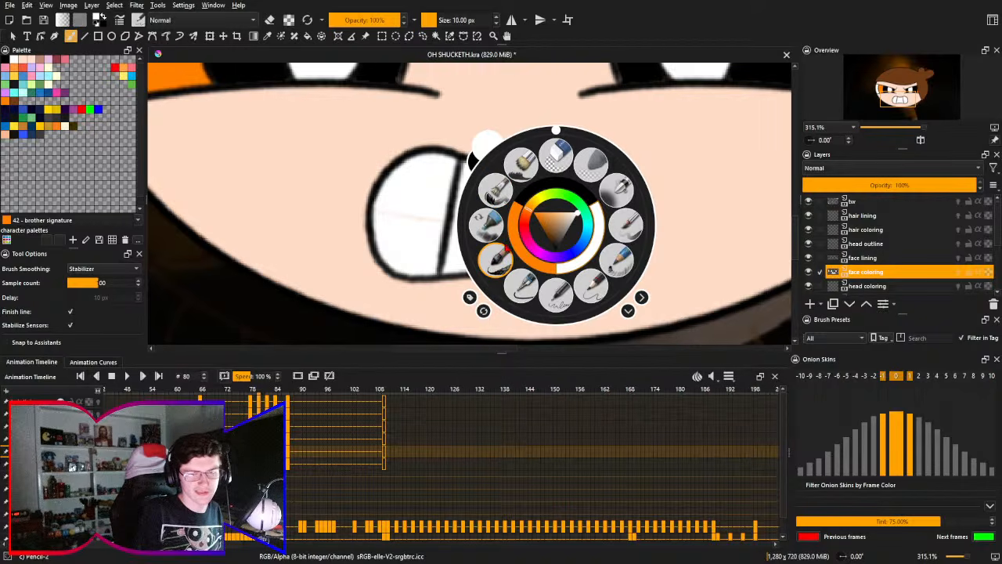
pyautogui.click(493, 188)
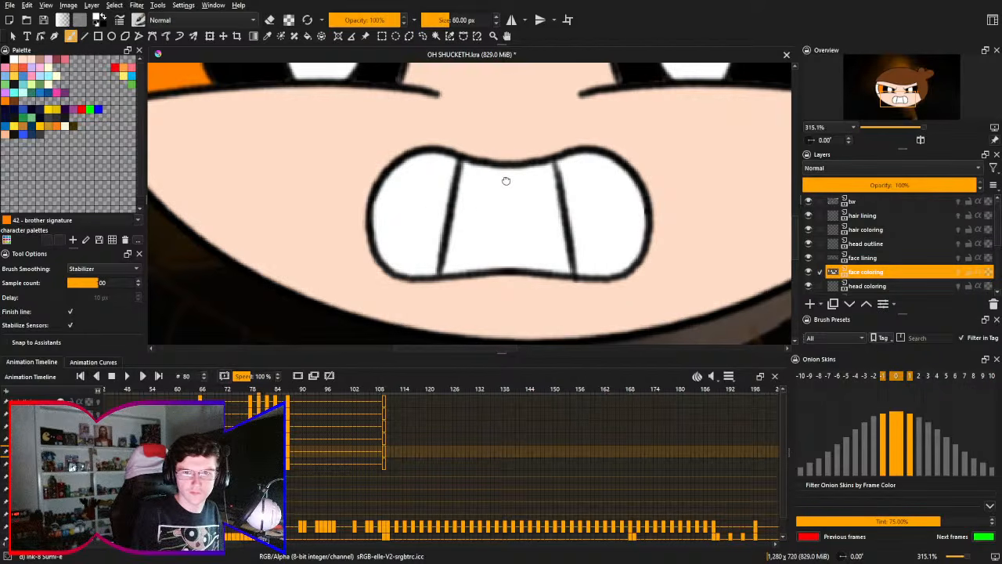
pyautogui.scroll(3, 501, 224)
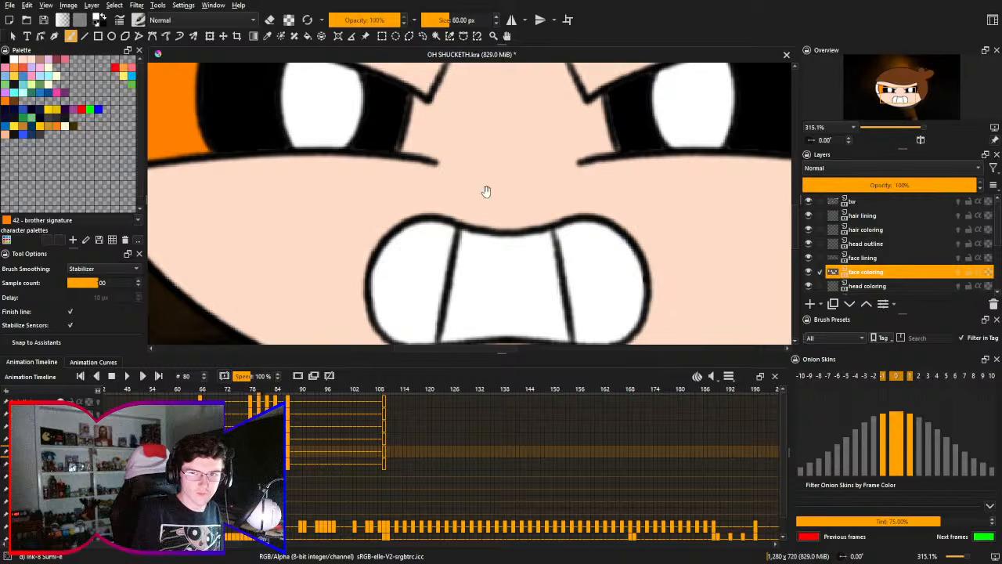
# - Fill the thin gaps along the inner edges of both eyes in black on the face coloring layer with the Pencil-2 brush at 10 px
pyautogui.moveTo(403, 123); pyautogui.dragTo(472, 212)
pyautogui.press('x')
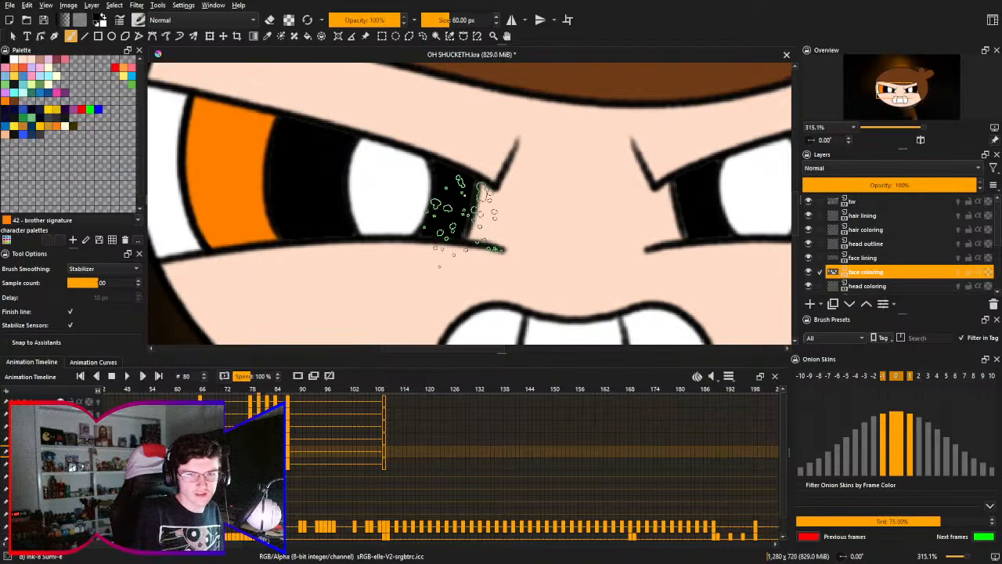
pyautogui.rightClick(464, 212)
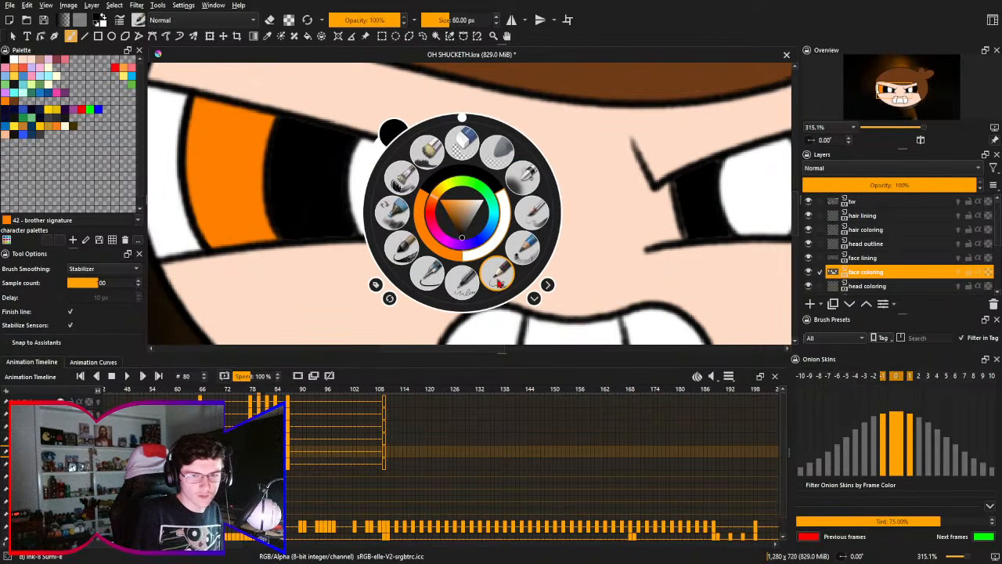
pyautogui.click(499, 277)
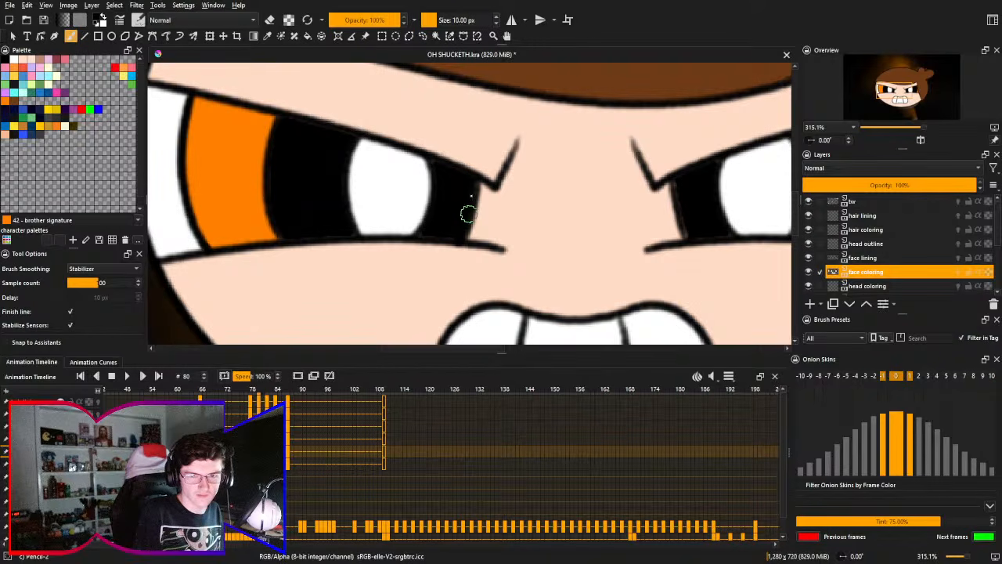
pyautogui.moveTo(467, 230); pyautogui.dragTo(473, 183)
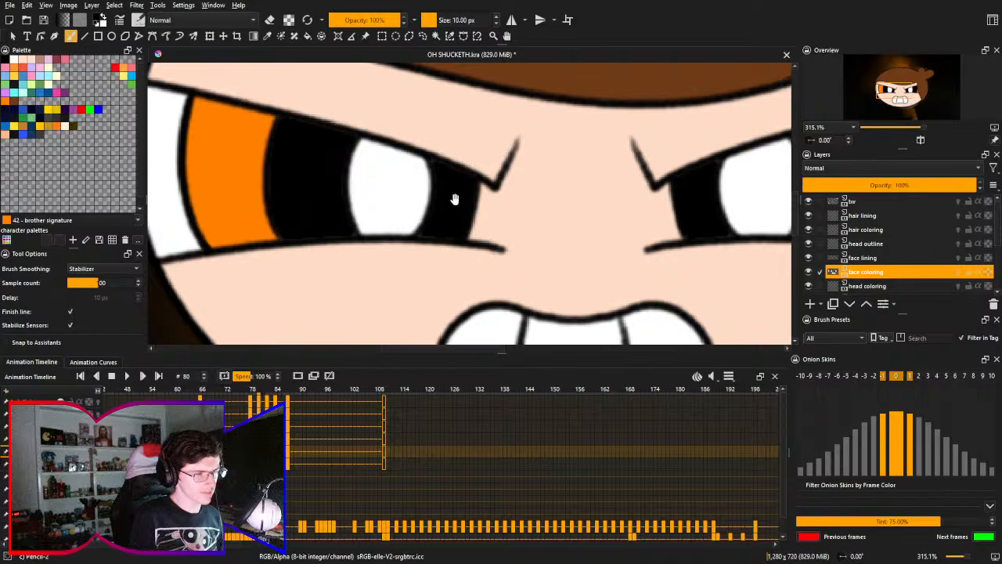
# - Check the eyes and teeth of the whole face at 200% zoom and save the OH SHUCKETH document
pyautogui.moveTo(458, 197); pyautogui.dragTo(464, 179)
pyautogui.scroll(-3, 453, 199)
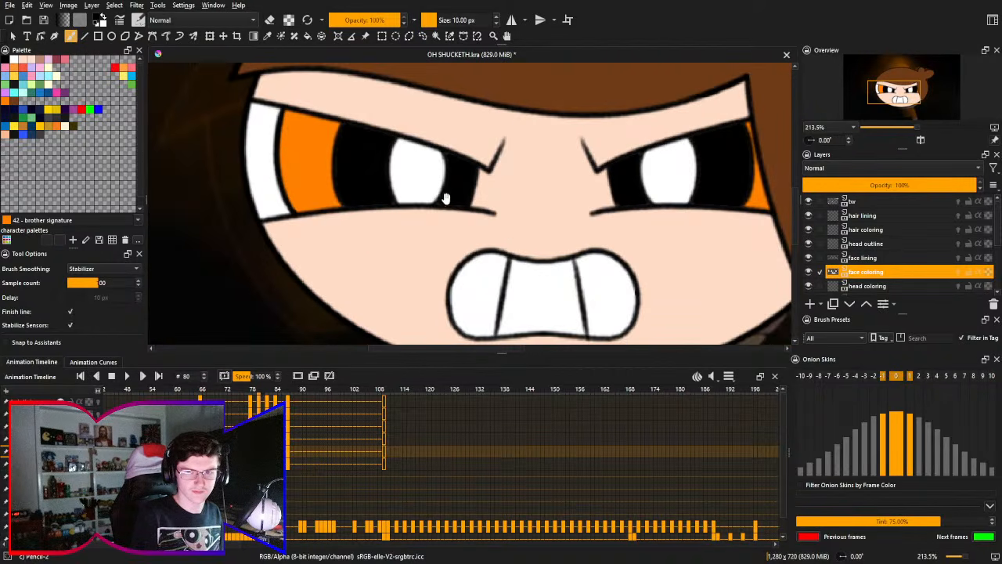
pyautogui.moveTo(466, 218); pyautogui.dragTo(450, 189)
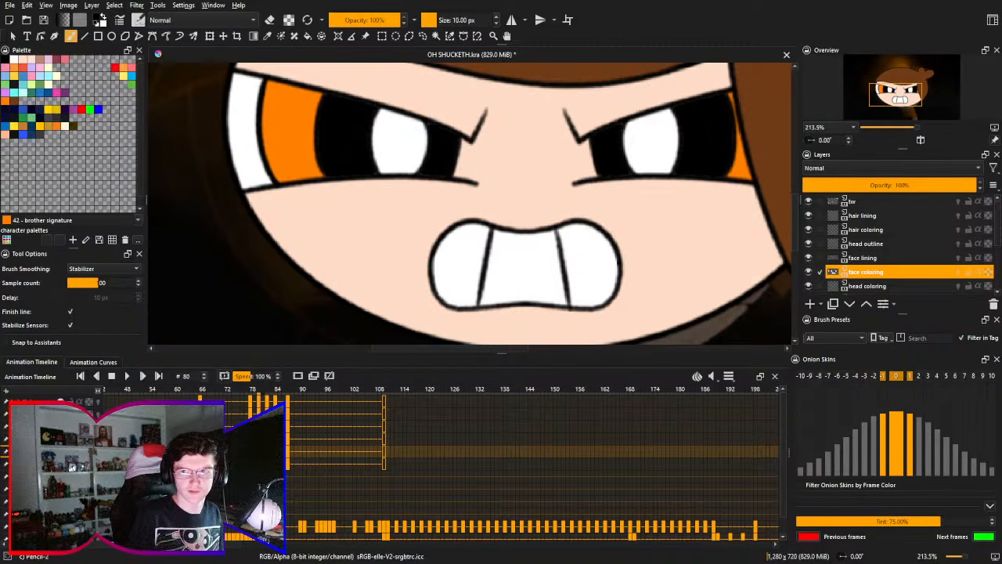
pyautogui.click(844, 123)
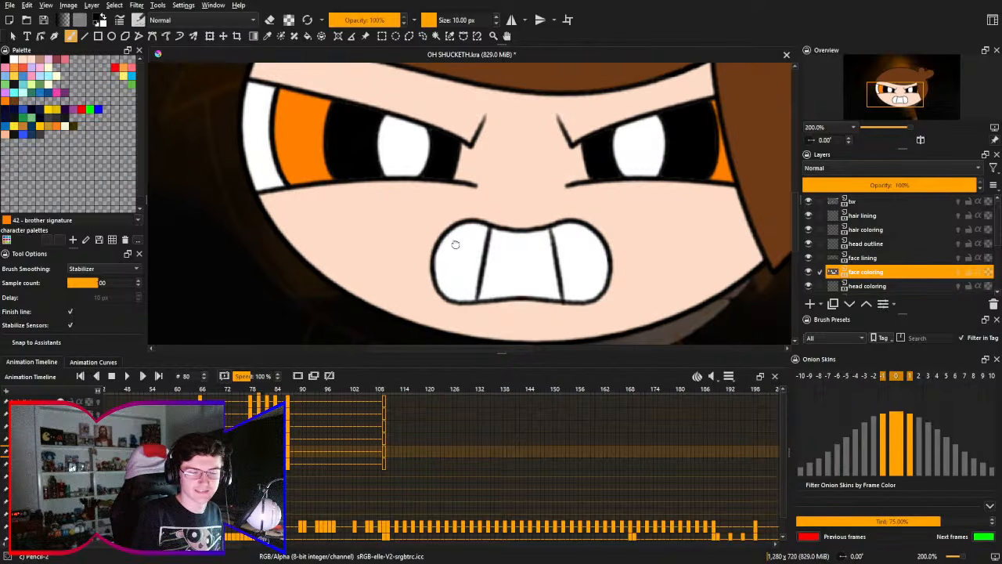
pyautogui.scroll(3, 456, 243)
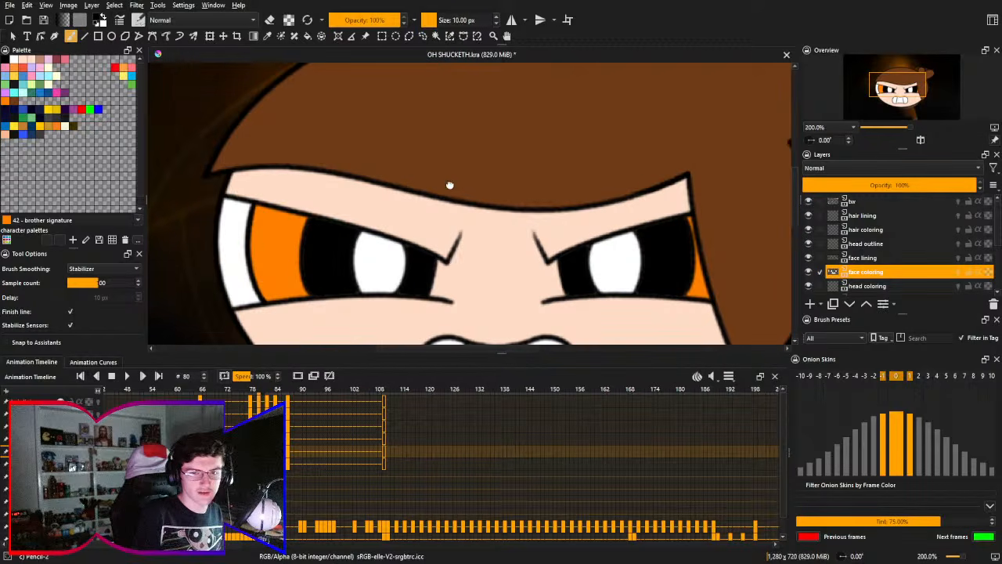
pyautogui.scroll(-3, 458, 134)
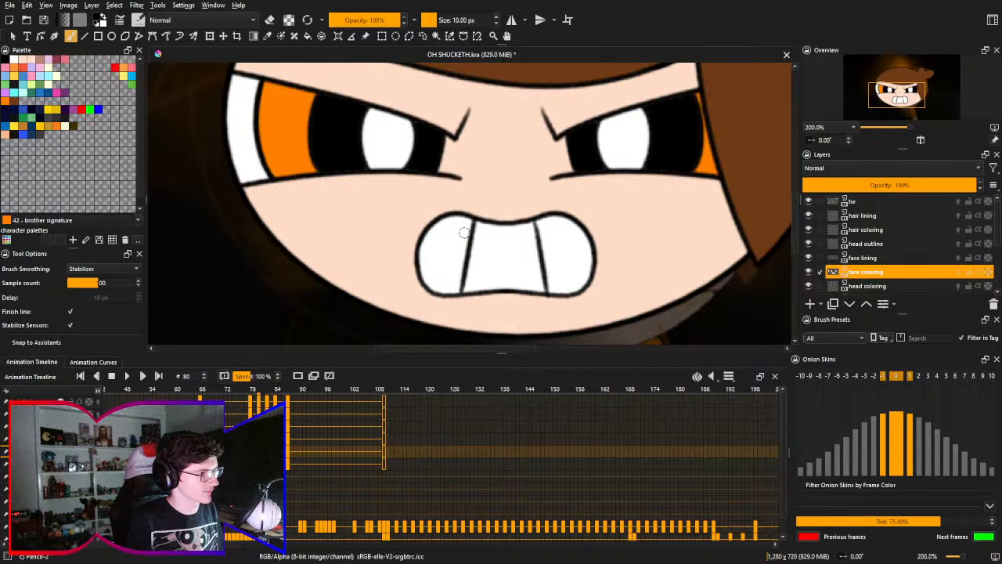
pyautogui.moveTo(475, 210); pyautogui.dragTo(480, 188)
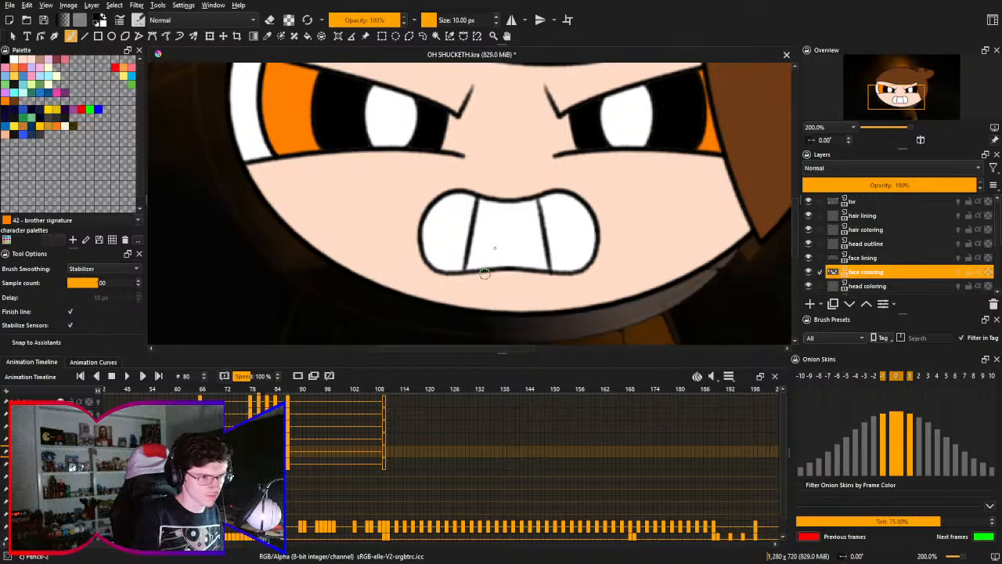
pyautogui.hotkey('ctrl', 's')
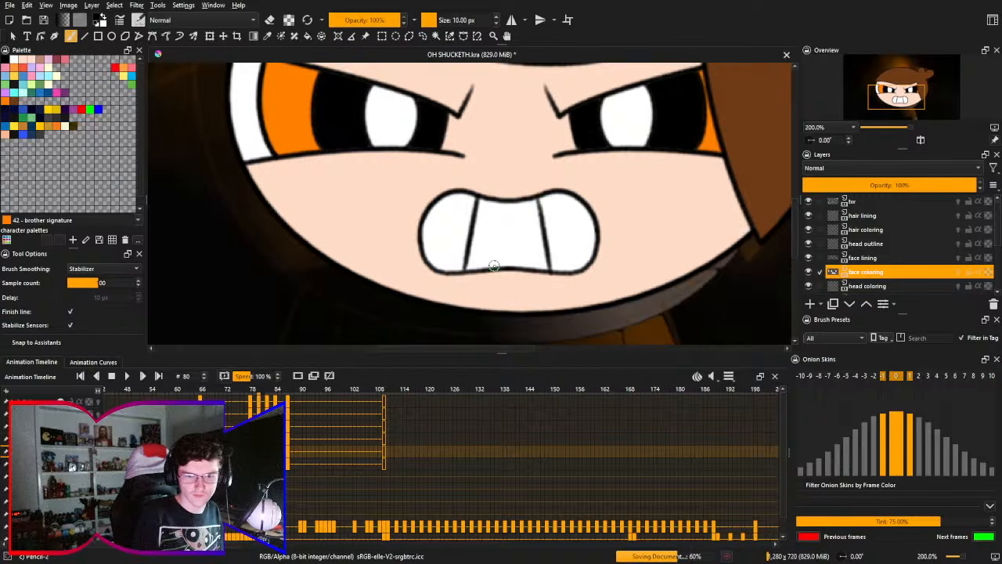
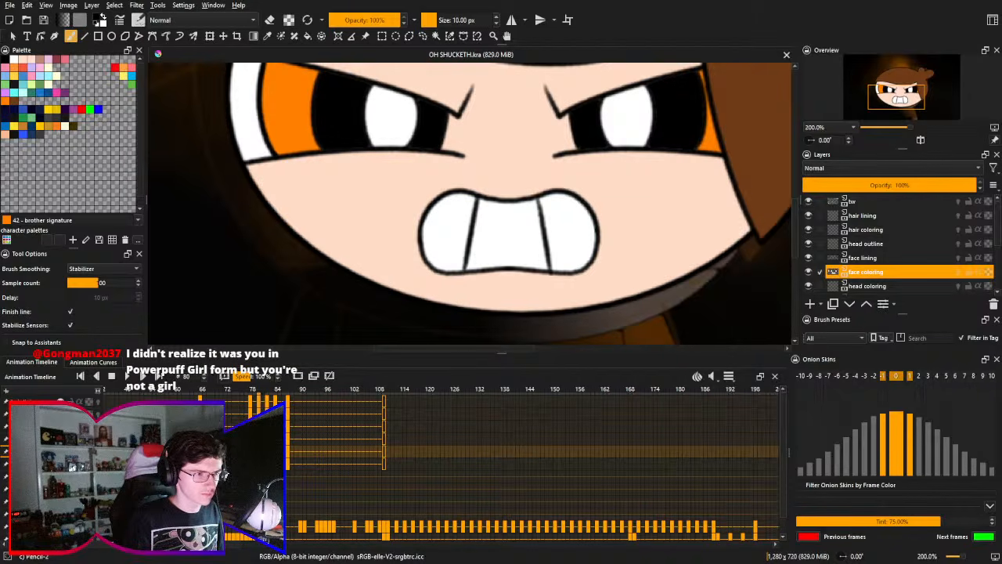
pyautogui.moveTo(464, 211)
pyautogui.mouseDown()
pyautogui.moveTo(462, 240)
pyautogui.moveTo(471, 240)
pyautogui.mouseUp()
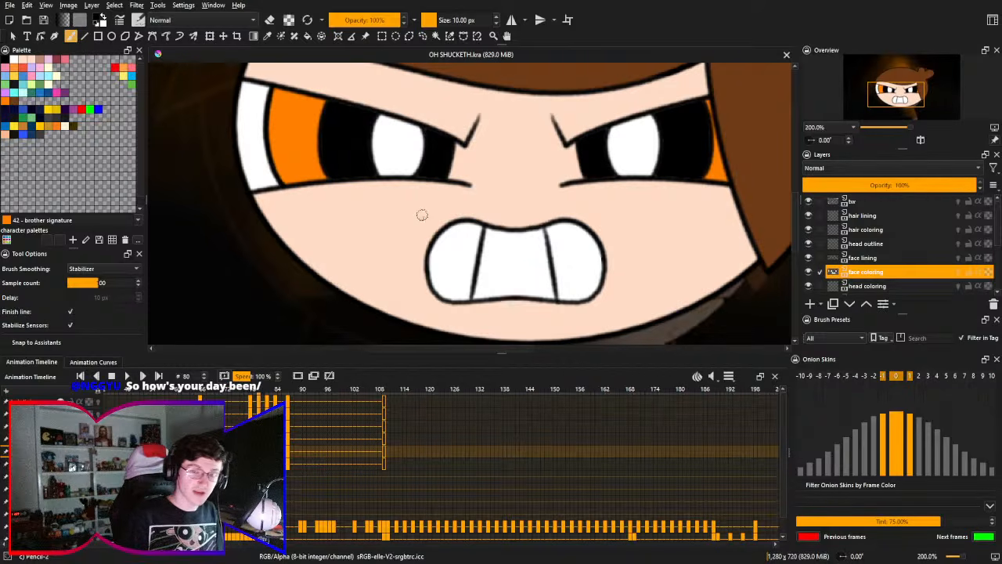
pyautogui.moveTo(504, 211); pyautogui.dragTo(503, 166)
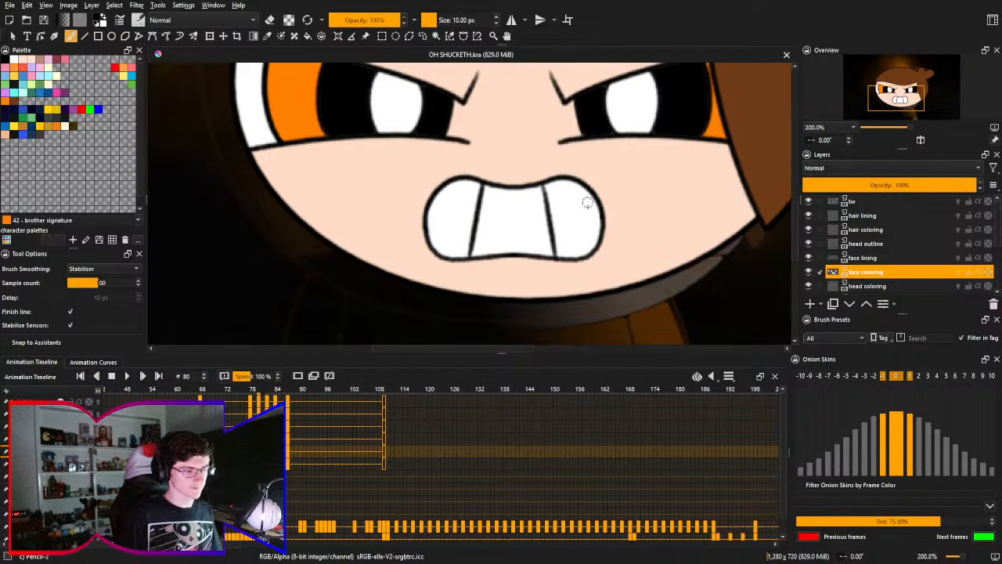
pyautogui.moveTo(615, 192)
pyautogui.mouseDown()
pyautogui.moveTo(622, 112)
pyautogui.moveTo(606, 167)
pyautogui.moveTo(614, 164)
pyautogui.mouseUp()
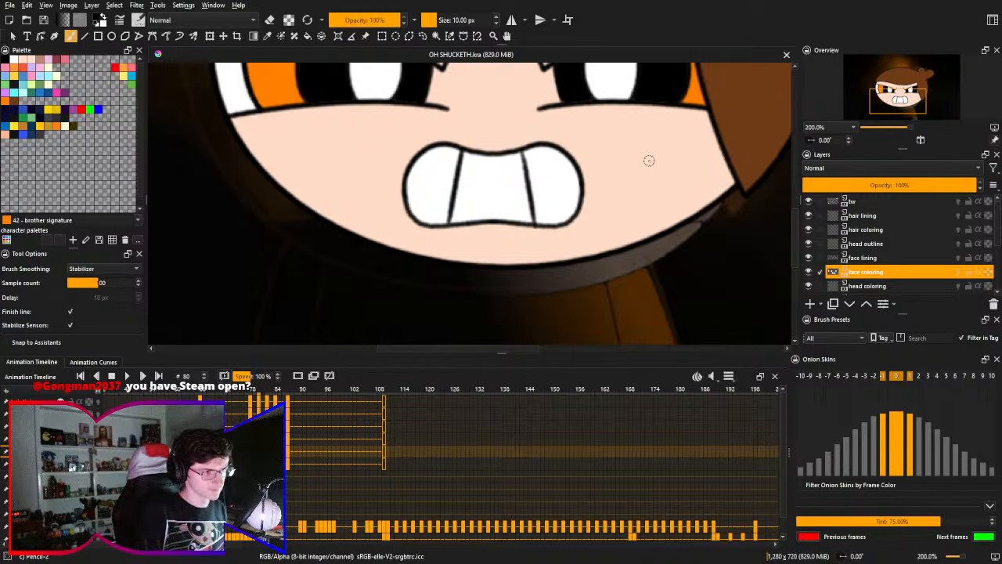
pyautogui.moveTo(466, 223); pyautogui.dragTo(488, 202)
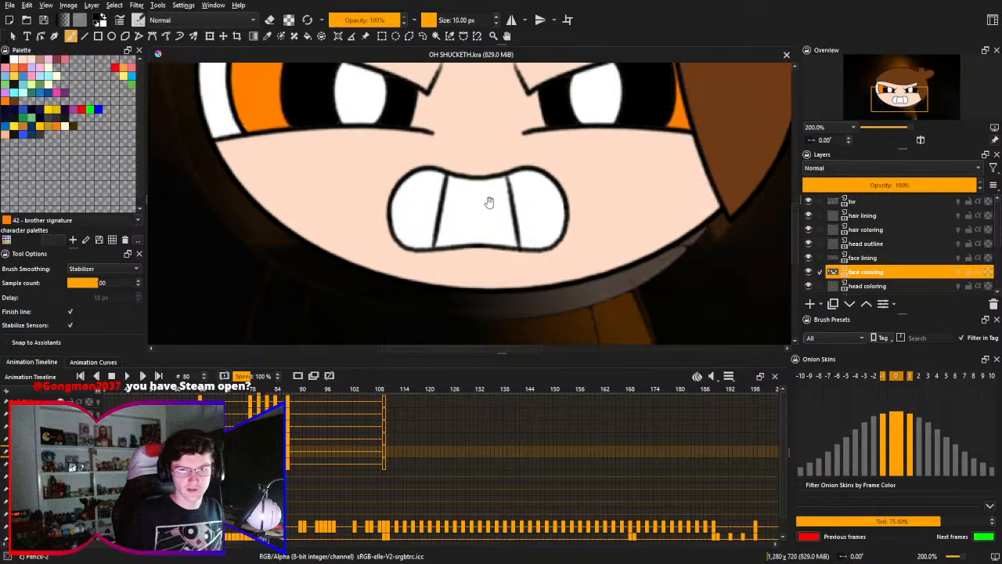
# - Erase the whole mouth outline and both tooth dividers from the face lining layer with Eraser Circle at 50 px
pyautogui.click(907, 259)
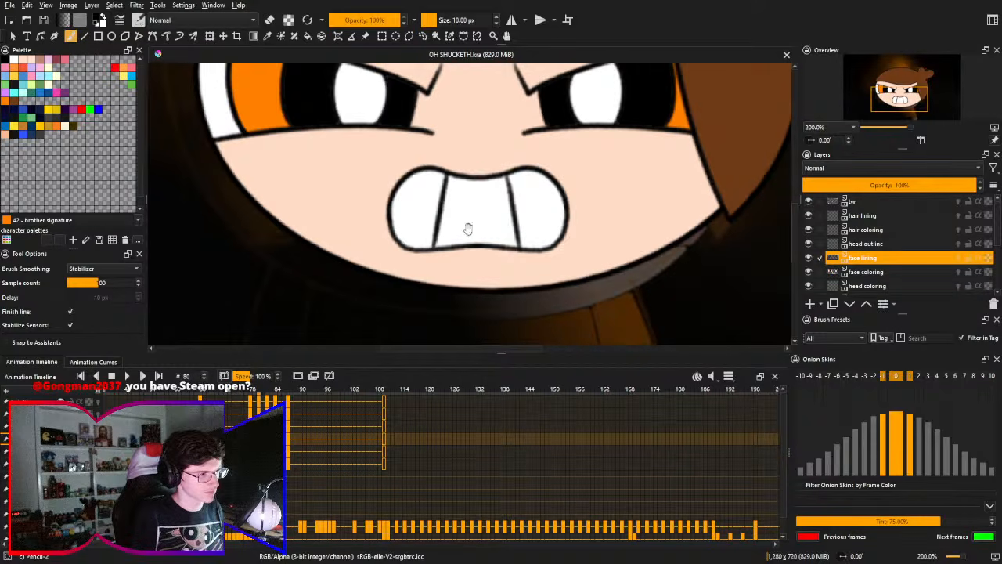
pyautogui.scroll(2, 470, 233)
pyautogui.rightClick(492, 184)
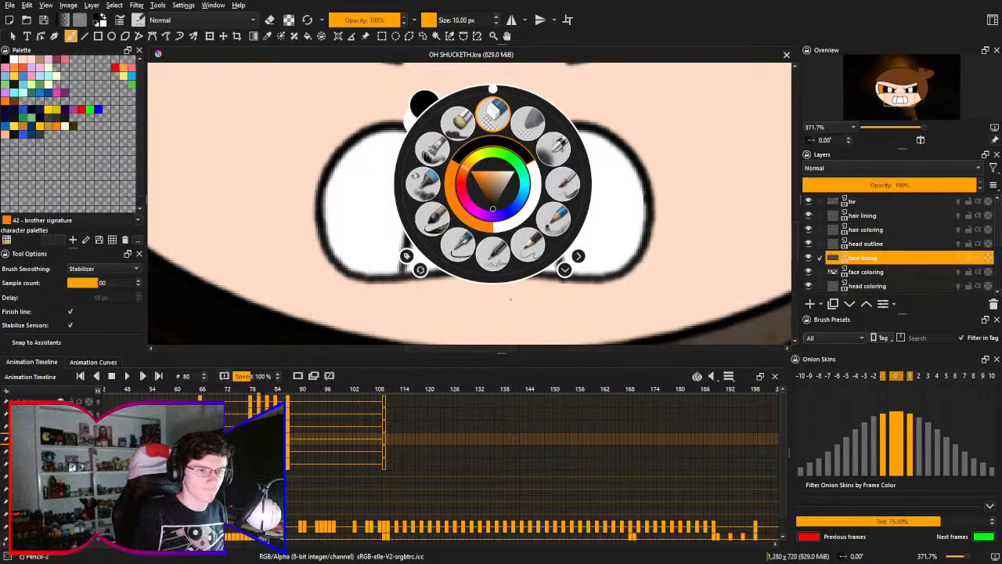
pyautogui.click(492, 115)
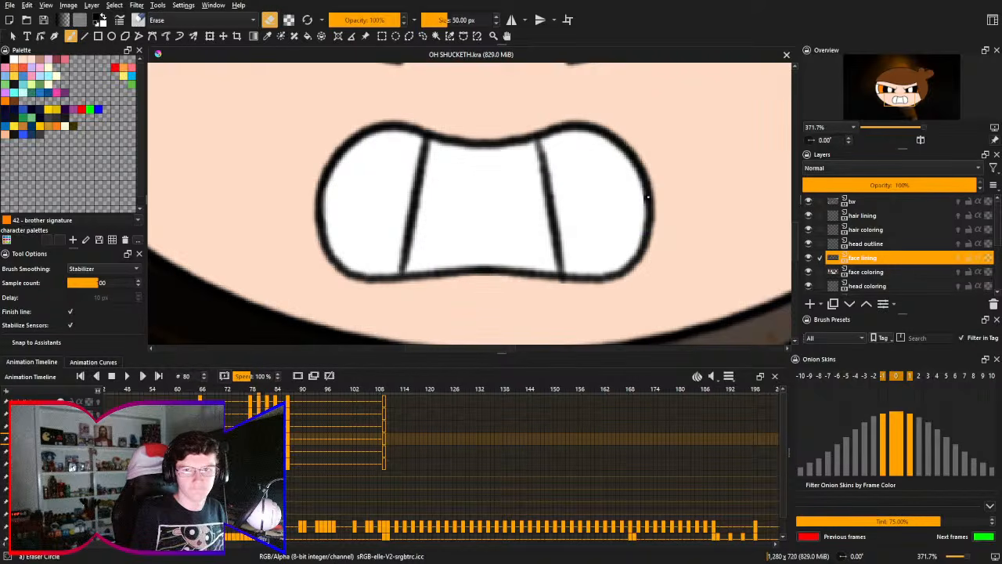
pyautogui.moveTo(648, 197)
pyautogui.mouseDown()
pyautogui.moveTo(587, 140)
pyautogui.moveTo(546, 140)
pyautogui.moveTo(549, 218)
pyautogui.moveTo(566, 280)
pyautogui.moveTo(616, 275)
pyautogui.moveTo(661, 205)
pyautogui.moveTo(646, 247)
pyautogui.moveTo(661, 194)
pyautogui.moveTo(642, 156)
pyautogui.moveTo(344, 148)
pyautogui.moveTo(329, 195)
pyautogui.moveTo(337, 248)
pyautogui.moveTo(382, 270)
pyautogui.moveTo(397, 251)
pyautogui.moveTo(411, 174)
pyautogui.moveTo(411, 241)
pyautogui.moveTo(438, 277)
pyautogui.moveTo(557, 271)
pyautogui.moveTo(619, 246)
pyautogui.mouseUp()
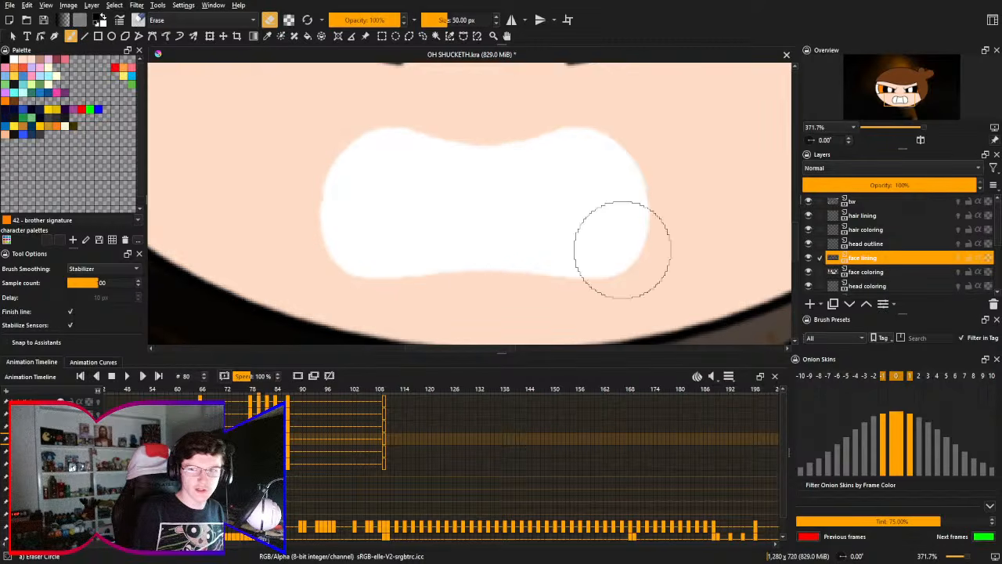
# - Try to paint over the white teeth in the sampled skin color on the face coloring layer with the Bristles-5 Flat brush at 67.5 px
pyautogui.click(888, 273)
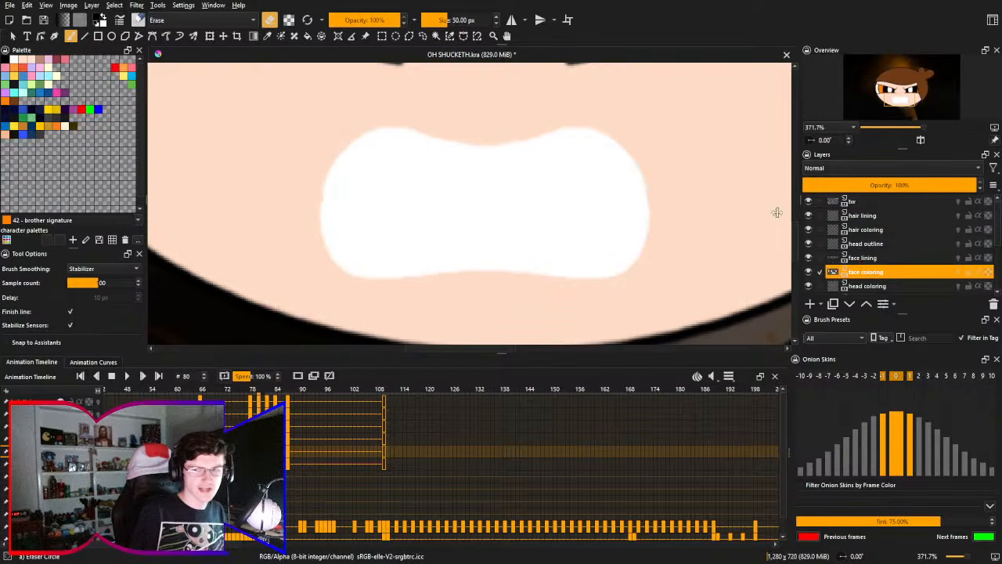
pyautogui.keyDown('ctrl'); pyautogui.click(727, 189); pyautogui.keyUp('ctrl')
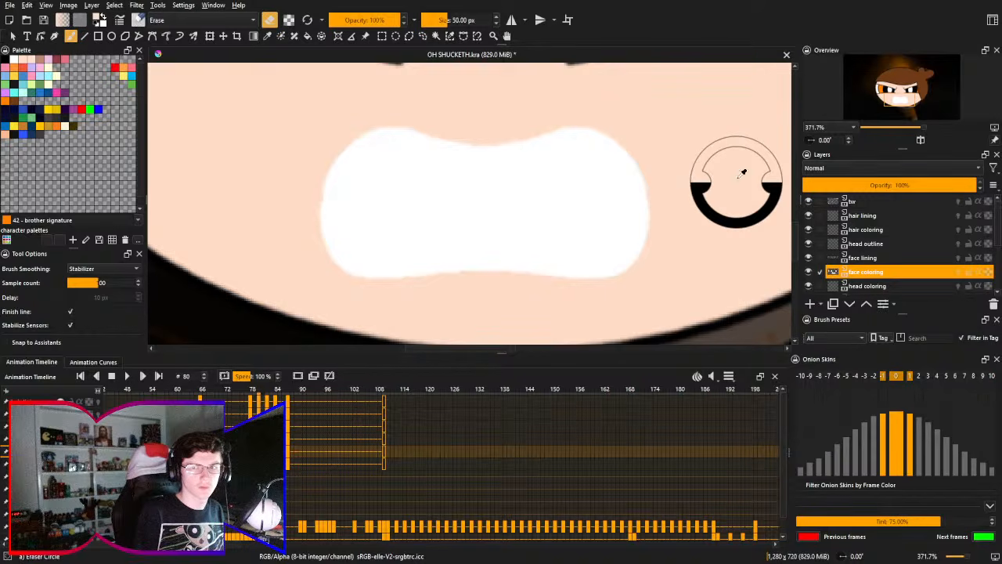
pyautogui.rightClick(672, 211)
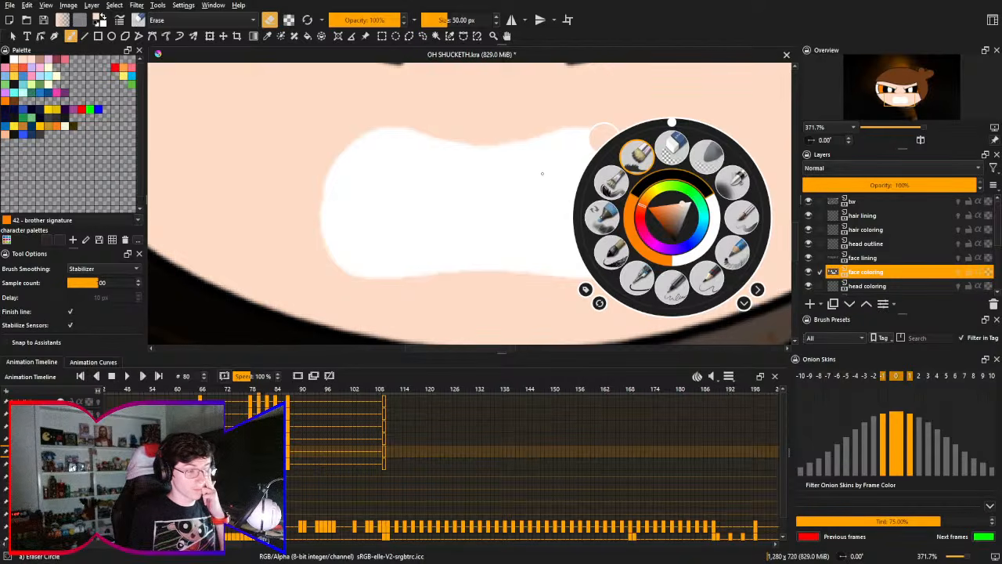
pyautogui.click(636, 155)
pyautogui.moveTo(548, 163)
pyautogui.mouseDown()
pyautogui.moveTo(562, 130)
pyautogui.moveTo(604, 123)
pyautogui.moveTo(608, 107)
pyautogui.moveTo(624, 245)
pyautogui.moveTo(594, 293)
pyautogui.moveTo(565, 286)
pyautogui.moveTo(541, 213)
pyautogui.moveTo(538, 144)
pyautogui.moveTo(518, 114)
pyautogui.moveTo(476, 141)
pyautogui.moveTo(480, 283)
pyautogui.moveTo(443, 298)
pyautogui.moveTo(399, 210)
pyautogui.moveTo(389, 112)
pyautogui.moveTo(367, 112)
pyautogui.moveTo(347, 185)
pyautogui.moveTo(368, 269)
pyautogui.mouseUp()
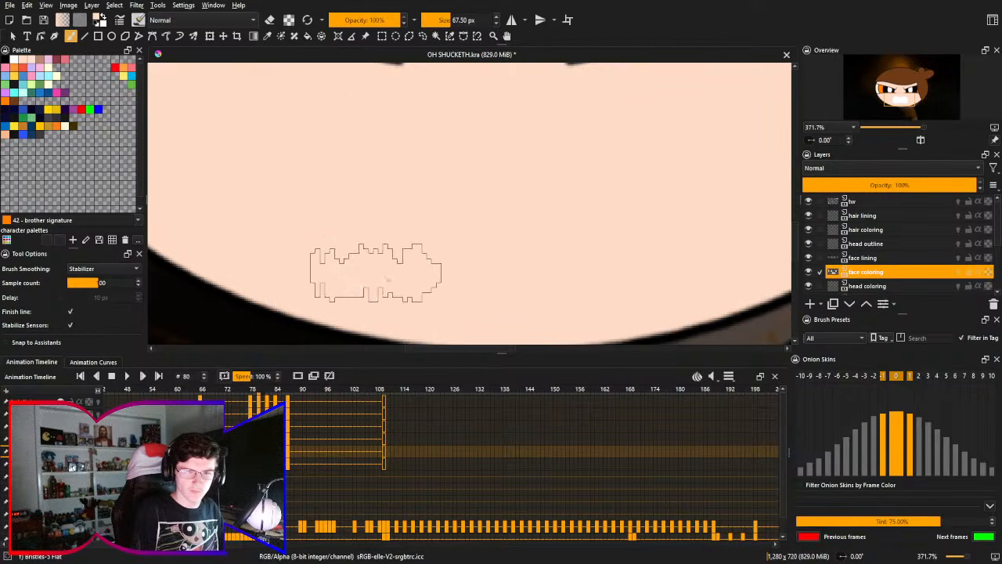
pyautogui.click(912, 258)
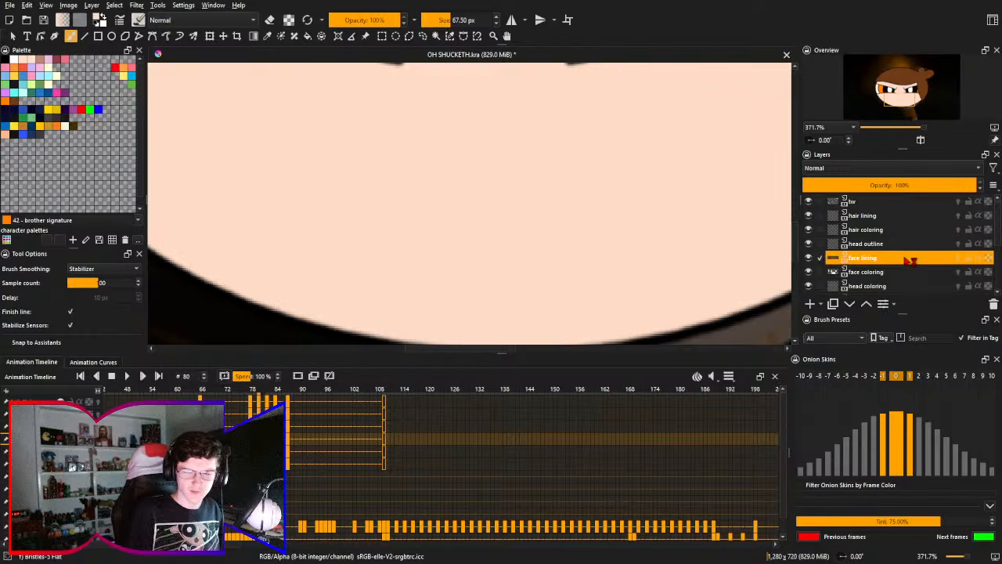
pyautogui.click(908, 271)
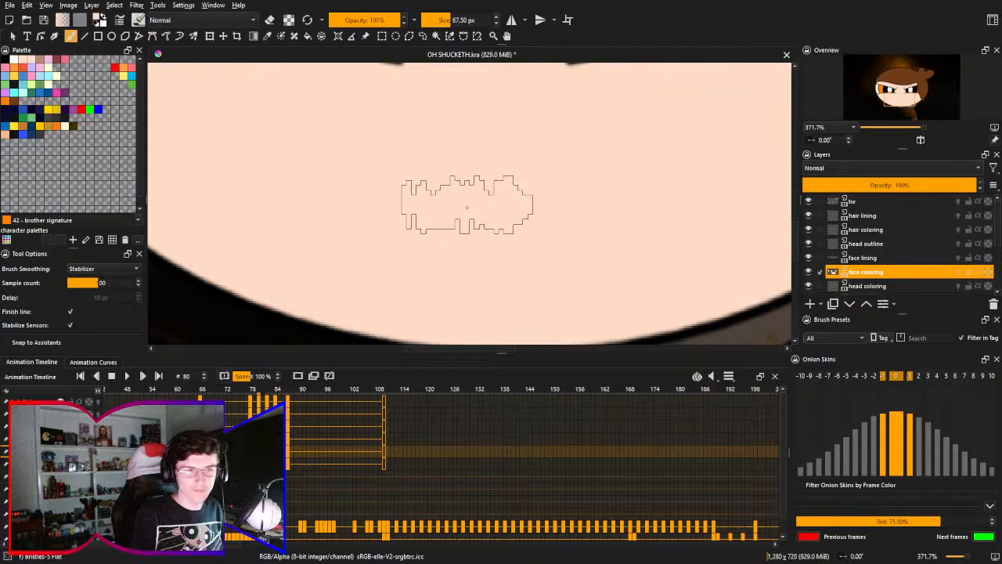
pyautogui.hotkey('ctrl', 'z')
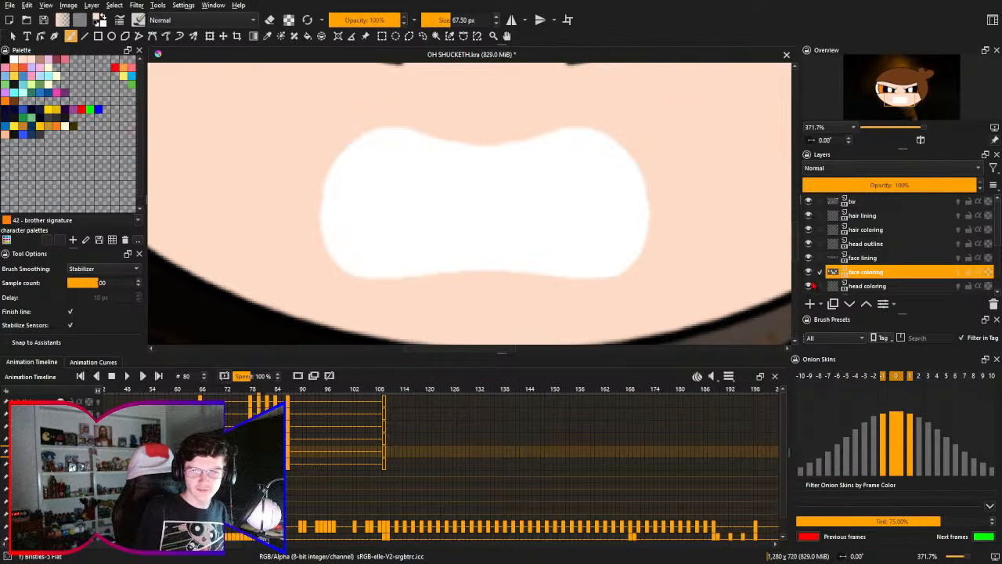
# - Erase the white teeth fill from the face coloring layer with Eraser Circle at 50 px
pyautogui.click(809, 271)
pyautogui.click(808, 271)
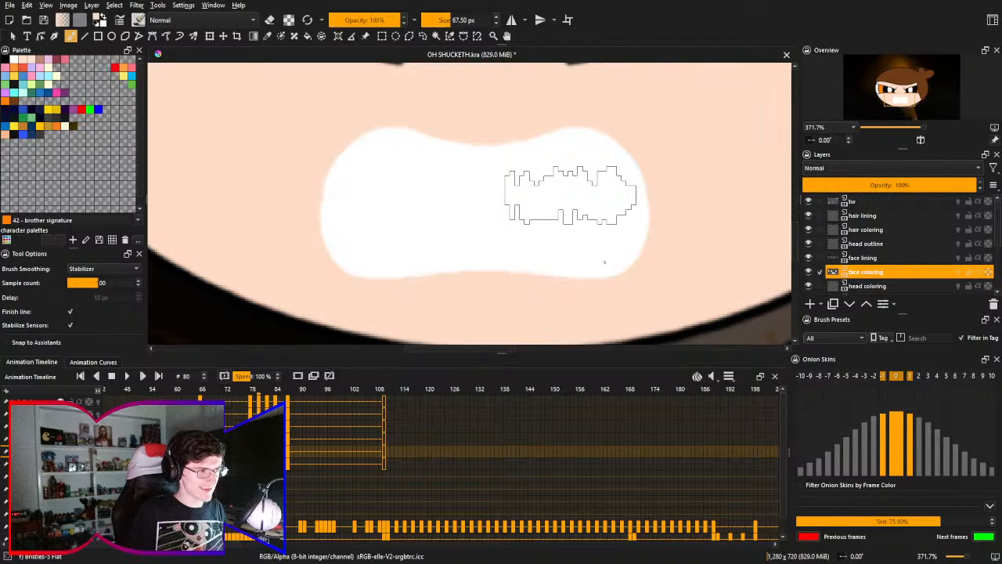
pyautogui.rightClick(558, 198)
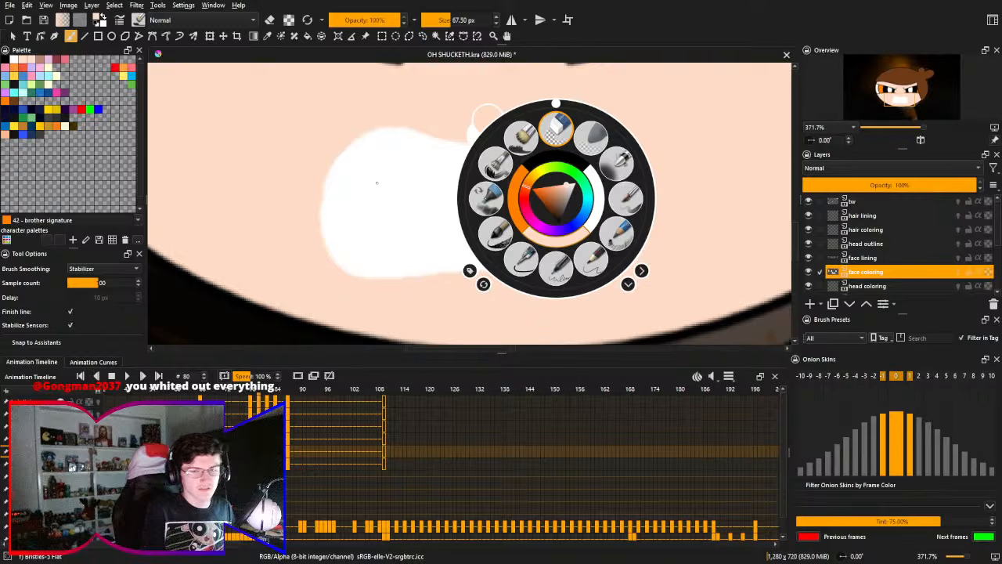
pyautogui.click(556, 125)
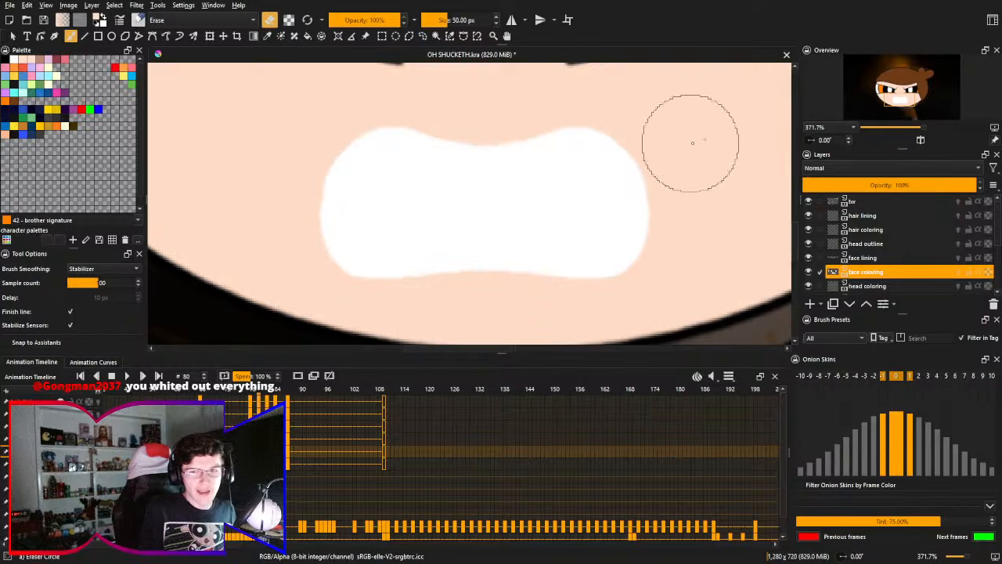
pyautogui.moveTo(693, 141)
pyautogui.mouseDown()
pyautogui.moveTo(382, 127)
pyautogui.moveTo(269, 150)
pyautogui.moveTo(596, 180)
pyautogui.moveTo(584, 201)
pyautogui.moveTo(262, 202)
pyautogui.mouseUp()
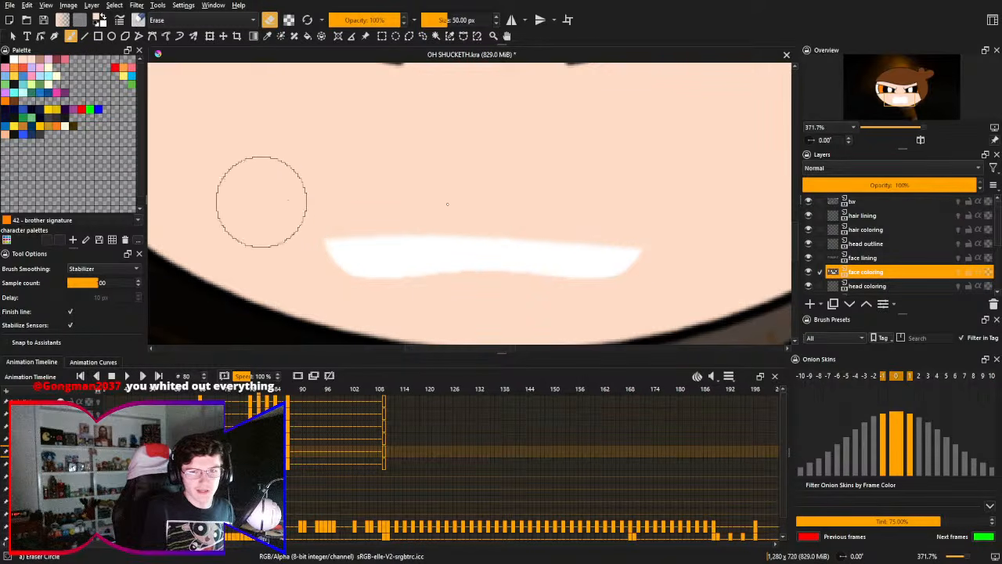
pyautogui.hotkey('ctrl', 'z')
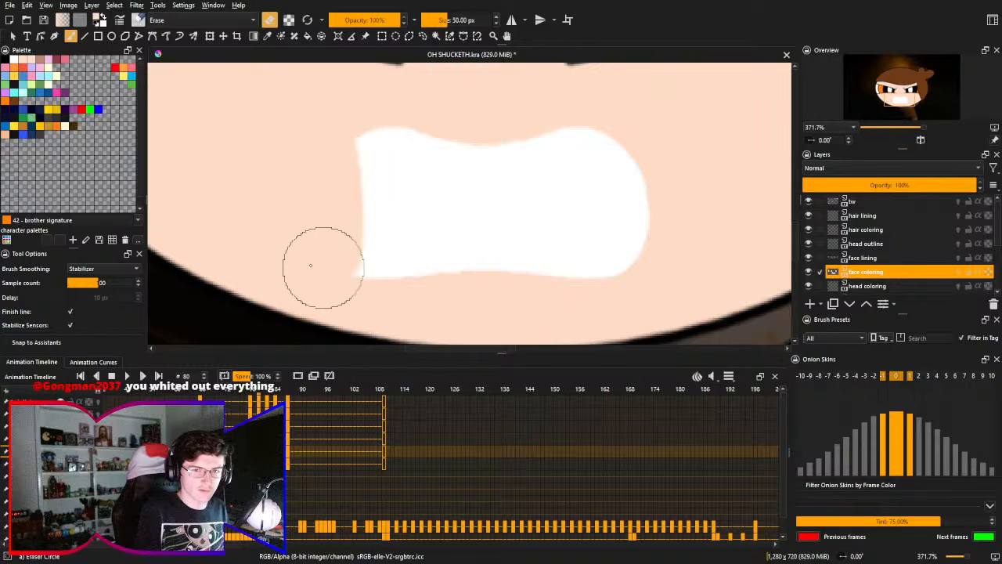
pyautogui.moveTo(311, 265)
pyautogui.mouseDown()
pyautogui.moveTo(324, 166)
pyautogui.moveTo(334, 284)
pyautogui.moveTo(372, 158)
pyautogui.moveTo(369, 198)
pyautogui.moveTo(407, 126)
pyautogui.moveTo(415, 129)
pyautogui.moveTo(389, 254)
pyautogui.moveTo(404, 302)
pyautogui.moveTo(446, 182)
pyautogui.moveTo(462, 177)
pyautogui.moveTo(487, 202)
pyautogui.moveTo(518, 283)
pyautogui.moveTo(536, 155)
pyautogui.moveTo(544, 216)
pyautogui.moveTo(592, 285)
pyautogui.moveTo(604, 159)
pyautogui.moveTo(627, 291)
pyautogui.mouseUp()
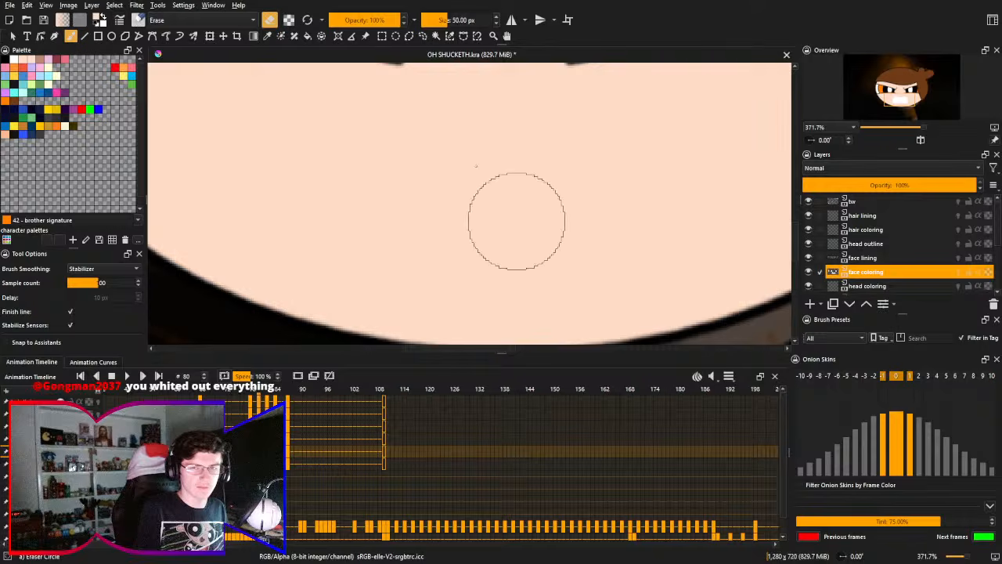
pyautogui.moveTo(485, 170)
pyautogui.mouseDown()
pyautogui.moveTo(480, 217)
pyautogui.moveTo(481, 174)
pyautogui.moveTo(493, 154)
pyautogui.moveTo(462, 185)
pyautogui.mouseUp()
# - Set up horizontally mirrored drawing on the face lining layer in black with the Pencil-2 brush at 10 px
pyautogui.click(885, 258)
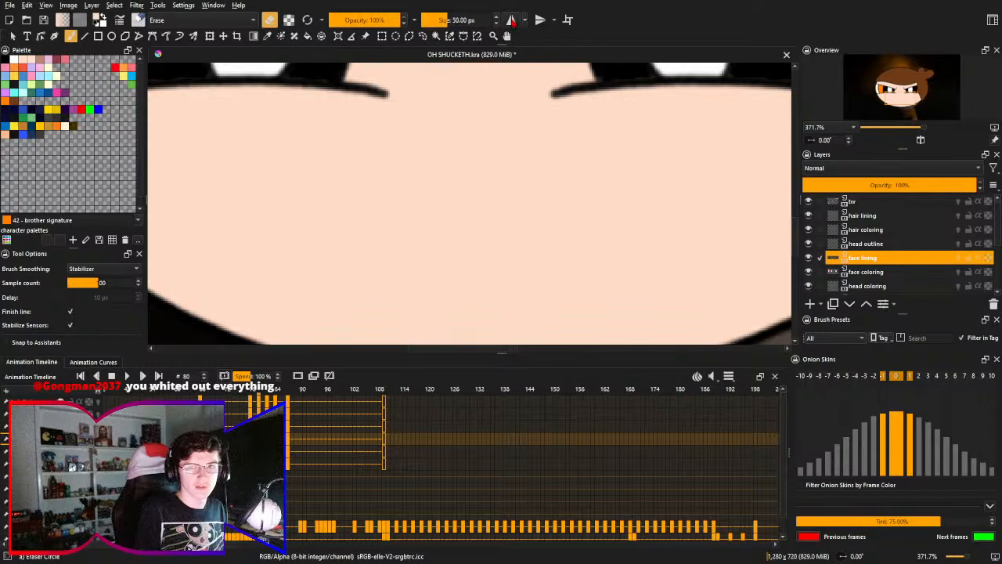
pyautogui.click(511, 19)
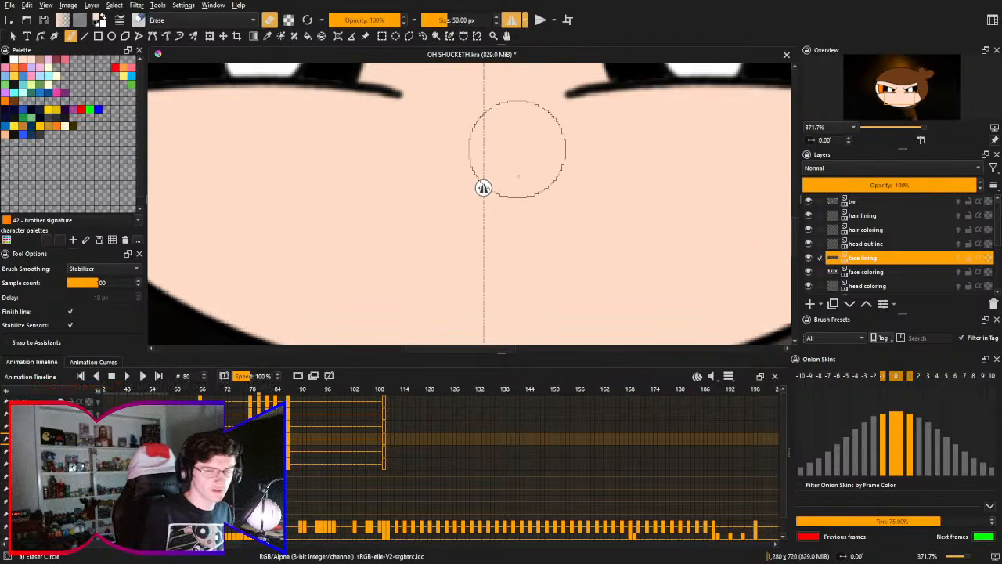
pyautogui.rightClick(560, 186)
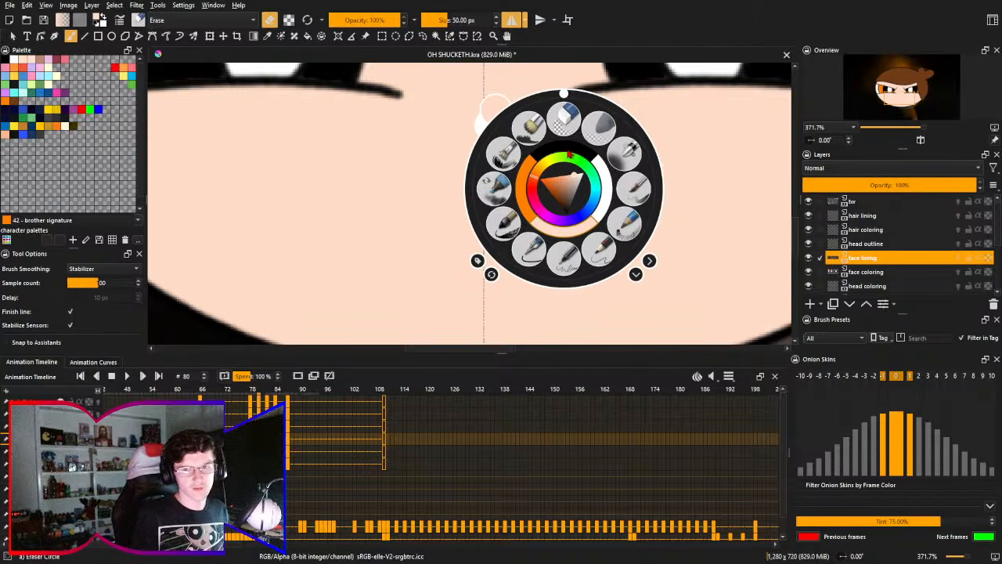
pyautogui.click(571, 152)
pyautogui.rightClick(573, 154)
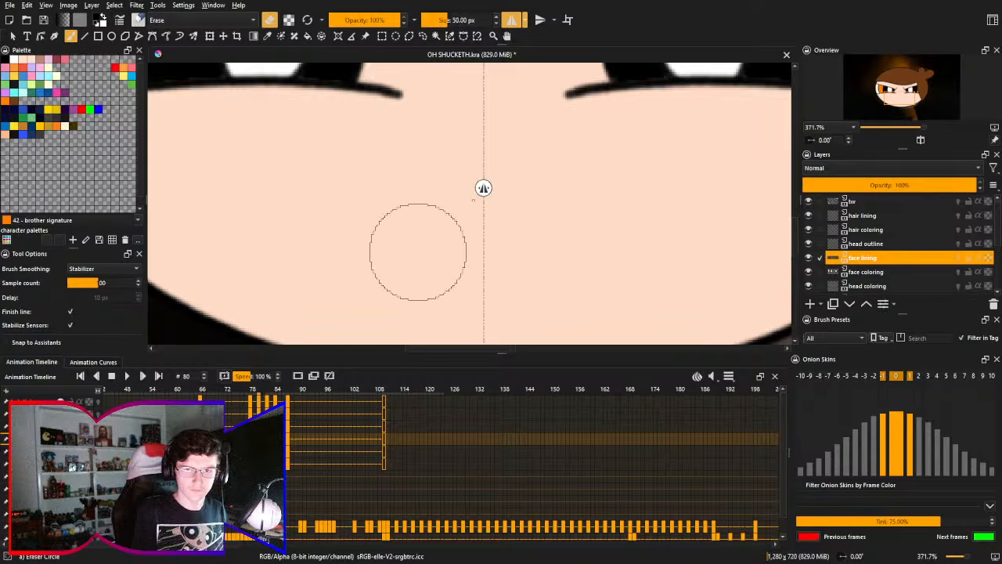
pyautogui.rightClick(558, 224)
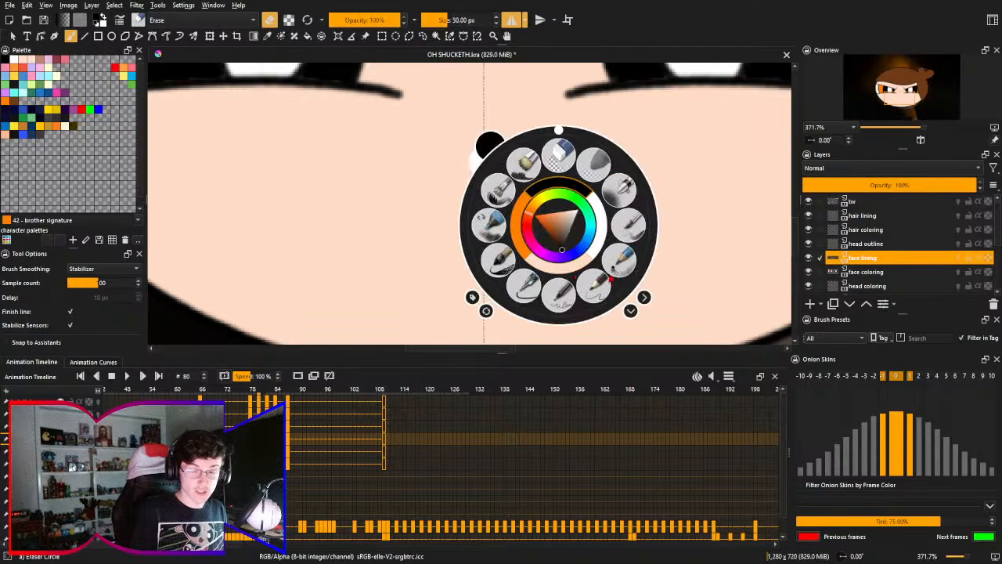
pyautogui.click(615, 301)
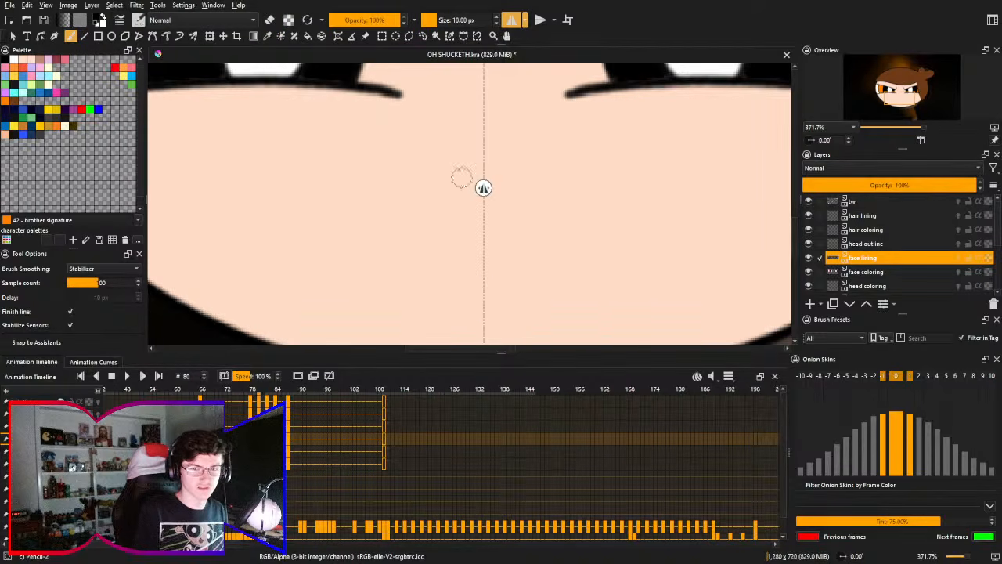
# - Try to draw a new mirrored mouth outline below the eyes, starting from its upper edge near the mirror axis
pyautogui.moveTo(462, 154); pyautogui.dragTo(461, 134)
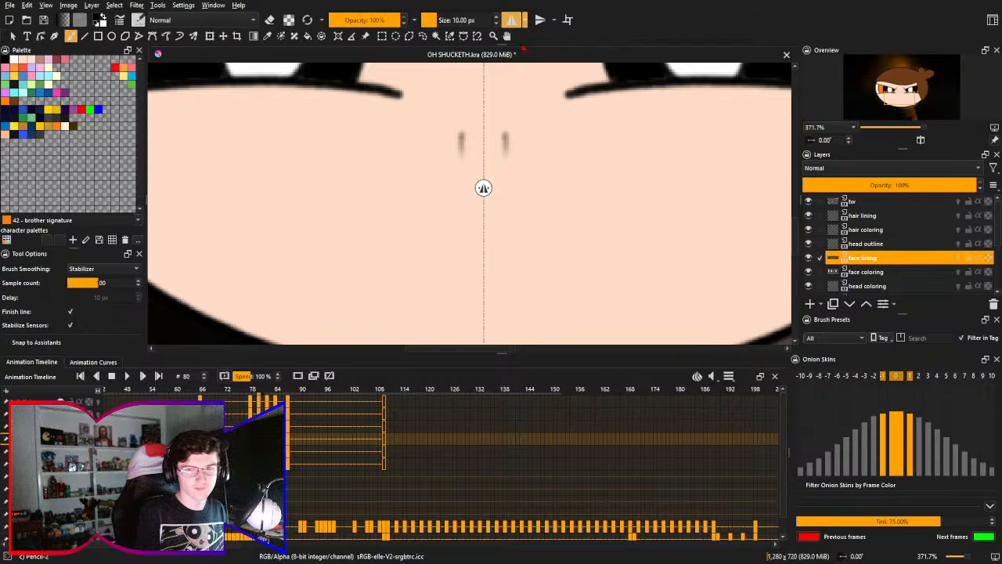
pyautogui.hotkey('ctrl', 'z')
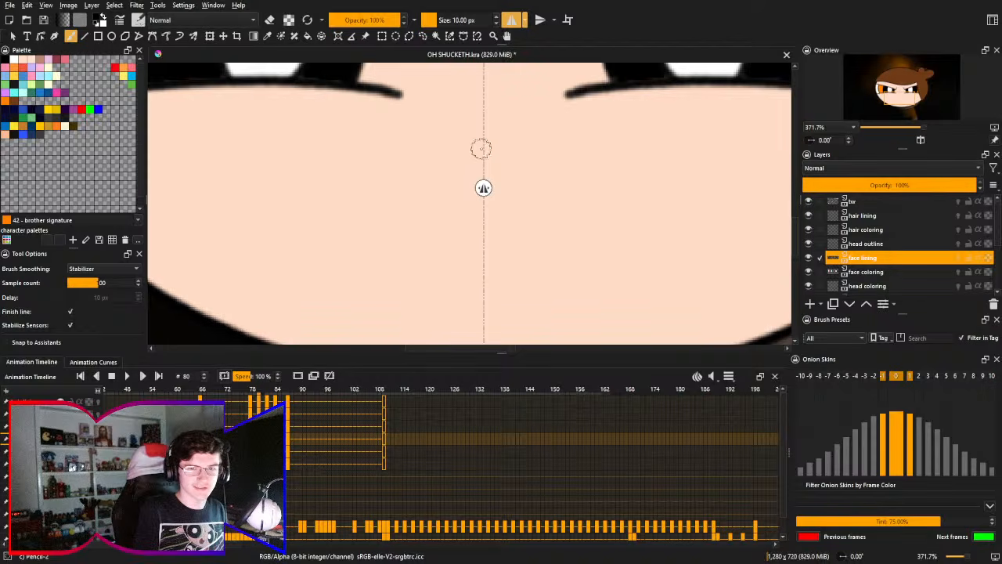
pyautogui.moveTo(484, 145)
pyautogui.mouseDown()
pyautogui.moveTo(341, 268)
pyautogui.moveTo(461, 270)
pyautogui.mouseUp()
pyautogui.hotkey('ctrl', 'z')
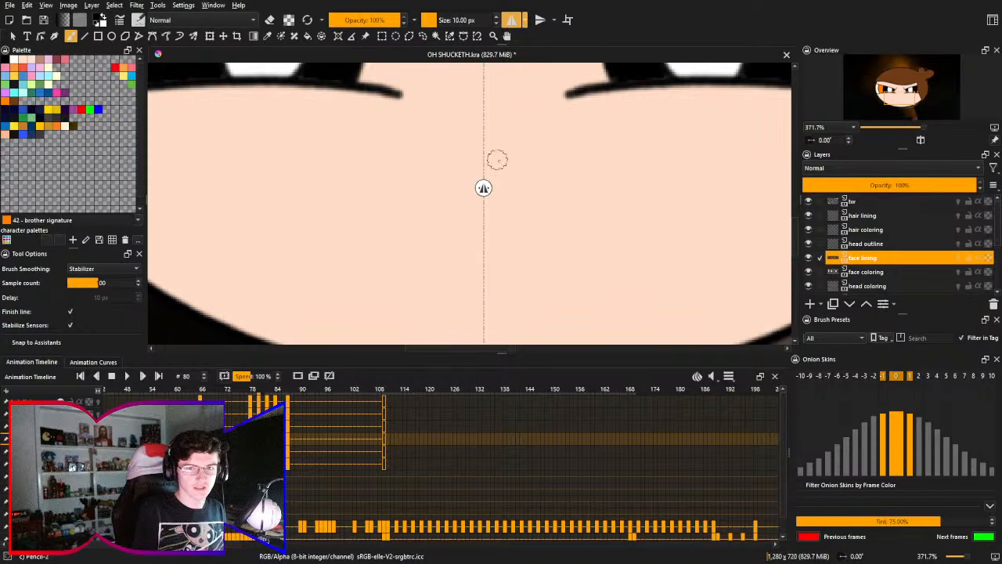
pyautogui.moveTo(484, 147)
pyautogui.mouseDown()
pyautogui.moveTo(405, 275)
pyautogui.moveTo(501, 246)
pyautogui.mouseUp()
pyautogui.hotkey('ctrl', 'z')
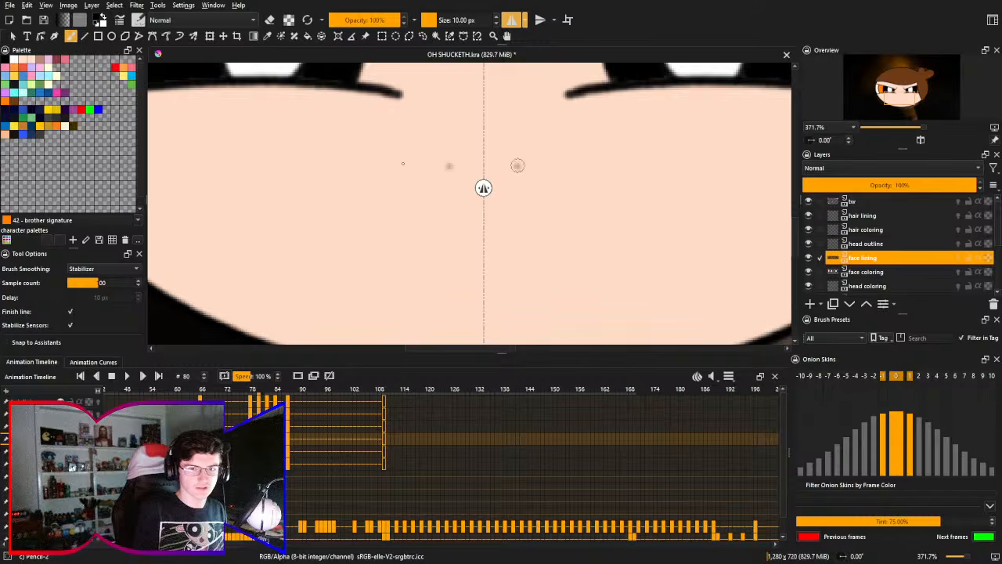
pyautogui.moveTo(516, 167)
pyautogui.mouseDown()
pyautogui.moveTo(416, 159)
pyautogui.moveTo(371, 278)
pyautogui.moveTo(473, 264)
pyautogui.moveTo(491, 190)
pyautogui.mouseUp()
pyautogui.hotkey('ctrl', 'z')
# - Try to draw the mirrored mouth outline in one stroke between its lower and upper edges at the mirror axis
pyautogui.hotkey('ctrl', 'z')
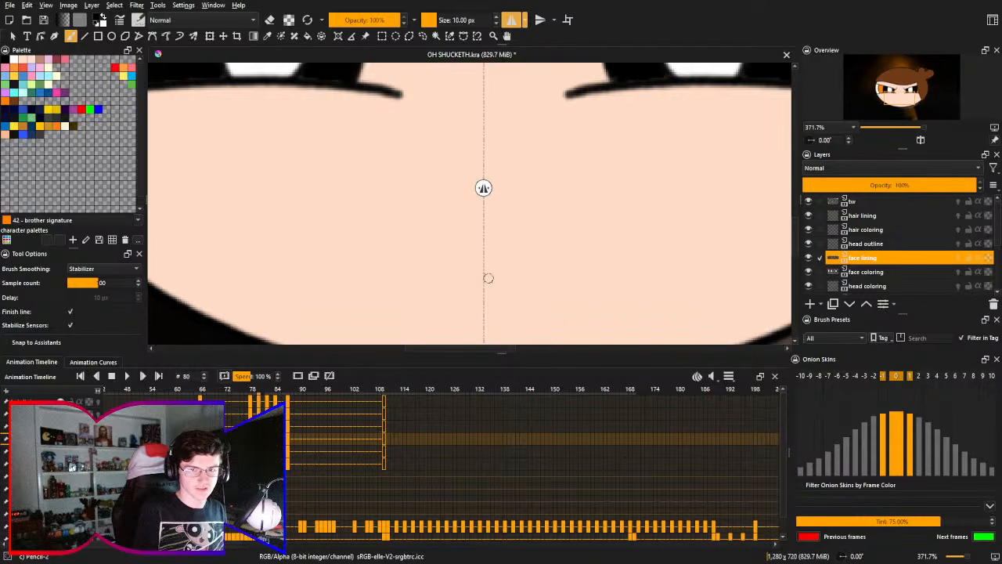
pyautogui.moveTo(487, 281)
pyautogui.mouseDown()
pyautogui.moveTo(399, 190)
pyautogui.moveTo(484, 166)
pyautogui.mouseUp()
pyautogui.hotkey('ctrl', 'z')
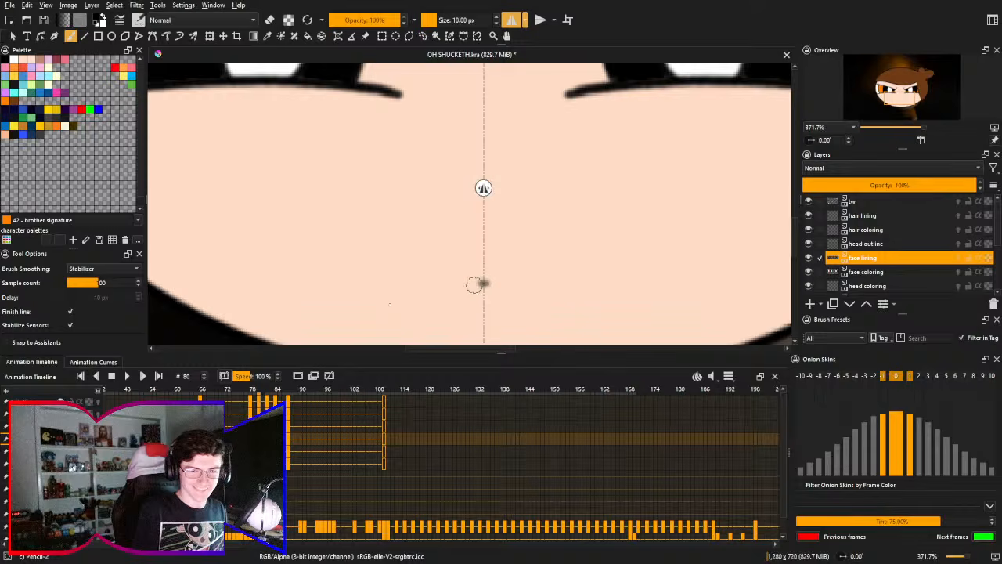
pyautogui.moveTo(478, 282)
pyautogui.mouseDown()
pyautogui.moveTo(375, 215)
pyautogui.moveTo(483, 171)
pyautogui.mouseUp()
pyautogui.hotkey('ctrl', 'z')
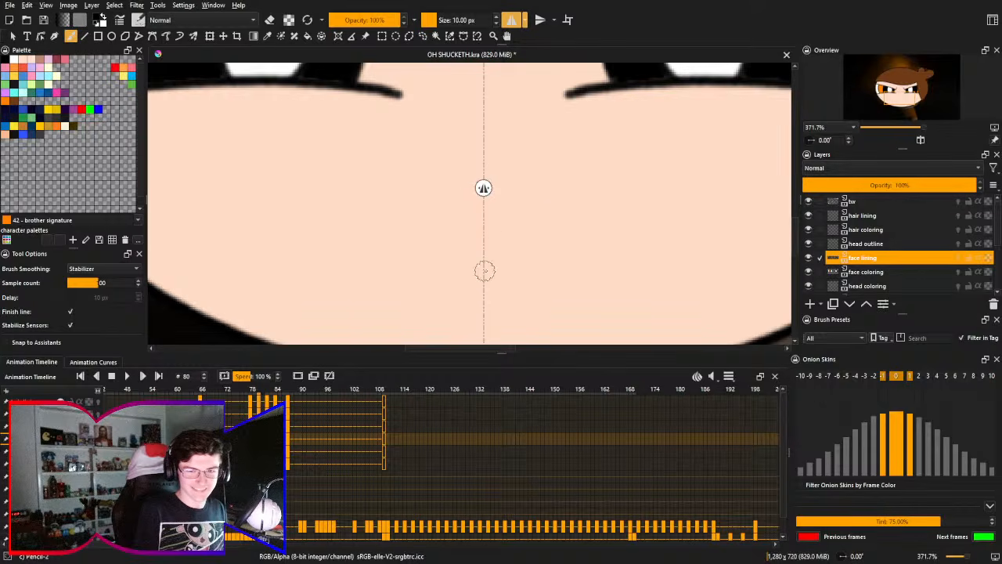
pyautogui.moveTo(483, 271)
pyautogui.mouseDown()
pyautogui.moveTo(392, 235)
pyautogui.moveTo(483, 166)
pyautogui.mouseUp()
pyautogui.hotkey('ctrl', 'z')
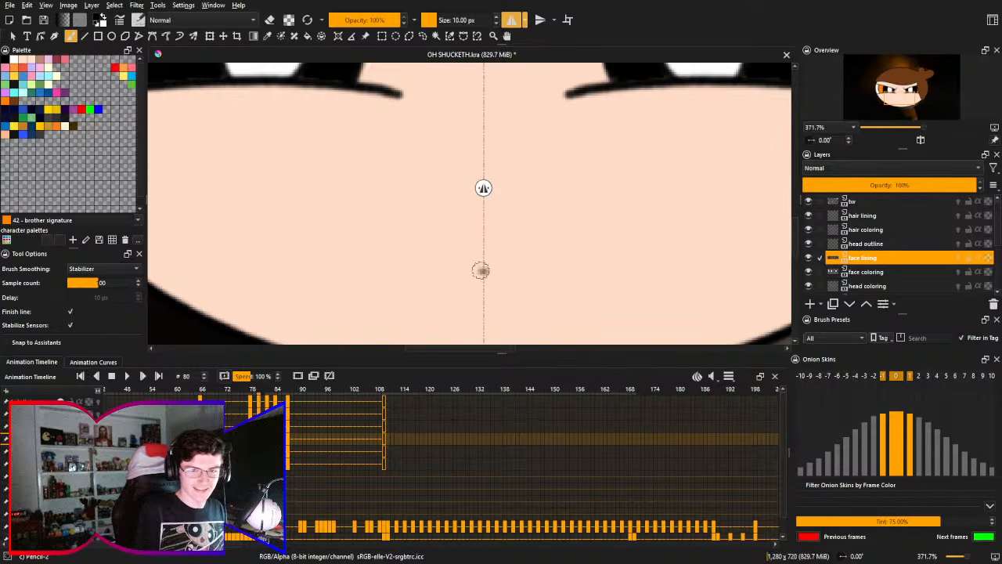
pyautogui.moveTo(481, 271)
pyautogui.mouseDown()
pyautogui.moveTo(371, 280)
pyautogui.moveTo(378, 184)
pyautogui.moveTo(347, 231)
pyautogui.moveTo(480, 273)
pyautogui.mouseUp()
pyautogui.hotkey('ctrl', 'z')
pyautogui.hotkey('ctrl', 'z')
pyautogui.moveTo(483, 166)
pyautogui.mouseDown()
pyautogui.moveTo(405, 172)
pyautogui.moveTo(479, 269)
pyautogui.mouseUp()
pyautogui.hotkey('ctrl', 'z')
pyautogui.moveTo(483, 165)
pyautogui.mouseDown()
pyautogui.moveTo(342, 255)
pyautogui.moveTo(463, 277)
pyautogui.mouseUp()
# - Turn off horizontal mirroring and try to draw the whole closed mouth outline freehand below the eyes
pyautogui.hotkey('ctrl', 'z')
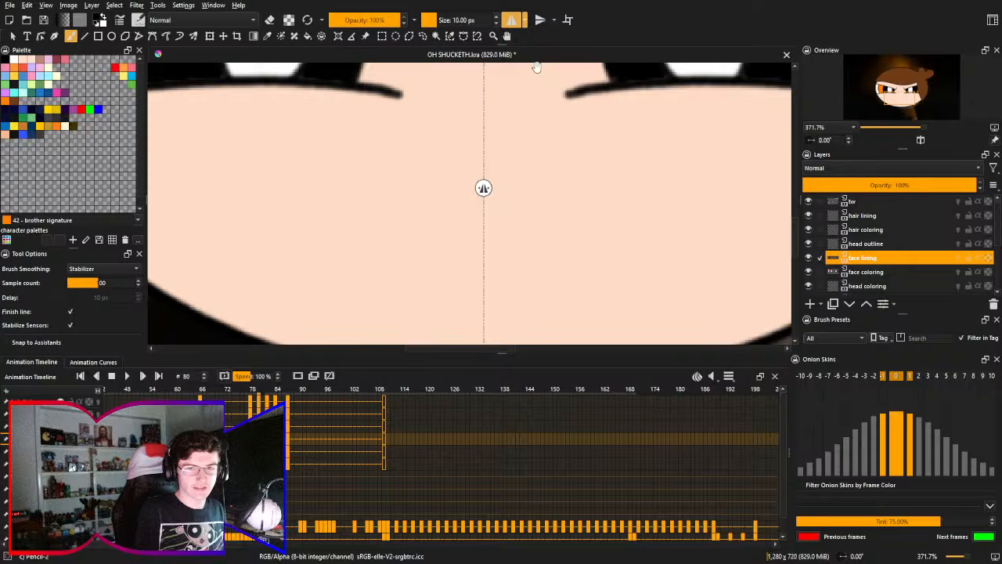
pyautogui.click(512, 21)
pyautogui.moveTo(499, 156)
pyautogui.mouseDown()
pyautogui.moveTo(478, 145)
pyautogui.moveTo(398, 253)
pyautogui.moveTo(429, 158)
pyautogui.mouseUp()
pyautogui.hotkey('ctrl', 'z')
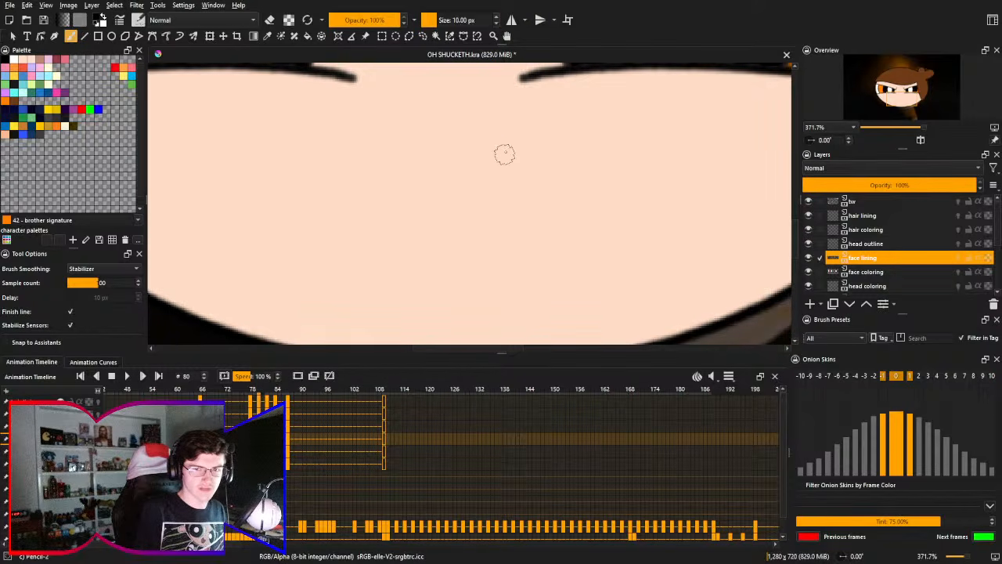
pyautogui.moveTo(515, 152)
pyautogui.mouseDown()
pyautogui.moveTo(391, 126)
pyautogui.moveTo(299, 178)
pyautogui.moveTo(477, 275)
pyautogui.moveTo(567, 193)
pyautogui.moveTo(459, 141)
pyautogui.mouseUp()
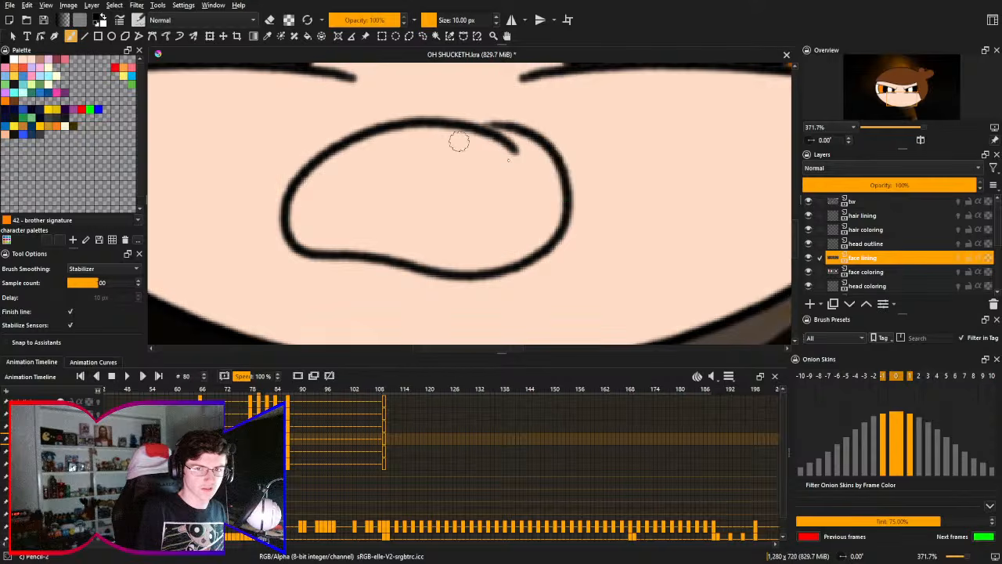
pyautogui.hotkey('ctrl', 'z')
pyautogui.moveTo(520, 164)
pyautogui.mouseDown()
pyautogui.moveTo(492, 147)
pyautogui.moveTo(318, 261)
pyautogui.moveTo(538, 238)
pyautogui.moveTo(483, 162)
pyautogui.moveTo(501, 150)
pyautogui.moveTo(491, 142)
pyautogui.moveTo(521, 171)
pyautogui.moveTo(391, 122)
pyautogui.moveTo(295, 228)
pyautogui.moveTo(465, 254)
pyautogui.moveTo(545, 206)
pyautogui.moveTo(364, 177)
pyautogui.moveTo(349, 269)
pyautogui.moveTo(525, 267)
pyautogui.moveTo(550, 198)
pyautogui.moveTo(506, 138)
pyautogui.moveTo(321, 237)
pyautogui.moveTo(457, 266)
pyautogui.moveTo(474, 163)
pyautogui.mouseUp()
pyautogui.hotkey('ctrl', 'z')
pyautogui.hotkey('ctrl', 'z')
pyautogui.hotkey('ctrl', 'z')
pyautogui.hotkey('ctrl', 'z')
pyautogui.moveTo(532, 153)
pyautogui.mouseDown()
pyautogui.moveTo(318, 175)
pyautogui.moveTo(445, 258)
pyautogui.moveTo(552, 210)
pyautogui.moveTo(304, 212)
pyautogui.moveTo(403, 241)
pyautogui.moveTo(534, 200)
pyautogui.moveTo(499, 142)
pyautogui.moveTo(277, 197)
pyautogui.moveTo(346, 249)
pyautogui.moveTo(500, 255)
pyautogui.moveTo(463, 127)
pyautogui.mouseUp()
pyautogui.hotkey('ctrl', 'z')
pyautogui.hotkey('ctrl', 'z')
pyautogui.hotkey('ctrl', 'z')
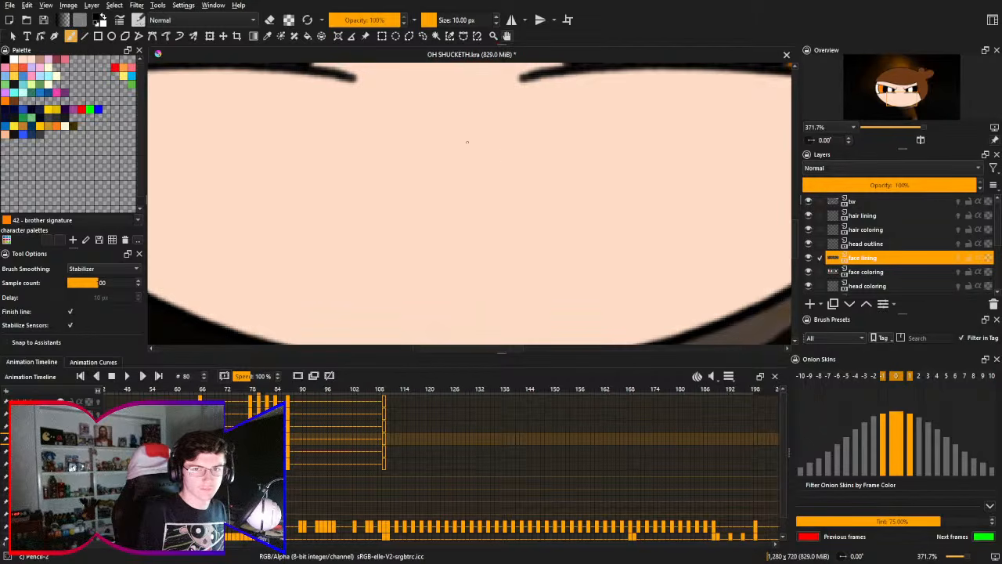
pyautogui.moveTo(512, 152)
pyautogui.mouseDown()
pyautogui.moveTo(478, 138)
pyautogui.moveTo(347, 265)
pyautogui.moveTo(468, 271)
pyautogui.moveTo(543, 228)
pyautogui.moveTo(444, 149)
pyautogui.mouseUp()
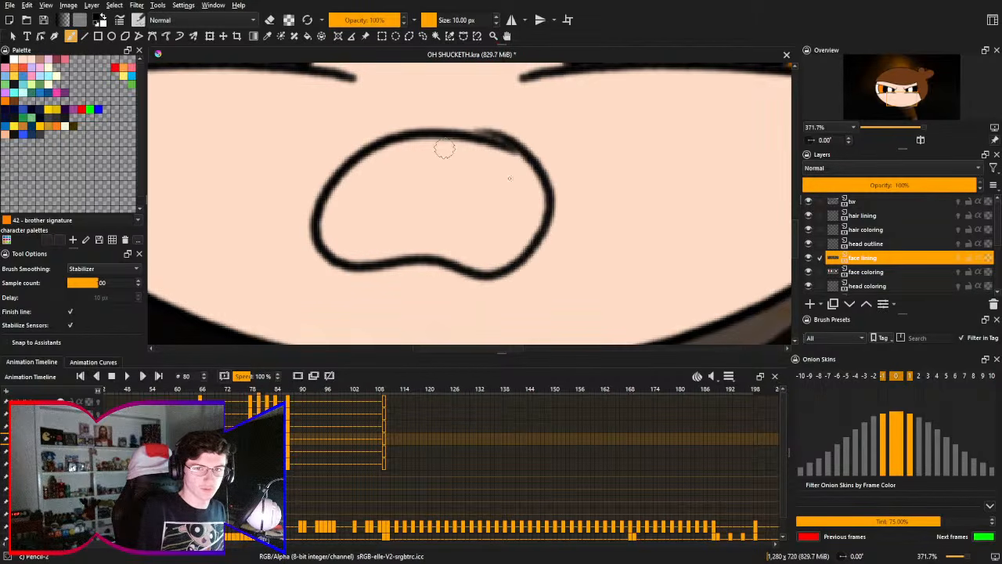
pyautogui.hotkey('ctrl', 'z')
pyautogui.moveTo(507, 144)
pyautogui.mouseDown()
pyautogui.moveTo(459, 128)
pyautogui.moveTo(472, 246)
pyautogui.moveTo(507, 150)
pyautogui.mouseUp()
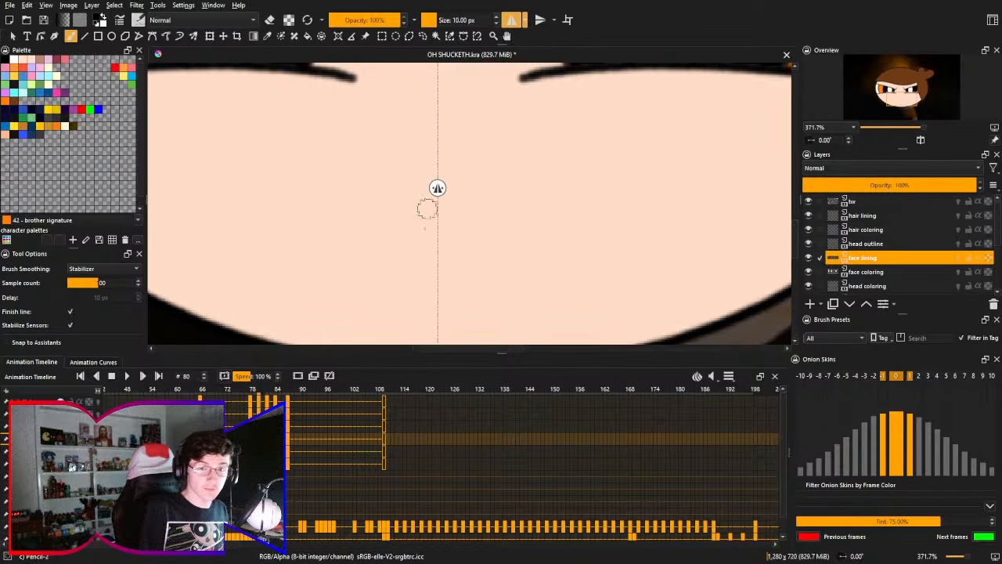
# - Try to draw a compact mirrored frowning mouth, starting from the lower edge's raised centre on the mirror axis
pyautogui.moveTo(437, 231)
pyautogui.mouseDown()
pyautogui.moveTo(324, 228)
pyautogui.moveTo(425, 185)
pyautogui.mouseUp()
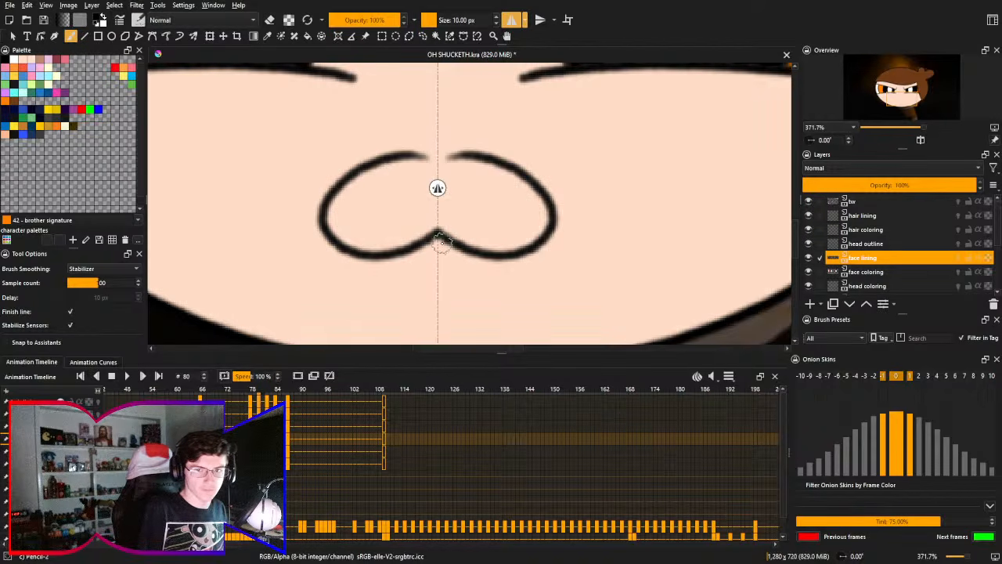
pyautogui.hotkey('ctrl', 'z')
pyautogui.moveTo(438, 232)
pyautogui.mouseDown()
pyautogui.moveTo(340, 277)
pyautogui.moveTo(440, 168)
pyautogui.mouseUp()
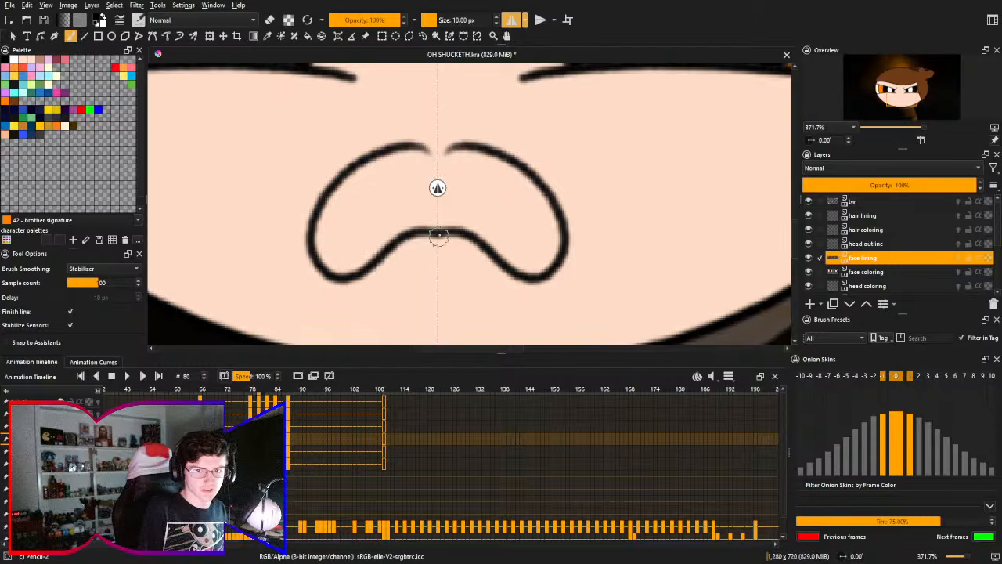
pyautogui.hotkey('ctrl', 'z')
pyautogui.moveTo(436, 232)
pyautogui.mouseDown()
pyautogui.moveTo(323, 230)
pyautogui.moveTo(429, 161)
pyautogui.mouseUp()
pyautogui.hotkey('ctrl', 'z')
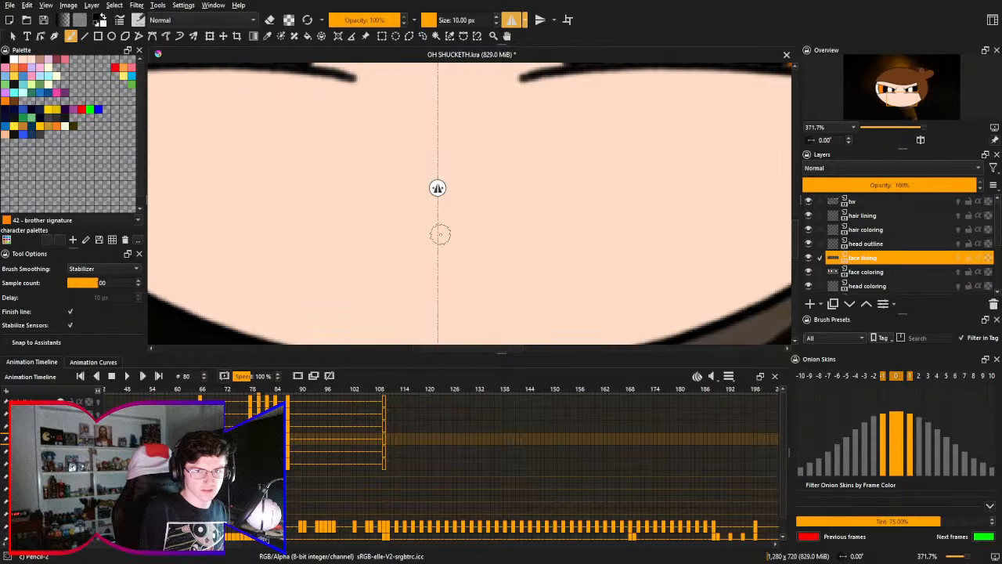
pyautogui.moveTo(440, 234)
pyautogui.mouseDown()
pyautogui.moveTo(338, 254)
pyautogui.moveTo(452, 189)
pyautogui.moveTo(428, 170)
pyautogui.mouseUp()
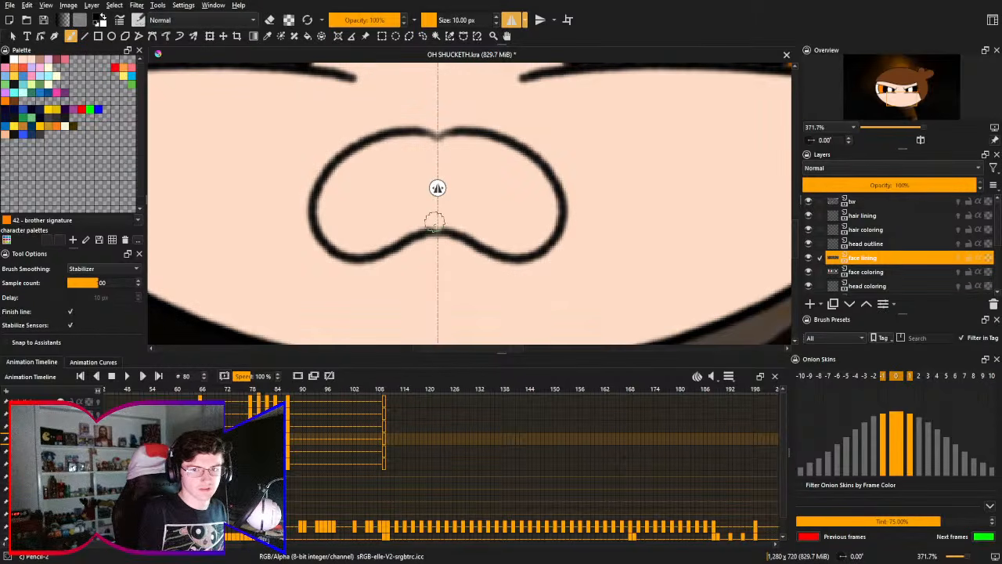
pyautogui.hotkey('ctrl', 'z')
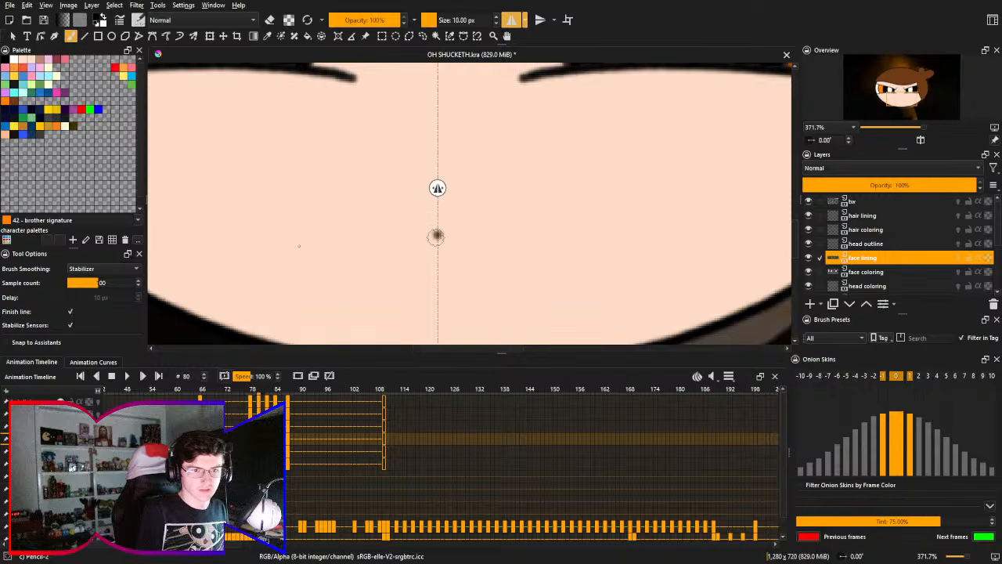
pyautogui.moveTo(436, 235)
pyautogui.mouseDown()
pyautogui.moveTo(313, 163)
pyautogui.moveTo(437, 146)
pyautogui.mouseUp()
pyautogui.hotkey('ctrl', 'z')
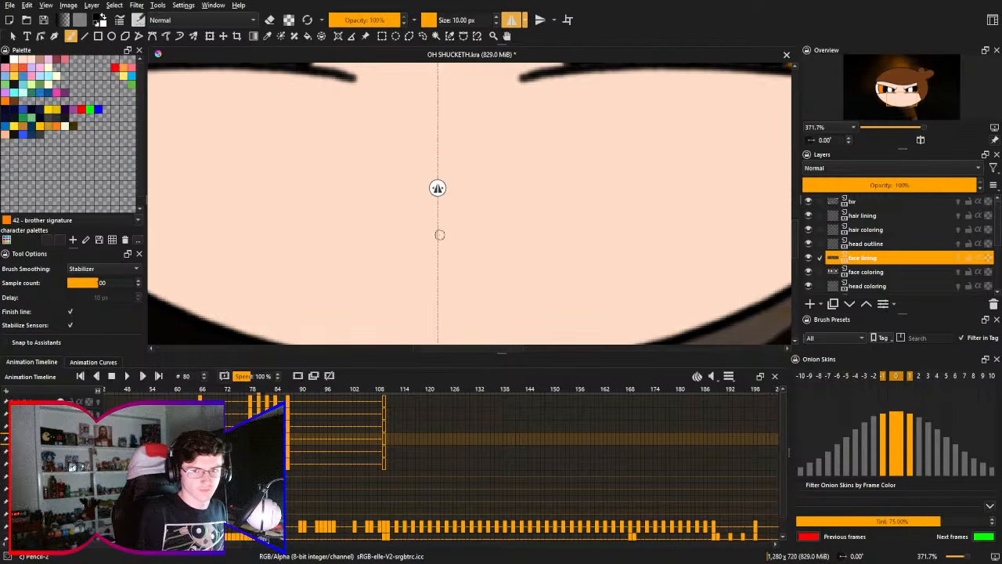
# - Try to draw a mirrored mouth outline whose upper edge dips at the mirror axis
pyautogui.moveTo(437, 233)
pyautogui.mouseDown()
pyautogui.moveTo(324, 250)
pyautogui.moveTo(442, 165)
pyautogui.moveTo(426, 164)
pyautogui.mouseUp()
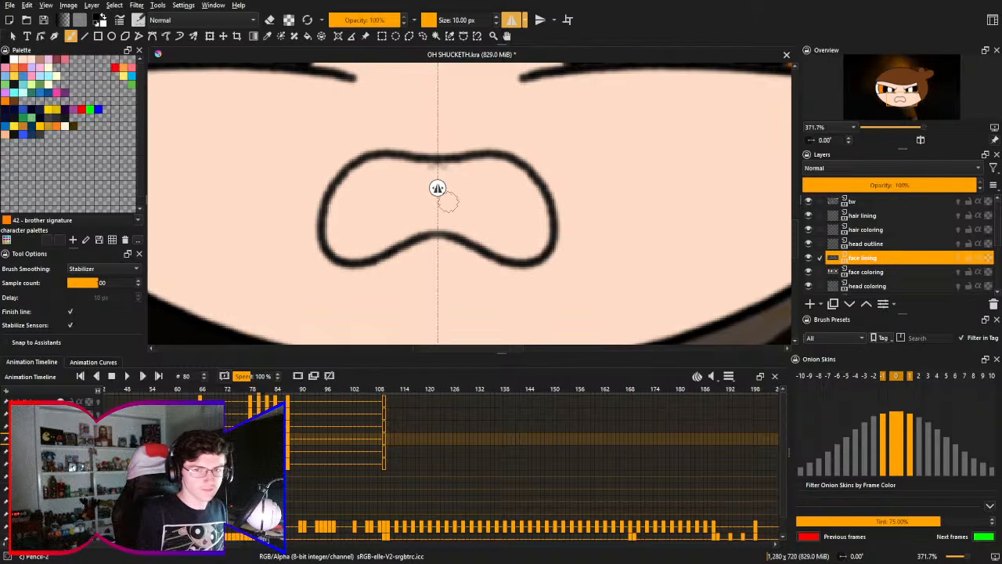
pyautogui.moveTo(437, 151); pyautogui.dragTo(468, 170)
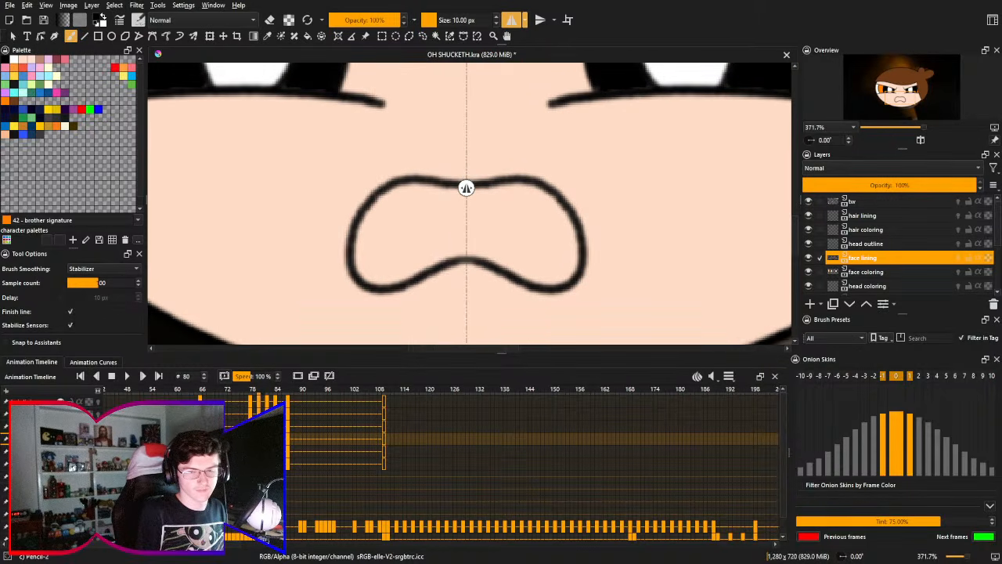
pyautogui.press('Delete')
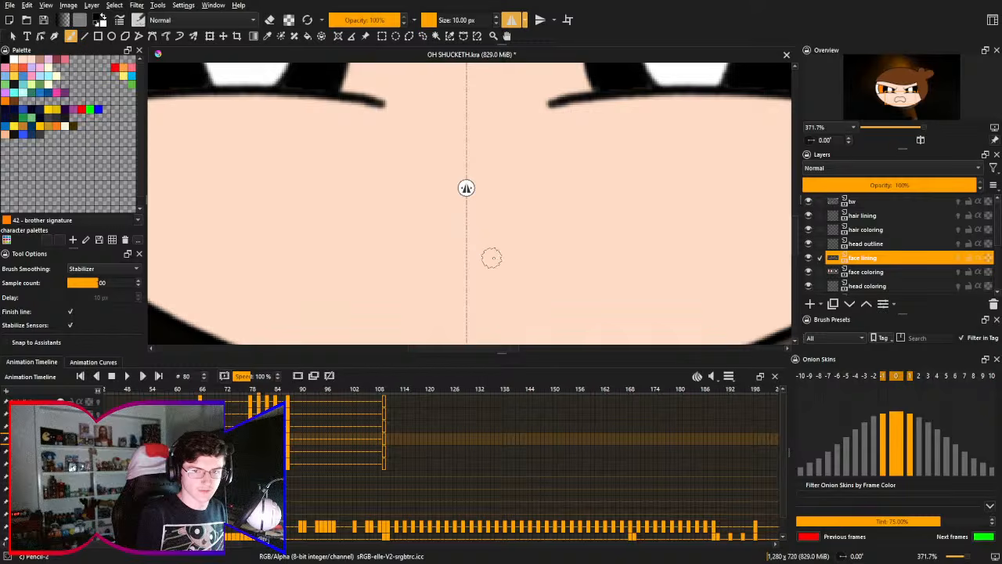
pyautogui.moveTo(492, 258)
pyautogui.mouseDown()
pyautogui.moveTo(322, 248)
pyautogui.moveTo(392, 164)
pyautogui.moveTo(491, 207)
pyautogui.mouseUp()
pyautogui.press('Delete')
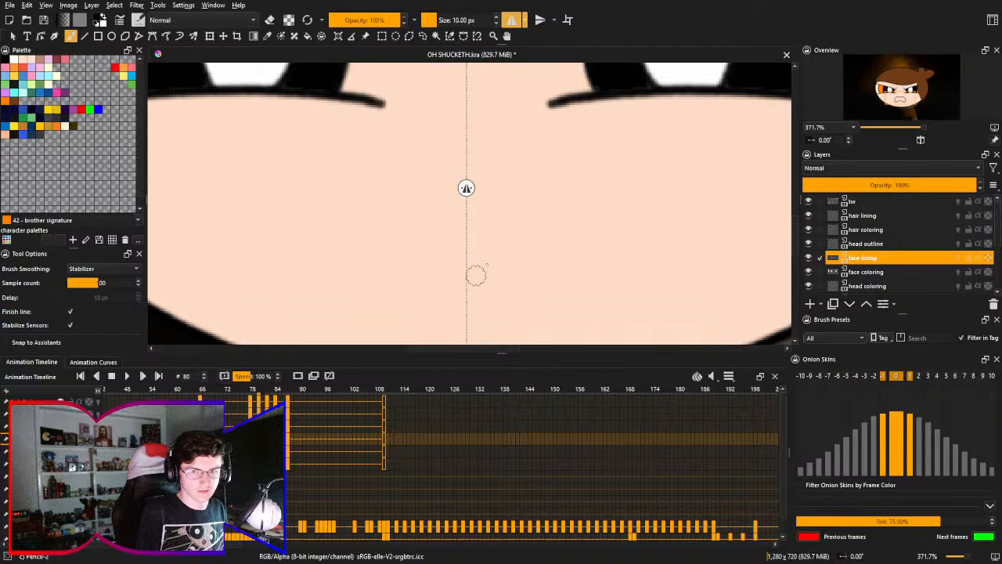
pyautogui.moveTo(488, 263)
pyautogui.mouseDown()
pyautogui.moveTo(421, 169)
pyautogui.moveTo(495, 196)
pyautogui.mouseUp()
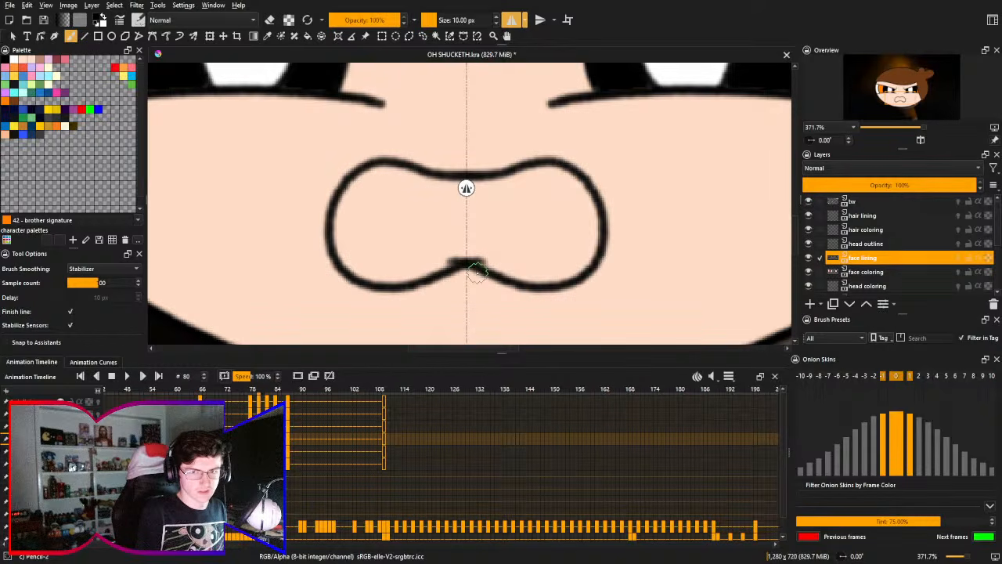
pyautogui.press('Delete')
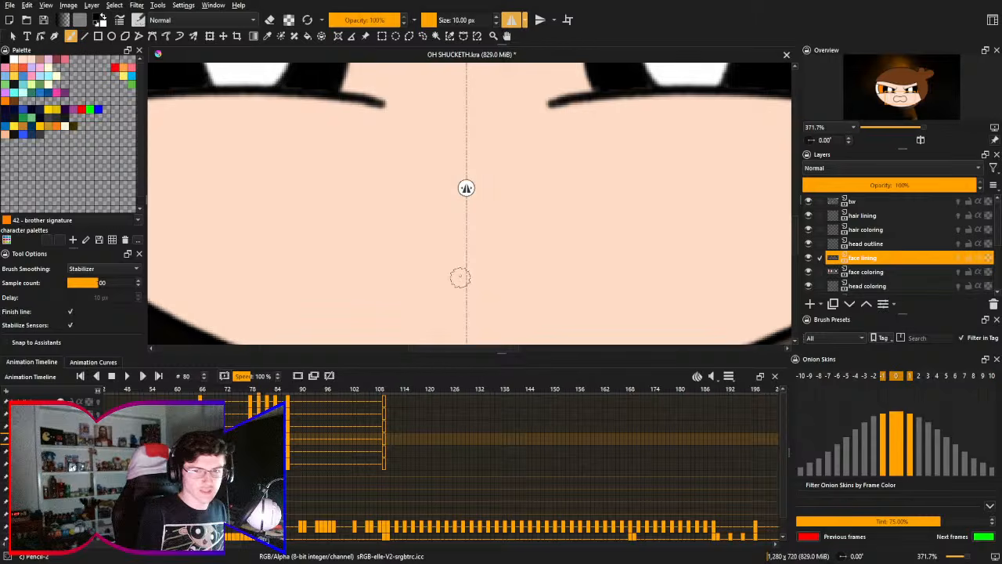
# - Try to draw a wider mirrored mouth outline with a domed upper edge and a raised centre in the lower edge
pyautogui.moveTo(451, 250); pyautogui.dragTo(448, 254)
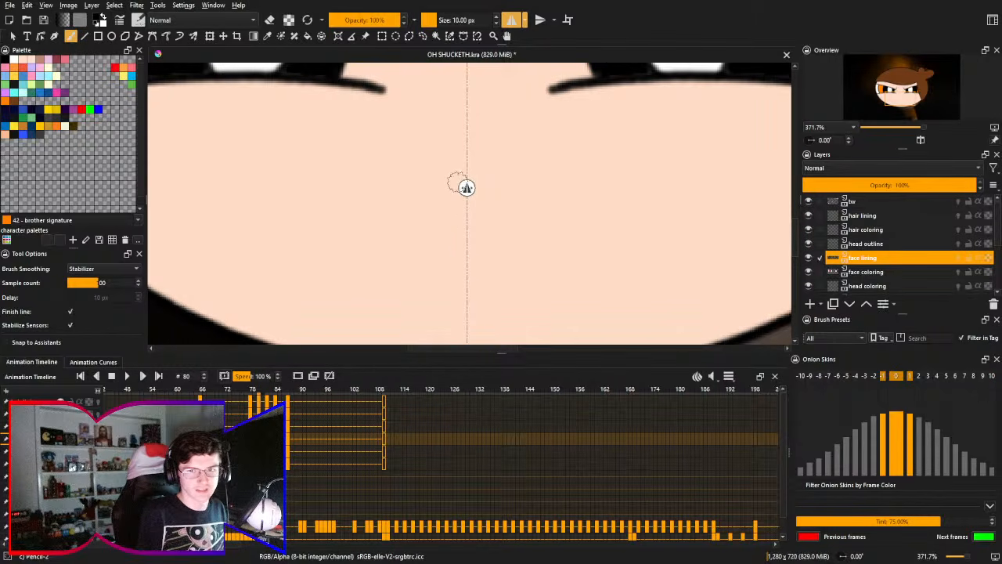
pyautogui.moveTo(466, 245)
pyautogui.mouseDown()
pyautogui.moveTo(384, 226)
pyautogui.moveTo(473, 155)
pyautogui.mouseUp()
pyautogui.hotkey('ctrl', 'z')
pyautogui.moveTo(469, 247)
pyautogui.mouseDown()
pyautogui.moveTo(380, 161)
pyautogui.moveTo(468, 144)
pyautogui.mouseUp()
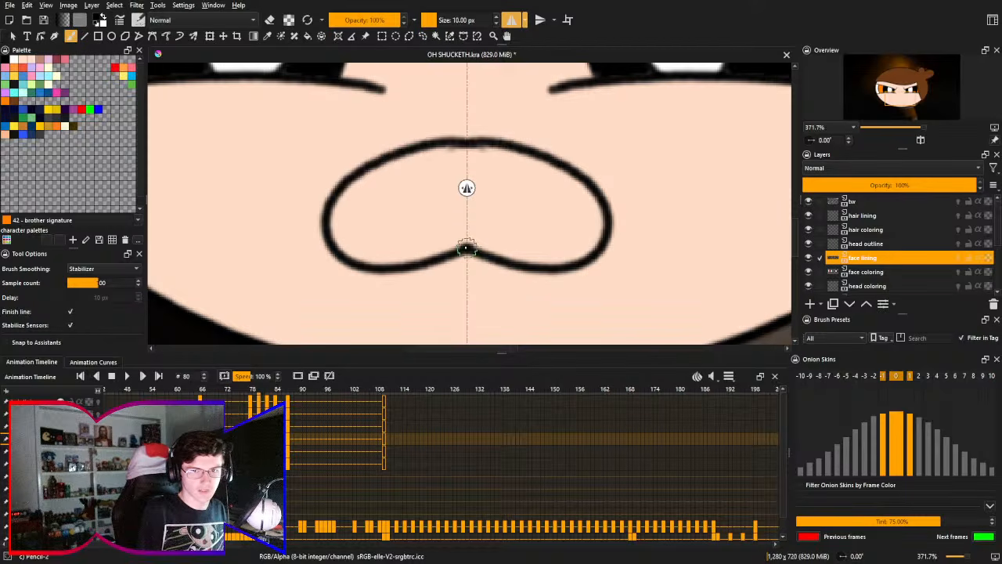
pyautogui.hotkey('ctrl', 'z')
pyautogui.moveTo(470, 248)
pyautogui.mouseDown()
pyautogui.moveTo(329, 277)
pyautogui.moveTo(468, 143)
pyautogui.mouseUp()
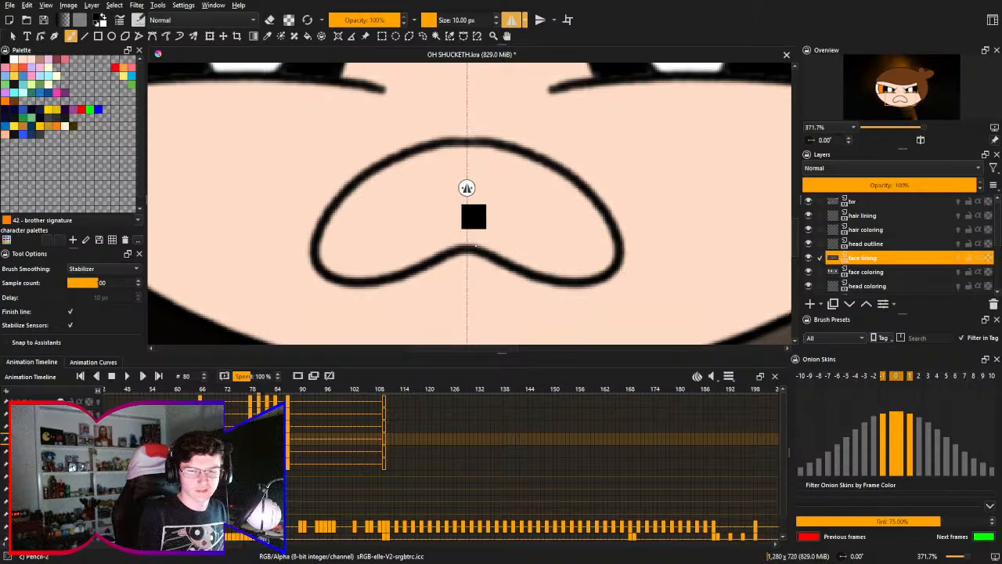
pyautogui.hotkey('ctrl', 'z')
pyautogui.moveTo(466, 256)
pyautogui.mouseDown()
pyautogui.moveTo(384, 148)
pyautogui.moveTo(467, 144)
pyautogui.mouseUp()
pyautogui.hotkey('ctrl', 'z')
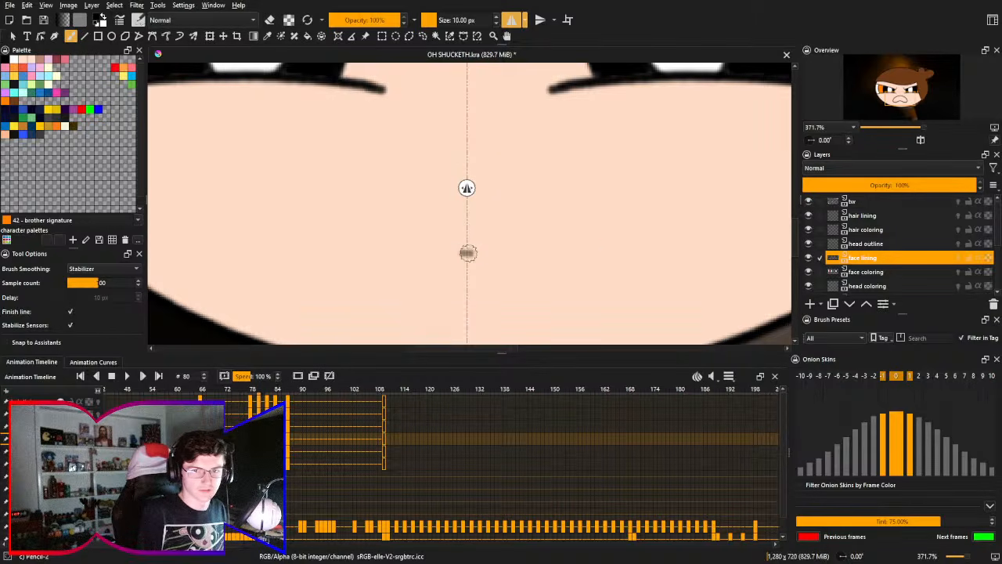
pyautogui.moveTo(467, 253)
pyautogui.mouseDown()
pyautogui.moveTo(353, 149)
pyautogui.moveTo(467, 129)
pyautogui.mouseUp()
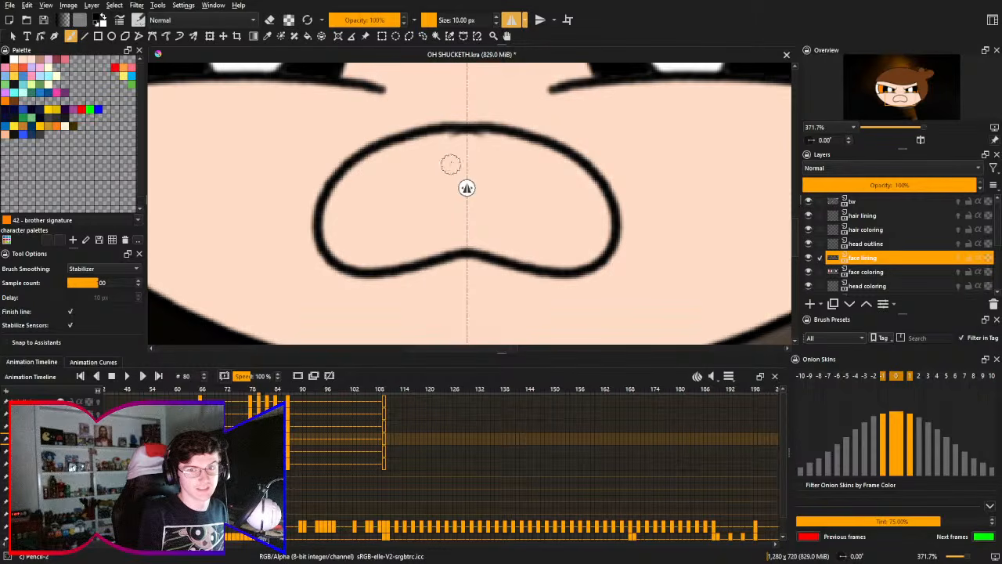
pyautogui.hotkey('ctrl', 'z')
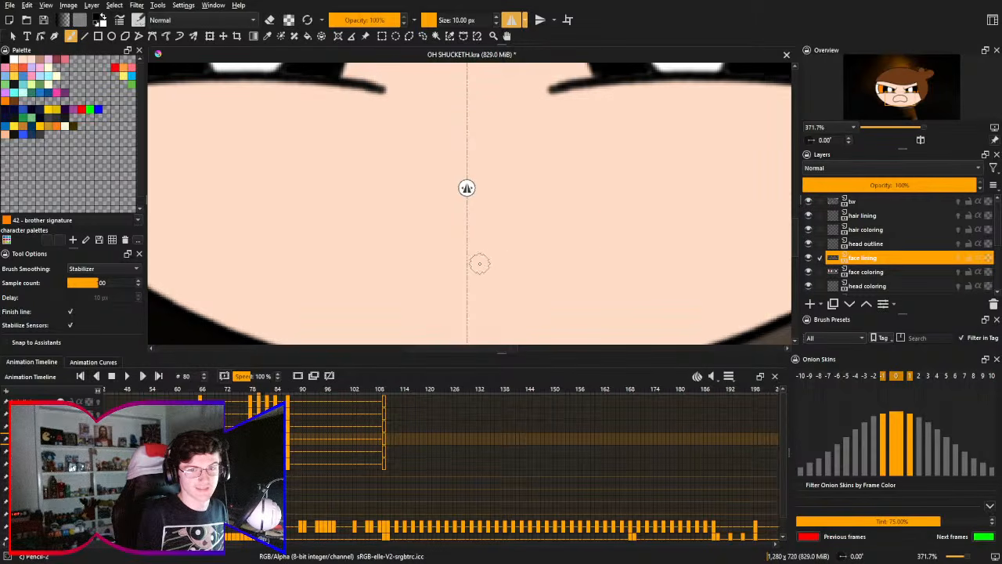
# - Try to redraw the wide mirrored mouth slightly lower on the face, with a flatter upper edge and rounded lower lobes
pyautogui.moveTo(478, 260)
pyautogui.mouseDown()
pyautogui.moveTo(384, 182)
pyautogui.moveTo(468, 163)
pyautogui.mouseUp()
pyautogui.hotkey('ctrl', 'z')
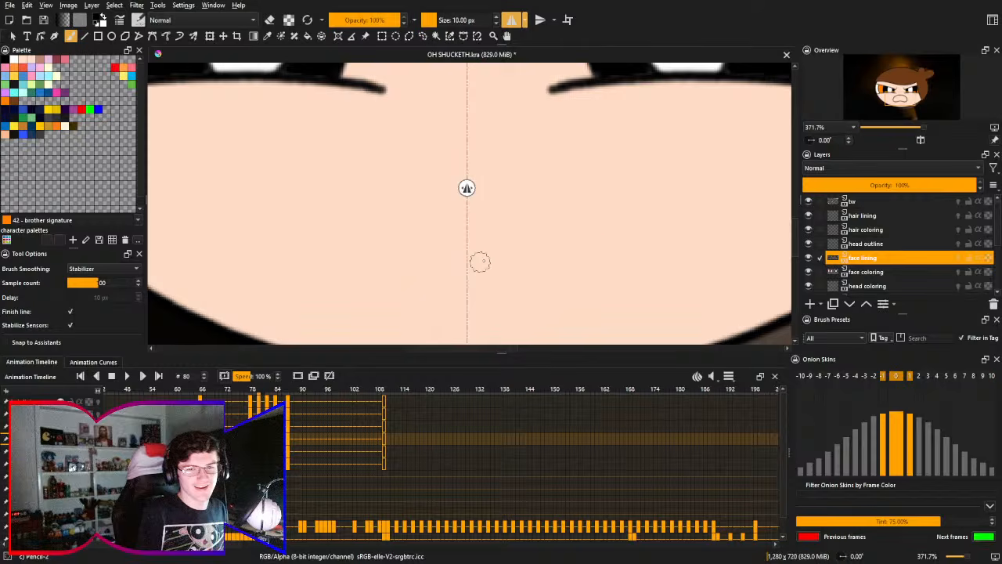
pyautogui.moveTo(475, 261)
pyautogui.mouseDown()
pyautogui.moveTo(441, 274)
pyautogui.moveTo(468, 162)
pyautogui.mouseUp()
pyautogui.hotkey('ctrl', 'z')
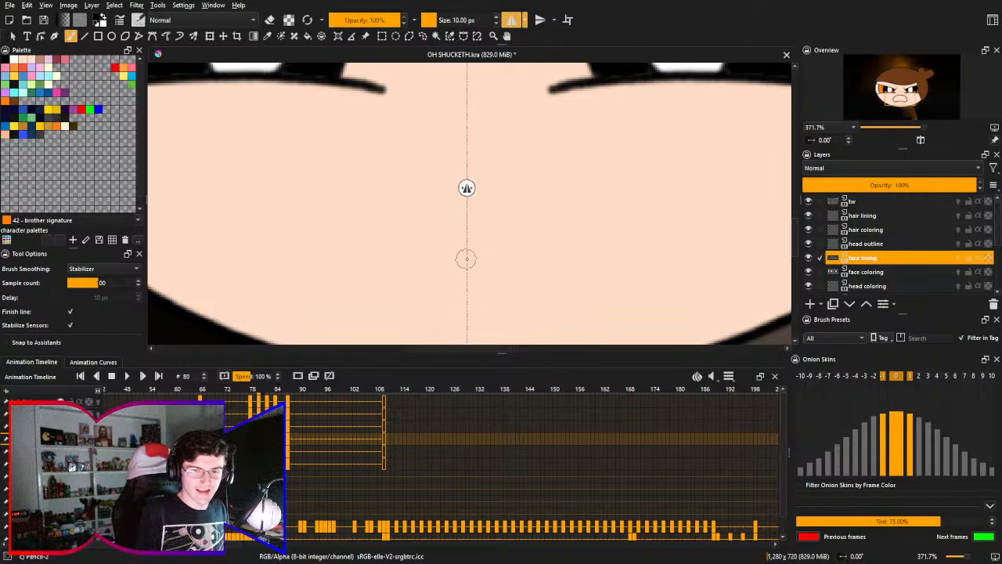
pyautogui.moveTo(484, 258)
pyautogui.mouseDown()
pyautogui.moveTo(340, 258)
pyautogui.moveTo(468, 150)
pyautogui.mouseUp()
pyautogui.hotkey('ctrl', 'z')
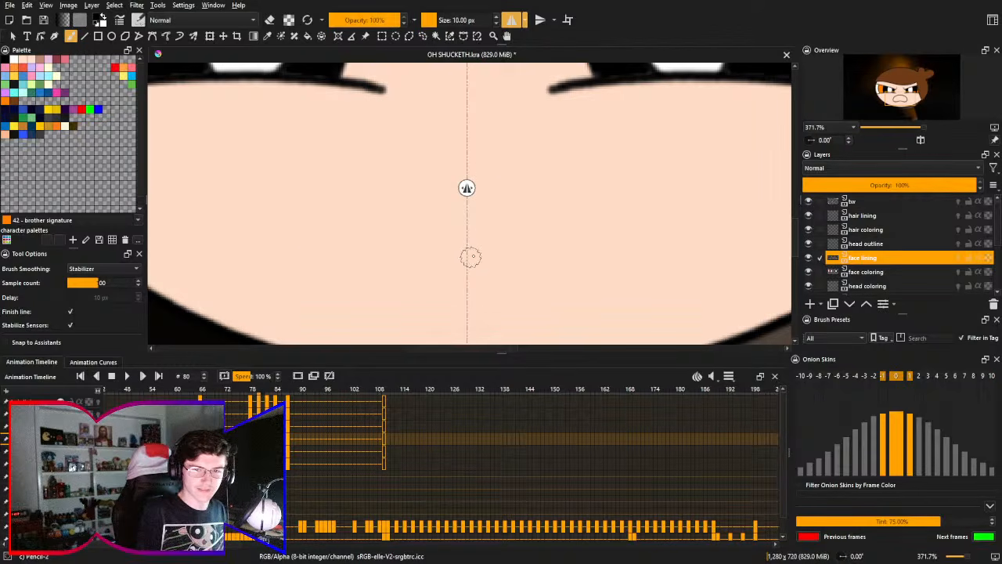
pyautogui.moveTo(470, 257)
pyautogui.mouseDown()
pyautogui.moveTo(420, 264)
pyautogui.moveTo(469, 156)
pyautogui.mouseUp()
pyautogui.hotkey('ctrl', 'z')
pyautogui.moveTo(474, 258)
pyautogui.mouseDown()
pyautogui.moveTo(371, 285)
pyautogui.moveTo(470, 237)
pyautogui.mouseUp()
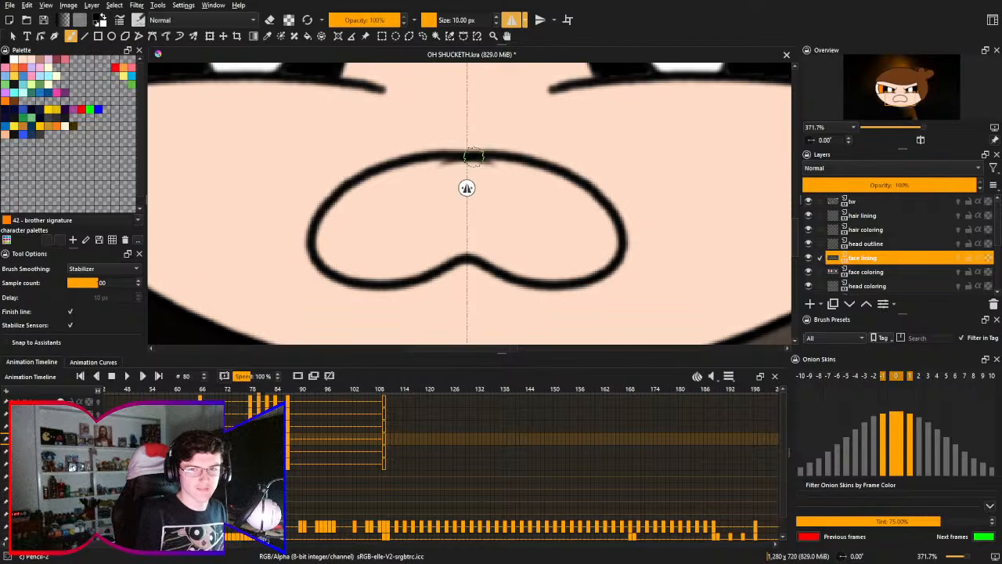
pyautogui.hotkey('ctrl', 'z')
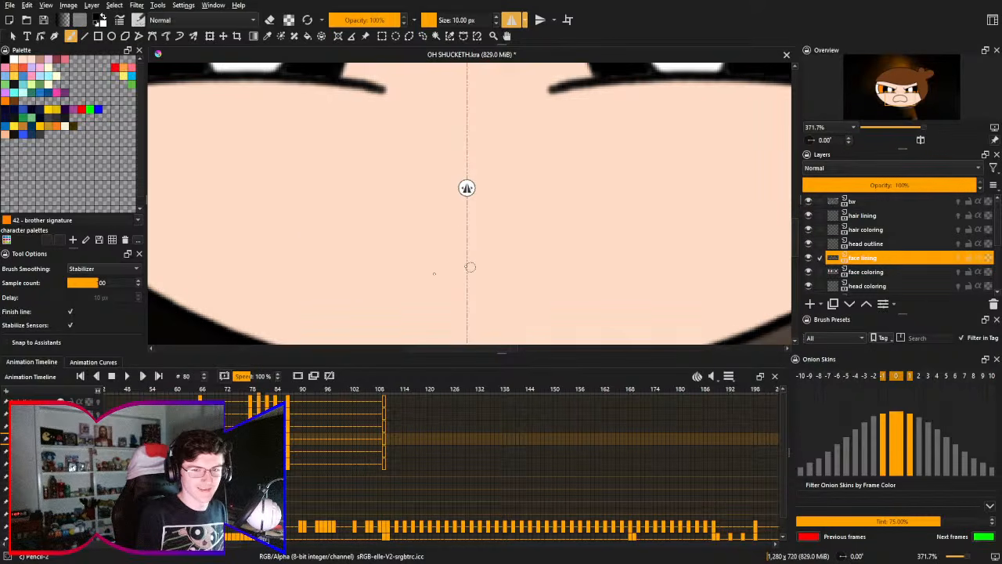
pyautogui.moveTo(470, 267)
pyautogui.mouseDown()
pyautogui.moveTo(340, 219)
pyautogui.moveTo(467, 185)
pyautogui.moveTo(357, 282)
pyautogui.moveTo(461, 184)
pyautogui.mouseUp()
pyautogui.hotkey('ctrl', 'z')
pyautogui.hotkey('ctrl', 'z')
pyautogui.hotkey('ctrl', 'z')
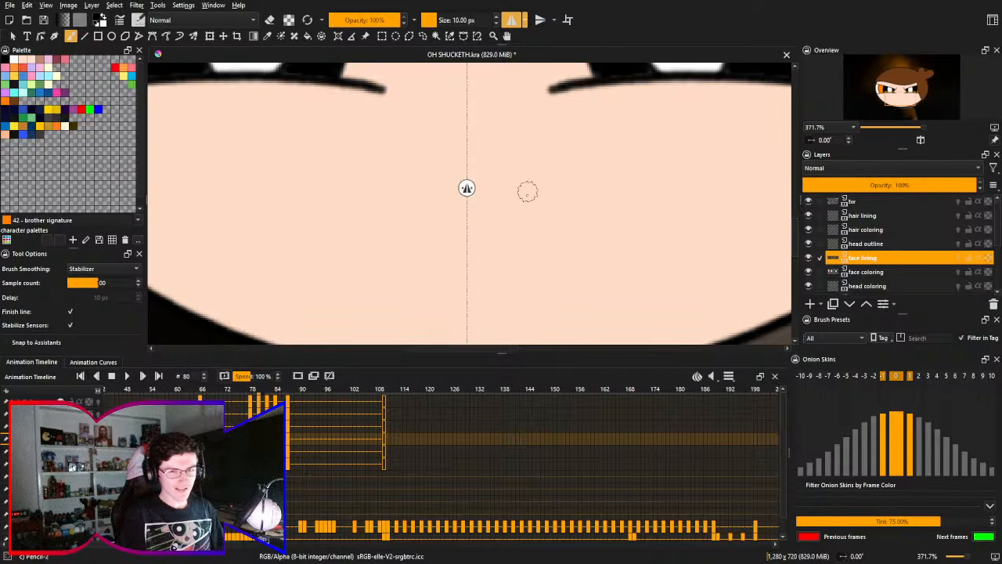
# - Draw a wide mirrored frowning mouth outline on the face lining layer, with a domed upper edge and a lower edge arching up at the axis
pyautogui.moveTo(468, 237); pyautogui.dragTo(458, 149)
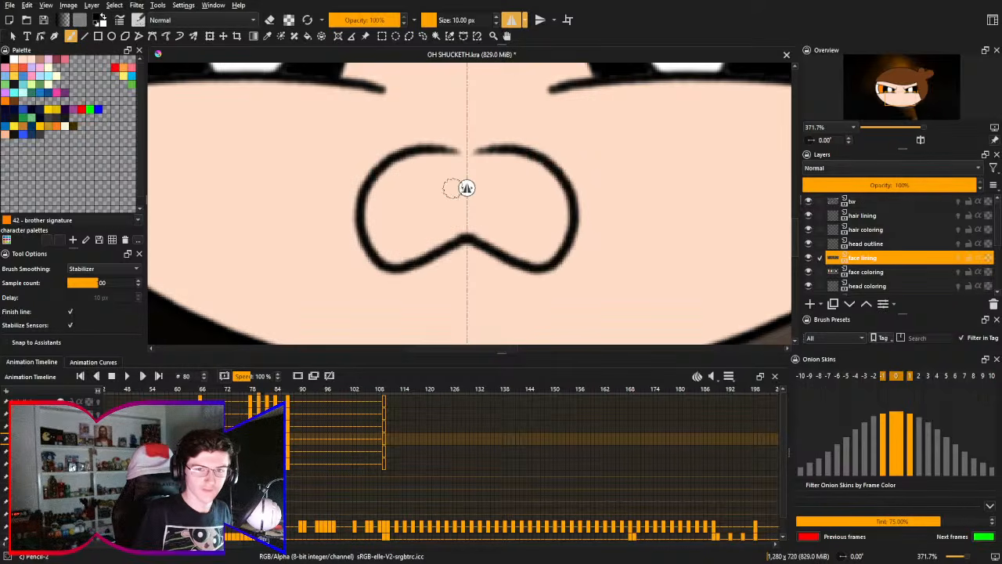
pyautogui.hotkey('ctrl', 'z')
pyautogui.moveTo(473, 243)
pyautogui.mouseDown()
pyautogui.moveTo(381, 152)
pyautogui.moveTo(468, 135)
pyautogui.mouseUp()
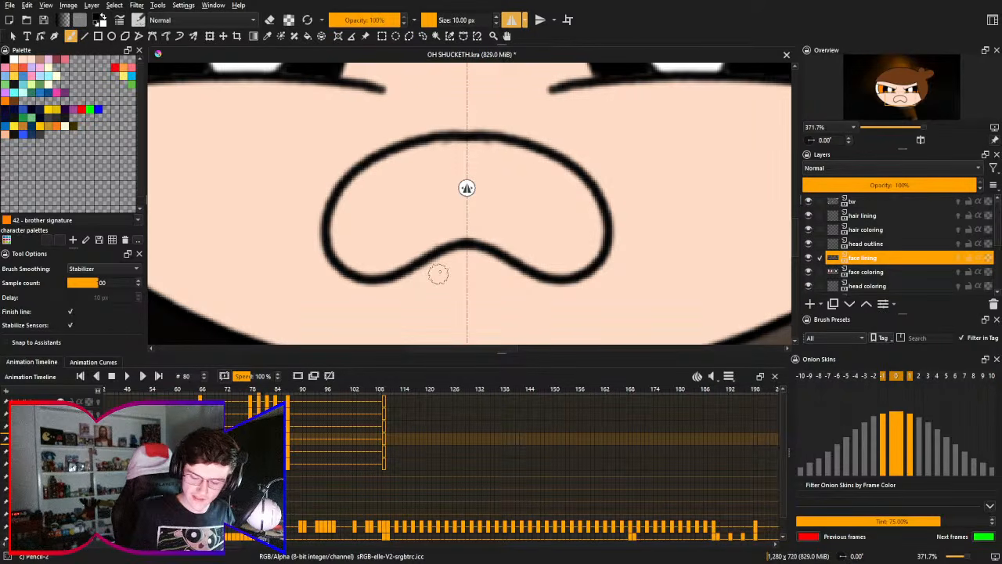
# - Turn off mirroring and replace the mirrored mouth with a freehand lopsided outline, domed above and arching up in the middle of the lower edge
pyautogui.click(513, 21)
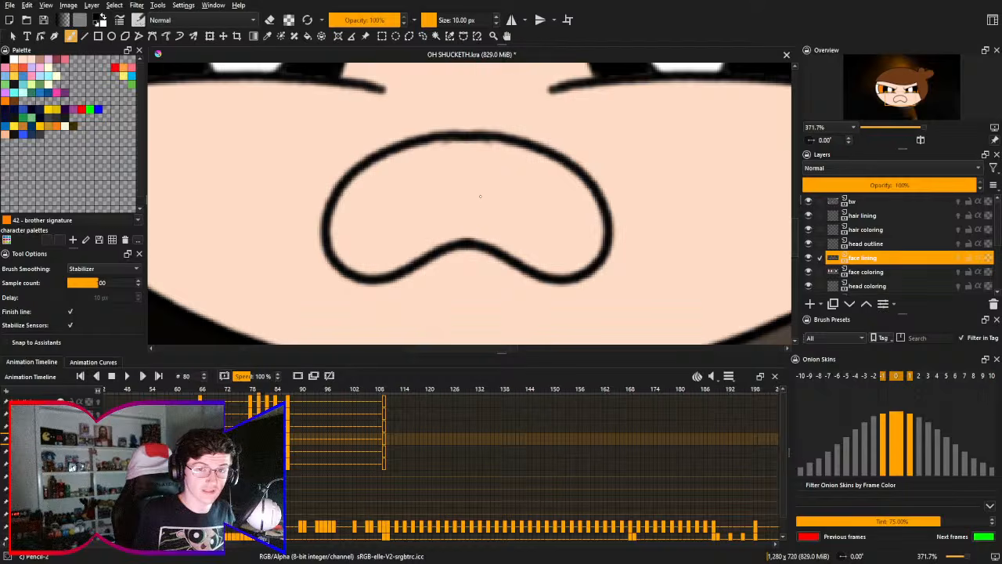
pyautogui.hotkey('ctrl', 'z')
pyautogui.moveTo(517, 150)
pyautogui.mouseDown()
pyautogui.moveTo(329, 217)
pyautogui.moveTo(562, 256)
pyautogui.moveTo(510, 162)
pyautogui.mouseUp()
pyautogui.hotkey('ctrl', 'z')
pyautogui.moveTo(495, 268)
pyautogui.mouseDown()
pyautogui.moveTo(341, 260)
pyautogui.moveTo(345, 156)
pyautogui.moveTo(514, 163)
pyautogui.moveTo(516, 287)
pyautogui.moveTo(466, 251)
pyautogui.moveTo(431, 249)
pyautogui.moveTo(290, 188)
pyautogui.moveTo(452, 148)
pyautogui.moveTo(550, 256)
pyautogui.moveTo(327, 239)
pyautogui.moveTo(501, 161)
pyautogui.moveTo(561, 228)
pyautogui.moveTo(498, 249)
pyautogui.moveTo(519, 252)
pyautogui.moveTo(405, 257)
pyautogui.moveTo(351, 180)
pyautogui.moveTo(548, 158)
pyautogui.moveTo(587, 269)
pyautogui.moveTo(487, 250)
pyautogui.moveTo(347, 251)
pyautogui.moveTo(480, 147)
pyautogui.moveTo(542, 272)
pyautogui.moveTo(406, 261)
pyautogui.moveTo(364, 166)
pyautogui.moveTo(541, 148)
pyautogui.moveTo(535, 280)
pyautogui.moveTo(342, 227)
pyautogui.moveTo(464, 162)
pyautogui.moveTo(568, 216)
pyautogui.moveTo(494, 285)
pyautogui.moveTo(496, 277)
pyautogui.moveTo(337, 256)
pyautogui.moveTo(448, 146)
pyautogui.moveTo(570, 260)
pyautogui.moveTo(497, 280)
pyautogui.moveTo(336, 240)
pyautogui.moveTo(522, 287)
pyautogui.moveTo(438, 273)
pyautogui.mouseUp()
pyautogui.hotkey('ctrl', 'z')
pyautogui.hotkey('ctrl', 'z')
pyautogui.hotkey('ctrl', 'z')
pyautogui.hotkey('ctrl', 'z')
pyautogui.hotkey('ctrl', 'z')
pyautogui.hotkey('ctrl', 'z')
pyautogui.hotkey('ctrl', 'z')
pyautogui.hotkey('ctrl', 'z')
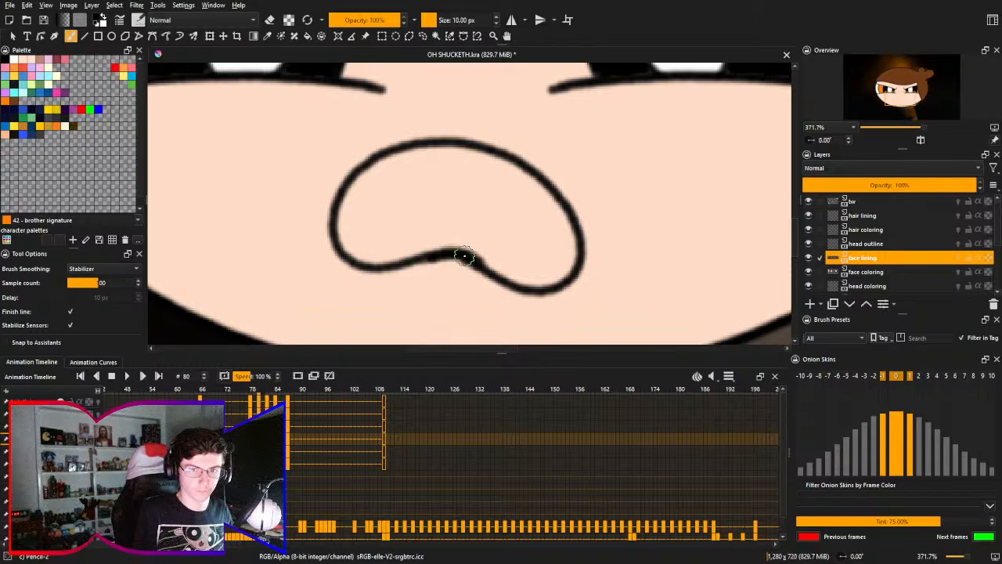
pyautogui.moveTo(464, 256); pyautogui.dragTo(413, 279)
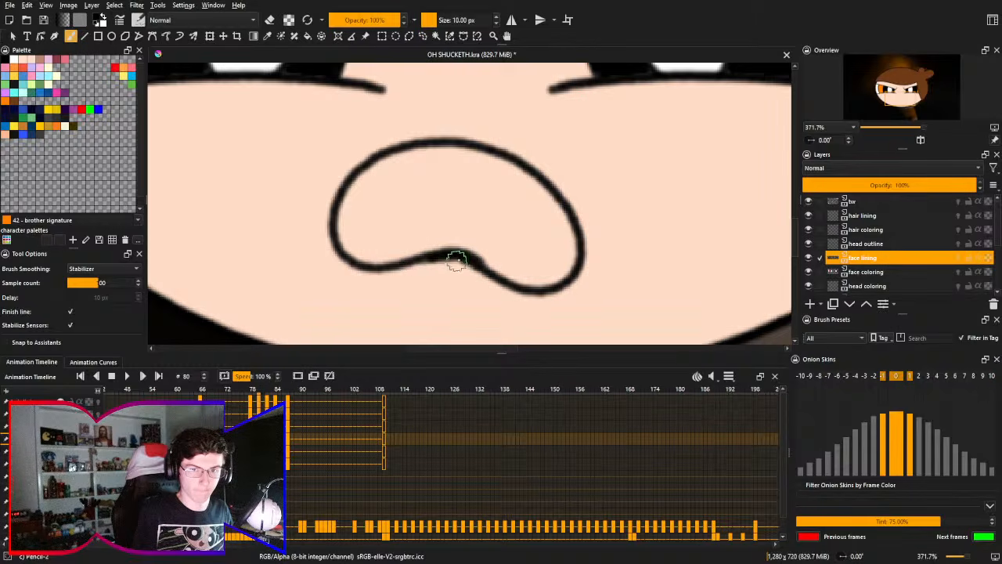
# - Trim the underside of the thick arch in the mouth's lower edge with the 50 px Eraser Circle, then retouch it with the 10 px pencil
pyautogui.scroll(4, 456, 243)
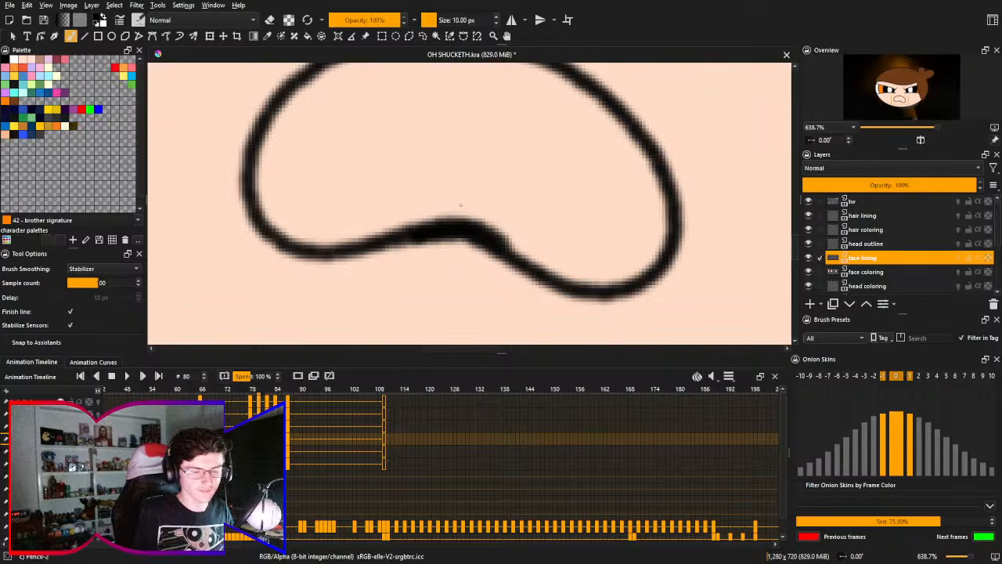
pyautogui.rightClick(460, 205)
pyautogui.click(463, 141)
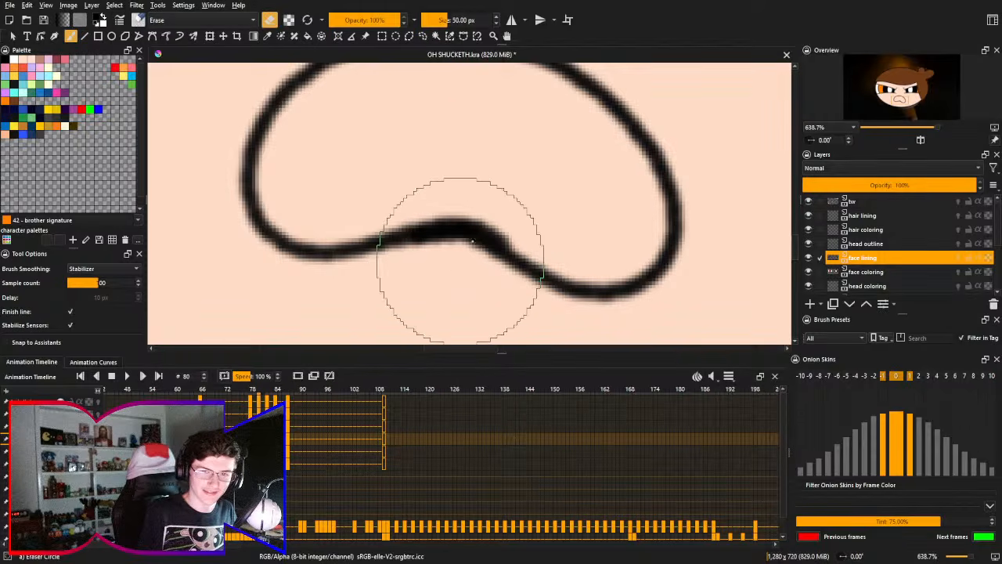
pyautogui.hotkey('ctrl', 'z')
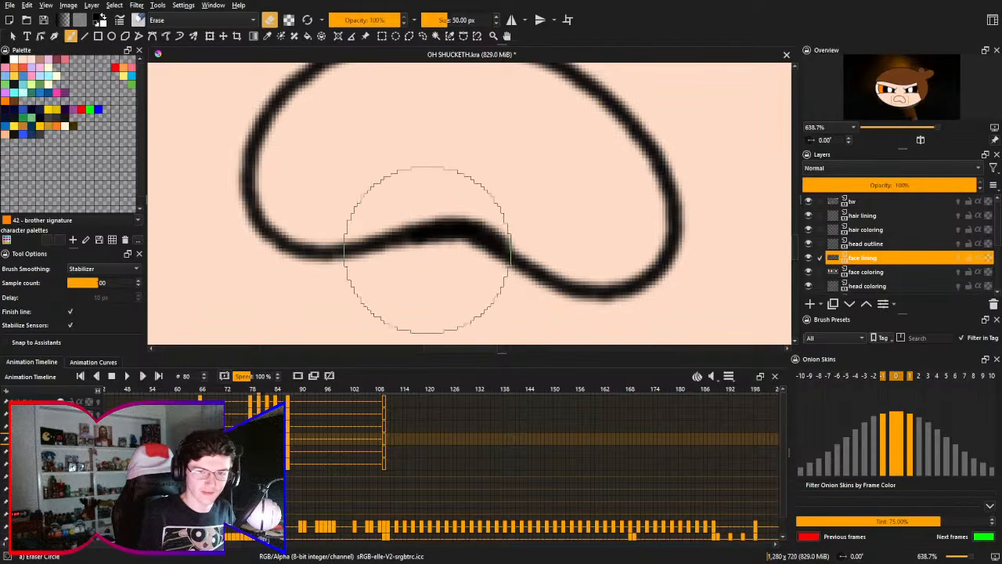
pyautogui.moveTo(455, 249)
pyautogui.mouseDown()
pyautogui.moveTo(425, 265)
pyautogui.moveTo(430, 248)
pyautogui.moveTo(401, 262)
pyautogui.mouseUp()
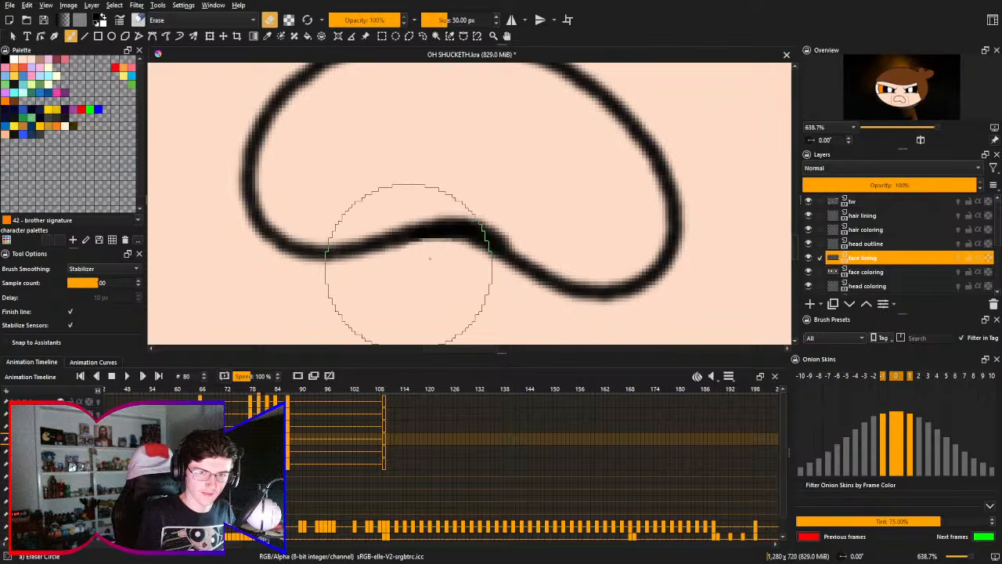
pyautogui.rightClick(461, 174)
pyautogui.click(473, 249)
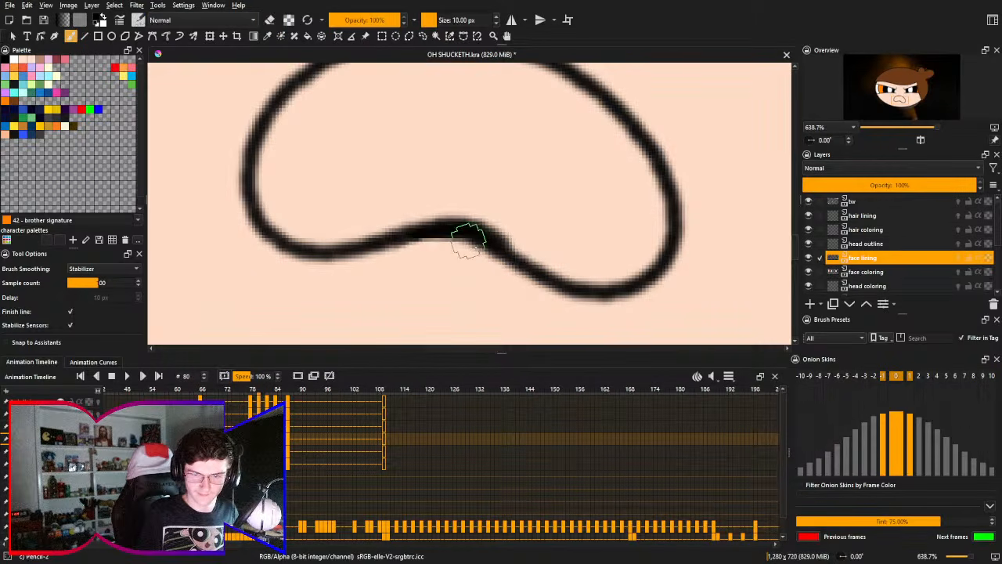
pyautogui.moveTo(465, 238)
pyautogui.mouseDown()
pyautogui.moveTo(490, 247)
pyautogui.moveTo(402, 254)
pyautogui.moveTo(490, 245)
pyautogui.moveTo(444, 244)
pyautogui.moveTo(469, 236)
pyautogui.moveTo(483, 244)
pyautogui.moveTo(415, 246)
pyautogui.moveTo(476, 239)
pyautogui.moveTo(413, 239)
pyautogui.mouseUp()
pyautogui.hotkey('ctrl', 'z')
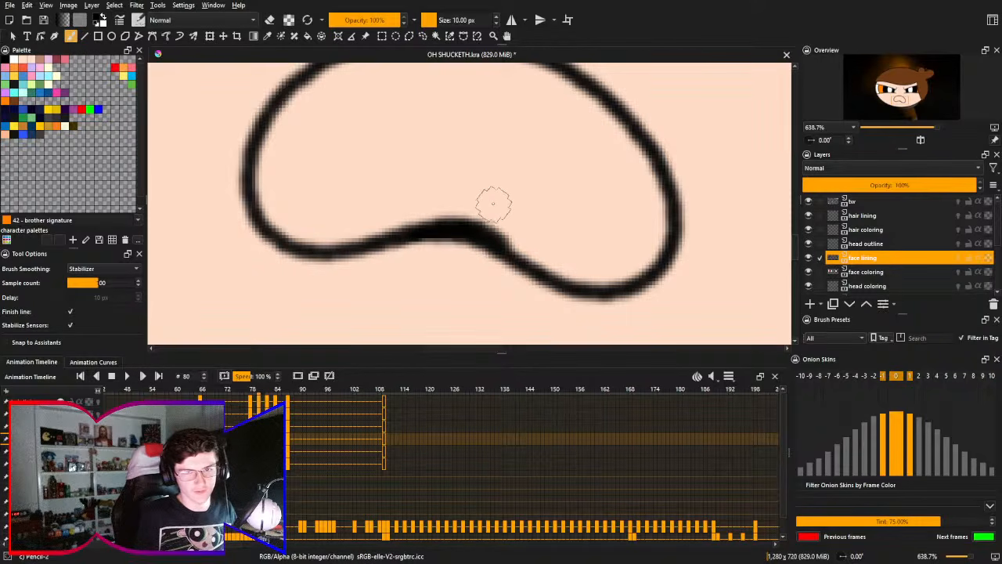
# - Draw a slanted tooth divider from the mouth's upper edge down to the right side of the lower arch
pyautogui.moveTo(554, 118); pyautogui.dragTo(503, 273)
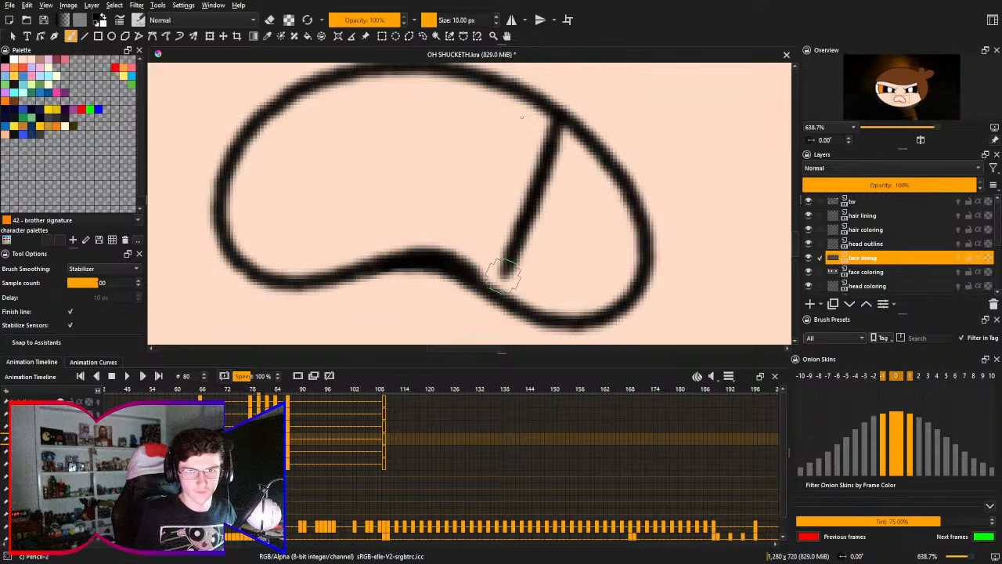
pyautogui.hotkey('ctrl', 'z')
pyautogui.moveTo(553, 112); pyautogui.dragTo(480, 283)
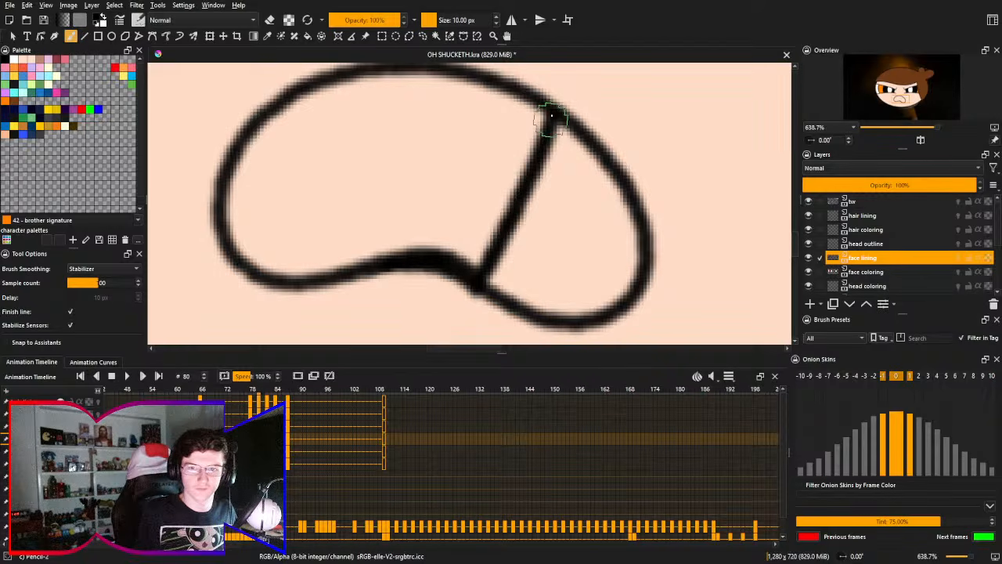
pyautogui.hotkey('ctrl', 'z')
pyautogui.moveTo(551, 115); pyautogui.dragTo(481, 272)
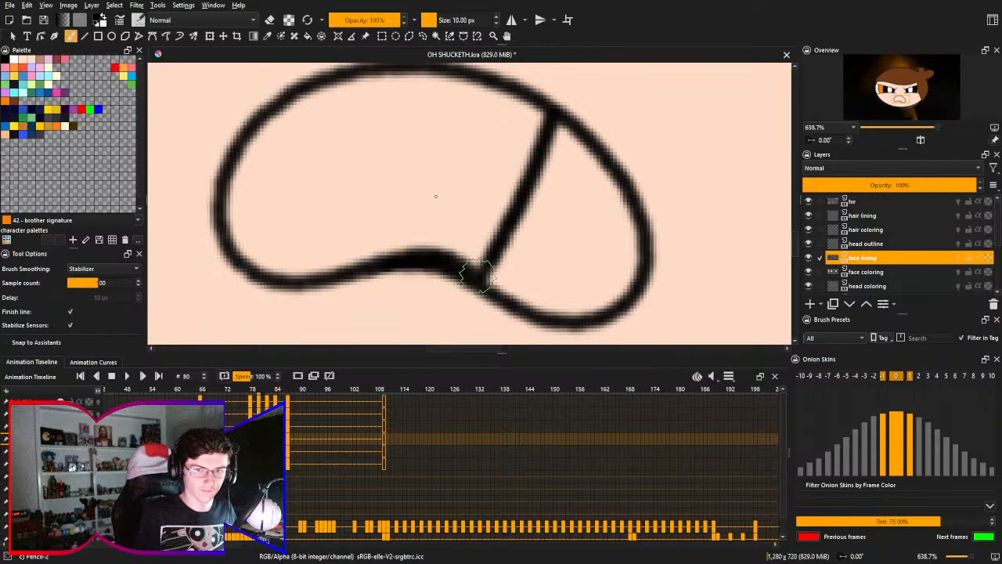
# - Draw a second tooth divider from the upper edge down to the left side of the lower arch, leaning slightly inward
pyautogui.moveTo(349, 78); pyautogui.dragTo(365, 261)
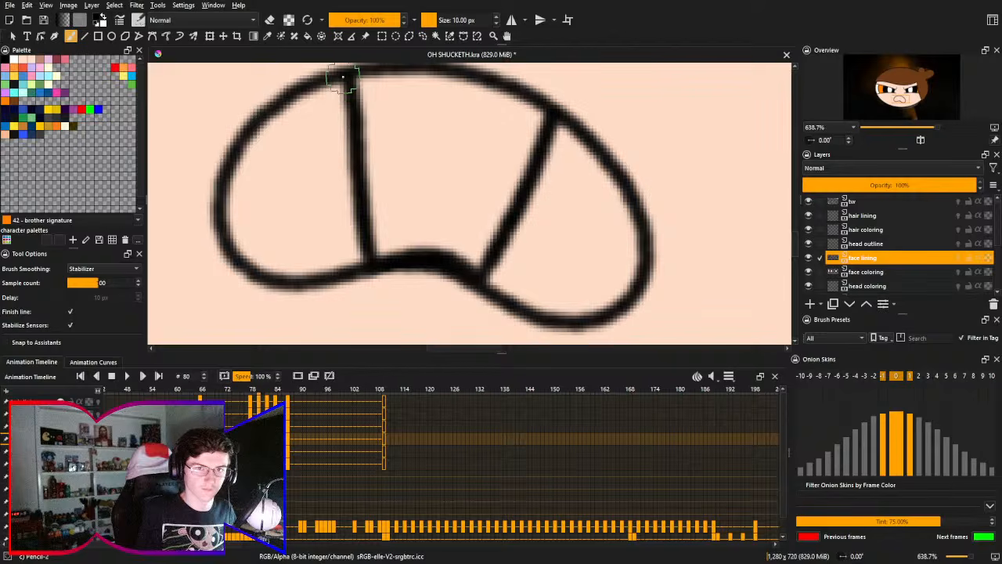
pyautogui.hotkey('ctrl', 'z')
pyautogui.moveTo(342, 79); pyautogui.dragTo(362, 261)
pyautogui.hotkey('ctrl', 'z')
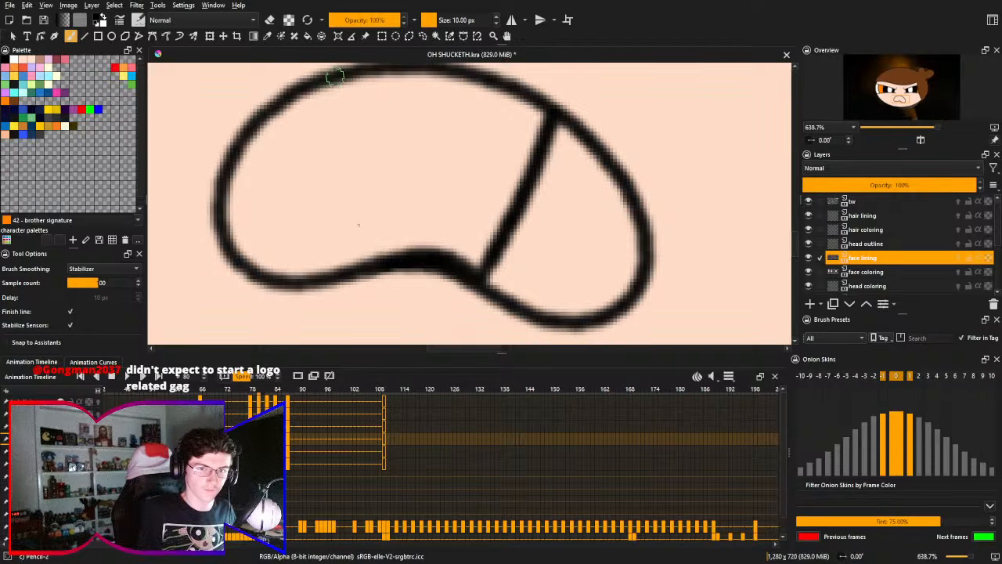
pyautogui.moveTo(335, 76); pyautogui.dragTo(363, 252)
pyautogui.hotkey('ctrl', 'z')
pyautogui.moveTo(336, 79); pyautogui.dragTo(364, 242)
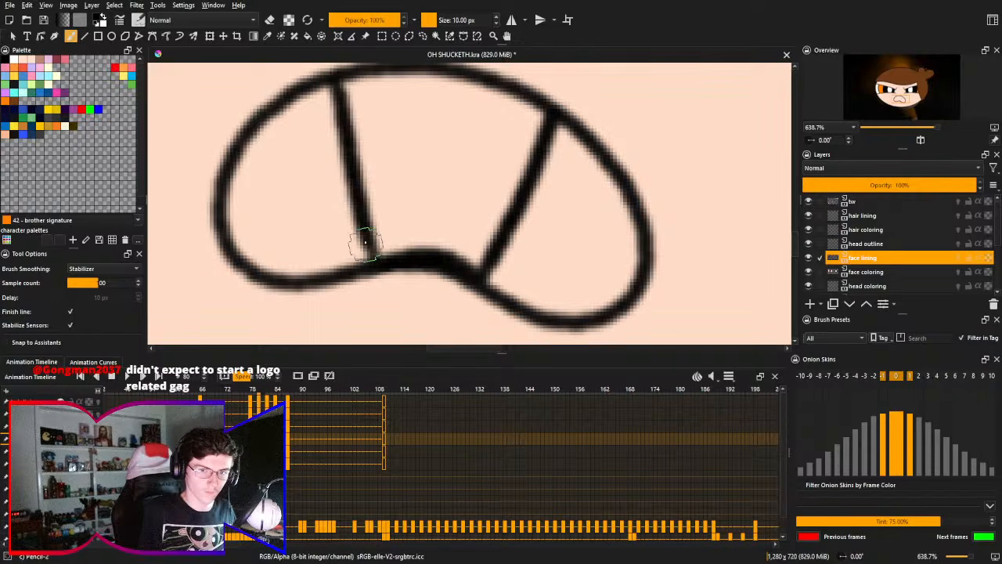
pyautogui.hotkey('ctrl', 'z')
pyautogui.moveTo(331, 78); pyautogui.dragTo(362, 261)
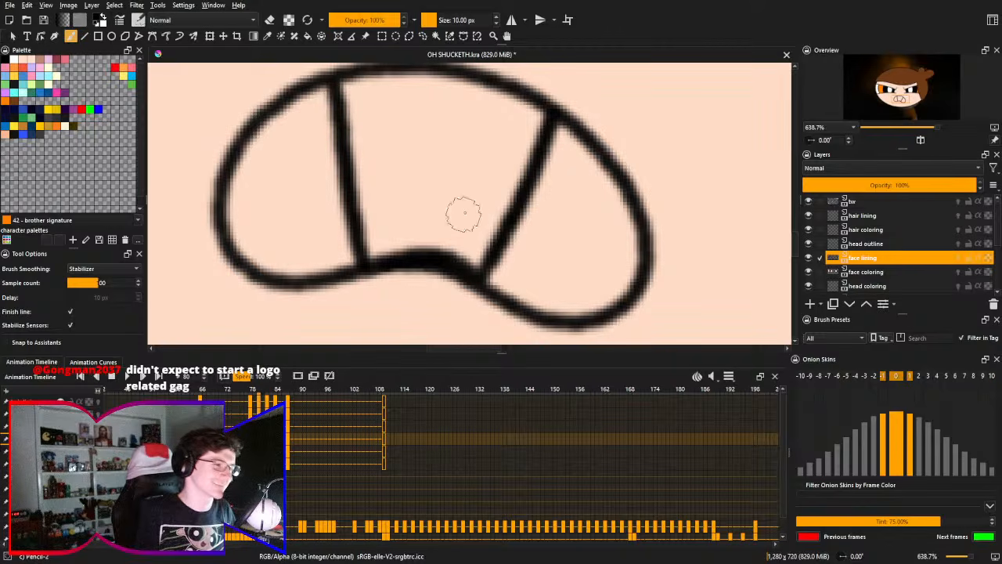
# - Select the whole toothed mouth with a loose freehand selection on the face lining layer
pyautogui.moveTo(483, 176); pyautogui.dragTo(475, 222)
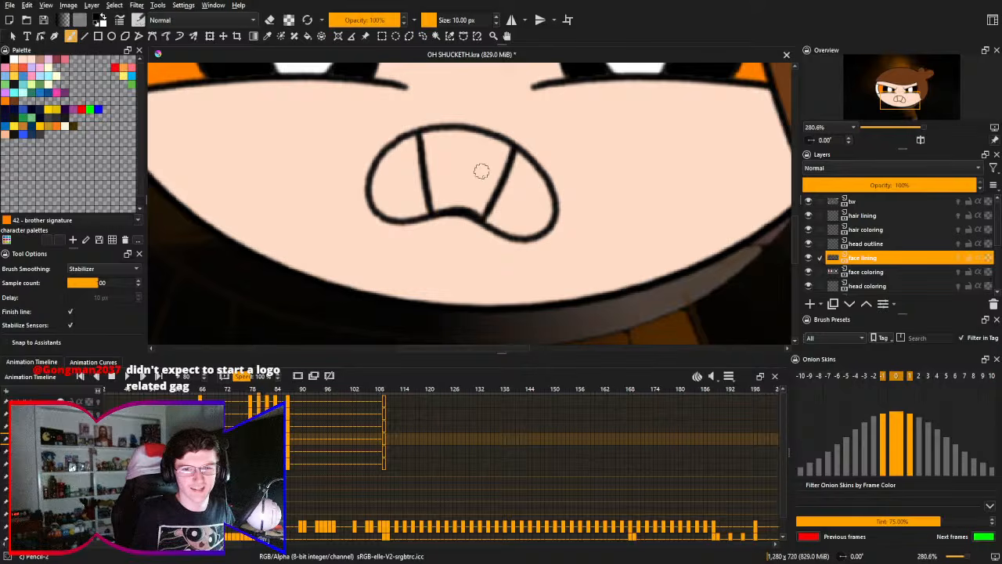
pyautogui.moveTo(480, 168); pyautogui.dragTo(486, 197)
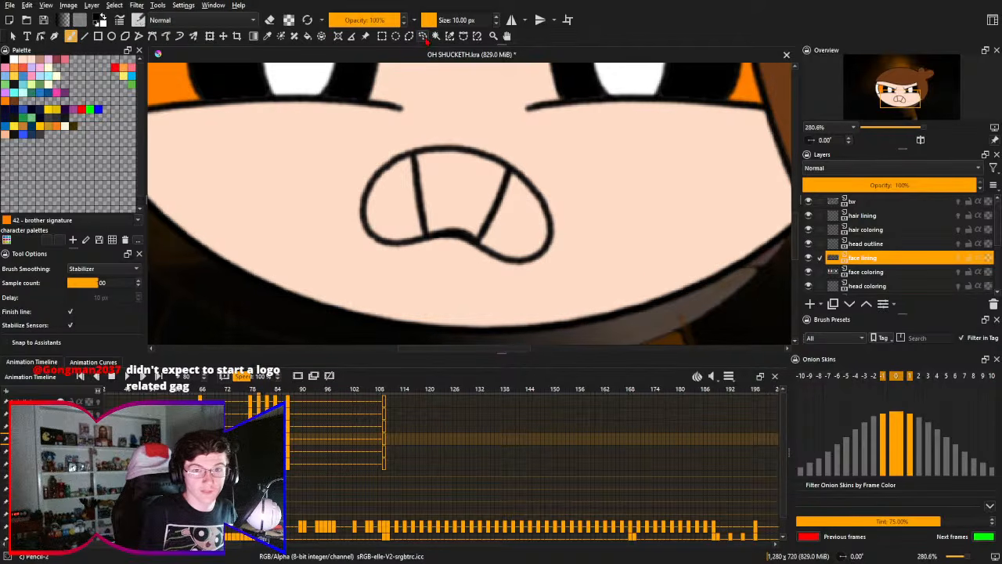
pyautogui.click(422, 36)
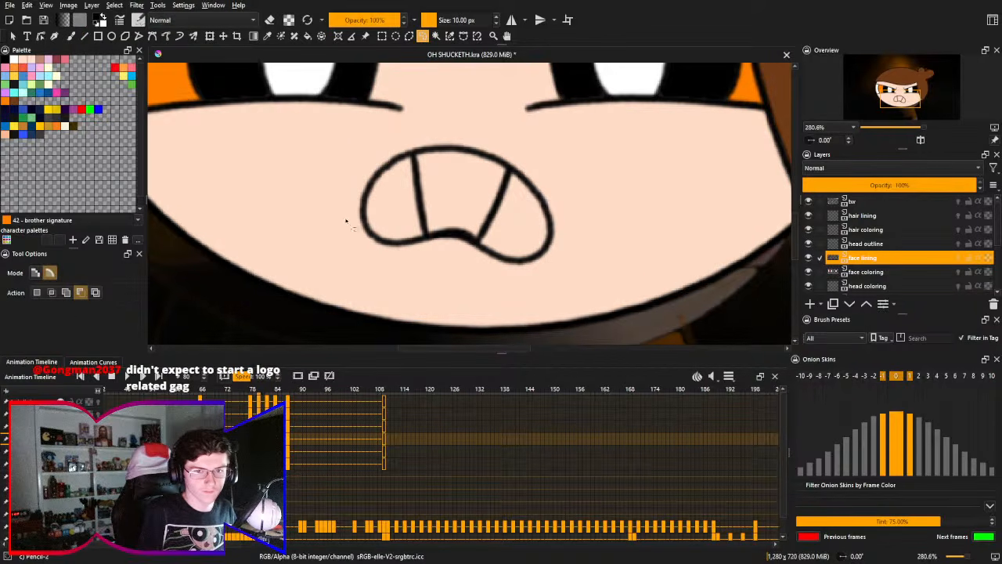
pyautogui.moveTo(345, 222)
pyautogui.mouseDown()
pyautogui.moveTo(421, 284)
pyautogui.moveTo(553, 263)
pyautogui.moveTo(566, 188)
pyautogui.moveTo(422, 168)
pyautogui.mouseUp()
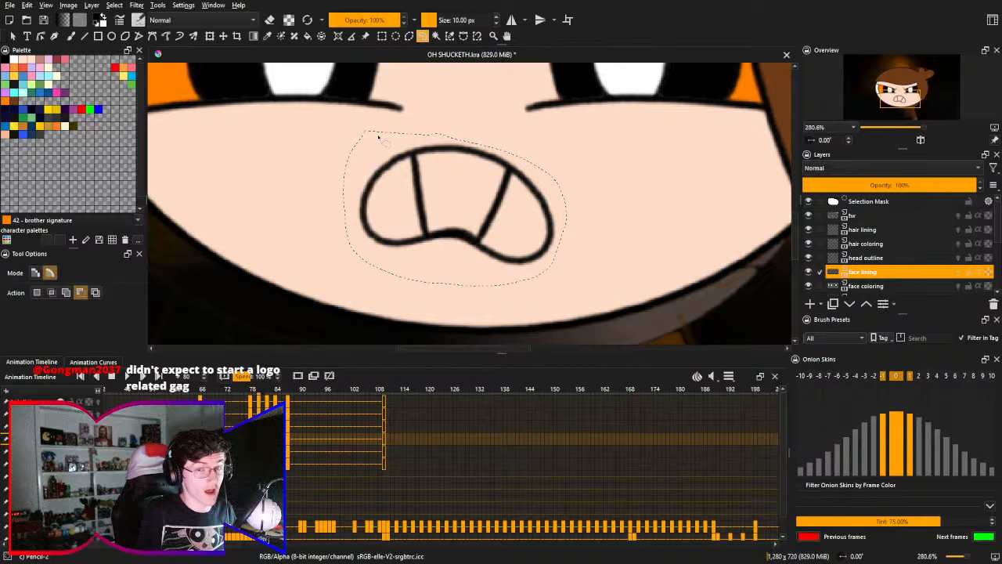
pyautogui.hotkey('ctrl', 'shift', 'a')
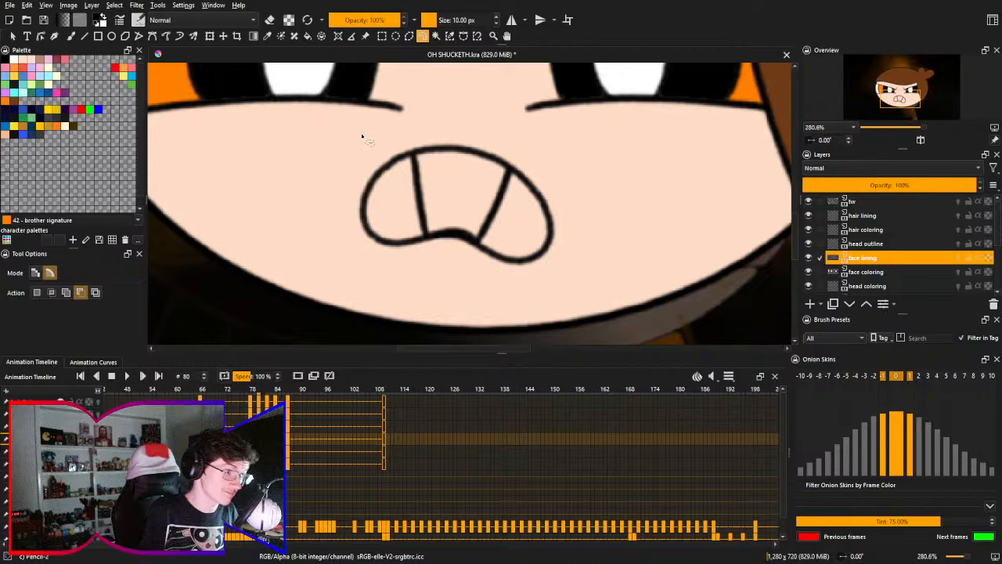
pyautogui.moveTo(375, 133)
pyautogui.mouseDown()
pyautogui.moveTo(337, 213)
pyautogui.moveTo(365, 251)
pyautogui.moveTo(415, 271)
pyautogui.moveTo(552, 282)
pyautogui.moveTo(582, 258)
pyautogui.moveTo(573, 193)
pyautogui.moveTo(518, 149)
pyautogui.moveTo(403, 142)
pyautogui.mouseUp()
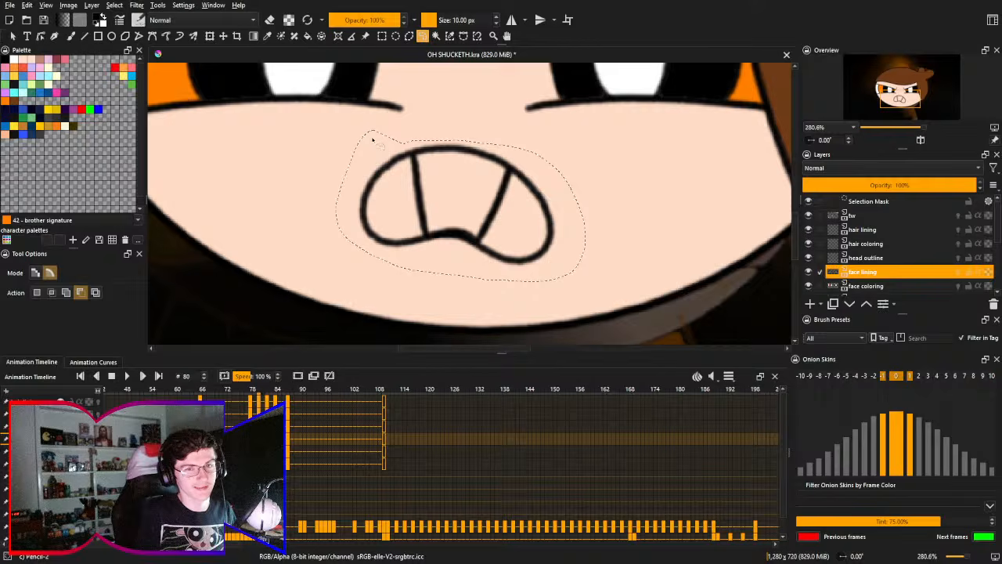
pyautogui.hotkey('ctrl', 'shift', 'a')
pyautogui.moveTo(372, 131)
pyautogui.mouseDown()
pyautogui.moveTo(340, 224)
pyautogui.moveTo(425, 271)
pyautogui.moveTo(556, 277)
pyautogui.moveTo(565, 185)
pyautogui.moveTo(454, 130)
pyautogui.moveTo(374, 130)
pyautogui.mouseUp()
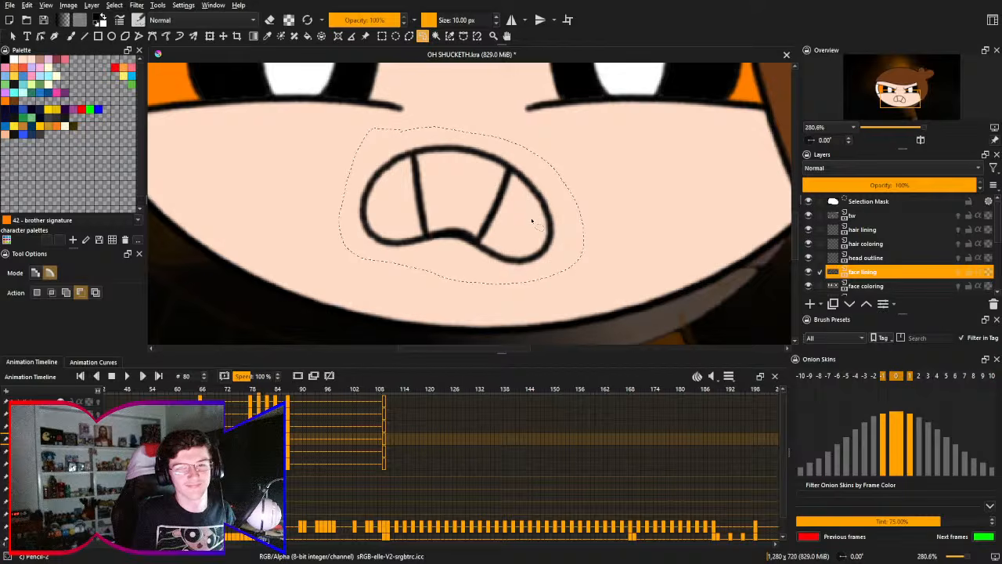
# - Shear the selected mouth vertically, raising its right side until both lower lobes are nearly level, and clear the selection
pyautogui.hotkey('ctrl', 't')
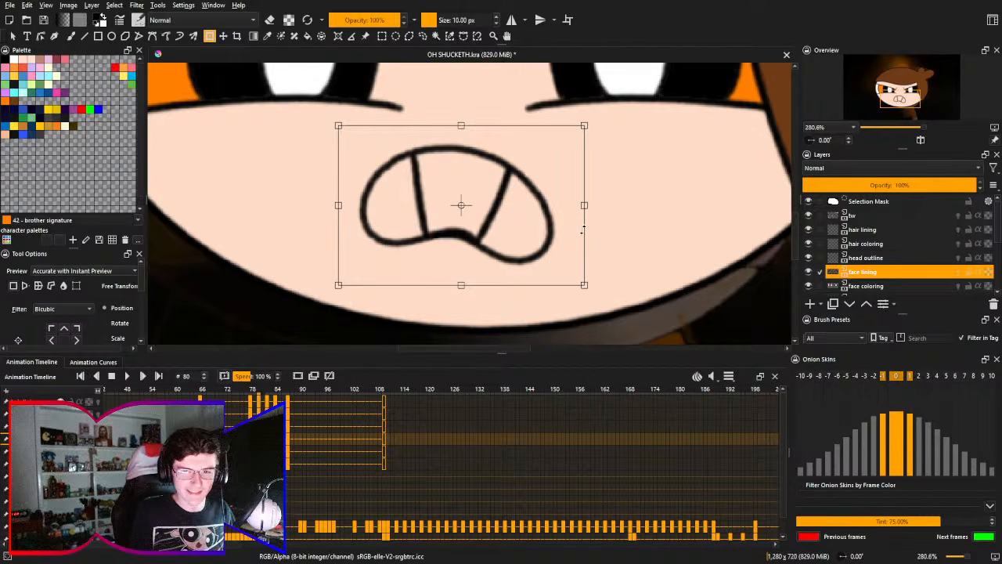
pyautogui.moveTo(583, 230); pyautogui.dragTo(585, 213)
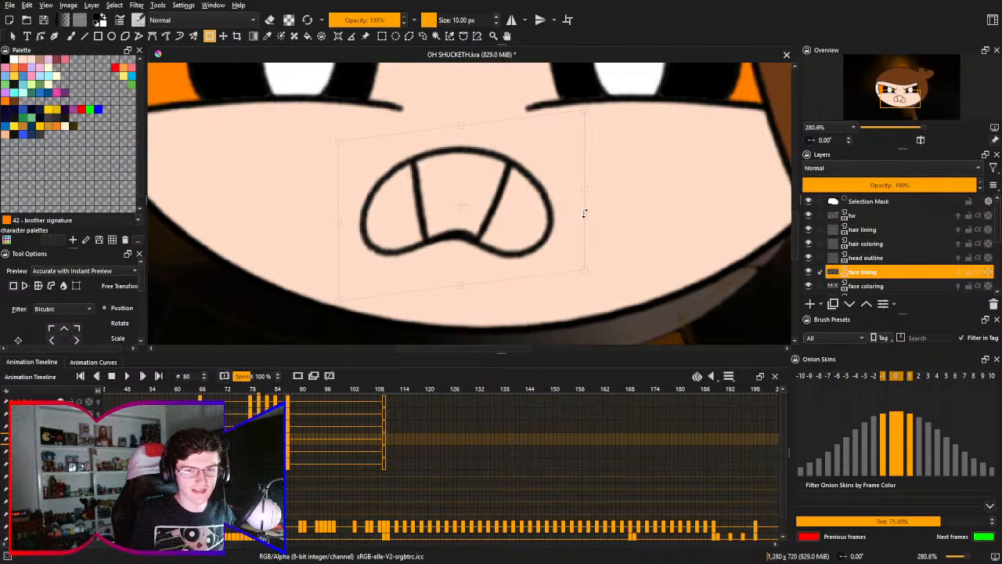
pyautogui.press('Escape')
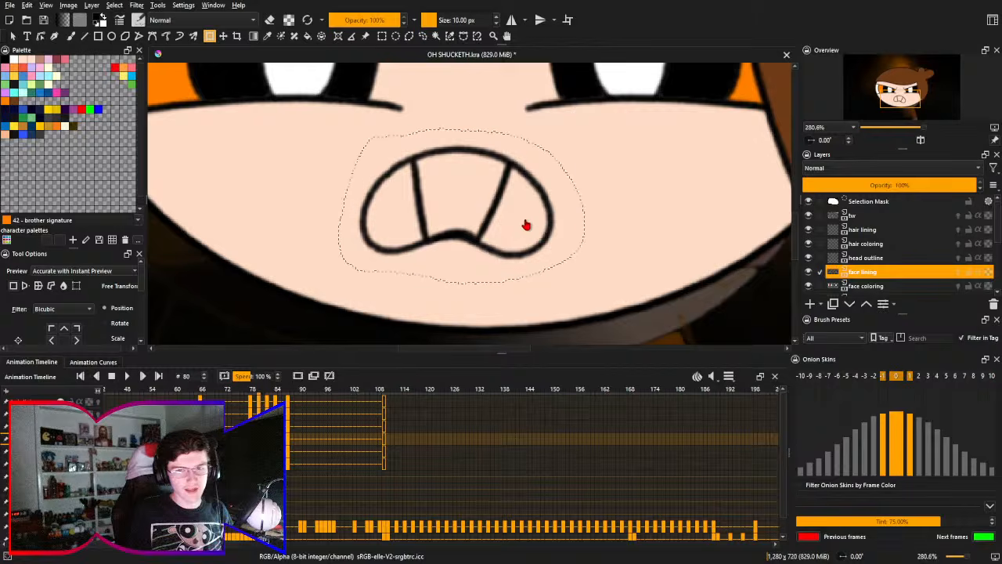
pyautogui.hotkey('ctrl', 'shift', 'a')
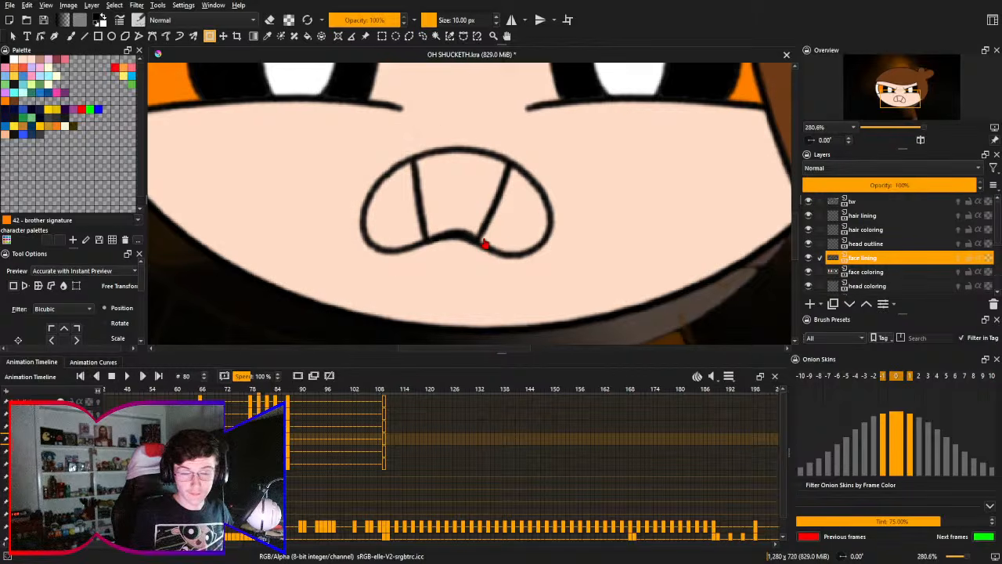
# - Smooth the lower edge beside the right tooth divider and thin the top of the central arch with the 10 px brush in erase mode
pyautogui.press('b')
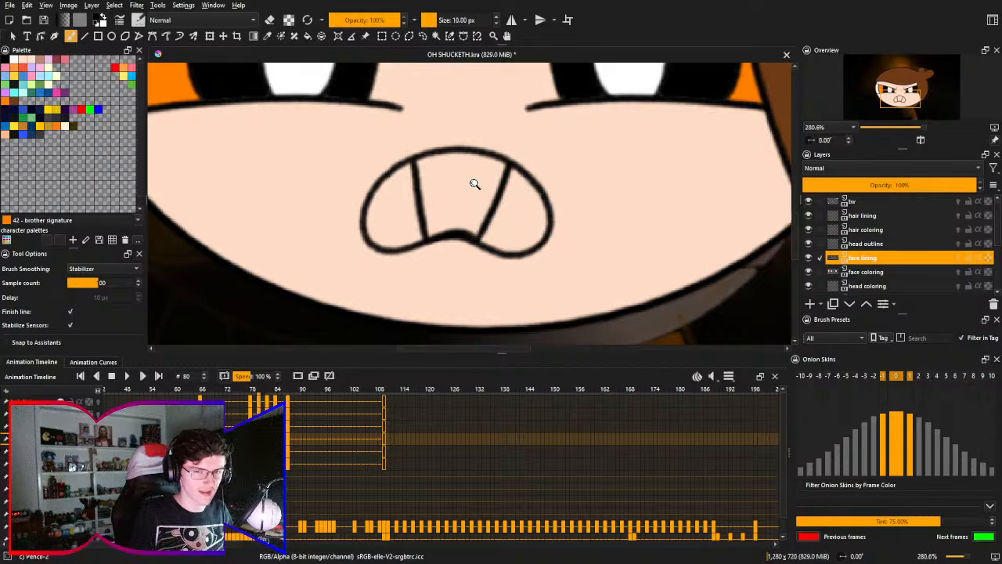
pyautogui.moveTo(477, 236); pyautogui.dragTo(476, 178)
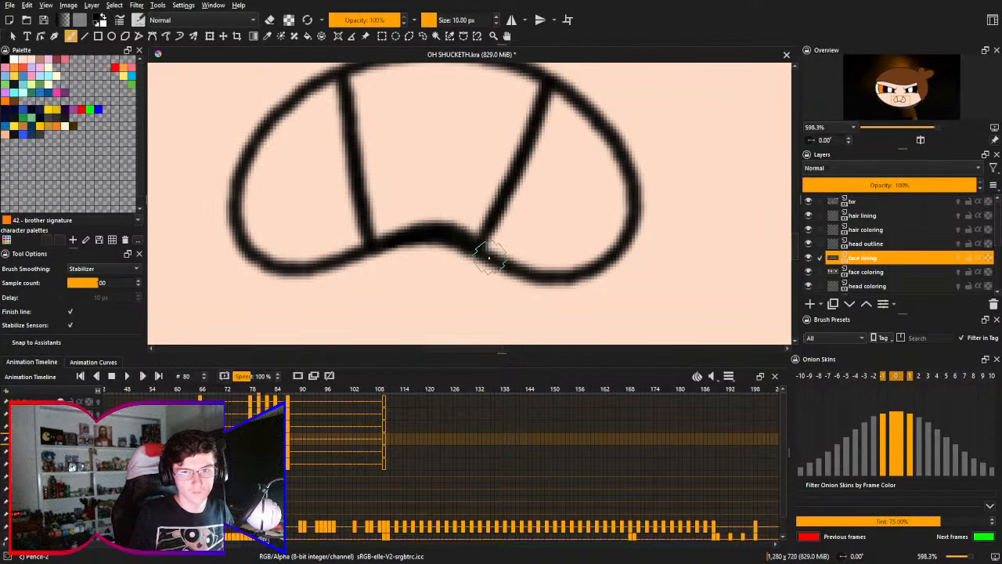
pyautogui.moveTo(495, 260)
pyautogui.mouseDown()
pyautogui.moveTo(460, 240)
pyautogui.moveTo(470, 253)
pyautogui.moveTo(467, 240)
pyautogui.mouseUp()
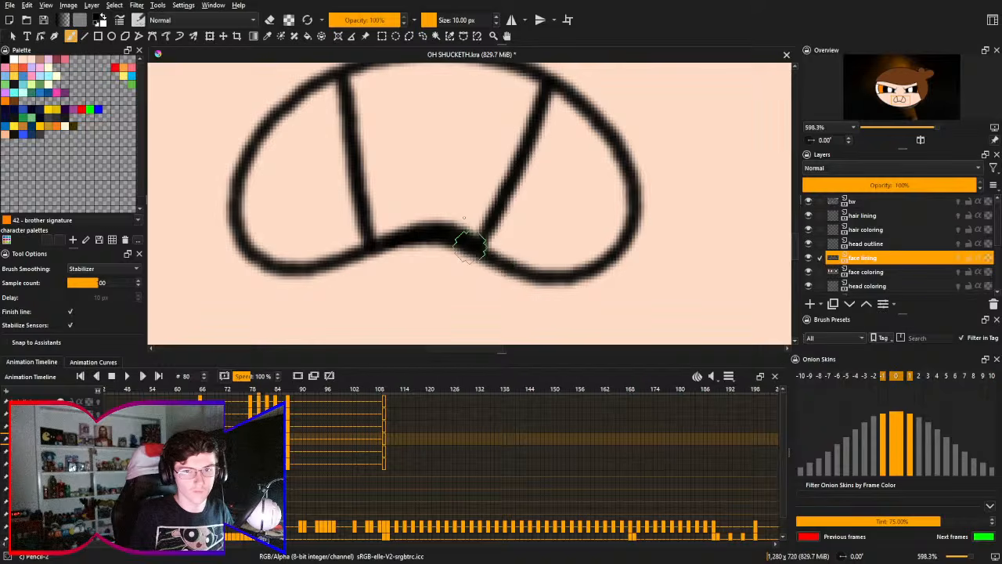
pyautogui.rightClick(427, 203)
pyautogui.click(460, 104)
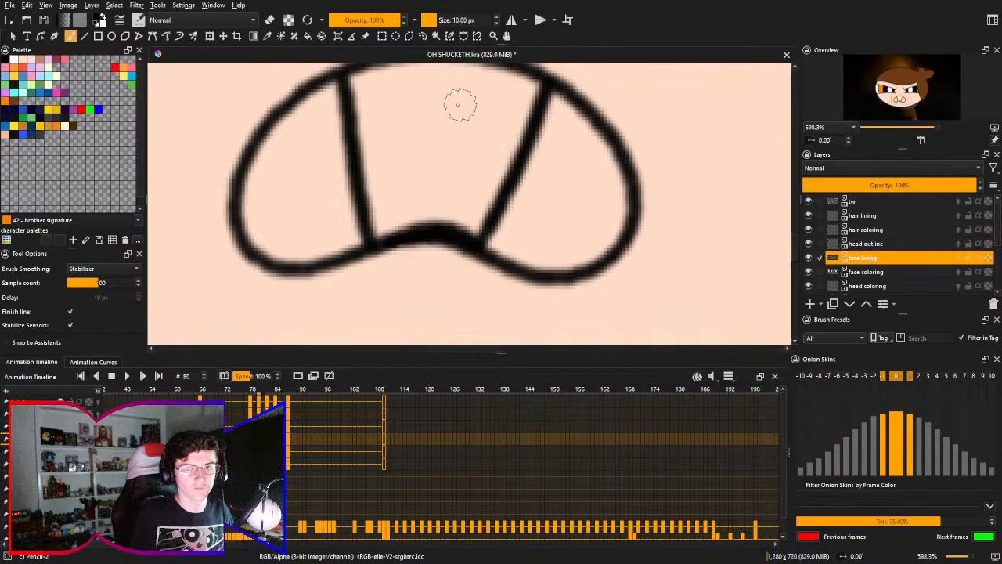
pyautogui.press('e')
pyautogui.moveTo(382, 233)
pyautogui.mouseDown()
pyautogui.moveTo(475, 230)
pyautogui.moveTo(448, 221)
pyautogui.moveTo(475, 233)
pyautogui.moveTo(398, 238)
pyautogui.moveTo(472, 227)
pyautogui.moveTo(443, 220)
pyautogui.moveTo(473, 232)
pyautogui.moveTo(407, 241)
pyautogui.mouseUp()
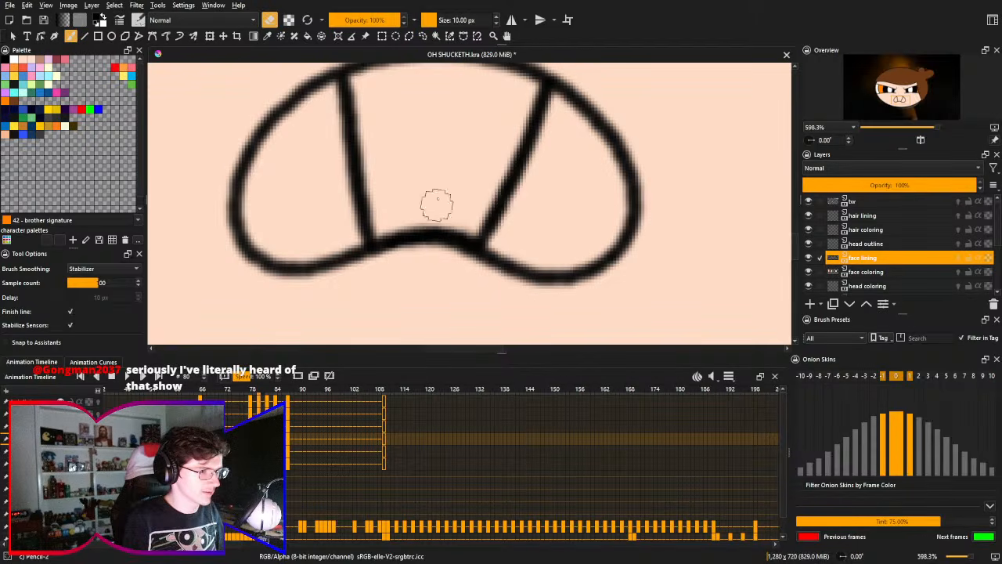
# - Fill the three tooth areas of the new mouth with white on the face coloring layer
pyautogui.press('Right')
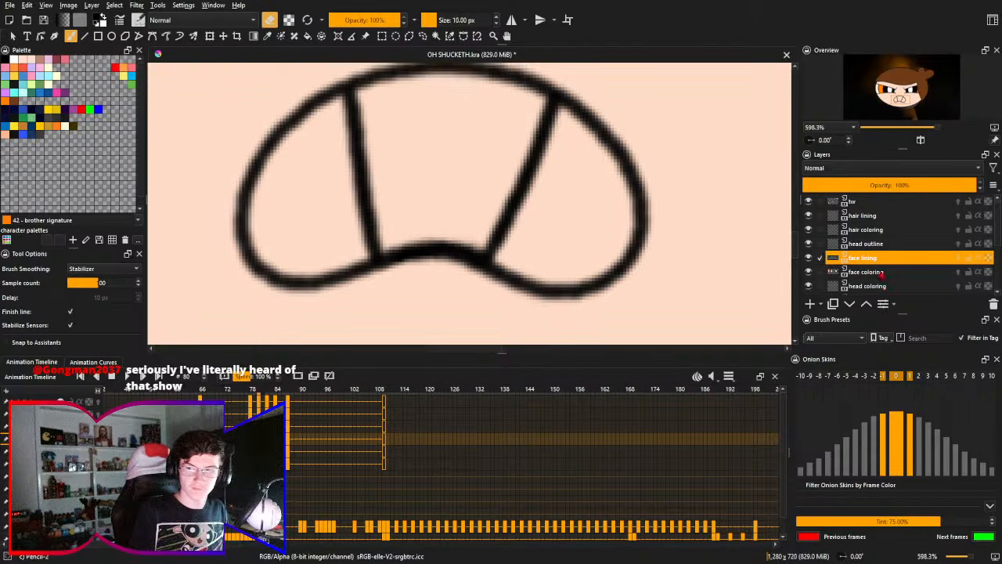
pyautogui.click(884, 274)
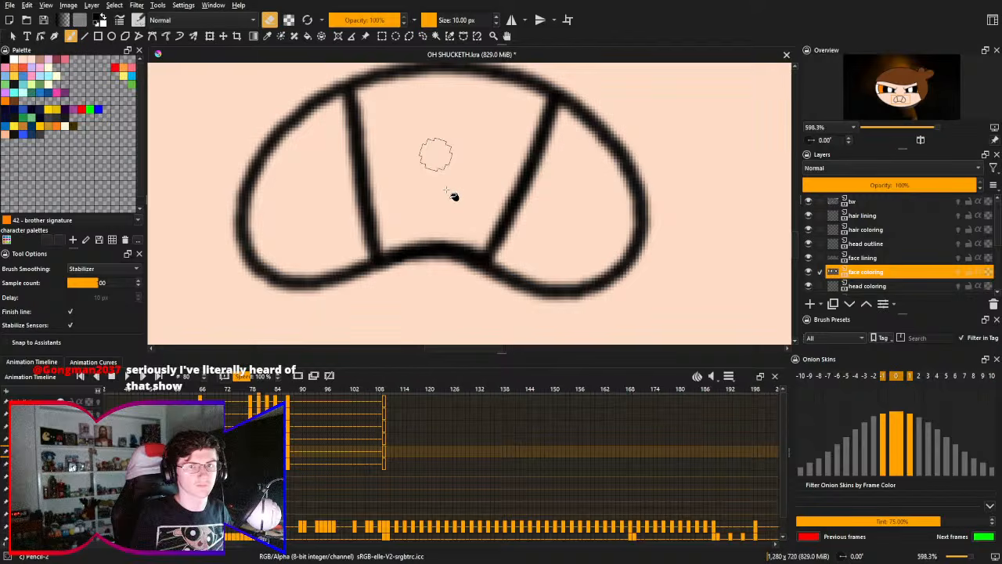
pyautogui.press('f')
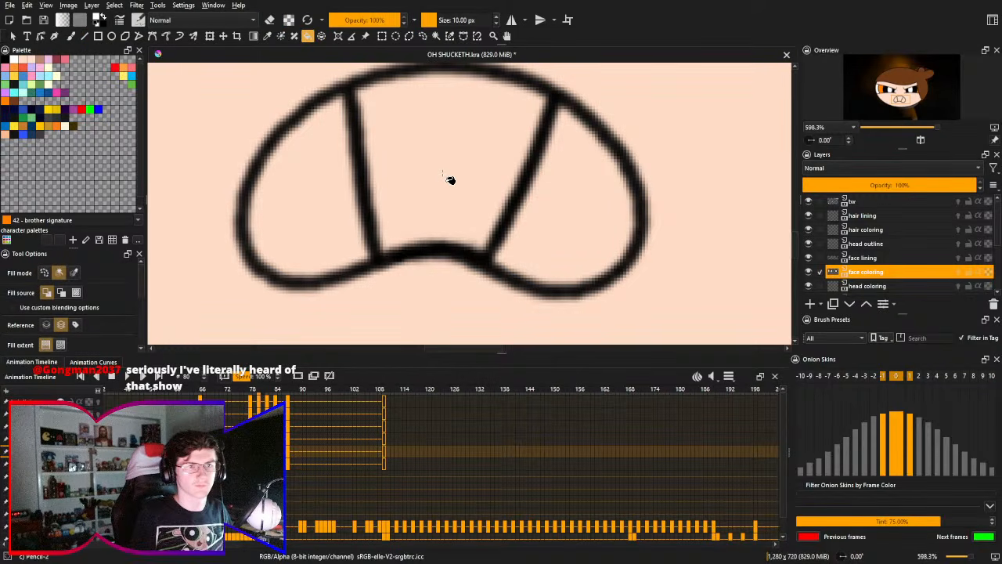
pyautogui.click(452, 163)
pyautogui.click(345, 203)
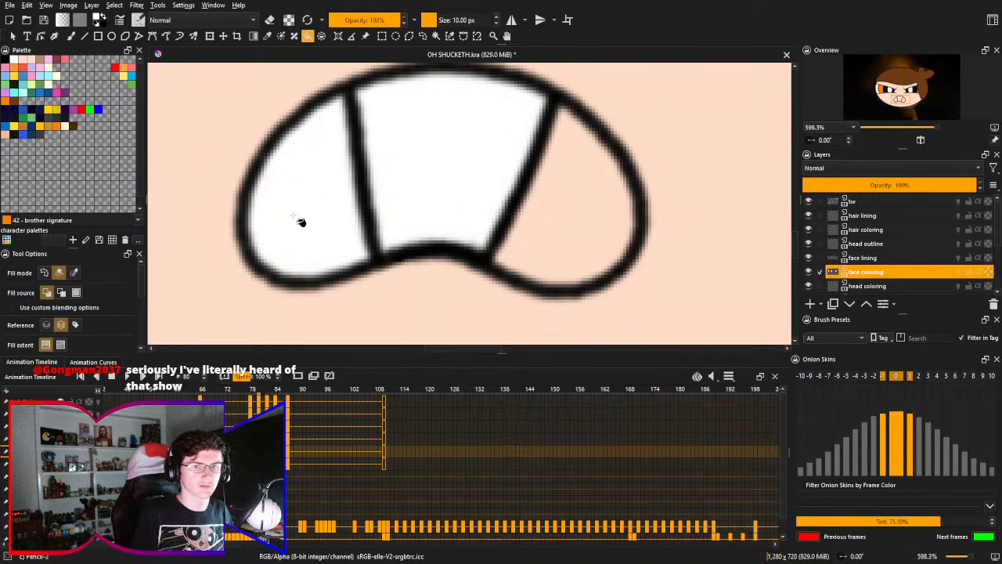
pyautogui.click(554, 212)
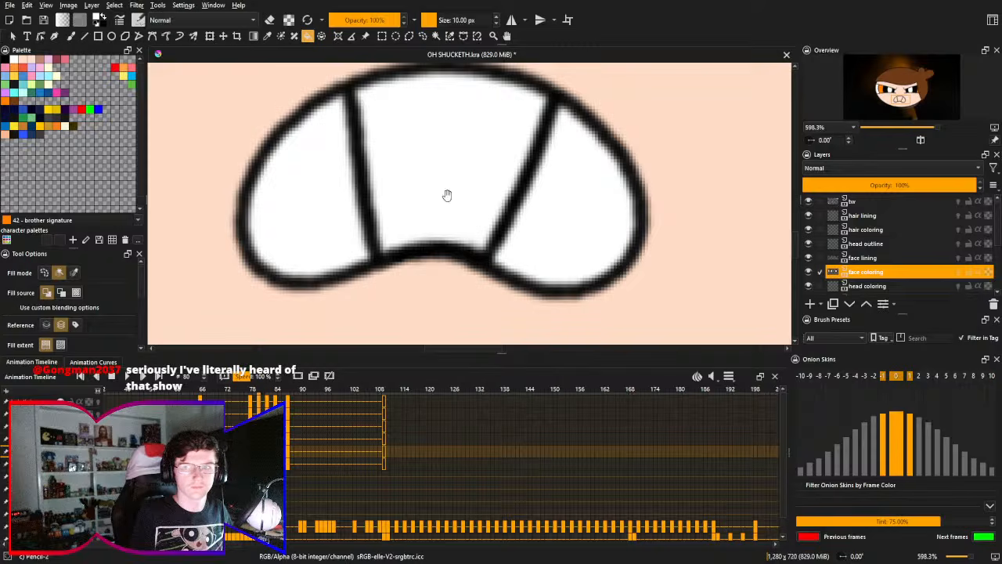
pyautogui.scroll(-5, 449, 168)
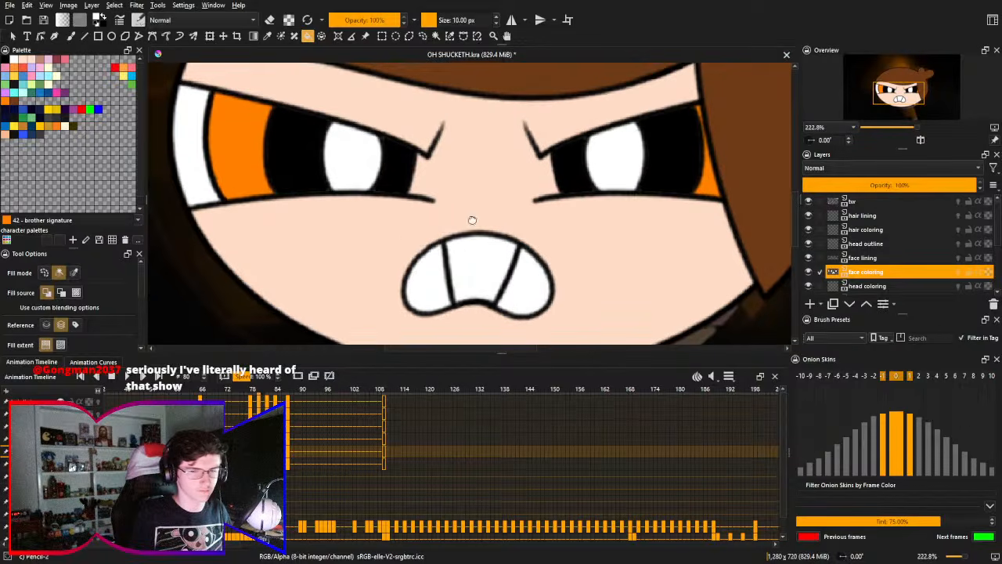
pyautogui.moveTo(472, 220); pyautogui.dragTo(473, 182)
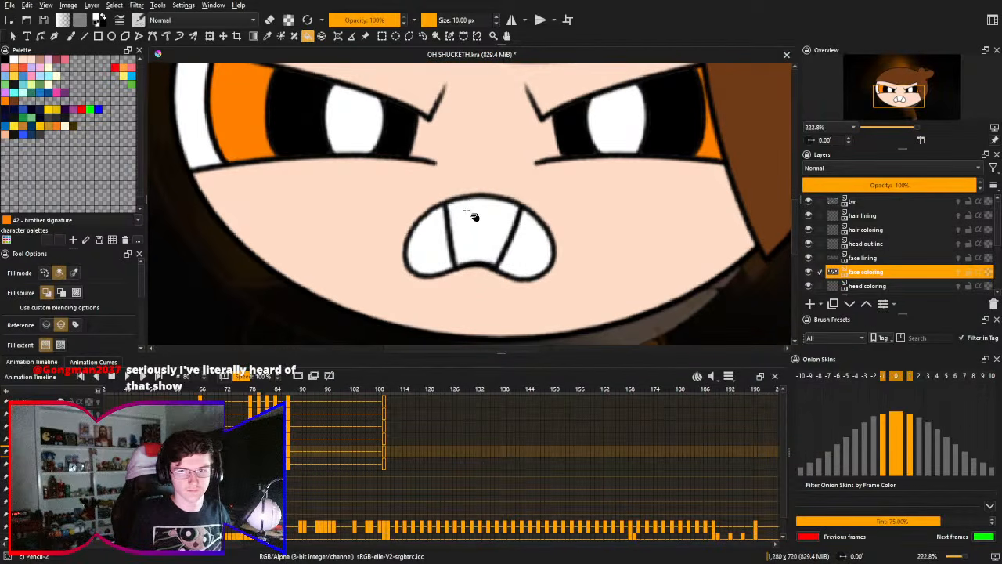
pyautogui.scroll(-4, 494, 207)
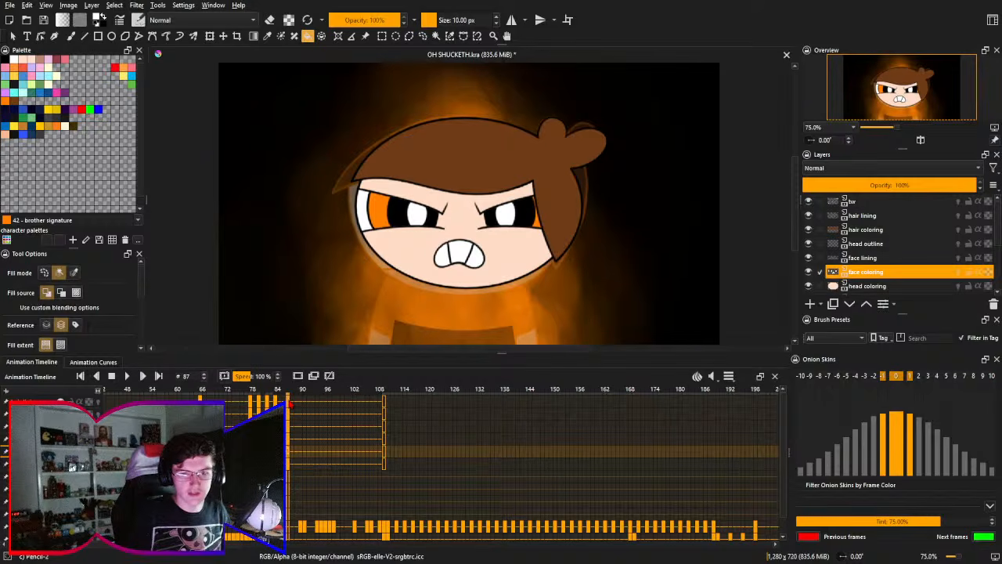
# - Select the layers from head coloring to hair lining and move the whole head slightly down at frame 87, comparing it with frame 84
pyautogui.click(884, 286)
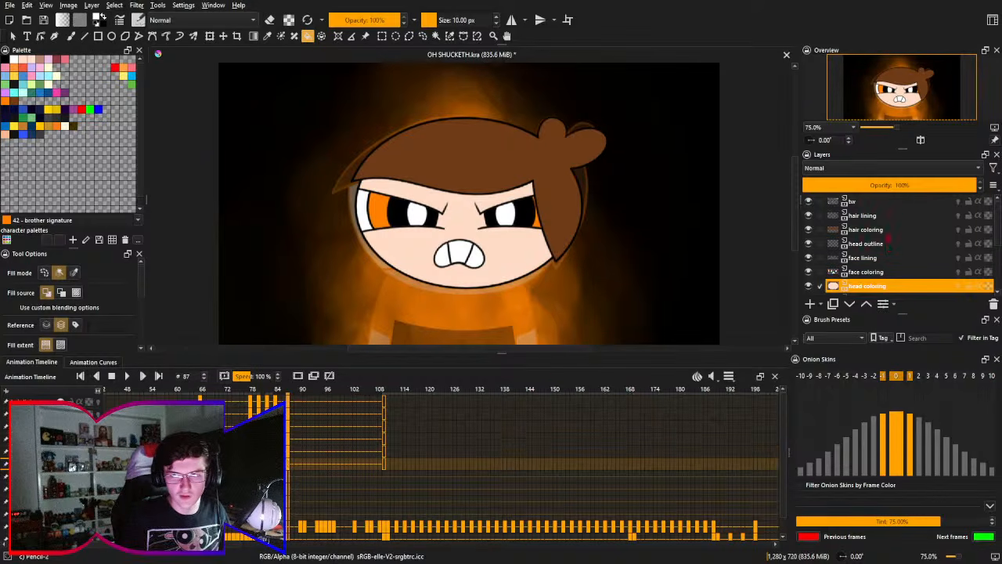
pyautogui.keyDown('shift'); pyautogui.click(891, 222); pyautogui.keyUp('shift')
pyautogui.hotkey('ctrl', 't')
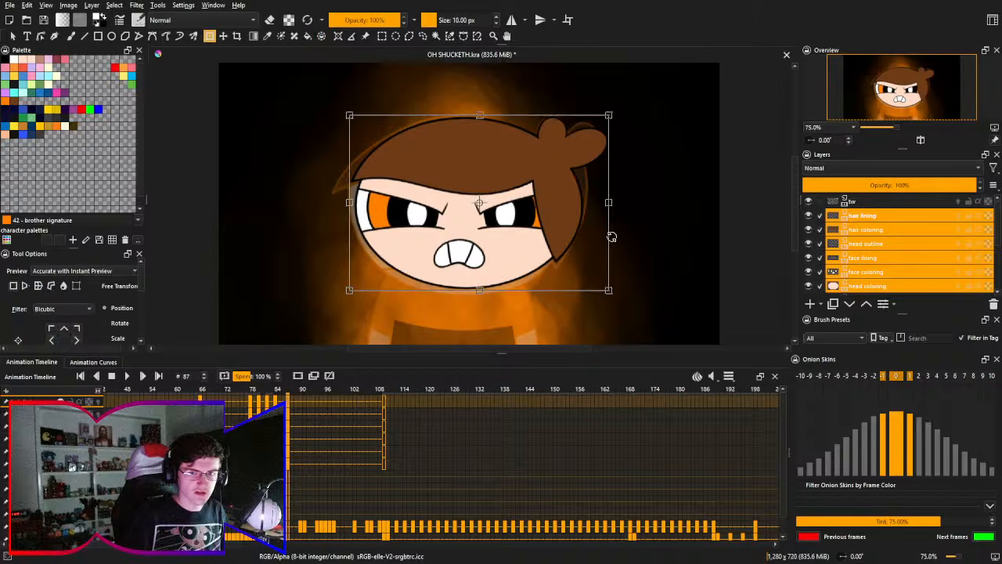
pyautogui.press('Down')
pyautogui.press('Down')
pyautogui.press('Down')
pyautogui.press('Down')
pyautogui.press('Down')
pyautogui.press('Down')
pyautogui.press('Down')
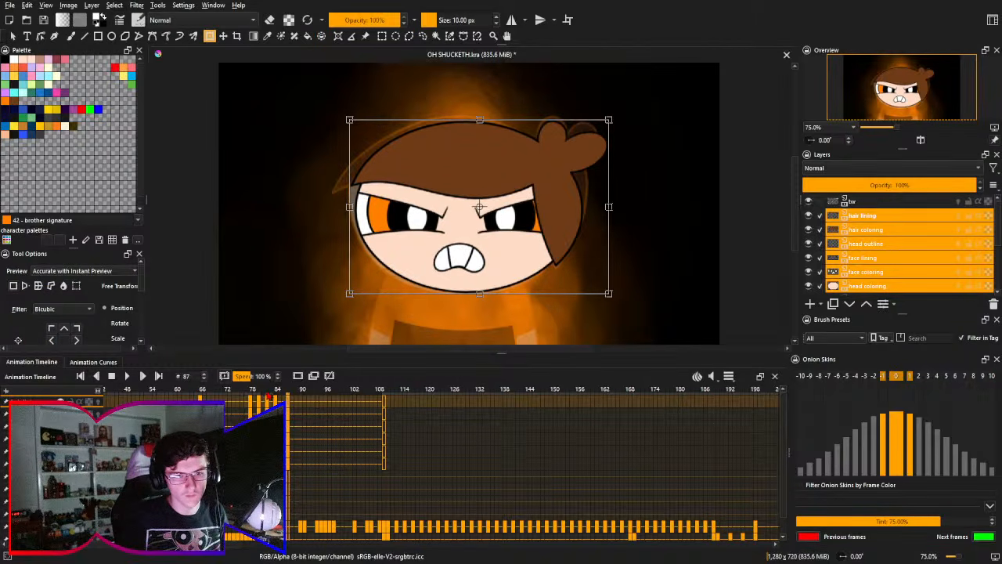
pyautogui.click(267, 393)
pyautogui.click(277, 396)
pyautogui.click(288, 395)
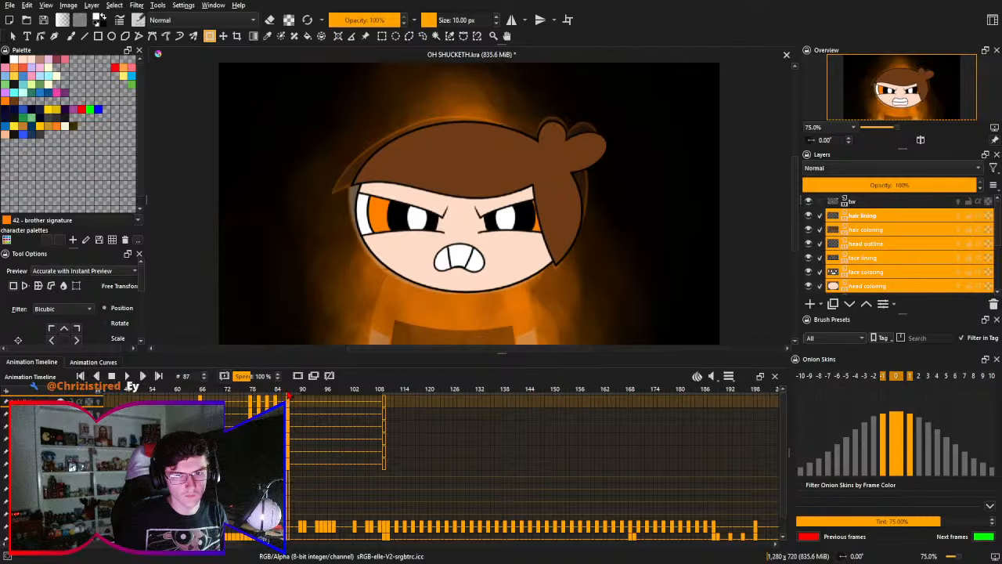
# - Nudge the head at frame 87 slightly back up, checking its height against frame 84
pyautogui.click(436, 278)
pyautogui.press('Up')
pyautogui.press('Up')
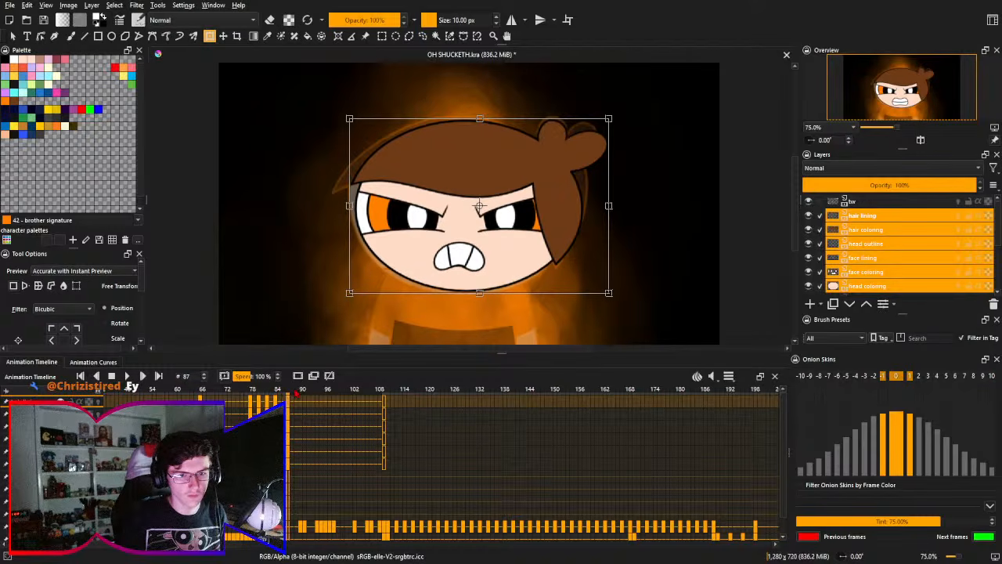
pyautogui.click(277, 396)
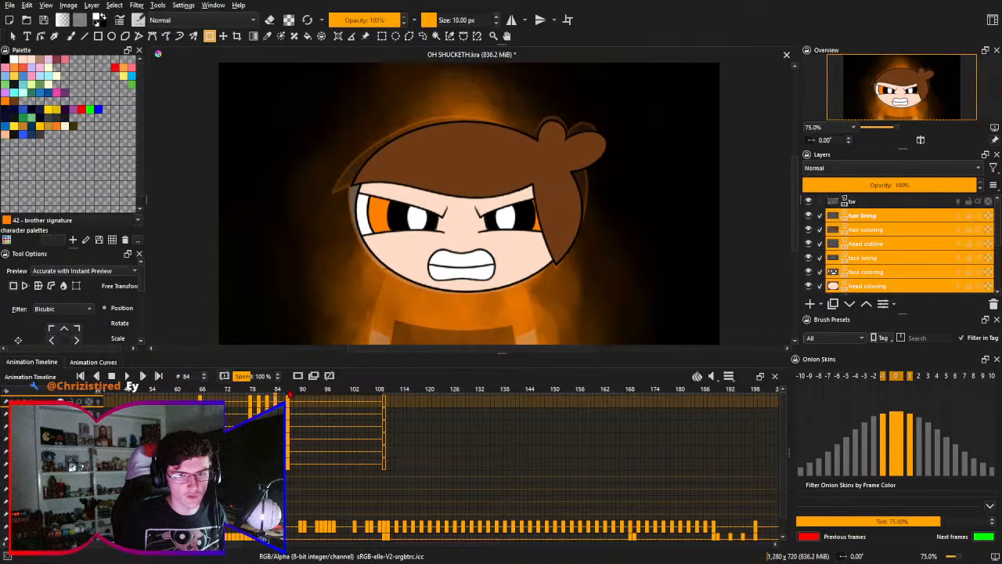
pyautogui.click(288, 396)
pyautogui.click(479, 205)
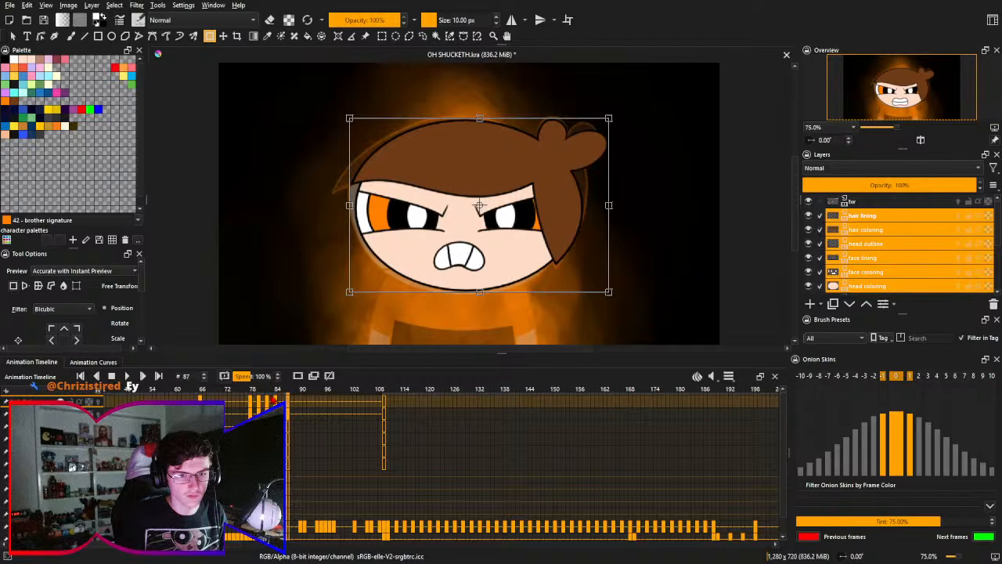
pyautogui.click(278, 396)
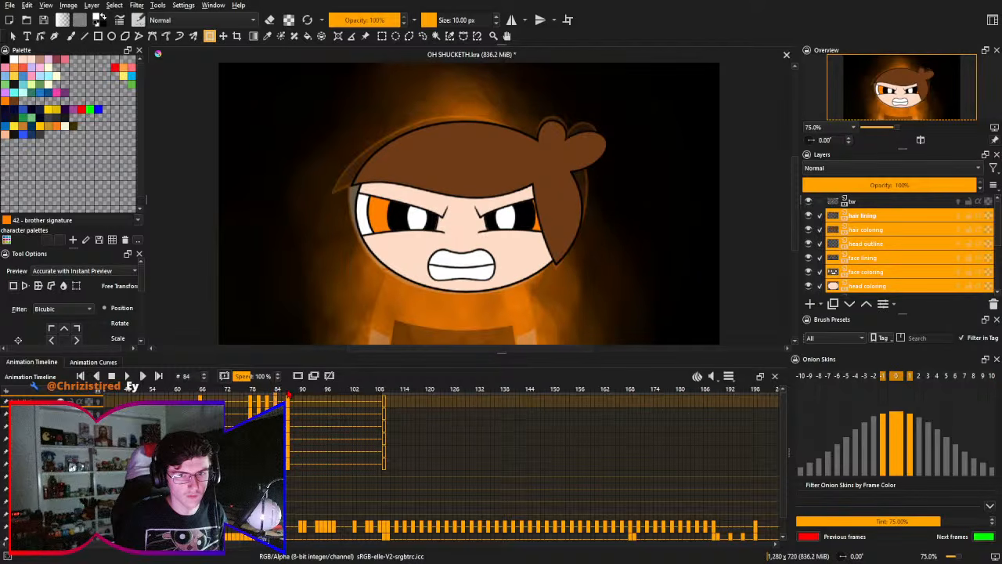
pyautogui.click(288, 395)
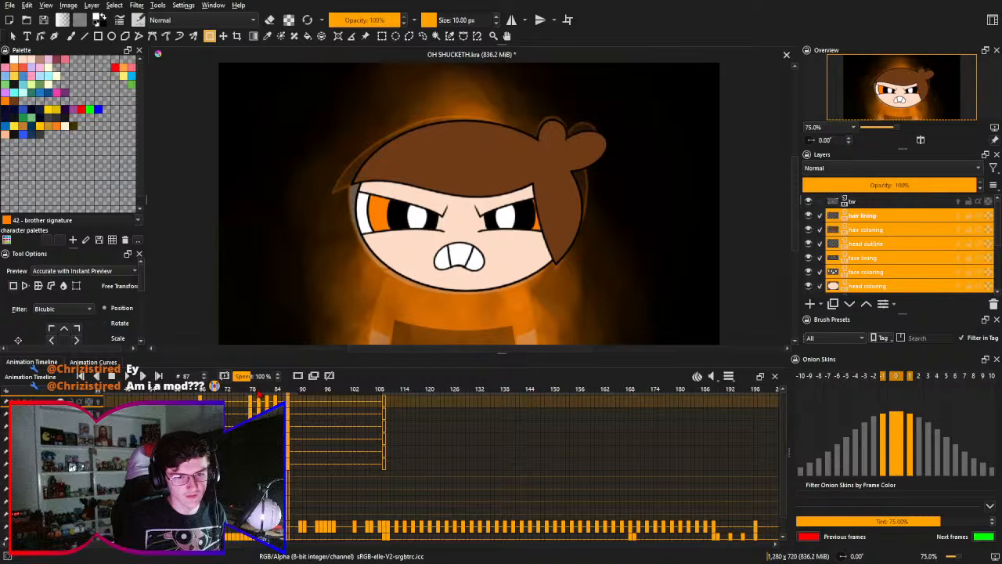
# - Try scaling the whole head down proportionally at frame 78, keeping its upper edge in place
pyautogui.moveTo(258, 393)
pyautogui.mouseDown()
pyautogui.moveTo(270, 404)
pyautogui.moveTo(261, 403)
pyautogui.mouseUp()
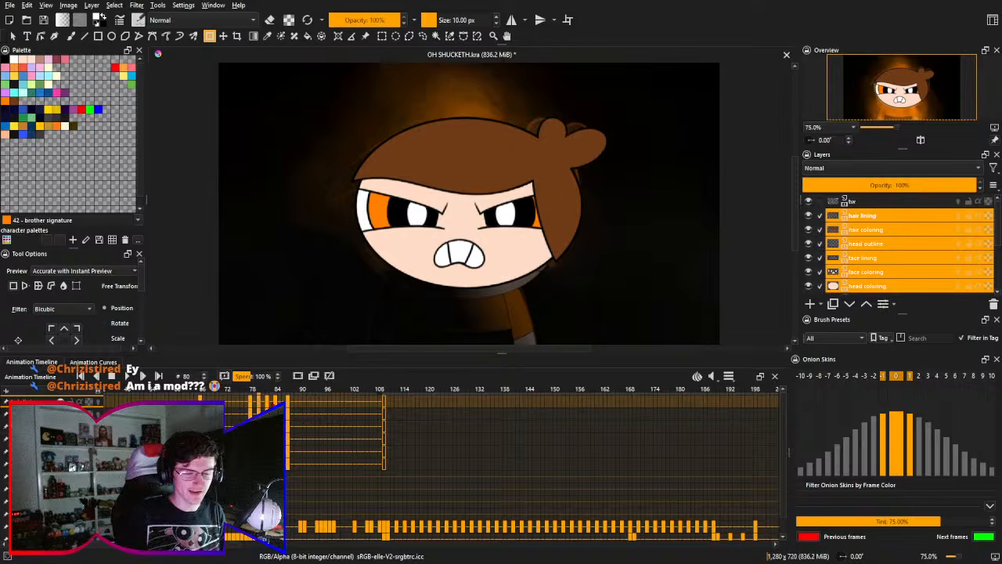
pyautogui.press('Left')
pyautogui.press('Left')
pyautogui.press('Right')
pyautogui.press('Left')
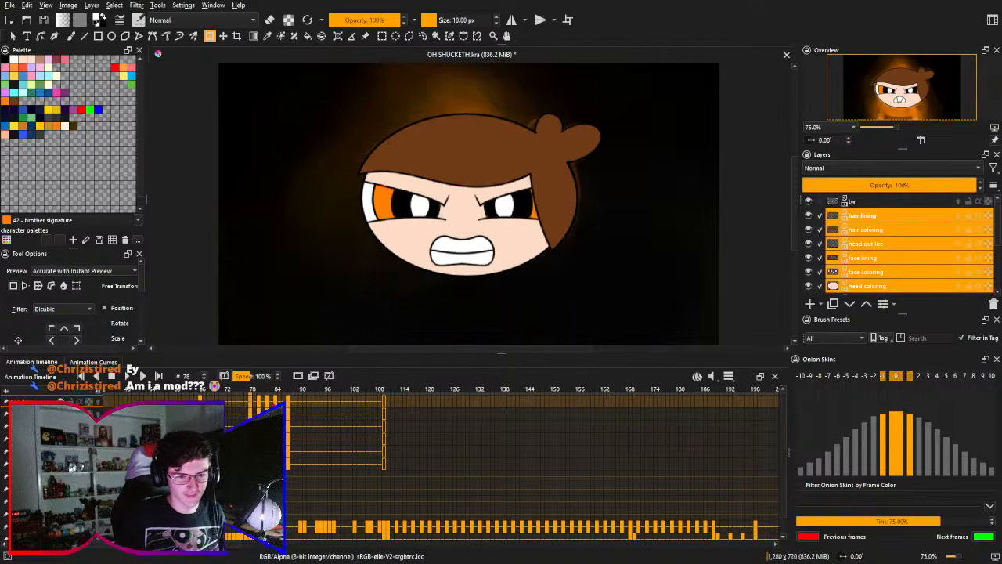
pyautogui.click(494, 281)
pyautogui.moveTo(479, 291); pyautogui.dragTo(480, 278)
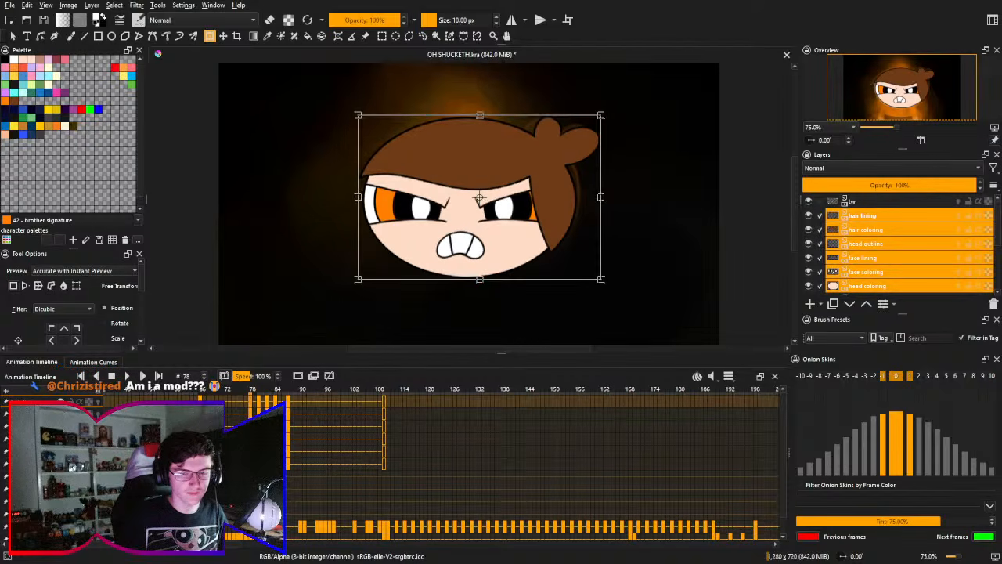
pyautogui.press('Return')
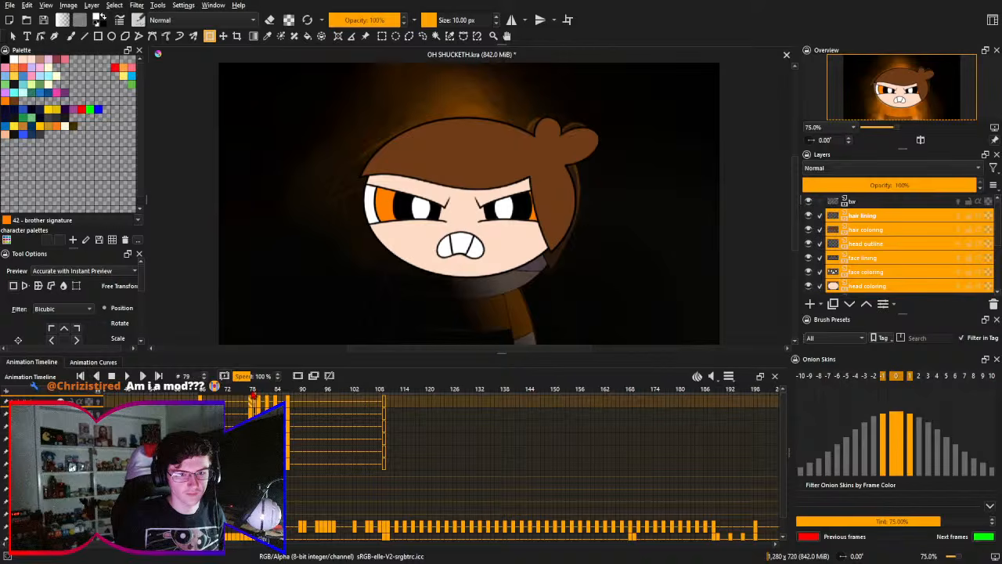
pyautogui.hotkey('ctrl', 'z')
pyautogui.hotkey('ctrl', 'shift', 'z')
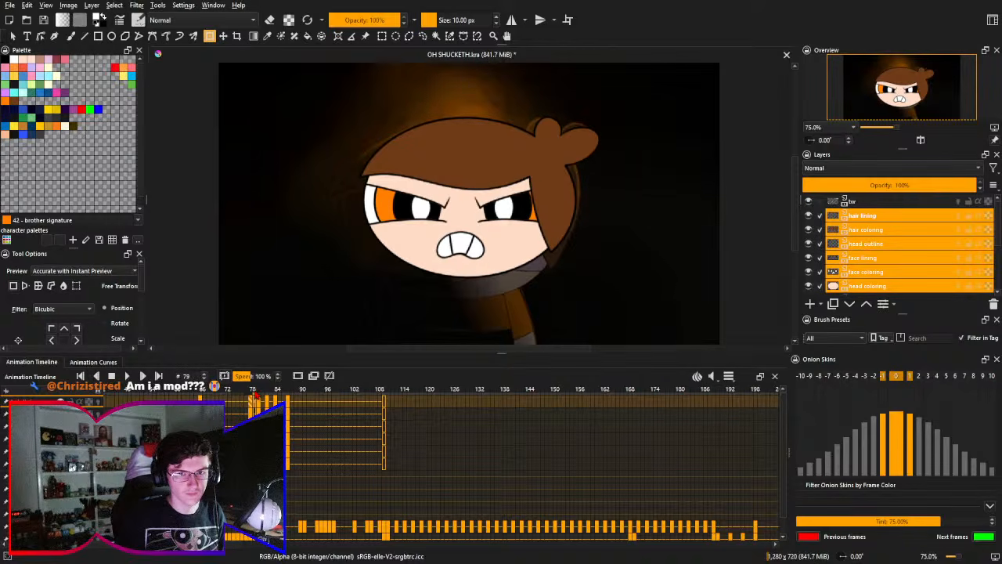
# - Compare frame 78 with frames 66 and 80, and redo its head scaling as a much slighter reduction anchored at the upper edge
pyautogui.moveTo(254, 396); pyautogui.dragTo(201, 394)
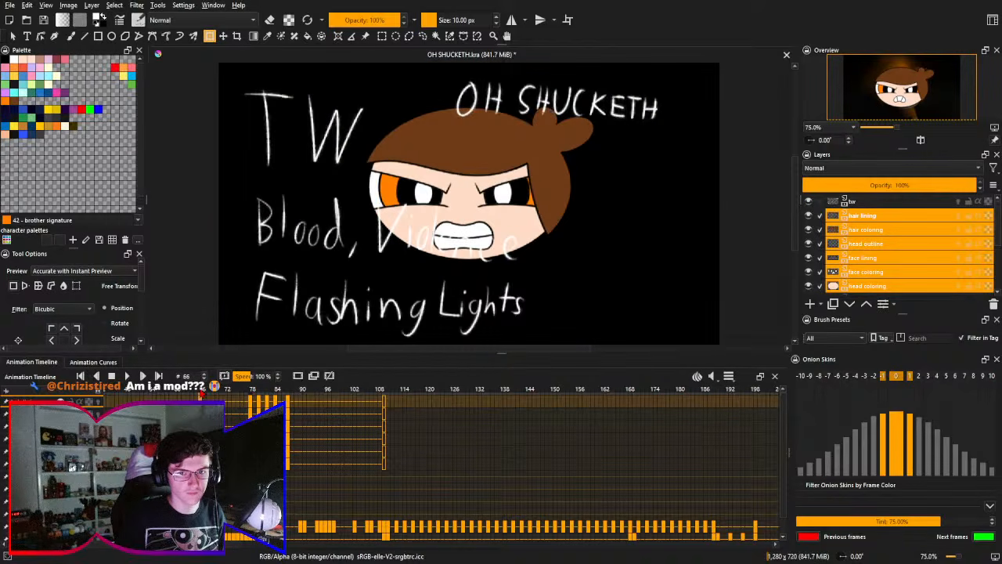
pyautogui.click(253, 394)
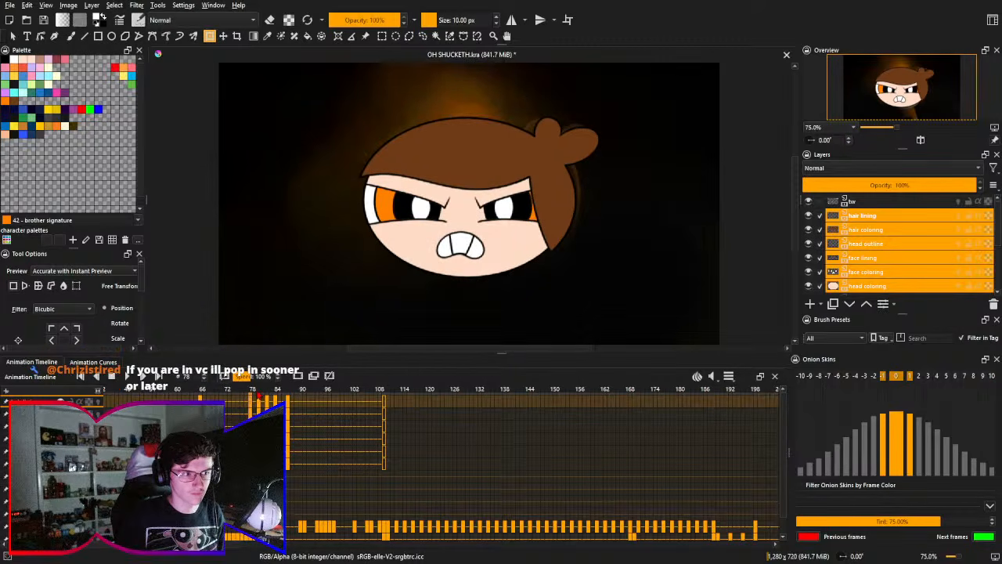
pyautogui.click(263, 396)
pyautogui.click(252, 395)
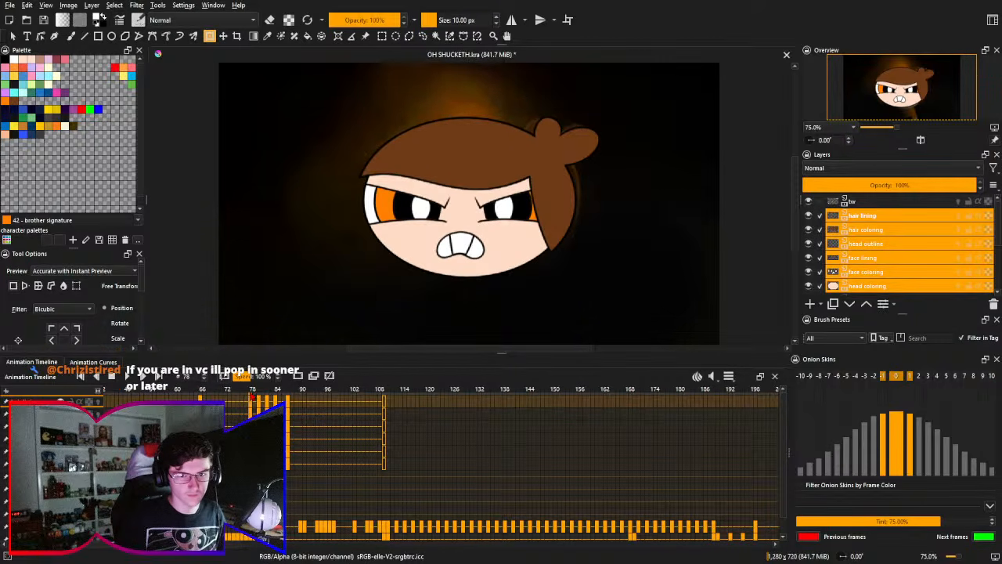
pyautogui.click(472, 298)
pyautogui.press('Return')
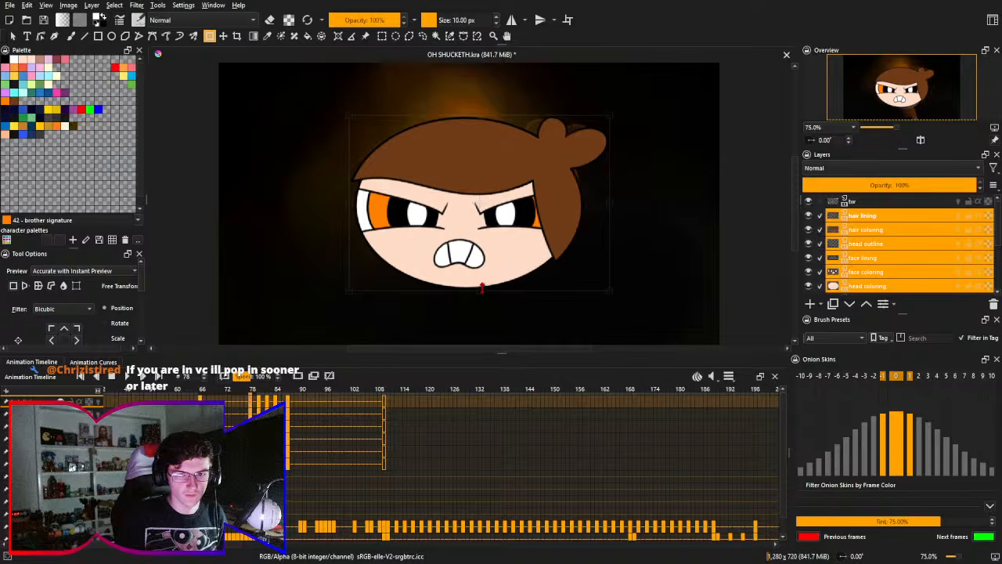
pyautogui.moveTo(483, 292); pyautogui.dragTo(483, 287)
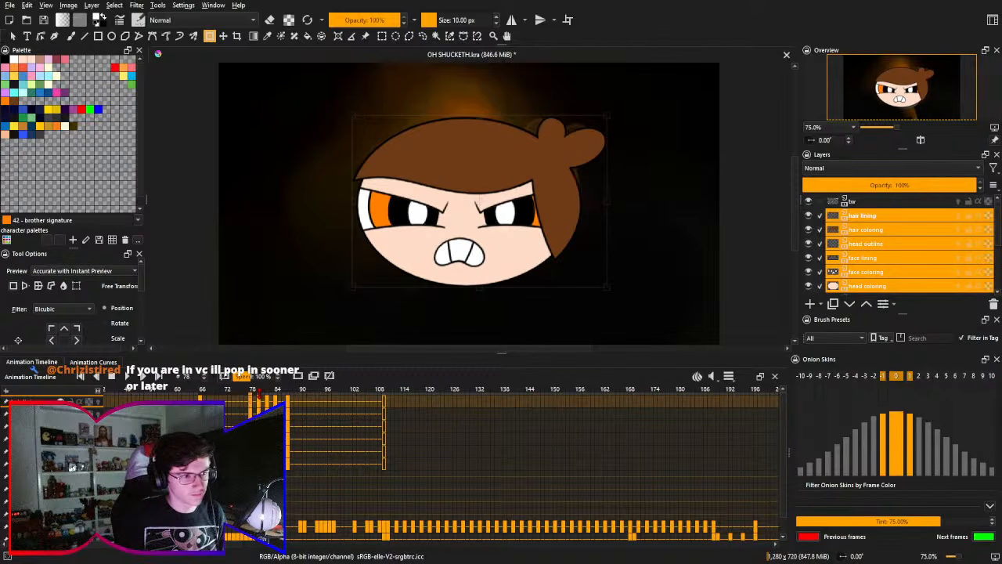
pyautogui.hotkey('ctrl', 'shift', 'z')
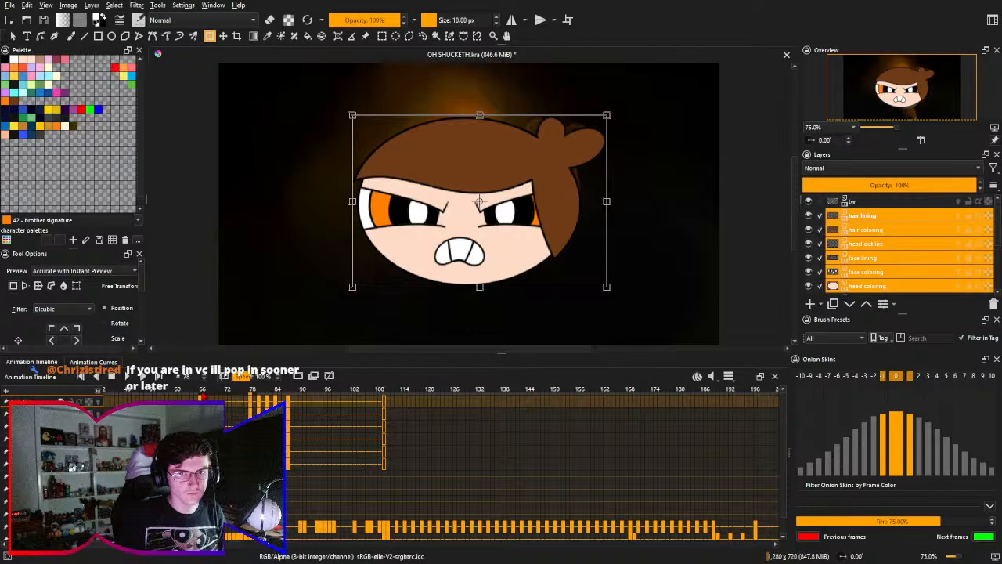
# - Replace the old head at frame 66 with the new frowning one, scaled down to about the old head's size
pyautogui.click(245, 389)
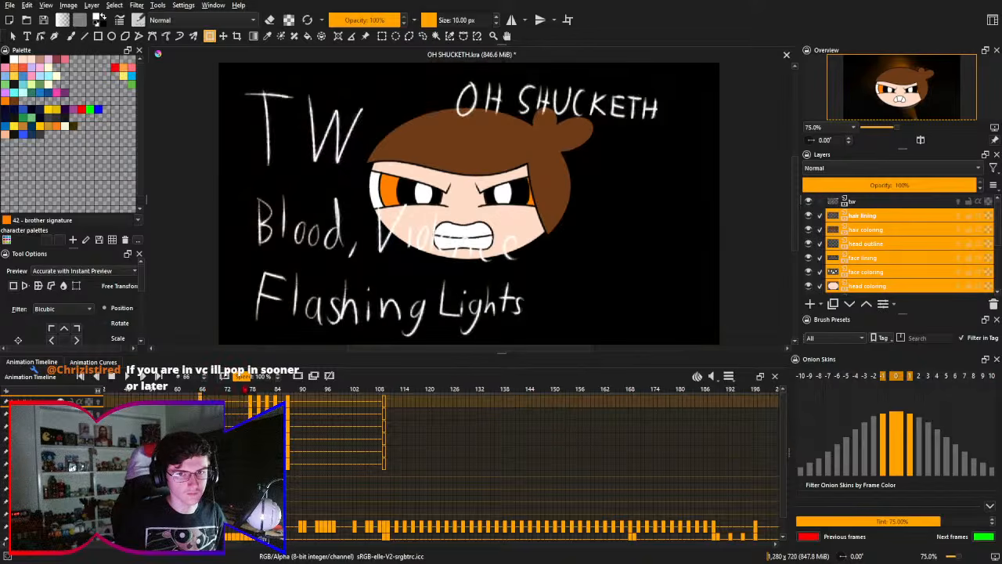
pyautogui.click(486, 287)
pyautogui.press('Return')
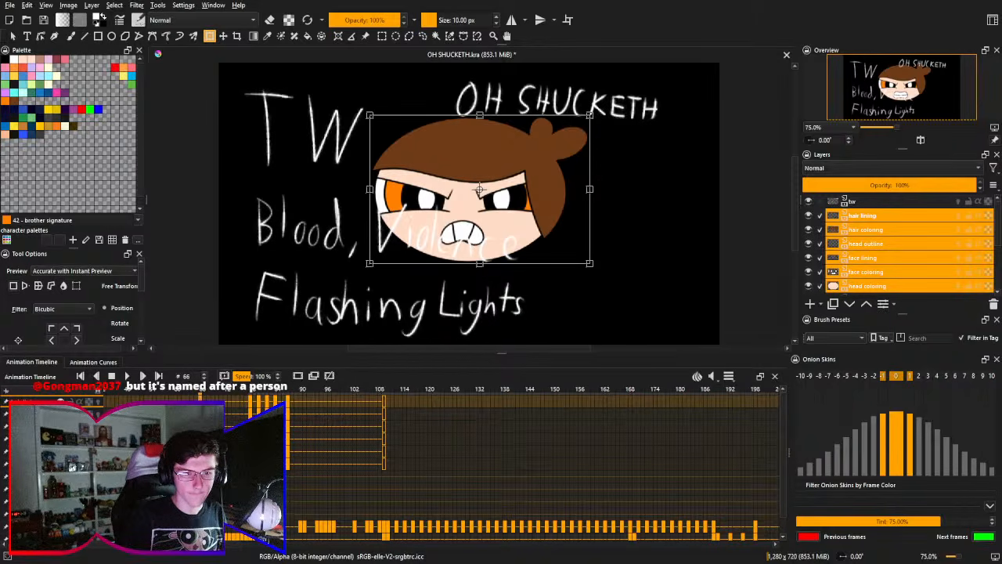
# - Replace the head at frame 82 with the new frowning one, move it slightly down and rotate it a few degrees counterclockwise
pyautogui.click(252, 397)
pyautogui.click(264, 399)
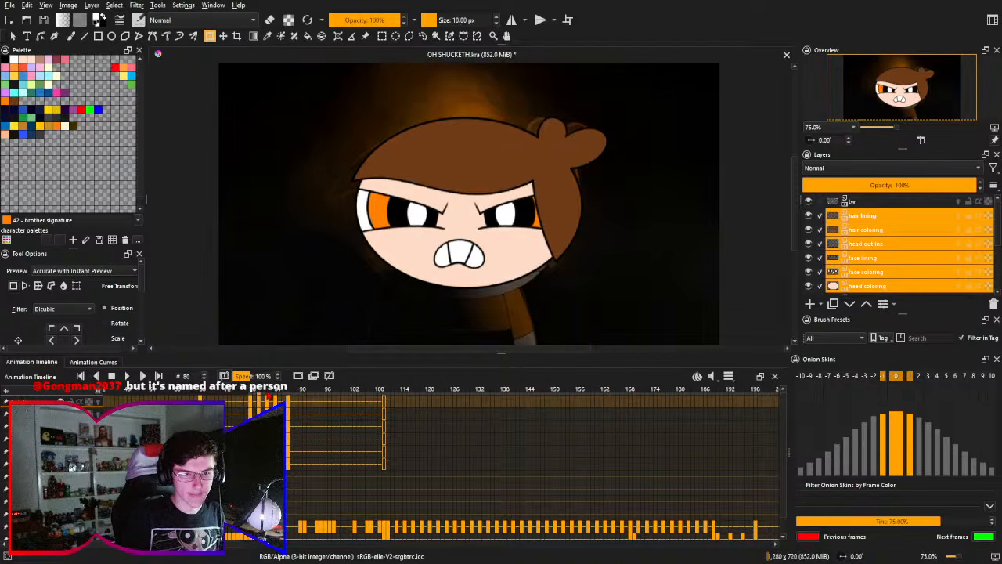
pyautogui.click(269, 397)
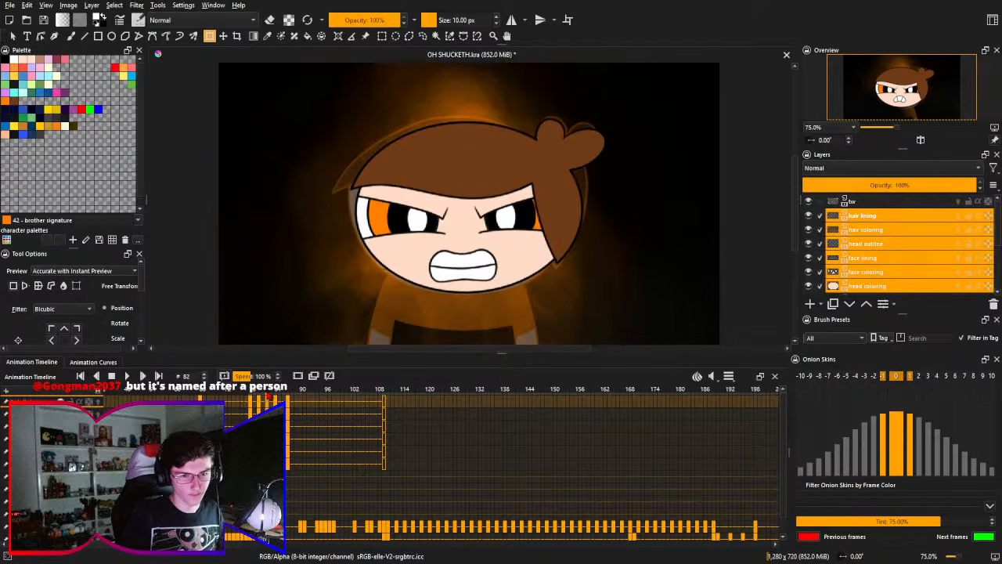
pyautogui.click(492, 286)
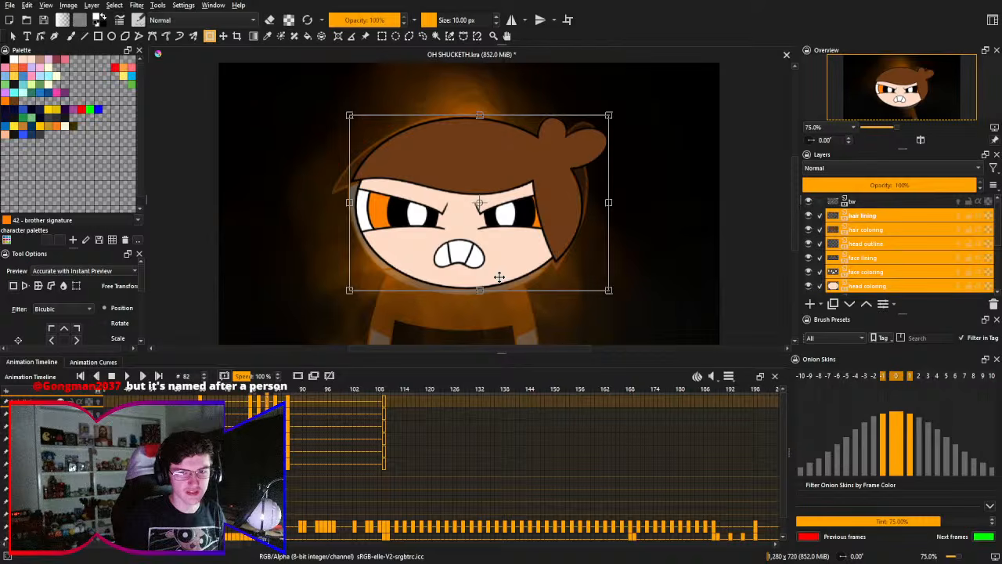
pyautogui.hotkey('shift', 'Down')
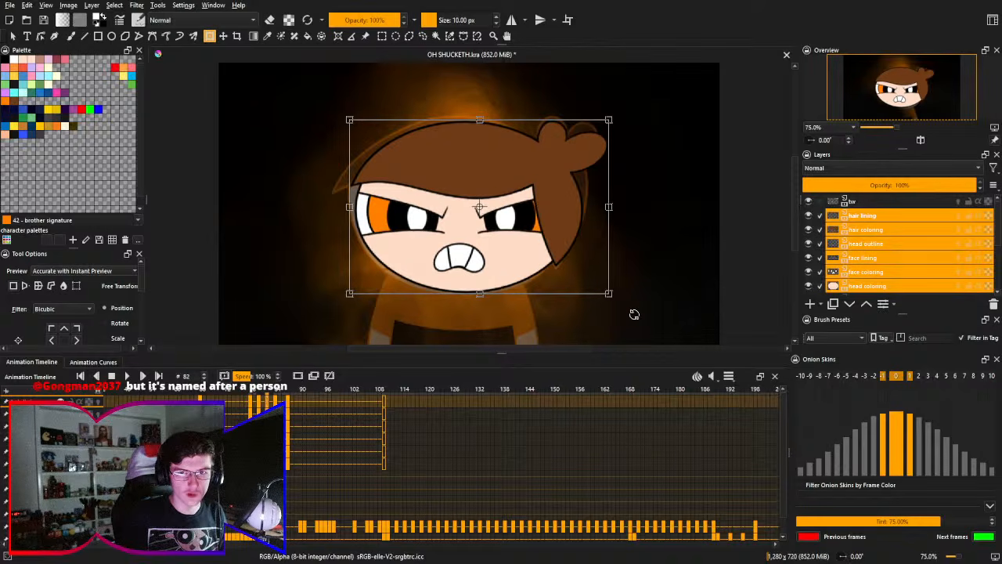
pyautogui.press('Return')
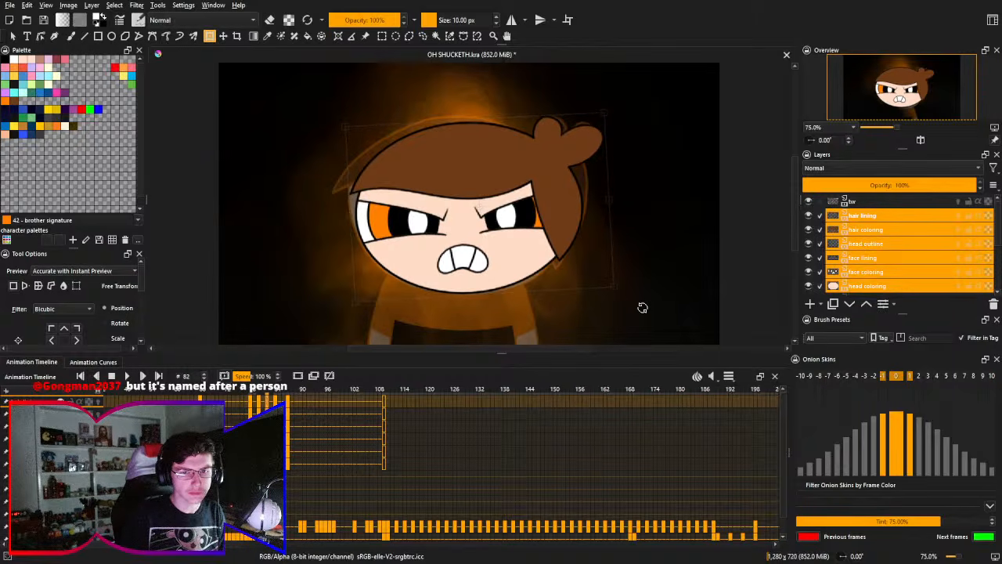
# - Ease the head's counterclockwise tilt slightly at frame 82, and rotate the head at frame 84 slightly clockwise
pyautogui.moveTo(642, 309); pyautogui.dragTo(628, 309)
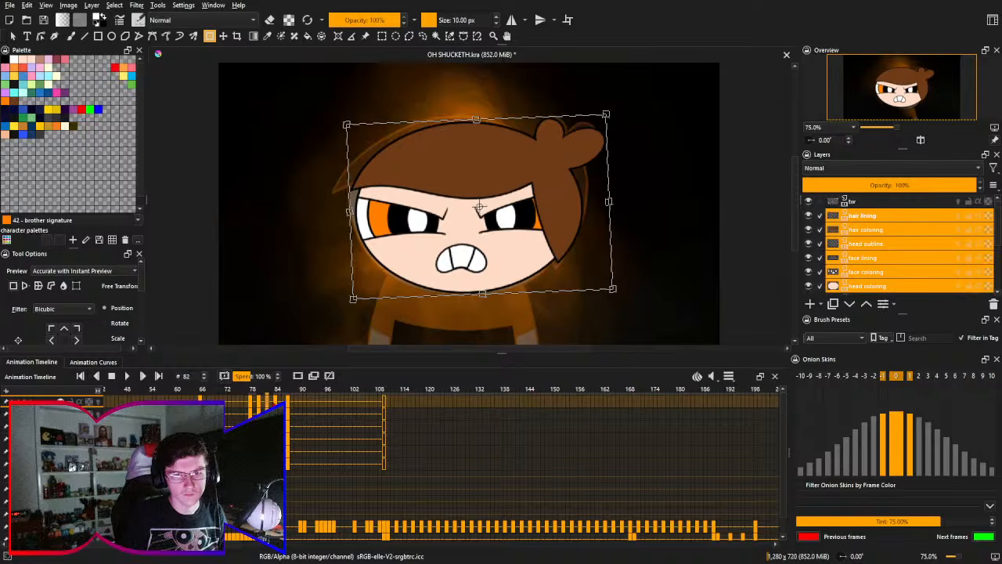
pyautogui.press('Return')
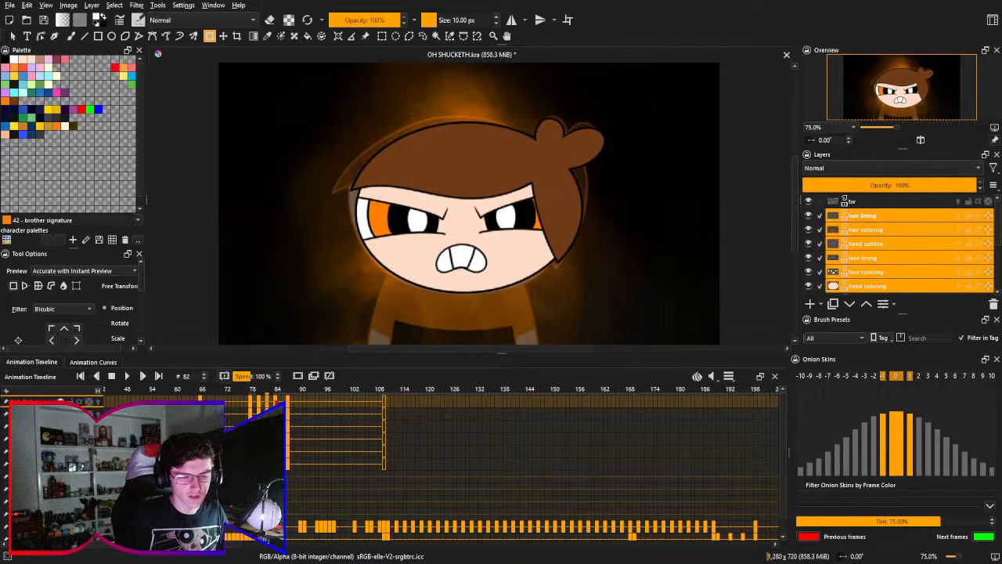
pyautogui.press('Right')
pyautogui.press('Right')
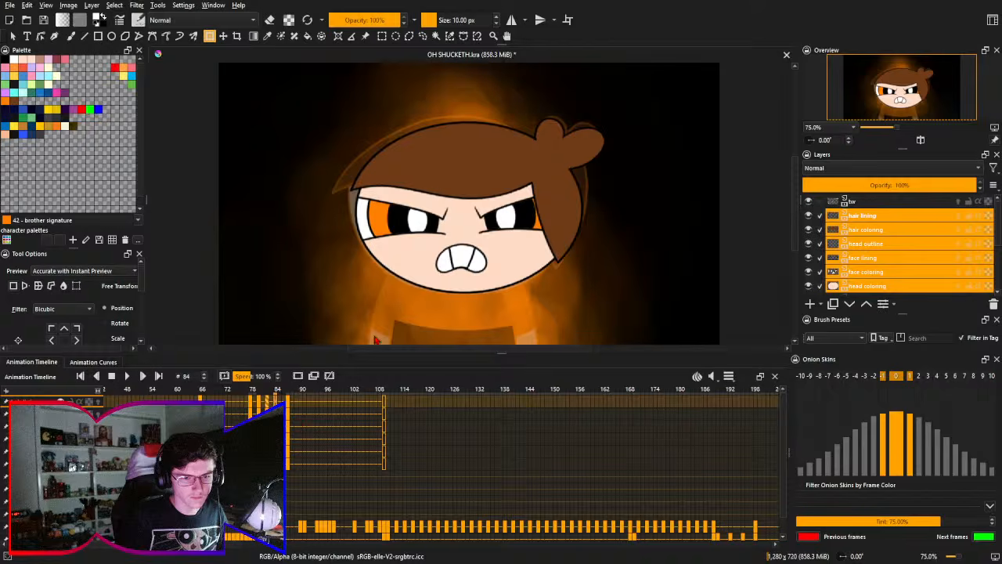
pyautogui.click(541, 267)
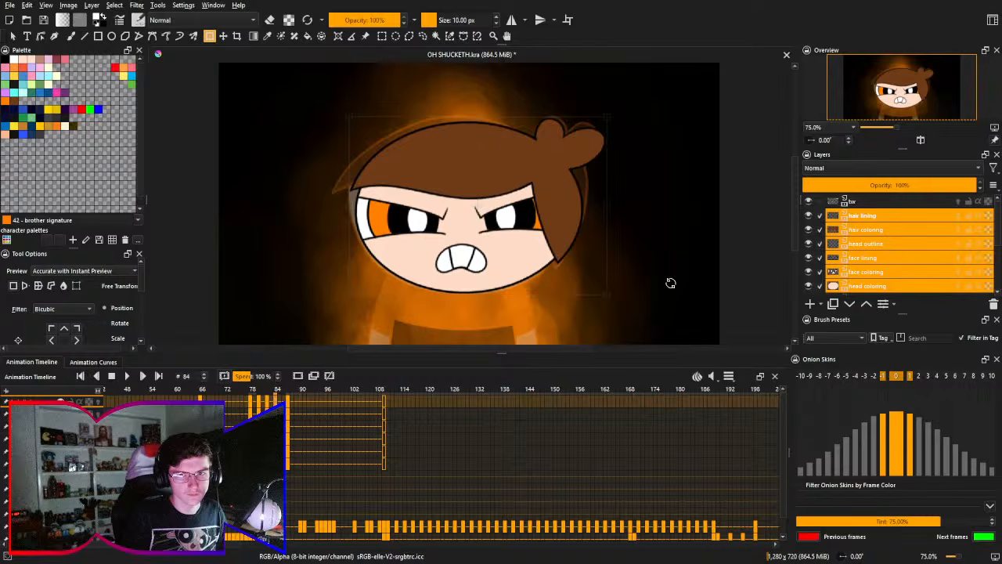
pyautogui.moveTo(671, 282); pyautogui.dragTo(655, 300)
pyautogui.press('Return')
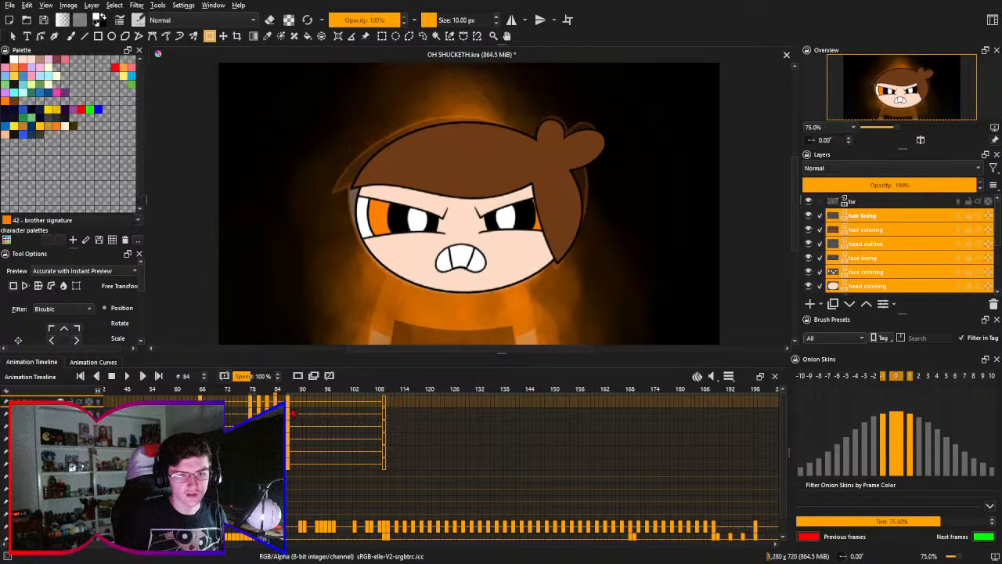
# - Compare frame 84 with frame 82 and apply a very slight clockwise rotation to the head at frame 84
pyautogui.press('Left')
pyautogui.press('Left')
pyautogui.press('Left')
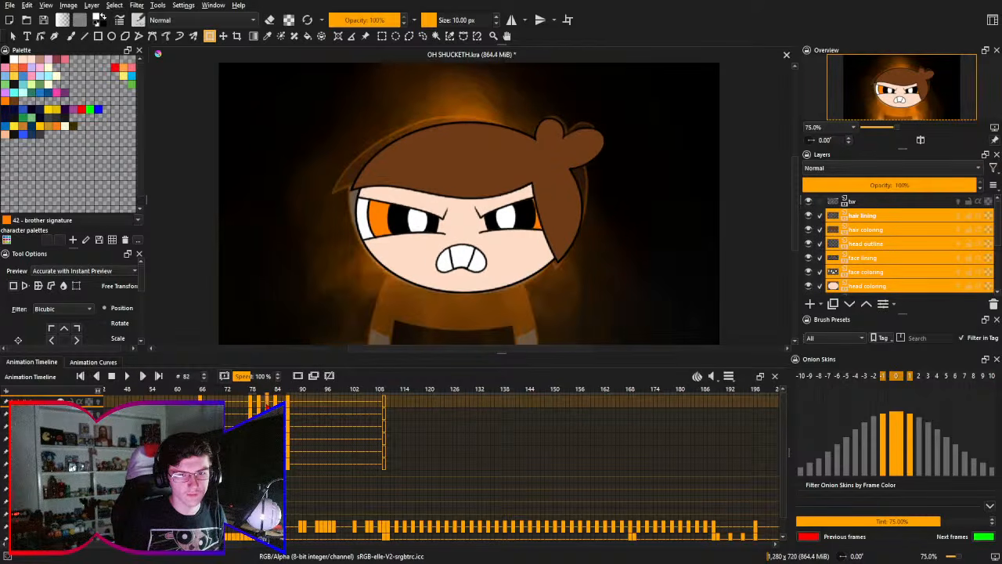
pyautogui.click(586, 285)
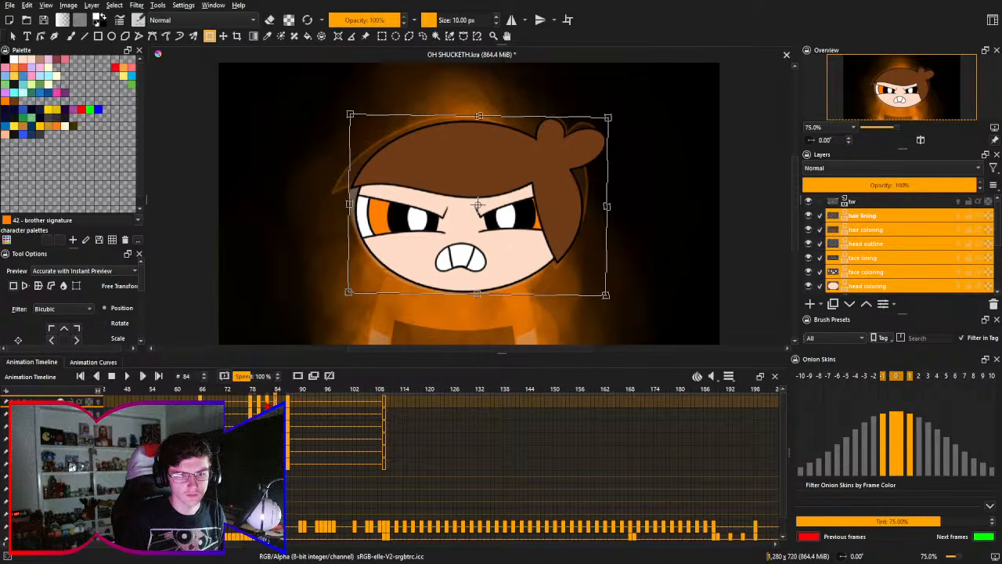
pyautogui.press('Return')
# - Play the animation from frame 60 to check the head's movement, and stop playback
pyautogui.click(290, 402)
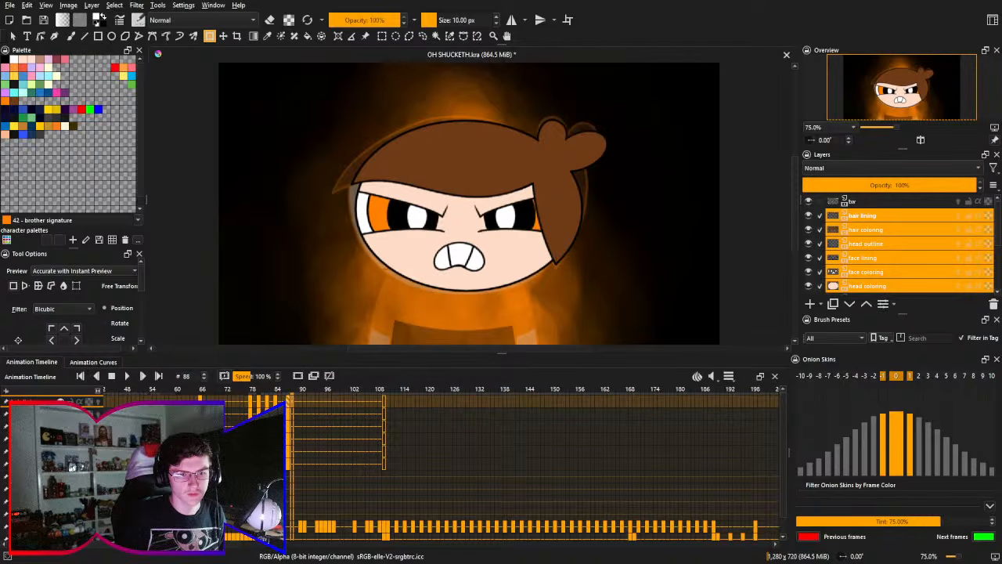
pyautogui.click(176, 390)
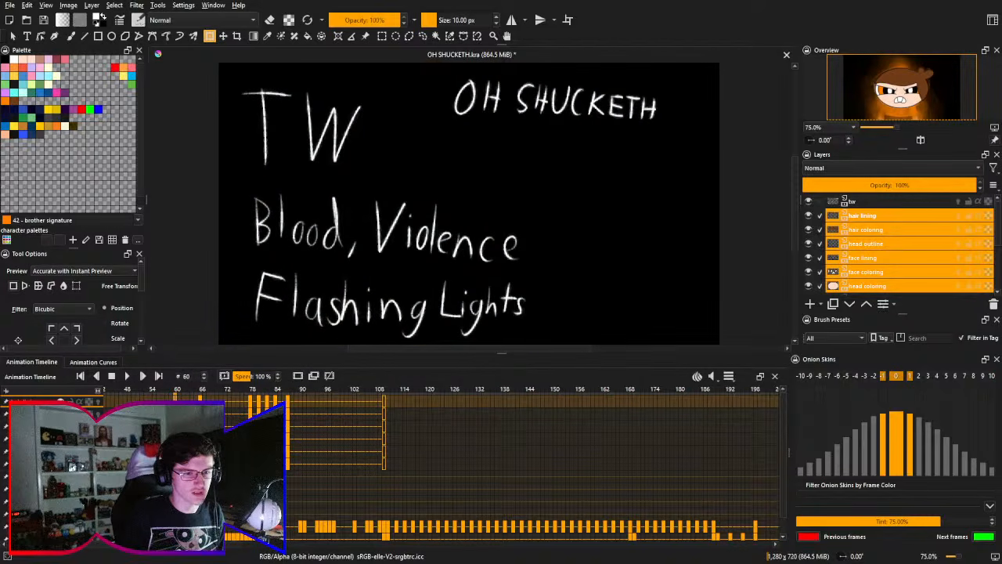
pyautogui.click(127, 376)
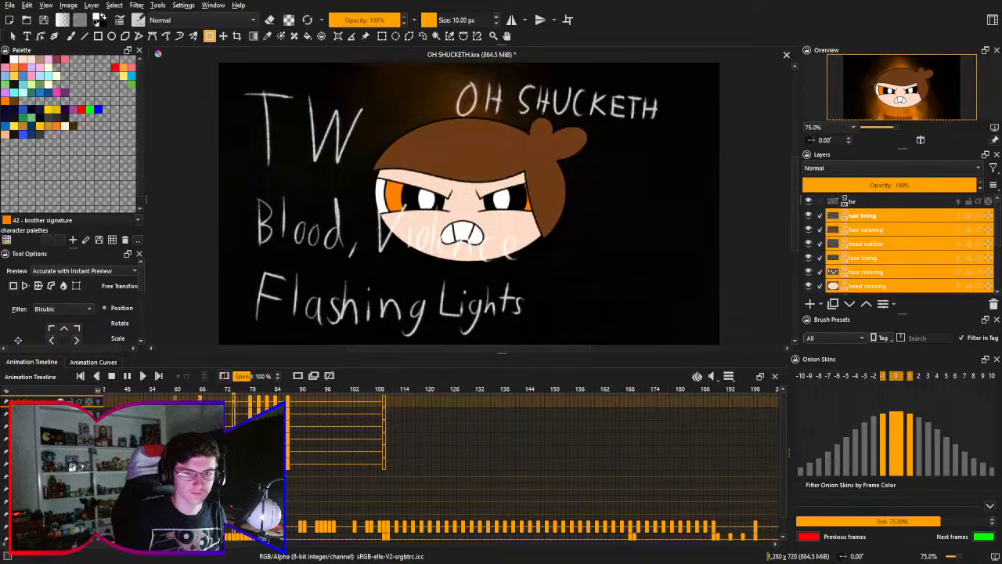
pyautogui.click(112, 377)
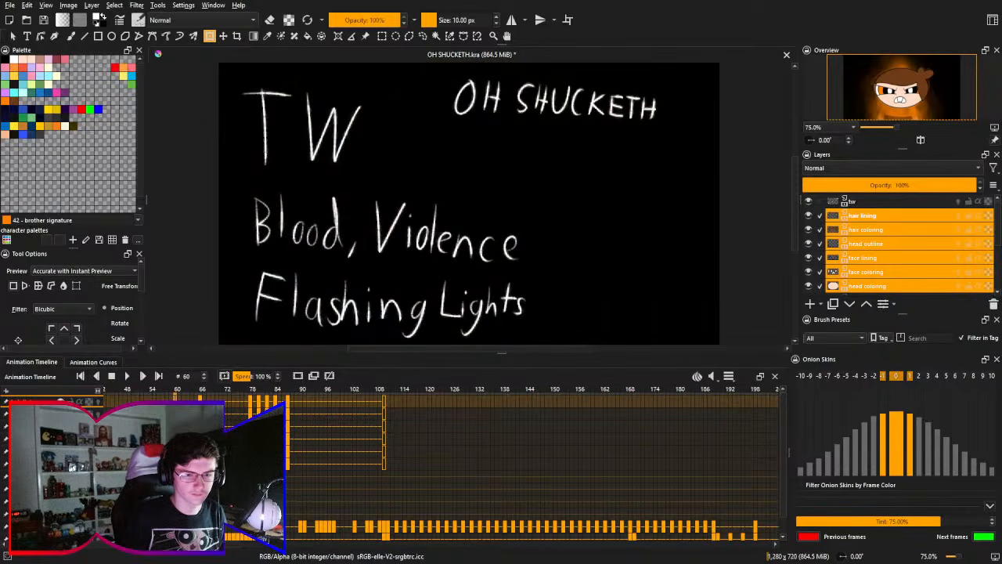
# - At frame 87, make the arms lining, arms coloring and two shirt paint layers visible
pyautogui.click(288, 405)
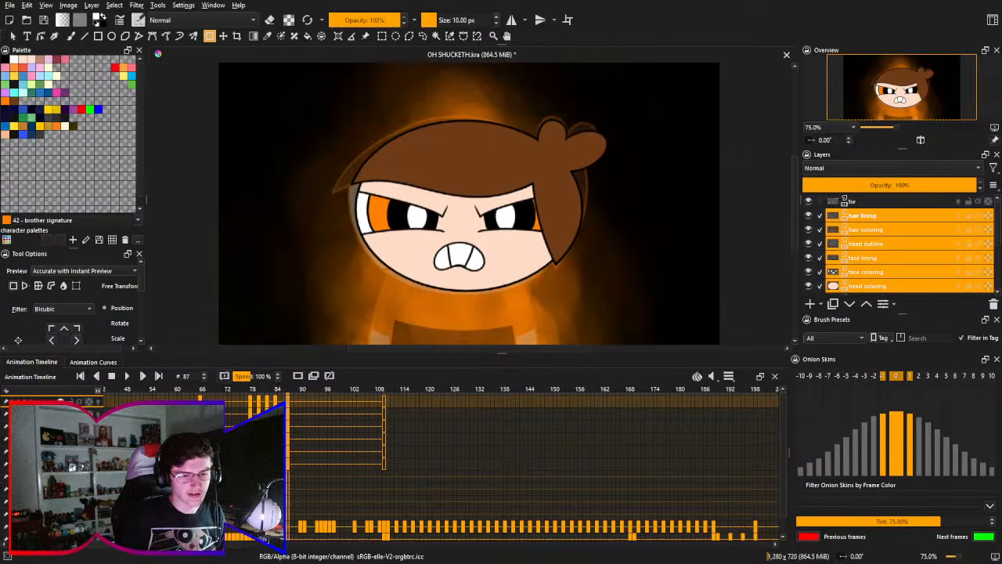
pyautogui.click(61, 476)
pyautogui.click(61, 489)
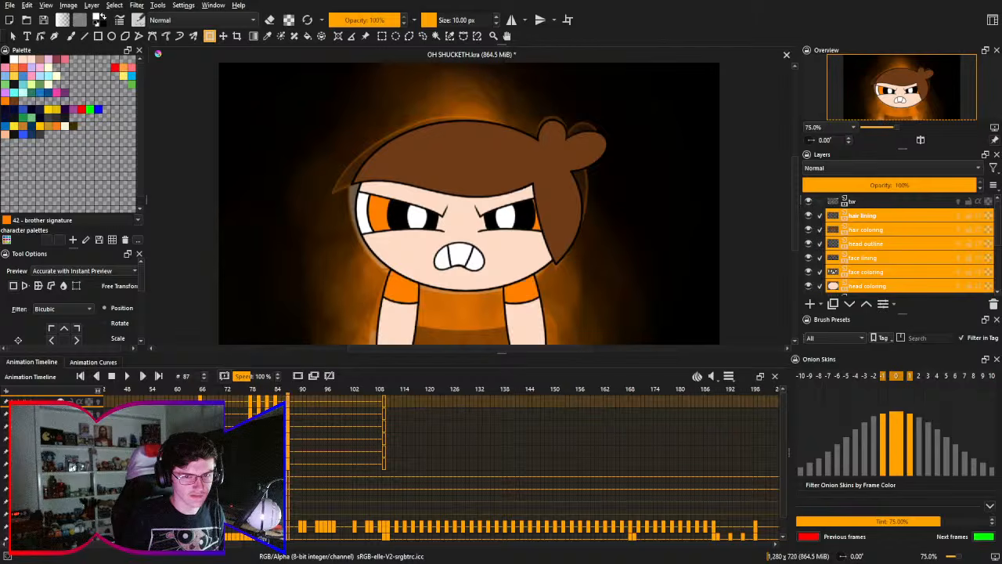
pyautogui.click(60, 501)
pyautogui.click(60, 513)
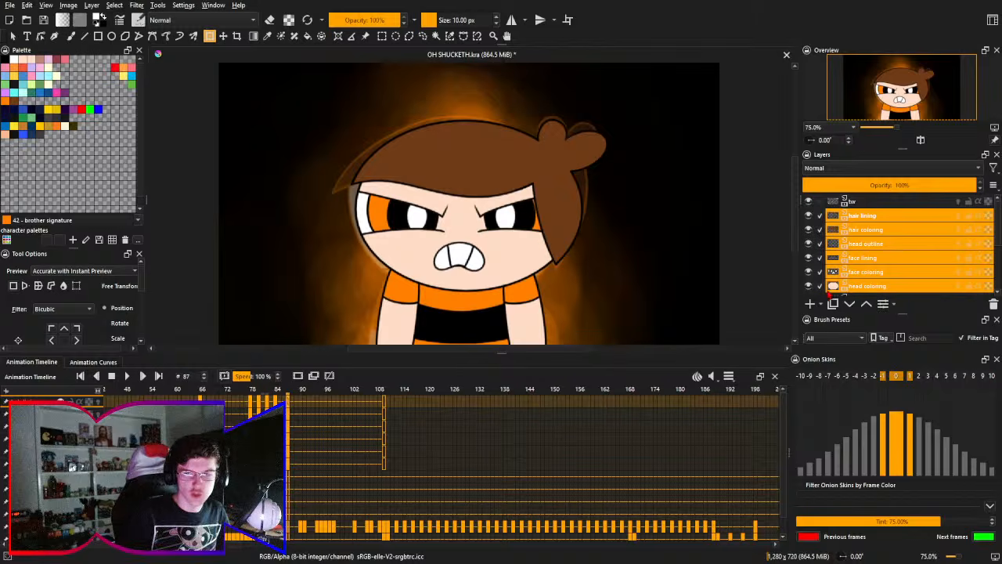
# - View the draft layer on its own at frame 87 to examine the original body pose, and restore the full view
pyautogui.scroll(-3, 882, 263)
pyautogui.click(908, 282)
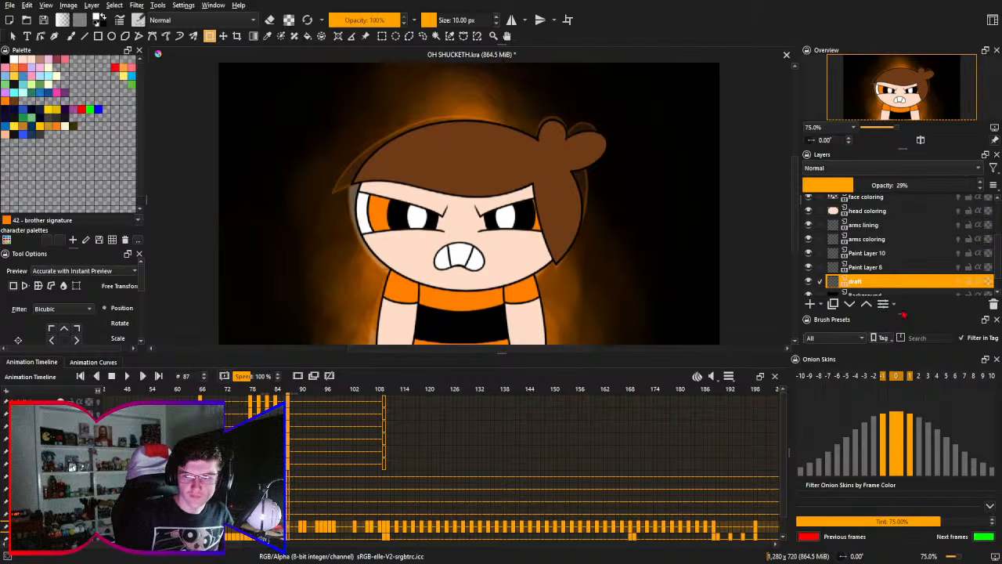
pyautogui.keyDown('alt'); pyautogui.click(889, 275); pyautogui.keyUp('alt')
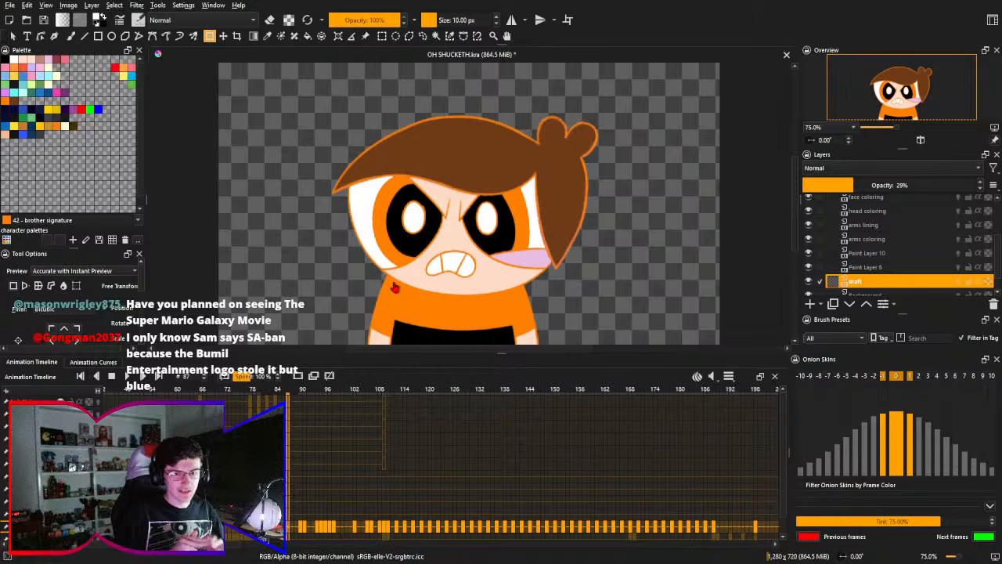
pyautogui.moveTo(426, 284); pyautogui.dragTo(434, 269)
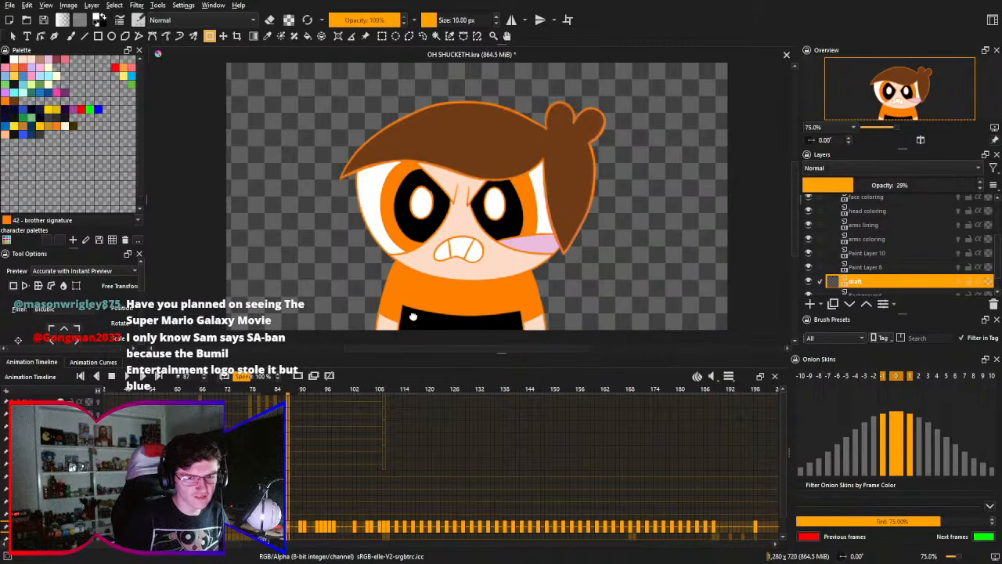
pyautogui.press('-')
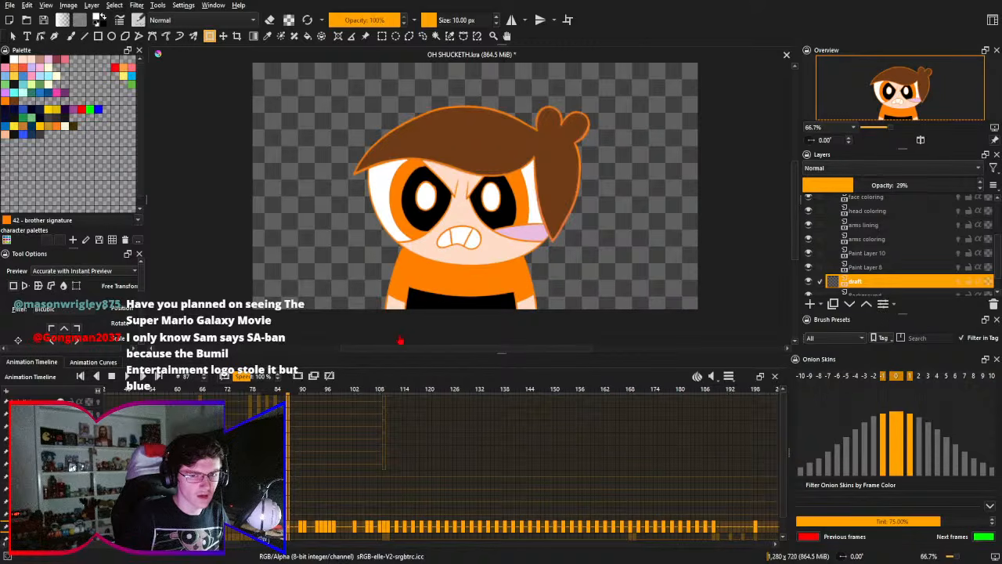
pyautogui.keyDown('alt'); pyautogui.click(902, 275); pyautogui.keyUp('alt')
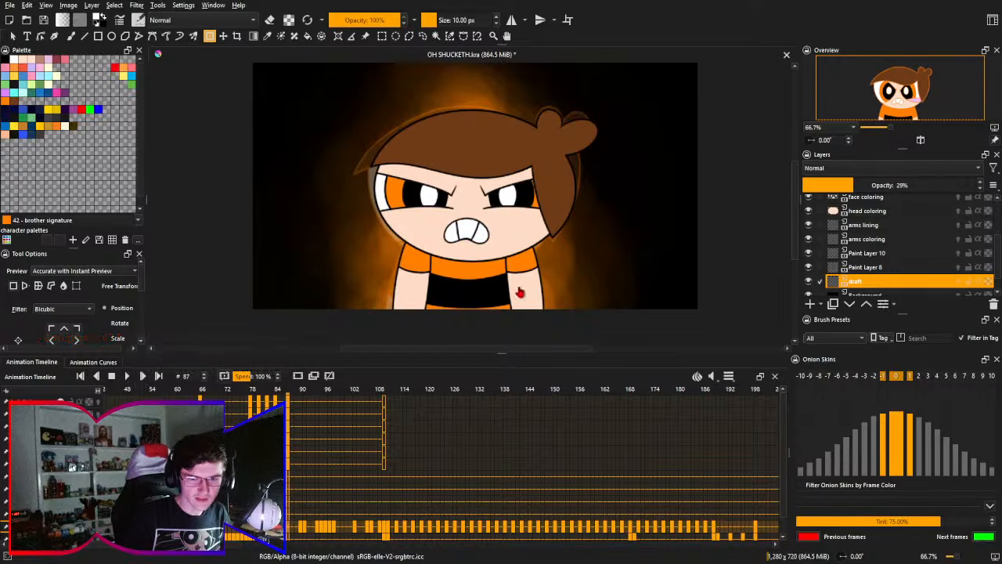
# - Select the arms lining layer at frame 80 and try a white brush line across the viewer's-left arm below the sleeve, undoing it
pyautogui.moveTo(439, 291); pyautogui.dragTo(424, 296)
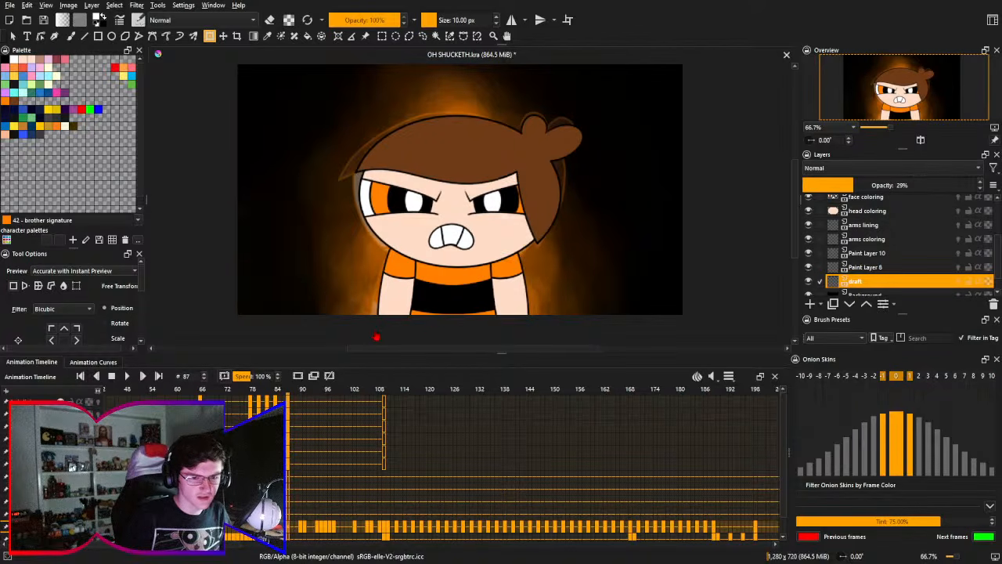
pyautogui.click(55, 476)
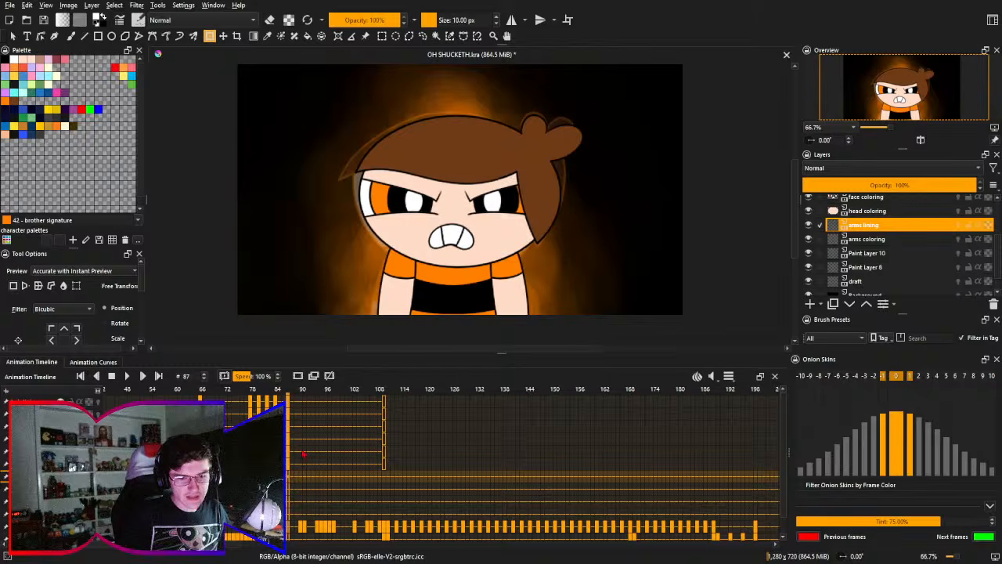
pyautogui.click(259, 476)
pyautogui.click(395, 297)
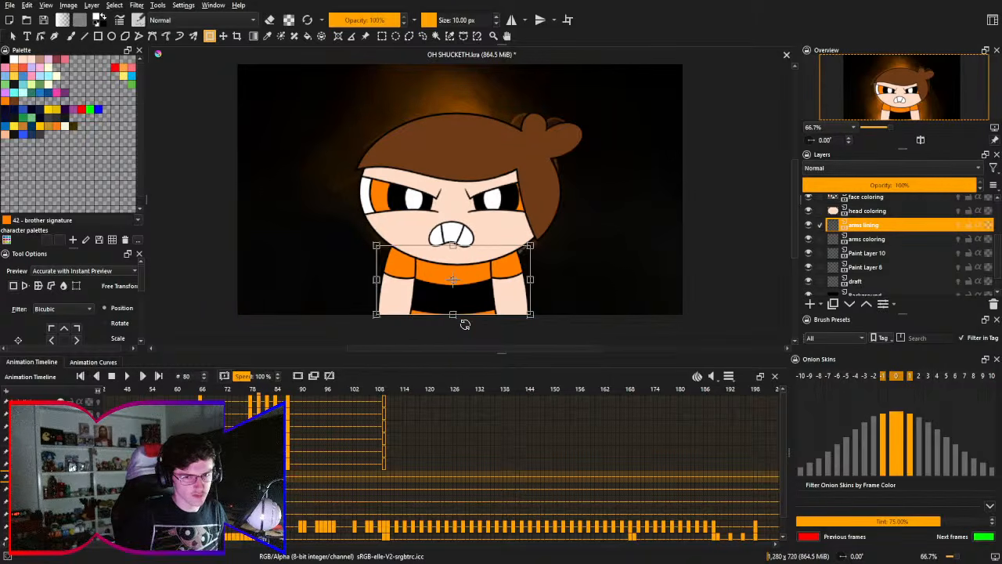
pyautogui.press('b')
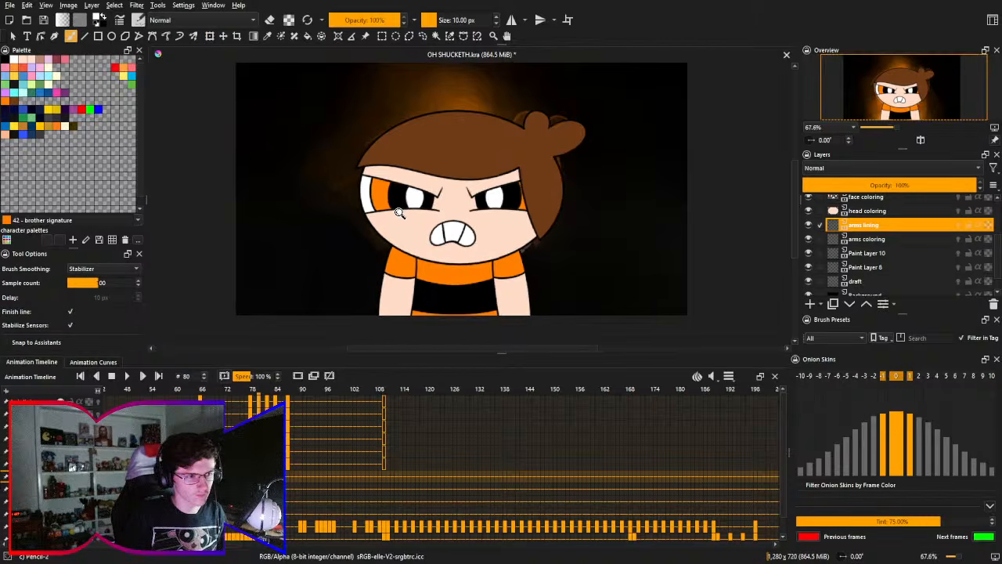
pyautogui.scroll(5, 380, 300)
pyautogui.moveTo(467, 262); pyautogui.dragTo(447, 177)
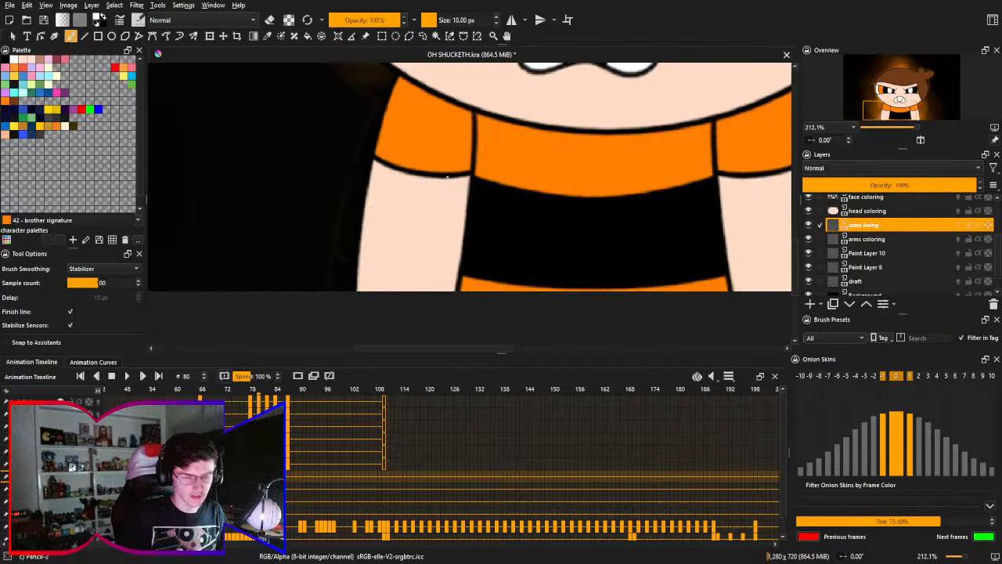
pyautogui.scroll(1, 439, 178)
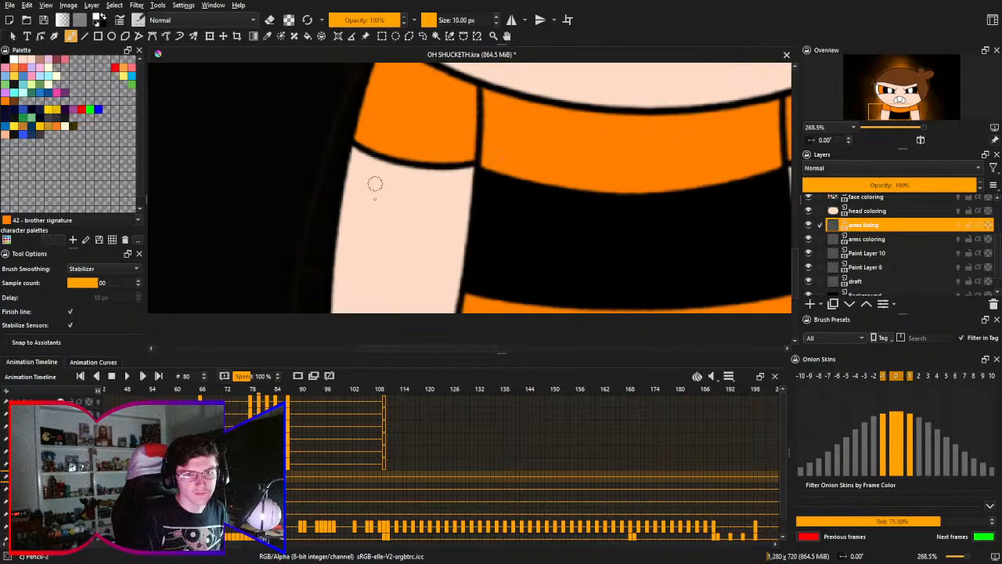
pyautogui.moveTo(338, 187); pyautogui.dragTo(496, 221)
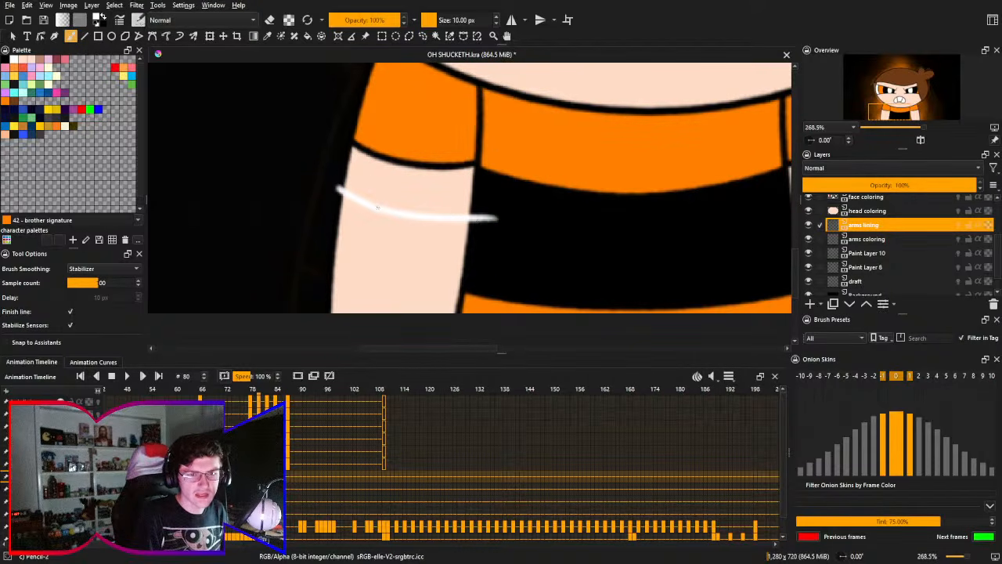
pyautogui.hotkey('ctrl', 'z')
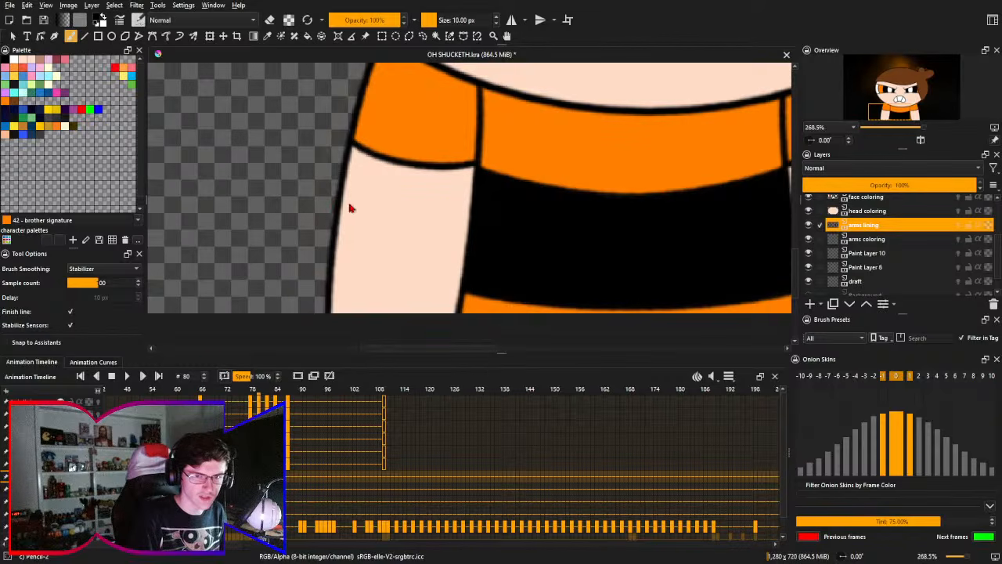
# - Try several black curved lines across the arm just below the sleeve, undoing each one
pyautogui.moveTo(342, 191); pyautogui.dragTo(476, 212)
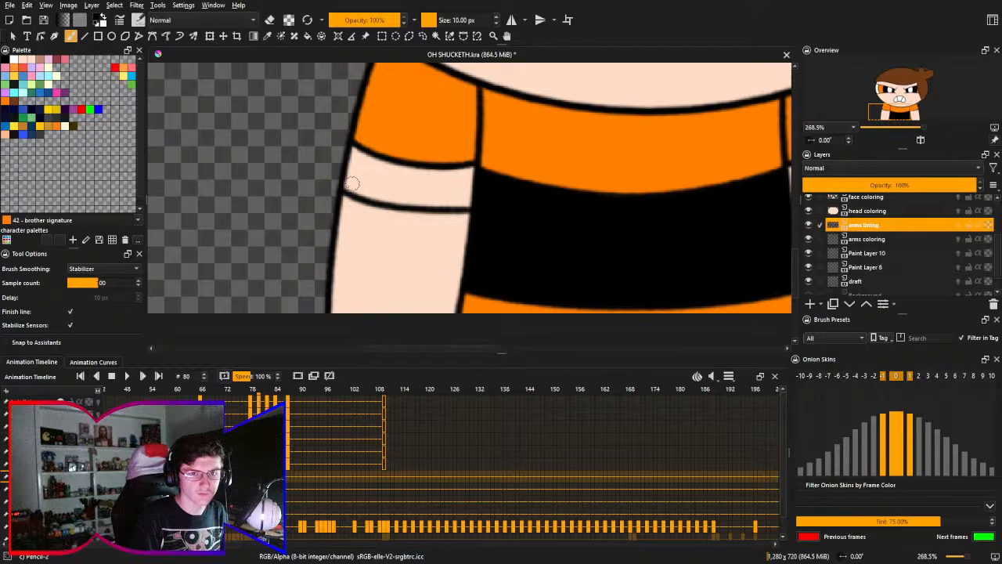
pyautogui.hotkey('ctrl', 'z')
pyautogui.moveTo(340, 190); pyautogui.dragTo(459, 217)
pyautogui.hotkey('ctrl', 'z')
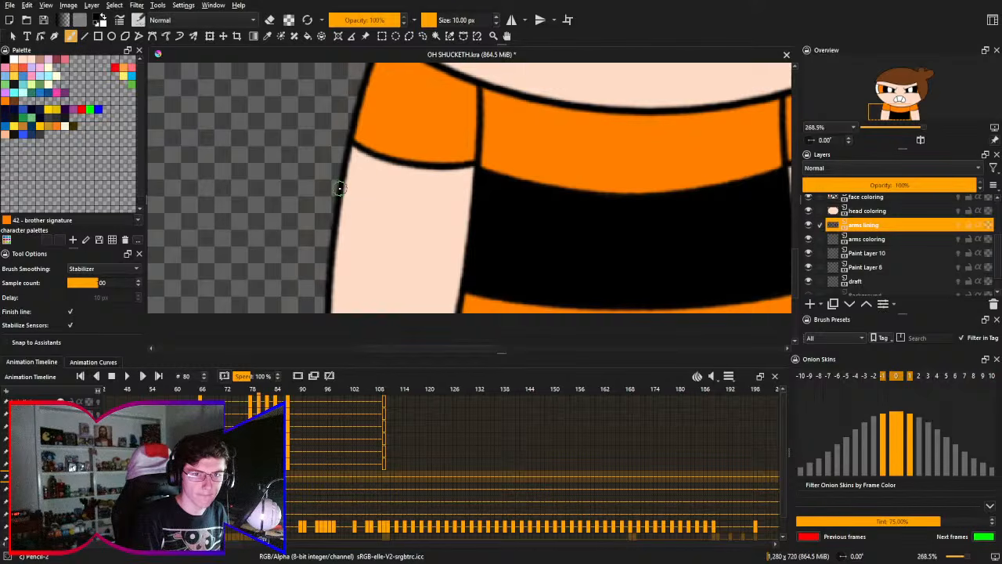
pyautogui.moveTo(342, 190); pyautogui.dragTo(462, 216)
pyautogui.hotkey('ctrl', 'z')
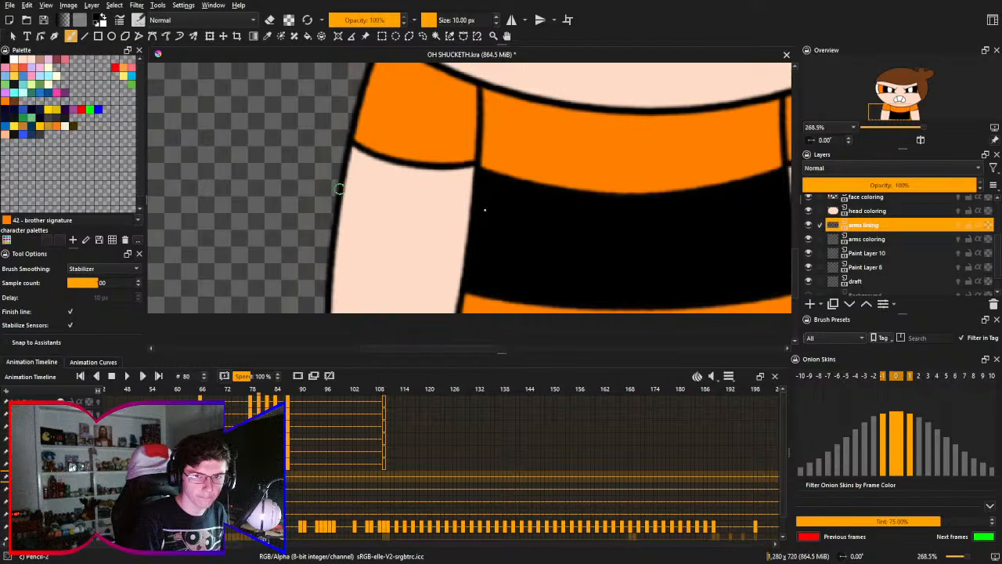
pyautogui.moveTo(339, 189); pyautogui.dragTo(474, 217)
pyautogui.scroll(2, 447, 206)
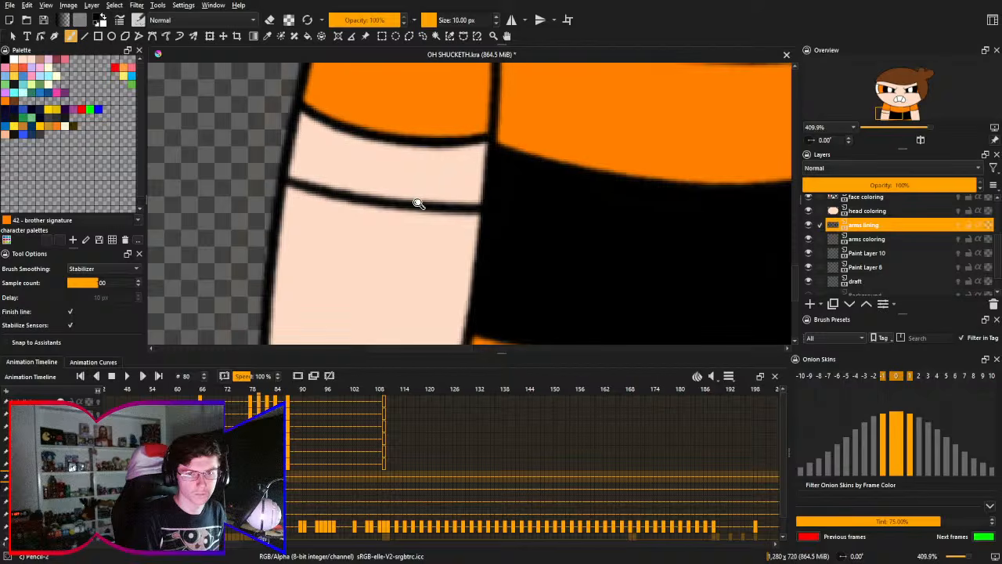
pyautogui.moveTo(418, 202); pyautogui.dragTo(356, 190)
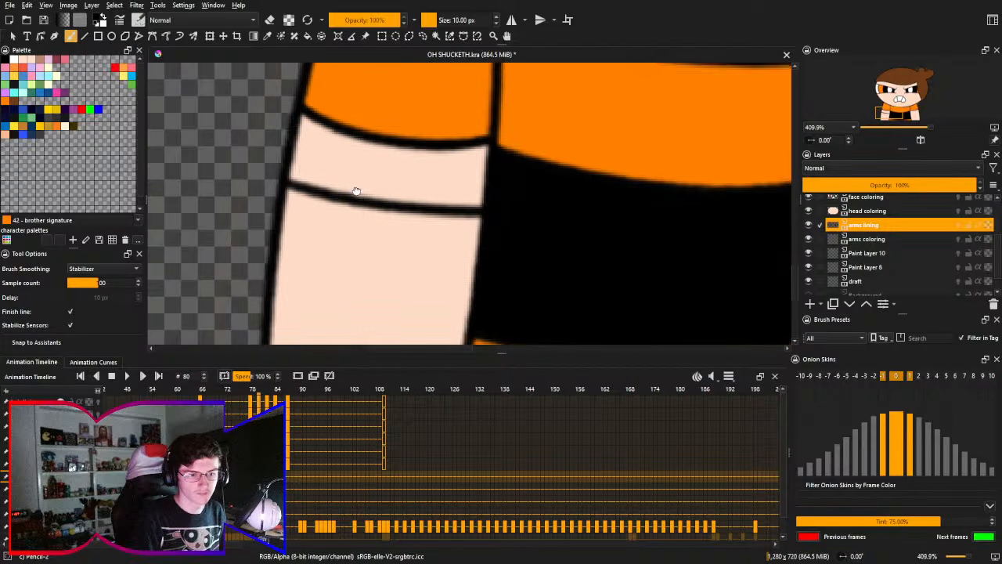
pyautogui.hotkey('ctrl', 'z')
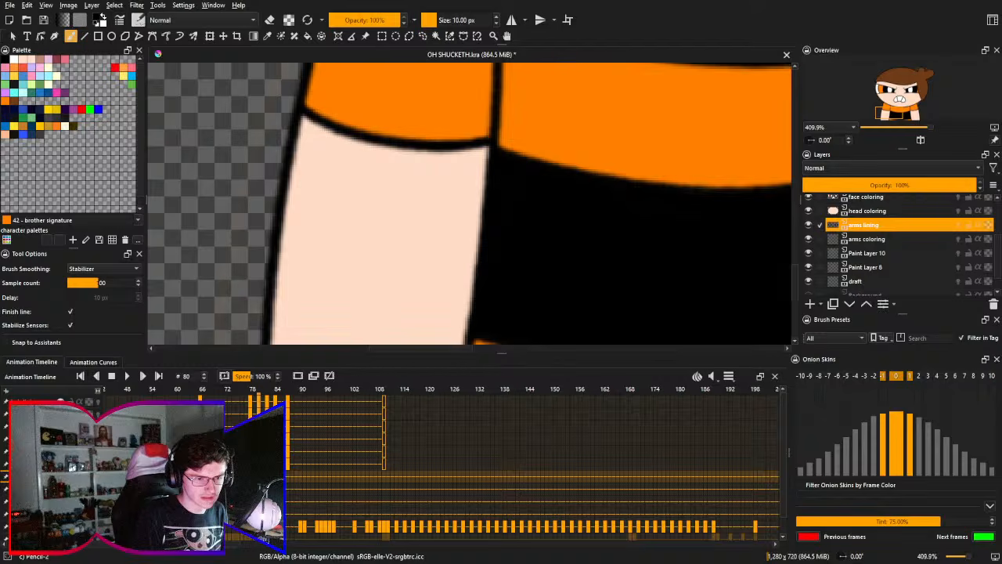
# - Hide the shirt coloring layer and draw a black curved line across the arm below the sleeve, redoing it until it curves well
pyautogui.click(809, 267)
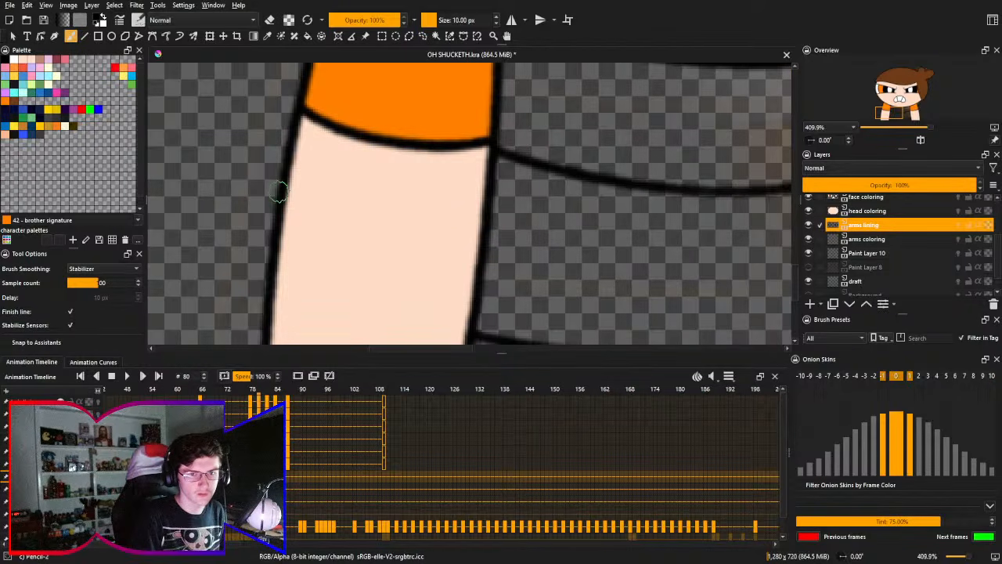
pyautogui.moveTo(283, 197)
pyautogui.mouseDown()
pyautogui.moveTo(483, 235)
pyautogui.moveTo(285, 196)
pyautogui.moveTo(347, 219)
pyautogui.moveTo(513, 225)
pyautogui.mouseUp()
pyautogui.hotkey('ctrl', 'z')
pyautogui.hotkey('ctrl', 'z')
pyautogui.hotkey('ctrl', 'z')
pyautogui.moveTo(285, 183); pyautogui.dragTo(513, 205)
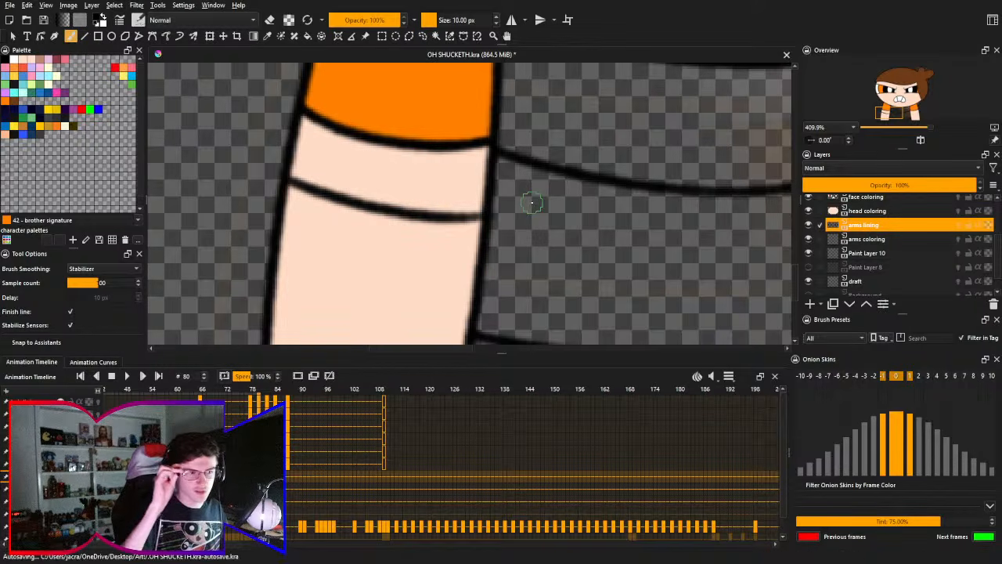
# - Undo the curved line below the sleeve and try several replacement curves across the arm, undoing each one
pyautogui.hotkey('ctrl', 'z')
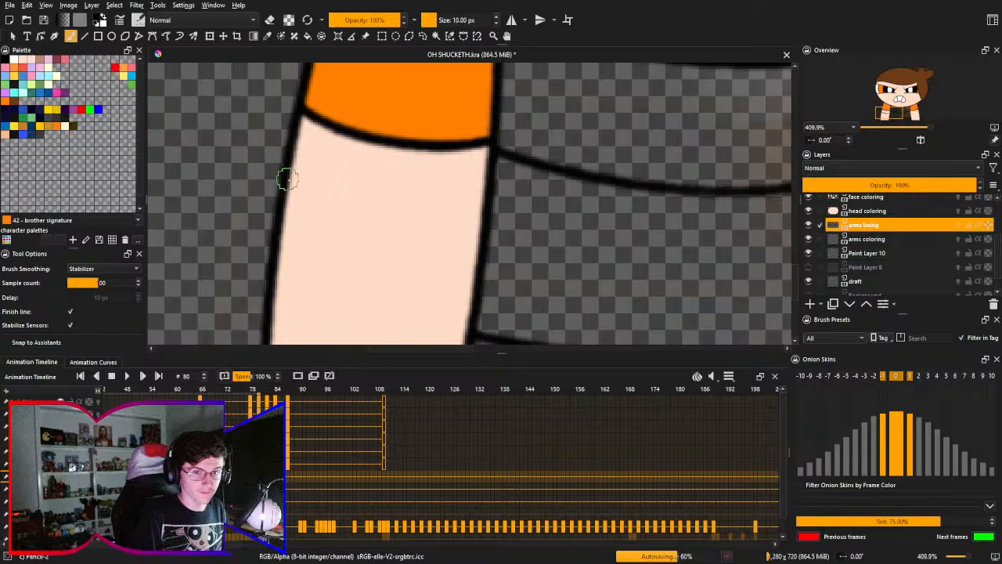
pyautogui.moveTo(285, 182)
pyautogui.mouseDown()
pyautogui.moveTo(338, 212)
pyautogui.moveTo(529, 223)
pyautogui.mouseUp()
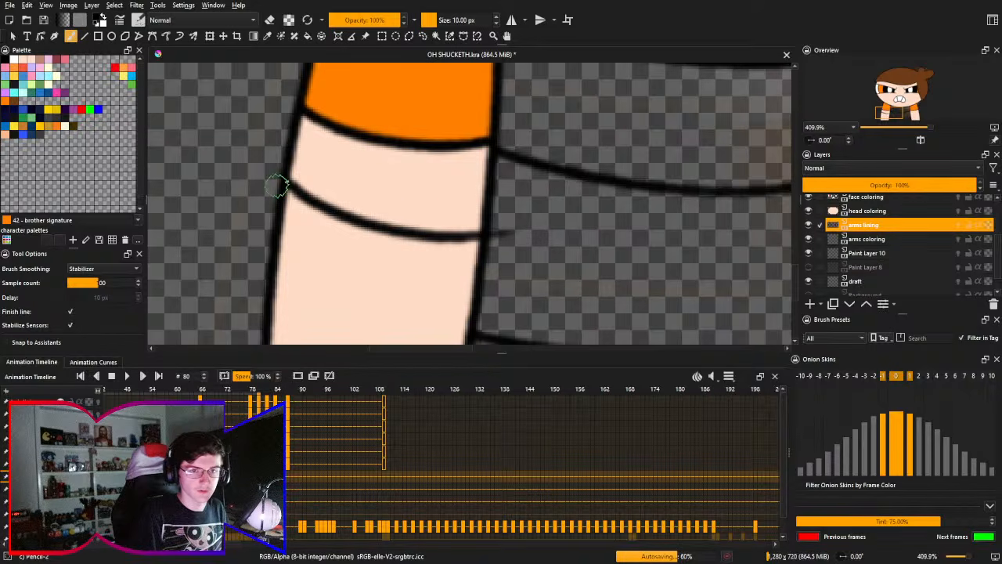
pyautogui.hotkey('ctrl', 'z')
pyautogui.moveTo(284, 179); pyautogui.dragTo(520, 240)
pyautogui.hotkey('ctrl', 'z')
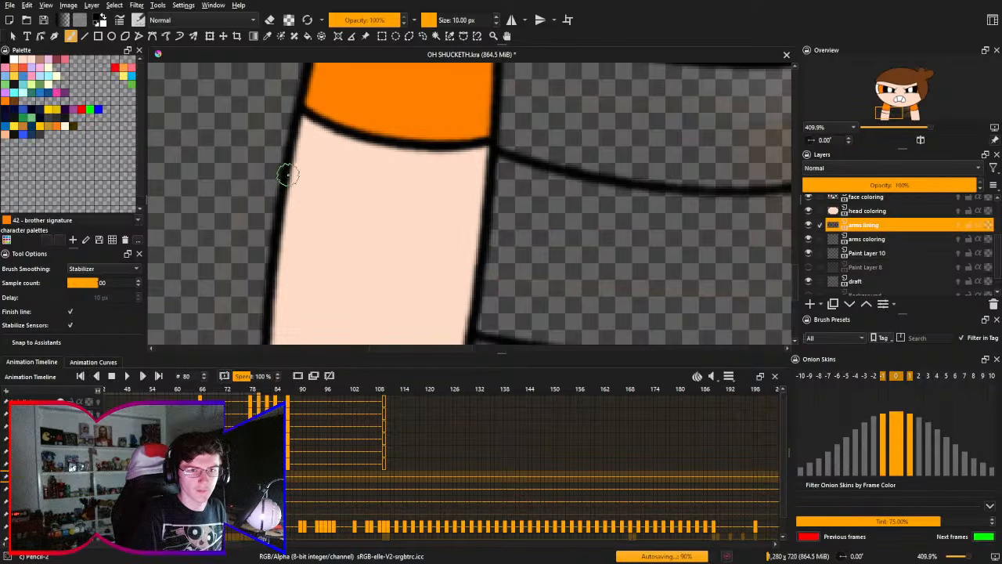
pyautogui.moveTo(293, 175); pyautogui.dragTo(561, 221)
pyautogui.hotkey('ctrl', 'z')
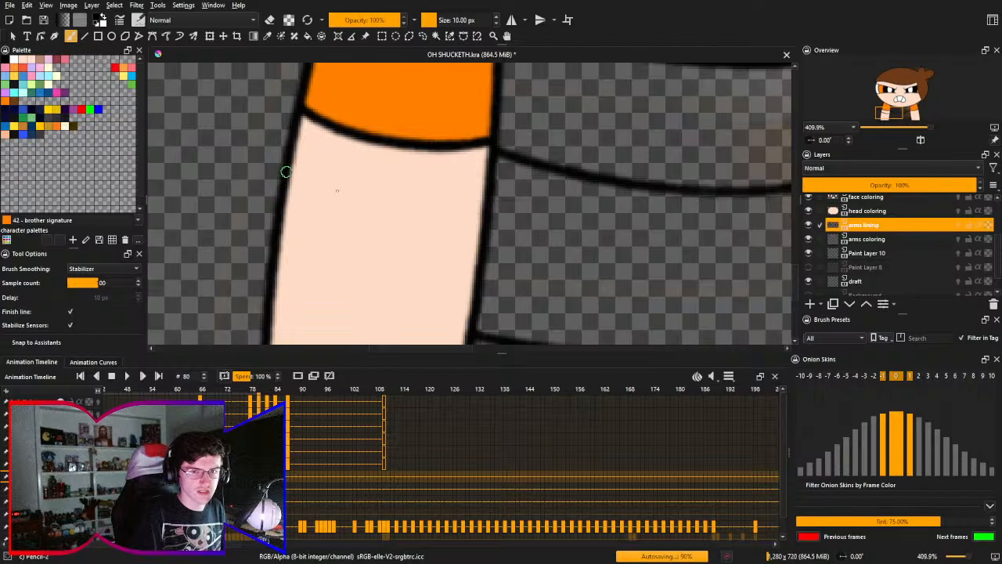
pyautogui.moveTo(285, 172)
pyautogui.mouseDown()
pyautogui.moveTo(365, 193)
pyautogui.moveTo(553, 191)
pyautogui.mouseUp()
pyautogui.hotkey('ctrl', 'z')
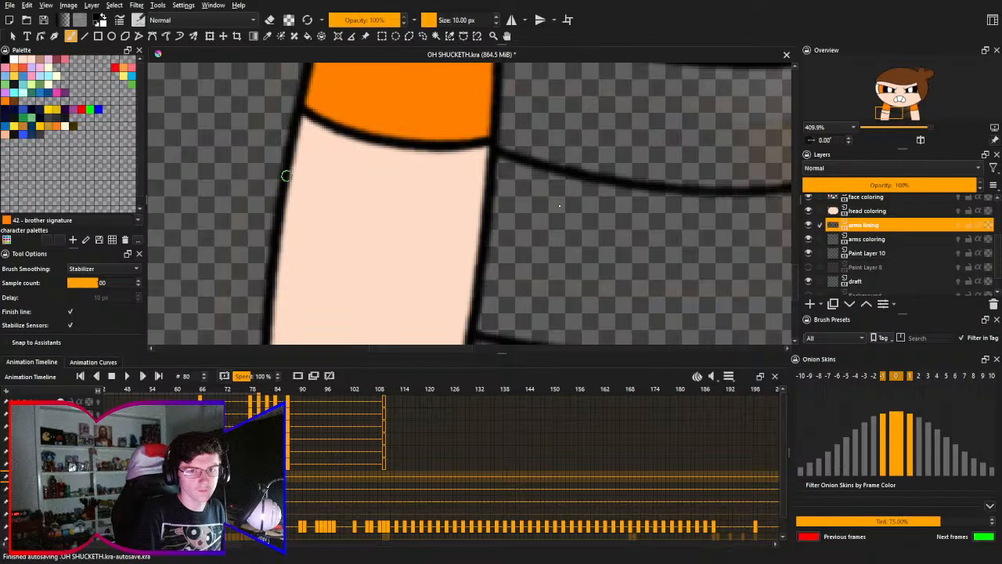
# - Redraw the black 10 px curved line across the viewer's-left arm just below the sleeve until it spans both edges cleanly
pyautogui.moveTo(284, 172); pyautogui.dragTo(526, 181)
pyautogui.hotkey('ctrl', 'z')
pyautogui.moveTo(287, 172)
pyautogui.mouseDown()
pyautogui.moveTo(425, 207)
pyautogui.moveTo(493, 203)
pyautogui.mouseUp()
pyautogui.hotkey('ctrl', 'z')
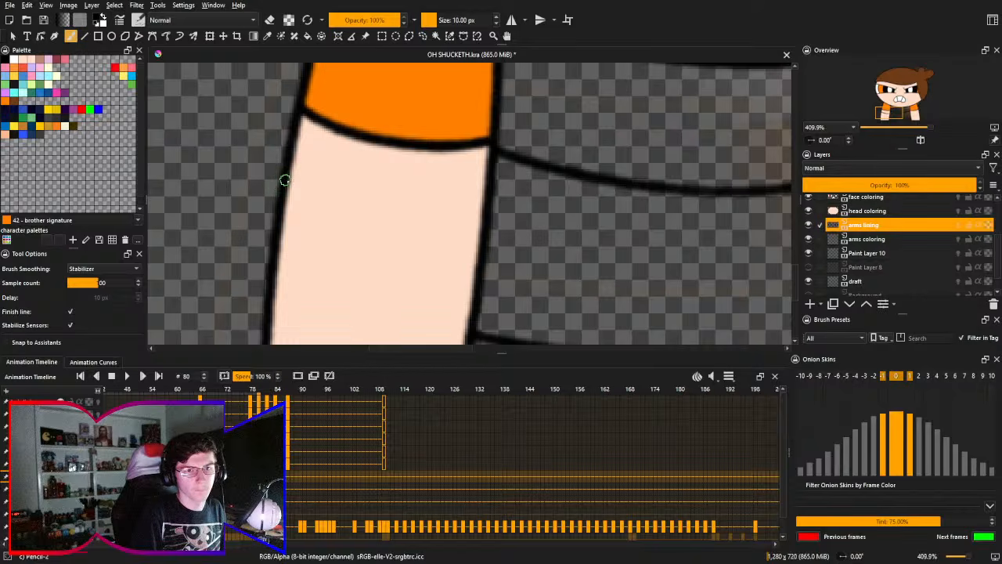
pyautogui.moveTo(286, 179); pyautogui.dragTo(498, 209)
pyautogui.hotkey('ctrl', 'z')
pyautogui.moveTo(286, 179)
pyautogui.mouseDown()
pyautogui.moveTo(363, 202)
pyautogui.moveTo(474, 226)
pyautogui.mouseUp()
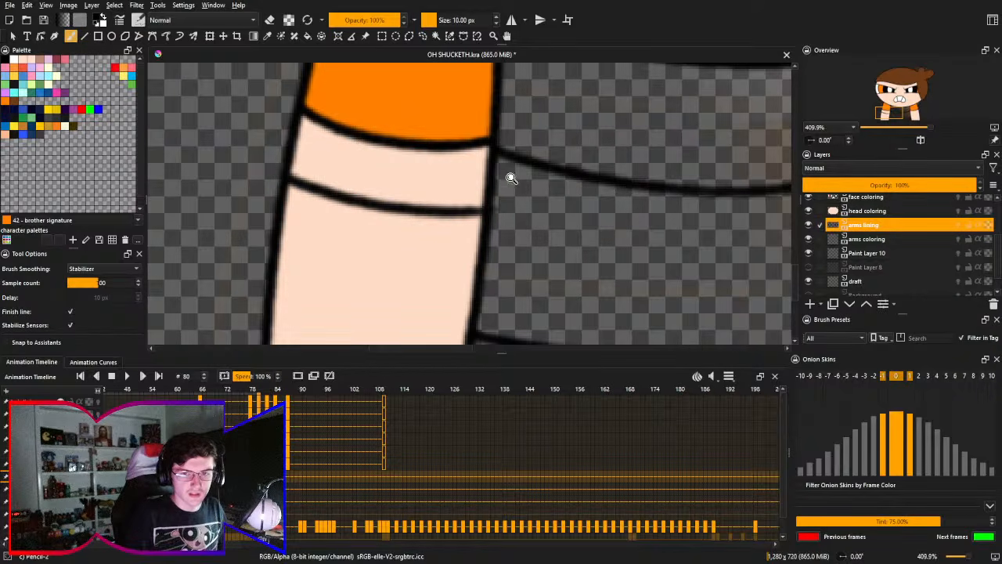
# - Erase the excess of the new curved line outside the arm's inner edge with the 50 px Eraser Circle
pyautogui.scroll(2, 510, 196)
pyautogui.rightClick(526, 201)
pyautogui.click(526, 119)
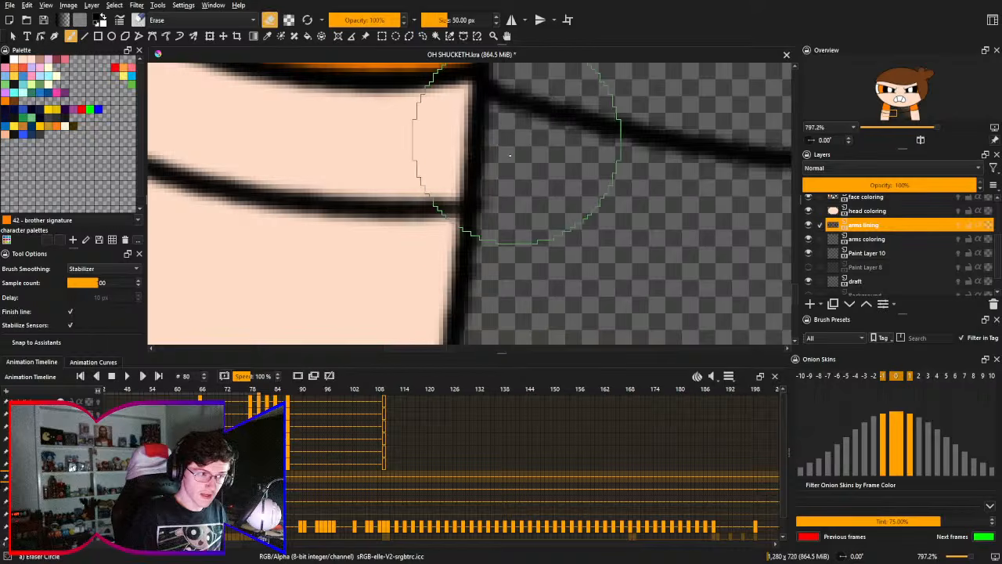
pyautogui.moveTo(499, 205); pyautogui.dragTo(496, 207)
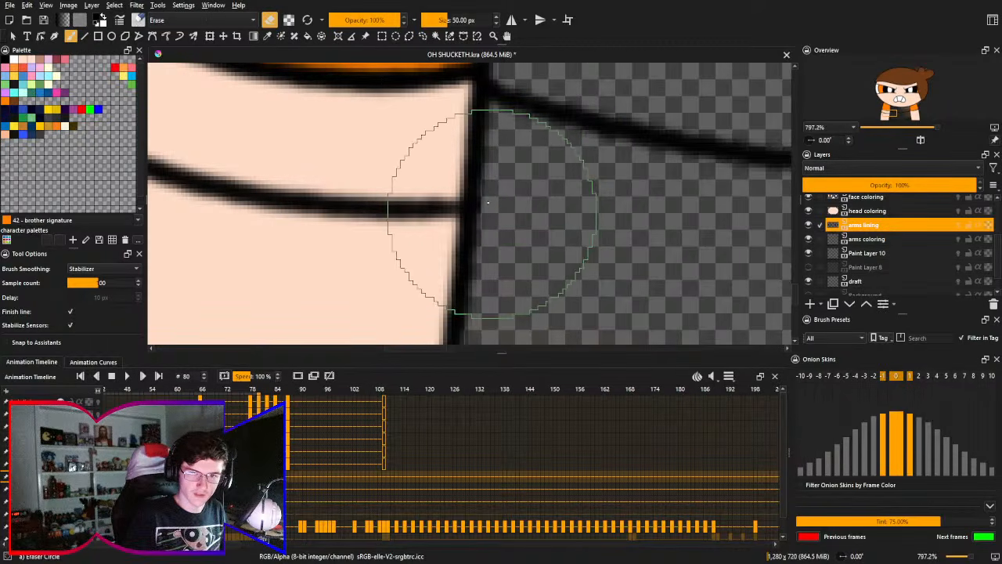
pyautogui.press('space')
pyautogui.moveTo(439, 247); pyautogui.dragTo(539, 228)
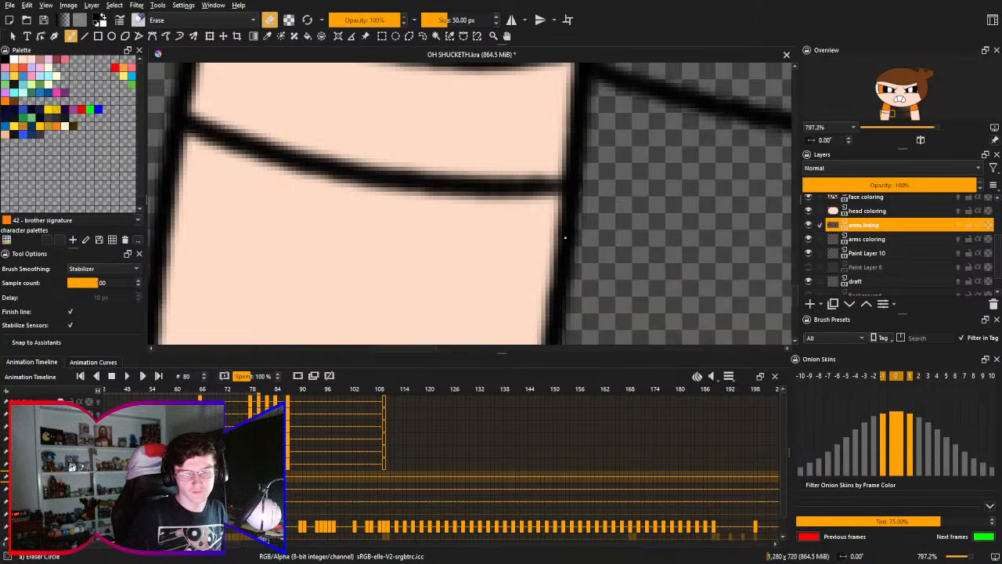
# - Retrace the curved line across the arm with the 10 px black pencil to even out its thickness
pyautogui.rightClick(565, 233)
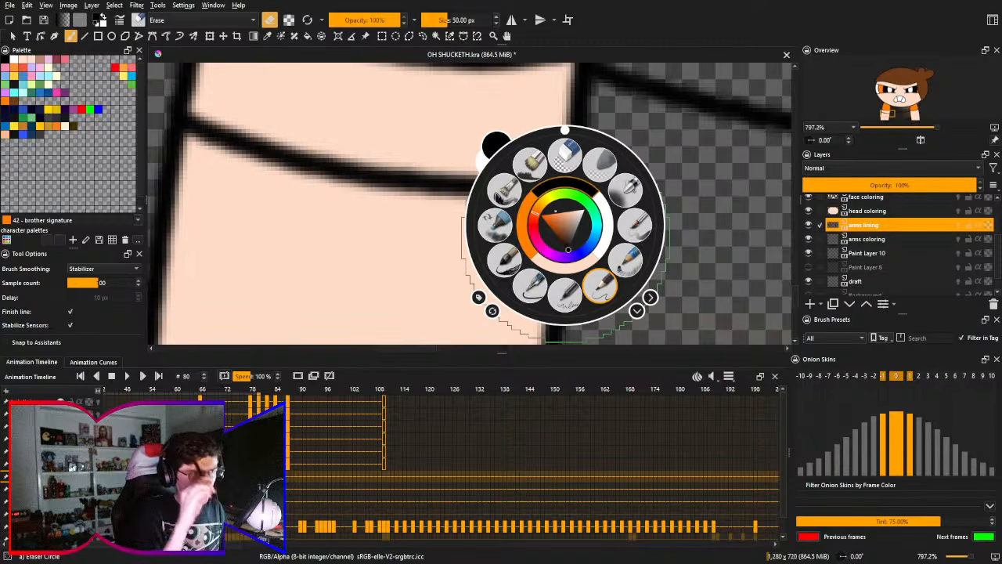
pyautogui.click(600, 287)
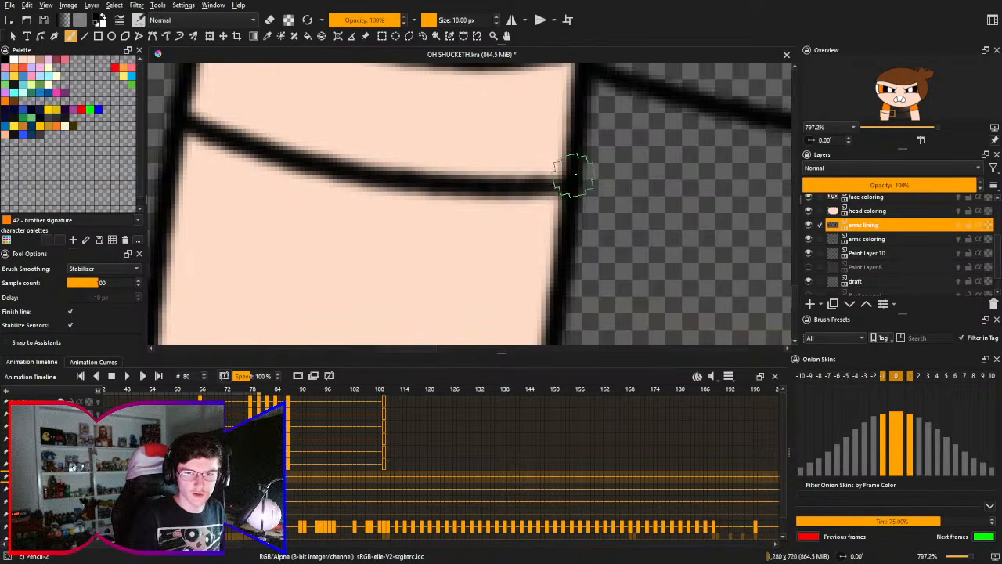
pyautogui.moveTo(569, 174); pyautogui.dragTo(522, 196)
pyautogui.hotkey('ctrl', 'z')
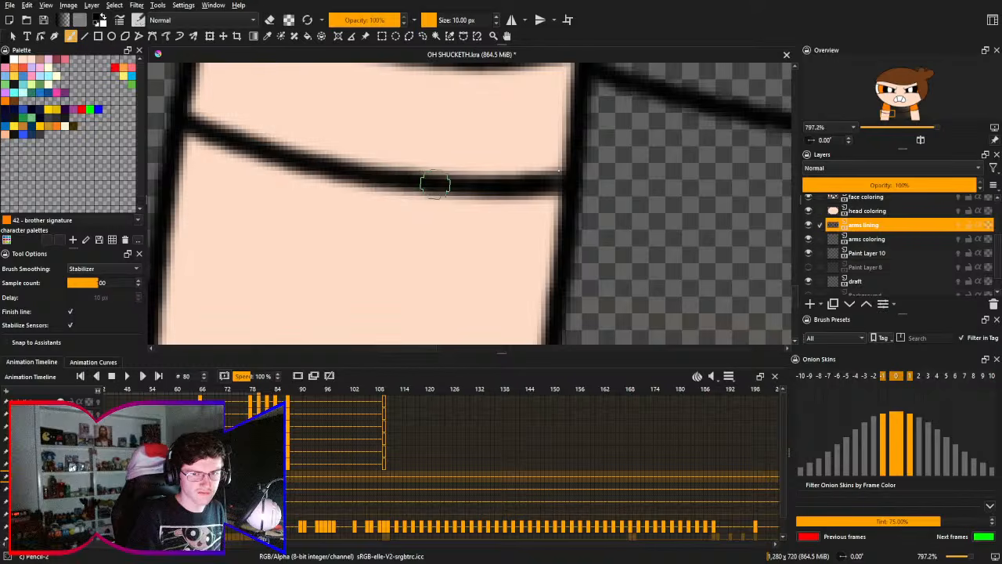
pyautogui.moveTo(183, 119)
pyautogui.mouseDown()
pyautogui.moveTo(336, 166)
pyautogui.moveTo(468, 185)
pyautogui.mouseUp()
pyautogui.hotkey('ctrl', 'z')
pyautogui.moveTo(181, 119)
pyautogui.mouseDown()
pyautogui.moveTo(303, 166)
pyautogui.moveTo(438, 185)
pyautogui.mouseUp()
pyautogui.moveTo(183, 119)
pyautogui.mouseDown()
pyautogui.moveTo(335, 172)
pyautogui.moveTo(533, 153)
pyautogui.moveTo(383, 139)
pyautogui.moveTo(423, 170)
pyautogui.moveTo(538, 183)
pyautogui.moveTo(480, 181)
pyautogui.moveTo(571, 167)
pyautogui.moveTo(480, 189)
pyautogui.moveTo(563, 173)
pyautogui.mouseUp()
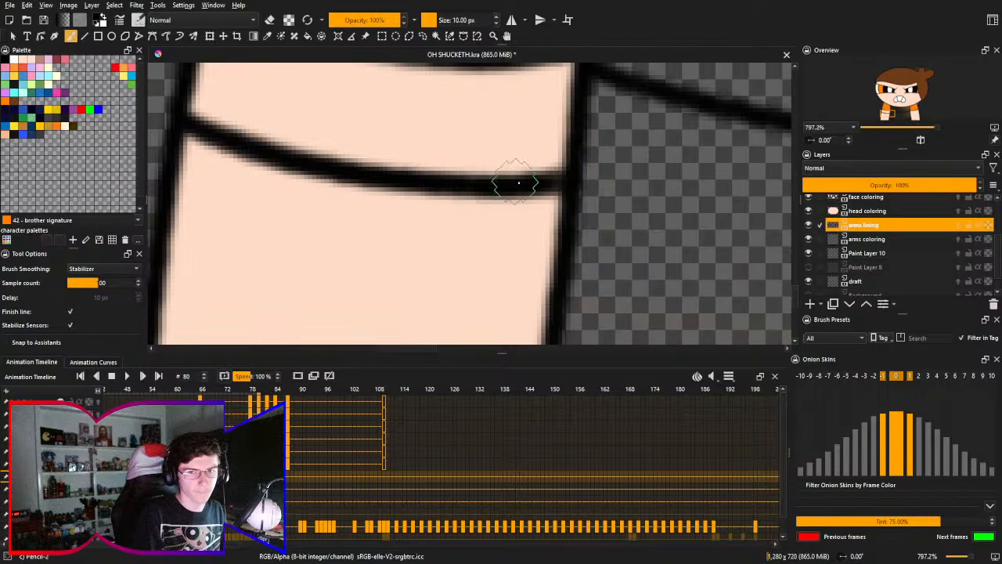
# - Fill the viewer's-left arm below the curved line with the brother hair brown on the arms coloring layer
pyautogui.moveTo(419, 216)
pyautogui.mouseDown()
pyautogui.moveTo(479, 123)
pyautogui.moveTo(351, 217)
pyautogui.moveTo(283, 250)
pyautogui.moveTo(299, 217)
pyautogui.moveTo(315, 224)
pyautogui.moveTo(313, 320)
pyautogui.moveTo(347, 196)
pyautogui.moveTo(385, 196)
pyautogui.mouseUp()
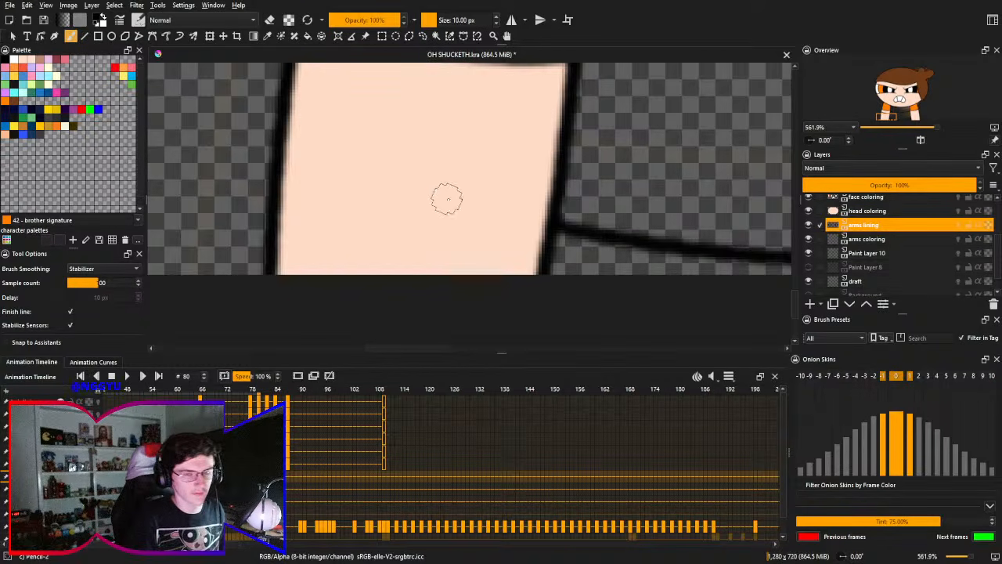
pyautogui.moveTo(436, 193); pyautogui.dragTo(441, 250)
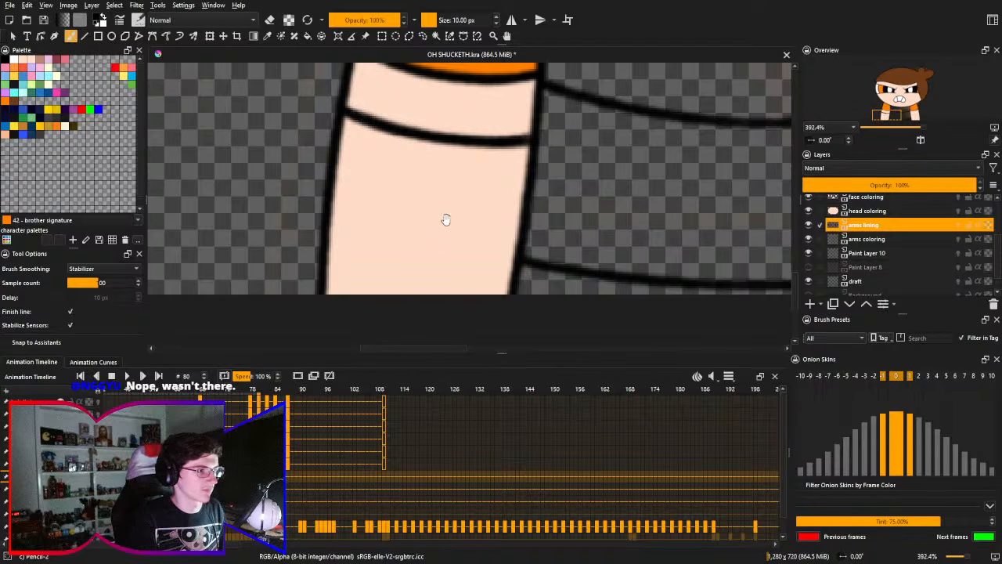
pyautogui.moveTo(438, 204); pyautogui.dragTo(427, 226)
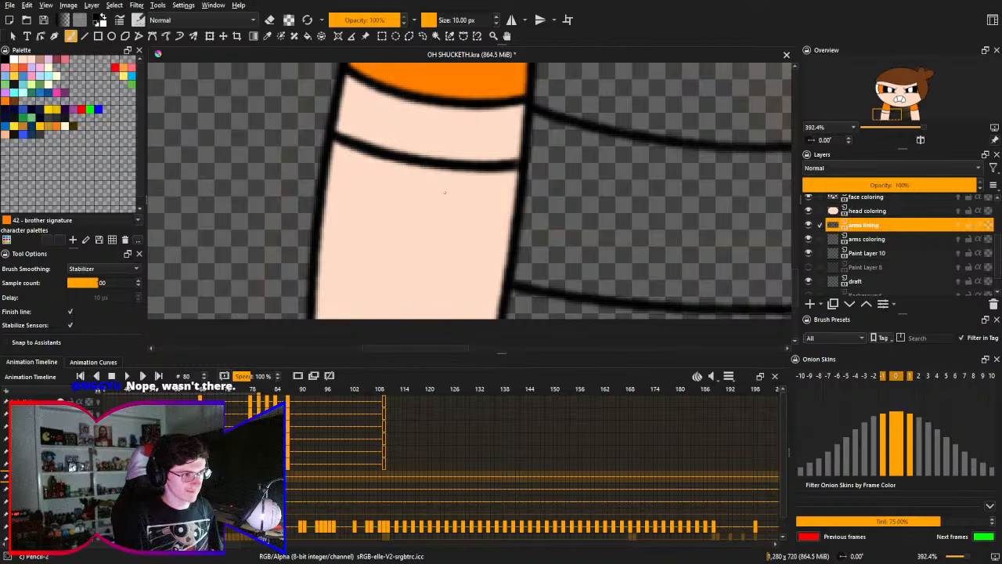
pyautogui.moveTo(405, 237); pyautogui.dragTo(411, 250)
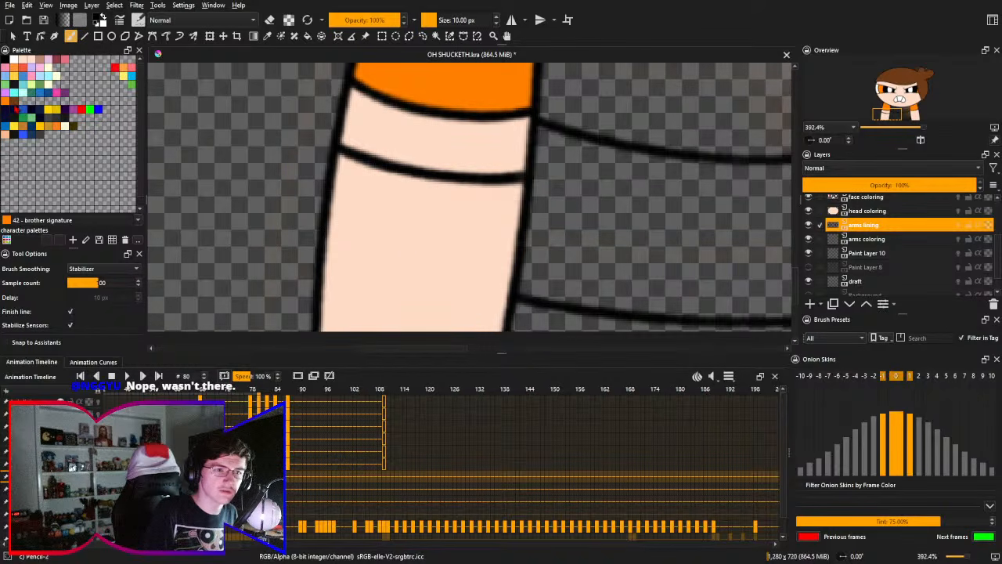
pyautogui.click(19, 109)
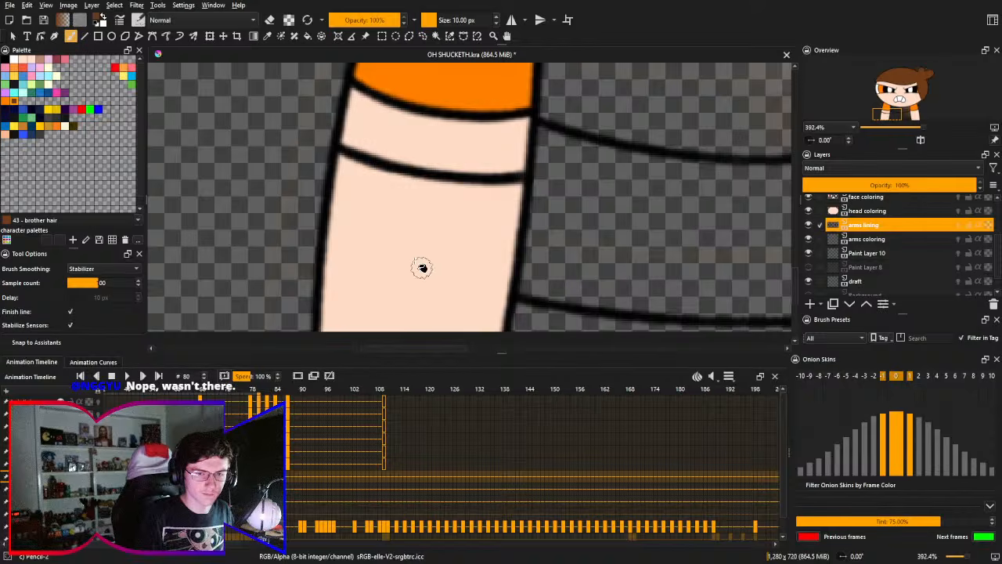
pyautogui.press('f')
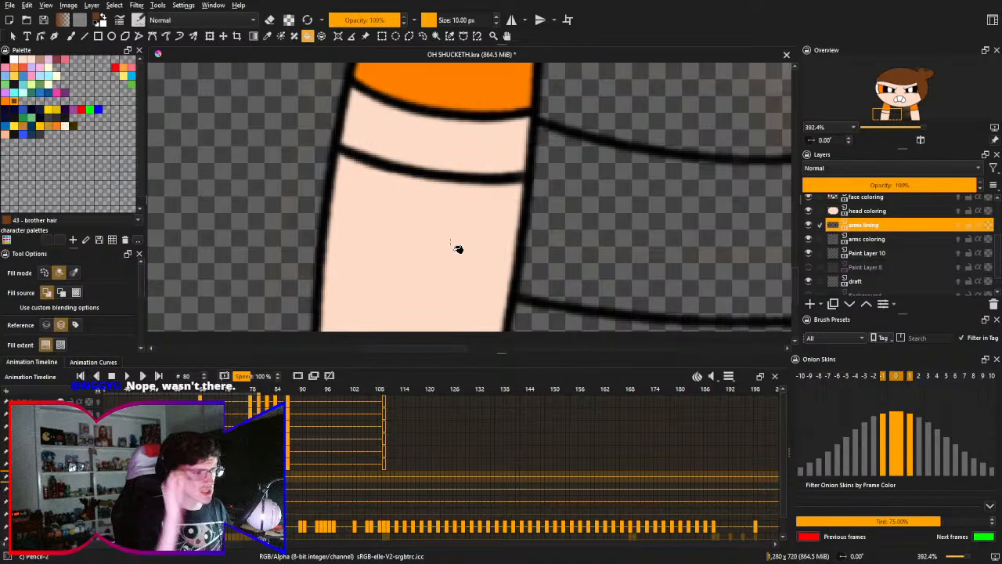
pyautogui.click(419, 280)
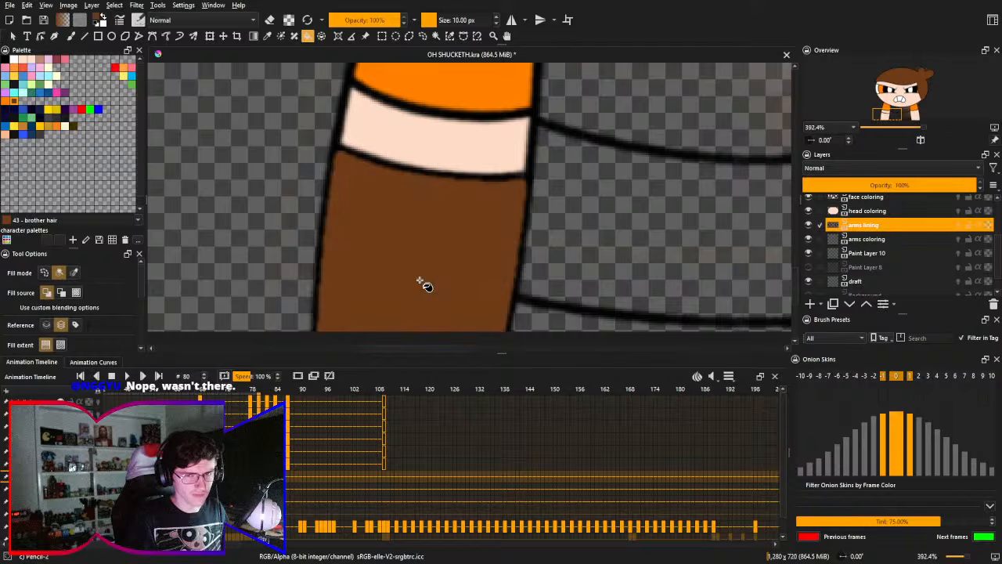
pyautogui.hotkey('ctrl', 'z')
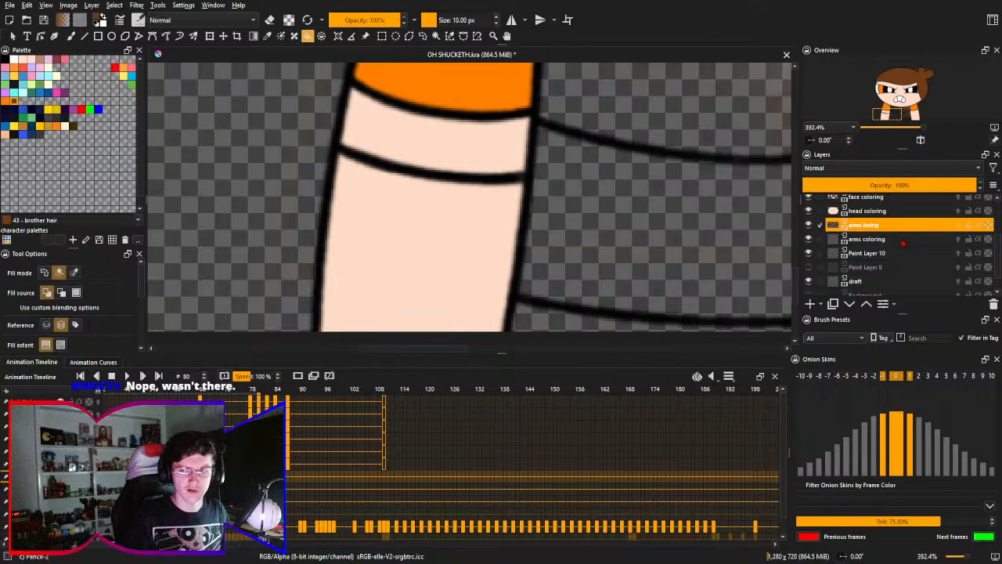
pyautogui.click(932, 232)
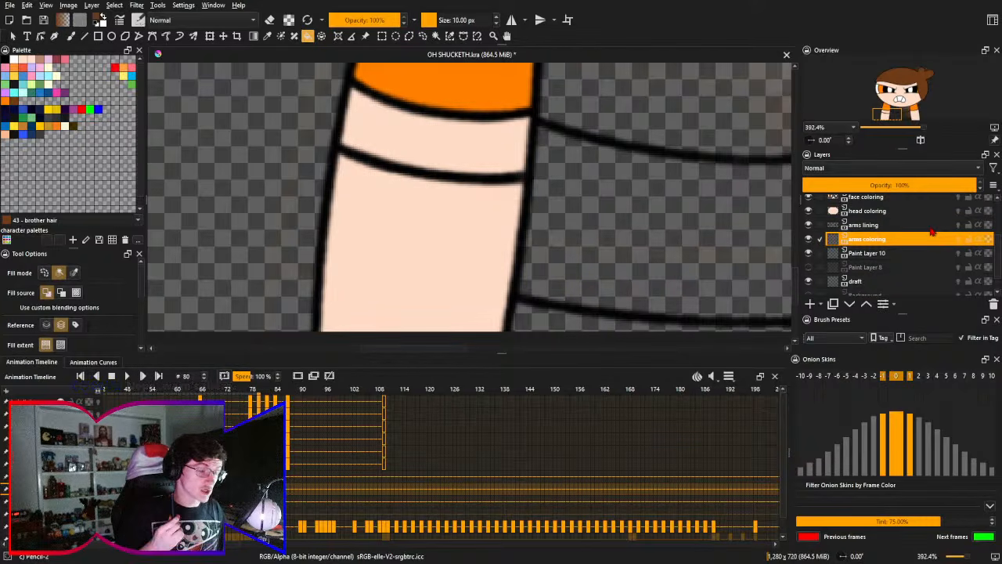
pyautogui.click(424, 247)
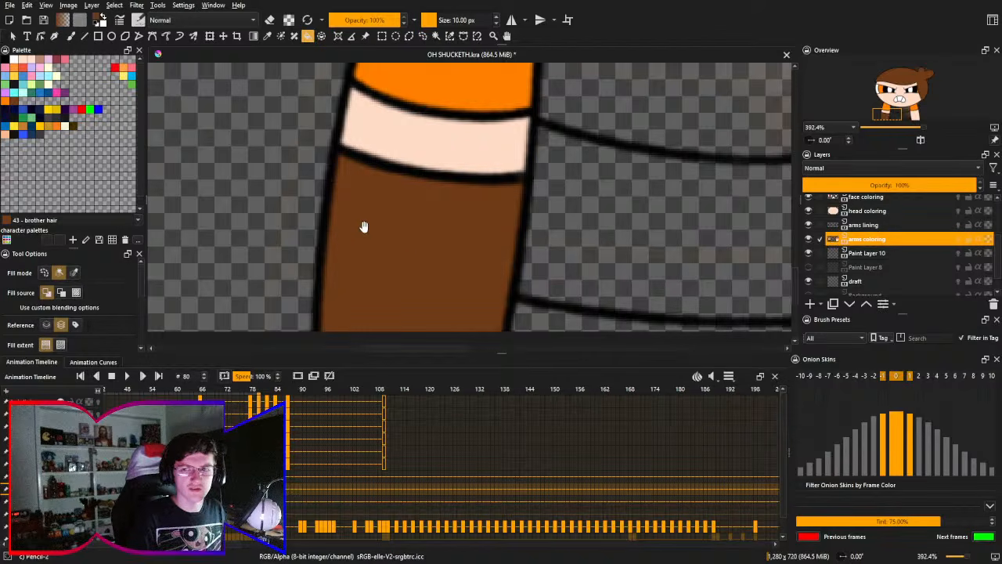
# - Try filling the background around the character with the same brown, and undo the fill
pyautogui.moveTo(384, 217); pyautogui.dragTo(438, 212)
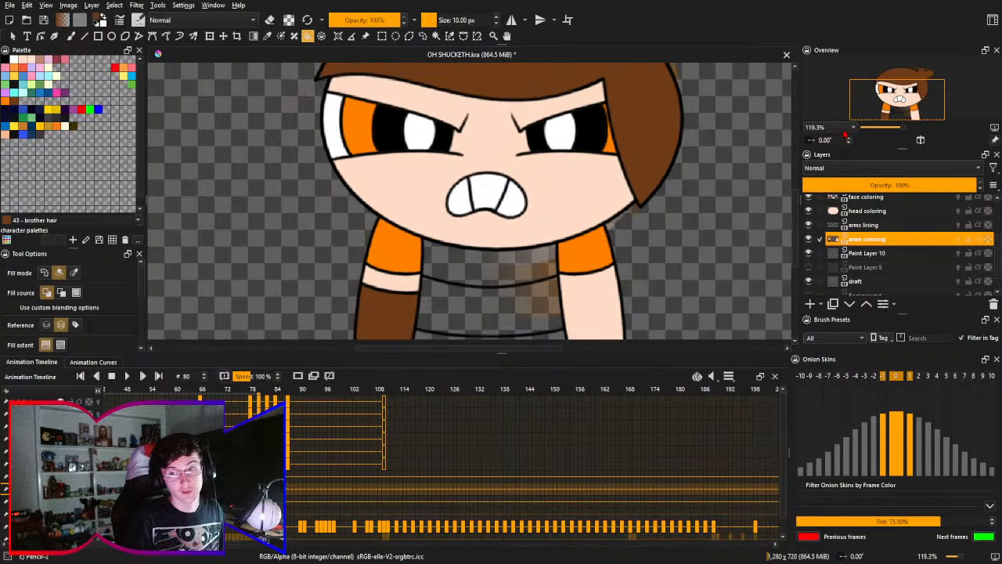
pyautogui.scroll(-1, 843, 120)
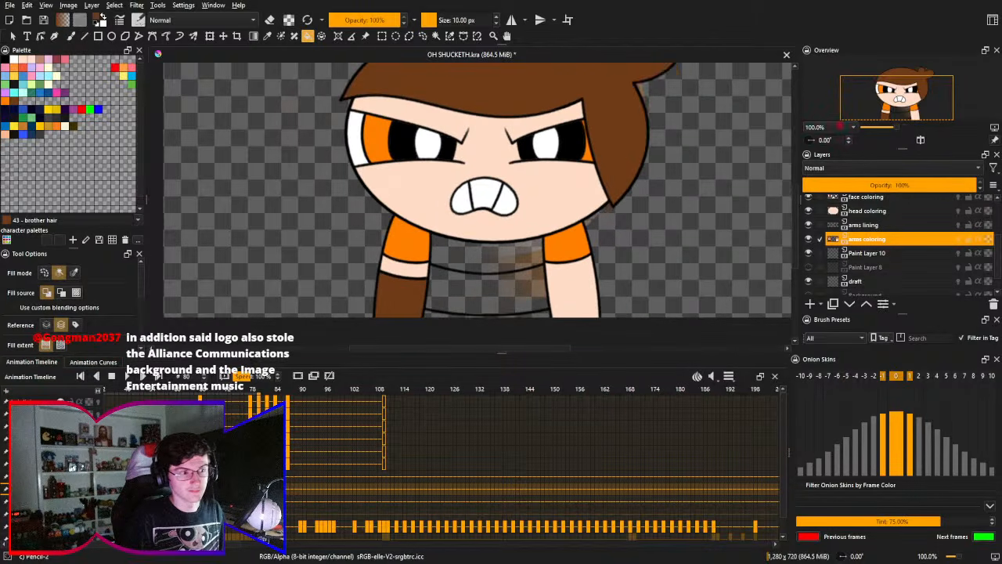
pyautogui.moveTo(657, 200); pyautogui.dragTo(660, 215)
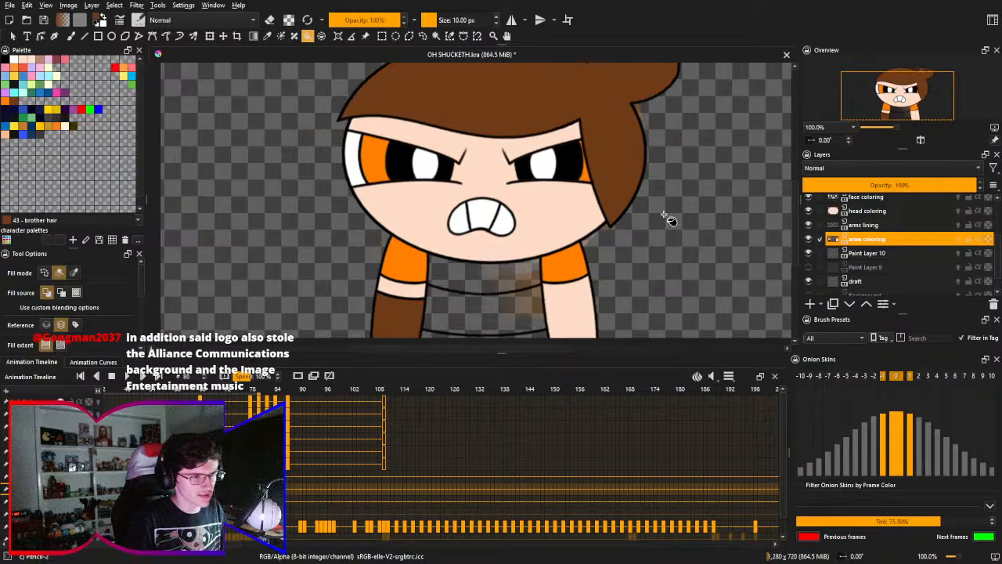
pyautogui.click(708, 190)
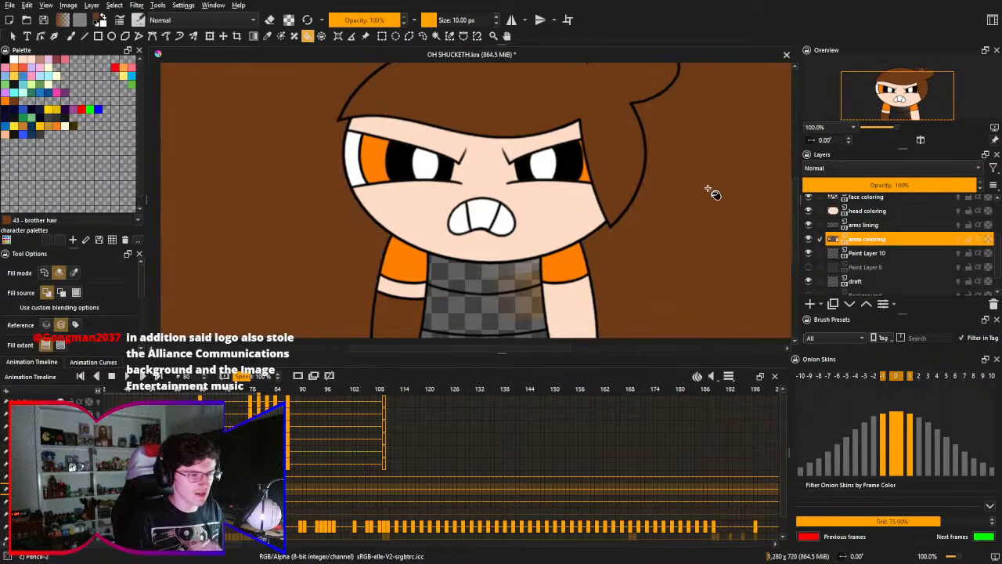
pyautogui.hotkey('ctrl', 'z')
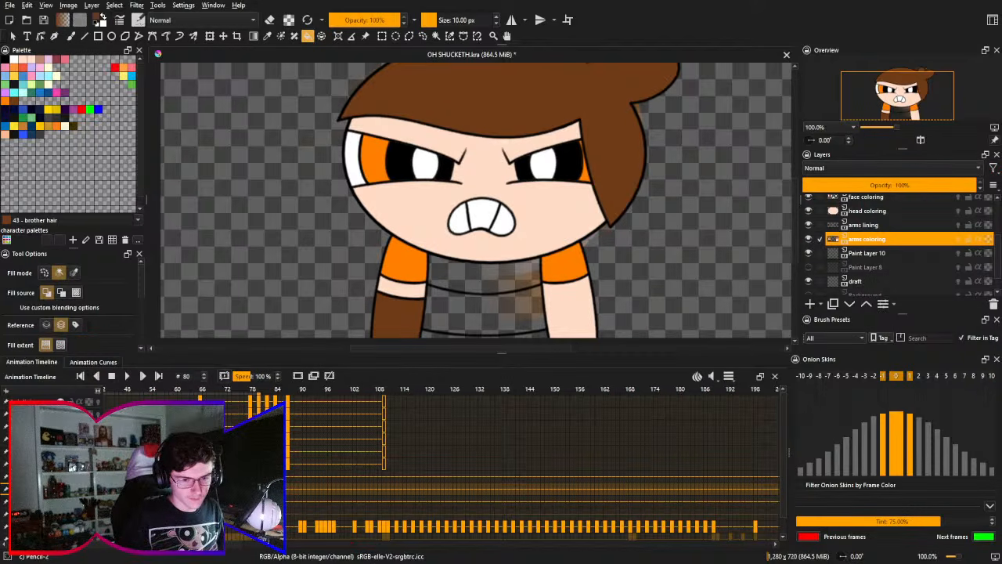
# - Select the arms lining layer, try moving an arms keyframe ahead of frame 80, and undo the change
pyautogui.click(864, 225)
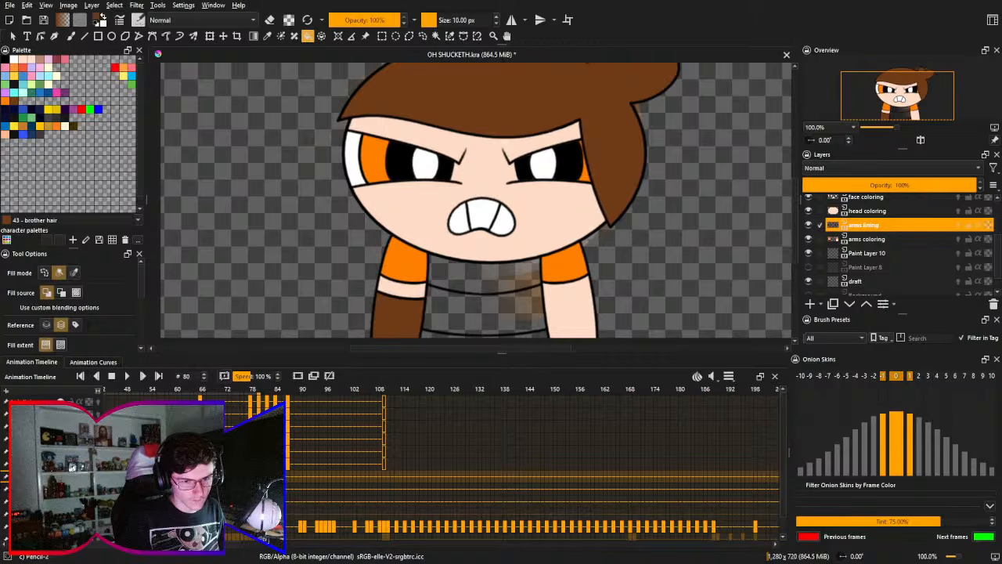
pyautogui.moveTo(481, 414); pyautogui.dragTo(588, 365)
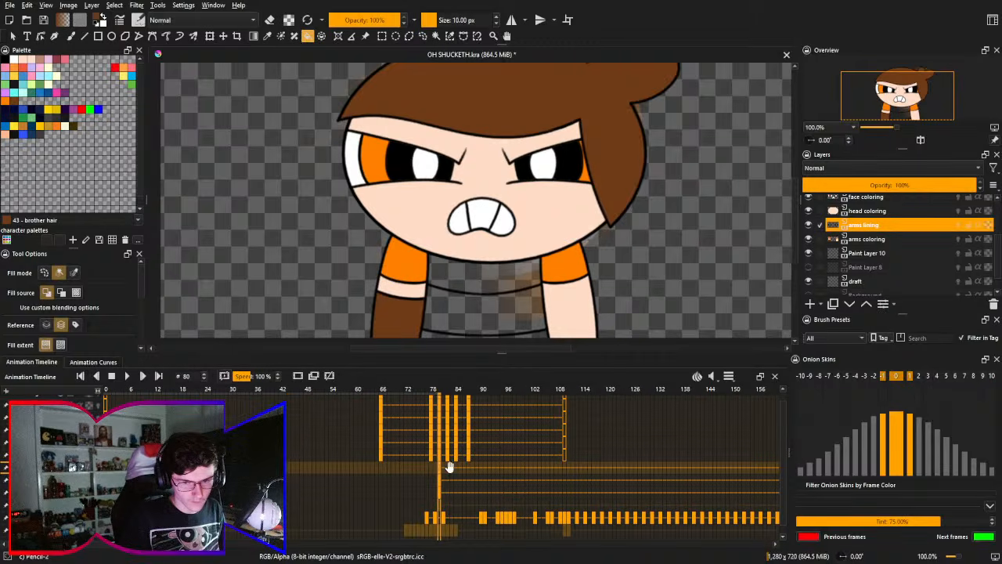
pyautogui.moveTo(450, 467); pyautogui.dragTo(476, 416)
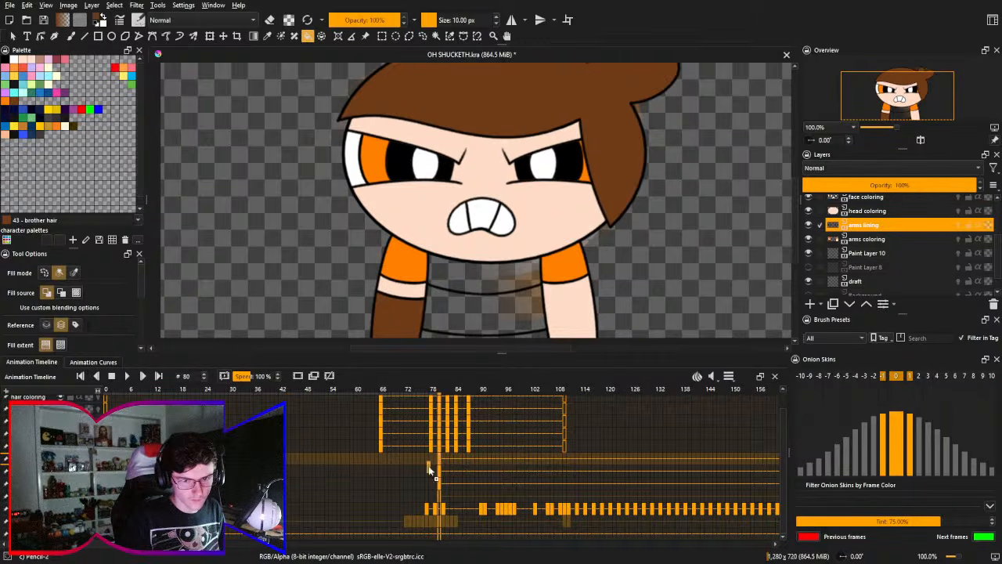
pyautogui.click(430, 464)
pyautogui.click(123, 390)
pyautogui.press('Left')
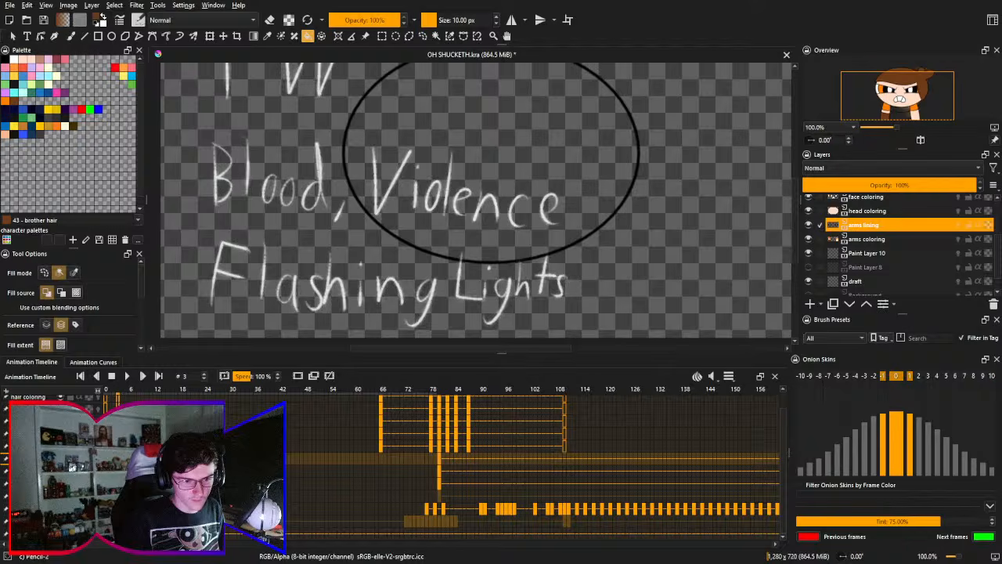
pyautogui.hotkey('ctrl', 'z')
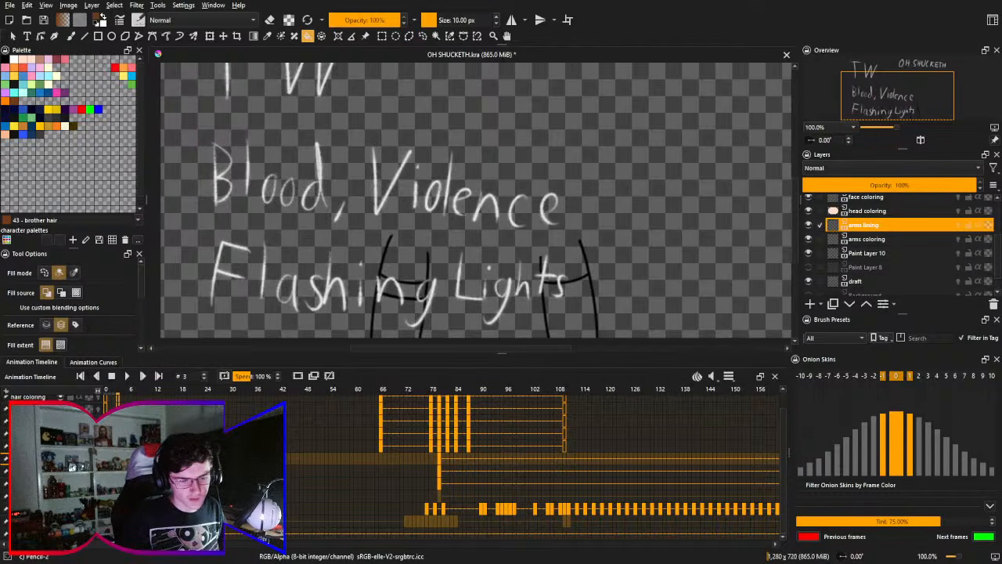
# - Inspect frames 1 to 3 with the Blood, Violence, Flashing Lights text and return to frame 80
pyautogui.press('Left')
pyautogui.press('Left')
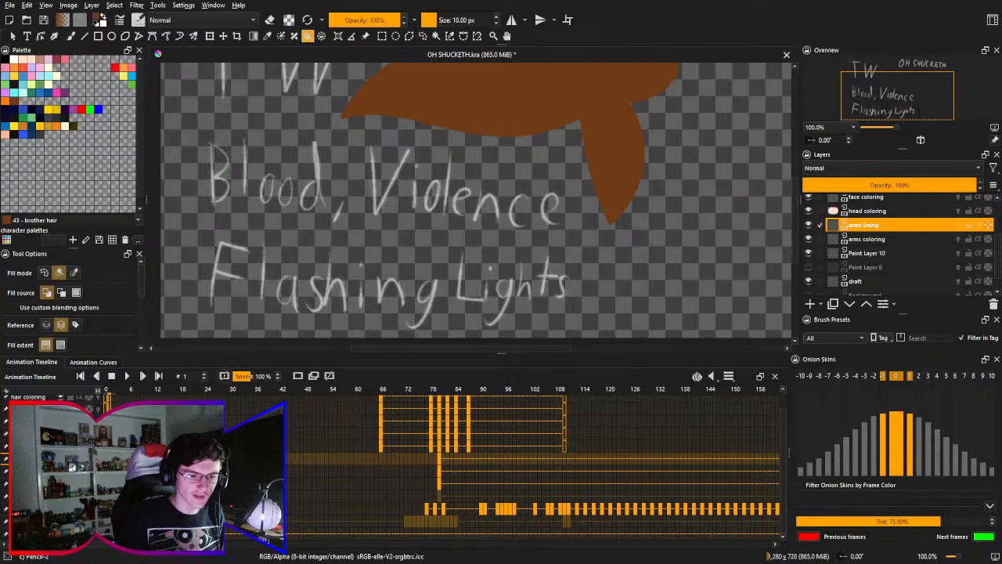
pyautogui.press('Right')
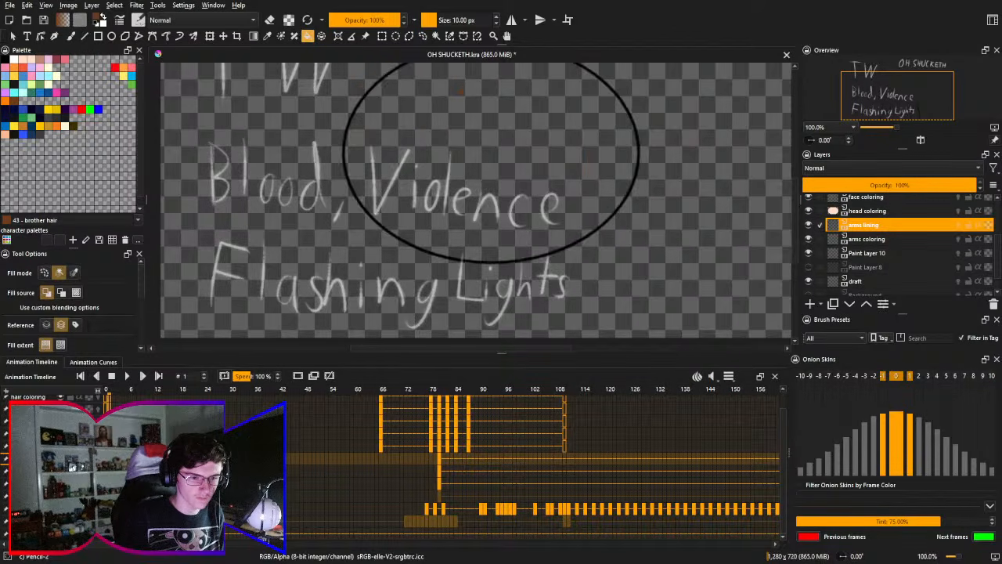
pyautogui.press('Right')
pyautogui.press('Left')
pyautogui.press('Right')
pyautogui.press('Right')
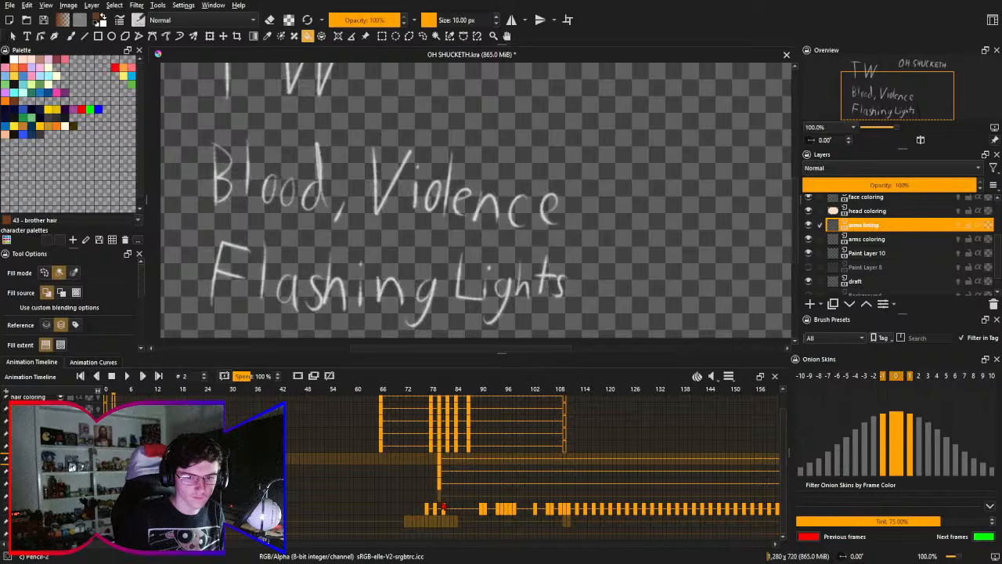
pyautogui.click(441, 464)
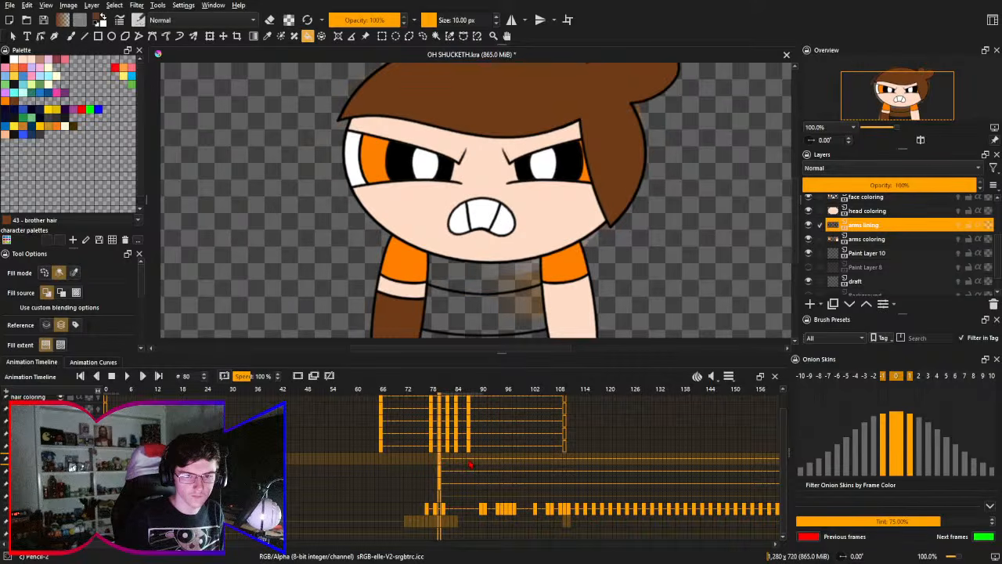
pyautogui.moveTo(471, 465); pyautogui.dragTo(388, 529)
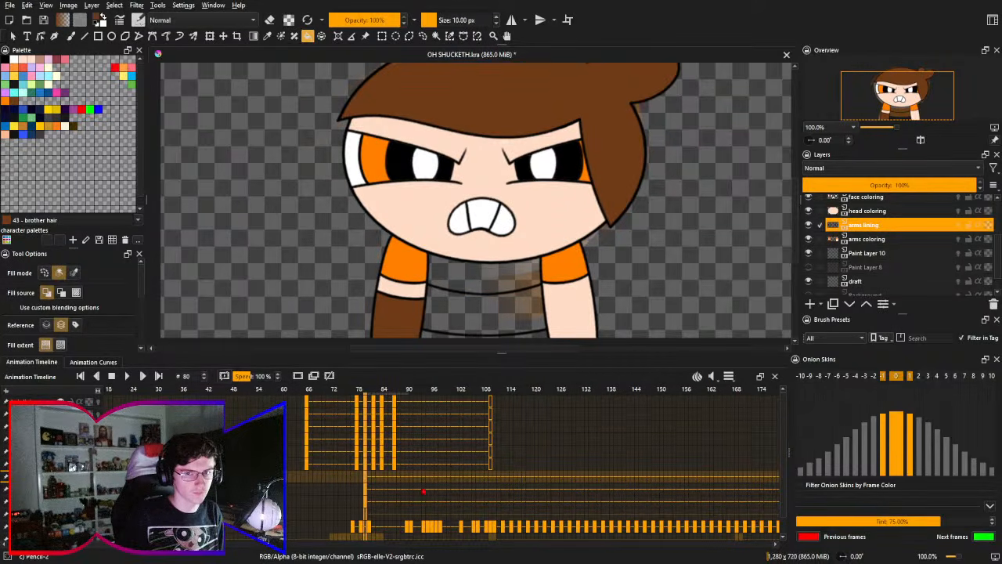
pyautogui.moveTo(423, 492); pyautogui.dragTo(375, 487)
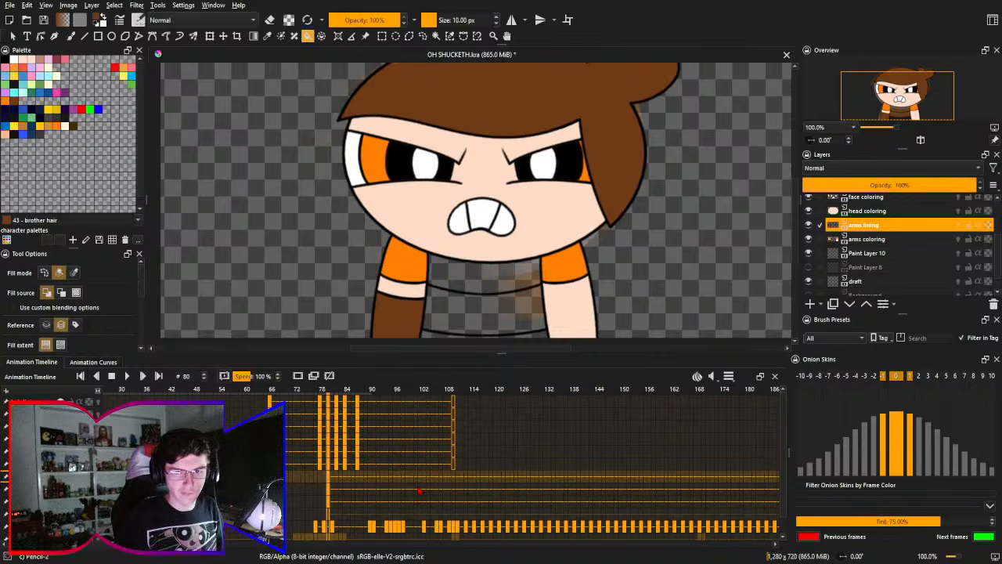
pyautogui.hscroll(3, 345, 489)
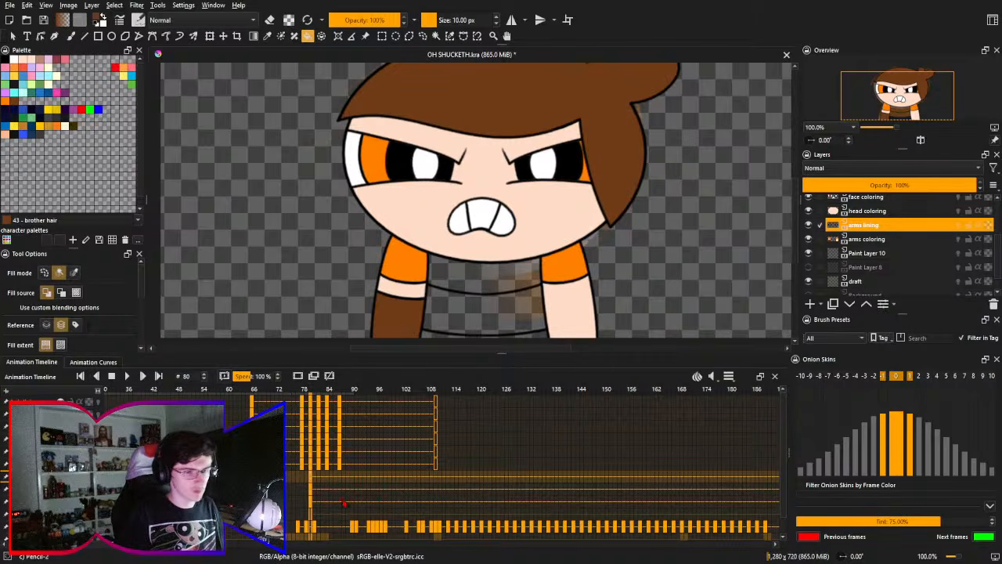
pyautogui.hscroll(1, 337, 489)
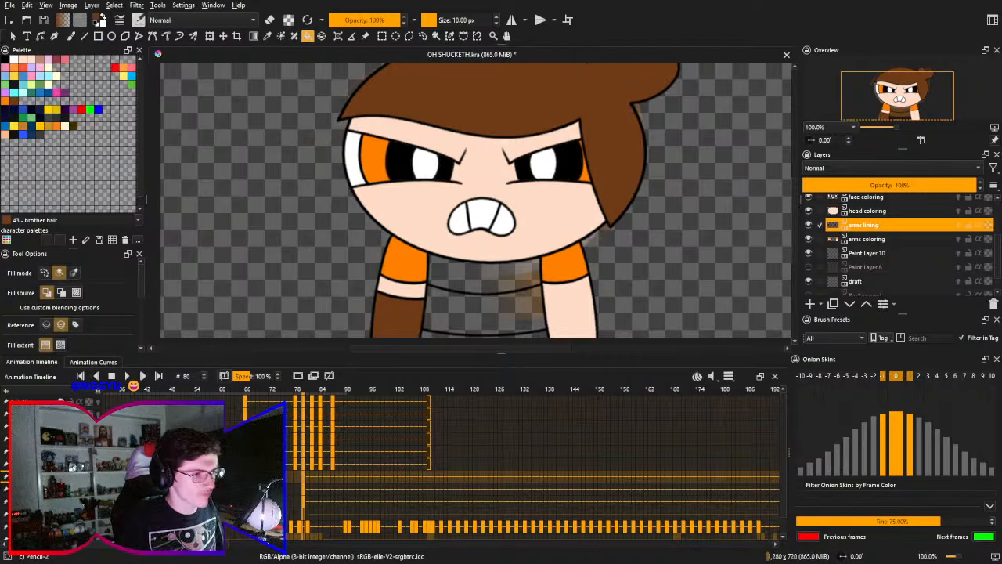
pyautogui.moveTo(373, 451); pyautogui.dragTo(320, 423)
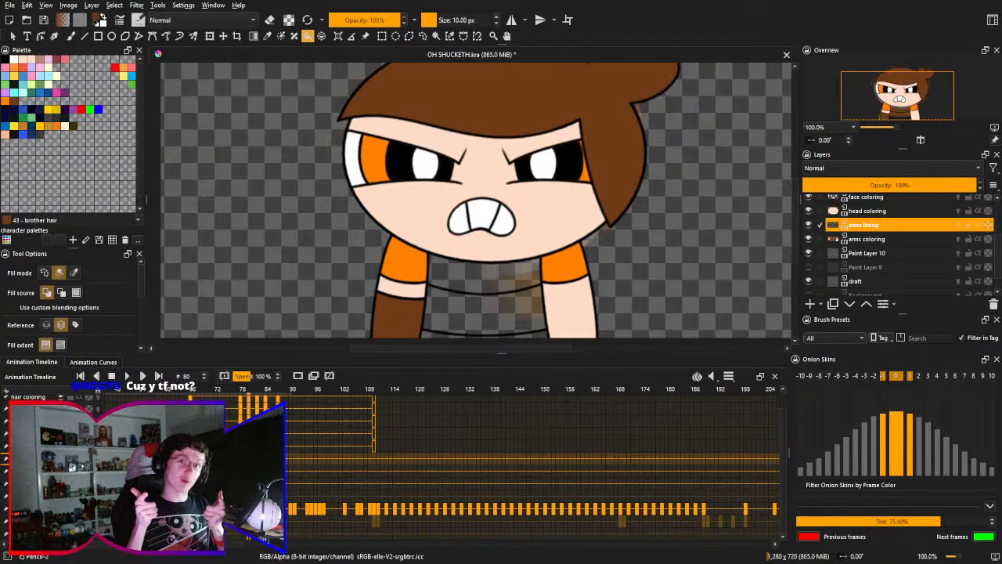
pyautogui.moveTo(244, 407); pyautogui.dragTo(249, 426)
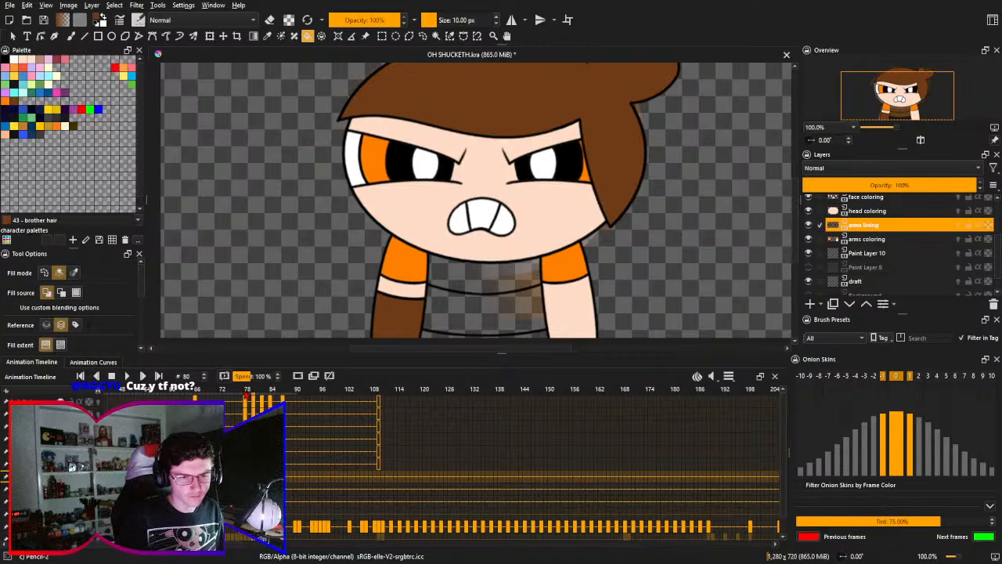
# - Show the hidden torso paint layer at frame 78, then undo, redo and again undo the last change
pyautogui.click(244, 394)
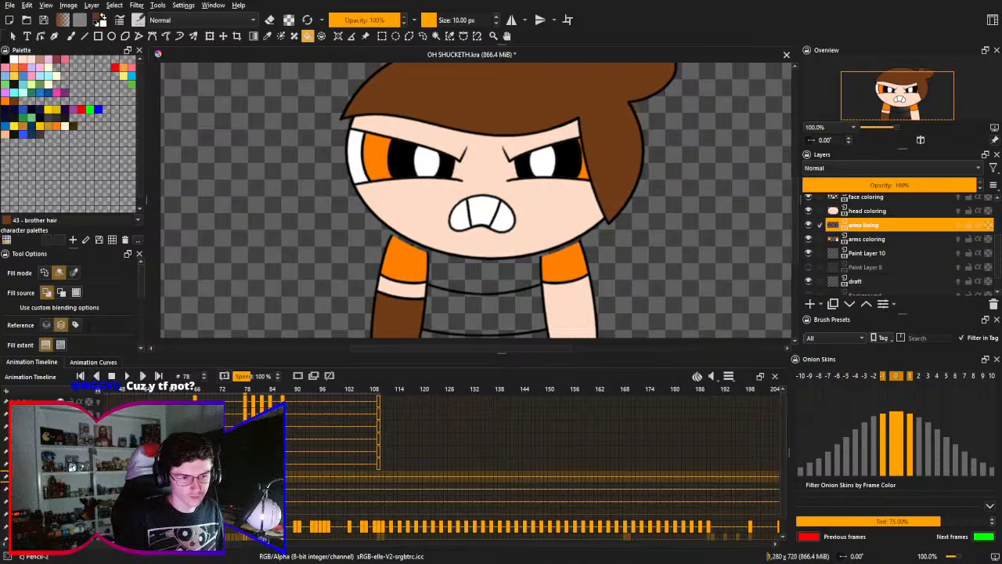
pyautogui.click(809, 267)
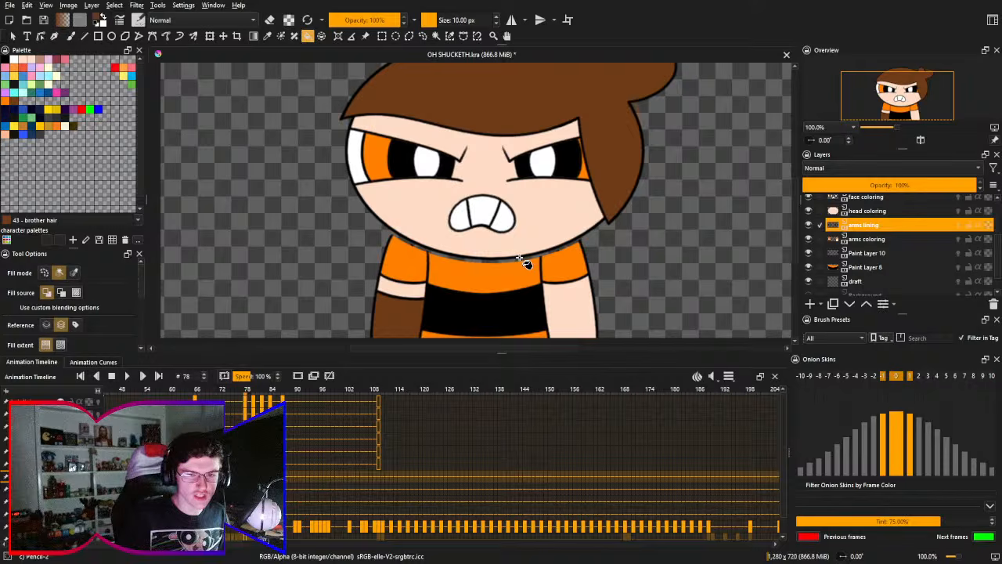
pyautogui.hotkey('ctrl', 'z')
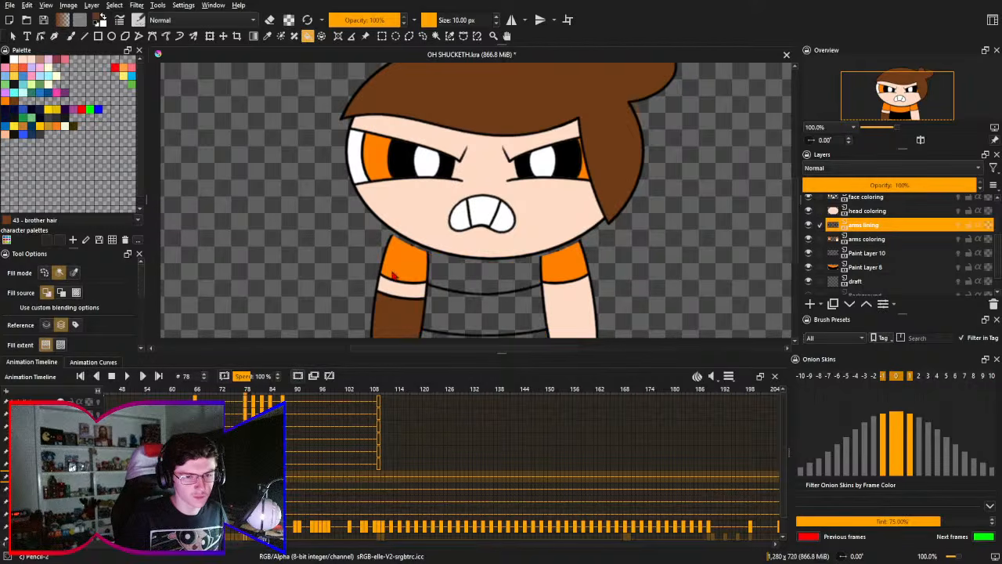
pyautogui.hotkey('ctrl', 'shift', 'z')
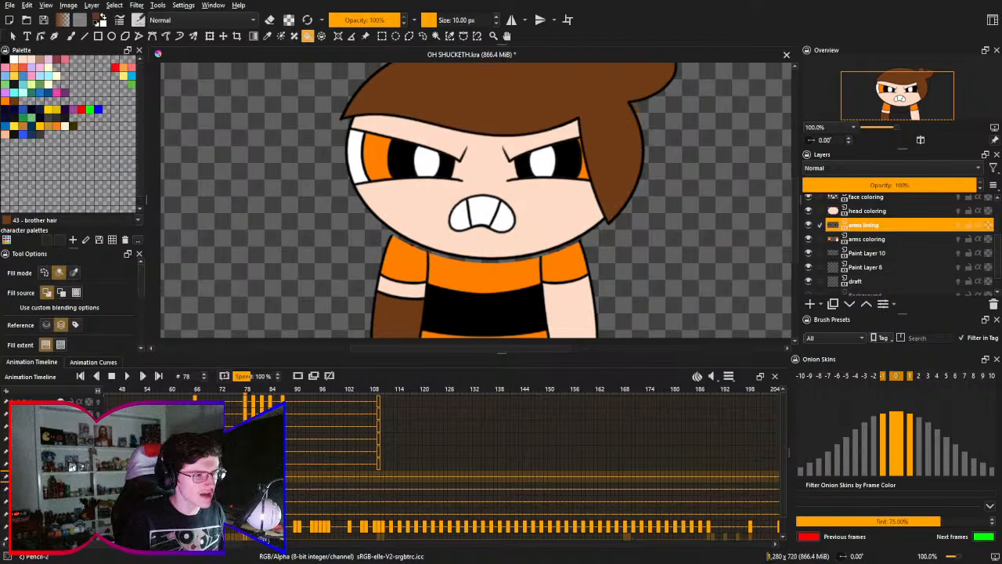
pyautogui.hotkey('ctrl', 'z')
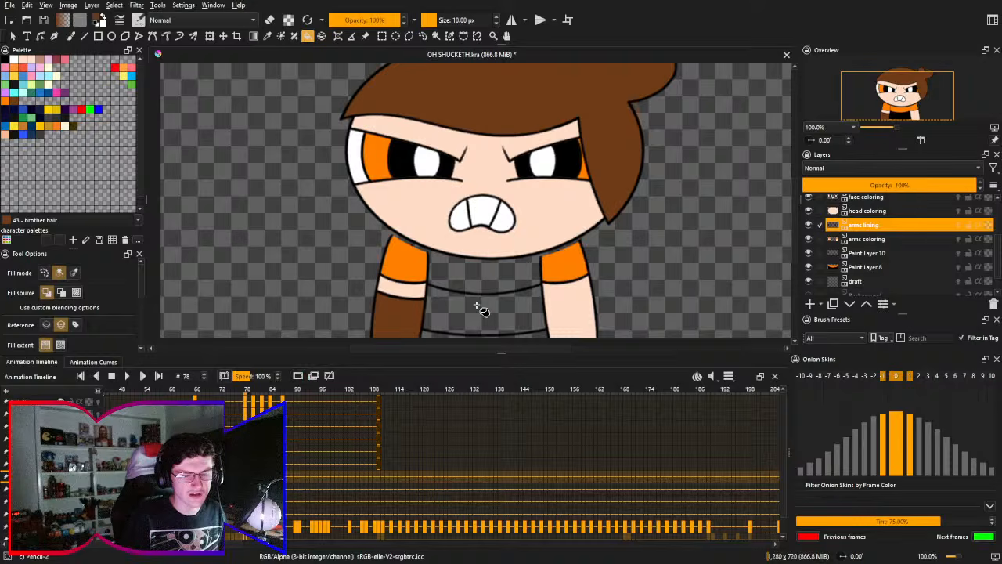
# - Compare the arms and torso at frames 118 and 126 with frames 77 and 78, ending on frame 78
pyautogui.scroll(1, 479, 309)
pyautogui.scroll(1, 459, 286)
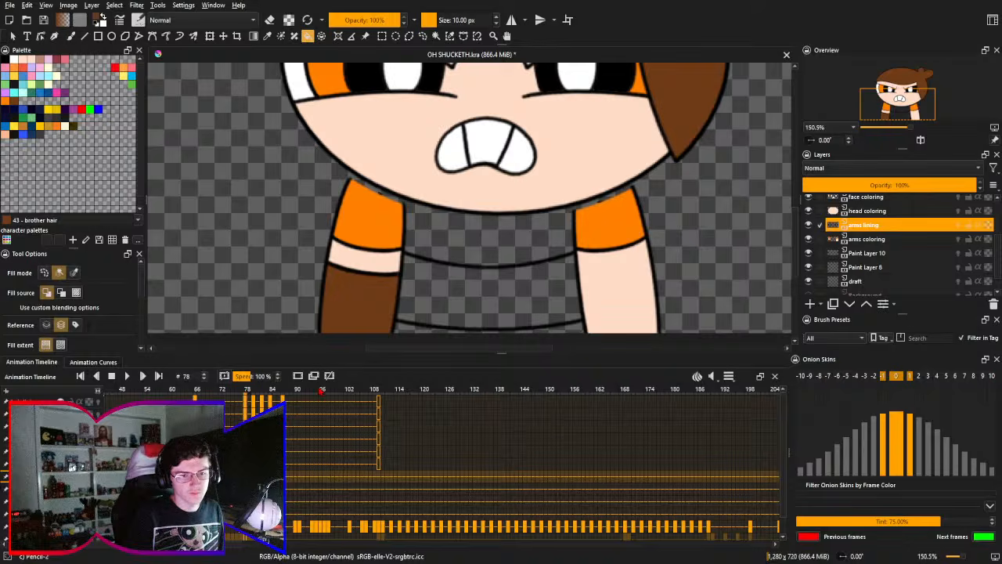
pyautogui.click(494, 392)
pyautogui.click(448, 392)
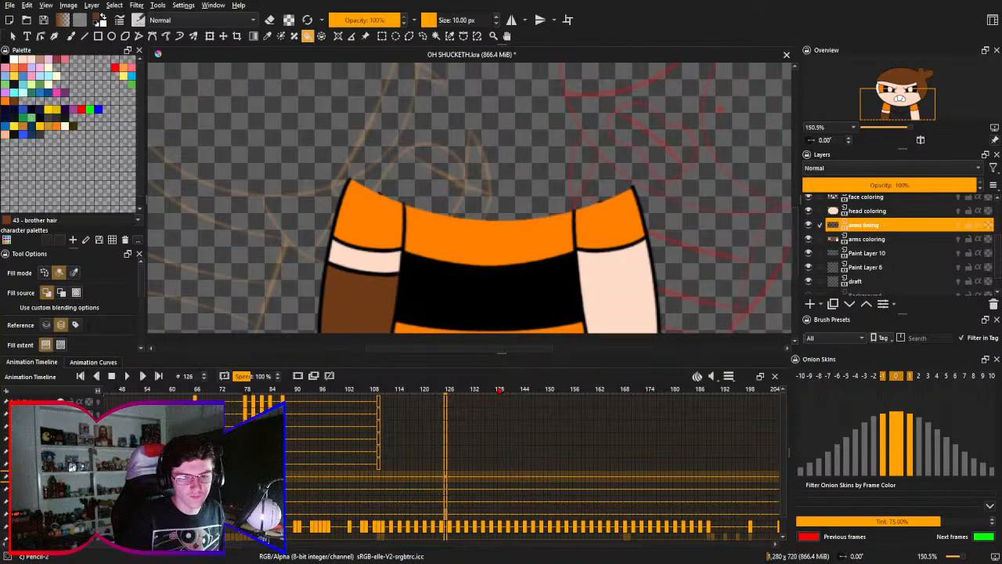
pyautogui.click(499, 391)
pyautogui.click(417, 395)
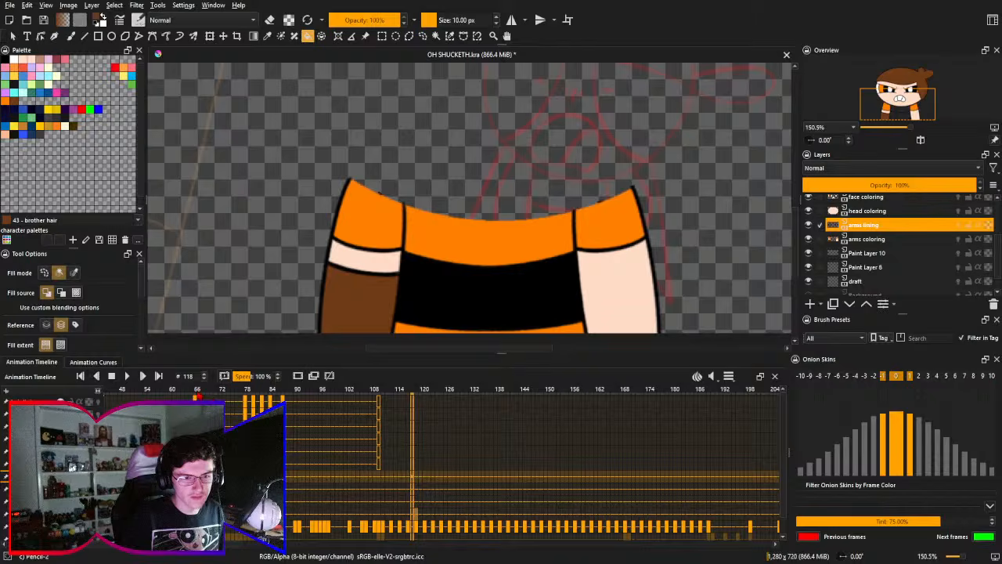
pyautogui.click(198, 396)
pyautogui.click(244, 396)
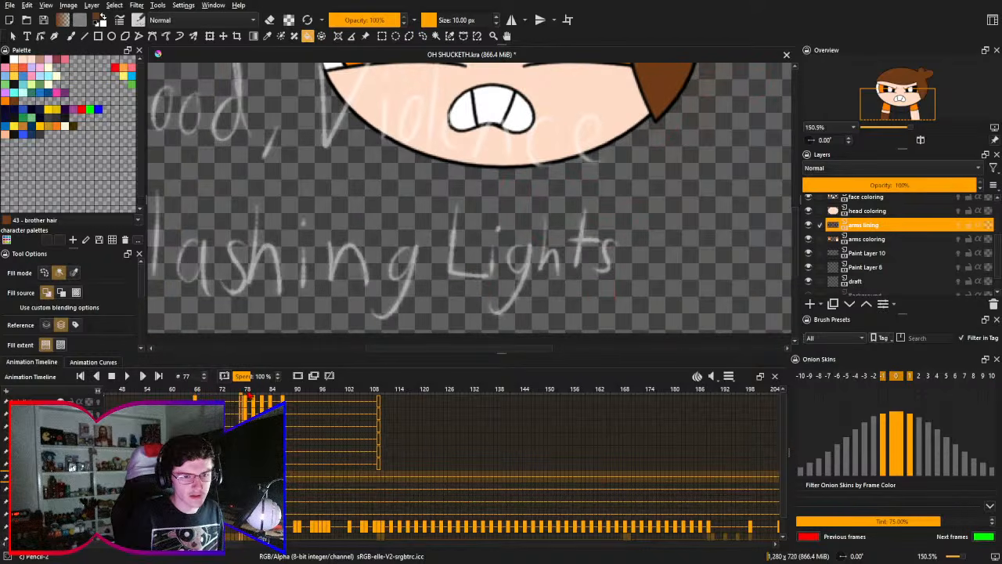
pyautogui.click(250, 396)
pyautogui.click(245, 399)
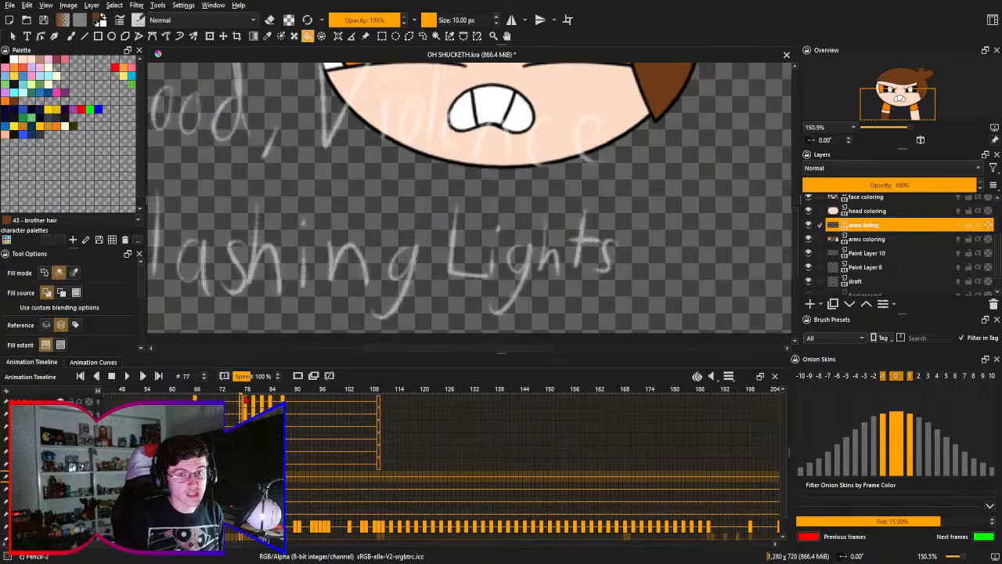
pyautogui.click(250, 397)
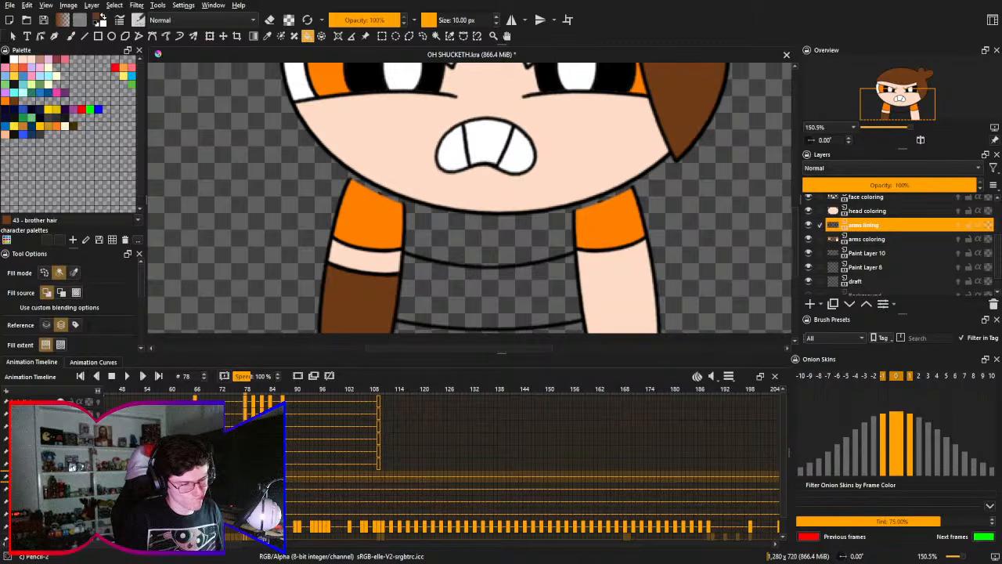
# - Rename Paint Layer 10 as "torso lining" and the paint layer directly below it as "torso coloring"
pyautogui.doubleClick(913, 254)
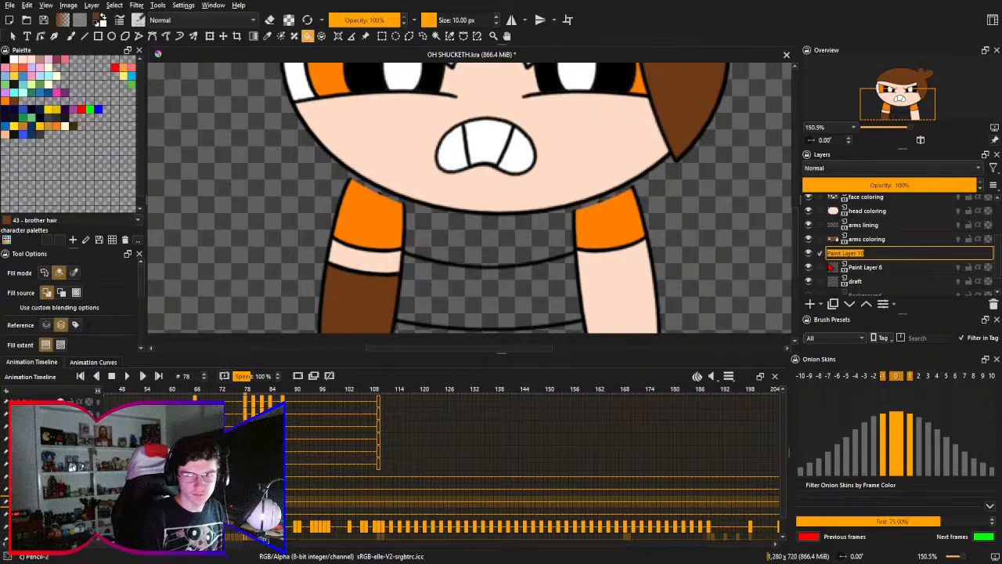
pyautogui.write('torso lining')
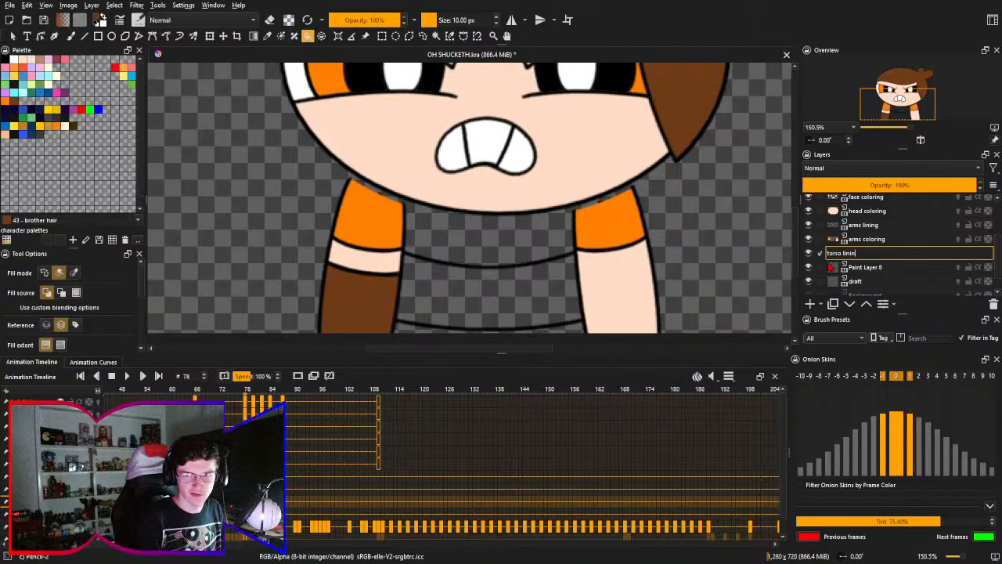
pyautogui.press('Return')
pyautogui.doubleClick(872, 267)
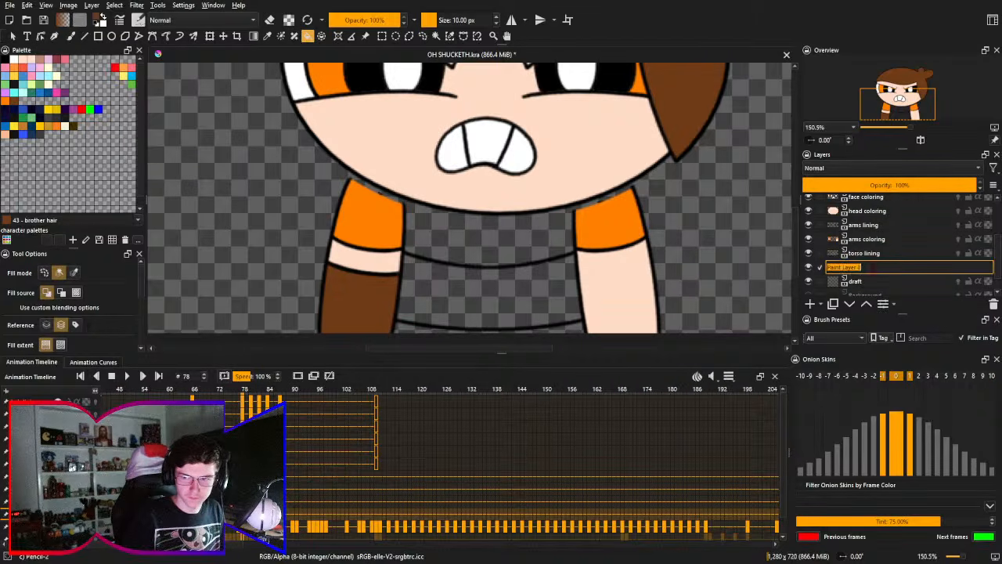
pyautogui.write('t')
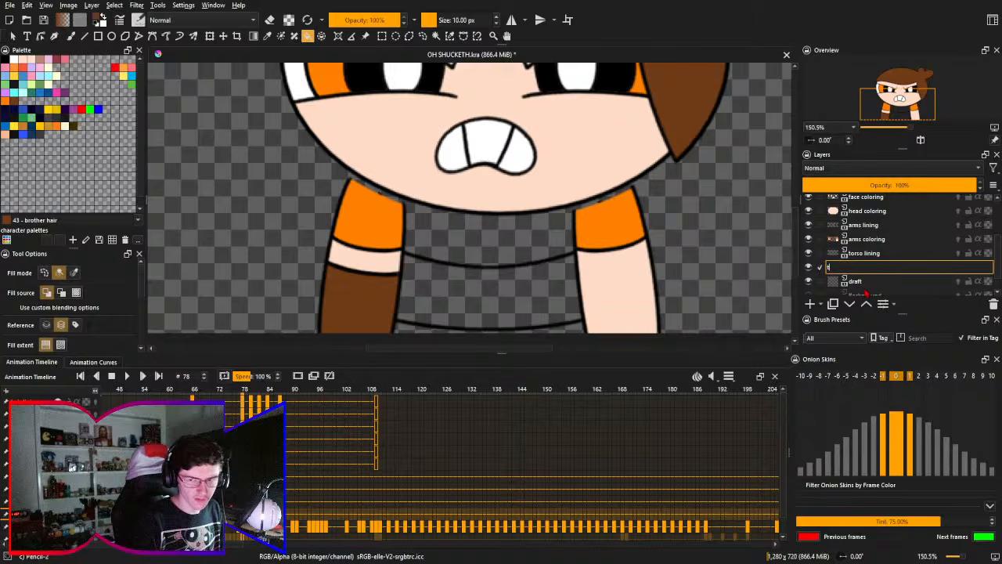
pyautogui.write('orso coloring')
pyautogui.press('Return')
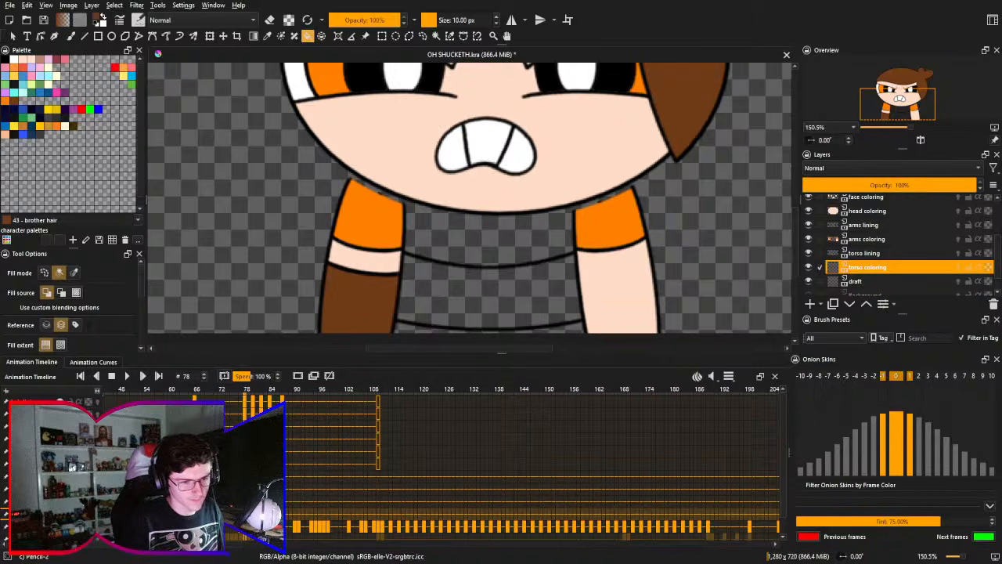
# - Add two new paint layers directly above the draft layer
pyautogui.moveTo(470, 543); pyautogui.dragTo(467, 544)
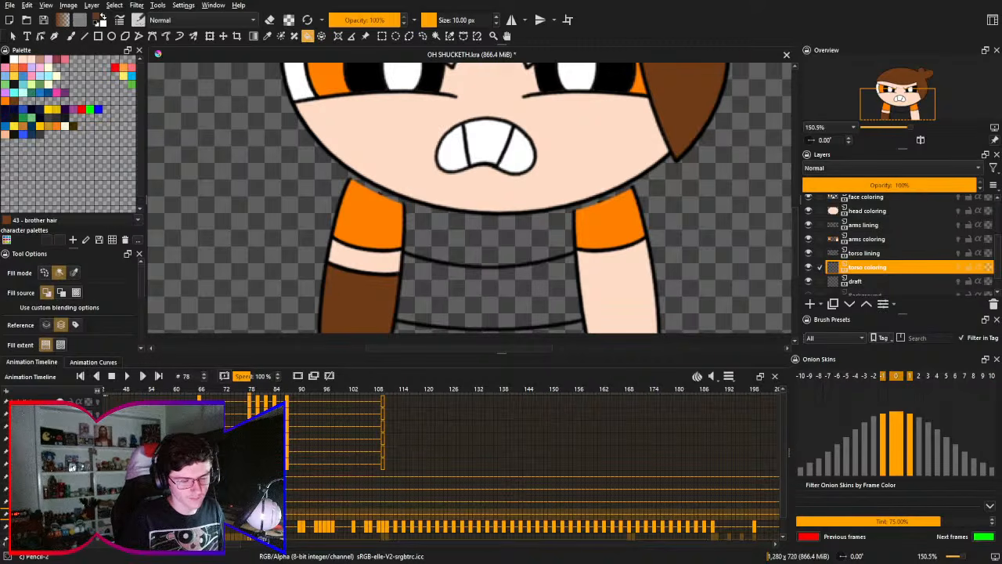
pyautogui.moveTo(467, 543); pyautogui.dragTo(463, 544)
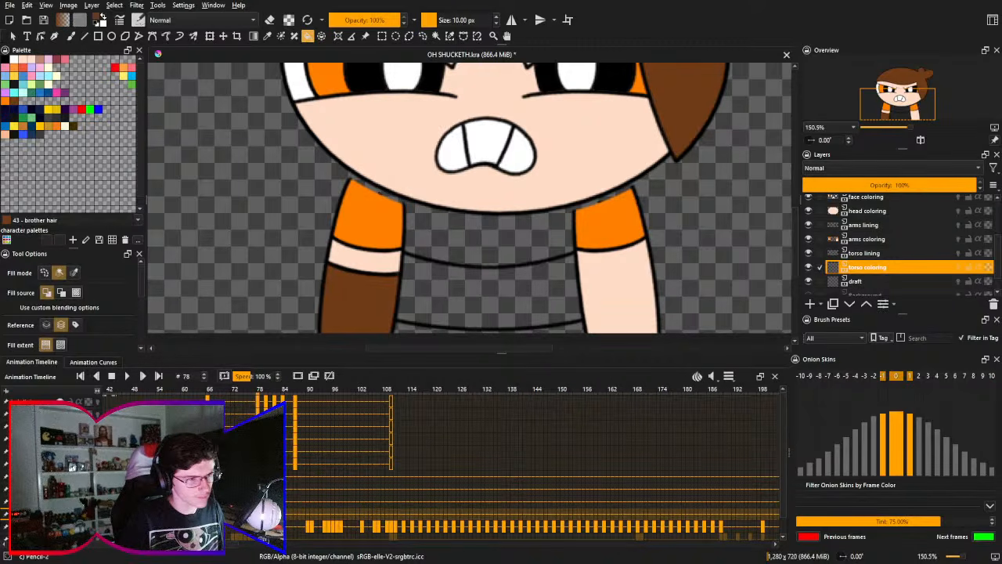
pyautogui.moveTo(470, 489); pyautogui.dragTo(481, 472)
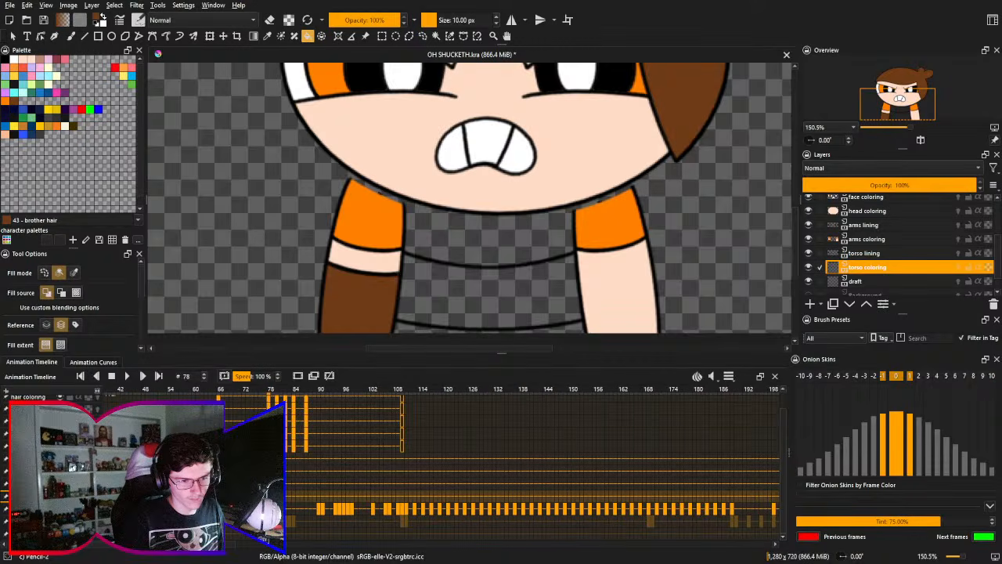
pyautogui.click(271, 509)
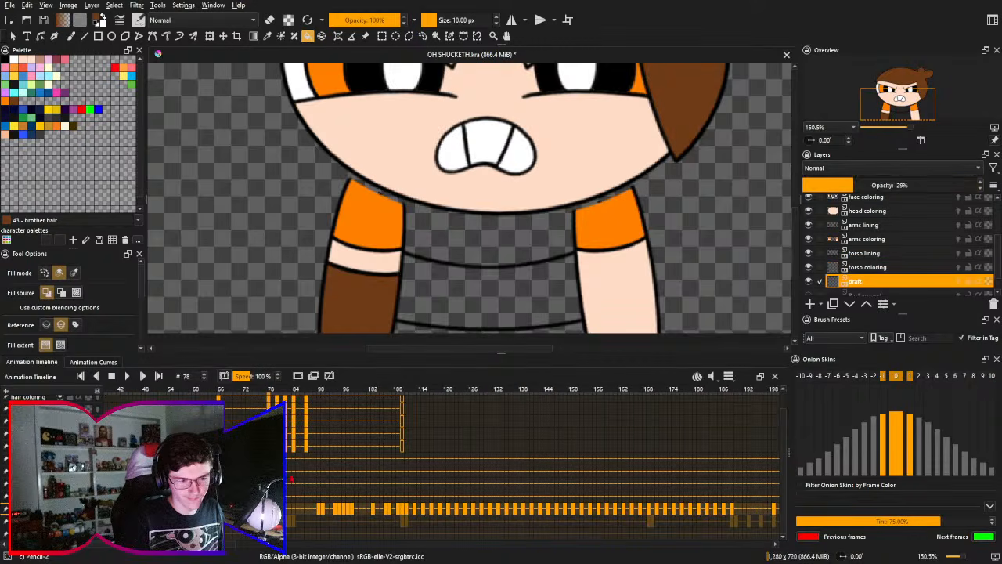
pyautogui.click(812, 305)
pyautogui.click(811, 305)
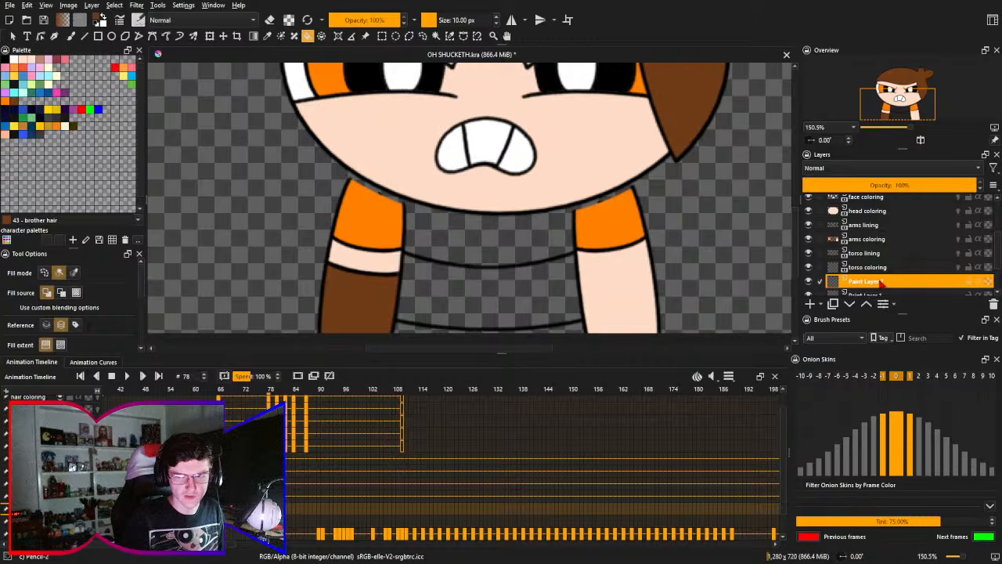
# - Add two new paint layers between the arms coloring and torso lining layers
pyautogui.scroll(-1, 885, 278)
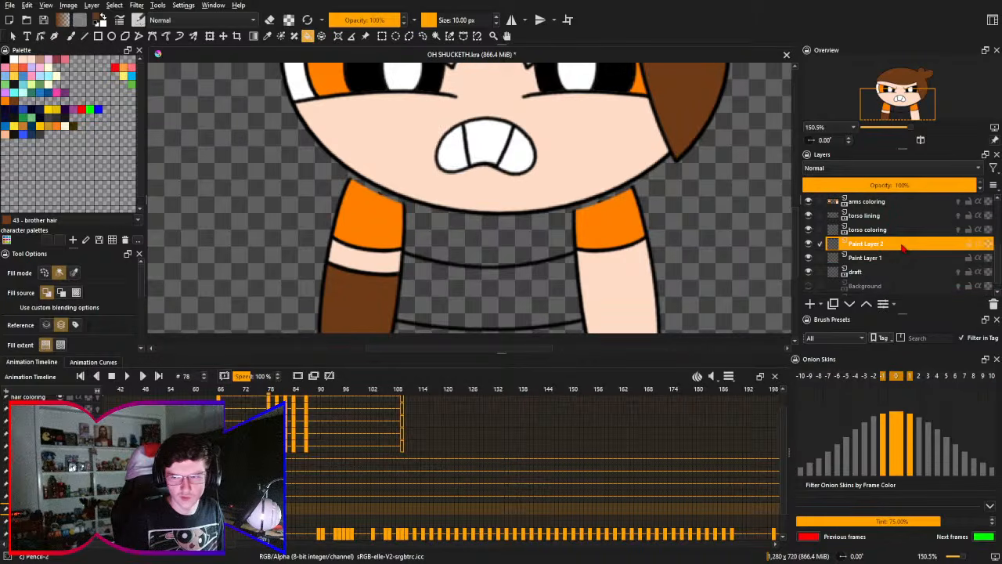
pyautogui.click(896, 220)
pyautogui.click(811, 303)
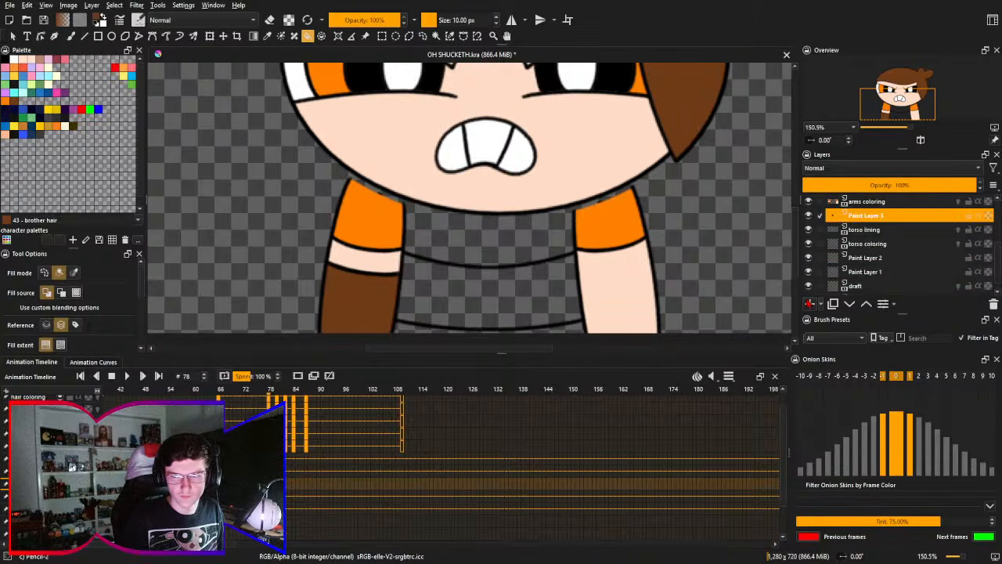
pyautogui.click(811, 304)
# - Rename the new paint layer directly below arms coloring as "front leg lining"
pyautogui.doubleClick(916, 216)
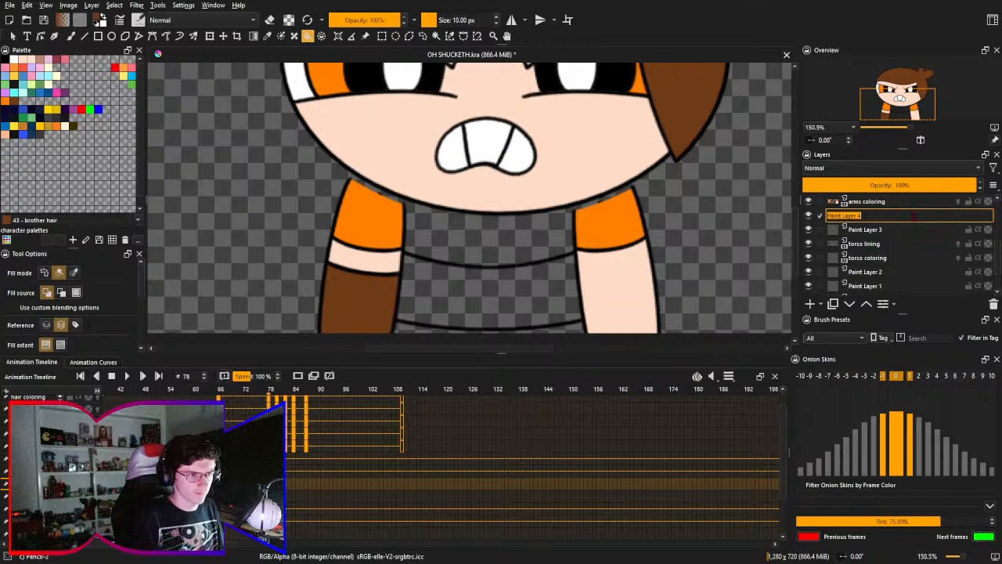
pyautogui.write('legs fr')
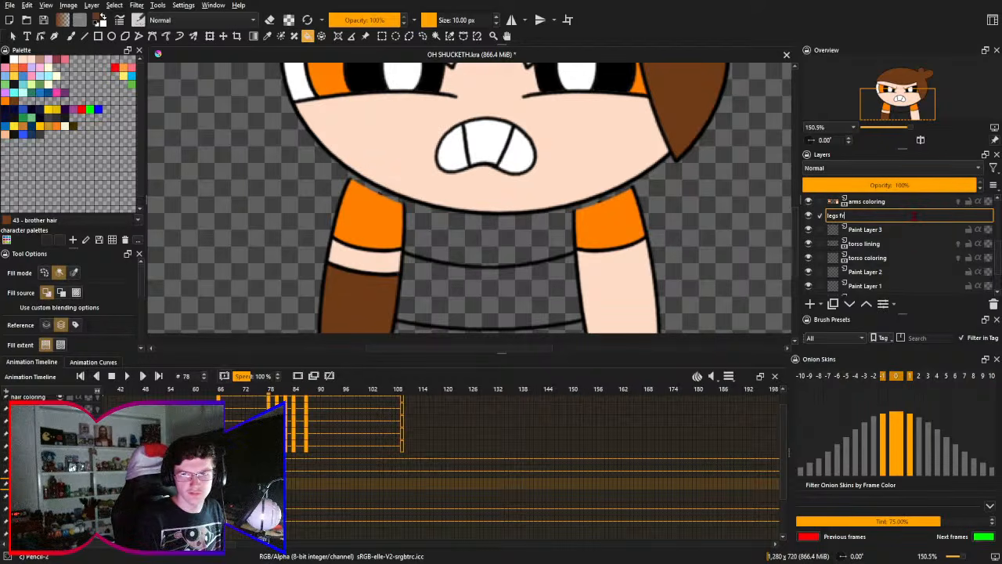
pyautogui.write('ont lining')
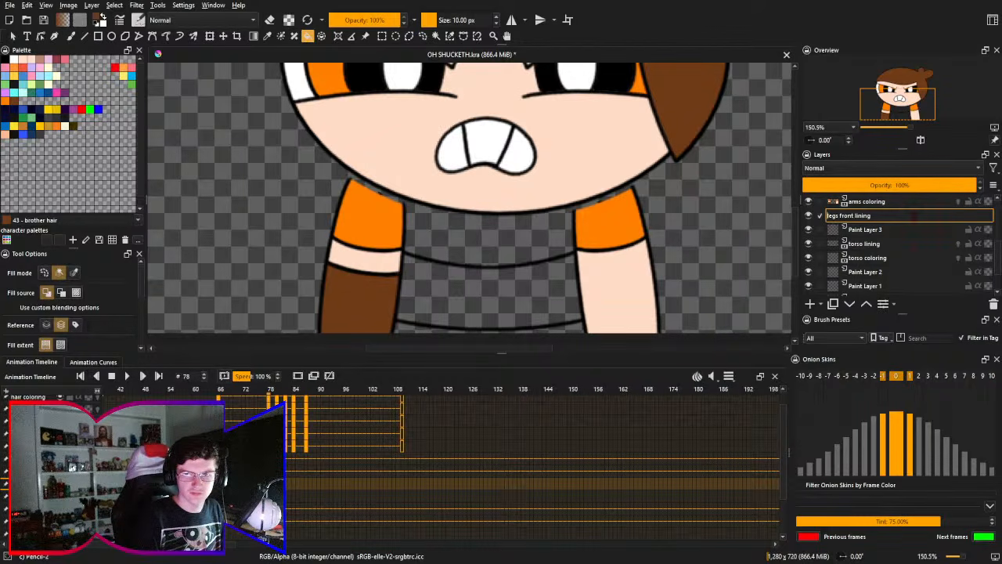
pyautogui.press('BackSpace')
pyautogui.press('BackSpace')
pyautogui.press('BackSpace')
pyautogui.press('BackSpace')
pyautogui.press('BackSpace')
pyautogui.hotkey('ctrl', 'Right')
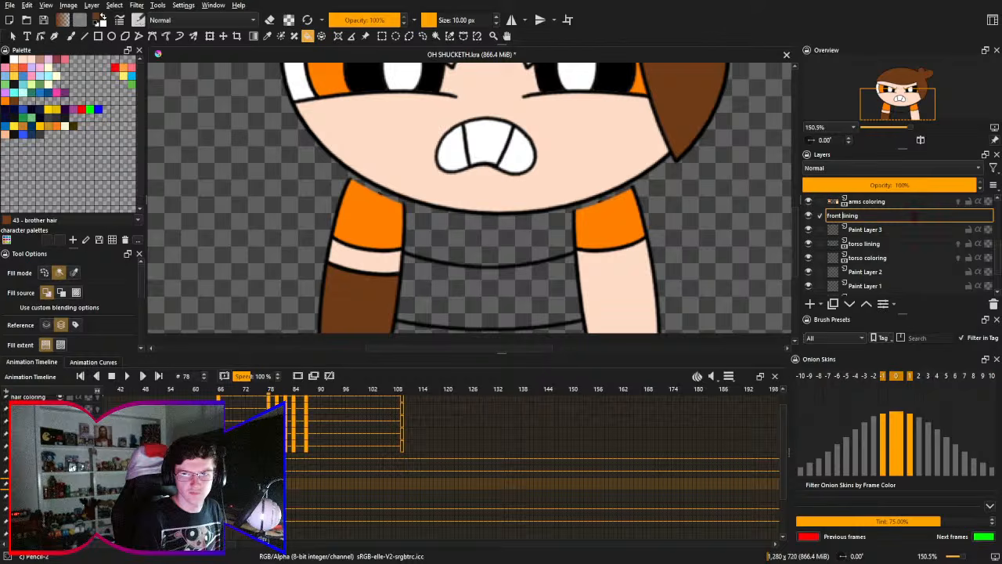
pyautogui.write('li')
pyautogui.press('BackSpace')
pyautogui.write('eg l')
pyautogui.press('Return')
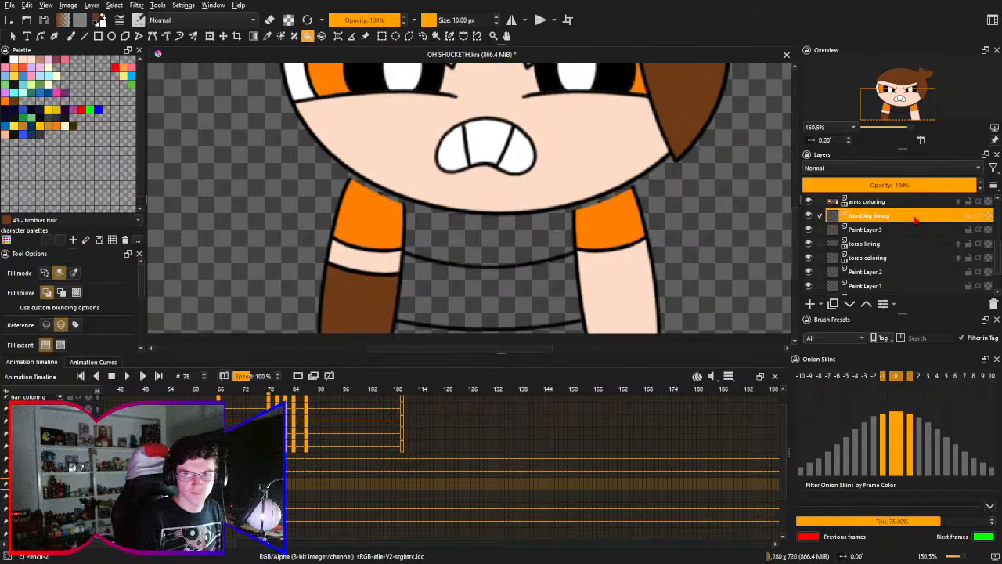
# - Rename the paint layer between front leg lining and torso lining as "front leg coloring"
pyautogui.click(915, 225)
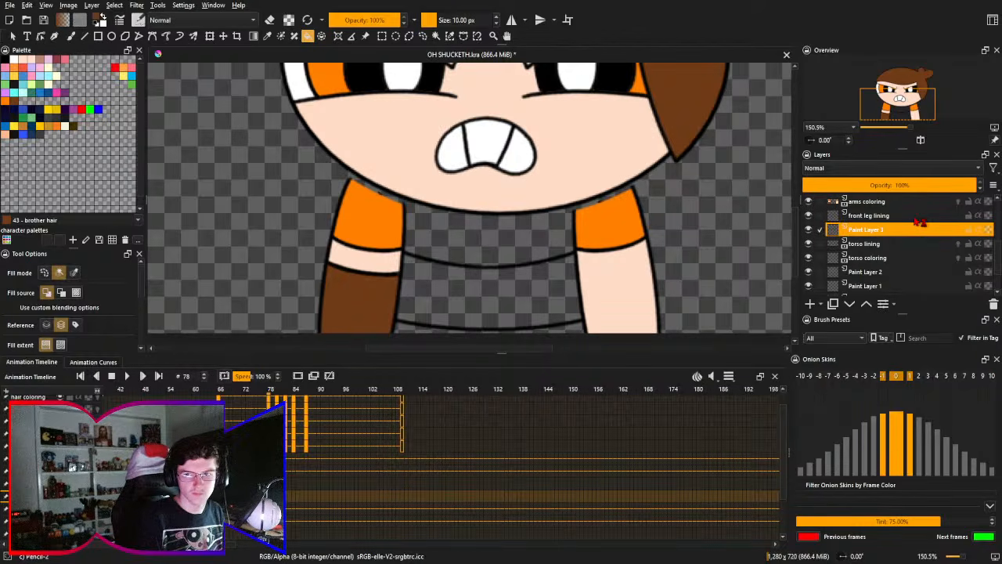
pyautogui.doubleClick(915, 223)
pyautogui.write('fron')
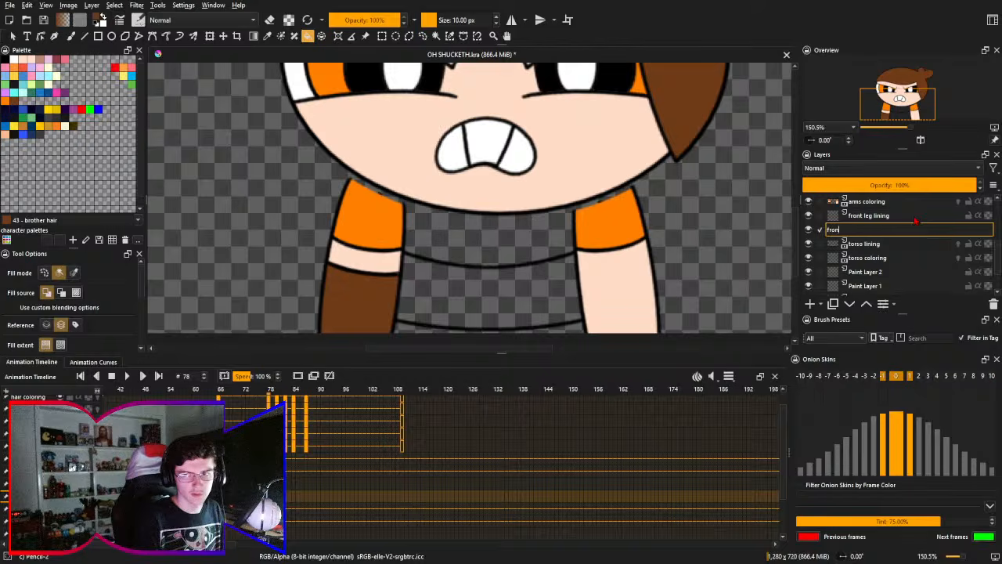
pyautogui.write('t leg coloring')
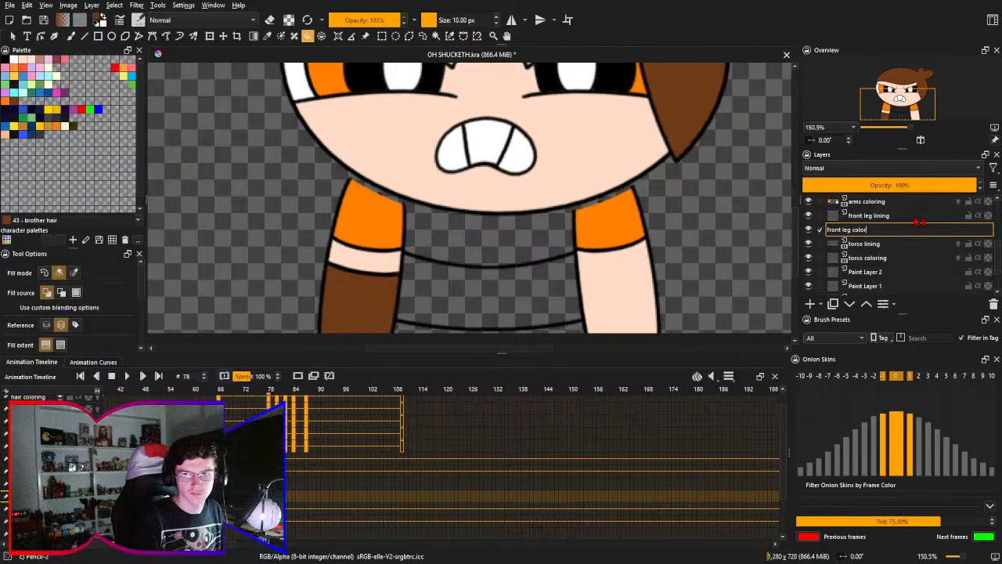
pyautogui.press('Return')
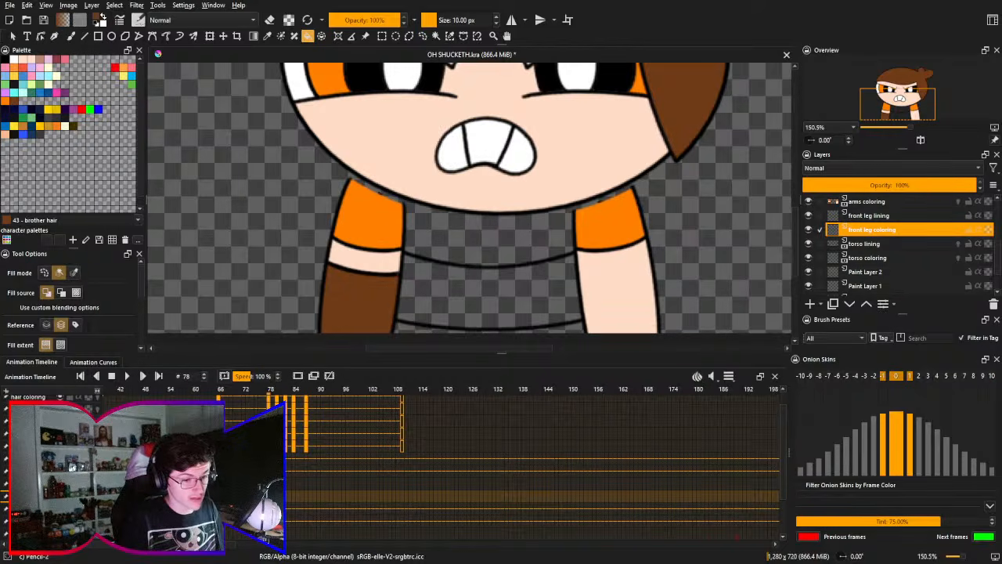
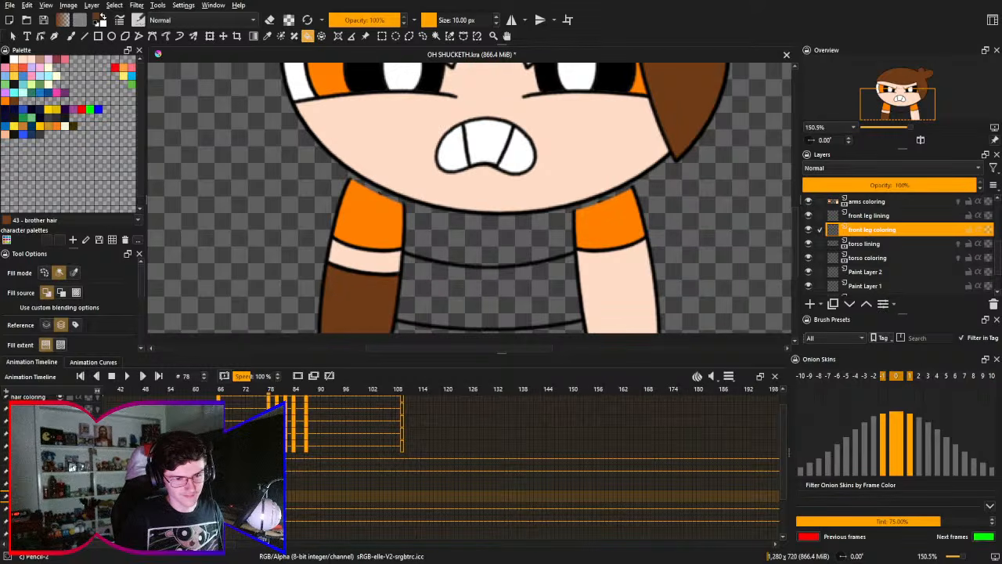
# - Rename the new paint layer directly below torso coloring as "legs lining"
pyautogui.scroll(-1, 532, 462)
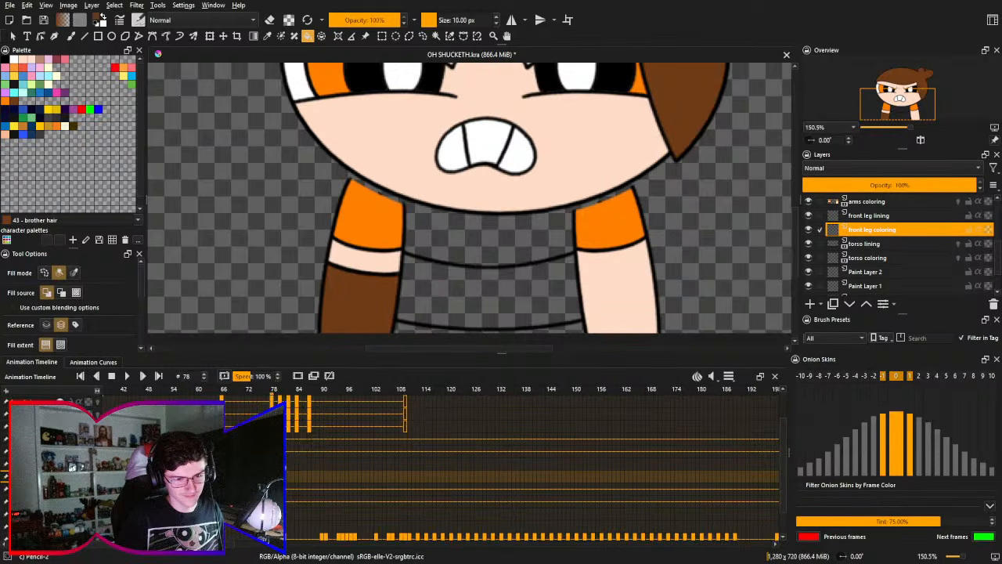
pyautogui.doubleClick(925, 272)
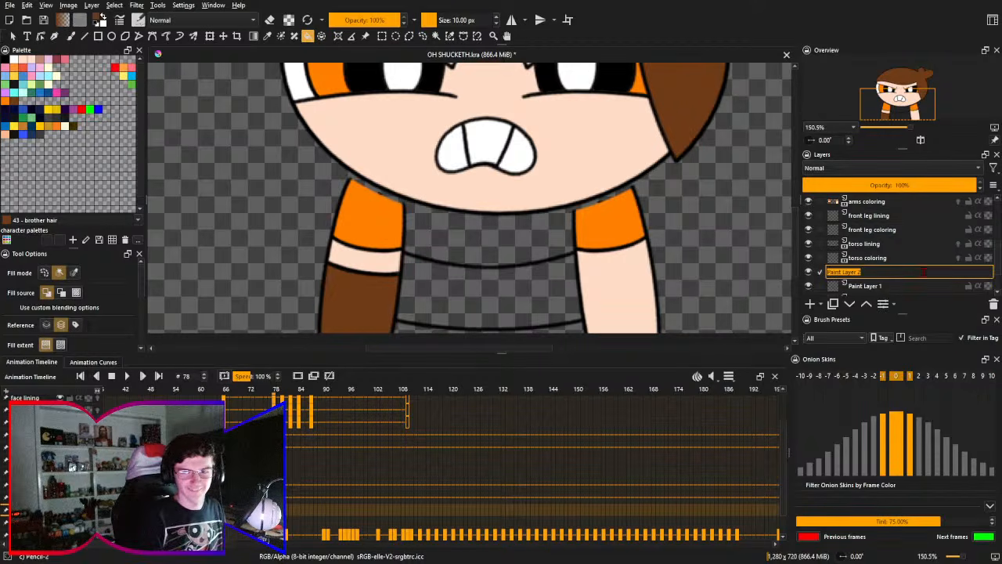
pyautogui.write('legs lining')
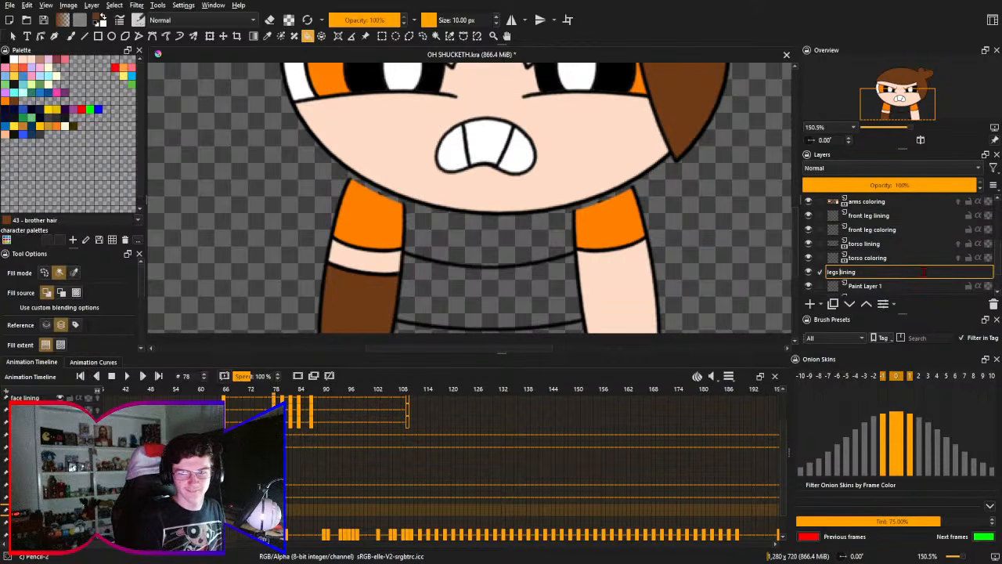
pyautogui.press('Return')
# - Rename the paint layer directly below legs lining as "legs coloring"
pyautogui.press('Down')
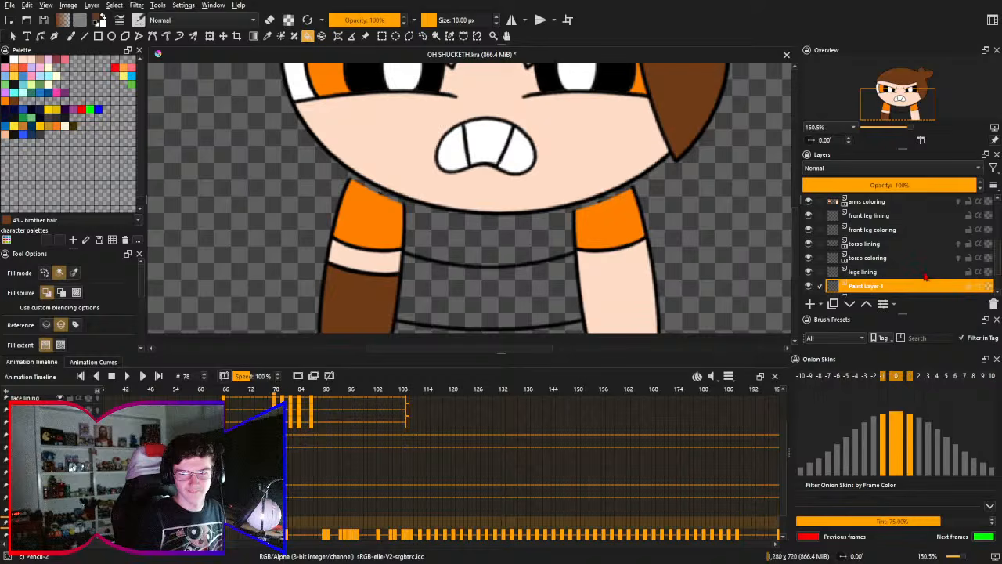
pyautogui.press('F2')
pyautogui.write('legs')
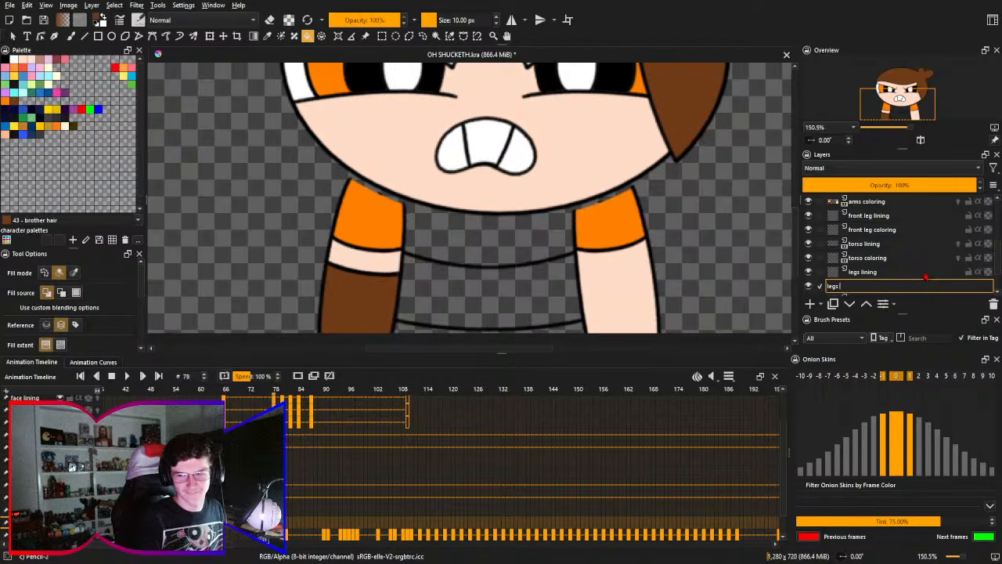
pyautogui.write(' coloring')
pyautogui.press('Return')
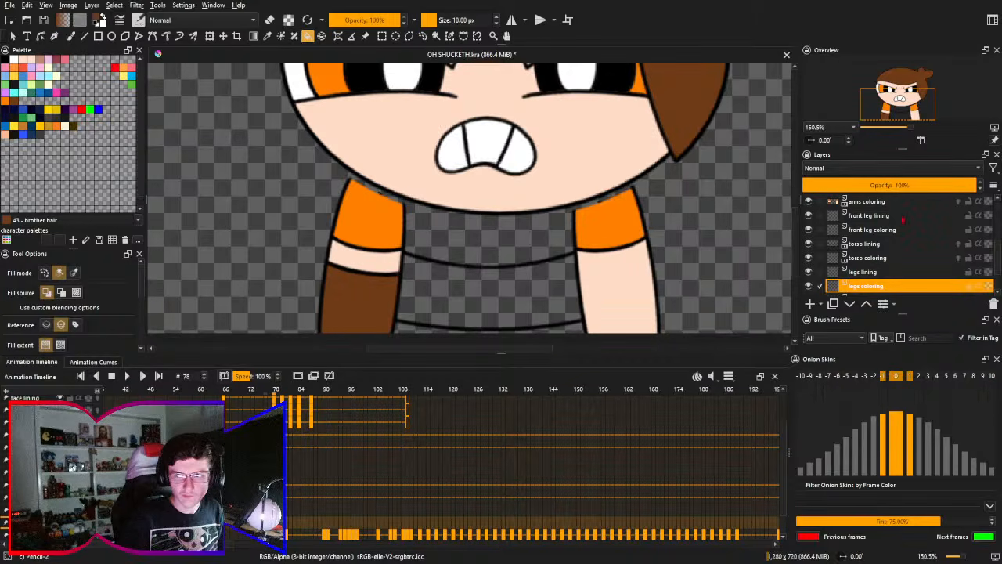
# - Try to nudge the arms lining, arms coloring, torso lining and torso coloring layers upward together at frame 78
pyautogui.scroll(1, 904, 210)
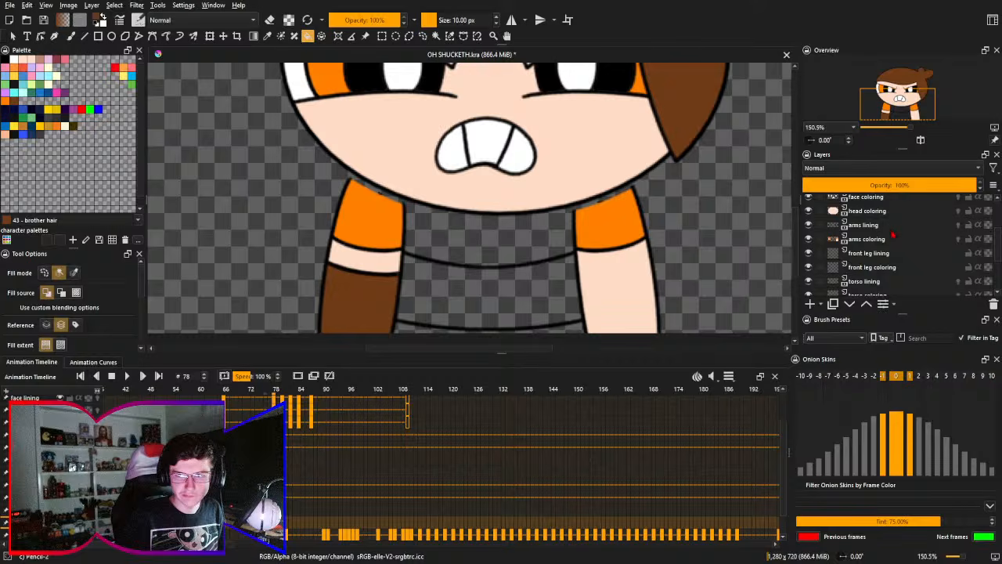
pyautogui.click(892, 227)
pyautogui.keyDown('shift'); pyautogui.click(893, 240); pyautogui.keyUp('shift')
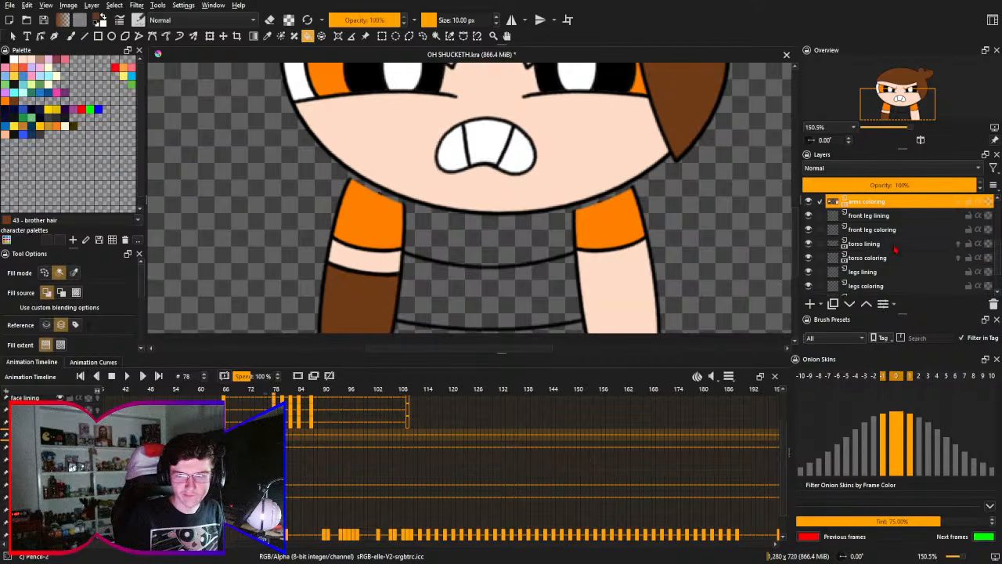
pyautogui.keyDown('ctrl'); pyautogui.click(895, 248); pyautogui.keyUp('ctrl')
pyautogui.keyDown('ctrl'); pyautogui.click(895, 257); pyautogui.keyUp('ctrl')
pyautogui.hotkey('ctrl', 't')
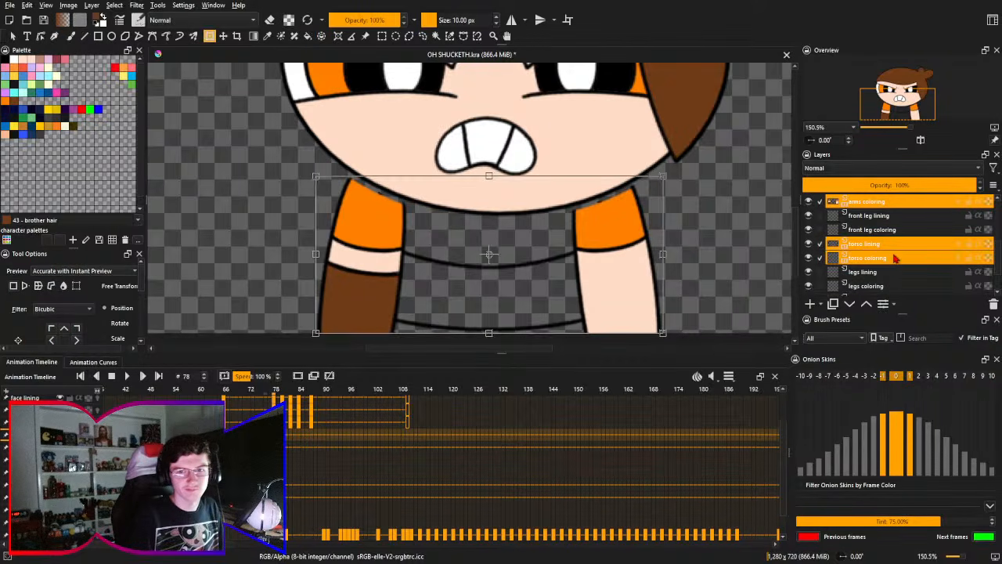
pyautogui.scroll(1, 895, 259)
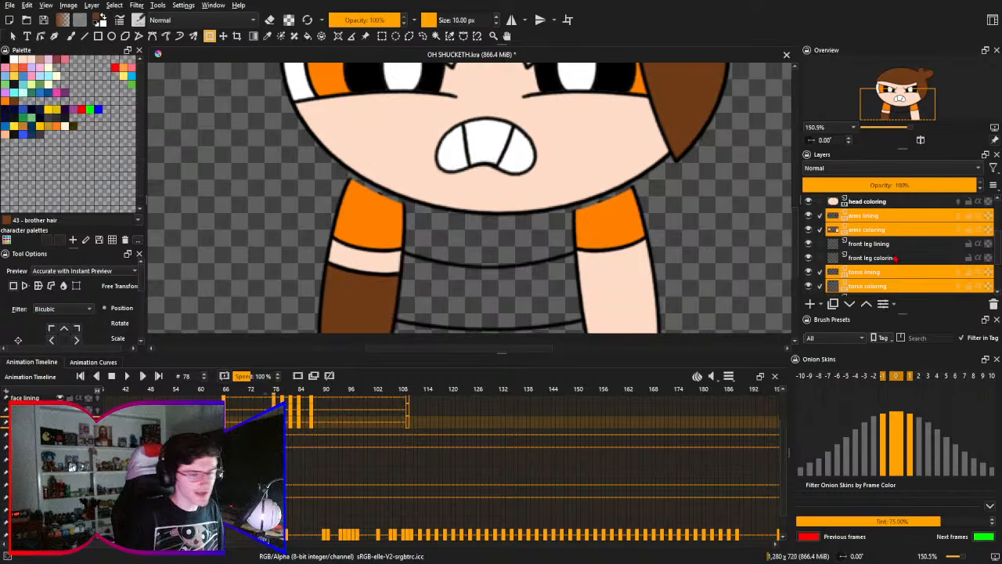
pyautogui.moveTo(686, 243); pyautogui.dragTo(676, 226)
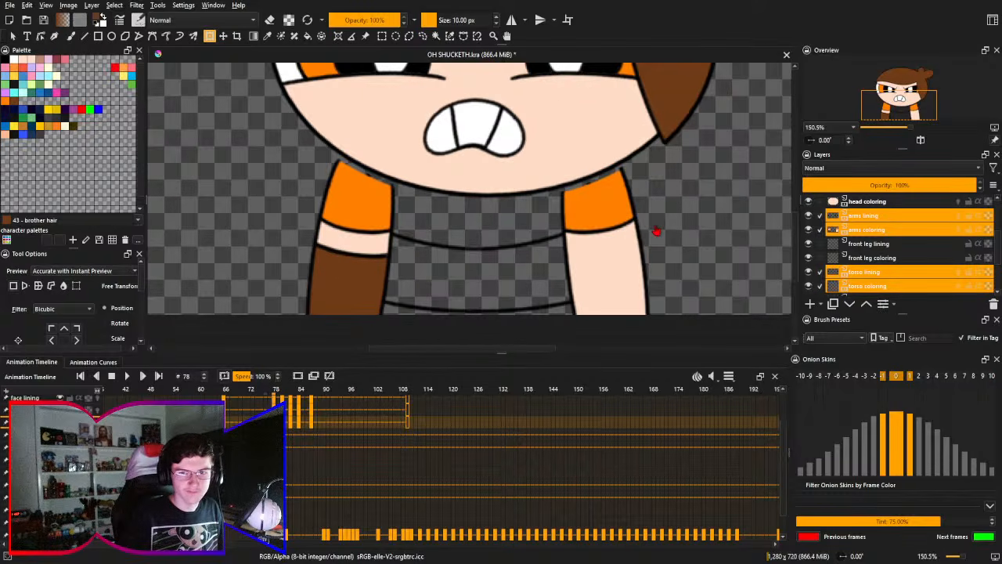
pyautogui.click(612, 240)
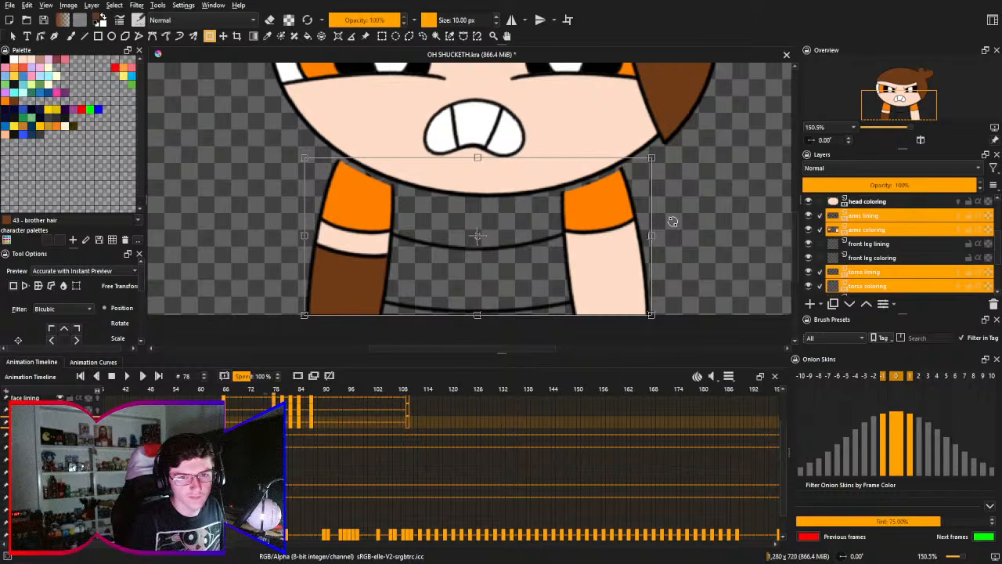
pyautogui.press('Up')
pyautogui.press('Up')
pyautogui.press('Up')
pyautogui.press('Up')
pyautogui.press('Up')
pyautogui.press('Up')
pyautogui.press('Up')
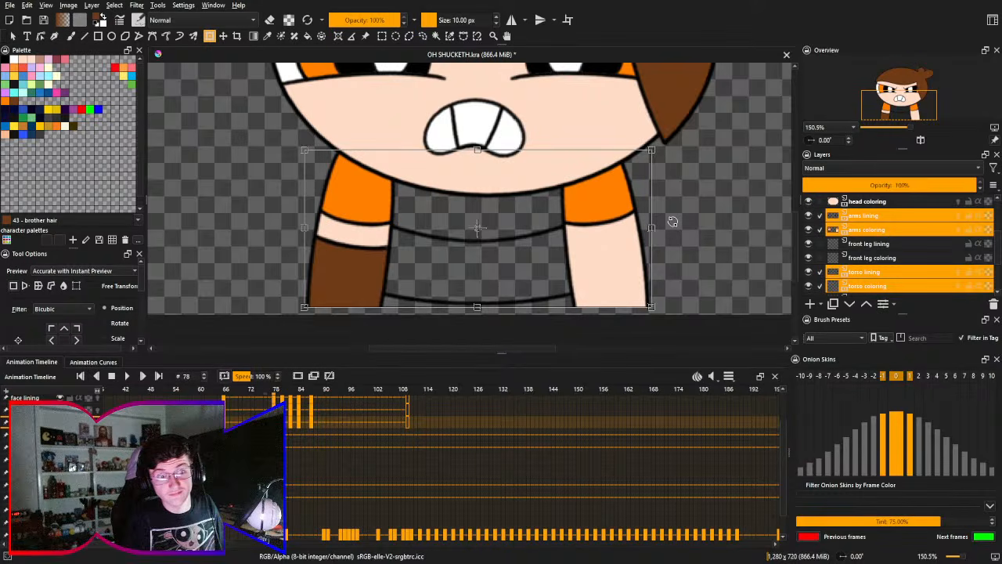
pyautogui.press('Return')
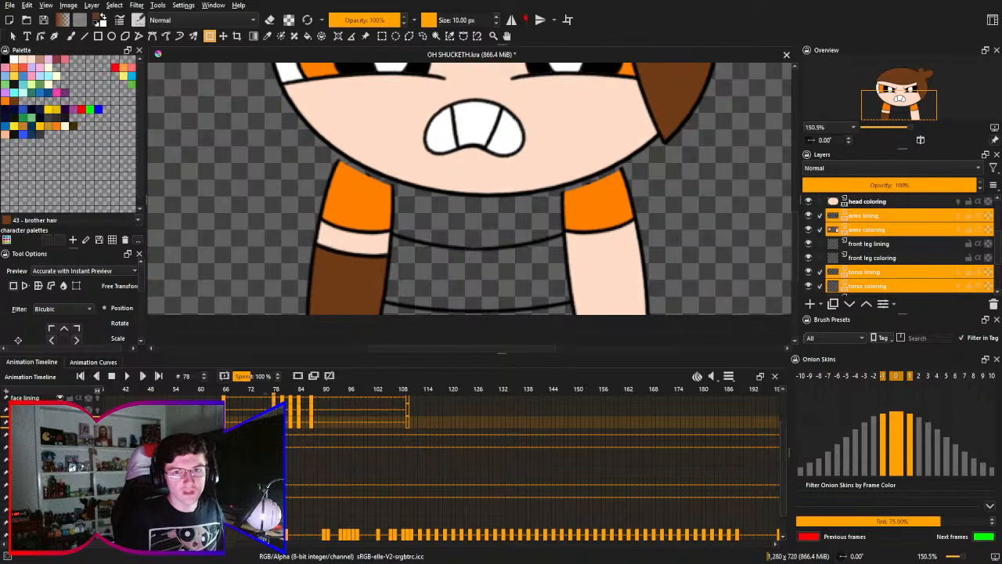
# - Turn on horizontal mirroring and blank out the arm colors at frame 78 while keeping the arm outlines
pyautogui.click(511, 20)
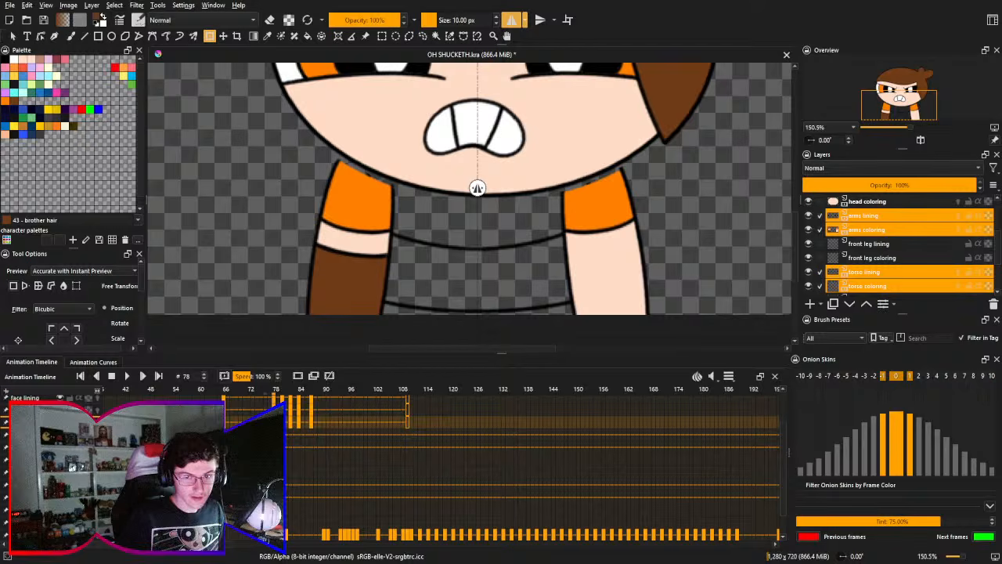
pyautogui.click(865, 215)
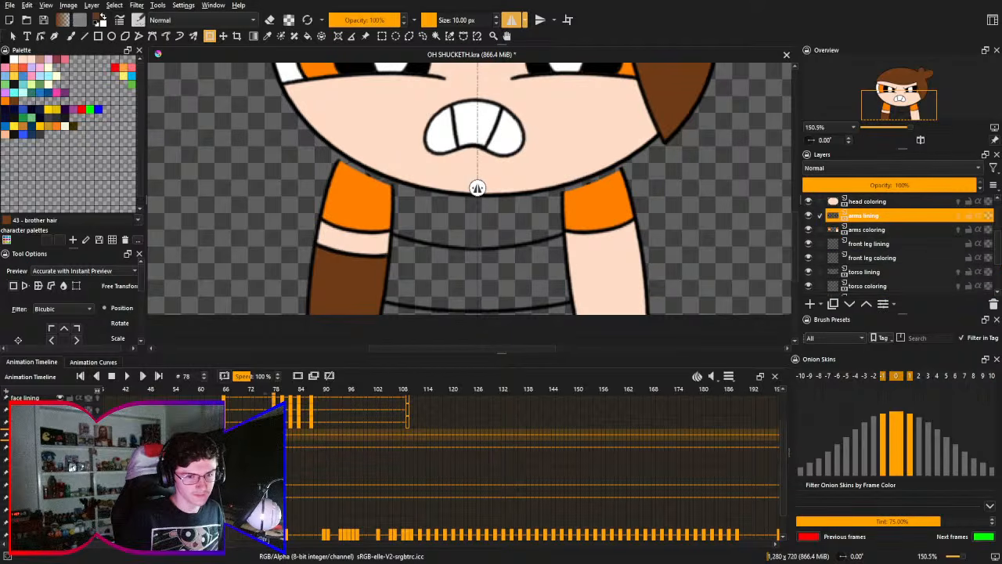
pyautogui.moveTo(488, 490); pyautogui.dragTo(539, 436)
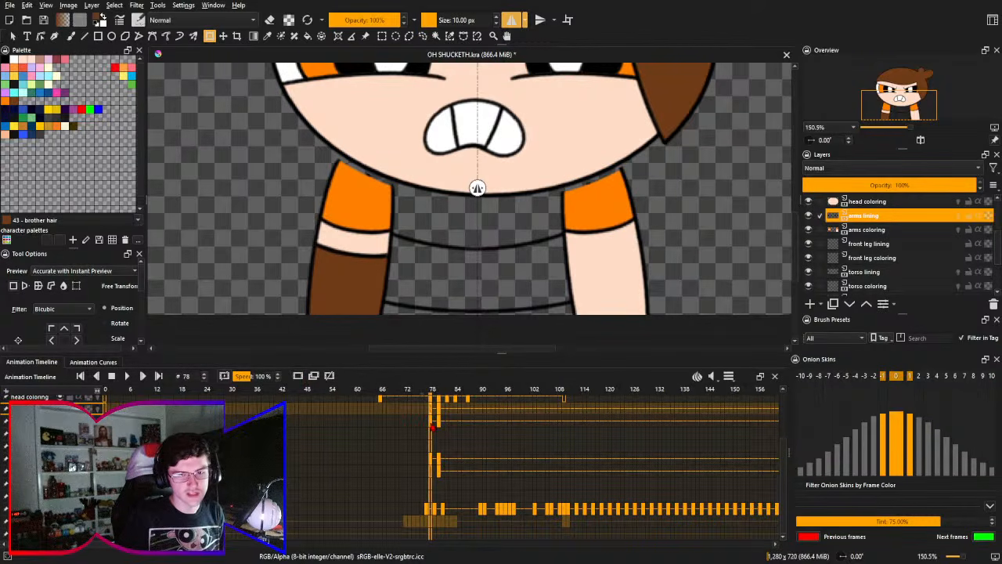
pyautogui.click(299, 378)
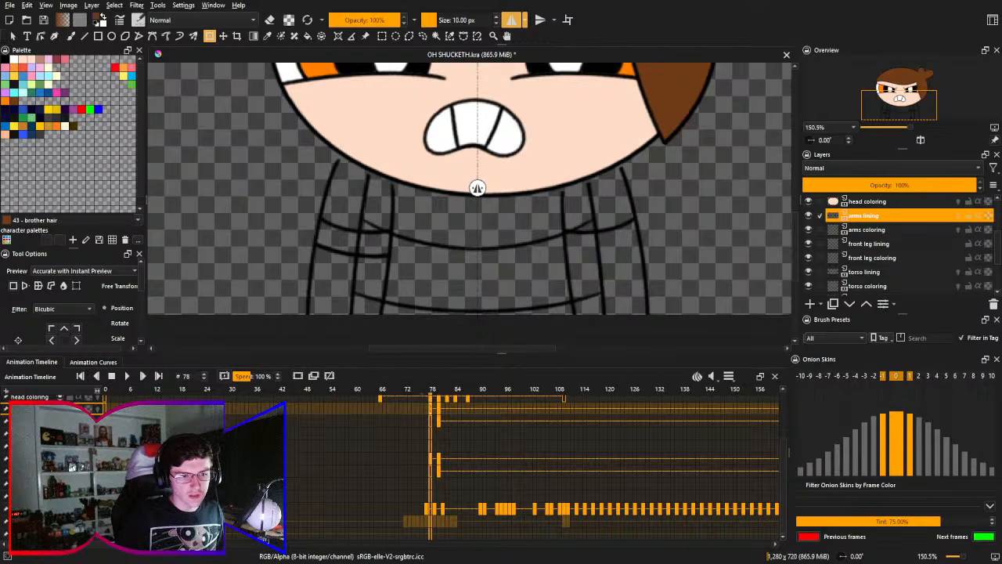
# - Try to stretch the torso lining upward at frame 78 with a free transform
pyautogui.click(864, 272)
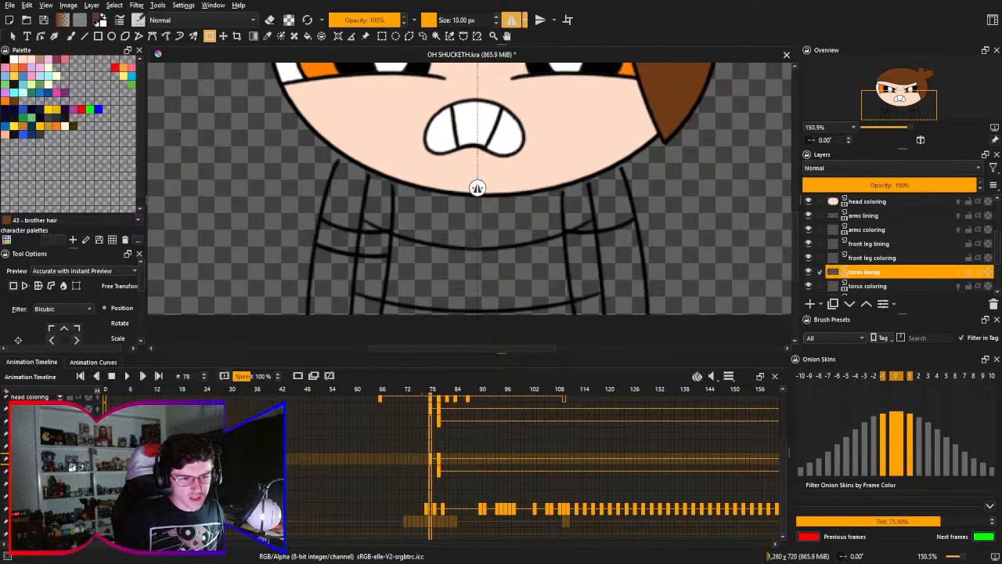
pyautogui.click(893, 258)
pyautogui.click(894, 271)
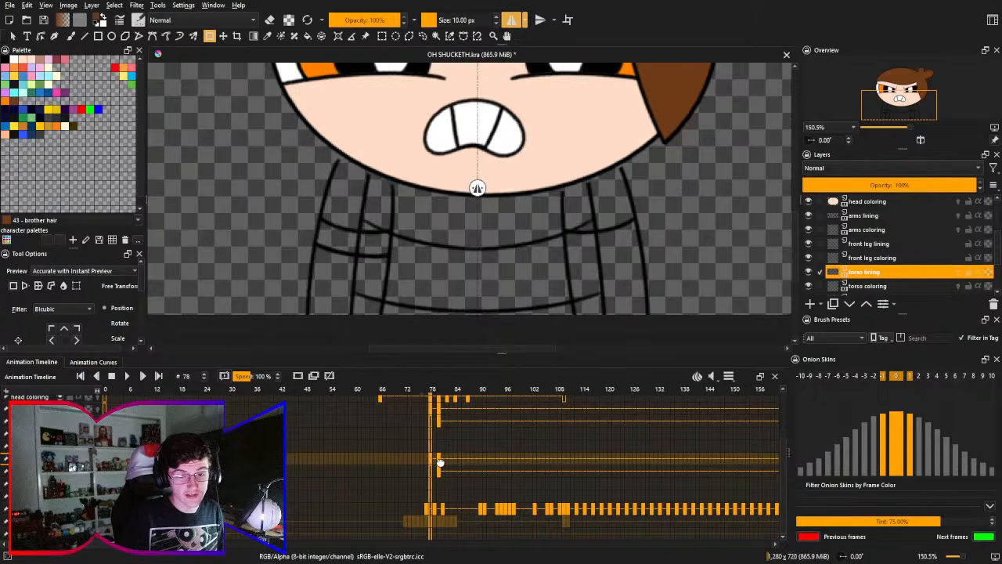
pyautogui.moveTo(442, 462); pyautogui.dragTo(429, 470)
pyautogui.click(513, 245)
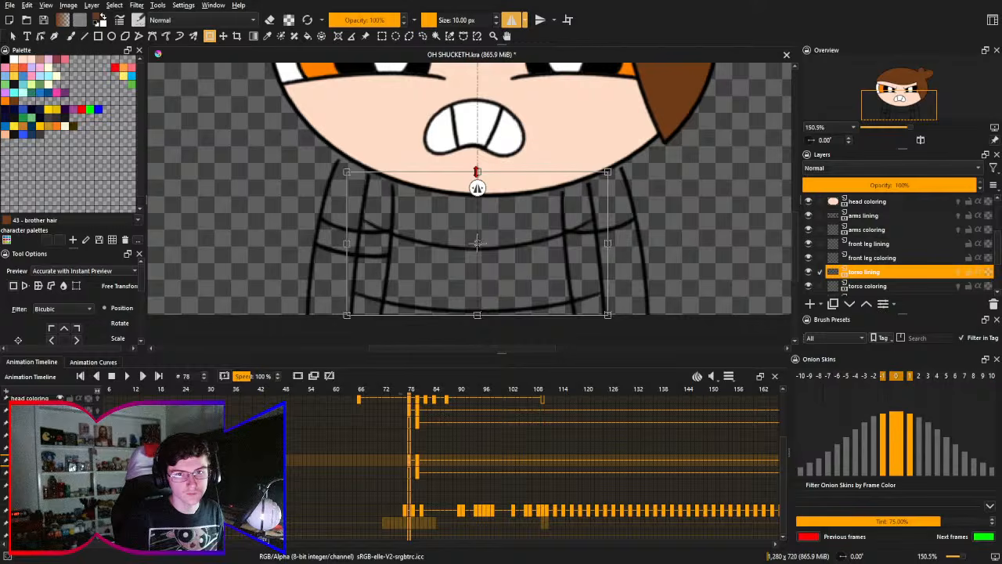
pyautogui.press('Return')
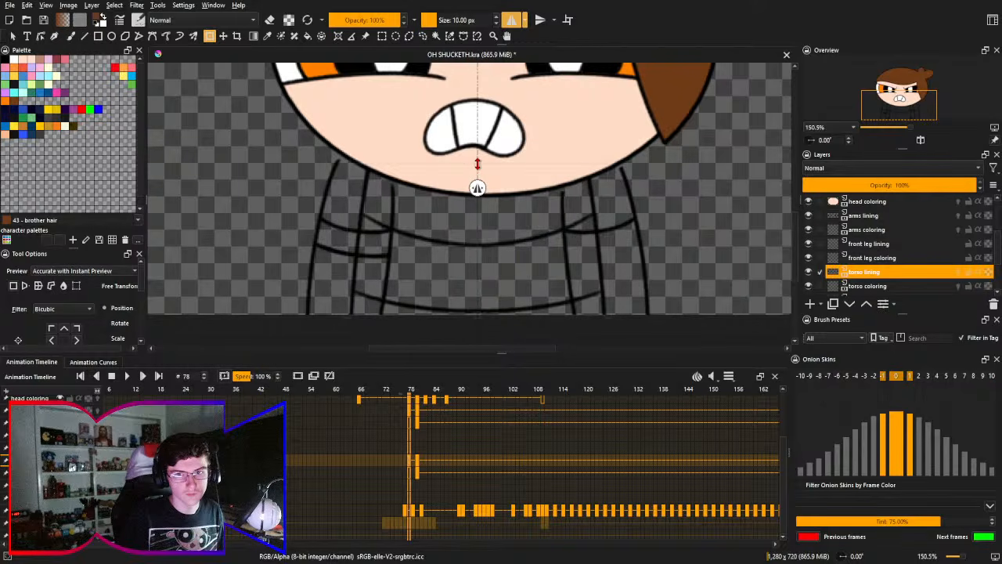
pyautogui.click(477, 164)
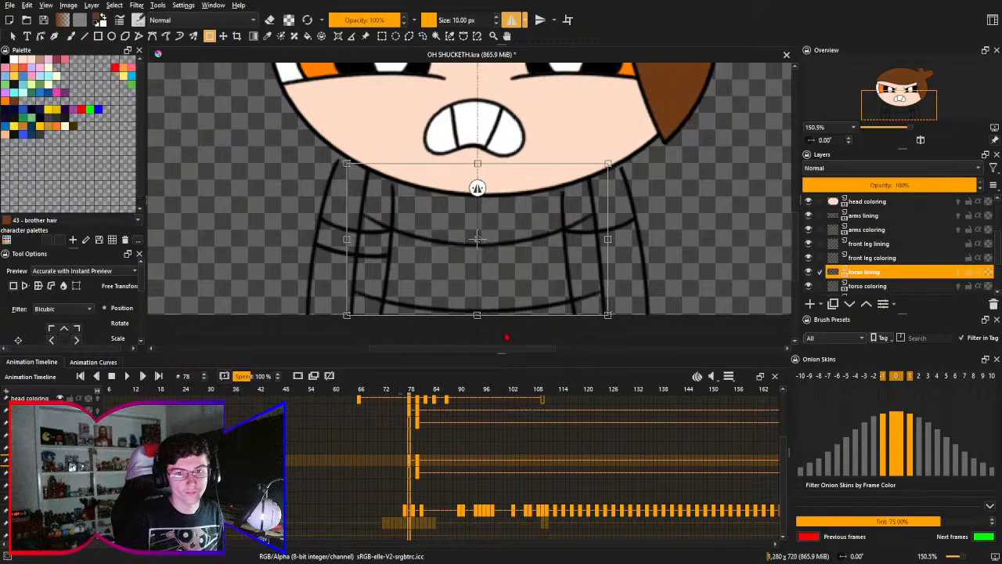
# - Mesh-transform the torso lining, pulling both lower corners down and inward and bowing the lower edge upward
pyautogui.click(488, 335)
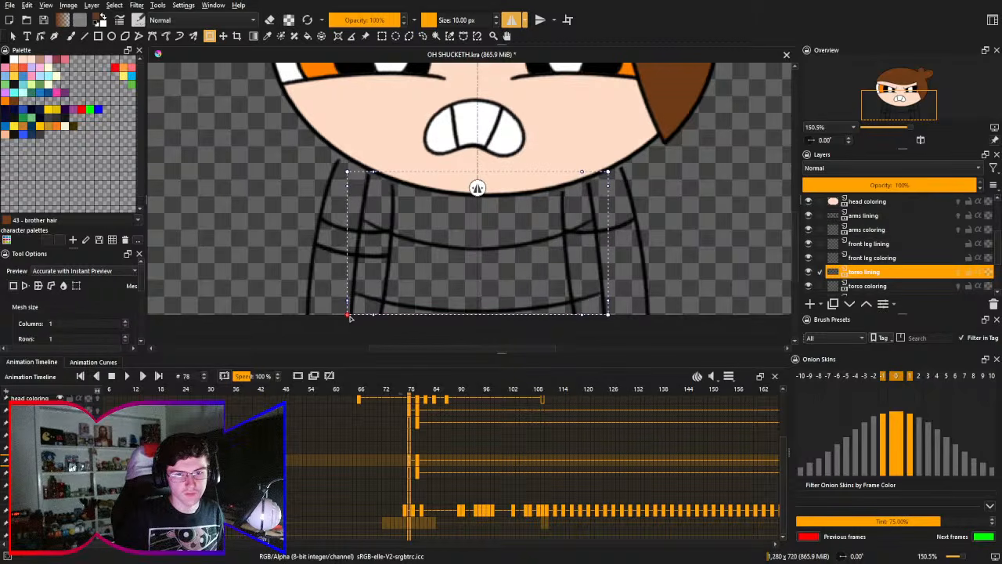
pyautogui.moveTo(349, 317); pyautogui.dragTo(353, 332)
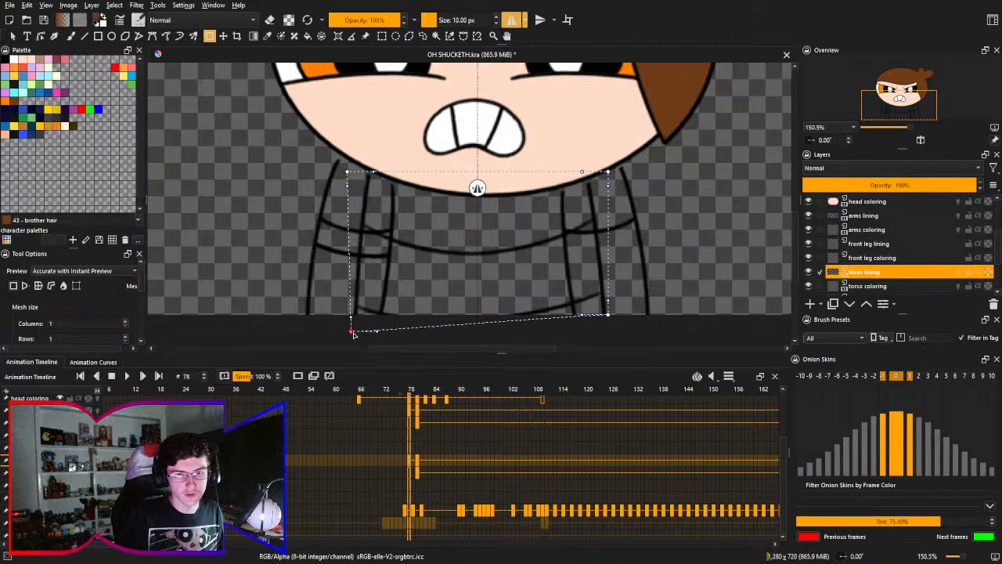
pyautogui.moveTo(607, 316); pyautogui.dragTo(599, 334)
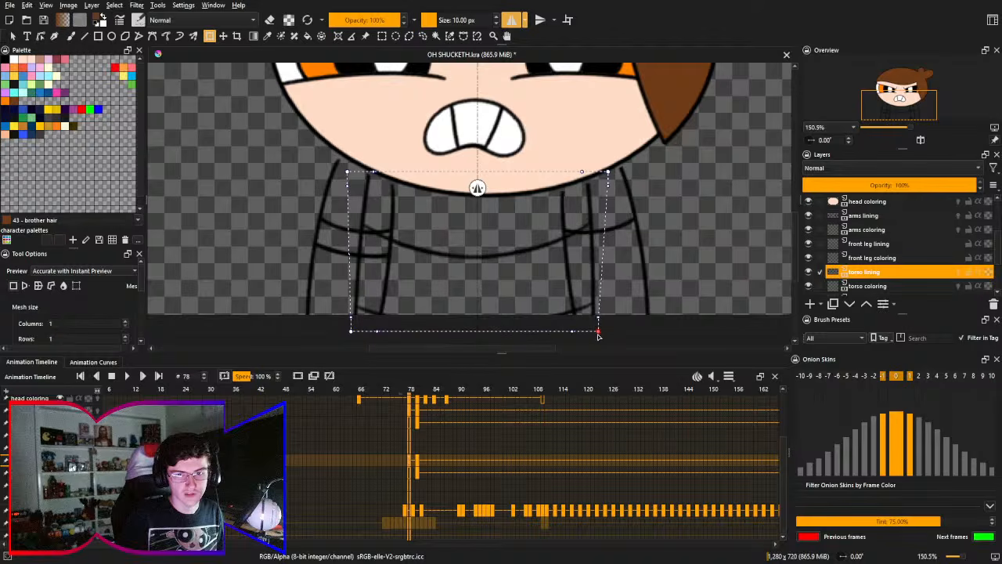
pyautogui.moveTo(479, 333); pyautogui.dragTo(479, 319)
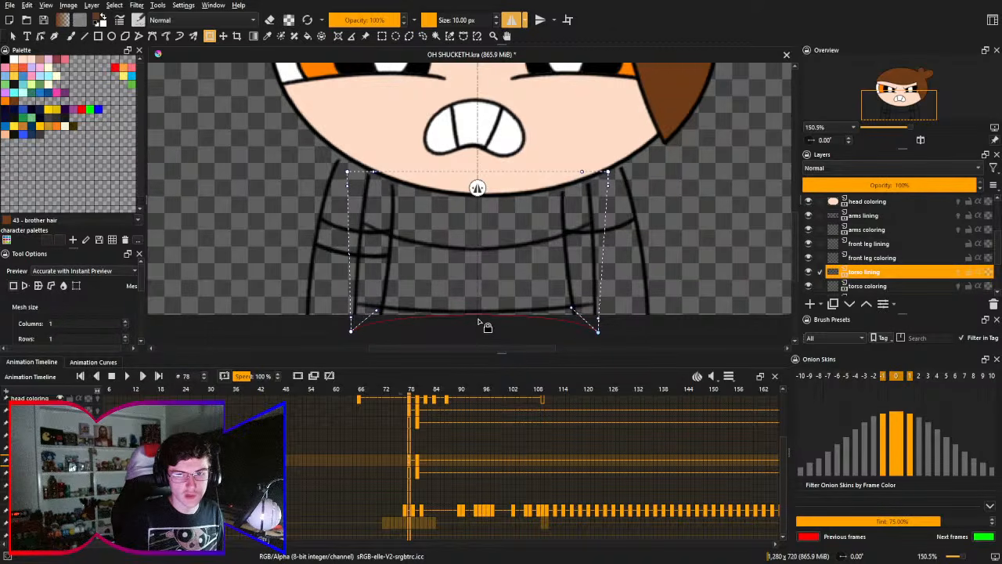
pyautogui.moveTo(378, 312); pyautogui.dragTo(381, 309)
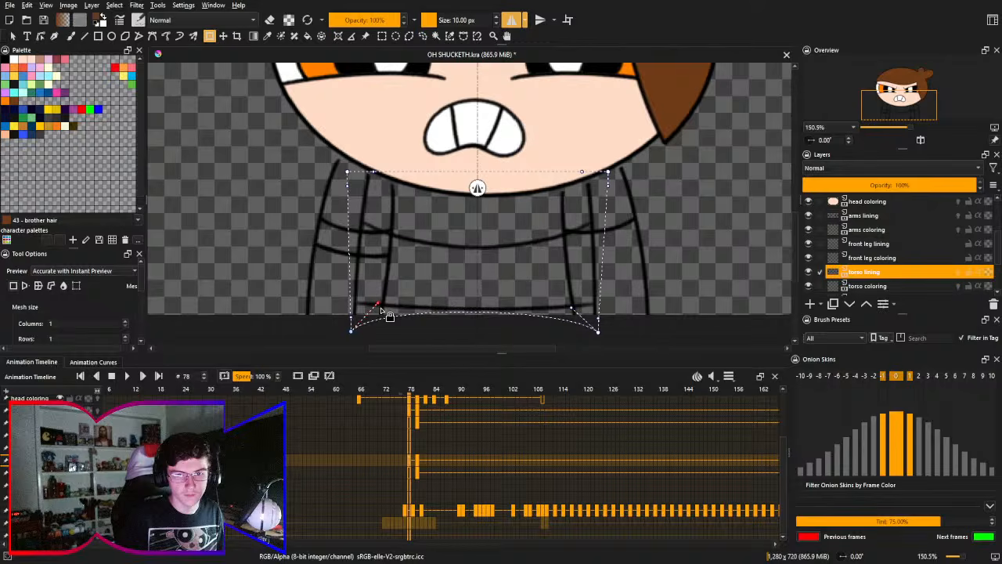
pyautogui.moveTo(573, 308); pyautogui.dragTo(577, 305)
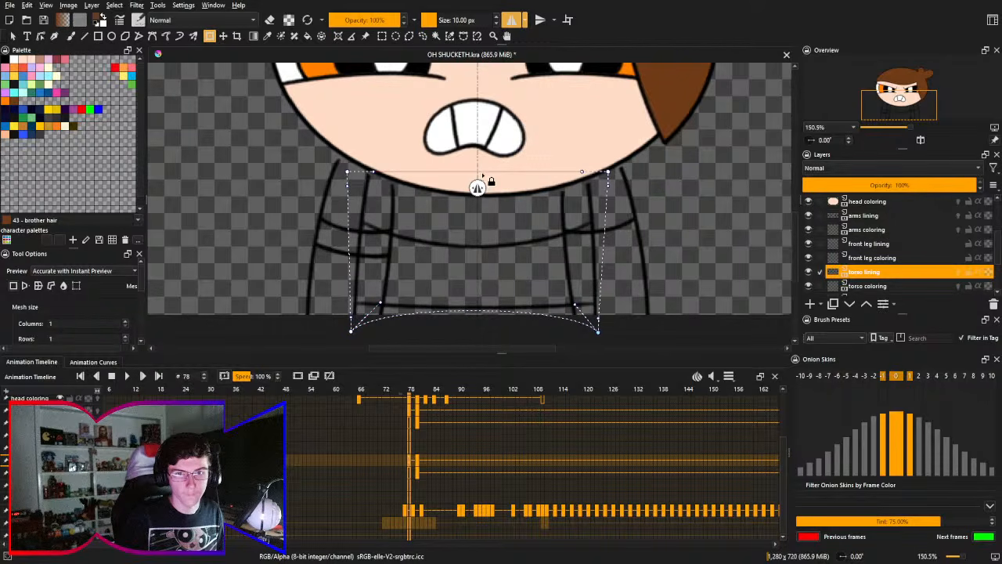
# - Raise both upper corners of the torso lining's mesh slightly, keeping them level
pyautogui.click(348, 171)
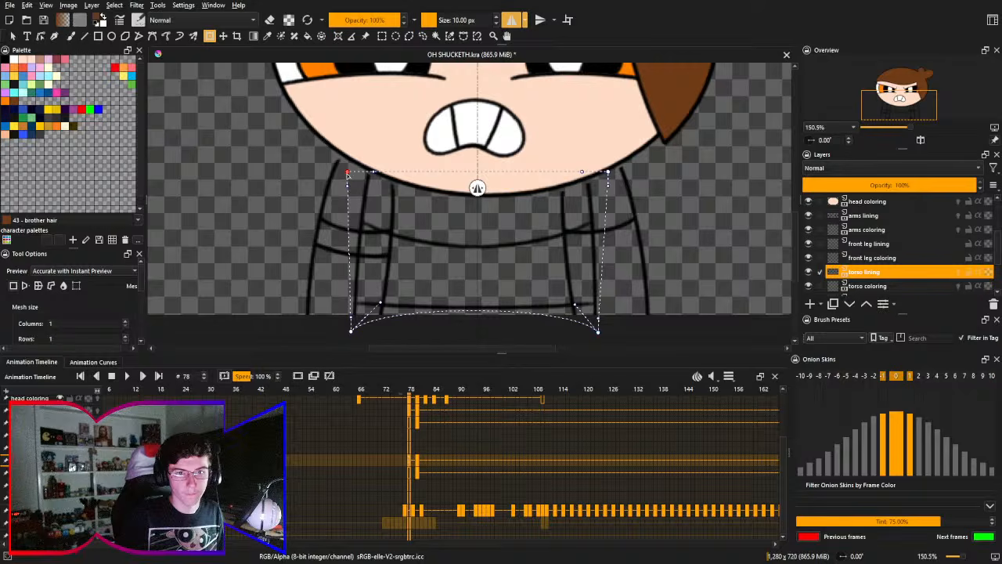
pyautogui.moveTo(348, 172); pyautogui.dragTo(348, 164)
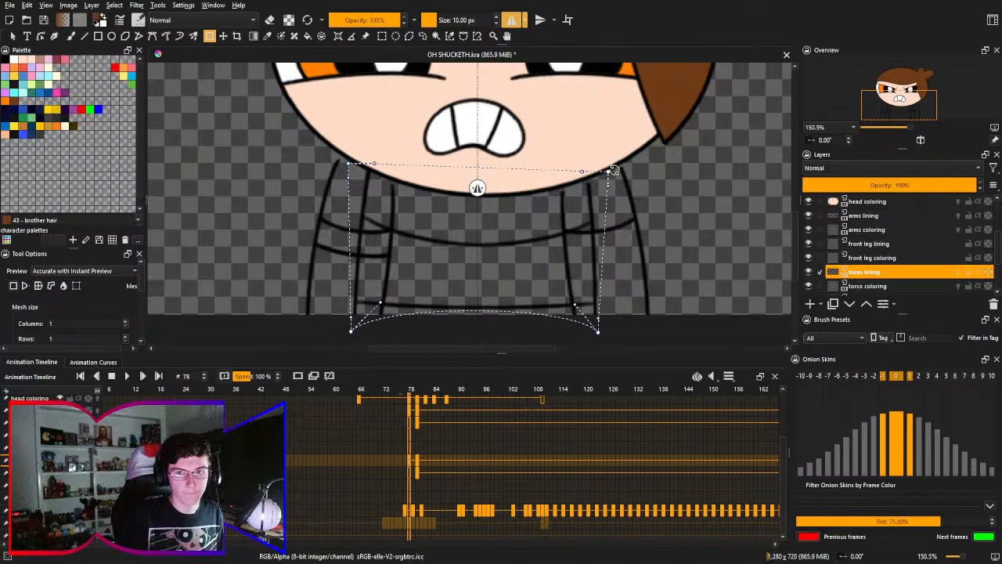
pyautogui.moveTo(612, 170); pyautogui.dragTo(607, 162)
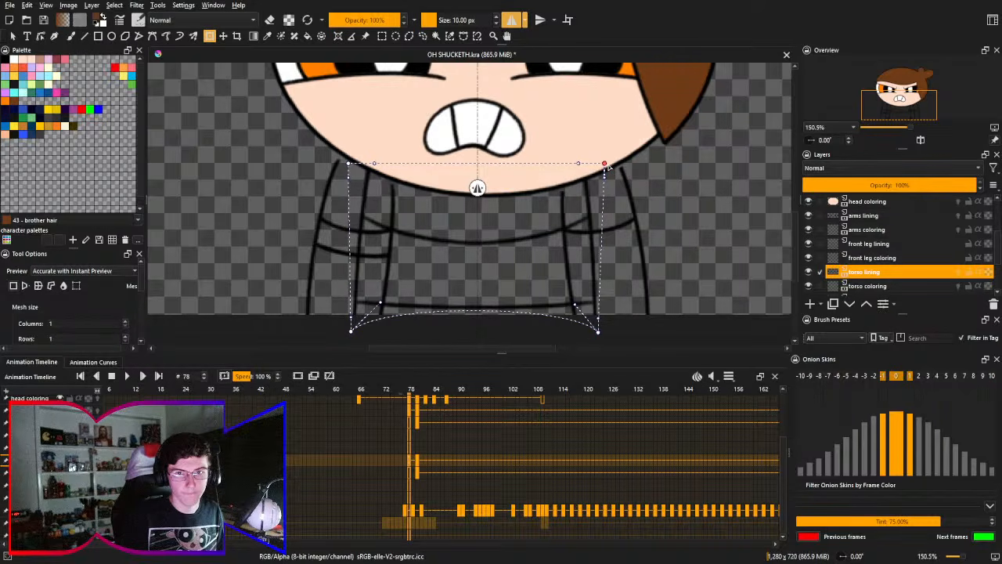
# - Try to bow the torso lining's lower mesh edge further upward and arch its upper edge
pyautogui.click(382, 302)
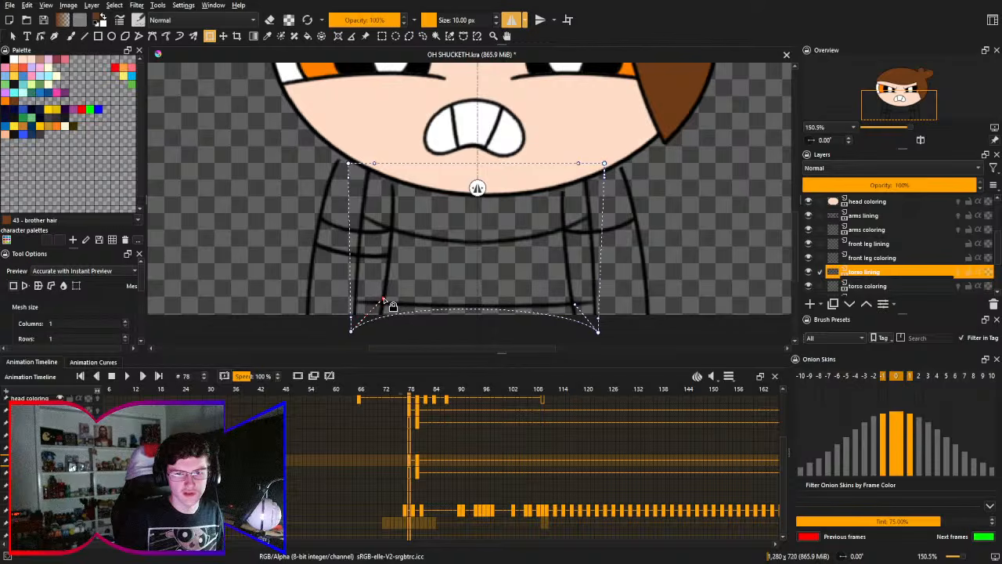
pyautogui.moveTo(383, 300); pyautogui.dragTo(400, 282)
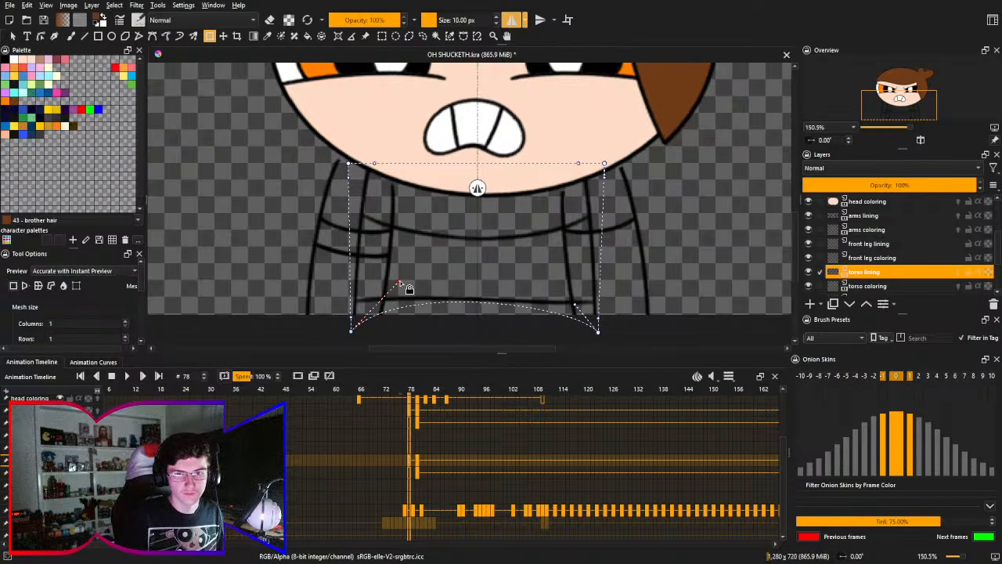
pyautogui.moveTo(576, 306); pyautogui.dragTo(570, 290)
pyautogui.hotkey('ctrl', 'z')
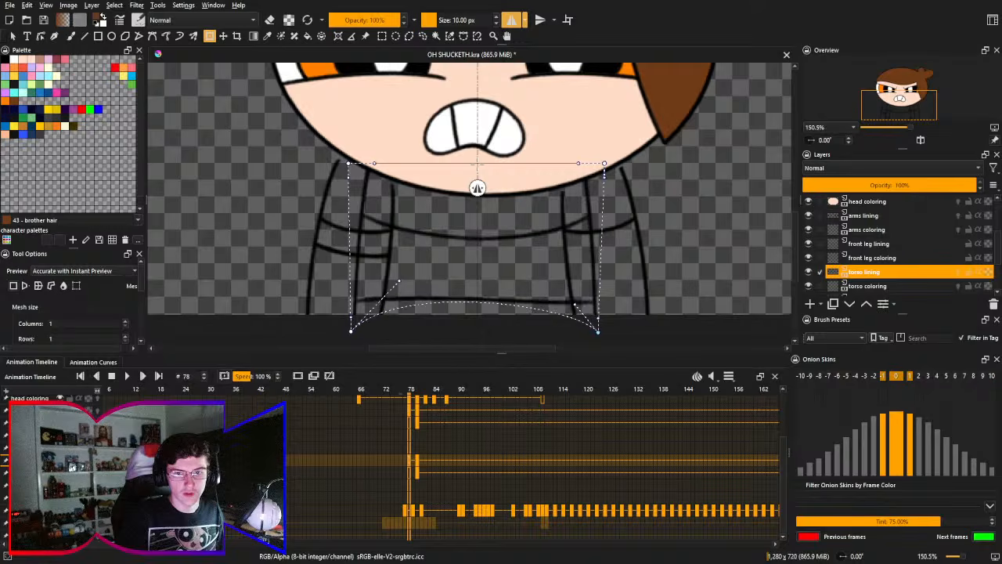
pyautogui.hotkey('ctrl', 'z')
pyautogui.moveTo(476, 165); pyautogui.dragTo(480, 148)
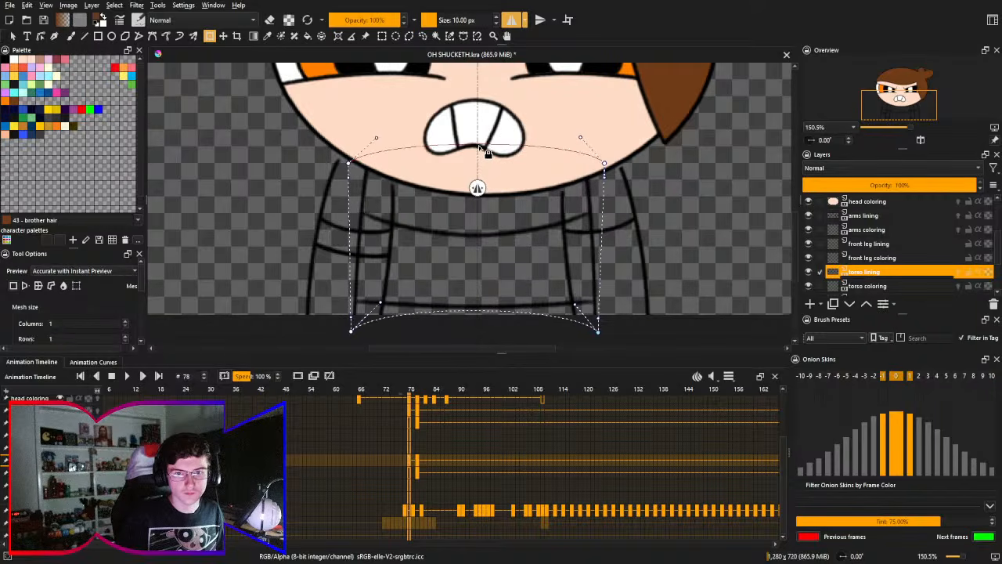
pyautogui.hotkey('ctrl', 'z')
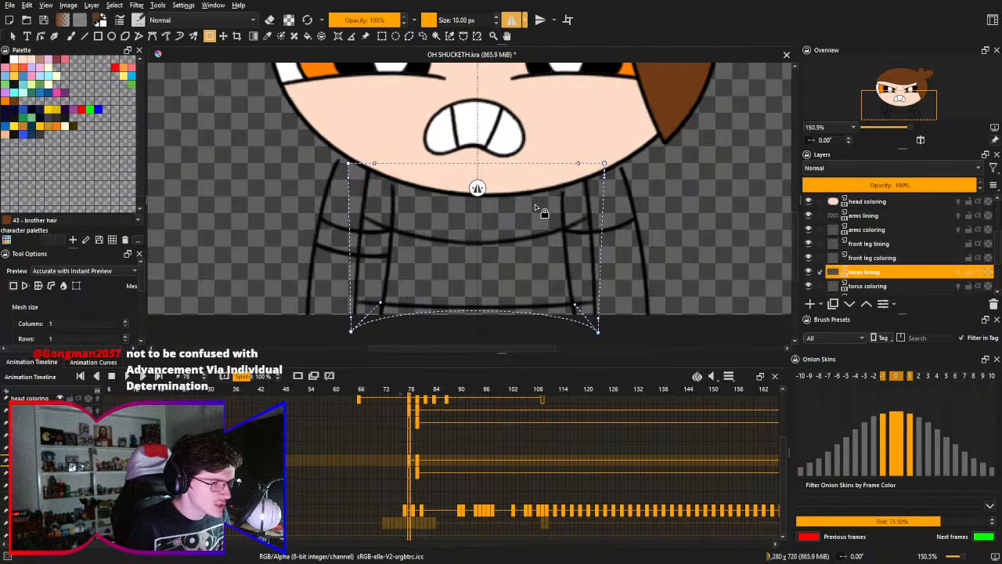
# - Try arching the torso lining's upper mesh edge to a central peak, and undo the applied mesh transform
pyautogui.moveTo(376, 167); pyautogui.dragTo(475, 116)
pyautogui.moveTo(576, 166); pyautogui.dragTo(483, 120)
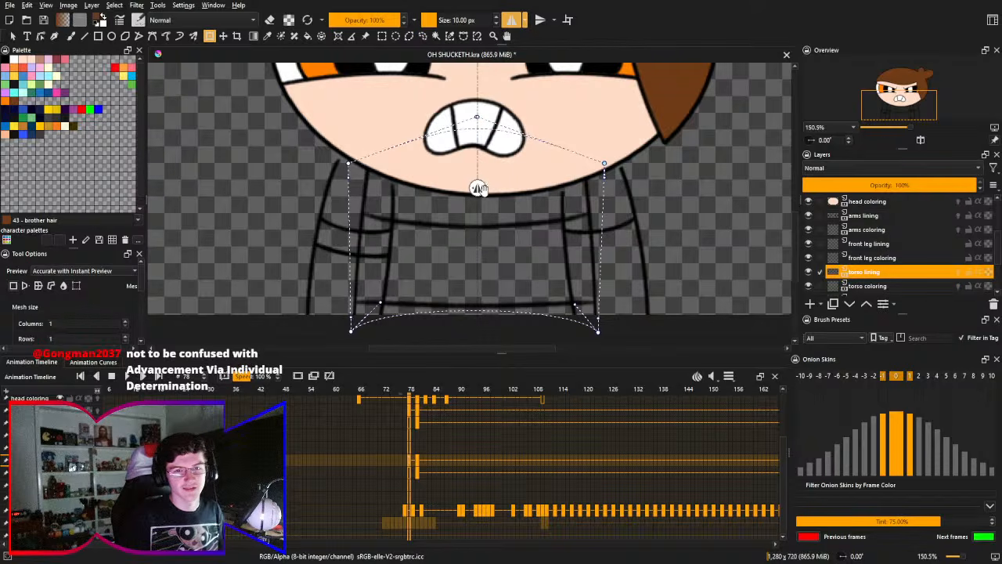
pyautogui.press('Return')
pyautogui.click(495, 227)
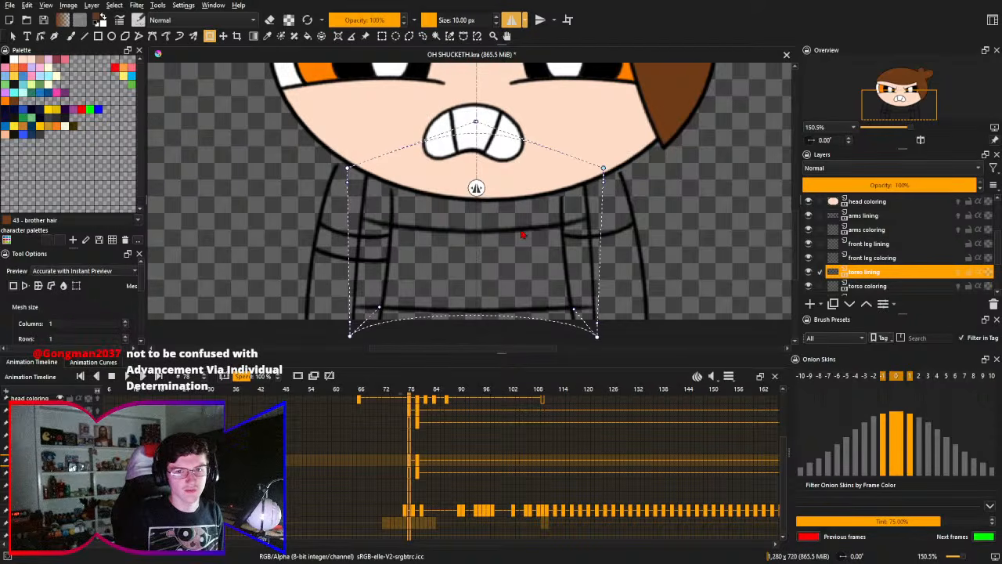
pyautogui.hotkey('ctrl', 'z')
pyautogui.hotkey('ctrl', 'z')
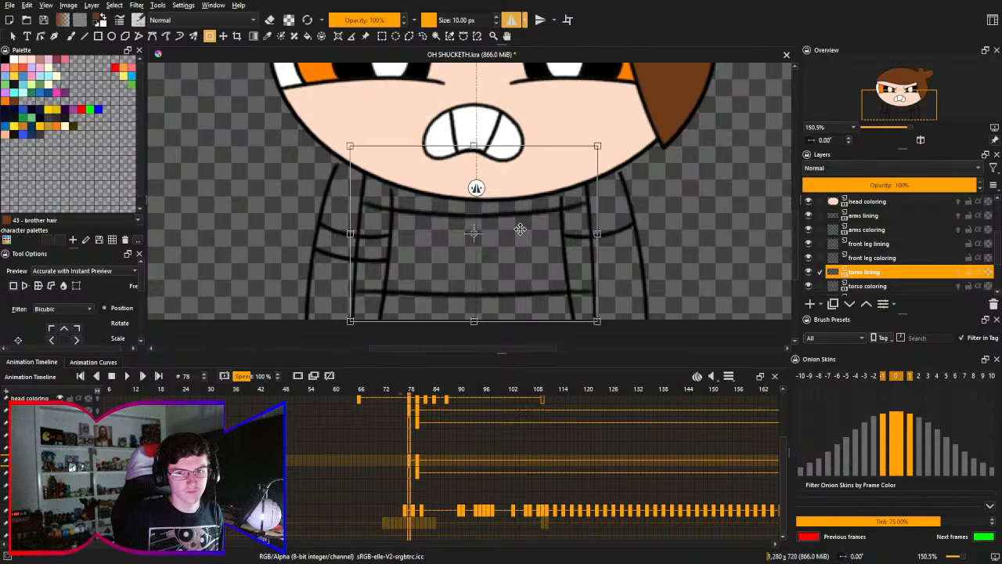
# - Nudge the torso lining down slightly at frame 78 with a free transform
pyautogui.hotkey('shift', 'Down')
pyautogui.hotkey('shift', 'Down')
pyautogui.hotkey('shift', 'Down')
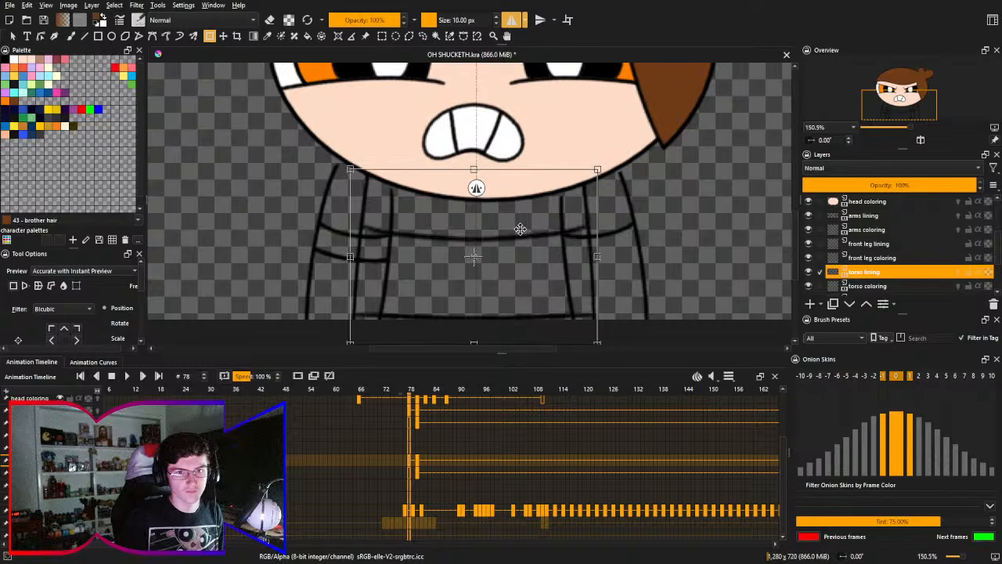
pyautogui.hotkey('shift', 'Up')
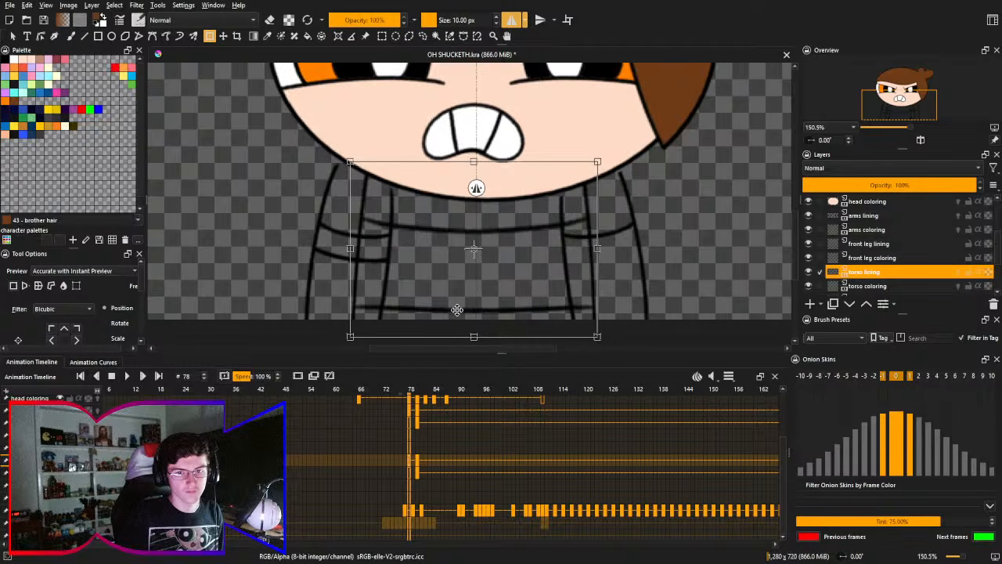
# - Mesh-transform the torso lining at frame 78, pulling all four corners inward to make the torso narrower
pyautogui.press('l')
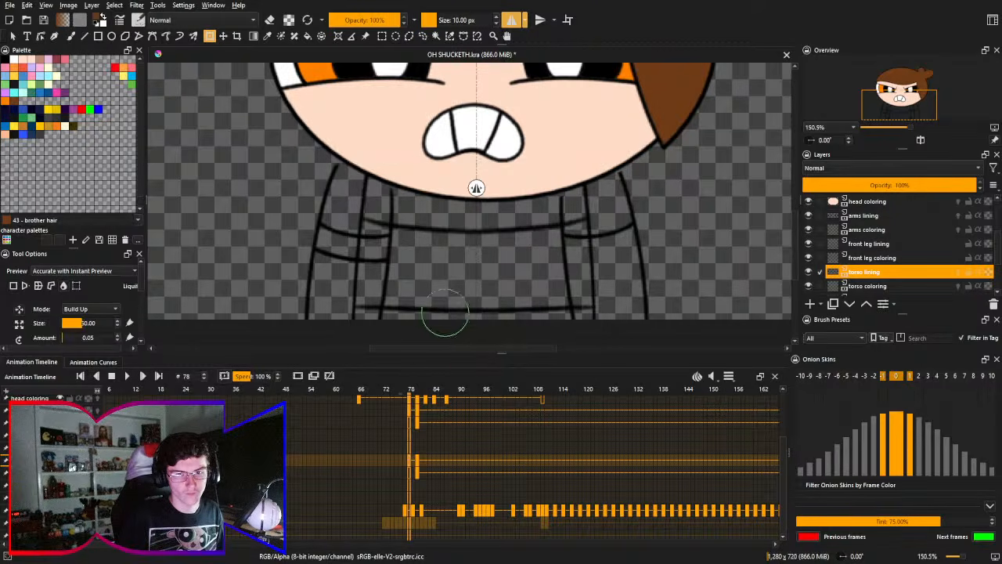
pyautogui.moveTo(432, 275); pyautogui.dragTo(436, 259)
pyautogui.press('m')
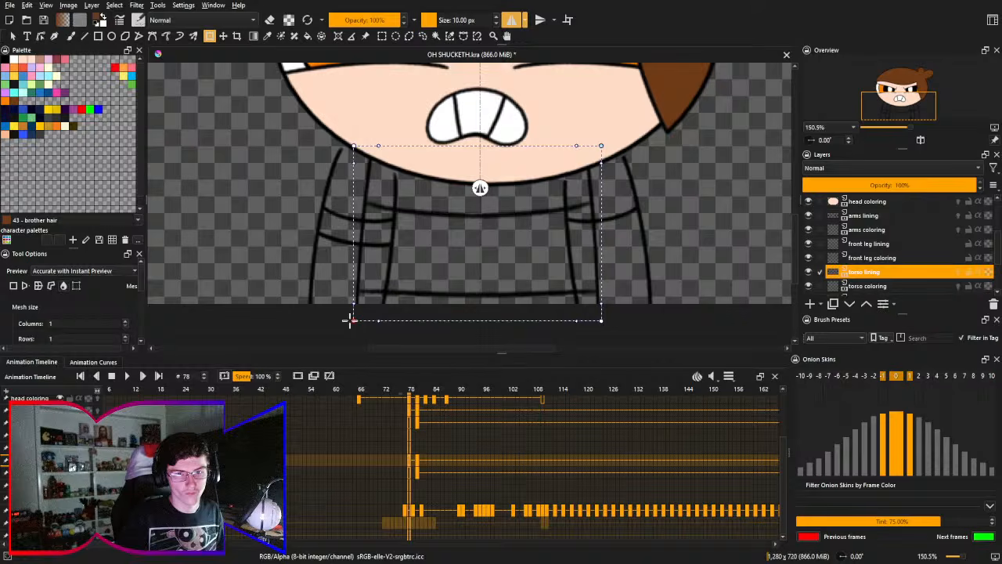
pyautogui.moveTo(354, 321); pyautogui.dragTo(372, 317)
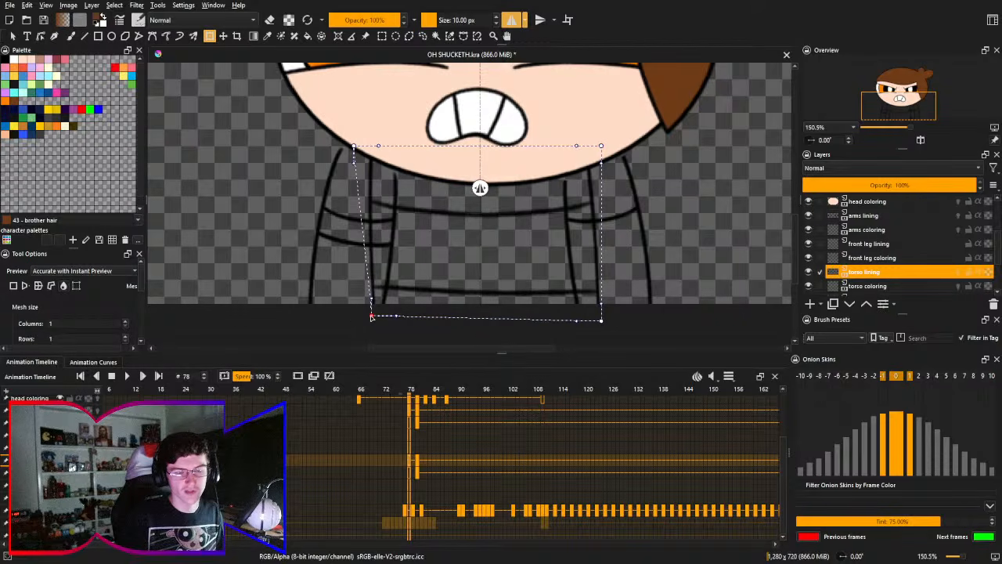
pyautogui.moveTo(601, 320); pyautogui.dragTo(587, 315)
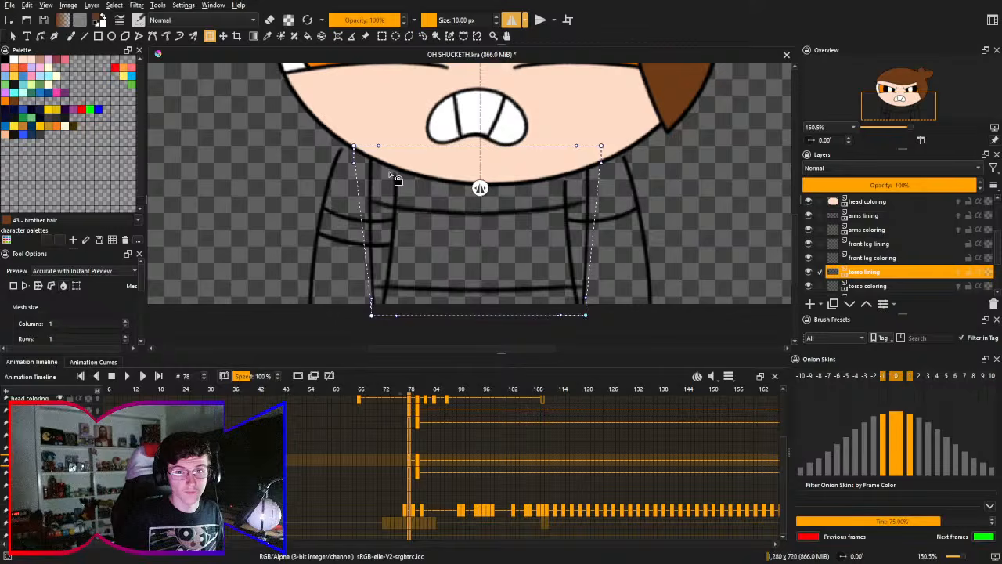
pyautogui.moveTo(354, 145); pyautogui.dragTo(371, 145)
pyautogui.moveTo(600, 145); pyautogui.dragTo(584, 144)
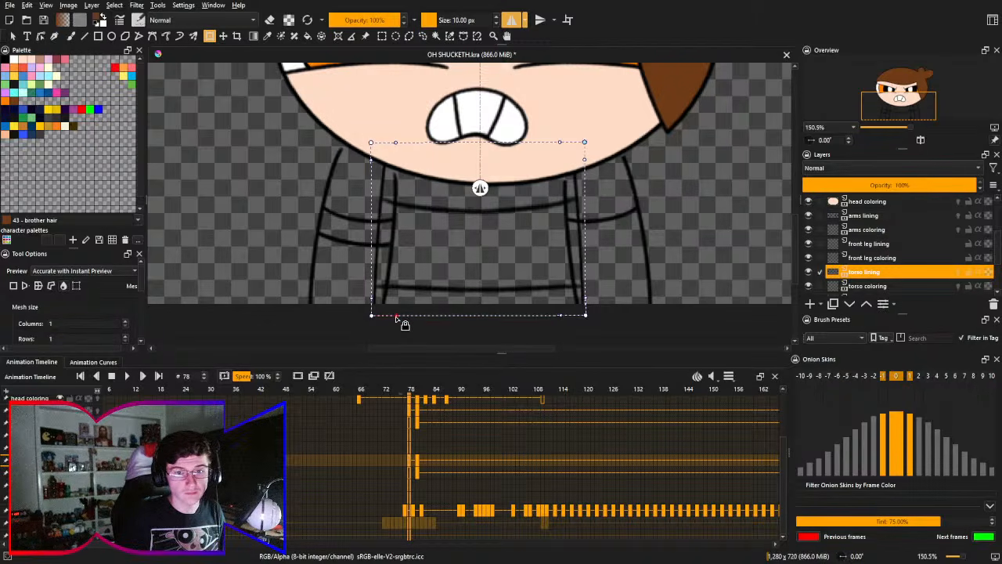
# - Bow the torso lining's lower mesh edge gently upward on both sides and apply the transform
pyautogui.moveTo(396, 318); pyautogui.dragTo(444, 303)
pyautogui.hotkey('ctrl', 'z')
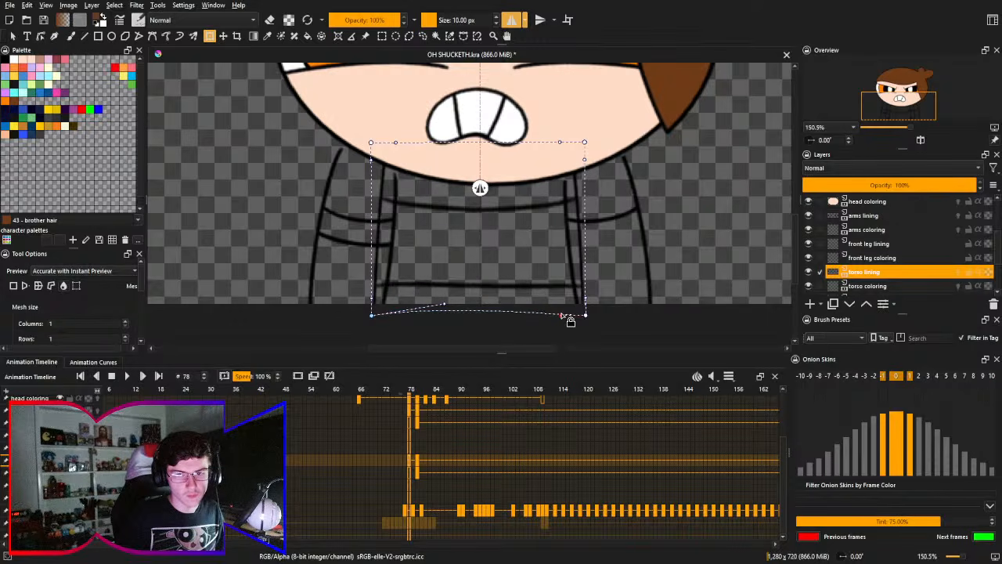
pyautogui.moveTo(562, 316); pyautogui.dragTo(514, 303)
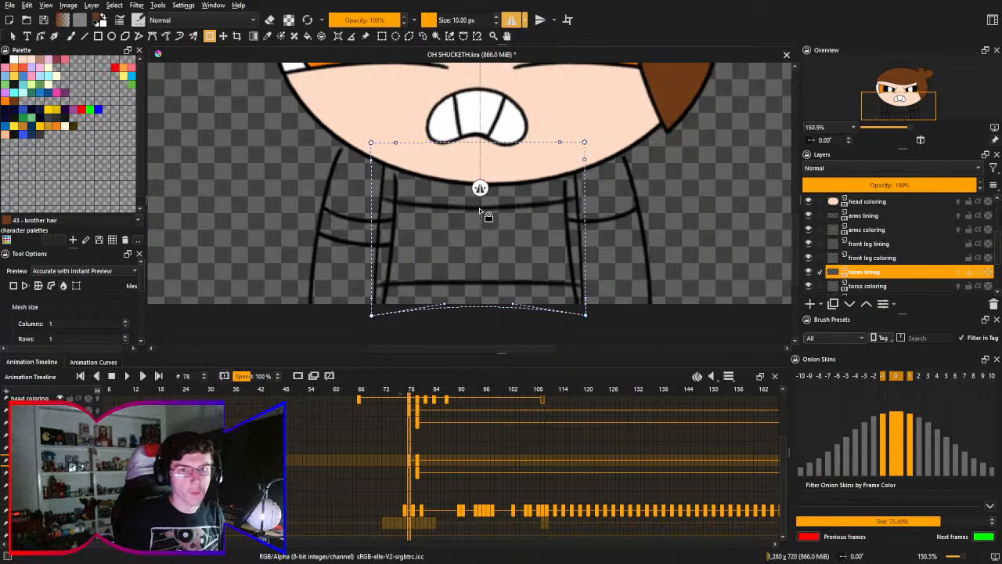
pyautogui.press('Return')
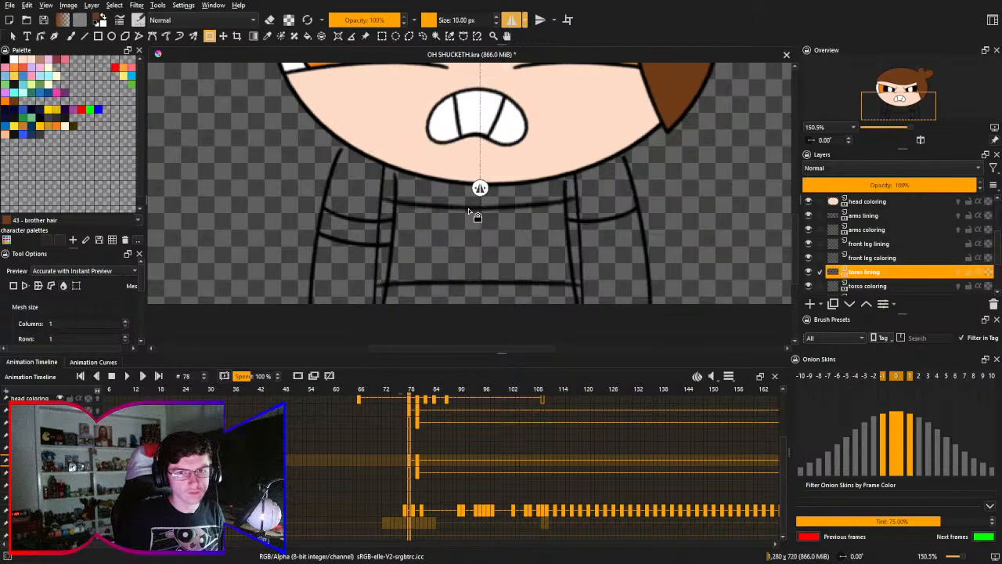
# - Insert a blank frame on the arms lining layer at frame 78, keeping the torso lining
pyautogui.moveTo(474, 211); pyautogui.dragTo(437, 226)
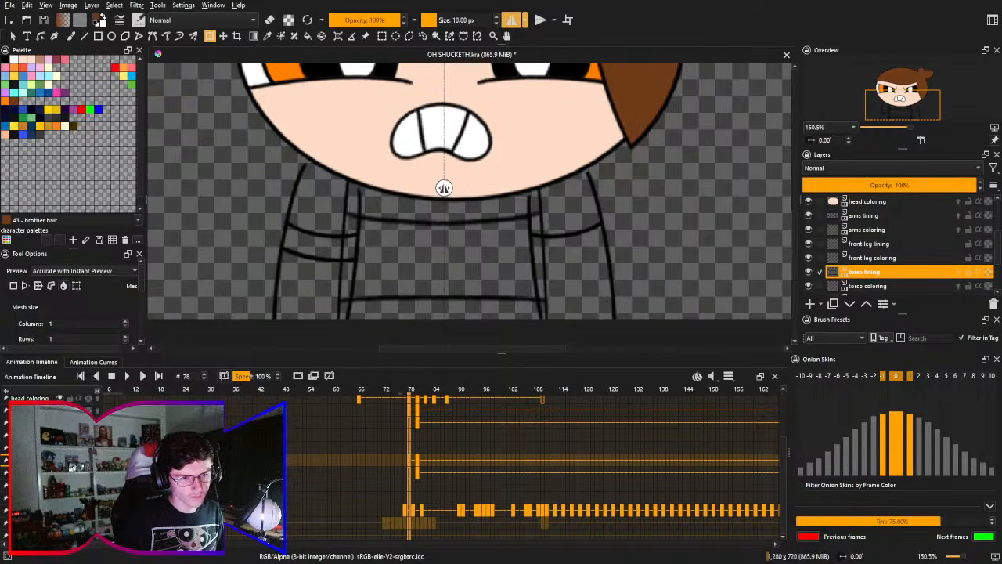
pyautogui.click(864, 216)
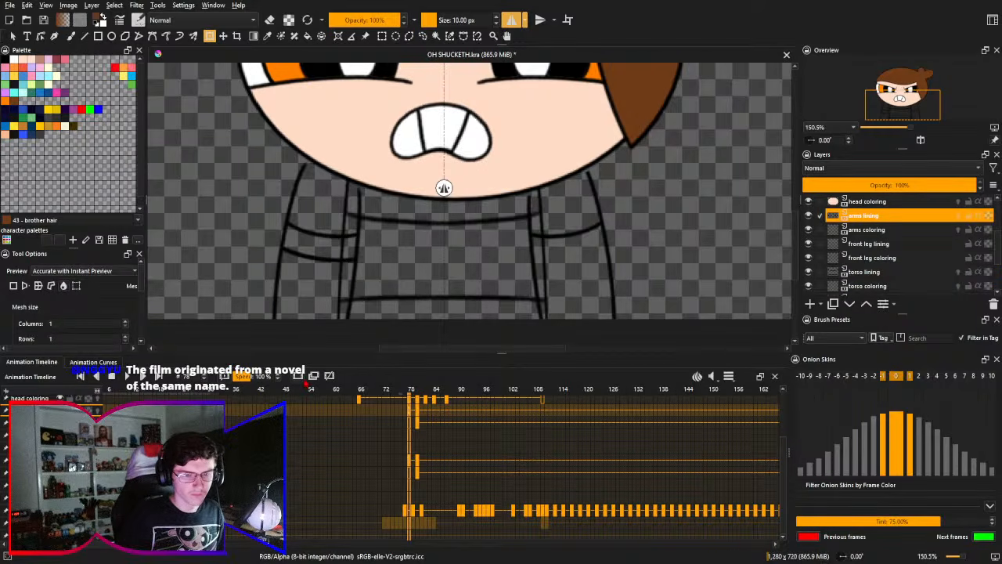
pyautogui.hotkey('ctrl', 'z')
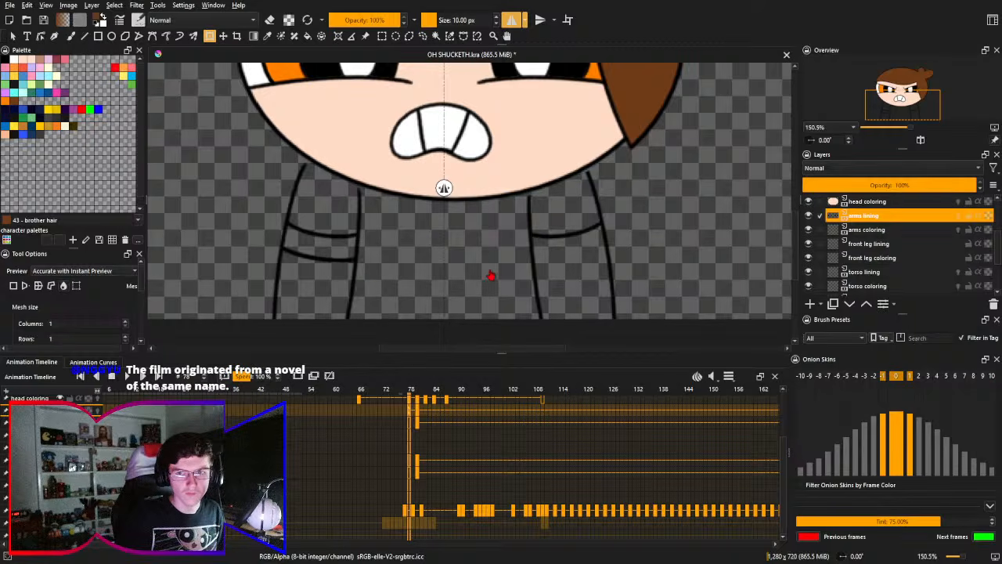
pyautogui.moveTo(490, 278); pyautogui.dragTo(515, 268)
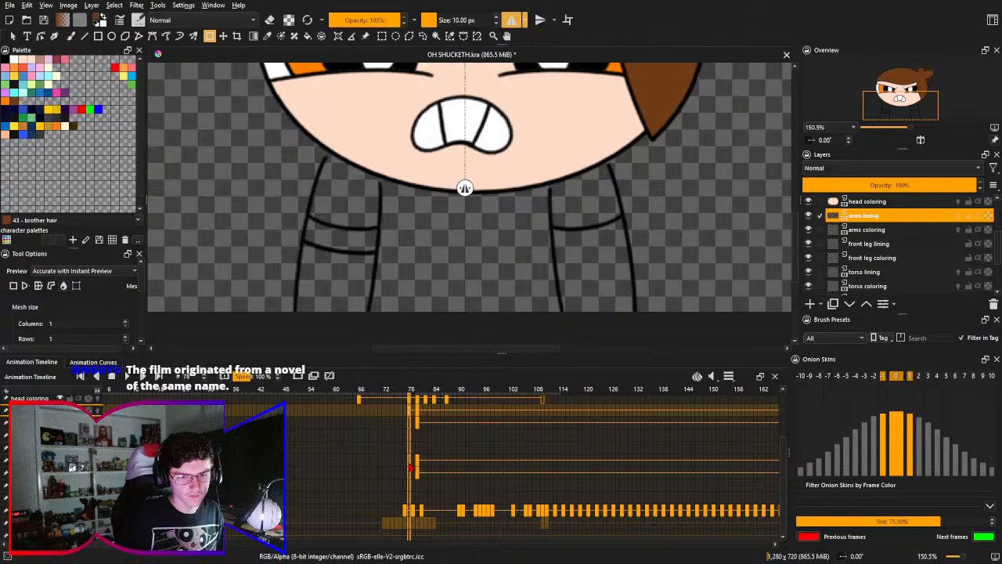
pyautogui.hotkey('ctrl', 'z')
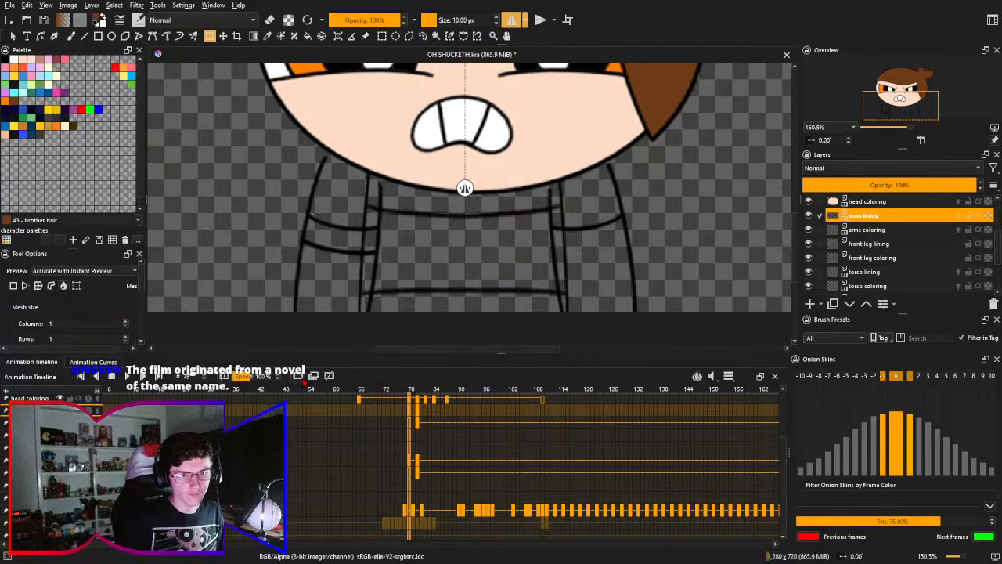
pyautogui.click(303, 381)
pyautogui.moveTo(372, 232); pyautogui.dragTo(476, 235)
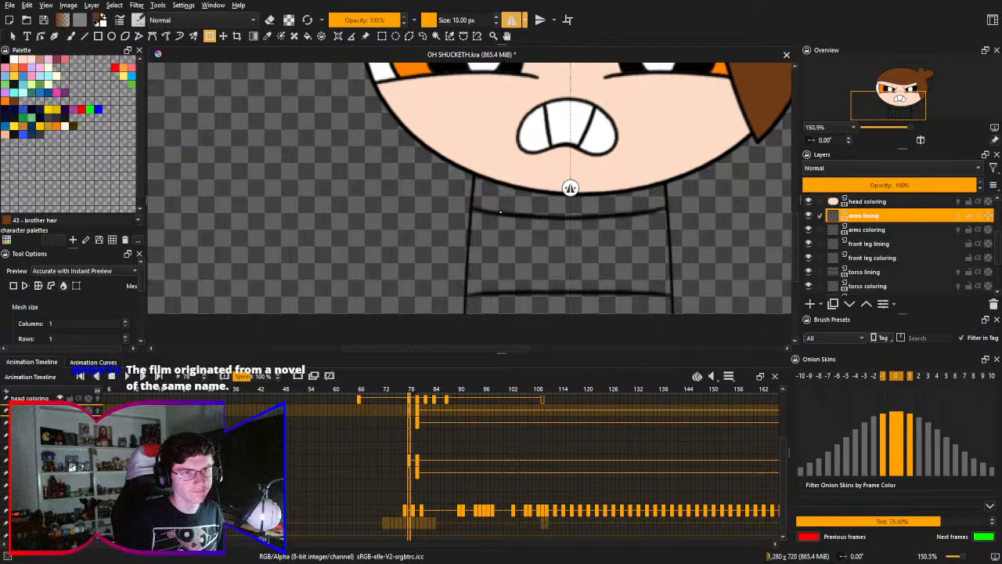
# - Set up the Pencil-2 brush in black and turn on onion skins for the arms lining layer
pyautogui.press('b')
pyautogui.rightClick(517, 202)
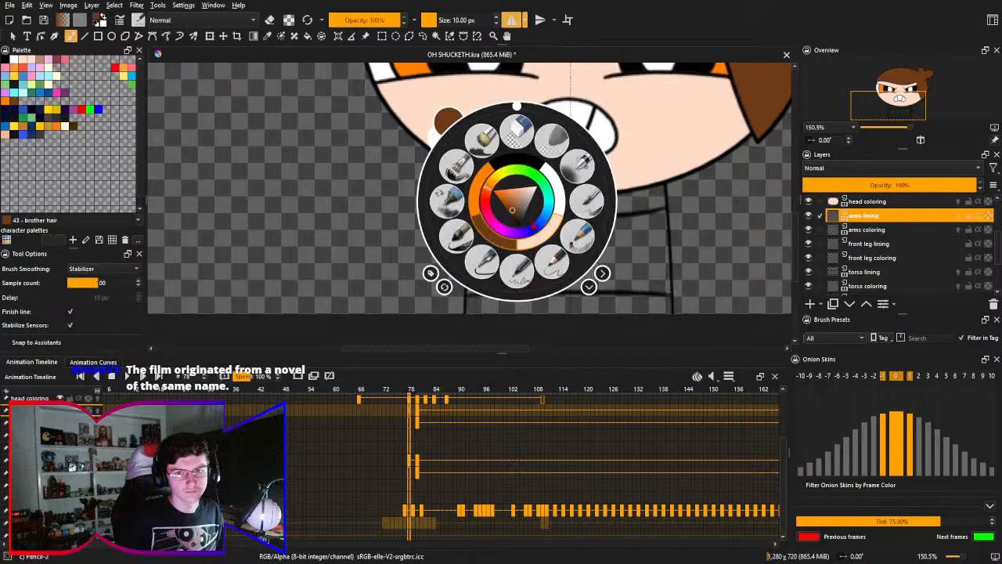
pyautogui.click(559, 270)
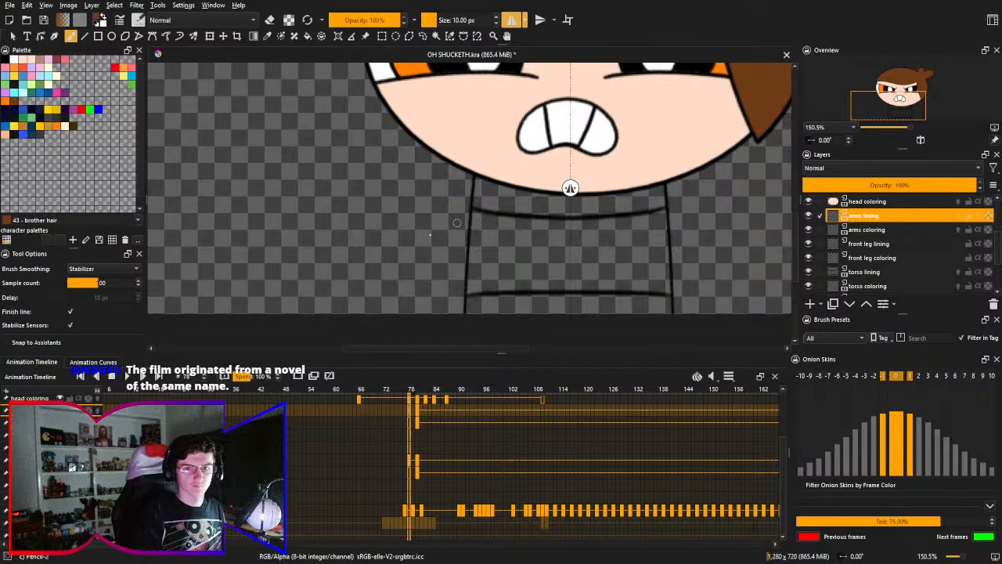
pyautogui.moveTo(429, 214); pyautogui.dragTo(402, 202)
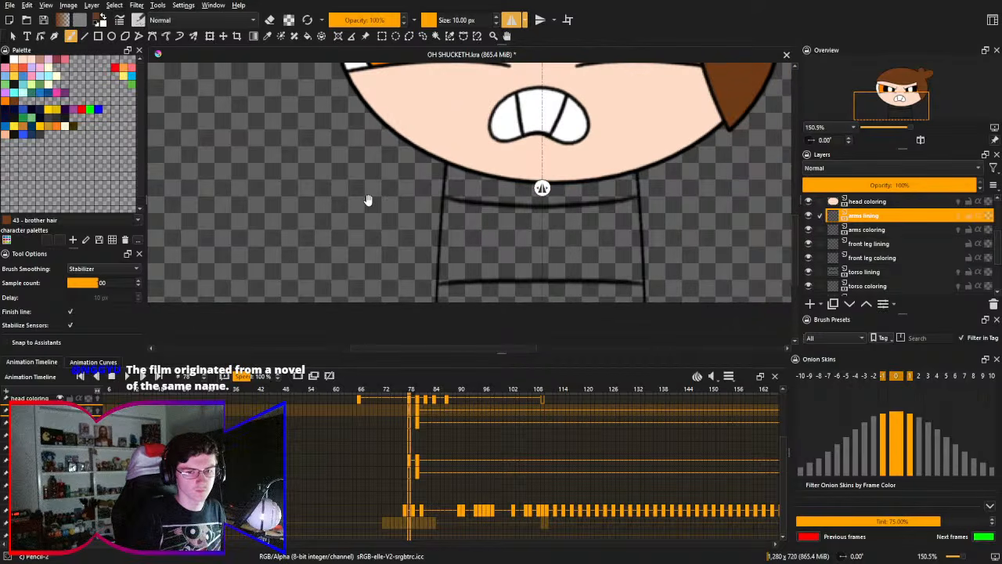
pyautogui.scroll(1, 364, 190)
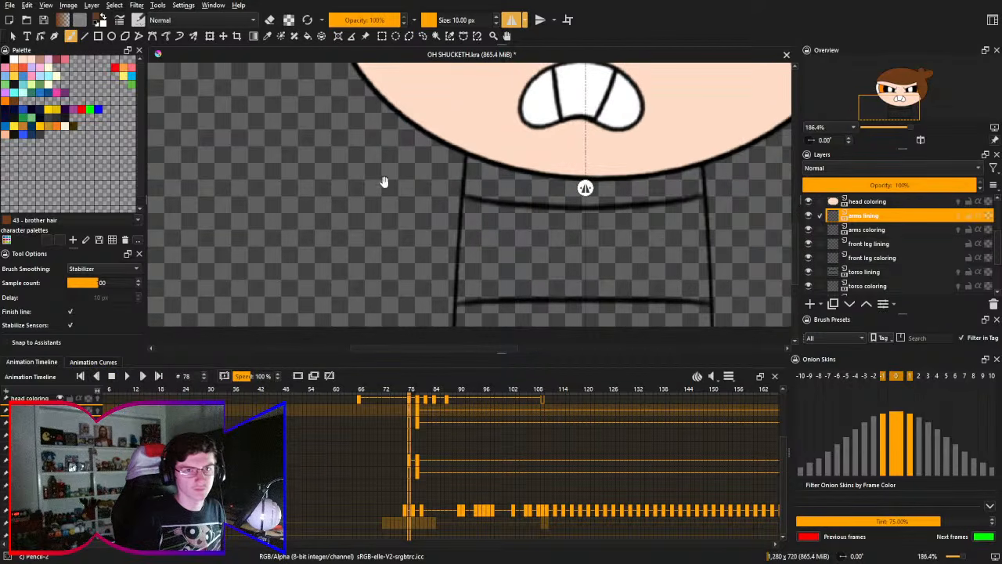
pyautogui.scroll(1, 384, 180)
pyautogui.click(958, 215)
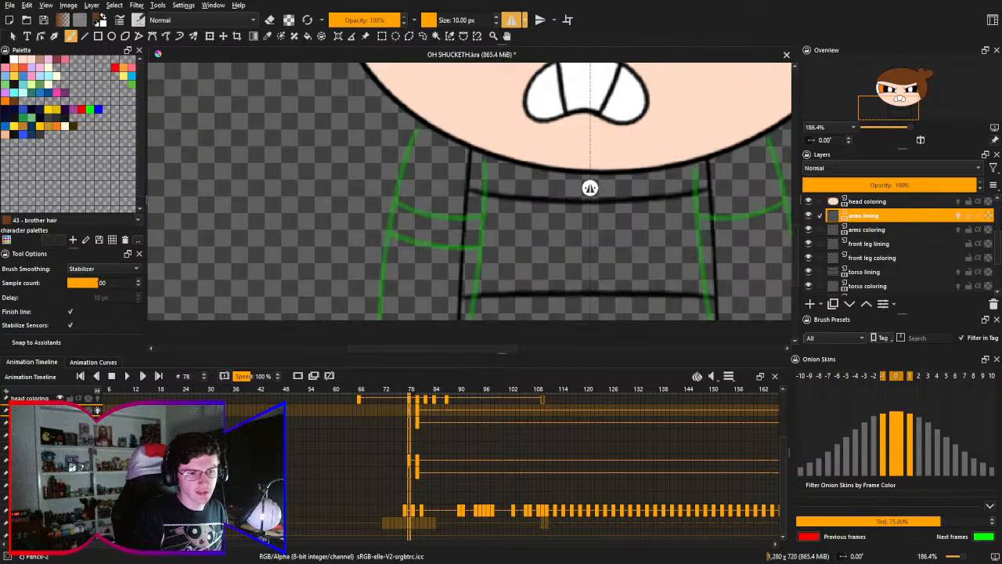
pyautogui.moveTo(400, 162); pyautogui.dragTo(388, 201)
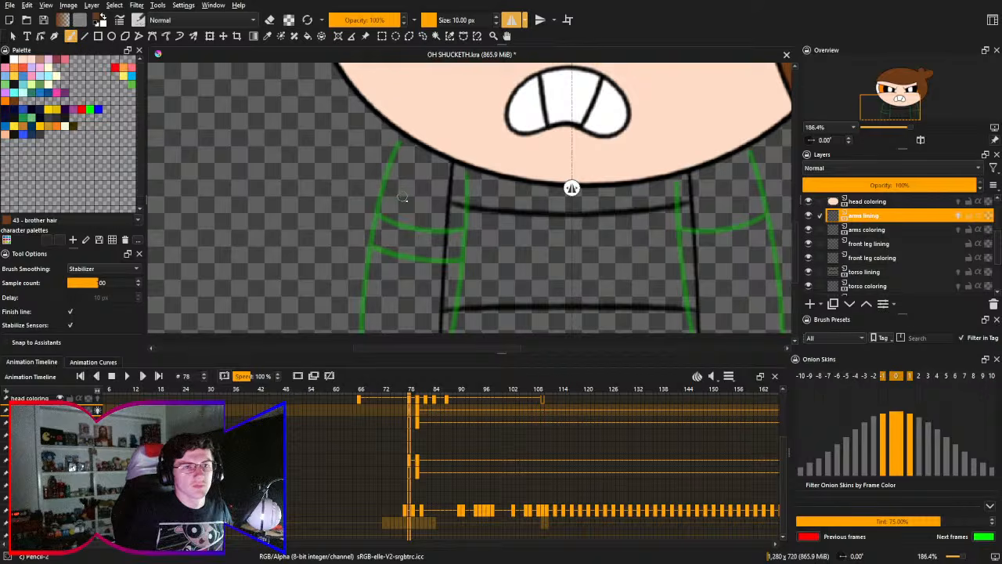
pyautogui.rightClick(410, 221)
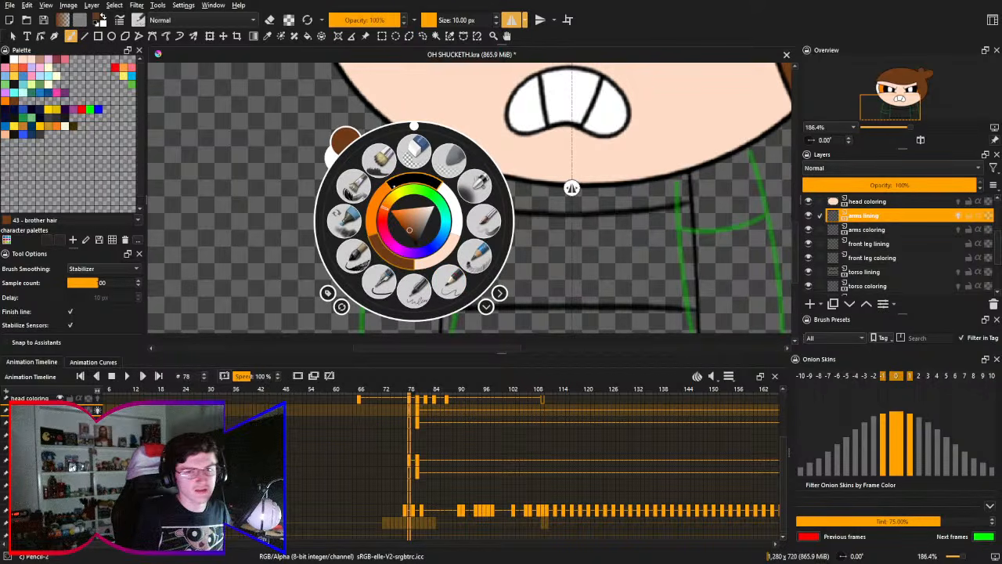
pyautogui.rightClick(410, 180)
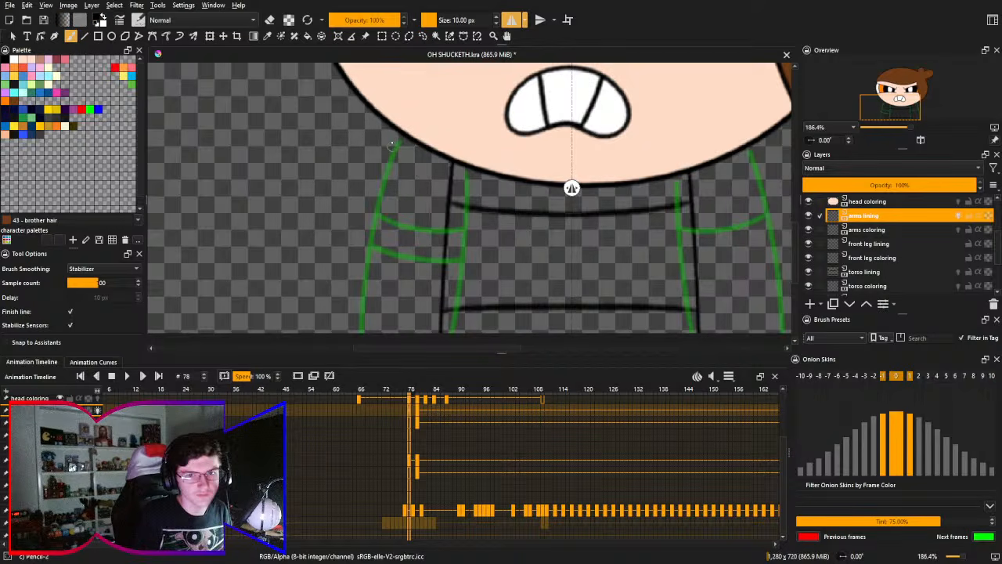
pyautogui.moveTo(384, 121); pyautogui.dragTo(344, 333)
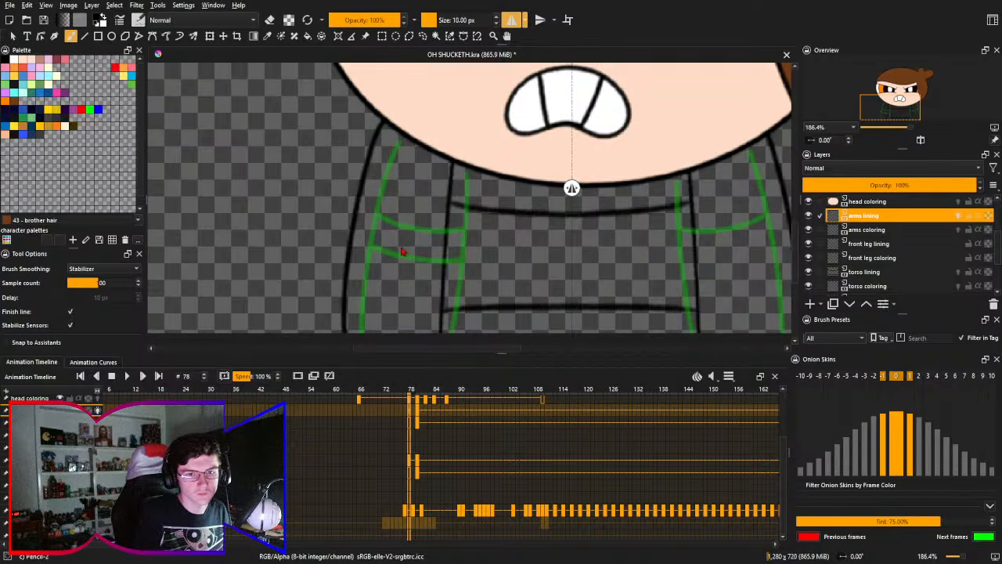
pyautogui.moveTo(383, 153)
pyautogui.mouseDown()
pyautogui.moveTo(373, 149)
pyautogui.moveTo(322, 328)
pyautogui.mouseUp()
pyautogui.hotkey('ctrl', 'z')
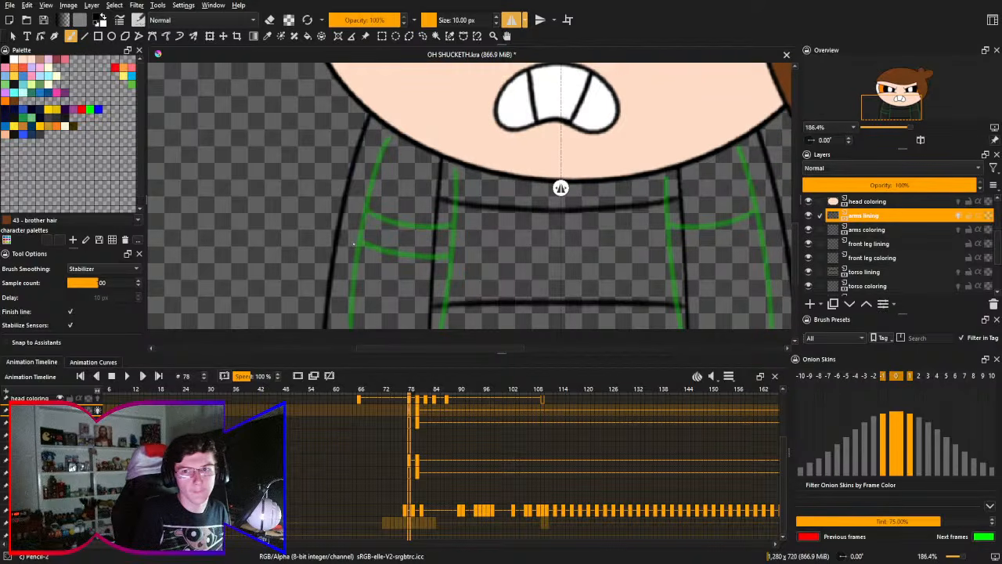
pyautogui.moveTo(427, 184)
pyautogui.mouseDown()
pyautogui.moveTo(337, 197)
pyautogui.moveTo(418, 177)
pyautogui.mouseUp()
pyautogui.hotkey('ctrl', 'z')
pyautogui.moveTo(376, 123); pyautogui.dragTo(337, 323)
pyautogui.hotkey('ctrl', 'z')
pyautogui.moveTo(376, 123)
pyautogui.mouseDown()
pyautogui.moveTo(329, 205)
pyautogui.moveTo(314, 323)
pyautogui.mouseUp()
pyautogui.hotkey('ctrl', 'z')
pyautogui.moveTo(374, 123); pyautogui.dragTo(329, 322)
pyautogui.hotkey('ctrl', 'z')
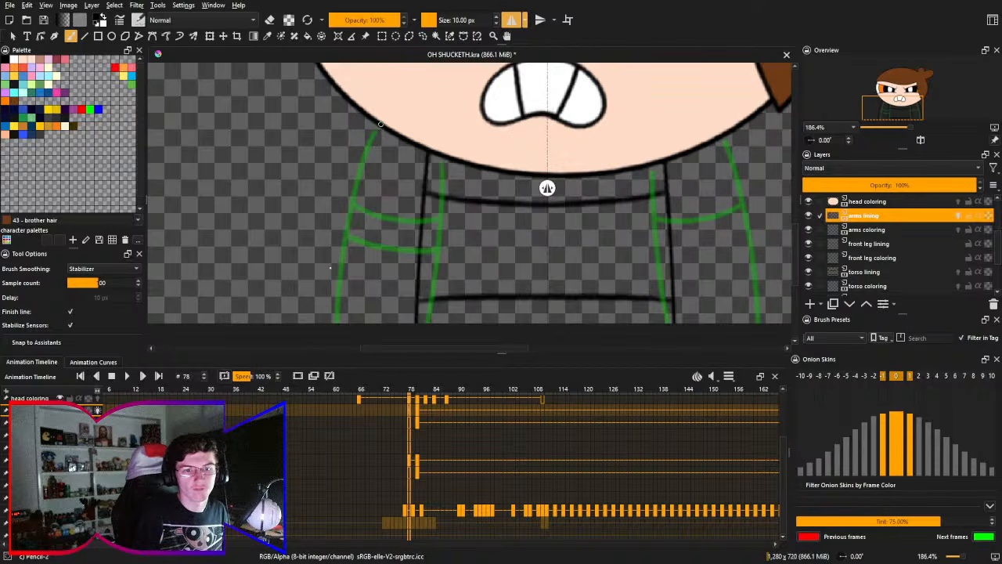
# - Draw mirrored outer arm outlines down from the head and a curved upper sleeve line across each arm
pyautogui.moveTo(381, 123); pyautogui.dragTo(323, 322)
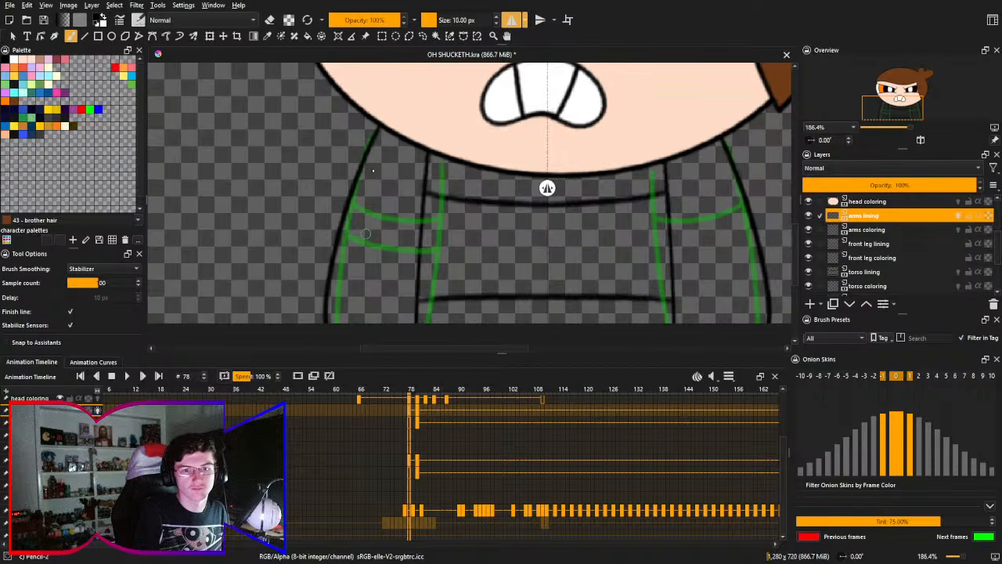
pyautogui.moveTo(357, 188); pyautogui.dragTo(420, 225)
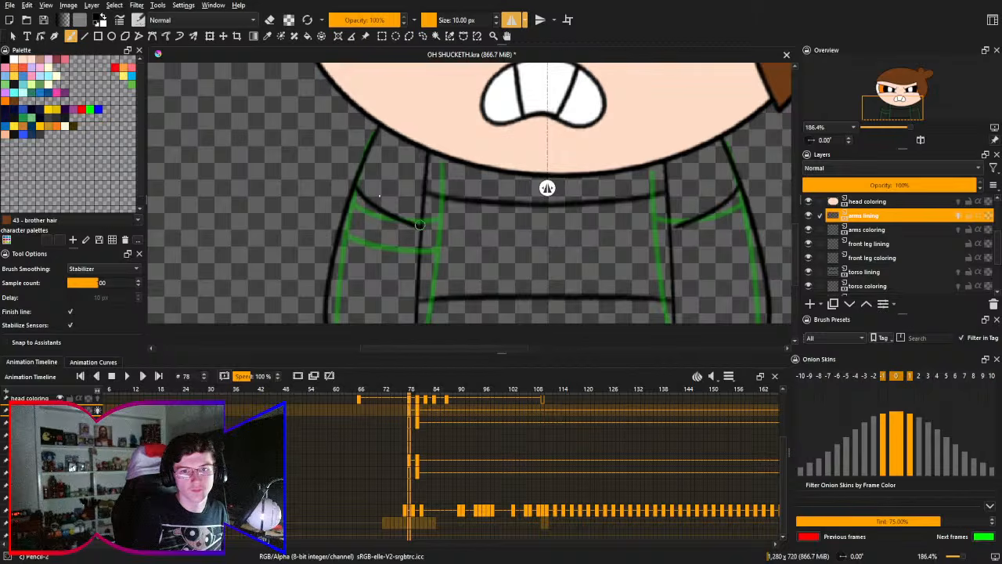
pyautogui.hotkey('ctrl', 'z')
pyautogui.moveTo(354, 183); pyautogui.dragTo(423, 219)
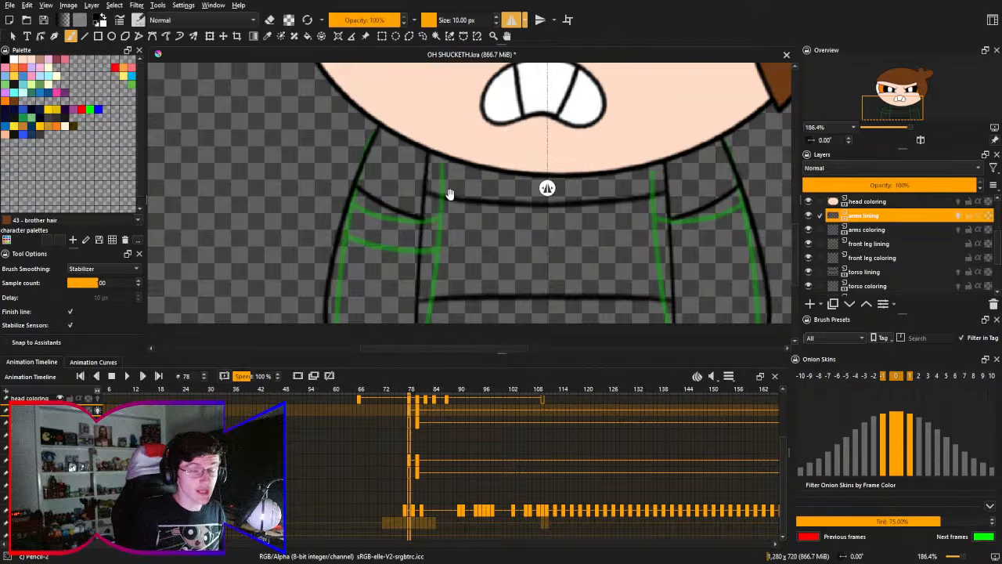
# - Erase the upper sleeve line's overshoot at the torso side with the Eraser Circle brush
pyautogui.scroll(3, 464, 234)
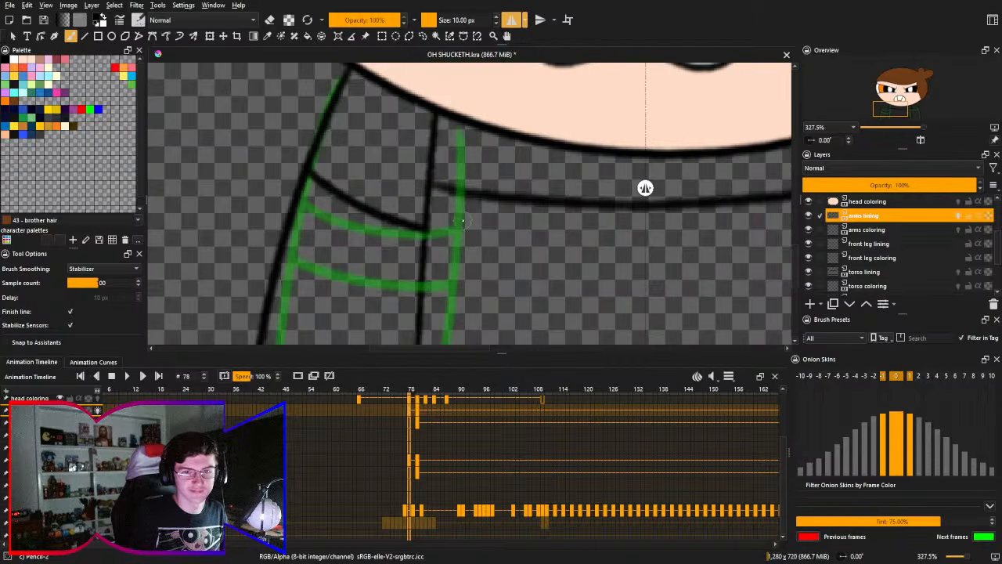
pyautogui.rightClick(464, 221)
pyautogui.click(470, 146)
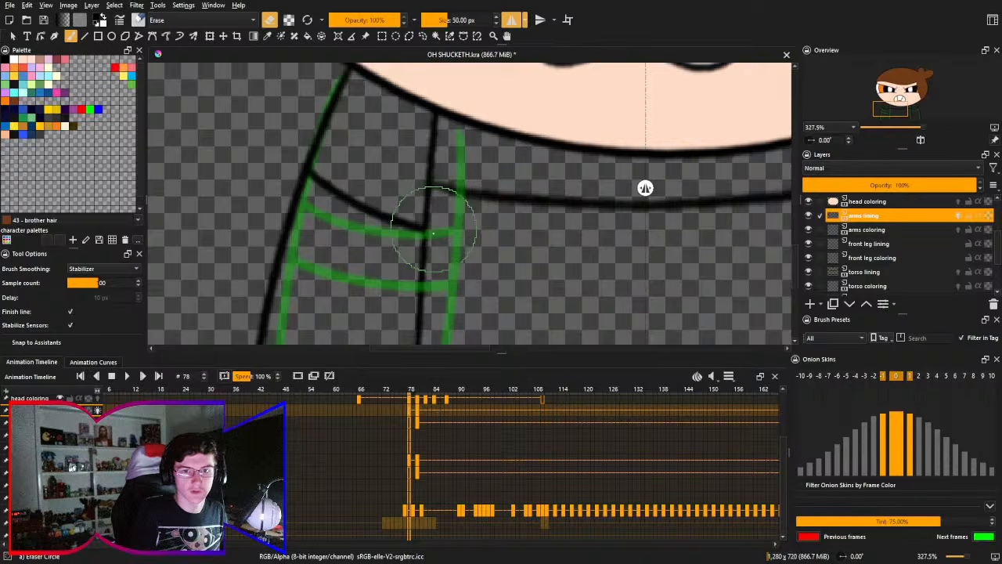
pyautogui.moveTo(425, 227); pyautogui.dragTo(462, 224)
# - Draw a second curved sleeve line below the first on both arms with the Pencil-2 brush
pyautogui.rightClick(462, 224)
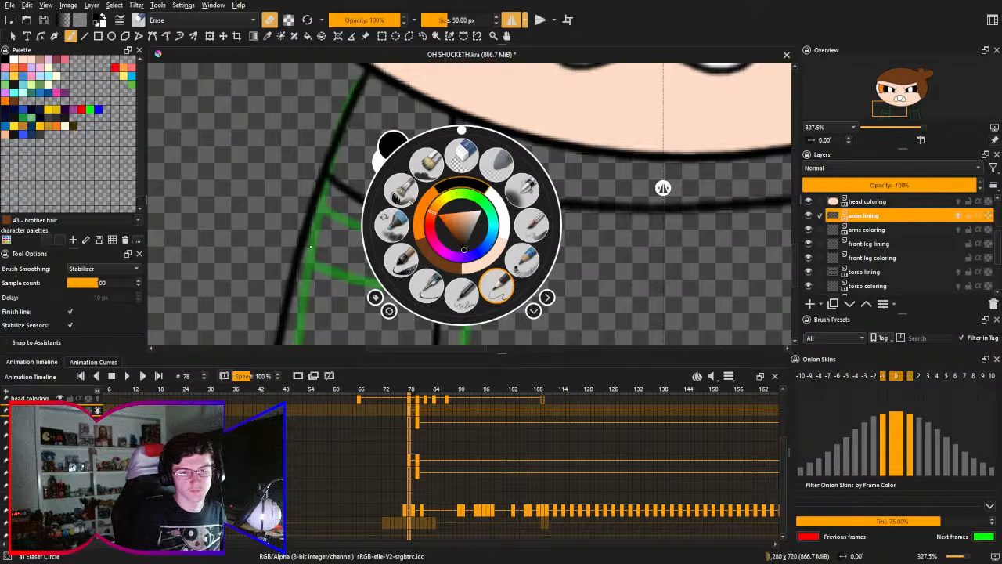
pyautogui.click(497, 285)
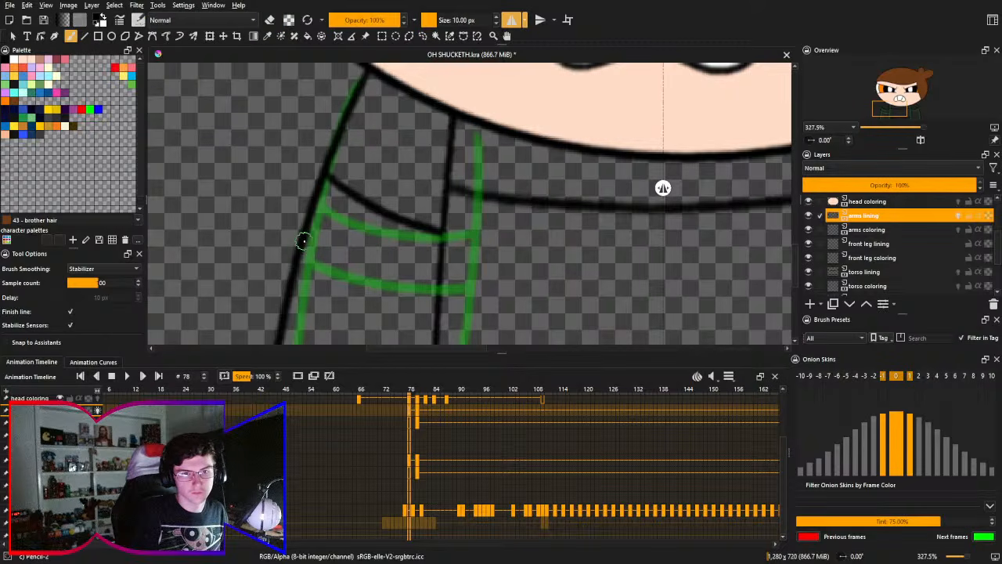
pyautogui.moveTo(303, 239); pyautogui.dragTo(444, 292)
pyautogui.hotkey('ctrl', 'z')
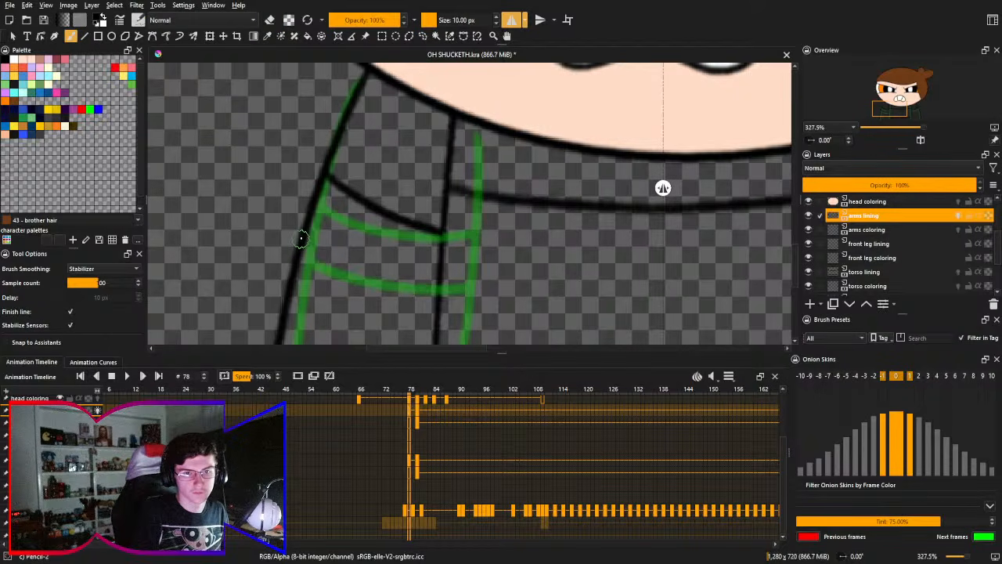
pyautogui.moveTo(301, 239); pyautogui.dragTo(442, 294)
pyautogui.hotkey('ctrl', 'z')
pyautogui.moveTo(304, 235)
pyautogui.mouseDown()
pyautogui.moveTo(357, 260)
pyautogui.moveTo(423, 272)
pyautogui.moveTo(431, 245)
pyautogui.mouseUp()
# - Trim the lower sleeve line's end where it crosses into the torso with the Eraser Circle brush
pyautogui.rightClick(455, 225)
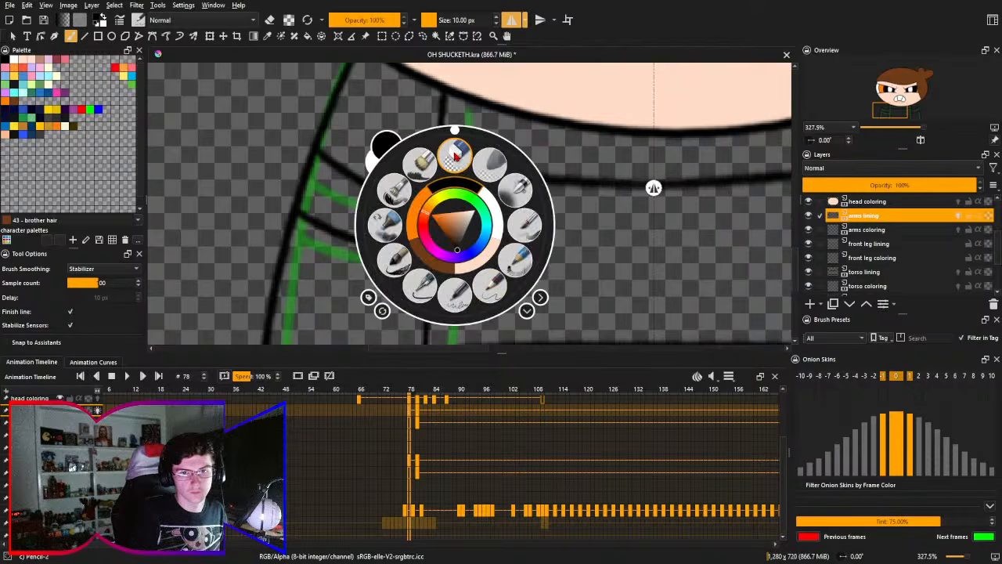
pyautogui.click(455, 156)
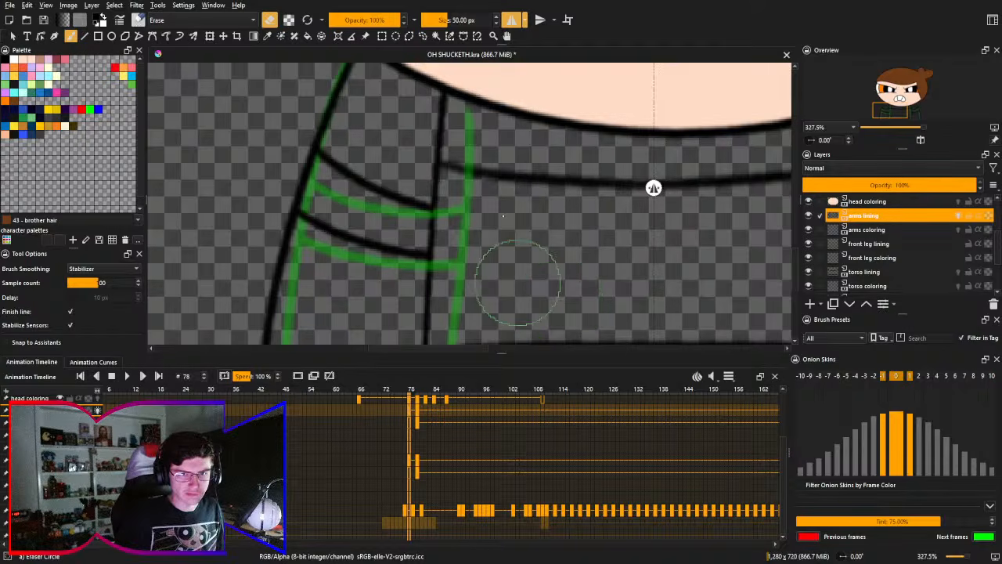
pyautogui.press('m')
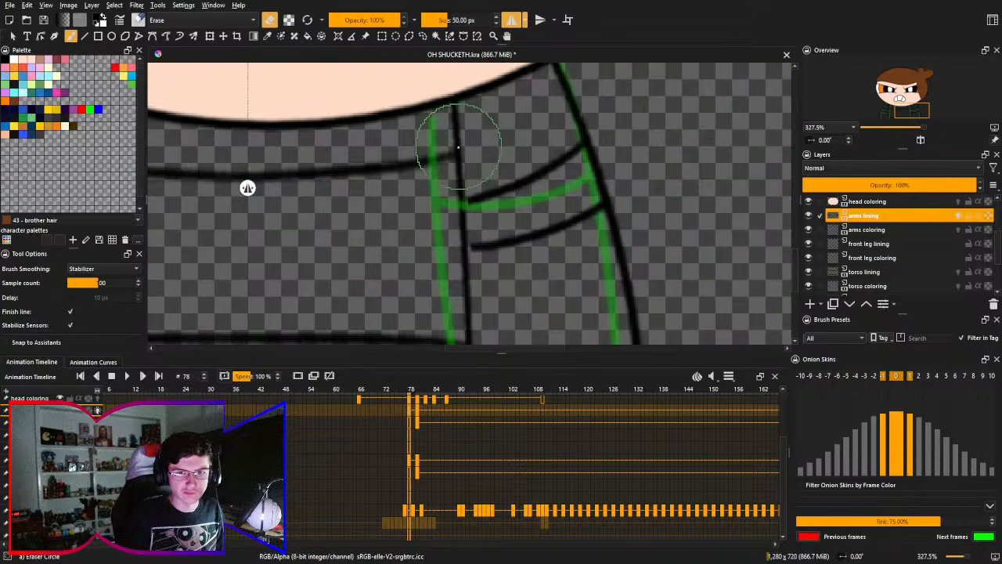
pyautogui.moveTo(503, 173); pyautogui.dragTo(686, 156)
pyautogui.moveTo(592, 195); pyautogui.dragTo(617, 201)
pyautogui.moveTo(363, 190)
pyautogui.mouseDown()
pyautogui.moveTo(358, 206)
pyautogui.moveTo(390, 203)
pyautogui.mouseUp()
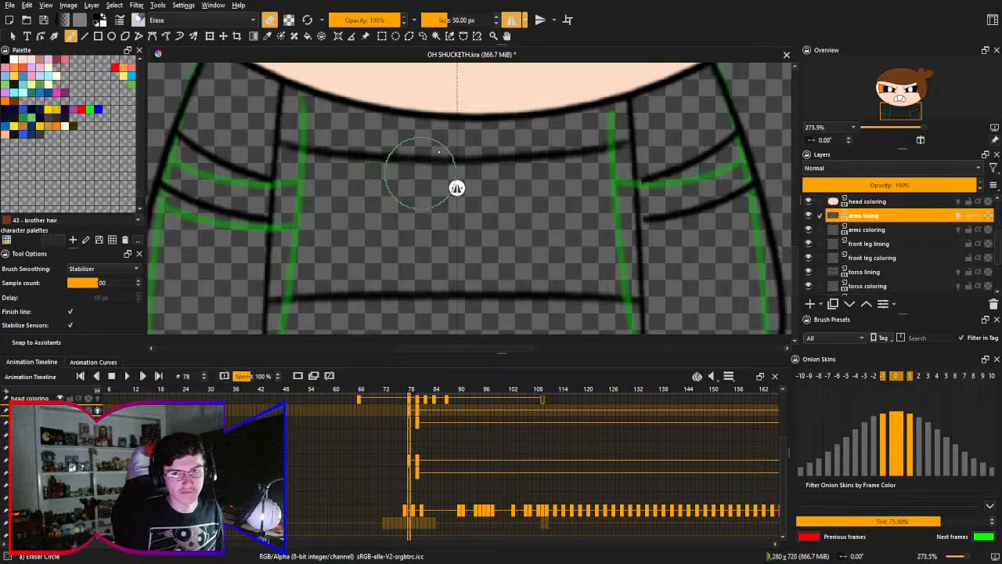
# - Transform the arms lining to make it slightly narrower, moving its sides inward, and apply the change
pyautogui.hotkey('ctrl', 't')
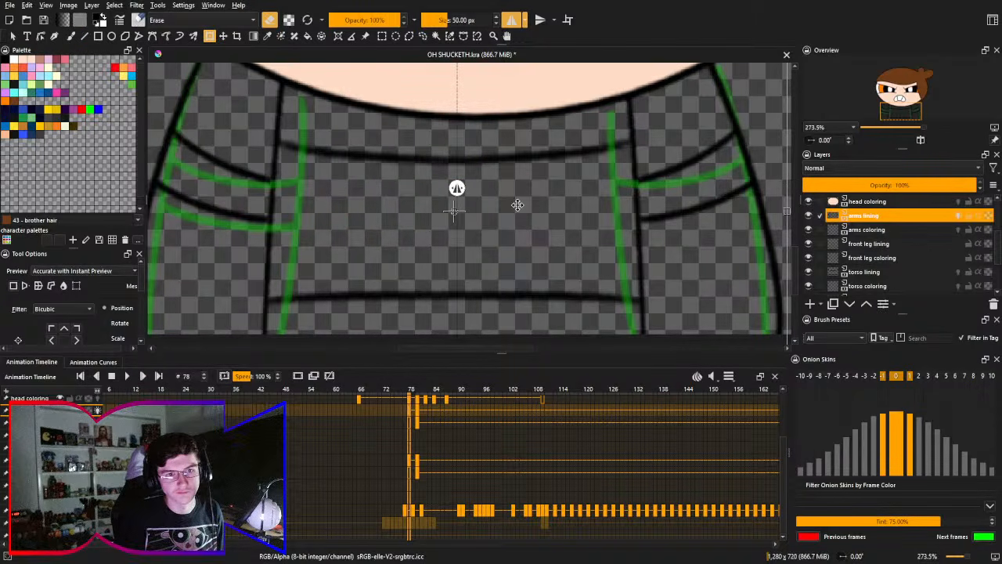
pyautogui.moveTo(398, 197); pyautogui.dragTo(434, 188)
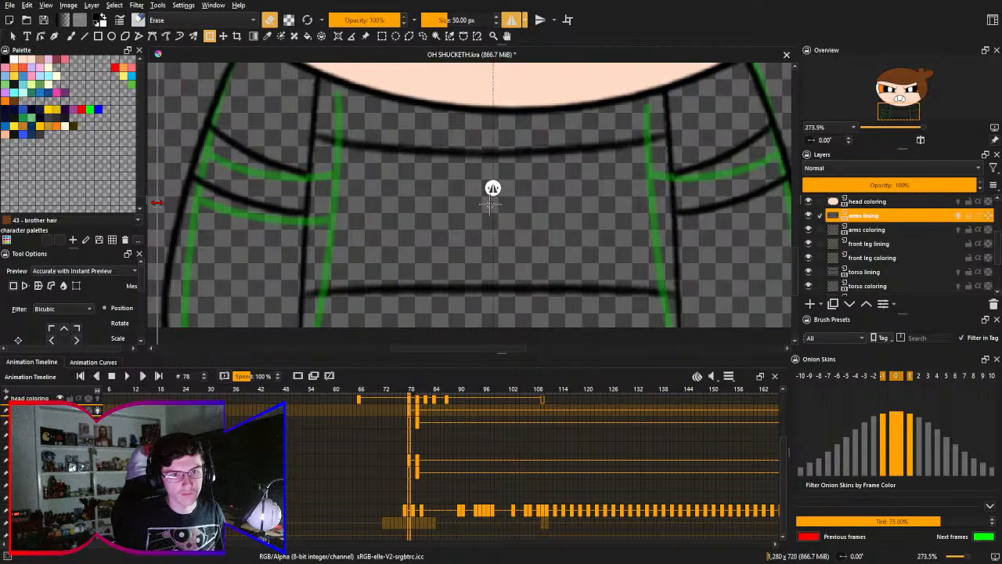
pyautogui.moveTo(156, 203); pyautogui.dragTo(163, 195)
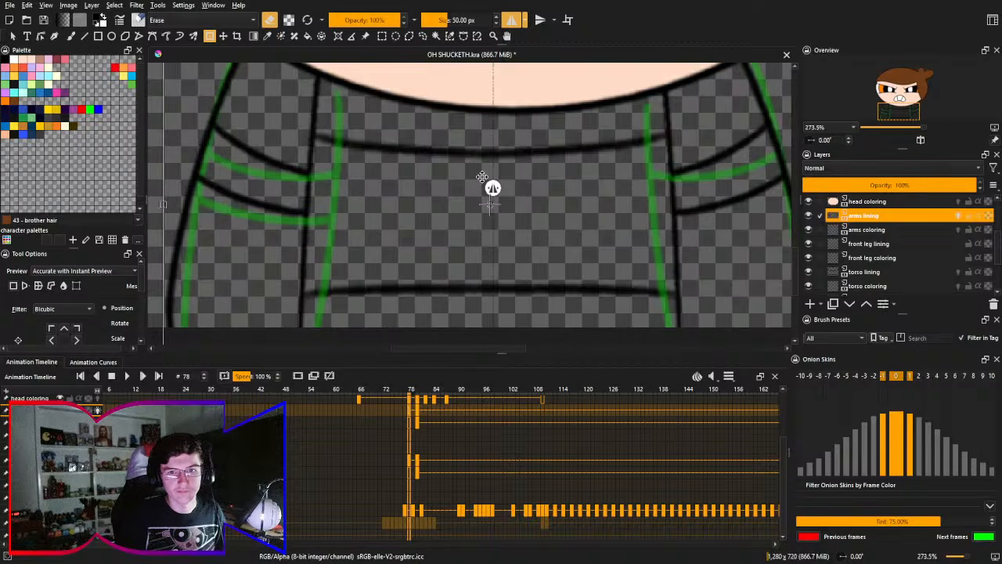
pyautogui.moveTo(516, 159); pyautogui.dragTo(488, 161)
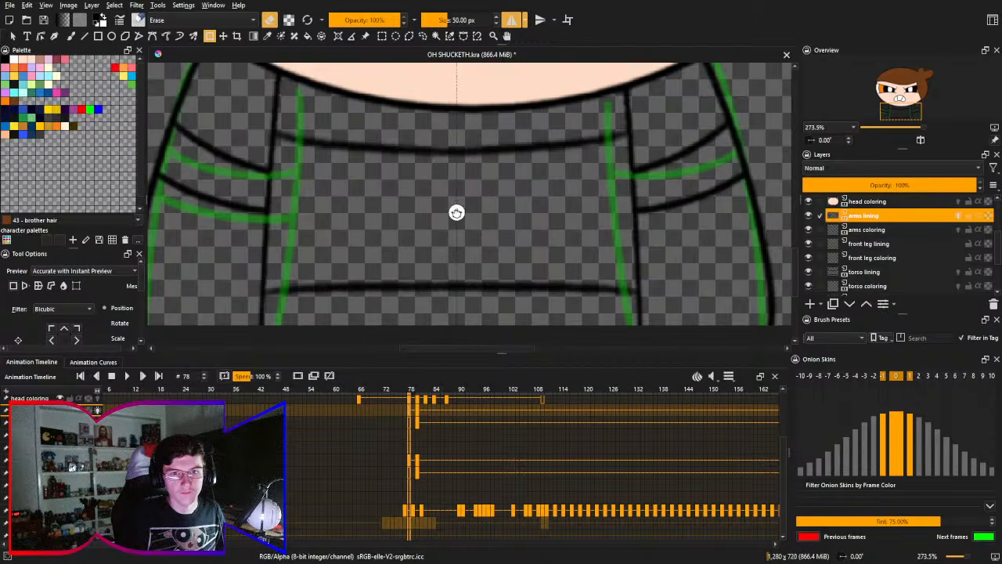
pyautogui.moveTo(473, 186)
pyautogui.mouseDown()
pyautogui.moveTo(490, 206)
pyautogui.moveTo(474, 177)
pyautogui.moveTo(470, 190)
pyautogui.mouseUp()
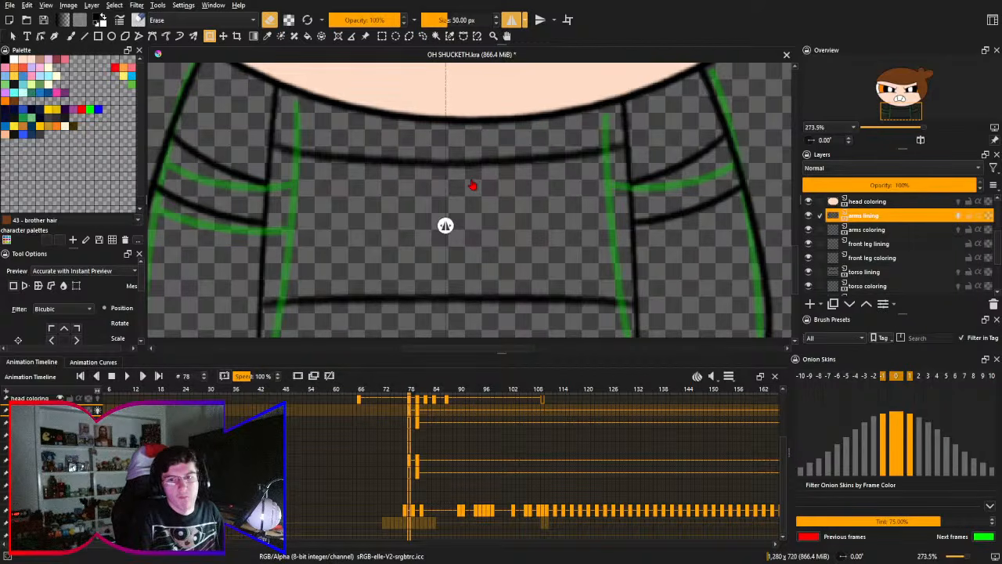
# - Turn off mirrored drawing and erase the lower sleeve line on the right-hand arm only
pyautogui.moveTo(602, 164); pyautogui.dragTo(526, 155)
pyautogui.click(514, 20)
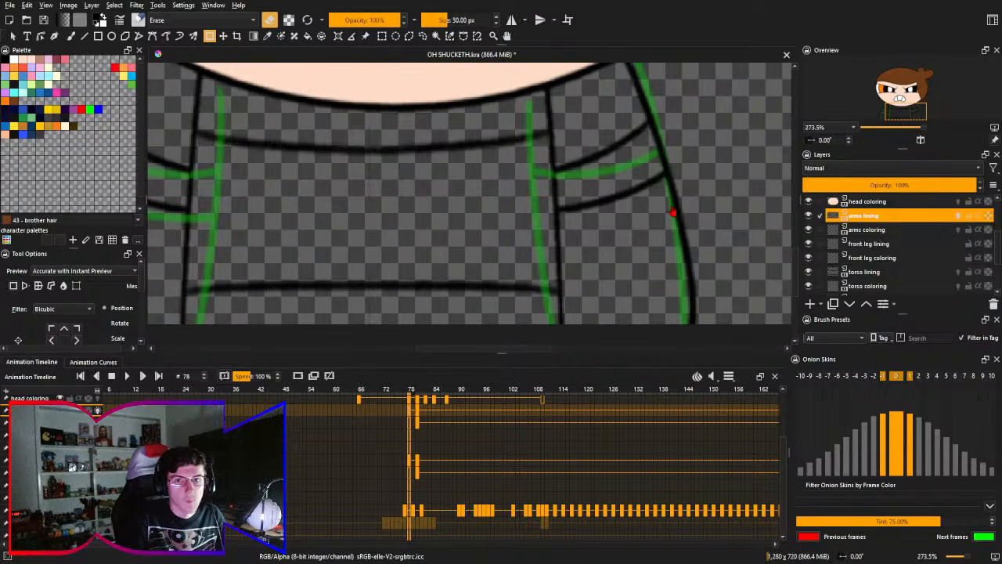
pyautogui.moveTo(672, 212)
pyautogui.mouseDown()
pyautogui.moveTo(566, 224)
pyautogui.moveTo(551, 198)
pyautogui.mouseUp()
pyautogui.press('b')
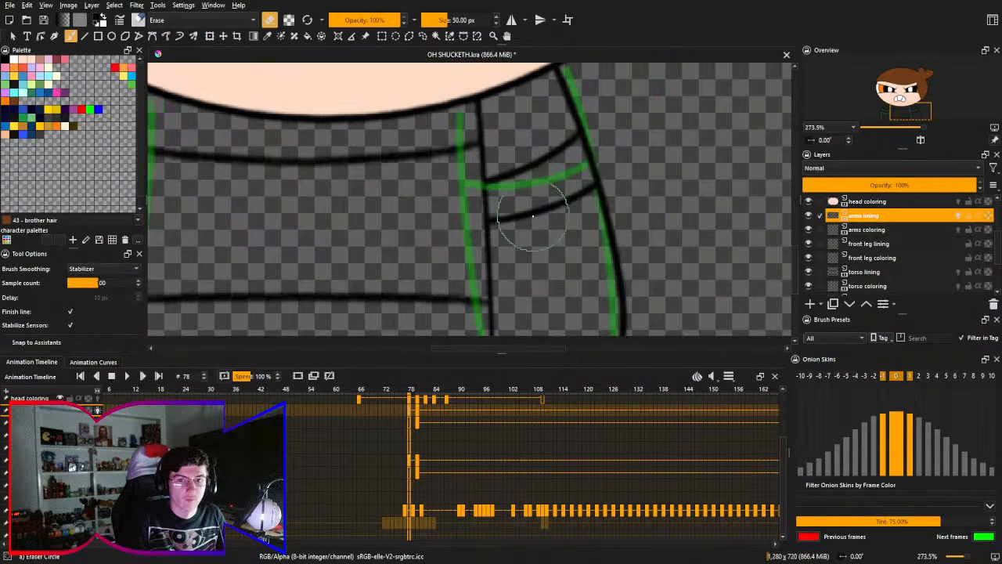
pyautogui.rightClick(535, 218)
pyautogui.click(545, 151)
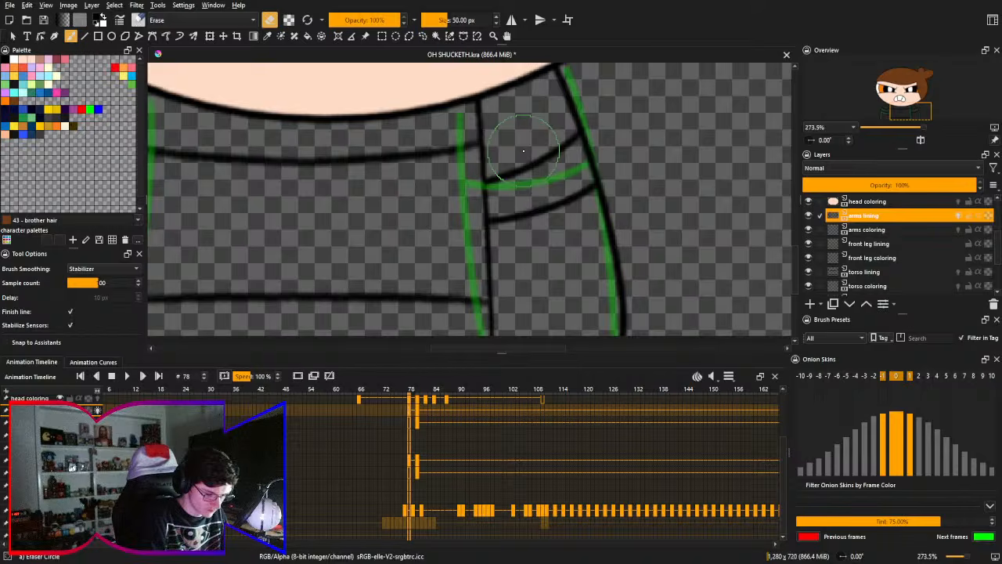
pyautogui.moveTo(467, 235)
pyautogui.mouseDown()
pyautogui.moveTo(555, 220)
pyautogui.moveTo(560, 191)
pyautogui.moveTo(571, 219)
pyautogui.moveTo(552, 204)
pyautogui.moveTo(580, 209)
pyautogui.mouseUp()
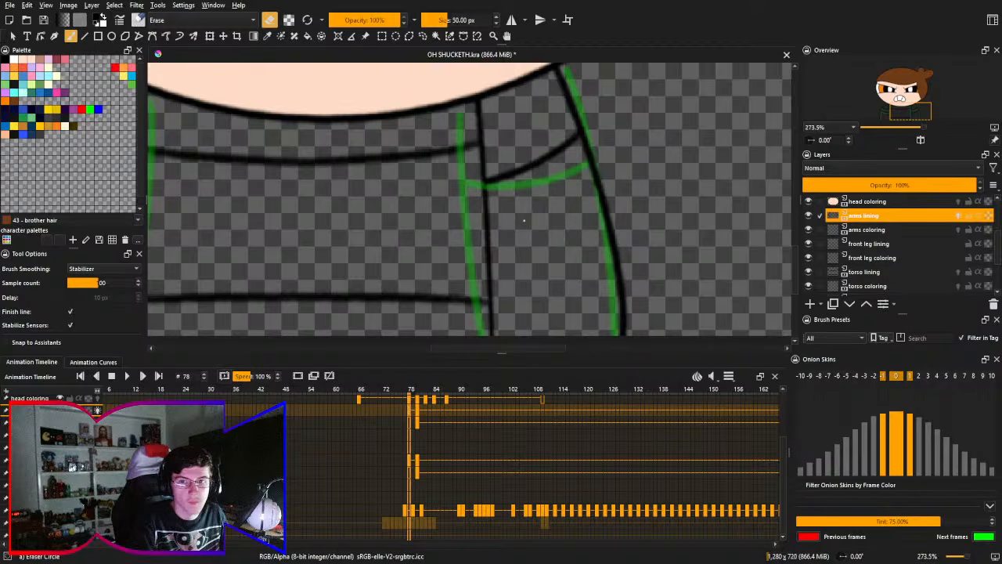
pyautogui.hotkey('ctrl', 'z')
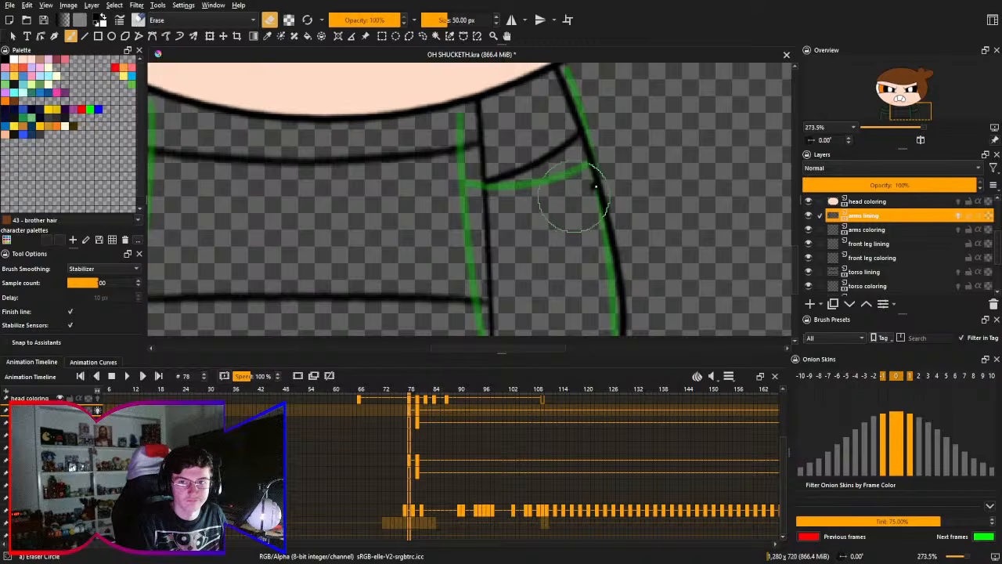
# - Turn off onion skins on the arms lining layer and erase the leftover stub inside the right-hand arm's outer line
pyautogui.scroll(4, 606, 190)
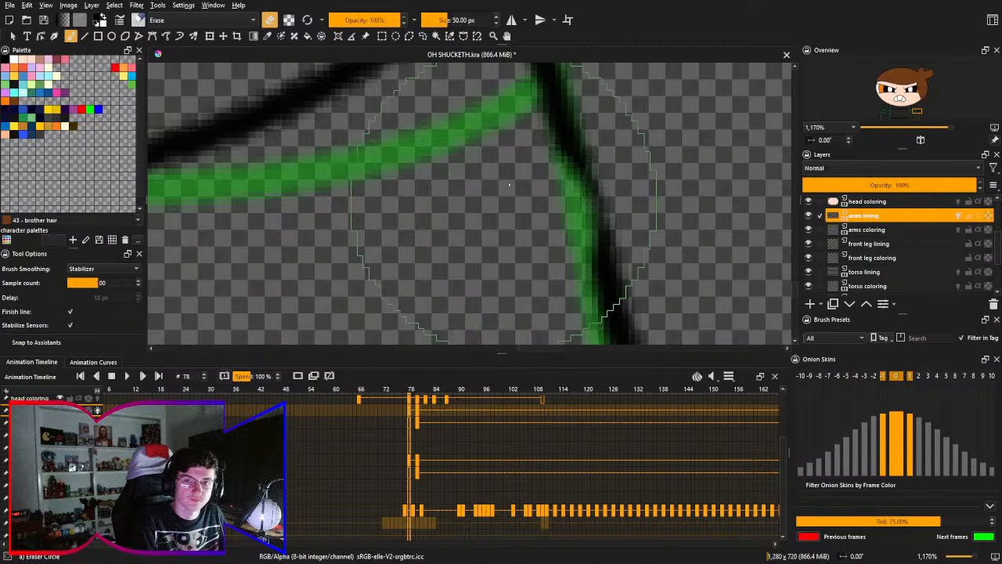
pyautogui.hotkey('ctrl', 'z')
pyautogui.click(958, 215)
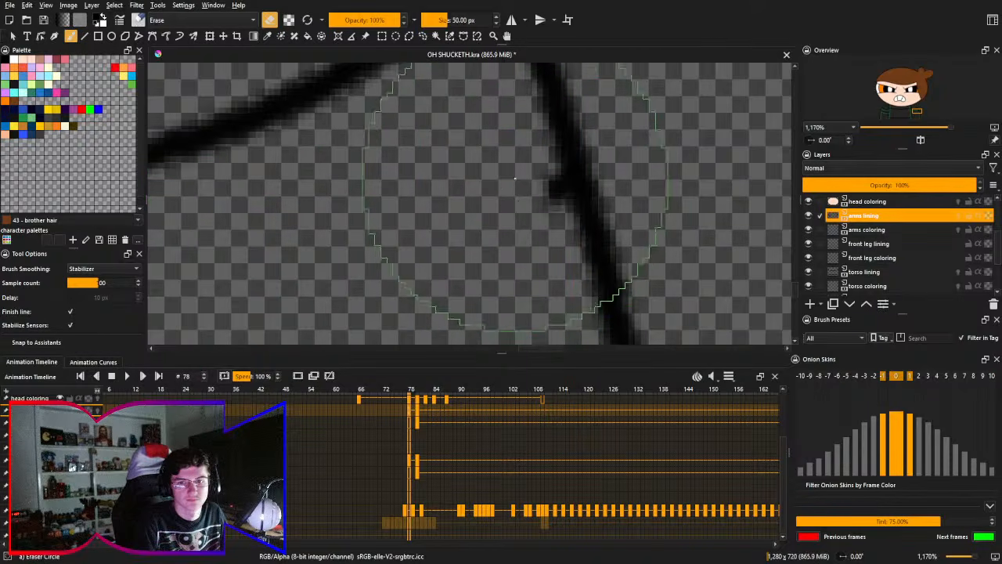
pyautogui.moveTo(520, 192)
pyautogui.mouseDown()
pyautogui.moveTo(529, 225)
pyautogui.moveTo(519, 186)
pyautogui.moveTo(538, 222)
pyautogui.moveTo(528, 176)
pyautogui.moveTo(544, 204)
pyautogui.moveTo(536, 183)
pyautogui.moveTo(546, 210)
pyautogui.mouseUp()
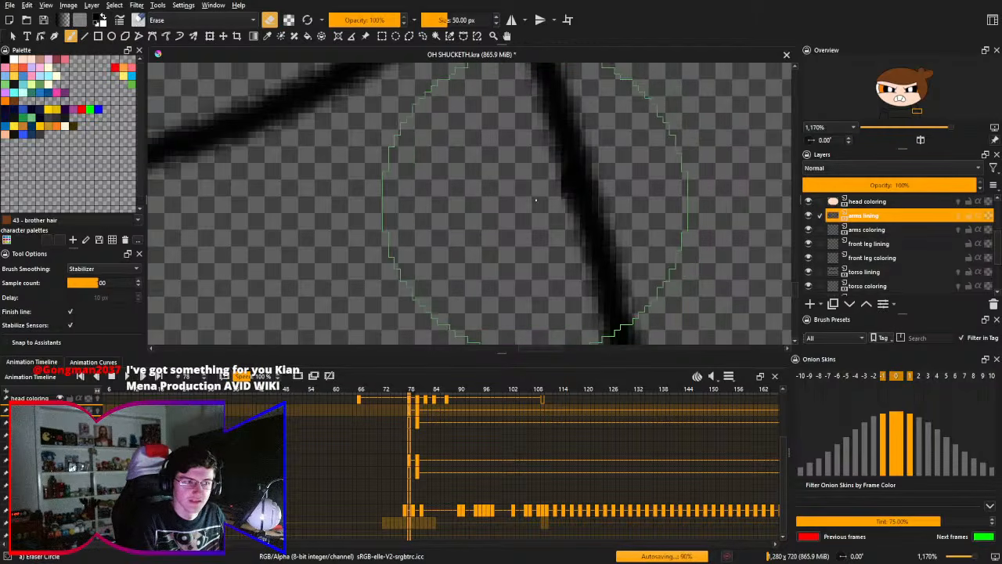
pyautogui.moveTo(549, 167); pyautogui.dragTo(531, 227)
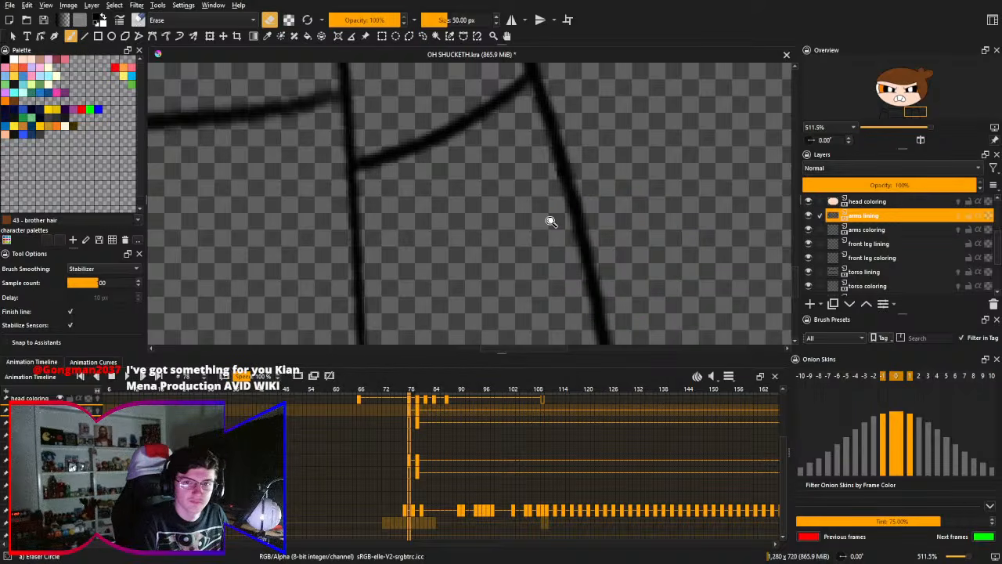
# - Switch to the torso lining layer with the Ink-2 Fineliner brush and turn on horizontal mirrored drawing
pyautogui.scroll(-3, 549, 219)
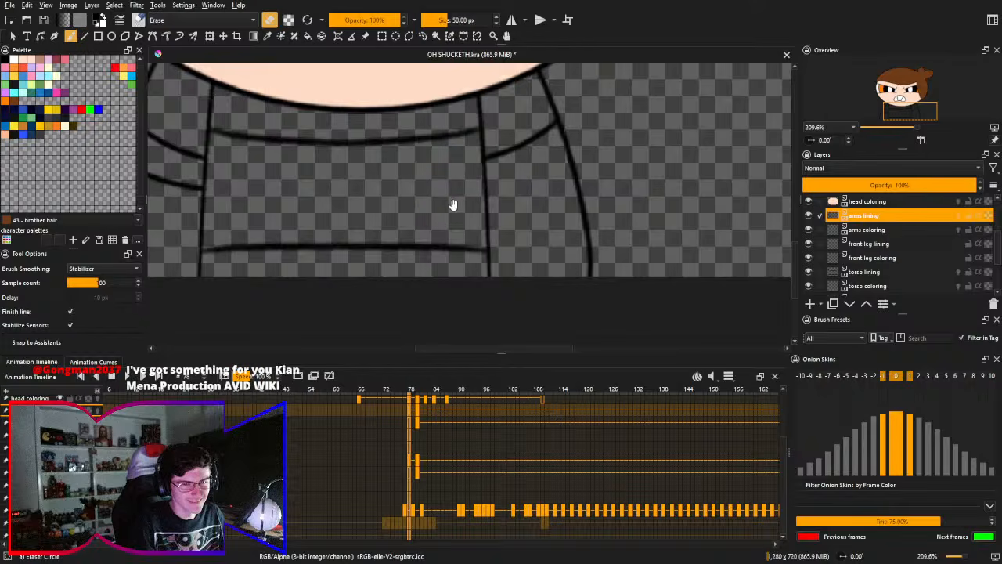
pyautogui.moveTo(454, 206); pyautogui.dragTo(562, 221)
pyautogui.moveTo(502, 211); pyautogui.dragTo(504, 212)
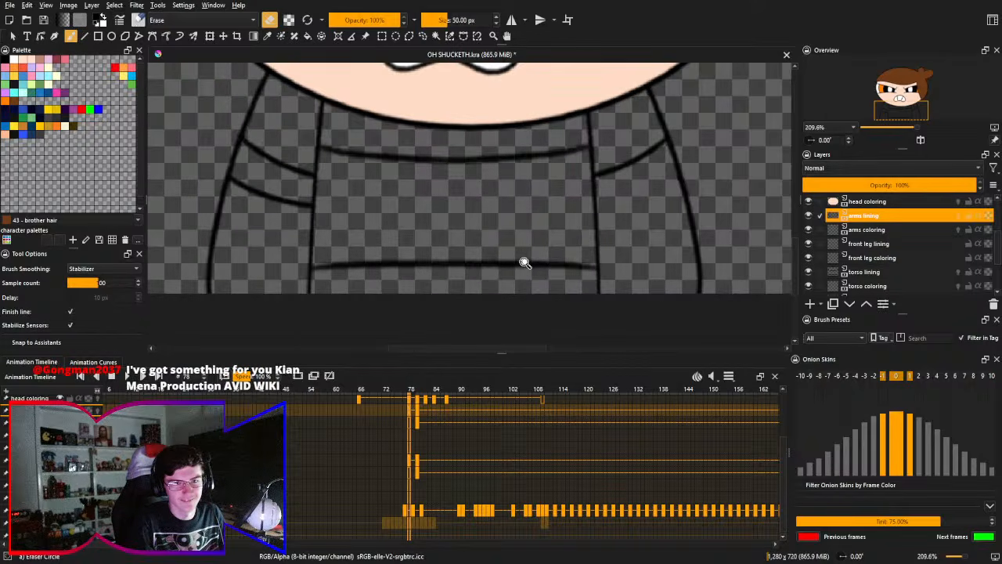
pyautogui.click(524, 220)
pyautogui.moveTo(498, 217)
pyautogui.mouseDown()
pyautogui.moveTo(571, 216)
pyautogui.moveTo(549, 232)
pyautogui.mouseUp()
pyautogui.rightClick(525, 225)
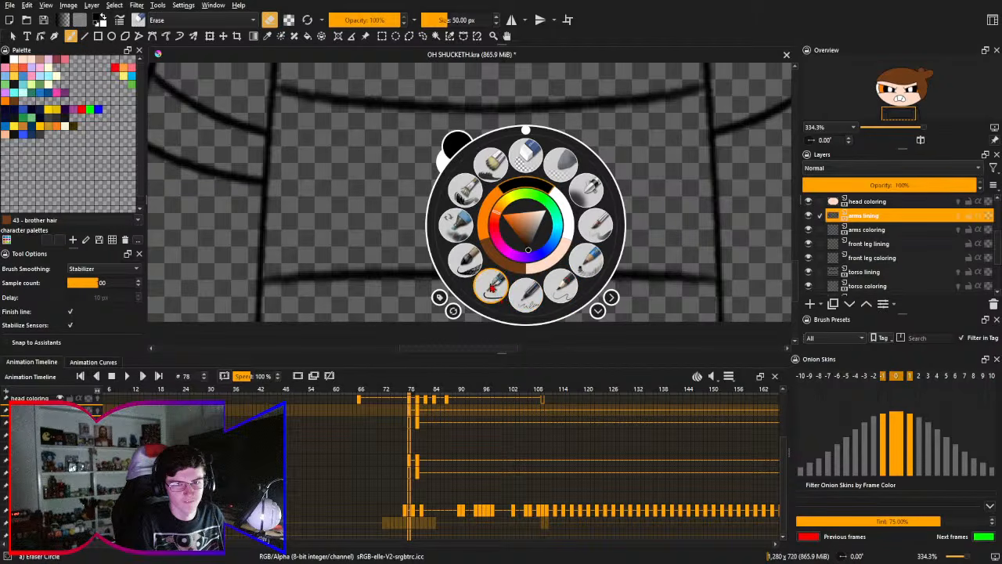
pyautogui.click(493, 289)
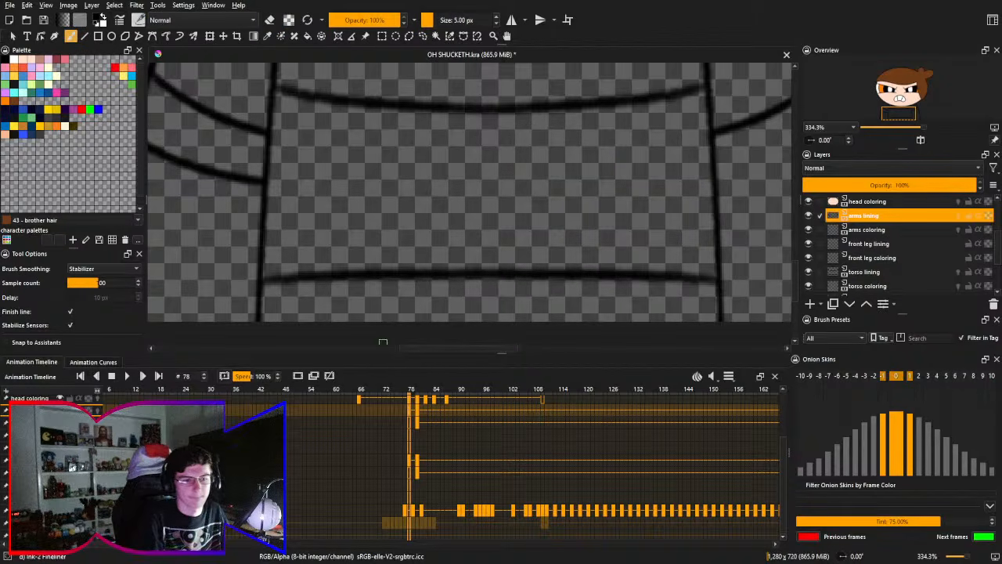
pyautogui.click(47, 460)
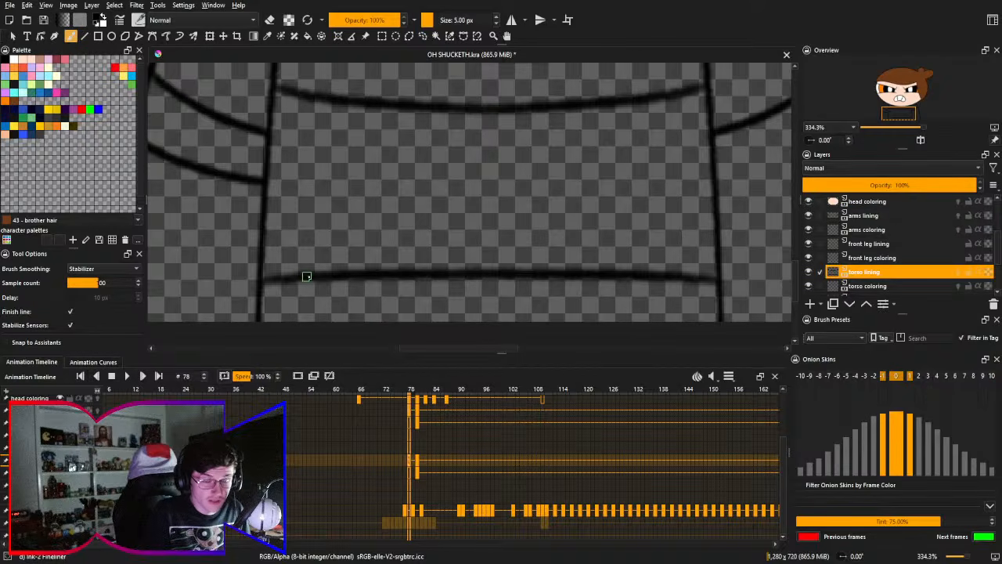
pyautogui.moveTo(336, 274); pyautogui.dragTo(240, 282)
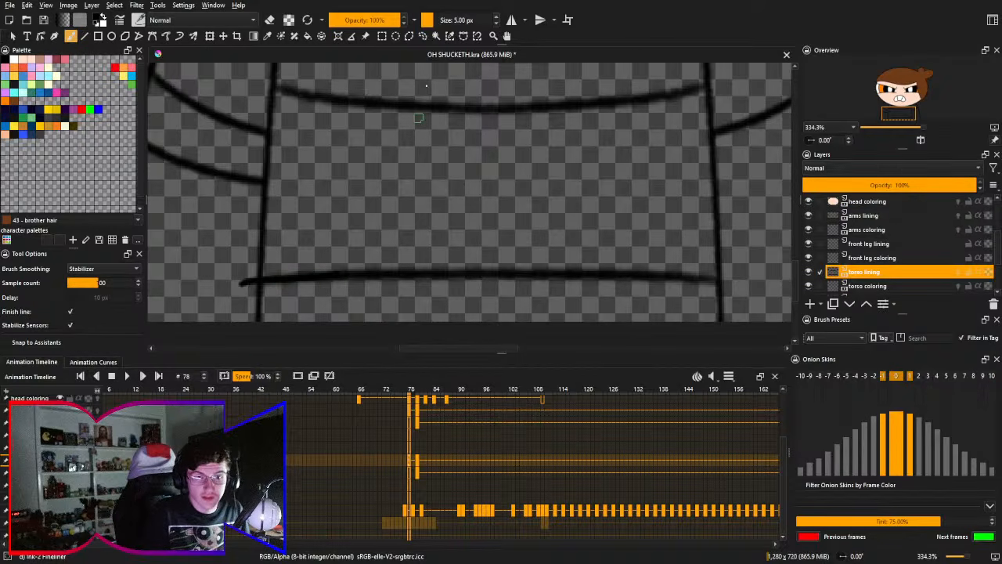
pyautogui.click(511, 19)
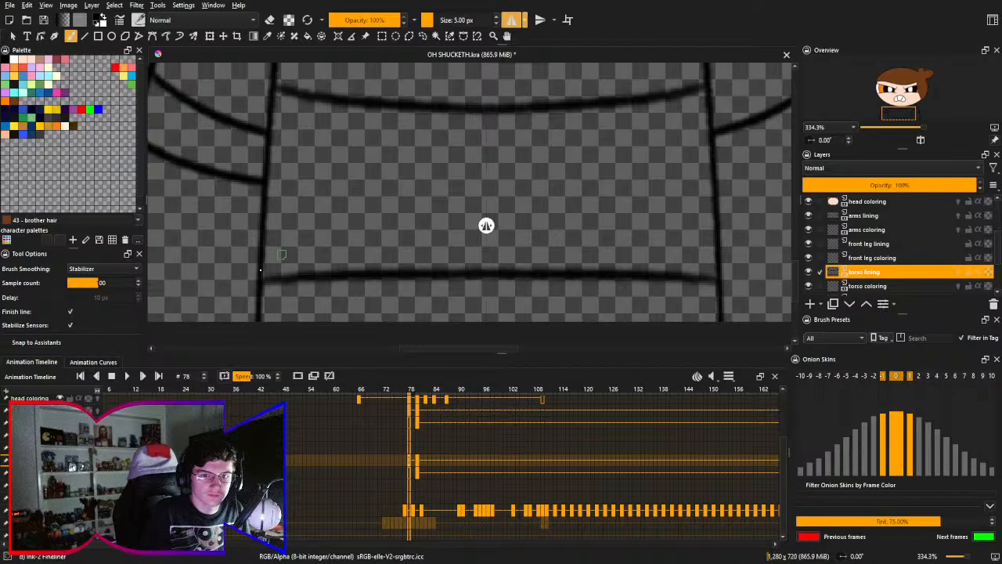
# - Try to darken the faded horizontal line across the lower torso with mirrored 5 px Ink-2 Fineliner strokes
pyautogui.moveTo(324, 274); pyautogui.dragTo(263, 281)
pyautogui.hotkey('ctrl', 'z')
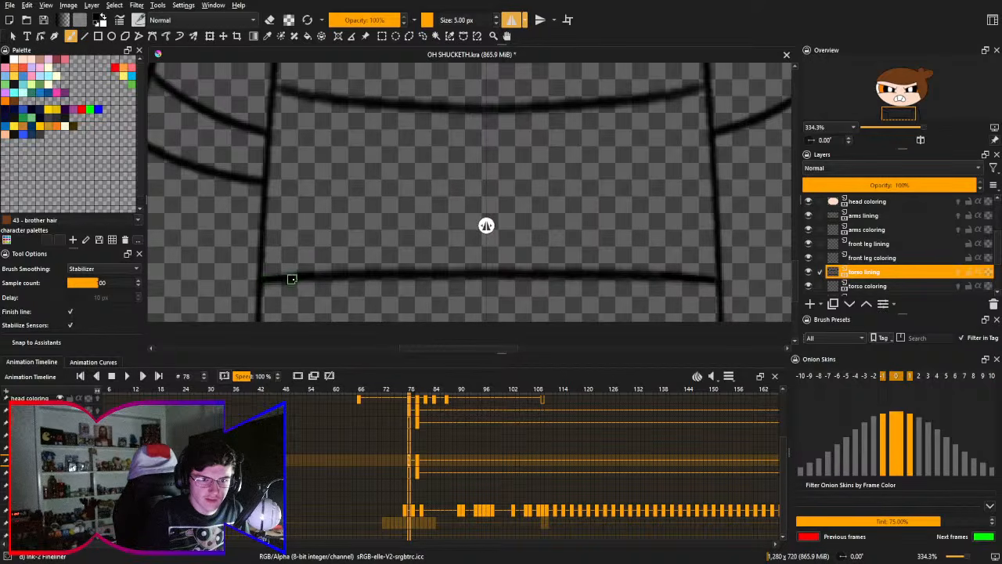
pyautogui.moveTo(334, 274); pyautogui.dragTo(259, 287)
pyautogui.hotkey('ctrl', 'z')
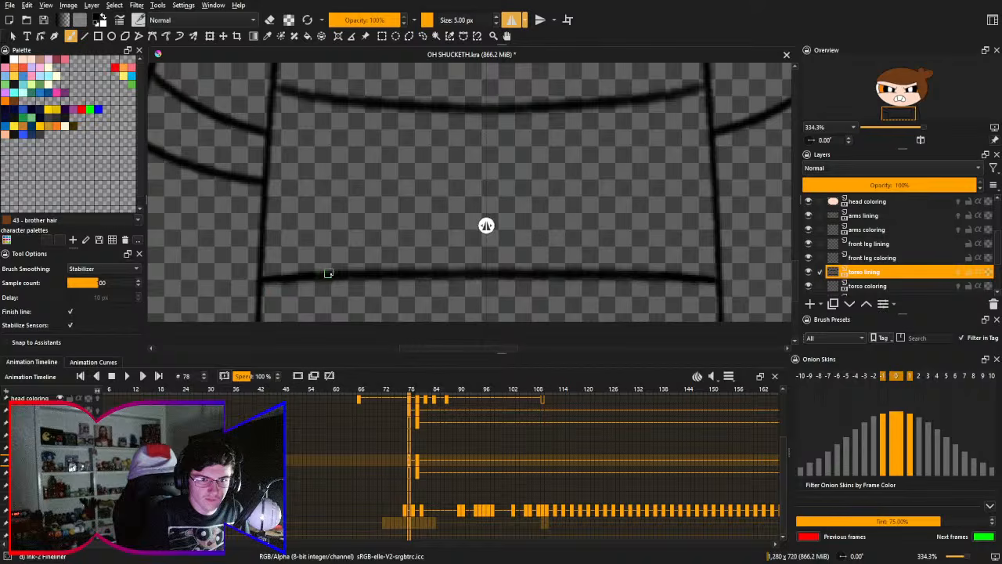
pyautogui.moveTo(326, 273)
pyautogui.mouseDown()
pyautogui.moveTo(262, 281)
pyautogui.moveTo(317, 275)
pyautogui.moveTo(347, 285)
pyautogui.moveTo(263, 281)
pyautogui.moveTo(424, 269)
pyautogui.moveTo(351, 270)
pyautogui.moveTo(403, 277)
pyautogui.mouseUp()
pyautogui.hotkey('ctrl', 'z')
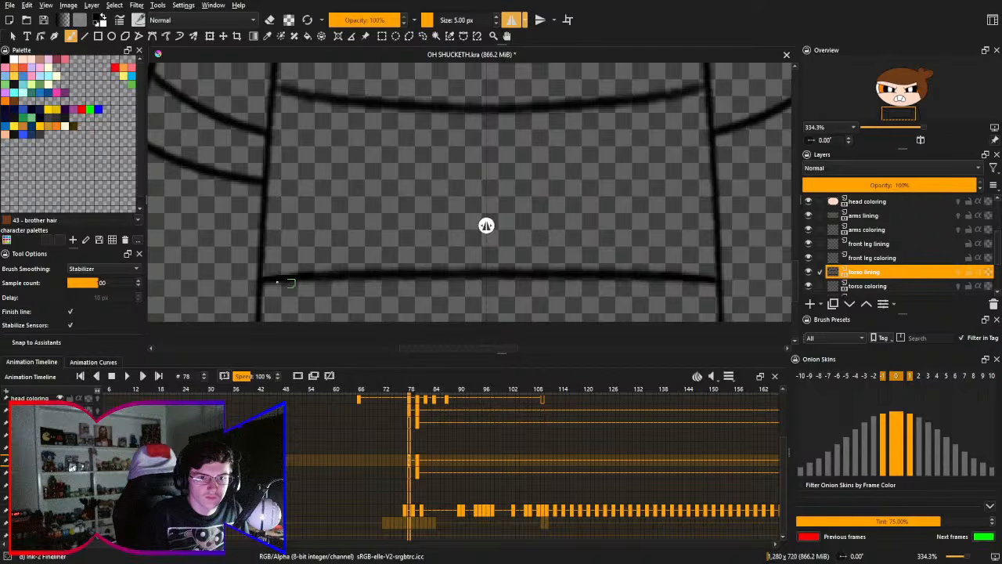
pyautogui.hotkey('ctrl', 'z')
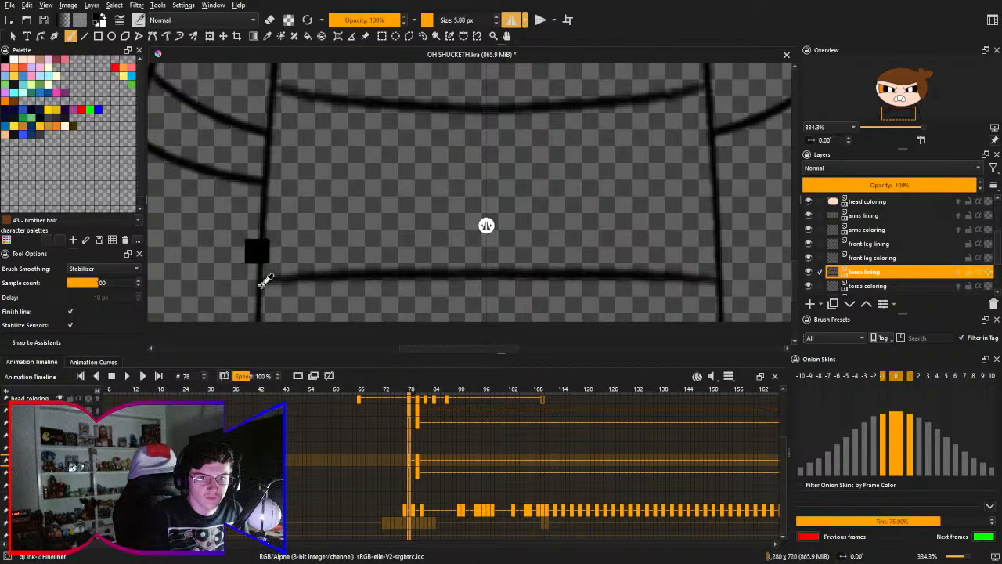
pyautogui.moveTo(262, 279); pyautogui.dragTo(459, 287)
pyautogui.hotkey('ctrl', 'z')
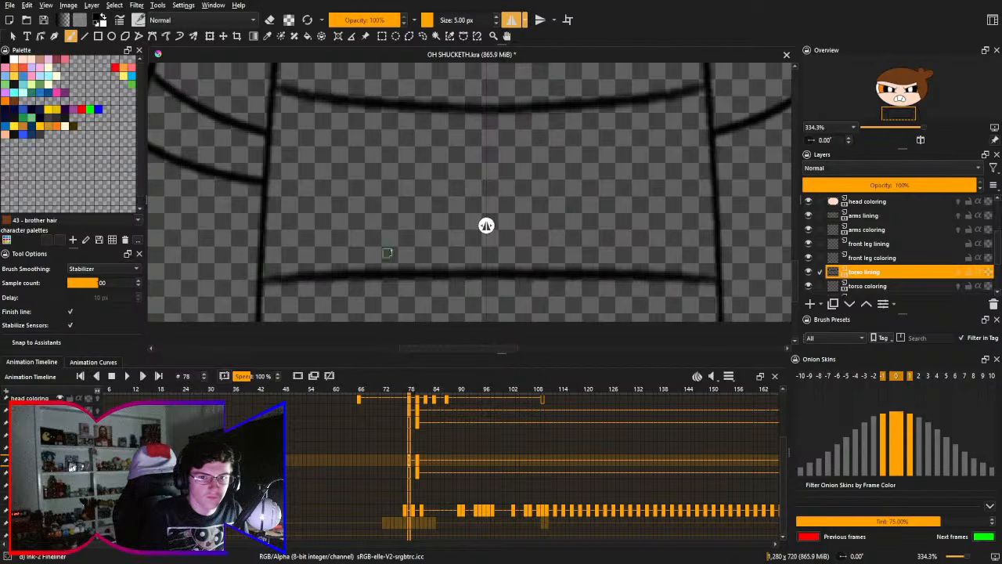
pyautogui.moveTo(405, 247)
pyautogui.mouseDown()
pyautogui.moveTo(405, 216)
pyautogui.moveTo(408, 253)
pyautogui.moveTo(414, 238)
pyautogui.mouseUp()
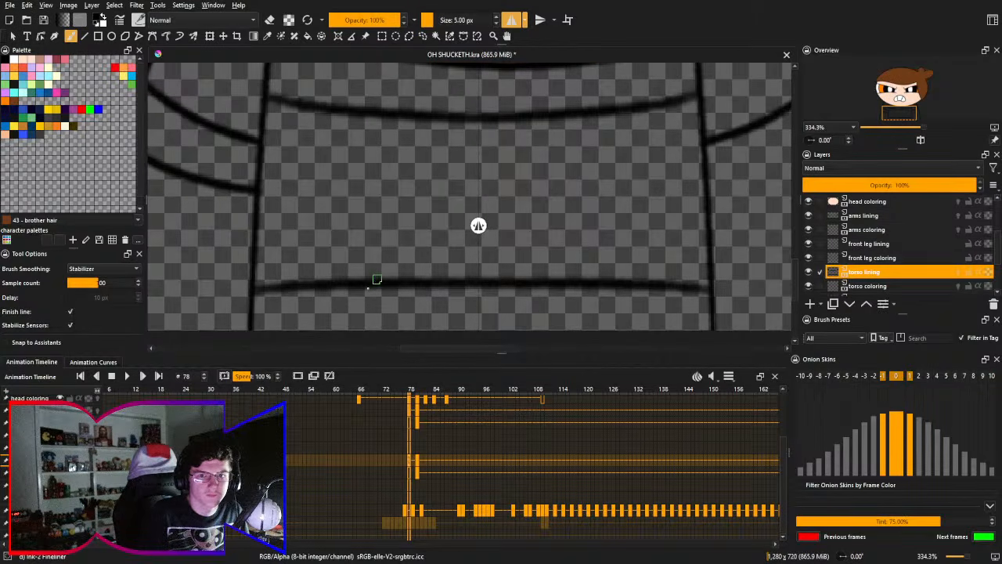
pyautogui.moveTo(433, 288)
pyautogui.mouseDown()
pyautogui.moveTo(438, 306)
pyautogui.moveTo(255, 293)
pyautogui.mouseUp()
pyautogui.hotkey('ctrl', 'z')
pyautogui.hotkey('ctrl', 'z')
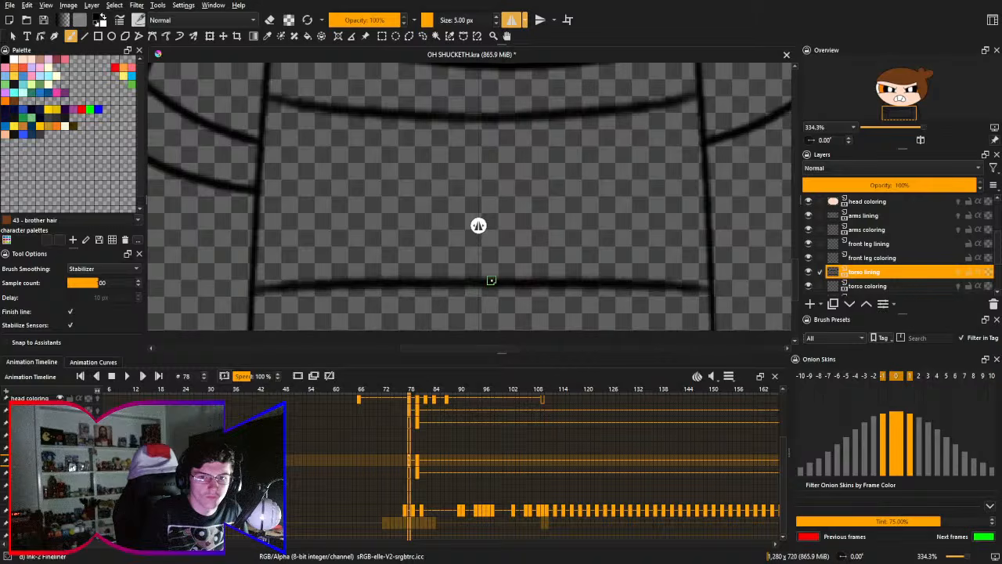
pyautogui.moveTo(492, 280)
pyautogui.mouseDown()
pyautogui.moveTo(379, 282)
pyautogui.moveTo(257, 295)
pyautogui.mouseUp()
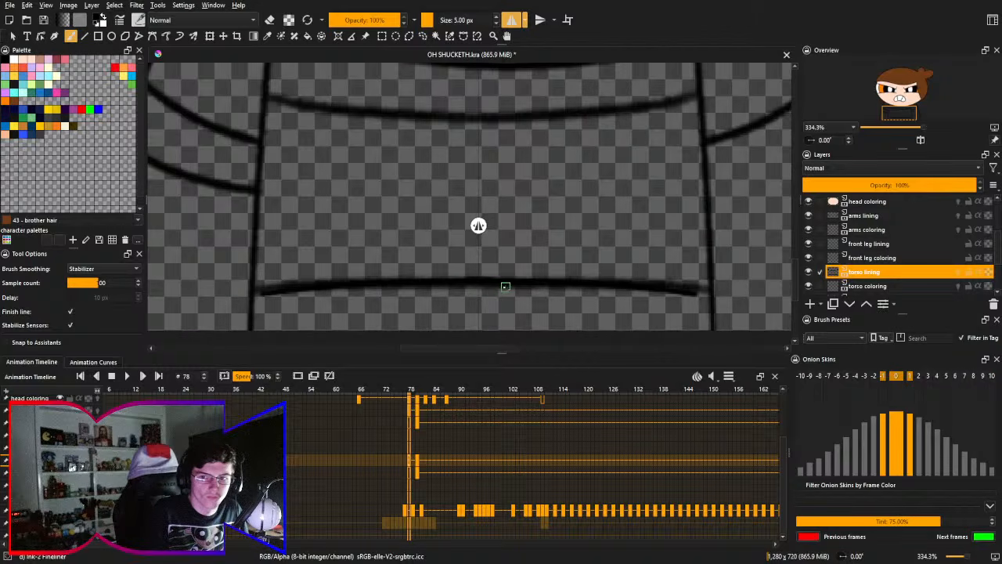
pyautogui.hotkey('ctrl', 'z')
# - Darken the lower torso's horizontal line with mirrored 10 px Pencil-2 strokes, undoing and redrawing until it runs evenly from the side line toward the centre
pyautogui.moveTo(456, 282); pyautogui.dragTo(452, 240)
pyautogui.moveTo(369, 208); pyautogui.dragTo(395, 186)
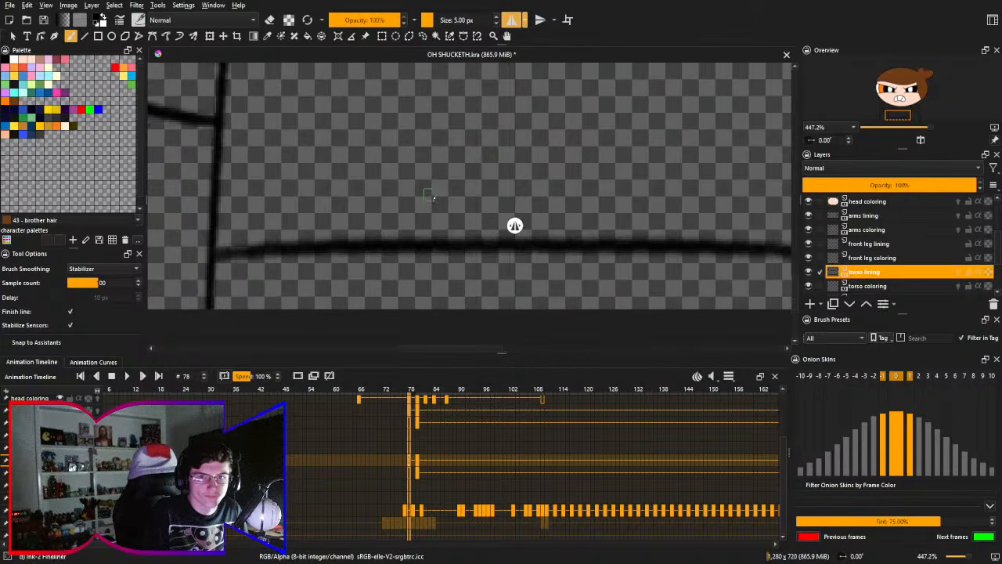
pyautogui.rightClick(431, 198)
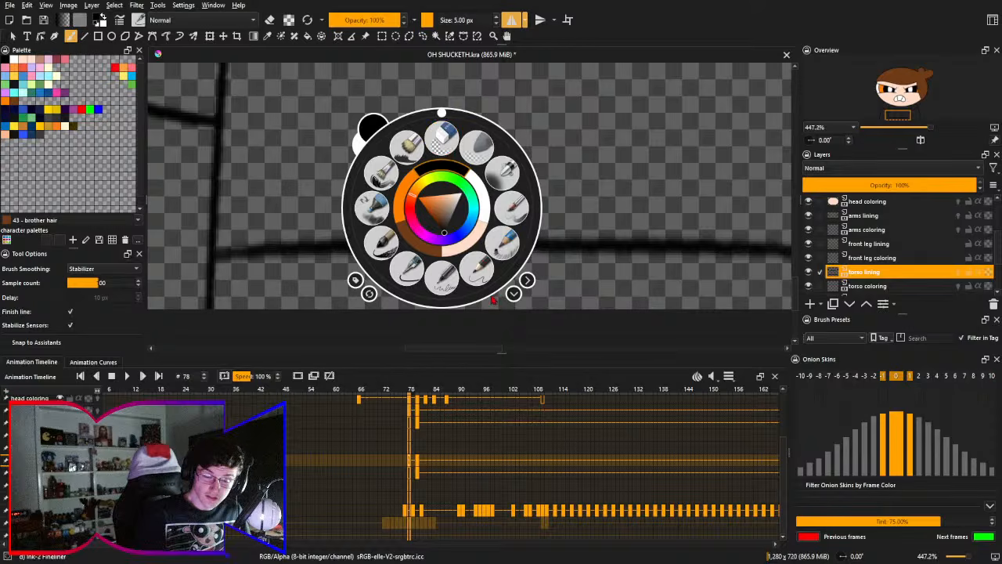
pyautogui.click(479, 272)
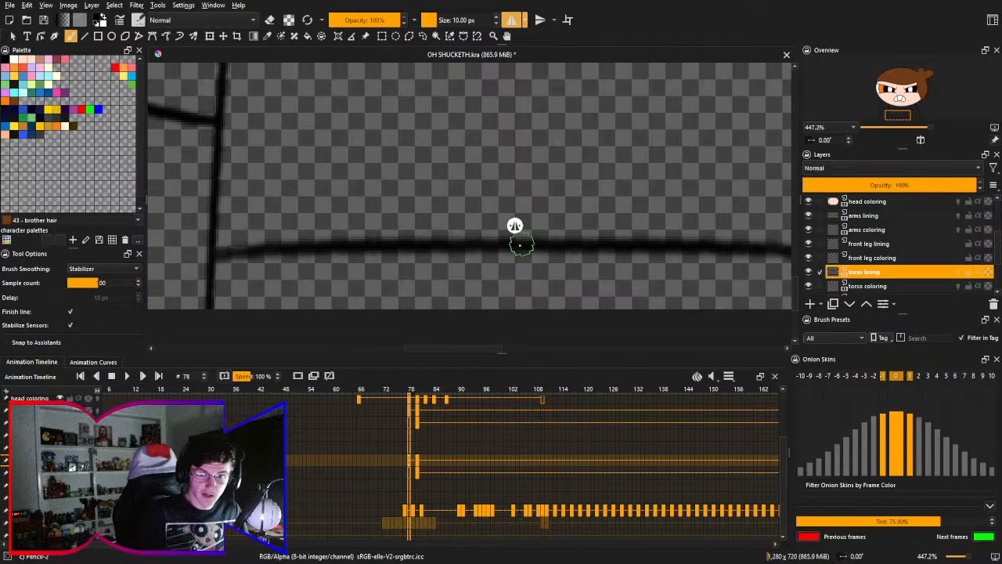
pyautogui.moveTo(520, 244); pyautogui.dragTo(233, 244)
pyautogui.hotkey('ctrl', 'z')
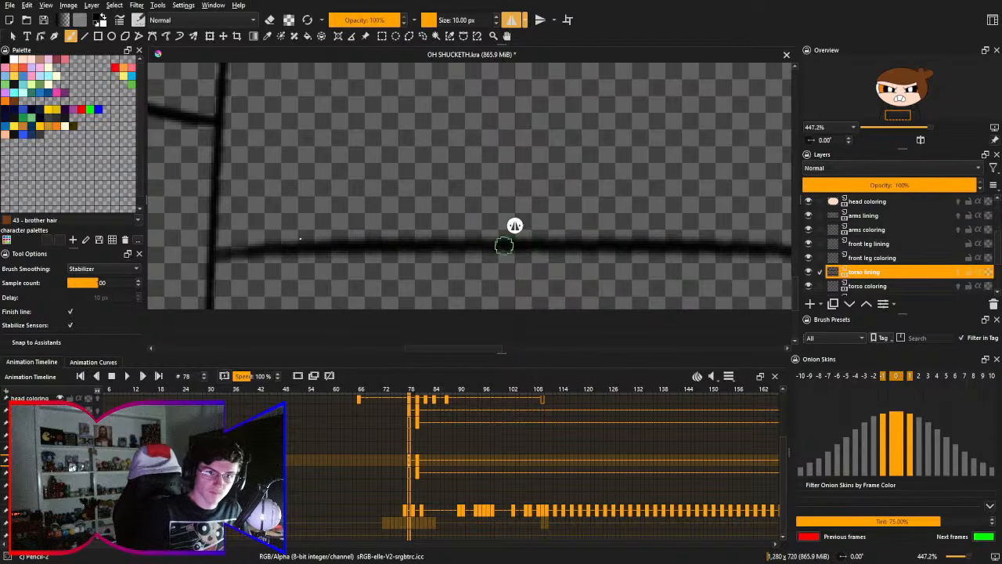
pyautogui.moveTo(504, 246); pyautogui.dragTo(222, 256)
pyautogui.hotkey('ctrl', 'z')
pyautogui.moveTo(525, 246)
pyautogui.mouseDown()
pyautogui.moveTo(208, 260)
pyautogui.moveTo(270, 279)
pyautogui.moveTo(467, 245)
pyautogui.moveTo(517, 246)
pyautogui.moveTo(241, 246)
pyautogui.moveTo(214, 260)
pyautogui.moveTo(378, 261)
pyautogui.mouseUp()
pyautogui.hotkey('ctrl', 'z')
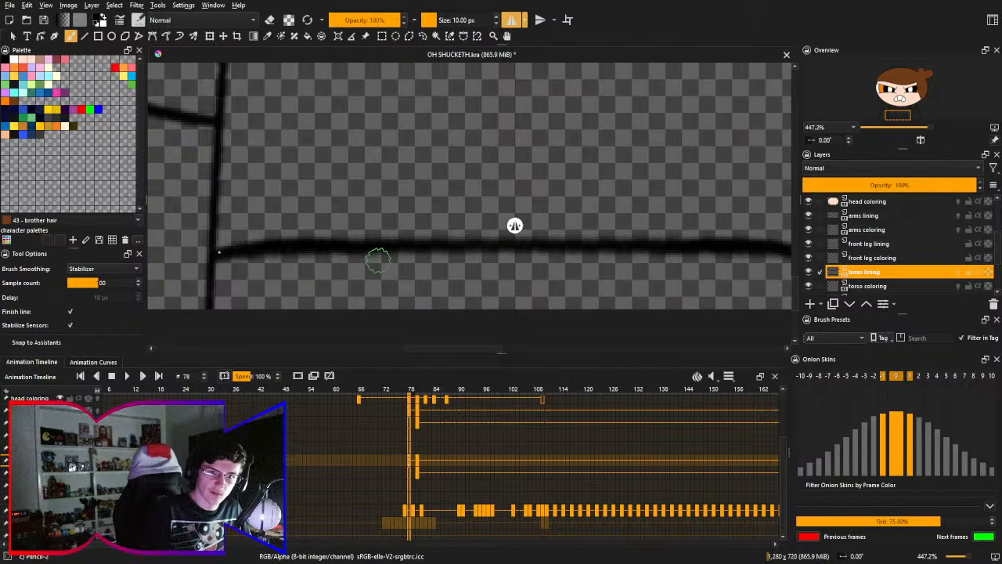
pyautogui.hotkey('ctrl', 'z')
pyautogui.moveTo(209, 257); pyautogui.dragTo(368, 258)
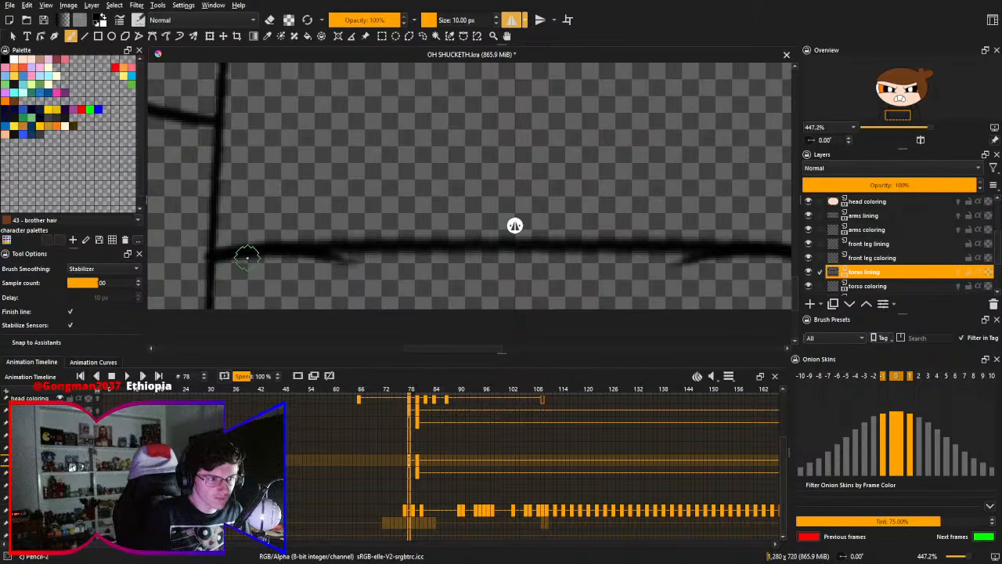
pyautogui.hotkey('ctrl', 'z')
pyautogui.moveTo(231, 257); pyautogui.dragTo(373, 258)
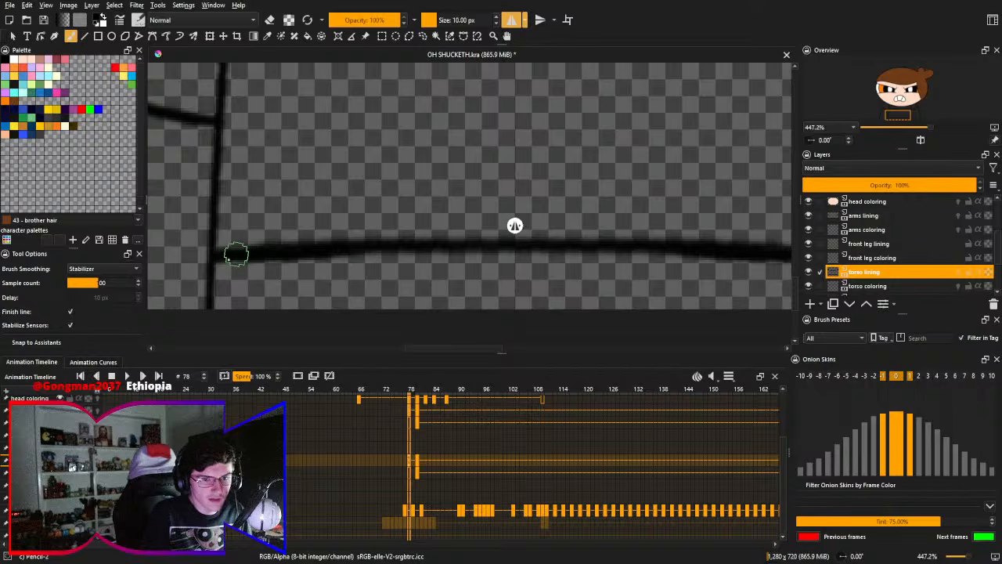
pyautogui.hotkey('ctrl', 'z')
pyautogui.moveTo(239, 251); pyautogui.dragTo(380, 246)
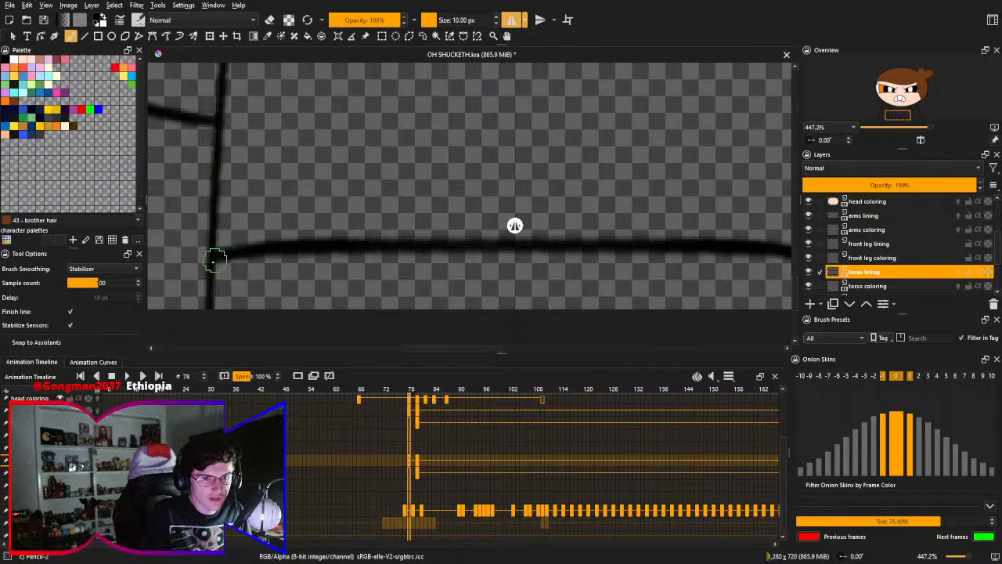
pyautogui.hotkey('ctrl', 'z')
pyautogui.moveTo(215, 258); pyautogui.dragTo(371, 249)
pyautogui.hotkey('ctrl', 'z')
pyautogui.moveTo(211, 263)
pyautogui.mouseDown()
pyautogui.moveTo(322, 260)
pyautogui.moveTo(359, 271)
pyautogui.moveTo(257, 264)
pyautogui.moveTo(234, 251)
pyautogui.moveTo(209, 258)
pyautogui.moveTo(394, 271)
pyautogui.mouseUp()
pyautogui.hotkey('ctrl', 'z')
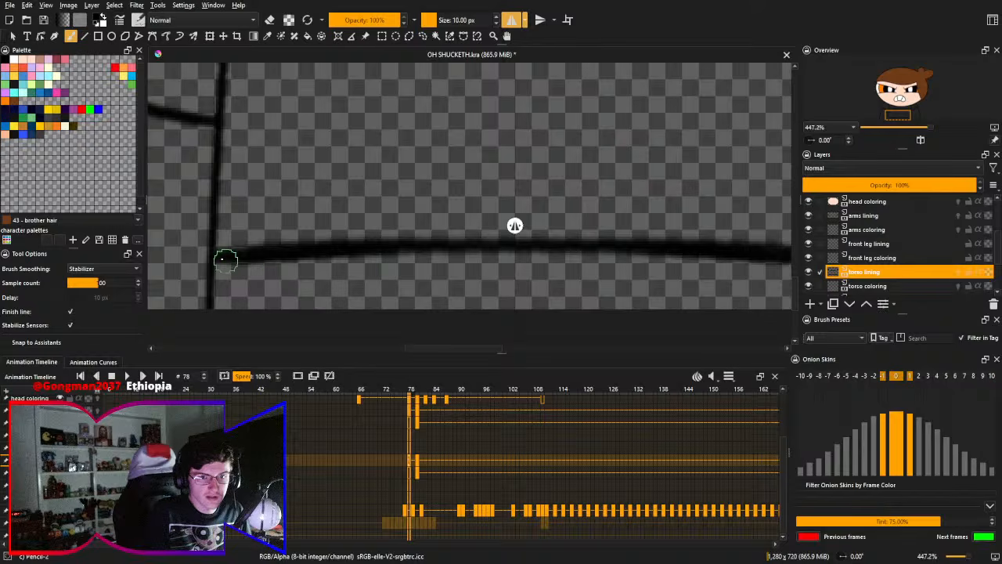
pyautogui.hotkey('ctrl', 'z')
pyautogui.moveTo(216, 261)
pyautogui.mouseDown()
pyautogui.moveTo(271, 248)
pyautogui.moveTo(366, 249)
pyautogui.mouseUp()
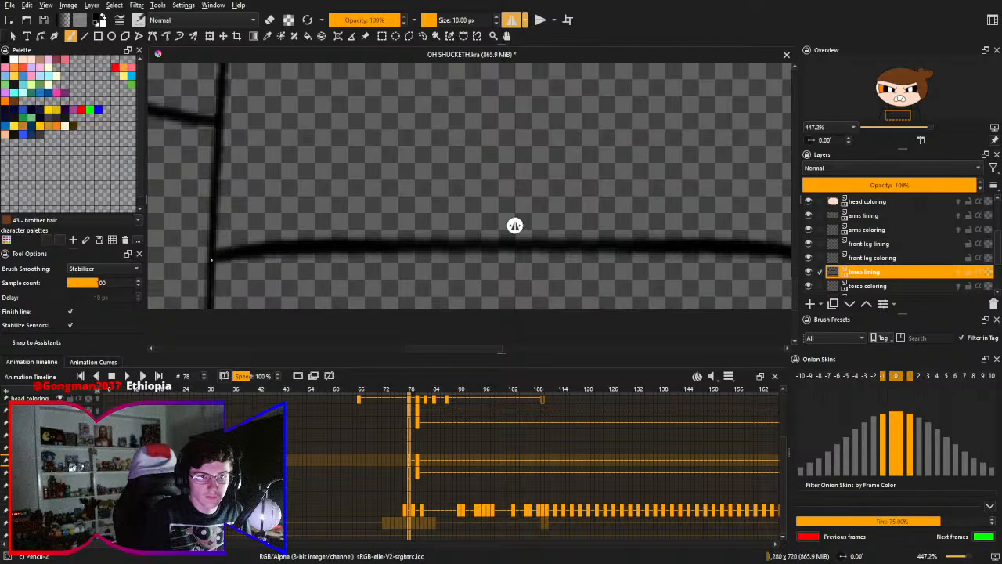
pyautogui.hotkey('ctrl', 'z')
pyautogui.moveTo(212, 260); pyautogui.dragTo(379, 274)
pyautogui.hotkey('ctrl', 'z')
pyautogui.moveTo(210, 262); pyautogui.dragTo(464, 257)
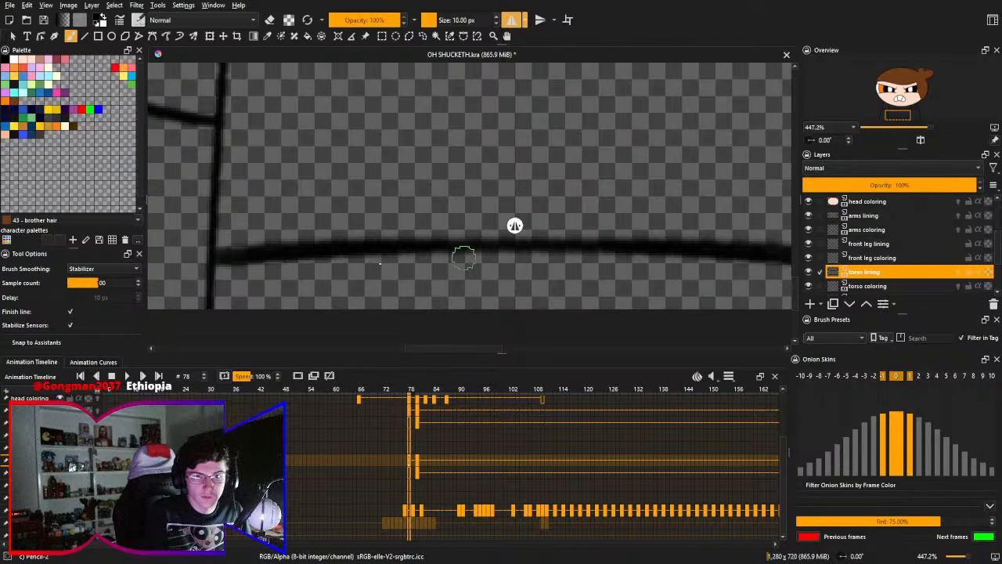
pyautogui.hotkey('ctrl', 'z')
pyautogui.moveTo(213, 256); pyautogui.dragTo(443, 265)
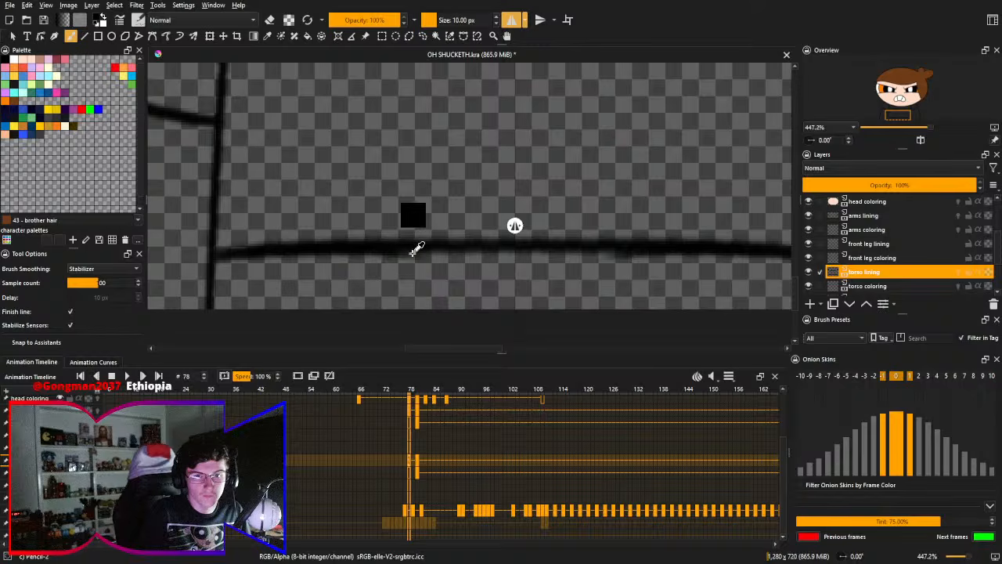
pyautogui.hotkey('ctrl', 'z')
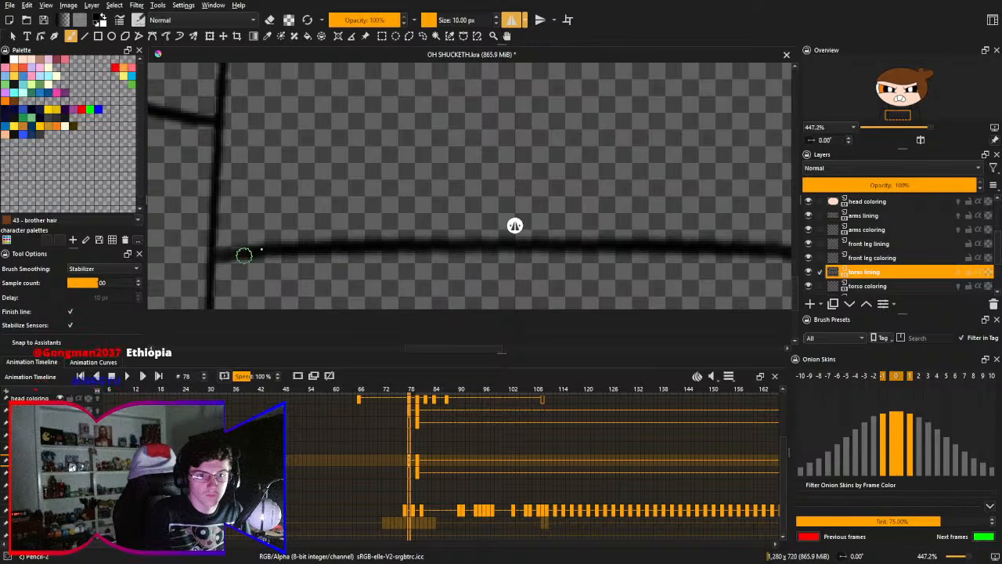
pyautogui.moveTo(210, 260); pyautogui.dragTo(250, 251)
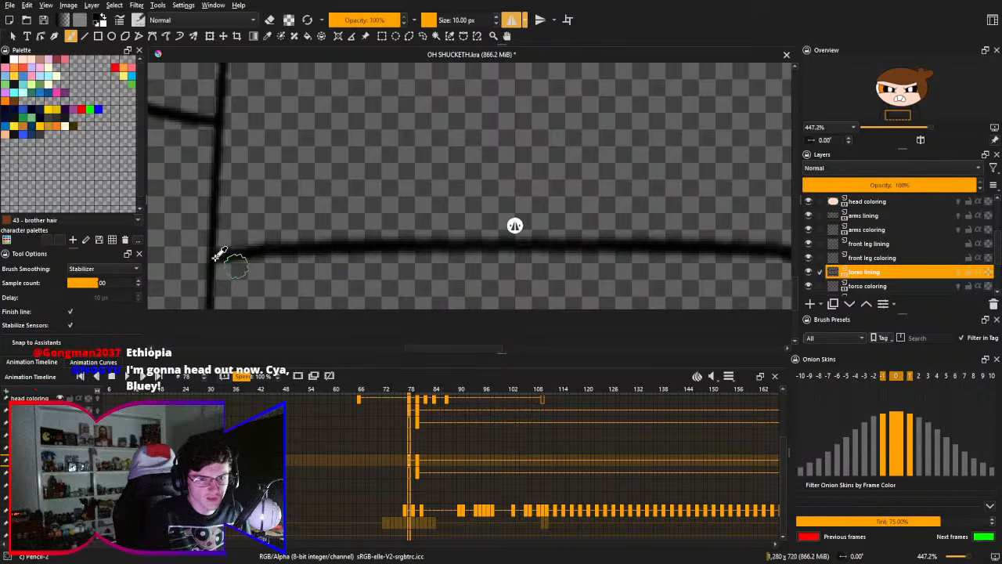
pyautogui.hotkey('ctrl', 'z')
pyautogui.moveTo(215, 255)
pyautogui.mouseDown()
pyautogui.moveTo(256, 251)
pyautogui.moveTo(342, 277)
pyautogui.moveTo(210, 258)
pyautogui.moveTo(360, 252)
pyautogui.mouseUp()
pyautogui.hotkey('ctrl', 'z')
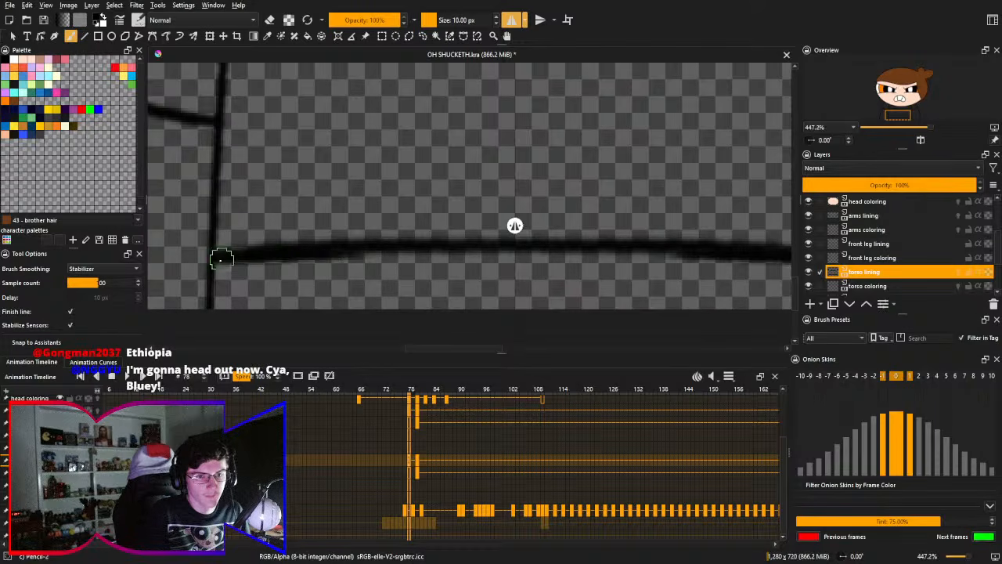
pyautogui.hotkey('ctrl', 'z')
pyautogui.moveTo(212, 259)
pyautogui.mouseDown()
pyautogui.moveTo(318, 260)
pyautogui.moveTo(234, 267)
pyautogui.moveTo(213, 257)
pyautogui.moveTo(508, 262)
pyautogui.mouseUp()
pyautogui.hotkey('ctrl', 'z')
pyautogui.moveTo(329, 250); pyautogui.dragTo(541, 263)
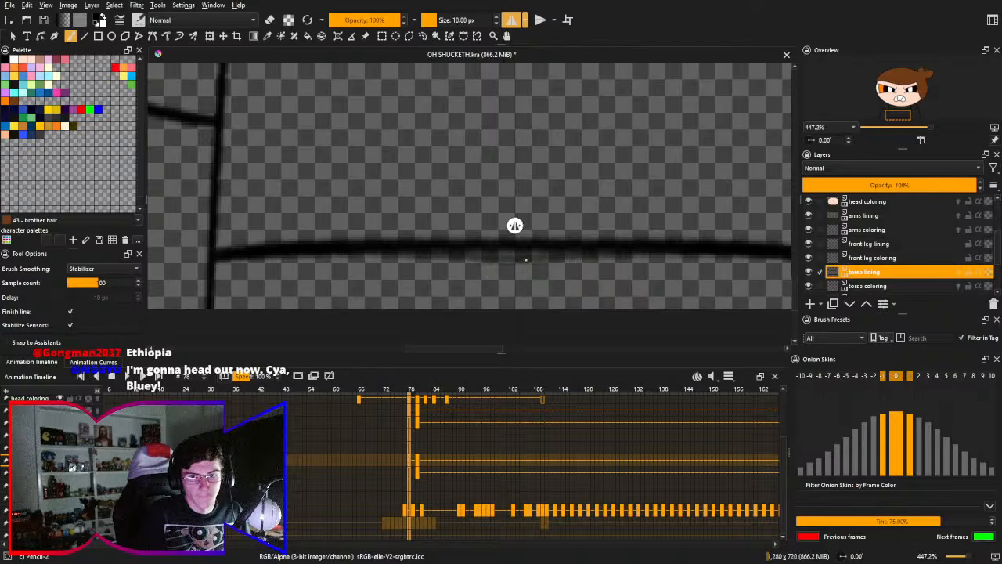
pyautogui.hotkey('ctrl', 'z')
pyautogui.moveTo(215, 253); pyautogui.dragTo(539, 270)
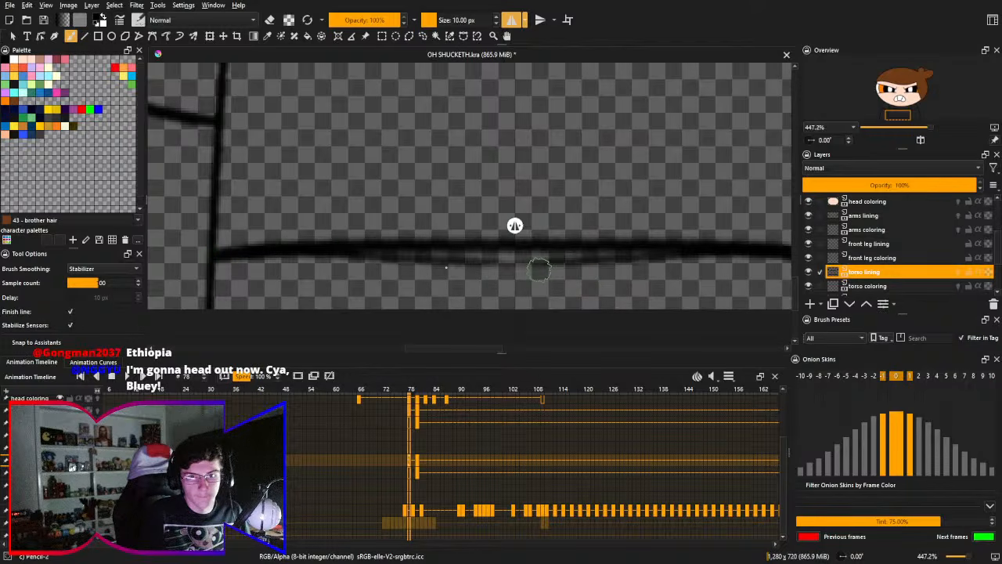
pyautogui.hotkey('ctrl', 'z')
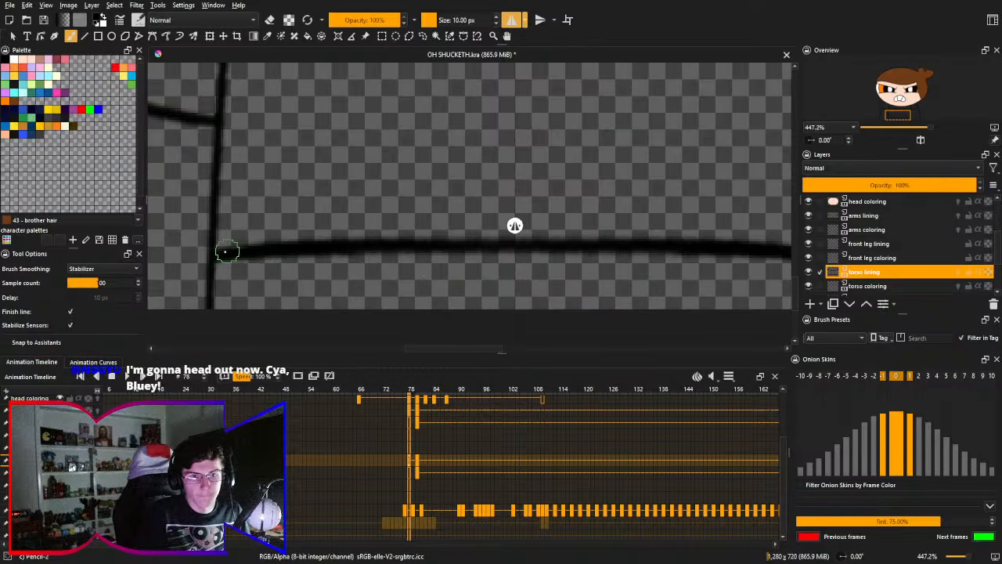
pyautogui.moveTo(212, 250); pyautogui.dragTo(473, 266)
pyautogui.hotkey('ctrl', 'z')
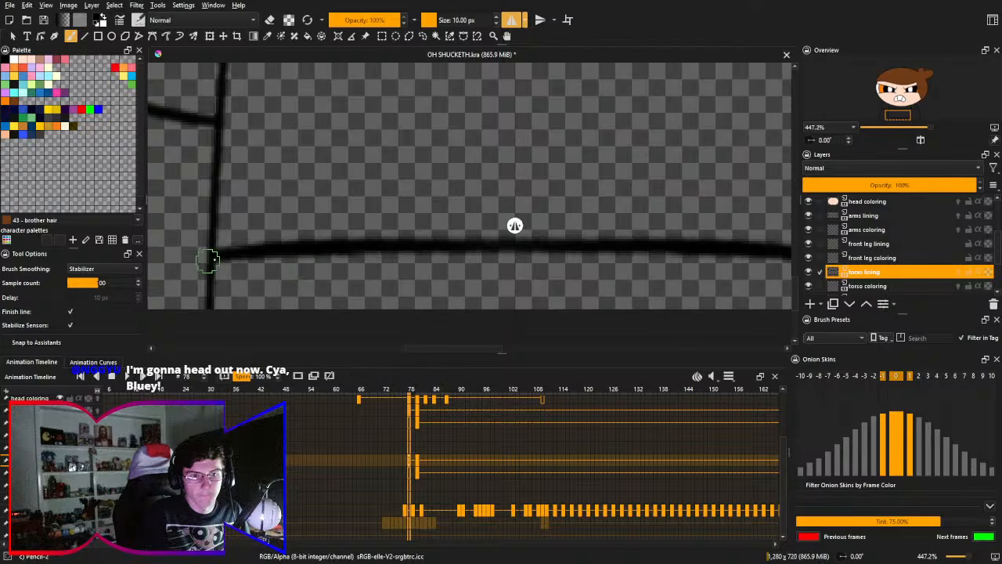
pyautogui.moveTo(212, 263); pyautogui.dragTo(546, 262)
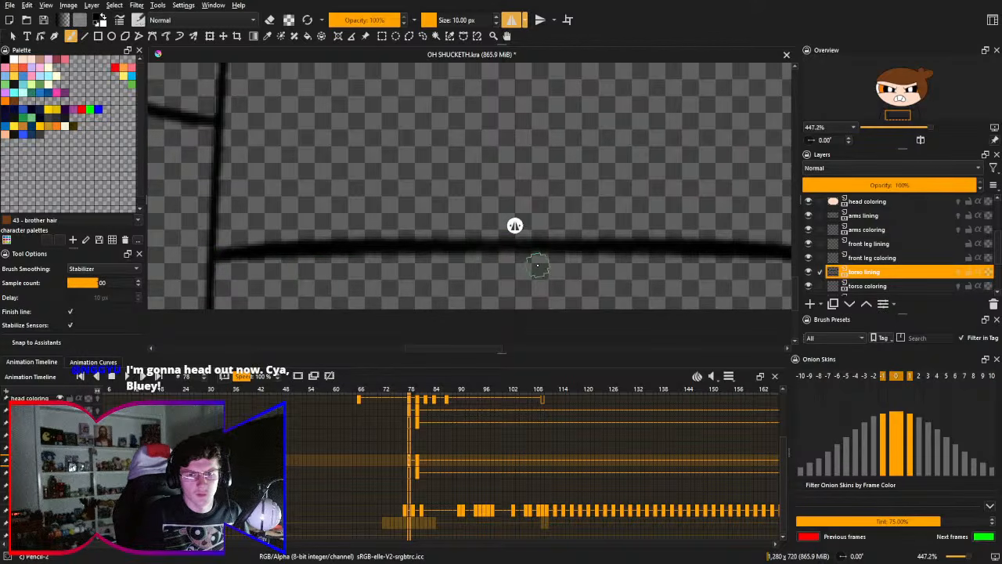
# - Darken the curved line across the upper torso with mirrored 10 px Pencil-2 strokes, undoing and redrawing until it runs evenly between the side lines
pyautogui.moveTo(436, 206); pyautogui.dragTo(399, 251)
pyautogui.moveTo(428, 222); pyautogui.dragTo(436, 271)
pyautogui.moveTo(384, 209); pyautogui.dragTo(338, 263)
pyautogui.moveTo(168, 155); pyautogui.dragTo(543, 213)
pyautogui.hotkey('ctrl', 'z')
pyautogui.moveTo(164, 164); pyautogui.dragTo(324, 188)
pyautogui.hotkey('ctrl', 'z')
pyautogui.moveTo(166, 163)
pyautogui.mouseDown()
pyautogui.moveTo(264, 182)
pyautogui.moveTo(552, 179)
pyautogui.mouseUp()
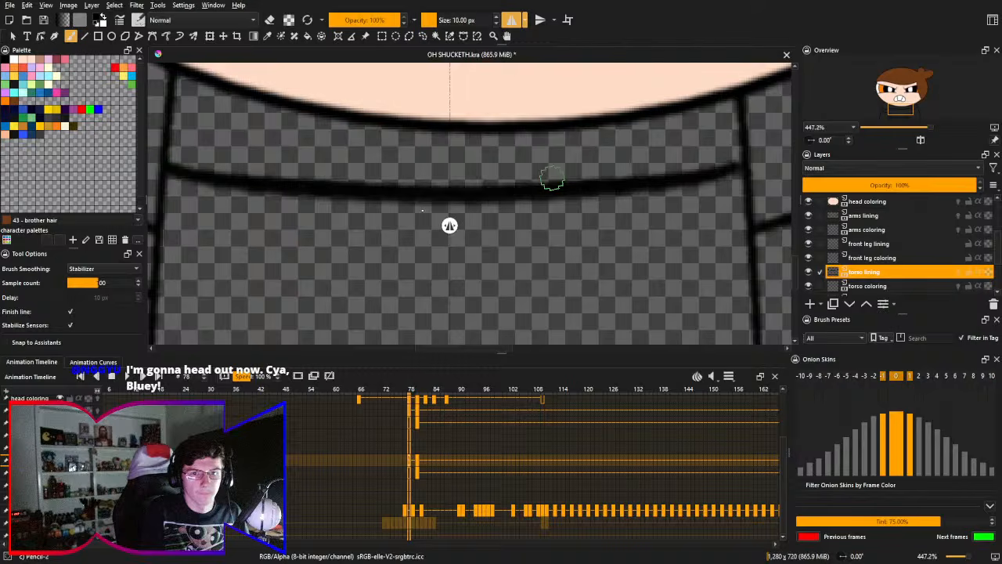
pyautogui.hotkey('ctrl', 'z')
pyautogui.moveTo(162, 164)
pyautogui.mouseDown()
pyautogui.moveTo(243, 180)
pyautogui.moveTo(581, 197)
pyautogui.mouseUp()
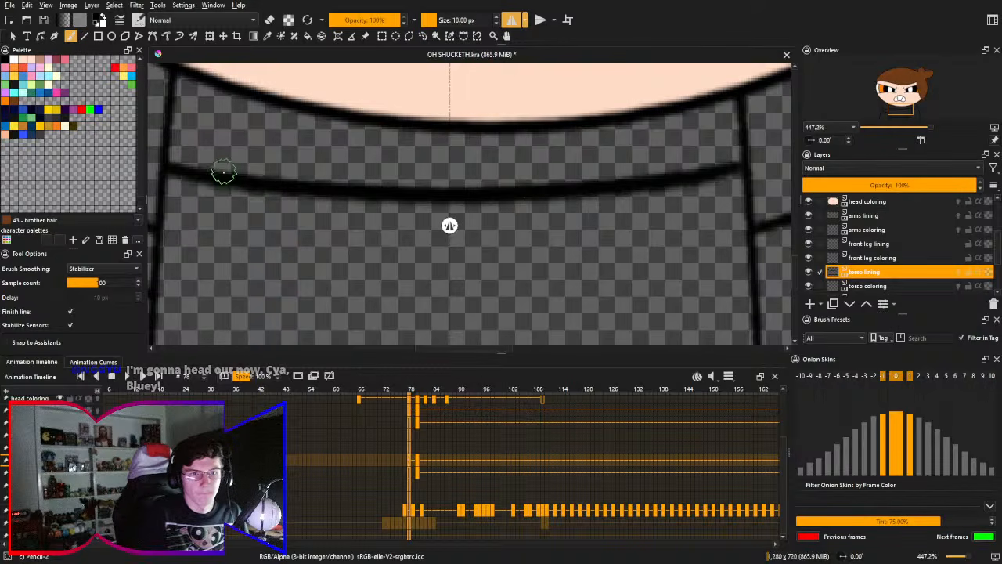
pyautogui.moveTo(163, 162); pyautogui.dragTo(501, 194)
pyautogui.hotkey('ctrl', 'z')
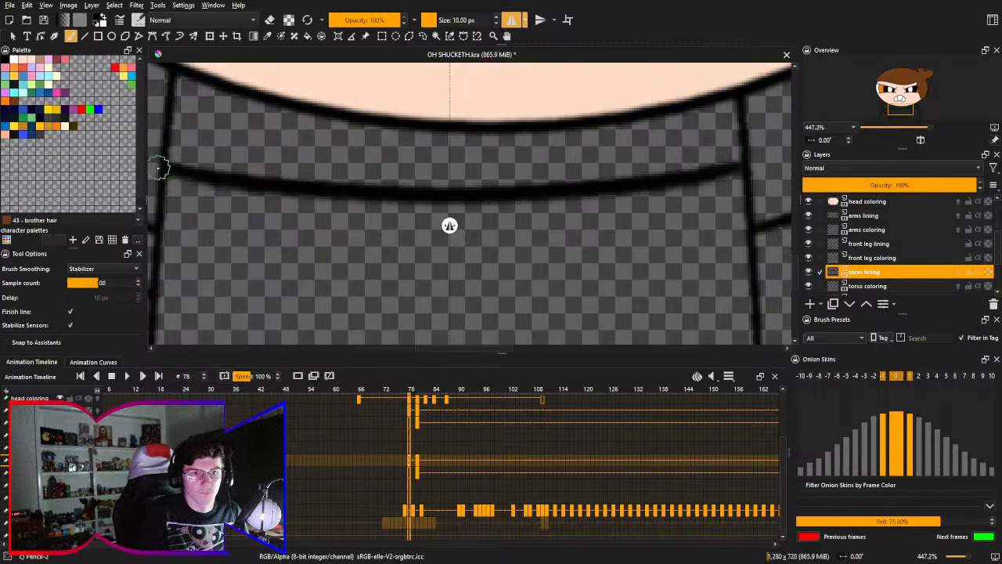
pyautogui.moveTo(162, 166)
pyautogui.mouseDown()
pyautogui.moveTo(285, 188)
pyautogui.moveTo(625, 184)
pyautogui.mouseUp()
pyautogui.hotkey('ctrl', 'z')
# - Switch to the Fill tool and turn off horizontal mirrored drawing
pyautogui.moveTo(384, 208)
pyautogui.mouseDown()
pyautogui.moveTo(407, 120)
pyautogui.moveTo(401, 178)
pyautogui.moveTo(420, 187)
pyautogui.mouseUp()
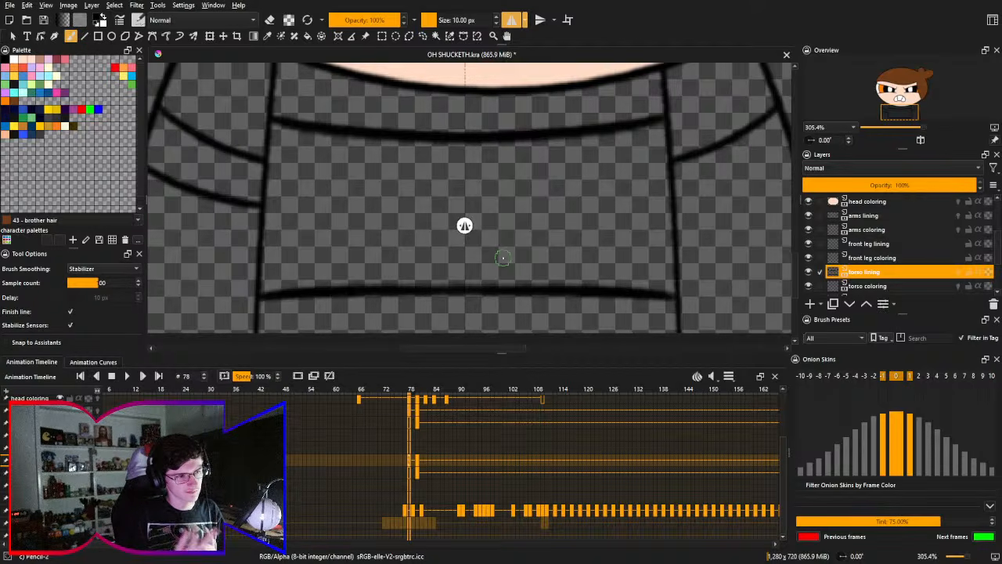
pyautogui.moveTo(518, 171); pyautogui.dragTo(580, 286)
pyautogui.moveTo(541, 245); pyautogui.dragTo(474, 206)
pyautogui.moveTo(393, 236); pyautogui.dragTo(410, 223)
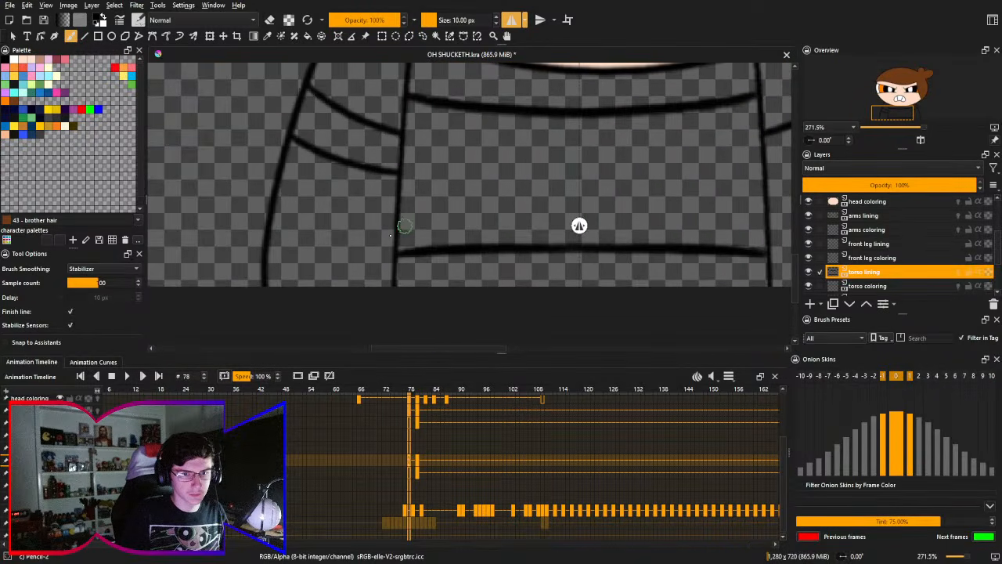
pyautogui.moveTo(366, 255); pyautogui.dragTo(356, 273)
pyautogui.moveTo(438, 202)
pyautogui.mouseDown()
pyautogui.moveTo(427, 228)
pyautogui.moveTo(436, 206)
pyautogui.mouseUp()
pyautogui.moveTo(387, 217)
pyautogui.mouseDown()
pyautogui.moveTo(317, 237)
pyautogui.moveTo(447, 208)
pyautogui.moveTo(327, 226)
pyautogui.moveTo(474, 203)
pyautogui.moveTo(449, 250)
pyautogui.moveTo(423, 225)
pyautogui.moveTo(369, 242)
pyautogui.mouseUp()
pyautogui.press('f')
pyautogui.scroll(-4, 422, 235)
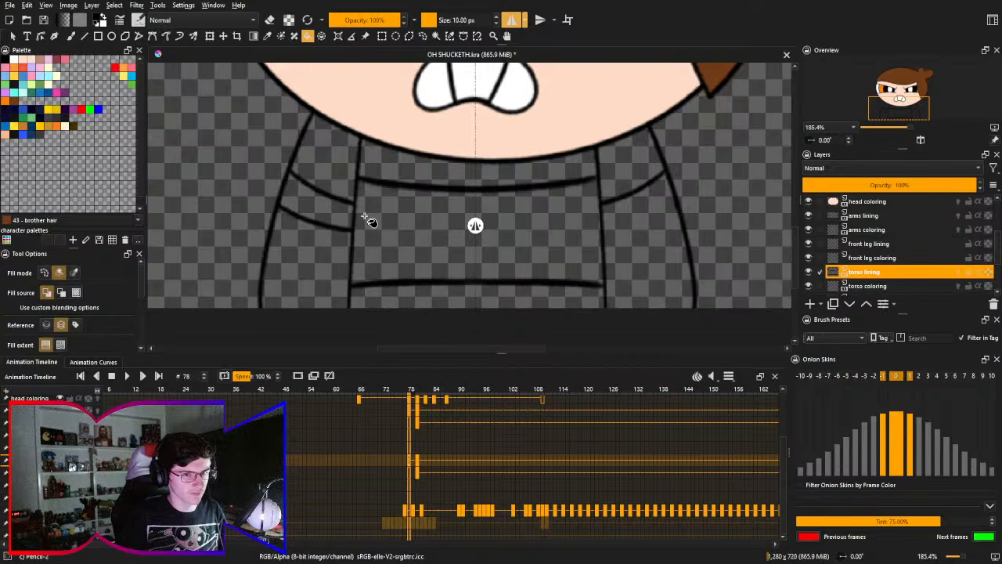
pyautogui.click(513, 20)
pyautogui.moveTo(441, 186); pyautogui.dragTo(458, 205)
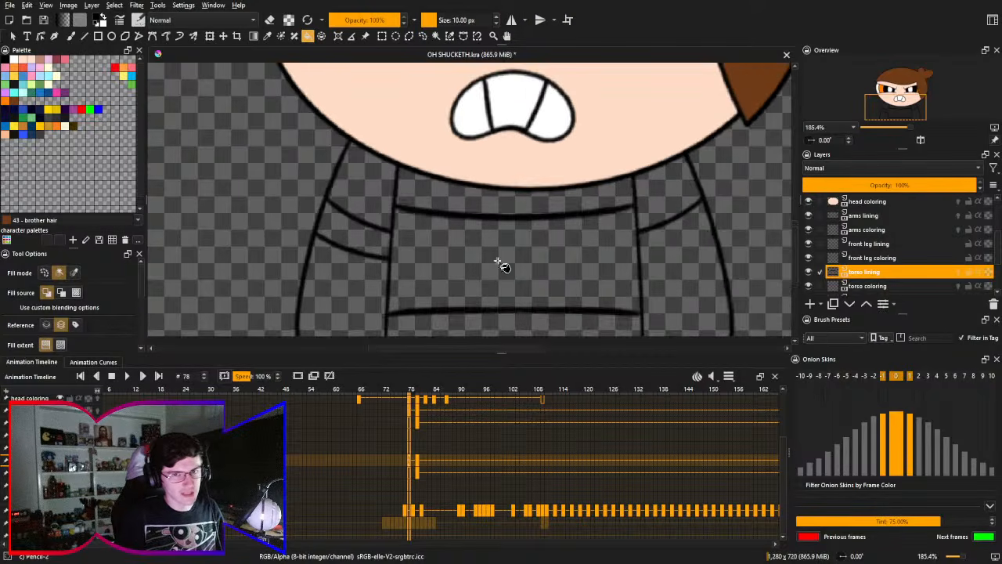
# - On the torso coloring layer, fill the torso's upper and lower bands orange and the wide middle band black
pyautogui.press('x')
pyautogui.rightClick(437, 248)
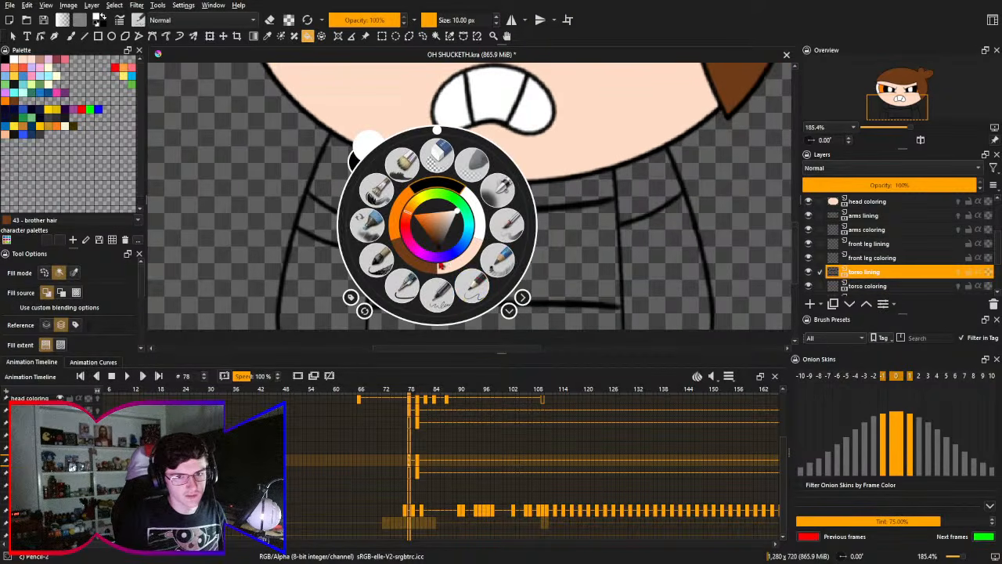
pyautogui.click(397, 203)
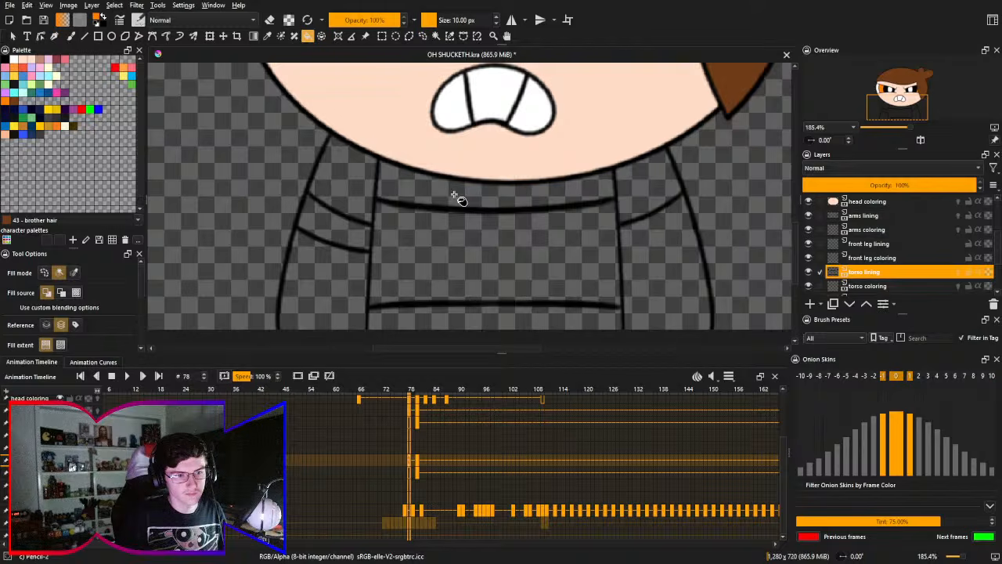
pyautogui.press('pagedown')
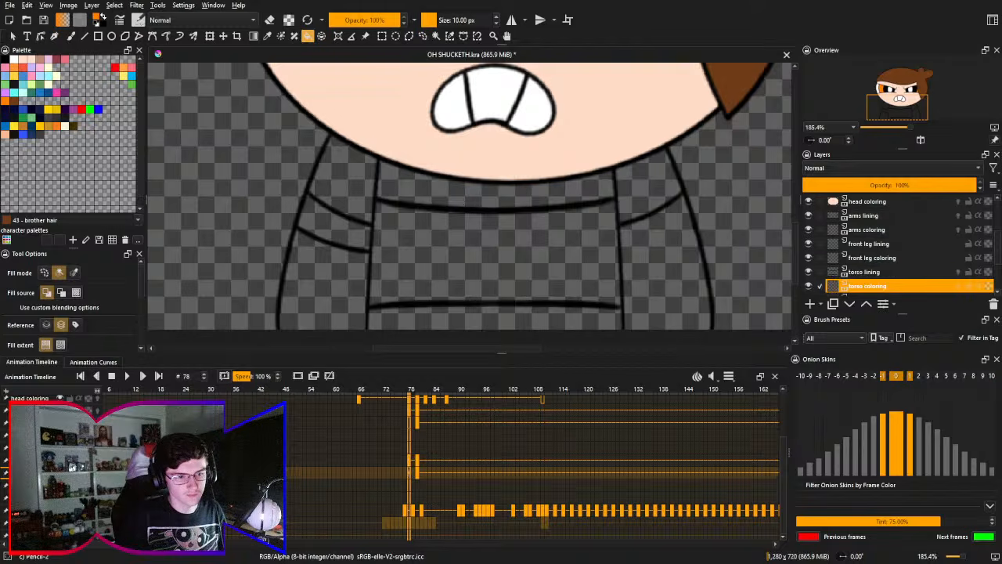
pyautogui.click(440, 192)
pyautogui.press('x')
pyautogui.click(438, 259)
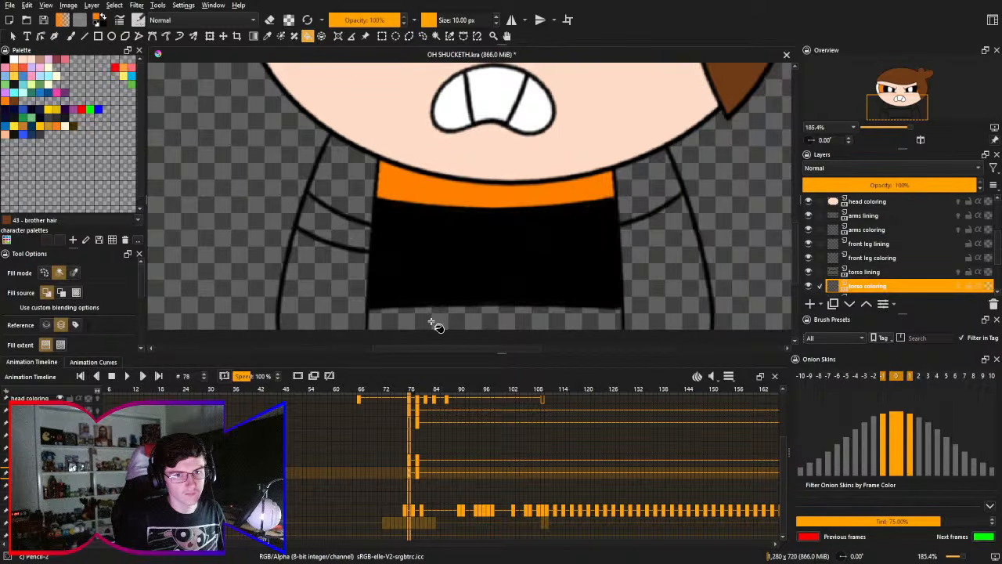
pyautogui.click(436, 325)
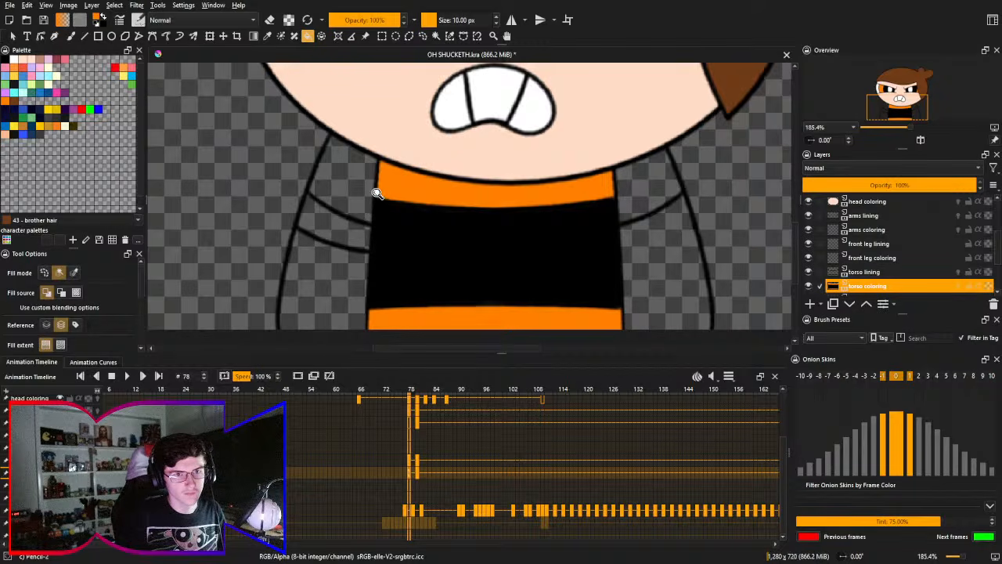
# - Inspect the torso fill's left edges up close, hiding and showing the torso lining layer to compare fill and outline
pyautogui.scroll(4, 380, 103)
pyautogui.scroll(1, 380, 102)
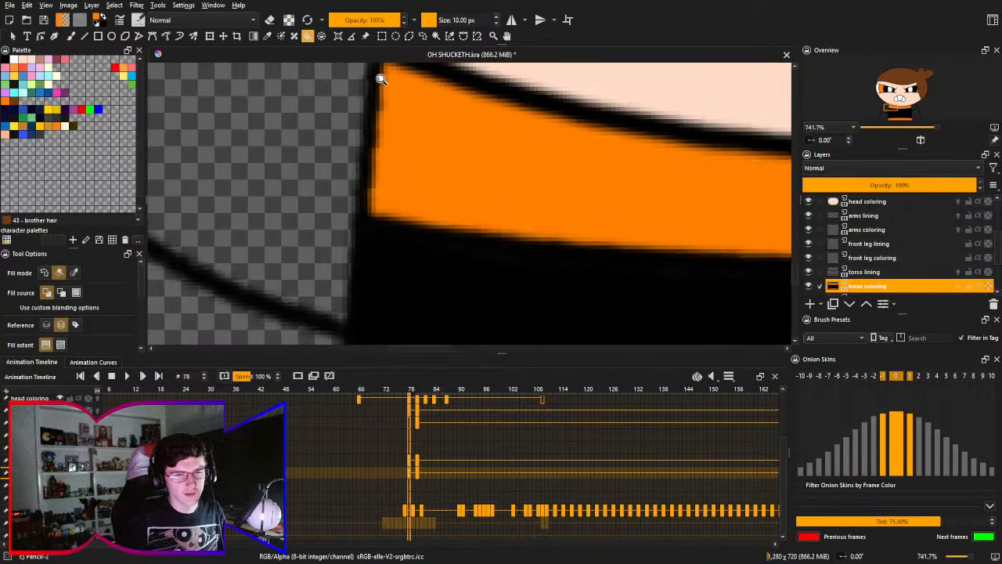
pyautogui.click(809, 271)
pyautogui.click(809, 272)
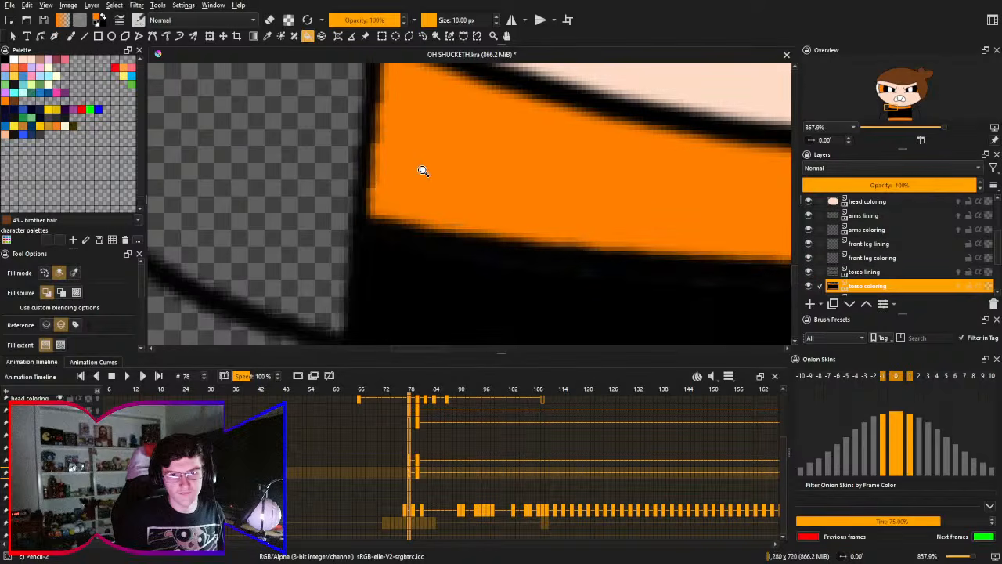
pyautogui.scroll(-5, 407, 250)
pyautogui.moveTo(421, 237); pyautogui.dragTo(402, 221)
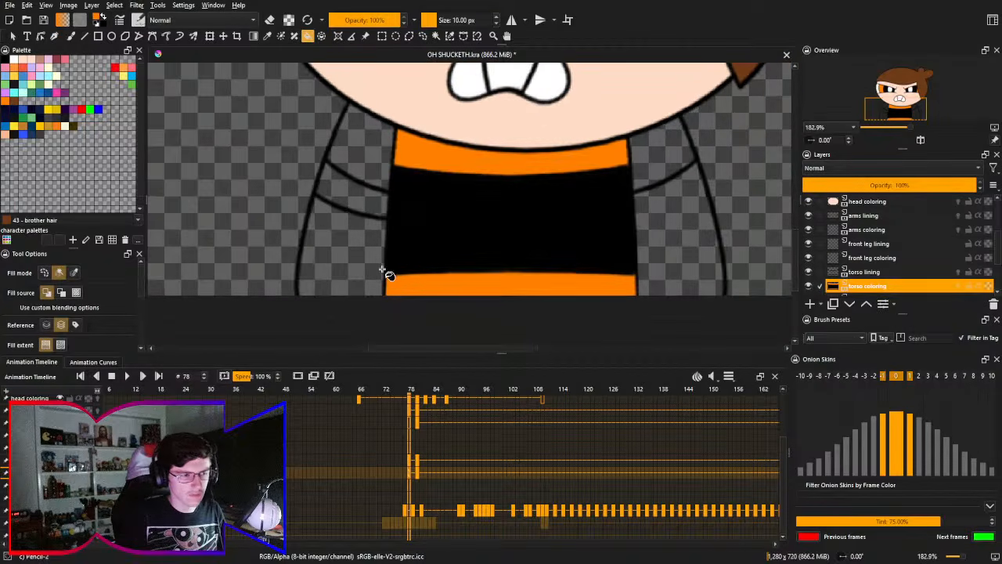
pyautogui.scroll(4, 398, 149)
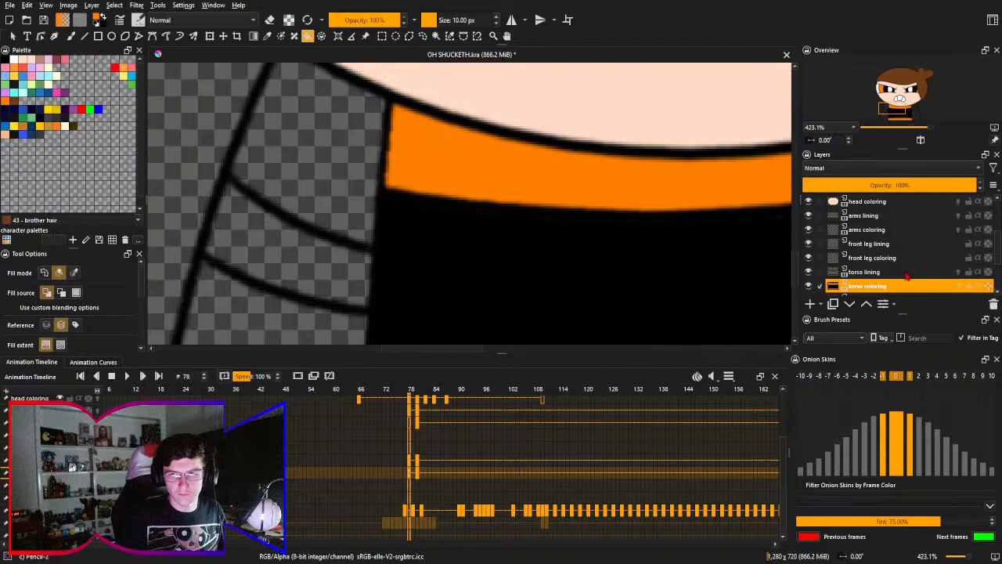
# - Return to the torso lining layer with the freehand brush at the left end of the upper orange band
pyautogui.click(900, 272)
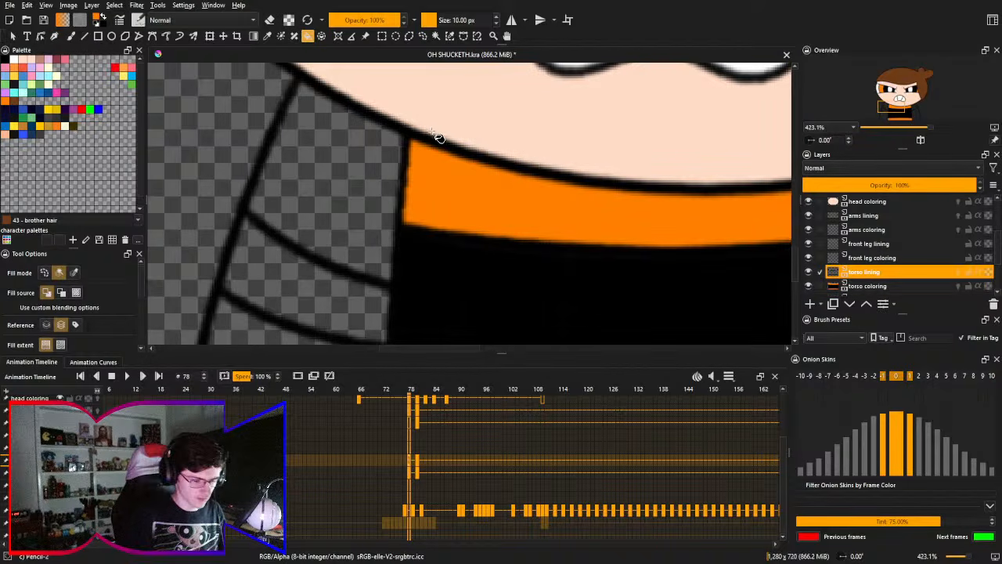
pyautogui.scroll(3, 439, 137)
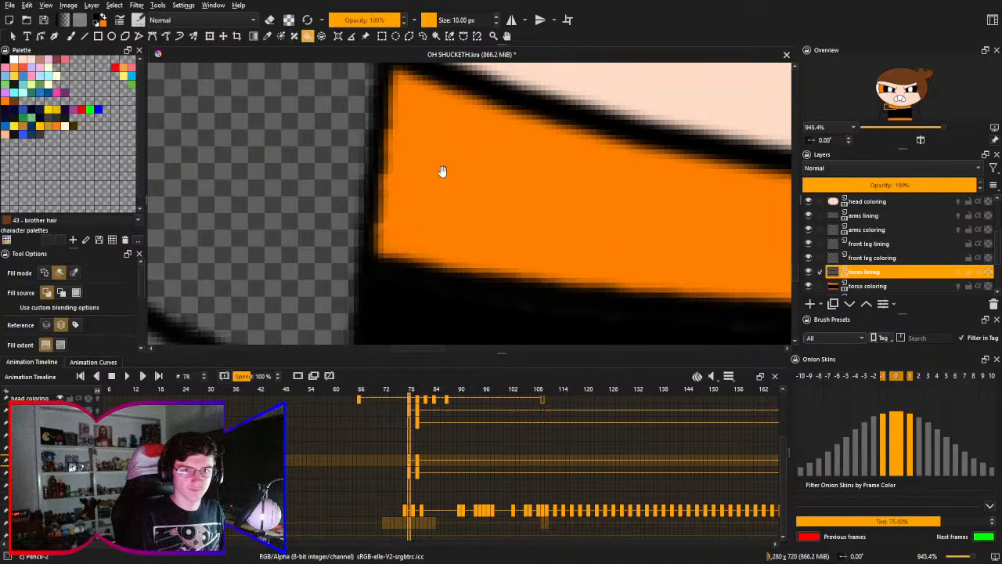
pyautogui.moveTo(424, 151); pyautogui.dragTo(443, 172)
pyautogui.press('b')
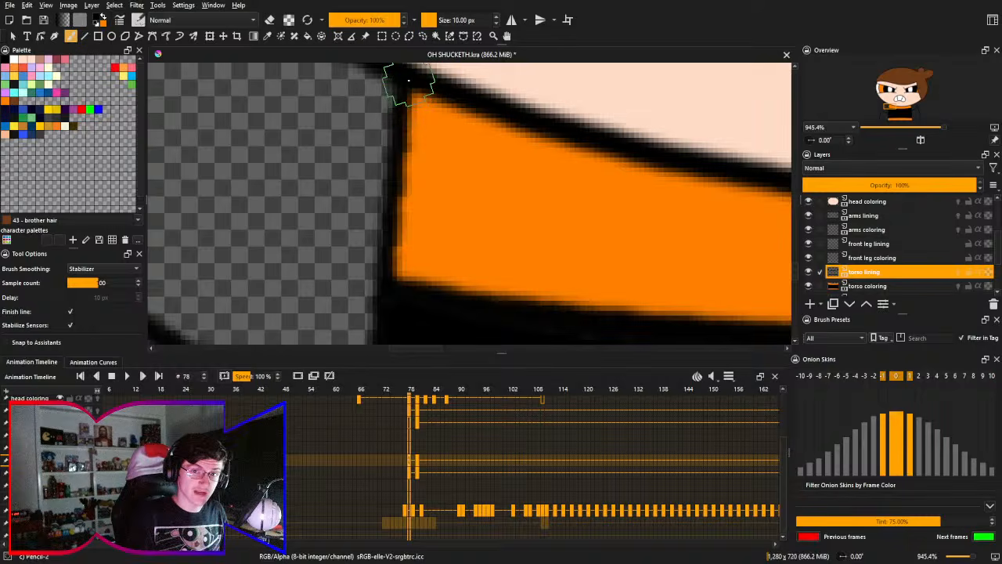
# - Try to thicken the left side line beside the upper orange band with unmirrored 10 px Pencil-2 strokes
pyautogui.moveTo(405, 78); pyautogui.dragTo(392, 305)
pyautogui.hotkey('ctrl', 'z')
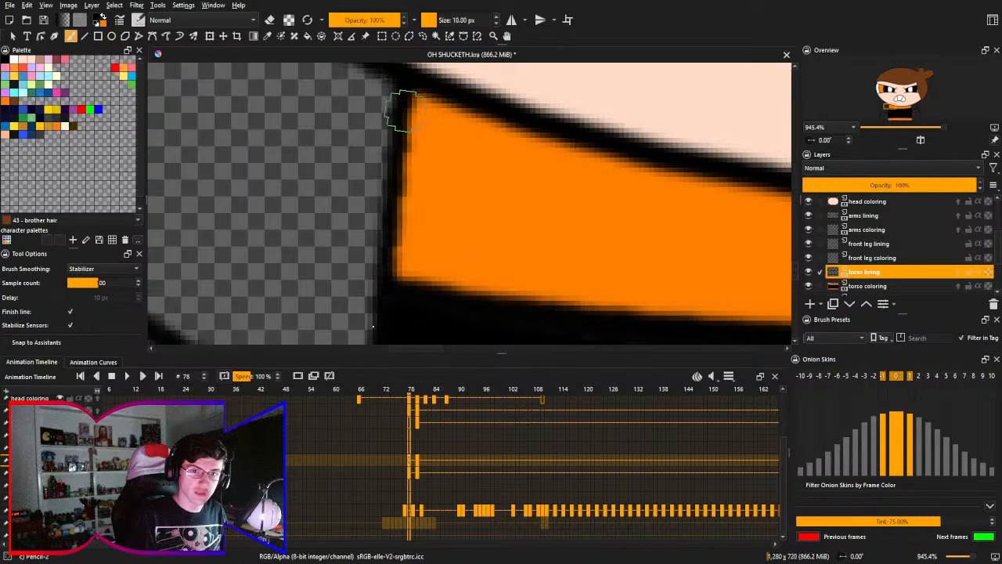
pyautogui.hotkey('ctrl', 'shift', 'z')
pyautogui.hotkey('ctrl', 'z')
pyautogui.moveTo(405, 72); pyautogui.dragTo(392, 305)
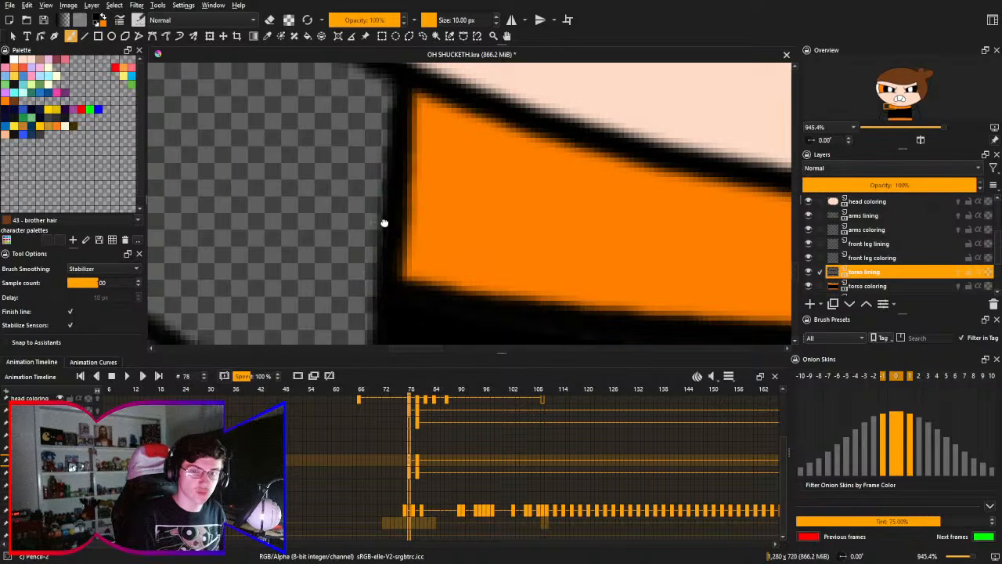
pyautogui.scroll(-4, 385, 222)
pyautogui.hotkey('ctrl', 'z')
# - Turn horizontal mirrored drawing back on for the torso lining
pyautogui.click(506, 23)
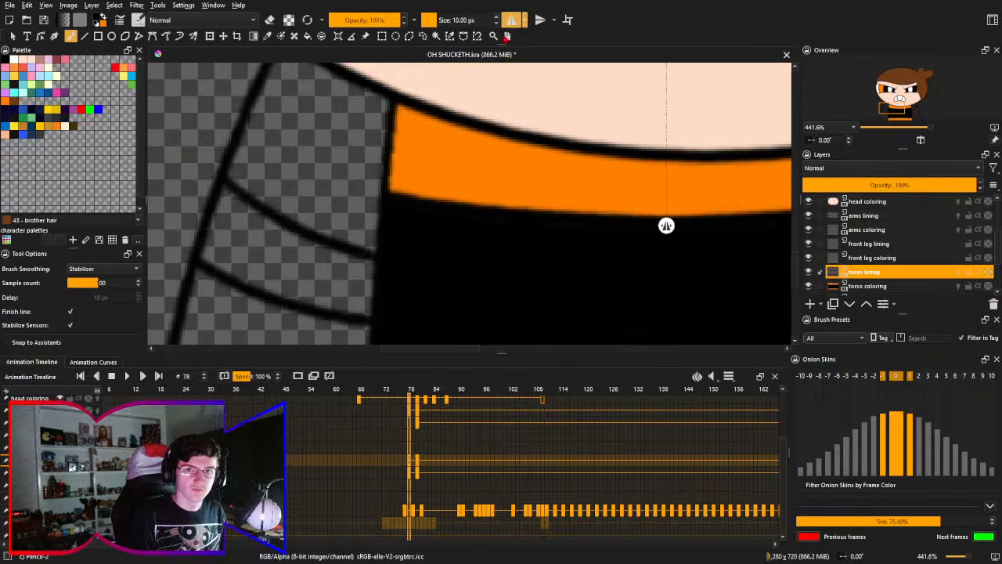
pyautogui.scroll(2, 400, 113)
pyautogui.scroll(2, 397, 107)
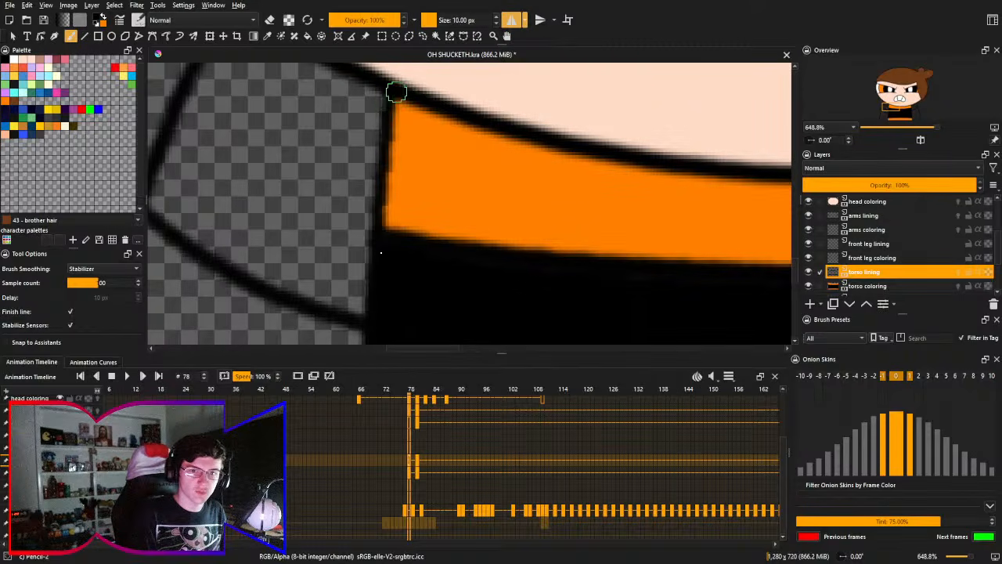
# - Try to thicken the torso's side lines beside the upper orange band with mirrored strokes, undoing and redrawing them
pyautogui.moveTo(392, 122); pyautogui.dragTo(380, 254)
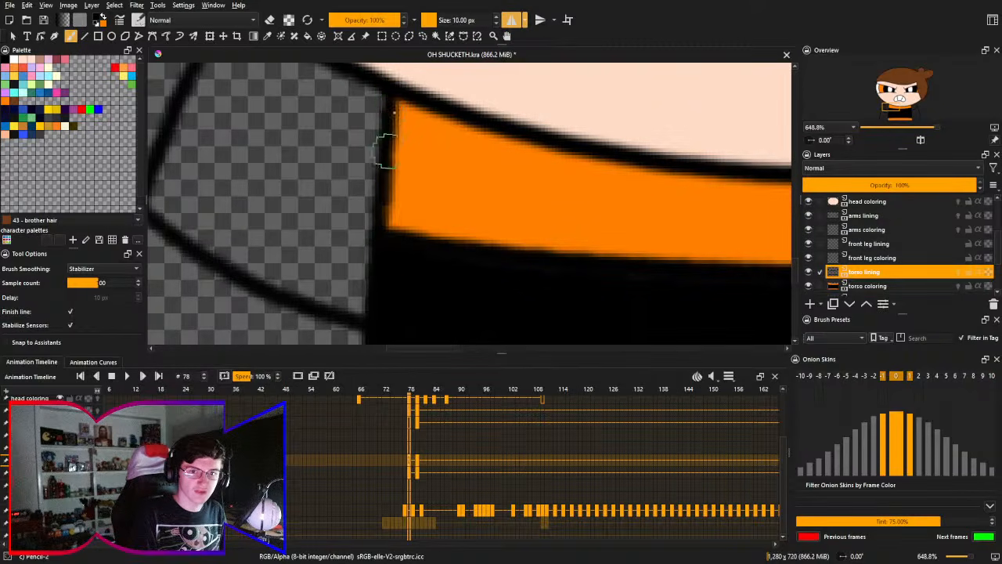
pyautogui.hotkey('ctrl', 'z')
pyautogui.moveTo(392, 86); pyautogui.dragTo(379, 264)
pyautogui.hotkey('ctrl', 'z')
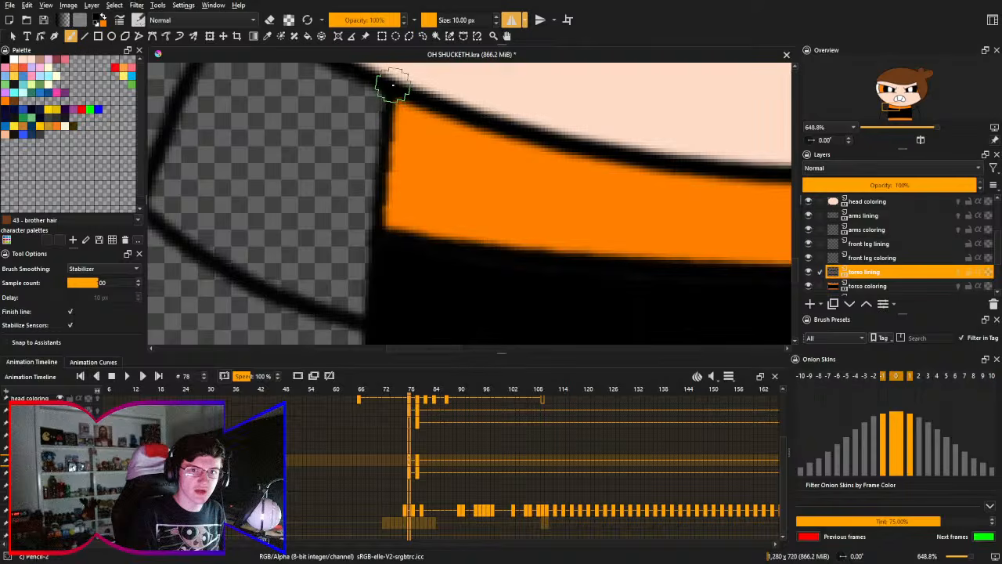
pyautogui.moveTo(394, 91); pyautogui.dragTo(380, 230)
pyautogui.hotkey('ctrl', 'z')
pyautogui.moveTo(394, 89); pyautogui.dragTo(381, 243)
pyautogui.hotkey('ctrl', 'z')
pyautogui.moveTo(394, 89); pyautogui.dragTo(382, 259)
pyautogui.moveTo(393, 91)
pyautogui.mouseDown()
pyautogui.moveTo(379, 253)
pyautogui.moveTo(363, 220)
pyautogui.mouseUp()
pyautogui.hotkey('ctrl', 'z')
pyautogui.hotkey('ctrl', 'z')
pyautogui.moveTo(384, 79); pyautogui.dragTo(365, 223)
# - Try to thicken the torso's side lines beside the lower orange band with mirrored 10 px Pencil-2 strokes
pyautogui.moveTo(363, 313); pyautogui.dragTo(379, 96)
pyautogui.moveTo(352, 240)
pyautogui.mouseDown()
pyautogui.moveTo(346, 186)
pyautogui.moveTo(365, 148)
pyautogui.moveTo(351, 255)
pyautogui.mouseUp()
pyautogui.hotkey('ctrl', 'z')
pyautogui.hotkey('ctrl', 'z')
pyautogui.moveTo(360, 149); pyautogui.dragTo(349, 255)
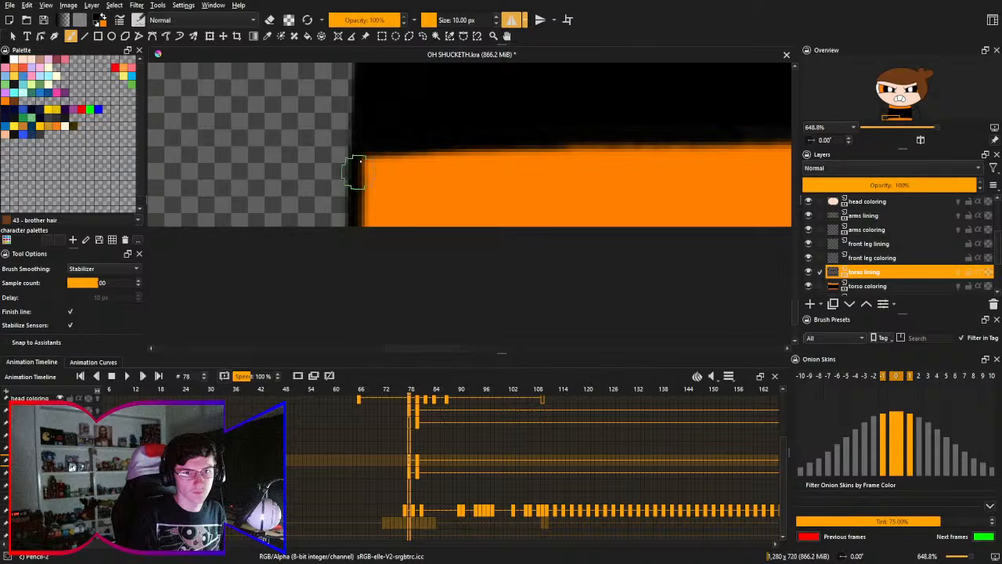
pyautogui.hotkey('ctrl', 'z')
pyautogui.moveTo(362, 147); pyautogui.dragTo(356, 269)
pyautogui.hotkey('ctrl', 'z')
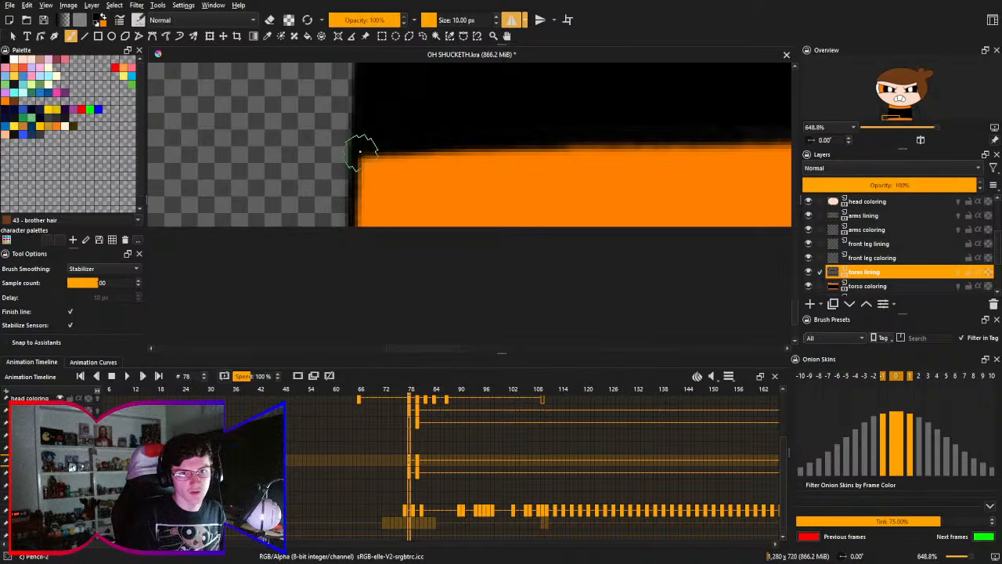
pyautogui.moveTo(362, 150)
pyautogui.mouseDown()
pyautogui.moveTo(353, 277)
pyautogui.moveTo(360, 143)
pyautogui.moveTo(335, 304)
pyautogui.moveTo(353, 205)
pyautogui.moveTo(332, 221)
pyautogui.mouseUp()
# - Check the mirrored strokes on the opposite side of the torso and undo those beside the lower and upper orange bands
pyautogui.moveTo(438, 155); pyautogui.dragTo(441, 151)
pyautogui.moveTo(463, 219); pyautogui.dragTo(456, 231)
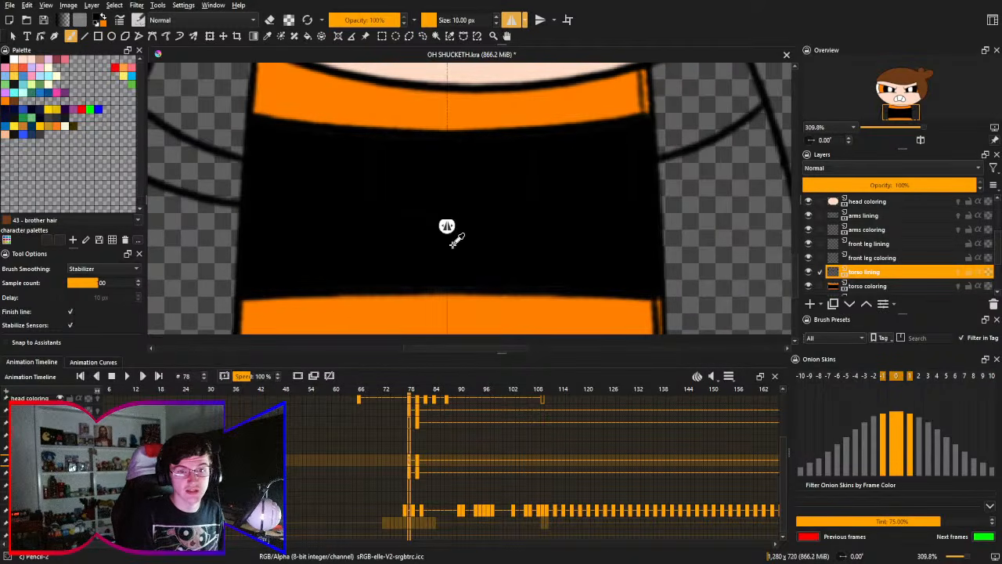
pyautogui.hotkey('ctrl', 'z')
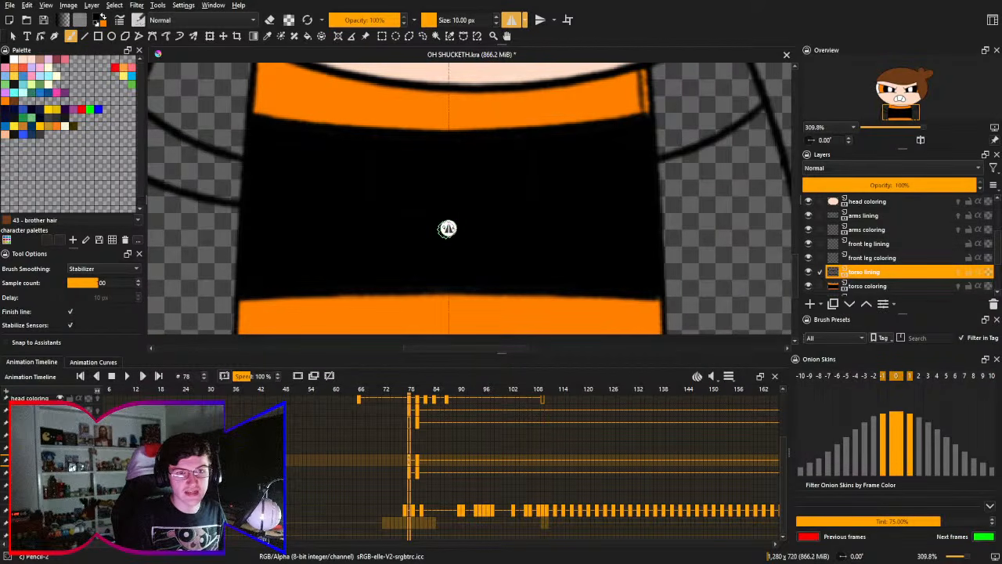
pyautogui.moveTo(284, 105)
pyautogui.mouseDown()
pyautogui.moveTo(266, 103)
pyautogui.moveTo(262, 87)
pyautogui.moveTo(246, 222)
pyautogui.mouseUp()
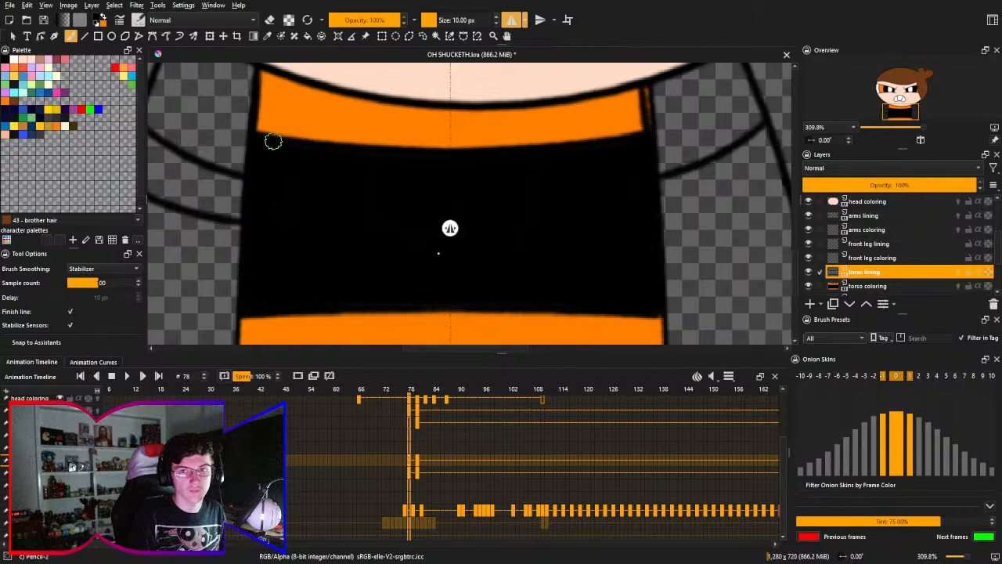
pyautogui.hotkey('ctrl', 'z')
pyautogui.hotkey('ctrl', 'z')
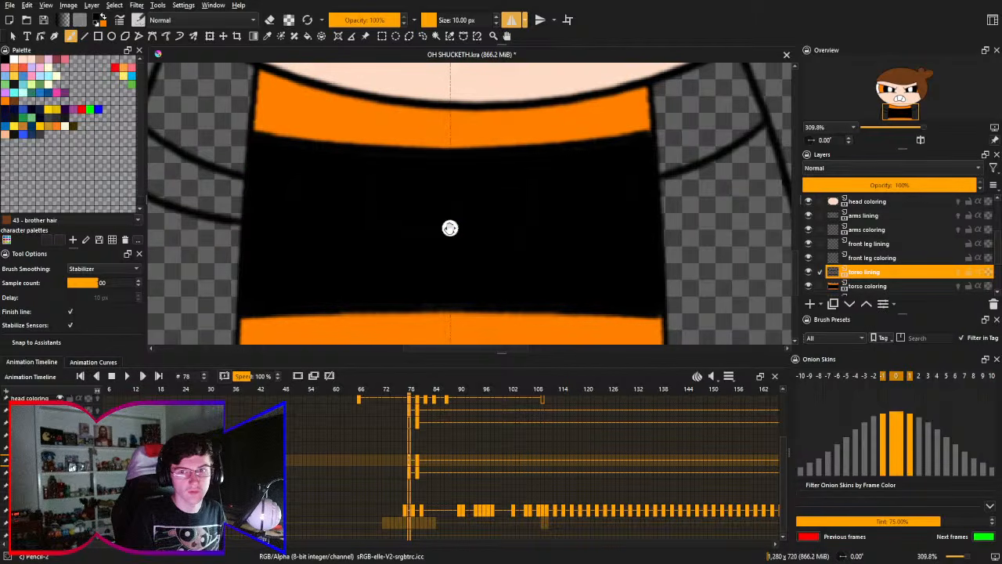
# - Shift the mirror axis slightly and thicken the torso's side lines beside the upper orange band with mirrored 10 px strokes, undoing and redrawing rejected ones
pyautogui.moveTo(449, 228); pyautogui.dragTo(452, 231)
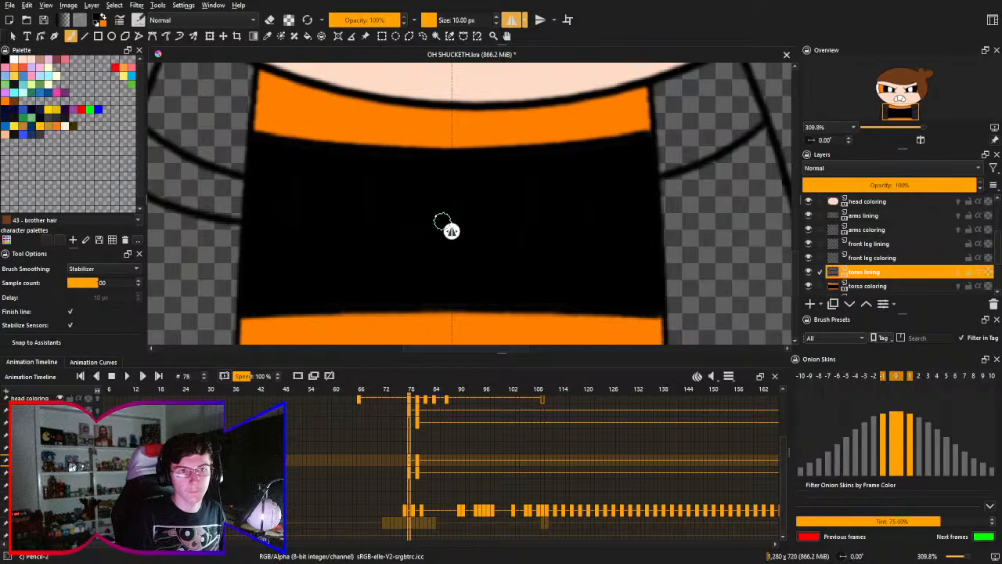
pyautogui.moveTo(260, 70); pyautogui.dragTo(240, 186)
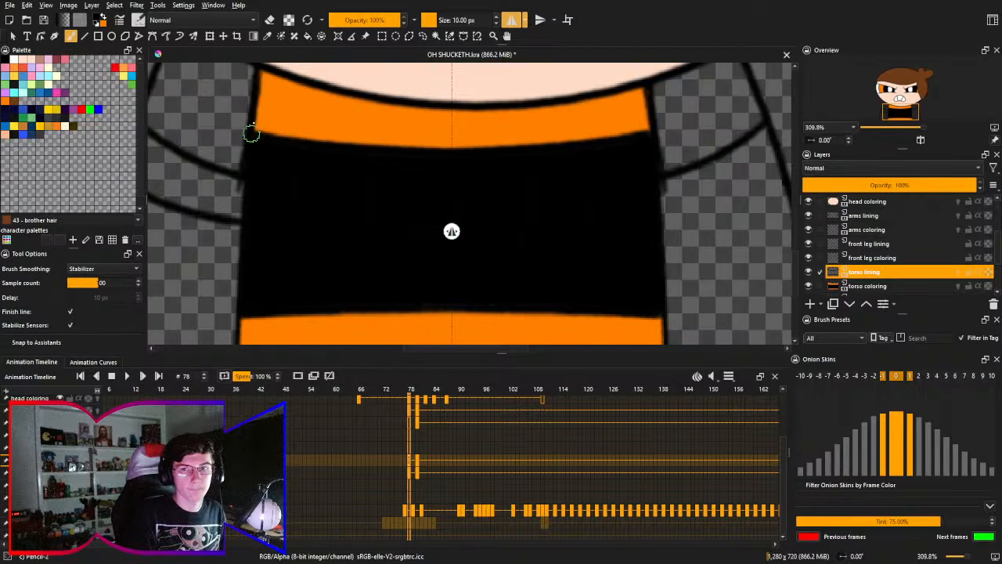
pyautogui.hotkey('ctrl', 'z')
pyautogui.moveTo(261, 68)
pyautogui.mouseDown()
pyautogui.moveTo(253, 145)
pyautogui.moveTo(273, 121)
pyautogui.moveTo(284, 163)
pyautogui.moveTo(292, 106)
pyautogui.moveTo(260, 252)
pyautogui.mouseUp()
pyautogui.hotkey('ctrl', 'z')
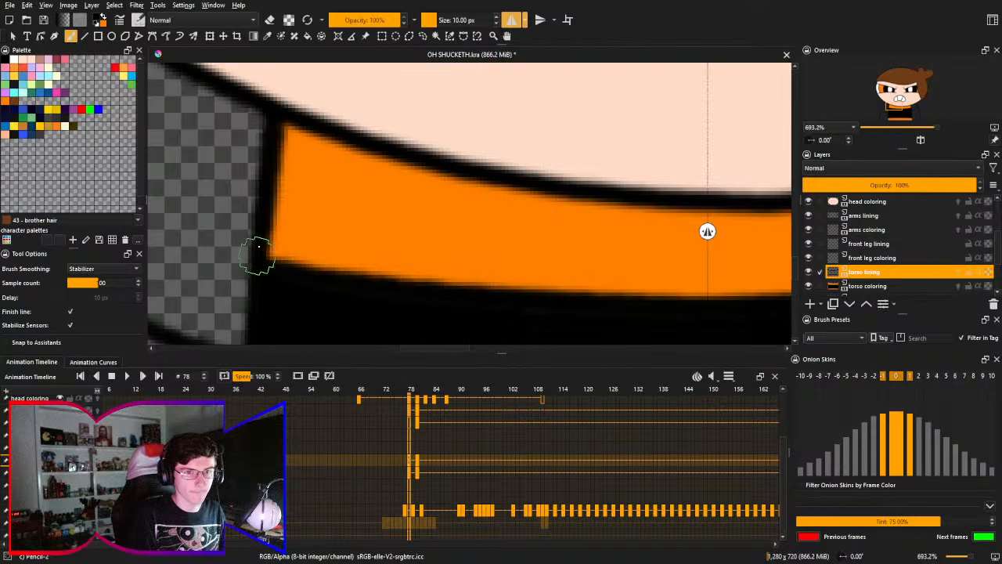
pyautogui.hotkey('ctrl', 'z')
pyautogui.moveTo(277, 113); pyautogui.dragTo(264, 262)
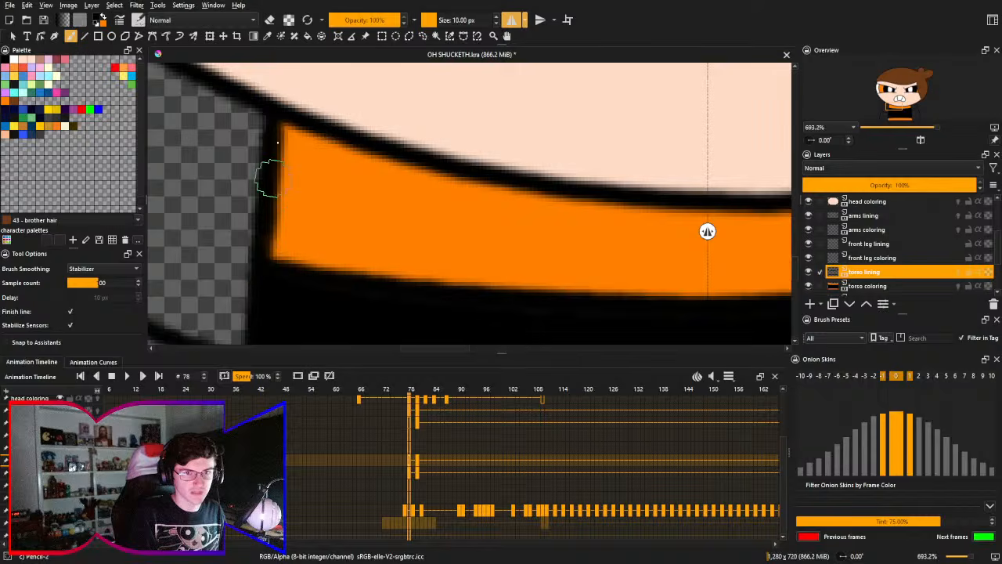
pyautogui.hotkey('ctrl', 'z')
pyautogui.moveTo(283, 116); pyautogui.dragTo(274, 298)
pyautogui.hotkey('ctrl', 'z')
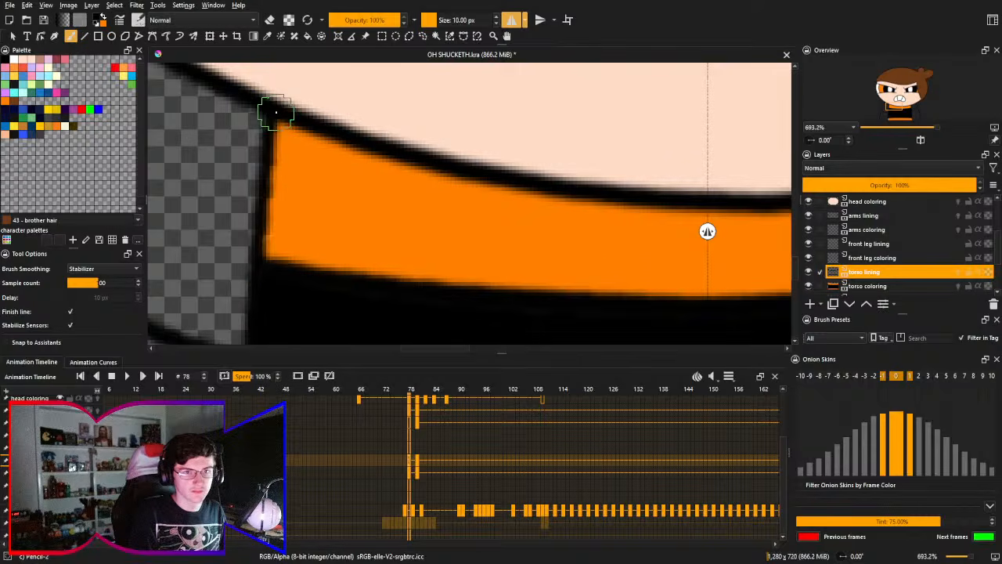
pyautogui.moveTo(273, 112); pyautogui.dragTo(264, 298)
pyautogui.hotkey('ctrl', 'z')
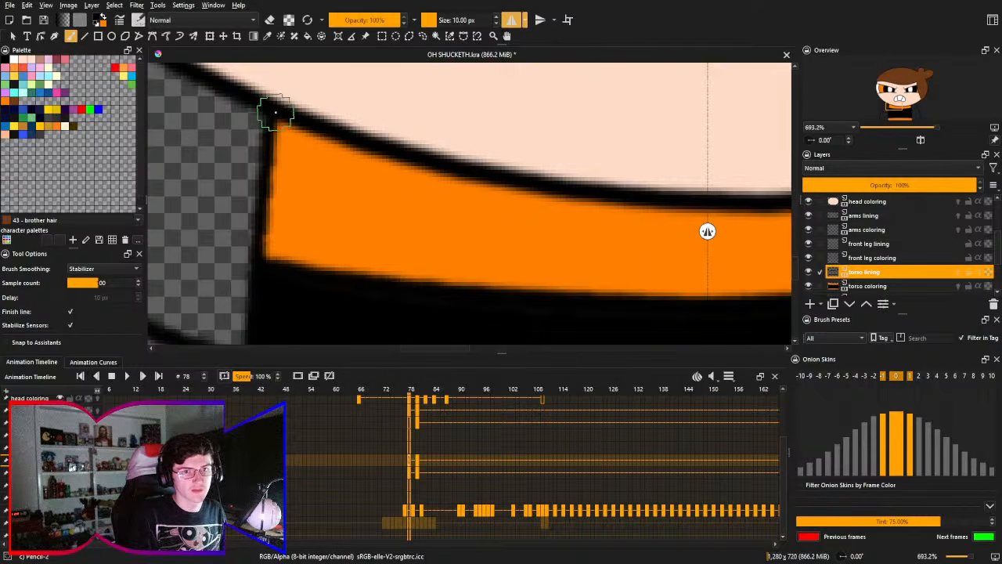
pyautogui.moveTo(274, 112); pyautogui.dragTo(264, 262)
pyautogui.hotkey('ctrl', 'z')
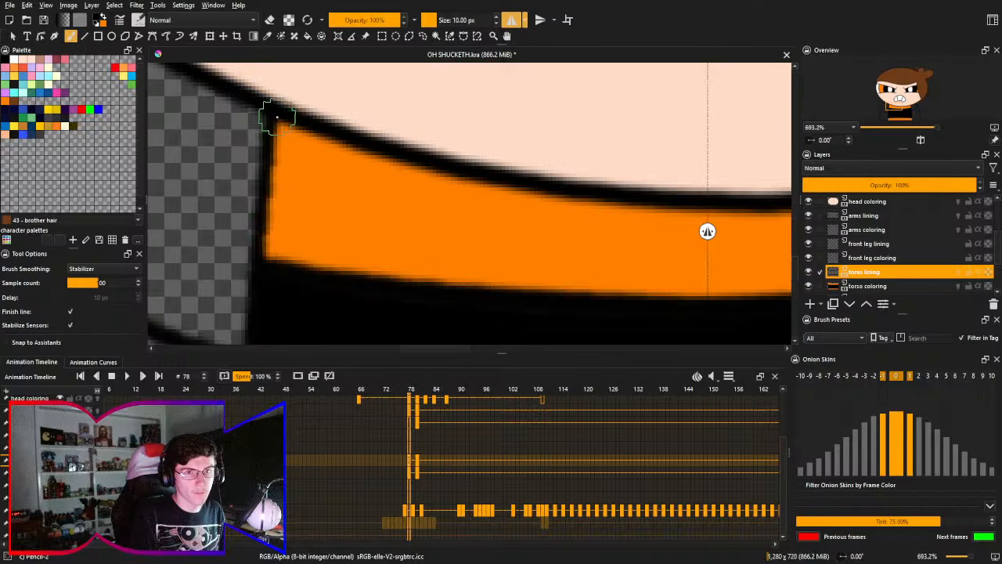
pyautogui.moveTo(277, 111); pyautogui.dragTo(265, 262)
pyautogui.hotkey('ctrl', 'z')
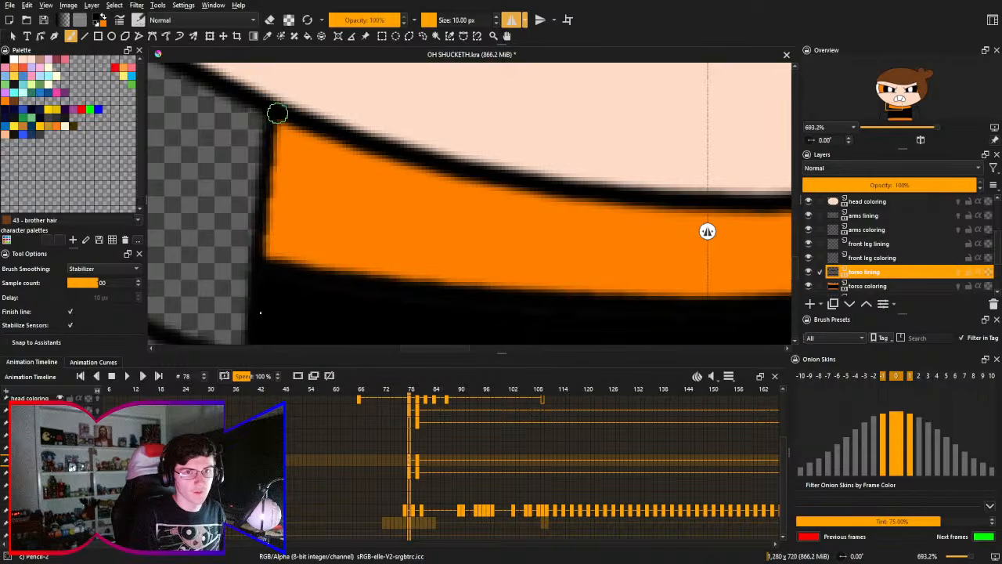
pyautogui.moveTo(278, 112)
pyautogui.mouseDown()
pyautogui.moveTo(266, 282)
pyautogui.moveTo(286, 102)
pyautogui.mouseUp()
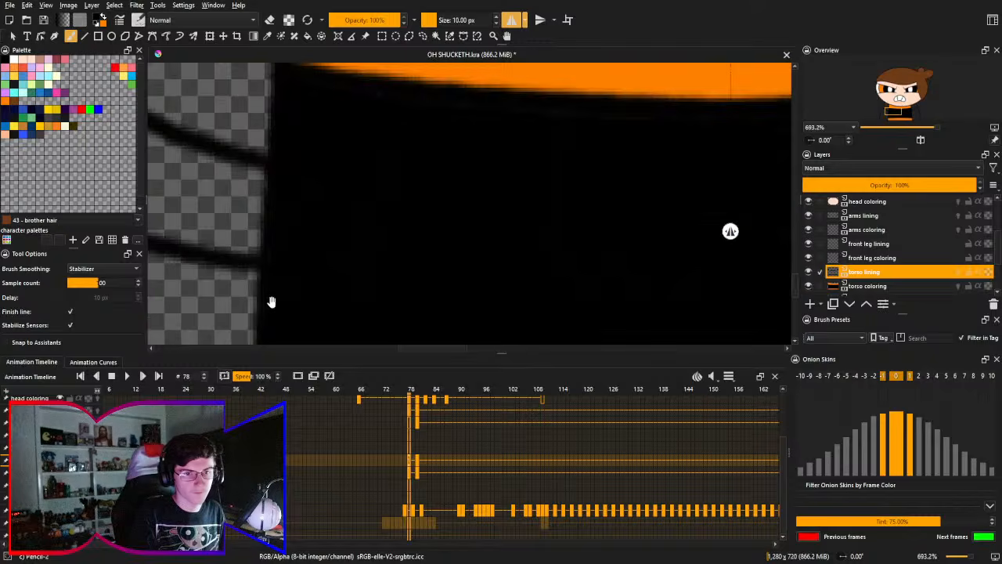
# - Thicken the torso's side lines beside the lower orange band down to the canvas edge with mirrored 10 px strokes, undoing and redrawing rejected ones
pyautogui.moveTo(271, 302)
pyautogui.mouseDown()
pyautogui.moveTo(267, 212)
pyautogui.moveTo(278, 153)
pyautogui.mouseUp()
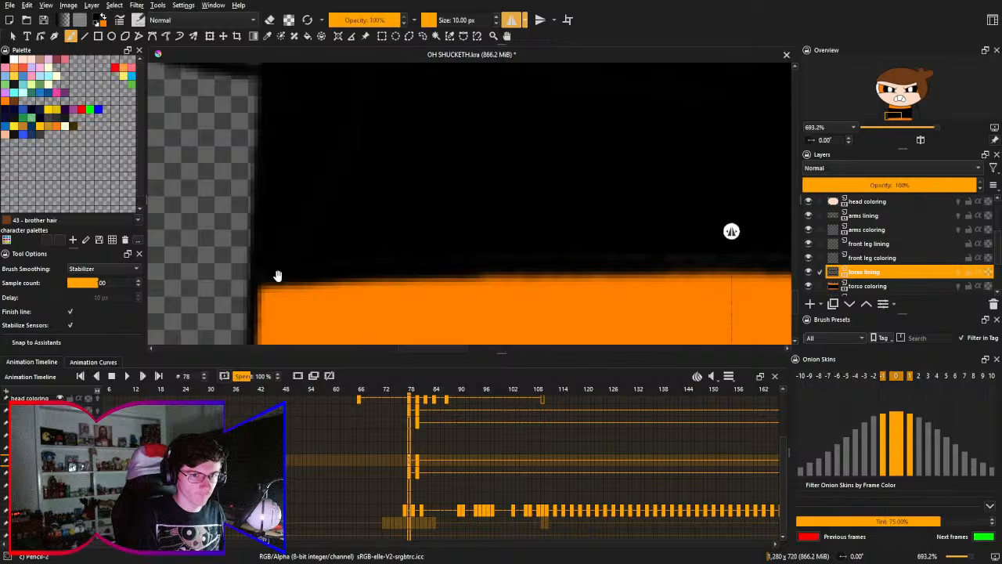
pyautogui.moveTo(274, 233)
pyautogui.mouseDown()
pyautogui.moveTo(288, 149)
pyautogui.moveTo(272, 271)
pyautogui.mouseUp()
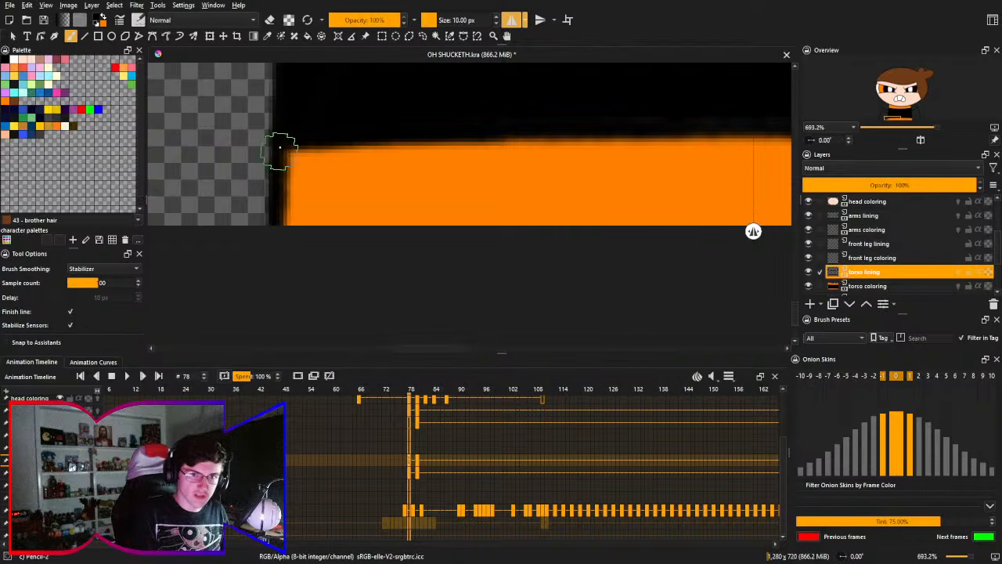
pyautogui.hotkey('ctrl', 'z')
pyautogui.moveTo(280, 143); pyautogui.dragTo(275, 253)
pyautogui.hotkey('ctrl', 'z')
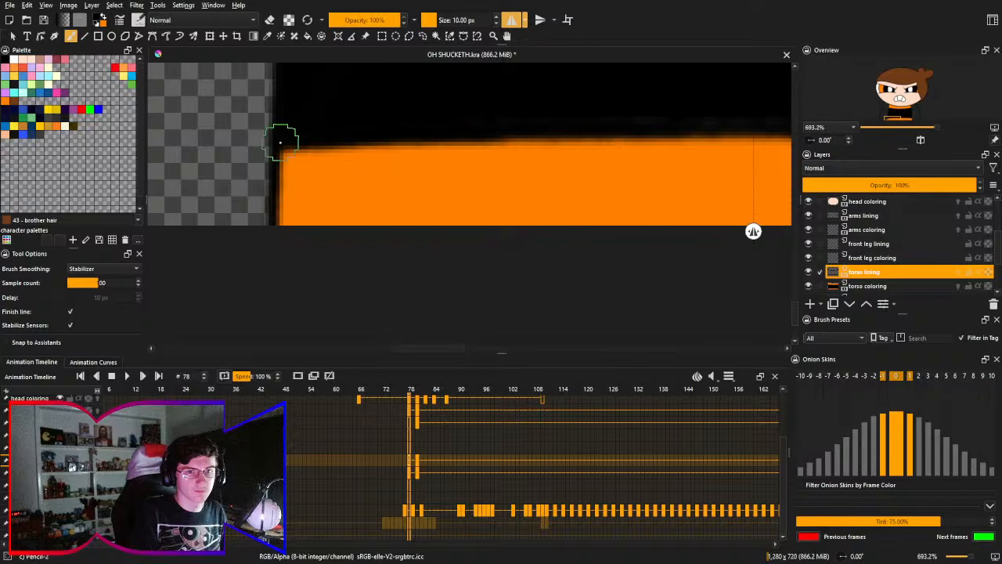
pyautogui.moveTo(281, 143); pyautogui.dragTo(271, 269)
pyautogui.hotkey('ctrl', 'z')
pyautogui.moveTo(282, 134); pyautogui.dragTo(272, 303)
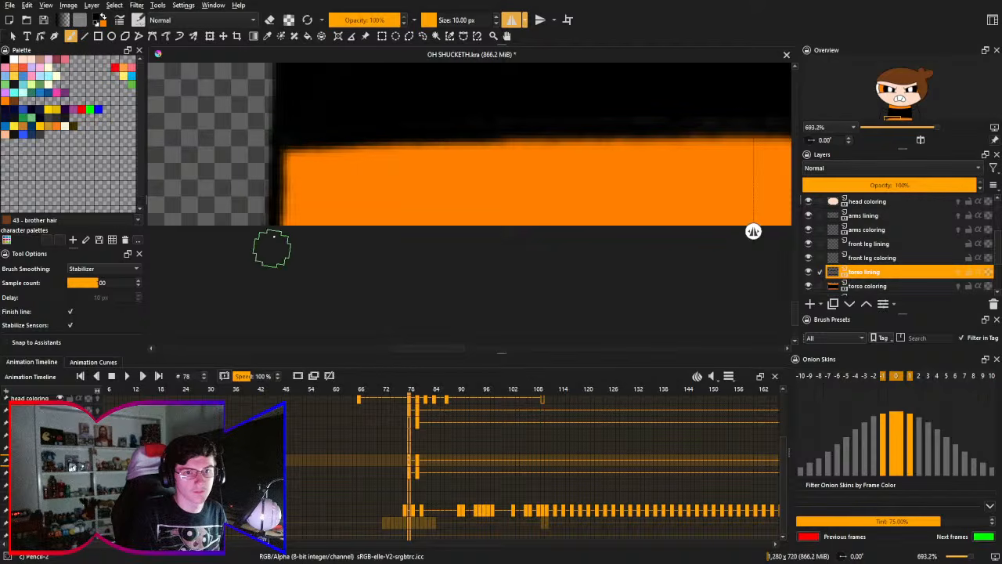
pyautogui.hotkey('ctrl', 'z')
pyautogui.moveTo(280, 138); pyautogui.dragTo(271, 256)
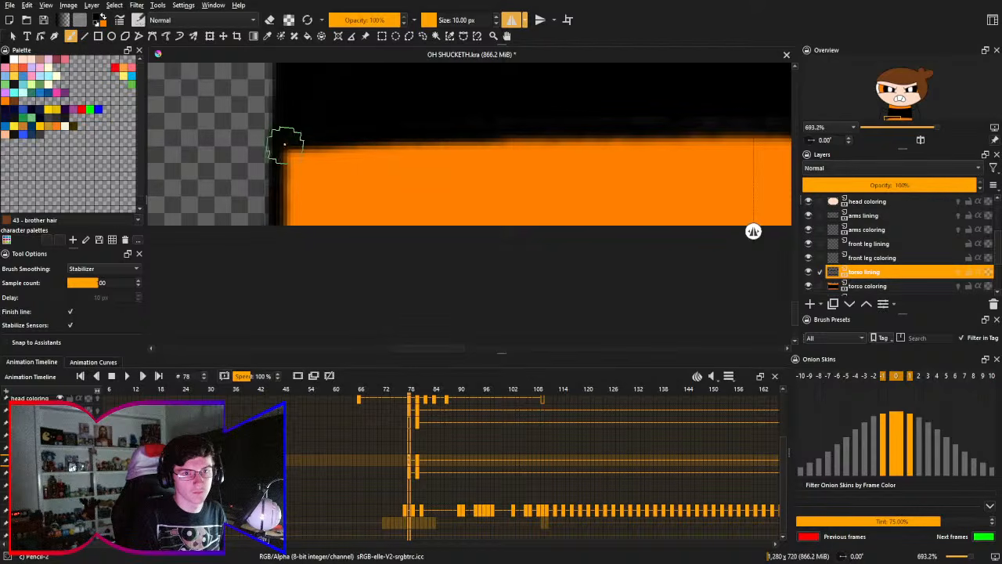
pyautogui.hotkey('ctrl', 'z')
pyautogui.moveTo(283, 139); pyautogui.dragTo(267, 288)
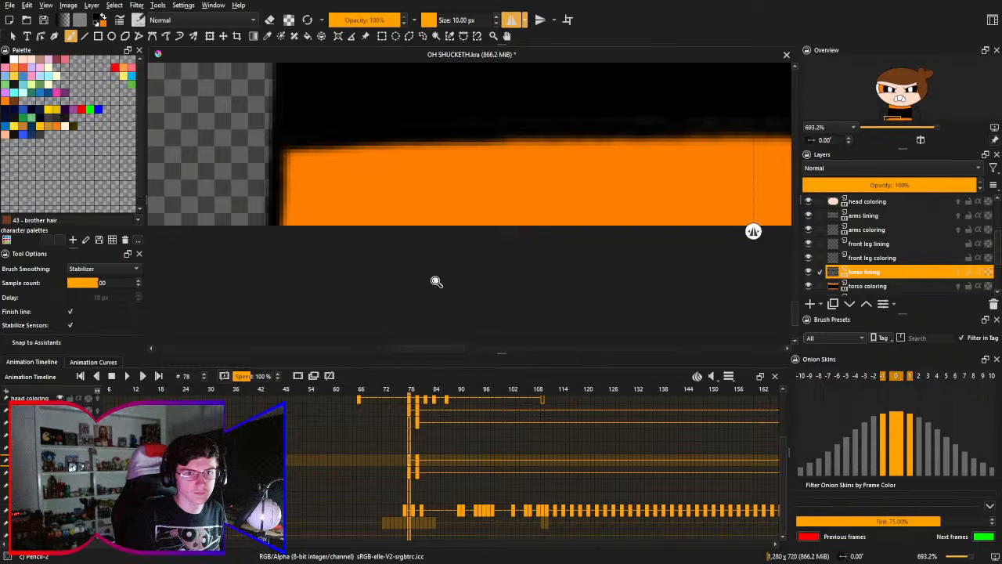
# - Examine the torso's side lines at 200% zoom and look through the layer stack down to the draft layer
pyautogui.moveTo(440, 294); pyautogui.dragTo(479, 338)
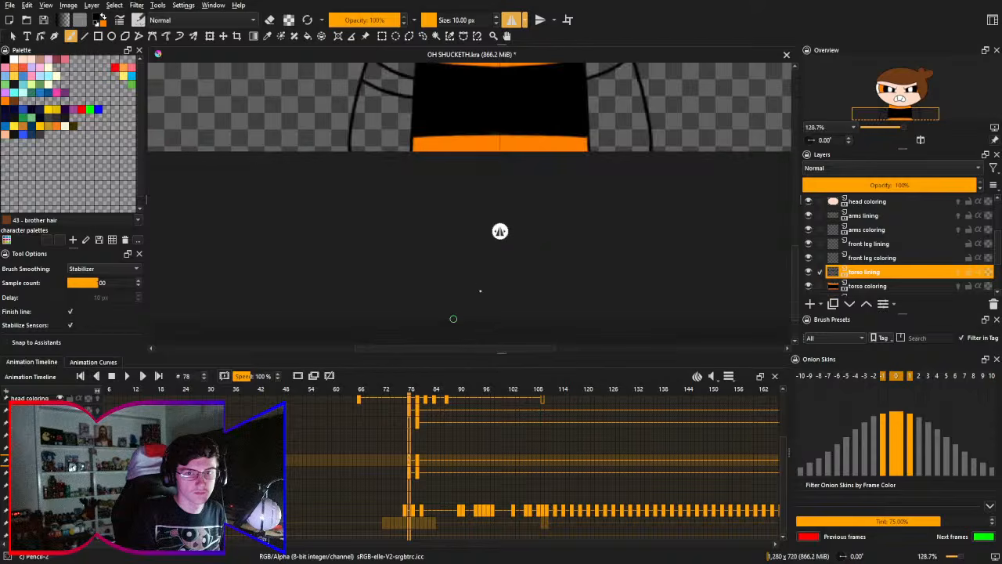
pyautogui.moveTo(586, 244); pyautogui.dragTo(574, 311)
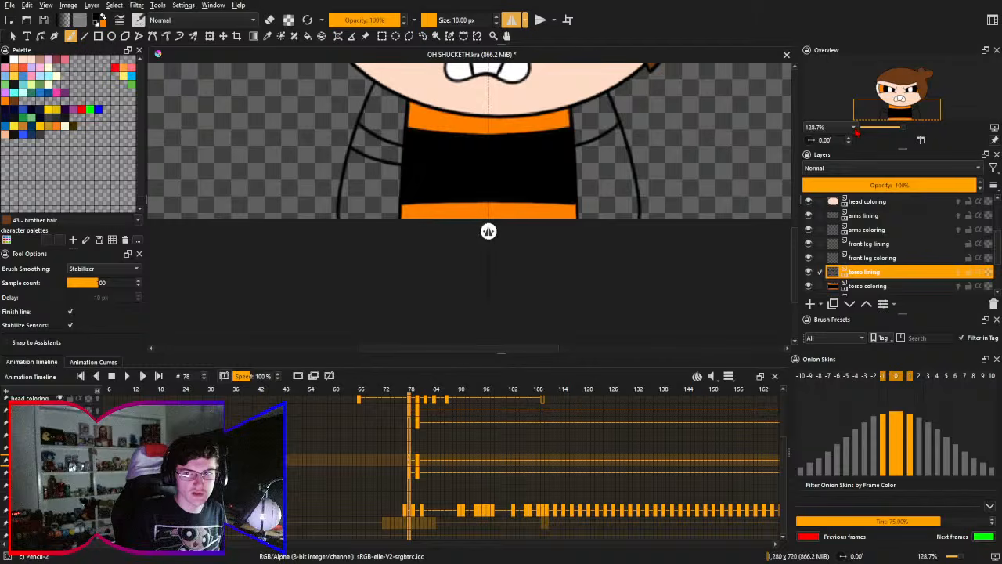
pyautogui.click(846, 157)
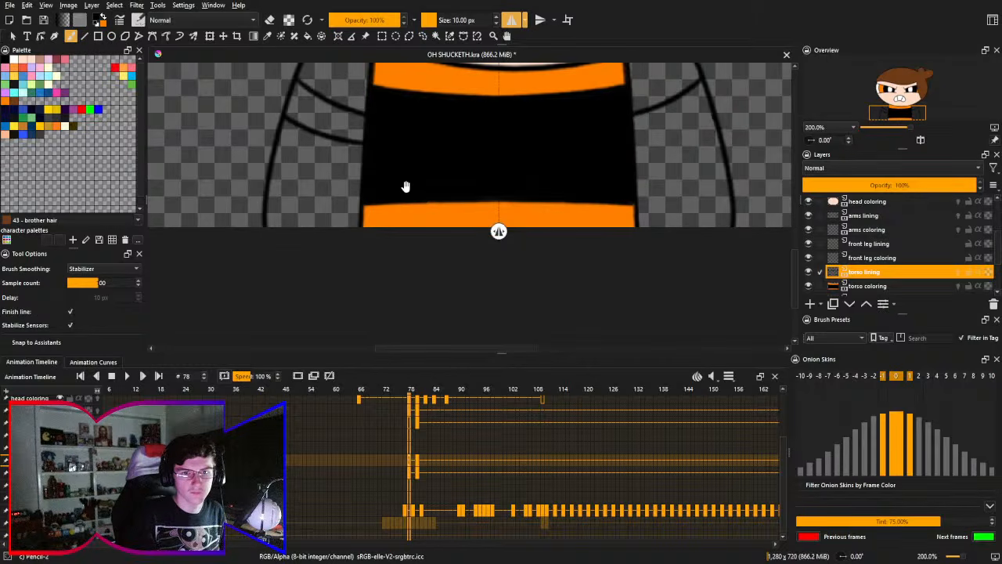
pyautogui.moveTo(405, 188); pyautogui.dragTo(396, 230)
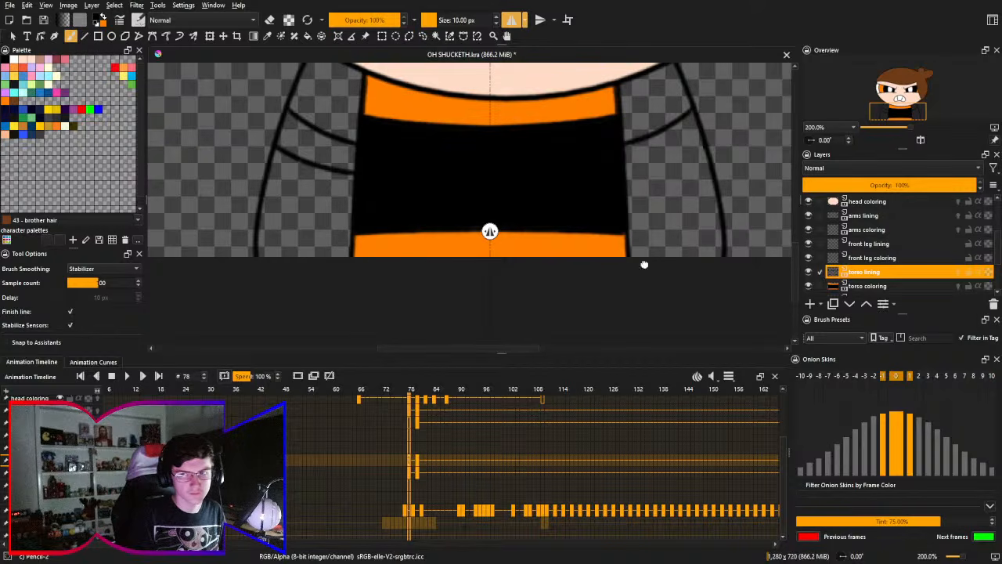
pyautogui.moveTo(644, 264); pyautogui.dragTo(661, 326)
pyautogui.scroll(-1, 997, 292)
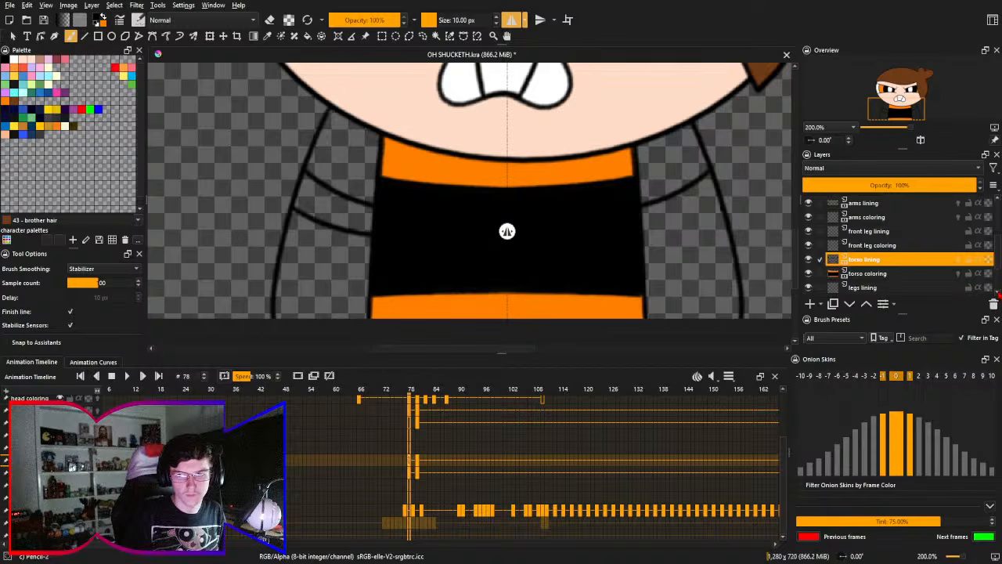
pyautogui.scroll(-1, 997, 292)
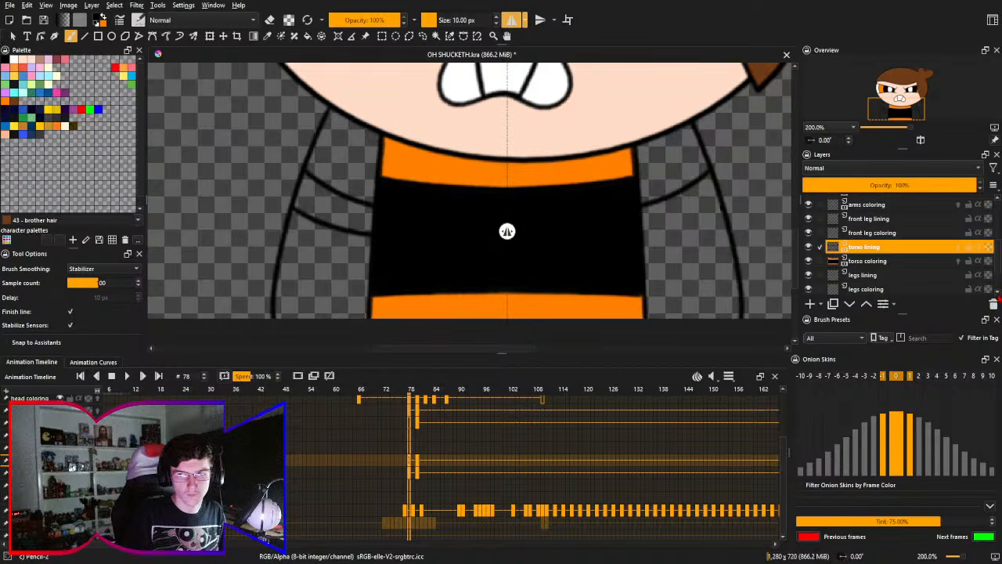
pyautogui.scroll(-1, 996, 299)
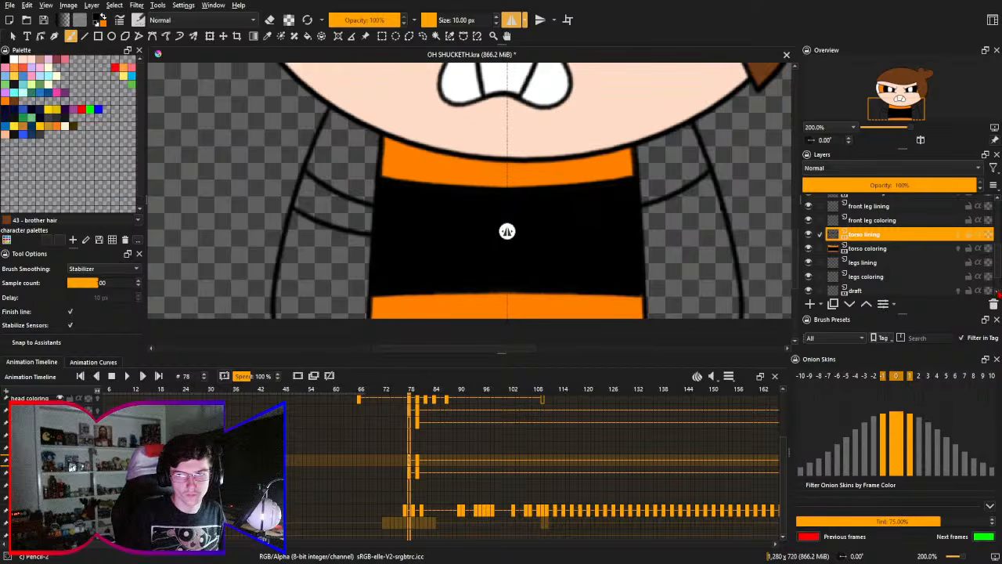
pyautogui.scroll(4, 998, 271)
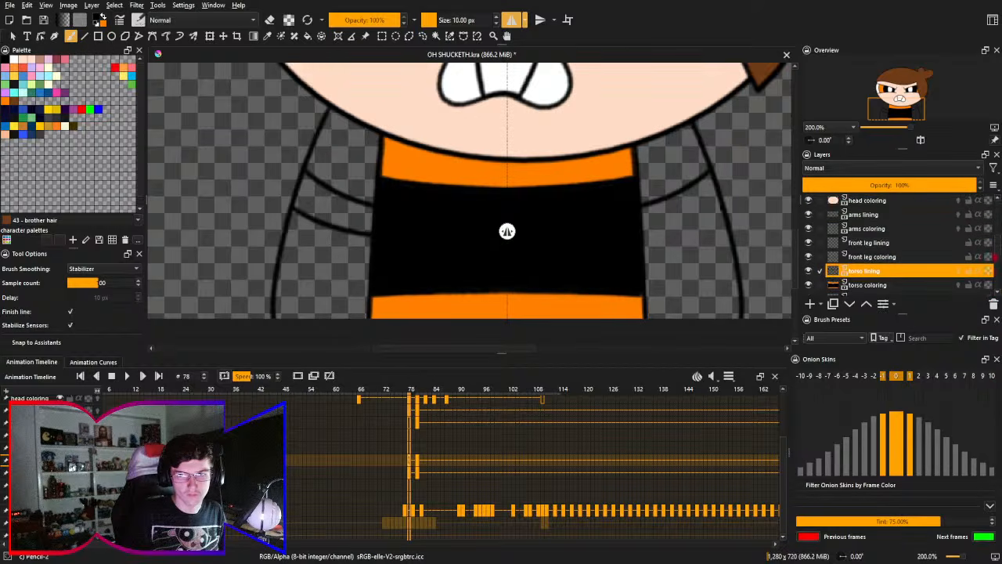
# - Fill both sleeves with orange on the arms coloring layer, undoing the first misfilled area
pyautogui.click(917, 236)
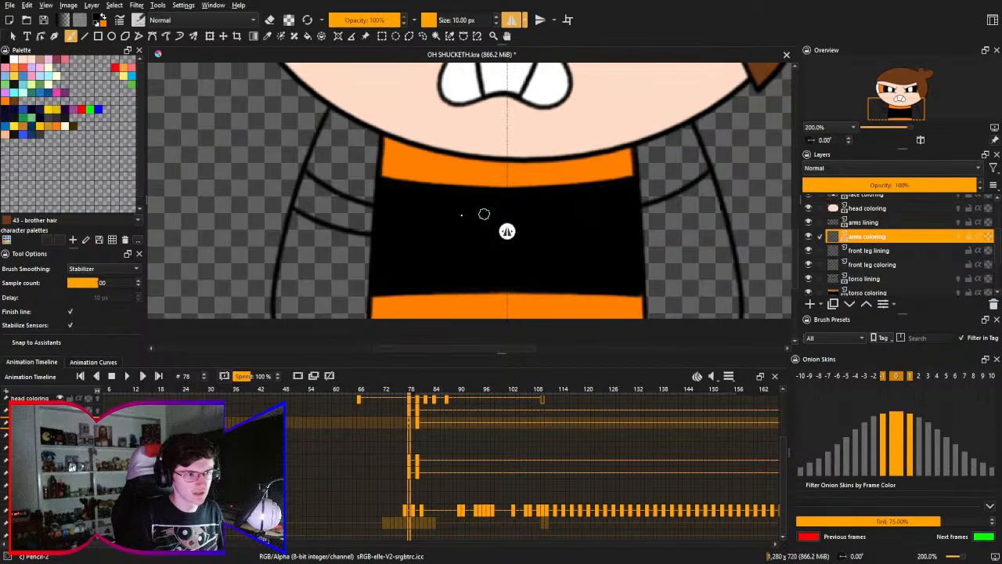
pyautogui.moveTo(375, 201); pyautogui.dragTo(366, 199)
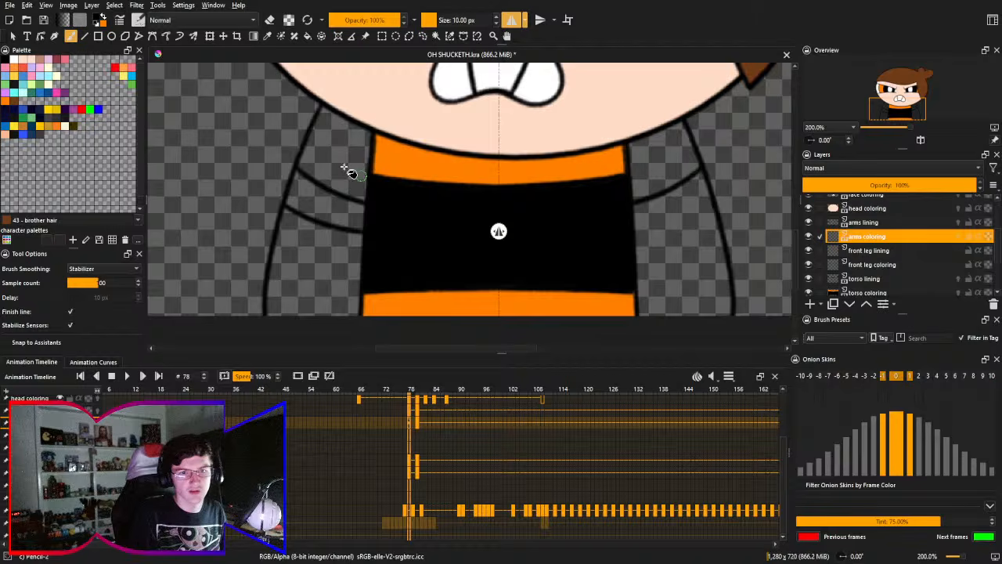
pyautogui.press('f')
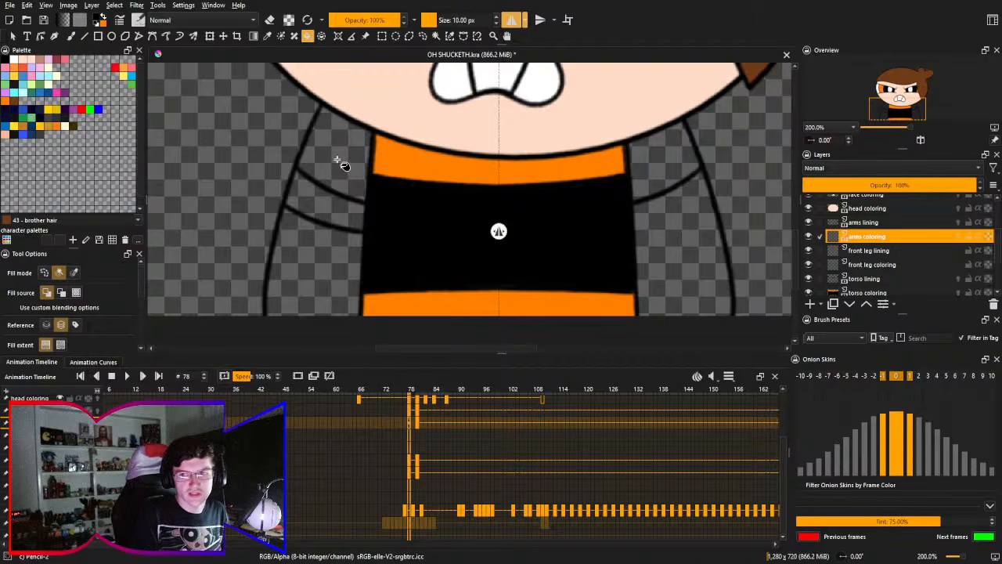
pyautogui.click(343, 174)
pyautogui.hotkey('ctrl', 'z')
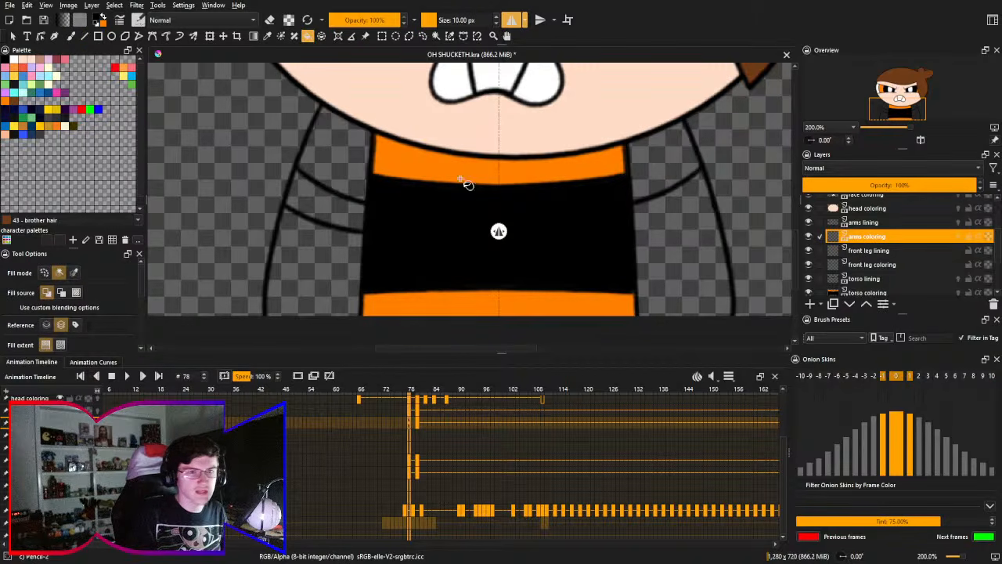
pyautogui.click(336, 157)
pyautogui.click(663, 165)
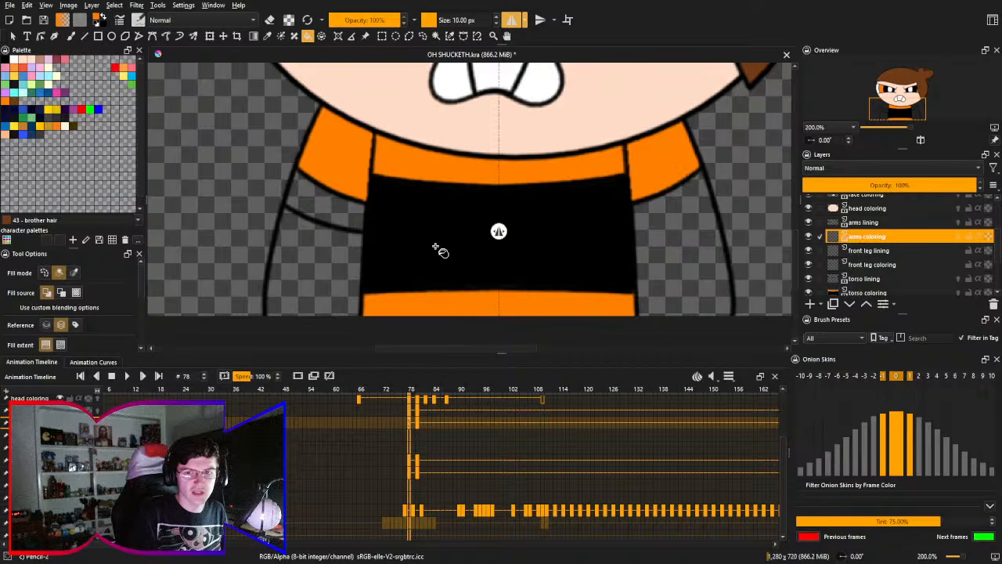
# - Fill the bare parts of both arms with the skin color and choose another color for the remaining lower arm section
pyautogui.rightClick(599, 224)
pyautogui.click(633, 268)
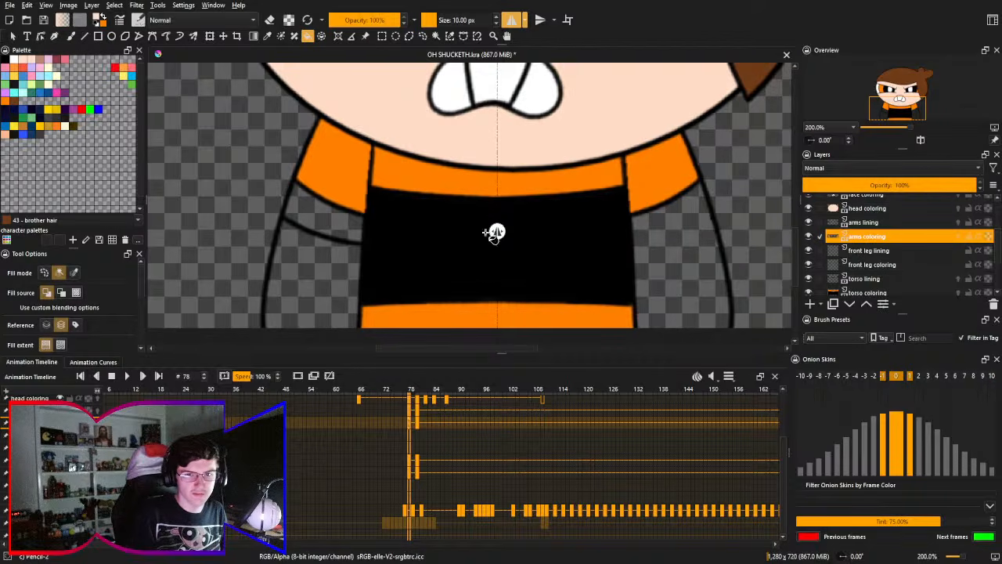
pyautogui.click(689, 233)
pyautogui.click(335, 223)
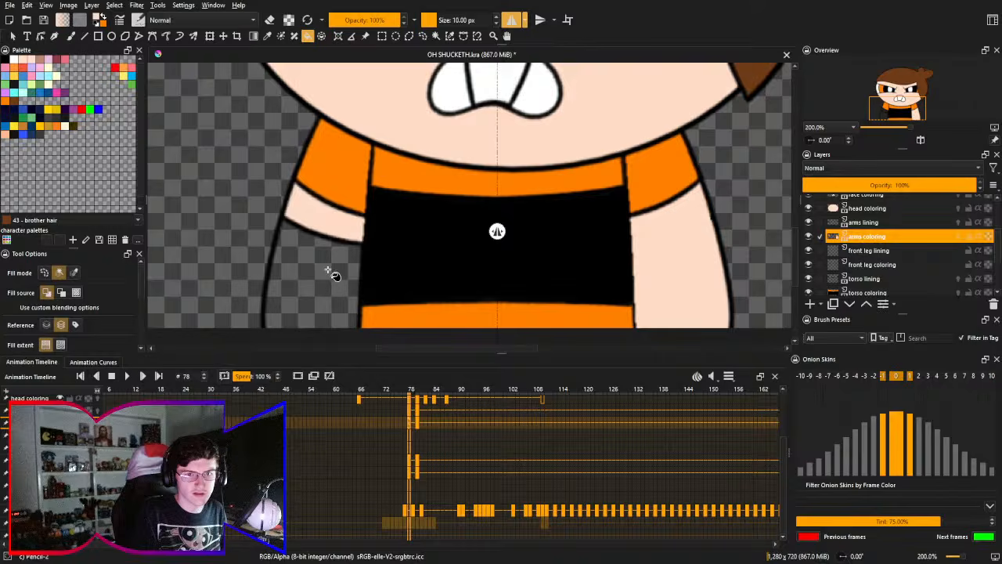
pyautogui.rightClick(331, 274)
pyautogui.click(328, 264)
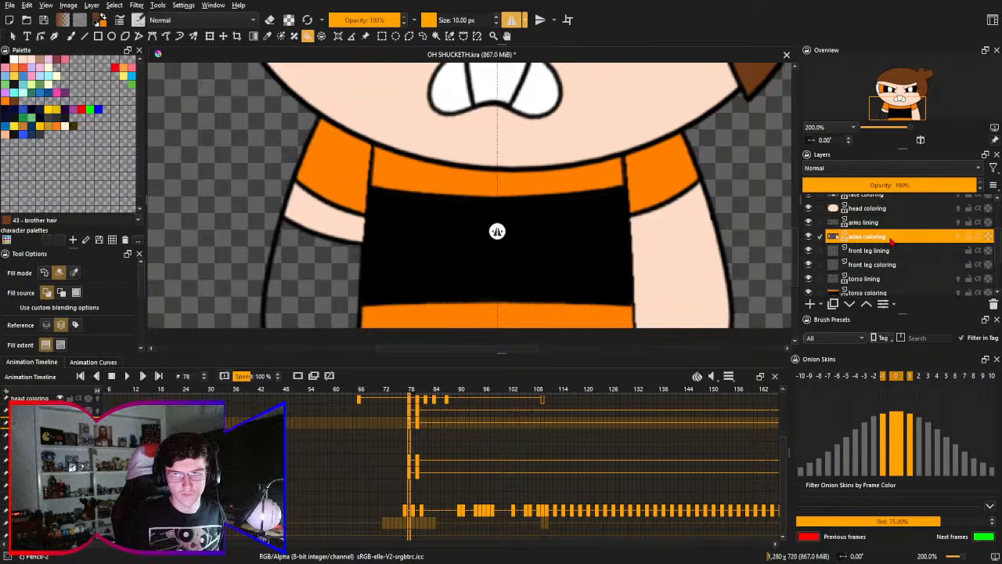
pyautogui.moveTo(892, 244); pyautogui.dragTo(892, 223)
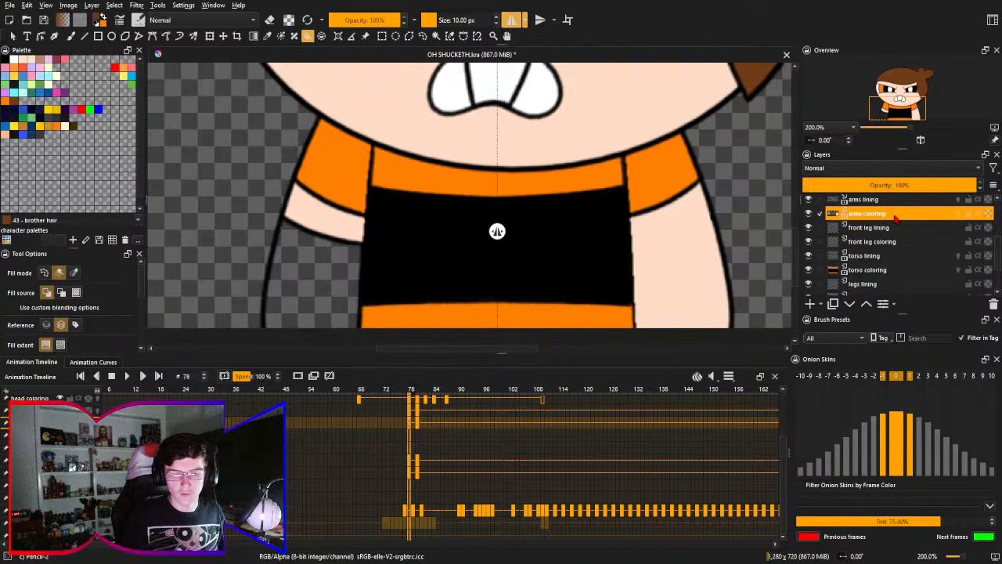
# - Undo the orange and skin-colored fills on the arms coloring layer
pyautogui.hotkey('ctrl', 'z')
pyautogui.hotkey('ctrl', 'z')
pyautogui.hotkey('ctrl', 'z')
pyautogui.hotkey('ctrl', 'z')
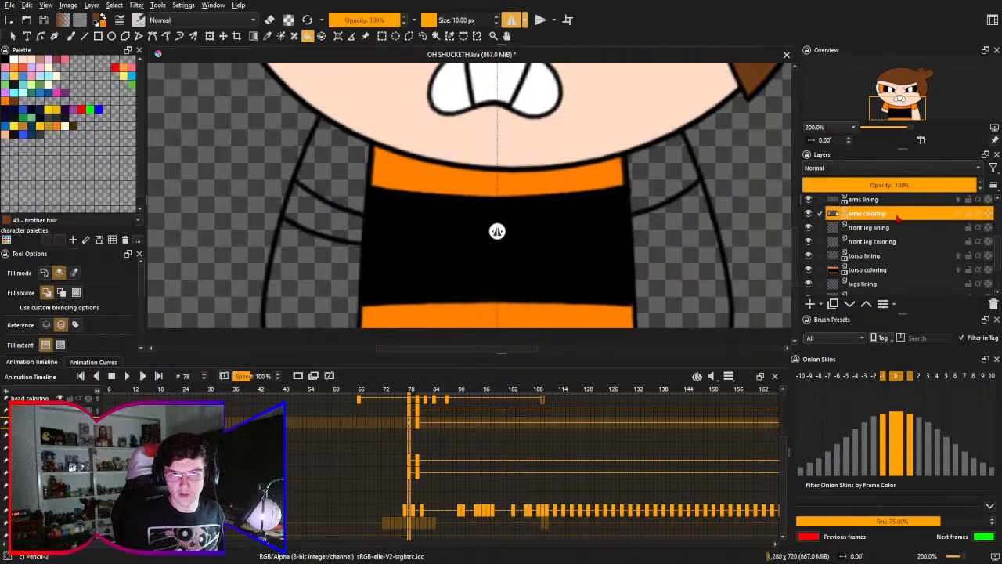
# - Add a paint layer directly below the torso coloring layer and name it "arms coloring"
pyautogui.click(865, 284)
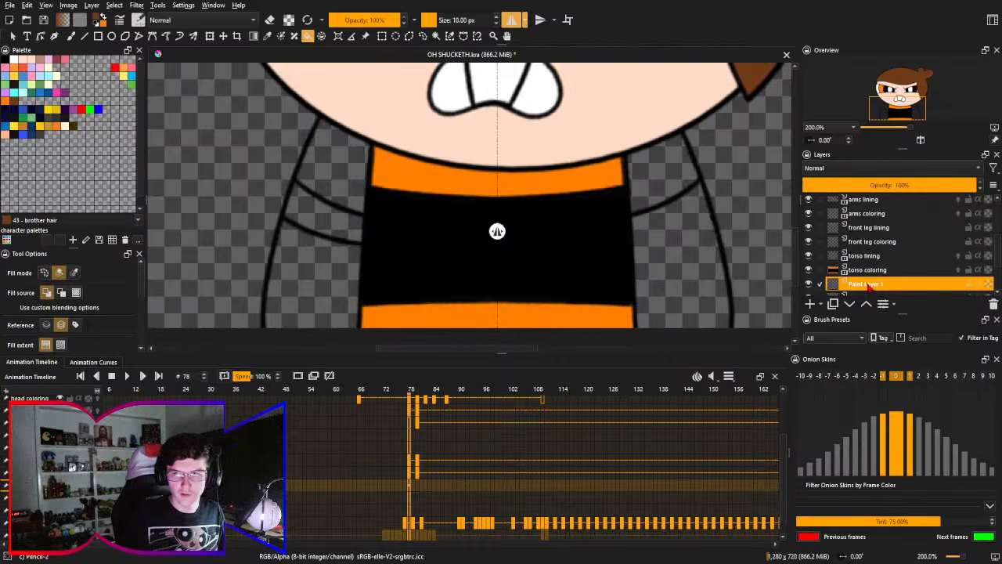
pyautogui.doubleClick(872, 284)
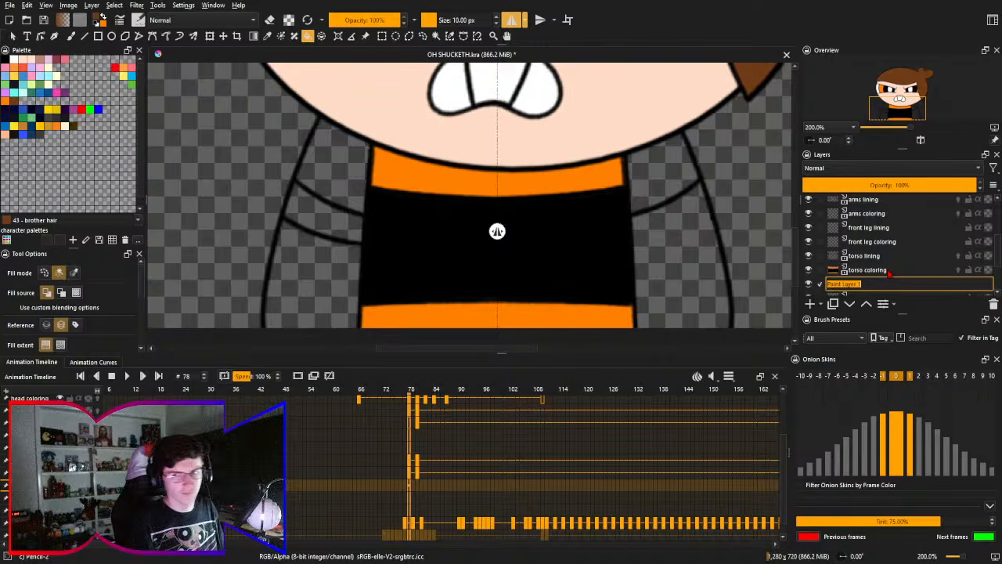
pyautogui.write('arms')
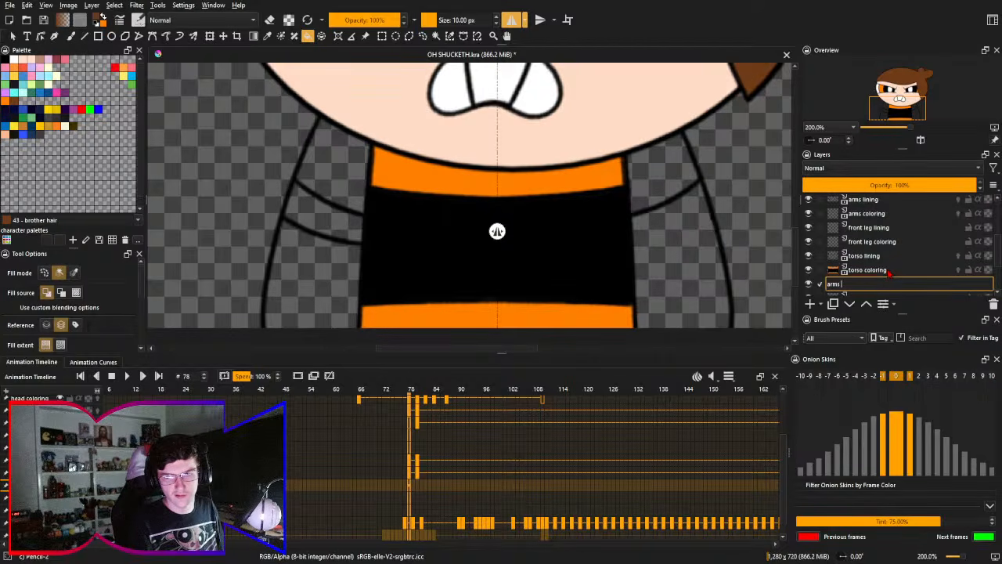
pyautogui.press('Return')
# - Rename the original arms coloring layer, directly below arms lining, as "arms coloring front"
pyautogui.press('Up')
pyautogui.press('Up')
pyautogui.press('Up')
pyautogui.press('Up')
pyautogui.press('Up')
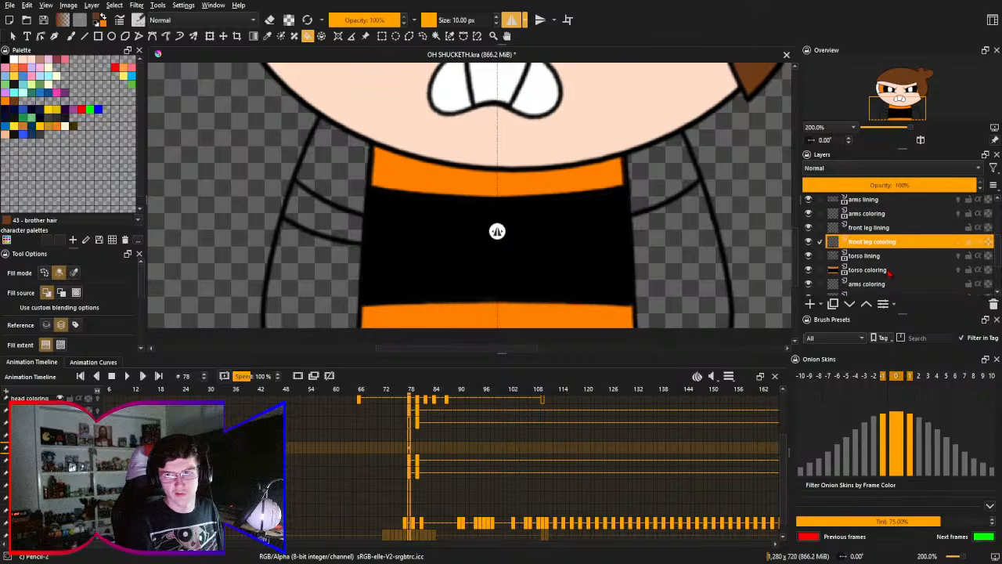
pyautogui.press('F2')
pyautogui.press('Right')
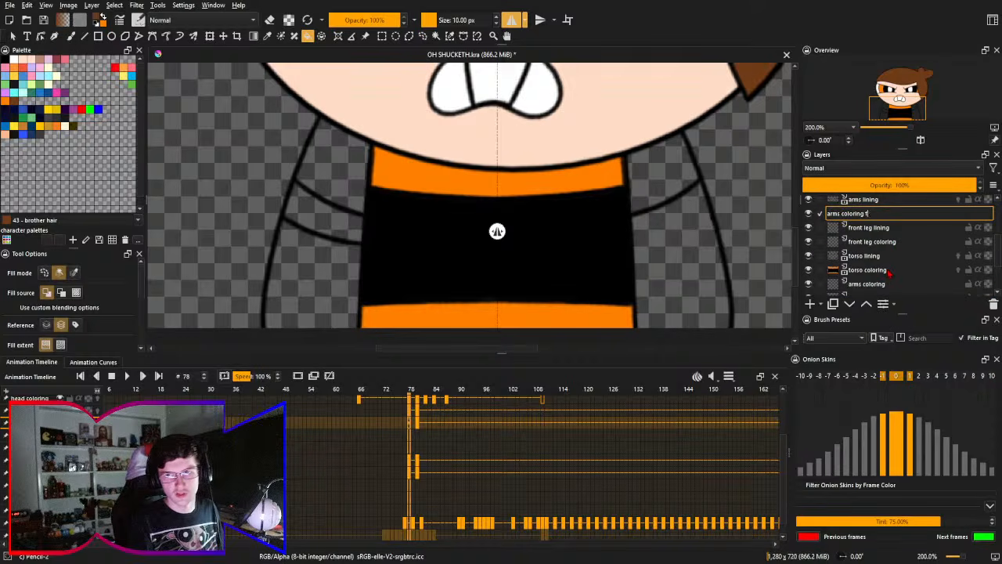
pyautogui.press('Return')
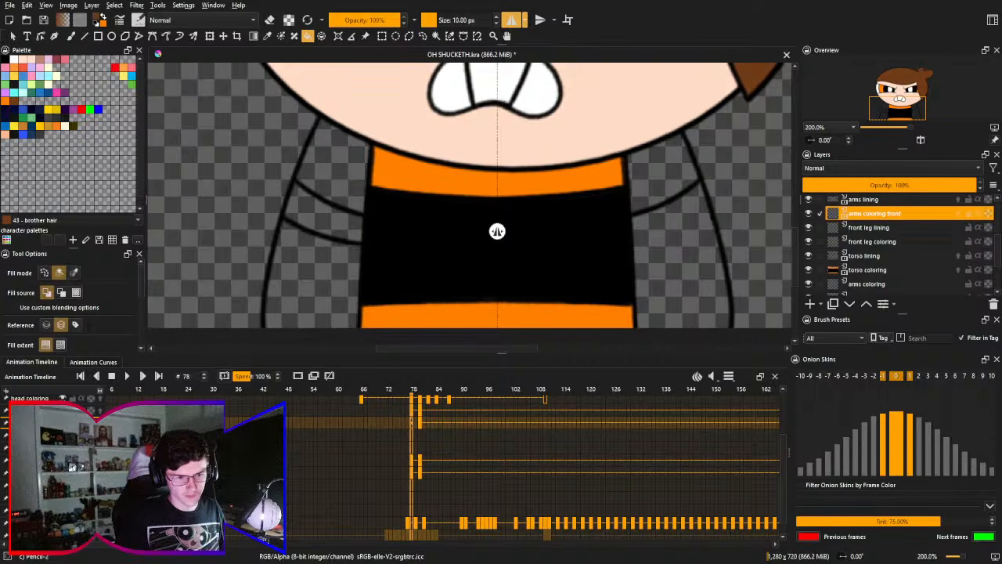
# - On the arms coloring layer below the torso, fill both sleeves with orange and the bare parts of both arms with the skin color
pyautogui.press('Down')
pyautogui.press('Down')
pyautogui.press('Down')
pyautogui.press('Down')
pyautogui.press('Down')
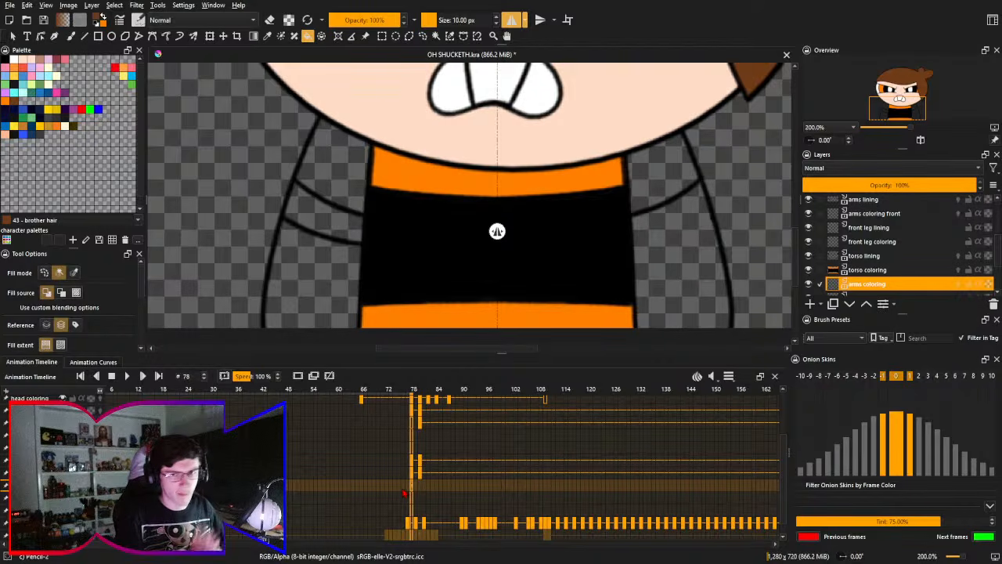
pyautogui.scroll(-1, 476, 217)
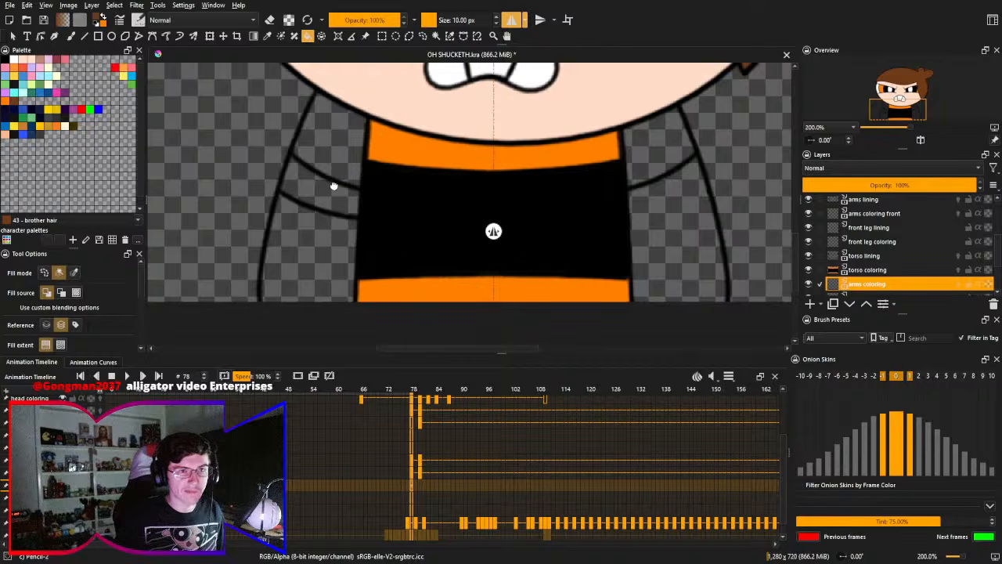
pyautogui.scroll(1, 337, 188)
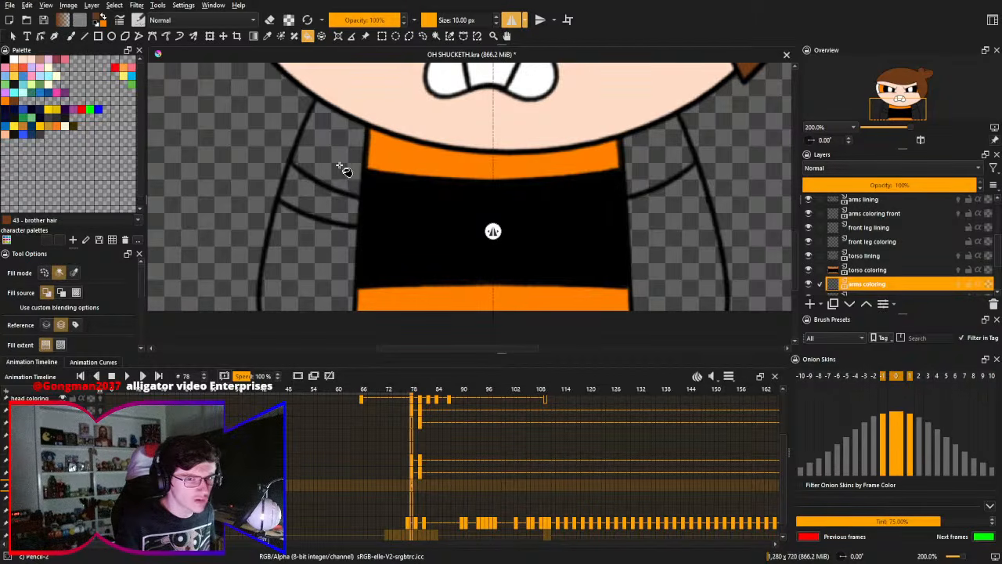
pyautogui.rightClick(347, 166)
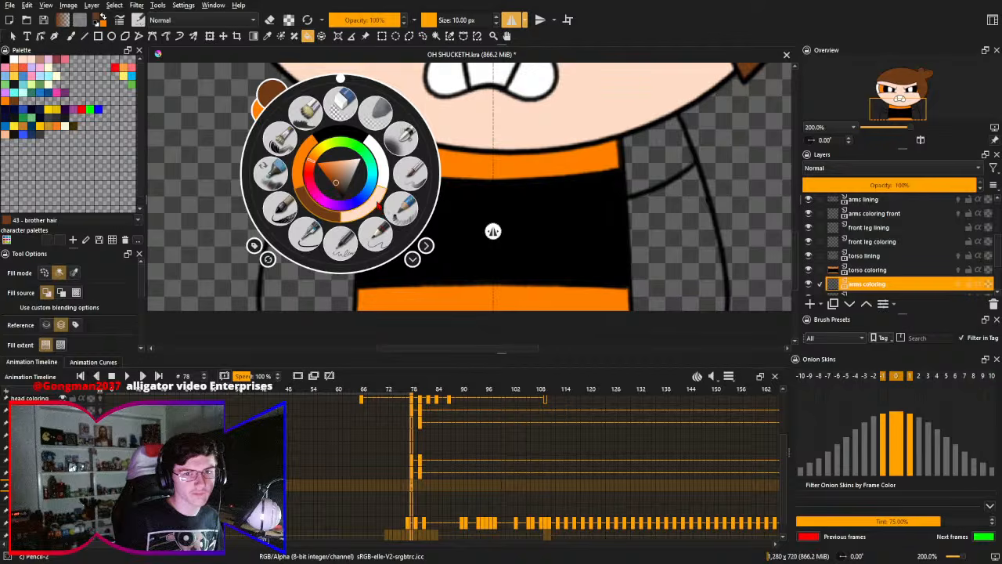
pyautogui.click(372, 203)
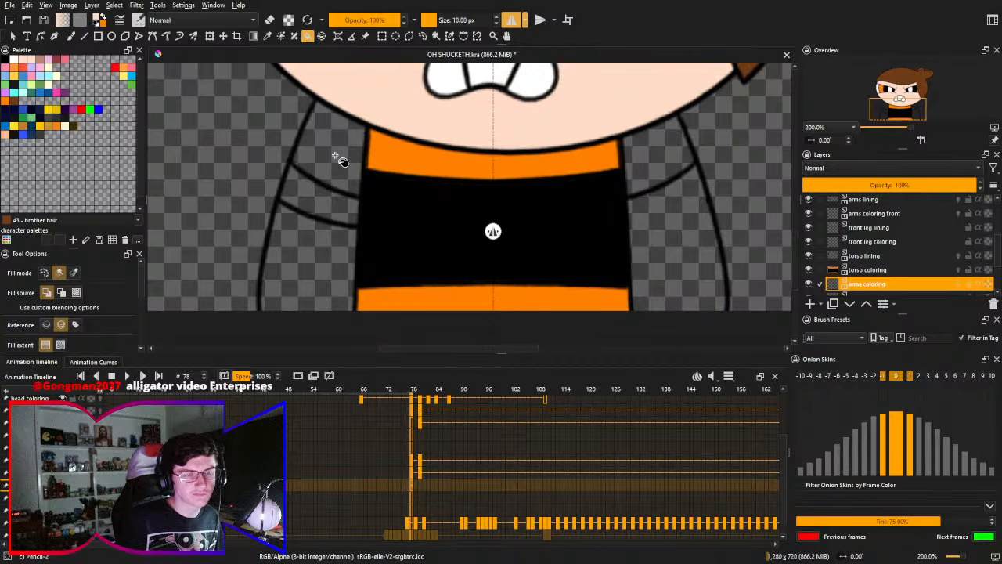
pyautogui.press('x')
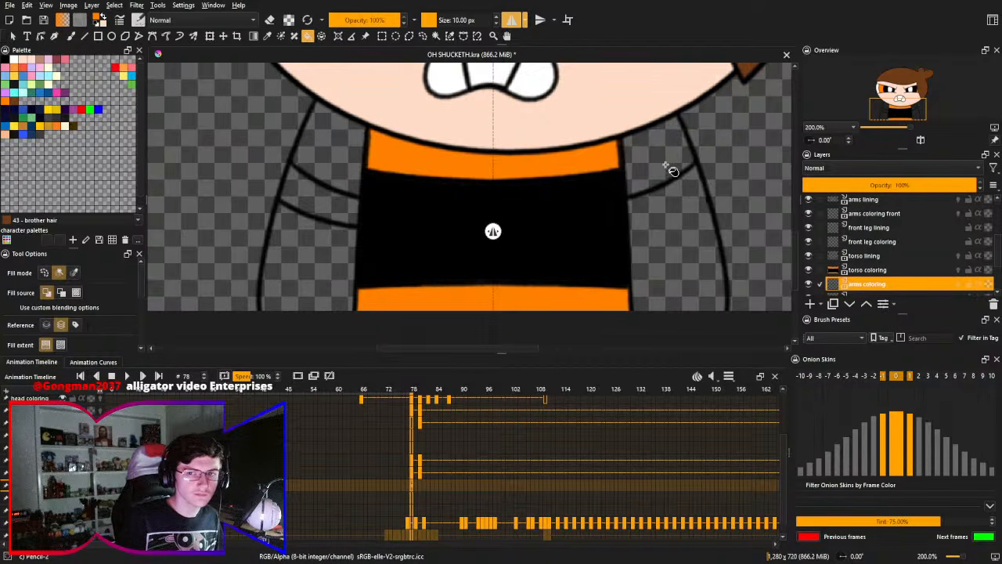
pyautogui.press('x')
pyautogui.click(680, 230)
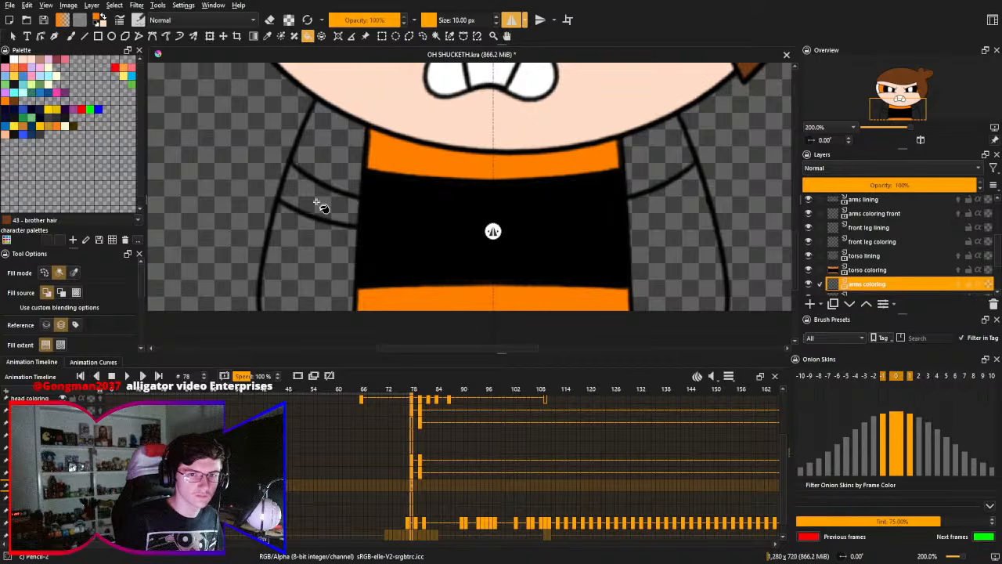
pyautogui.click(316, 203)
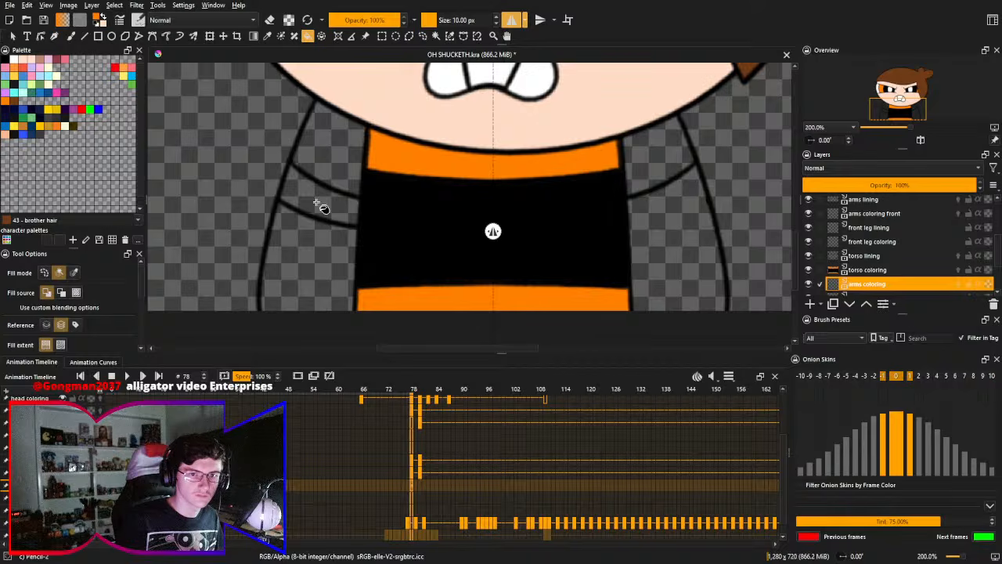
pyautogui.press('x')
pyautogui.click(338, 150)
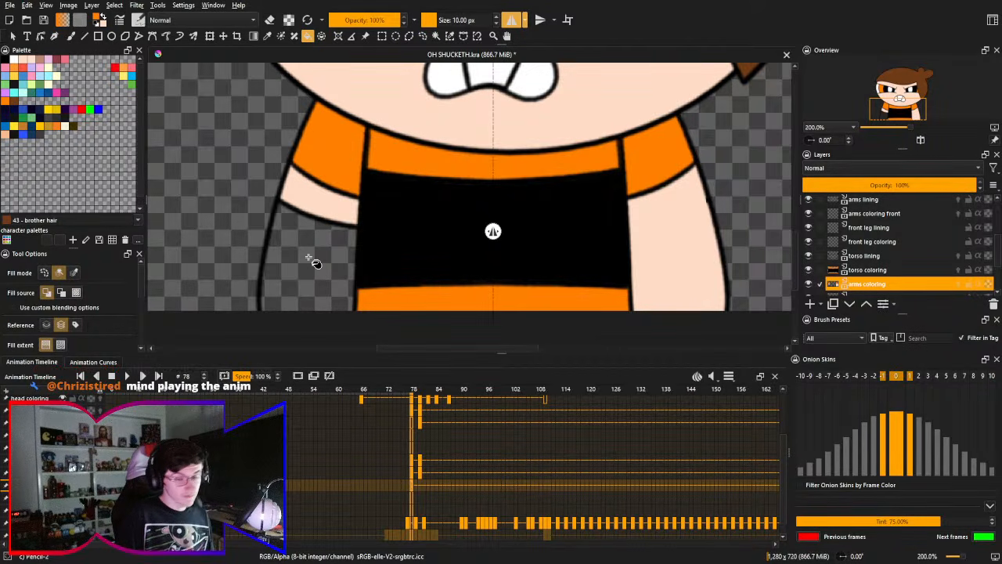
# - Fill the remaining lower section of the banded arm with the brown hair color
pyautogui.rightClick(325, 258)
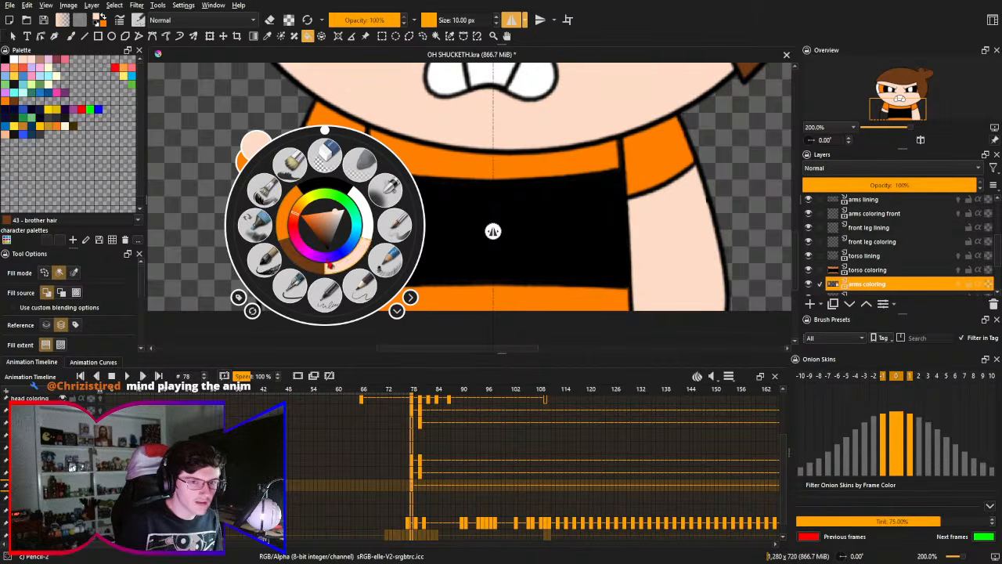
pyautogui.rightClick(329, 266)
pyautogui.click(327, 269)
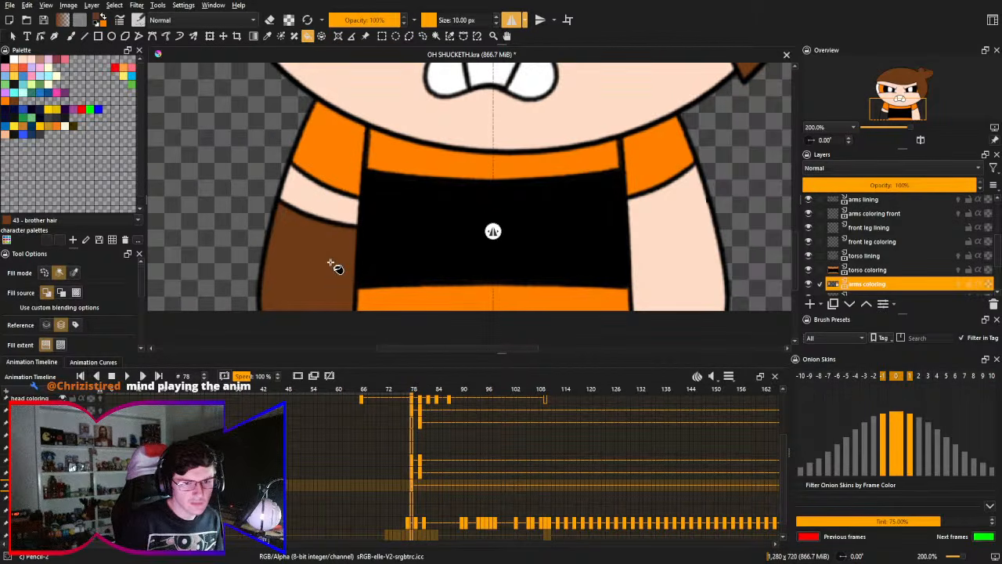
pyautogui.moveTo(350, 263); pyautogui.dragTo(370, 267)
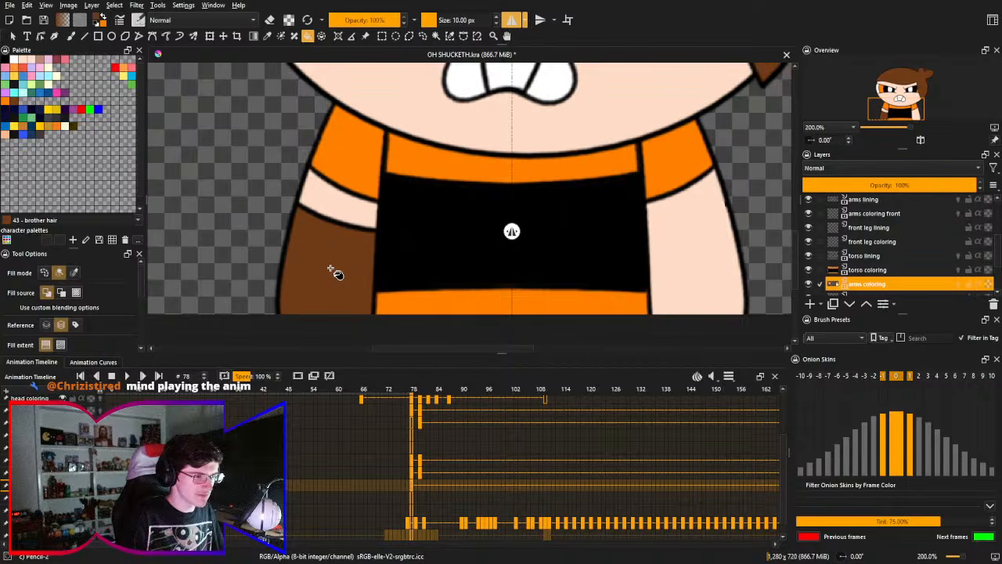
pyautogui.moveTo(364, 252); pyautogui.dragTo(373, 258)
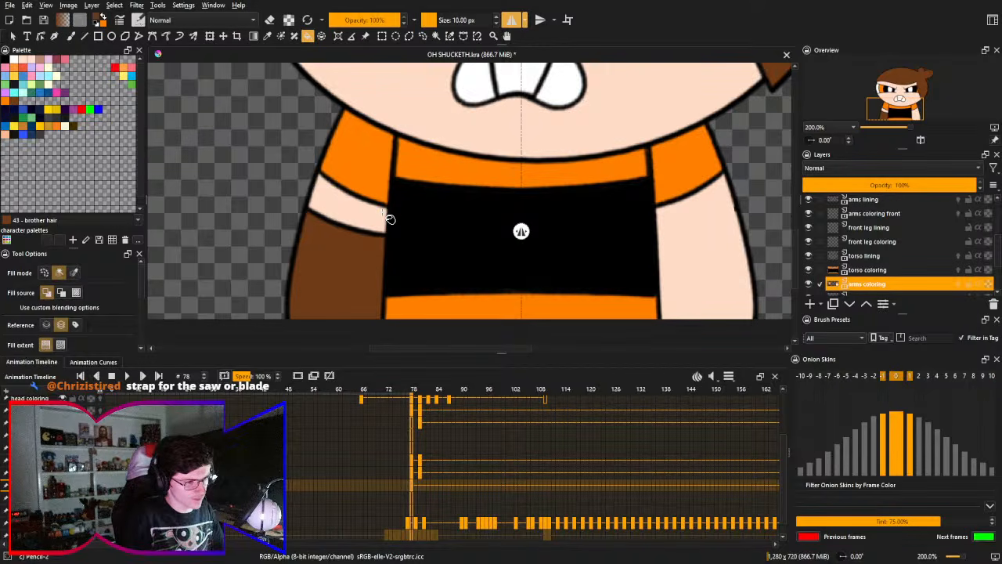
# - Turn off horizontal mirroring and hide the head, hair and face layers, along with arms lining and arms coloring front
pyautogui.press('2')
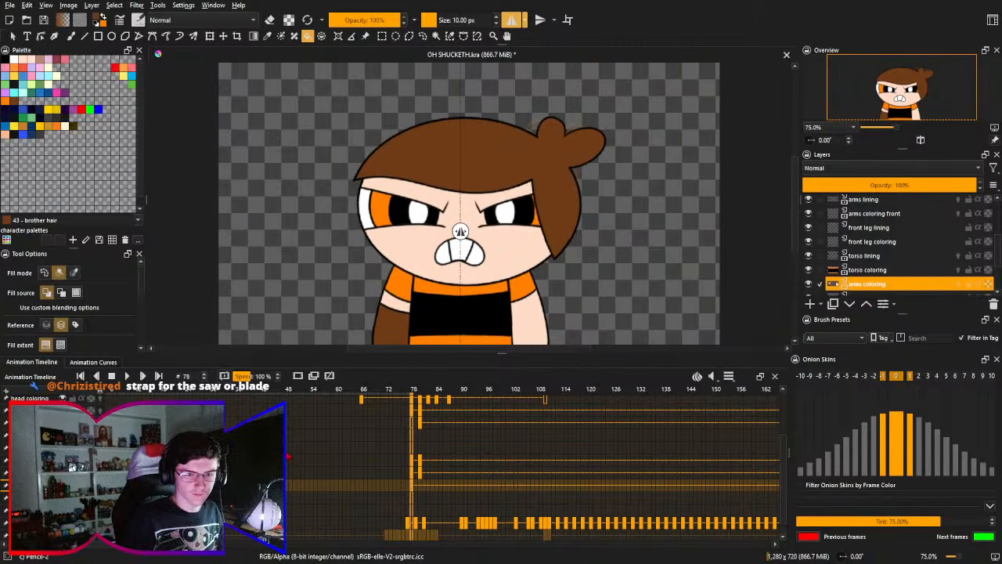
pyautogui.click(510, 23)
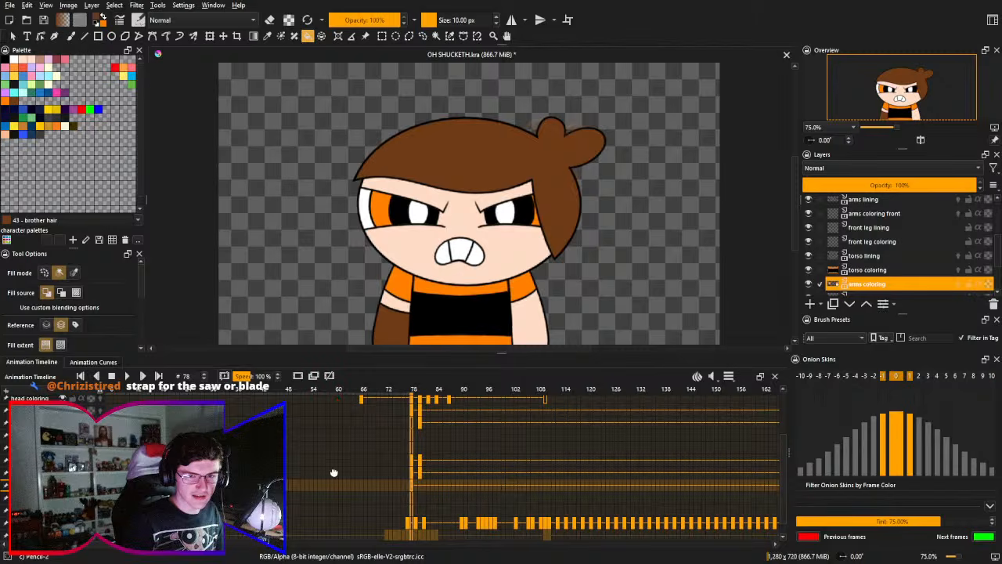
pyautogui.moveTo(335, 473); pyautogui.dragTo(420, 547)
pyautogui.moveTo(415, 505); pyautogui.dragTo(415, 530)
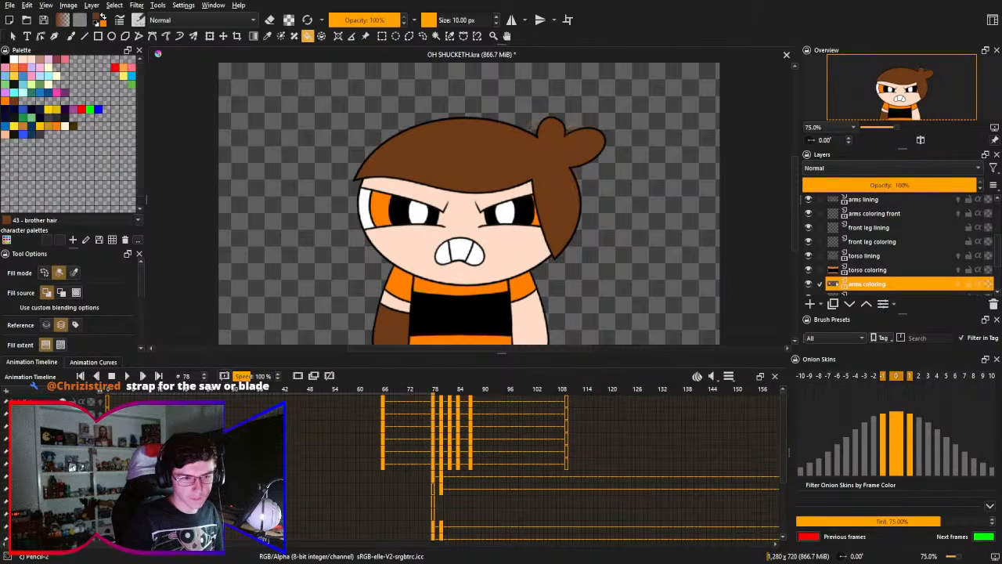
pyautogui.click(62, 401)
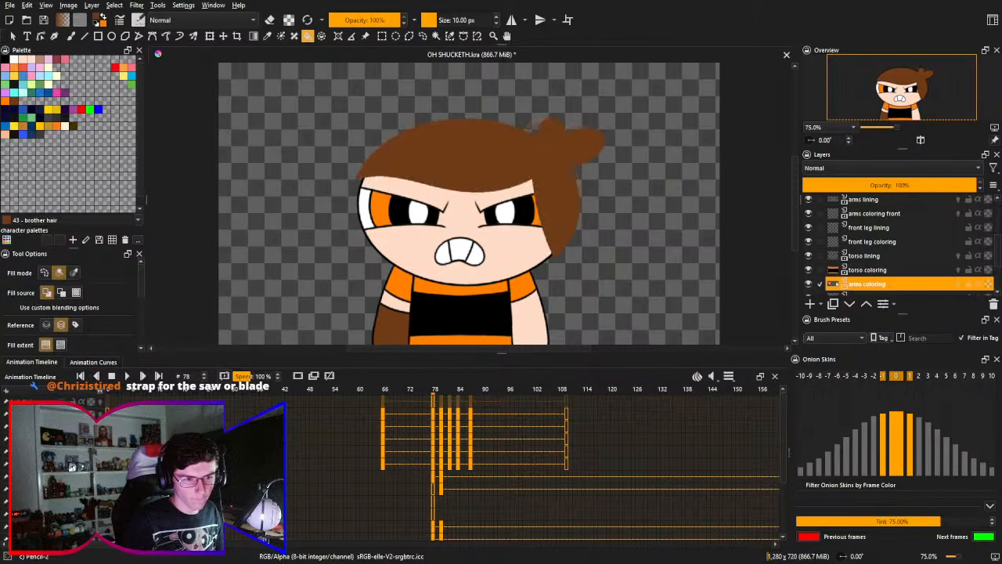
pyautogui.click(62, 415)
pyautogui.click(63, 427)
pyautogui.click(63, 439)
pyautogui.click(63, 451)
pyautogui.click(63, 465)
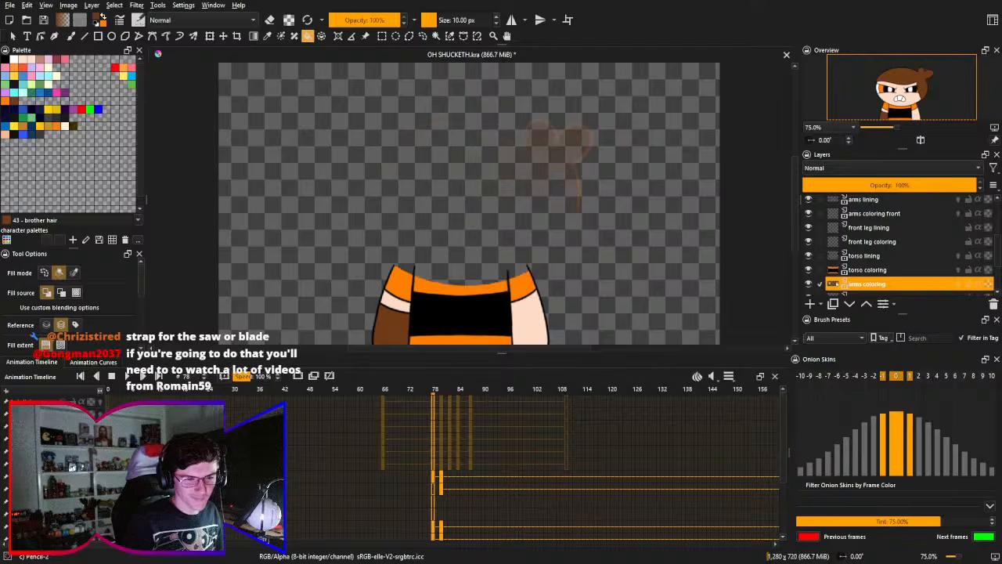
pyautogui.click(62, 476)
pyautogui.click(63, 489)
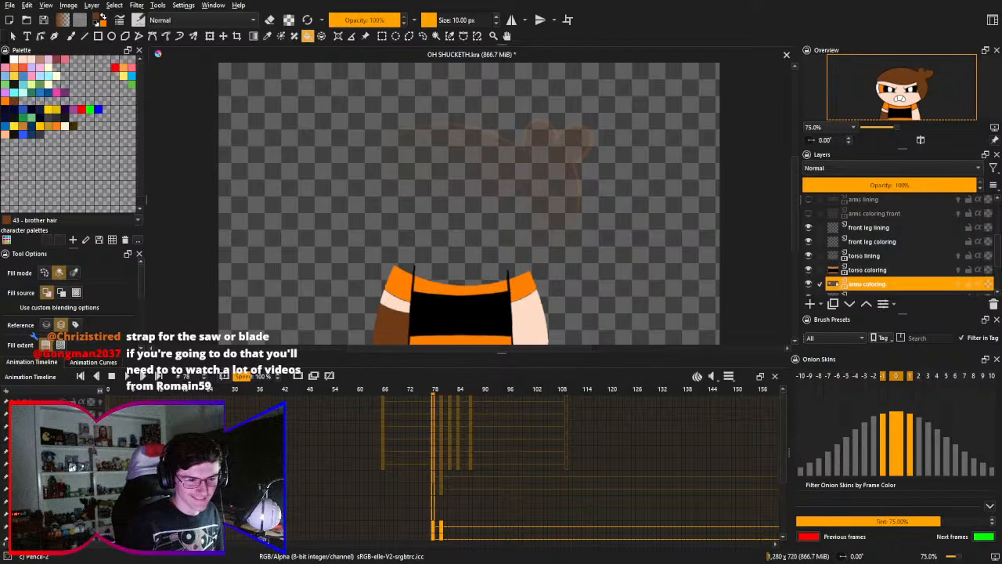
# - Hide the torso lining, torso coloring and arms coloring layers, and show the black background layer at the end of the timeline
pyautogui.click(62, 527)
pyautogui.scroll(-1, 63, 527)
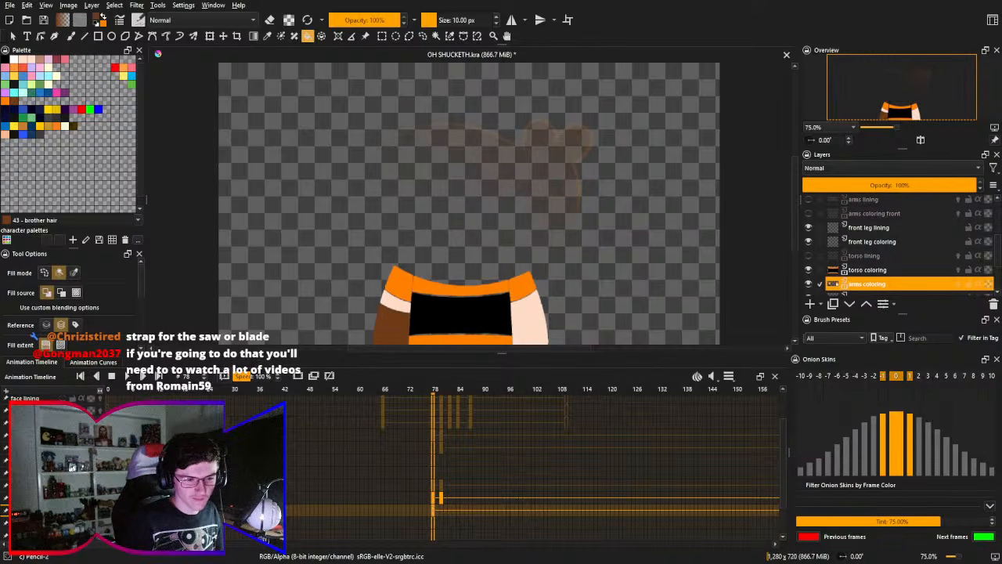
pyautogui.click(63, 498)
pyautogui.click(63, 511)
pyautogui.scroll(-2, 62, 511)
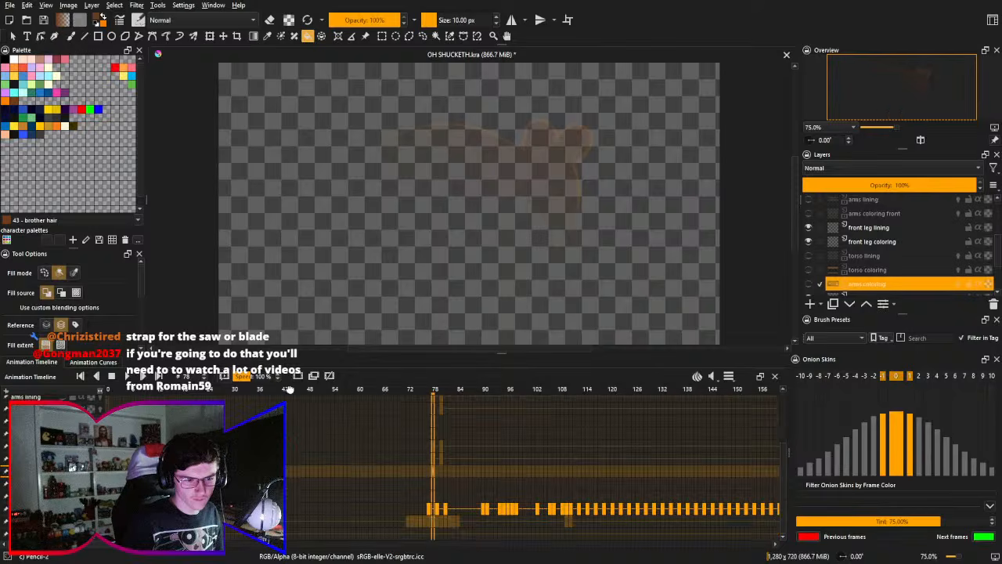
pyautogui.click(62, 522)
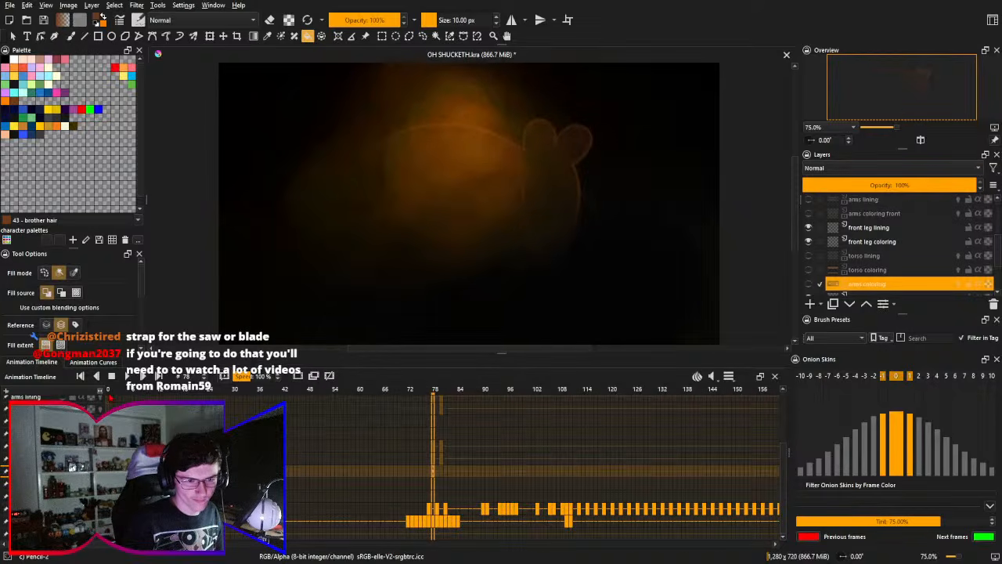
# - Save the document and play the animation from frame 0, restarting the playback from the beginning
pyautogui.click(110, 397)
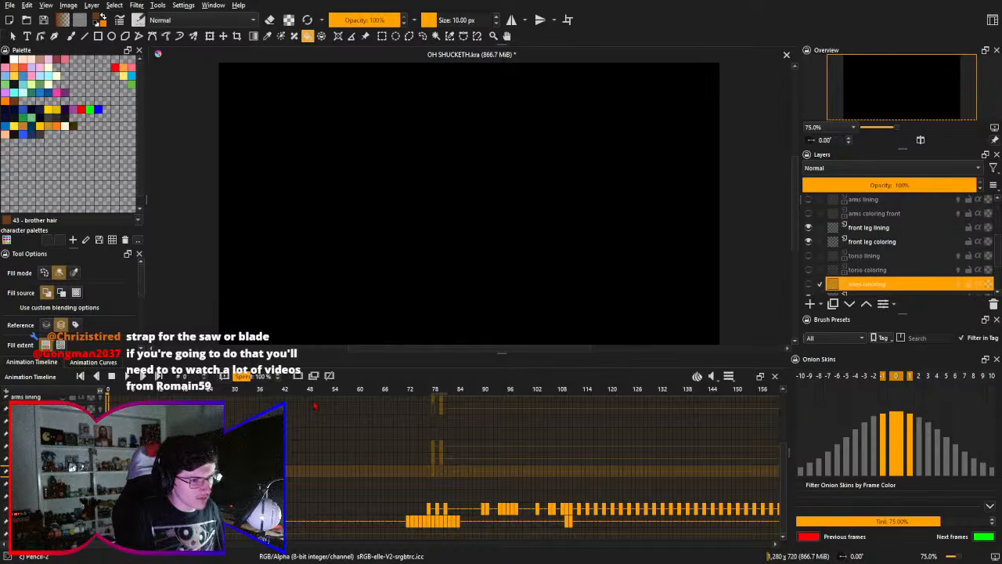
pyautogui.hotkey('ctrl', 's')
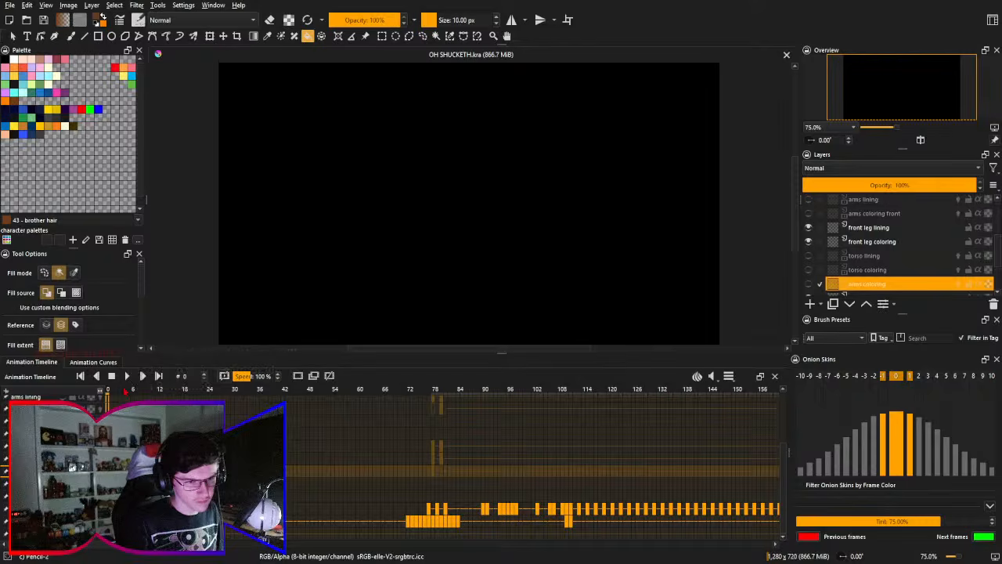
pyautogui.click(127, 377)
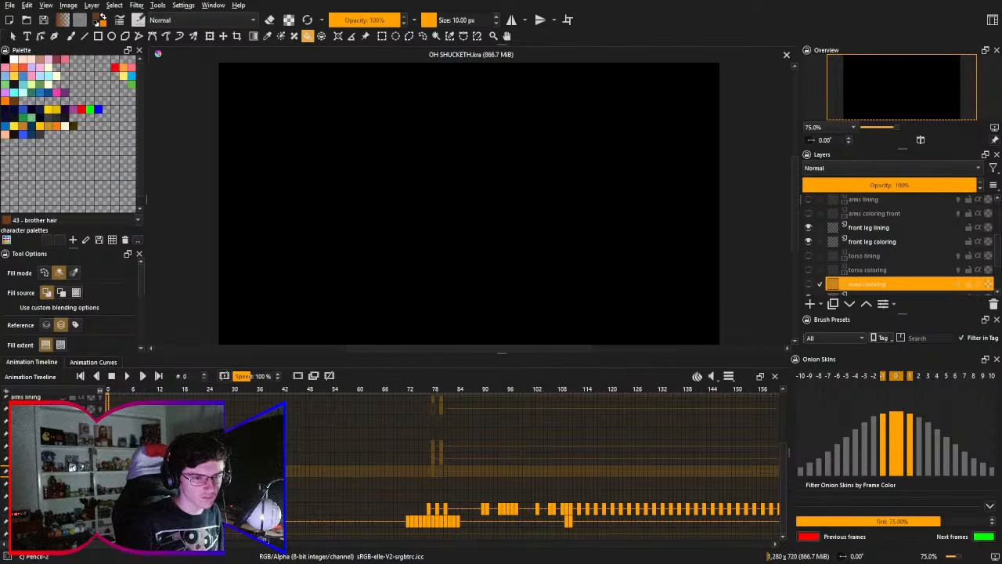
pyautogui.click(111, 377)
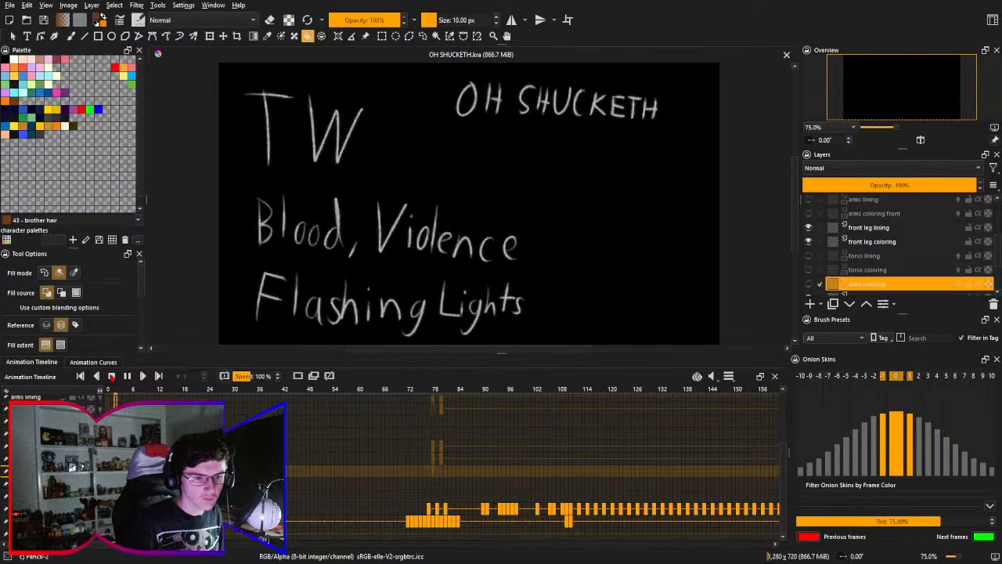
pyautogui.click(111, 376)
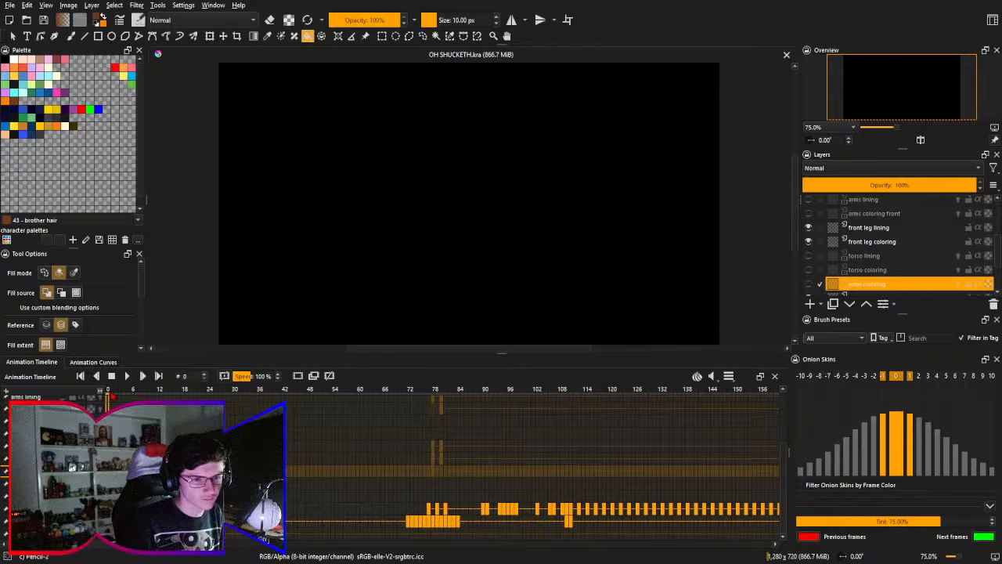
pyautogui.moveTo(397, 393); pyautogui.dragTo(244, 394)
pyautogui.click(110, 394)
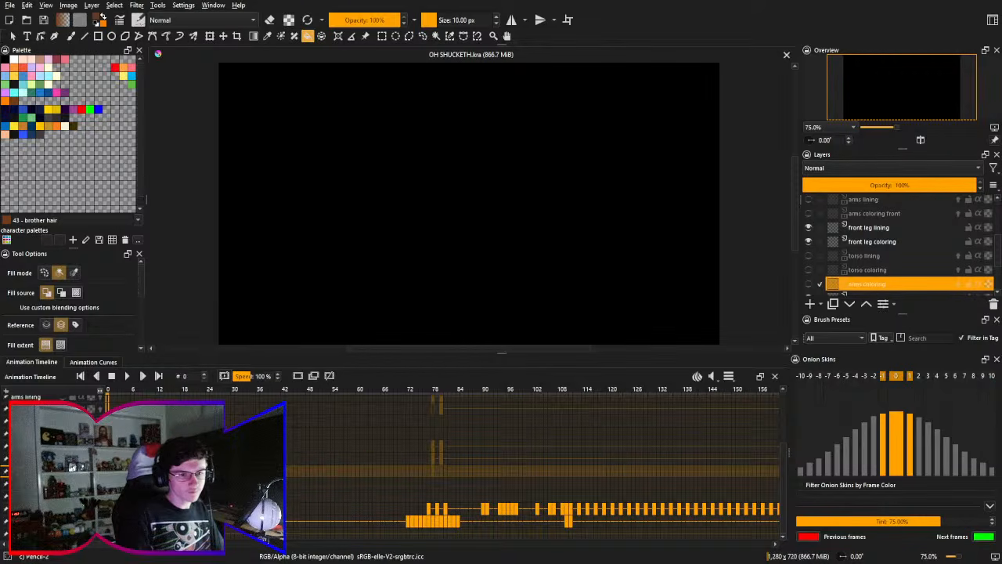
pyautogui.click(127, 376)
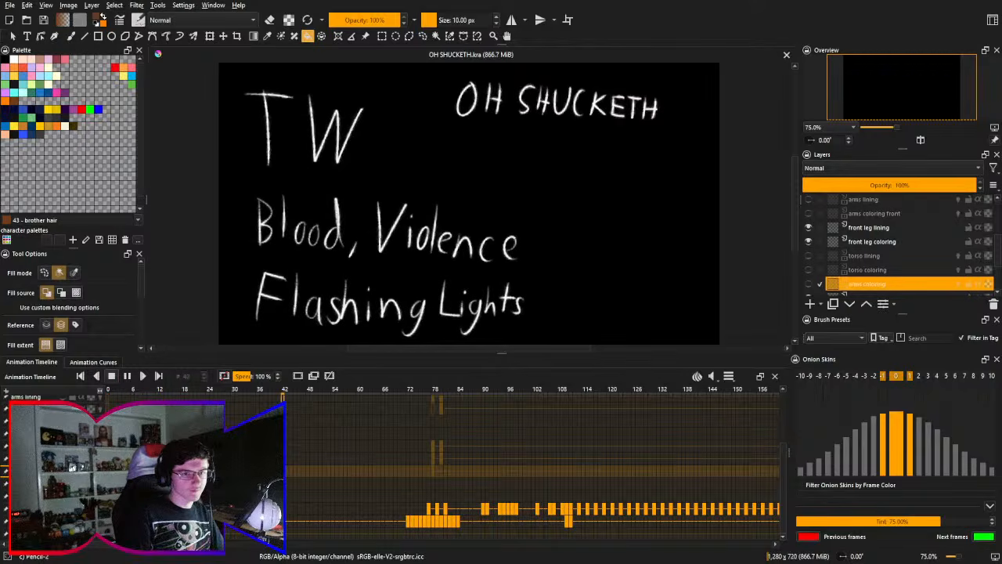
# - Stop the running playback, replay the animation from frame 0 at 100% speed through the sketched two-character scene, and stop it
pyautogui.click(111, 376)
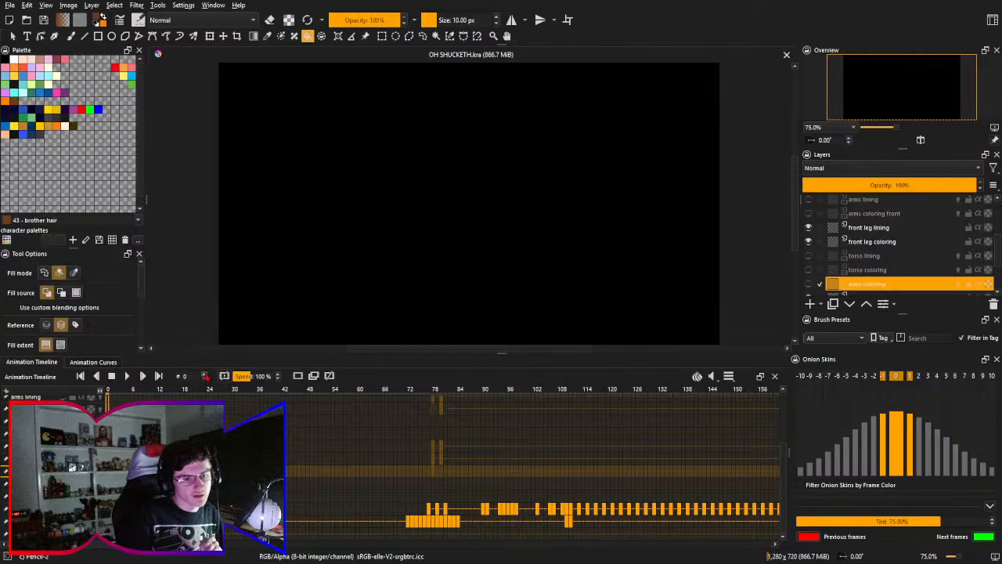
pyautogui.click(279, 379)
pyautogui.click(278, 379)
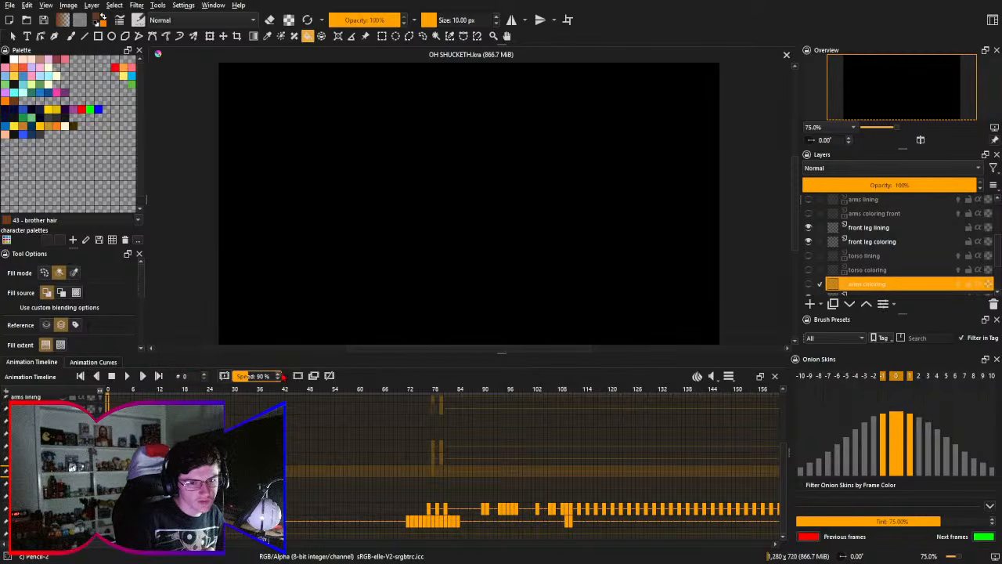
pyautogui.click(278, 374)
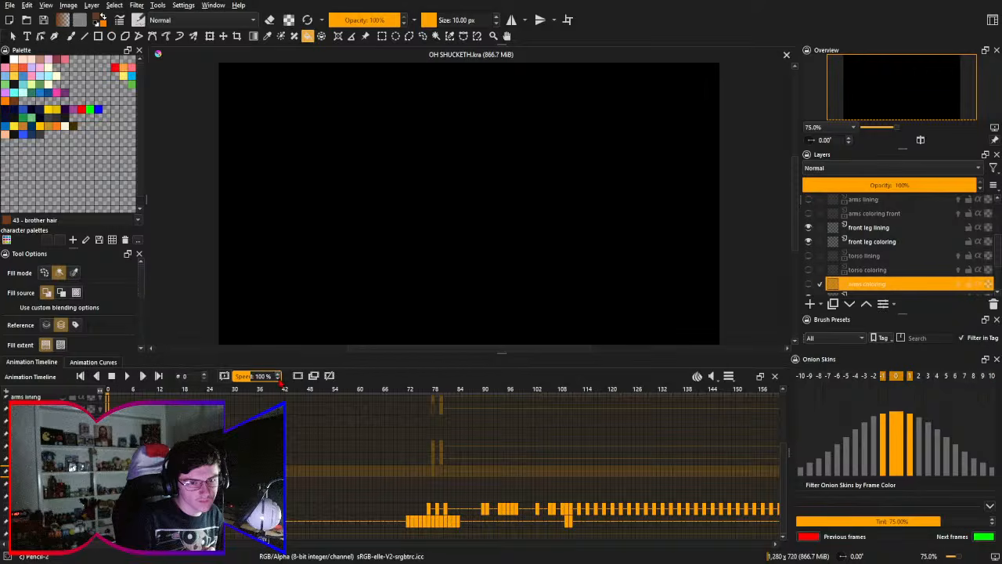
pyautogui.click(127, 375)
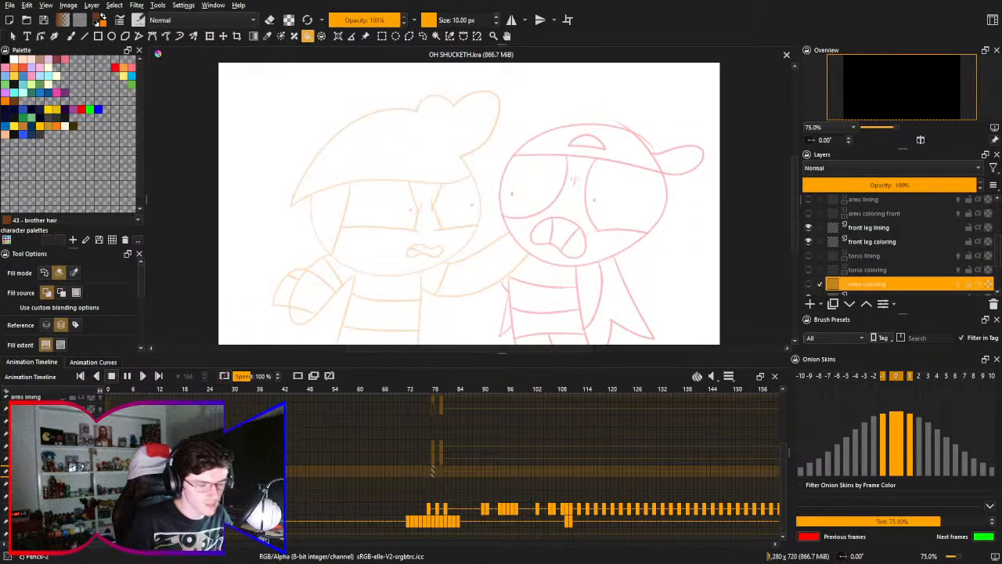
pyautogui.click(111, 377)
# - Set the draft layer's opacity to 100% and save the document
pyautogui.click(79, 509)
pyautogui.click(909, 184)
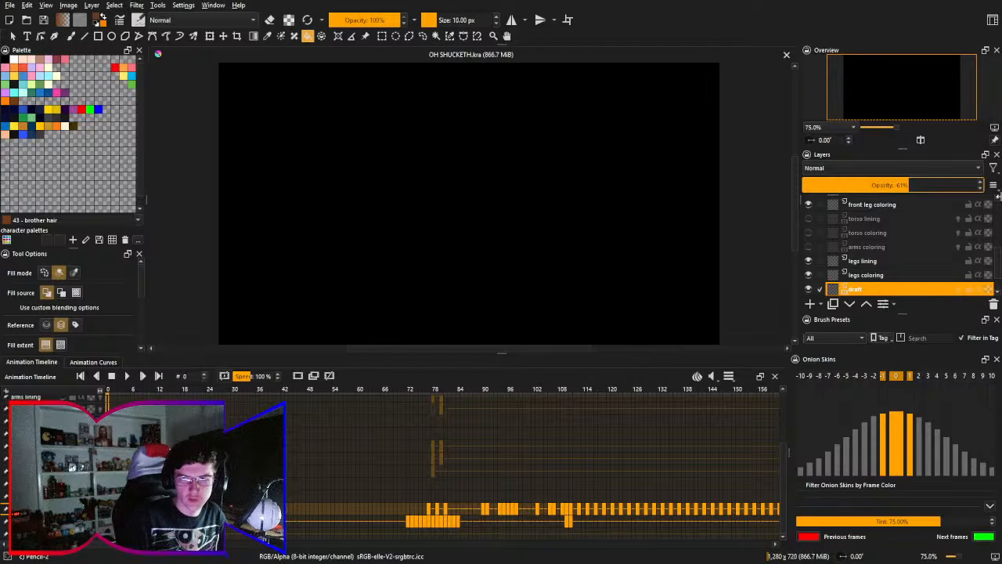
pyautogui.click(979, 184)
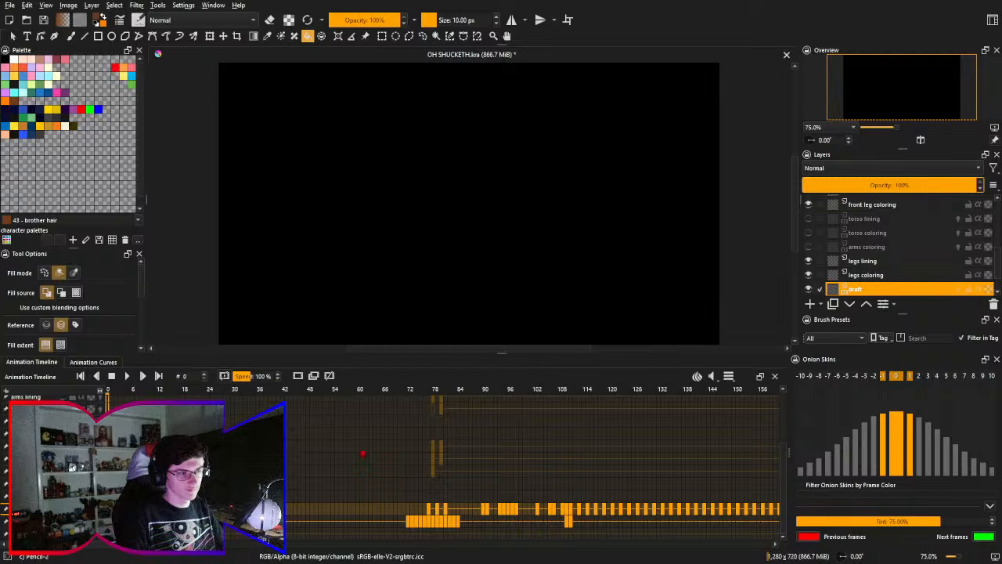
pyautogui.hotkey('ctrl', 's')
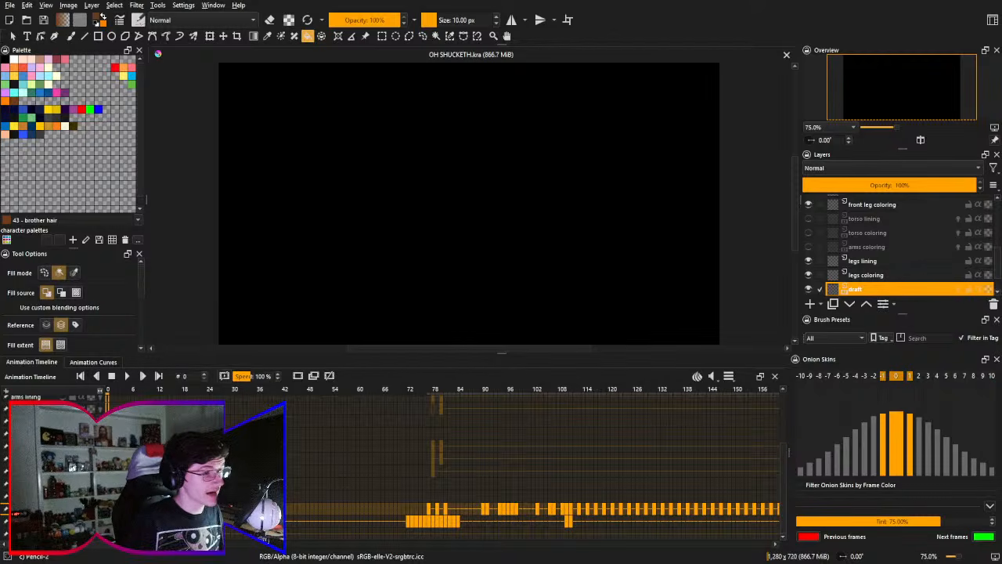
# - Play the animation's opening title card from frame 0 and stop it, briefly hiding and reshowing the onion skin settings
pyautogui.click(126, 377)
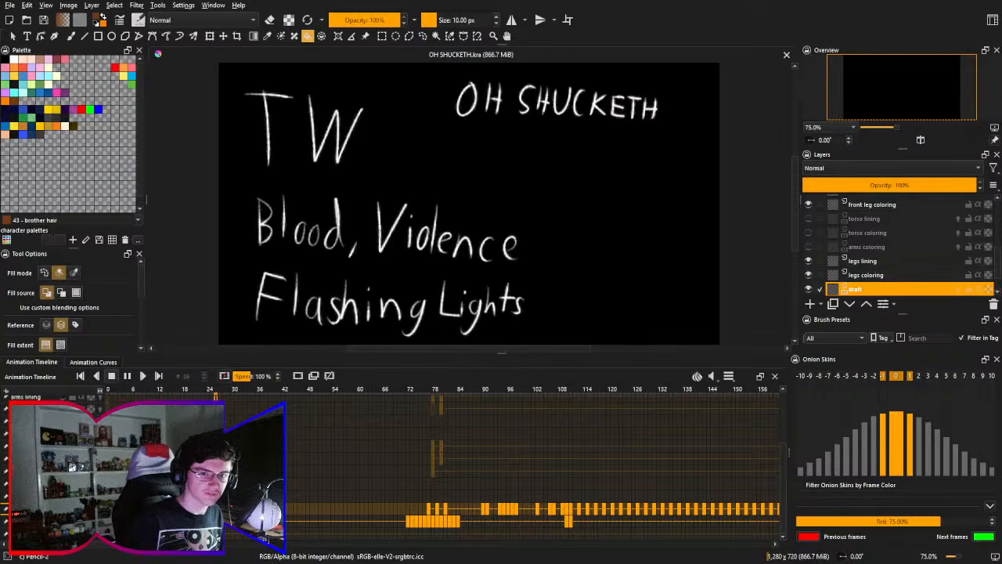
pyautogui.click(112, 376)
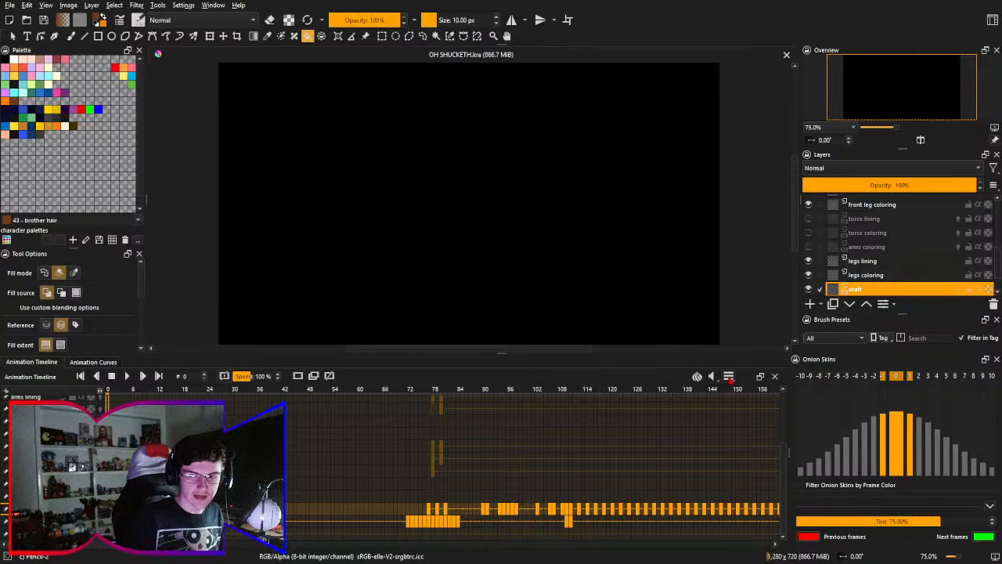
pyautogui.click(697, 376)
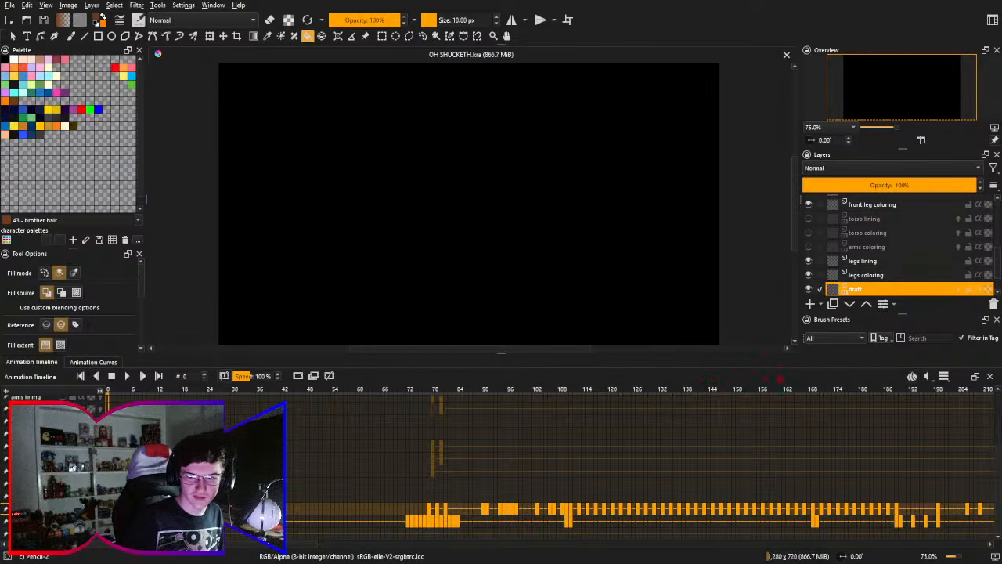
pyautogui.click(913, 376)
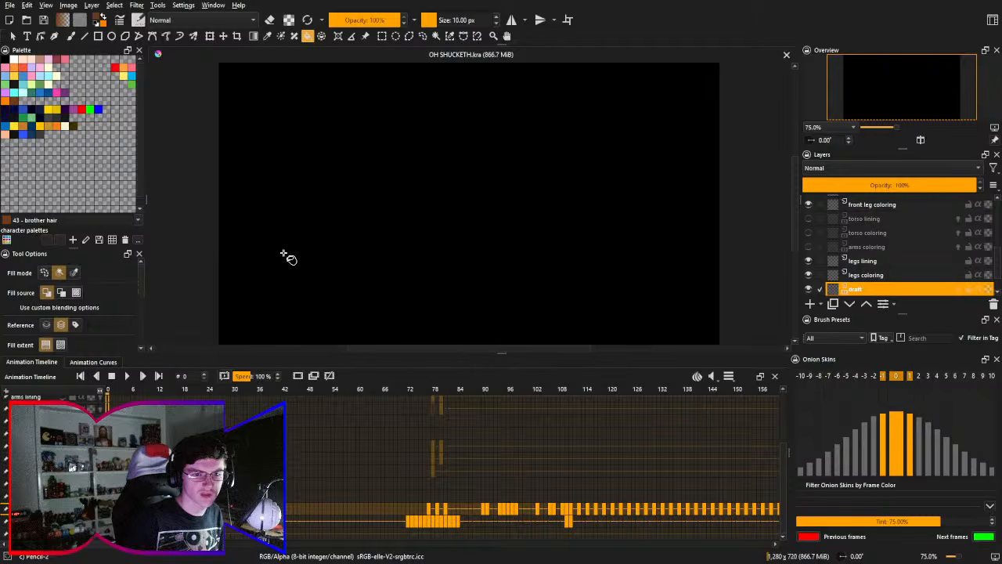
pyautogui.press('b')
pyautogui.moveTo(275, 188); pyautogui.dragTo(494, 253)
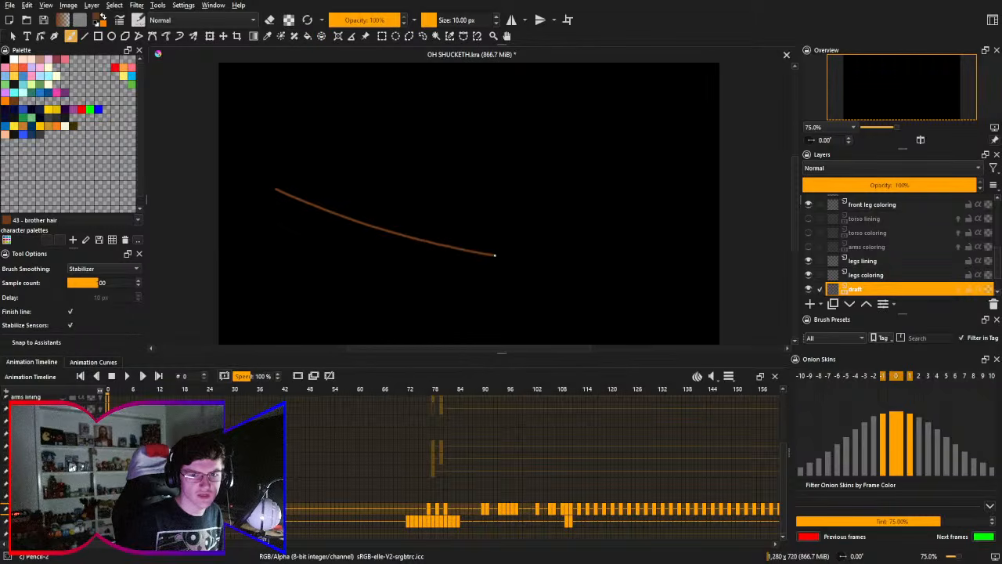
pyautogui.hotkey('ctrl', 'z')
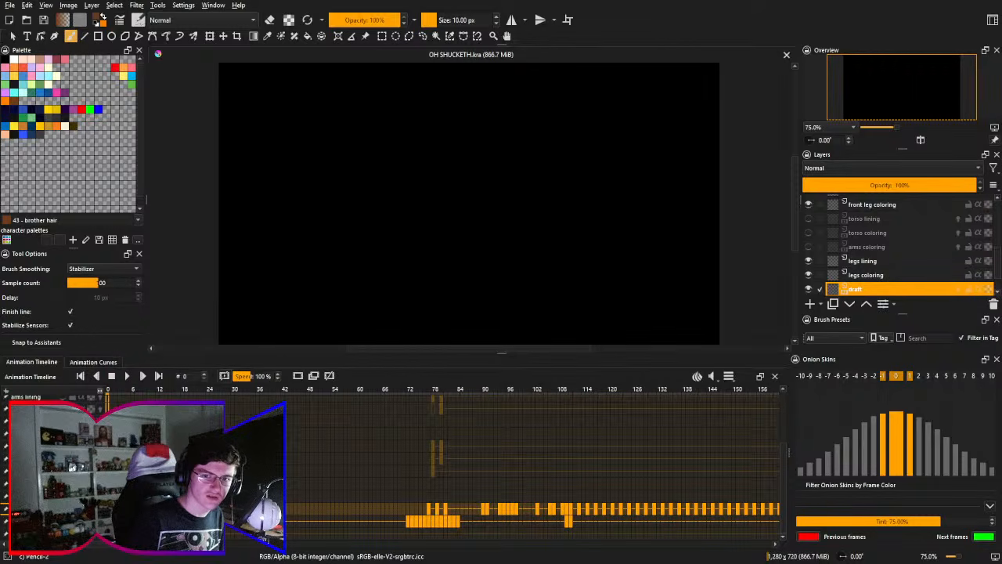
# - Play the animation from frame 0, stop it, and replay the opening title card briefly before stopping again
pyautogui.click(127, 376)
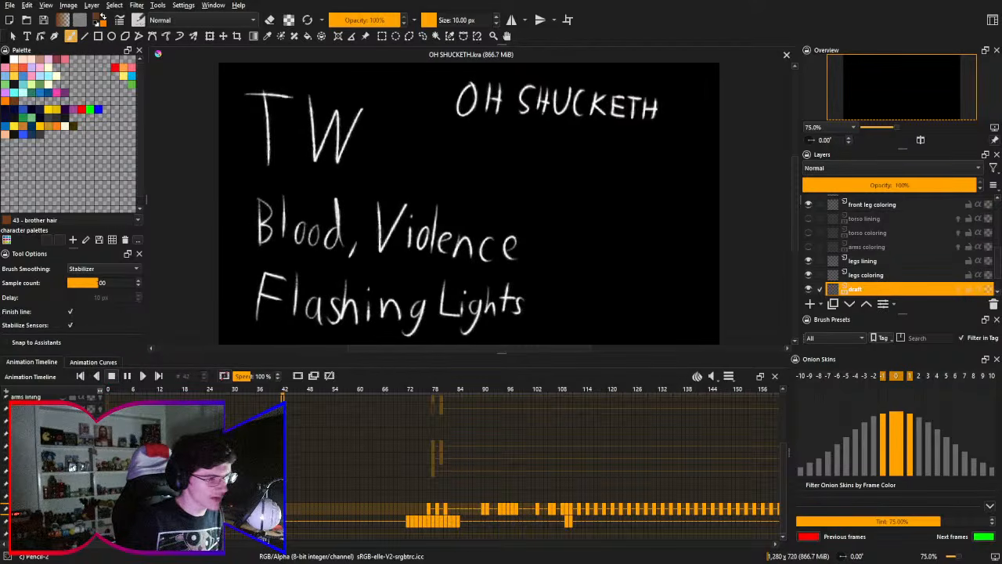
pyautogui.click(111, 375)
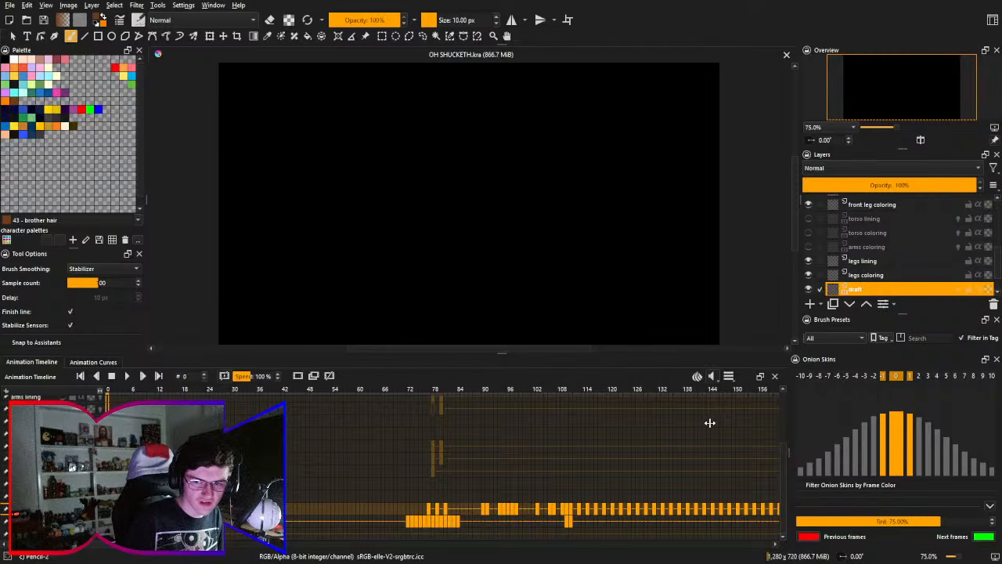
pyautogui.click(128, 377)
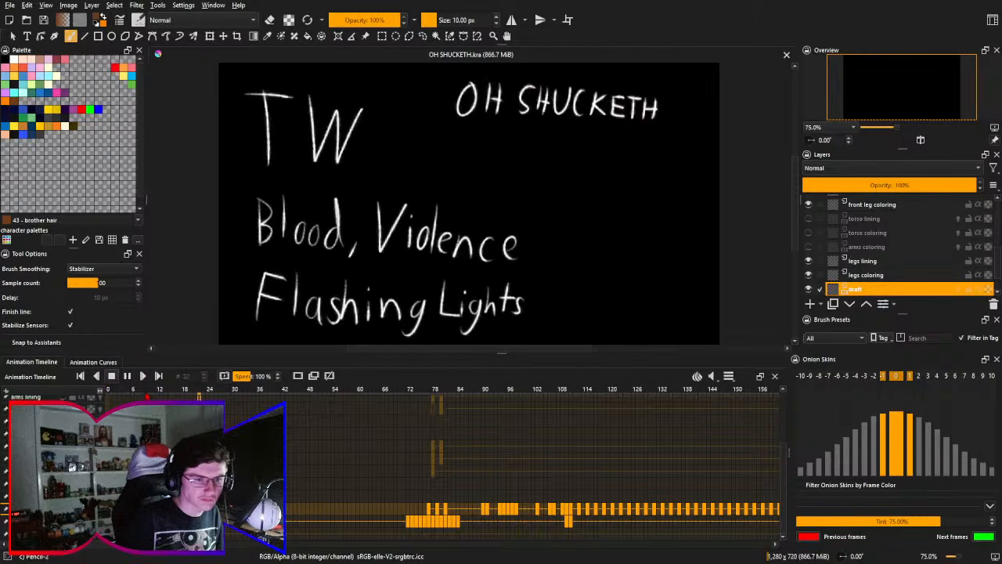
pyautogui.click(112, 377)
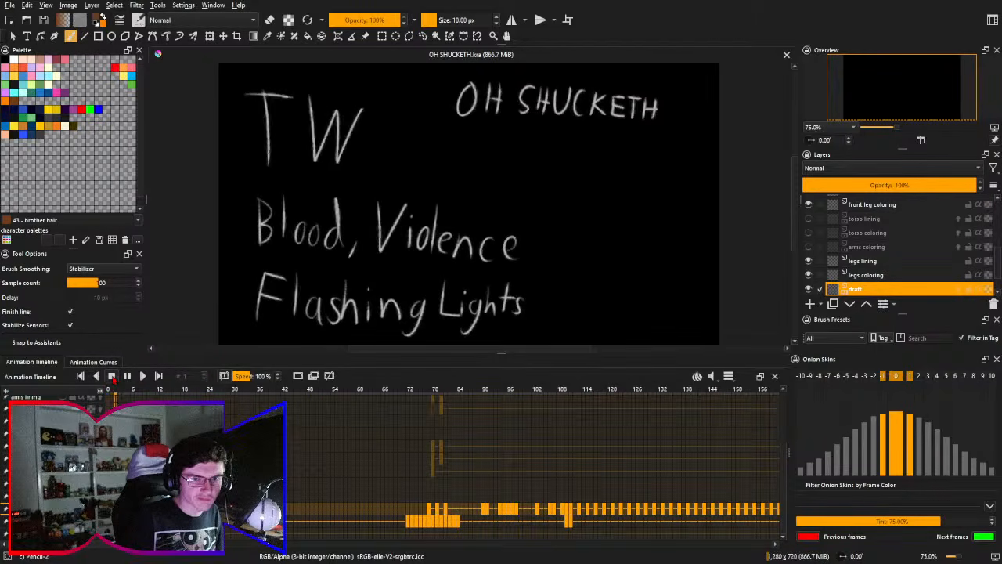
pyautogui.click(112, 376)
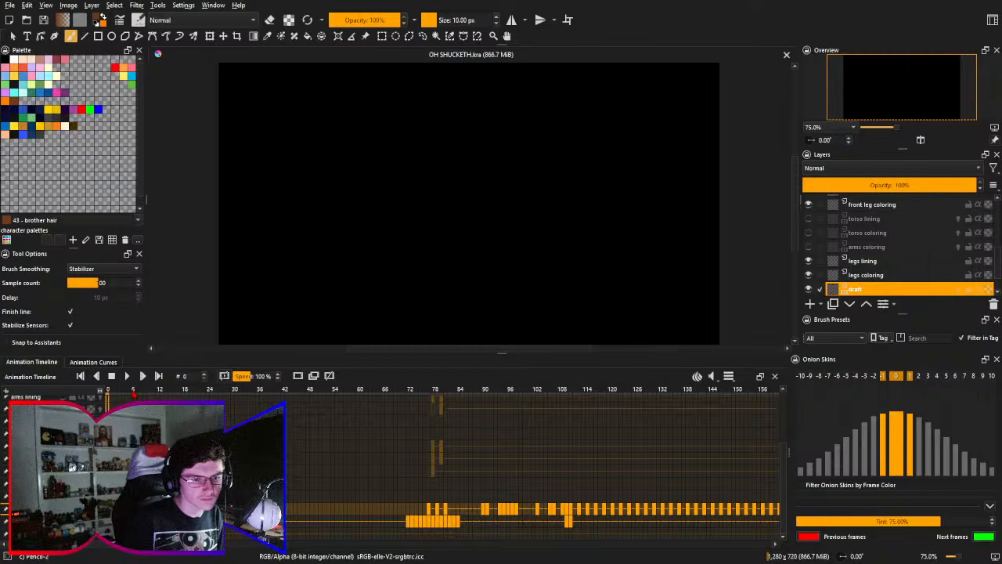
# - Move the playhead to frame 14 on the title card, play the animation from there, and stop it
pyautogui.click(134, 394)
pyautogui.press('Right')
pyautogui.press('Right')
pyautogui.press('Right')
pyautogui.press('Right')
pyautogui.press('Right')
pyautogui.press('Right')
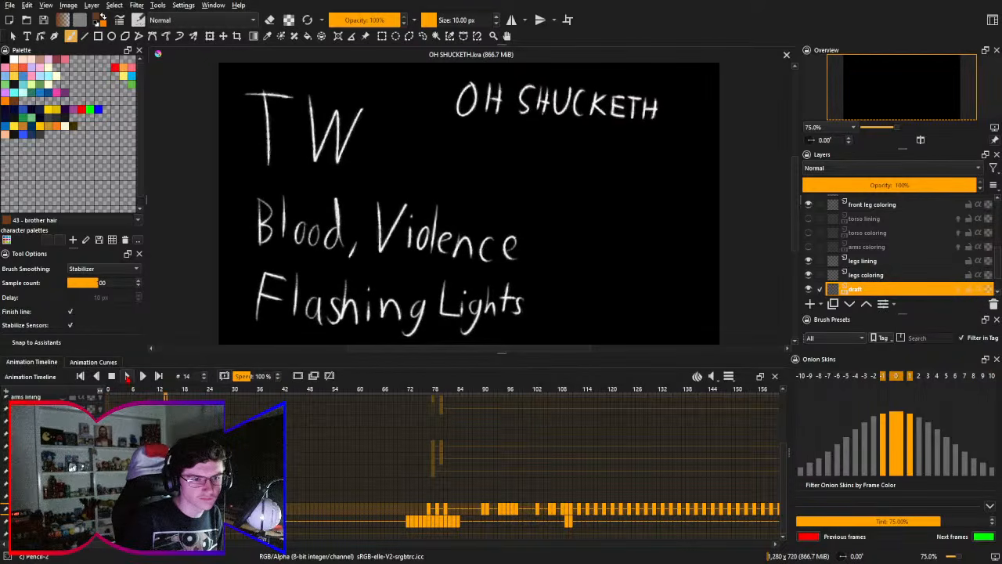
pyautogui.click(127, 376)
pyautogui.click(112, 377)
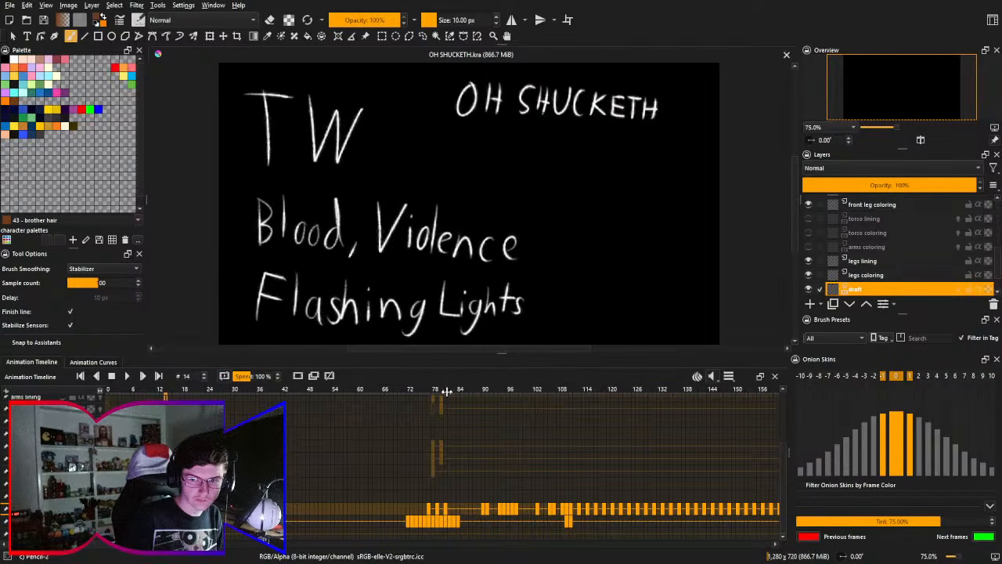
# - Return to frame 0, check the opening briefly, and play the whole animation from the start before stopping it
pyautogui.click(107, 389)
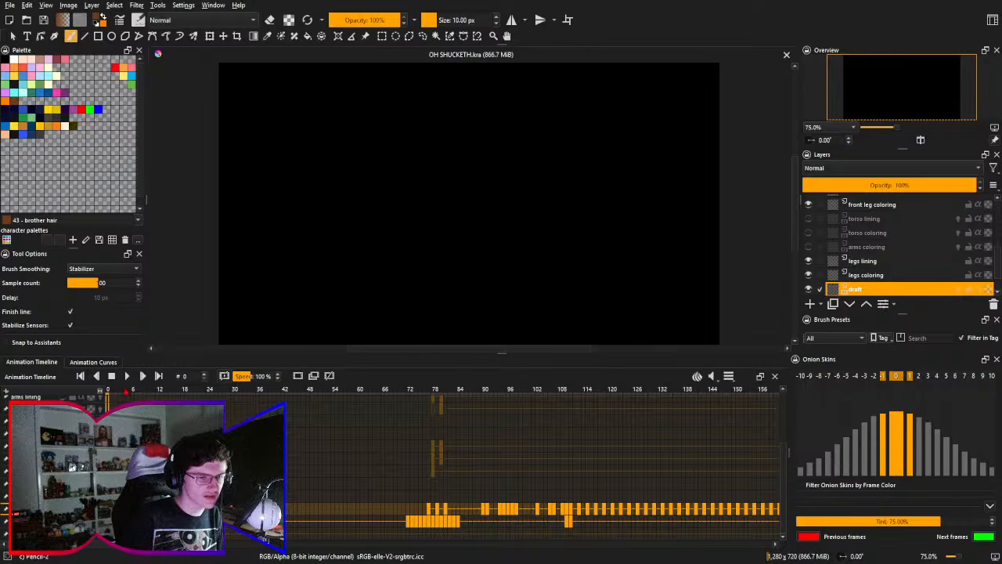
pyautogui.press('space')
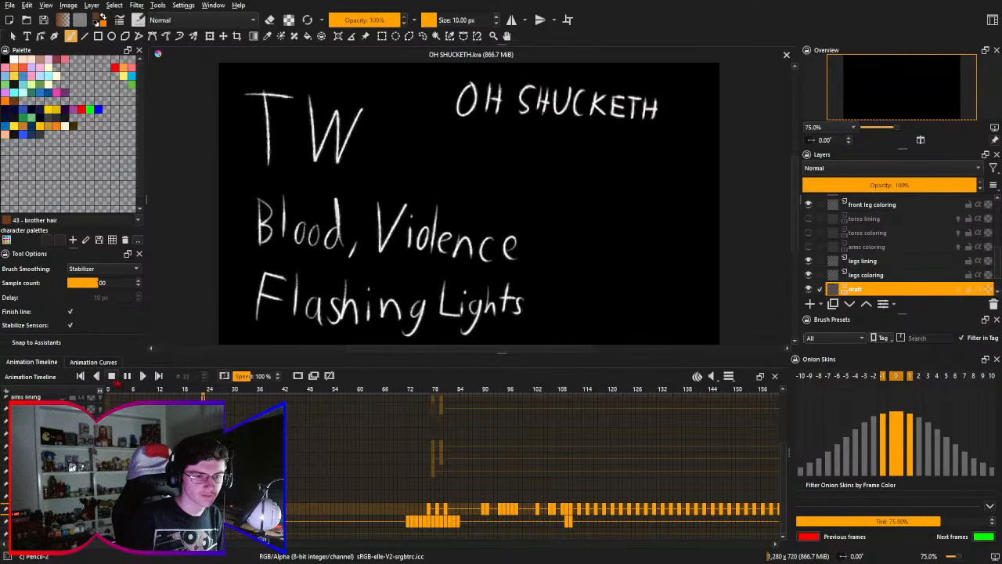
pyautogui.press('space')
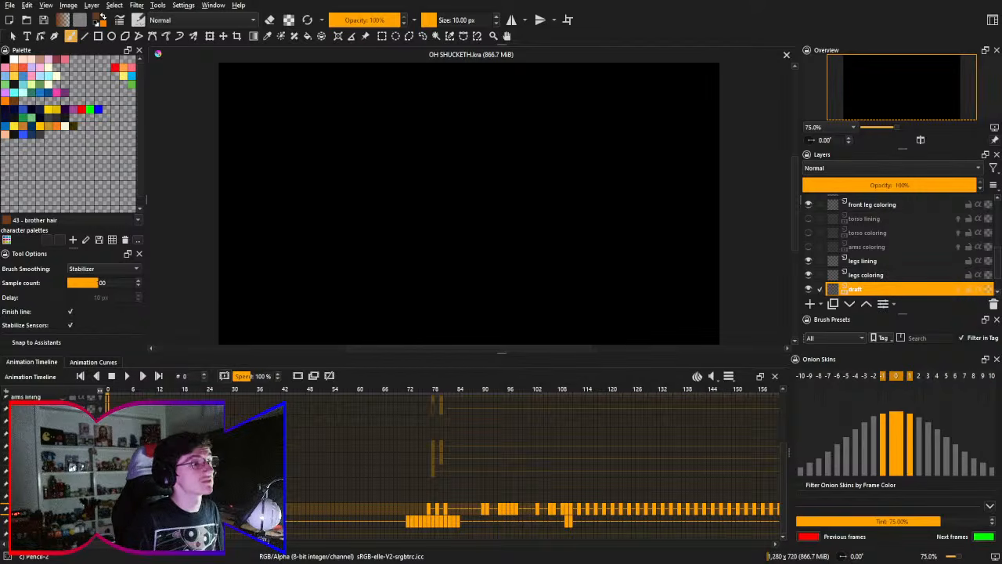
pyautogui.click(127, 376)
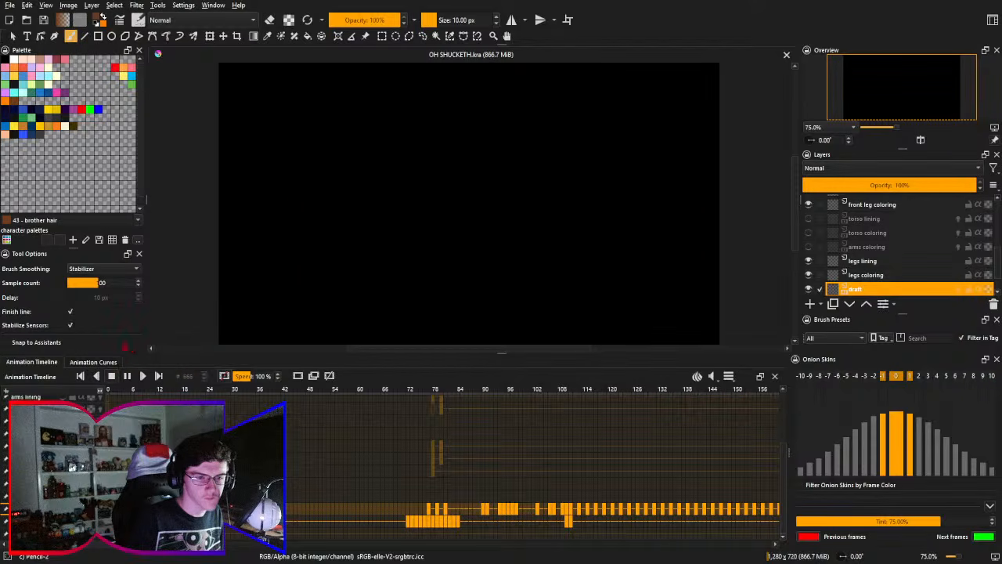
pyautogui.press('space')
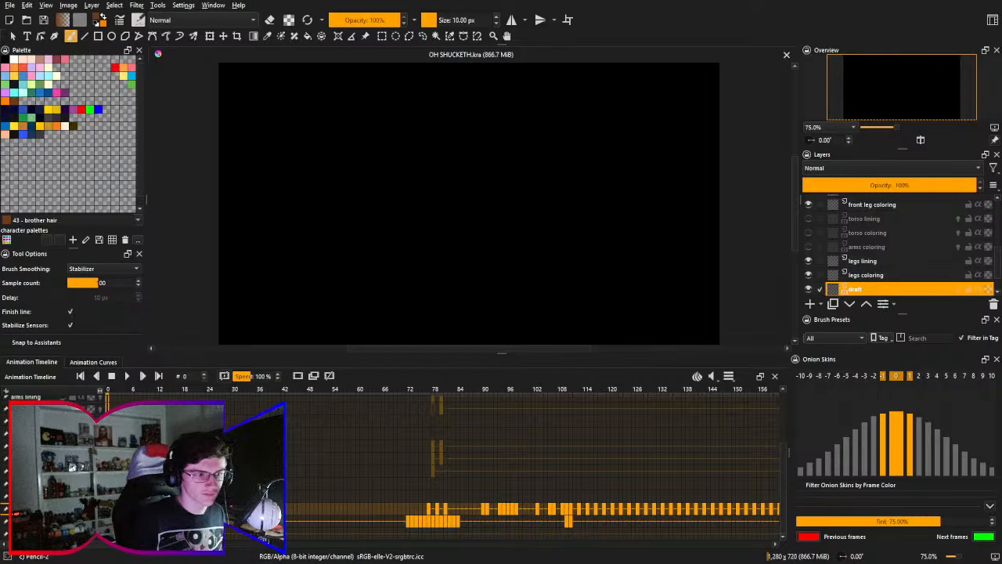
# - Examine the timeline's layer rows and upcoming keyframes, viewing the sketched seated character at frame 112
pyautogui.scroll(2, 532, 462)
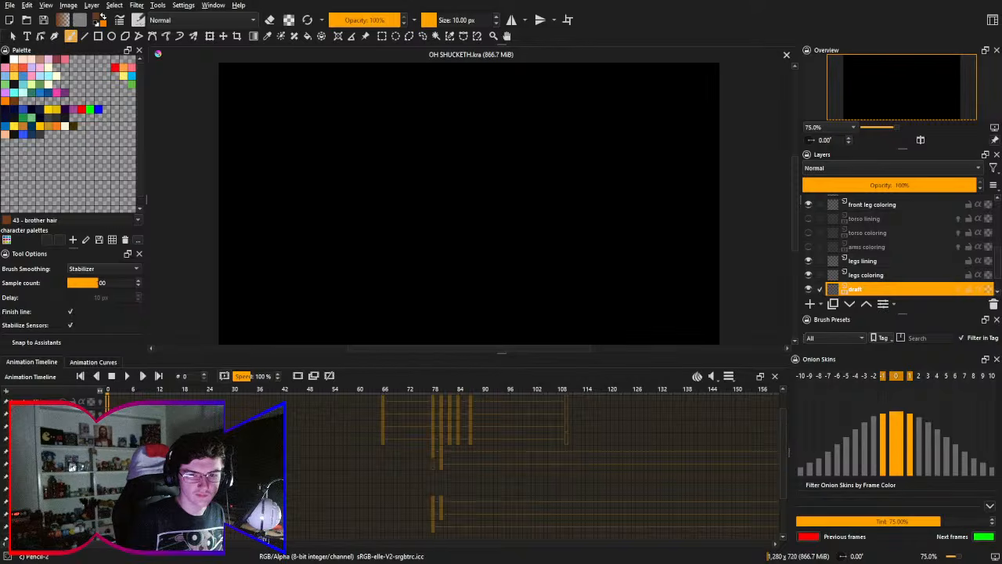
pyautogui.scroll(1, 532, 462)
pyautogui.scroll(-3, 532, 462)
pyautogui.moveTo(543, 482); pyautogui.dragTo(335, 406)
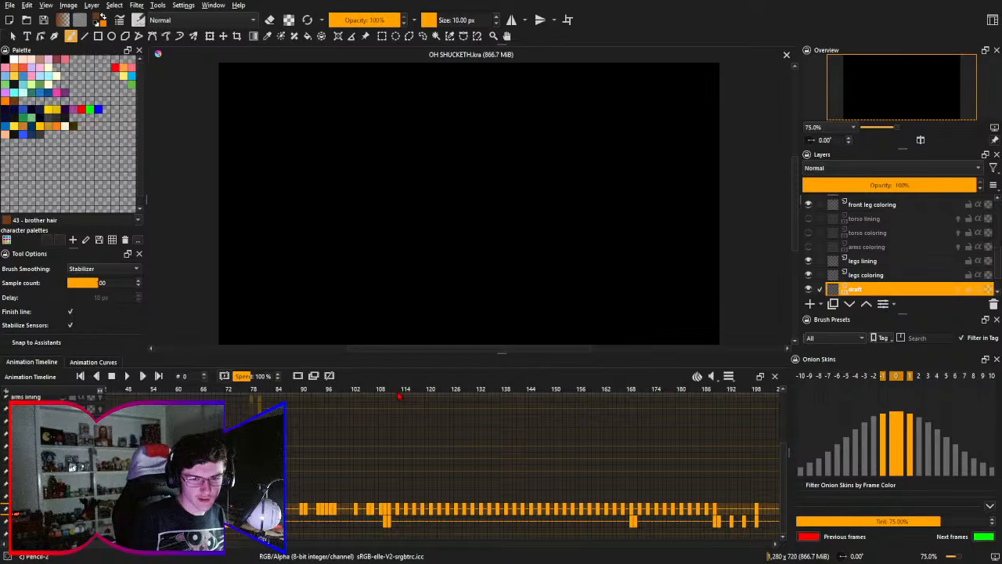
pyautogui.click(399, 396)
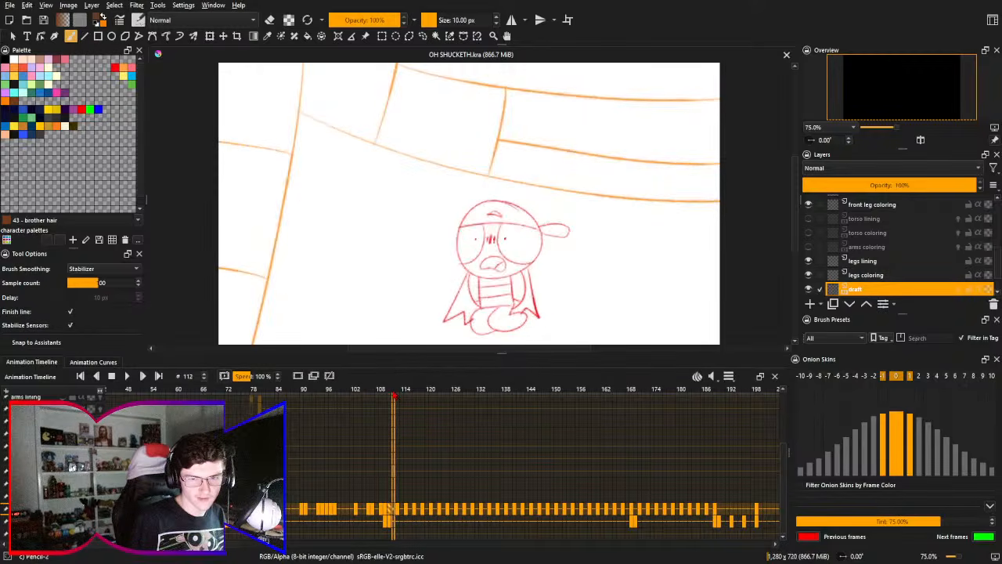
pyautogui.moveTo(415, 478); pyautogui.dragTo(399, 448)
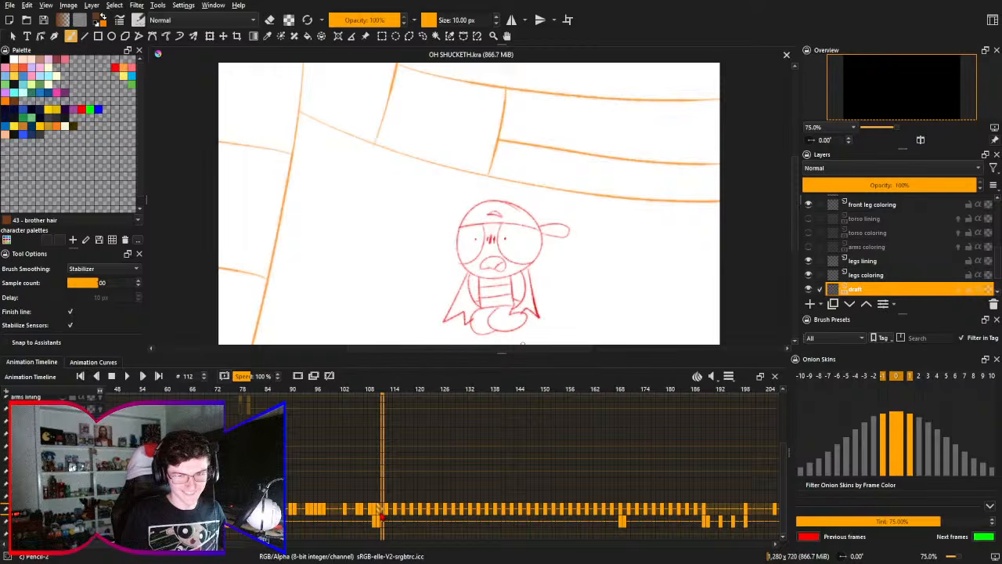
pyautogui.hscroll(3, 369, 446)
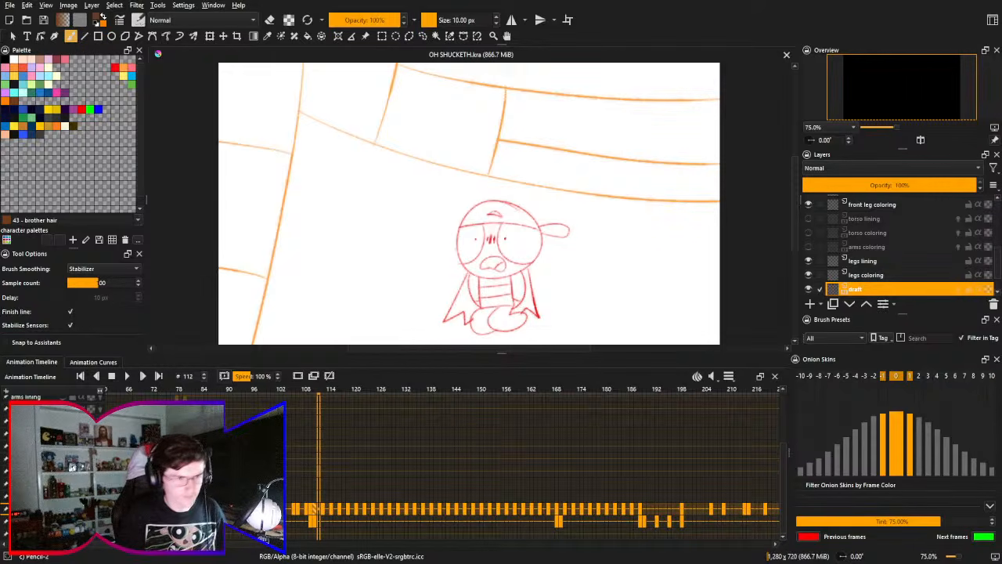
pyautogui.hscroll(-10, 505, 466)
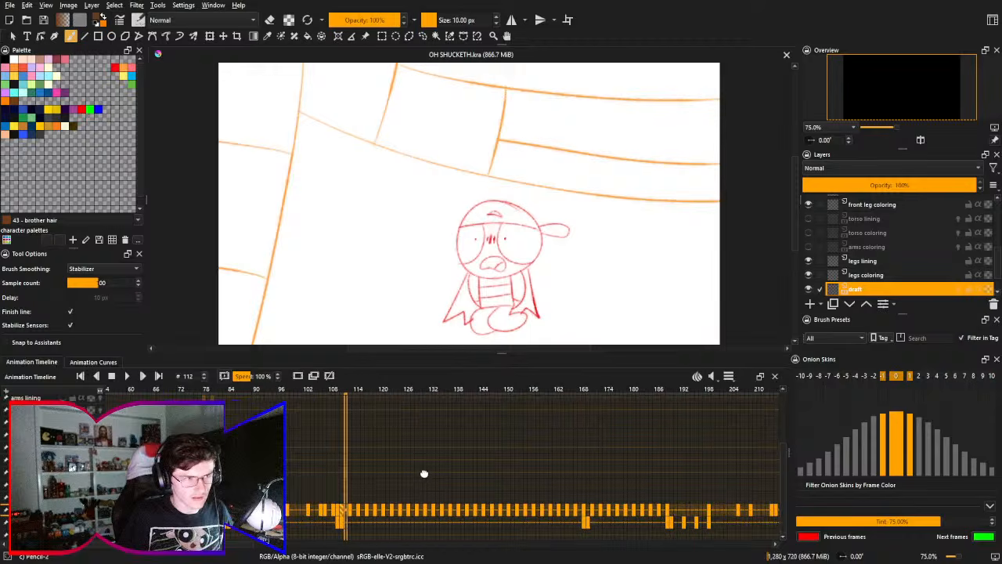
pyautogui.hscroll(6, 505, 466)
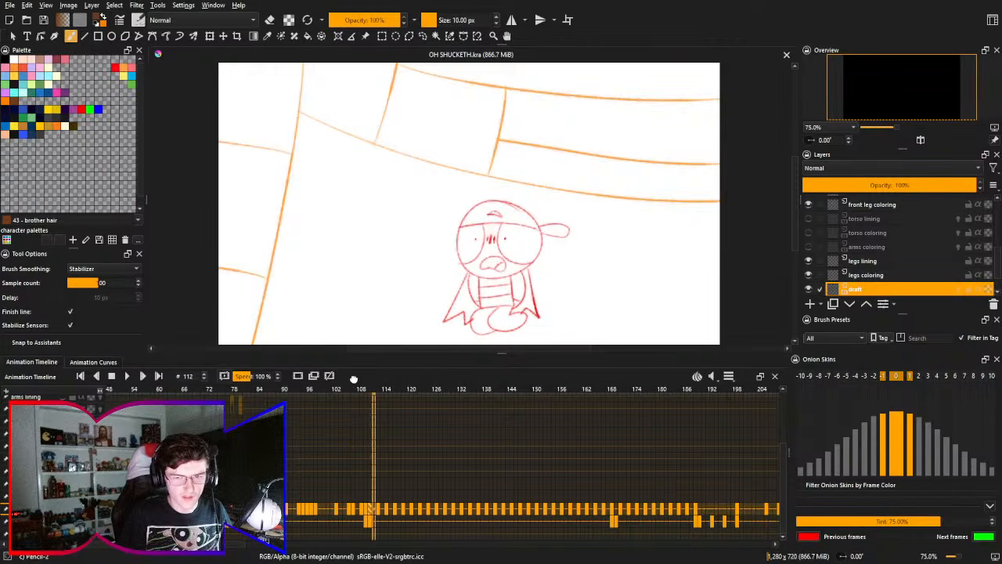
pyautogui.hscroll(4, 590, 468)
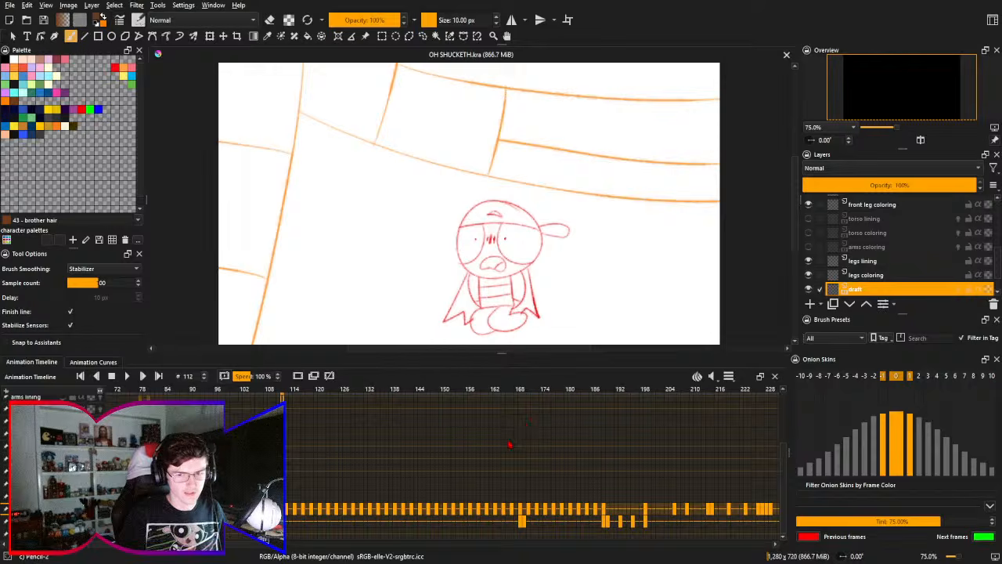
pyautogui.hscroll(-2, 204, 394)
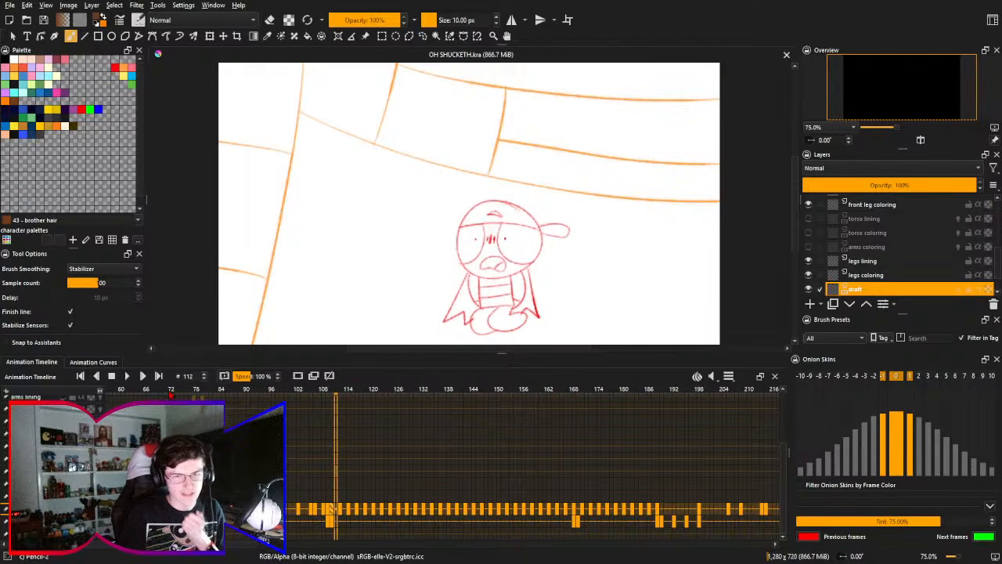
# - Compare the colored character across frames 72, 80 and 84, and go to the sketched seated character at frame 111
pyautogui.click(191, 393)
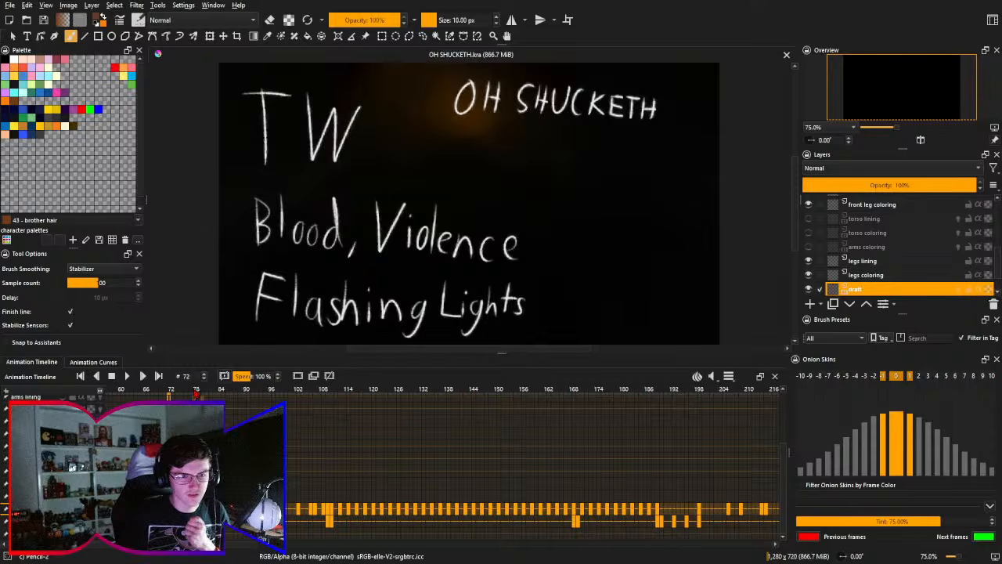
pyautogui.click(196, 393)
pyautogui.click(204, 394)
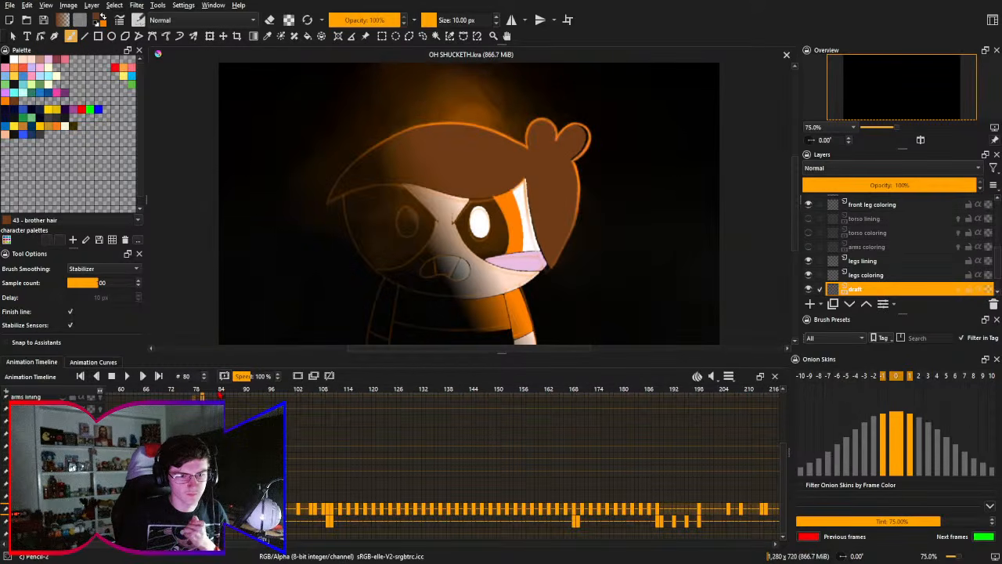
pyautogui.click(219, 394)
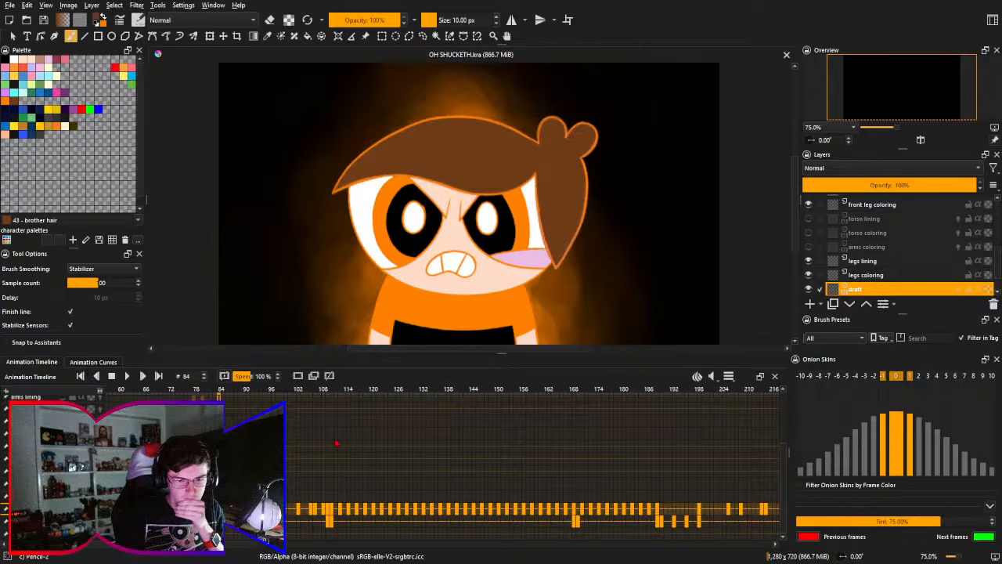
pyautogui.click(332, 509)
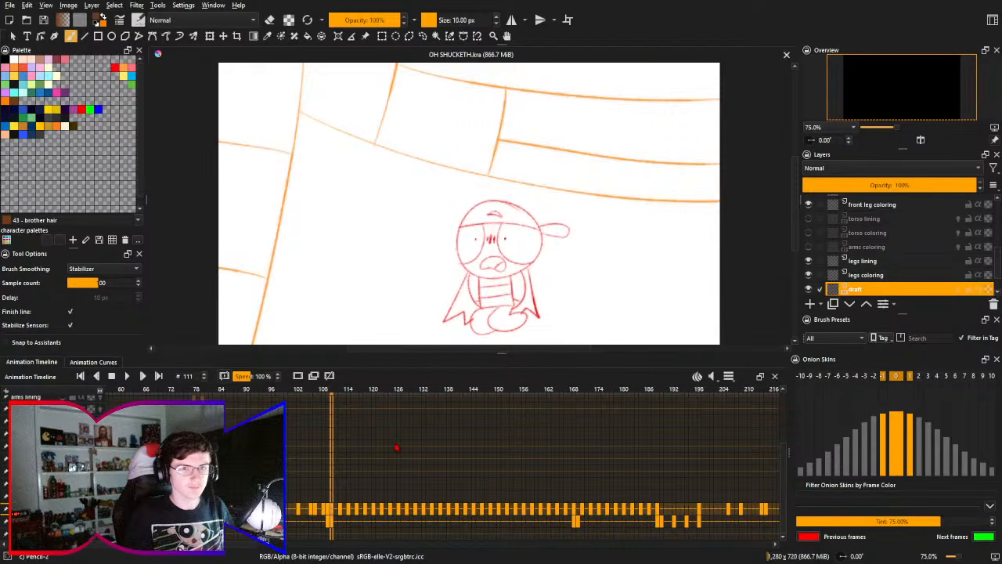
pyautogui.moveTo(408, 439); pyautogui.dragTo(420, 426)
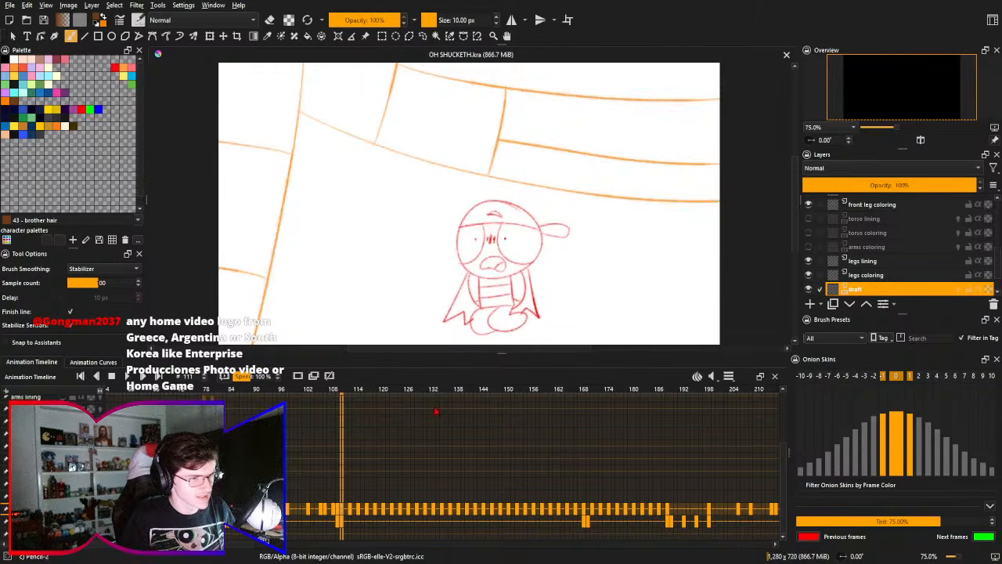
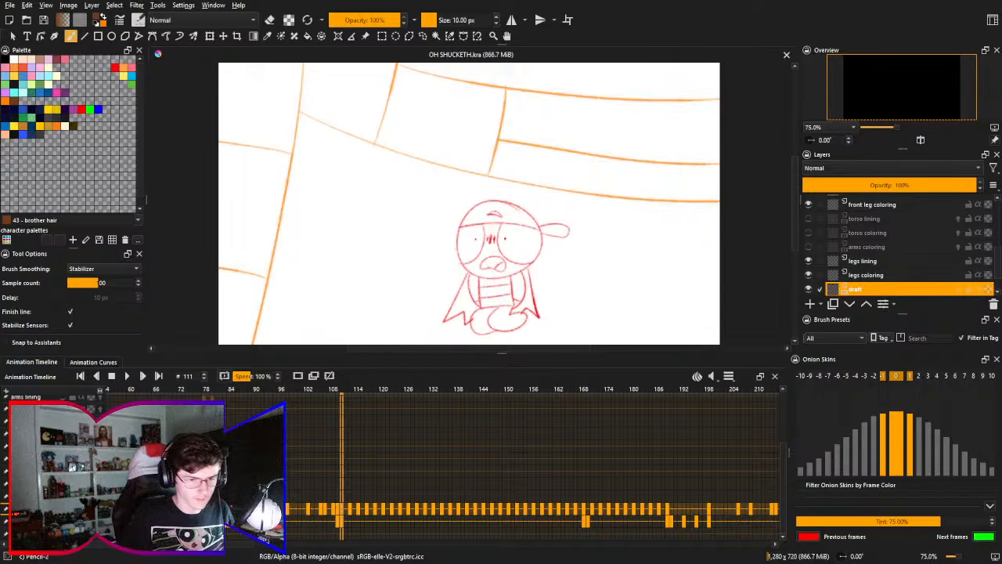
# - Play the animation from frame 72 and examine the timeline rows around frame 81
pyautogui.click(180, 390)
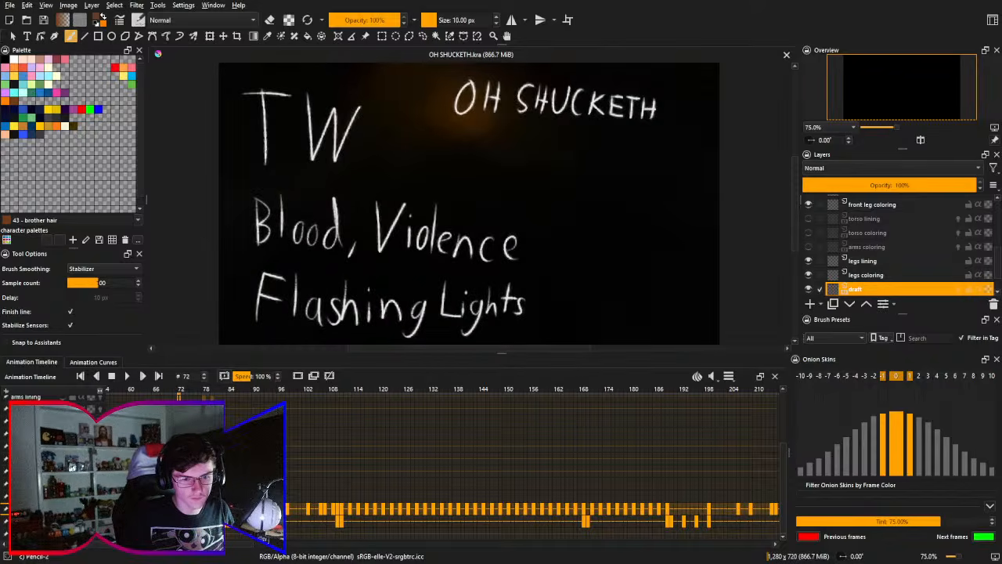
pyautogui.press('space')
pyautogui.scroll(3, 532, 466)
pyautogui.scroll(-3, 533, 466)
pyautogui.hscroll(-5, 533, 465)
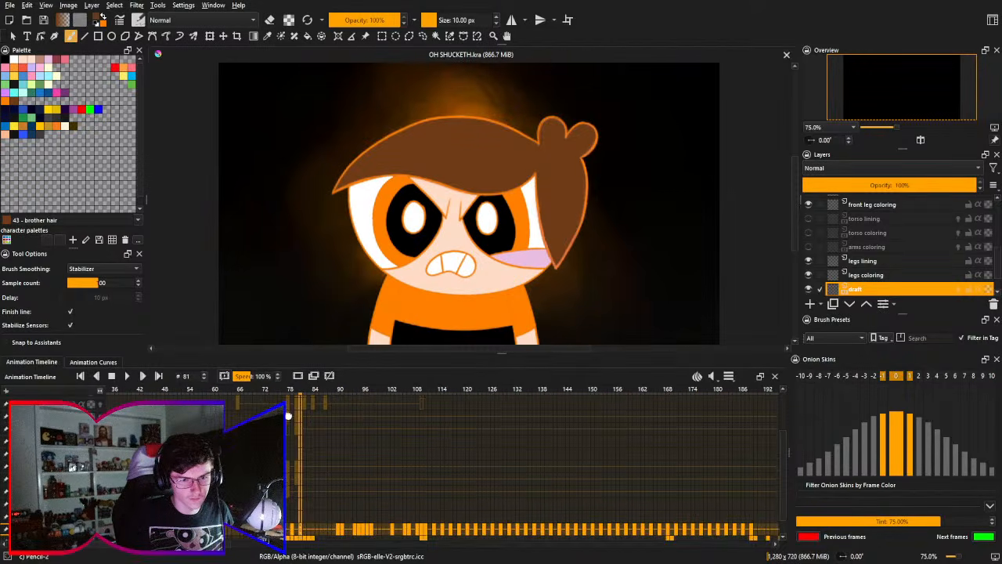
pyautogui.scroll(3, 533, 466)
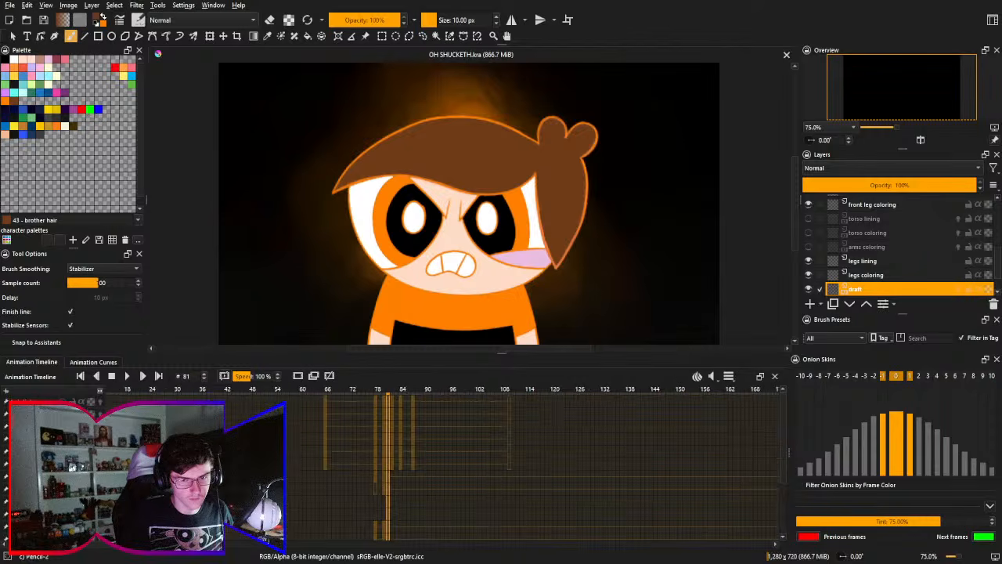
pyautogui.hscroll(1, 533, 465)
pyautogui.hscroll(1, 532, 466)
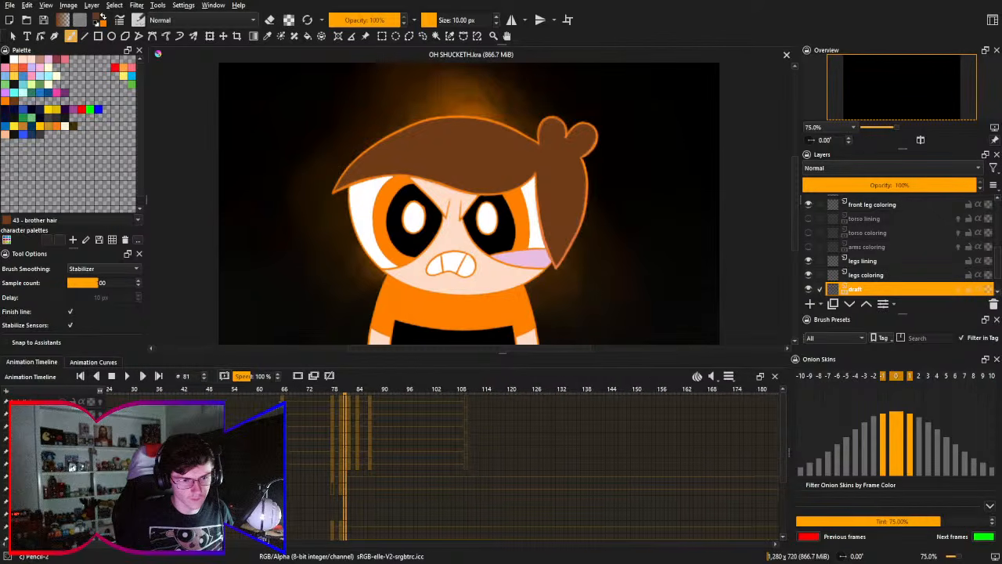
pyautogui.scroll(-3, 532, 466)
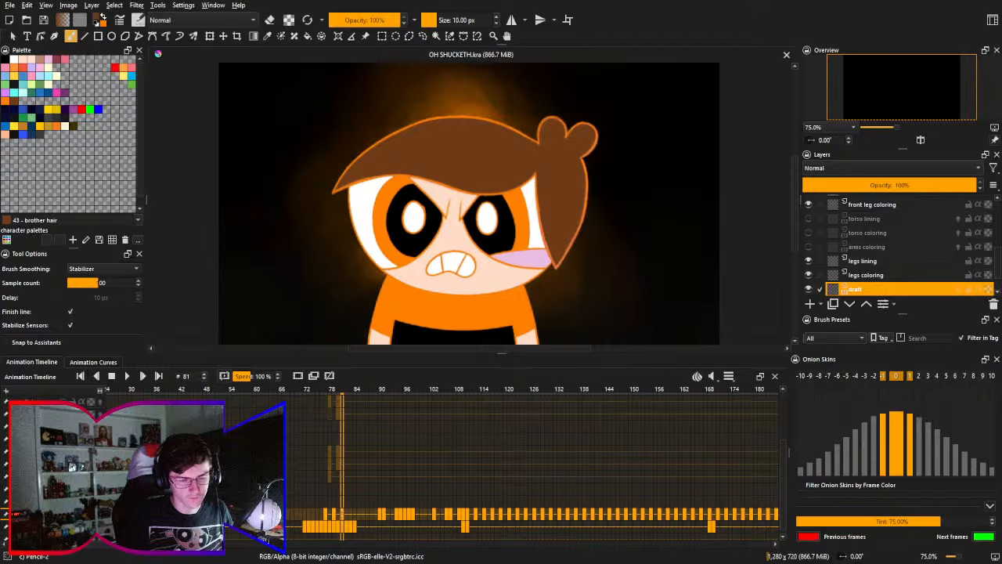
# - Make the arms coloring, torso coloring and torso lining layers visible
pyautogui.click(809, 247)
pyautogui.click(809, 232)
pyautogui.click(808, 219)
# - Make the arms coloring front and arms lining layers visible, along with the character's face and head layers above them
pyautogui.scroll(3, 532, 466)
pyautogui.hscroll(2, 532, 466)
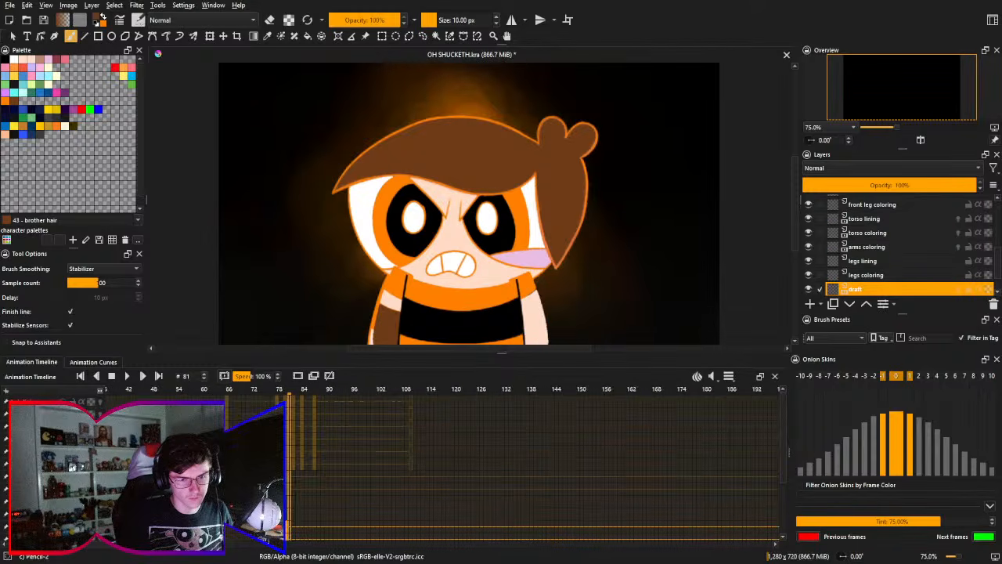
pyautogui.hscroll(1, 533, 466)
pyautogui.hscroll(-5, 532, 466)
pyautogui.click(63, 488)
pyautogui.click(63, 476)
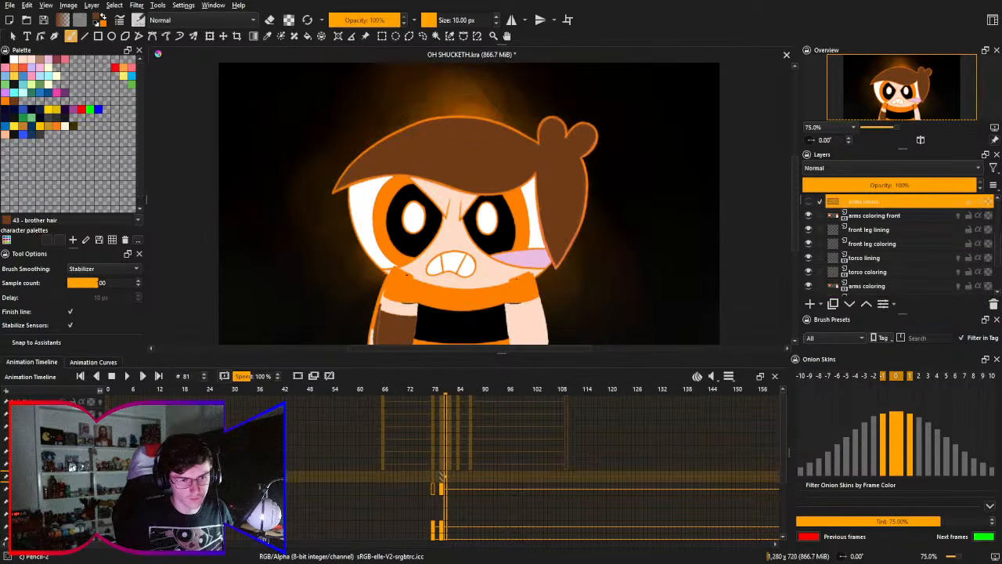
pyautogui.click(62, 476)
pyautogui.click(63, 464)
pyautogui.click(63, 451)
pyautogui.click(63, 439)
pyautogui.click(62, 426)
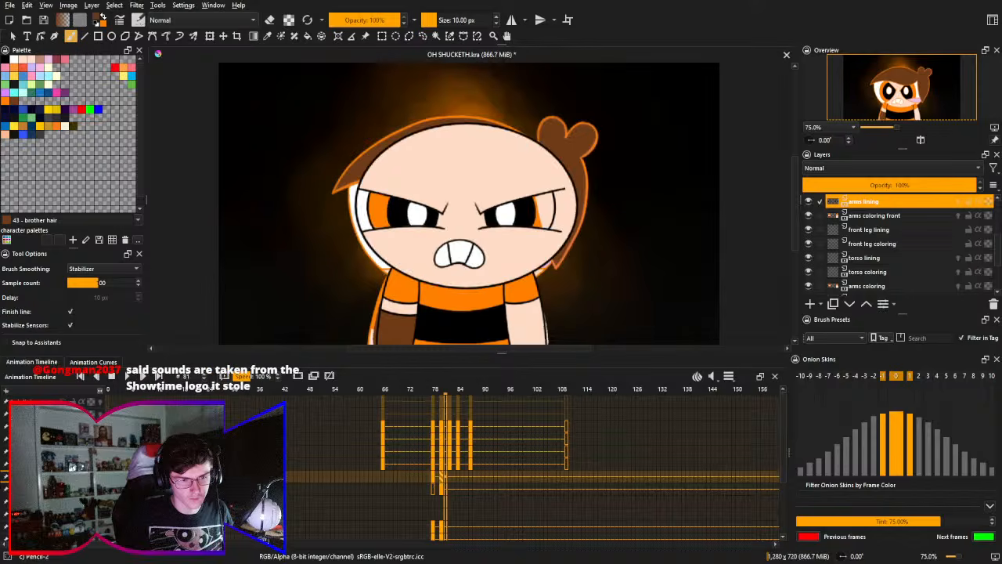
pyautogui.click(63, 414)
pyautogui.click(62, 401)
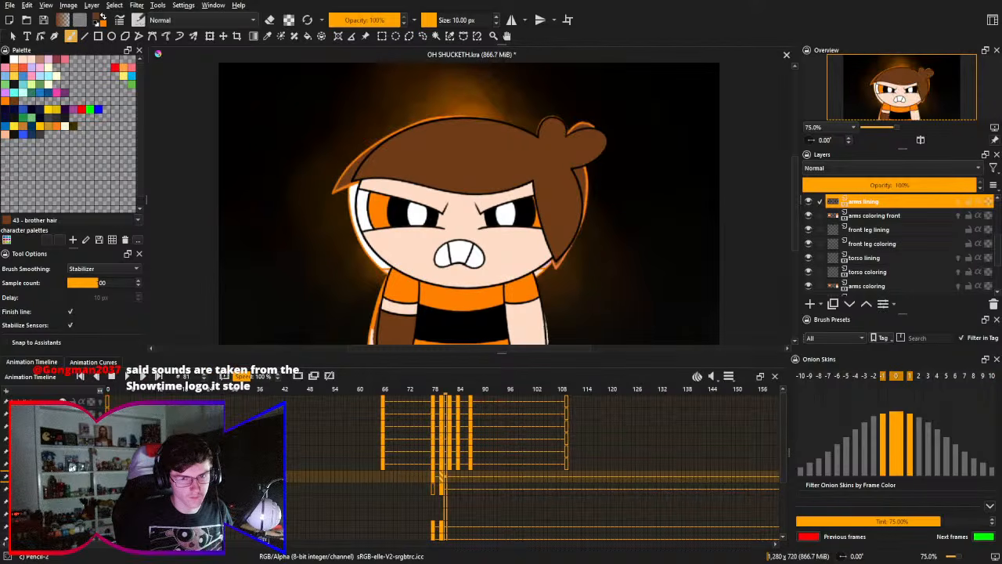
# - Return to frame 0, view the frowning character at frame 78, and select the arms coloring front layer
pyautogui.click(111, 376)
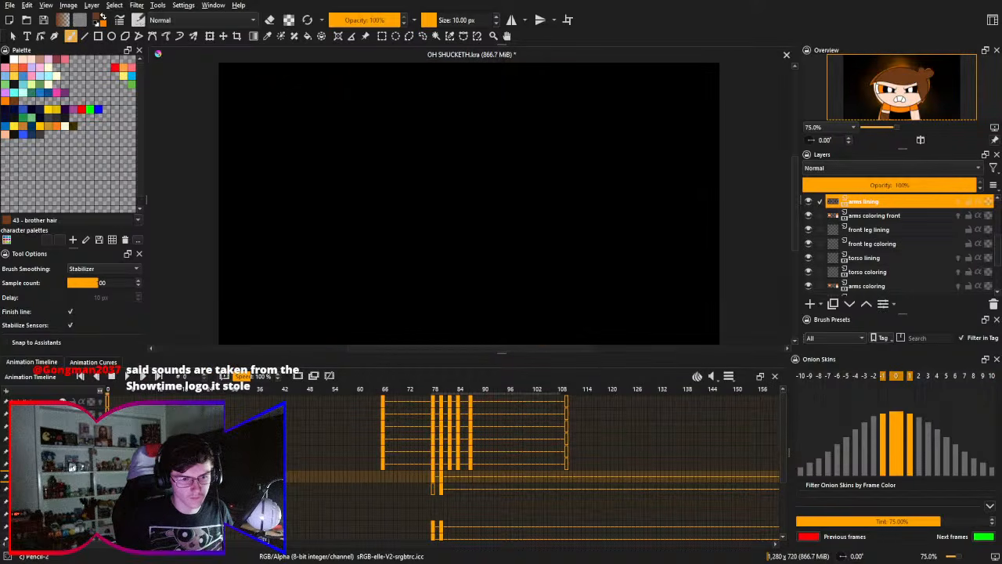
pyautogui.scroll(-3, 391, 470)
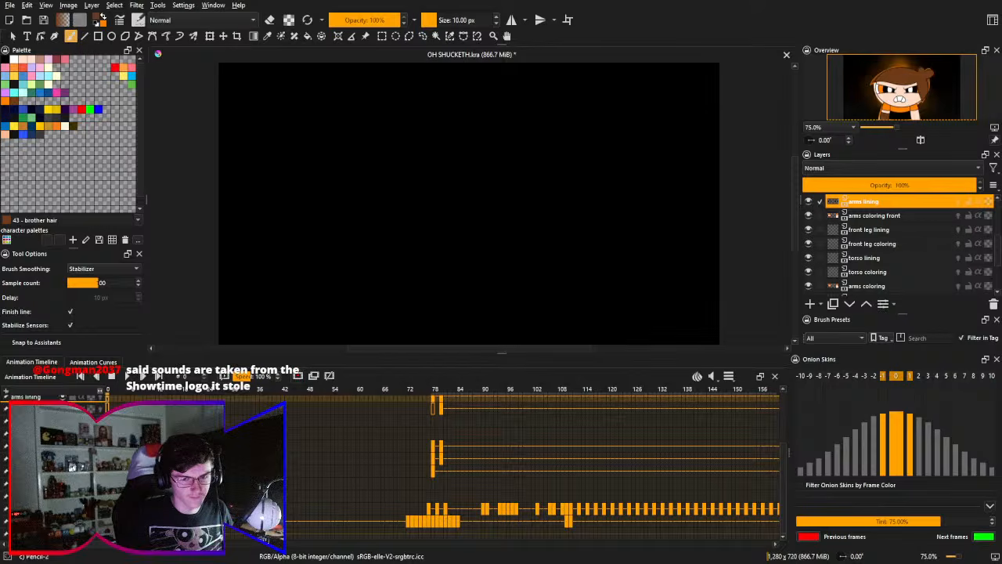
pyautogui.scroll(5, 452, 491)
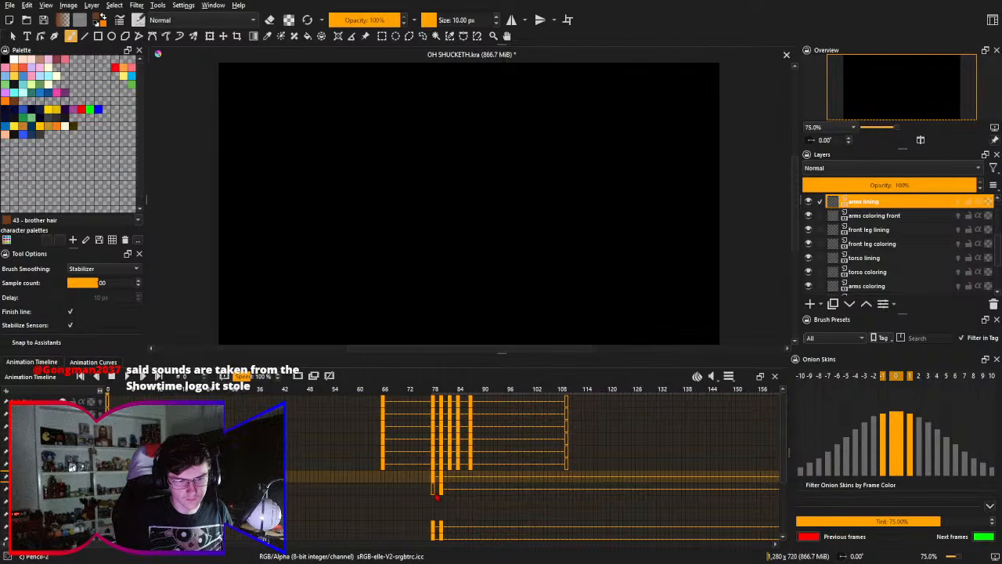
pyautogui.click(436, 495)
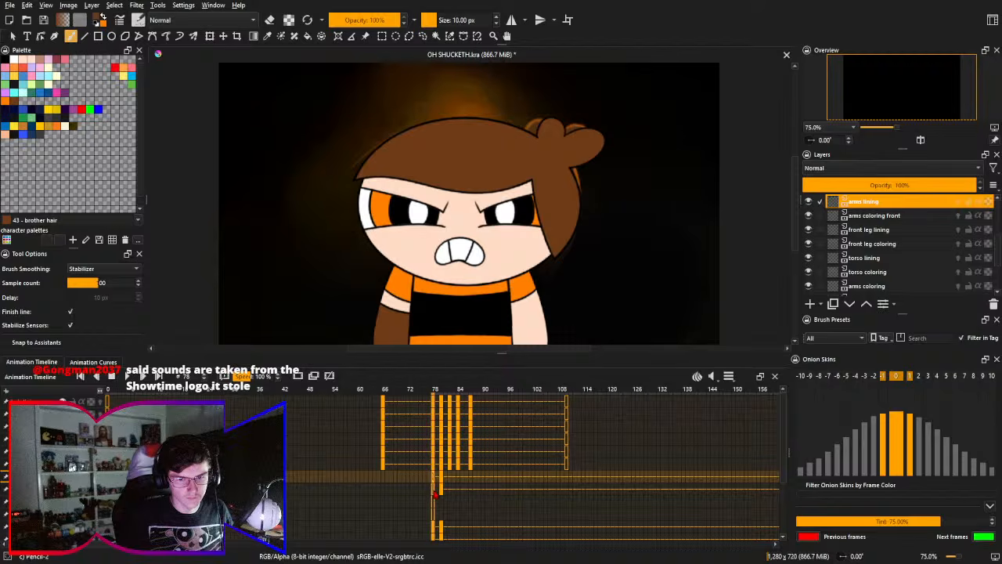
pyautogui.click(437, 492)
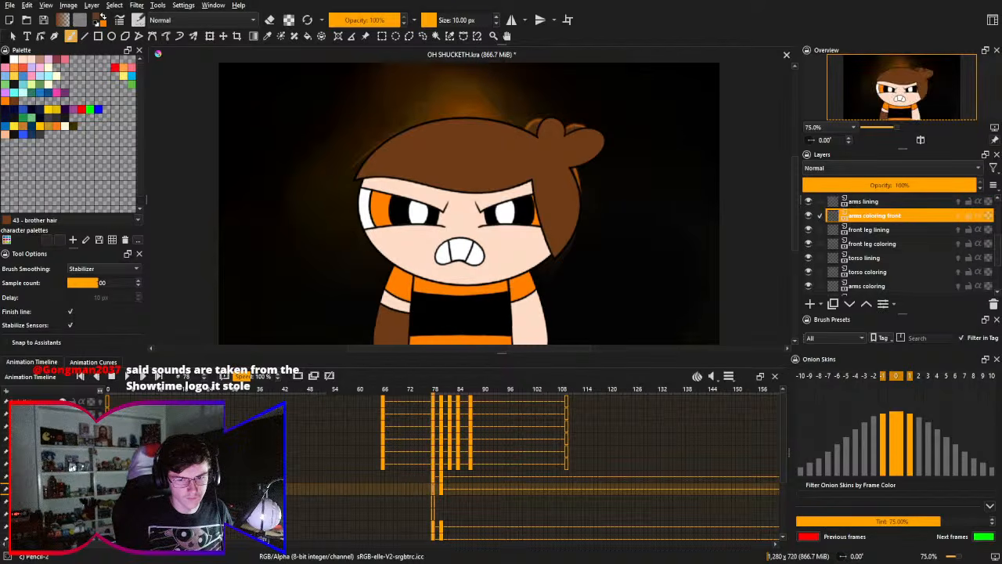
# - Insert a blank keyframe at frame 80 on the arms coloring layer
pyautogui.moveTo(325, 468); pyautogui.dragTo(235, 420)
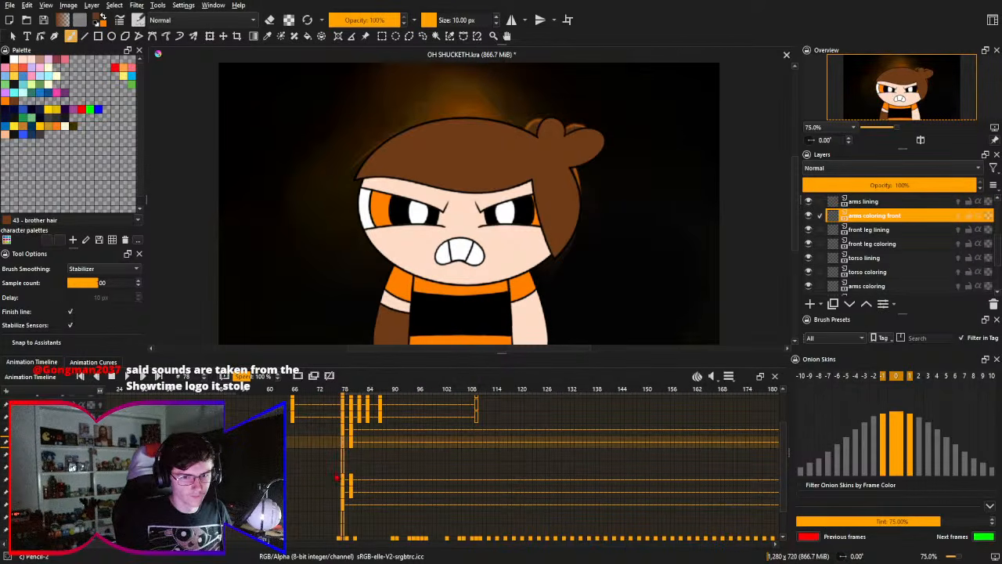
pyautogui.moveTo(338, 478); pyautogui.dragTo(322, 465)
pyautogui.click(341, 504)
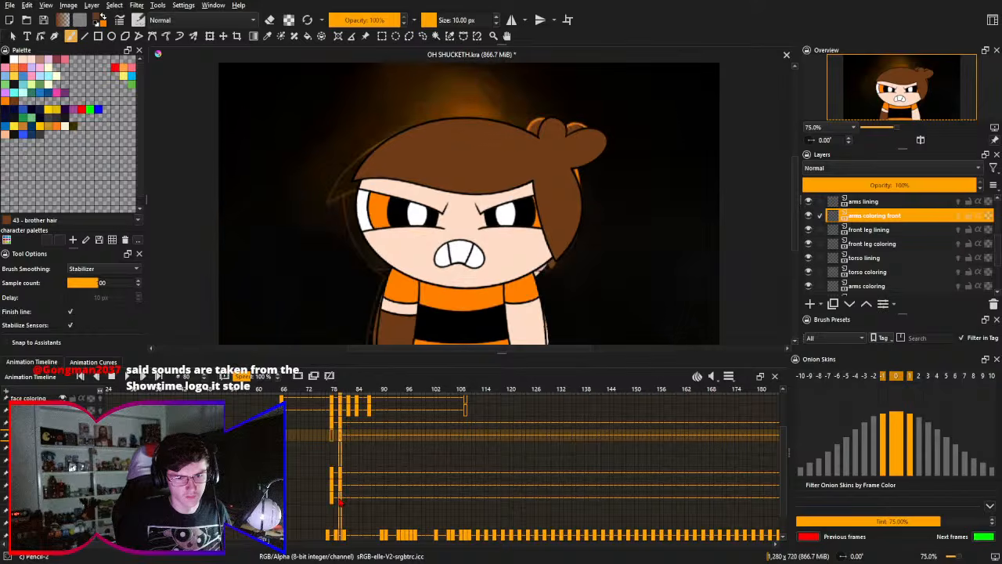
pyautogui.click(298, 376)
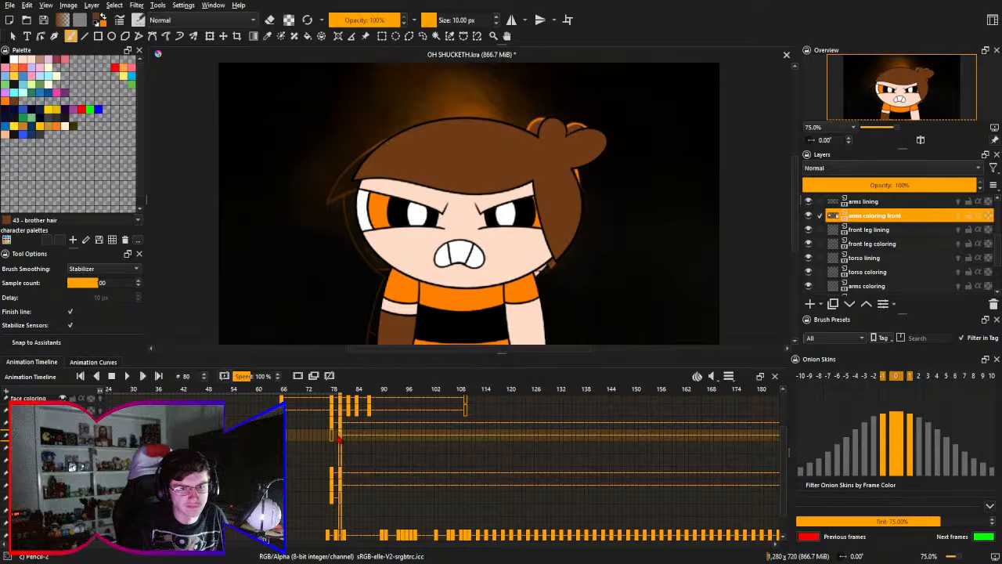
# - Compare the frowning character's pose between frames 78 and 80
pyautogui.press('Left')
pyautogui.press('Left')
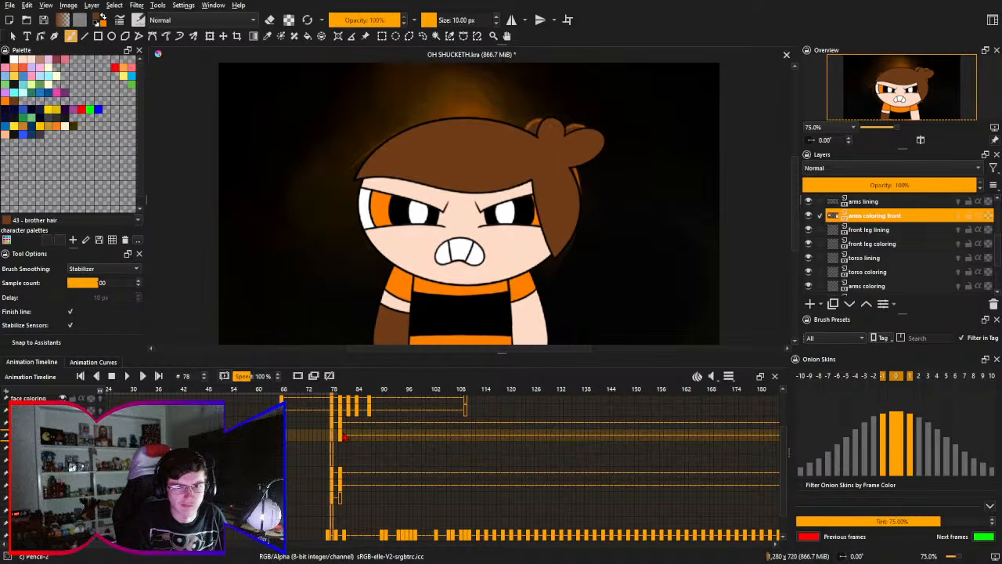
pyautogui.click(341, 439)
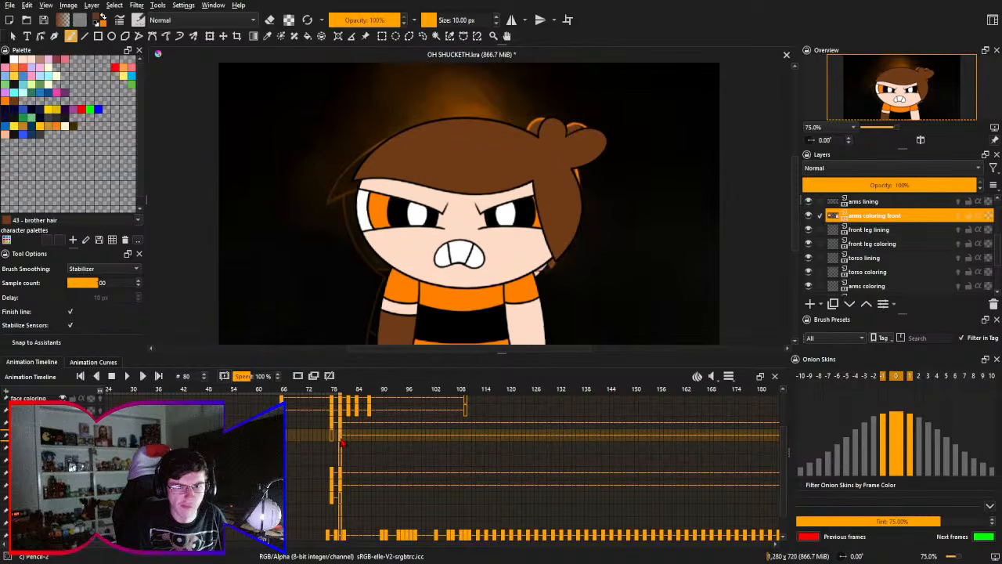
pyautogui.click(333, 440)
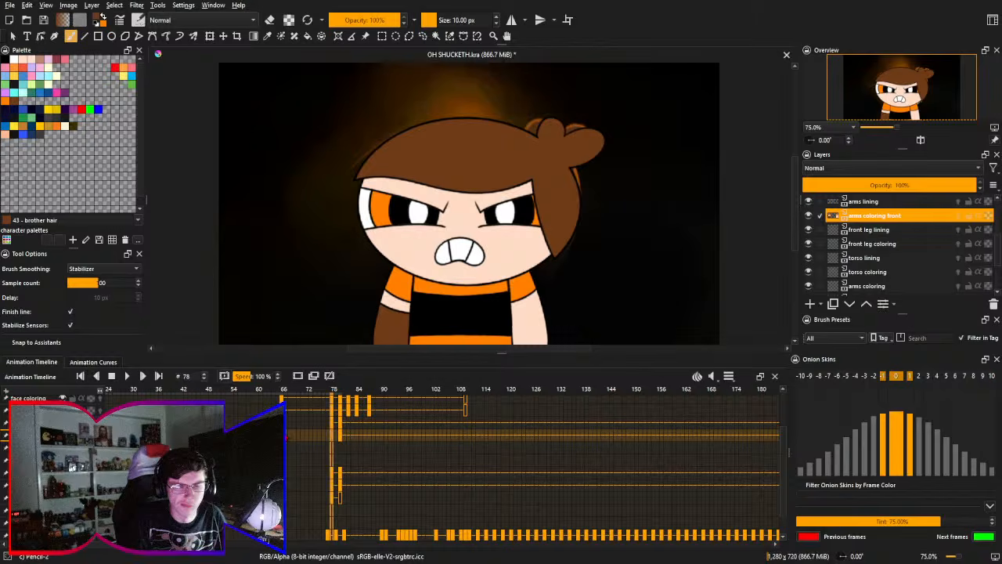
# - Move the playhead to the title card at frame 60 and save the file
pyautogui.moveTo(287, 437); pyautogui.dragTo(236, 491)
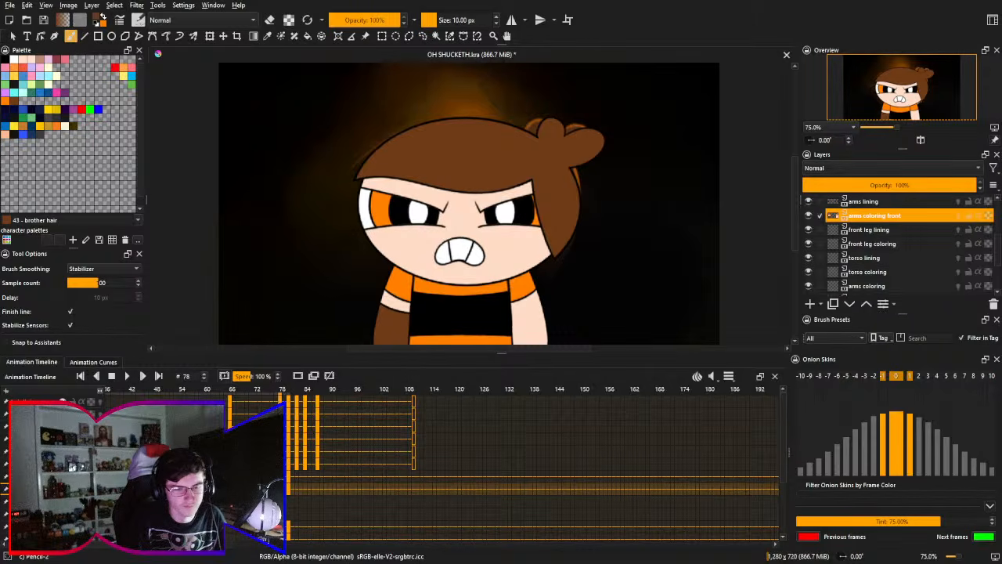
pyautogui.moveTo(283, 390); pyautogui.dragTo(260, 406)
pyautogui.click(207, 396)
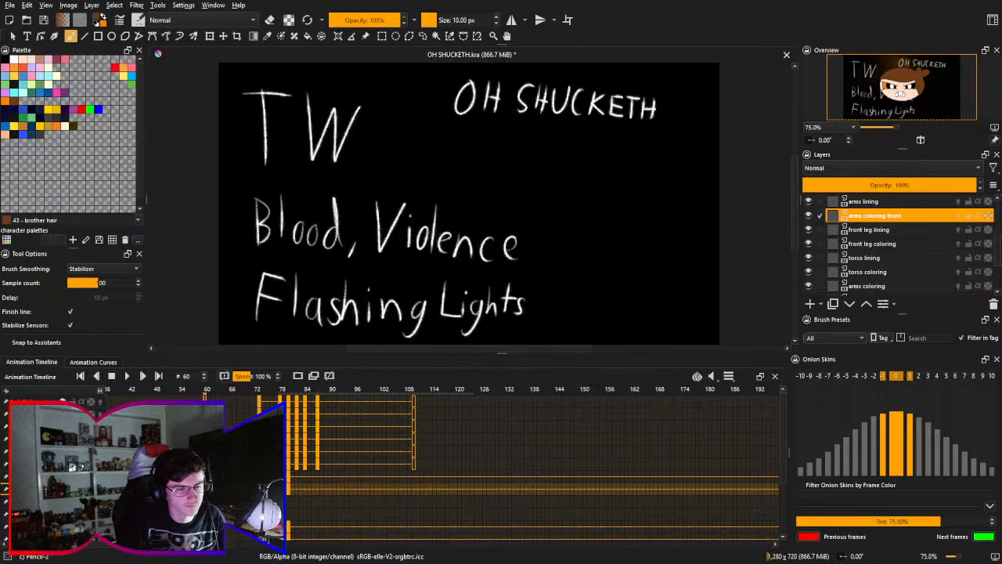
pyautogui.hotkey('ctrl', 's')
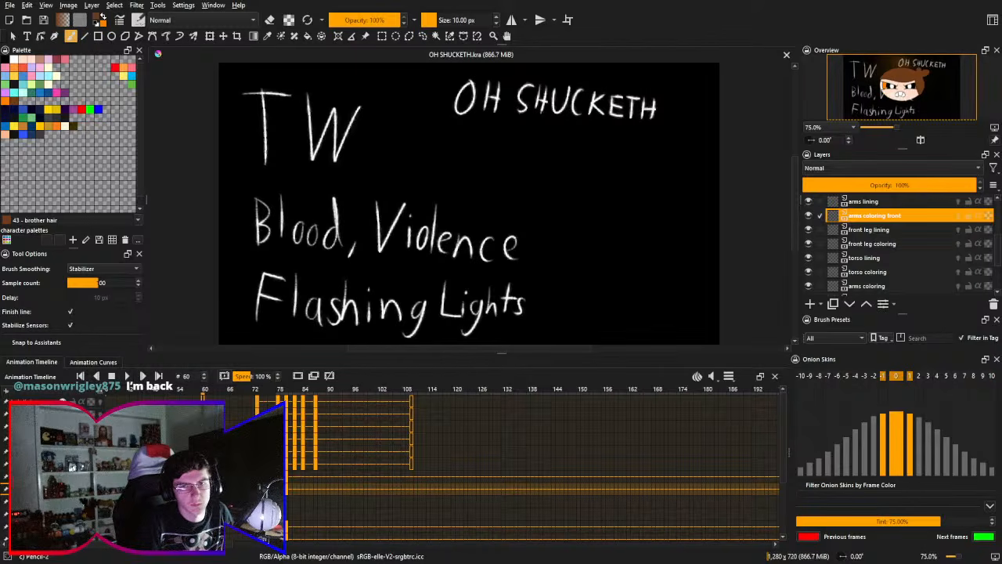
# - Play the animation from frame 60, stop it, check frame 74, and step back to frame 59 on the title card
pyautogui.click(128, 377)
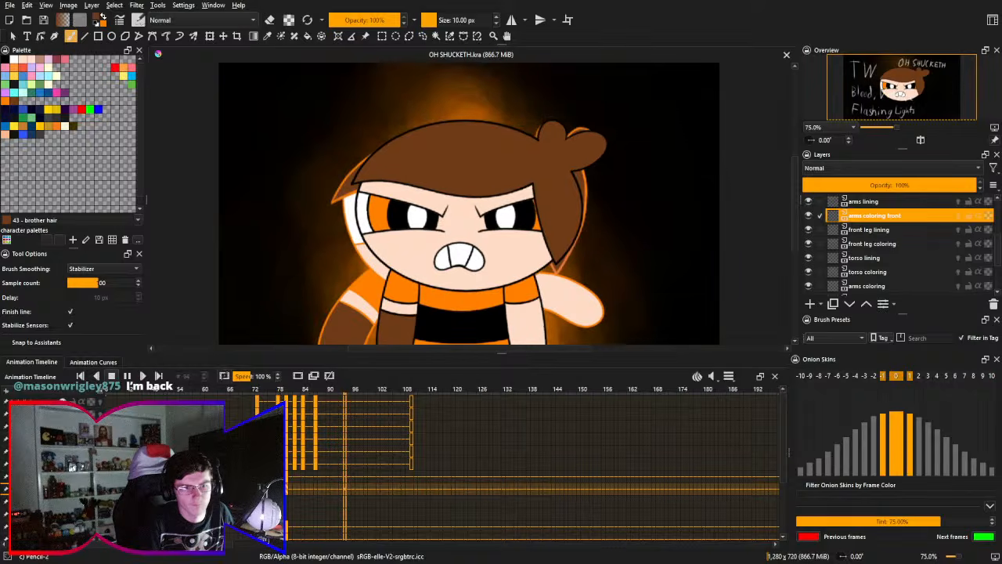
pyautogui.press('space')
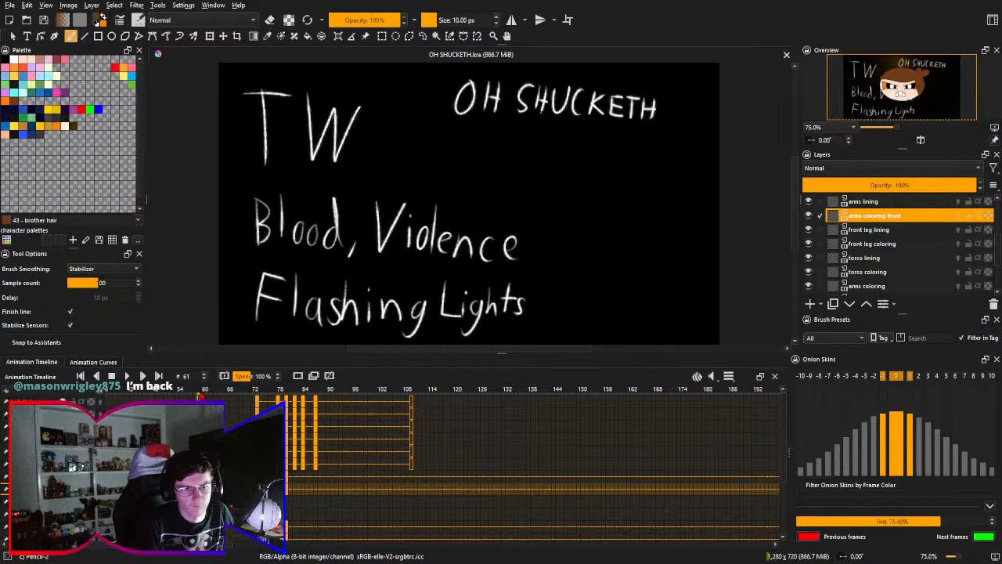
pyautogui.press('Right')
pyautogui.press('Right')
pyautogui.press('Right')
pyautogui.press('Right')
pyautogui.press('Right')
pyautogui.press('Right')
pyautogui.press('Right')
pyautogui.press('Right')
pyautogui.press('Right')
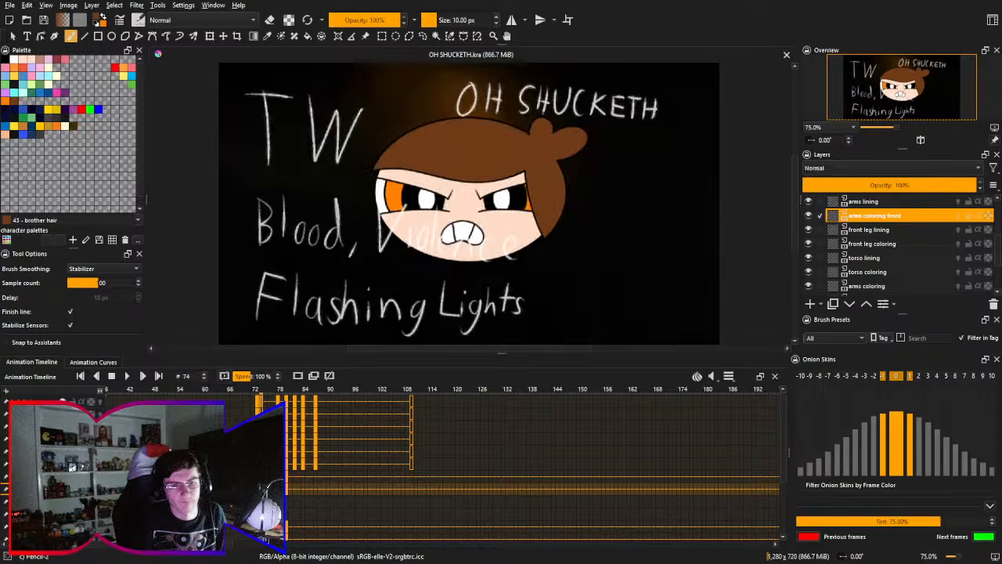
pyautogui.press('Left')
pyautogui.press('Left')
pyautogui.press('Left')
pyautogui.press('Left')
pyautogui.press('Left')
pyautogui.press('Left')
pyautogui.press('Left')
pyautogui.press('Left')
pyautogui.press('Left')
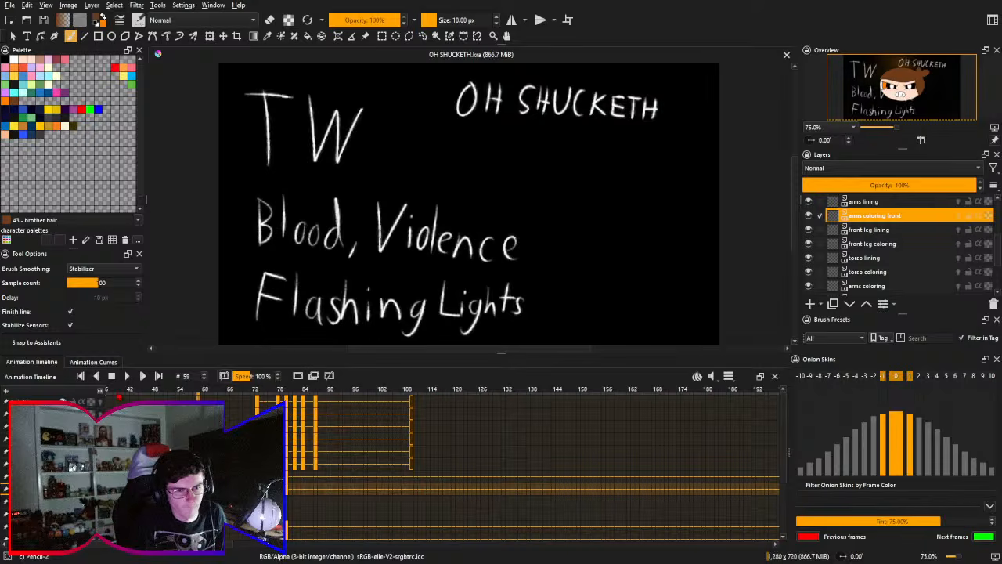
pyautogui.press('Left')
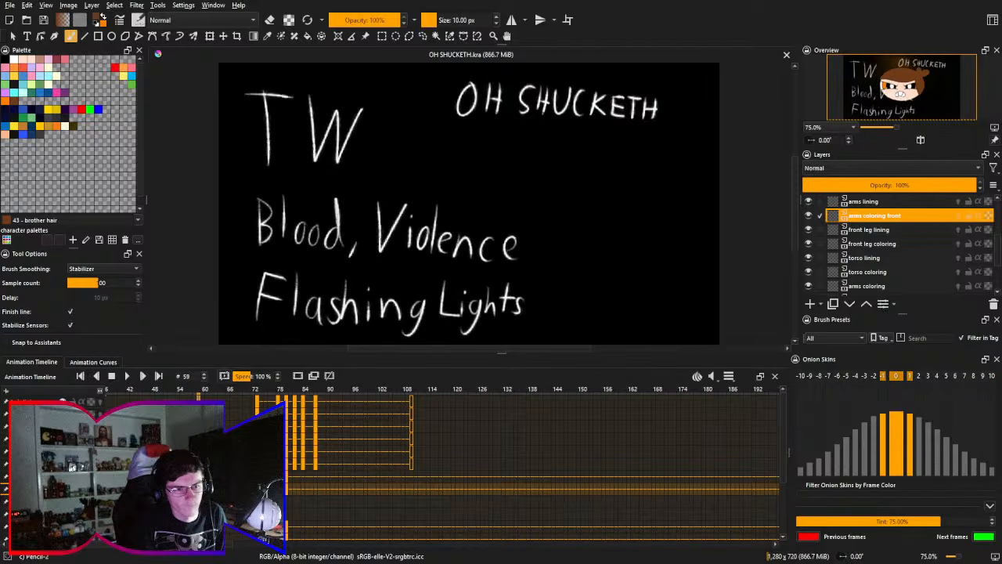
# - Play the animation again from frame 59 through the frowning character's scene and stop it
pyautogui.press('space')
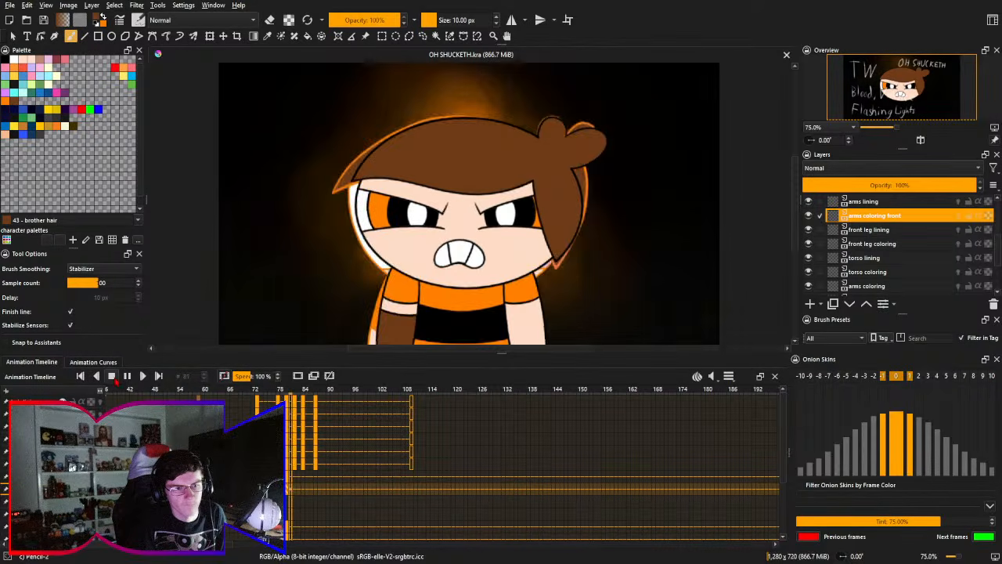
pyautogui.click(127, 377)
pyautogui.click(127, 376)
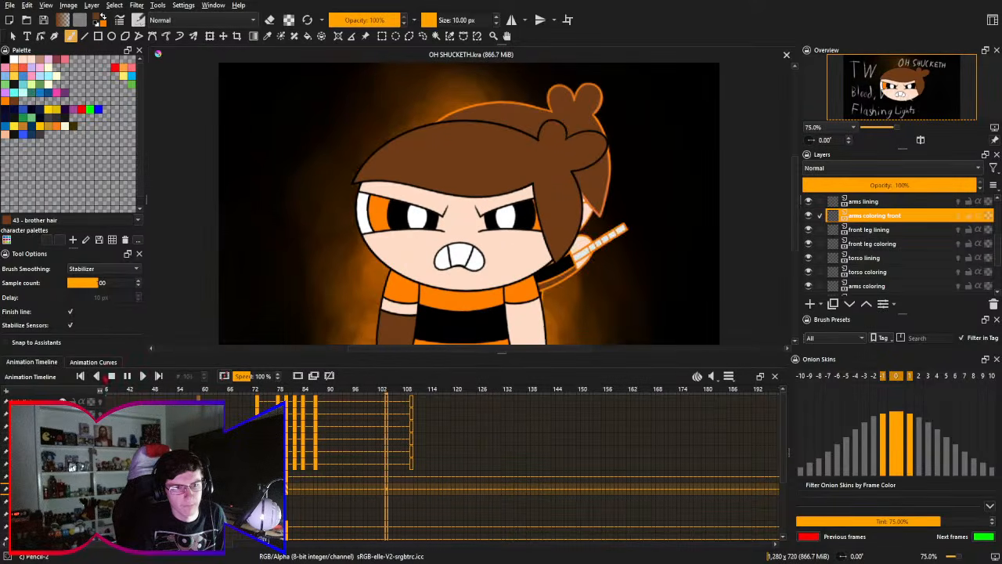
pyautogui.click(111, 378)
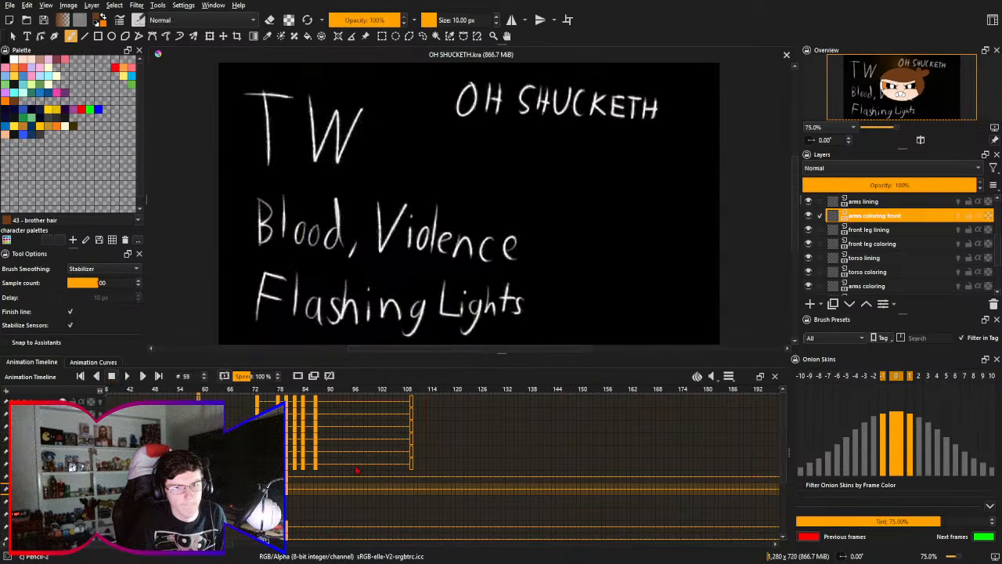
# - Insert blank keyframes at frame 110 on the arm and torso layers to end the character's body there
pyautogui.click(412, 481)
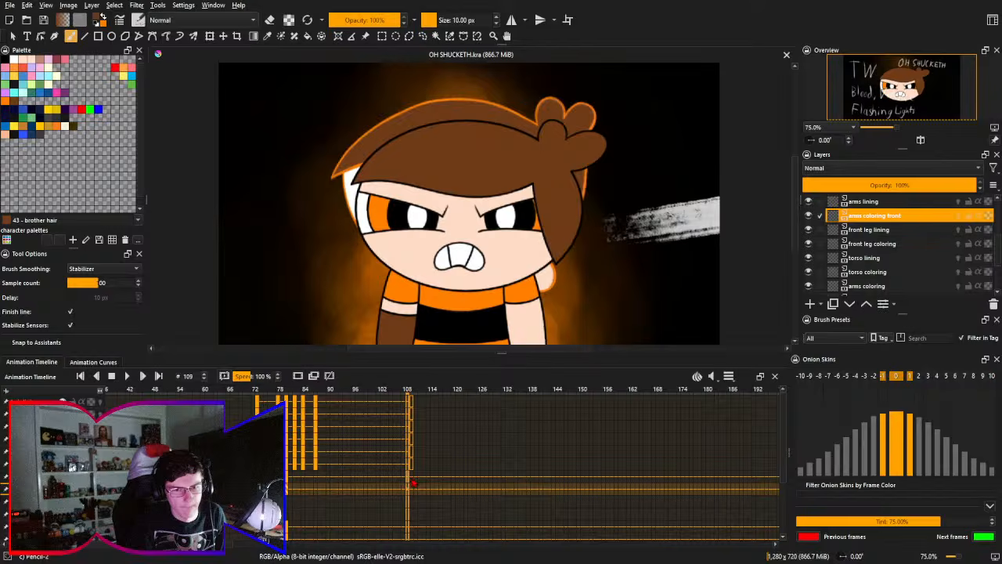
pyautogui.click(413, 492)
pyautogui.scroll(-2, 413, 492)
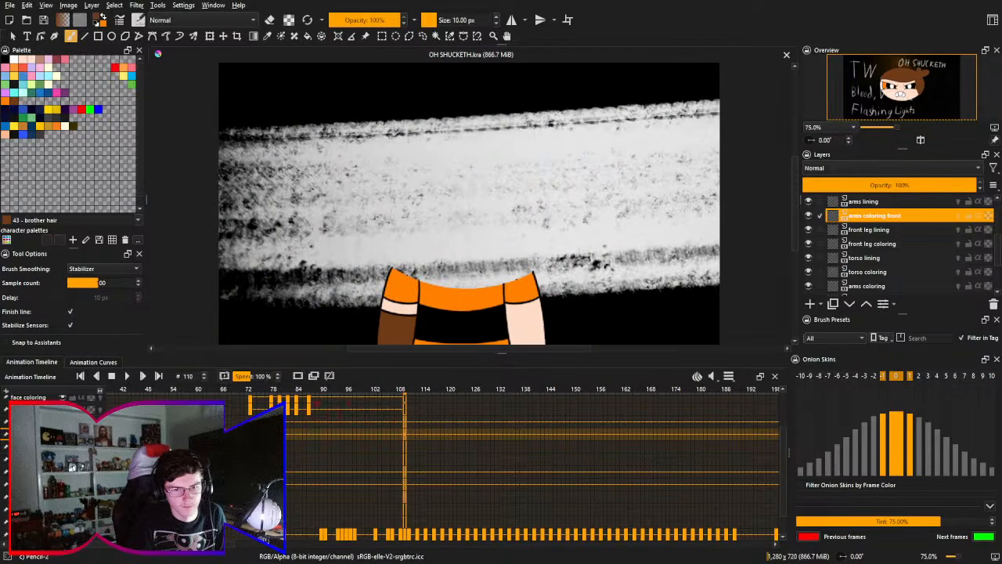
pyautogui.click(298, 377)
# - Check the frowning character at frame 109 and again at frame 81
pyautogui.moveTo(349, 457); pyautogui.dragTo(293, 445)
pyautogui.click(346, 424)
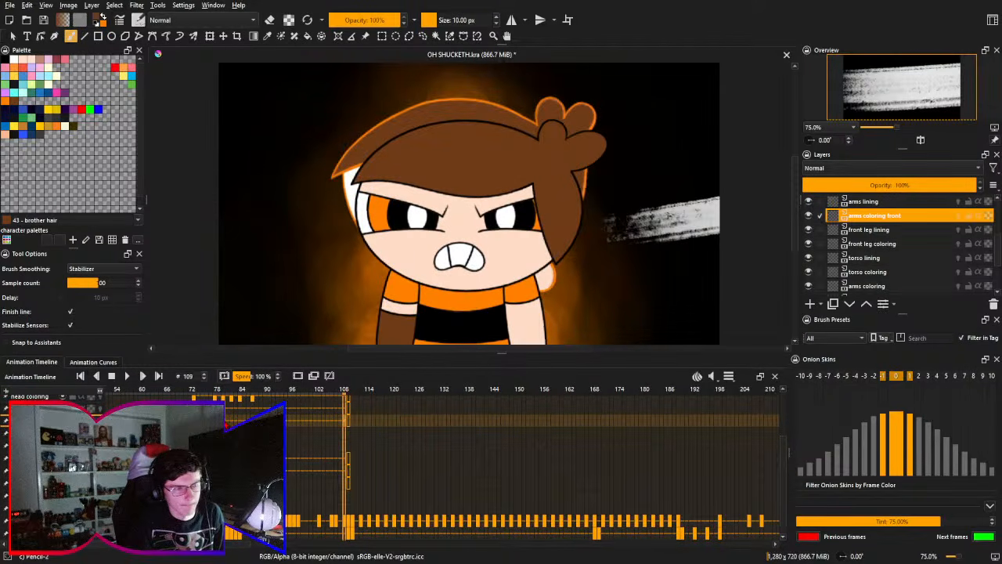
pyautogui.click(226, 424)
pyautogui.moveTo(272, 432)
pyautogui.mouseDown()
pyautogui.moveTo(281, 426)
pyautogui.moveTo(293, 482)
pyautogui.moveTo(255, 442)
pyautogui.mouseUp()
pyautogui.click(250, 472)
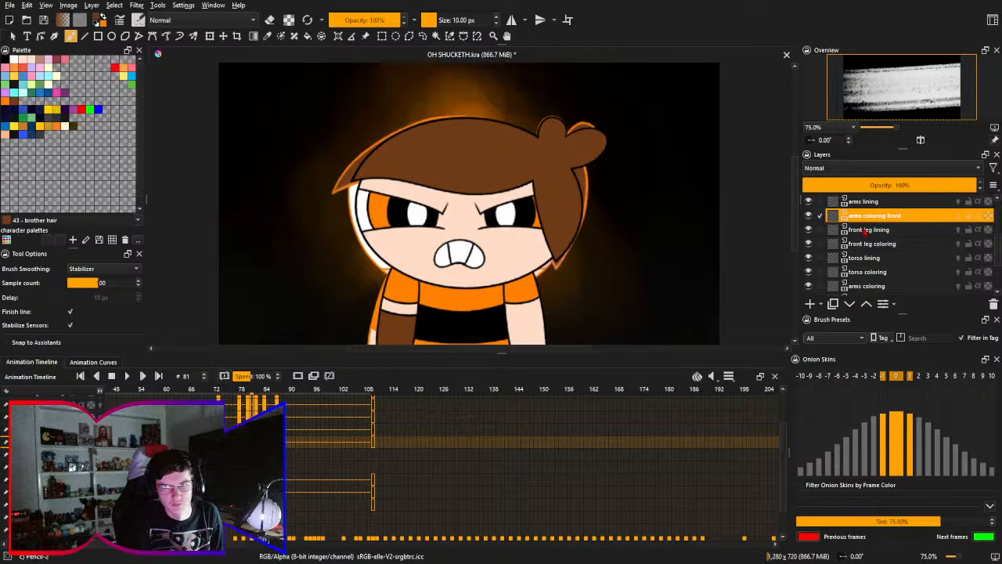
# - Select the arms lining and arms coloring front layers together and go to frame 82
pyautogui.keyDown('ctrl'); pyautogui.click(890, 206); pyautogui.keyUp('ctrl')
pyautogui.moveTo(451, 432); pyautogui.dragTo(462, 471)
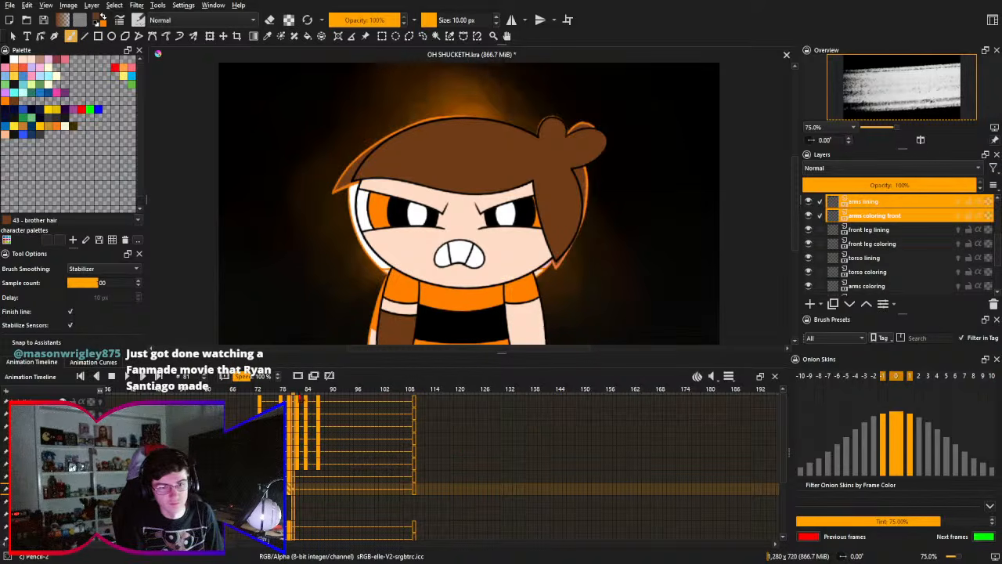
pyautogui.click(301, 397)
pyautogui.moveTo(326, 459); pyautogui.dragTo(334, 477)
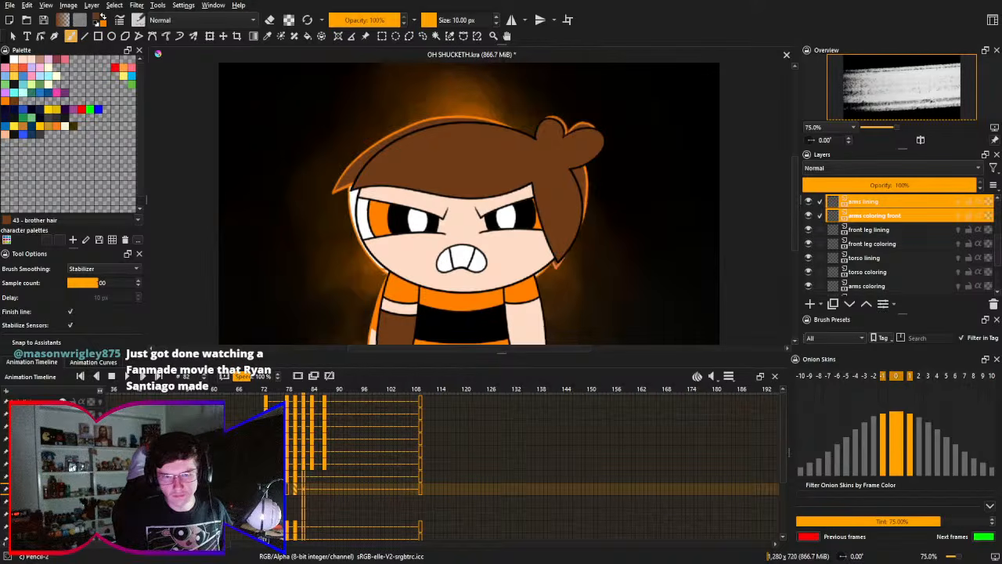
pyautogui.moveTo(368, 464); pyautogui.dragTo(363, 461)
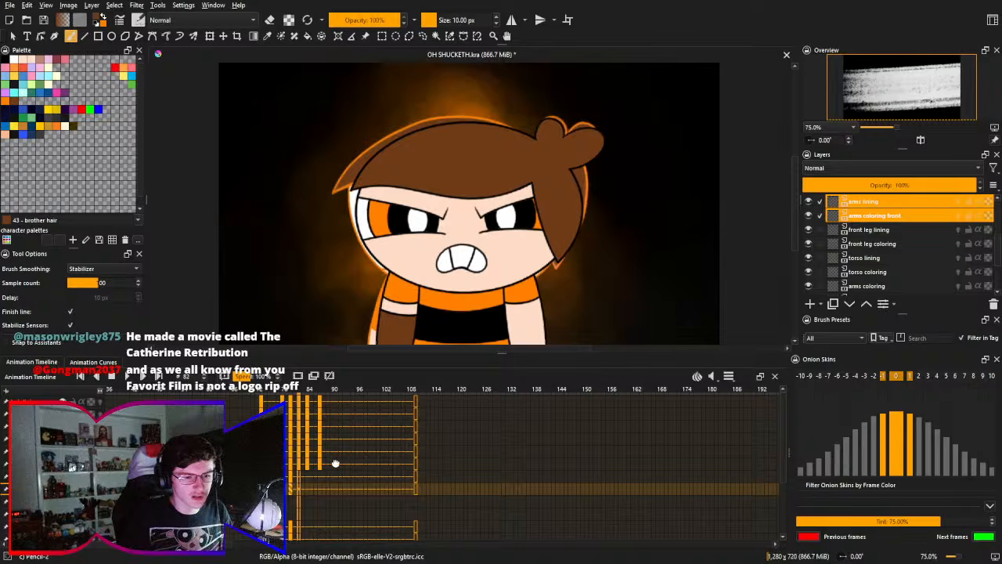
# - Lower the draft layer's opacity to 30%
pyautogui.scroll(-3, 335, 464)
pyautogui.click(47, 509)
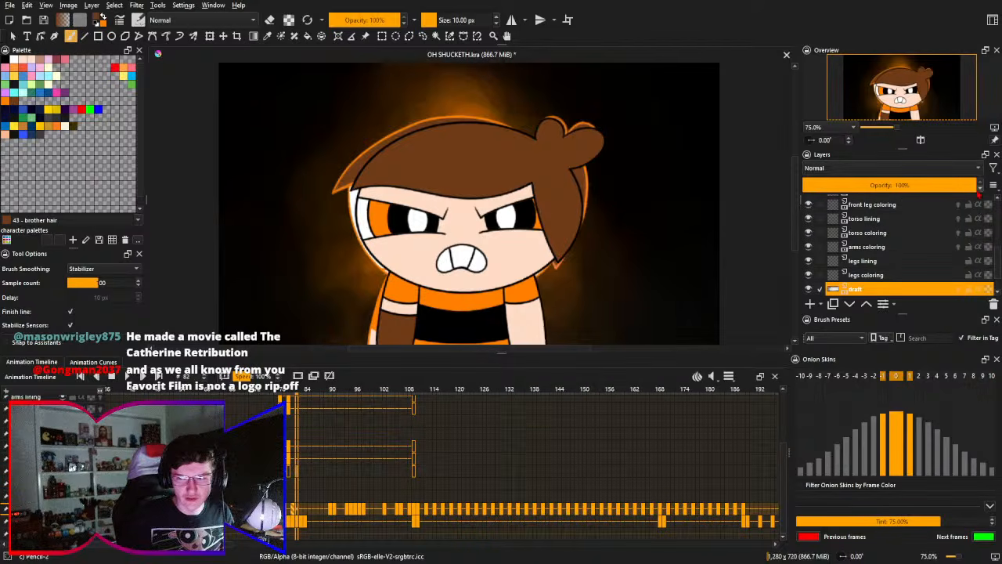
pyautogui.click(830, 189)
pyautogui.moveTo(829, 189); pyautogui.dragTo(853, 183)
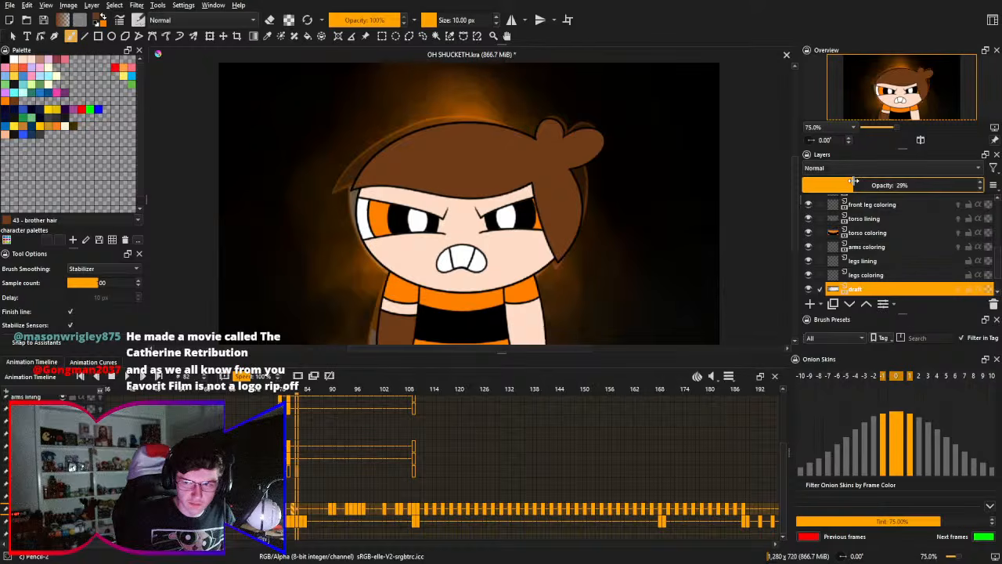
pyautogui.moveTo(854, 182); pyautogui.dragTo(855, 182)
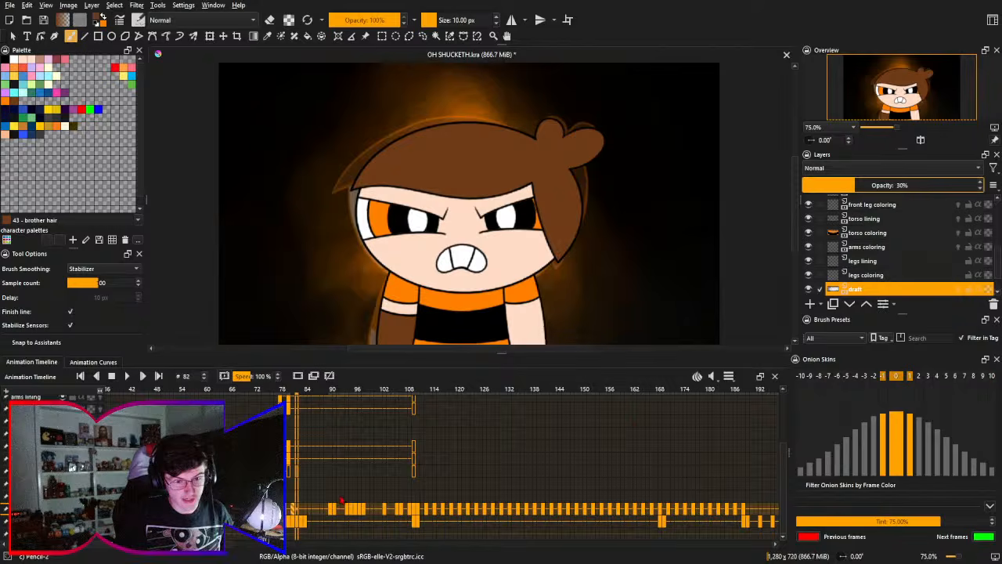
# - Reselect the arms coloring front layer together with arms lining and save the document
pyautogui.scroll(3, 313, 477)
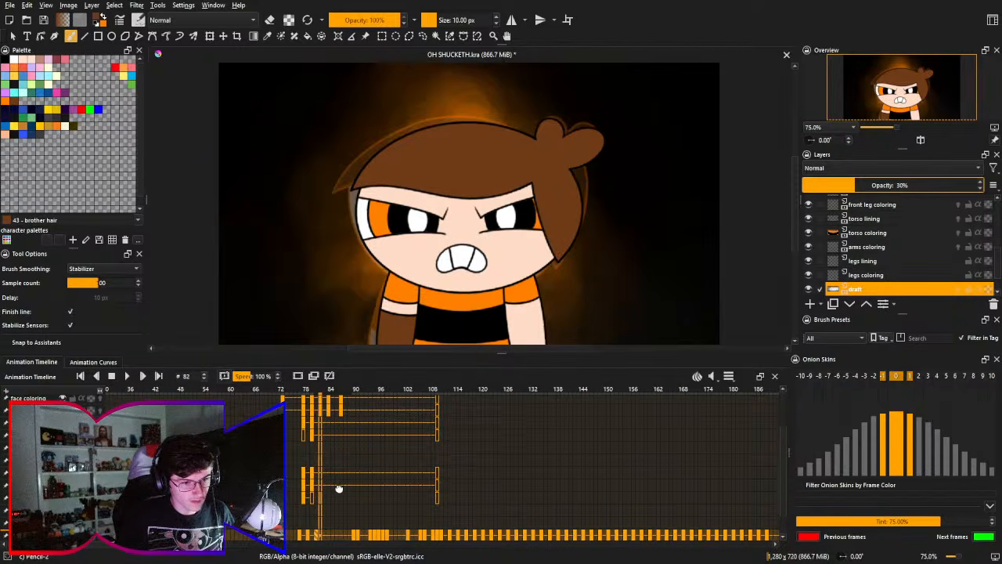
pyautogui.scroll(3, 336, 488)
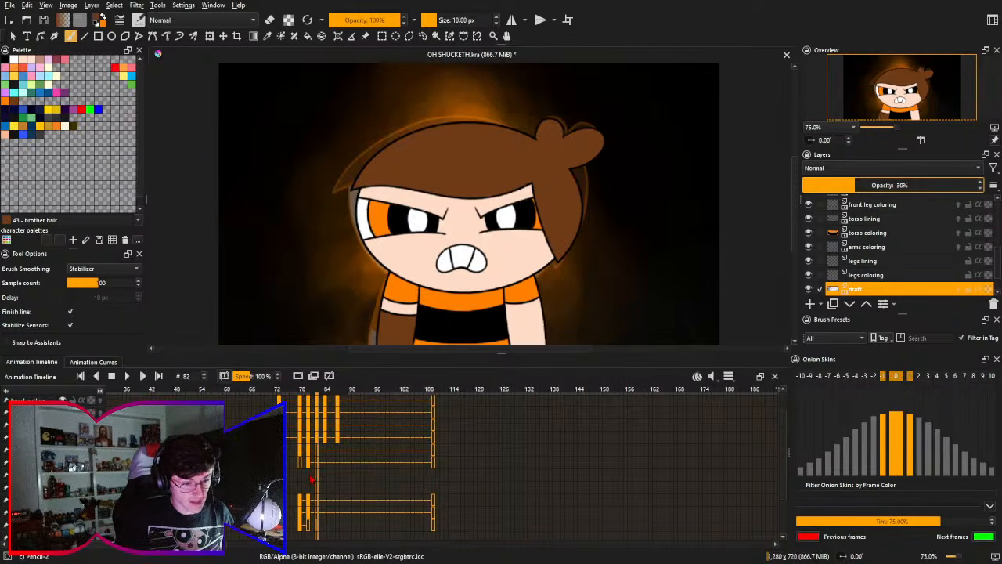
pyautogui.scroll(-3, 297, 486)
pyautogui.moveTo(293, 469); pyautogui.dragTo(289, 469)
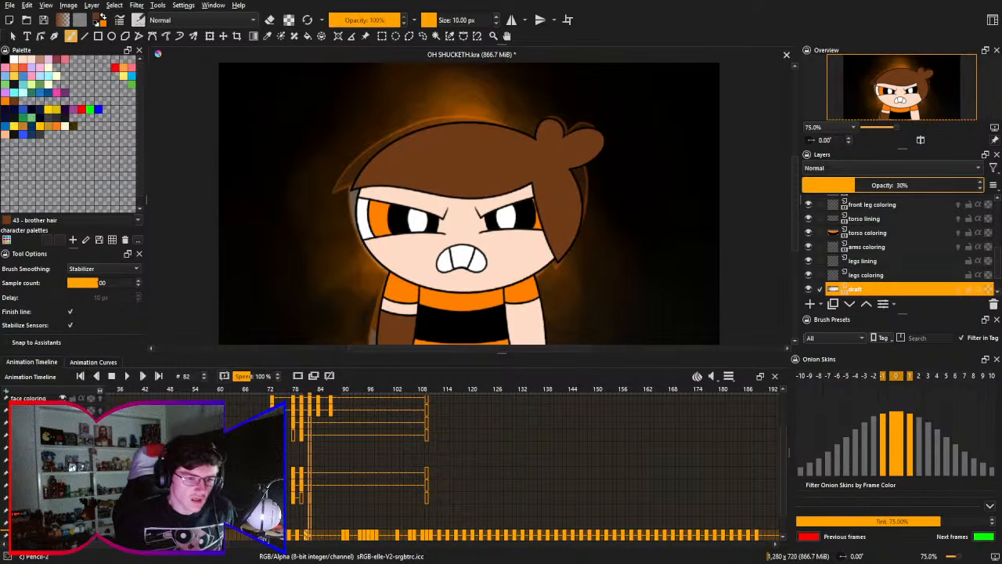
pyautogui.click(304, 434)
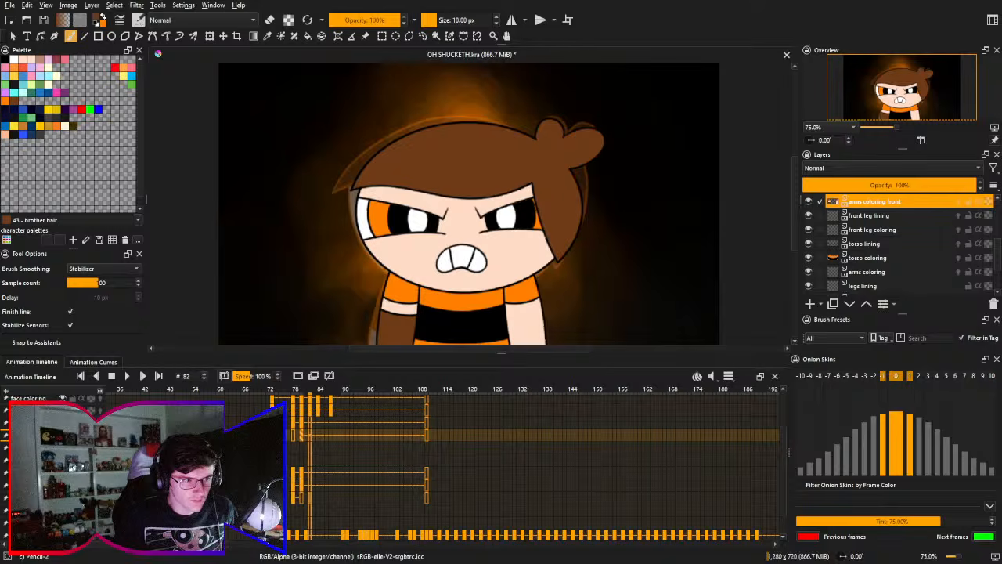
pyautogui.scroll(1, 915, 226)
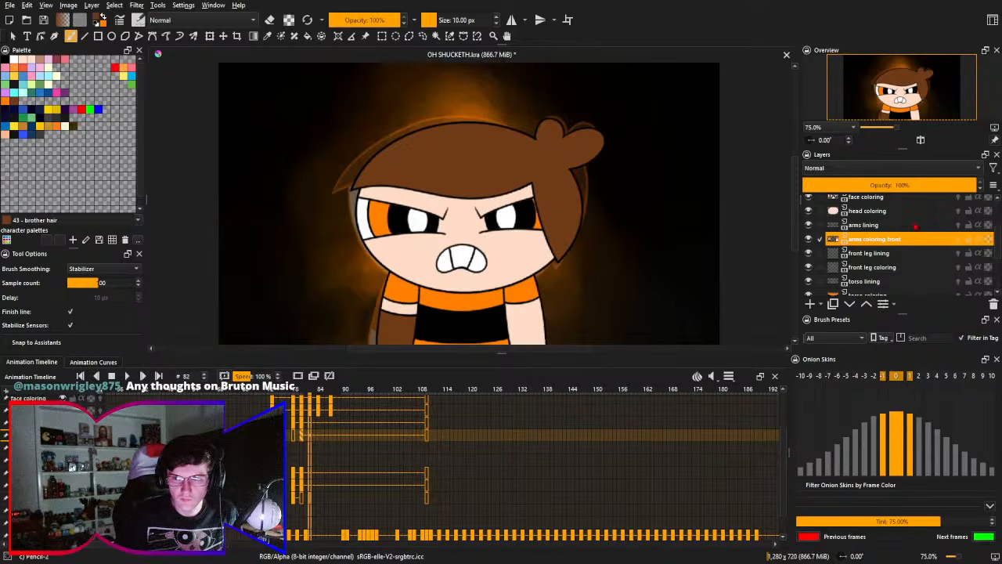
pyautogui.keyDown('ctrl'); pyautogui.click(913, 224); pyautogui.keyUp('ctrl')
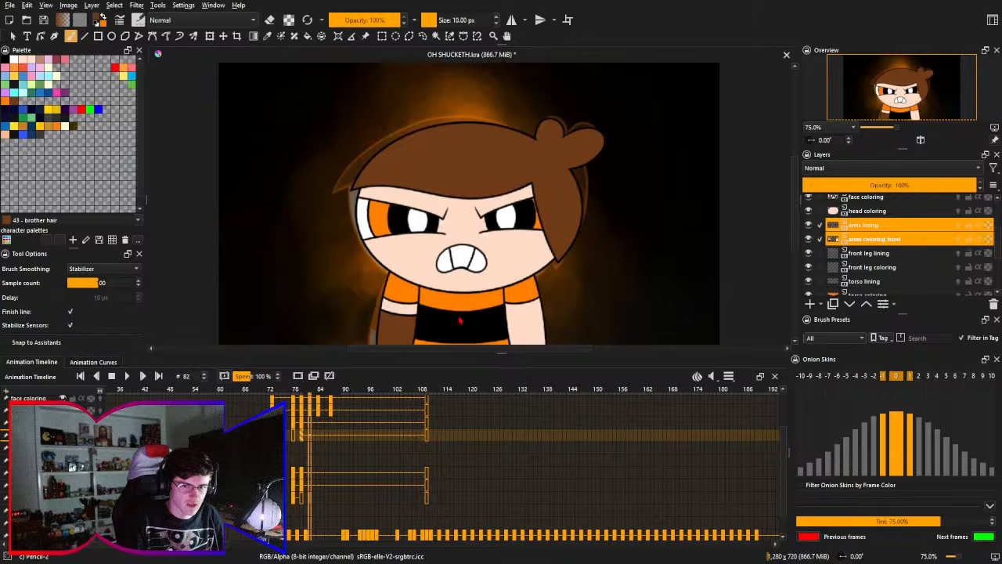
pyautogui.moveTo(406, 330); pyautogui.dragTo(412, 319)
pyautogui.hotkey('ctrl', 's')
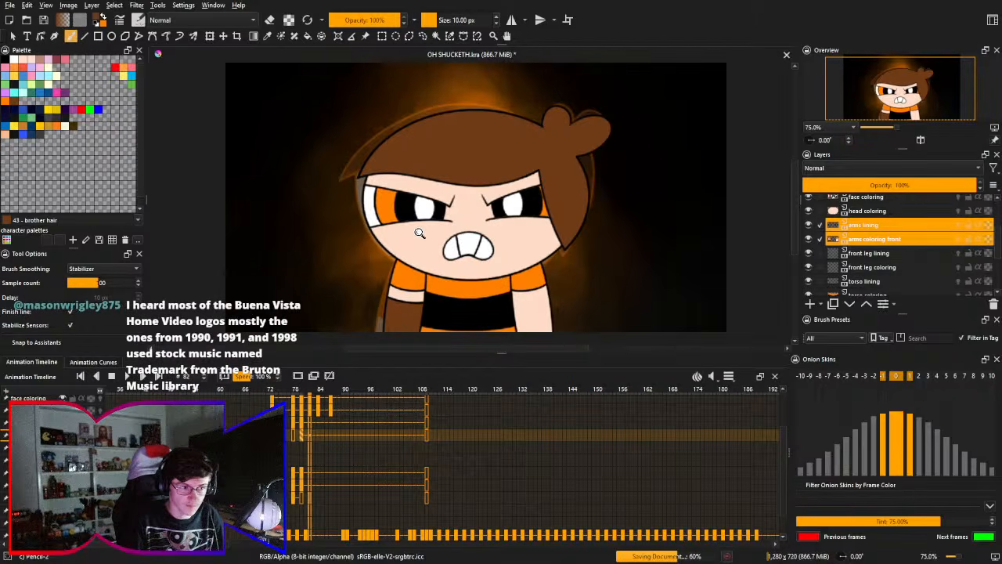
pyautogui.moveTo(418, 231); pyautogui.dragTo(405, 198)
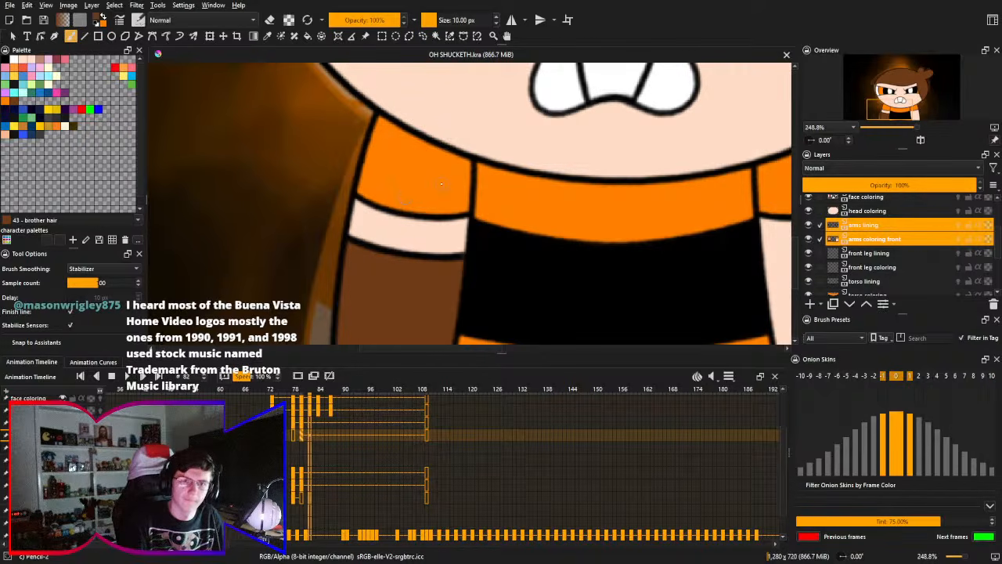
pyautogui.moveTo(445, 209); pyautogui.dragTo(428, 155)
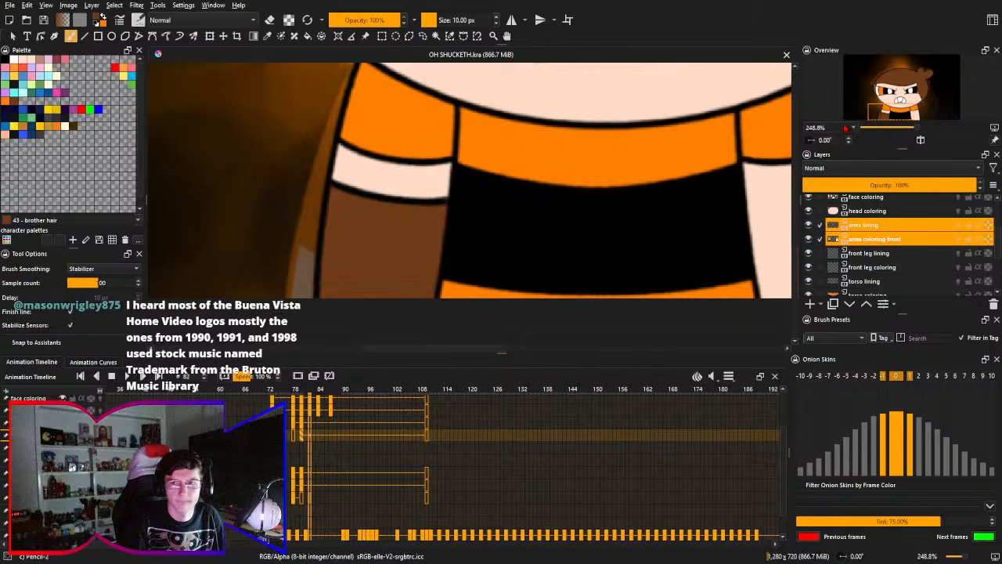
pyautogui.scroll(-1, 838, 123)
pyautogui.moveTo(565, 202); pyautogui.dragTo(497, 218)
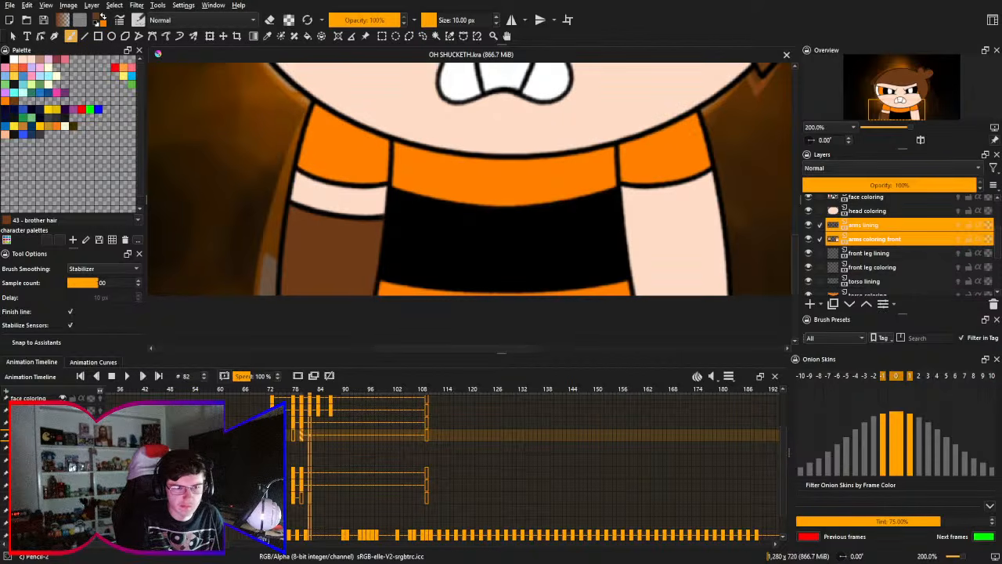
pyautogui.click(310, 423)
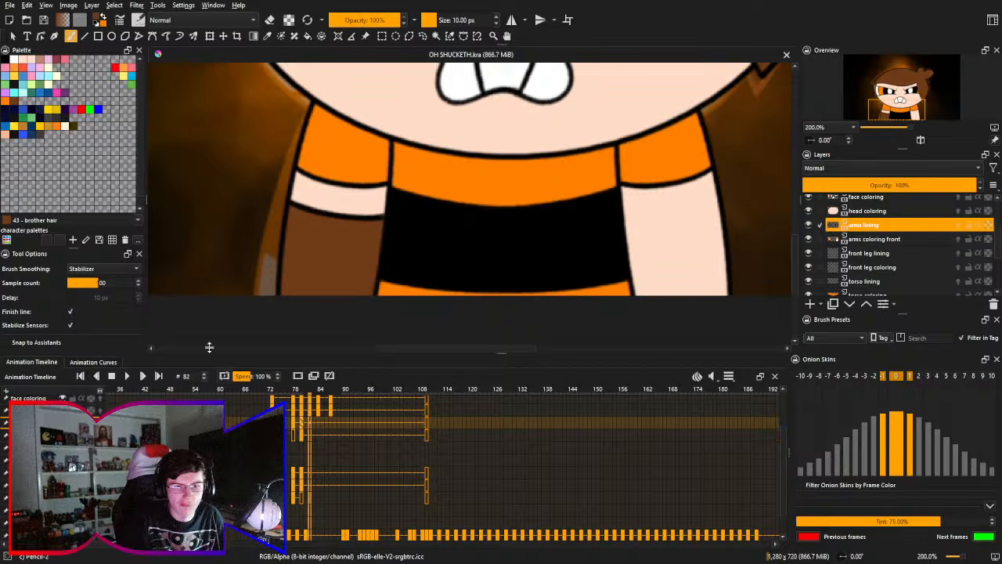
pyautogui.hotkey('ctrl', 't')
pyautogui.moveTo(513, 193); pyautogui.dragTo(468, 273)
pyautogui.moveTo(300, 393); pyautogui.dragTo(315, 395)
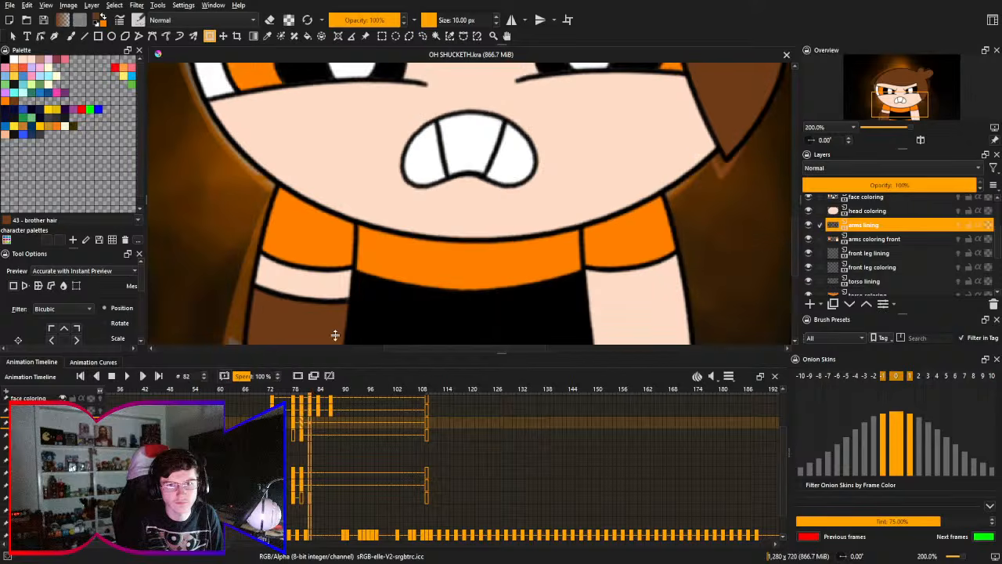
pyautogui.click(351, 300)
pyautogui.moveTo(375, 275); pyautogui.dragTo(400, 234)
pyautogui.hotkey('shift', 'Down')
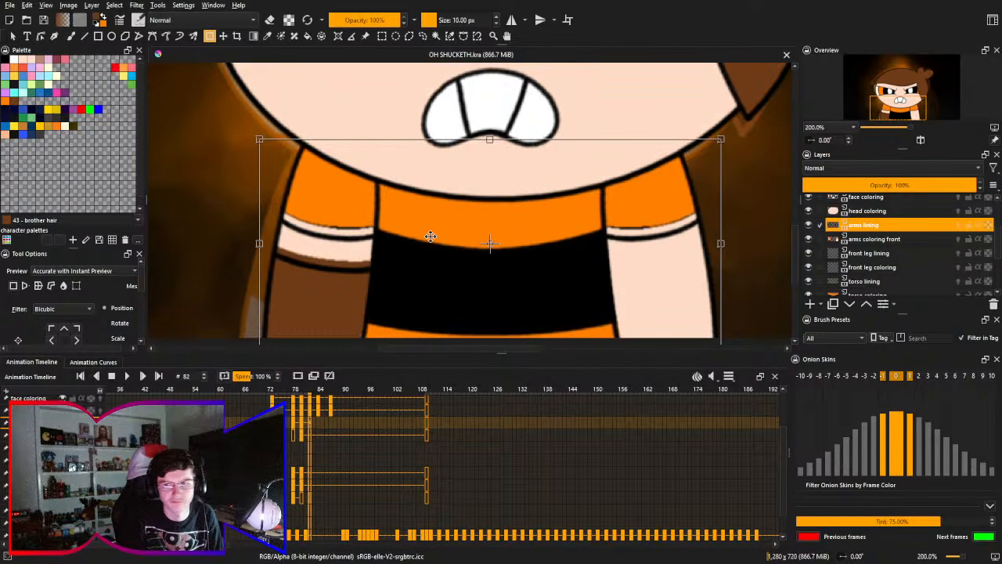
pyautogui.press('Return')
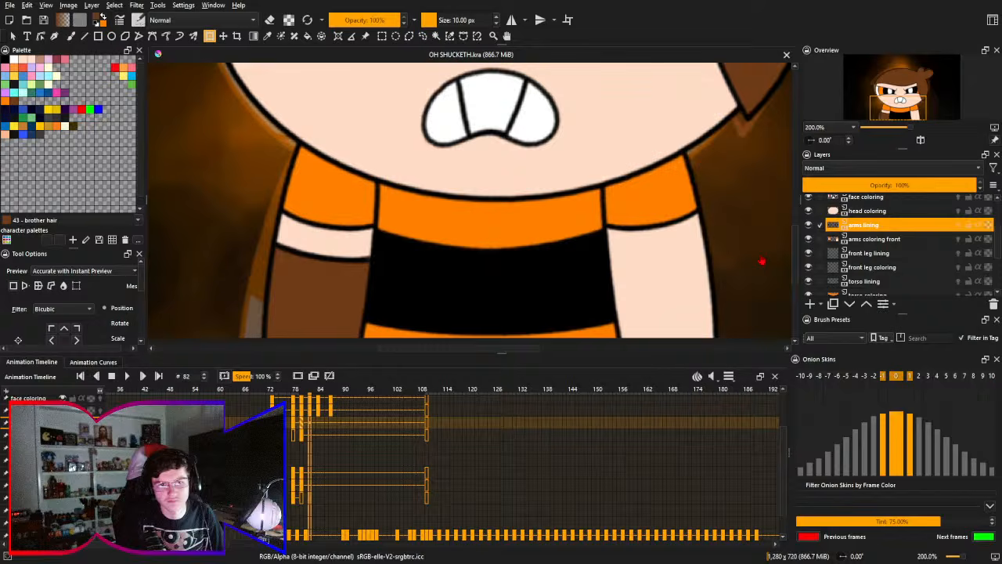
# - Transform the arms lining and arms coloring front layers together at frame 82, shifting the arms slightly down
pyautogui.keyDown('ctrl'); pyautogui.click(891, 239); pyautogui.keyUp('ctrl')
pyautogui.hotkey('ctrl', 't')
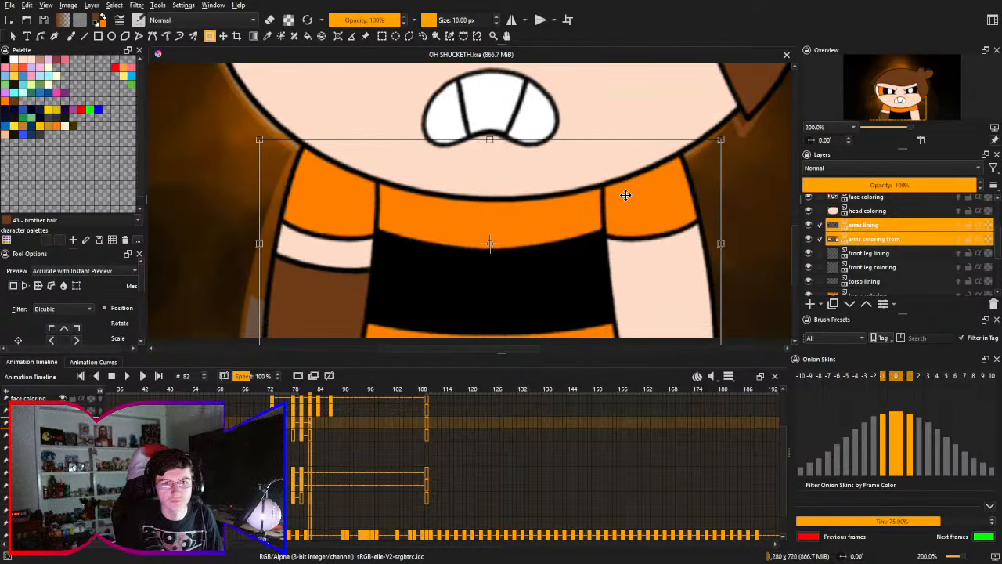
pyautogui.moveTo(553, 196); pyautogui.dragTo(522, 206)
# - Nudge both arm layers slightly upward with the Transform tool on frames 84 and 87
pyautogui.click(320, 392)
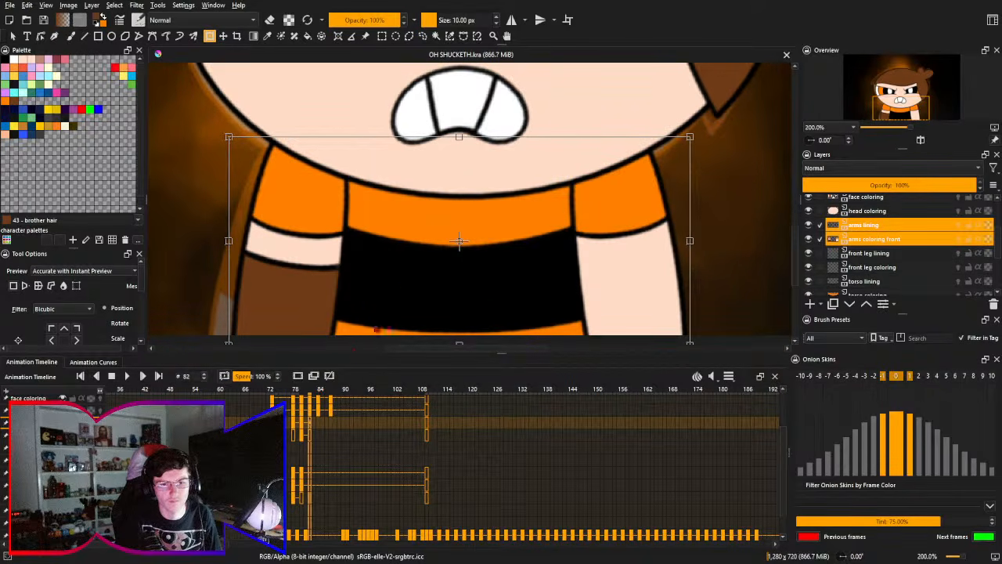
pyautogui.hotkey('ctrl', 't')
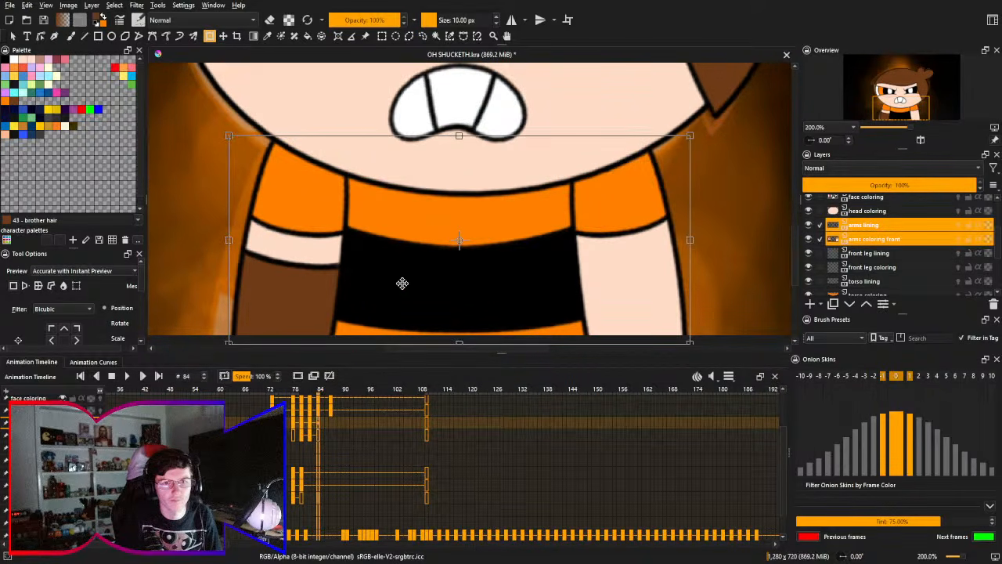
pyautogui.click(333, 396)
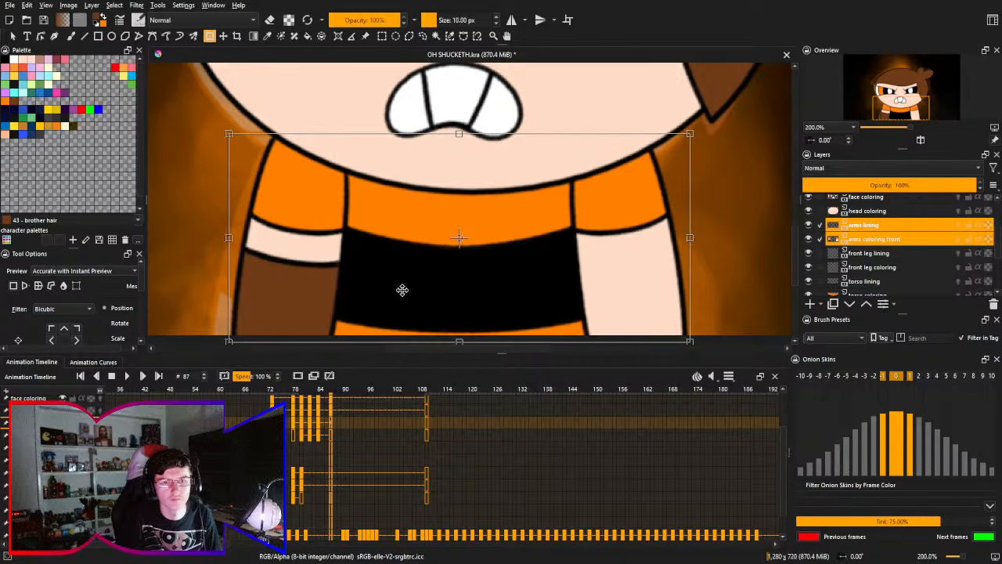
pyautogui.press('Up')
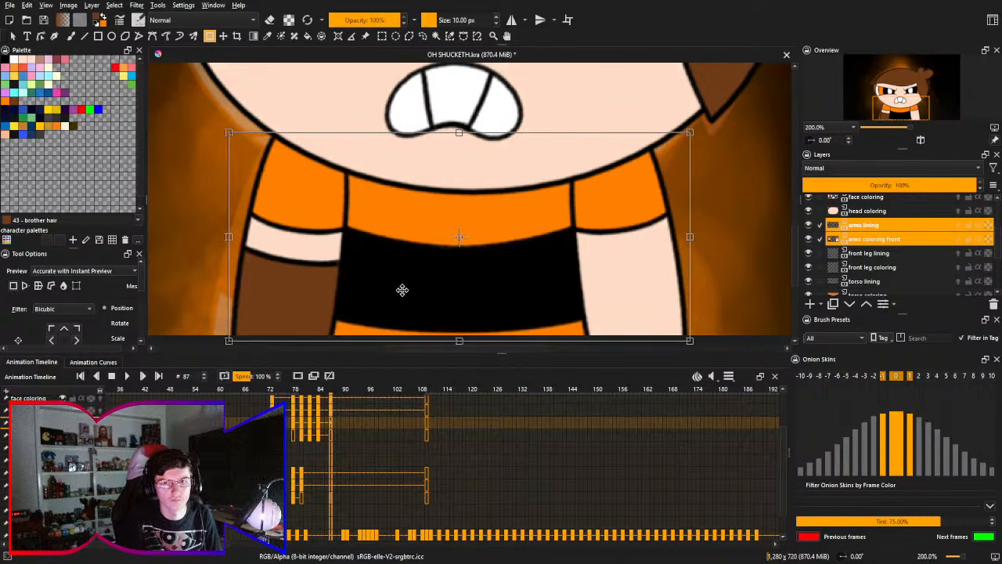
pyautogui.press('Return')
# - Return to frame 82 and draw a freehand selection around the character's arms and torso
pyautogui.click(310, 439)
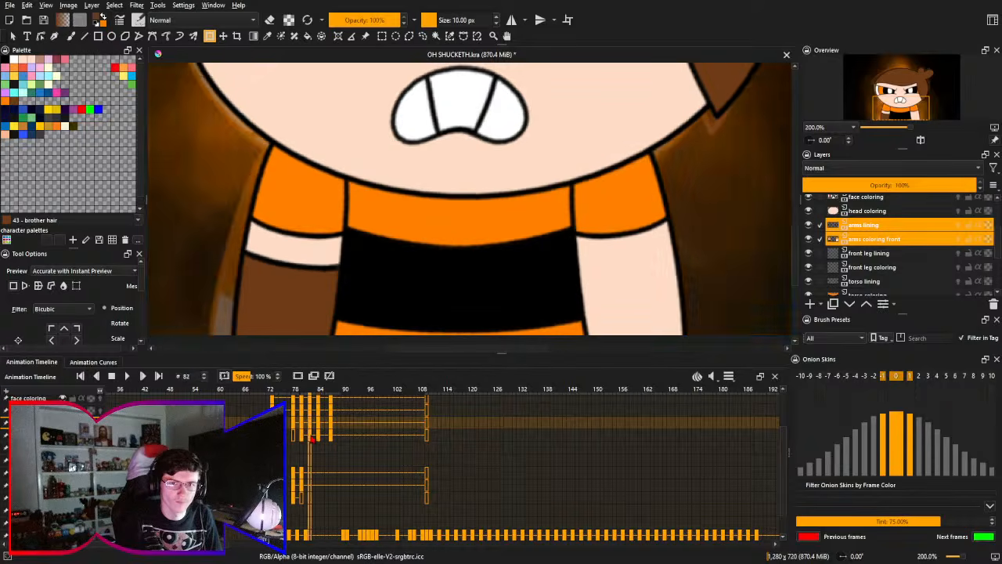
pyautogui.moveTo(351, 256); pyautogui.dragTo(403, 237)
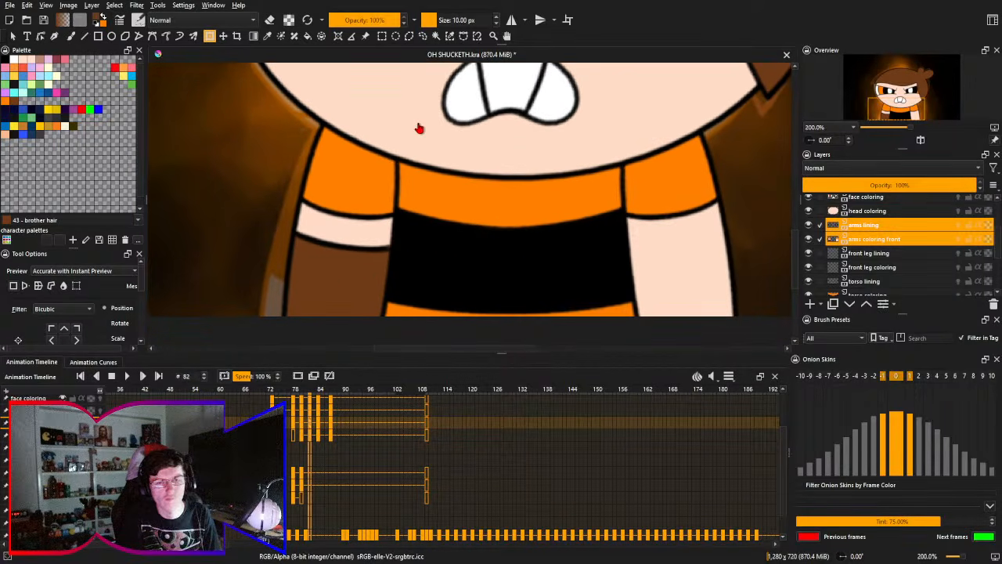
pyautogui.click(422, 37)
pyautogui.moveTo(426, 150); pyautogui.dragTo(327, 114)
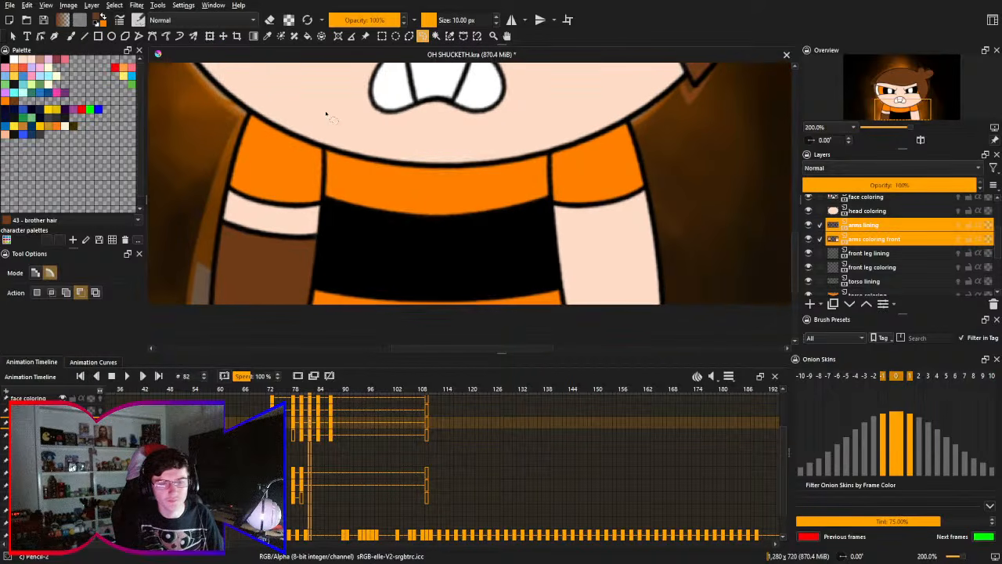
pyautogui.moveTo(595, 85)
pyautogui.mouseDown()
pyautogui.moveTo(233, 80)
pyautogui.moveTo(175, 112)
pyautogui.moveTo(126, 285)
pyautogui.moveTo(162, 331)
pyautogui.moveTo(255, 348)
pyautogui.moveTo(501, 350)
pyautogui.moveTo(697, 336)
pyautogui.moveTo(735, 282)
pyautogui.moveTo(733, 121)
pyautogui.moveTo(707, 83)
pyautogui.mouseUp()
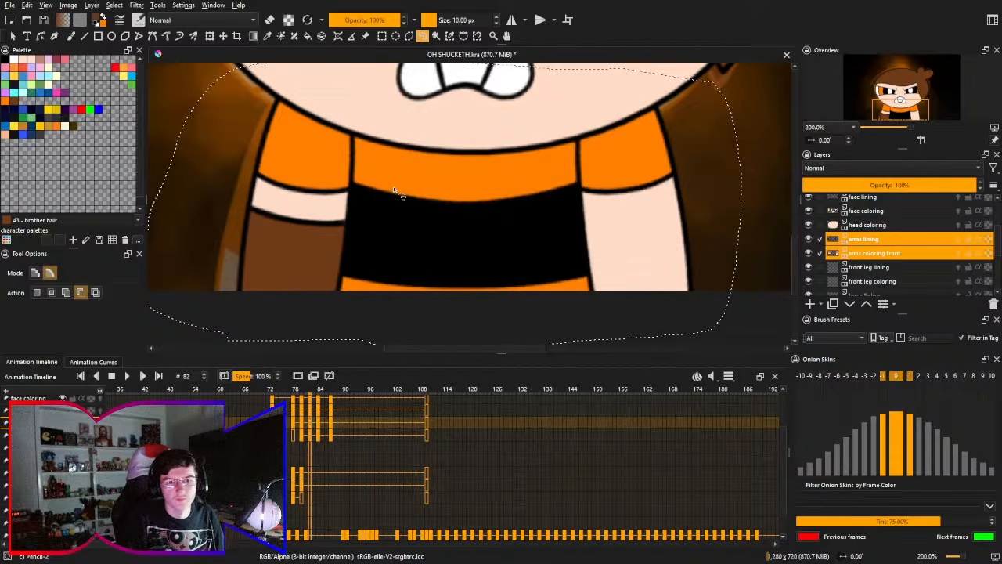
pyautogui.moveTo(397, 188); pyautogui.dragTo(466, 182)
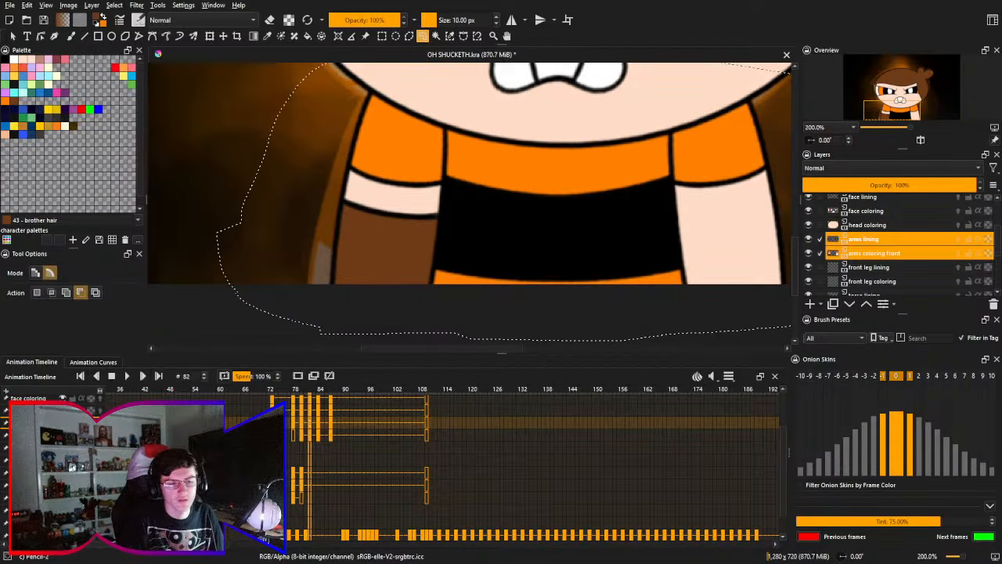
# - Step back and forth through frames 80 to 85 to check the movement of the arms
pyautogui.press('Left')
pyautogui.press('Left')
pyautogui.press('Left')
pyautogui.press('Right')
pyautogui.press('Right')
pyautogui.press('Right')
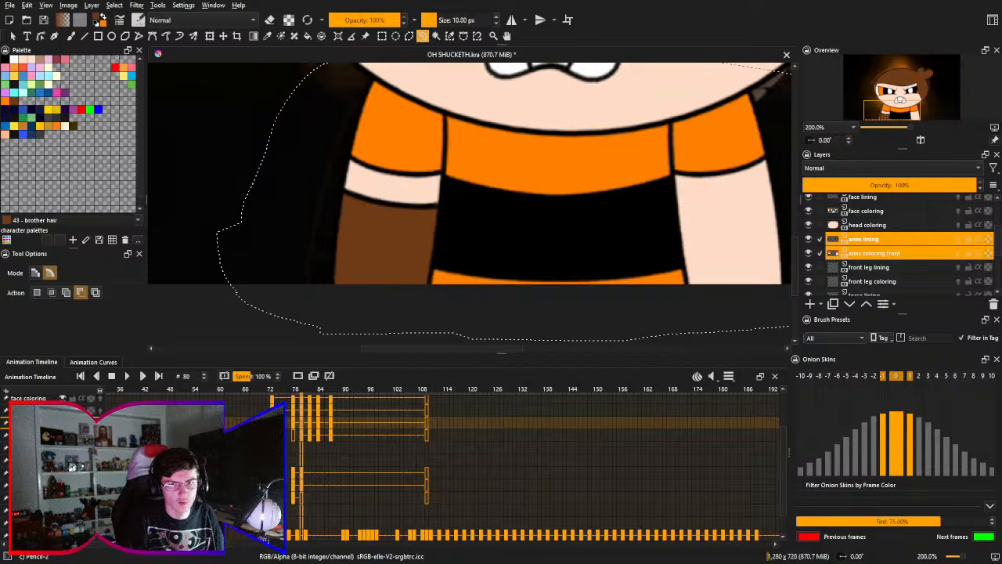
pyautogui.press('Right')
pyautogui.press('Right')
pyautogui.press('Right')
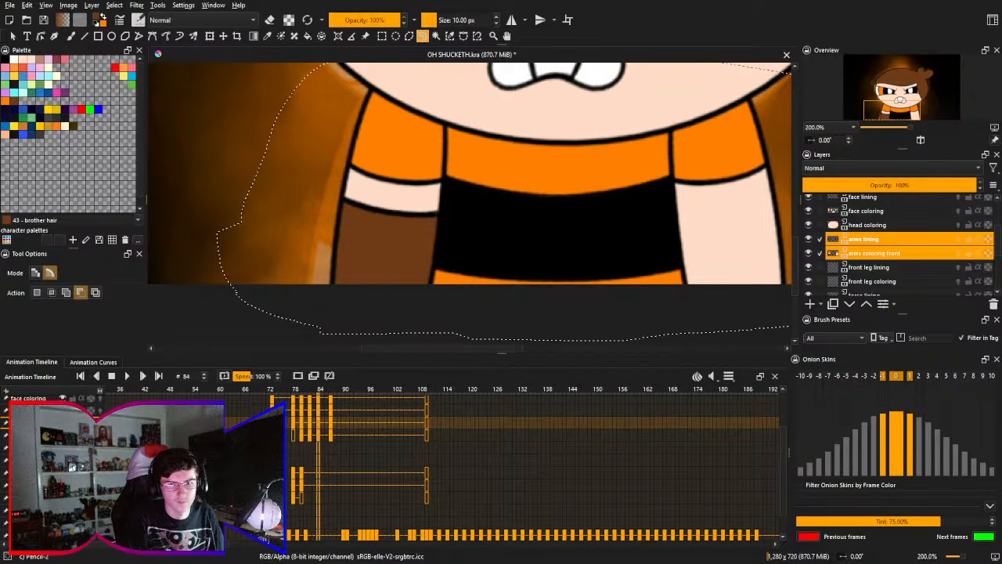
pyautogui.press('Left')
pyautogui.press('Left')
pyautogui.press('Left')
pyautogui.press('Left')
pyautogui.press('Left')
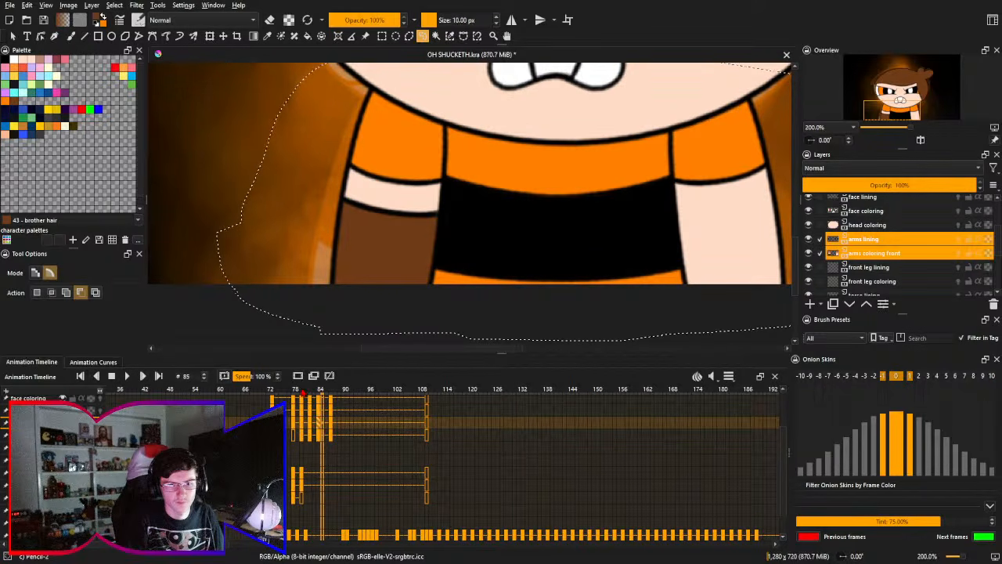
pyautogui.press('Right')
pyautogui.press('Right')
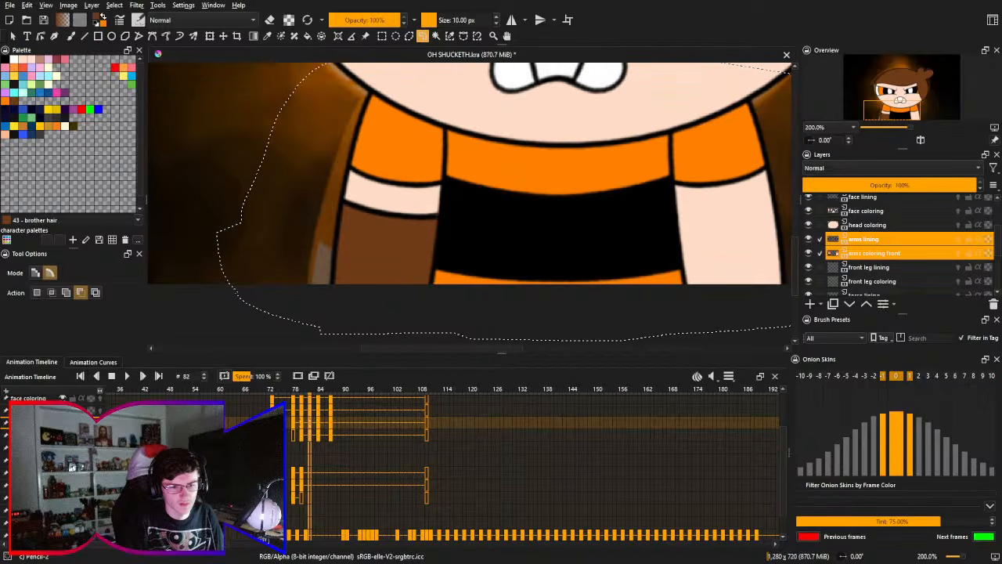
pyautogui.scroll(-2, 63, 509)
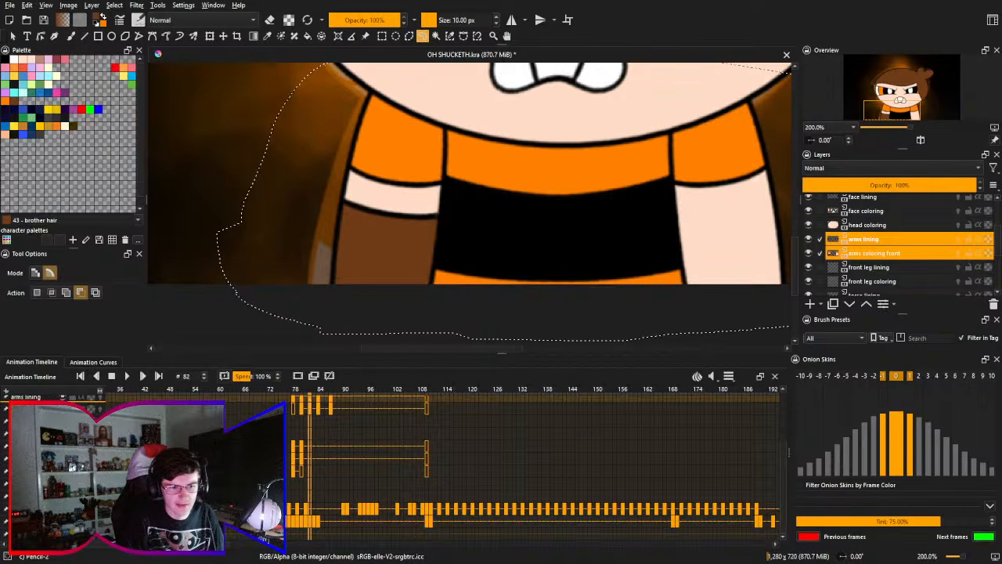
# - Hide the background layer and subtract the empty area around the character's body from the selection with the Contiguous Selection tool
pyautogui.click(63, 521)
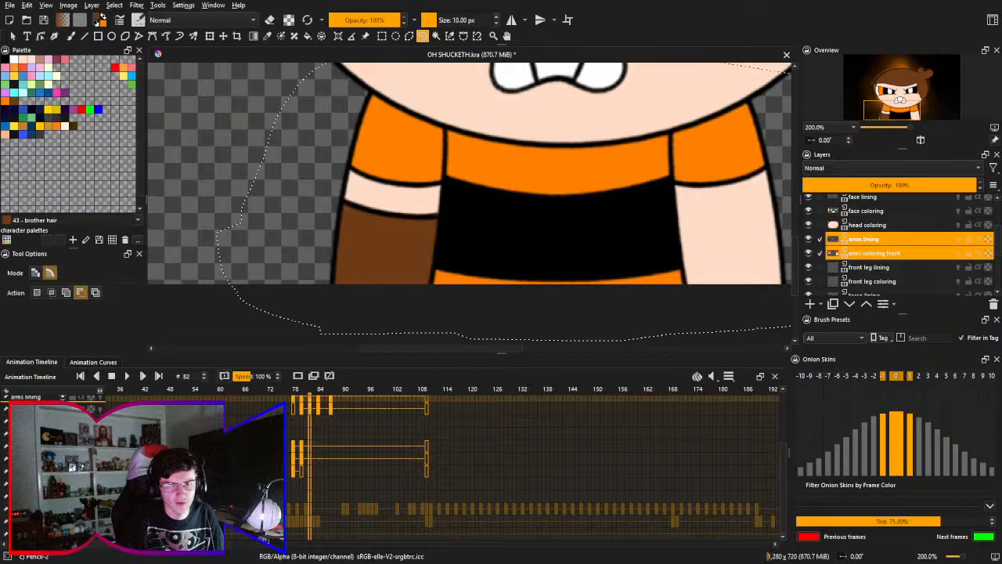
pyautogui.scroll(-3, 291, 283)
pyautogui.scroll(-3, 291, 283)
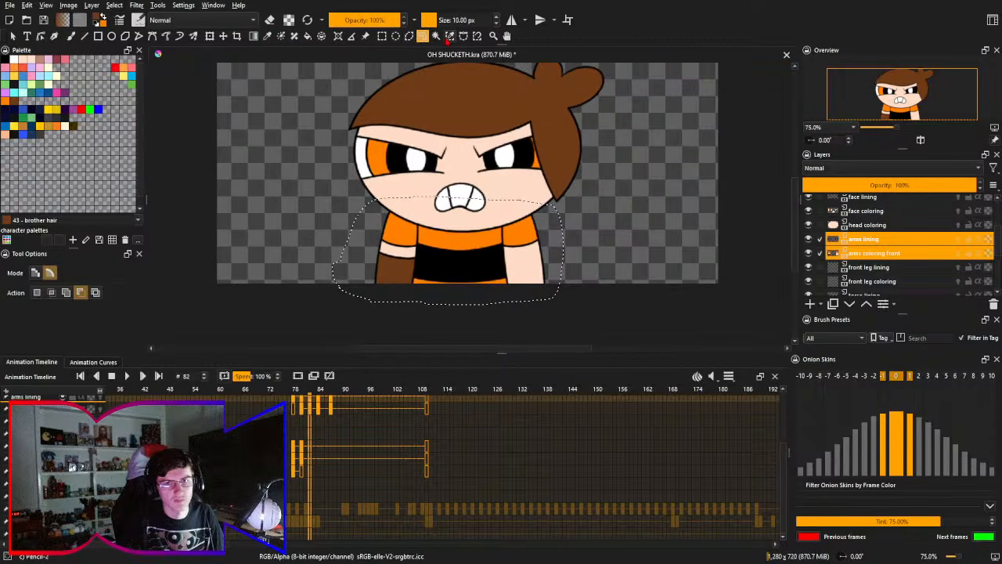
pyautogui.click(436, 36)
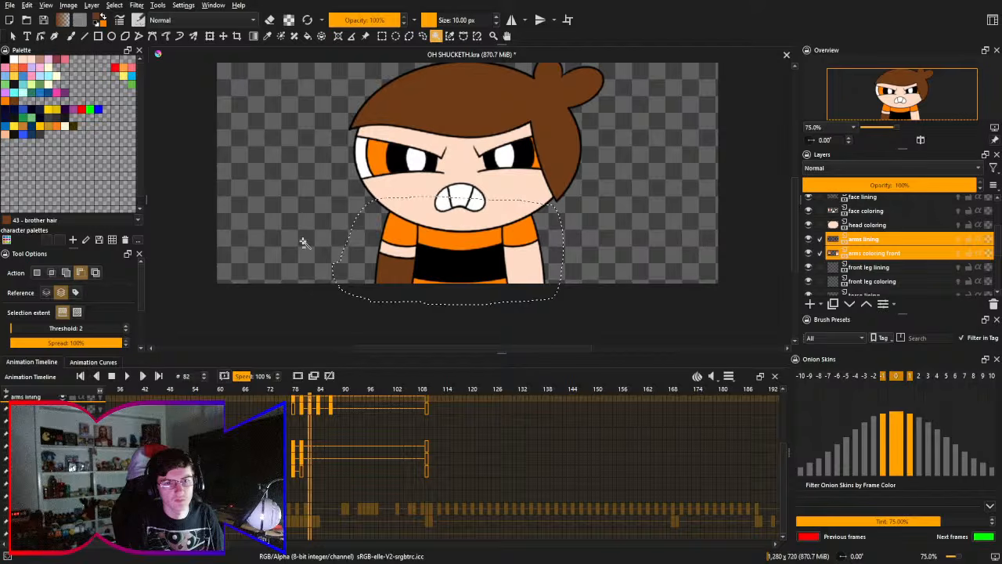
pyautogui.click(298, 243)
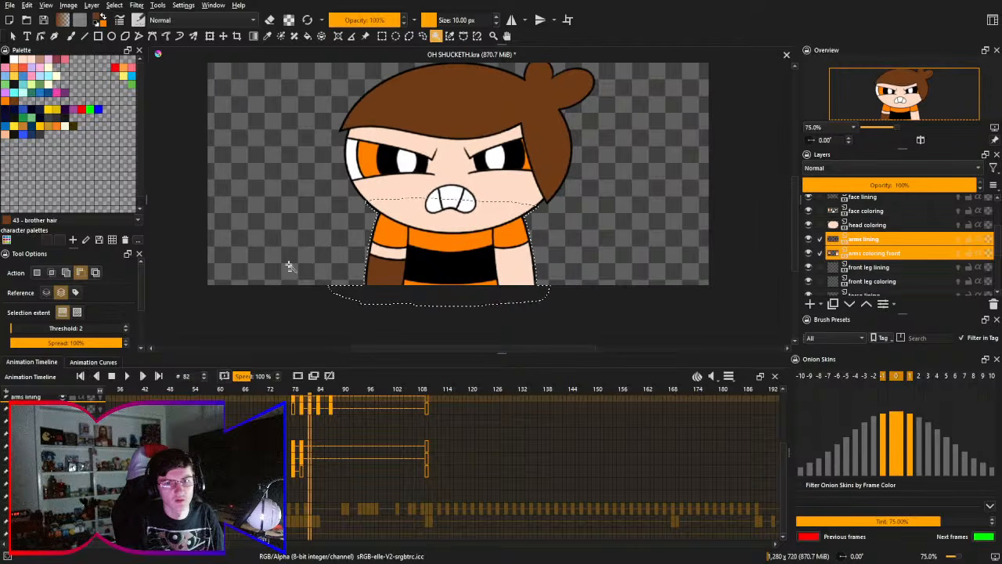
pyautogui.scroll(3, 533, 468)
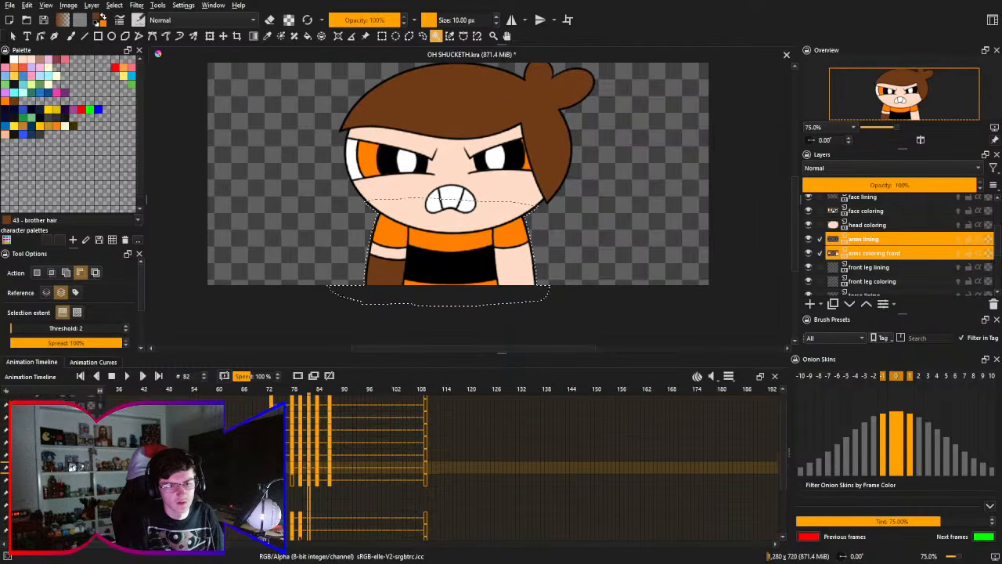
# - Hide the head coloring, face coloring, face lining, head outline and hair layers
pyautogui.click(808, 225)
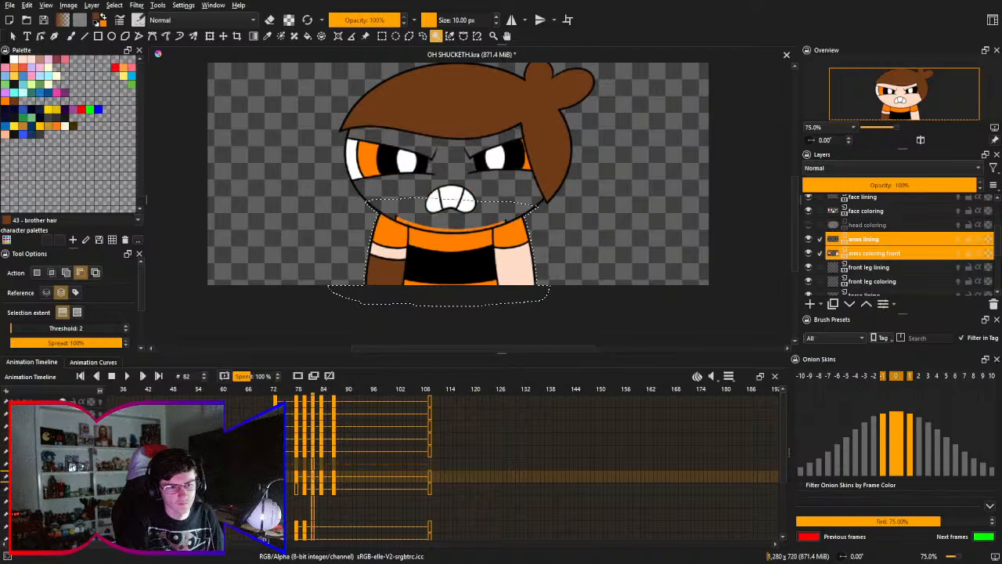
pyautogui.click(809, 210)
pyautogui.click(808, 196)
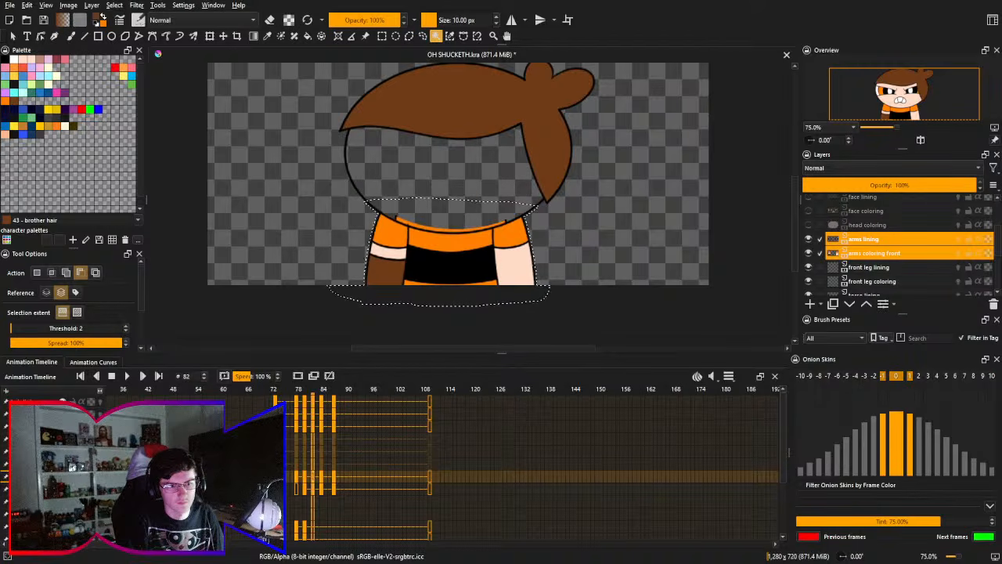
pyautogui.click(63, 426)
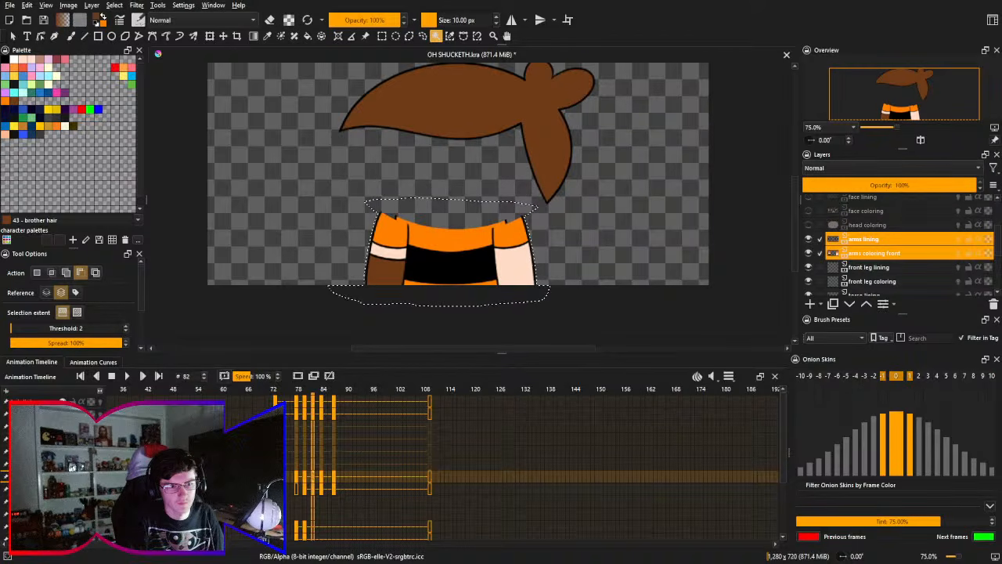
pyautogui.click(63, 414)
pyautogui.click(63, 401)
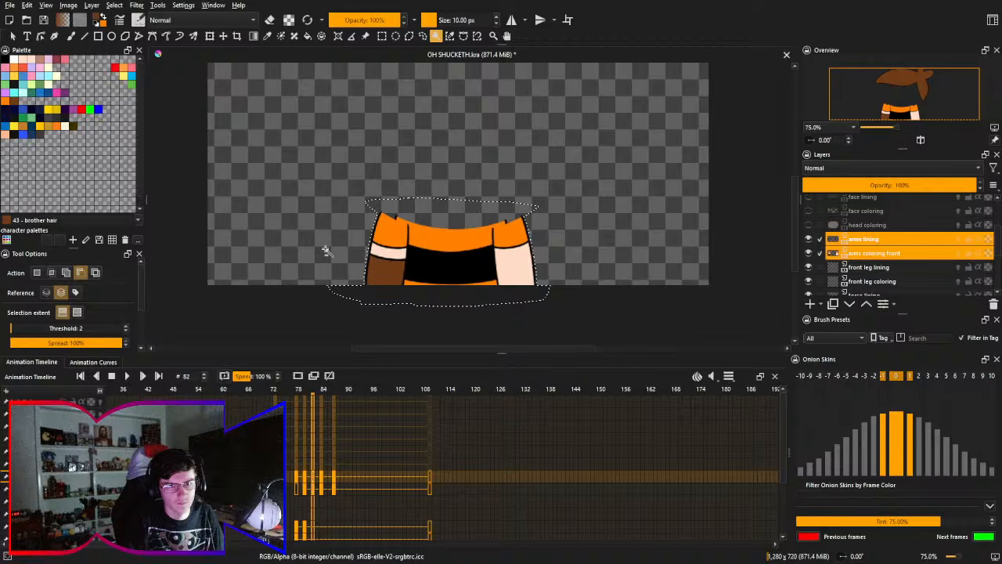
# - Hide the torso layers and reduce the selection on frame 82 to just the two arms by subtracting the empty canvas around them
pyautogui.moveTo(322, 250); pyautogui.dragTo(302, 239)
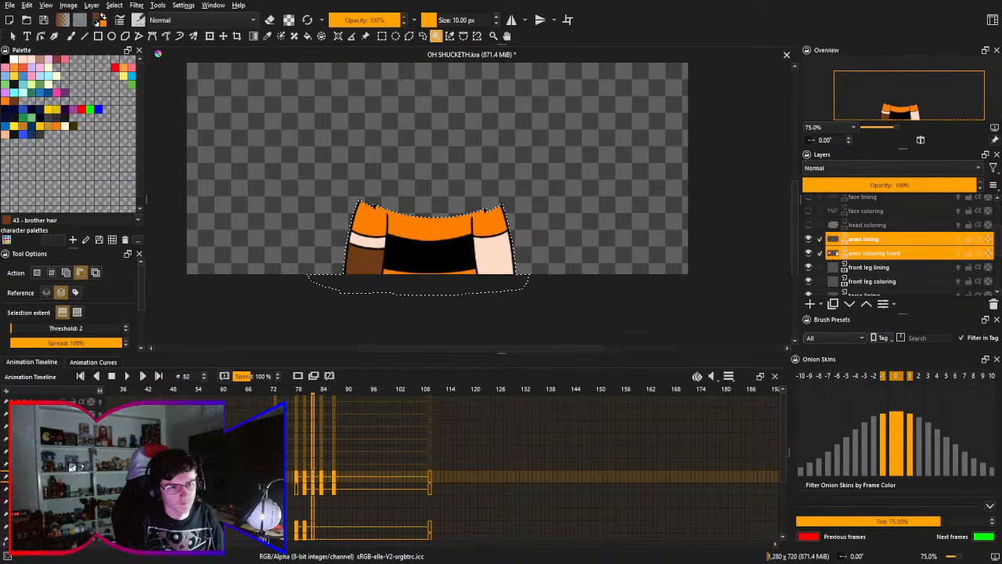
pyautogui.moveTo(368, 497); pyautogui.dragTo(378, 451)
pyautogui.click(64, 492)
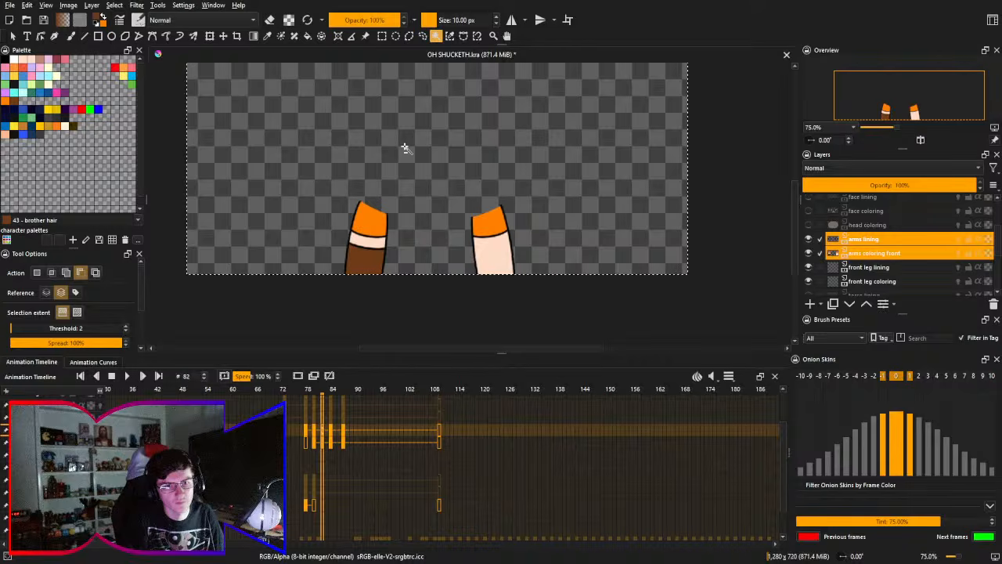
pyautogui.moveTo(427, 217); pyautogui.dragTo(429, 142)
pyautogui.moveTo(425, 229); pyautogui.dragTo(430, 157)
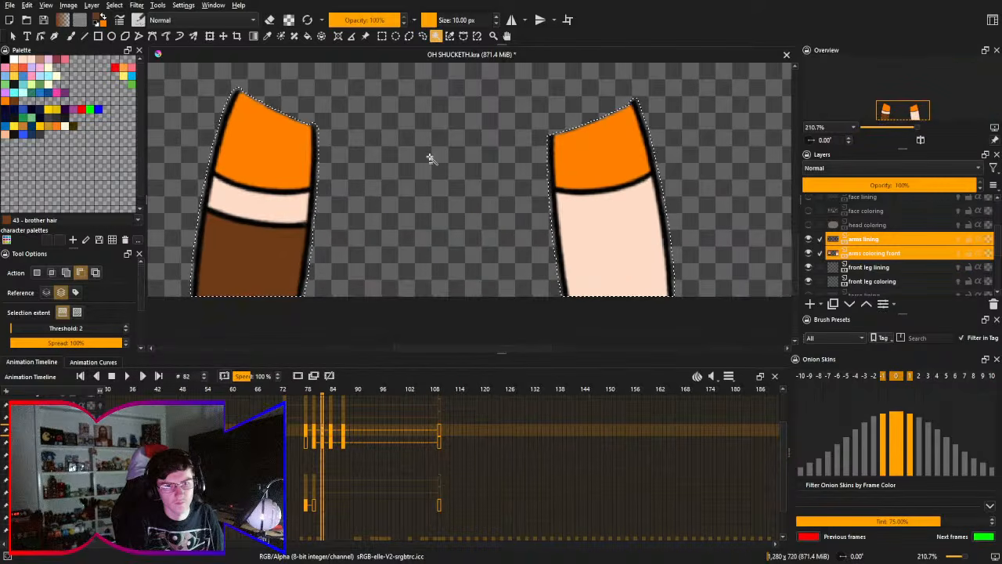
# - Start a transform on the selected arms and make the hidden head, face, hair and torso layers visible again
pyautogui.hotkey('ctrl', 't')
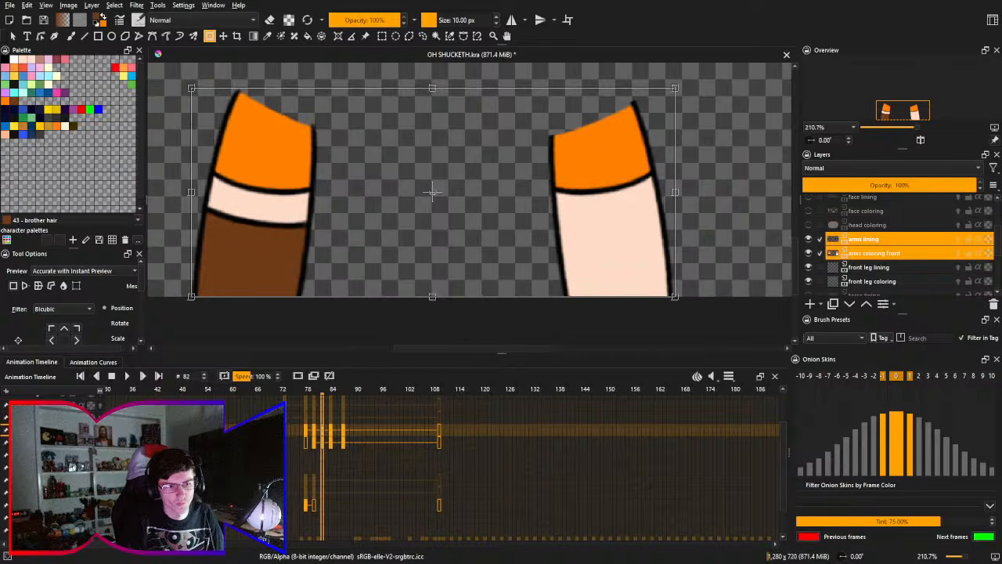
pyautogui.scroll(3, 536, 470)
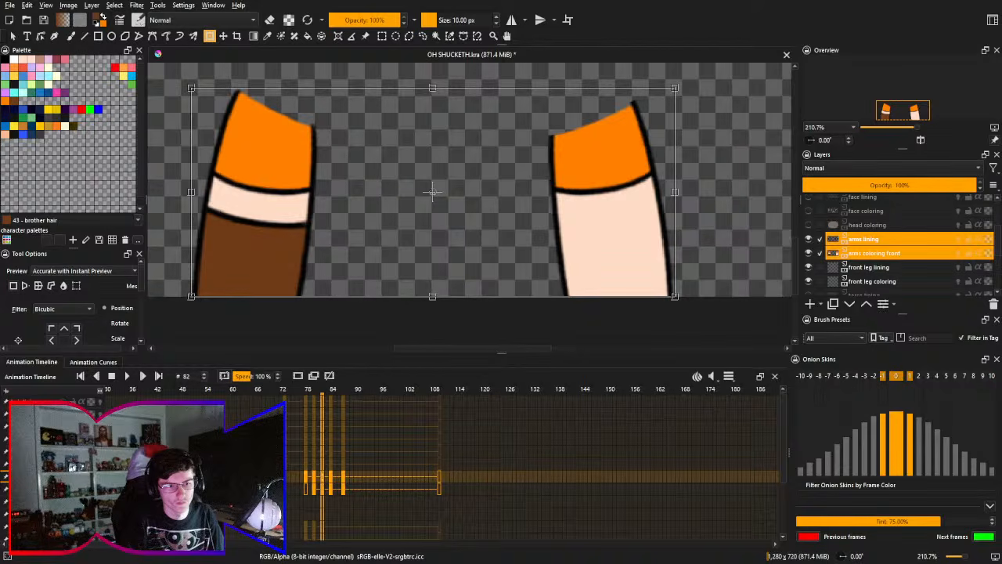
pyautogui.press('Return')
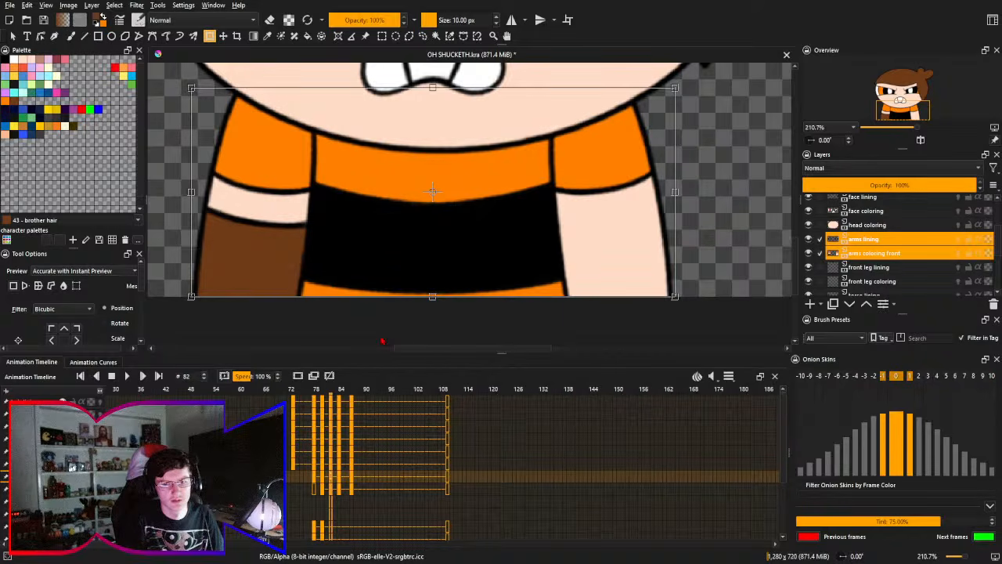
# - Mesh-transform both arm layers on frame 82, pulling the lower ends of the arms inward toward the torso, and apply it
pyautogui.hotkey('ctrl', 't')
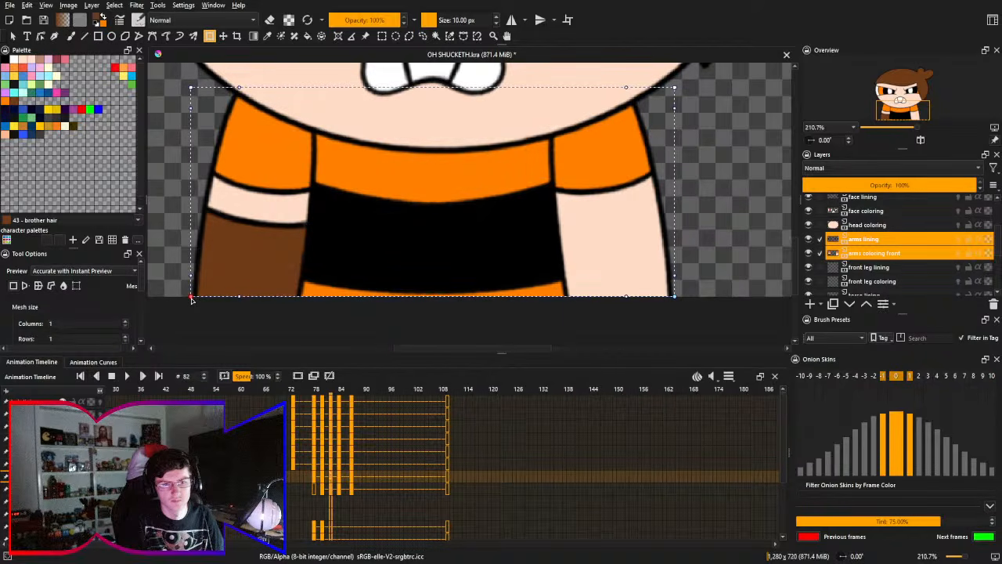
pyautogui.moveTo(192, 298); pyautogui.dragTo(199, 300)
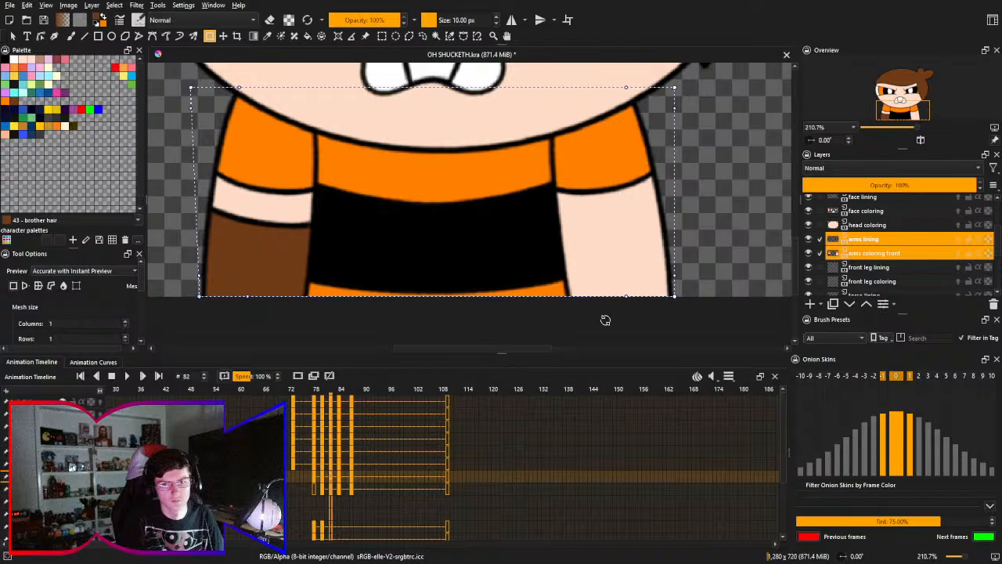
pyautogui.moveTo(675, 300); pyautogui.dragTo(655, 303)
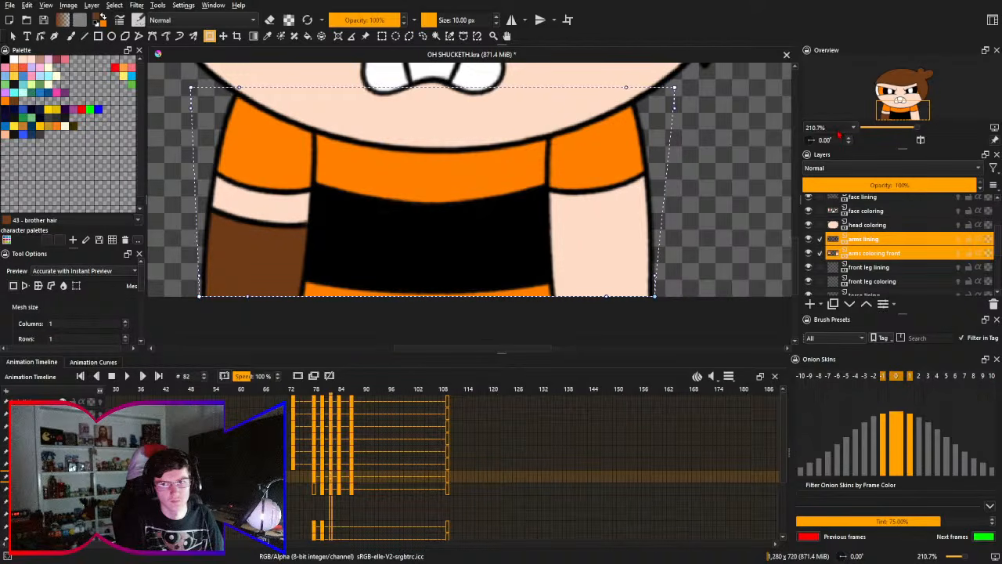
pyautogui.scroll(-1, 837, 126)
pyautogui.moveTo(595, 244); pyautogui.dragTo(613, 271)
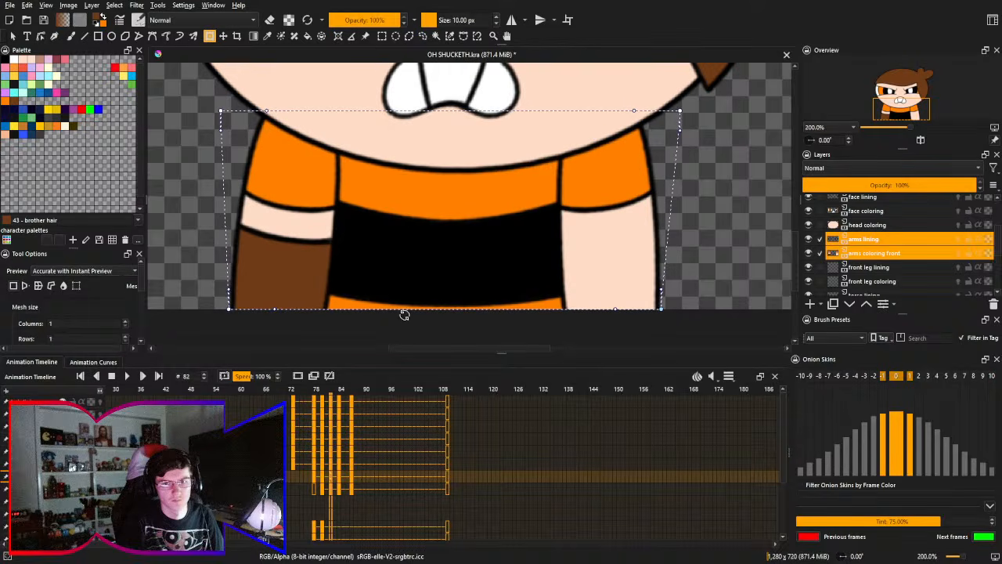
pyautogui.moveTo(229, 308); pyautogui.dragTo(240, 309)
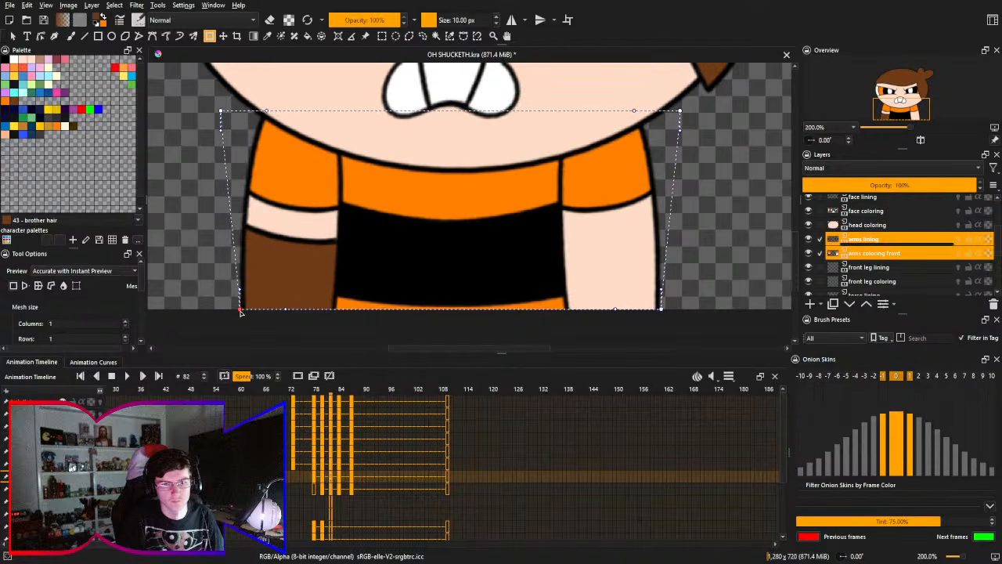
pyautogui.moveTo(662, 309); pyautogui.dragTo(667, 311)
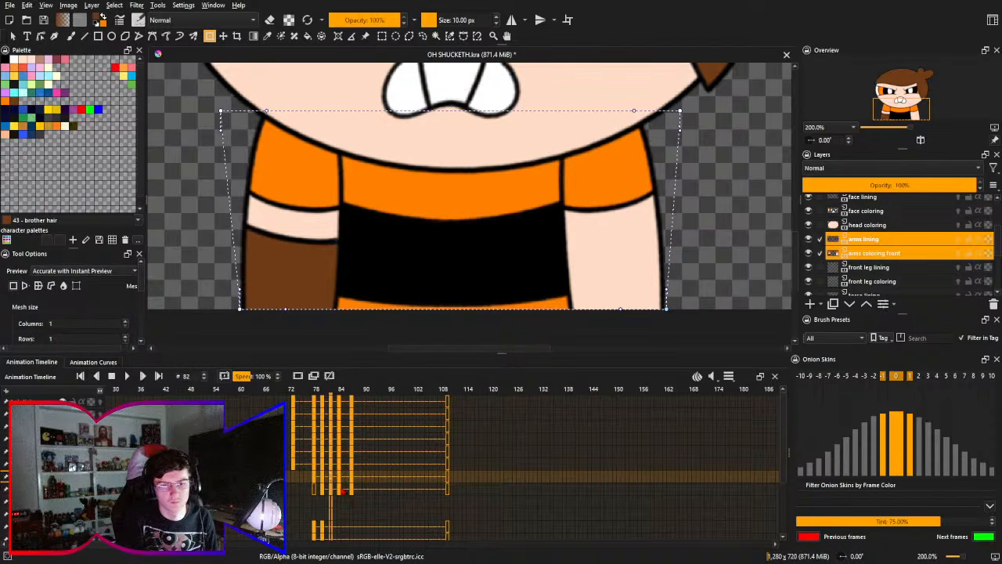
pyautogui.press('Return')
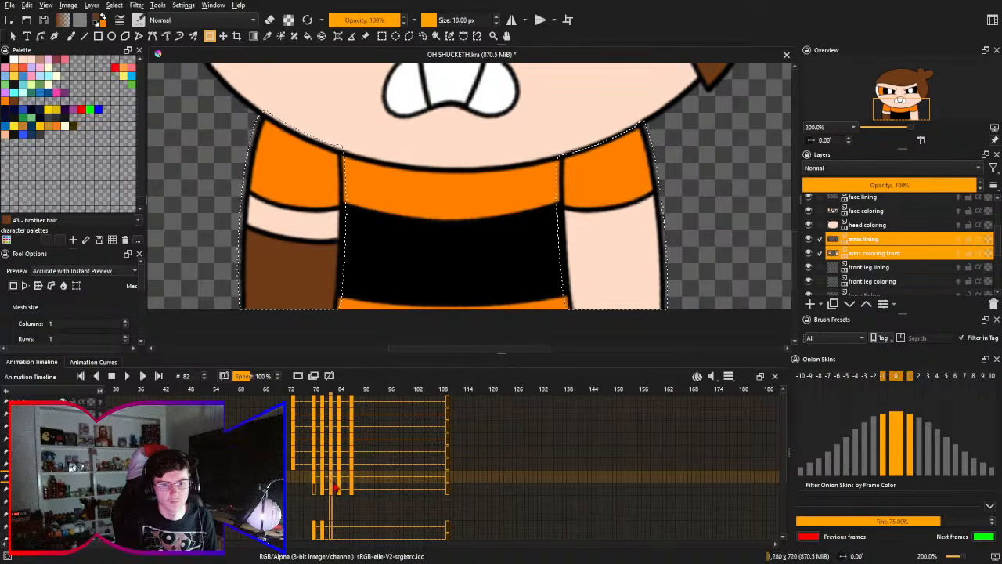
# - Go to frame 84 and hide the torso, head, face and hair layers so only the arms show
pyautogui.click(342, 483)
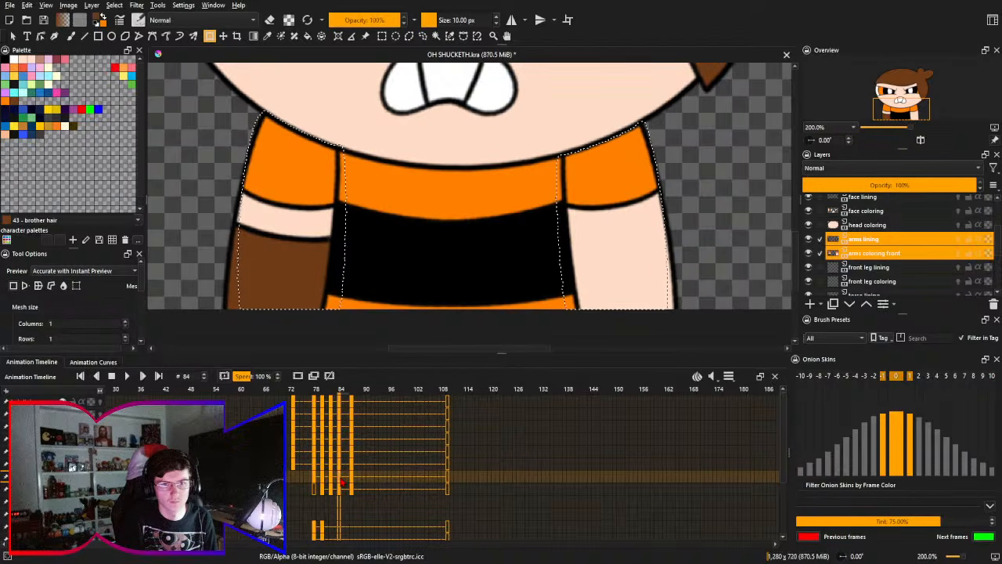
pyautogui.click(348, 483)
pyautogui.click(295, 478)
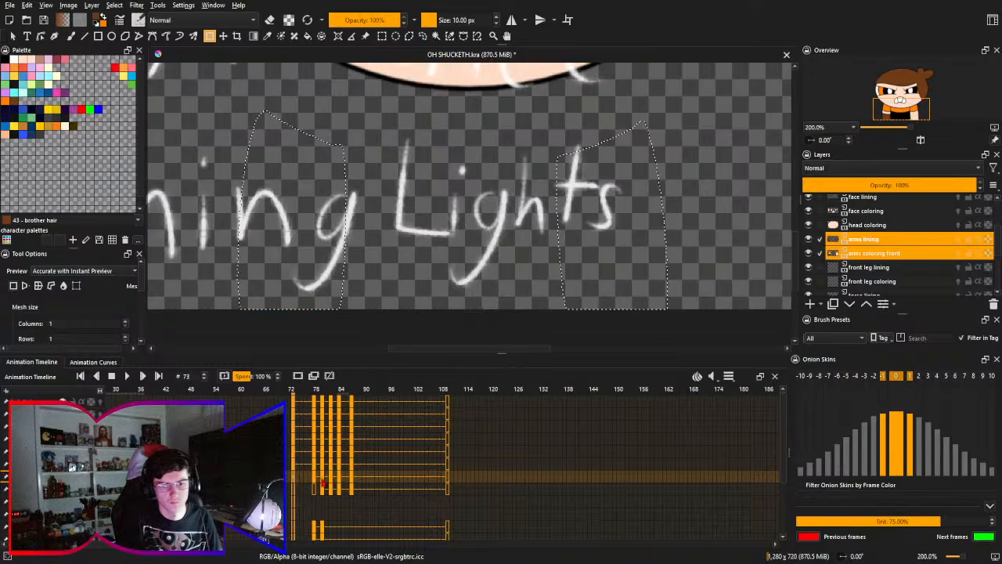
pyautogui.click(339, 484)
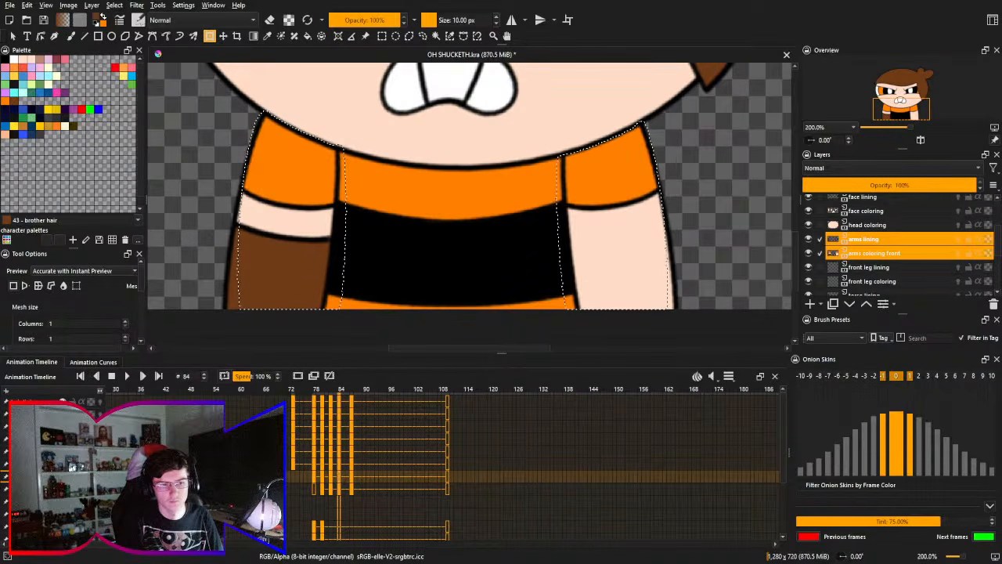
pyautogui.press('Delete')
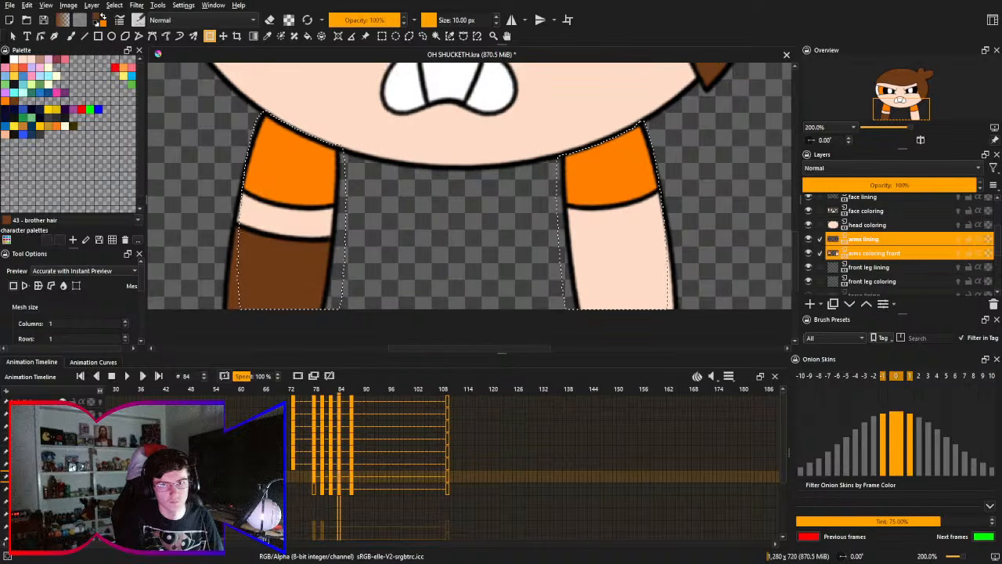
pyautogui.click(809, 225)
pyautogui.click(809, 210)
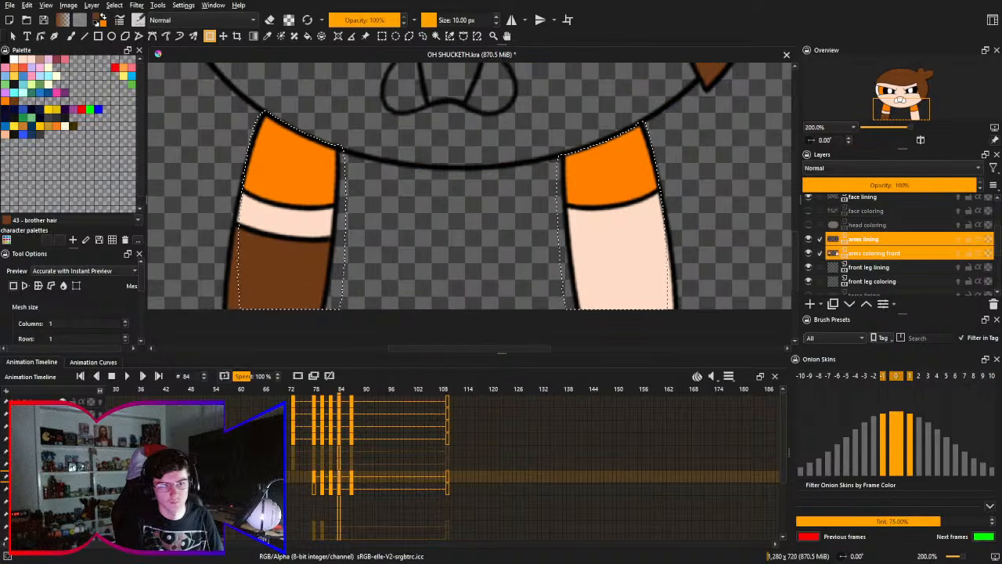
pyautogui.click(62, 439)
pyautogui.click(62, 426)
pyautogui.click(62, 414)
pyautogui.click(62, 401)
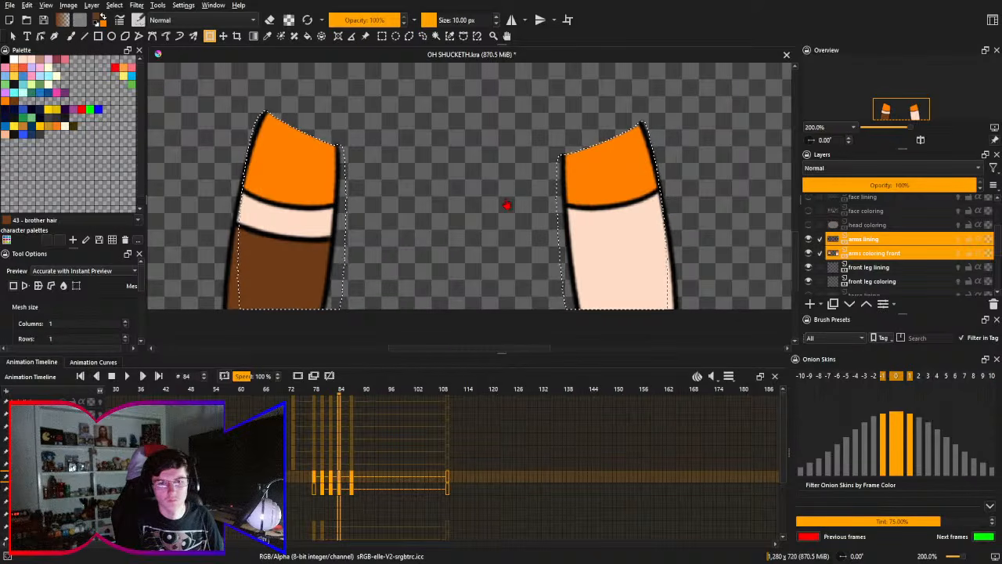
# - Select the whole canvas on frame 84 and subtract the empty area around the arms with the Contiguous Selection tool
pyautogui.hotkey('ctrl', 'a')
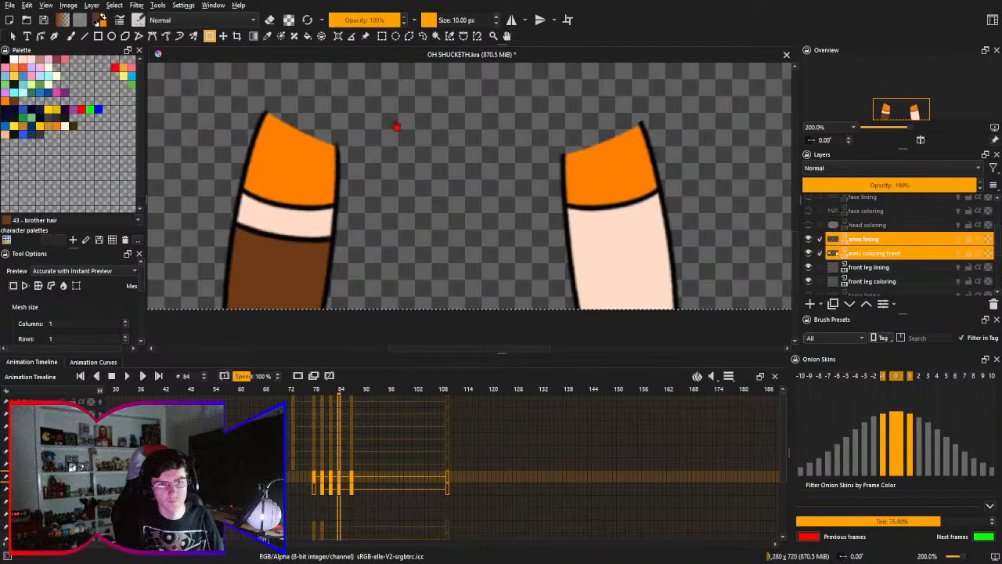
pyautogui.click(436, 36)
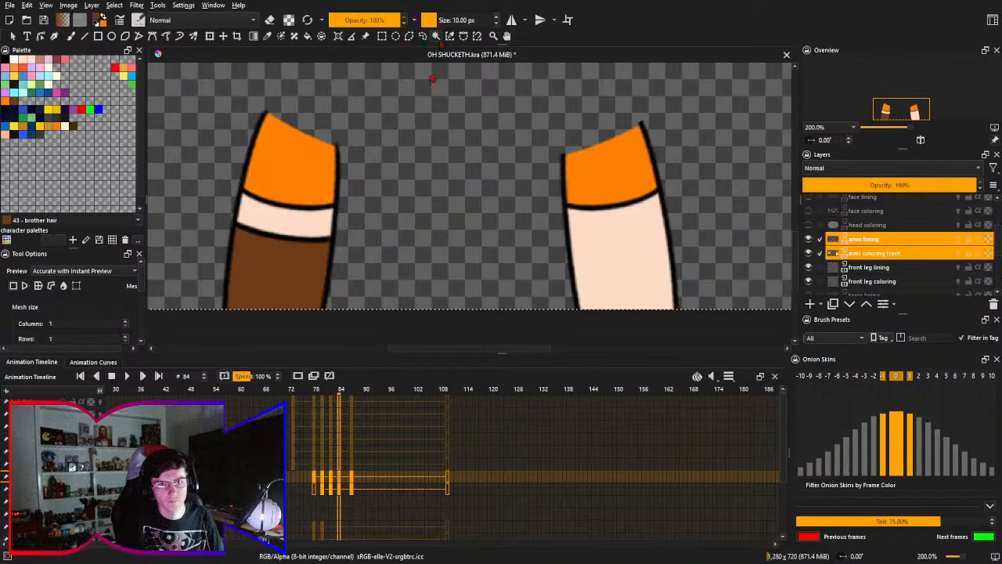
pyautogui.click(441, 131)
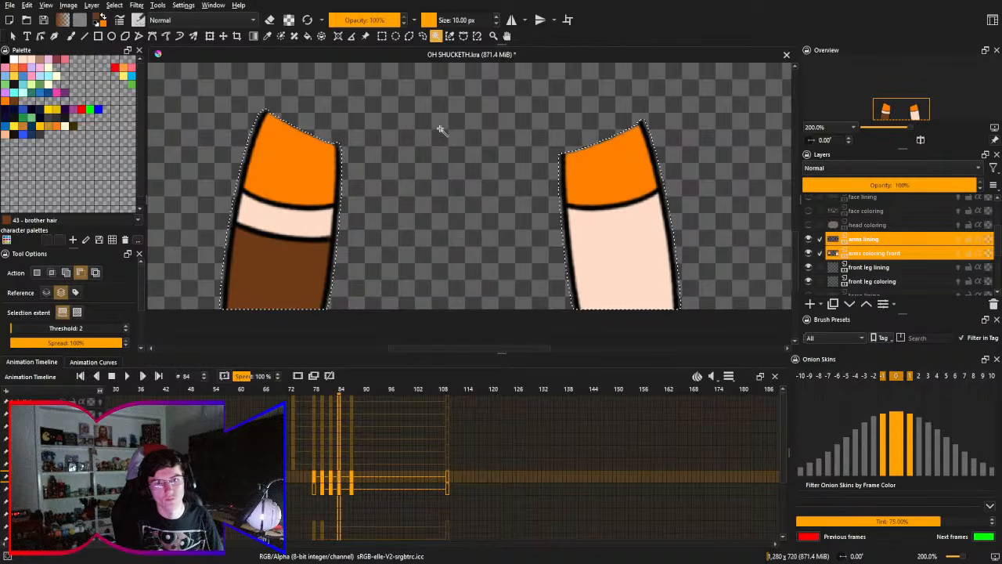
# - Start a transform on the arm layers at frame 84 and make the hidden head, face, hair and torso layers visible again
pyautogui.hotkey('ctrl', 't')
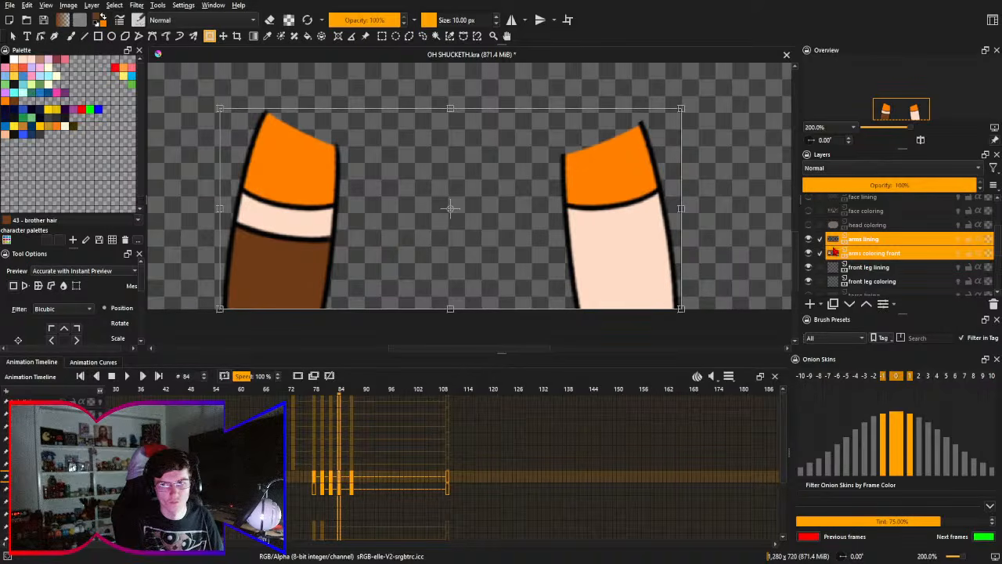
pyautogui.scroll(2, 836, 251)
pyautogui.moveTo(814, 269); pyautogui.dragTo(810, 206)
pyautogui.scroll(-5, 886, 247)
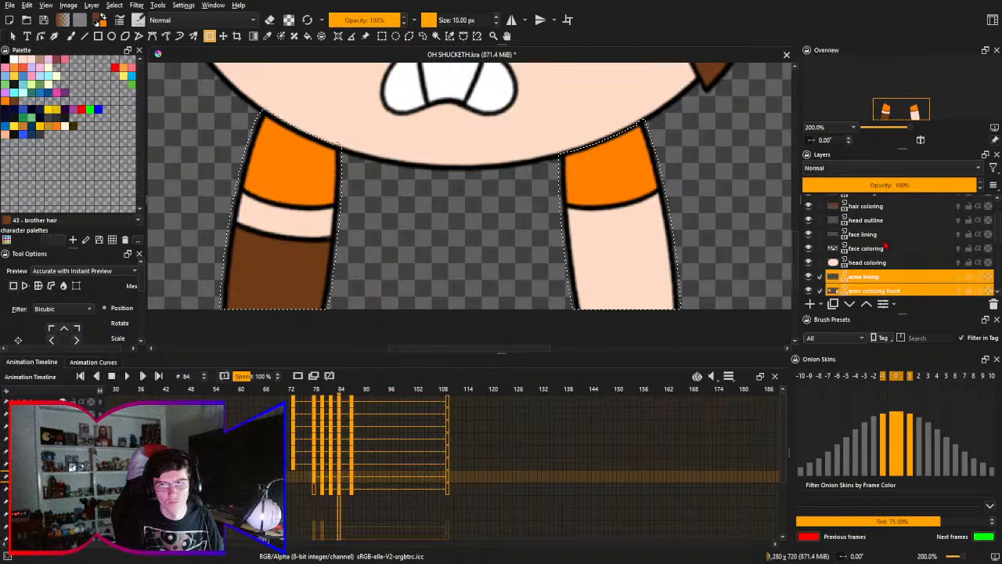
pyautogui.scroll(2, 886, 248)
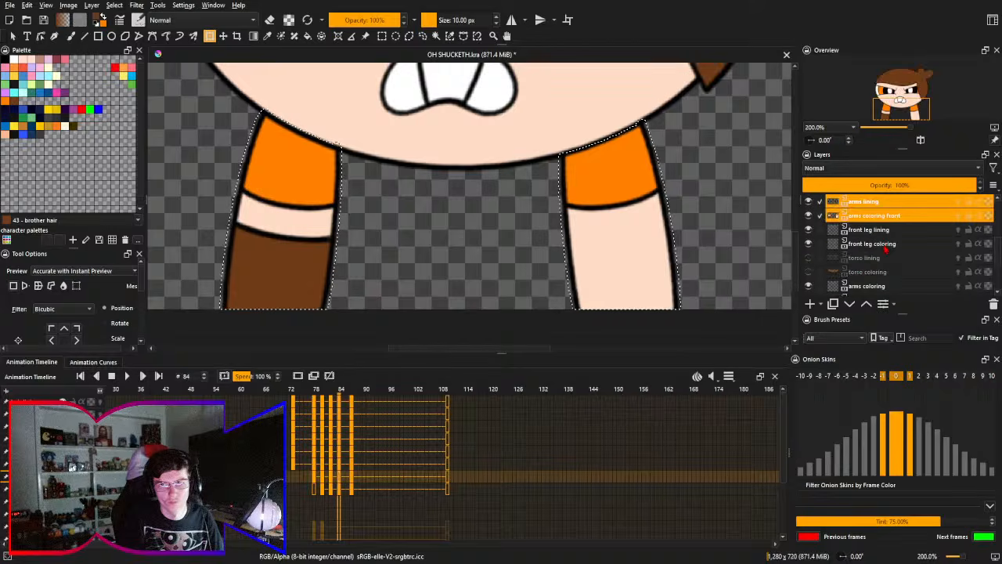
pyautogui.click(809, 257)
pyautogui.click(809, 272)
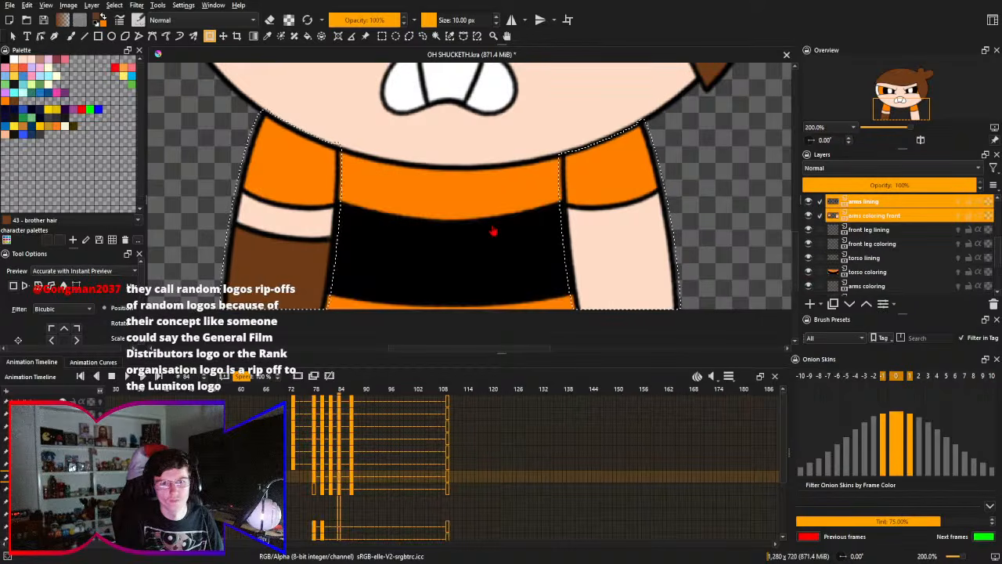
# - Mesh-transform the arm layers on frame 84, pulling the lower ends of both arms slightly inward toward the torso, and apply it
pyautogui.click(469, 291)
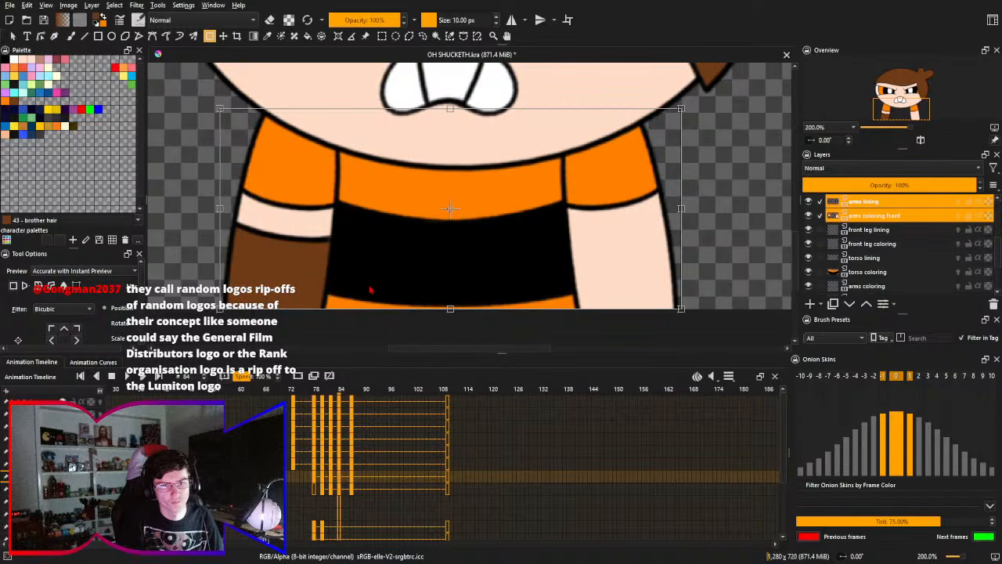
pyautogui.click(76, 285)
pyautogui.moveTo(220, 309); pyautogui.dragTo(235, 313)
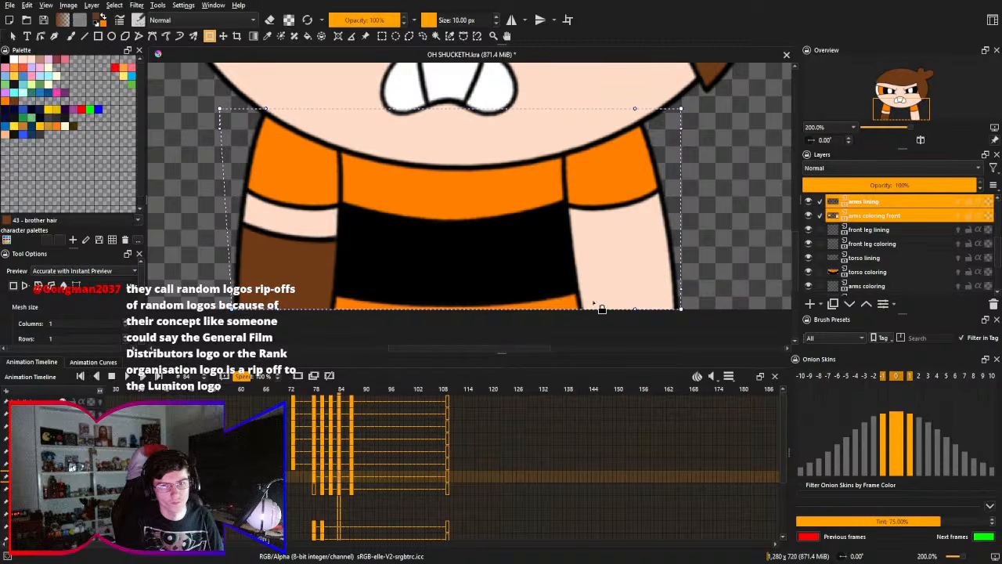
pyautogui.moveTo(681, 311); pyautogui.dragTo(676, 315)
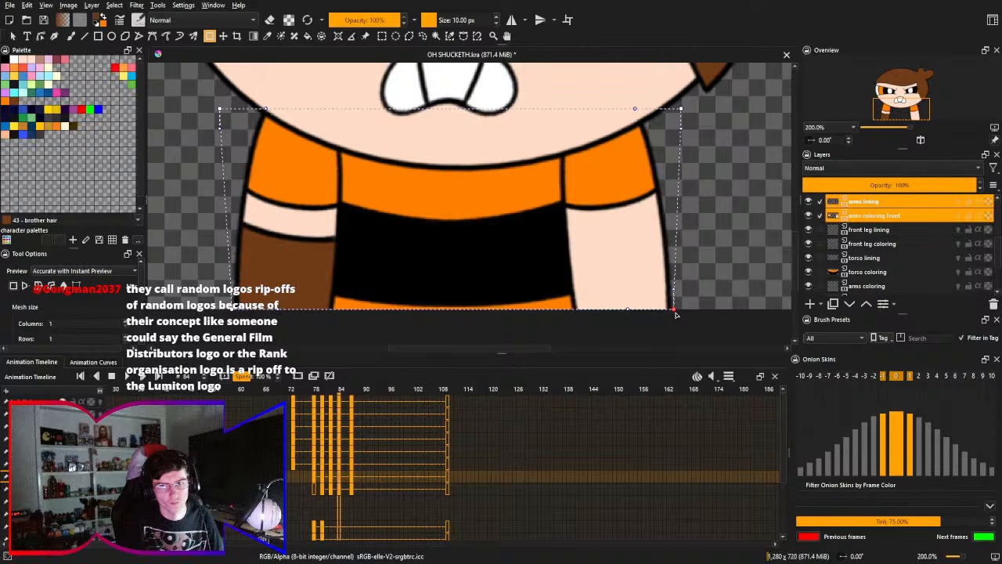
pyautogui.press('Return')
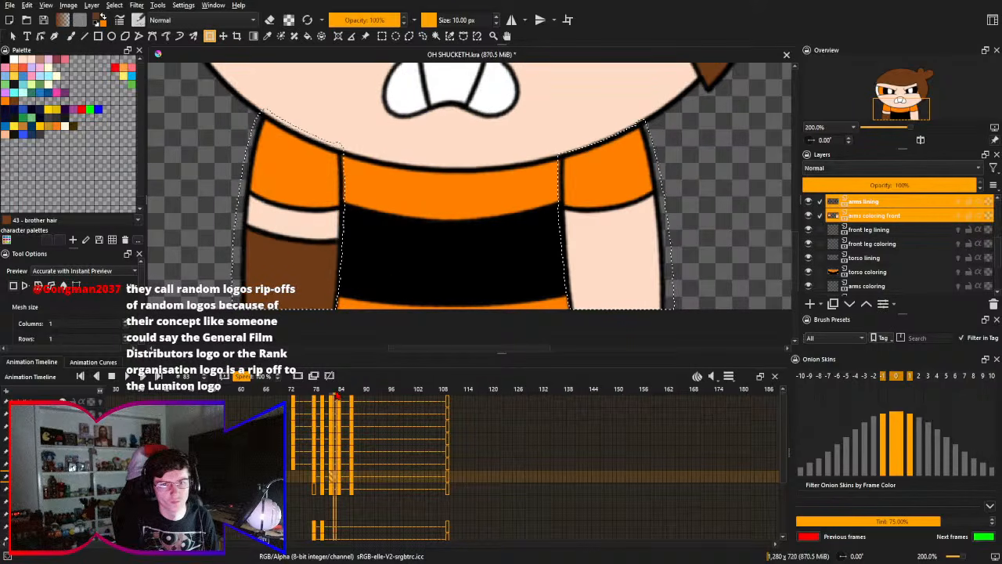
# - Compare the arms with the neighbouring frames and refine the frame 84 mesh transform, moving the brown arm's lower end slightly outward
pyautogui.press('Right')
pyautogui.press('Right')
pyautogui.press('Right')
pyautogui.press('Right')
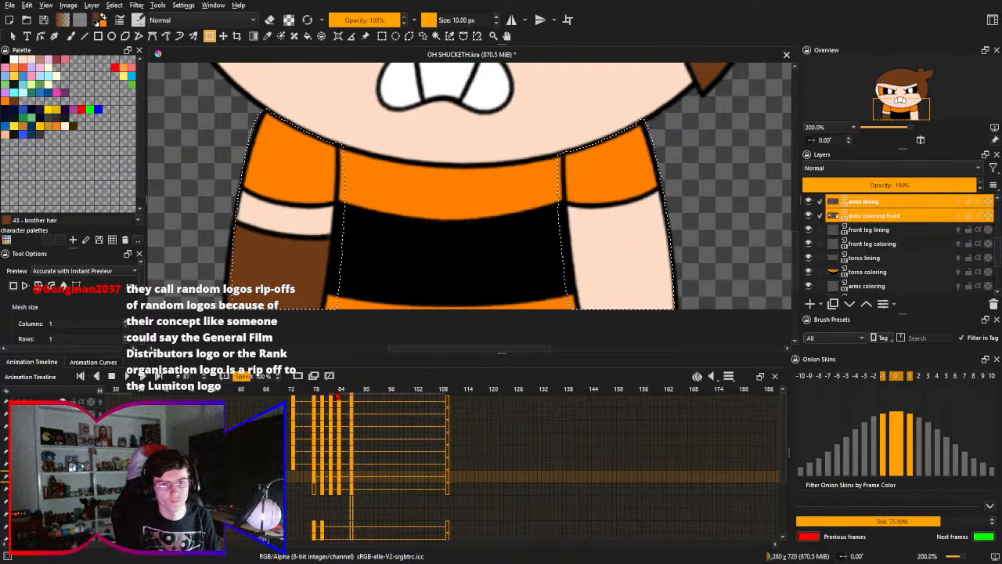
pyautogui.click(338, 396)
pyautogui.press('Left')
pyautogui.press('Left')
pyautogui.press('Left')
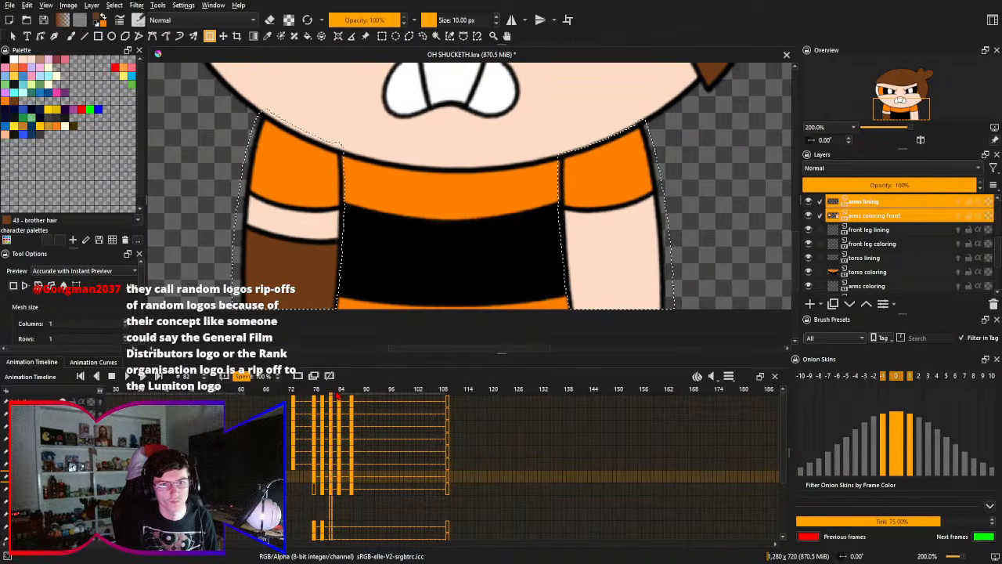
pyautogui.press('Right')
pyautogui.press('Right')
pyautogui.click(237, 312)
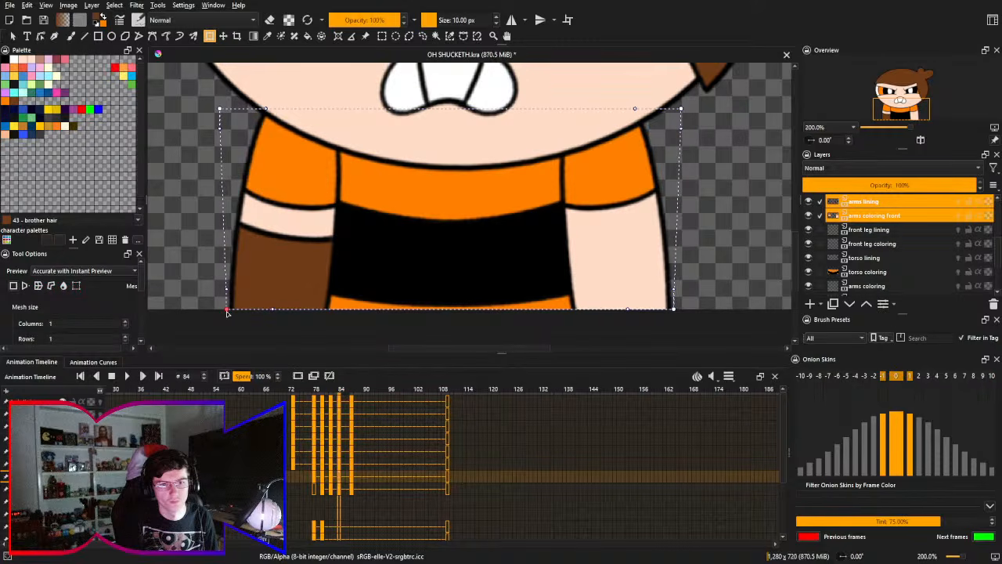
pyautogui.moveTo(227, 312); pyautogui.dragTo(230, 311)
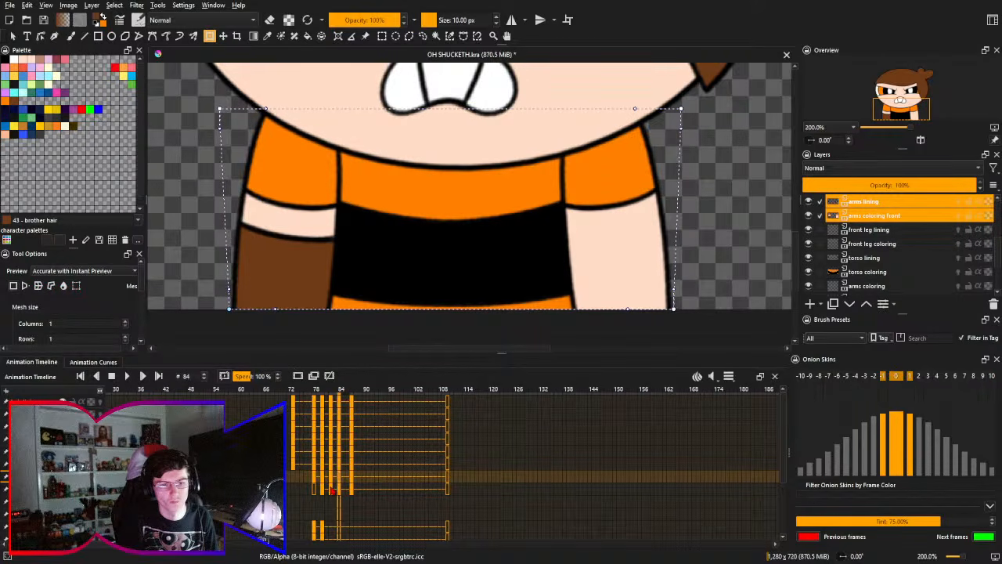
# - Step through frames 80 to 88 to compare the arm positions from drawing to drawing
pyautogui.click(321, 483)
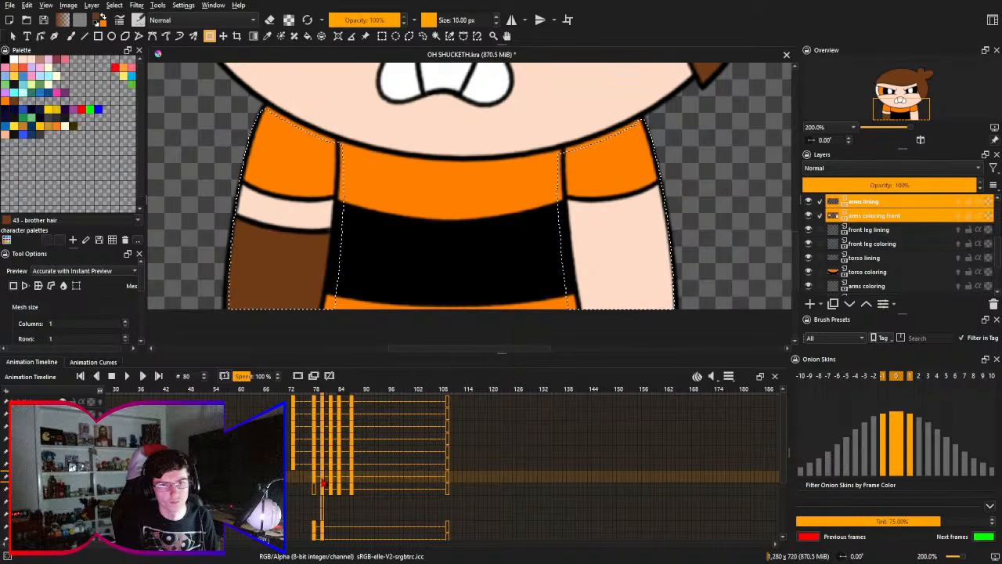
pyautogui.press('Left')
pyautogui.press('Right')
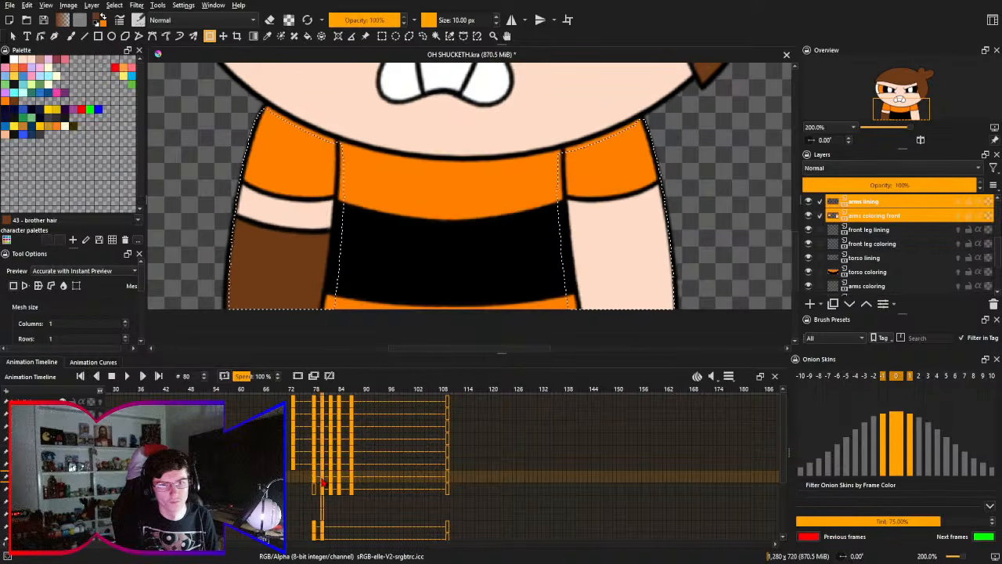
pyautogui.press('Left')
pyautogui.press('Right')
pyautogui.press('Right')
pyautogui.press('Right')
pyautogui.press('Right')
pyautogui.press('Right')
pyautogui.press('Right')
pyautogui.press('Right')
pyautogui.press('Right')
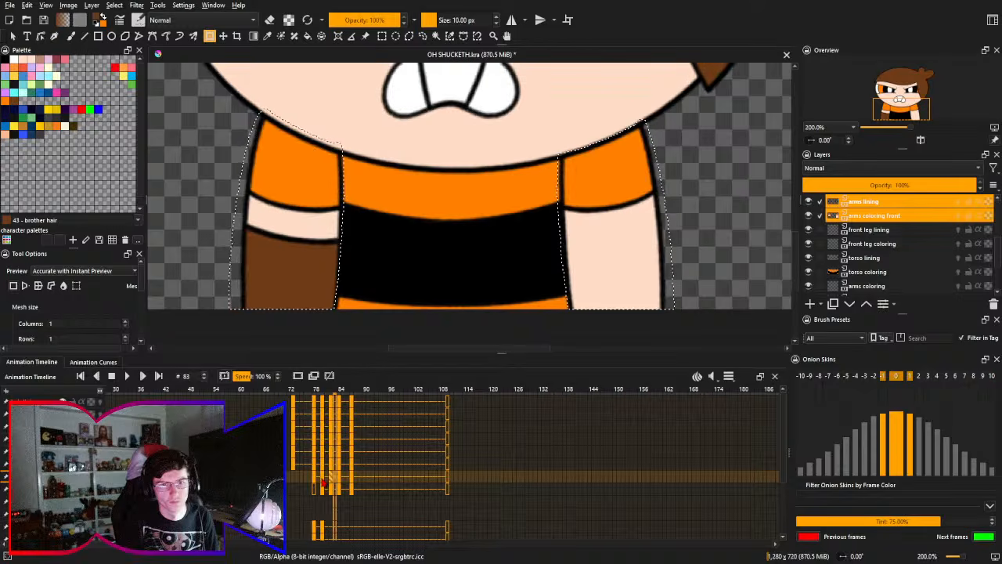
pyautogui.press('Right')
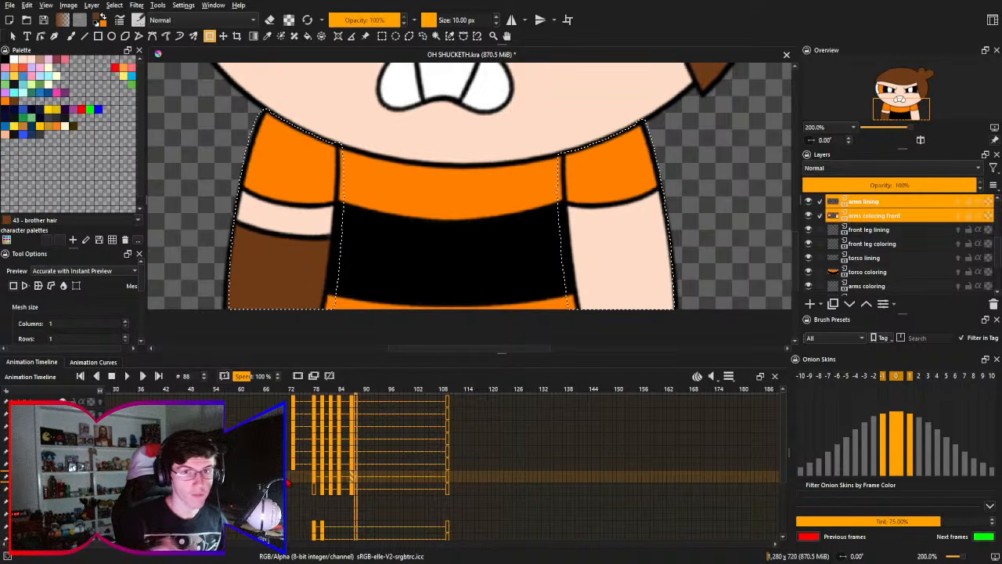
# - Clear the selection around the arms, go to frame 66, and save the OH SHUCKETH.kra document
pyautogui.hotkey('ctrl', 'e')
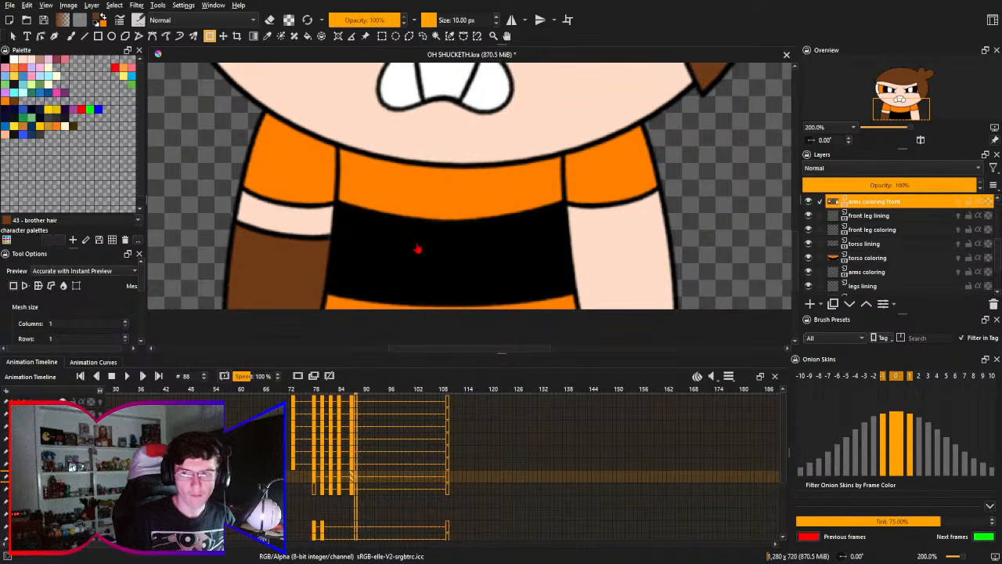
pyautogui.press('2')
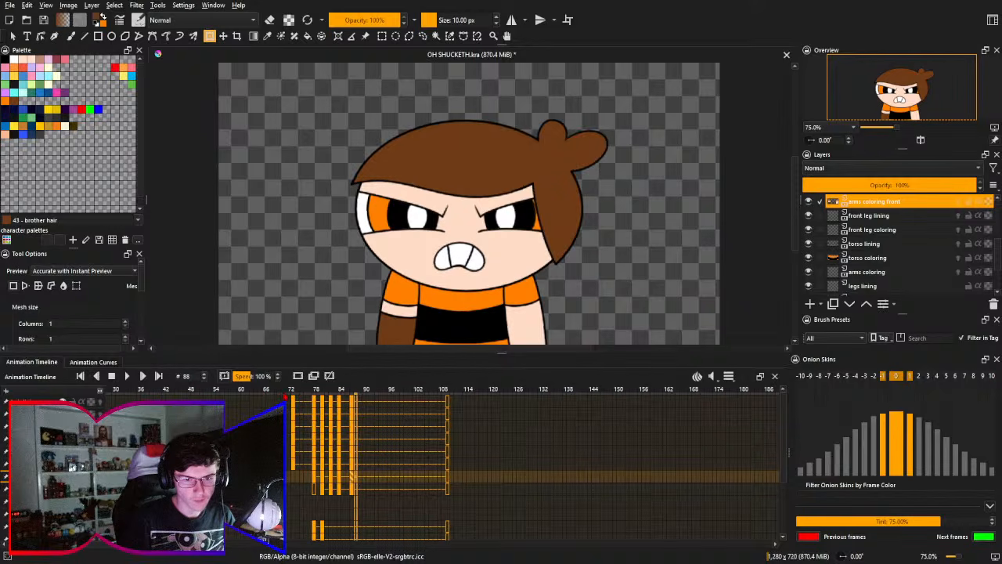
pyautogui.click(265, 397)
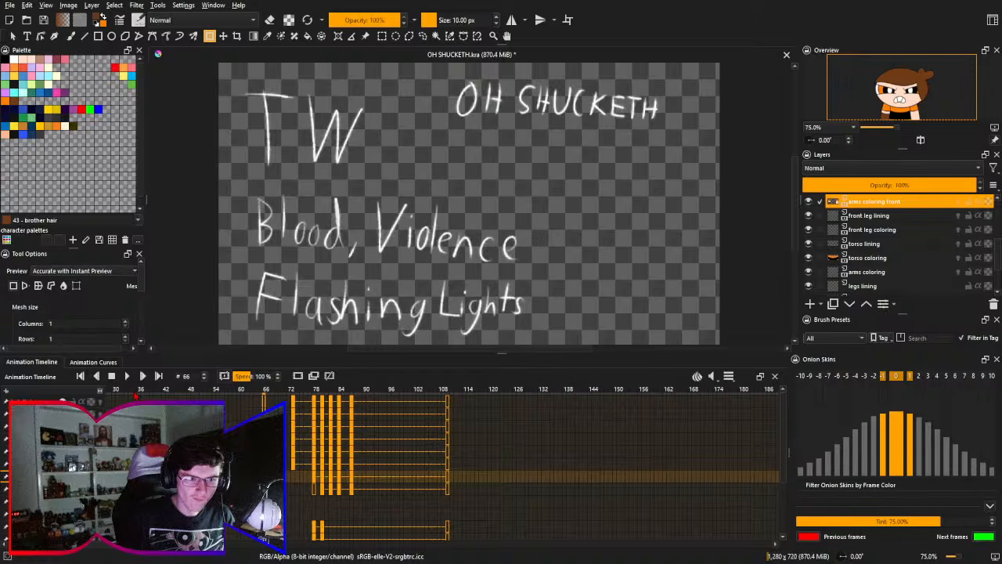
pyautogui.hotkey('ctrl', 's')
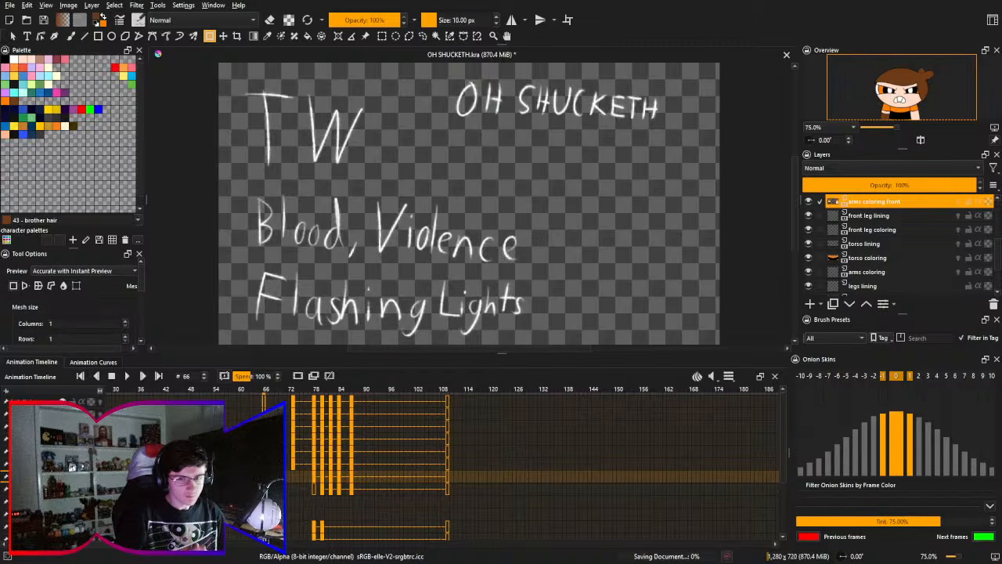
pyautogui.hotkey('ctrl', 's')
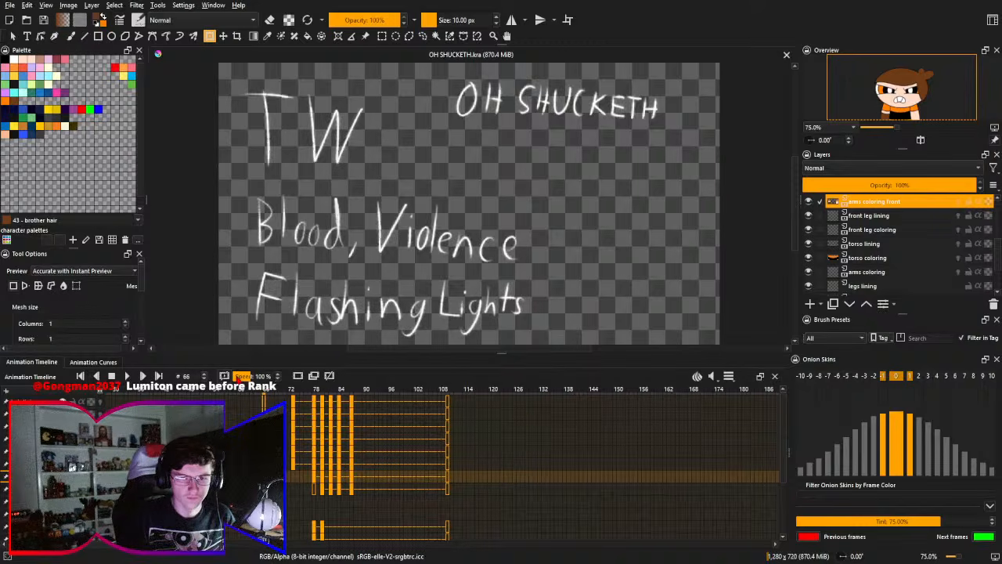
# - Play the animation from around frame 66 several times to review the character's head, torso and arm movement
pyautogui.press('space')
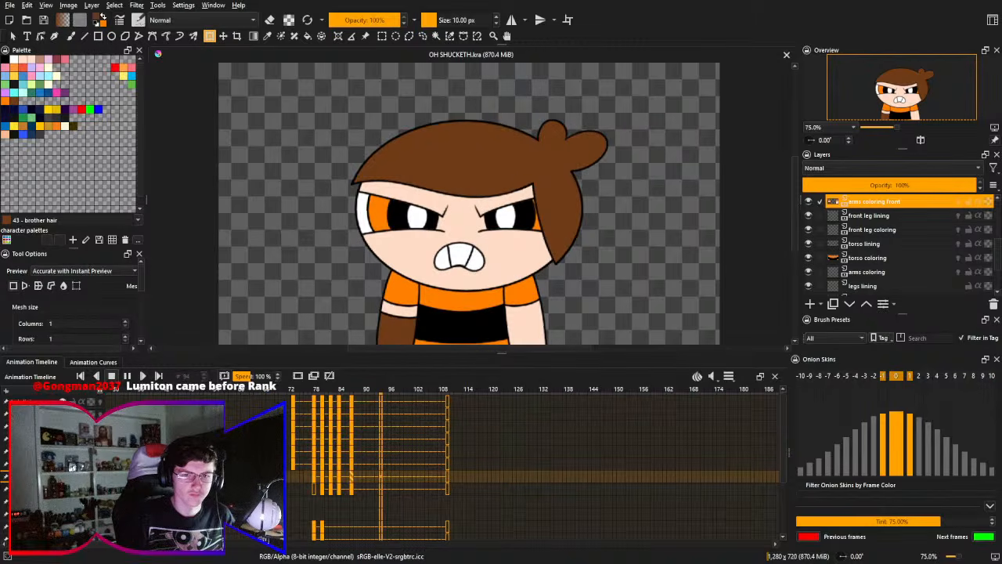
pyautogui.press('space')
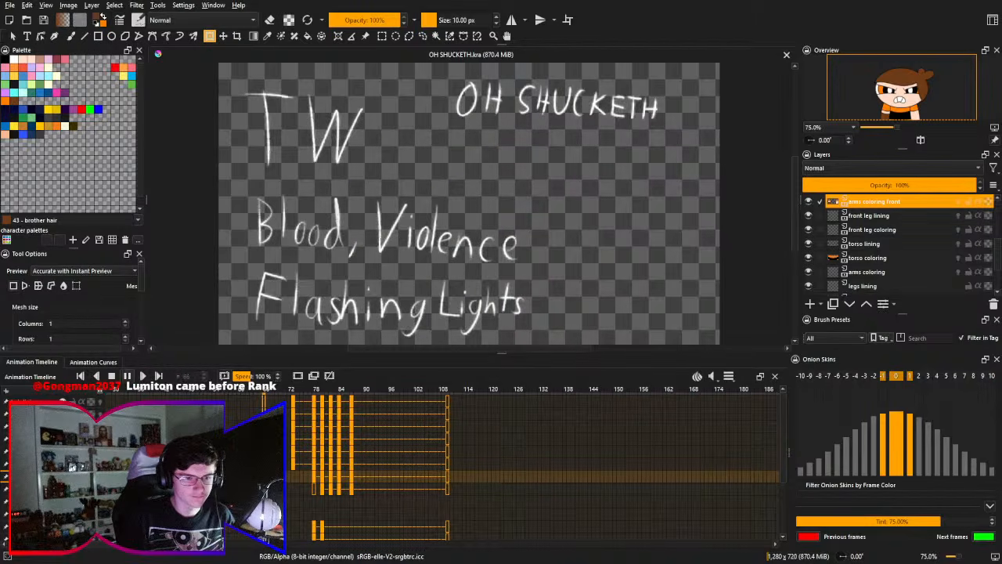
pyautogui.press('space')
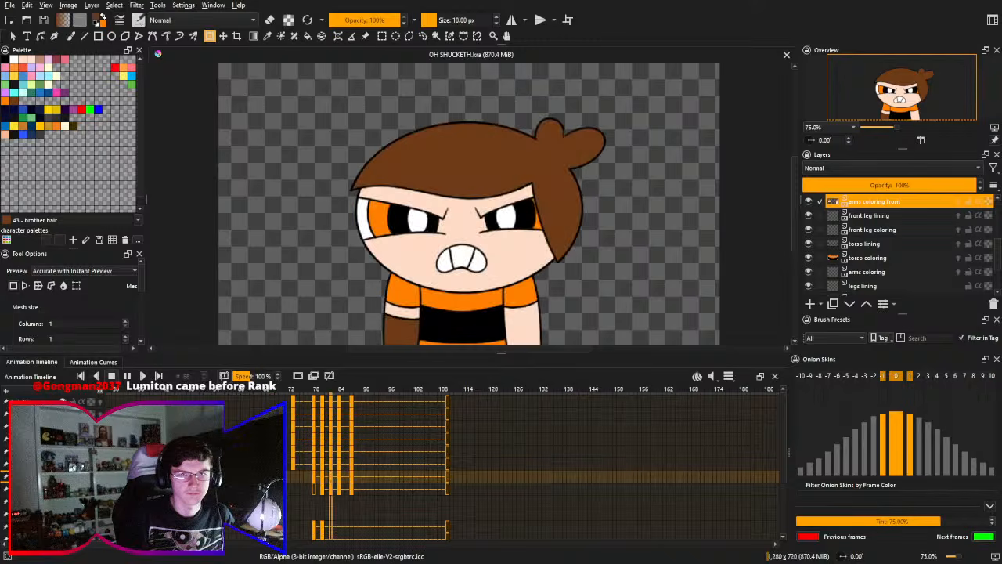
pyautogui.press('space')
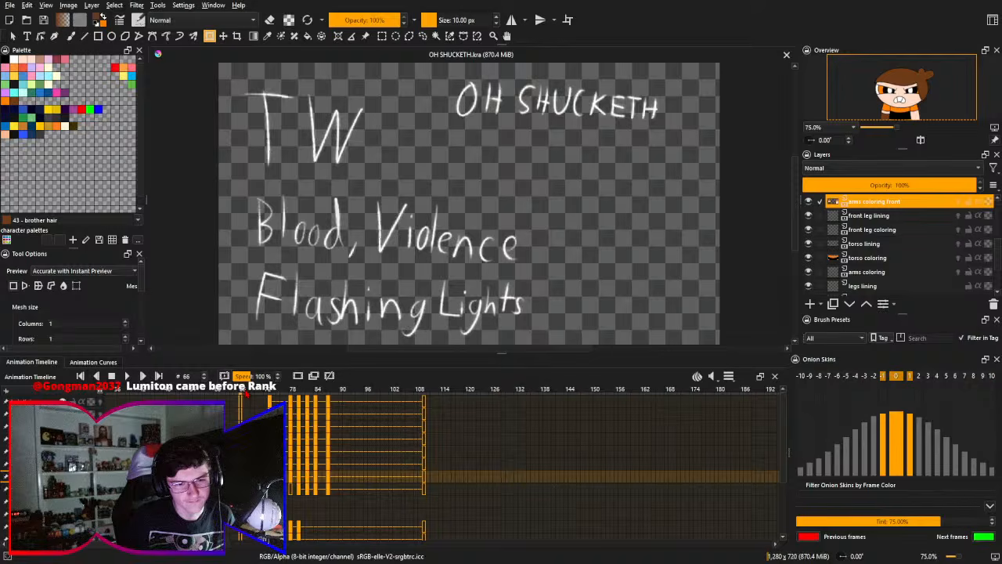
pyautogui.press('Left')
pyautogui.press('Left')
pyautogui.press('Left')
pyautogui.press('Left')
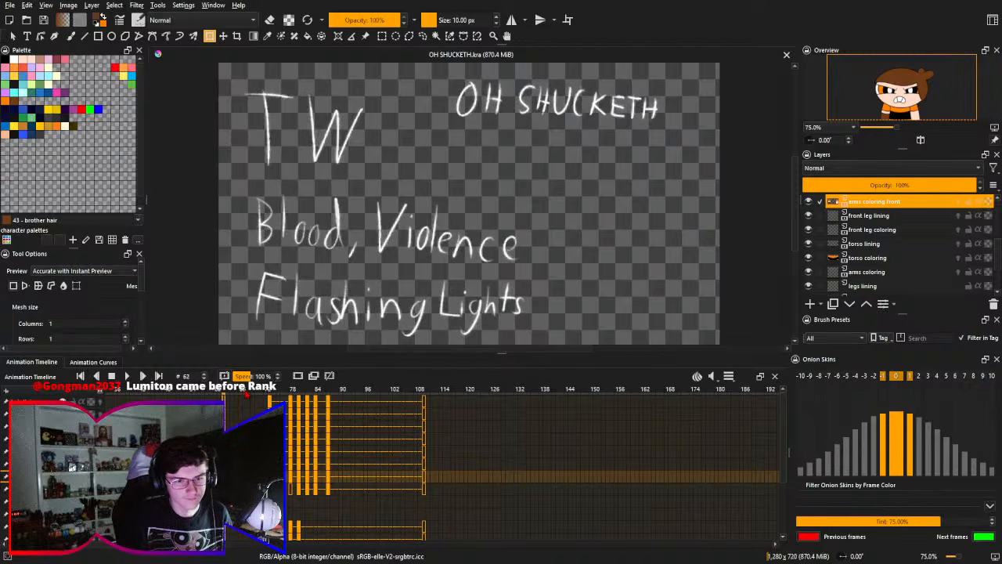
pyautogui.press('Right')
pyautogui.press('Right')
pyautogui.press('Right')
pyautogui.press('Right')
pyautogui.press('Right')
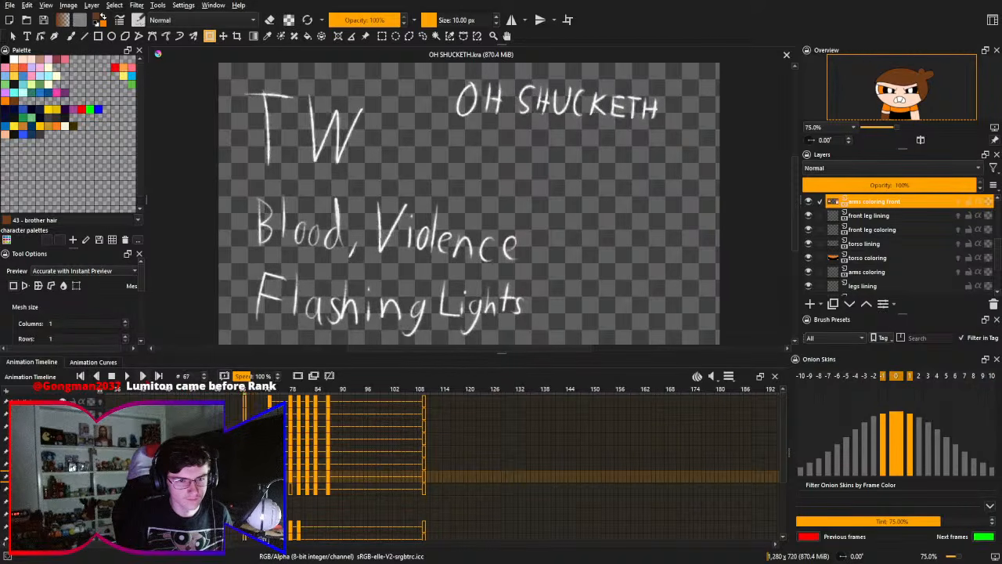
pyautogui.press('Left')
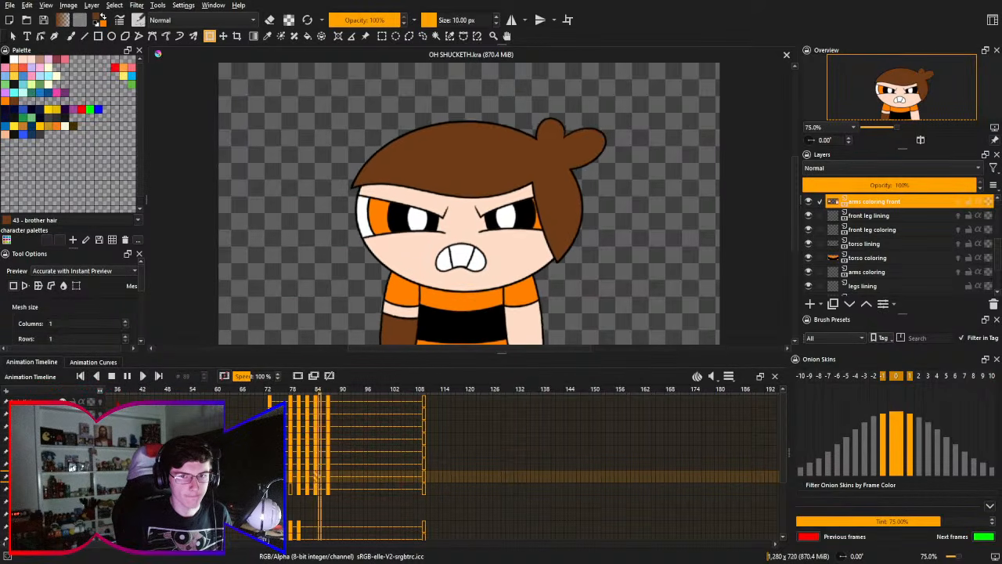
pyautogui.press('space')
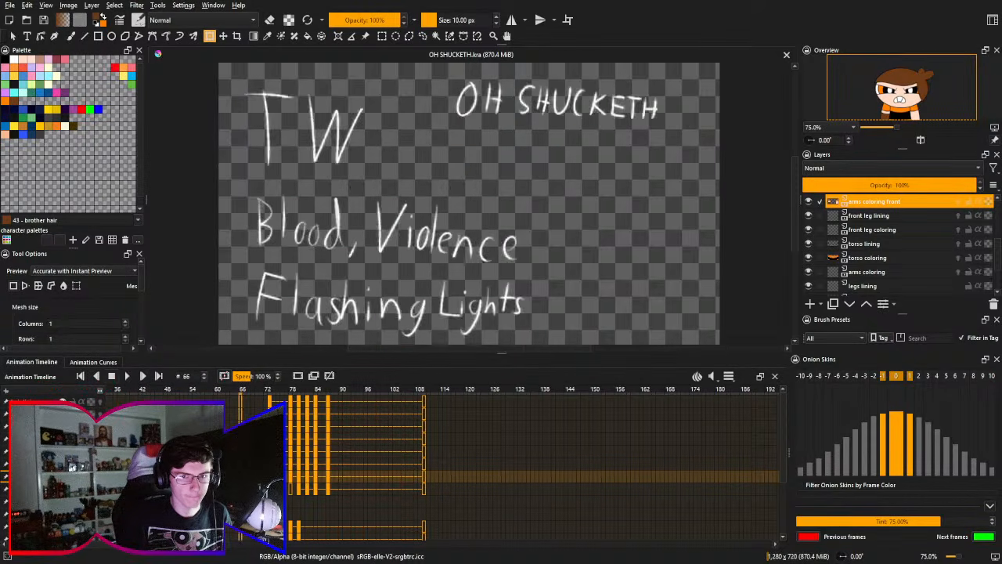
pyautogui.click(127, 376)
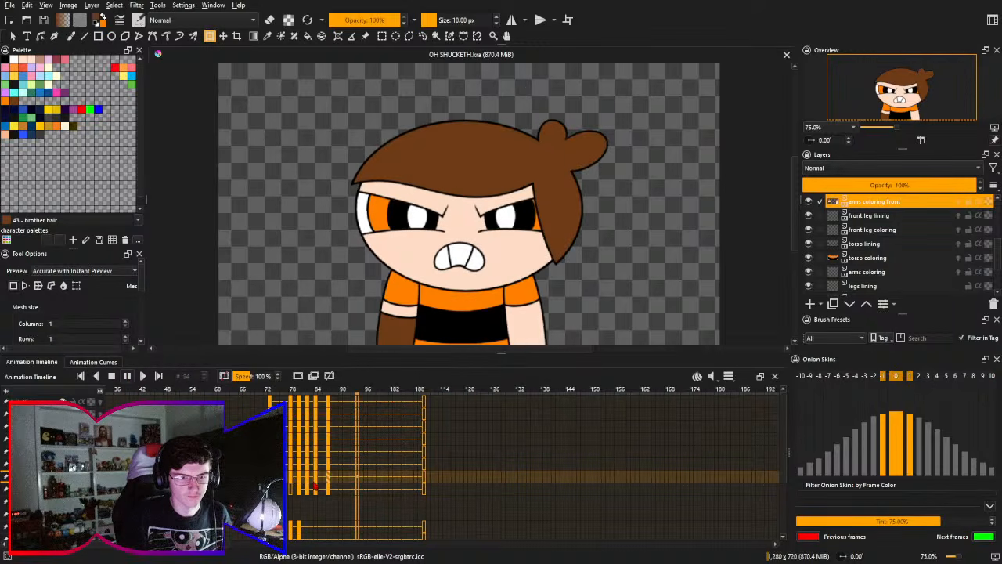
pyautogui.click(127, 376)
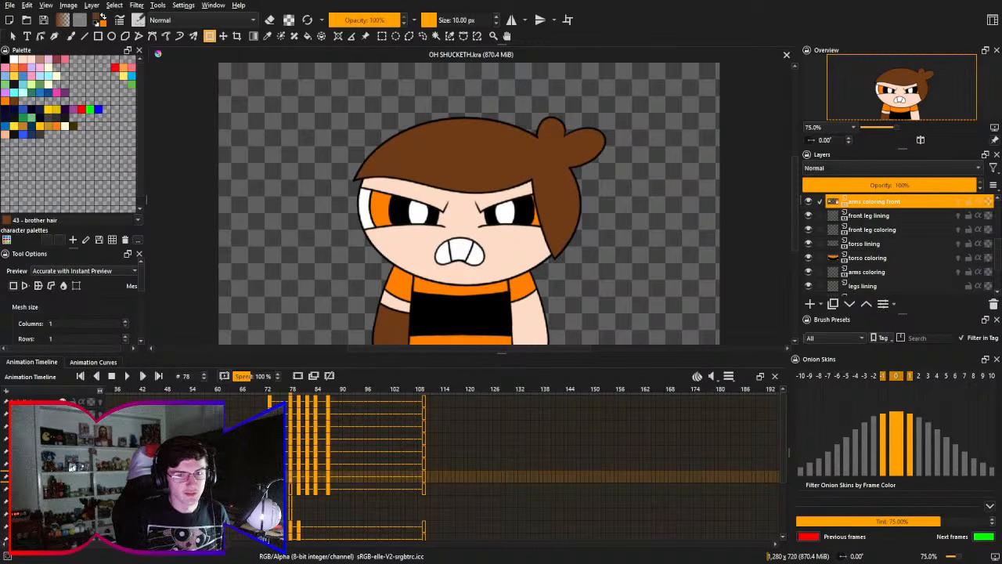
pyautogui.click(270, 389)
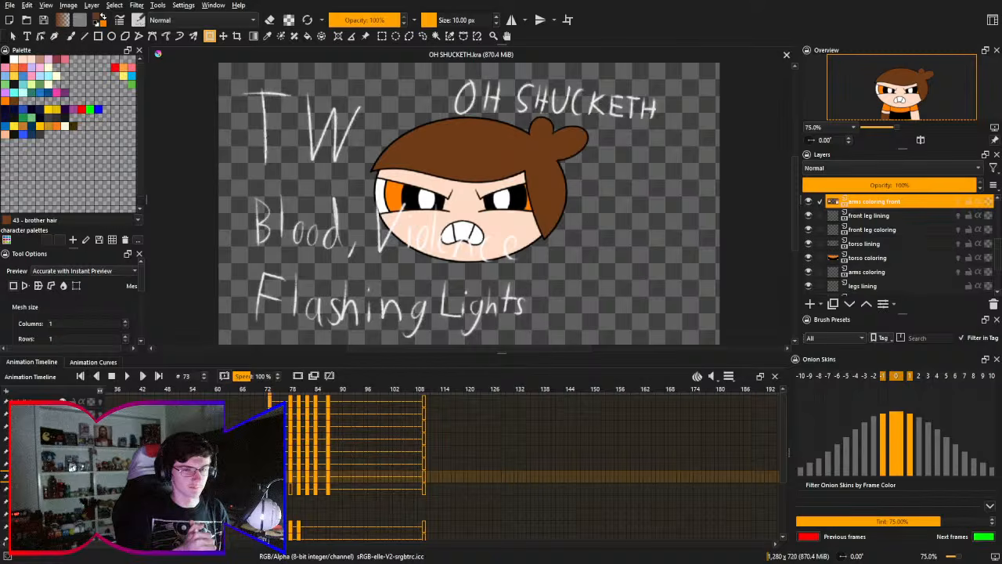
pyautogui.scroll(-3, 338, 421)
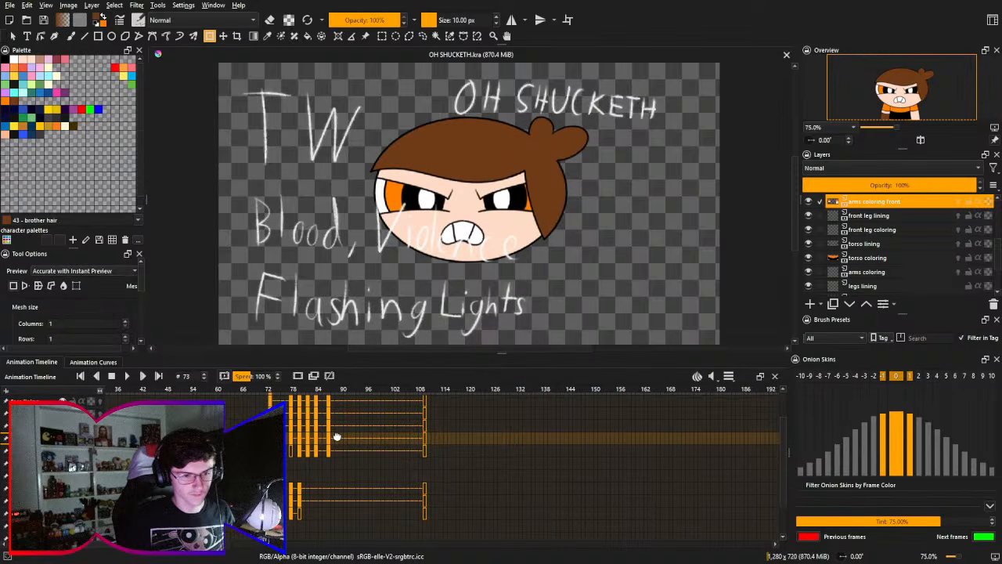
pyautogui.scroll(2, 336, 429)
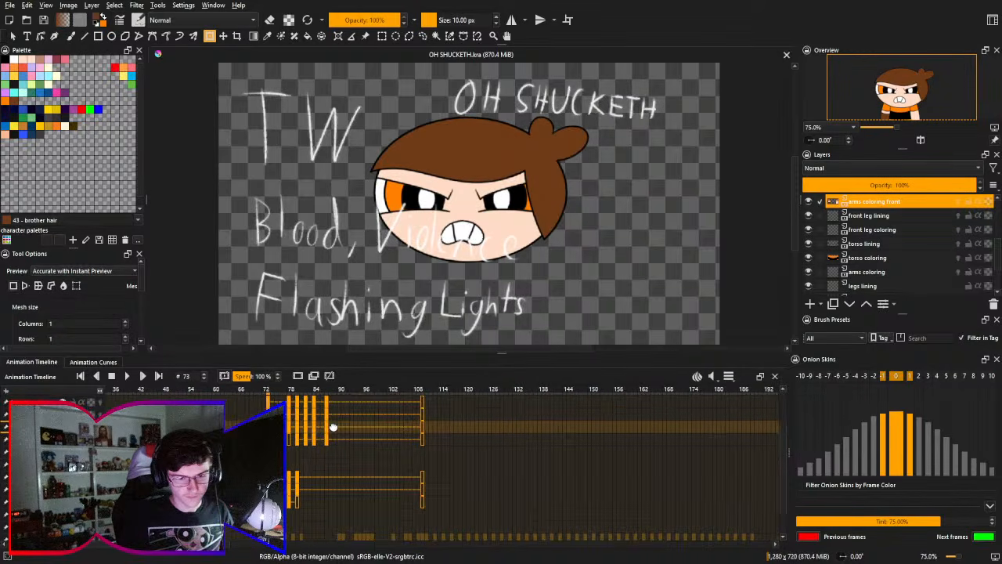
pyautogui.moveTo(333, 439); pyautogui.dragTo(333, 432)
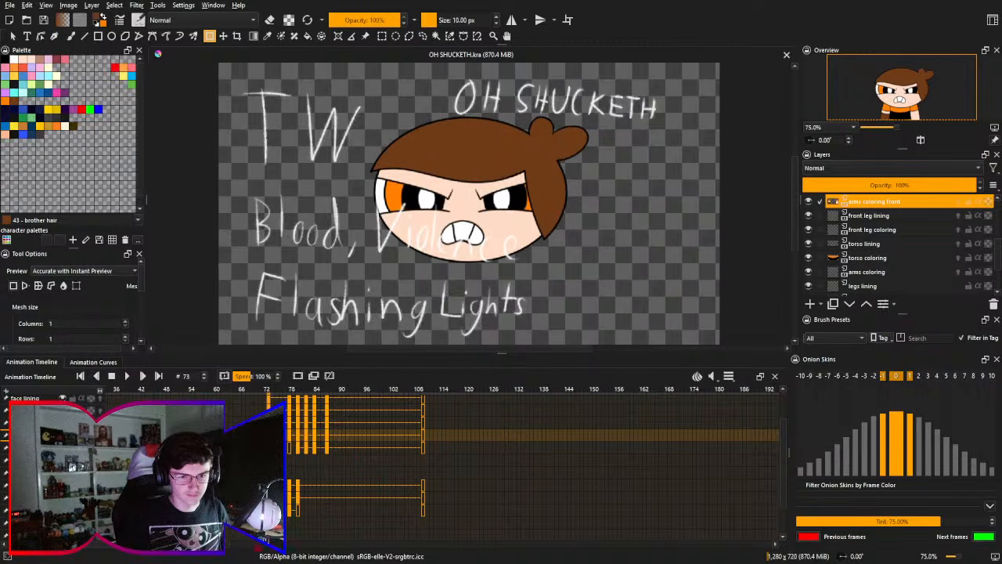
pyautogui.moveTo(126, 470); pyautogui.dragTo(269, 470)
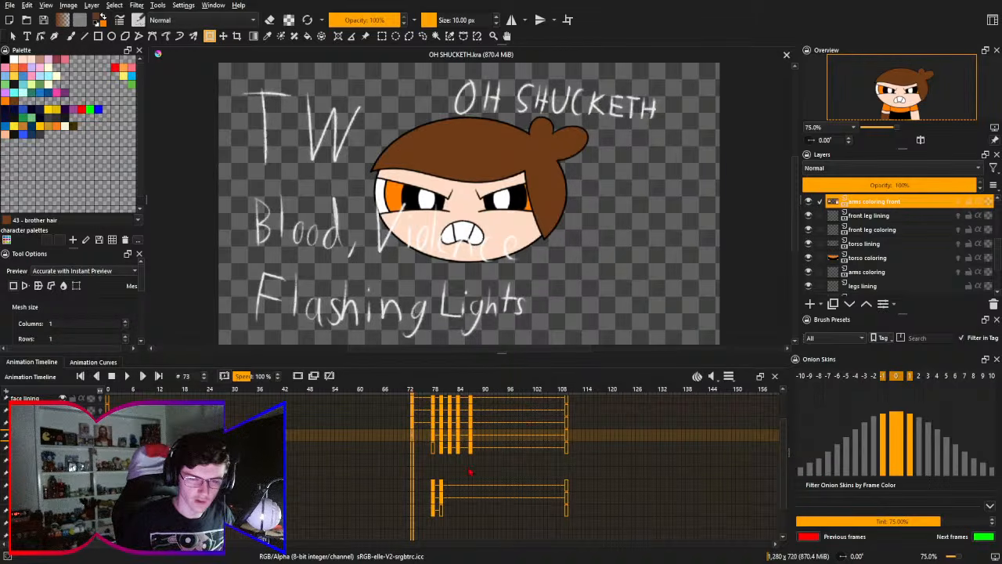
pyautogui.hscroll(3, 470, 472)
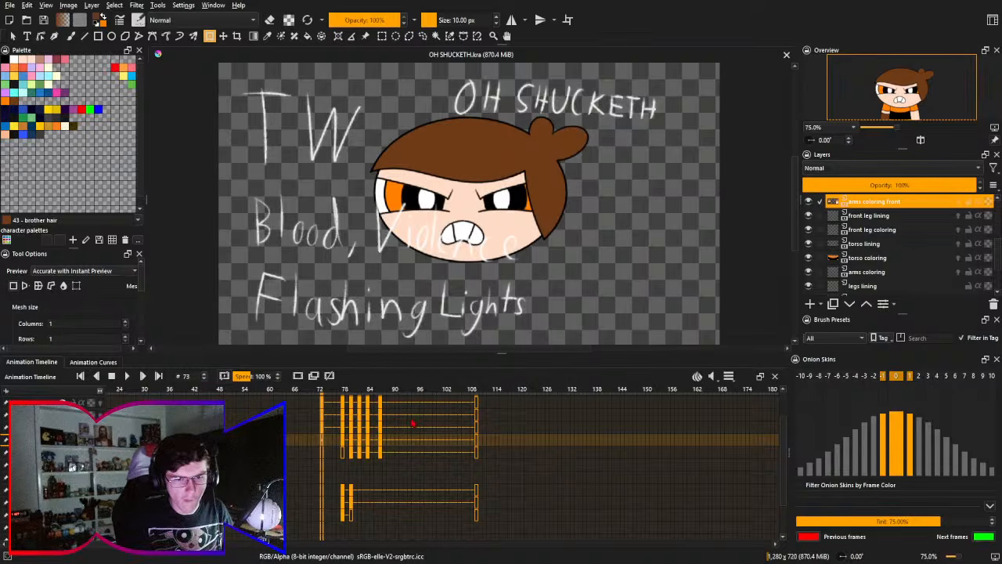
pyautogui.moveTo(393, 460); pyautogui.dragTo(368, 496)
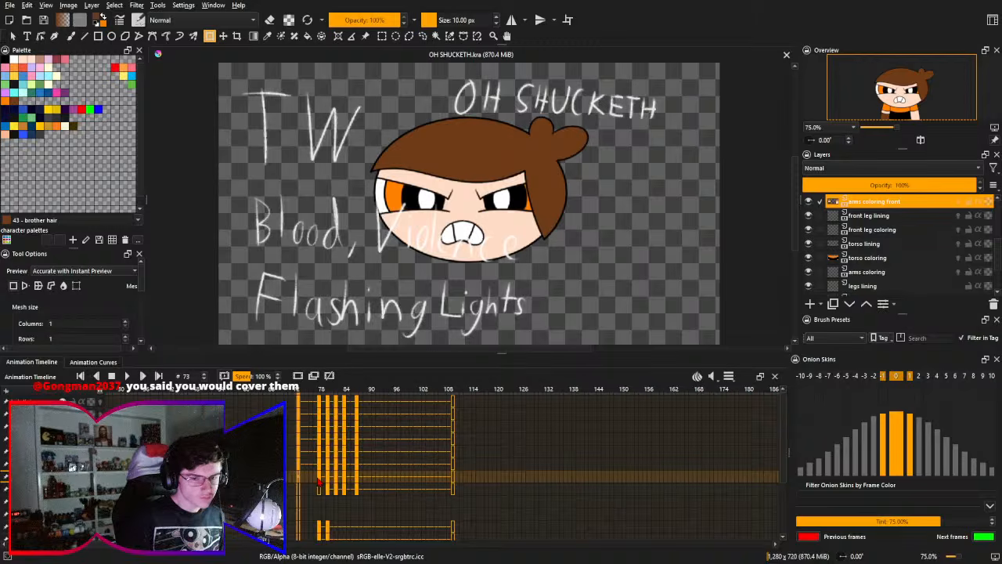
pyautogui.moveTo(470, 485); pyautogui.dragTo(477, 435)
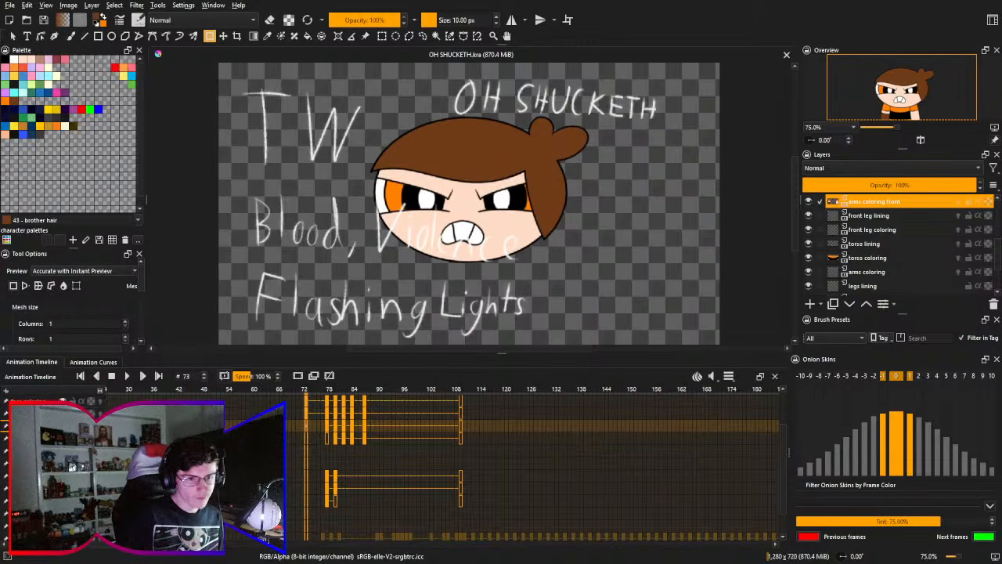
# - Enable onion skins on the torso lining layer, make it active at frame 73, and ready the freehand brush with black
pyautogui.click(958, 244)
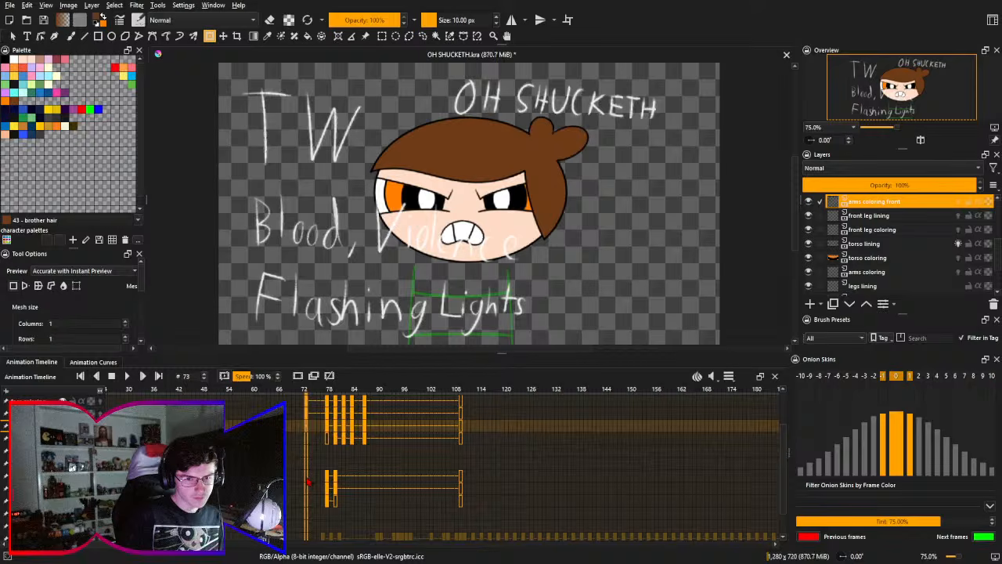
pyautogui.click(326, 476)
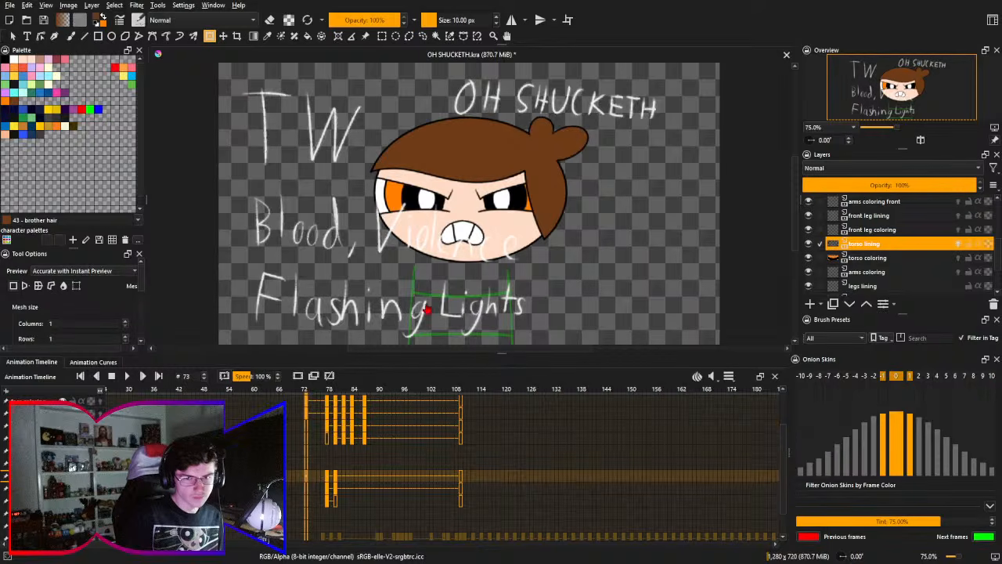
pyautogui.moveTo(435, 191)
pyautogui.mouseDown()
pyautogui.moveTo(490, 241)
pyautogui.moveTo(440, 155)
pyautogui.moveTo(421, 161)
pyautogui.mouseUp()
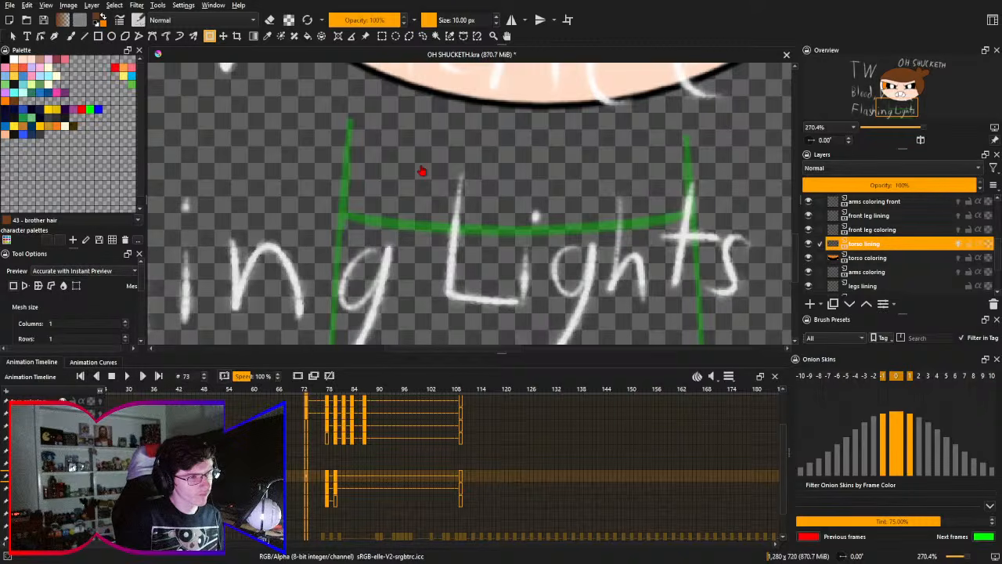
pyautogui.moveTo(479, 177); pyautogui.dragTo(474, 186)
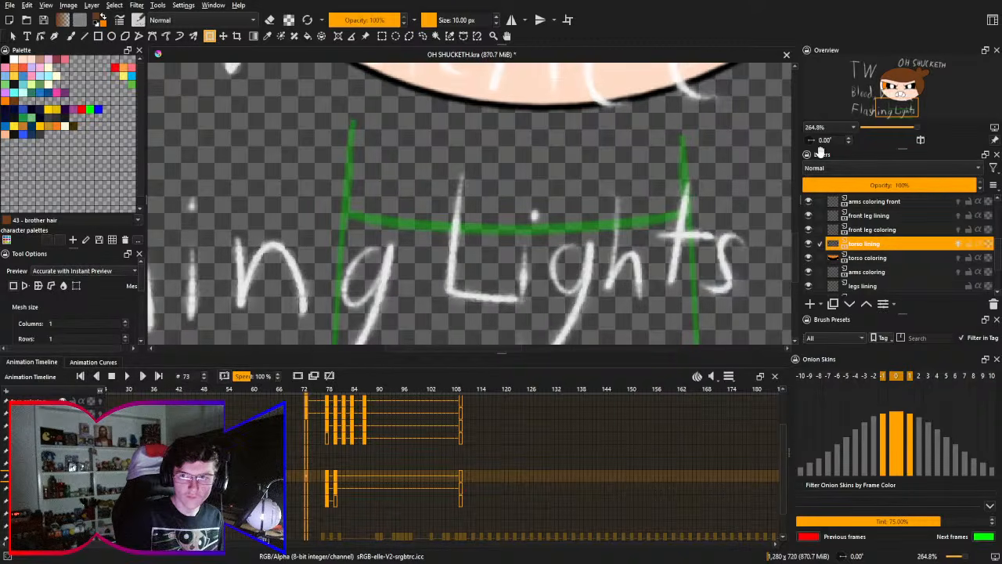
pyautogui.press('-')
pyautogui.press('-')
pyautogui.moveTo(590, 176)
pyautogui.mouseDown()
pyautogui.moveTo(580, 160)
pyautogui.moveTo(557, 163)
pyautogui.mouseUp()
pyautogui.press('b')
pyautogui.rightClick(592, 161)
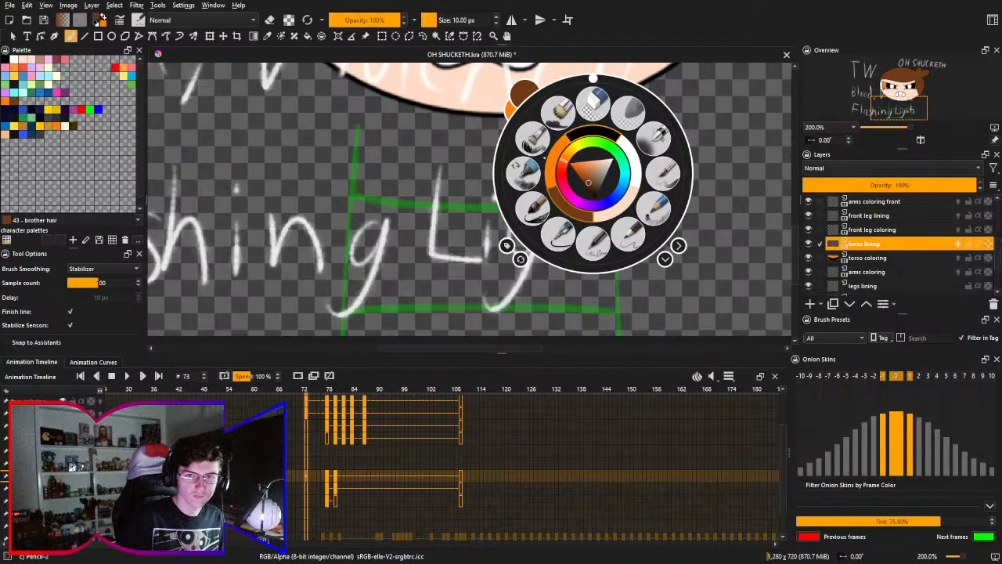
pyautogui.click(456, 169)
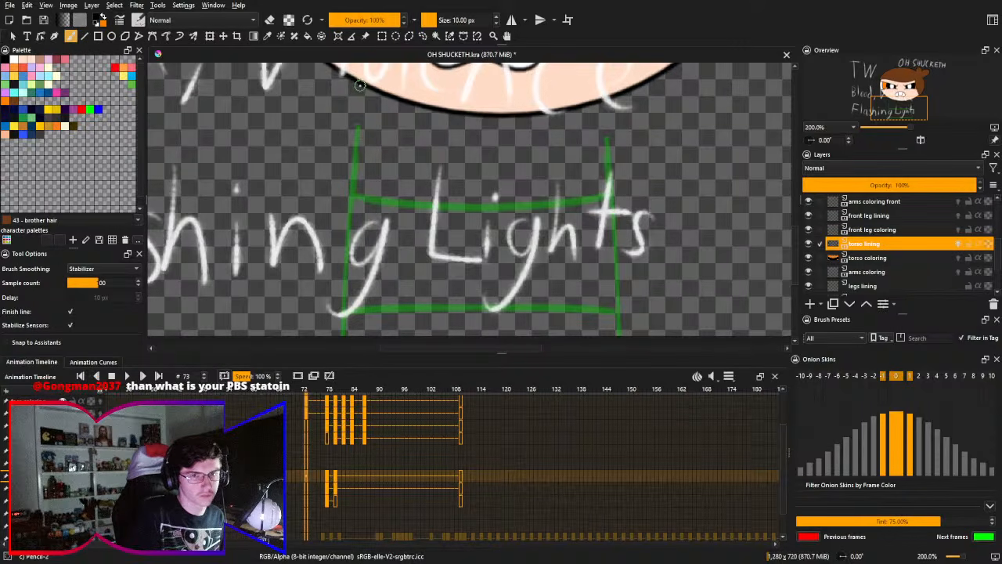
# - Try to draw the torso's two black side lines separately, starting at the chin and following the green onion-skin outline
pyautogui.moveTo(358, 79); pyautogui.dragTo(331, 333)
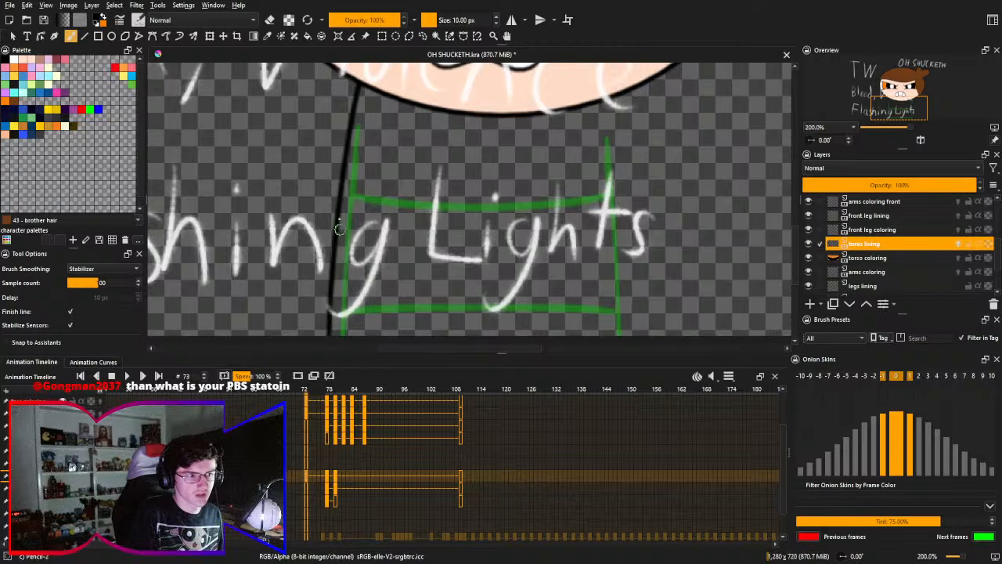
pyautogui.hotkey('ctrl', 'z')
pyautogui.moveTo(355, 79); pyautogui.dragTo(315, 334)
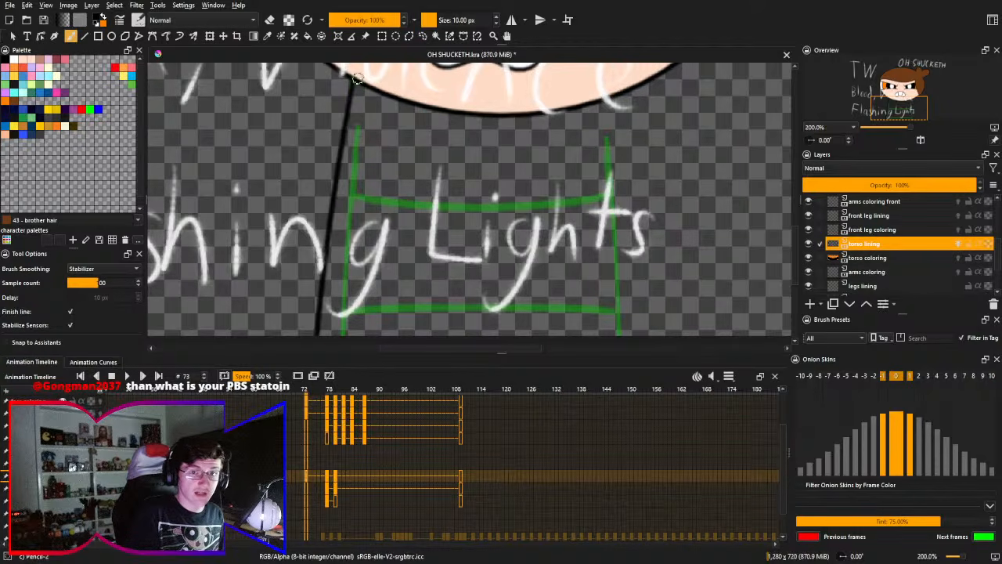
pyautogui.hotkey('ctrl', 'z')
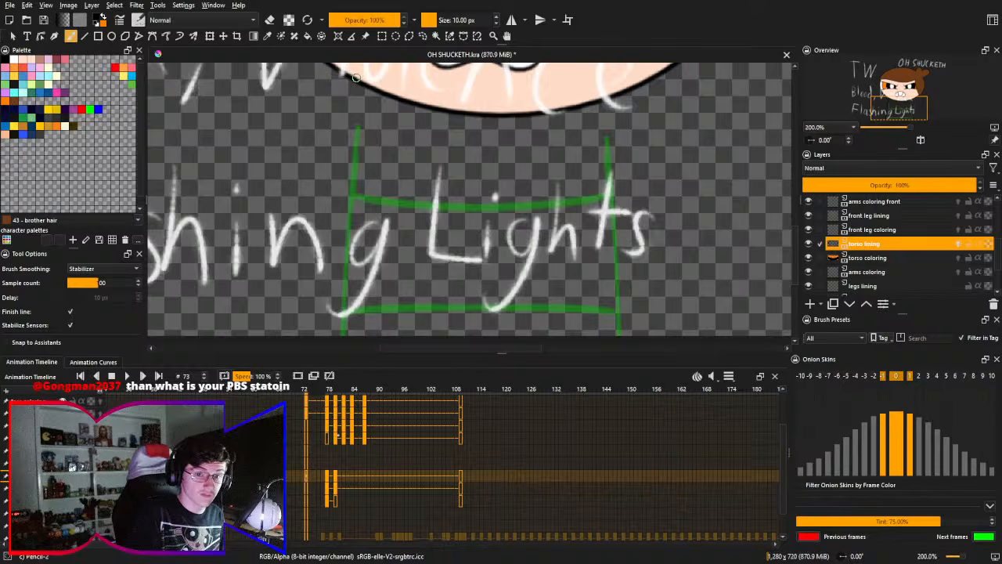
pyautogui.moveTo(356, 76); pyautogui.dragTo(337, 334)
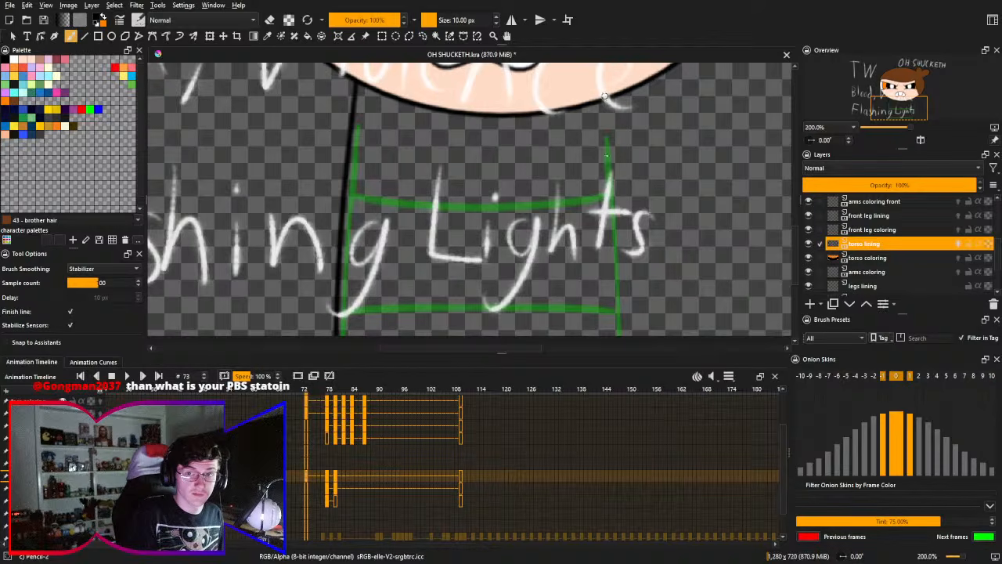
pyautogui.moveTo(604, 95); pyautogui.dragTo(608, 336)
pyautogui.hotkey('ctrl', 'z')
pyautogui.moveTo(607, 100); pyautogui.dragTo(619, 335)
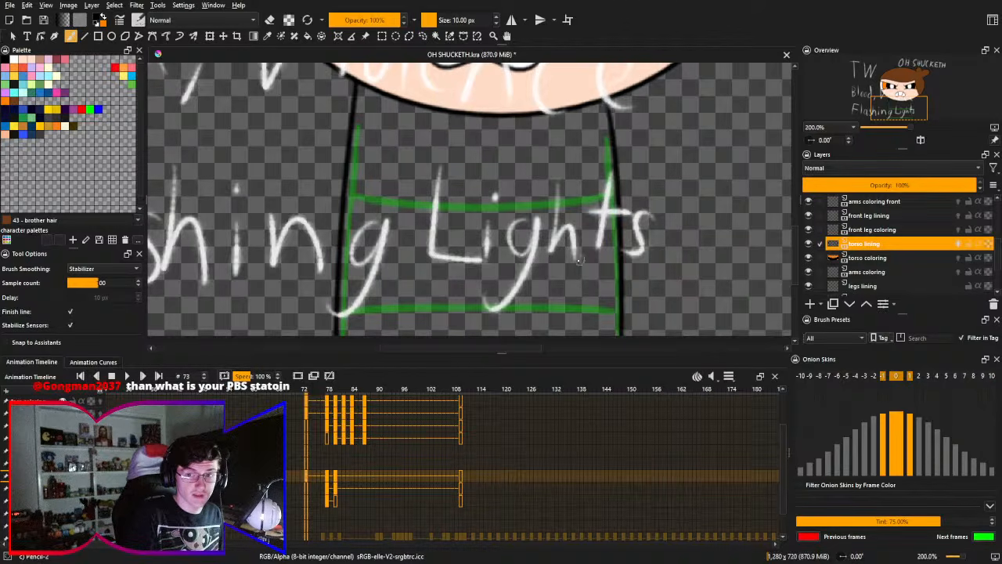
pyautogui.hotkey('ctrl', 'z')
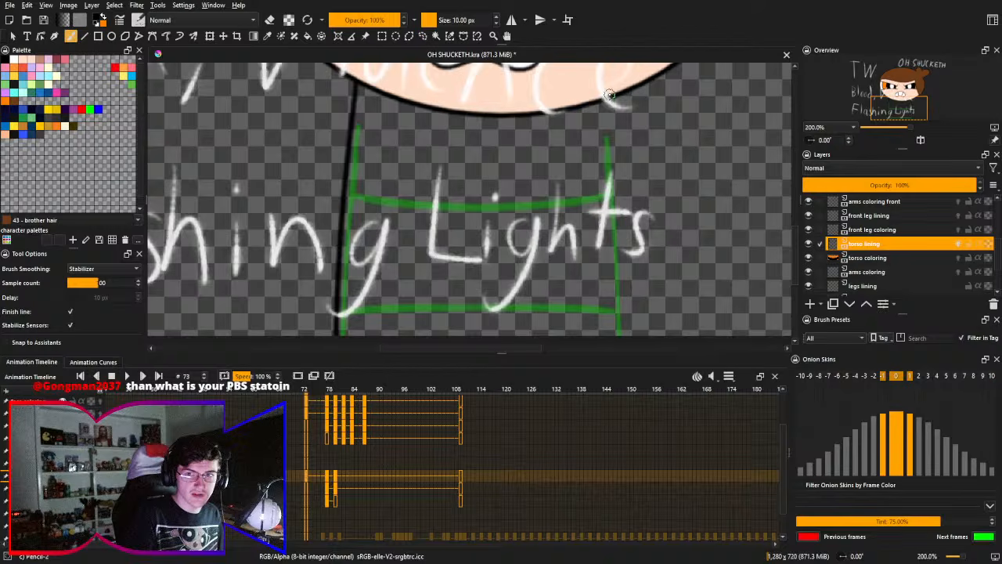
pyautogui.moveTo(608, 97); pyautogui.dragTo(617, 335)
pyautogui.hotkey('ctrl', 'z')
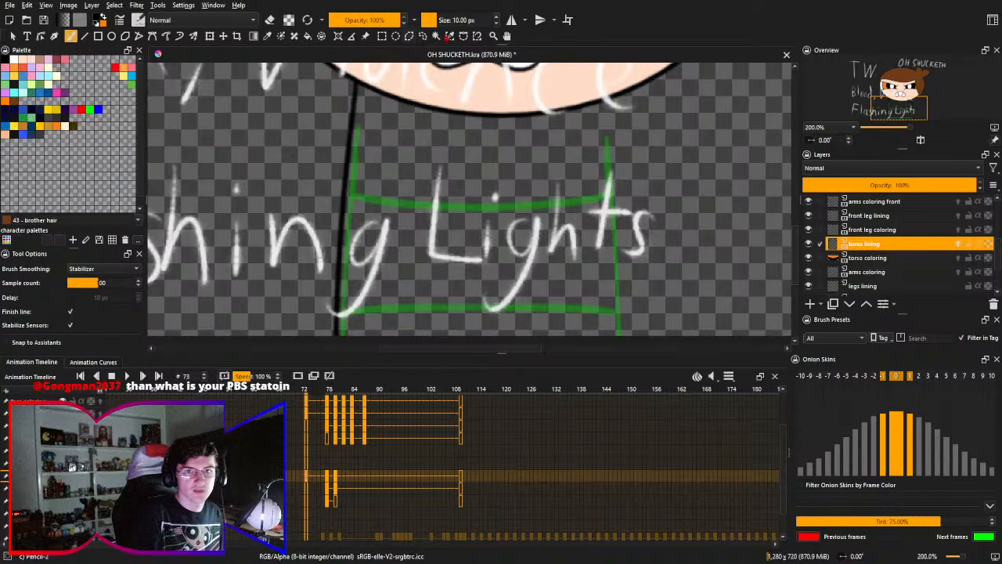
# - Turn on horizontal mirroring and draw both torso side lines symmetrically, flaring outward below the chin
pyautogui.click(512, 20)
pyautogui.moveTo(476, 149); pyautogui.dragTo(435, 231)
pyautogui.scroll(-3, 437, 231)
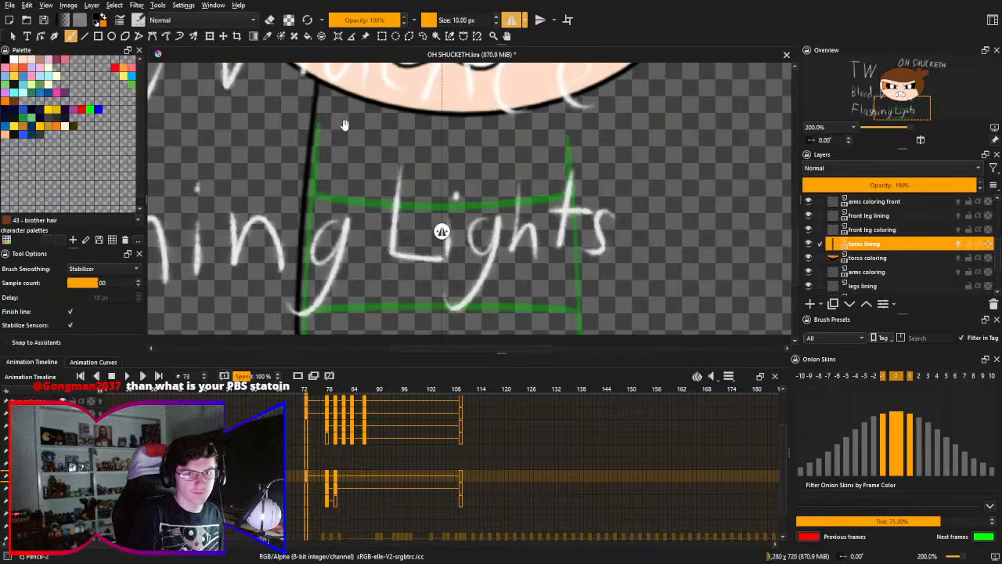
pyautogui.moveTo(317, 77)
pyautogui.mouseDown()
pyautogui.moveTo(277, 396)
pyautogui.moveTo(284, 334)
pyautogui.mouseUp()
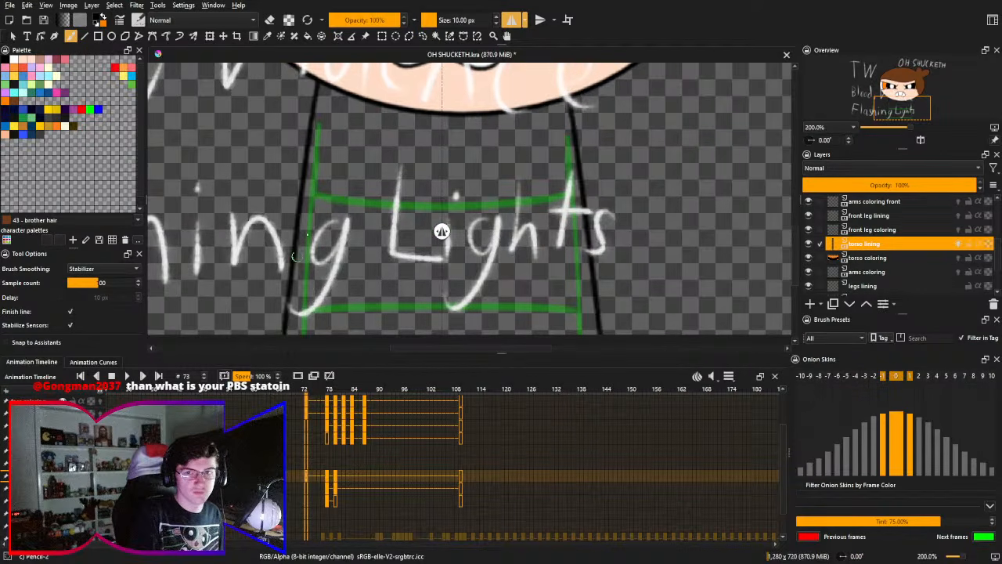
pyautogui.moveTo(329, 148); pyautogui.dragTo(330, 152)
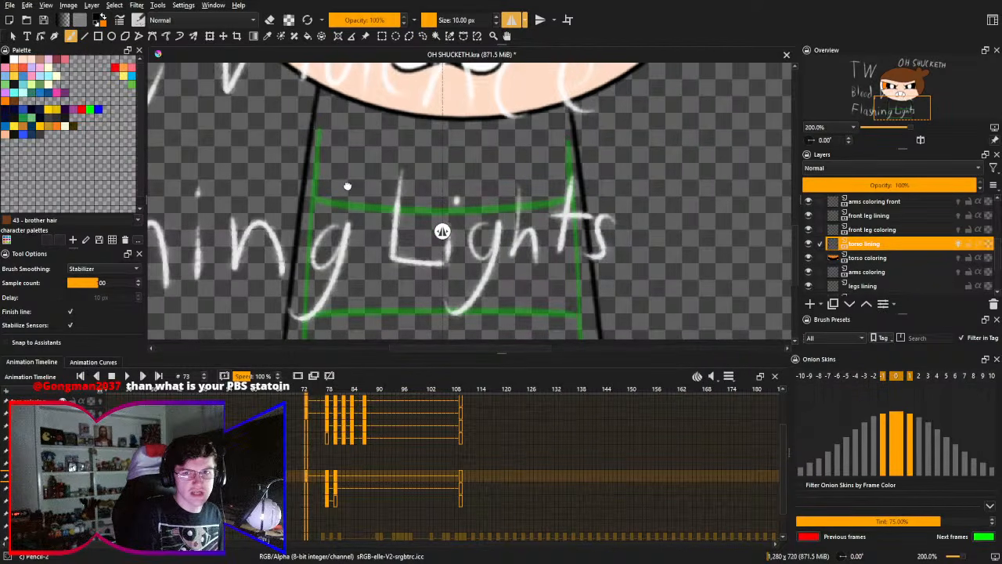
pyautogui.moveTo(258, 302); pyautogui.dragTo(283, 332)
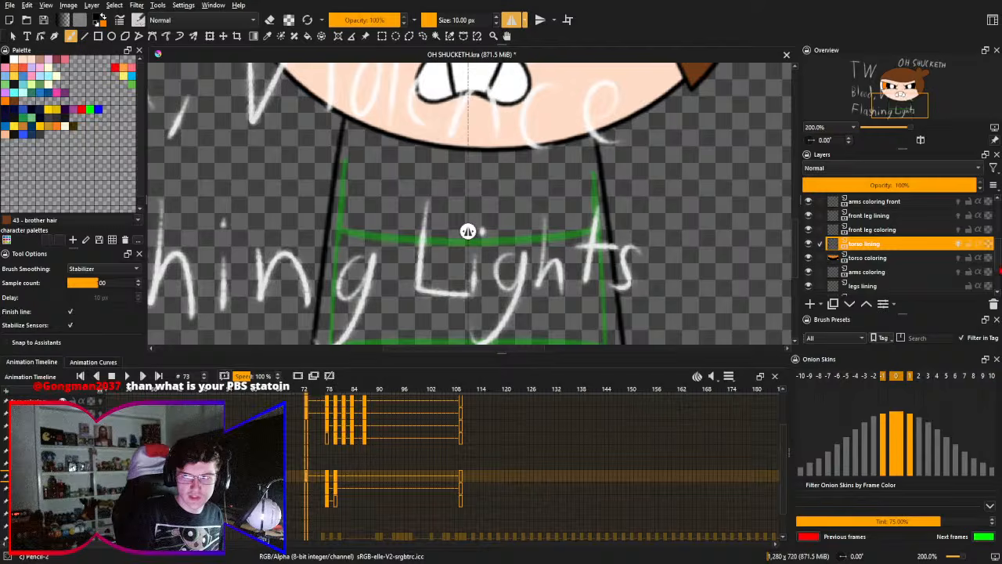
# - Undo the flared torso side lines and hide the tw layer with the warning text
pyautogui.moveTo(999, 270); pyautogui.dragTo(995, 205)
pyautogui.click(809, 202)
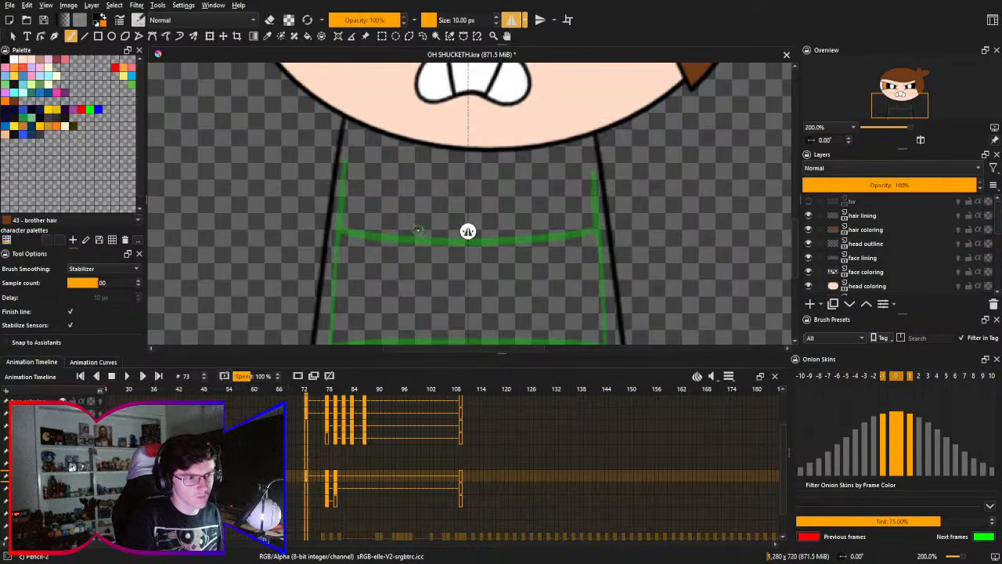
pyautogui.moveTo(417, 227); pyautogui.dragTo(419, 176)
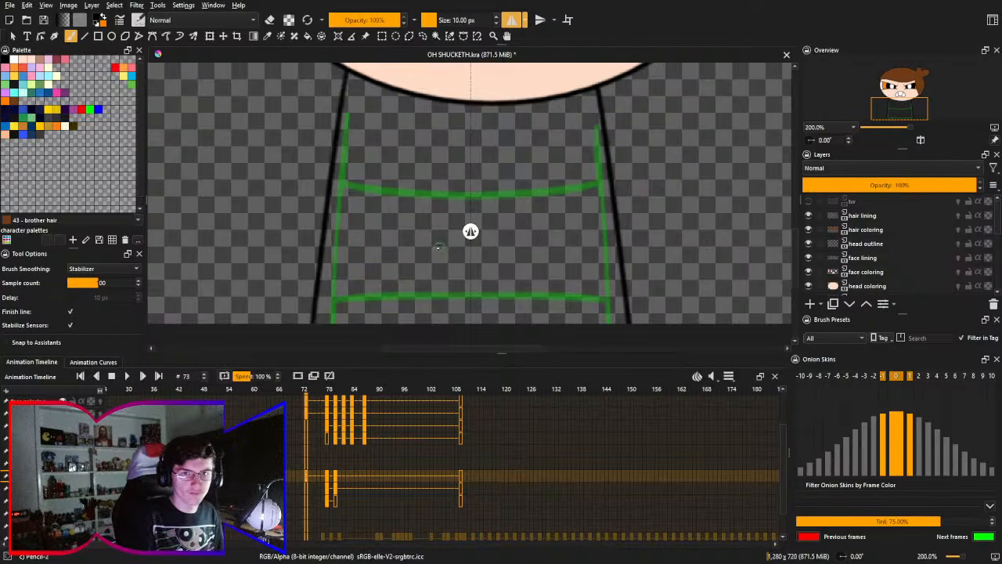
pyautogui.moveTo(387, 209); pyautogui.dragTo(385, 220)
pyautogui.hotkey('ctrl', 'z')
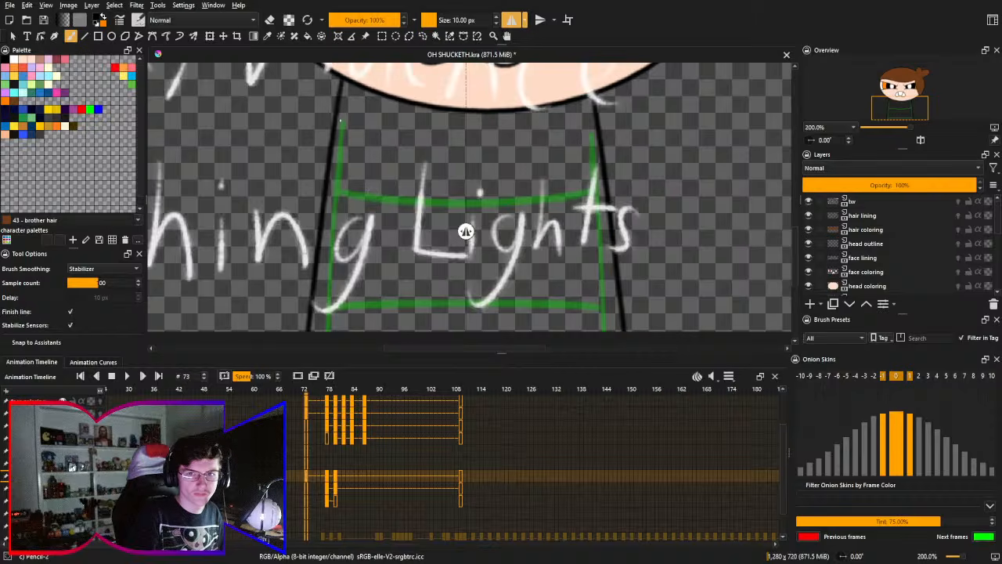
pyautogui.hotkey('ctrl', 'z')
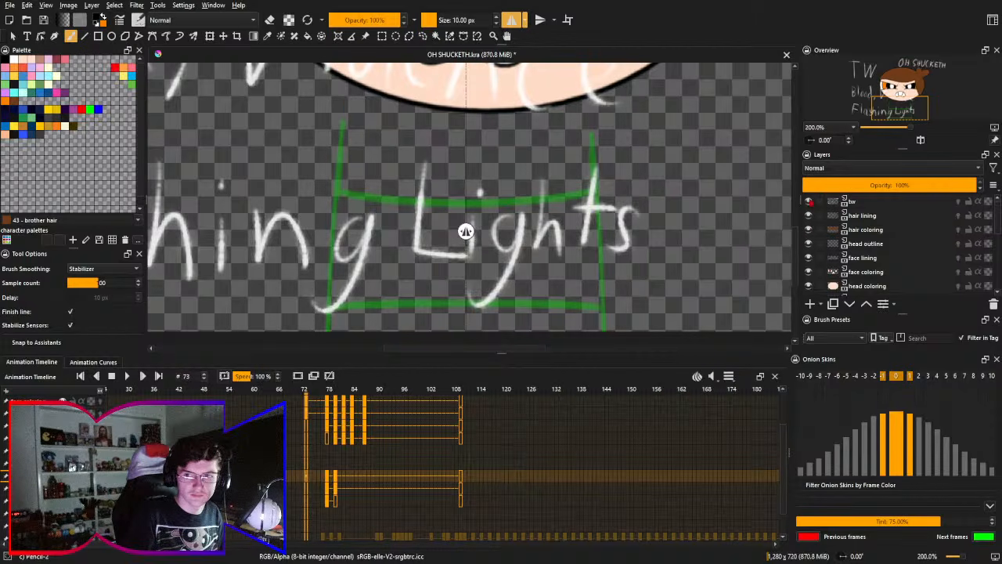
pyautogui.click(809, 201)
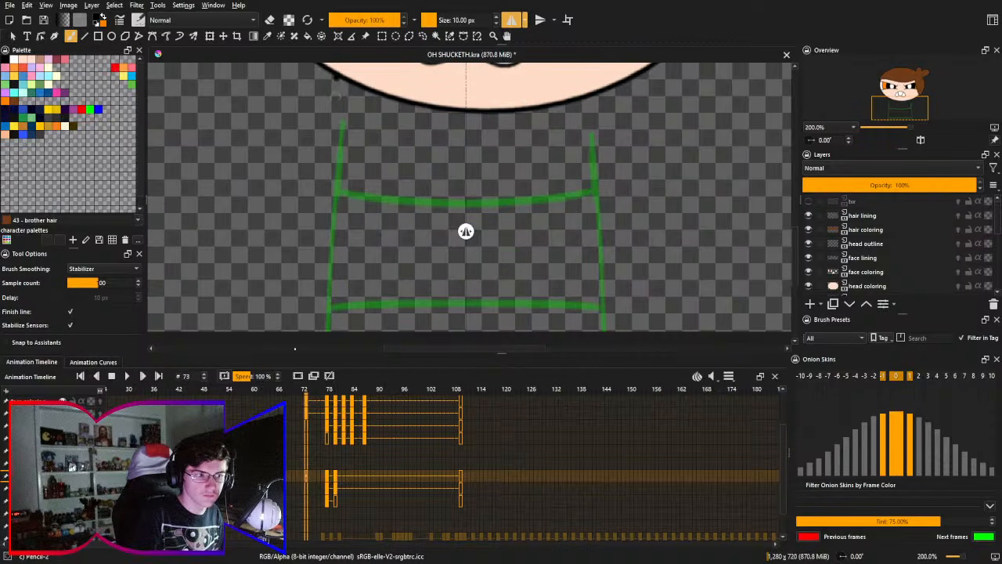
# - Try several mirrored strokes for the torso side lines, comparing each with the green onion-skin outline
pyautogui.hotkey('ctrl', 'shift', 'z')
pyautogui.hotkey('ctrl', 'z')
pyautogui.hotkey('ctrl', 'shift', 'z')
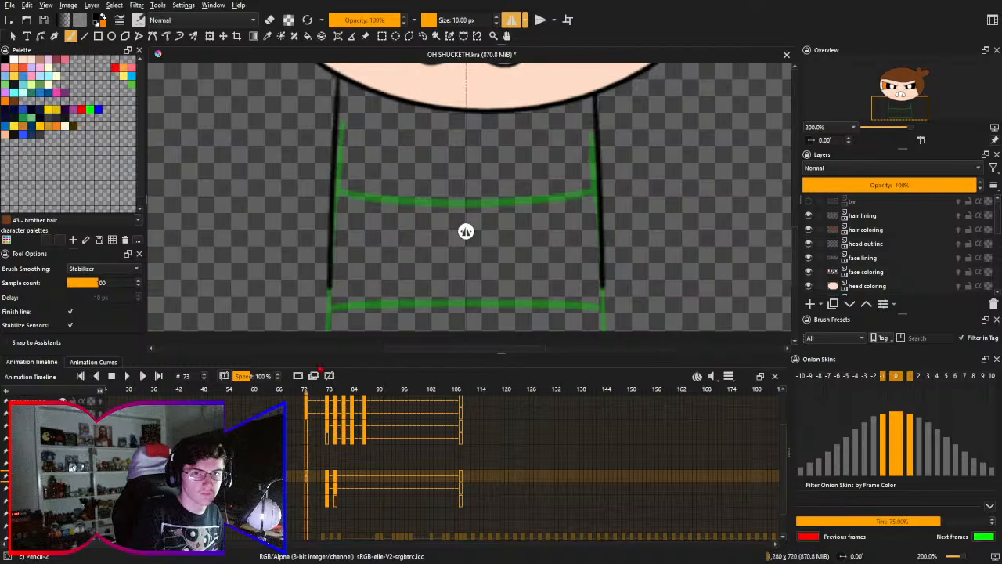
pyautogui.hotkey('ctrl', 'z')
pyautogui.hotkey('ctrl', 'shift', 'z')
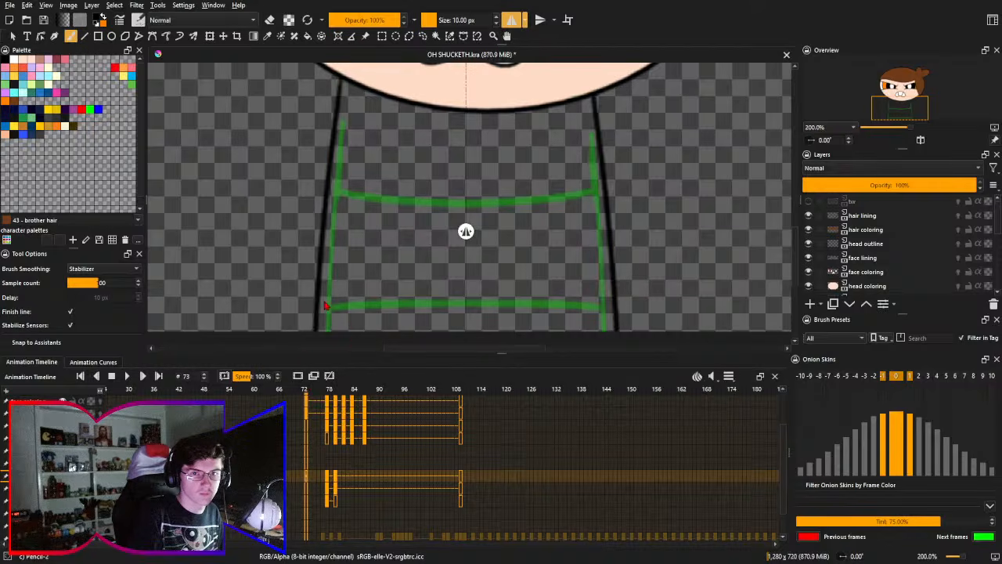
pyautogui.hotkey('ctrl', 'z')
pyautogui.moveTo(340, 76); pyautogui.dragTo(337, 332)
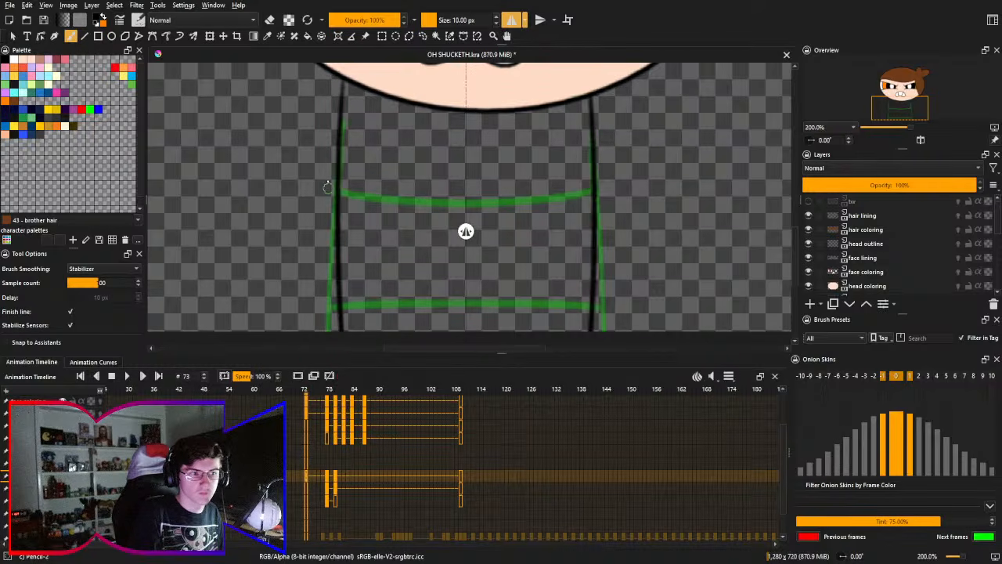
pyautogui.hotkey('ctrl', 'z')
pyautogui.moveTo(340, 75); pyautogui.dragTo(337, 332)
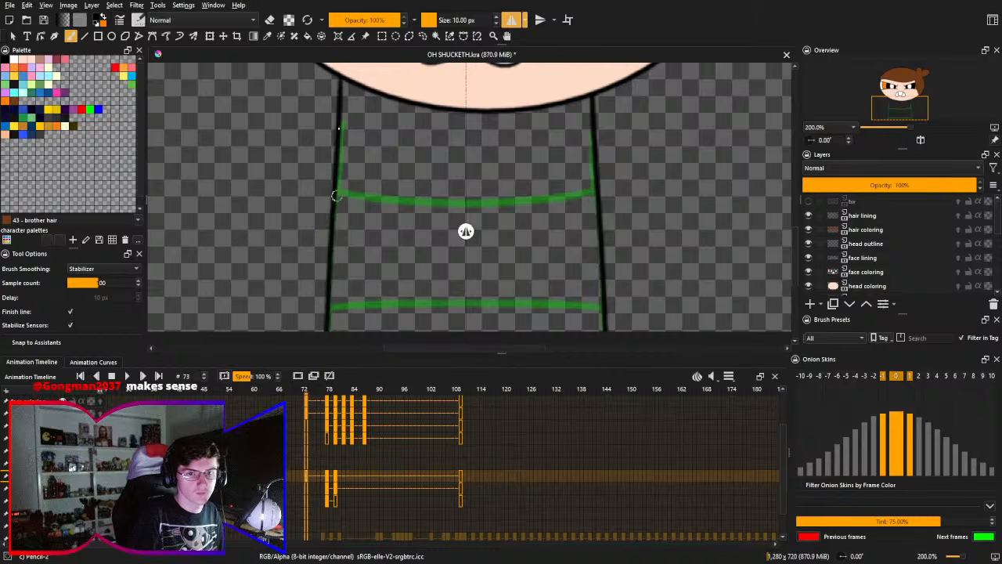
pyautogui.hotkey('ctrl', 'z')
pyautogui.moveTo(340, 76); pyautogui.dragTo(338, 357)
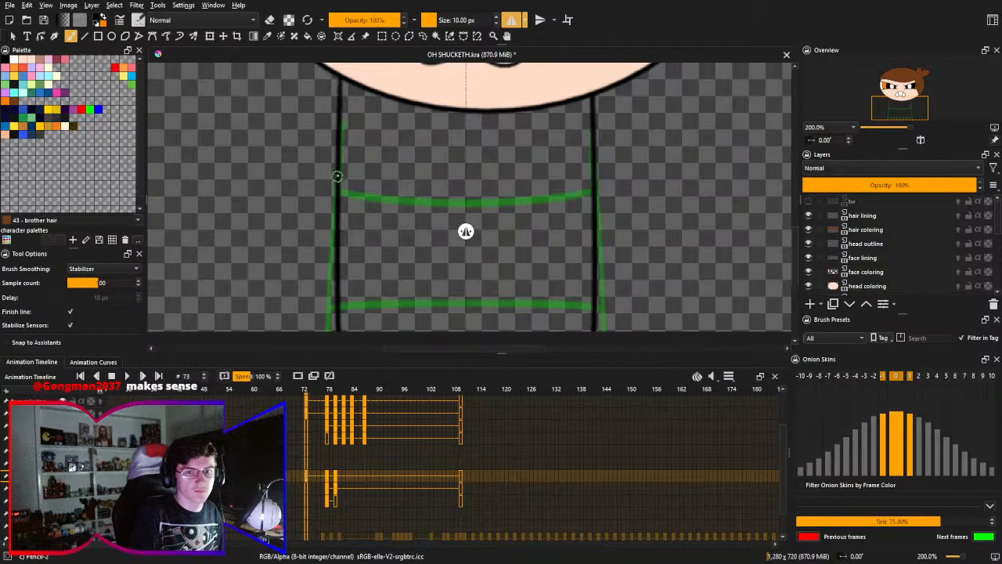
pyautogui.hotkey('ctrl', 'z')
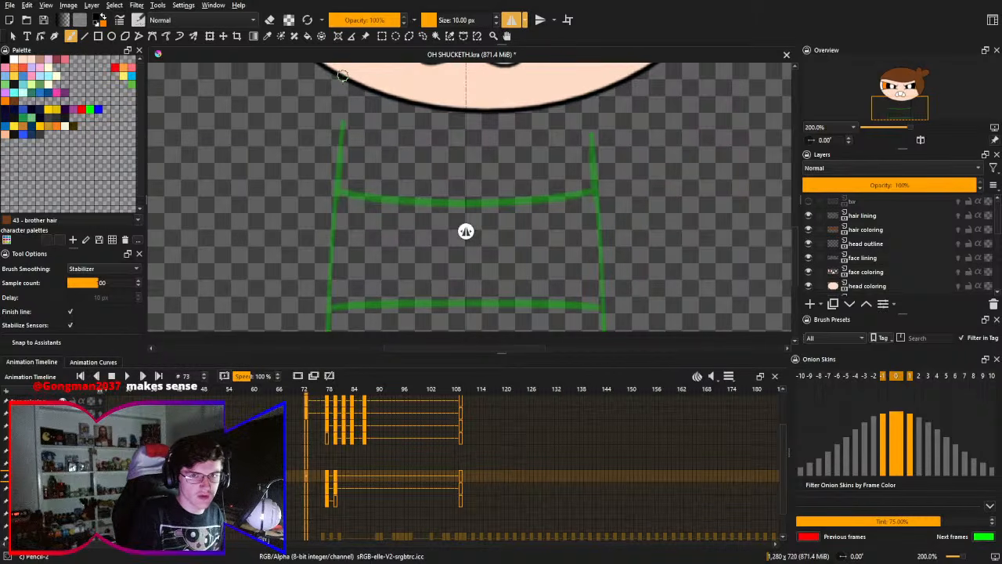
# - Draw the mirrored torso side lines from slightly further in under the chin, curving down just inside the green outline
pyautogui.moveTo(343, 78); pyautogui.dragTo(324, 332)
pyautogui.hotkey('ctrl', 'z')
pyautogui.moveTo(344, 80); pyautogui.dragTo(335, 332)
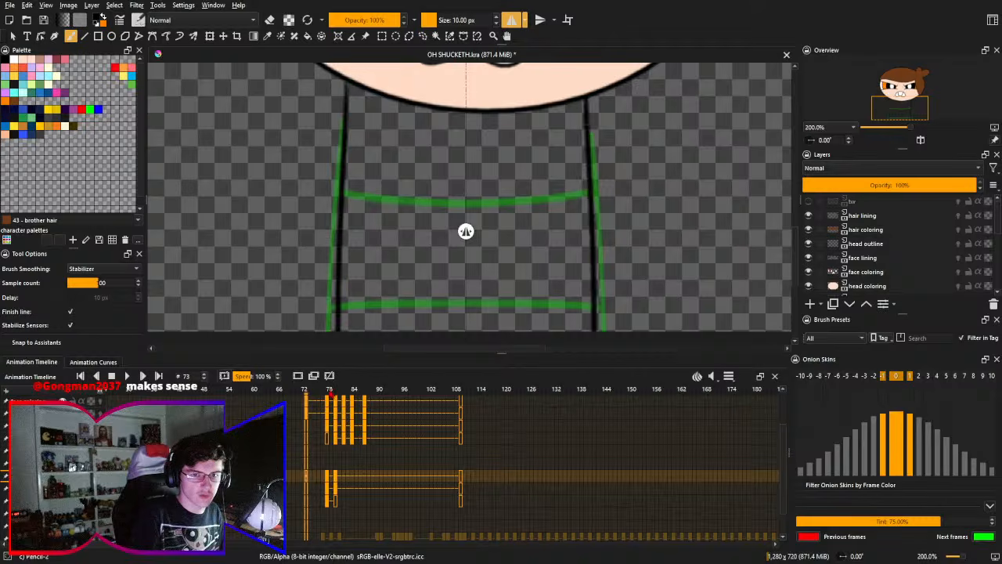
pyautogui.hotkey('ctrl', 'z')
pyautogui.moveTo(345, 76); pyautogui.dragTo(327, 330)
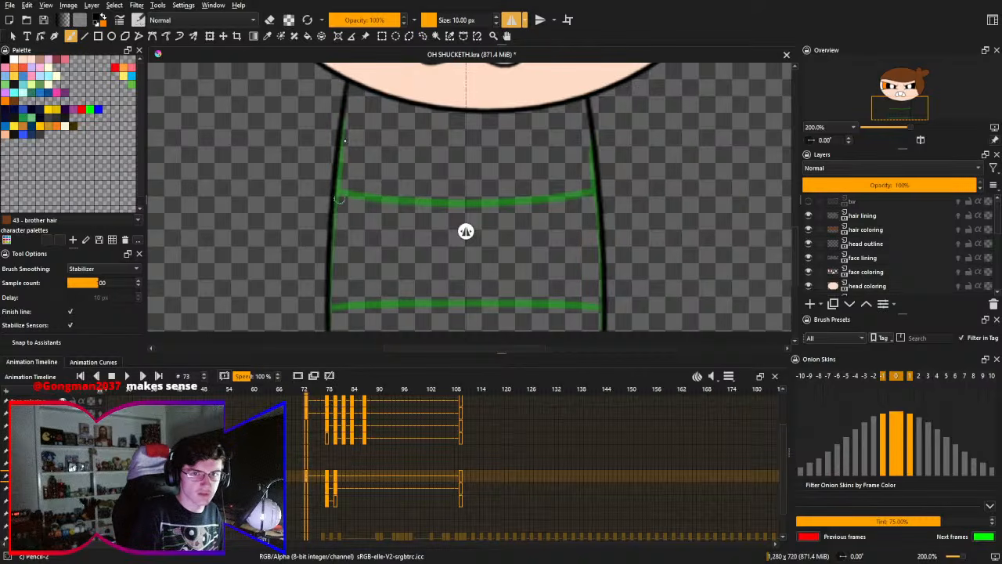
pyautogui.hotkey('ctrl', 'z')
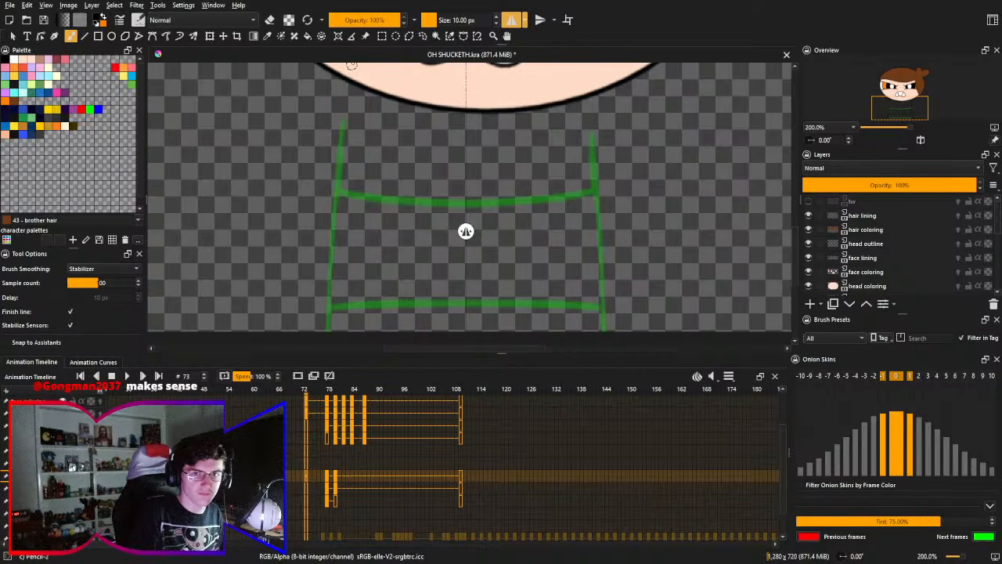
pyautogui.moveTo(350, 73); pyautogui.dragTo(326, 332)
pyautogui.hotkey('ctrl', 'z')
pyautogui.moveTo(353, 71); pyautogui.dragTo(337, 332)
pyautogui.hotkey('ctrl', 'z')
pyautogui.moveTo(356, 83); pyautogui.dragTo(339, 332)
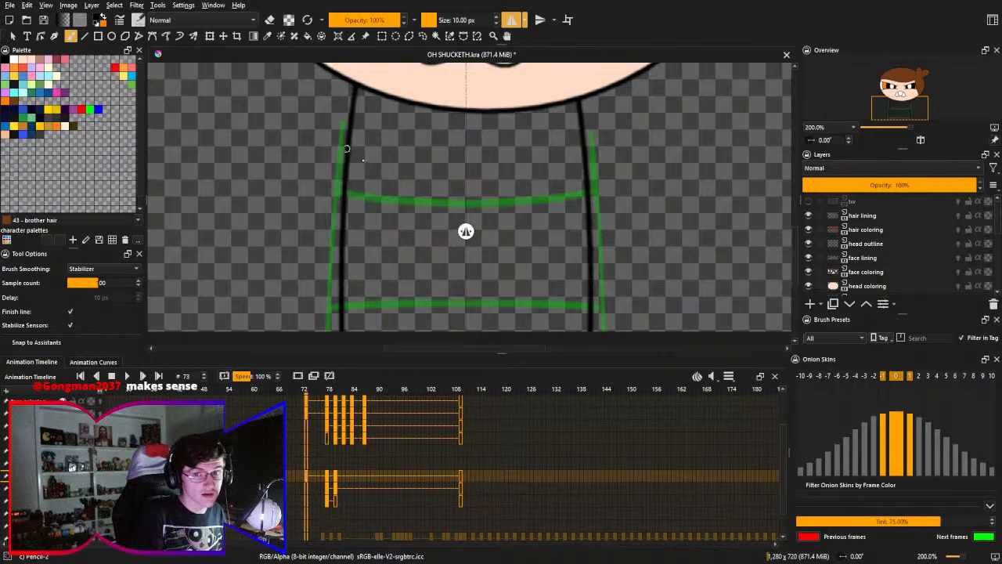
# - Try mirrored strokes for a downward-curving stripe across the upper torso, above the green onion-skin stripe
pyautogui.moveTo(347, 152)
pyautogui.mouseDown()
pyautogui.moveTo(558, 179)
pyautogui.moveTo(583, 161)
pyautogui.mouseUp()
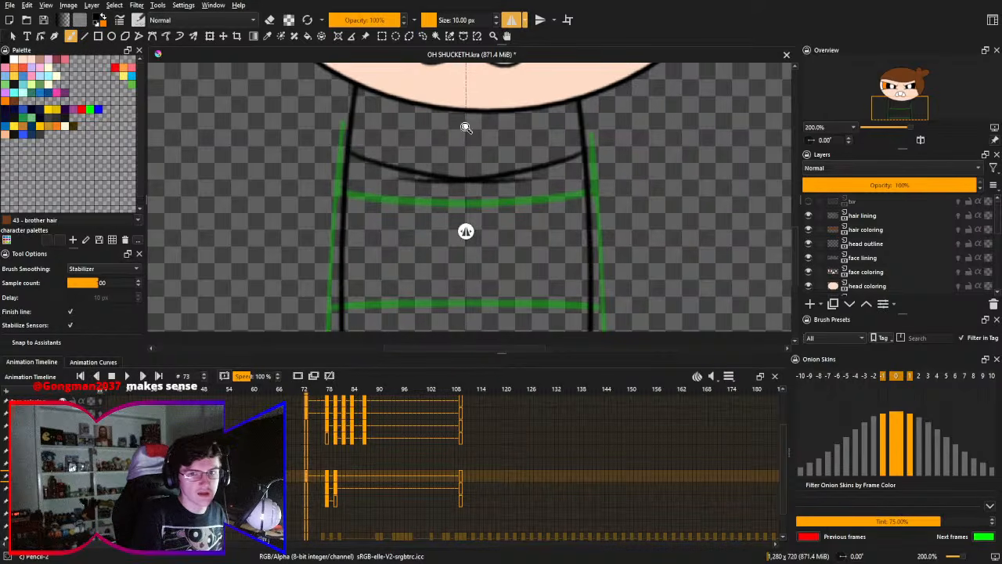
pyautogui.moveTo(447, 211); pyautogui.dragTo(436, 225)
pyautogui.hotkey('ctrl', 'z')
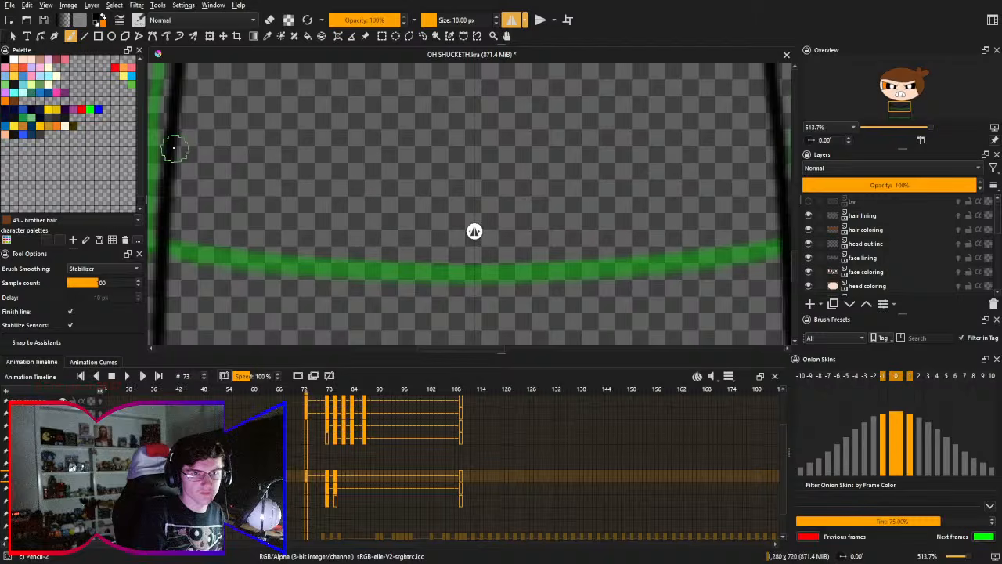
pyautogui.moveTo(174, 141); pyautogui.dragTo(506, 190)
pyautogui.hotkey('ctrl', 'z')
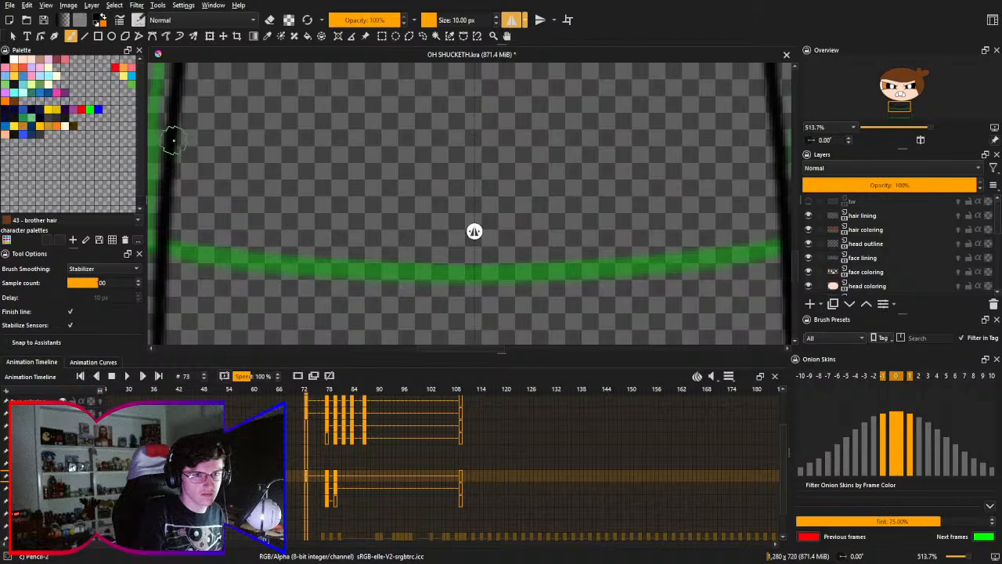
pyautogui.moveTo(167, 139)
pyautogui.mouseDown()
pyautogui.moveTo(307, 186)
pyautogui.moveTo(517, 214)
pyautogui.mouseUp()
pyautogui.hotkey('ctrl', 'z')
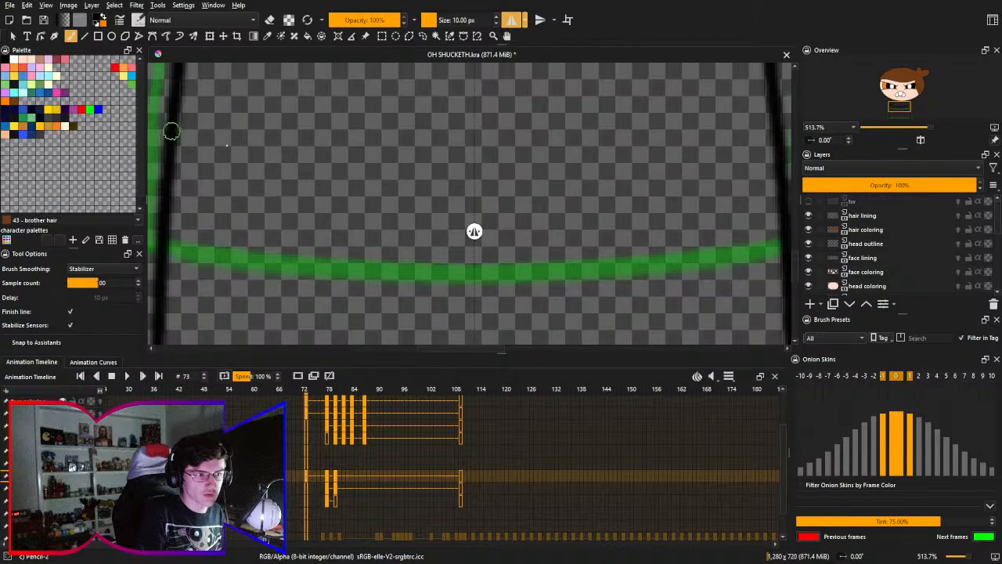
# - Try shallower versions of the upper torso stripe, starting slightly higher on the side line
pyautogui.moveTo(168, 128); pyautogui.dragTo(558, 155)
pyautogui.hotkey('ctrl', 'z')
pyautogui.moveTo(163, 139)
pyautogui.mouseDown()
pyautogui.moveTo(227, 161)
pyautogui.moveTo(471, 192)
pyautogui.mouseUp()
pyautogui.hotkey('ctrl', 'z')
pyautogui.moveTo(167, 134)
pyautogui.mouseDown()
pyautogui.moveTo(264, 156)
pyautogui.moveTo(470, 164)
pyautogui.mouseUp()
pyautogui.hotkey('ctrl', 'z')
pyautogui.moveTo(172, 134); pyautogui.dragTo(471, 177)
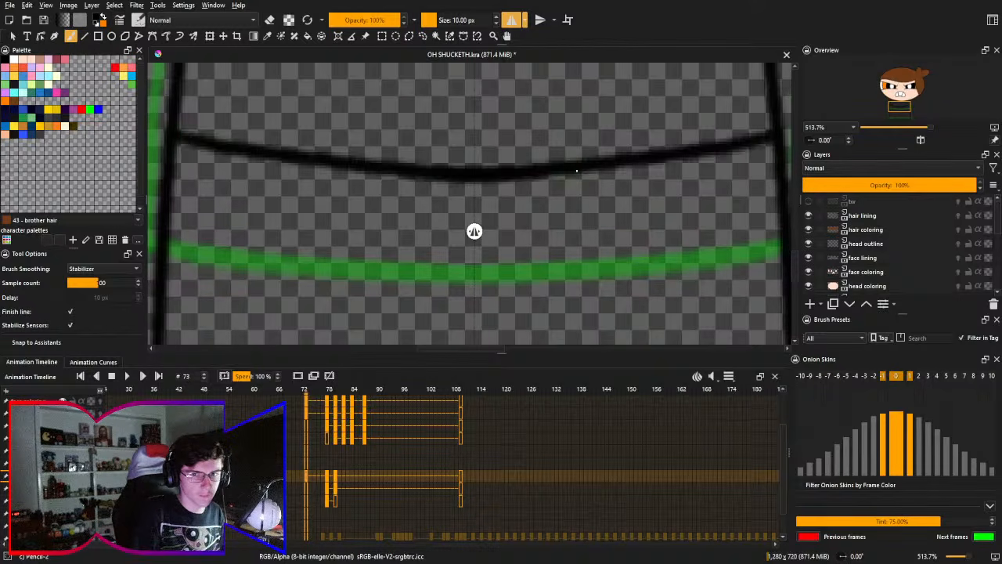
pyautogui.hotkey('ctrl', 'z')
pyautogui.moveTo(172, 134); pyautogui.dragTo(548, 161)
pyautogui.hotkey('ctrl', 'z')
pyautogui.moveTo(167, 125)
pyautogui.mouseDown()
pyautogui.moveTo(248, 151)
pyautogui.moveTo(474, 157)
pyautogui.mouseUp()
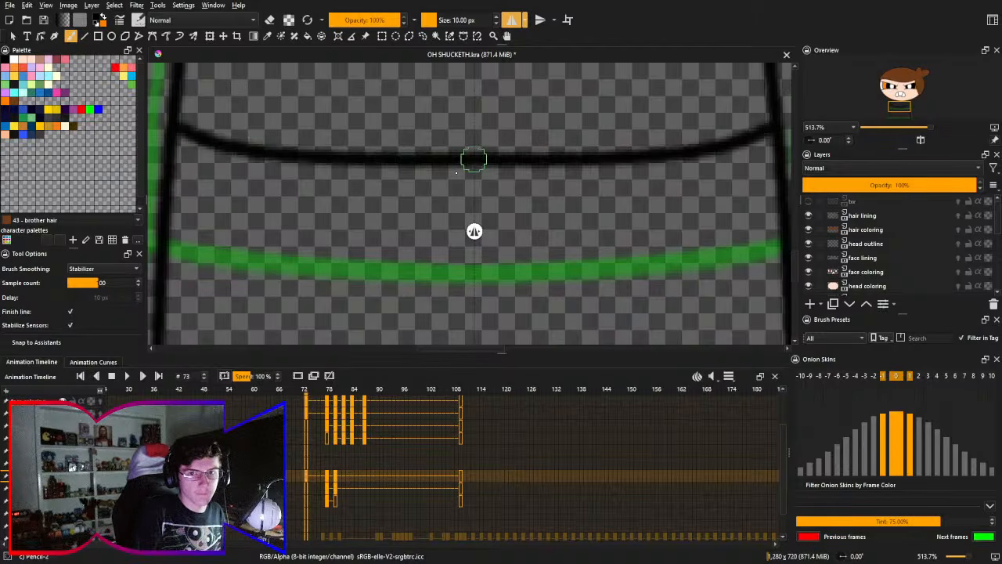
pyautogui.hotkey('ctrl', 'z')
# - Draw the upper torso stripe as a smooth, shallow downward curve joining both side lines above the green stripe
pyautogui.moveTo(164, 124); pyautogui.dragTo(507, 165)
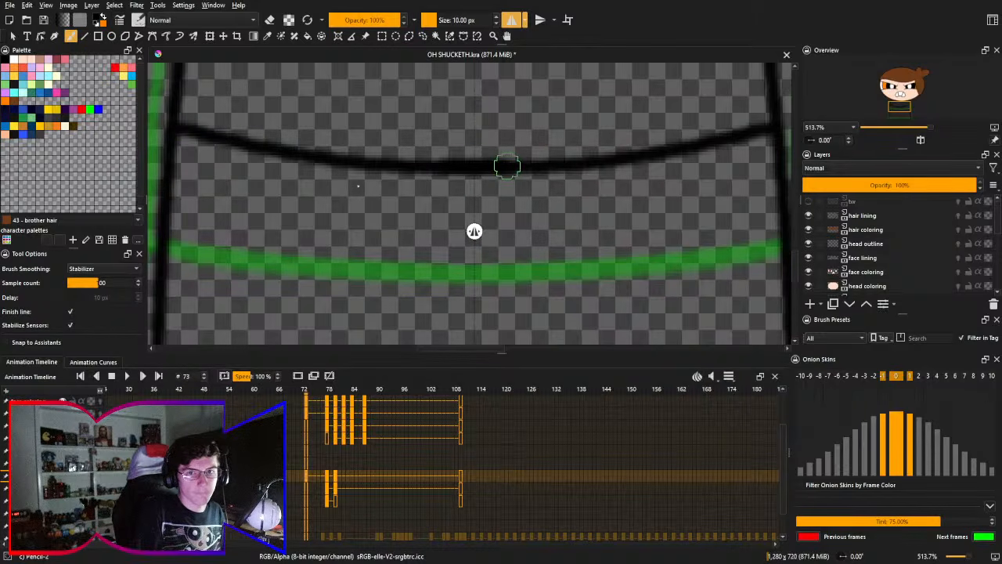
pyautogui.hotkey('ctrl', 'z')
pyautogui.moveTo(169, 123); pyautogui.dragTo(472, 167)
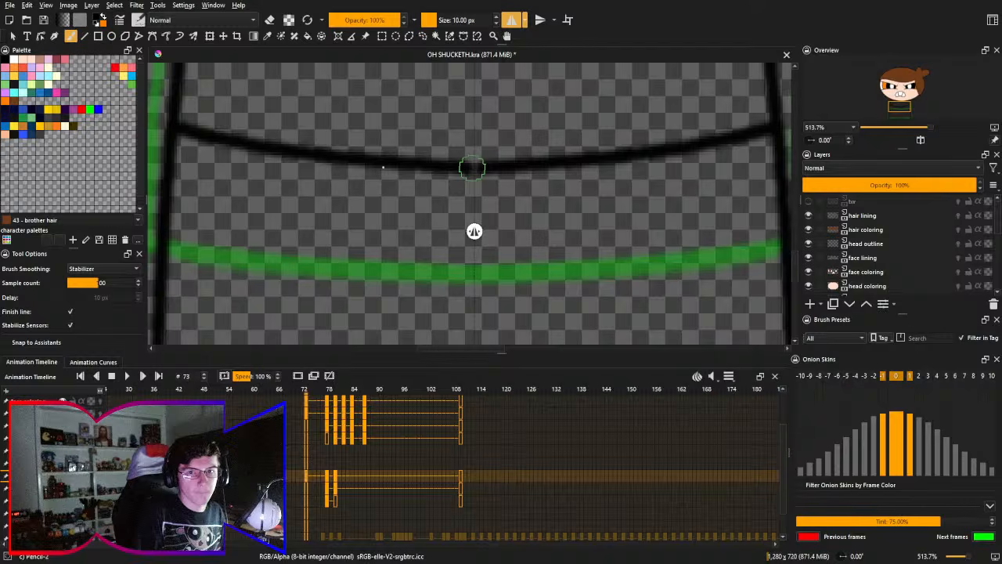
pyautogui.hotkey('ctrl', 'z')
pyautogui.moveTo(167, 124); pyautogui.dragTo(514, 169)
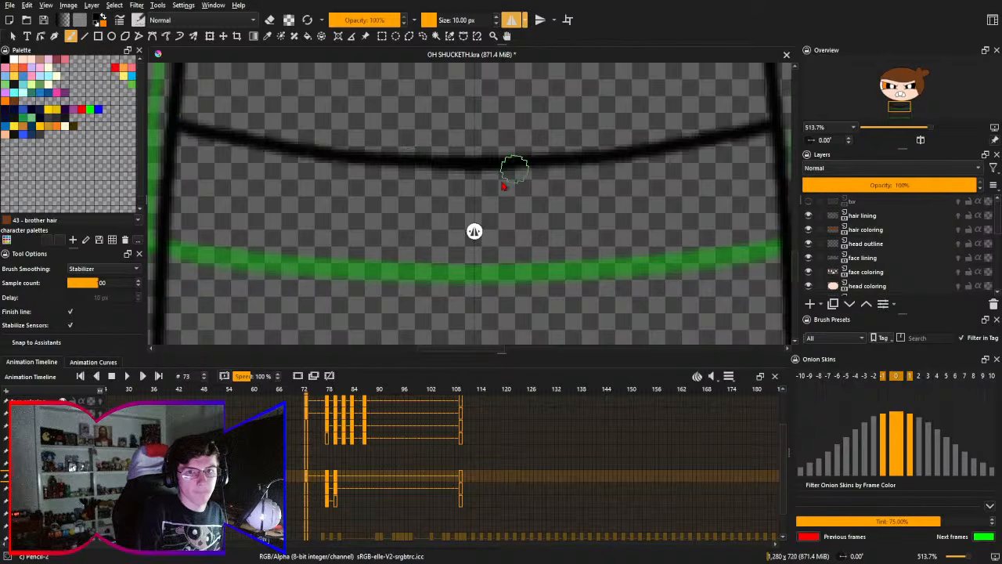
# - Try several mirrored strokes for a second torso stripe, midway between the two green onion-skin stripes
pyautogui.moveTo(330, 226)
pyautogui.mouseDown()
pyautogui.moveTo(293, 193)
pyautogui.moveTo(289, 159)
pyautogui.moveTo(301, 213)
pyautogui.mouseUp()
pyautogui.moveTo(328, 172); pyautogui.dragTo(331, 267)
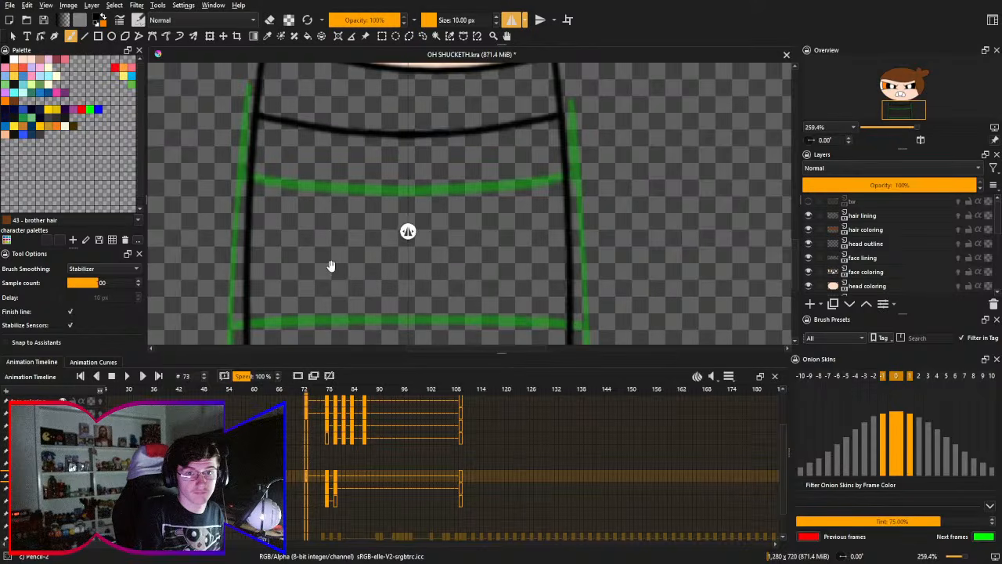
pyautogui.moveTo(247, 252)
pyautogui.mouseDown()
pyautogui.moveTo(386, 275)
pyautogui.moveTo(402, 267)
pyautogui.moveTo(378, 233)
pyautogui.mouseUp()
pyautogui.hotkey('ctrl', 'z')
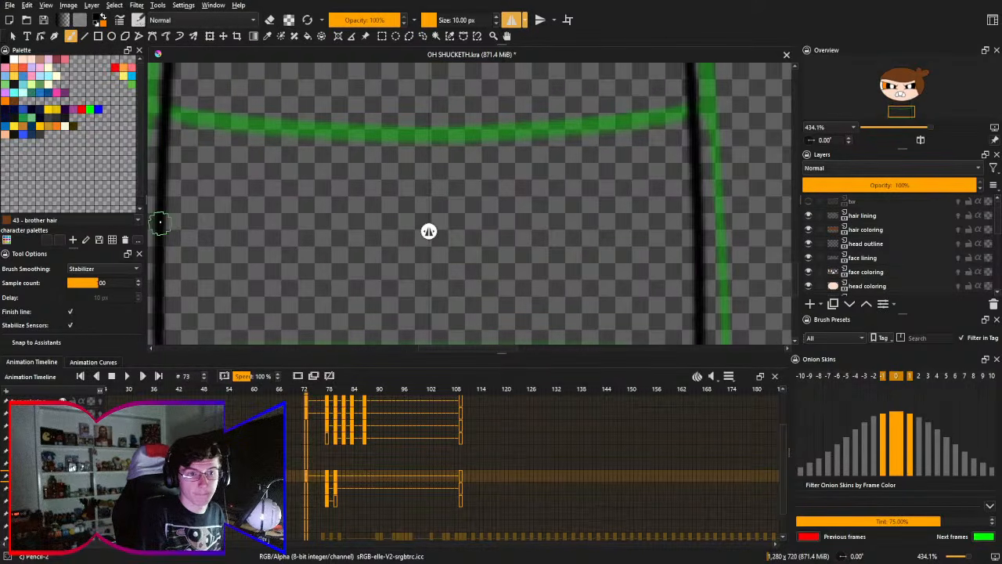
pyautogui.moveTo(160, 222); pyautogui.dragTo(423, 244)
pyautogui.hotkey('ctrl', 'z')
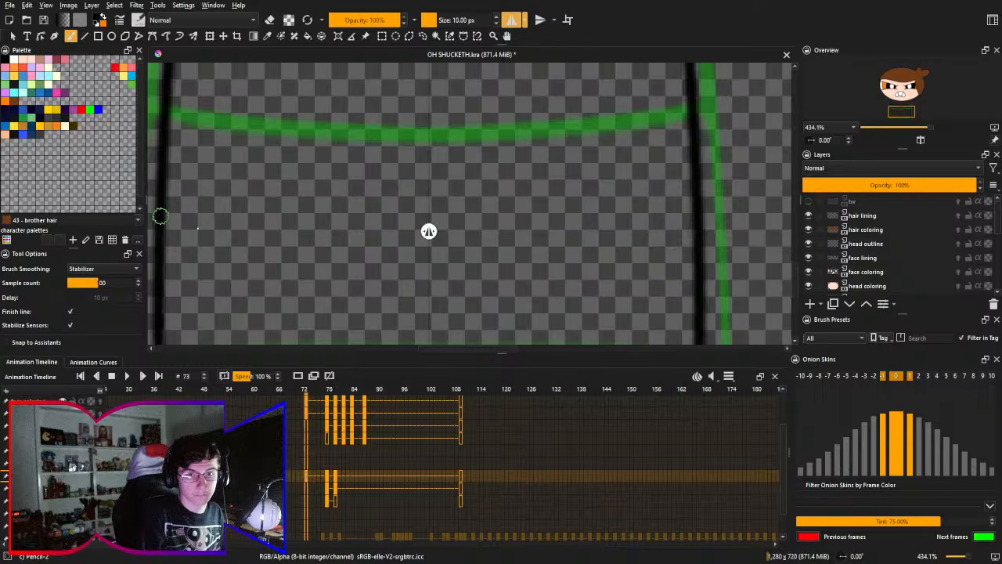
pyautogui.moveTo(159, 216); pyautogui.dragTo(466, 264)
pyautogui.hotkey('ctrl', 'z')
pyautogui.moveTo(156, 209)
pyautogui.mouseDown()
pyautogui.moveTo(259, 241)
pyautogui.moveTo(412, 268)
pyautogui.mouseUp()
pyautogui.hotkey('ctrl', 'z')
pyautogui.moveTo(178, 211); pyautogui.dragTo(447, 233)
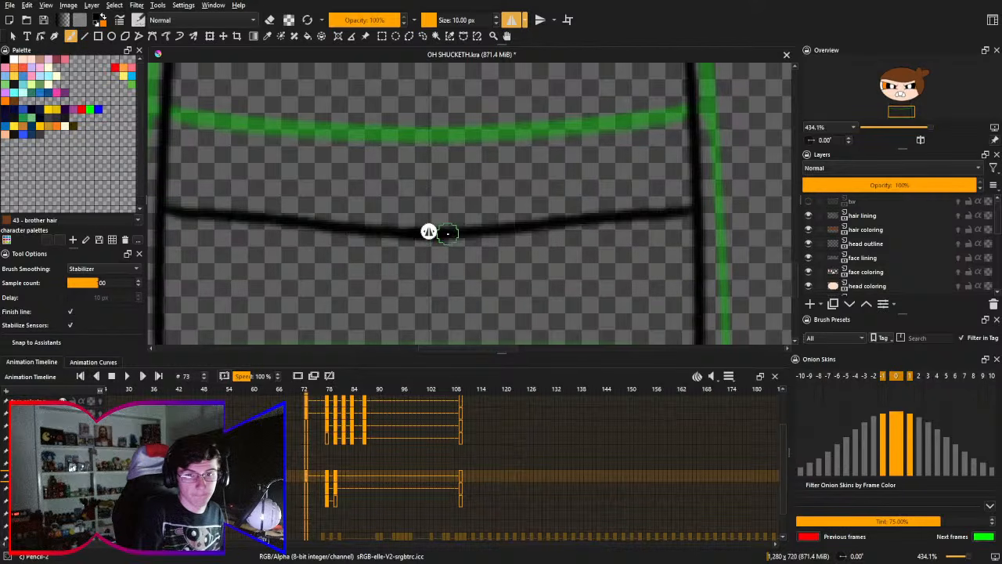
pyautogui.hotkey('ctrl', 'z')
# - Draw the second torso stripe as a shallow downward curve between both side lines, below the upper green stripe
pyautogui.moveTo(162, 209); pyautogui.dragTo(479, 238)
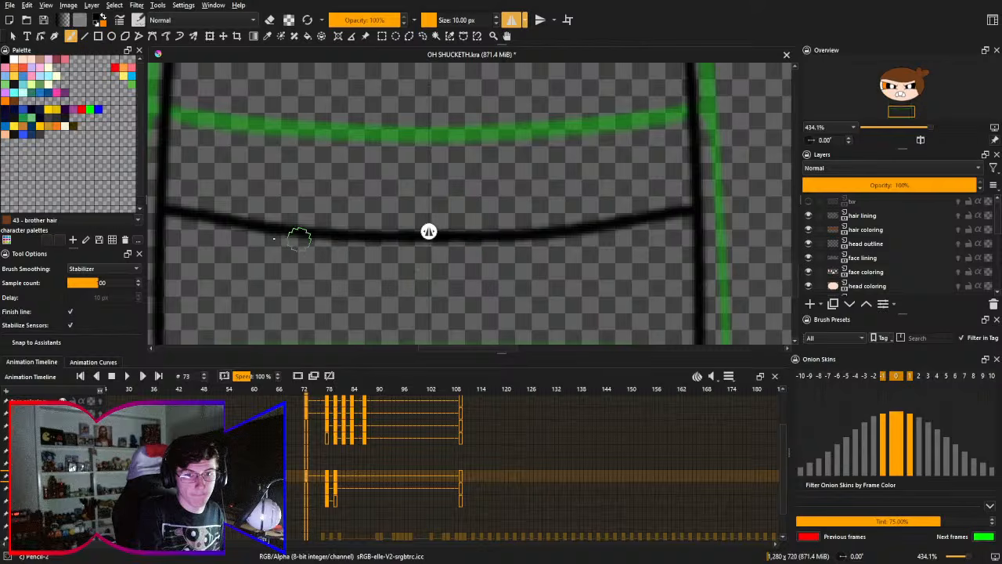
pyautogui.hotkey('ctrl', 'z')
pyautogui.moveTo(162, 210); pyautogui.dragTo(439, 237)
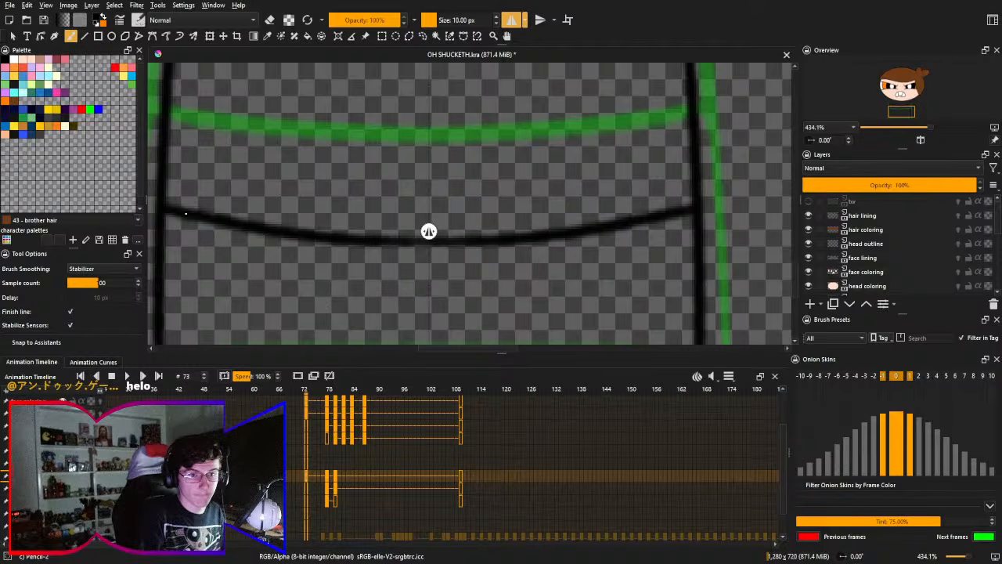
pyautogui.hotkey('ctrl', 'z')
pyautogui.moveTo(160, 209); pyautogui.dragTo(434, 238)
pyautogui.hotkey('ctrl', 'z')
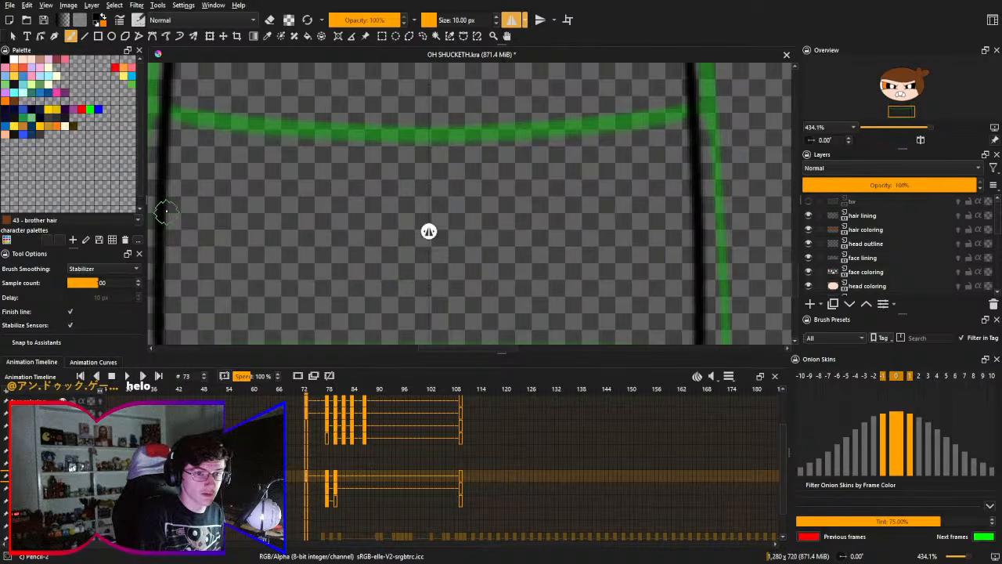
pyautogui.moveTo(162, 208); pyautogui.dragTo(460, 232)
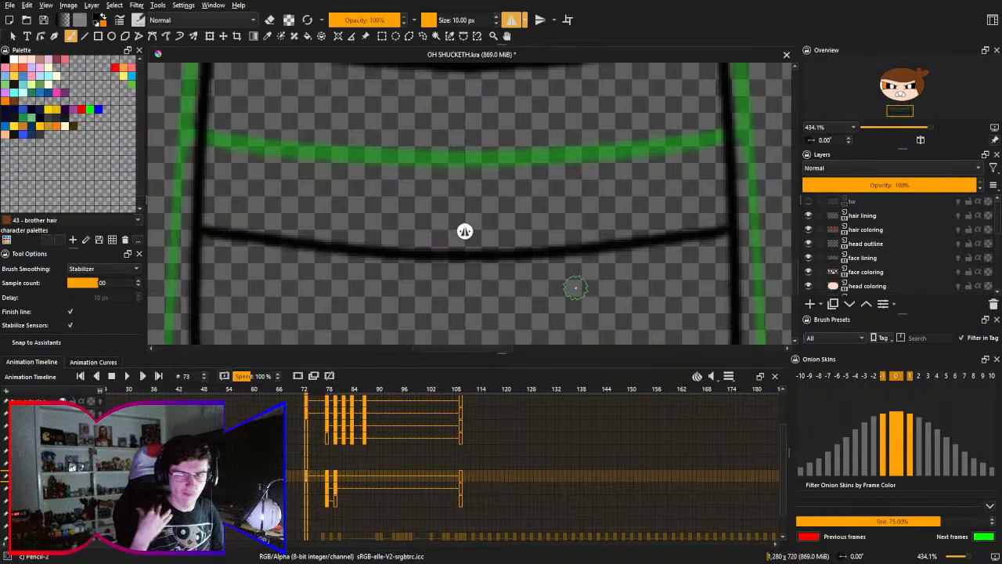
# - Select the arms lining layer at frame 73 and try a first mirrored arm stroke from the edge of the face
pyautogui.moveTo(431, 224); pyautogui.dragTo(506, 218)
pyautogui.moveTo(480, 157); pyautogui.dragTo(484, 187)
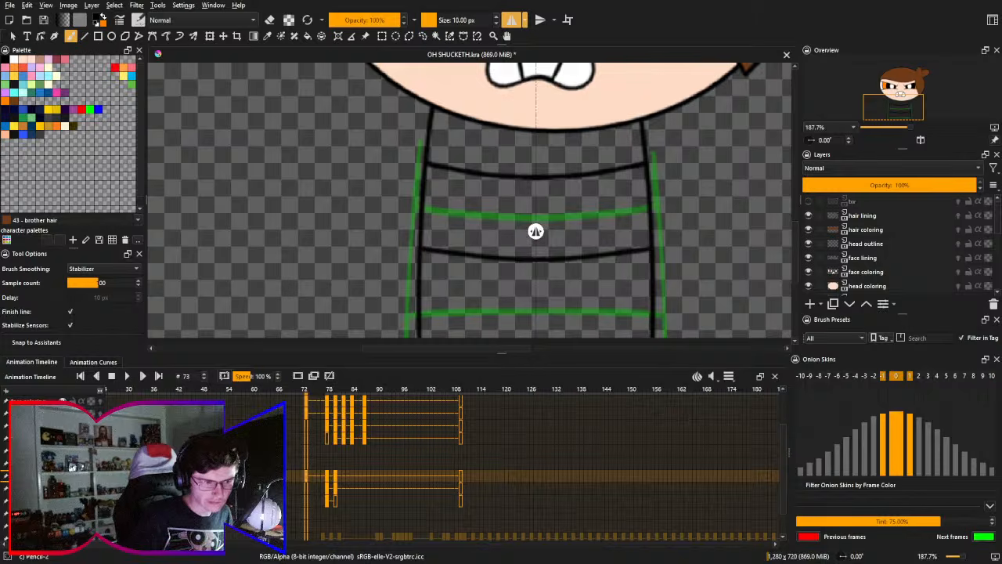
pyautogui.moveTo(405, 235); pyautogui.dragTo(401, 232)
pyautogui.click(38, 425)
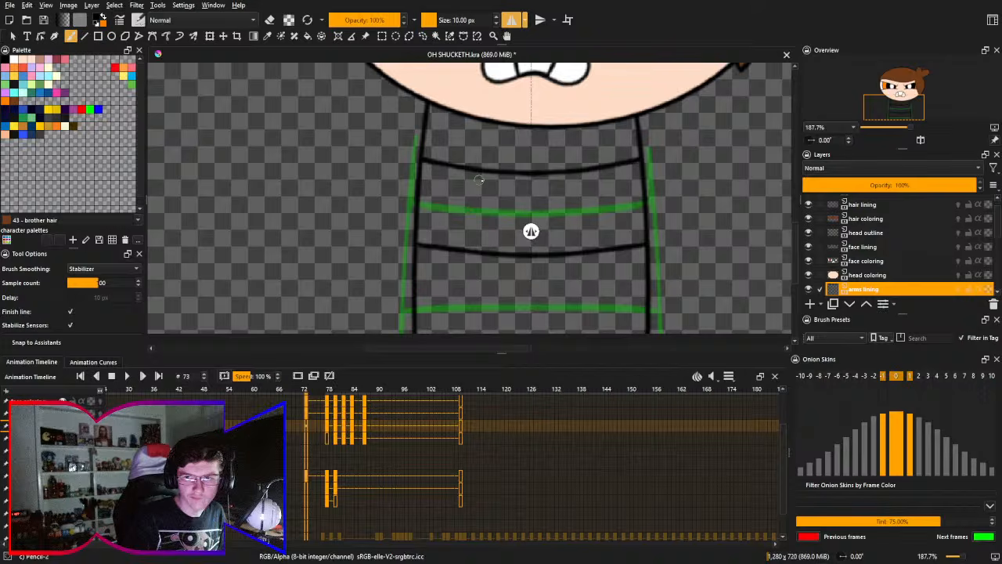
pyautogui.moveTo(480, 181); pyautogui.dragTo(465, 264)
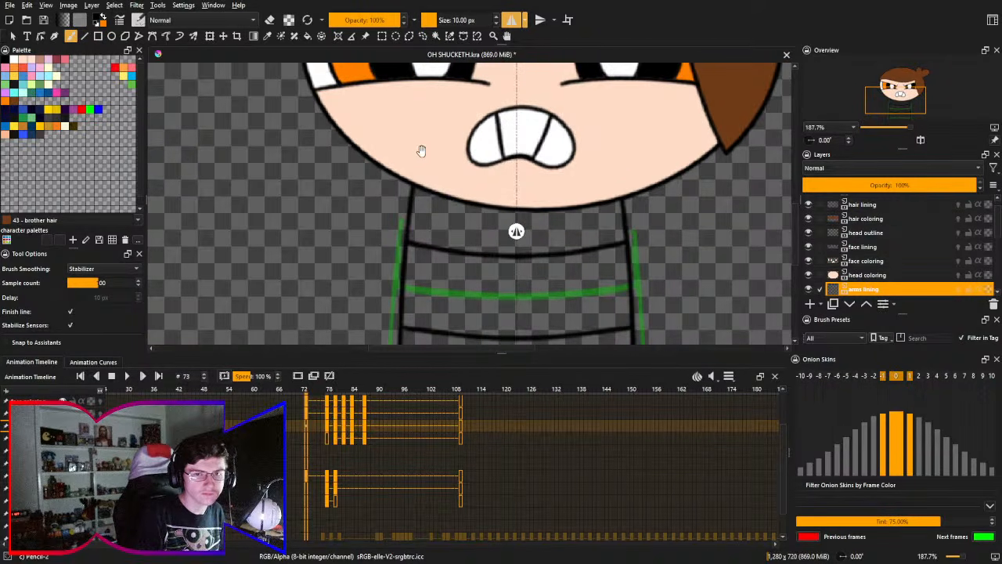
pyautogui.moveTo(379, 188)
pyautogui.mouseDown()
pyautogui.moveTo(401, 164)
pyautogui.moveTo(297, 329)
pyautogui.moveTo(422, 233)
pyautogui.moveTo(406, 161)
pyautogui.mouseUp()
pyautogui.hotkey('ctrl', 'z')
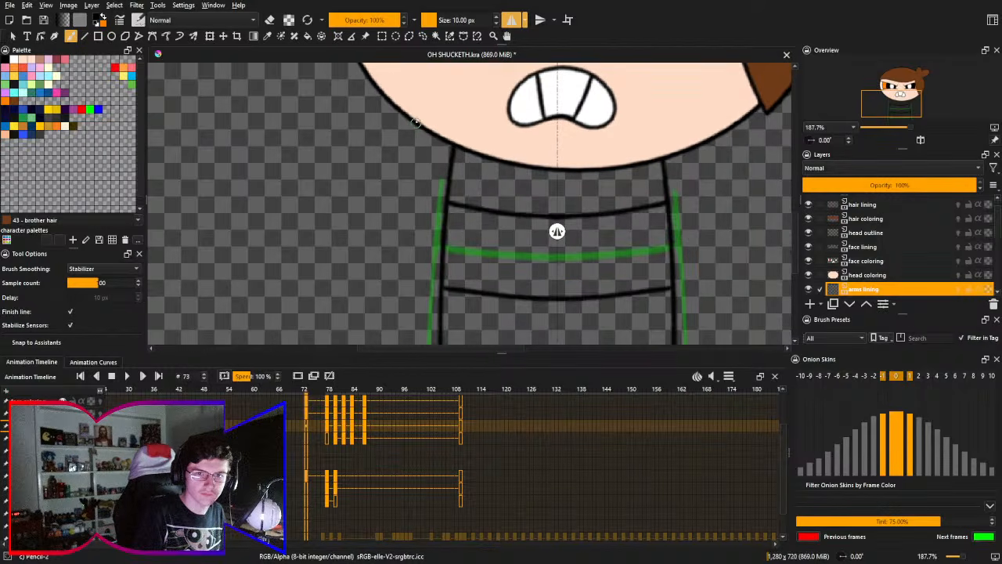
# - Try wide mirrored arm outlines that swing out from the lower cheeks and loop back to the torso
pyautogui.moveTo(421, 119)
pyautogui.mouseDown()
pyautogui.moveTo(303, 261)
pyautogui.moveTo(444, 202)
pyautogui.mouseUp()
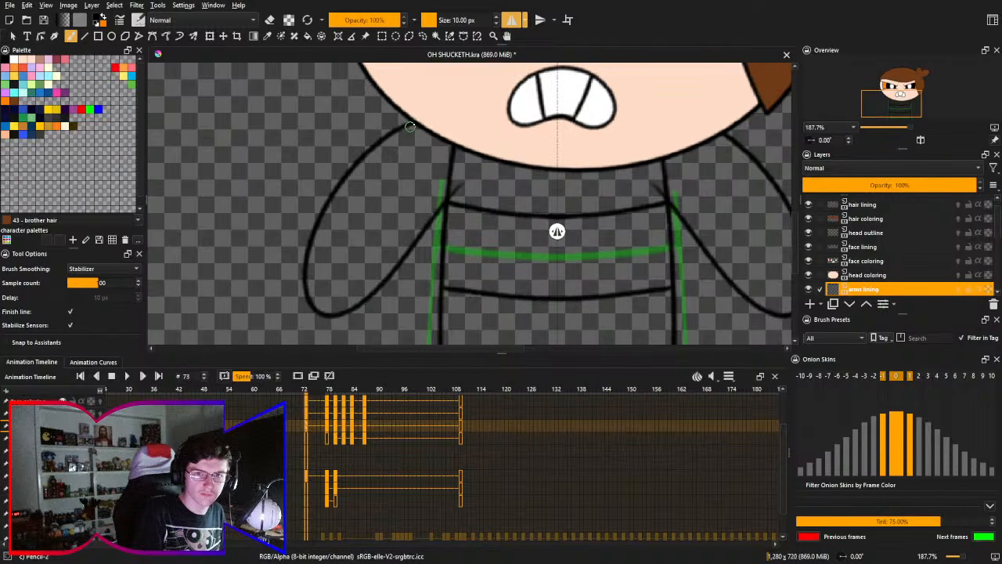
pyautogui.hotkey('ctrl', 'z')
pyautogui.moveTo(415, 124)
pyautogui.mouseDown()
pyautogui.moveTo(440, 223)
pyautogui.moveTo(481, 163)
pyautogui.mouseUp()
pyautogui.hotkey('ctrl', 'z')
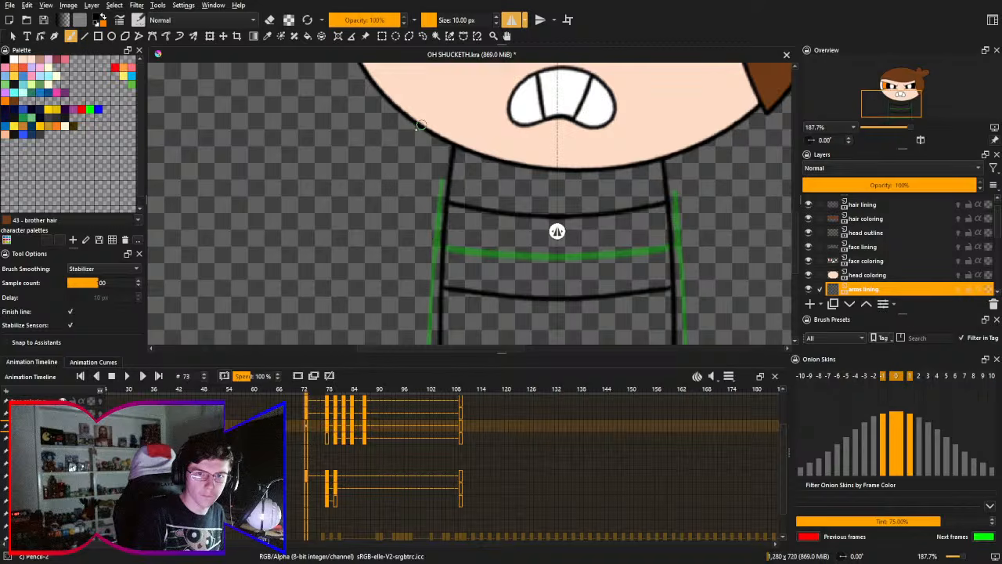
pyautogui.moveTo(422, 122)
pyautogui.mouseDown()
pyautogui.moveTo(345, 322)
pyautogui.moveTo(441, 246)
pyautogui.mouseUp()
pyautogui.hotkey('ctrl', 'z')
pyautogui.moveTo(423, 128)
pyautogui.mouseDown()
pyautogui.moveTo(367, 319)
pyautogui.moveTo(479, 176)
pyautogui.mouseUp()
pyautogui.hotkey('ctrl', 'z')
# - Try narrower mirrored arm outlines that hang closer to the torso side lines
pyautogui.moveTo(419, 122); pyautogui.dragTo(410, 288)
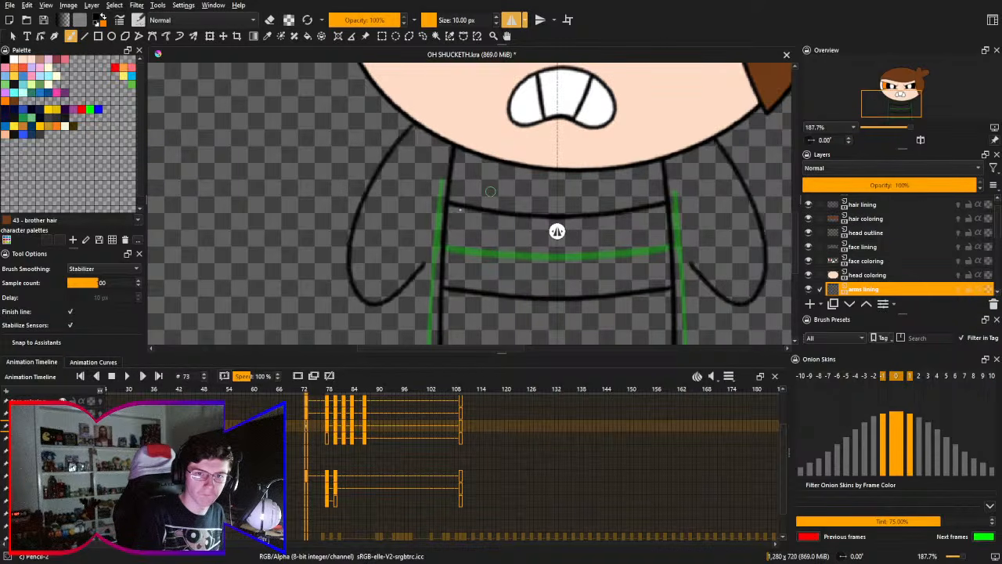
pyautogui.hotkey('ctrl', 'z')
pyautogui.moveTo(419, 123)
pyautogui.mouseDown()
pyautogui.moveTo(414, 274)
pyautogui.moveTo(442, 220)
pyautogui.mouseUp()
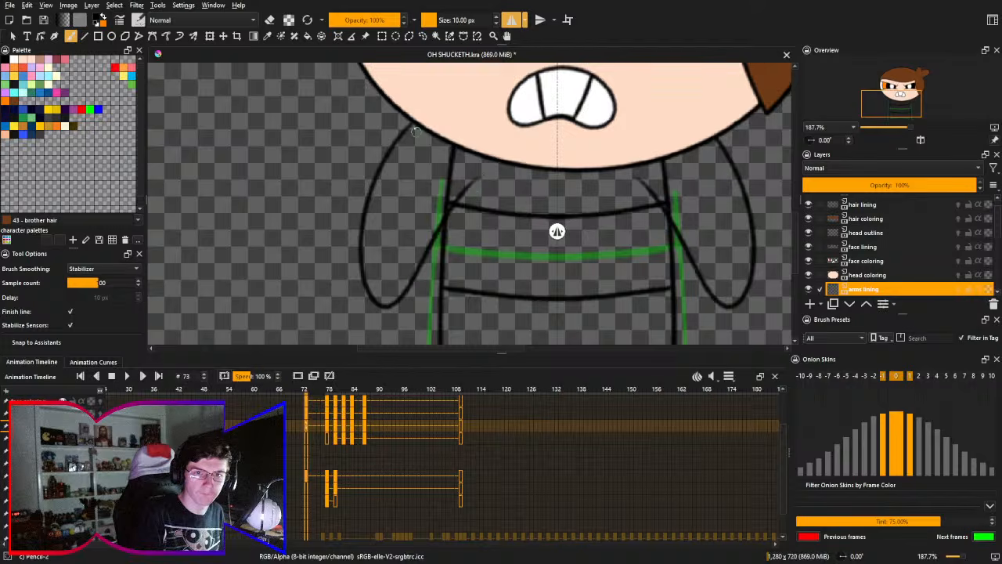
pyautogui.hotkey('ctrl', 'z')
pyautogui.moveTo(415, 121)
pyautogui.mouseDown()
pyautogui.moveTo(383, 323)
pyautogui.moveTo(440, 227)
pyautogui.mouseUp()
pyautogui.hotkey('ctrl', 'z')
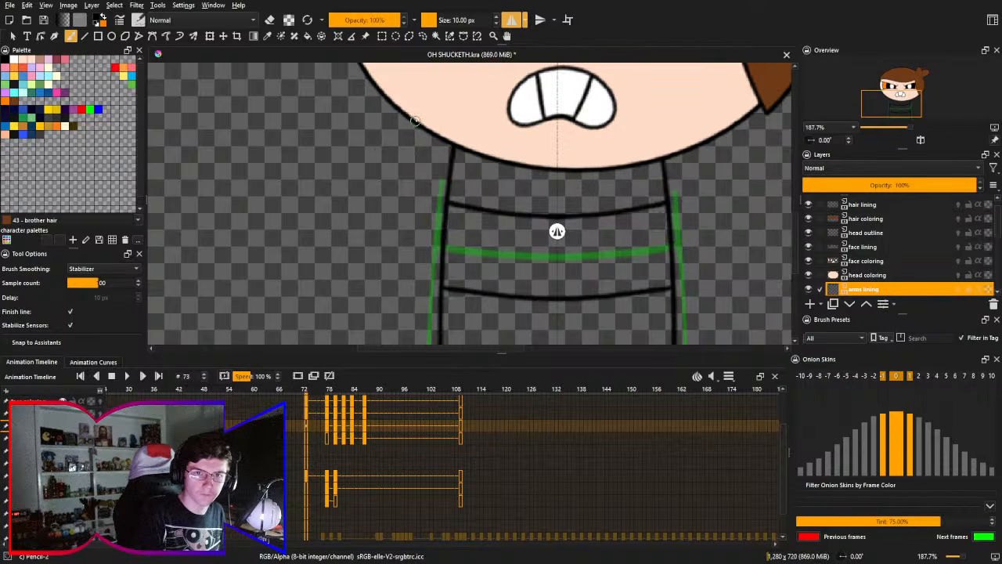
pyautogui.moveTo(412, 125)
pyautogui.mouseDown()
pyautogui.moveTo(370, 294)
pyautogui.moveTo(439, 233)
pyautogui.mouseUp()
pyautogui.hotkey('ctrl', 'z')
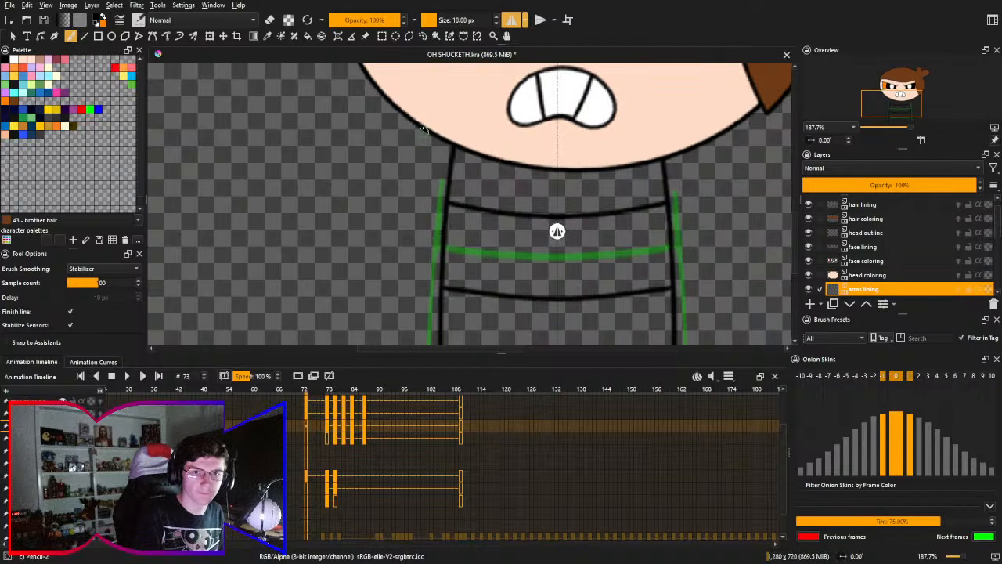
# - Draw both mirrored arms as rounded loops running between the upper torso and the lower edge of the face
pyautogui.moveTo(419, 123); pyautogui.dragTo(438, 270)
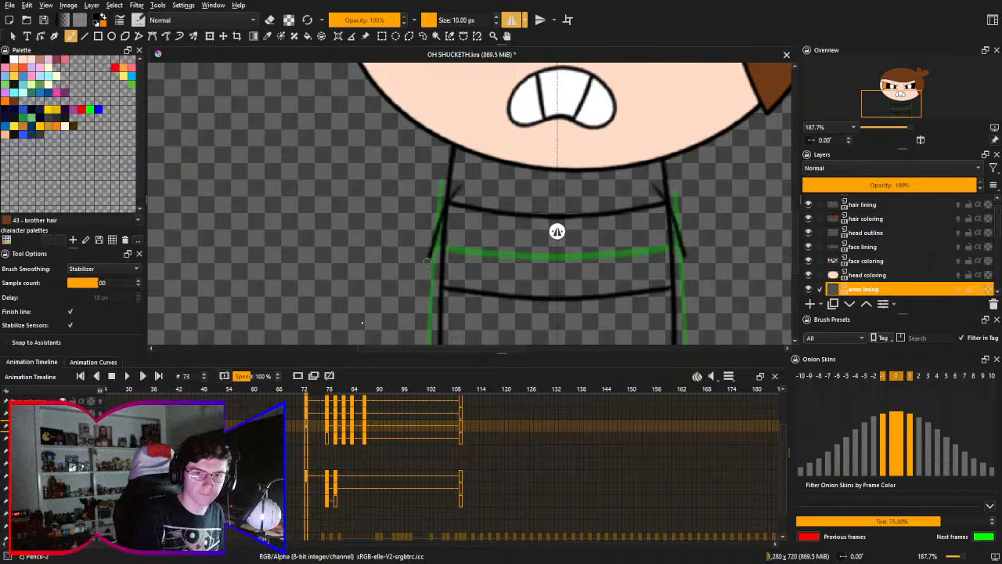
pyautogui.moveTo(461, 182)
pyautogui.mouseDown()
pyautogui.moveTo(449, 99)
pyautogui.moveTo(463, 94)
pyautogui.moveTo(415, 278)
pyautogui.moveTo(469, 118)
pyautogui.mouseUp()
pyautogui.hotkey('ctrl', 'z')
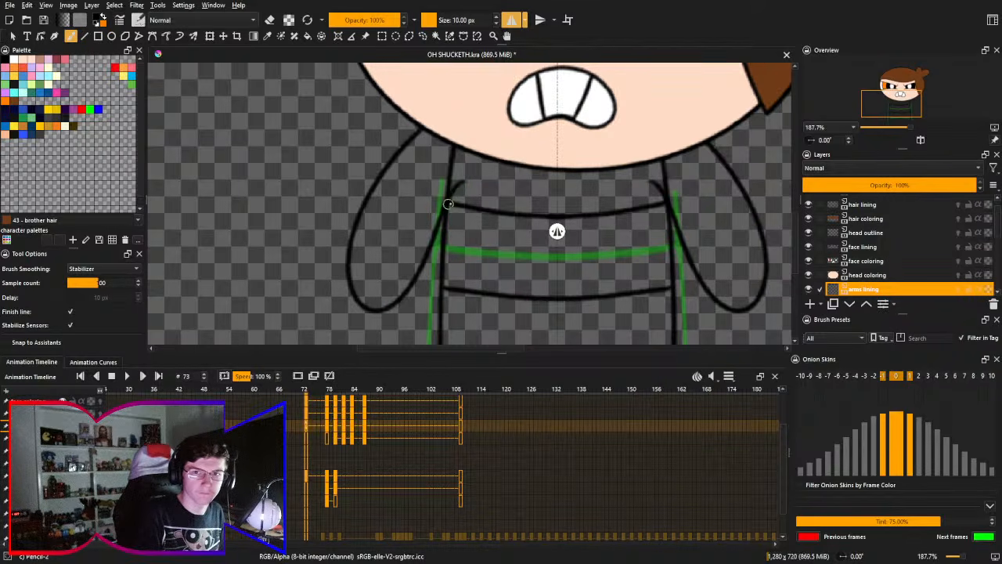
# - Erase the arm line ends overlapping the inside of the torso with the 50 px Eraser Circle preset
pyautogui.moveTo(432, 194); pyautogui.dragTo(499, 187)
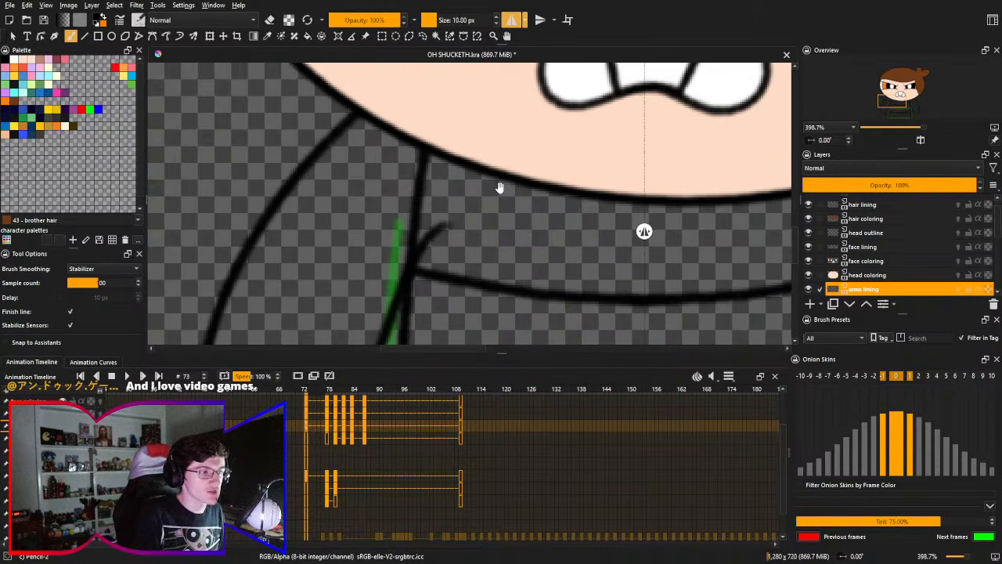
pyautogui.moveTo(481, 236)
pyautogui.mouseDown()
pyautogui.moveTo(451, 223)
pyautogui.moveTo(418, 269)
pyautogui.mouseUp()
pyautogui.rightClick(485, 225)
pyautogui.click(484, 154)
pyautogui.moveTo(422, 218); pyautogui.dragTo(396, 237)
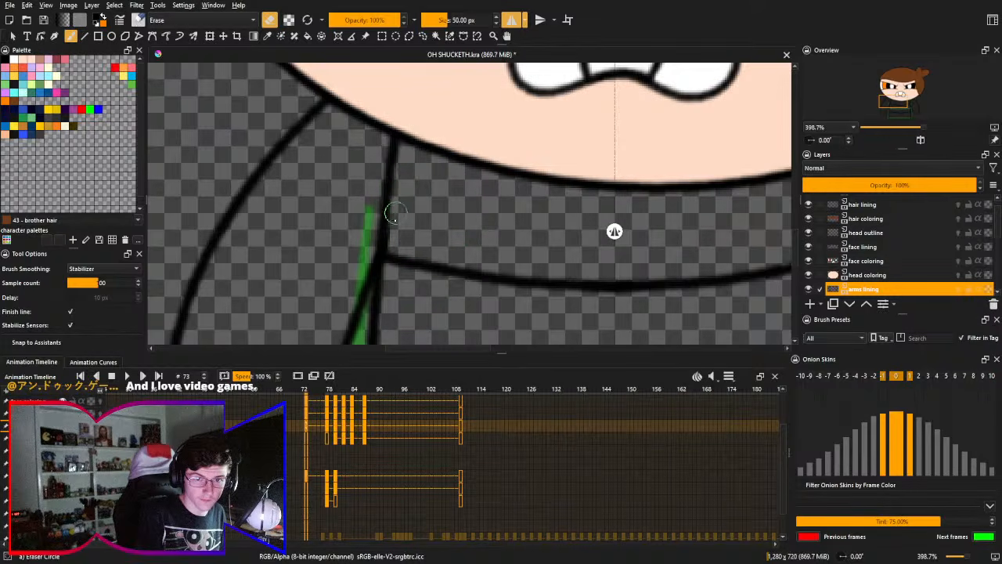
# - Check the cleaned shoulder joint and switch back to the 10 px Pencil-2 brush preset
pyautogui.moveTo(326, 175); pyautogui.dragTo(313, 165)
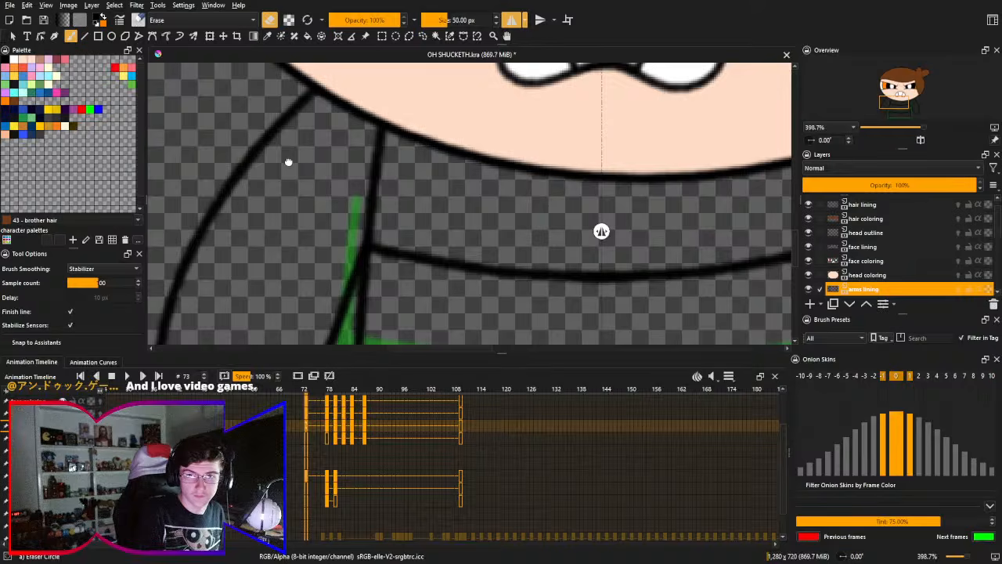
pyautogui.moveTo(406, 206); pyautogui.dragTo(469, 218)
pyautogui.moveTo(394, 181); pyautogui.dragTo(425, 112)
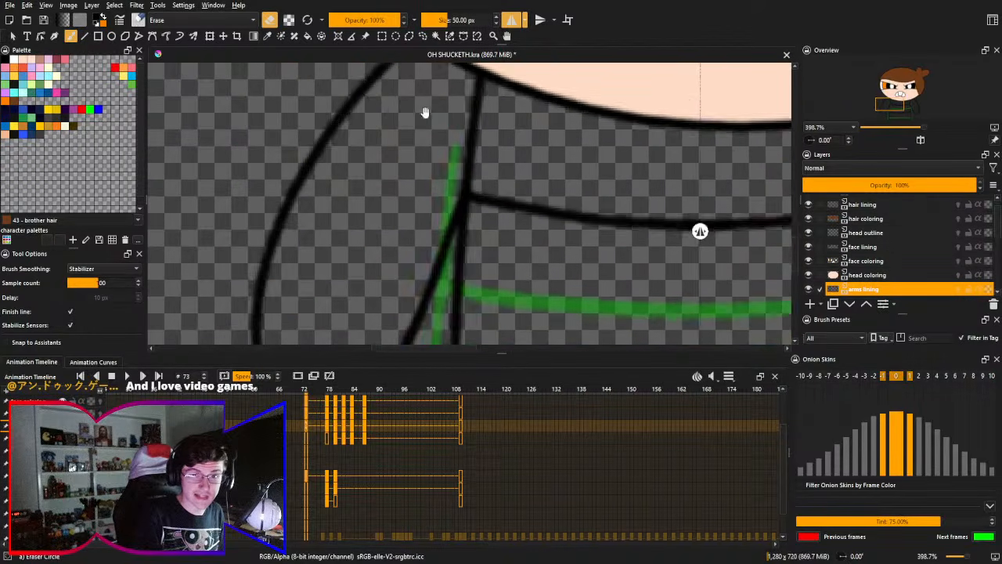
pyautogui.moveTo(395, 204)
pyautogui.mouseDown()
pyautogui.moveTo(385, 118)
pyautogui.moveTo(378, 203)
pyautogui.mouseUp()
pyautogui.moveTo(380, 187); pyautogui.dragTo(365, 147)
pyautogui.moveTo(342, 110); pyautogui.dragTo(316, 178)
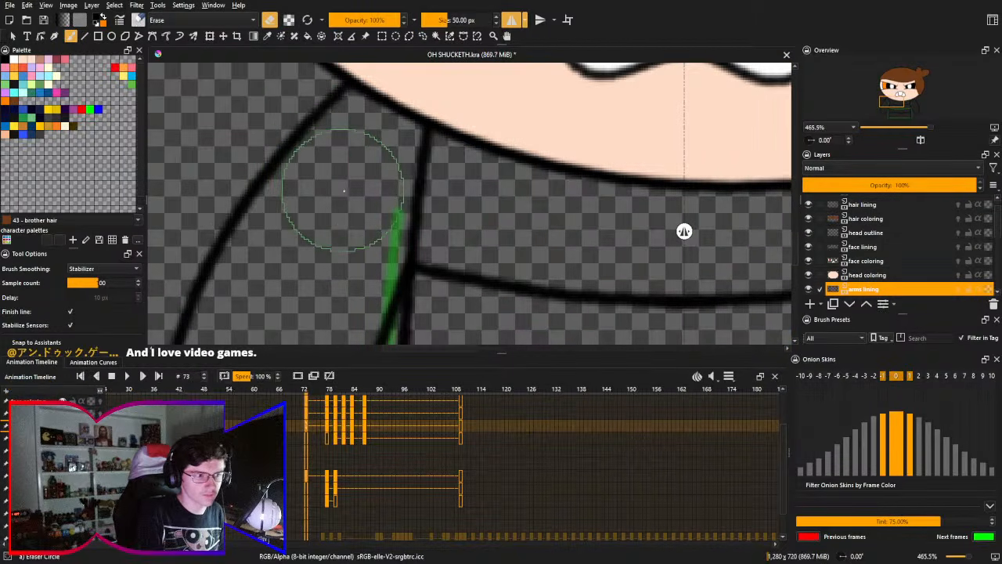
pyautogui.rightClick(352, 173)
pyautogui.click(393, 237)
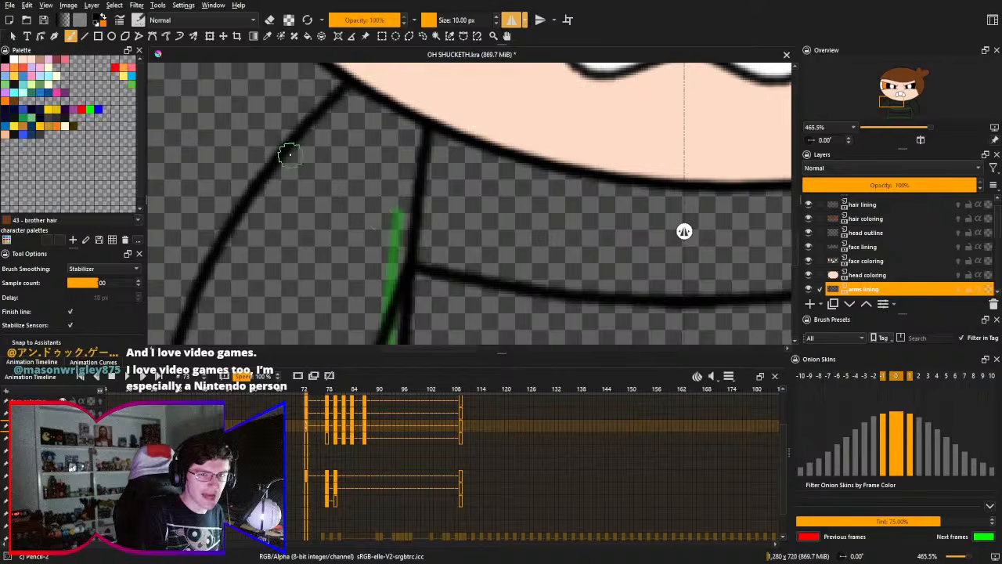
# - Draw a mirrored curved stripe across both upper arms, running from the outer arm outline to the end of the upper torso stripe
pyautogui.moveTo(284, 150); pyautogui.dragTo(438, 263)
pyautogui.hotkey('ctrl', 'z')
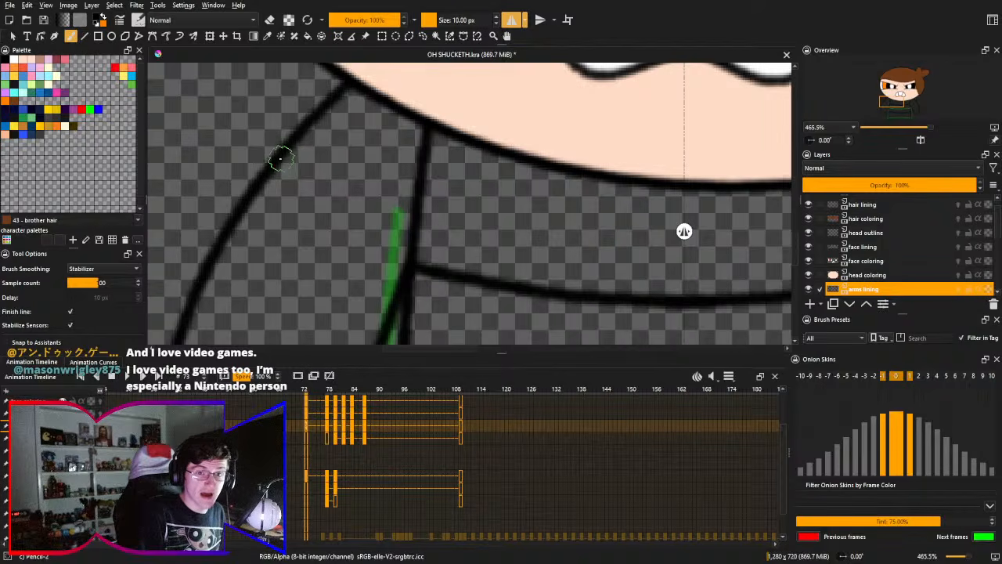
pyautogui.moveTo(280, 157); pyautogui.dragTo(395, 270)
pyautogui.moveTo(328, 245); pyautogui.dragTo(359, 233)
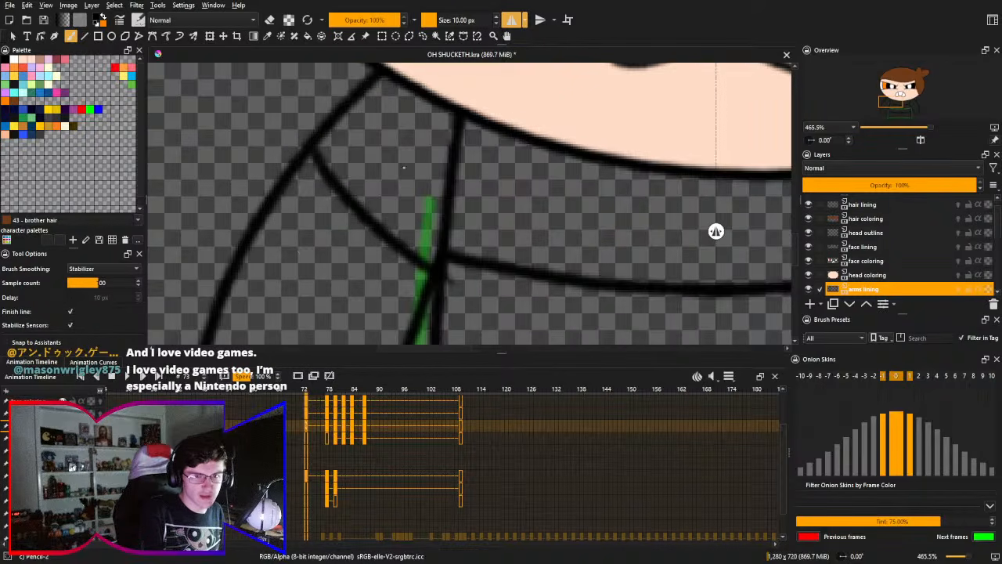
pyautogui.hotkey('ctrl', 'z')
pyautogui.moveTo(311, 148); pyautogui.dragTo(435, 266)
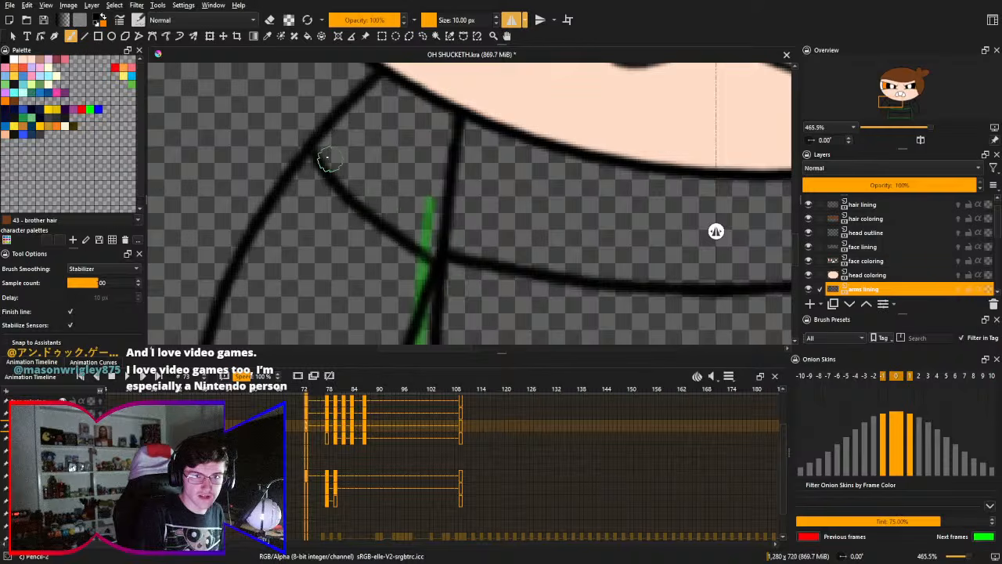
pyautogui.hotkey('ctrl', 'z')
pyautogui.moveTo(313, 149)
pyautogui.mouseDown()
pyautogui.moveTo(391, 237)
pyautogui.moveTo(435, 265)
pyautogui.mouseUp()
pyautogui.hotkey('ctrl', 'z')
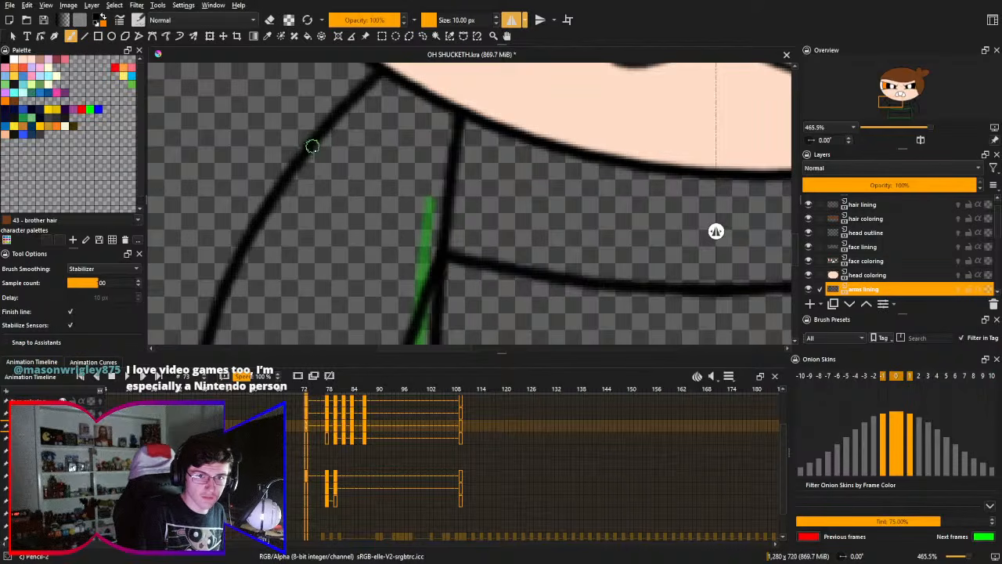
pyautogui.moveTo(313, 148)
pyautogui.mouseDown()
pyautogui.moveTo(360, 197)
pyautogui.moveTo(437, 260)
pyautogui.mouseUp()
pyautogui.hotkey('ctrl', 'z')
pyautogui.moveTo(313, 148); pyautogui.dragTo(436, 252)
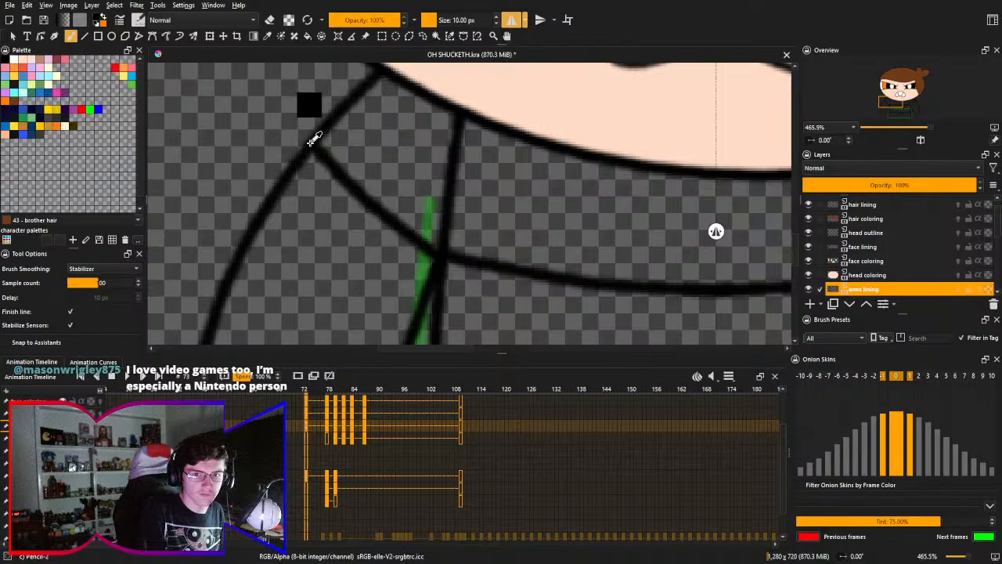
pyautogui.hotkey('ctrl', 'z')
pyautogui.moveTo(313, 148); pyautogui.dragTo(438, 238)
pyautogui.hotkey('ctrl', 'z')
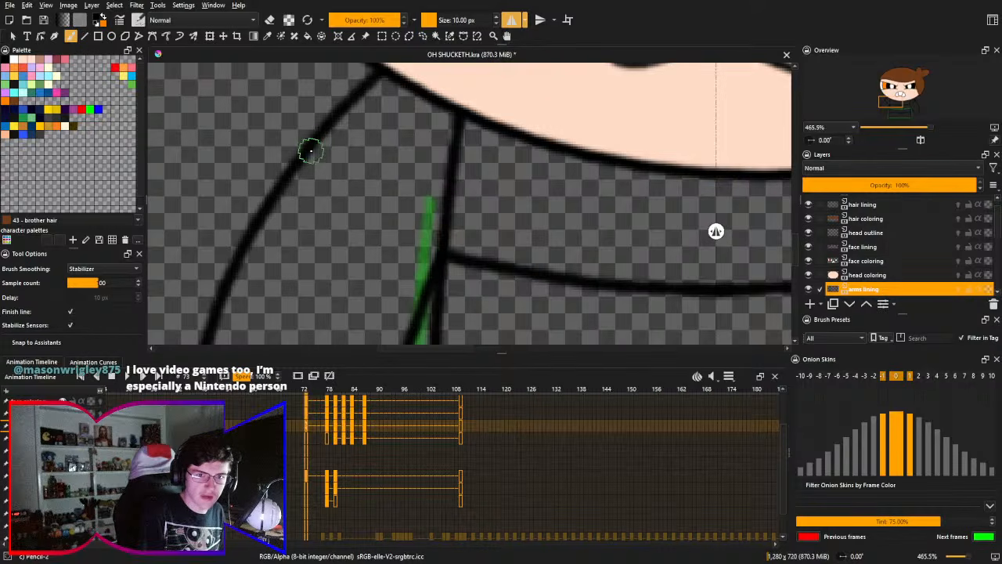
pyautogui.moveTo(313, 148); pyautogui.dragTo(428, 275)
pyautogui.hotkey('ctrl', 'z')
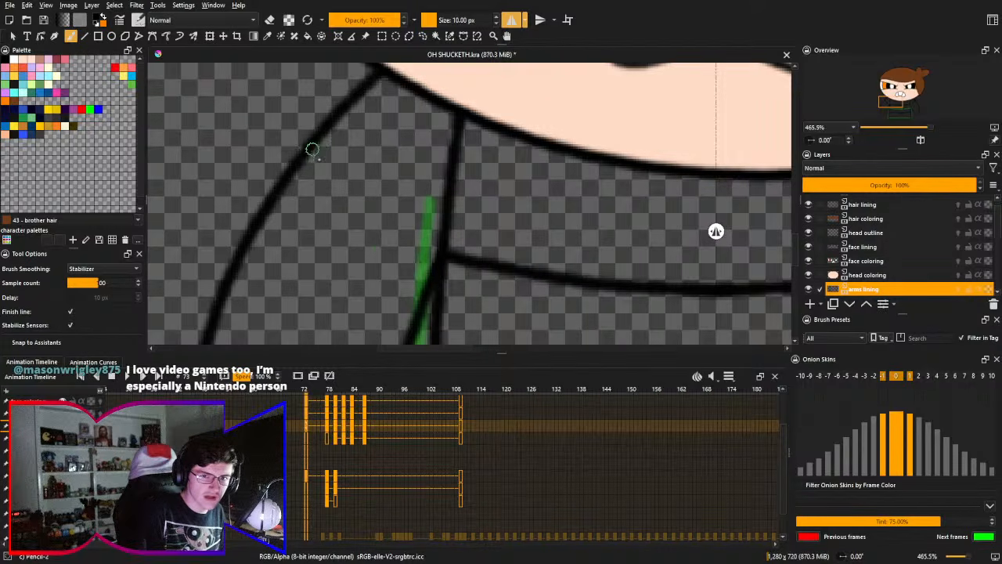
pyautogui.moveTo(314, 152); pyautogui.dragTo(437, 260)
pyautogui.hotkey('ctrl', 'z')
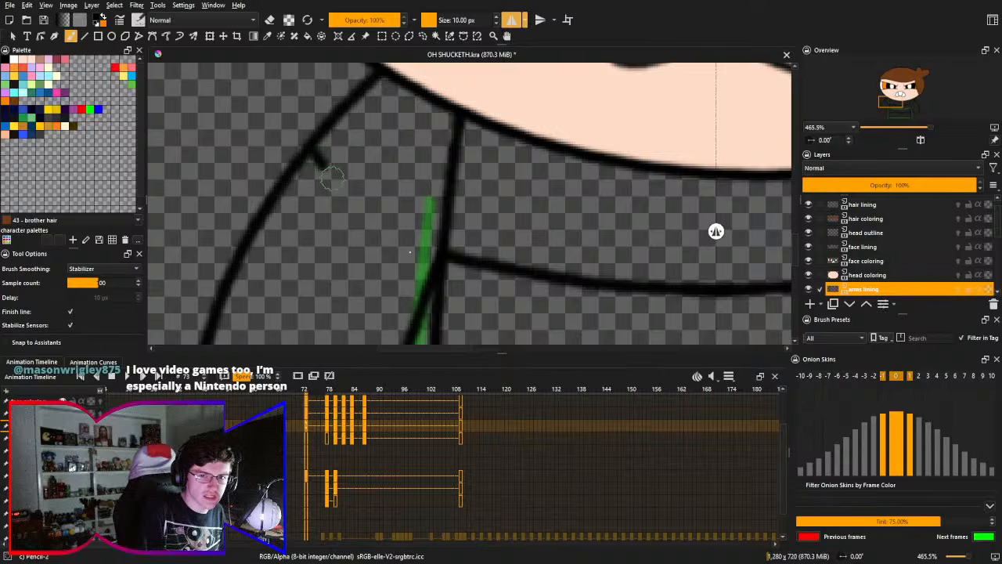
pyautogui.moveTo(331, 178); pyautogui.dragTo(437, 270)
pyautogui.hotkey('ctrl', 'z')
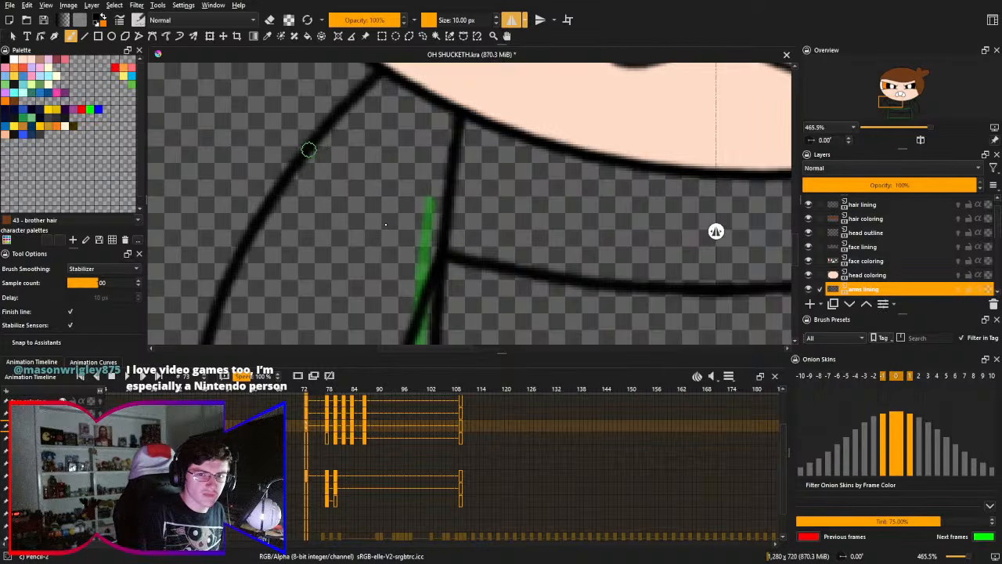
pyautogui.moveTo(308, 149); pyautogui.dragTo(446, 268)
pyautogui.hotkey('ctrl', 'z')
pyautogui.moveTo(309, 149); pyautogui.dragTo(438, 266)
pyautogui.hotkey('ctrl', 'z')
pyautogui.moveTo(313, 150); pyautogui.dragTo(429, 252)
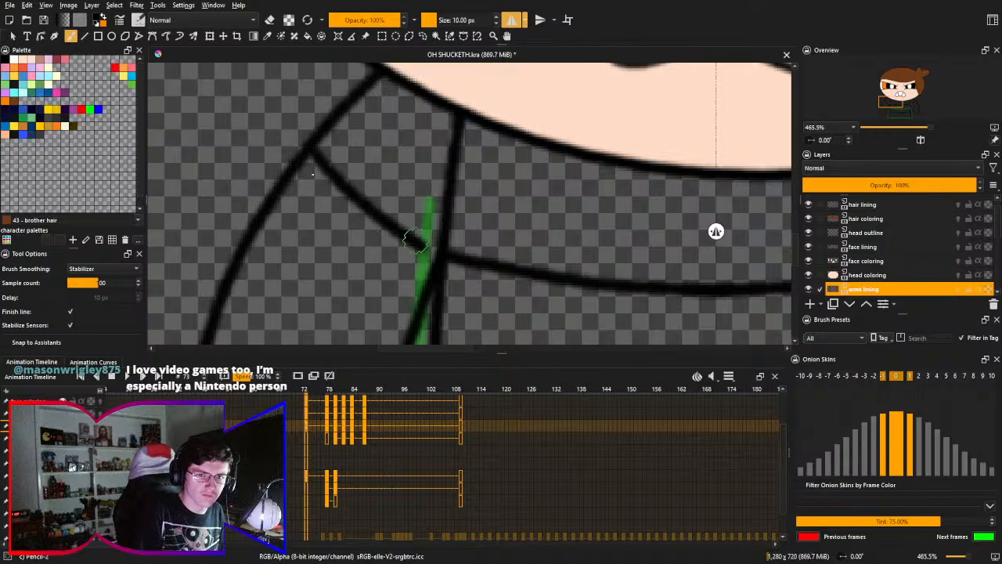
pyautogui.hotkey('ctrl', 'z')
pyautogui.moveTo(314, 150); pyautogui.dragTo(444, 258)
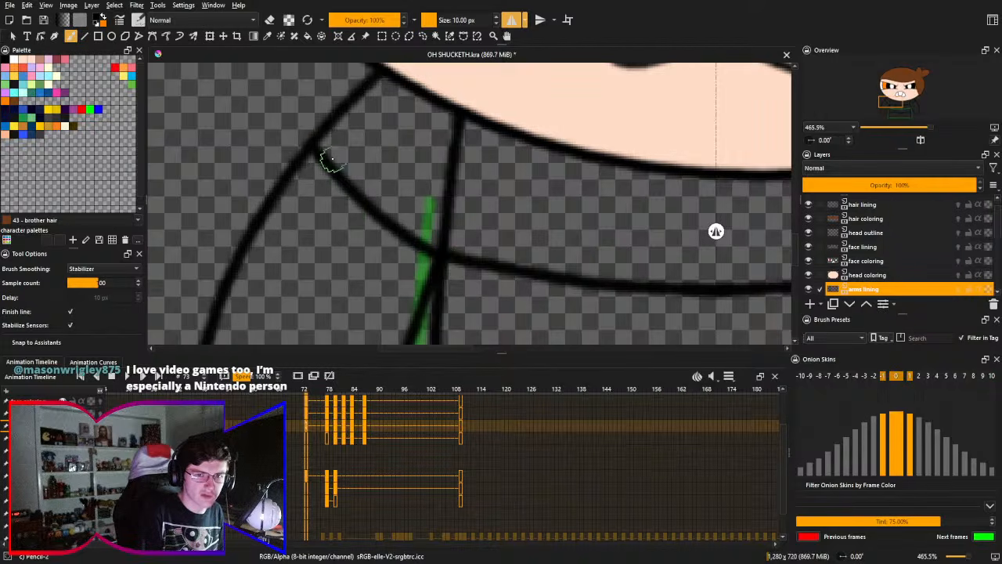
pyautogui.hotkey('ctrl', 'z')
pyautogui.moveTo(308, 150)
pyautogui.mouseDown()
pyautogui.moveTo(415, 260)
pyautogui.moveTo(437, 265)
pyautogui.moveTo(308, 152)
pyautogui.moveTo(429, 256)
pyautogui.mouseUp()
pyautogui.hotkey('ctrl', 'z')
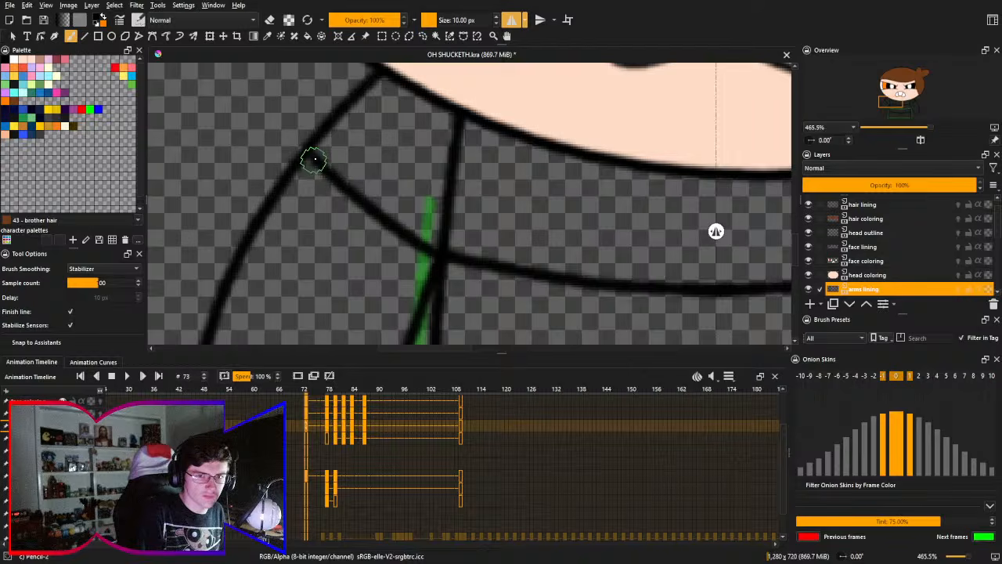
pyautogui.scroll(-3, 351, 161)
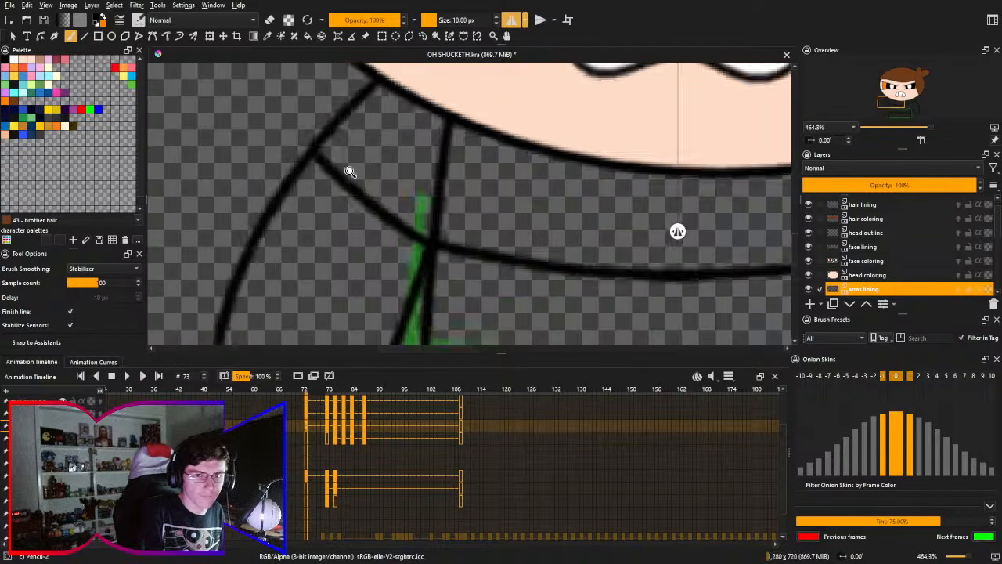
pyautogui.scroll(-1, 402, 184)
pyautogui.moveTo(402, 180); pyautogui.dragTo(407, 183)
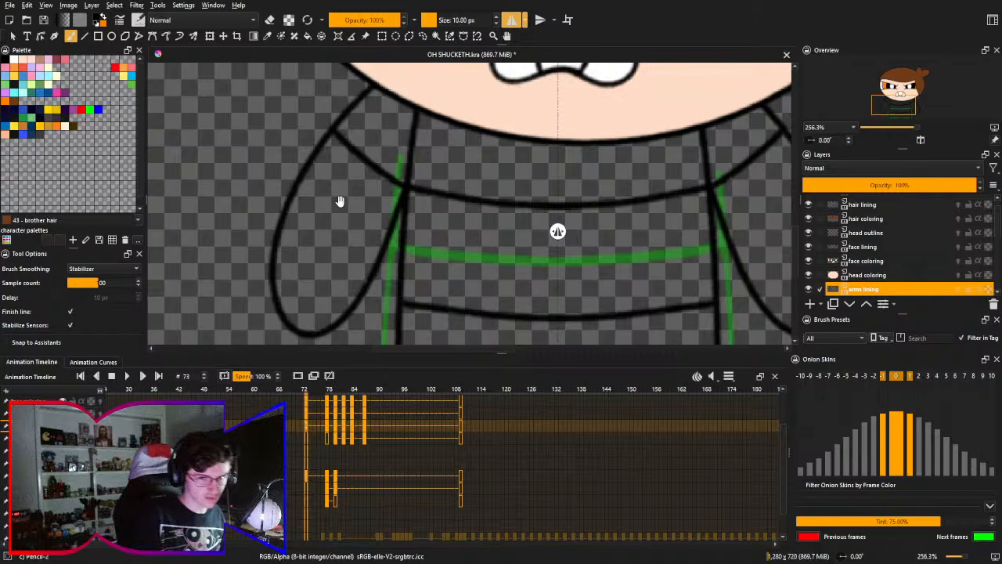
# - Try a second mirrored stripe across both arms, just below and following the curve of the upper arm stripe
pyautogui.moveTo(339, 202); pyautogui.dragTo(348, 159)
pyautogui.scroll(1, 331, 149)
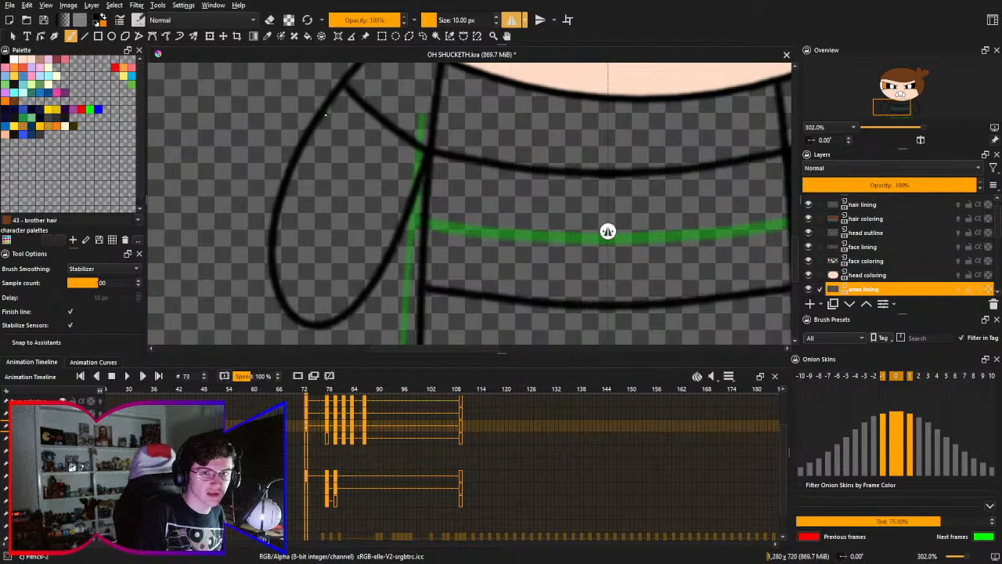
pyautogui.moveTo(325, 109); pyautogui.dragTo(406, 169)
pyautogui.hotkey('ctrl', 'z')
pyautogui.moveTo(322, 111); pyautogui.dragTo(397, 176)
pyautogui.hotkey('ctrl', 'z')
pyautogui.moveTo(323, 112); pyautogui.dragTo(399, 171)
pyautogui.hotkey('ctrl', 'z')
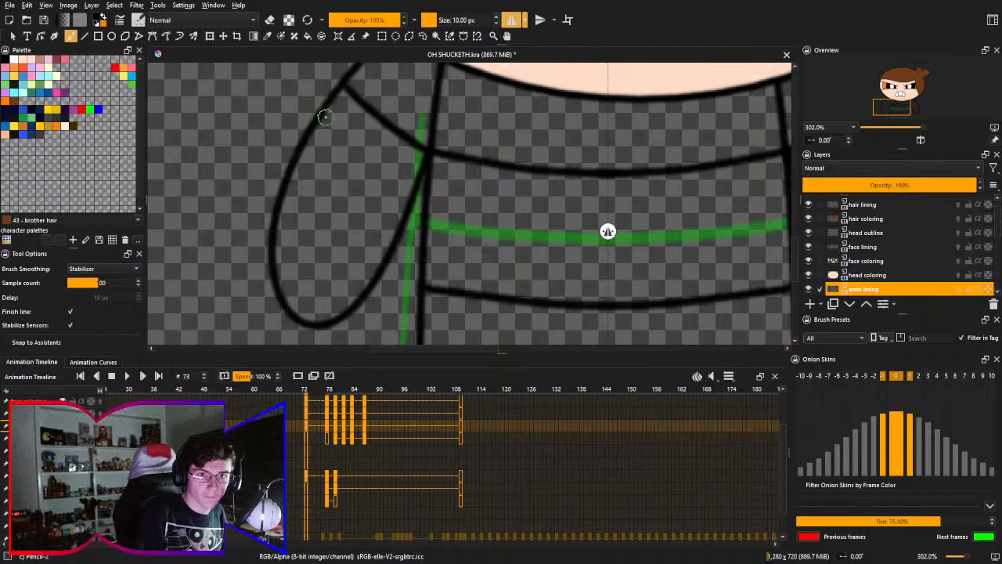
pyautogui.moveTo(324, 111); pyautogui.dragTo(410, 187)
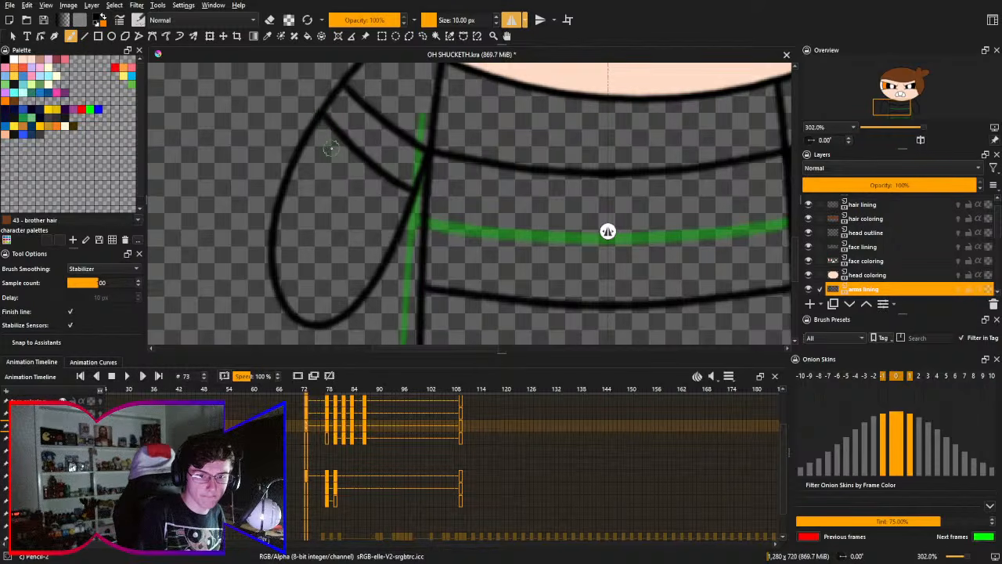
# - Try a mirrored, slightly curved cuff line across the rounded lower end of both arms
pyautogui.moveTo(331, 245); pyautogui.dragTo(322, 213)
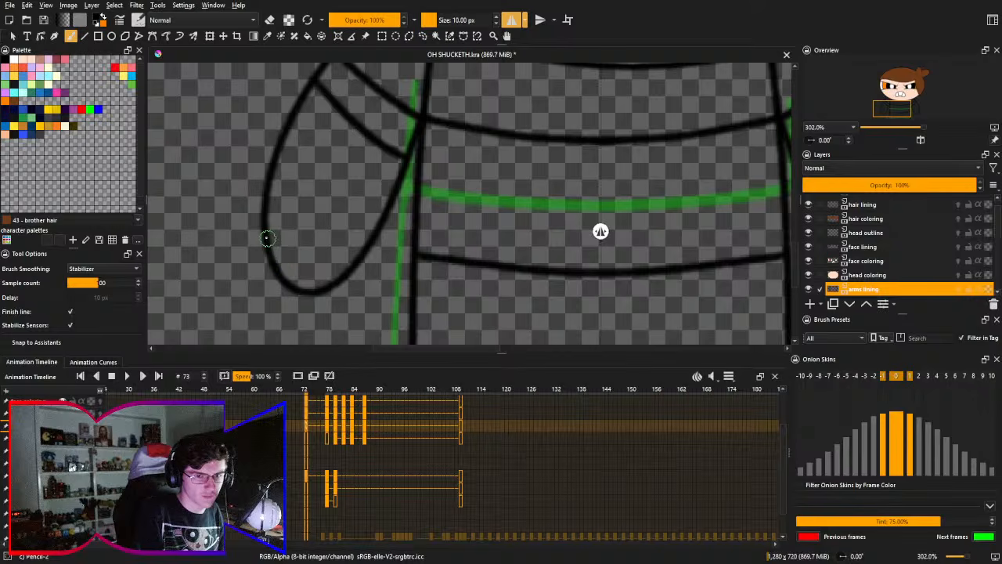
pyautogui.moveTo(269, 239); pyautogui.dragTo(333, 266)
pyautogui.hotkey('ctrl', 'z')
pyautogui.moveTo(268, 240); pyautogui.dragTo(357, 274)
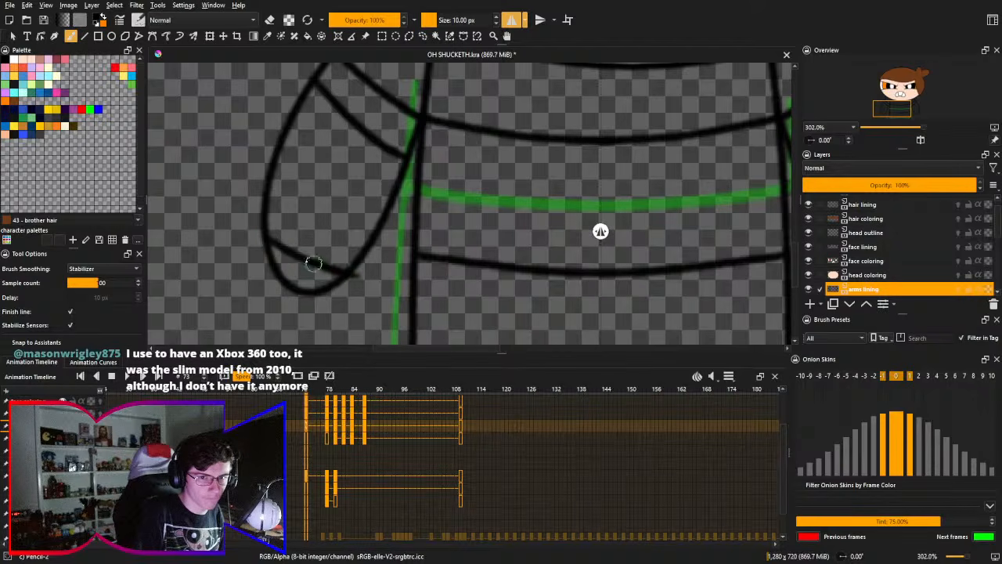
pyautogui.hotkey('ctrl', 'z')
pyautogui.moveTo(264, 235); pyautogui.dragTo(363, 282)
pyautogui.hotkey('ctrl', 'z')
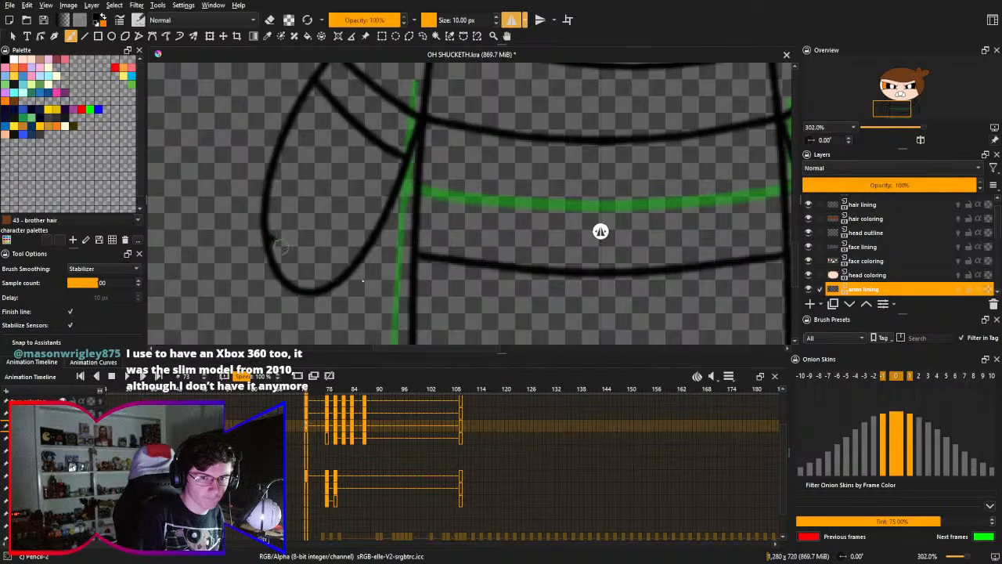
pyautogui.moveTo(278, 238); pyautogui.dragTo(362, 282)
pyautogui.scroll(2, 277, 240)
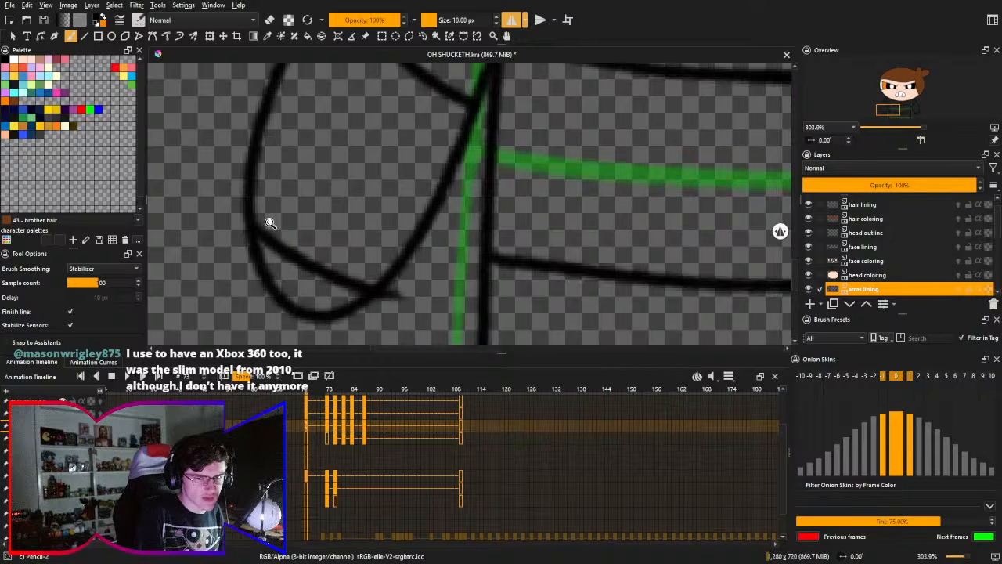
pyautogui.hotkey('ctrl', 'z')
pyautogui.moveTo(262, 228); pyautogui.dragTo(382, 274)
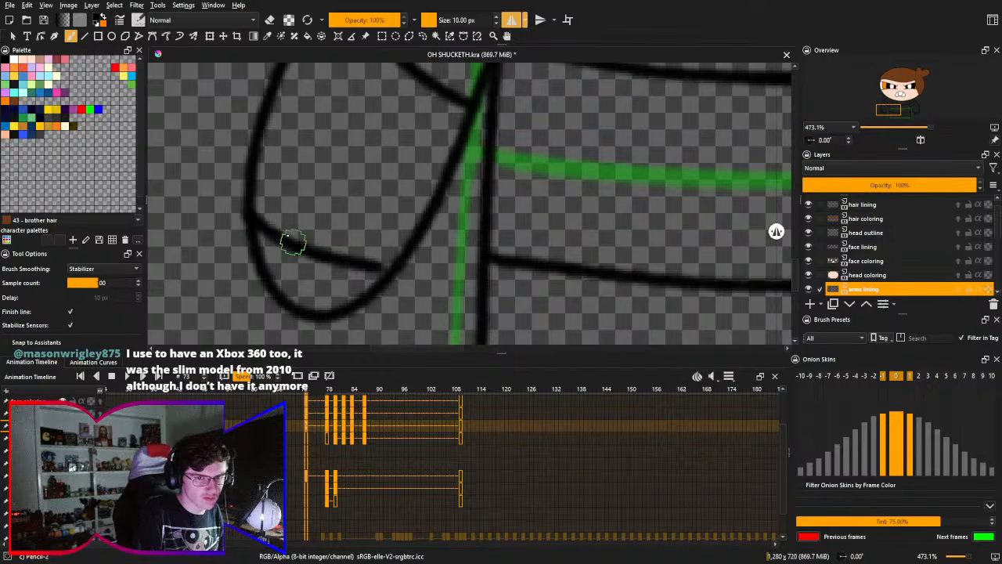
pyautogui.hotkey('ctrl', 'z')
pyautogui.moveTo(255, 222); pyautogui.dragTo(382, 285)
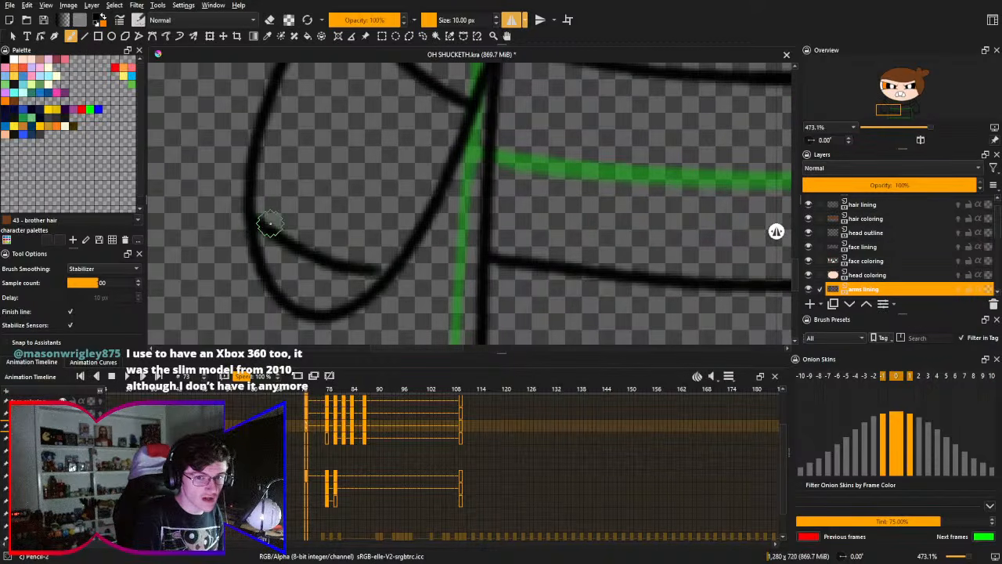
pyautogui.hotkey('ctrl', 'z')
pyautogui.moveTo(255, 222)
pyautogui.mouseDown()
pyautogui.moveTo(317, 265)
pyautogui.moveTo(380, 287)
pyautogui.mouseUp()
pyautogui.hotkey('ctrl', 'z')
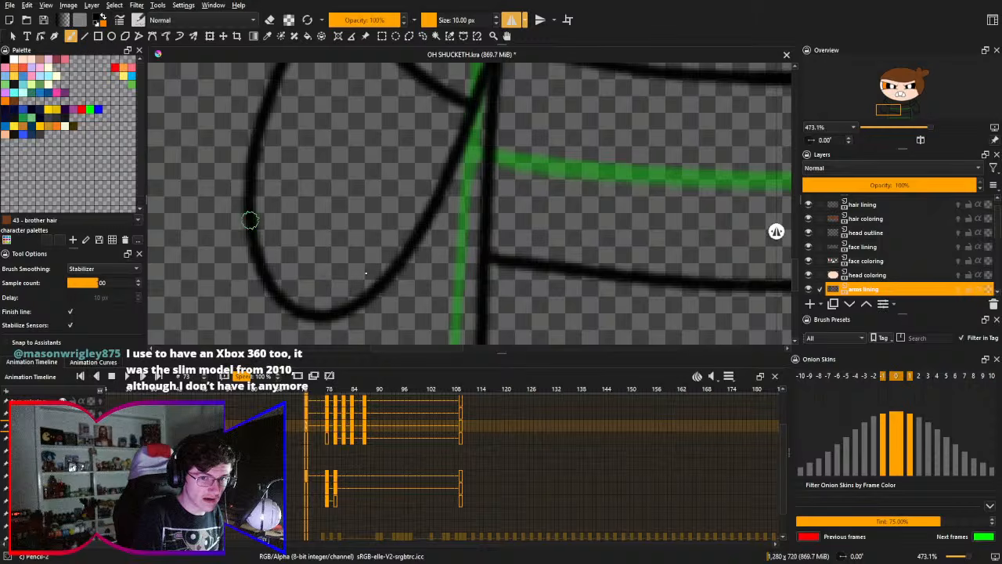
pyautogui.moveTo(252, 221); pyautogui.dragTo(404, 276)
pyautogui.hotkey('ctrl', 'z')
pyautogui.moveTo(265, 226); pyautogui.dragTo(385, 274)
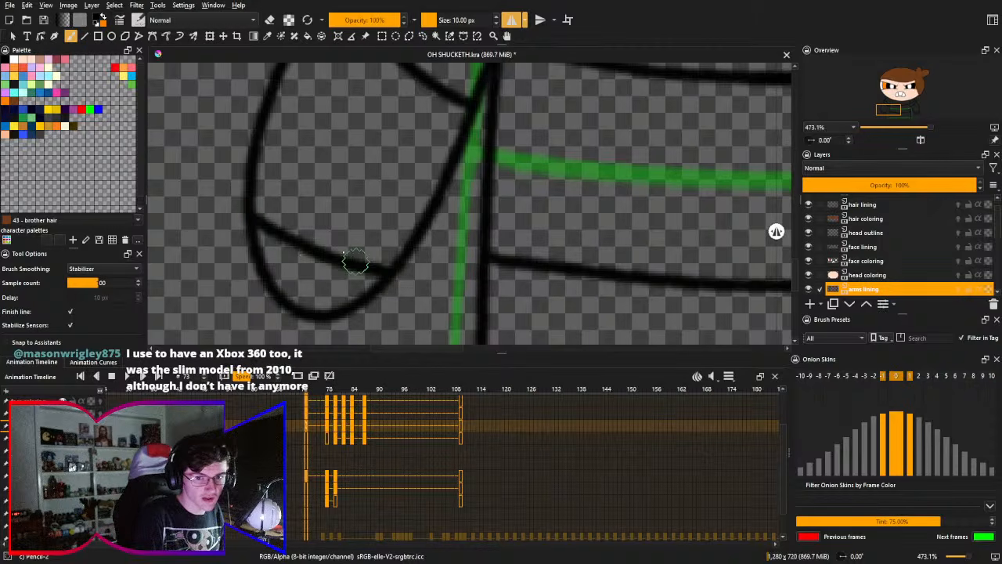
pyautogui.hotkey('ctrl', 'z')
pyautogui.moveTo(254, 222); pyautogui.dragTo(382, 268)
pyautogui.hotkey('ctrl', 'z')
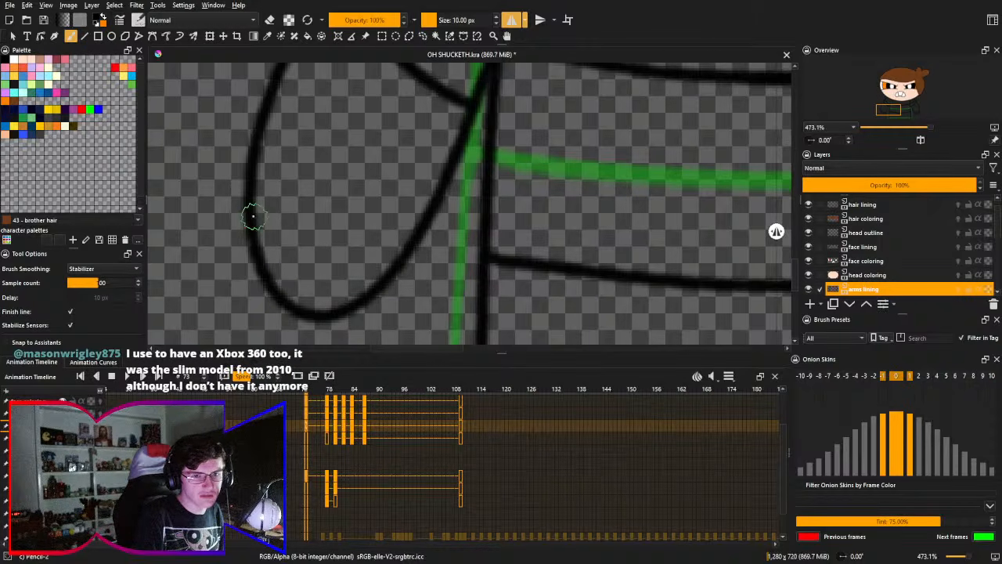
pyautogui.moveTo(255, 220)
pyautogui.mouseDown()
pyautogui.moveTo(278, 234)
pyautogui.moveTo(396, 266)
pyautogui.mouseUp()
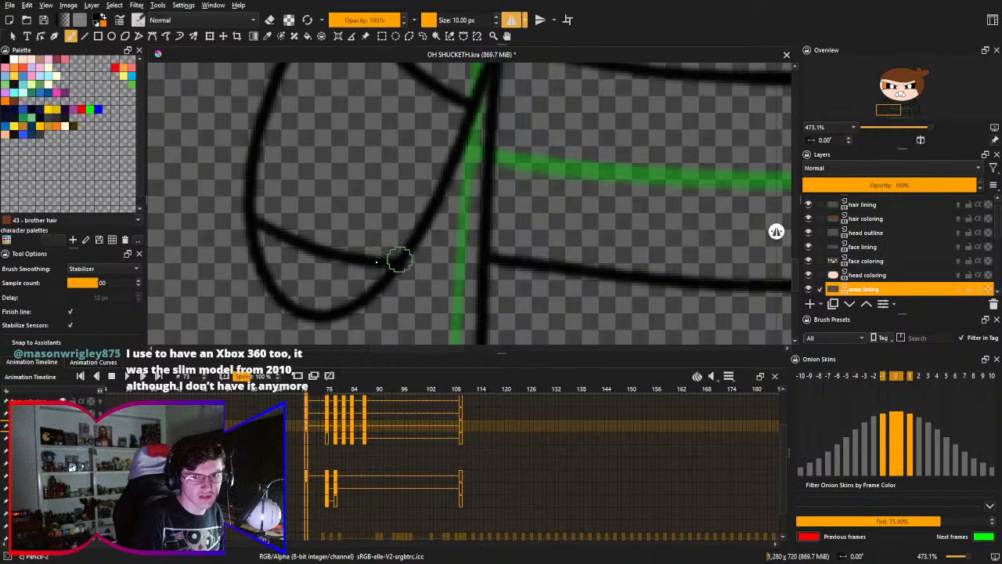
pyautogui.moveTo(366, 167)
pyautogui.mouseDown()
pyautogui.moveTo(364, 205)
pyautogui.moveTo(324, 237)
pyautogui.moveTo(213, 205)
pyautogui.moveTo(383, 177)
pyautogui.moveTo(399, 112)
pyautogui.mouseUp()
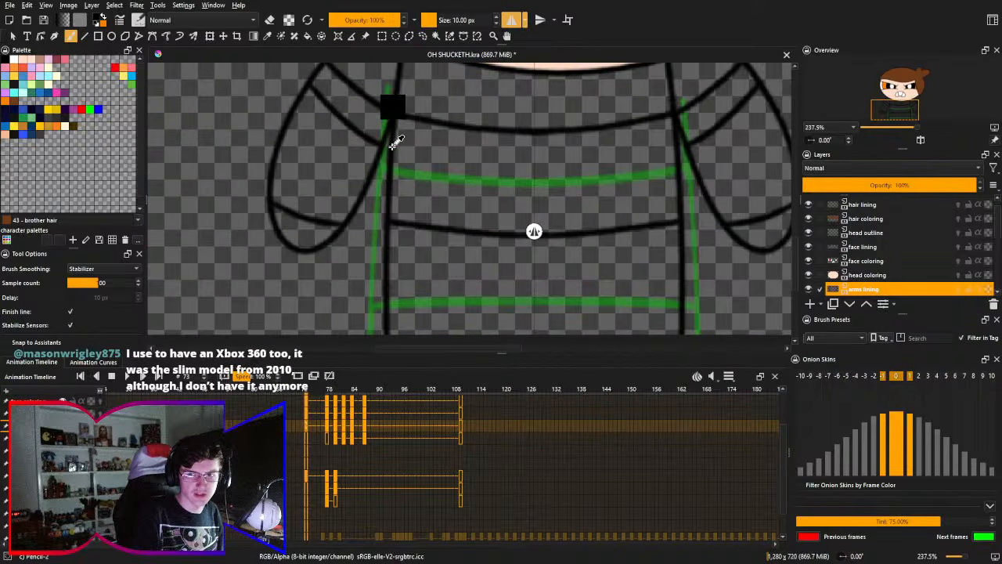
# - Undo the mirrored second arm stripes and cuff lines, and turn off horizontal mirroring
pyautogui.moveTo(394, 149); pyautogui.dragTo(310, 83)
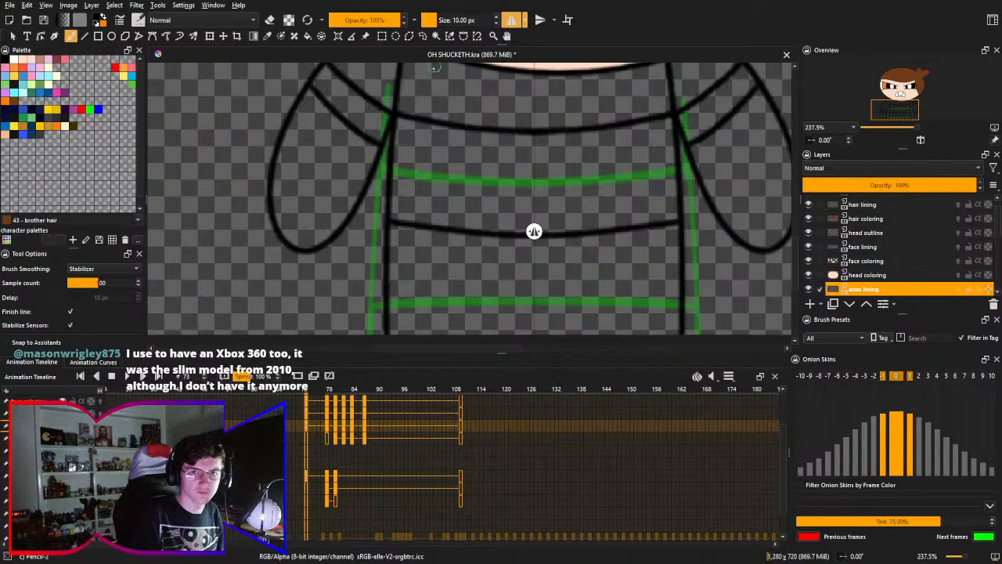
pyautogui.hotkey('ctrl', 'z')
pyautogui.click(510, 19)
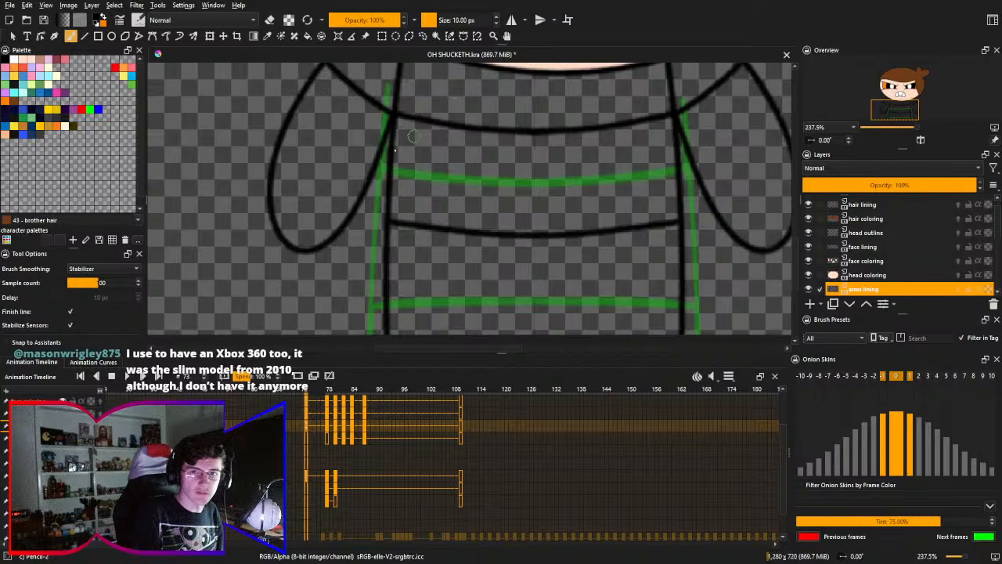
# - Draw the second stripe without mirroring on the drawing's left arm, curving below the first stripe to the inner arm line
pyautogui.scroll(5, 353, 221)
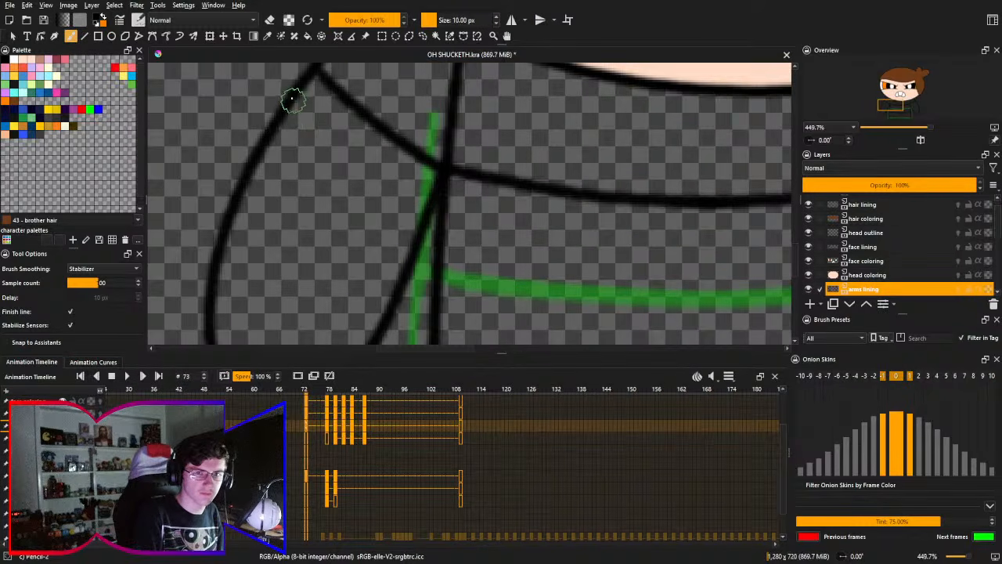
pyautogui.moveTo(293, 101); pyautogui.dragTo(429, 220)
pyautogui.hotkey('ctrl', 'z')
pyautogui.moveTo(296, 100)
pyautogui.mouseDown()
pyautogui.moveTo(310, 133)
pyautogui.moveTo(416, 206)
pyautogui.mouseUp()
pyautogui.hotkey('ctrl', 'z')
pyautogui.moveTo(290, 101); pyautogui.dragTo(438, 208)
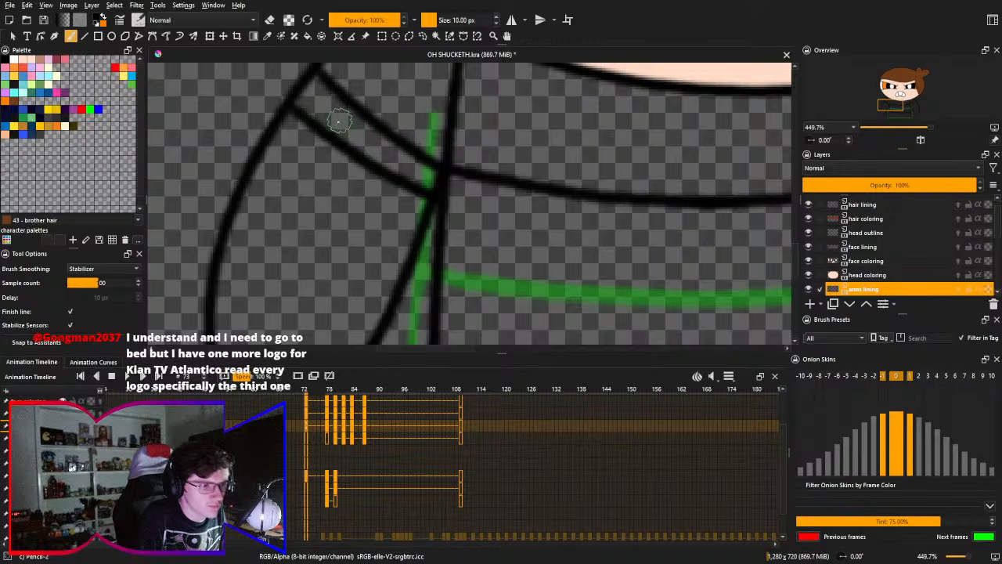
pyautogui.hotkey('ctrl', 'z')
pyautogui.moveTo(289, 109)
pyautogui.mouseDown()
pyautogui.moveTo(333, 161)
pyautogui.moveTo(435, 223)
pyautogui.mouseUp()
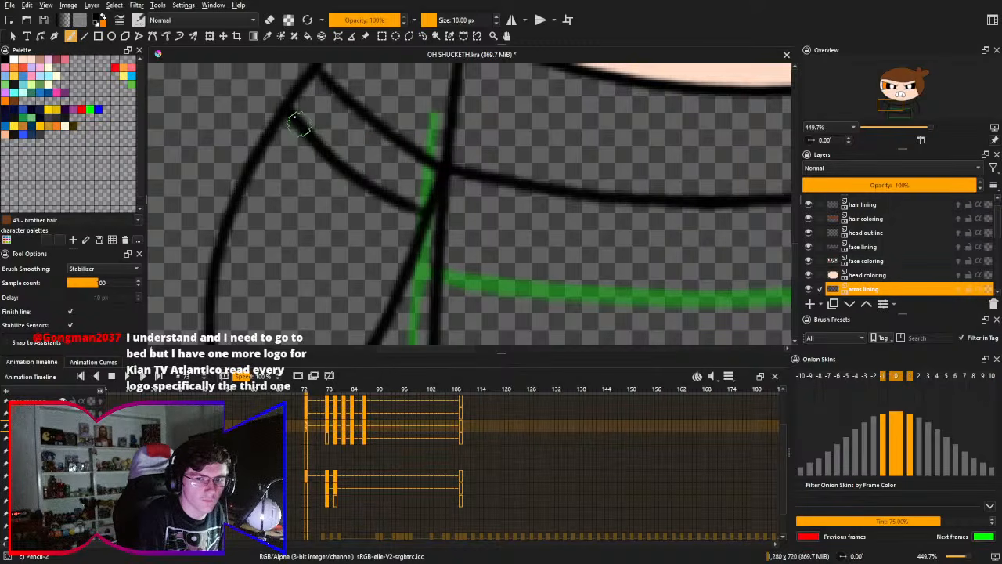
pyautogui.hotkey('ctrl', 'z')
pyautogui.moveTo(284, 109); pyautogui.dragTo(416, 212)
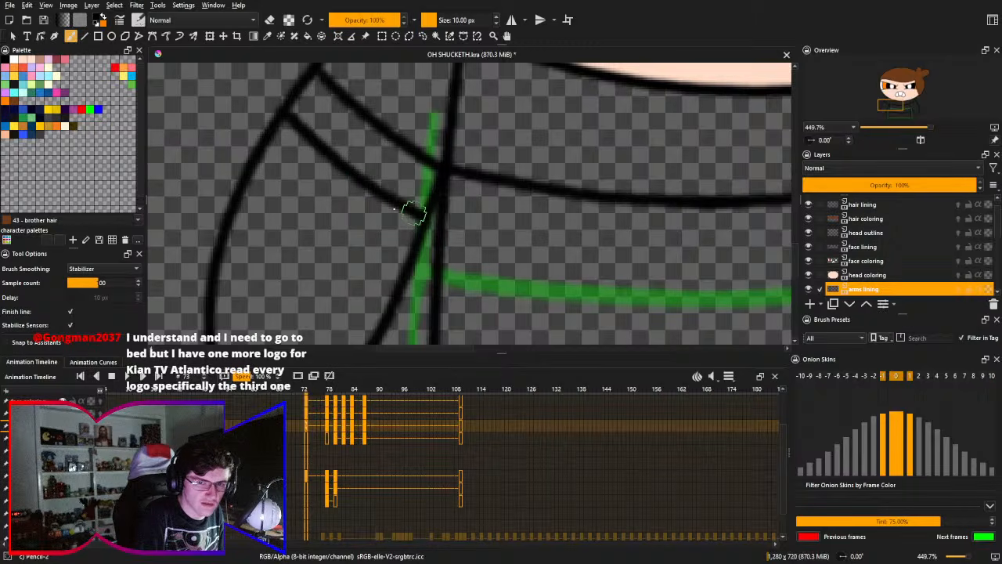
# - Draw a slightly curved cuff line across the rounded lower end of the drawing's left arm
pyautogui.moveTo(360, 222); pyautogui.dragTo(371, 93)
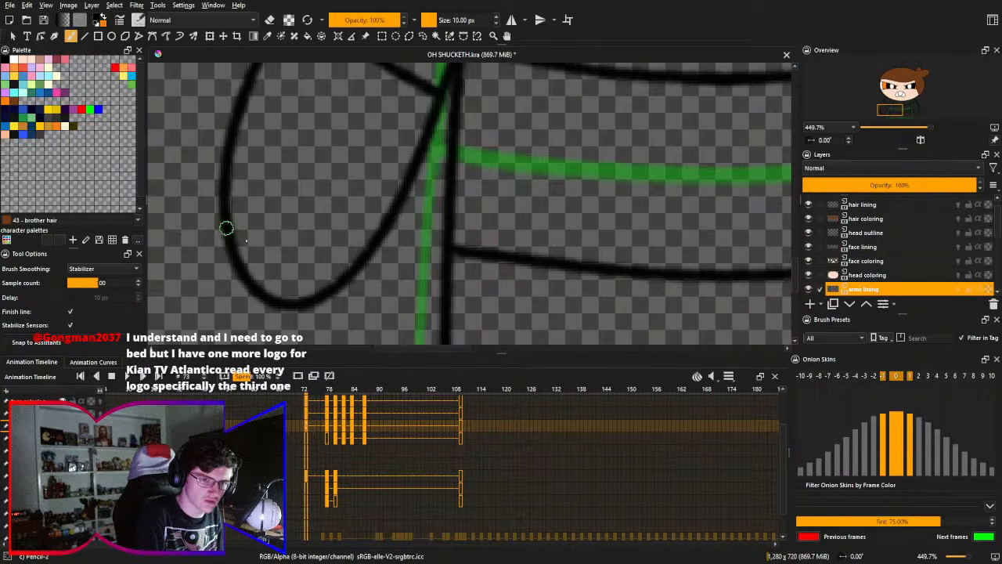
pyautogui.moveTo(225, 226); pyautogui.dragTo(359, 287)
pyautogui.hotkey('ctrl', 'z')
pyautogui.moveTo(228, 226); pyautogui.dragTo(346, 277)
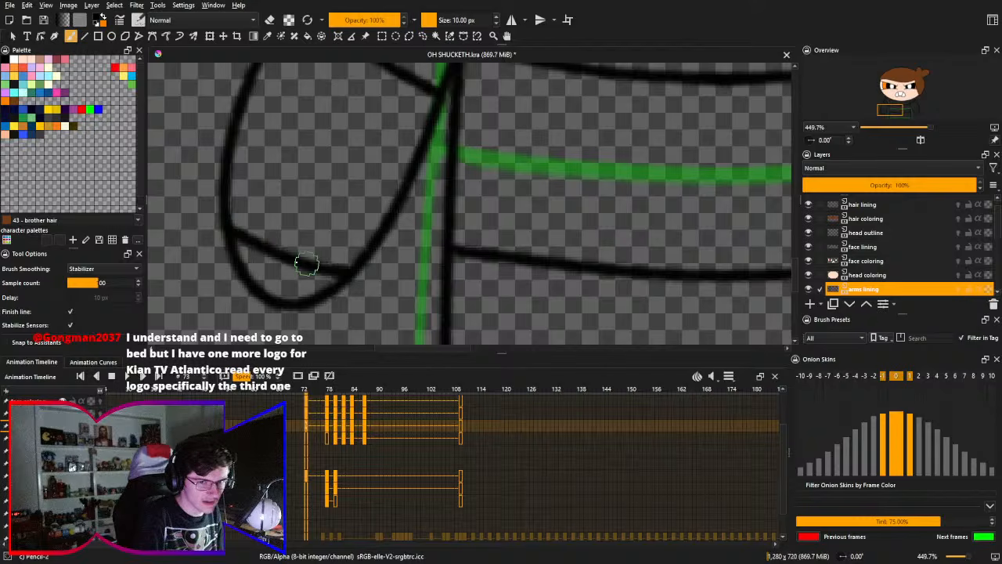
pyautogui.hotkey('ctrl', 'z')
pyautogui.moveTo(229, 228); pyautogui.dragTo(347, 271)
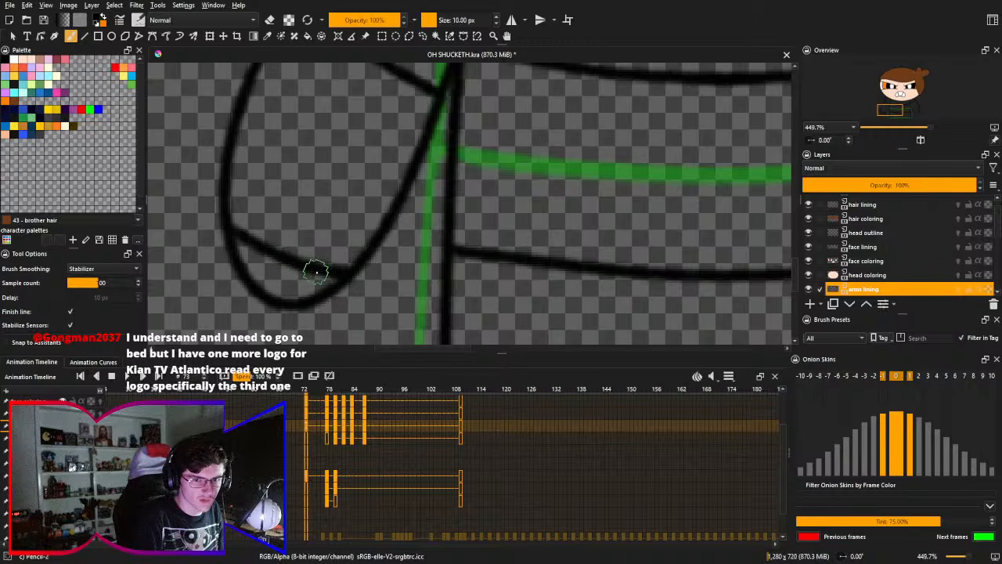
pyautogui.moveTo(373, 235); pyautogui.dragTo(419, 228)
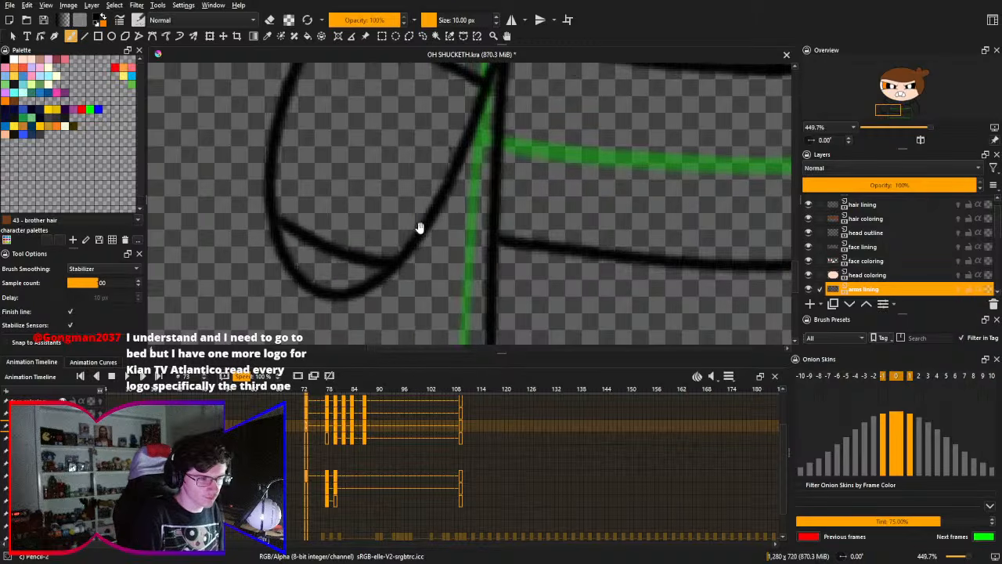
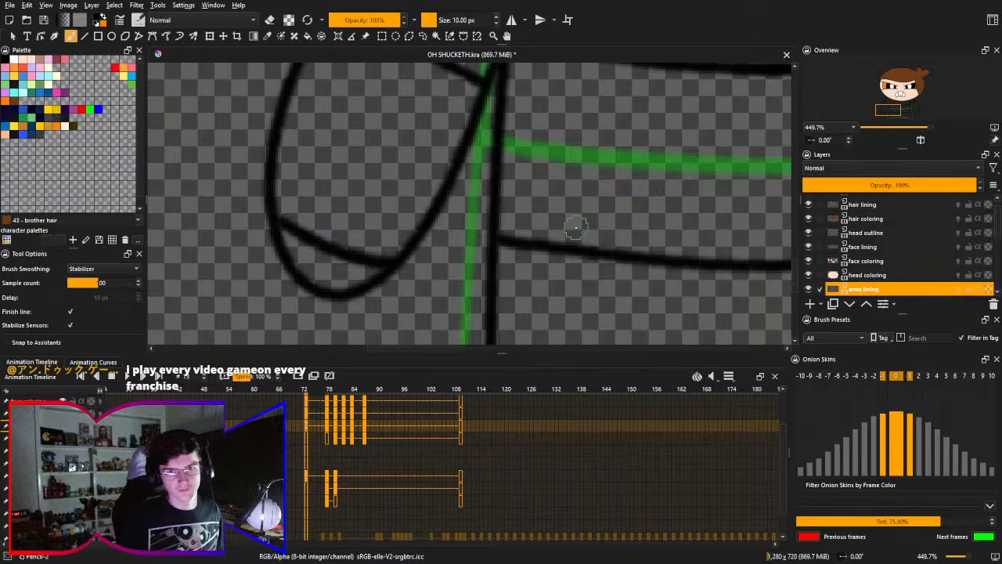
# - Examine the arm and torso line art on frame 73 and the character layers' keyframes in the timeline
pyautogui.scroll(-8, 363, 293)
pyautogui.scroll(5, 416, 139)
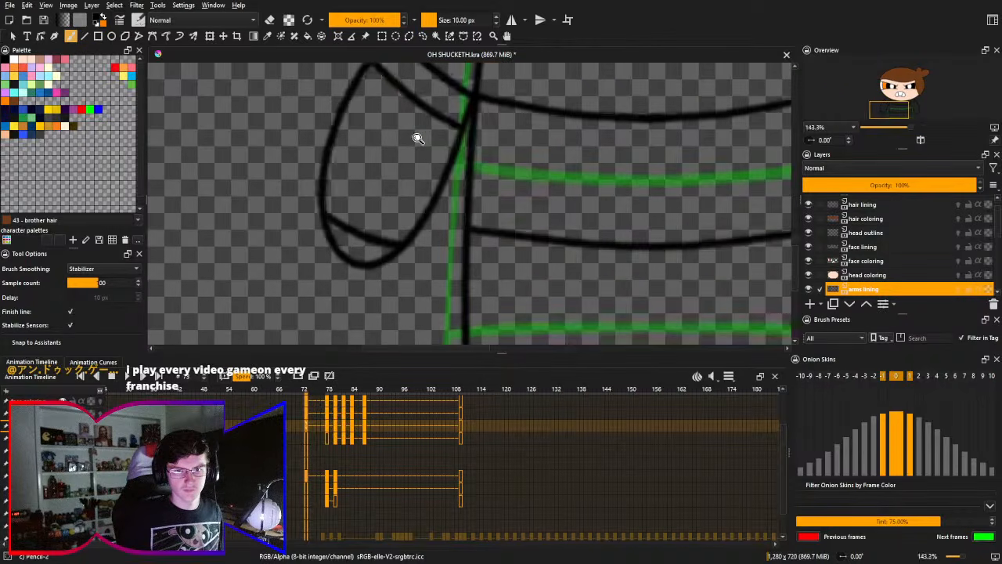
pyautogui.scroll(-3, 404, 253)
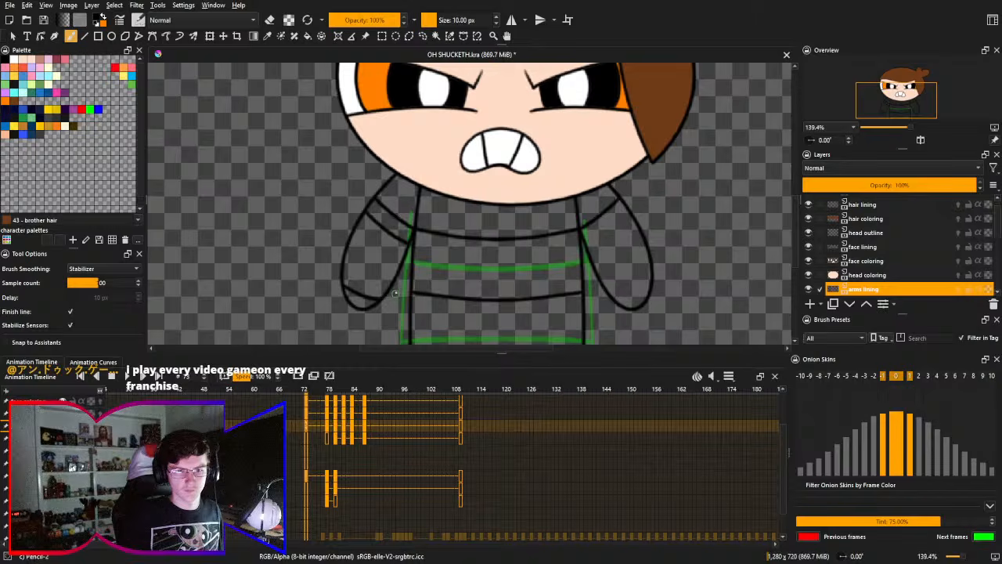
pyautogui.scroll(-1, 409, 274)
pyautogui.moveTo(410, 274); pyautogui.dragTo(389, 243)
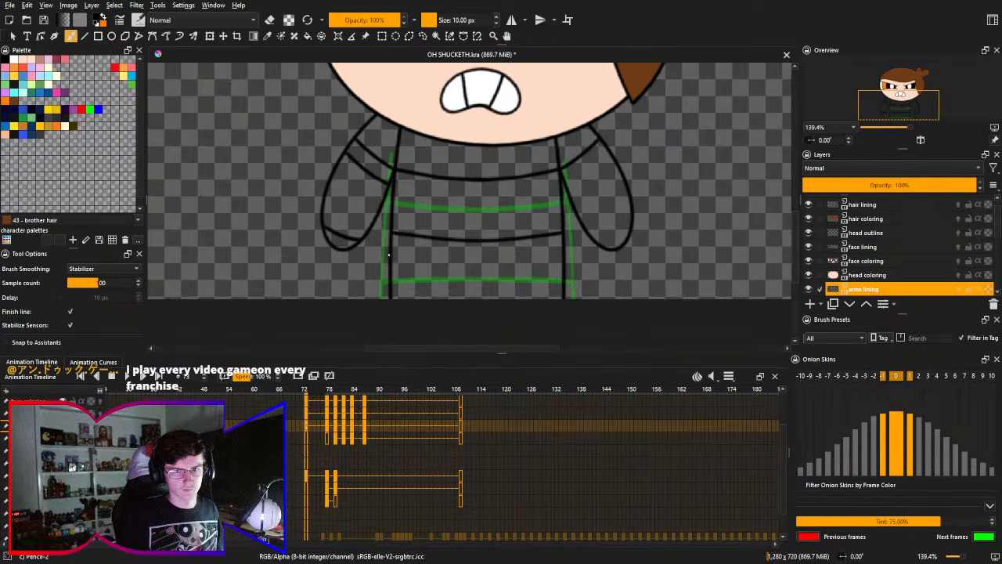
pyautogui.moveTo(479, 282); pyautogui.dragTo(482, 229)
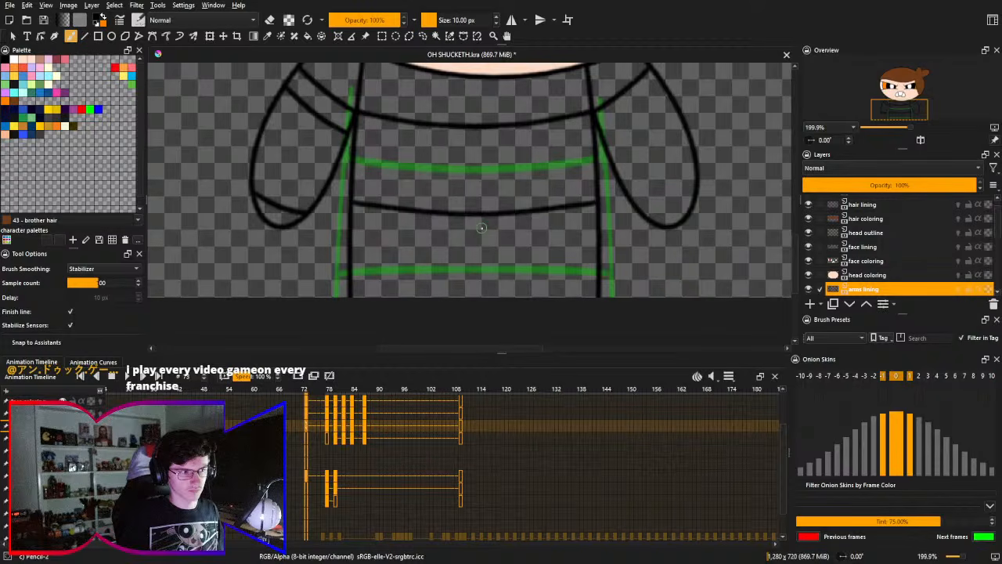
pyautogui.moveTo(335, 420); pyautogui.dragTo(320, 457)
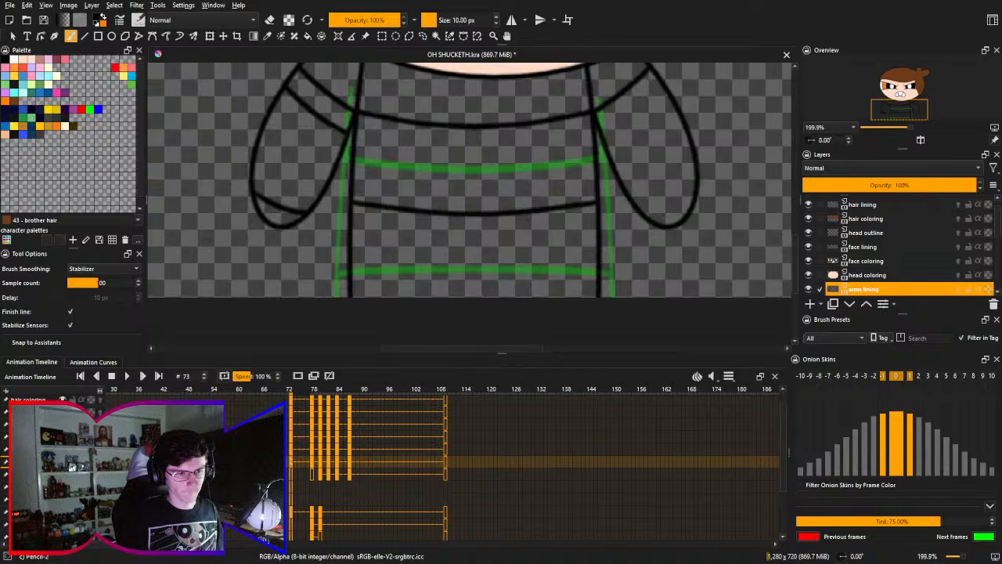
pyautogui.moveTo(294, 490); pyautogui.dragTo(305, 429)
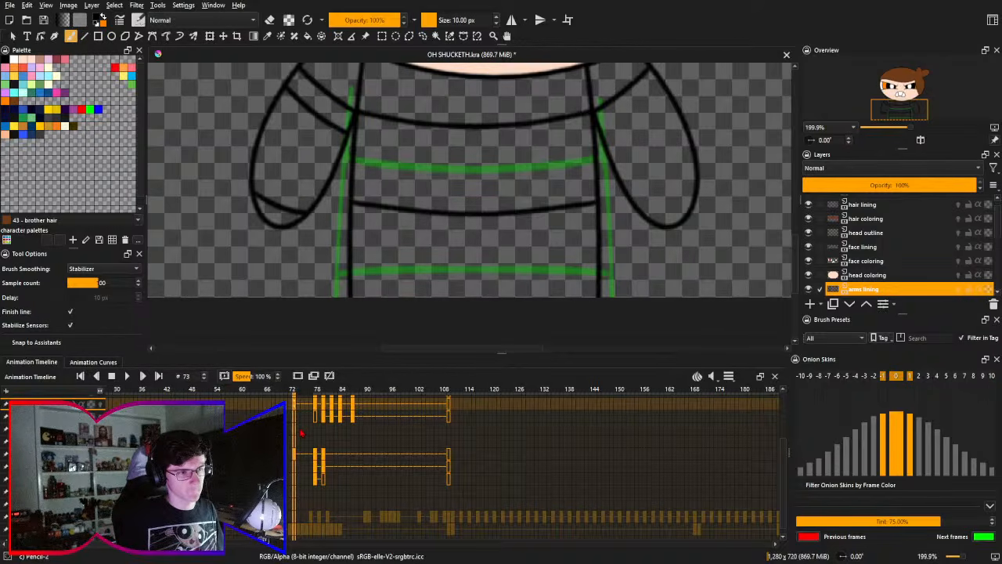
# - Select the legs lining layer, check frames 0 and 78, and return to frame 73
pyautogui.click(294, 491)
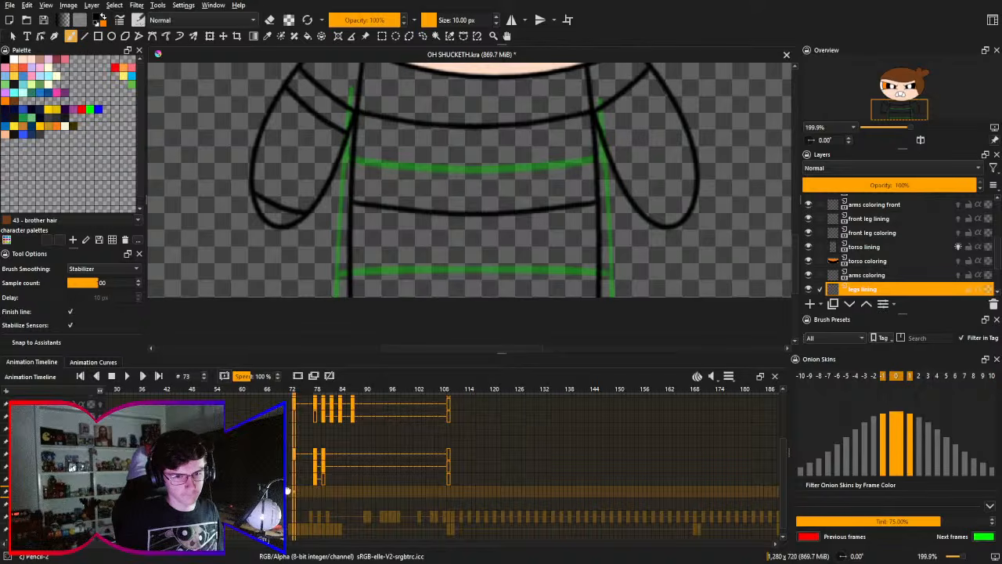
pyautogui.hscroll(-3, 288, 491)
pyautogui.click(108, 491)
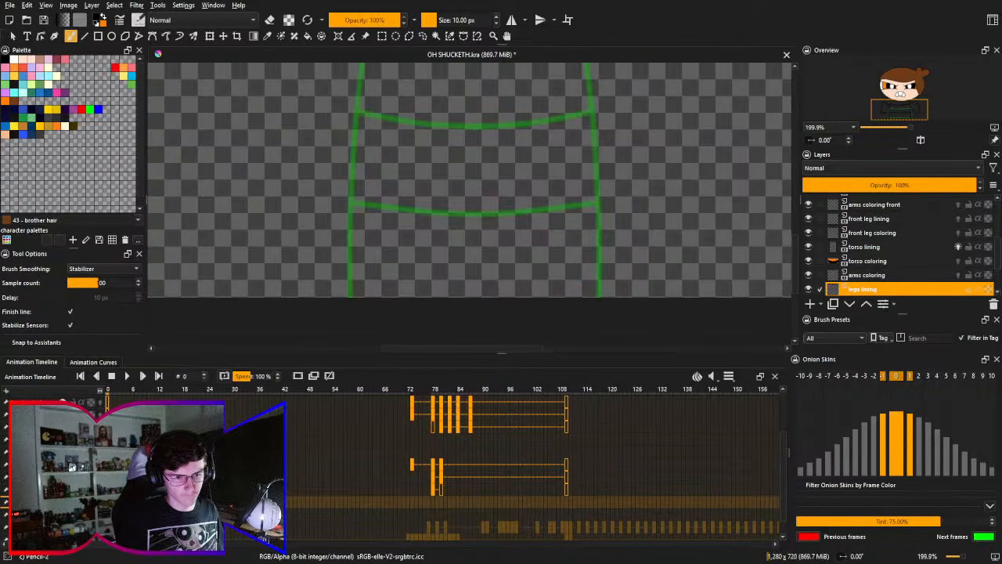
pyautogui.click(295, 376)
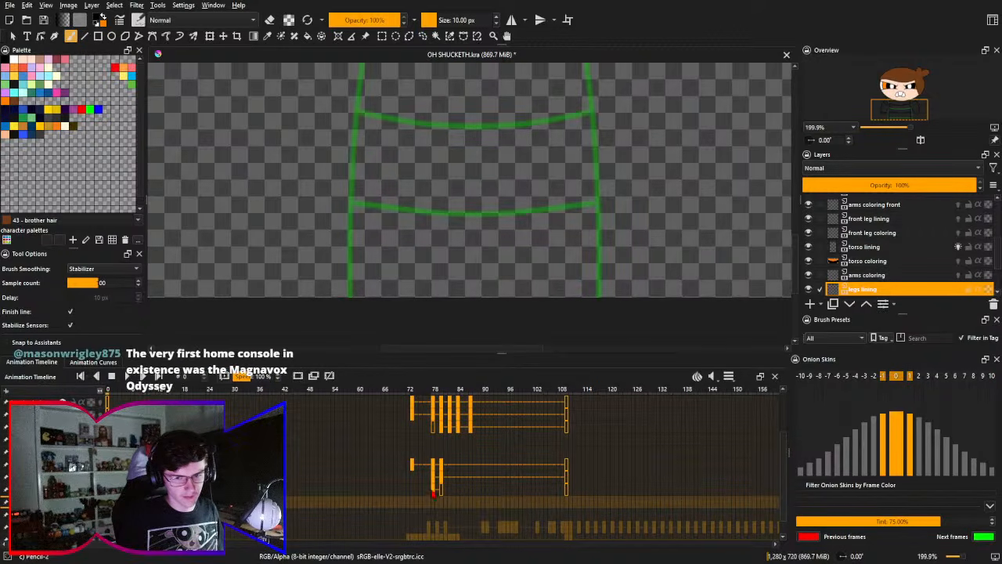
pyautogui.click(436, 509)
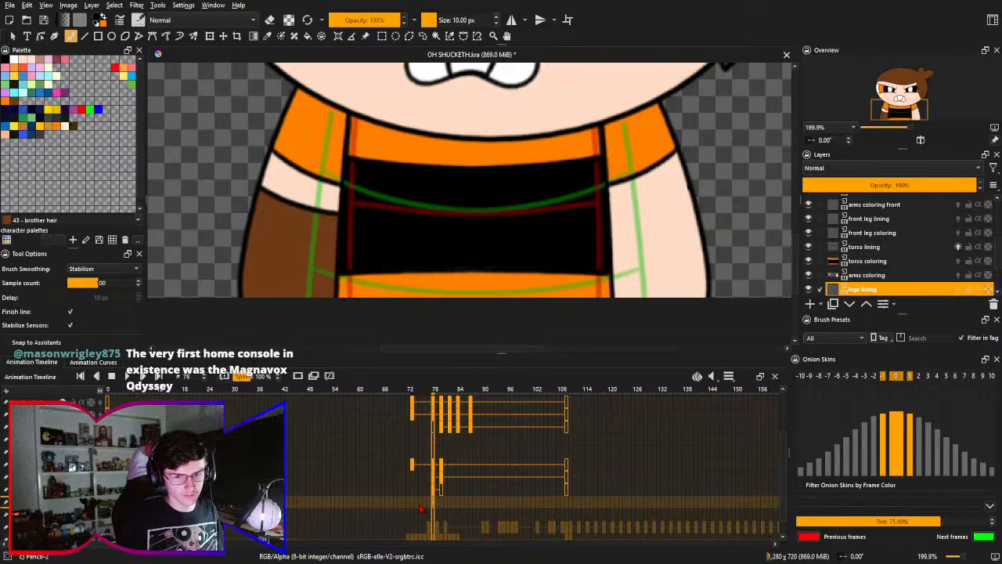
pyautogui.click(415, 506)
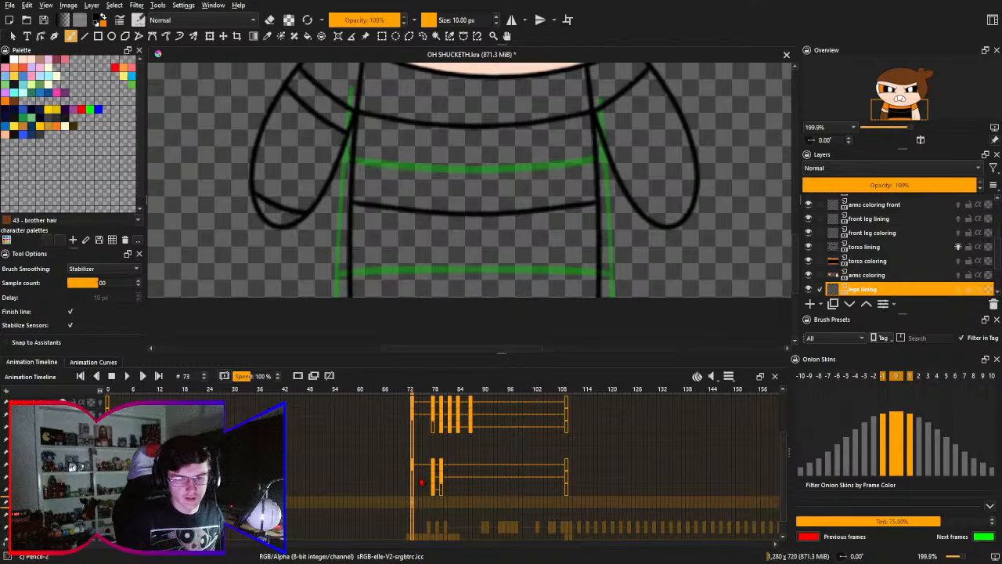
# - Turn off the torso lining's onion skin and fill the shirt's top band orange on the torso coloring layer
pyautogui.click(868, 261)
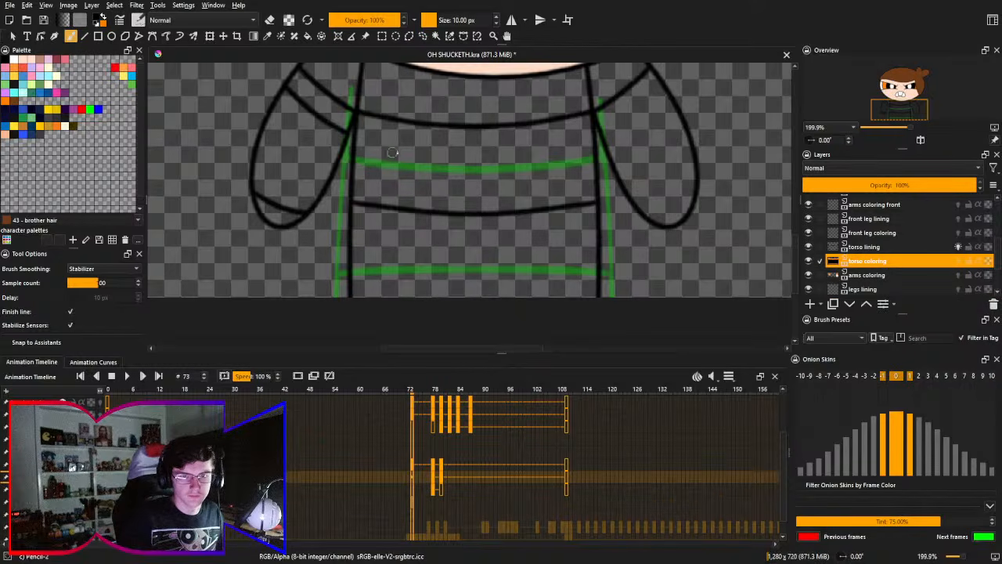
pyautogui.moveTo(405, 157)
pyautogui.mouseDown()
pyautogui.moveTo(462, 196)
pyautogui.moveTo(452, 163)
pyautogui.moveTo(458, 172)
pyautogui.mouseUp()
pyautogui.press('f')
pyautogui.click(957, 247)
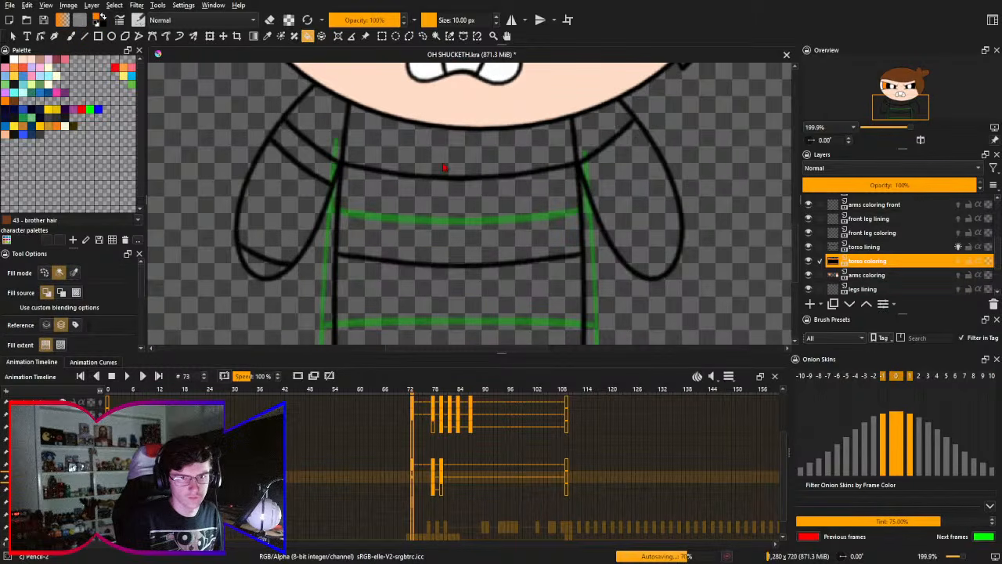
pyautogui.click(442, 149)
# - Fill the torso band directly below the orange one with black
pyautogui.press('x')
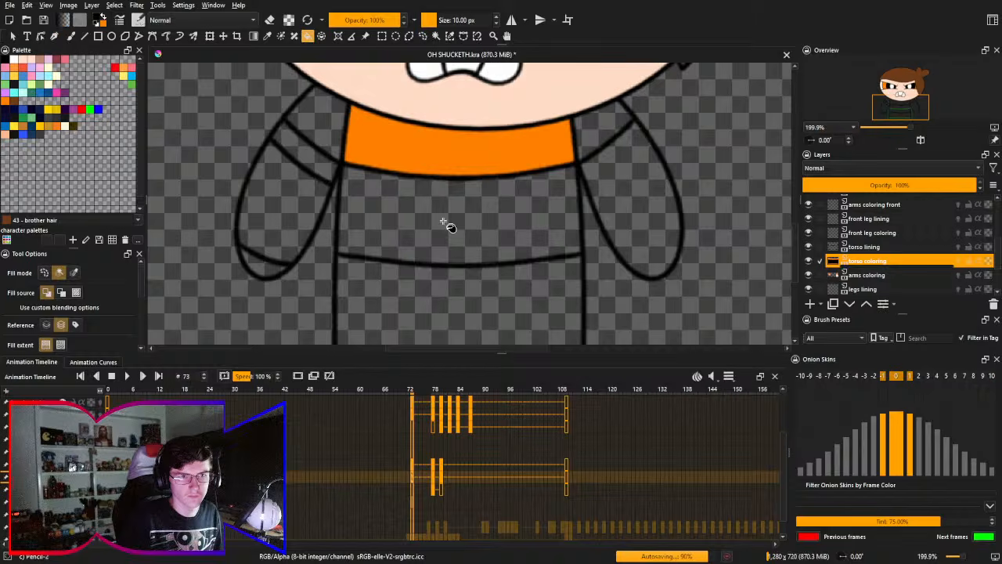
pyautogui.click(447, 224)
pyautogui.moveTo(447, 224); pyautogui.dragTo(452, 199)
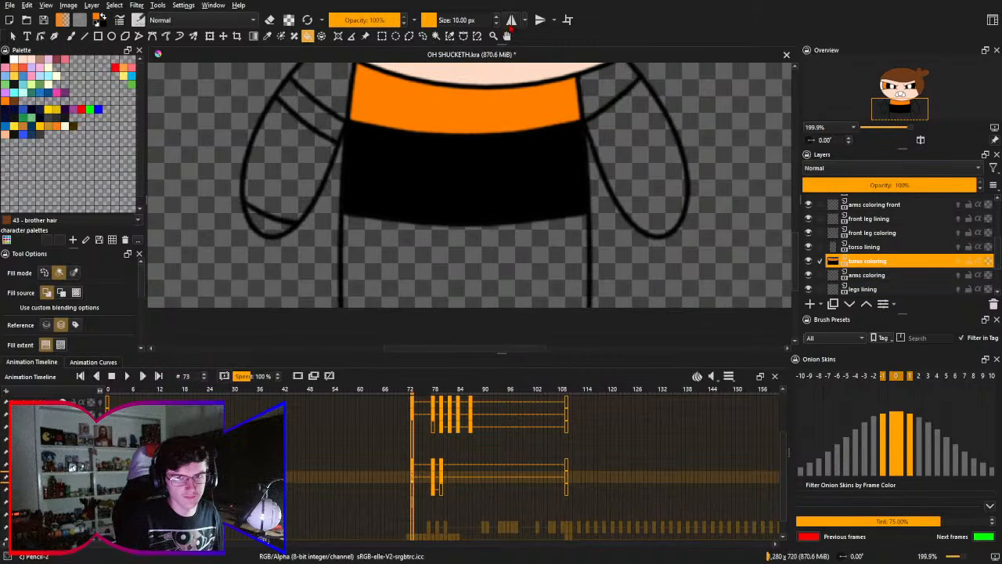
# - Turn on horizontal mirroring and ready the freehand brush on the torso lining layer
pyautogui.click(511, 20)
pyautogui.click(865, 247)
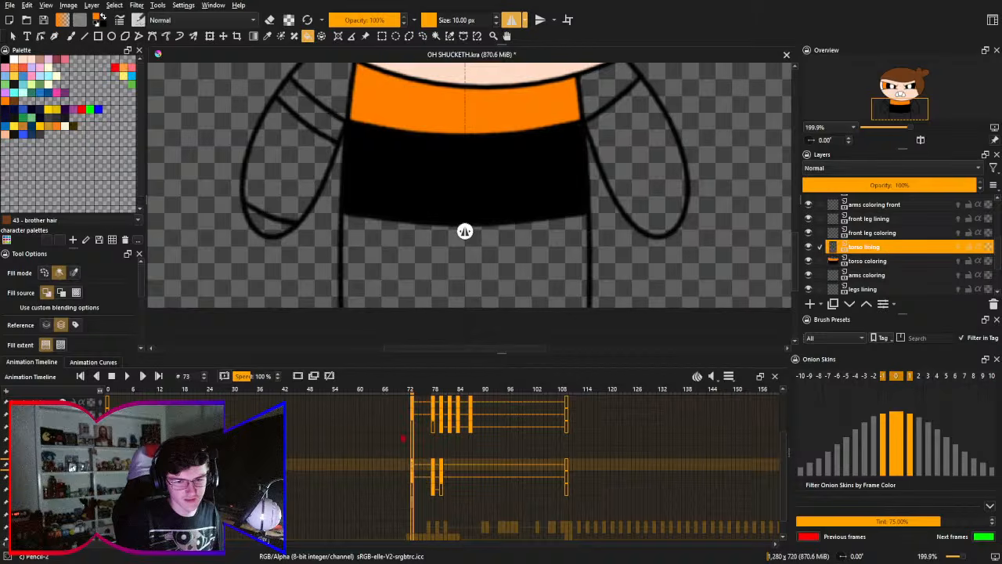
pyautogui.moveTo(461, 274); pyautogui.dragTo(460, 250)
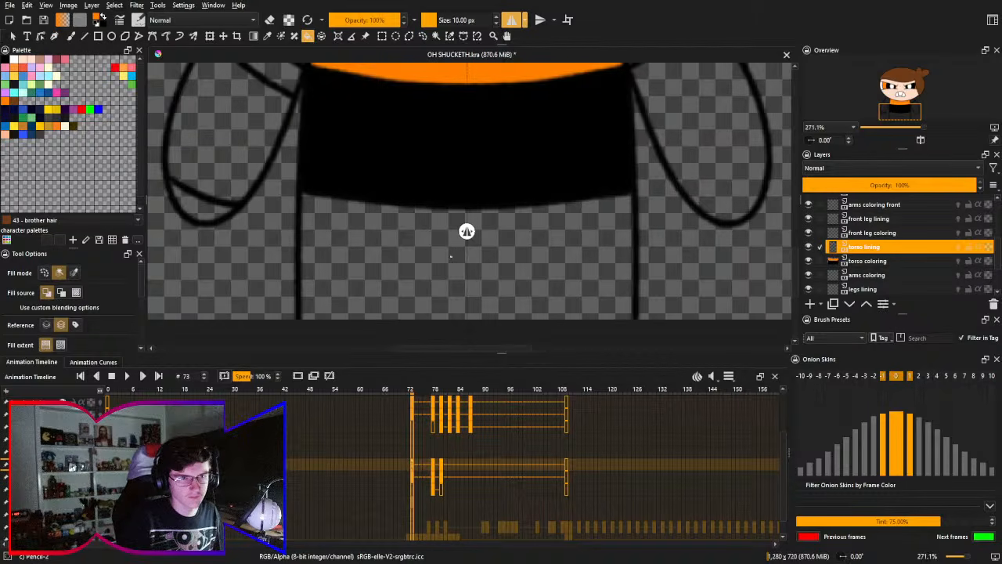
pyautogui.press('b')
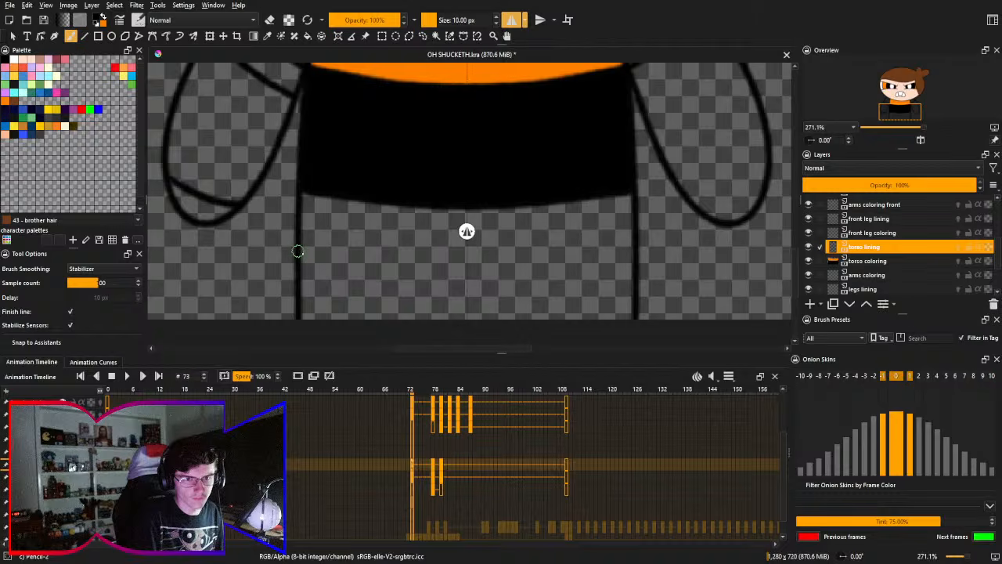
# - Try a mirrored curved line across the torso below the black band, undoing and redoing the stroke to compare
pyautogui.moveTo(296, 254)
pyautogui.mouseDown()
pyautogui.moveTo(388, 266)
pyautogui.moveTo(660, 240)
pyautogui.mouseUp()
pyautogui.hotkey('ctrl', 'z')
pyautogui.hotkey('ctrl', 'z')
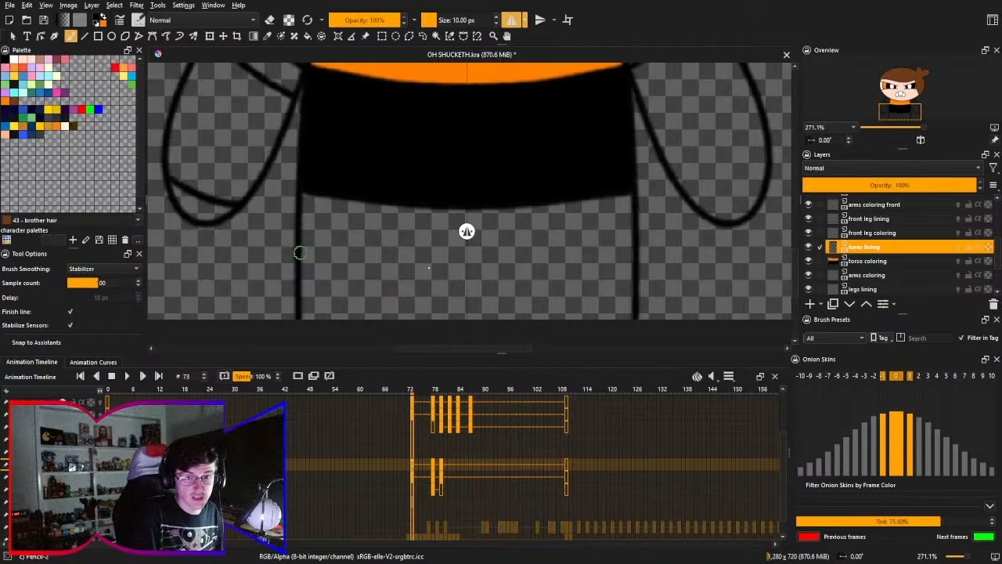
pyautogui.moveTo(299, 252); pyautogui.dragTo(634, 254)
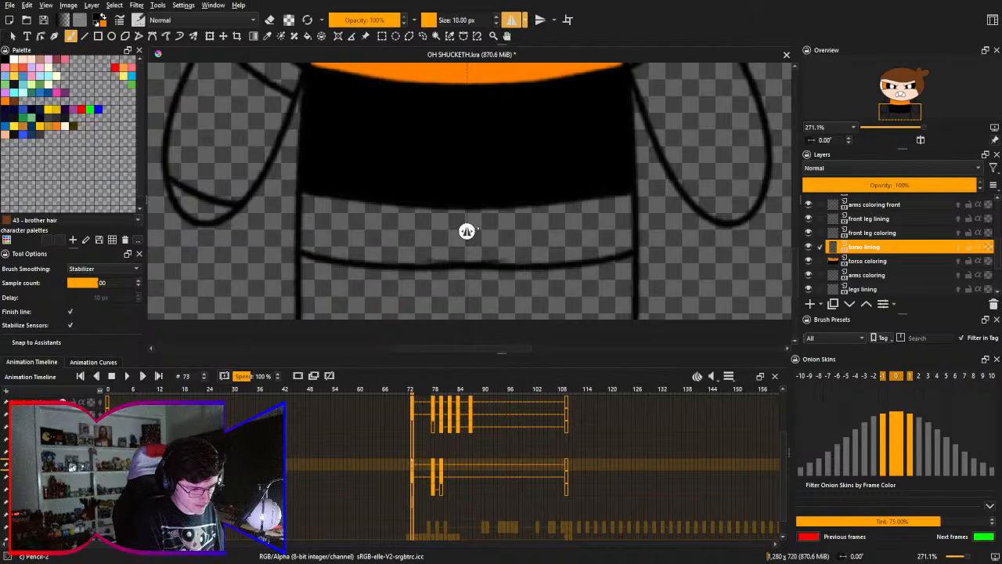
pyautogui.scroll(3, 465, 269)
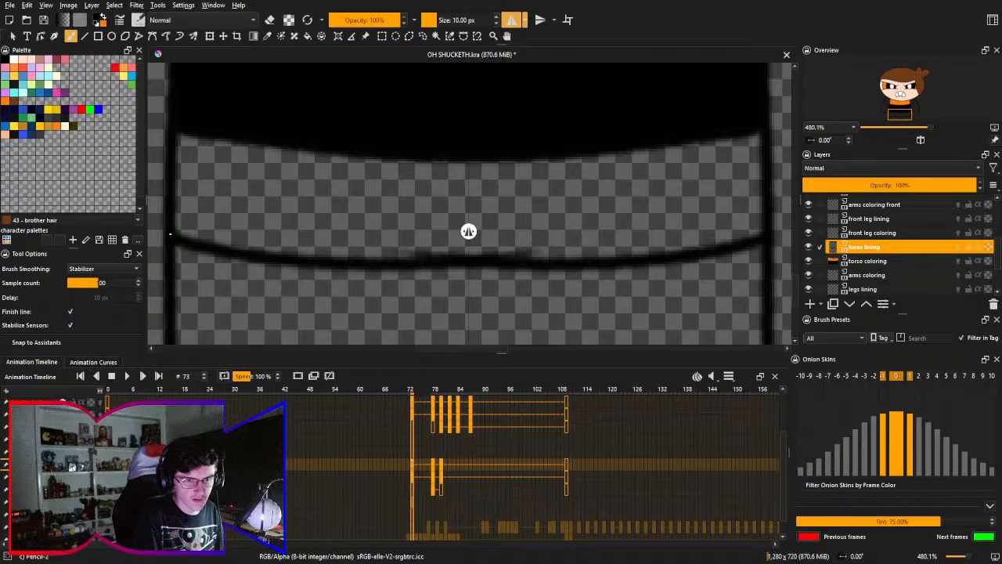
pyautogui.hotkey('ctrl', 'z')
pyautogui.hotkey('ctrl', 'shift', 'z')
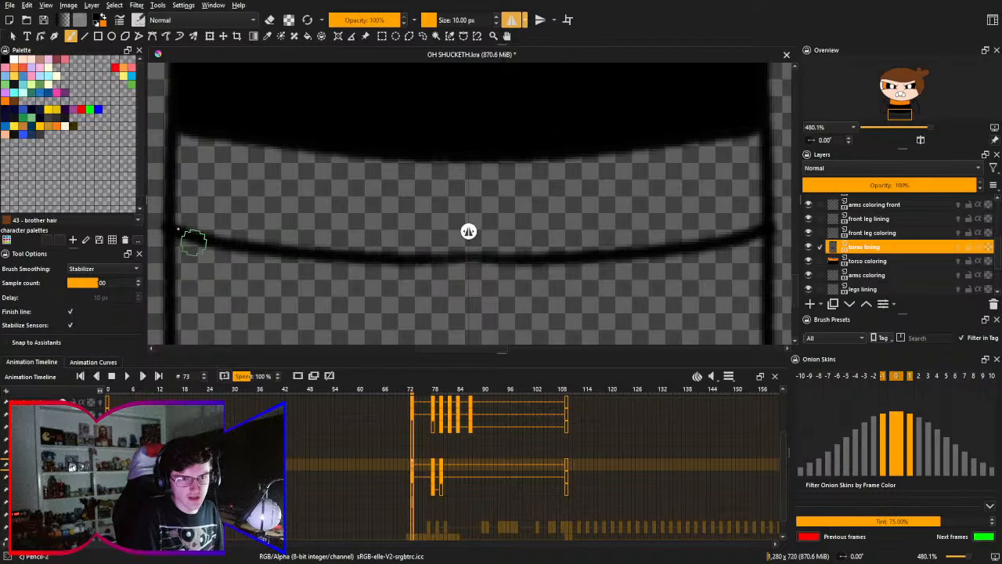
pyautogui.hotkey('ctrl', 'z')
pyautogui.hotkey('ctrl', 'shift', 'z')
pyautogui.hotkey('ctrl', 'z')
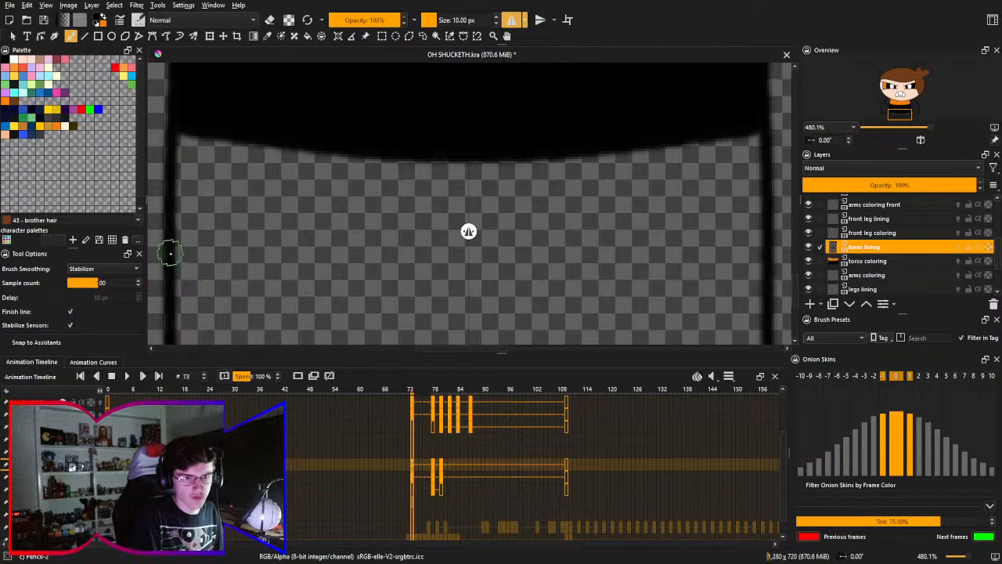
pyautogui.hotkey('ctrl', 'shift', 'z')
pyautogui.hotkey('ctrl', 'z')
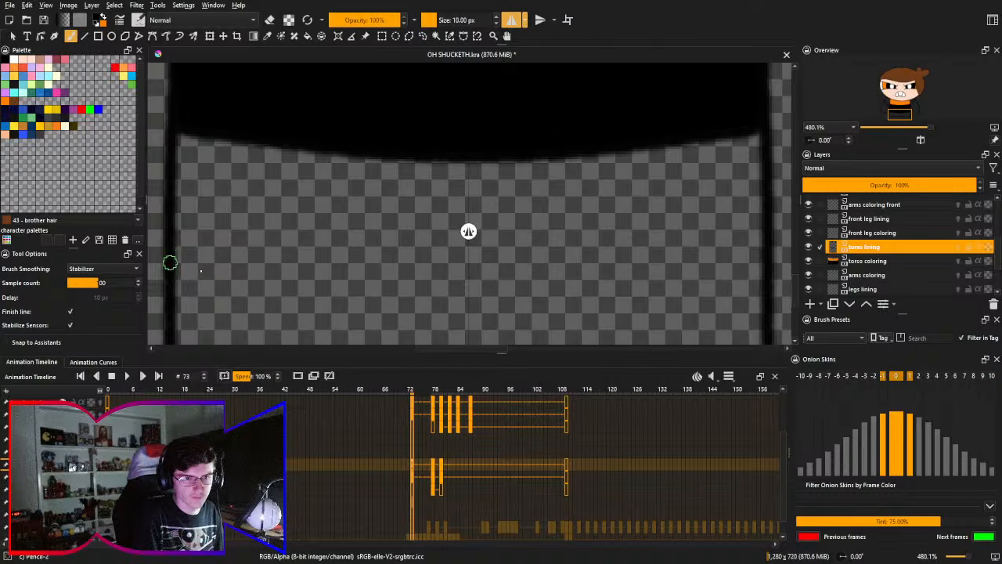
pyautogui.hotkey('ctrl', 'shift', 'z')
pyautogui.hotkey('ctrl', 'z')
# - Retry the mirrored curve slightly lower on the torso with repeated strokes, undoing each one
pyautogui.moveTo(171, 266)
pyautogui.mouseDown()
pyautogui.moveTo(286, 303)
pyautogui.moveTo(502, 329)
pyautogui.mouseUp()
pyautogui.hotkey('ctrl', 'z')
pyautogui.moveTo(168, 264)
pyautogui.mouseDown()
pyautogui.moveTo(517, 285)
pyautogui.moveTo(465, 306)
pyautogui.moveTo(424, 302)
pyautogui.moveTo(473, 298)
pyautogui.moveTo(211, 292)
pyautogui.mouseUp()
pyautogui.hotkey('ctrl', 'z')
pyautogui.hotkey('ctrl', 'z')
pyautogui.moveTo(470, 297)
pyautogui.mouseDown()
pyautogui.moveTo(156, 267)
pyautogui.moveTo(216, 296)
pyautogui.moveTo(462, 316)
pyautogui.moveTo(470, 307)
pyautogui.mouseUp()
pyautogui.hotkey('ctrl', 'z')
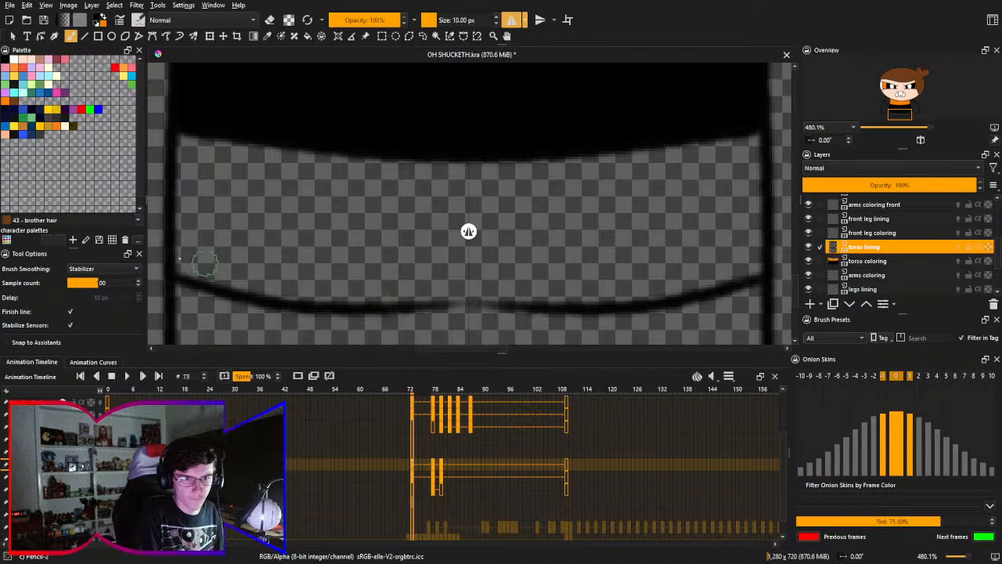
pyautogui.hotkey('ctrl', 'z')
pyautogui.moveTo(170, 262); pyautogui.dragTo(503, 310)
pyautogui.hotkey('ctrl', 'z')
pyautogui.moveTo(173, 255)
pyautogui.mouseDown()
pyautogui.moveTo(408, 296)
pyautogui.moveTo(540, 287)
pyautogui.mouseUp()
pyautogui.hotkey('ctrl', 'z')
pyautogui.moveTo(170, 257)
pyautogui.mouseDown()
pyautogui.moveTo(231, 270)
pyautogui.moveTo(512, 279)
pyautogui.mouseUp()
pyautogui.hotkey('ctrl', 'z')
pyautogui.moveTo(175, 254); pyautogui.dragTo(496, 284)
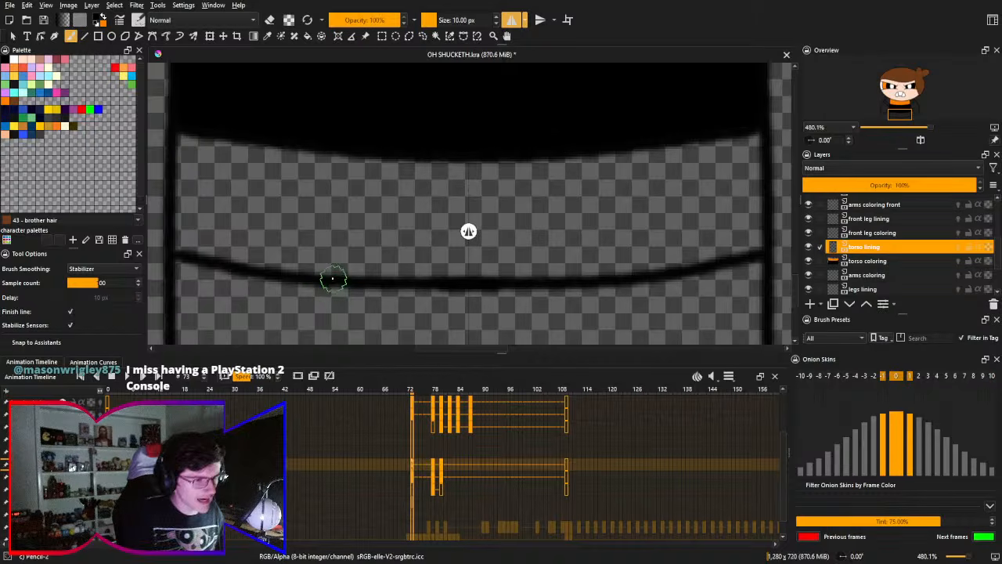
pyautogui.hotkey('ctrl', 'z')
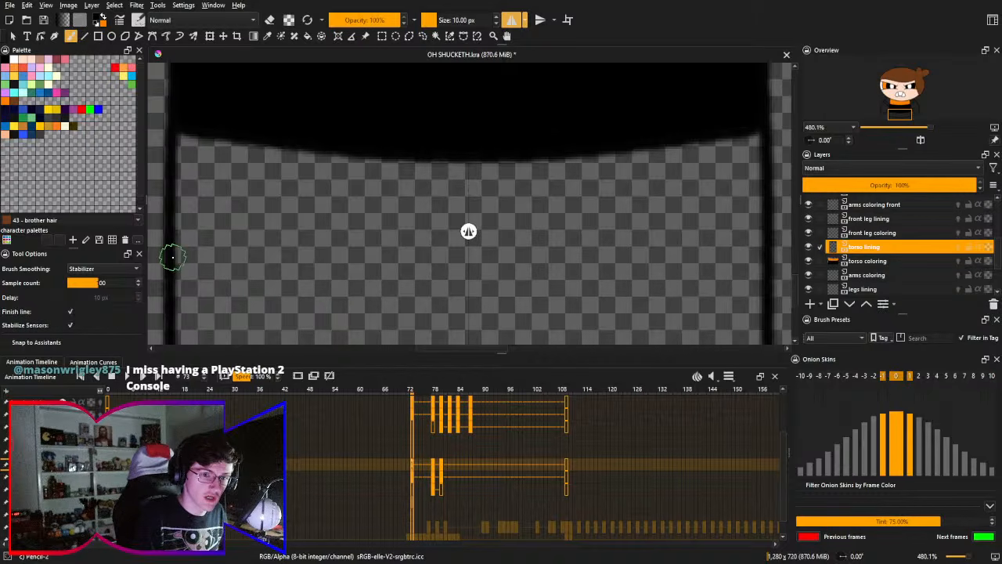
pyautogui.moveTo(174, 260)
pyautogui.mouseDown()
pyautogui.moveTo(324, 319)
pyautogui.moveTo(464, 340)
pyautogui.mouseUp()
pyautogui.hotkey('ctrl', 'z')
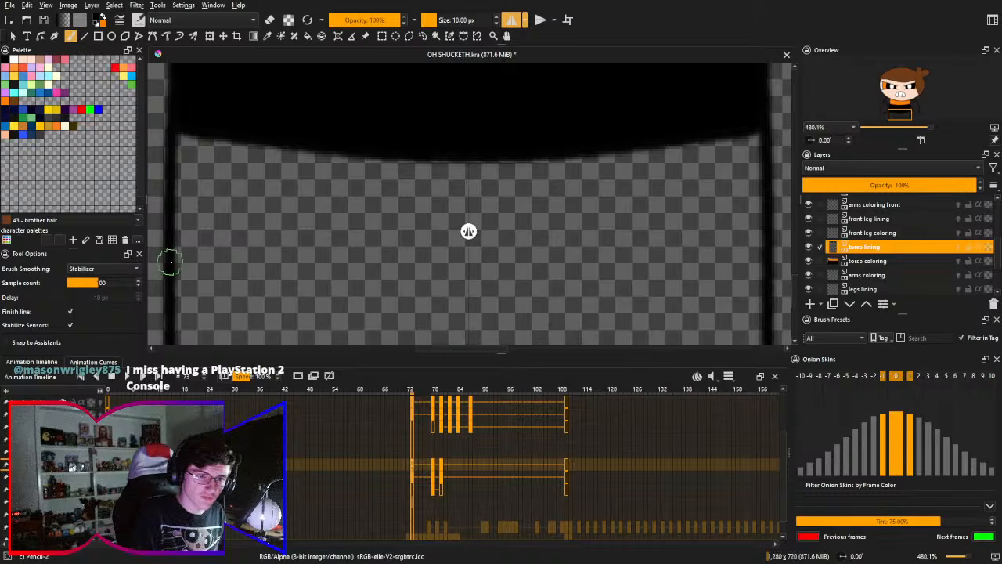
pyautogui.moveTo(167, 261)
pyautogui.mouseDown()
pyautogui.moveTo(474, 284)
pyautogui.moveTo(468, 291)
pyautogui.mouseUp()
pyautogui.hotkey('ctrl', 'z')
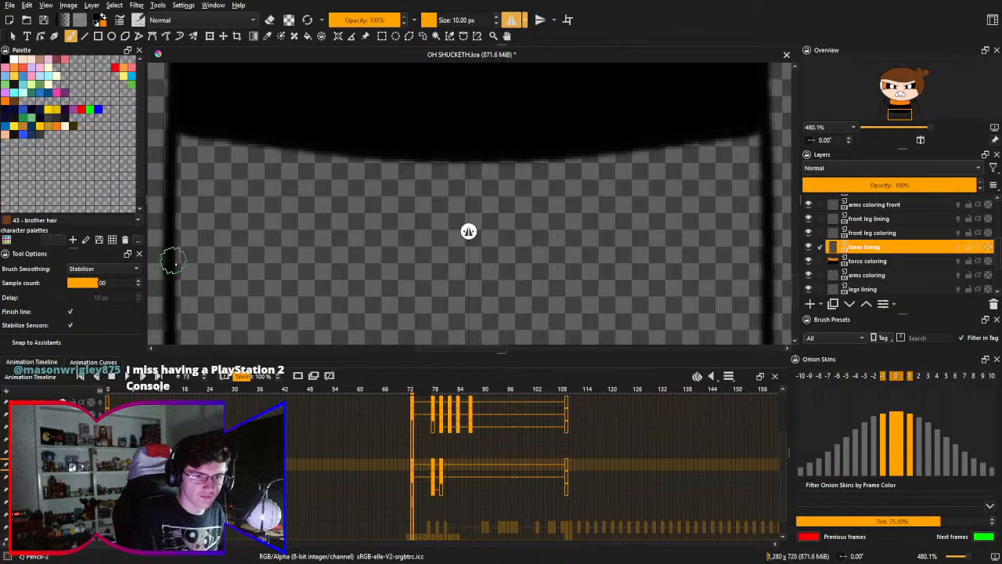
pyautogui.moveTo(173, 268); pyautogui.dragTo(480, 306)
pyautogui.hotkey('ctrl', 'z')
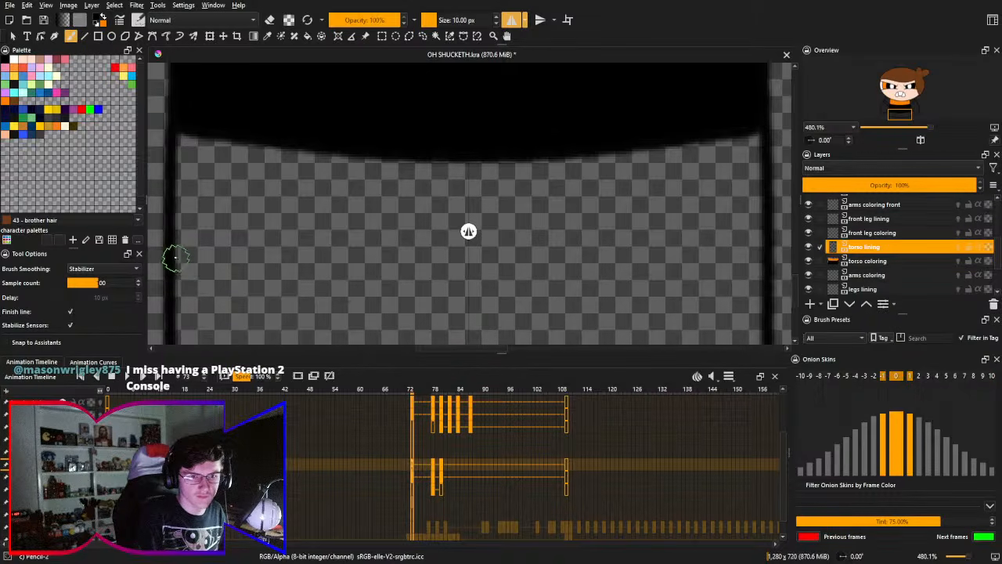
pyautogui.moveTo(168, 259)
pyautogui.mouseDown()
pyautogui.moveTo(230, 279)
pyautogui.moveTo(490, 303)
pyautogui.mouseUp()
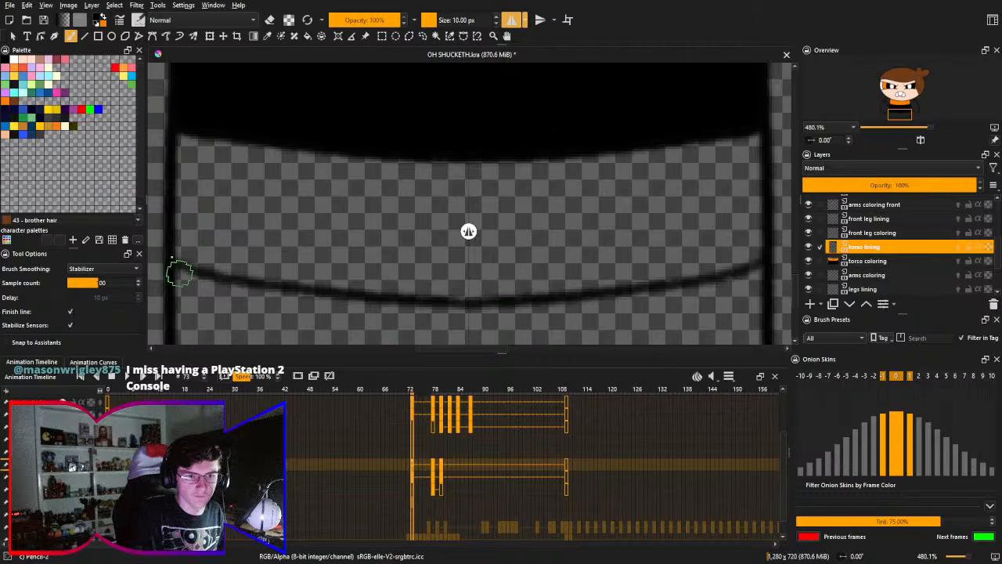
pyautogui.hotkey('ctrl', 'z')
pyautogui.moveTo(168, 250); pyautogui.dragTo(513, 278)
pyautogui.hotkey('ctrl', 'z')
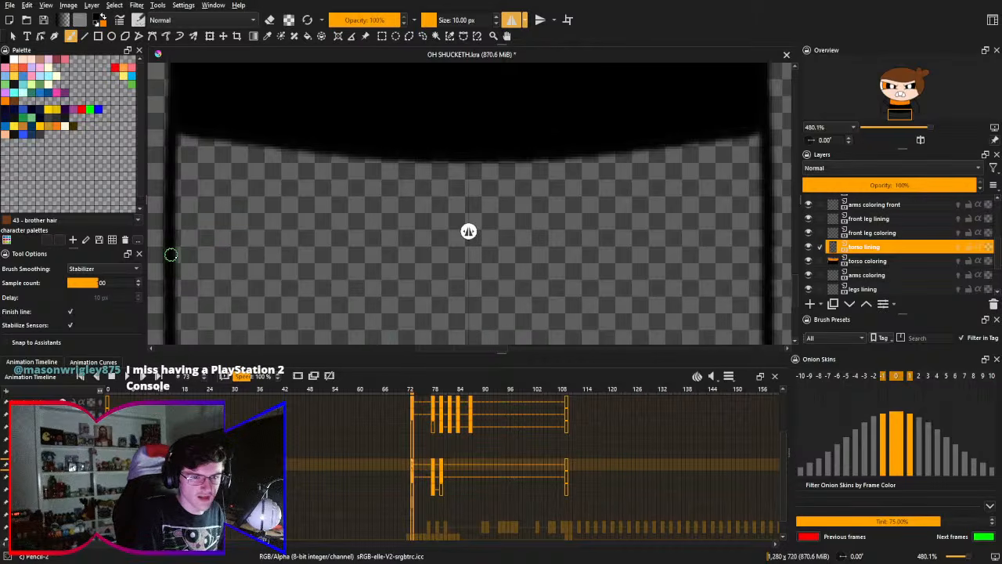
pyautogui.moveTo(167, 255); pyautogui.dragTo(465, 307)
pyautogui.hotkey('ctrl', 'z')
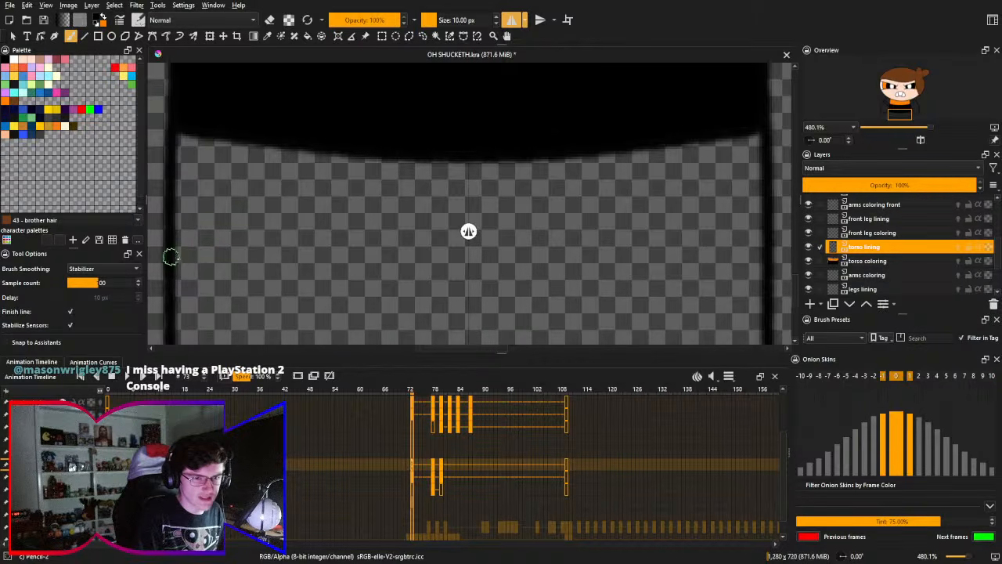
pyautogui.moveTo(167, 253); pyautogui.dragTo(496, 284)
pyautogui.hotkey('ctrl', 'z')
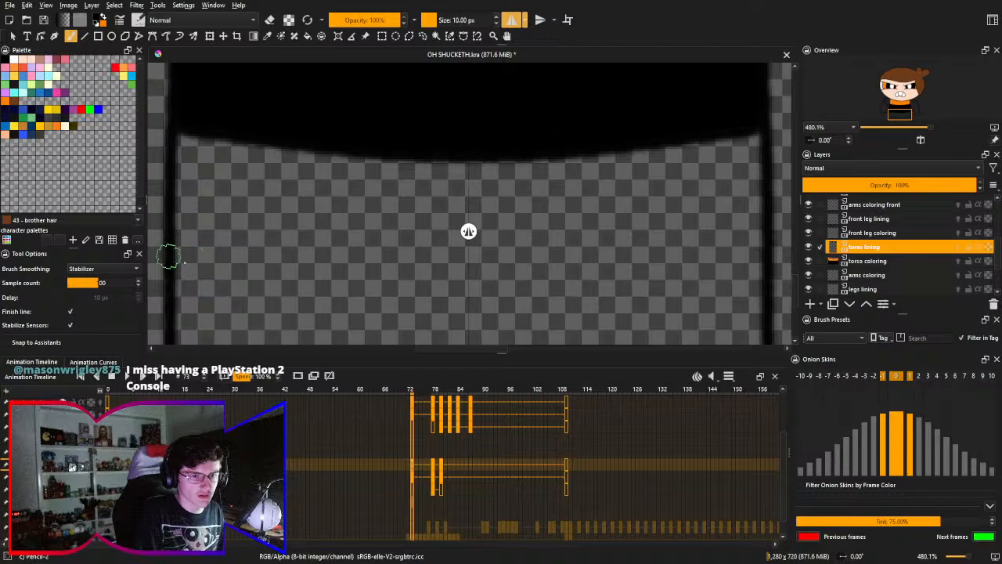
# - Draw a mirrored curved line across the torso below the black band, joining its two halves at the centre
pyautogui.moveTo(166, 252); pyautogui.dragTo(470, 294)
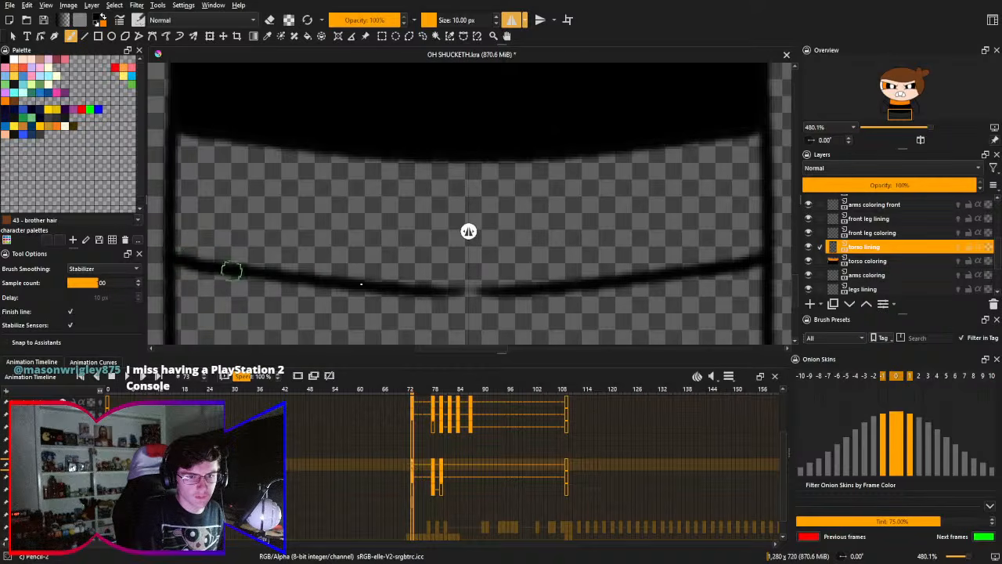
pyautogui.moveTo(230, 269)
pyautogui.mouseDown()
pyautogui.moveTo(404, 283)
pyautogui.moveTo(510, 273)
pyautogui.mouseUp()
pyautogui.hotkey('ctrl', 'z')
pyautogui.moveTo(393, 288); pyautogui.dragTo(437, 291)
pyautogui.hotkey('ctrl', 'z')
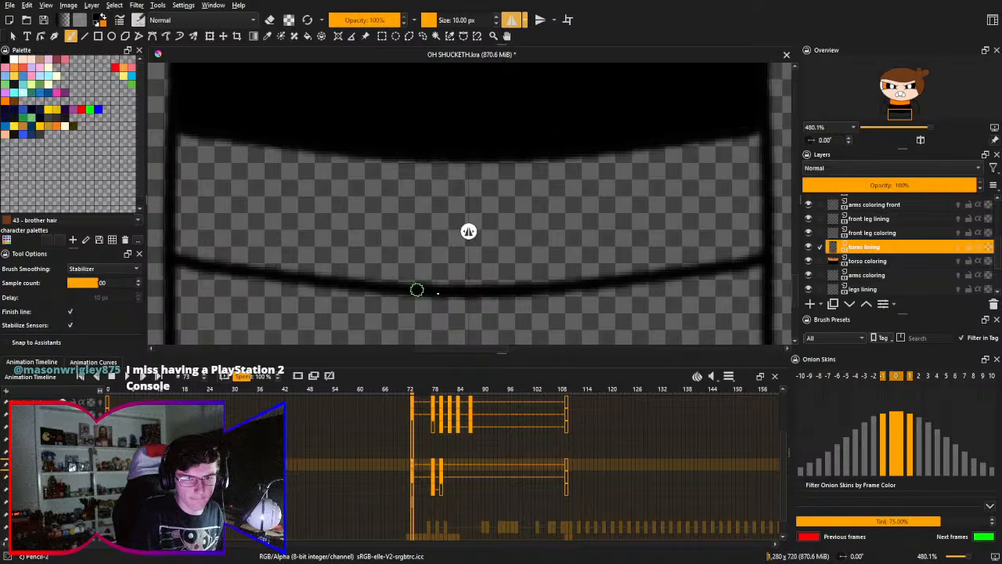
pyautogui.moveTo(397, 264)
pyautogui.mouseDown()
pyautogui.moveTo(412, 197)
pyautogui.moveTo(407, 308)
pyautogui.moveTo(389, 230)
pyautogui.moveTo(408, 258)
pyautogui.moveTo(412, 215)
pyautogui.moveTo(402, 256)
pyautogui.mouseUp()
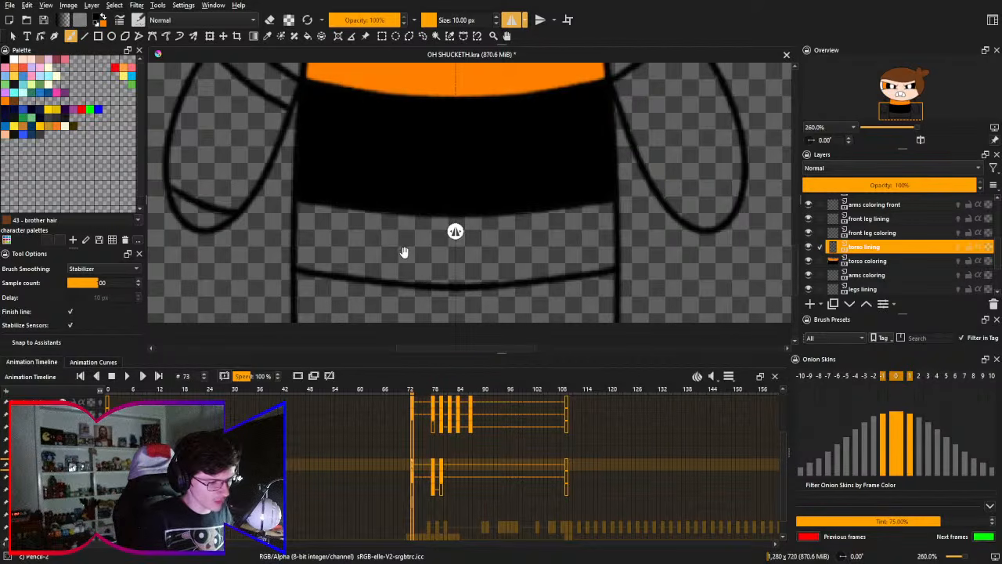
pyautogui.moveTo(411, 224)
pyautogui.mouseDown()
pyautogui.moveTo(425, 285)
pyautogui.moveTo(425, 253)
pyautogui.moveTo(419, 326)
pyautogui.moveTo(410, 195)
pyautogui.mouseUp()
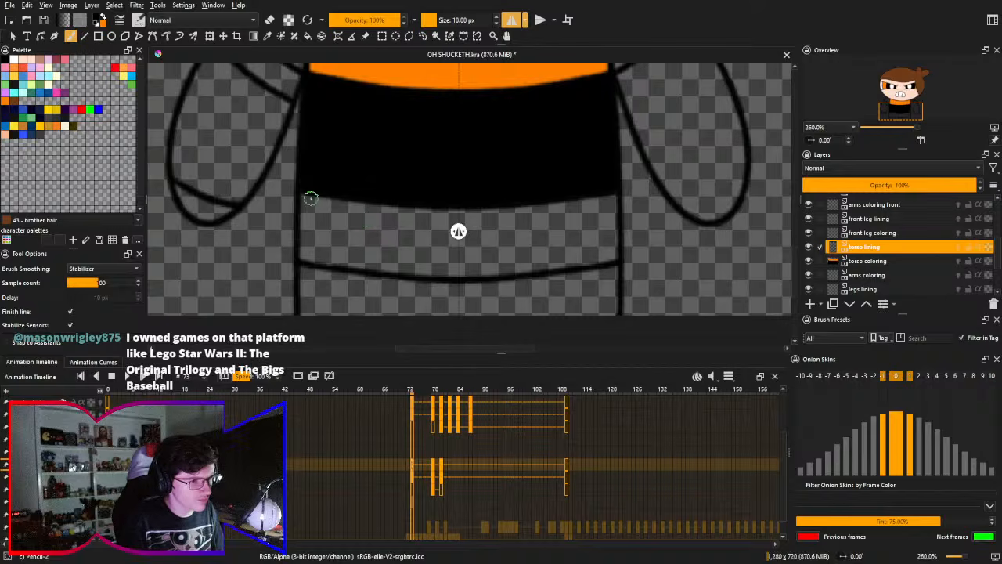
# - Fill the torso band between the black band and the lower curved line with orange on the torso coloring layer
pyautogui.moveTo(336, 205); pyautogui.dragTo(376, 207)
pyautogui.press('f')
pyautogui.press('x')
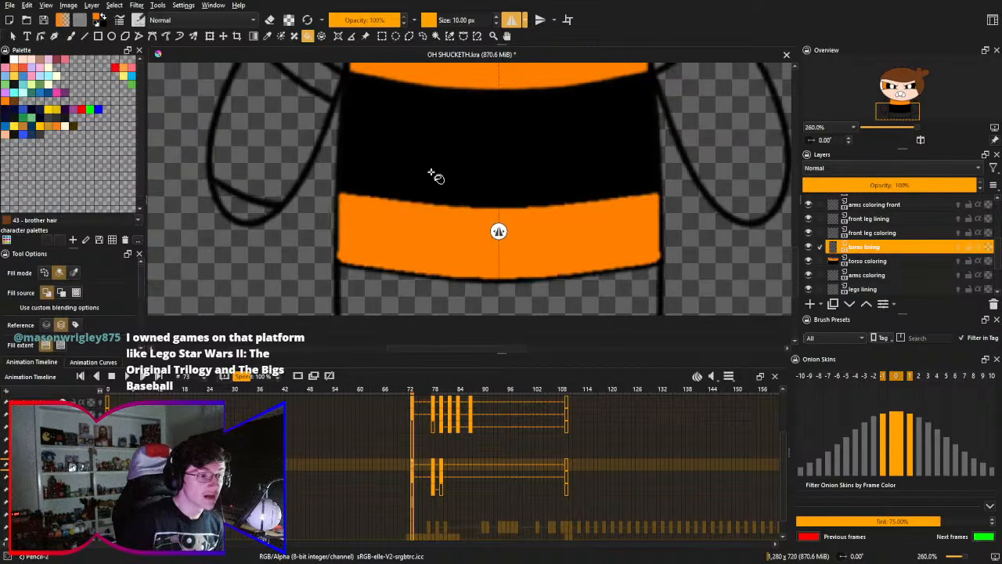
pyautogui.moveTo(428, 177); pyautogui.dragTo(439, 202)
pyautogui.hotkey('ctrl', 'z')
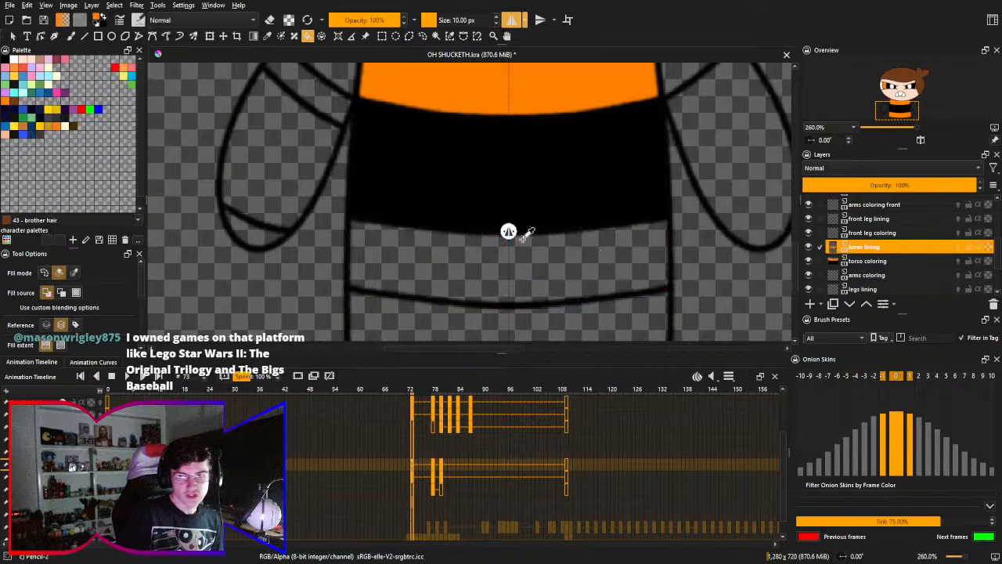
pyautogui.click(868, 261)
pyautogui.click(443, 250)
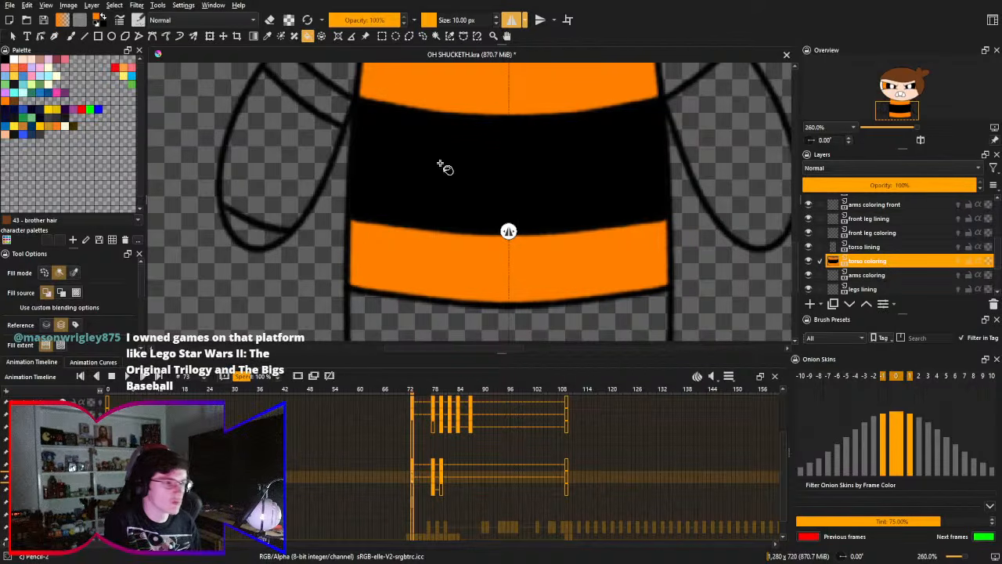
# - Fill both shirt sleeves with orange on the arms coloring layer
pyautogui.moveTo(446, 167); pyautogui.dragTo(451, 221)
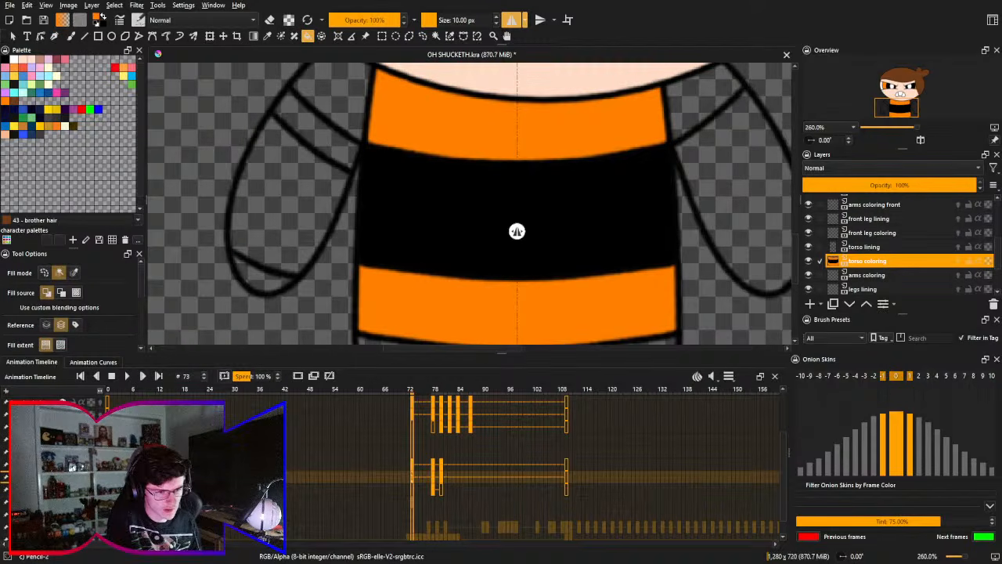
pyautogui.scroll(-2, 533, 465)
pyautogui.scroll(3, 533, 466)
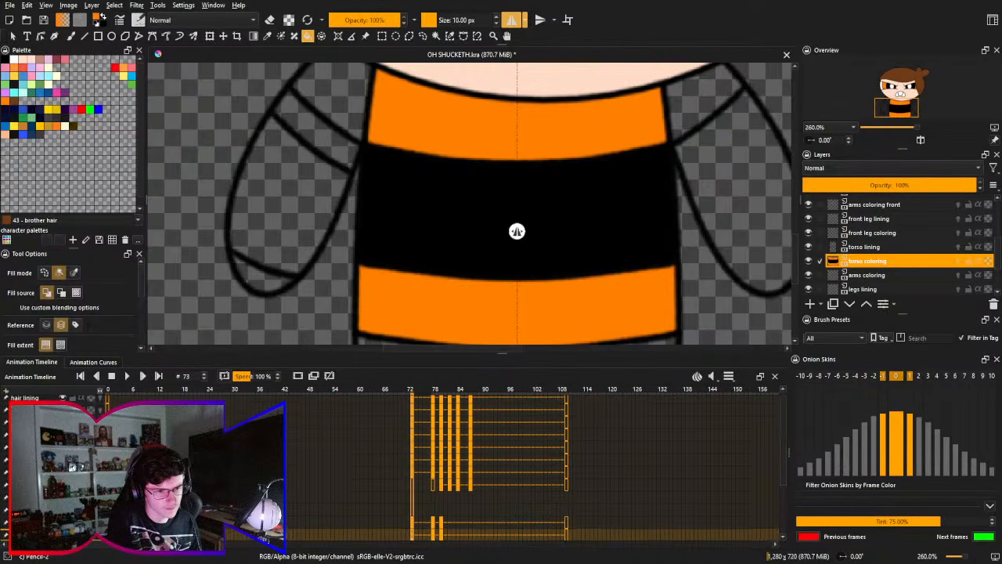
pyautogui.scroll(-3, 533, 465)
pyautogui.scroll(1, 532, 466)
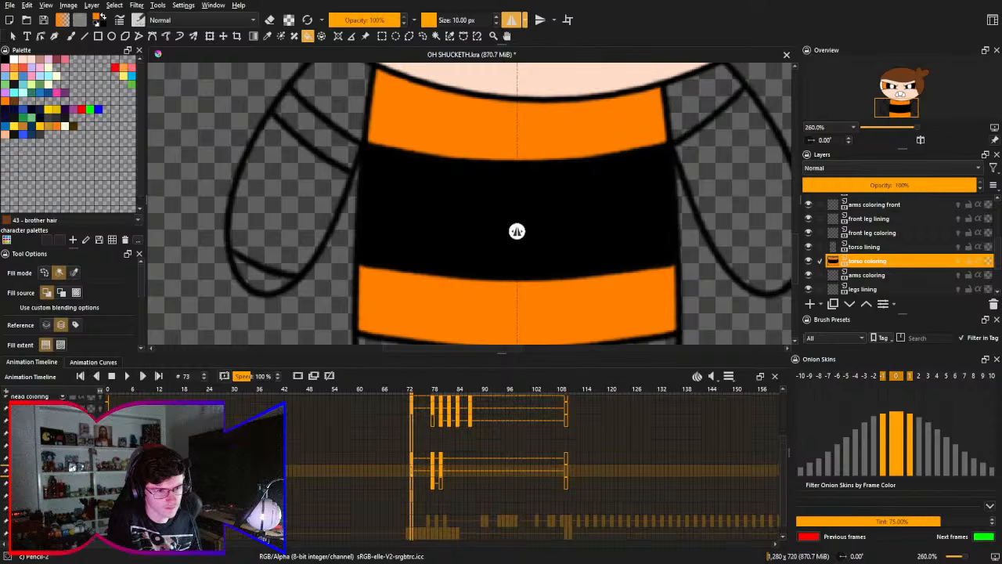
pyautogui.press('pagedown')
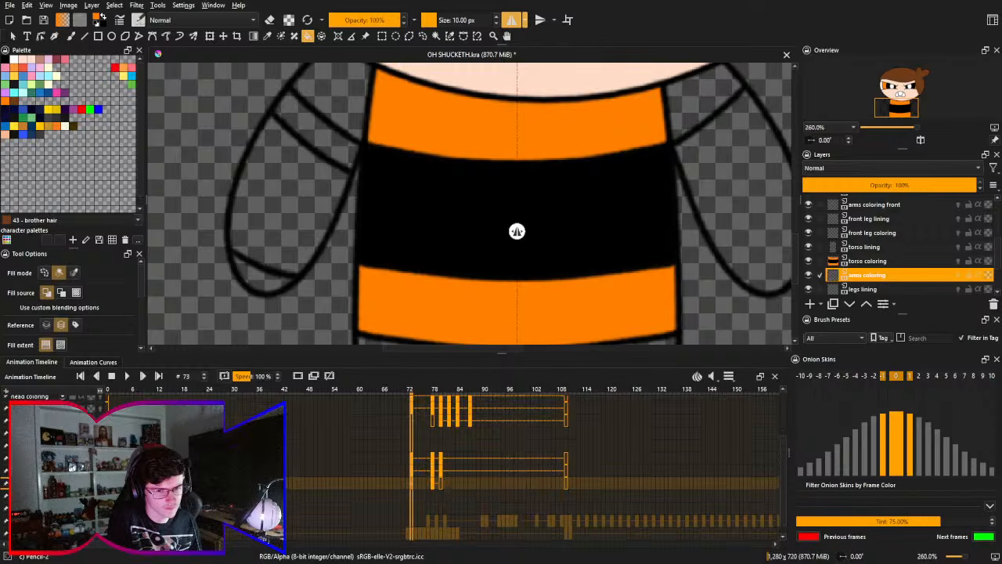
pyautogui.click(343, 102)
pyautogui.click(689, 102)
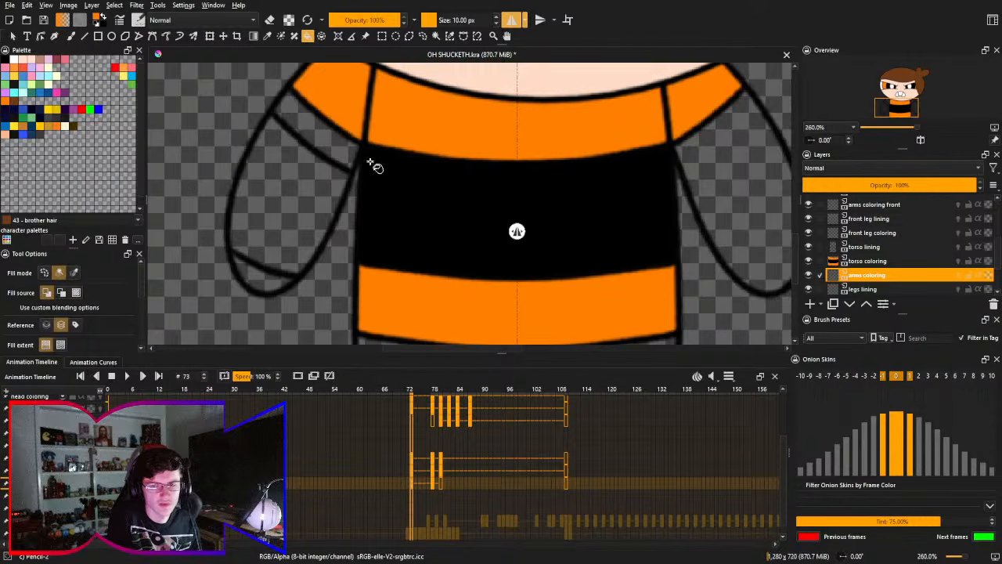
# - Fill the character's bare arm, plus the other arm's upper strip and fingertip area, with the light skin color
pyautogui.moveTo(373, 164); pyautogui.dragTo(384, 197)
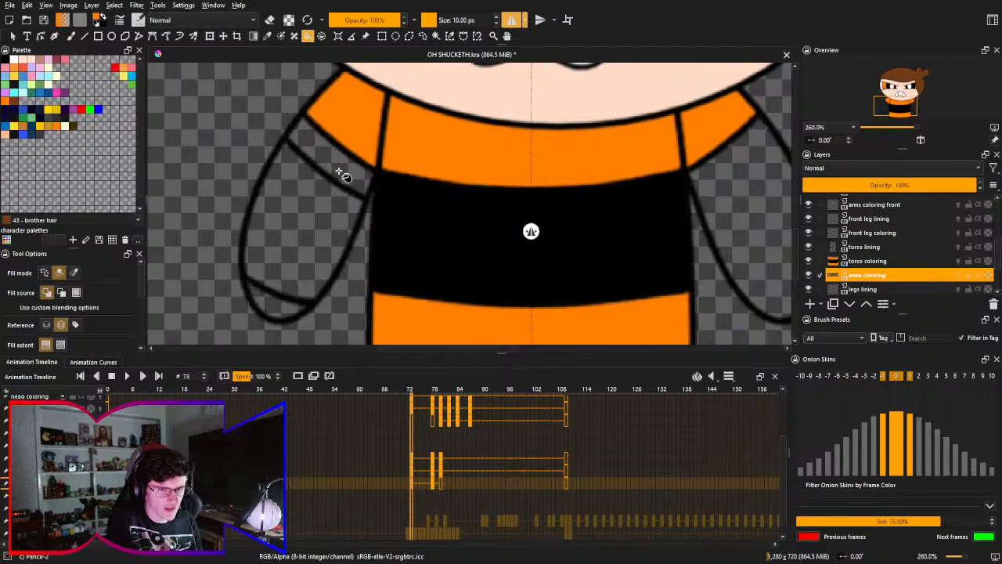
pyautogui.moveTo(347, 172); pyautogui.dragTo(313, 182)
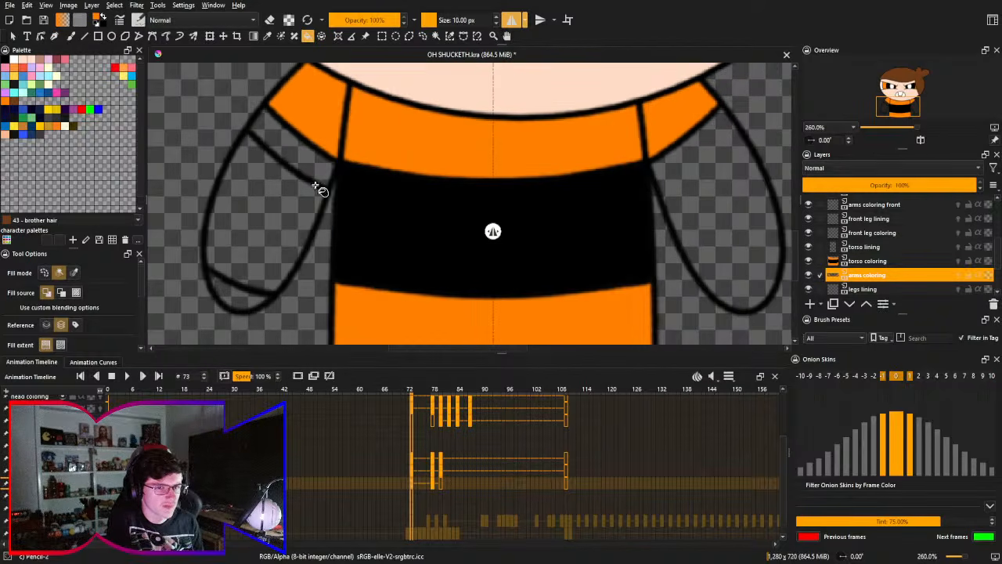
pyautogui.rightClick(314, 181)
pyautogui.click(315, 209)
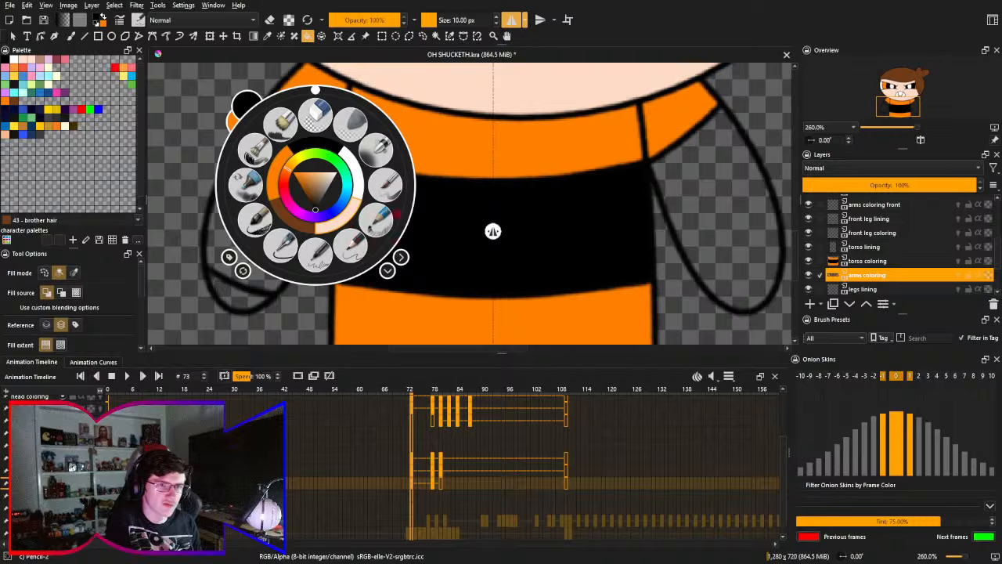
pyautogui.click(349, 217)
pyautogui.rightClick(361, 196)
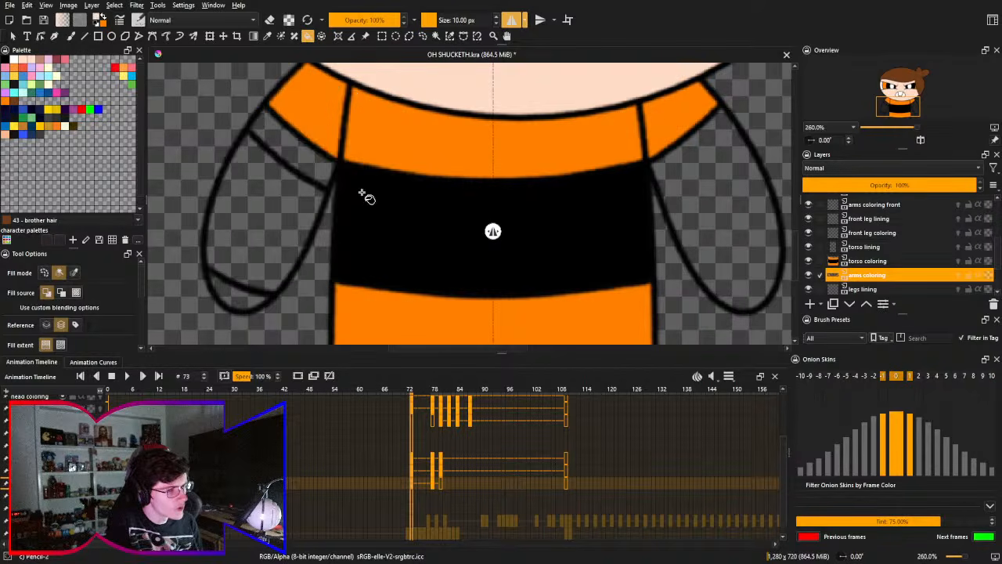
pyautogui.click(283, 147)
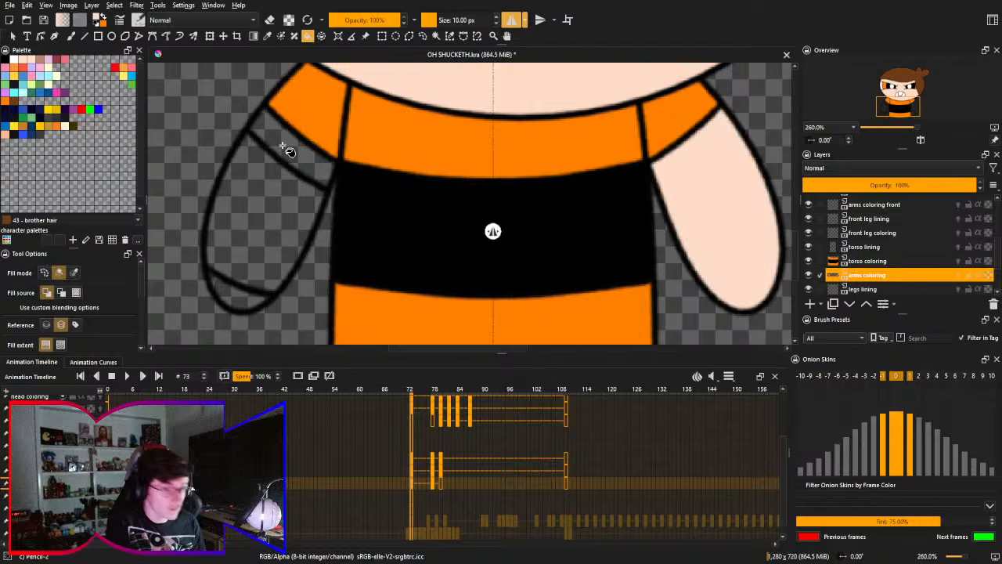
pyautogui.click(284, 145)
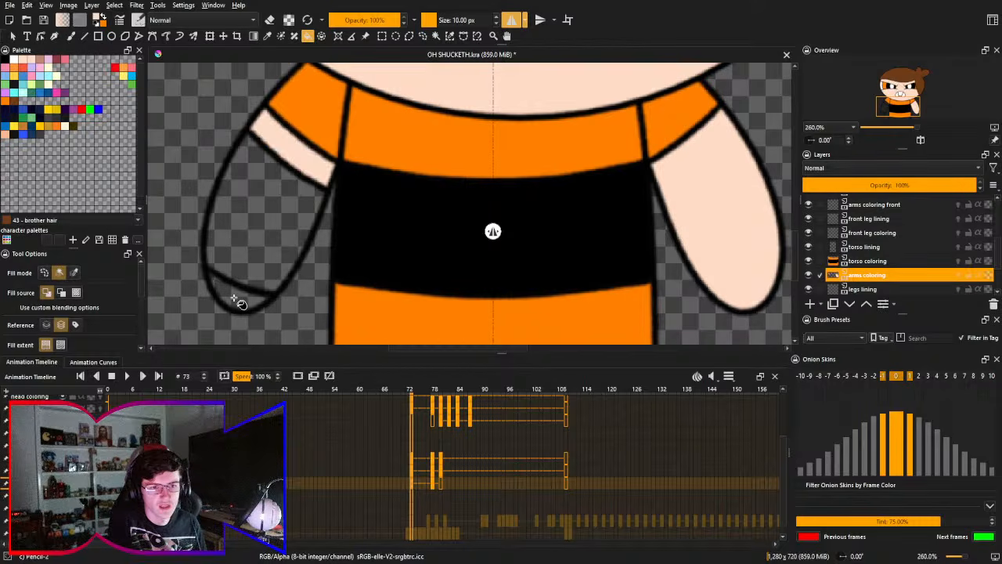
pyautogui.click(240, 297)
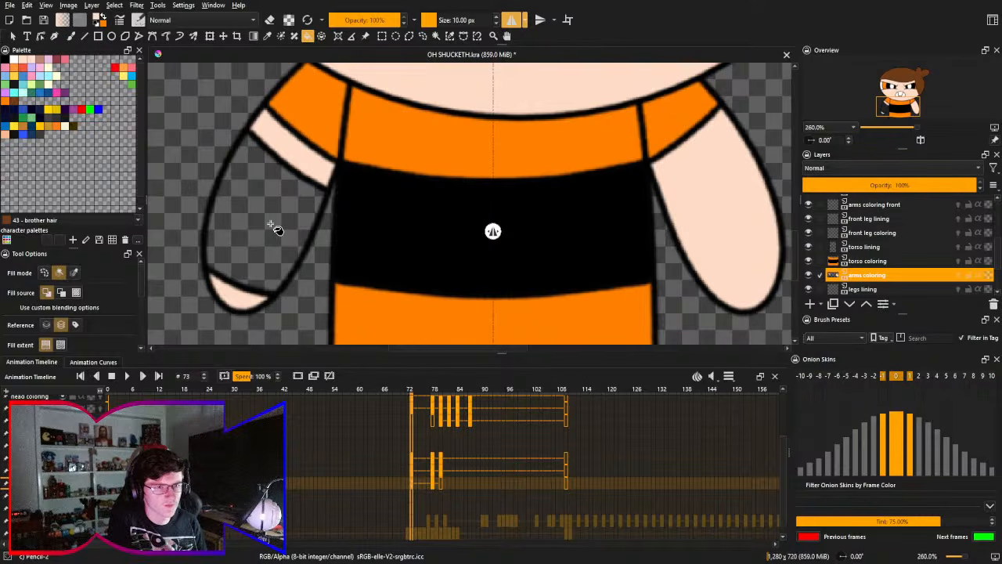
# - Fill the large middle section of the banded arm with brown, undoing and redoing the fill to compare
pyautogui.rightClick(274, 227)
pyautogui.click(258, 261)
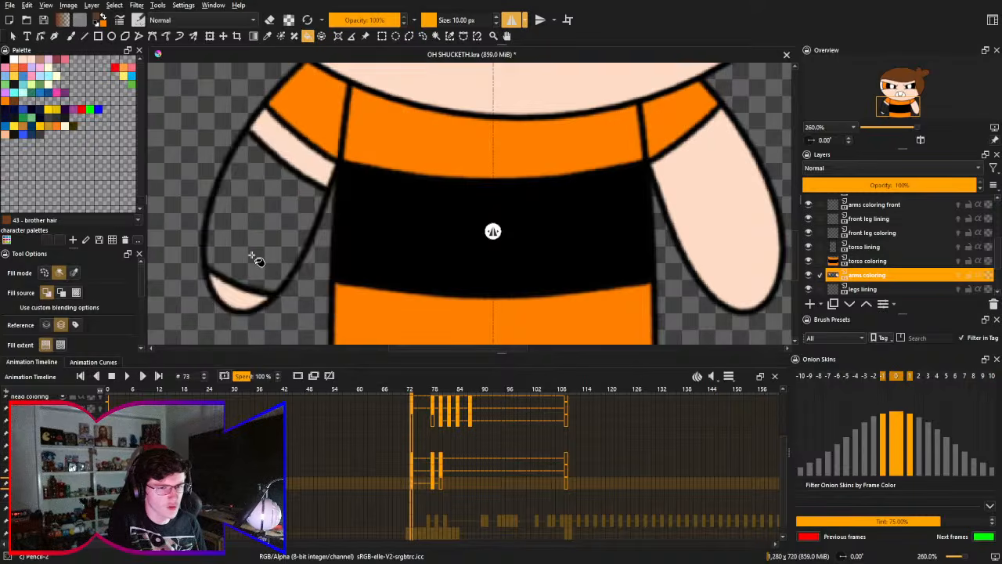
pyautogui.click(274, 221)
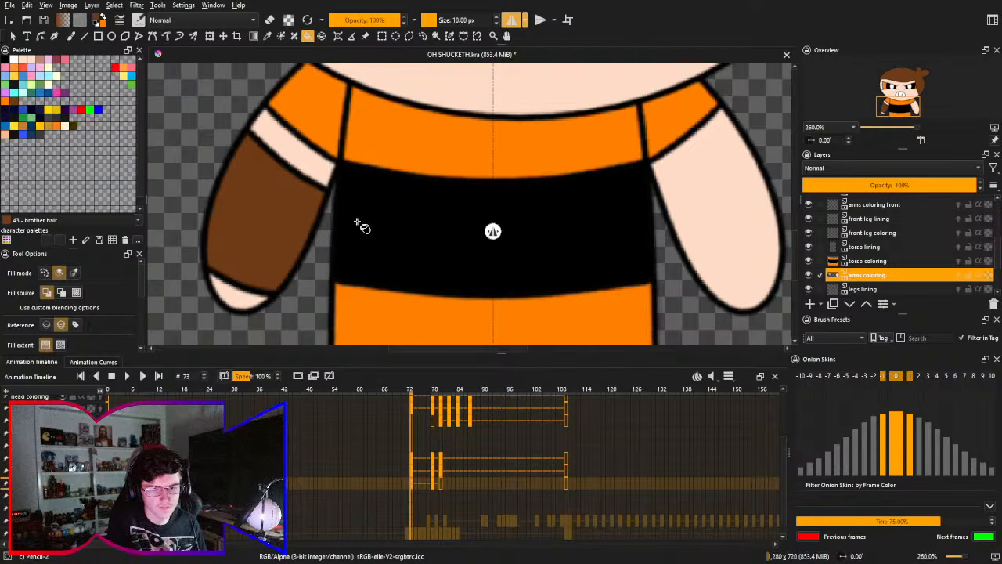
pyautogui.press('2')
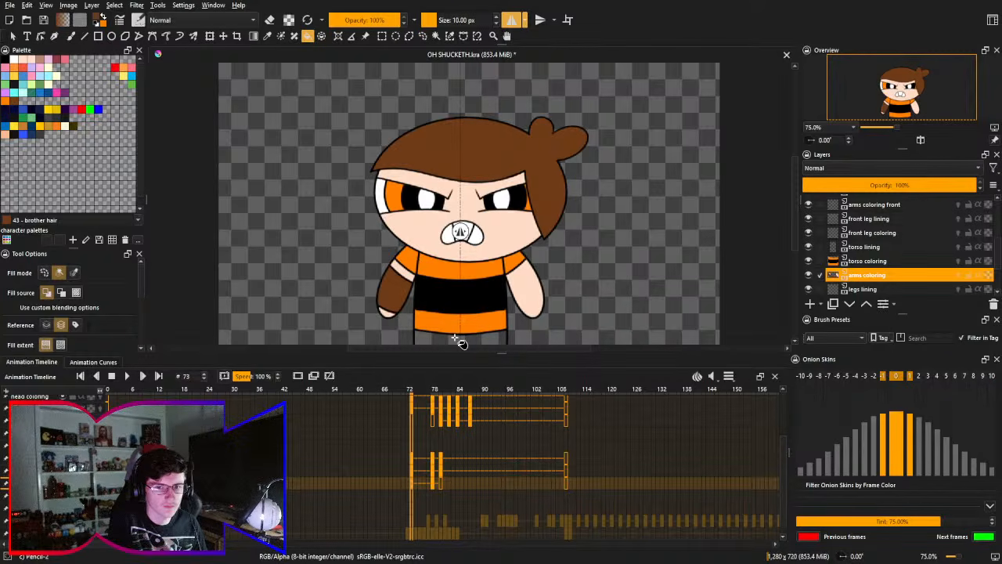
pyautogui.hotkey('ctrl', 'z')
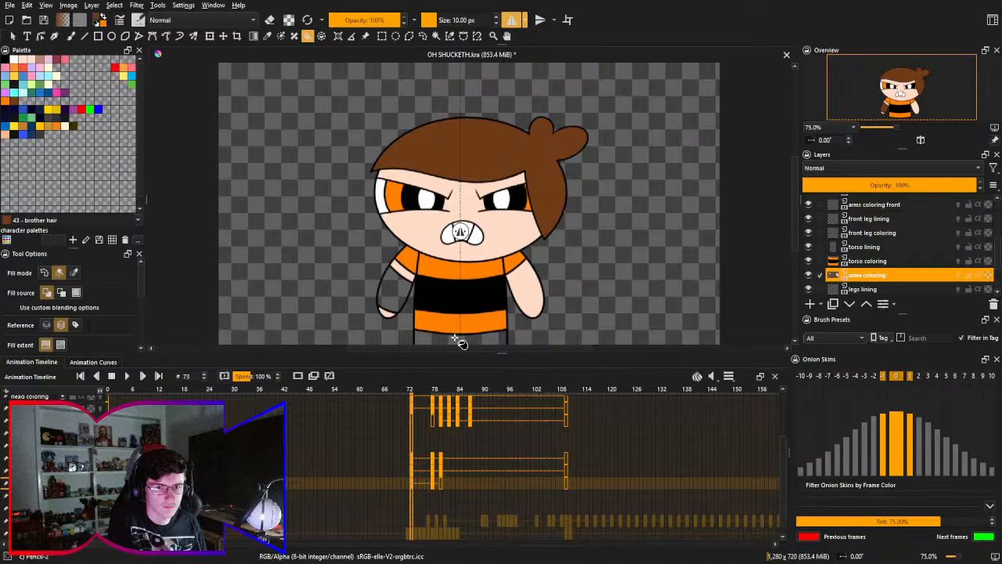
pyautogui.hotkey('ctrl', 'shift', 'z')
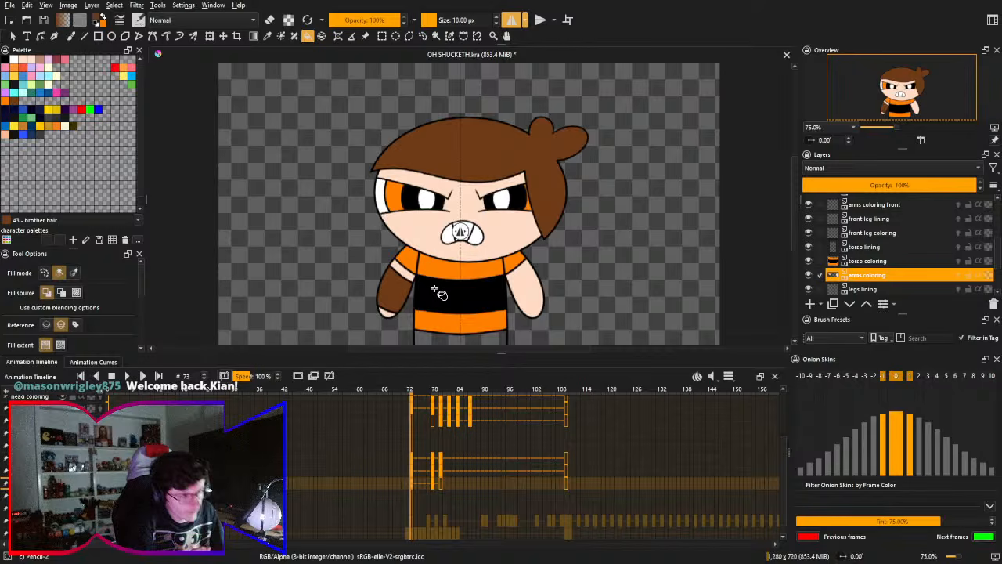
pyautogui.moveTo(431, 288); pyautogui.dragTo(444, 207)
pyautogui.moveTo(447, 245); pyautogui.dragTo(445, 195)
pyautogui.moveTo(515, 252); pyautogui.dragTo(476, 206)
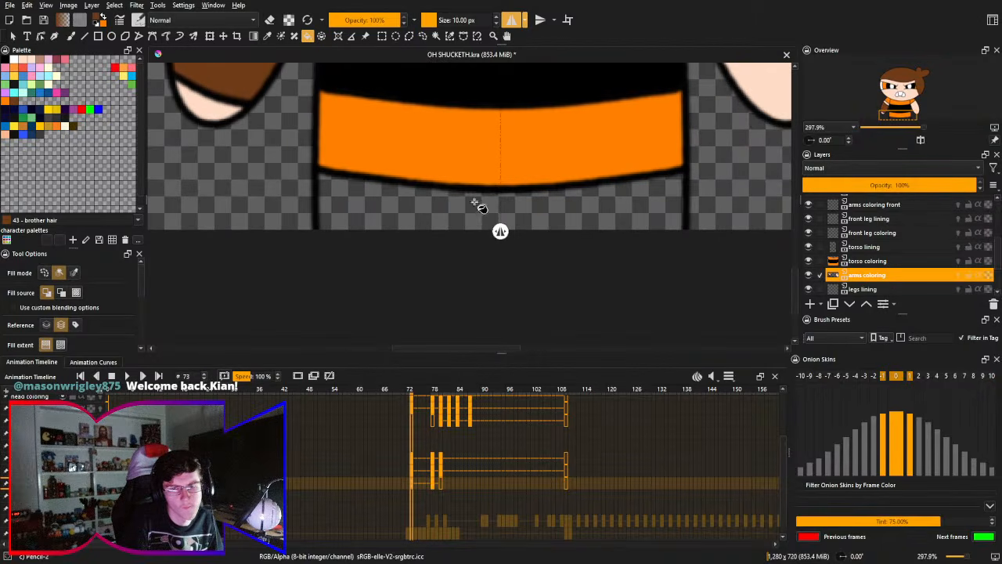
pyautogui.moveTo(459, 130); pyautogui.dragTo(436, 184)
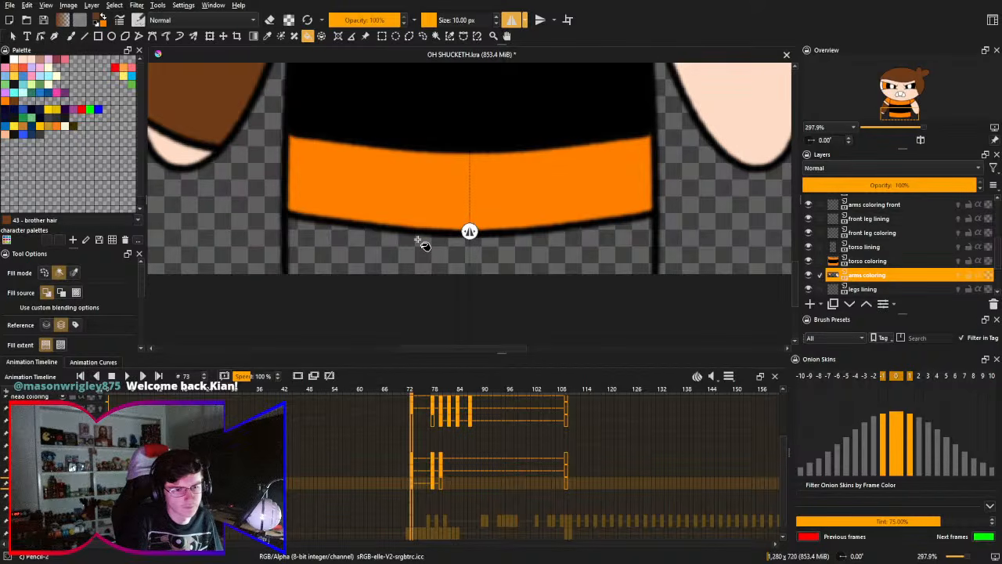
pyautogui.moveTo(434, 235); pyautogui.dragTo(467, 227)
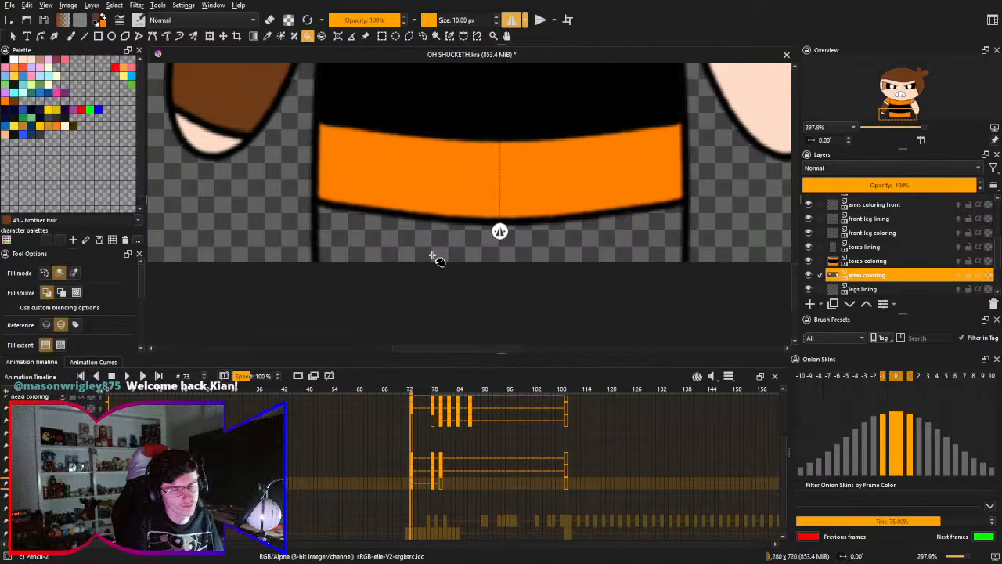
pyautogui.press('2')
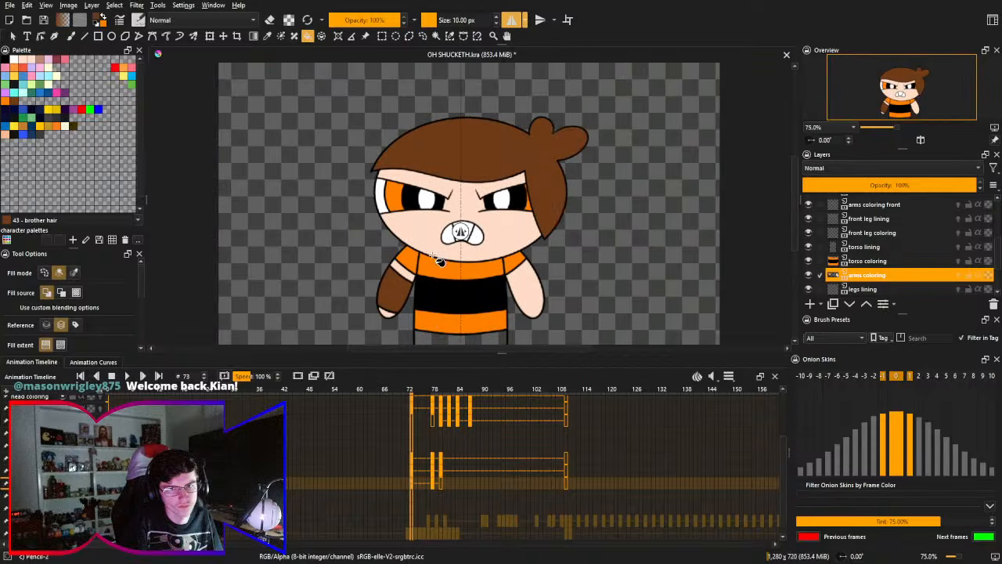
# - Compare the poses on frames 73 and 78, and play the animation from frame 66 to check the transition
pyautogui.click(433, 487)
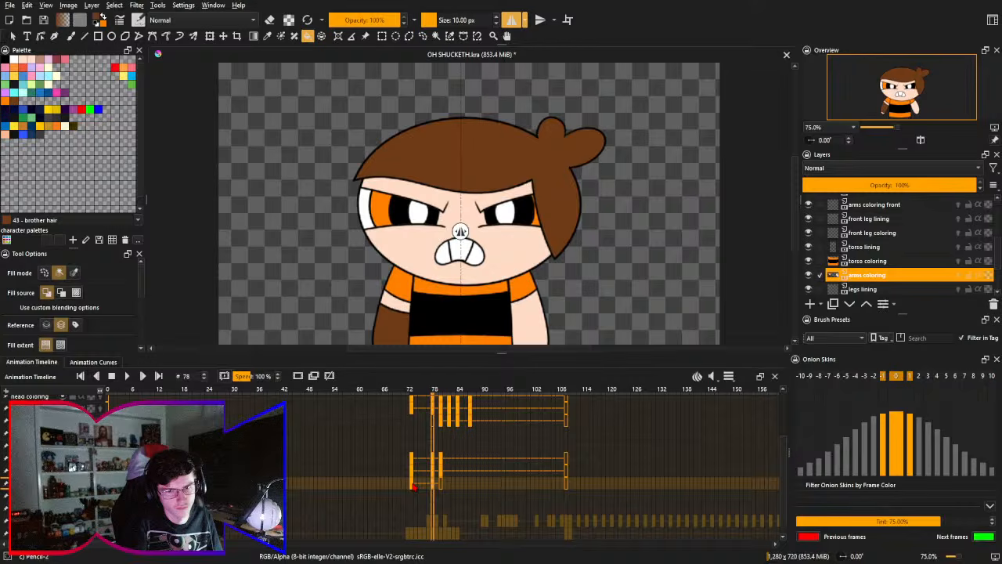
pyautogui.click(413, 487)
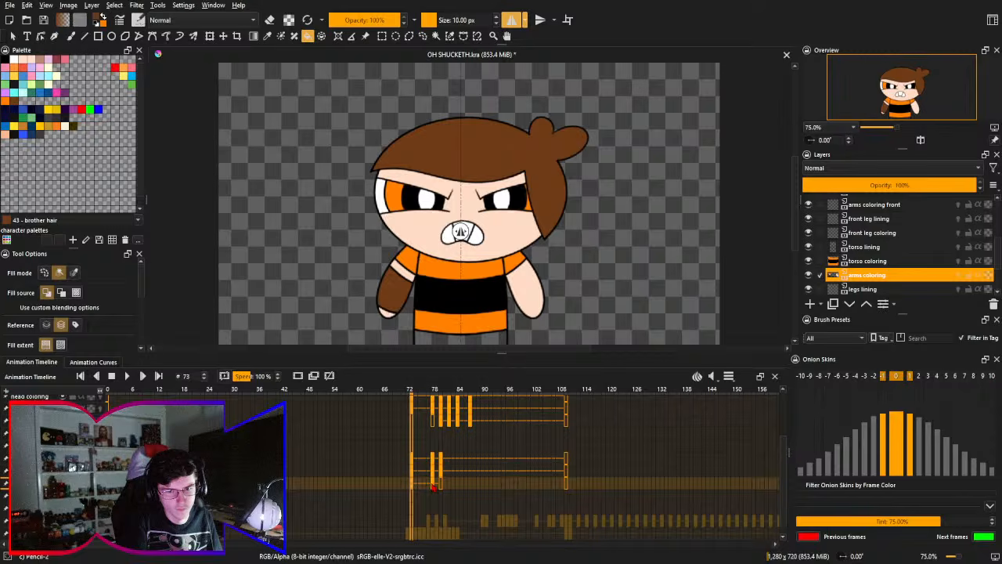
pyautogui.click(434, 486)
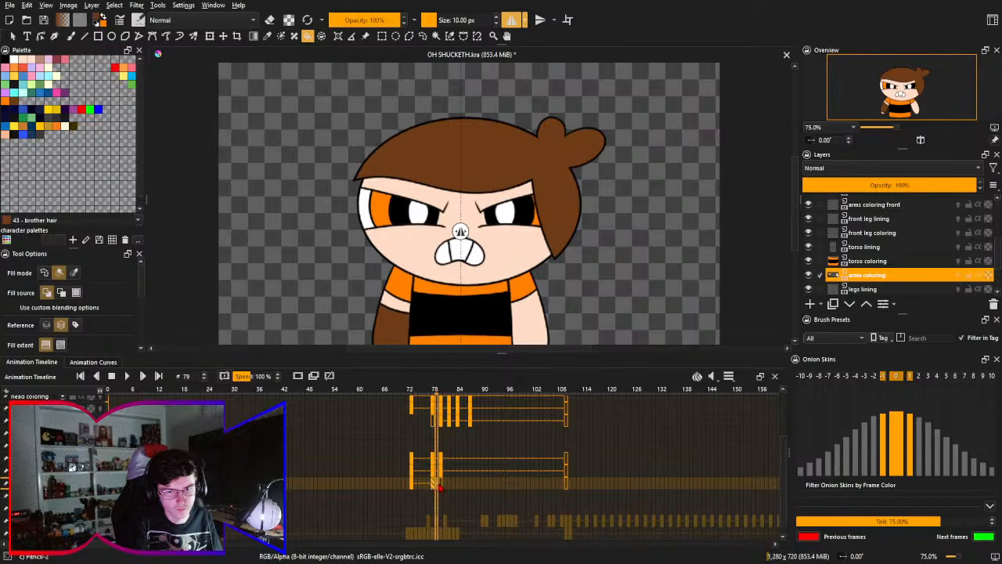
pyautogui.moveTo(411, 485); pyautogui.dragTo(382, 484)
pyautogui.click(126, 376)
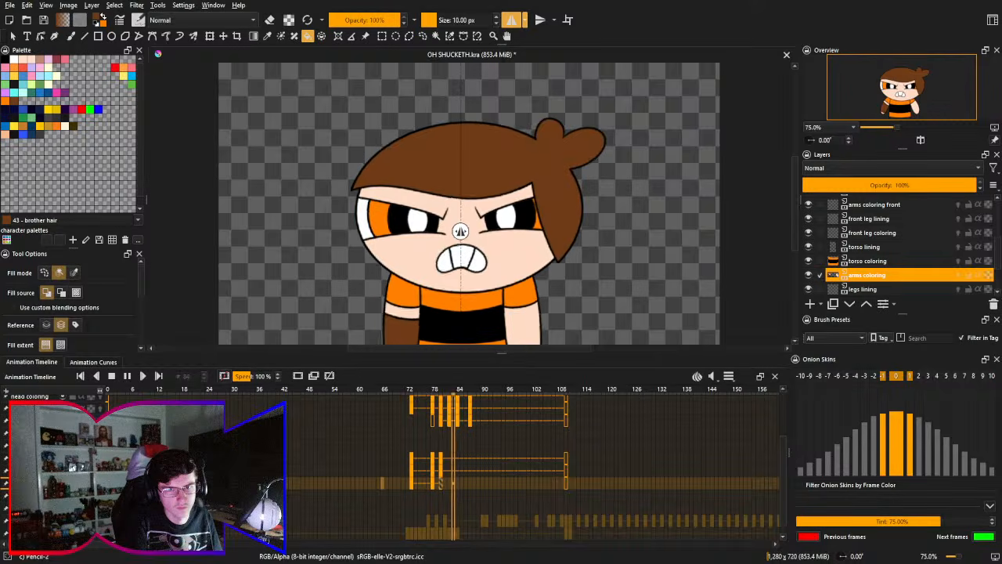
pyautogui.click(112, 376)
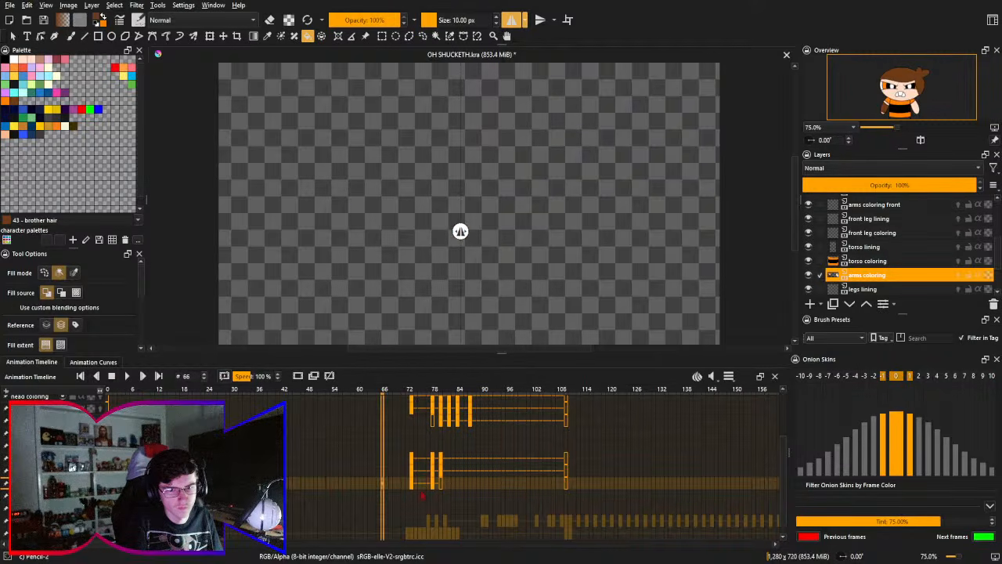
pyautogui.press('space')
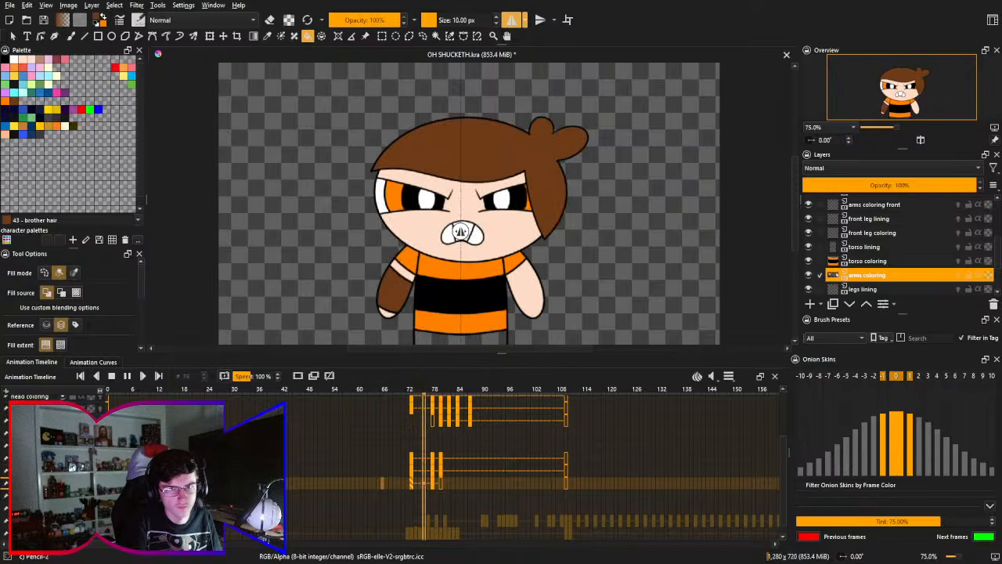
pyautogui.click(111, 375)
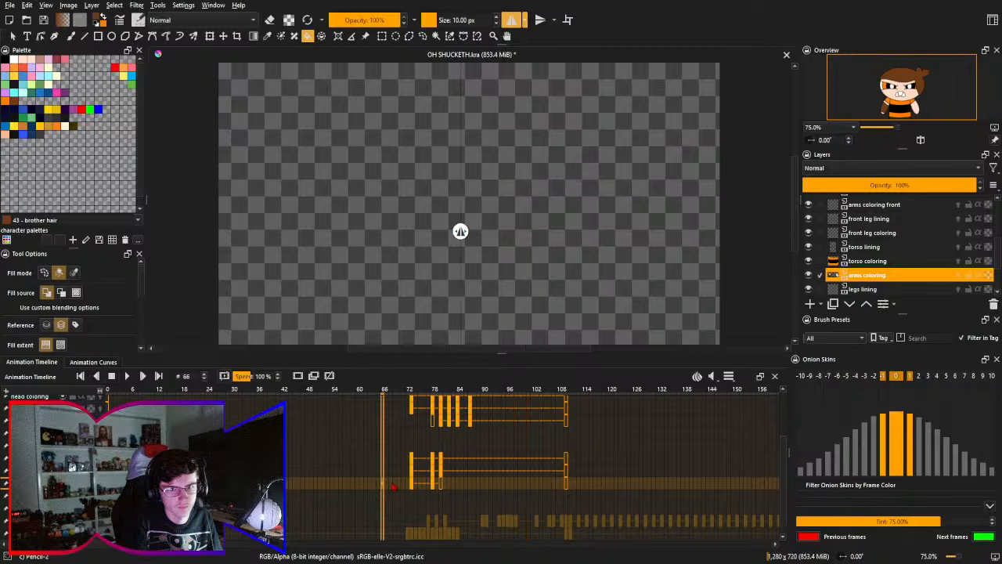
# - Try to group the character's layers from hair lining down to legs coloring, and undo the grouping
pyautogui.moveTo(371, 476); pyautogui.dragTo(346, 491)
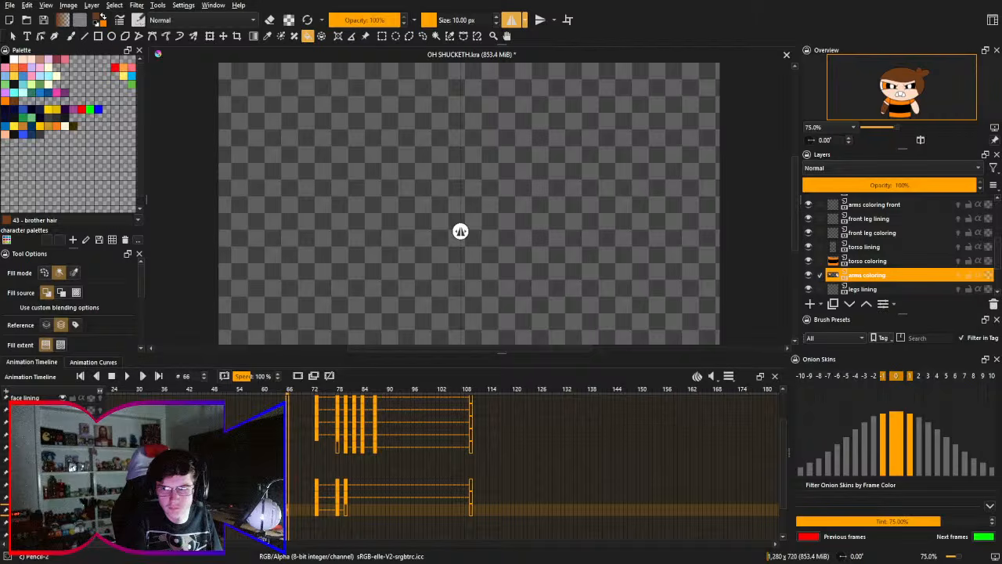
pyautogui.moveTo(999, 261); pyautogui.dragTo(998, 224)
pyautogui.click(934, 219)
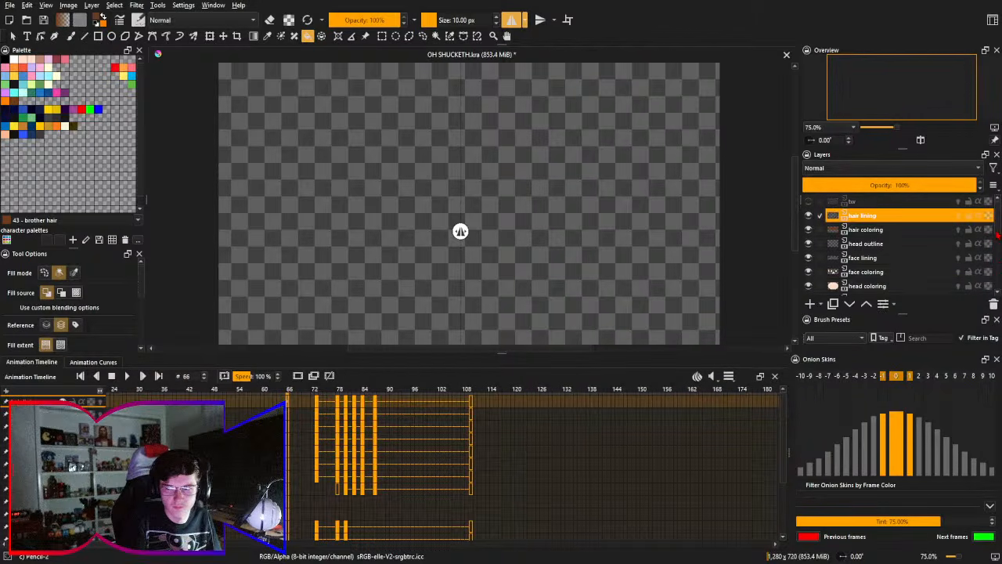
pyautogui.scroll(-4, 923, 246)
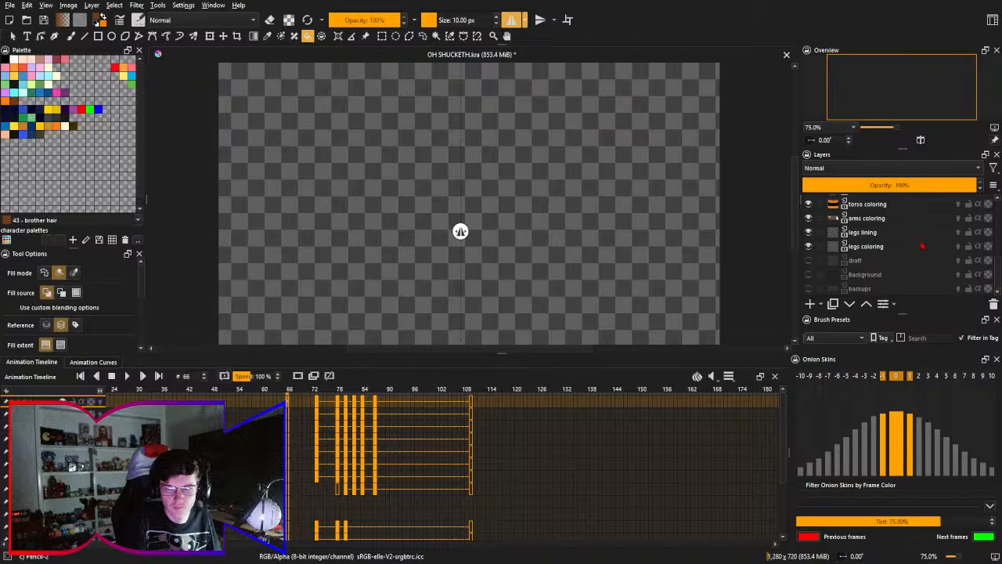
pyautogui.keyDown('shift'); pyautogui.click(923, 246); pyautogui.keyUp('shift')
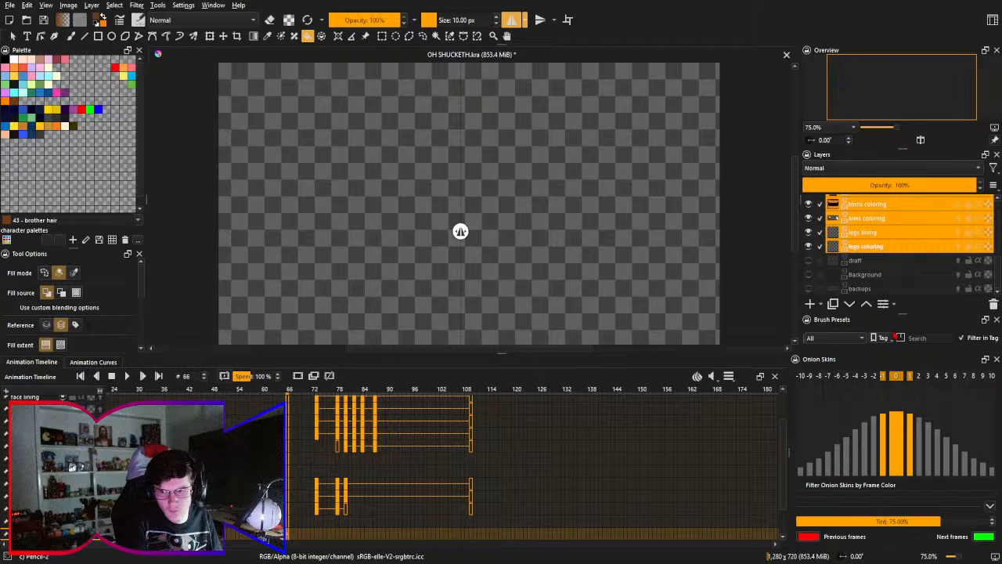
pyautogui.hotkey('ctrl', 'g')
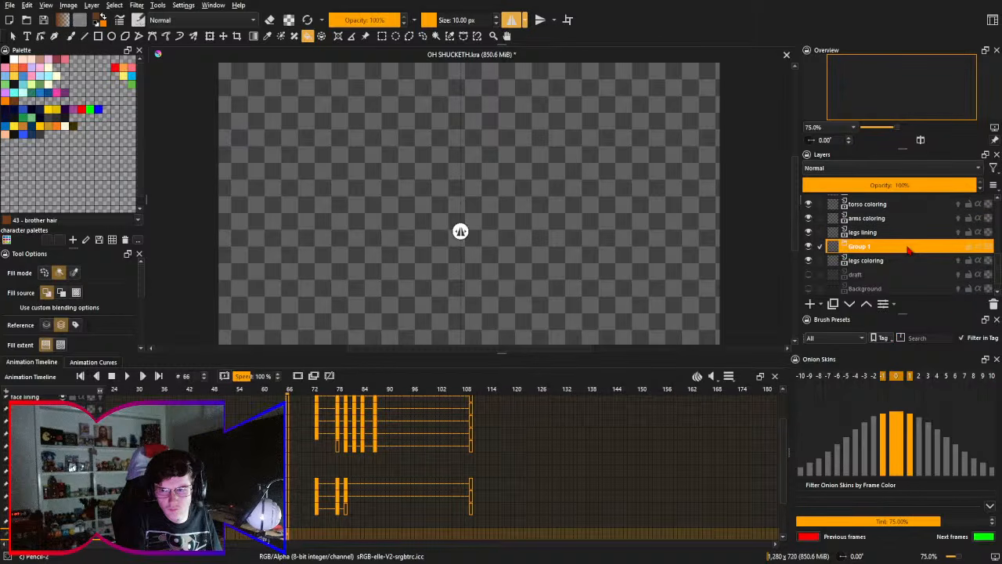
pyautogui.hotkey('ctrl', 'z')
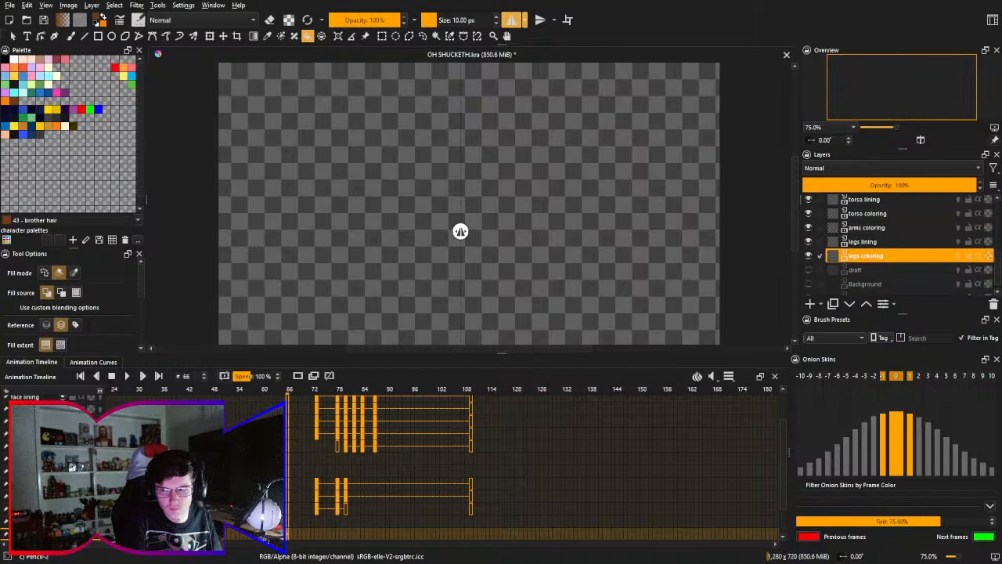
# - Group all character layers from hair lining to legs coloring and name the group "brother"
pyautogui.moveTo(1000, 278); pyautogui.dragTo(999, 231)
pyautogui.keyDown('shift'); pyautogui.click(936, 218); pyautogui.keyUp('shift')
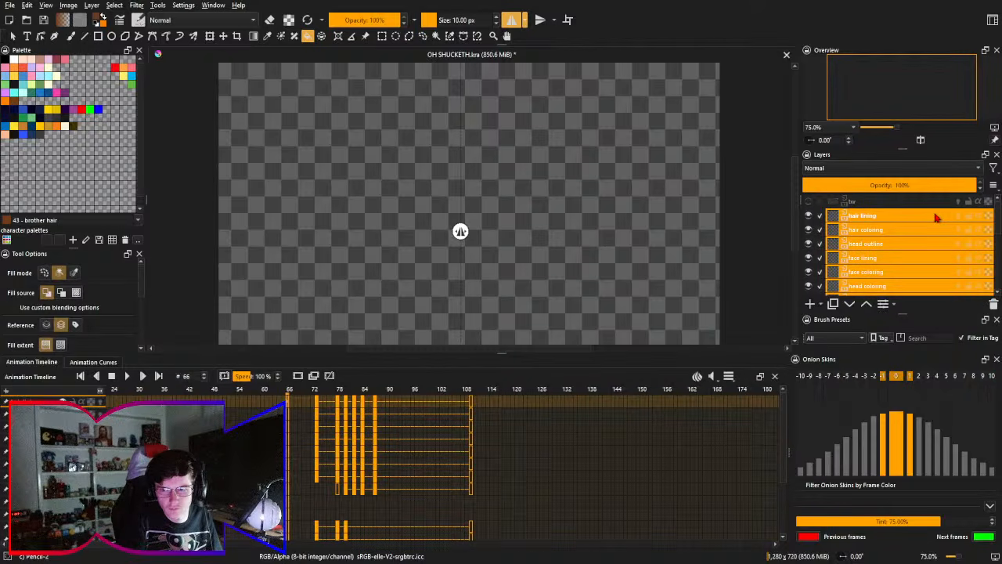
pyautogui.hotkey('ctrl', 'g')
pyautogui.doubleClick(938, 218)
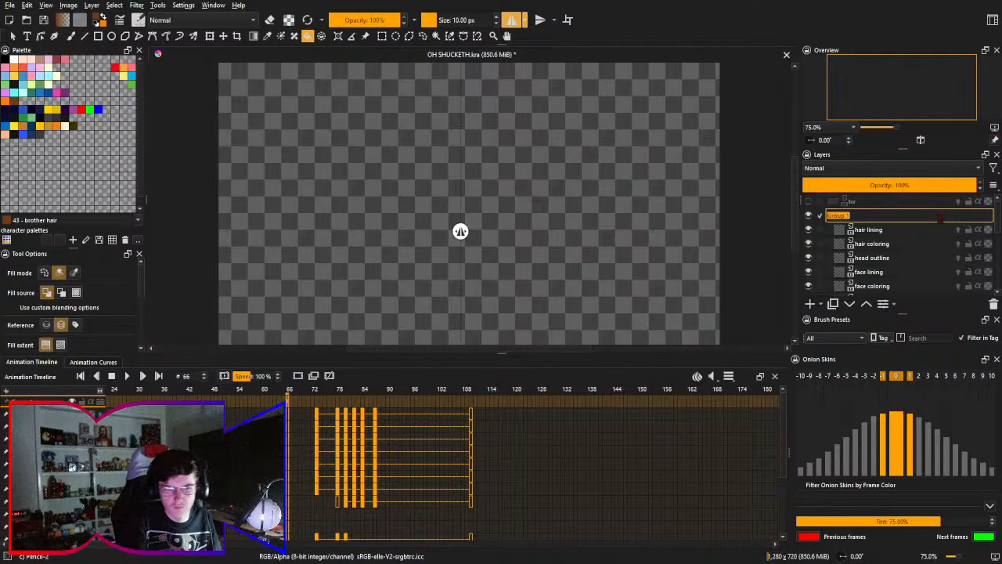
pyautogui.write('brother')
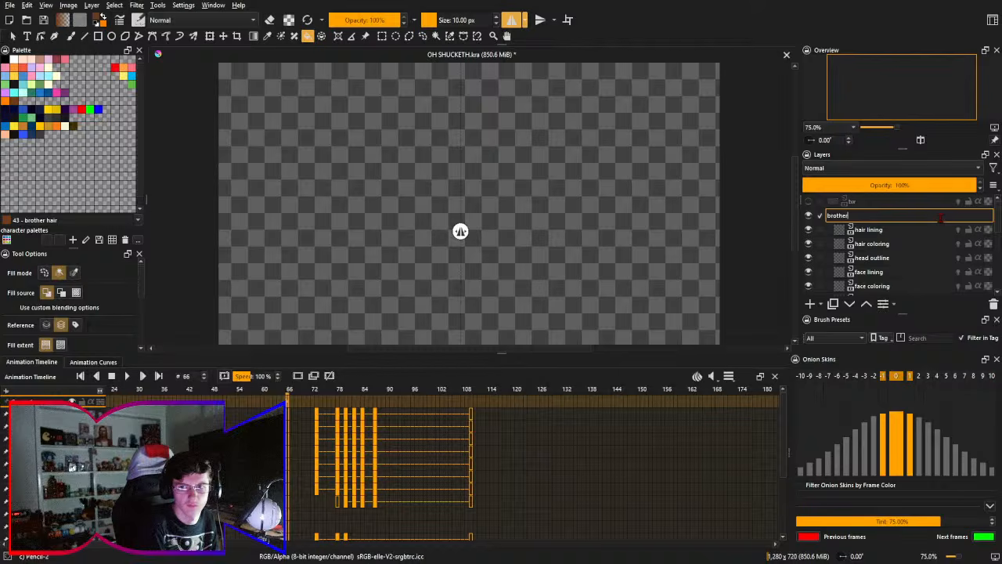
pyautogui.press('Return')
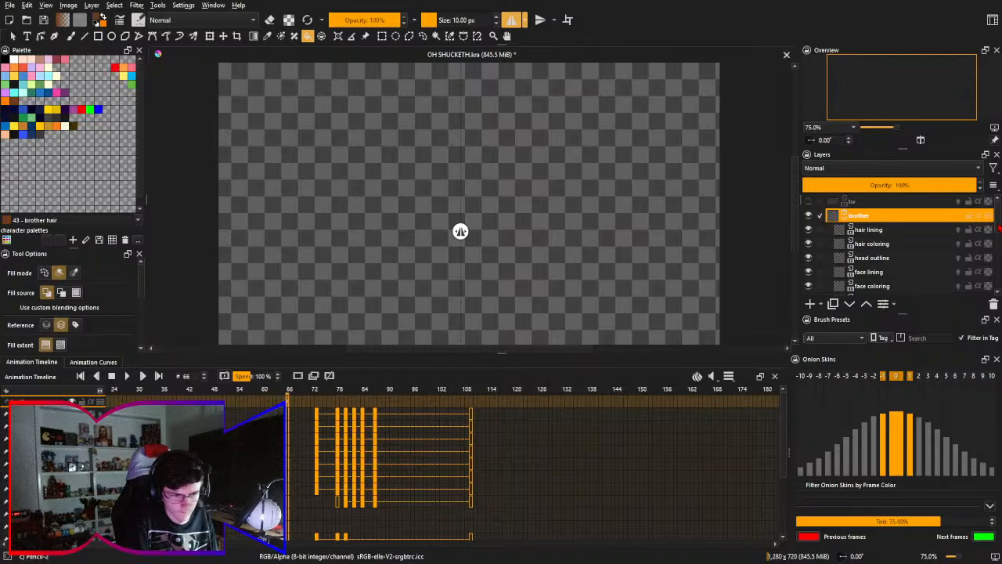
# - Look through the layers in the brother group and briefly play the animation from frame 66
pyautogui.scroll(-3, 1000, 229)
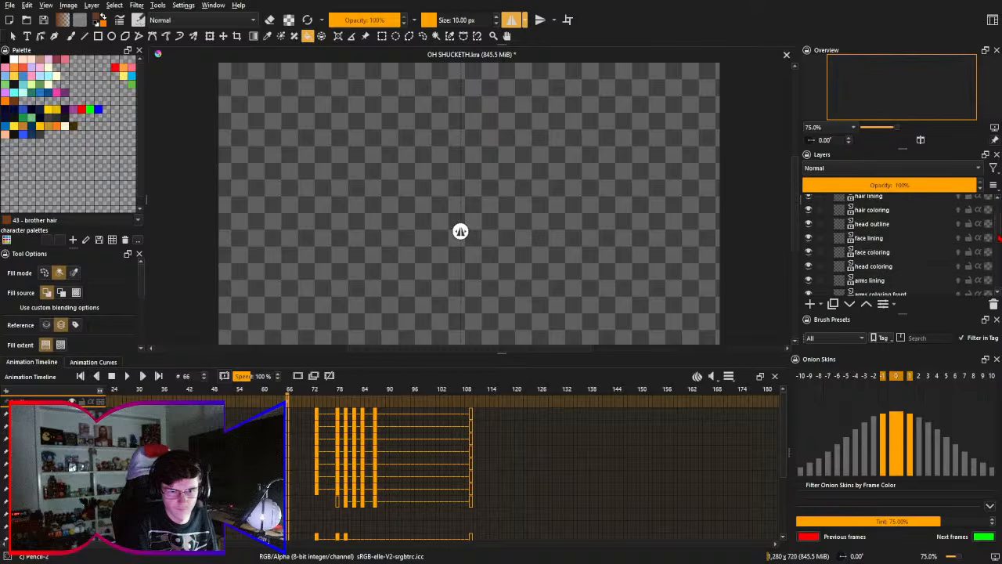
pyautogui.scroll(-2, 999, 241)
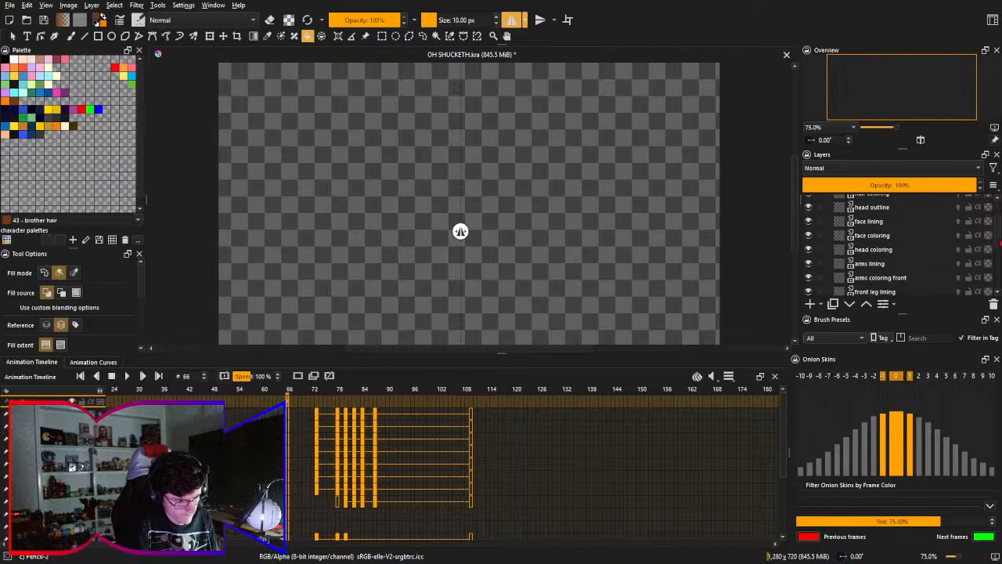
pyautogui.scroll(-5, 999, 248)
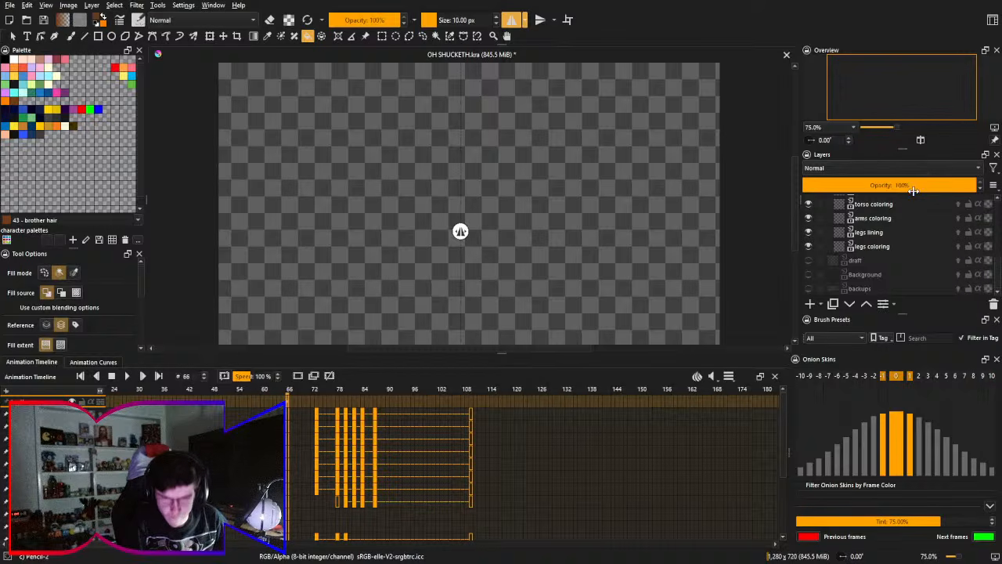
pyautogui.hscroll(2, 515, 458)
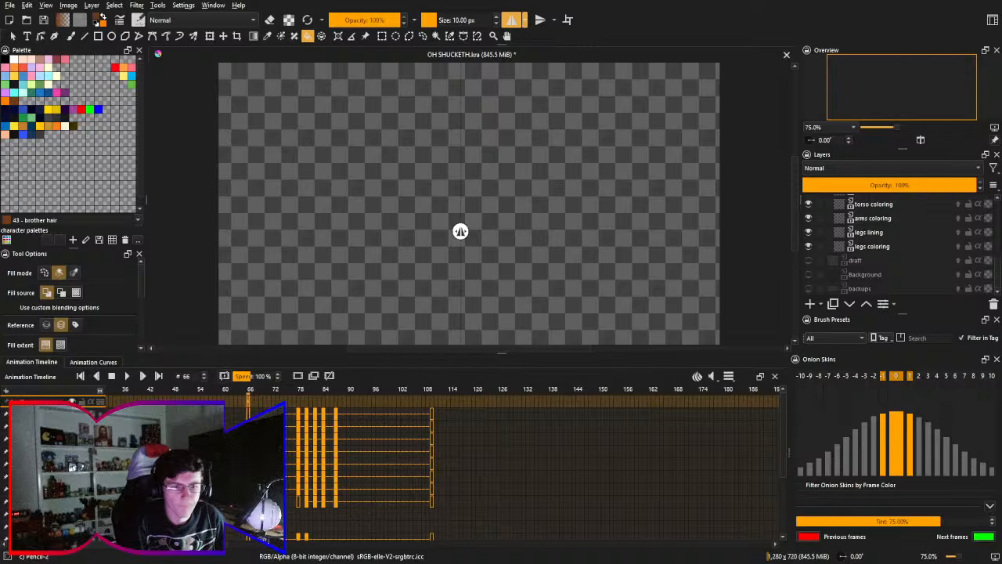
pyautogui.click(127, 377)
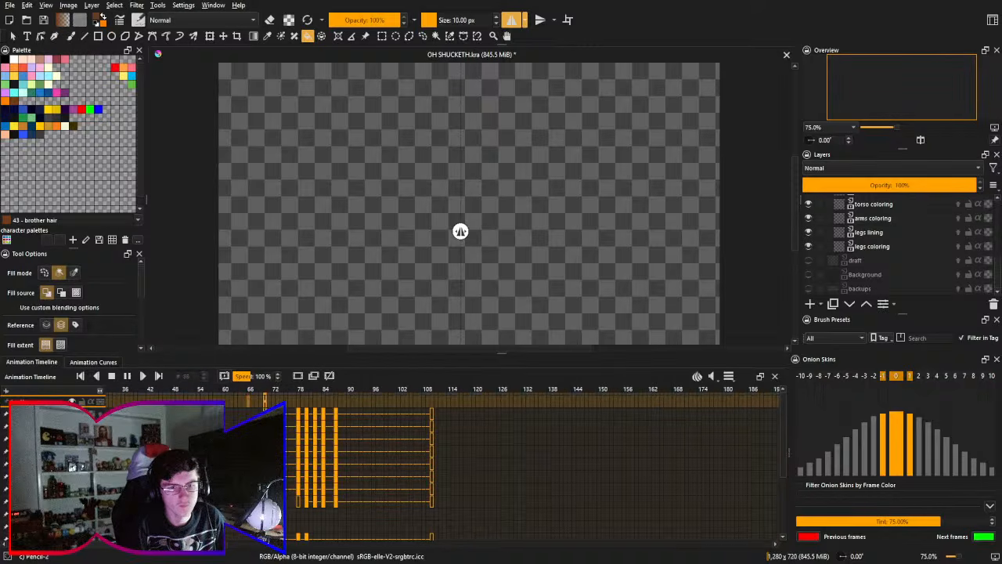
pyautogui.click(111, 377)
# - Select the front leg lining layer on frame 73 and ready the freehand brush with horizontal mirroring off
pyautogui.scroll(-2, 290, 456)
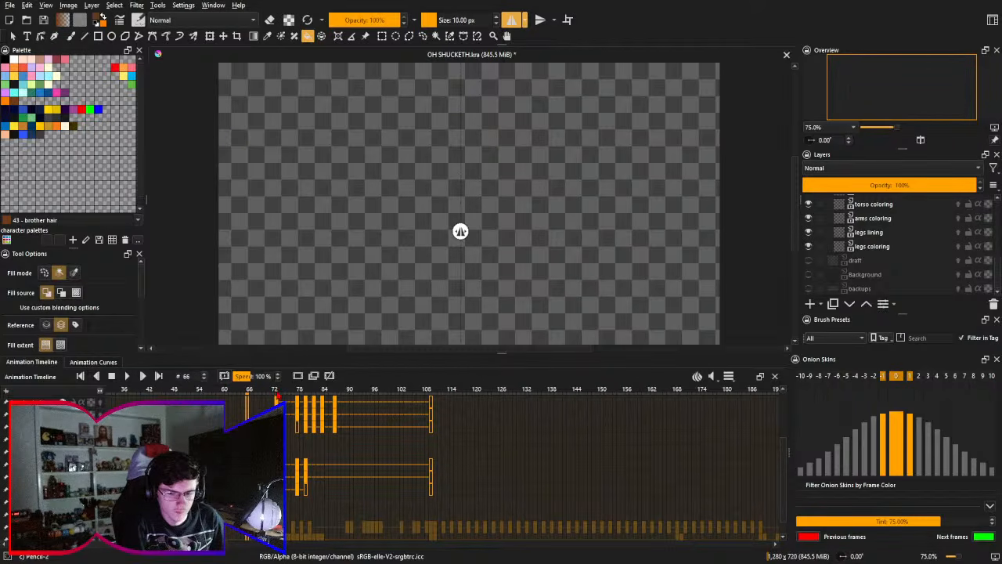
pyautogui.click(278, 392)
pyautogui.scroll(-2, 291, 467)
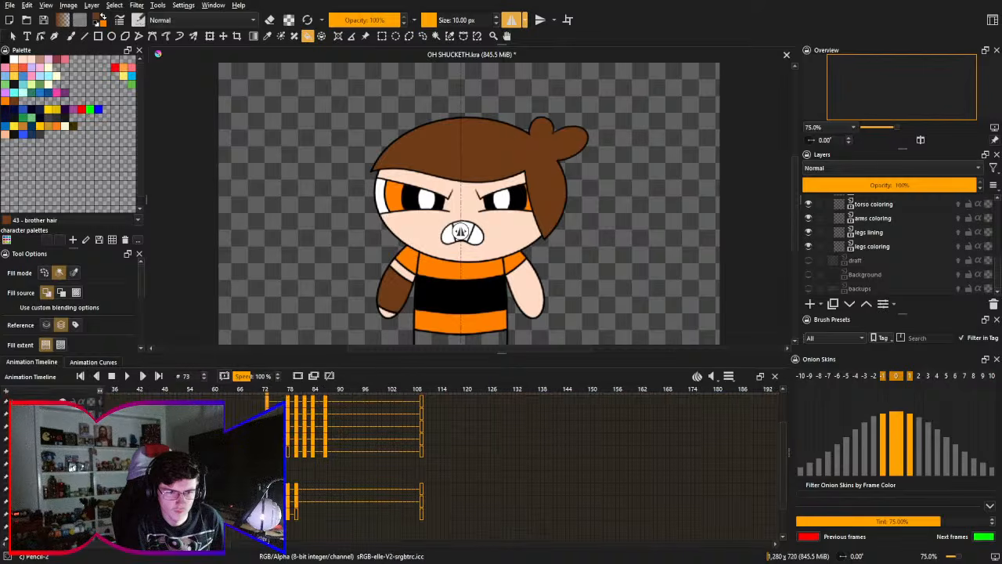
pyautogui.scroll(2, 291, 467)
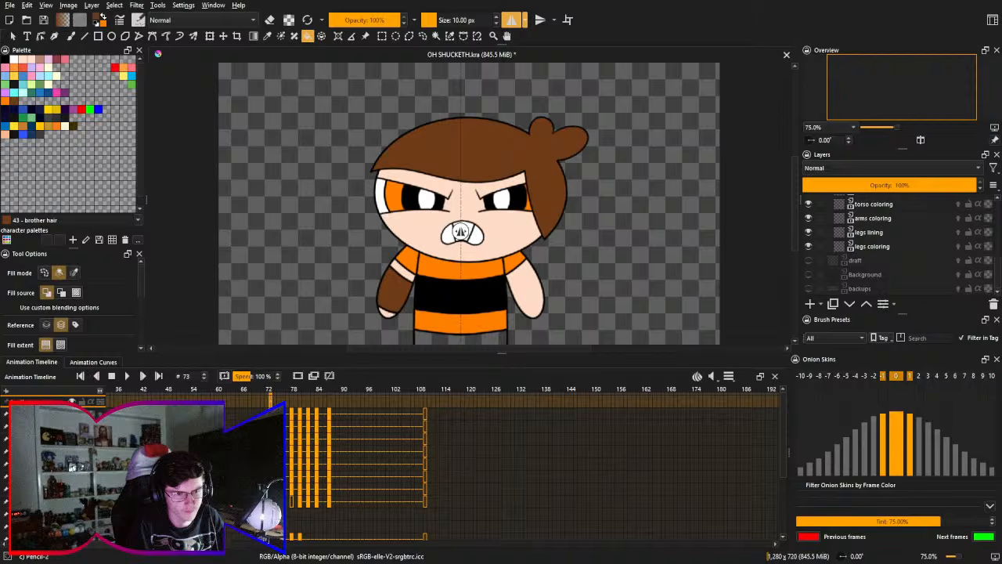
pyautogui.click(271, 514)
pyautogui.moveTo(332, 503); pyautogui.dragTo(337, 459)
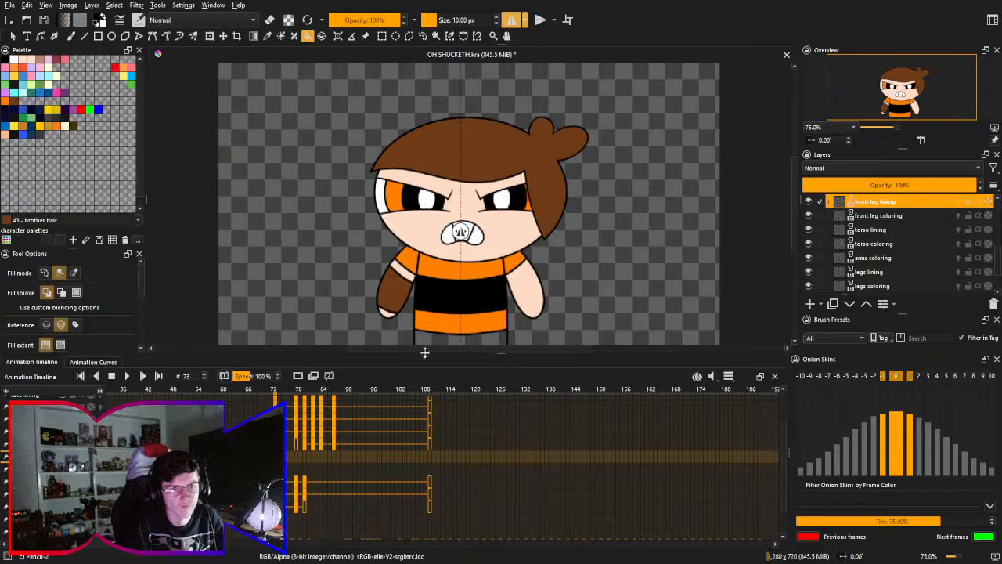
pyautogui.press('b')
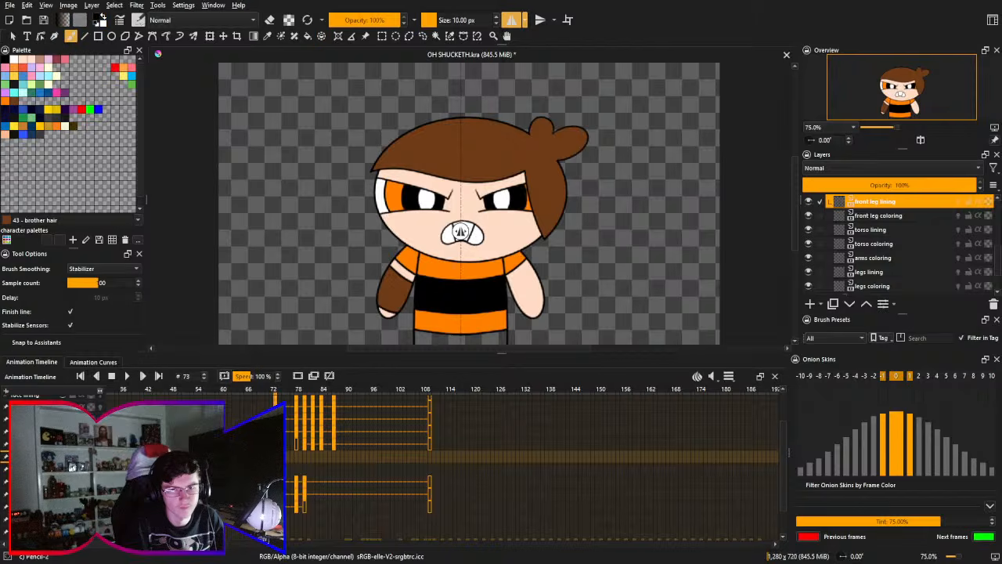
pyautogui.click(513, 21)
# - Sketch an arched front leg line across the shirt's lower orange band, and remove it from frame 73
pyautogui.moveTo(441, 278); pyautogui.dragTo(434, 221)
pyautogui.moveTo(410, 299); pyautogui.dragTo(434, 190)
pyautogui.moveTo(498, 233); pyautogui.dragTo(392, 277)
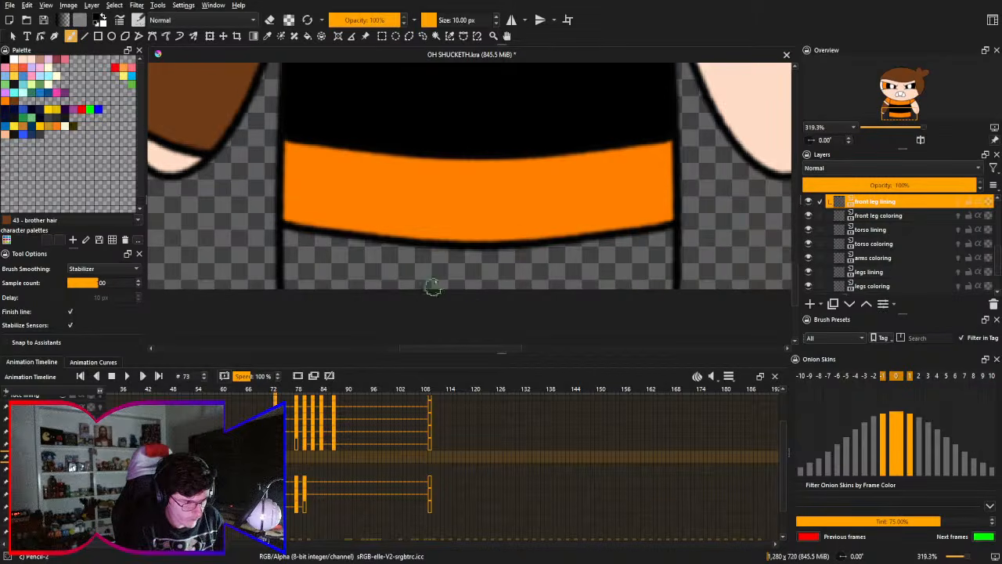
pyautogui.moveTo(476, 301)
pyautogui.mouseDown()
pyautogui.moveTo(168, 278)
pyautogui.moveTo(157, 296)
pyautogui.mouseUp()
pyautogui.moveTo(380, 246)
pyautogui.mouseDown()
pyautogui.moveTo(437, 186)
pyautogui.moveTo(452, 214)
pyautogui.moveTo(428, 243)
pyautogui.mouseUp()
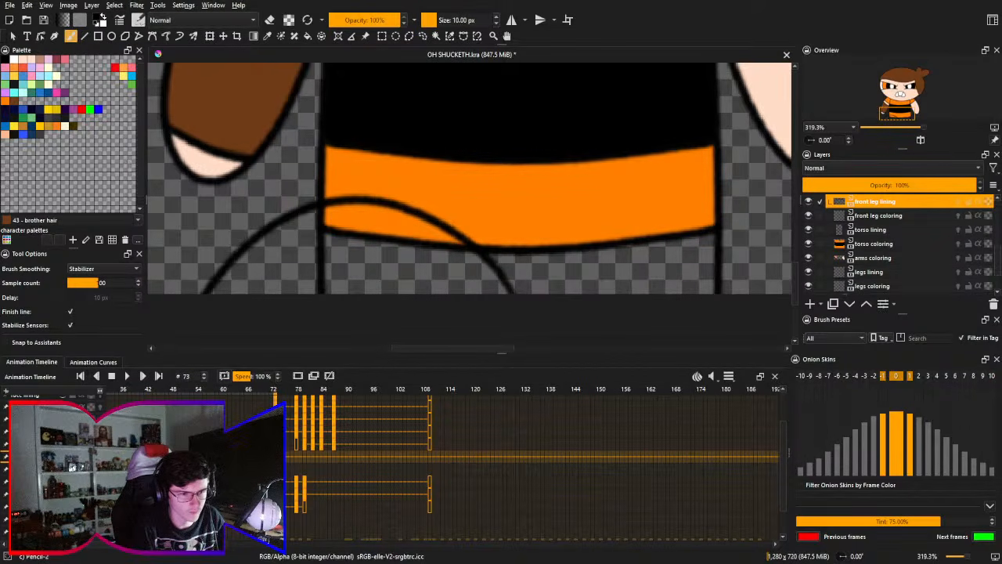
pyautogui.moveTo(276, 456); pyautogui.dragTo(287, 462)
pyautogui.hotkey('ctrl', 'z')
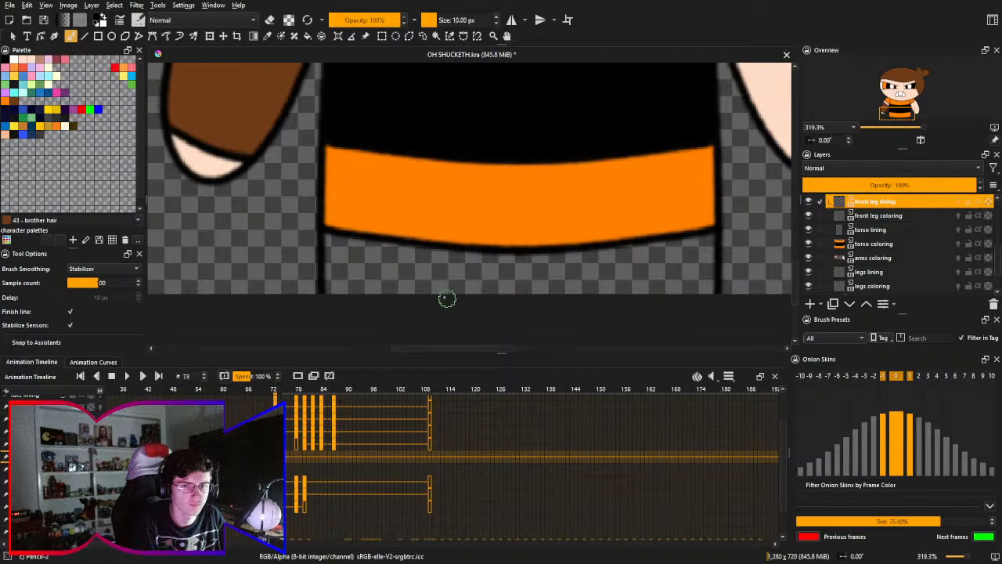
# - Draw the front leg's two side outlines on frame 73, one from the hem's outer corner and one from its middle
pyautogui.press('ctrl')
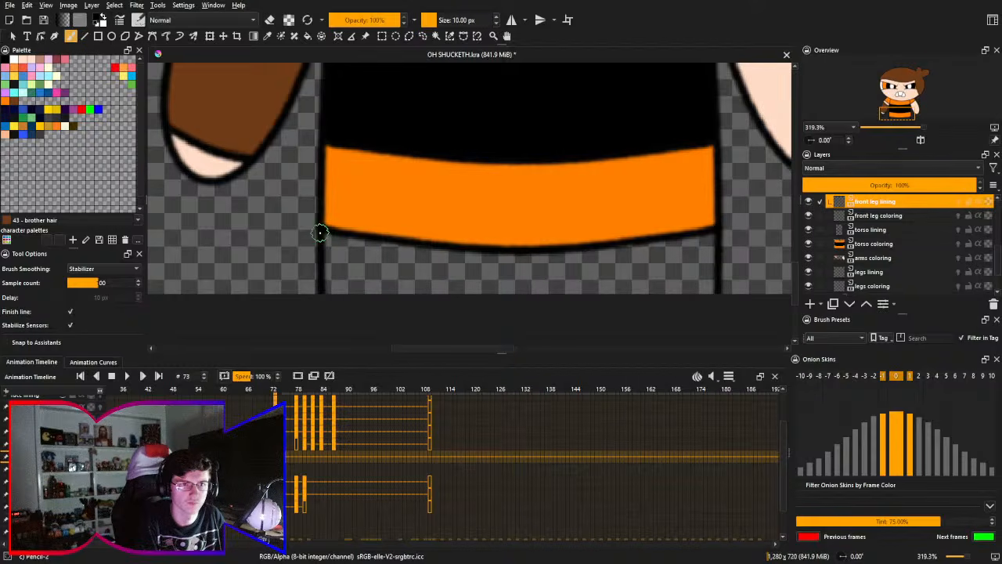
pyautogui.moveTo(323, 233); pyautogui.dragTo(228, 302)
pyautogui.hotkey('ctrl', 'z')
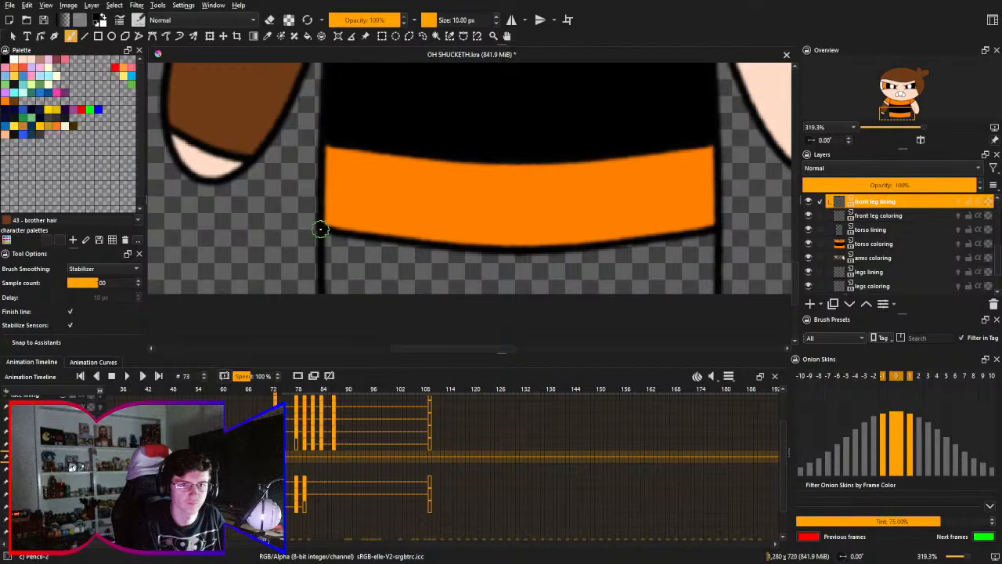
pyautogui.moveTo(321, 232); pyautogui.dragTo(275, 296)
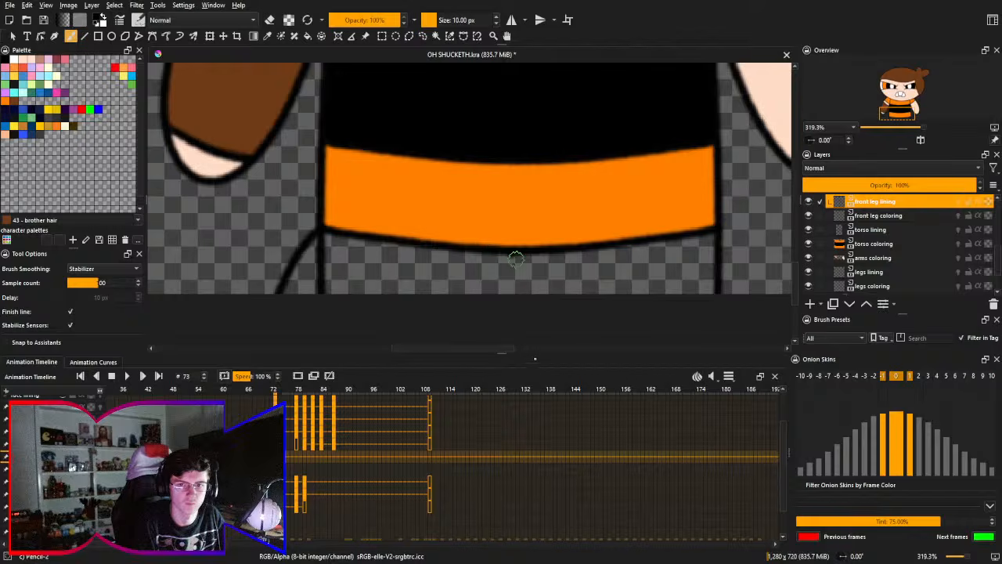
pyautogui.moveTo(508, 257); pyautogui.dragTo(512, 293)
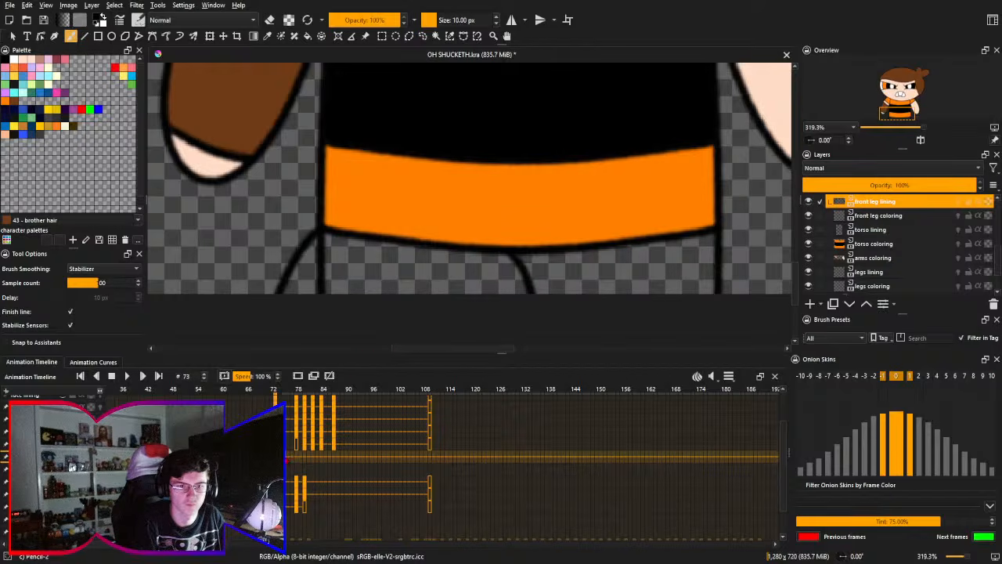
# - Compare the front leg lines across frames 71 to 76
pyautogui.click(286, 460)
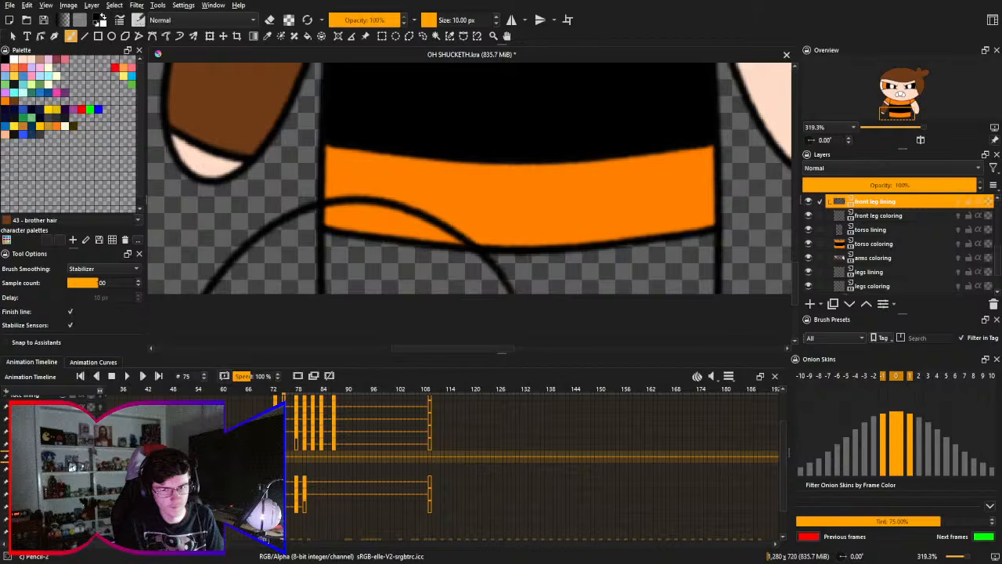
pyautogui.press('Left')
pyautogui.press('Left')
pyautogui.press('Left')
pyautogui.press('Left')
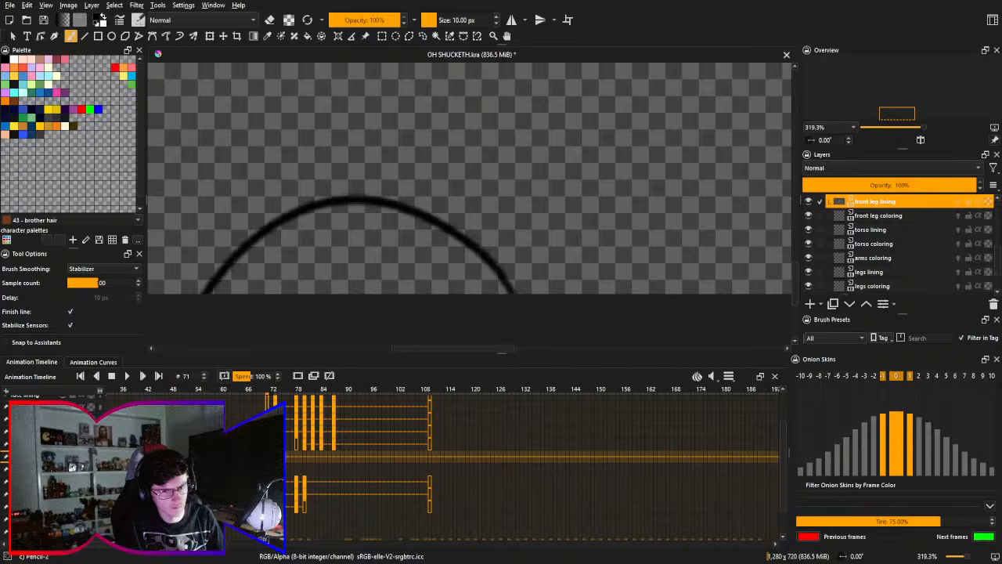
pyautogui.press('Right')
pyautogui.press('Right')
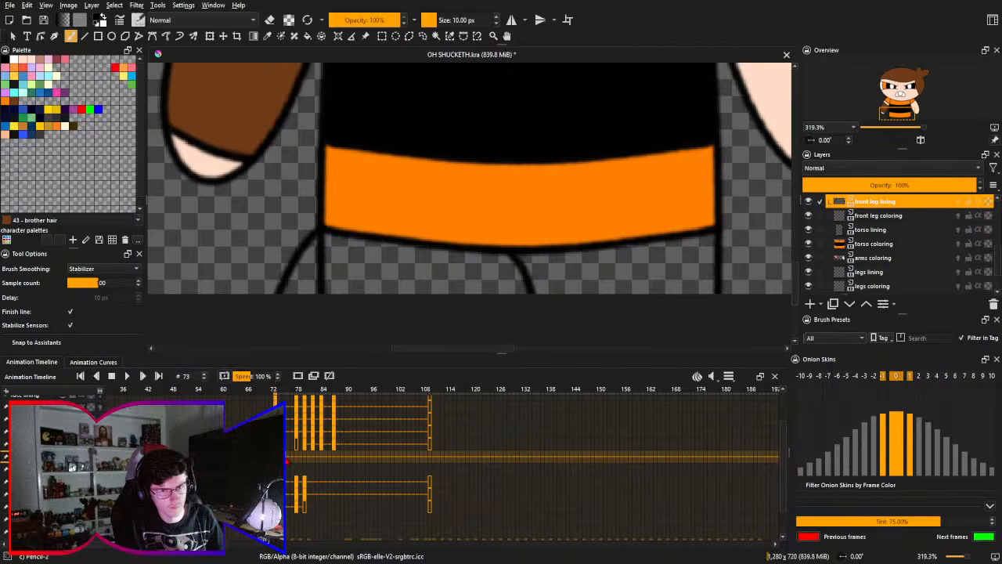
pyautogui.press('Right')
pyautogui.press('Right')
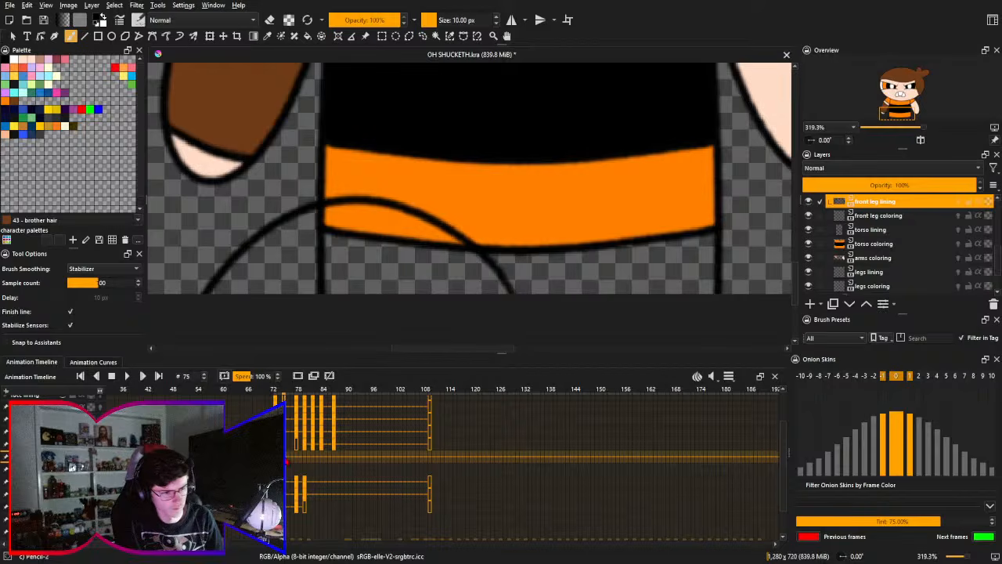
pyautogui.press('Right')
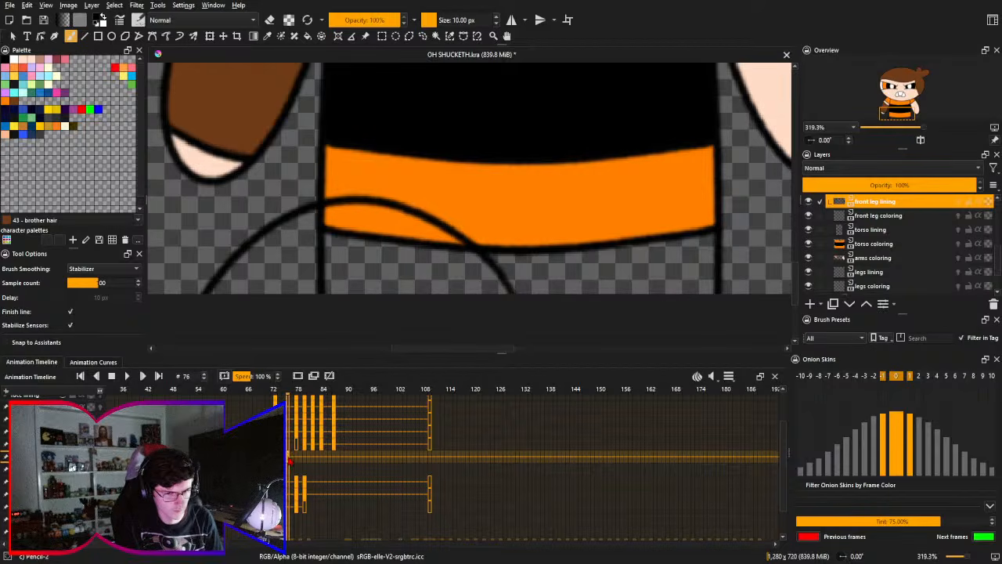
# - Move the arched leg line on frame 76 slightly right with Transform, and compare it with frame 73
pyautogui.hotkey('ctrl', 't')
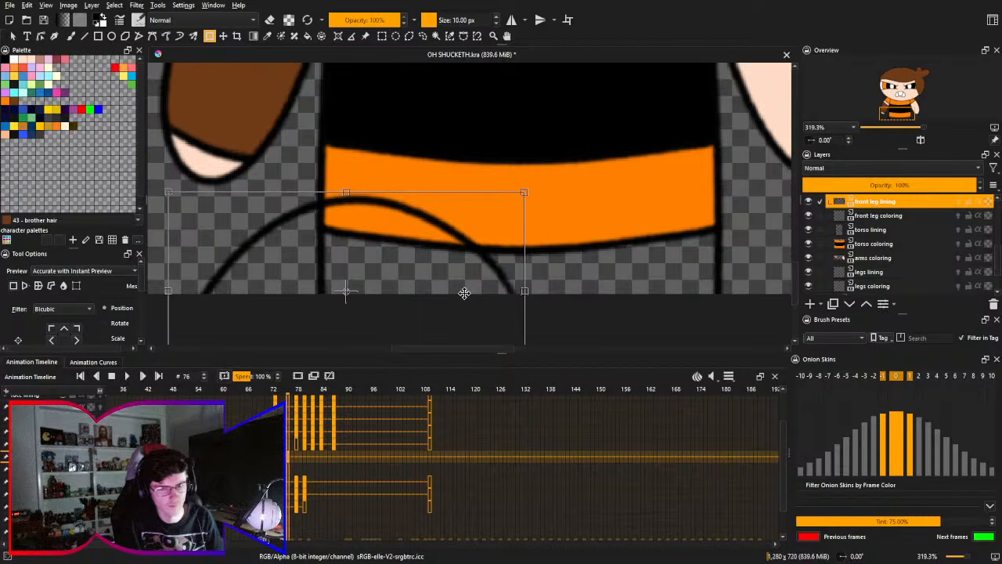
pyautogui.moveTo(447, 293); pyautogui.dragTo(463, 293)
pyautogui.press('Return')
pyautogui.press('Left')
pyautogui.press('Left')
pyautogui.press('Left')
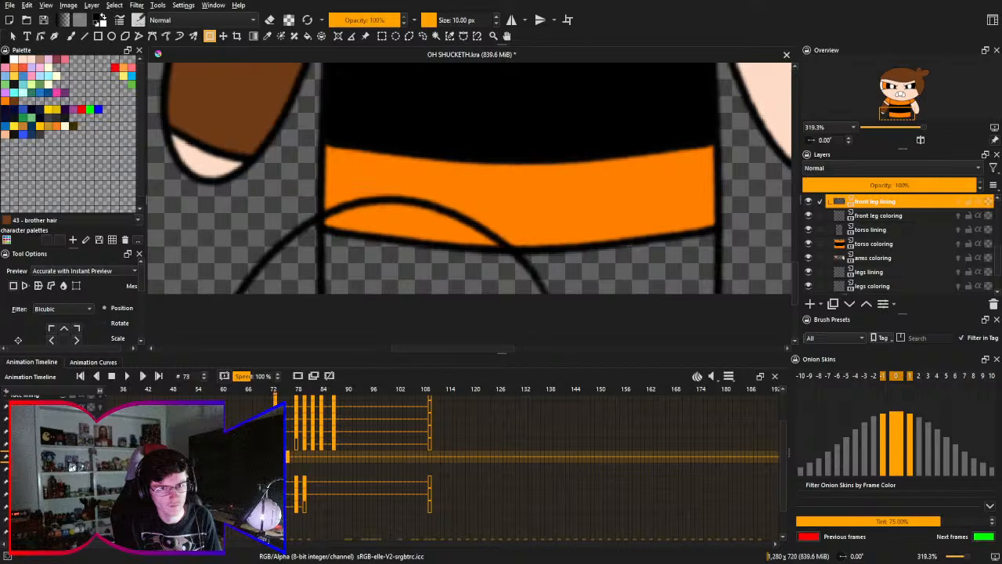
pyautogui.click(289, 460)
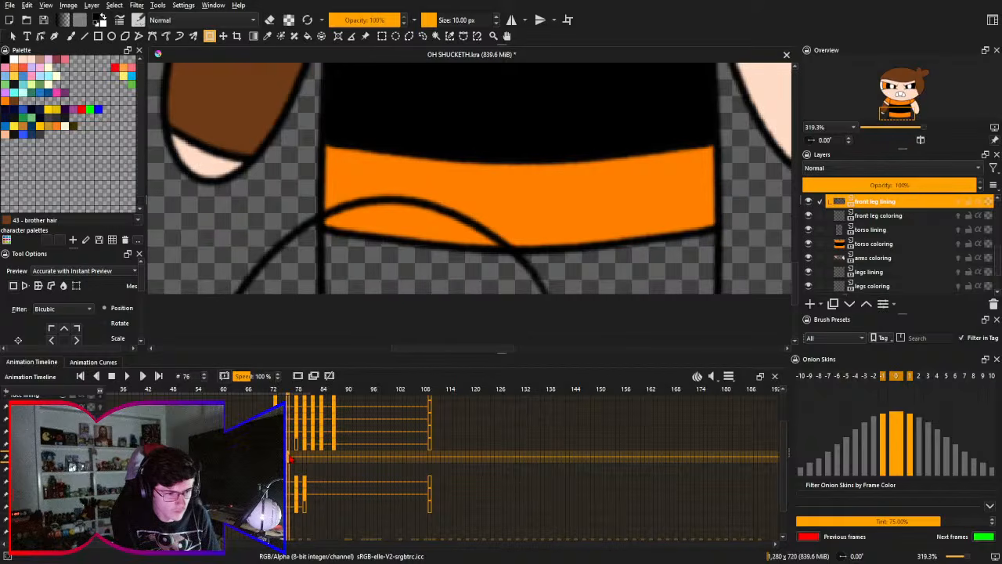
# - Remove the arched front leg line from frame 76 of the front leg lining layer
pyautogui.click(439, 264)
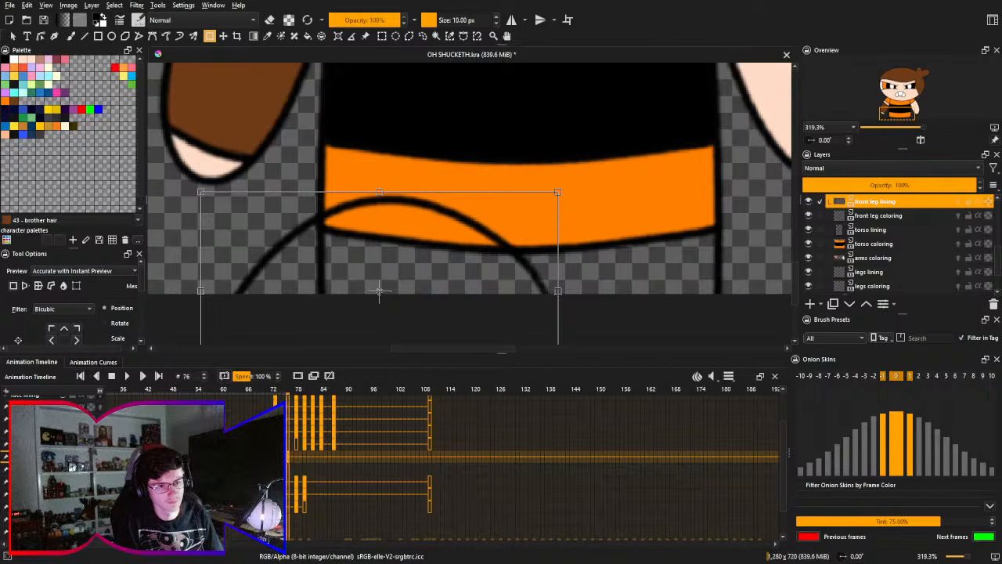
pyautogui.press('Return')
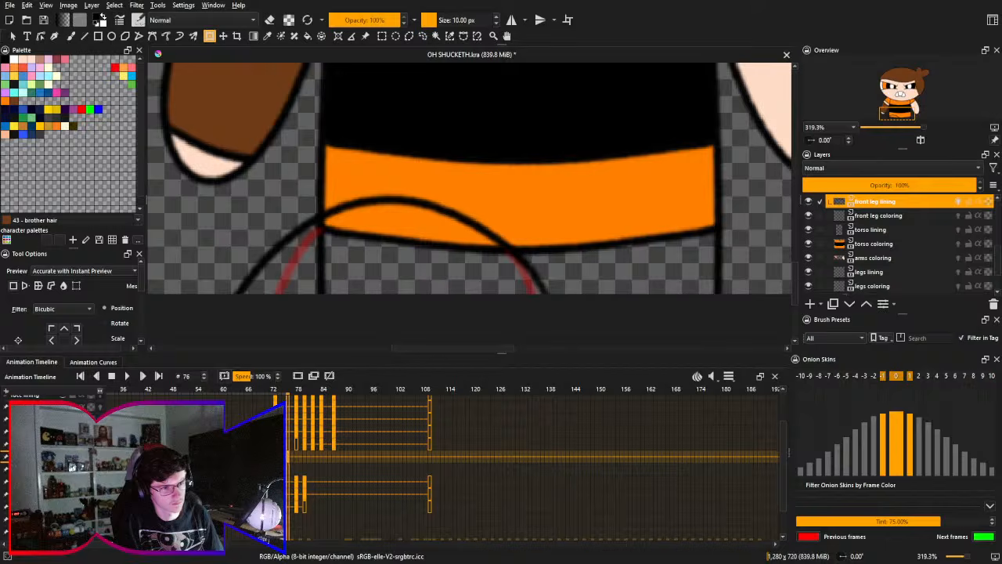
pyautogui.hotkey('ctrl', 't')
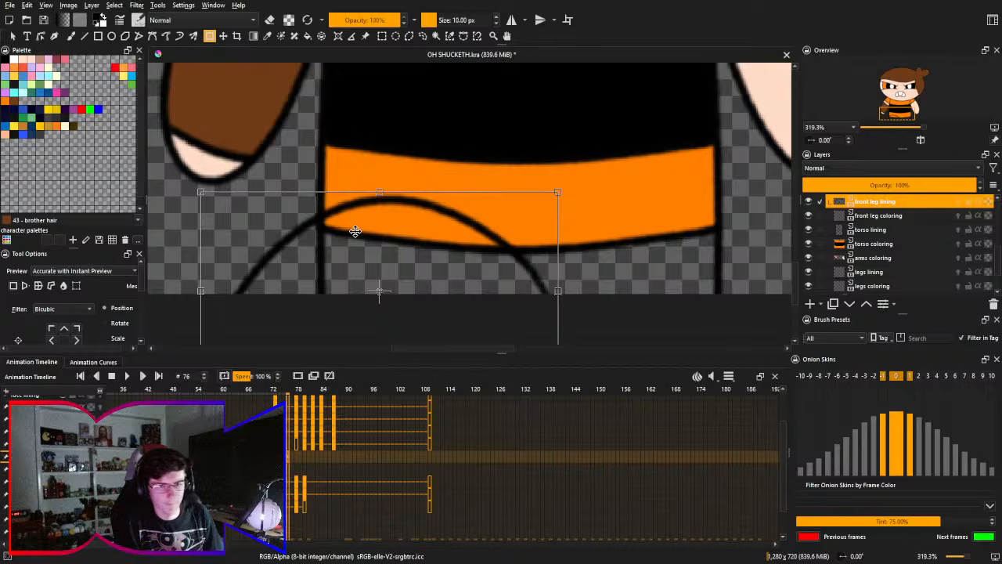
pyautogui.moveTo(399, 230)
pyautogui.mouseDown()
pyautogui.moveTo(407, 118)
pyautogui.moveTo(408, 221)
pyautogui.mouseUp()
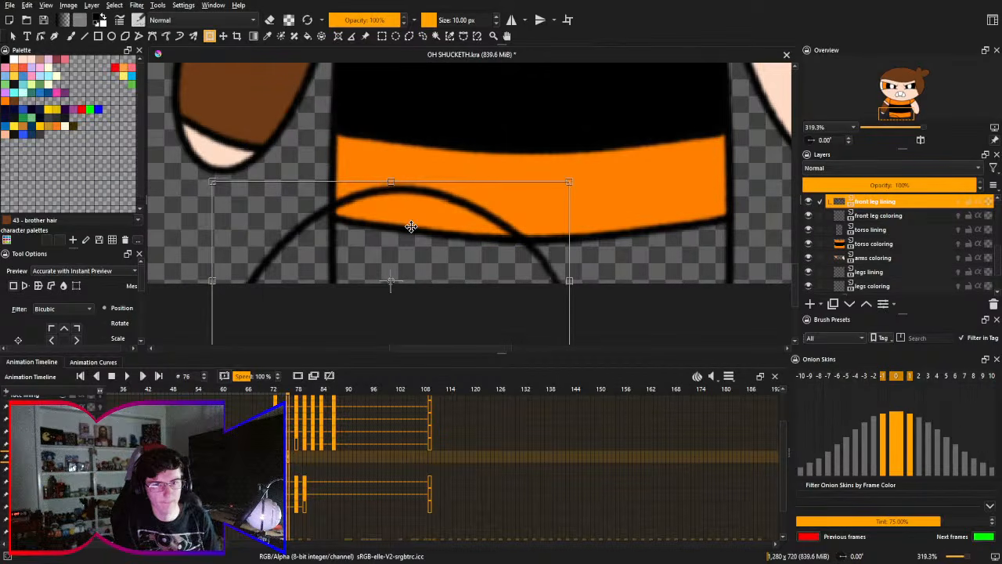
pyautogui.press('Escape')
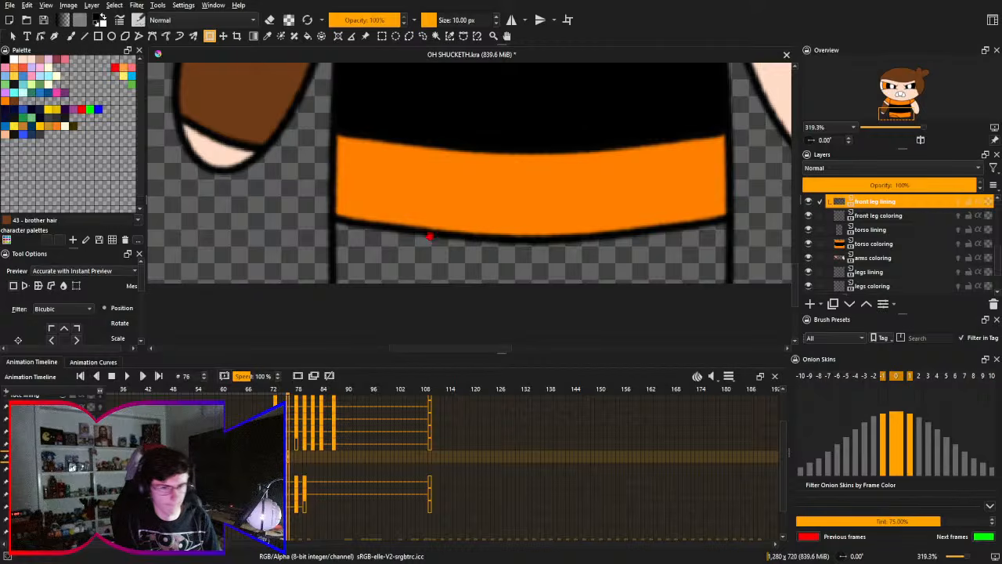
pyautogui.moveTo(456, 276); pyautogui.dragTo(452, 261)
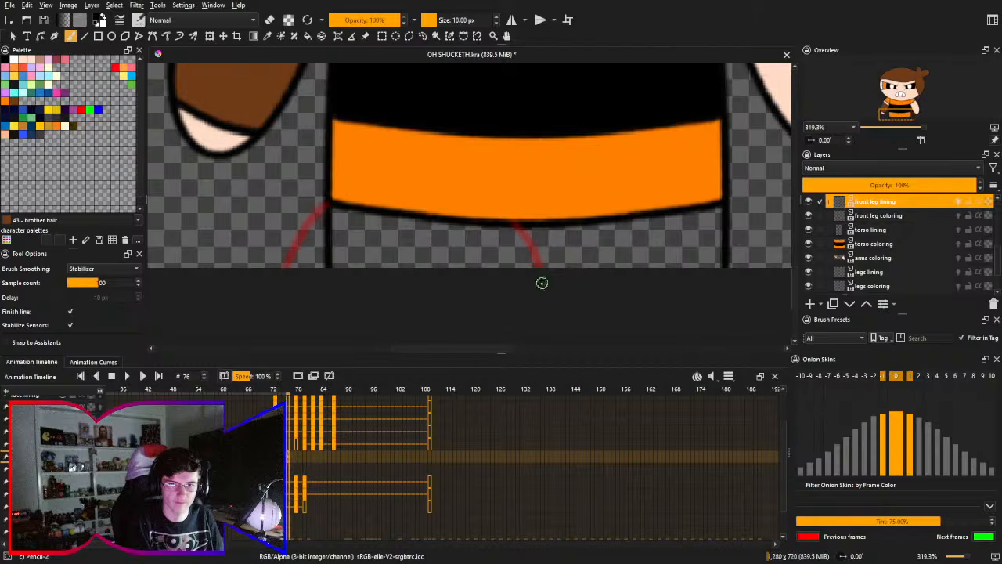
# - Redraw the front leg on frame 76 as a taller, rounder arch across the shirt's lower orange band, undoing strokes until the shape fits
pyautogui.moveTo(555, 276)
pyautogui.mouseDown()
pyautogui.moveTo(476, 154)
pyautogui.moveTo(260, 273)
pyautogui.mouseUp()
pyautogui.hotkey('ctrl', 'z')
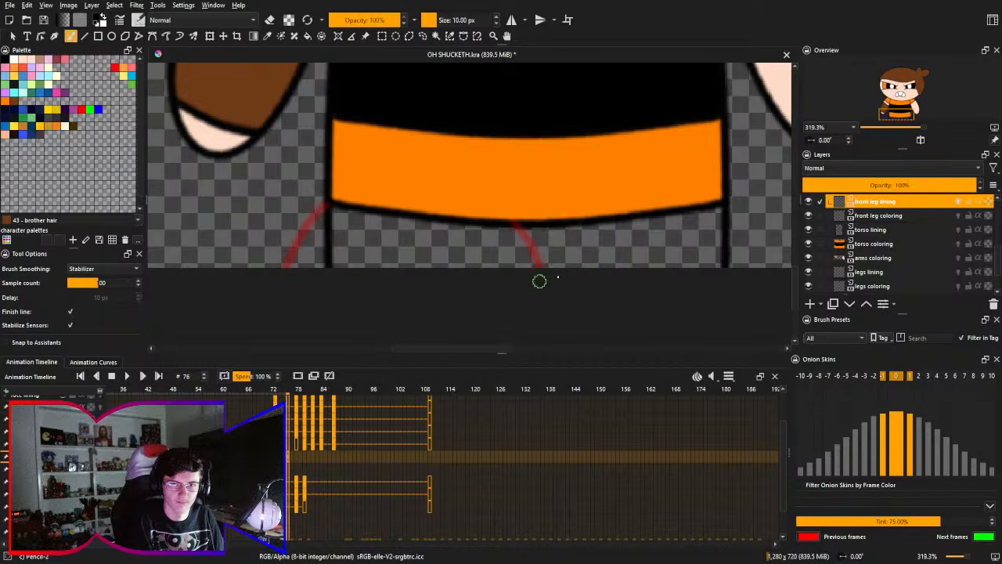
pyautogui.moveTo(539, 280)
pyautogui.mouseDown()
pyautogui.moveTo(286, 184)
pyautogui.moveTo(227, 266)
pyautogui.mouseUp()
pyautogui.hotkey('ctrl', 'z')
pyautogui.moveTo(581, 266)
pyautogui.mouseDown()
pyautogui.moveTo(595, 234)
pyautogui.moveTo(239, 268)
pyautogui.mouseUp()
pyautogui.hotkey('ctrl', 'z')
pyautogui.moveTo(532, 280)
pyautogui.mouseDown()
pyautogui.moveTo(536, 227)
pyautogui.moveTo(210, 264)
pyautogui.mouseUp()
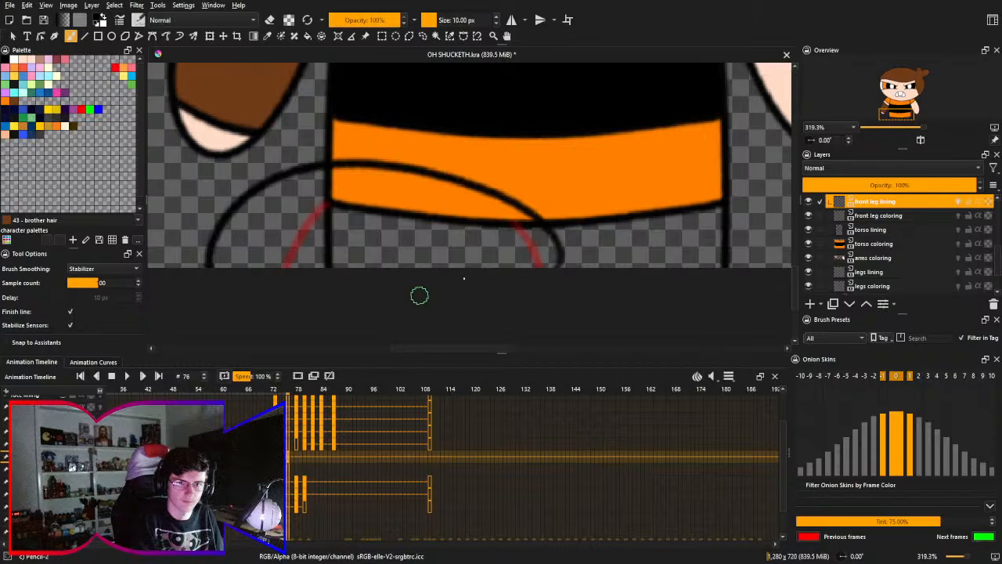
pyautogui.hotkey('ctrl', 'z')
pyautogui.moveTo(524, 279)
pyautogui.mouseDown()
pyautogui.moveTo(235, 219)
pyautogui.moveTo(213, 268)
pyautogui.mouseUp()
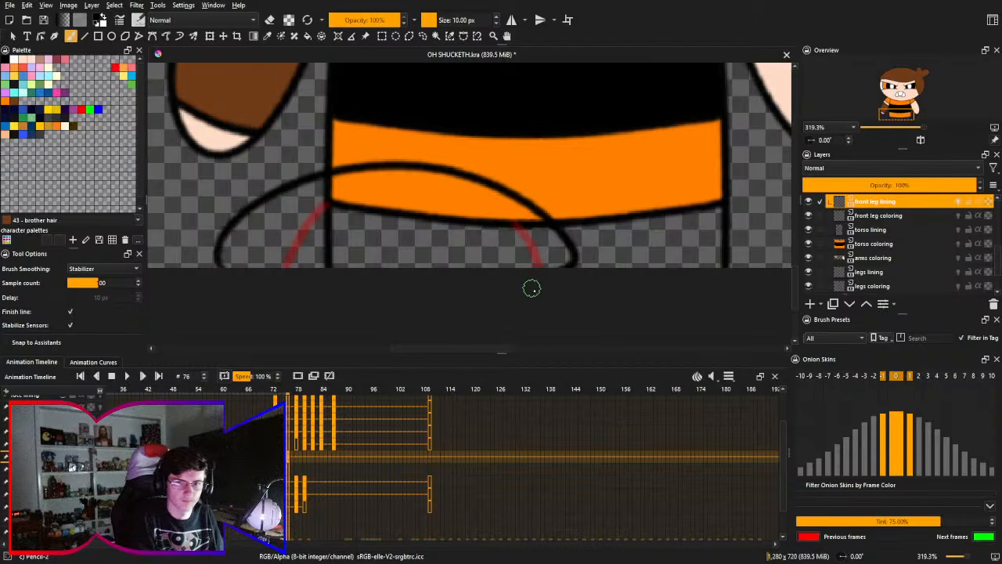
pyautogui.hotkey('ctrl', 'z')
pyautogui.moveTo(534, 283)
pyautogui.mouseDown()
pyautogui.moveTo(360, 145)
pyautogui.moveTo(222, 266)
pyautogui.mouseUp()
pyautogui.hotkey('ctrl', 'z')
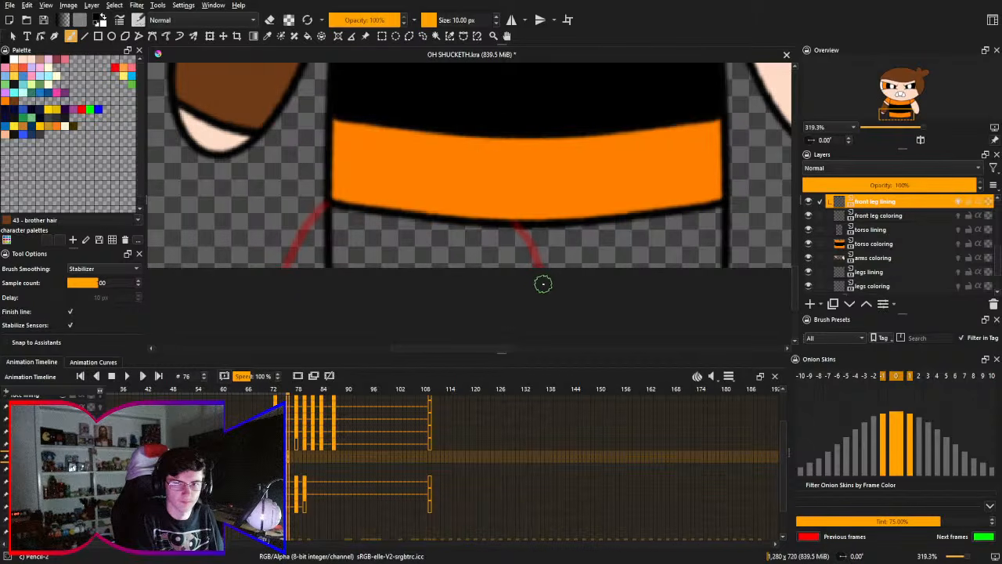
pyautogui.moveTo(543, 283)
pyautogui.mouseDown()
pyautogui.moveTo(292, 171)
pyautogui.moveTo(227, 267)
pyautogui.mouseUp()
pyautogui.hotkey('ctrl', 'z')
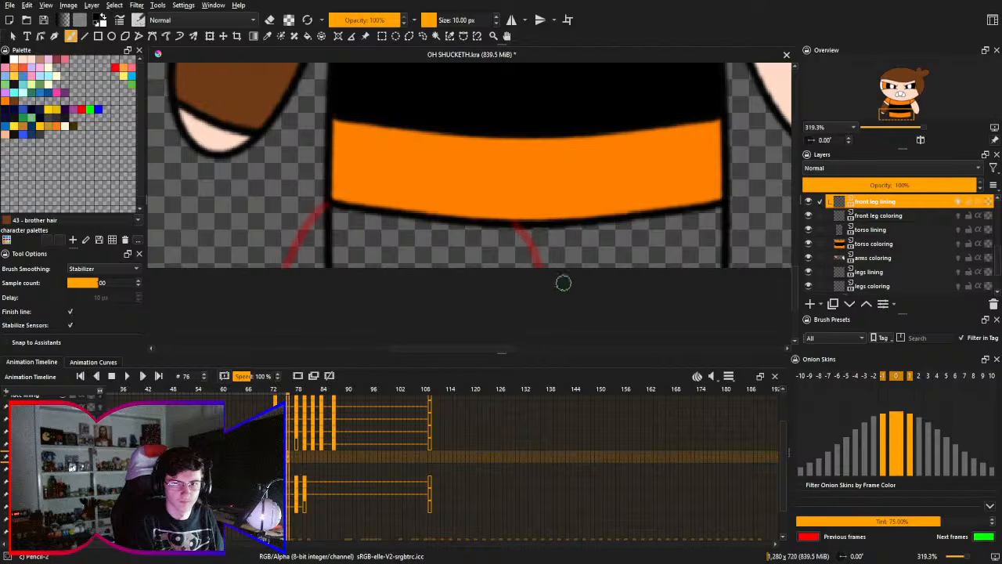
pyautogui.moveTo(564, 283); pyautogui.dragTo(226, 268)
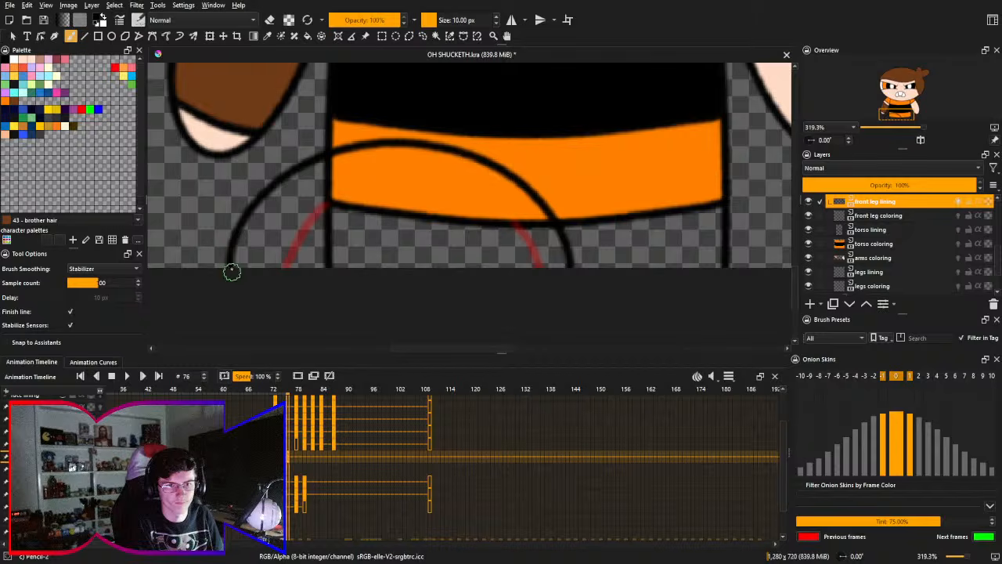
# - Try to move the arched leg line on frame 76 slightly lower with Transform, and undo it
pyautogui.moveTo(548, 188); pyautogui.dragTo(553, 215)
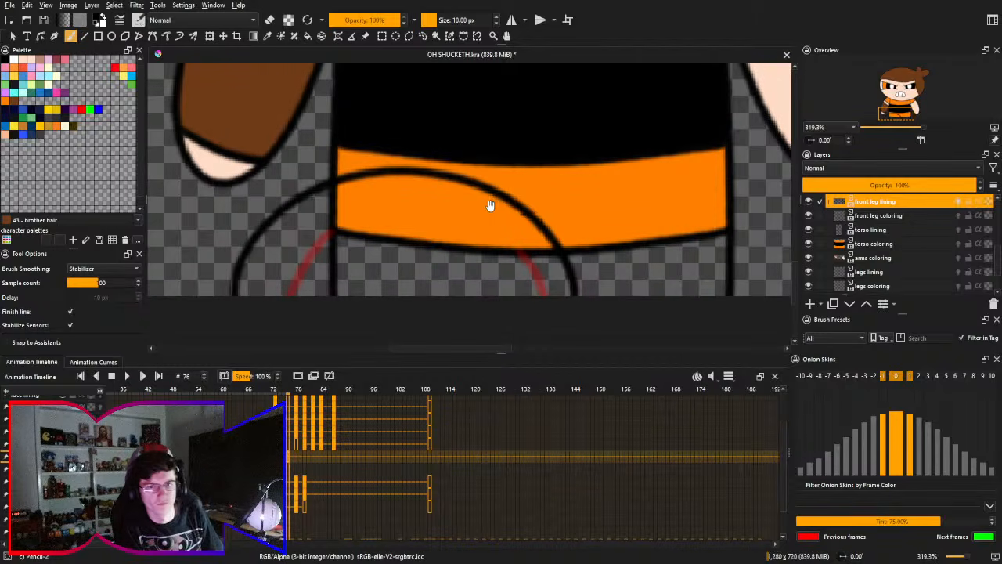
pyautogui.hotkey('ctrl', 't')
pyautogui.moveTo(490, 214); pyautogui.dragTo(493, 226)
pyautogui.hotkey('ctrl', 'z')
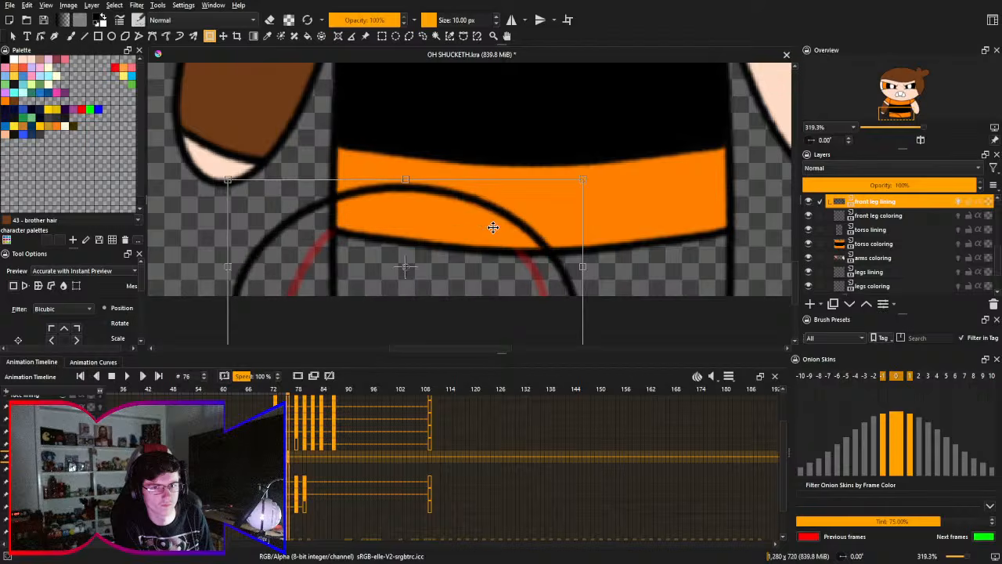
pyautogui.hotkey('ctrl', 'z')
pyautogui.hotkey('ctrl', 'z')
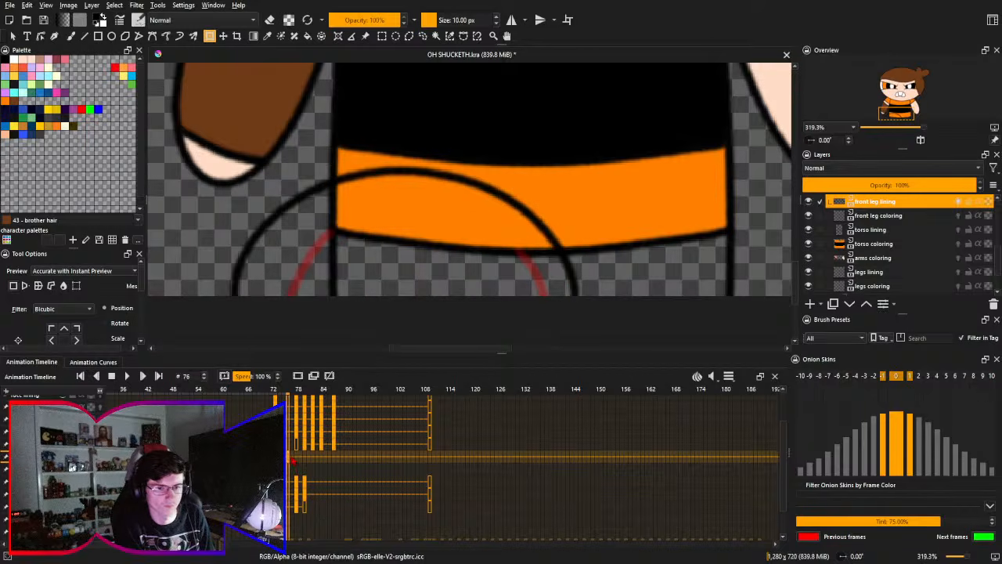
# - Go to frame 73 and turn off onion skins for the front leg lining layer
pyautogui.press('Left')
pyautogui.press('Left')
pyautogui.press('Left')
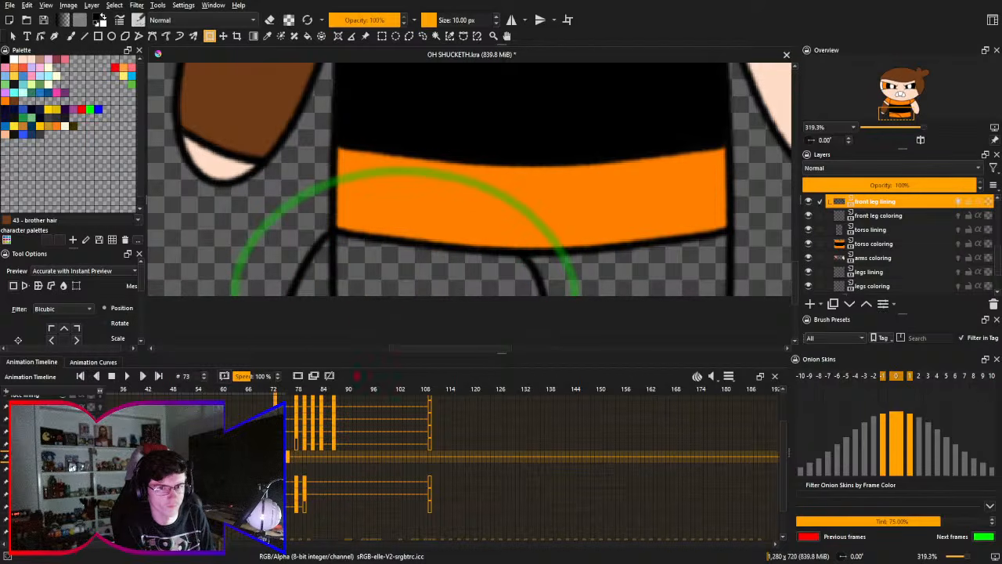
pyautogui.click(958, 201)
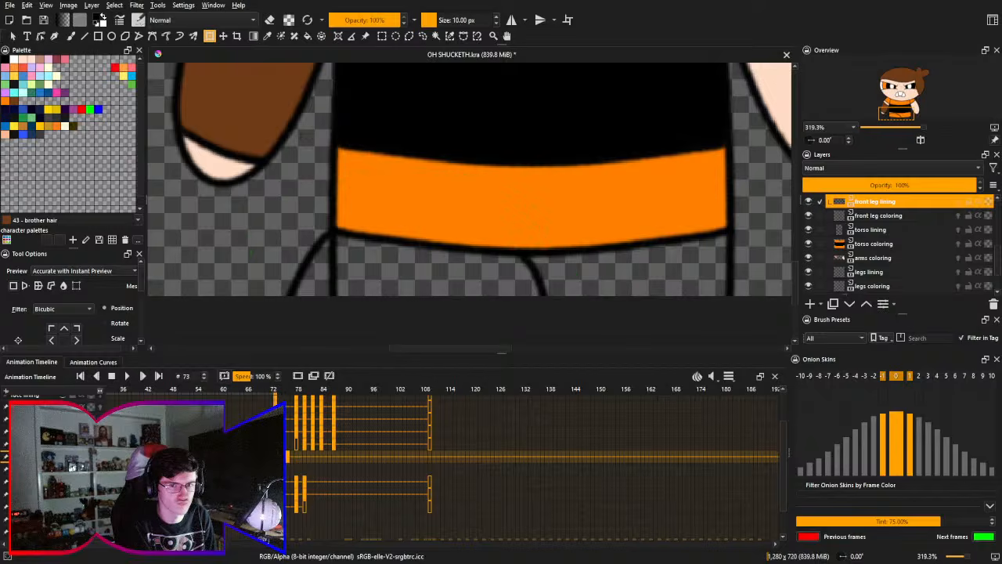
# - Check the front leg outlines on frame 73 by temporarily hiding the torso lining and torso coloring layers
pyautogui.click(808, 243)
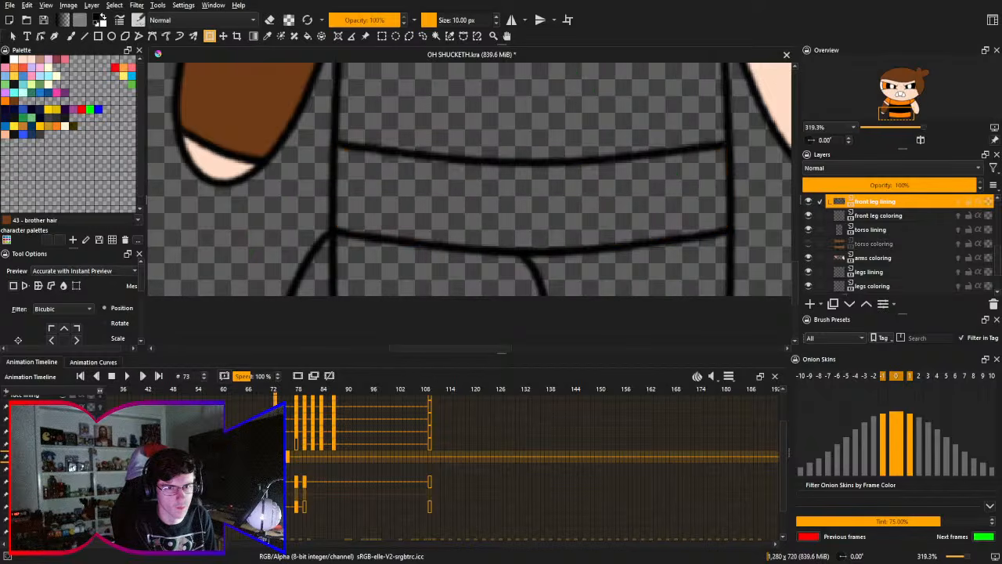
pyautogui.click(808, 243)
pyautogui.click(808, 230)
pyautogui.click(809, 243)
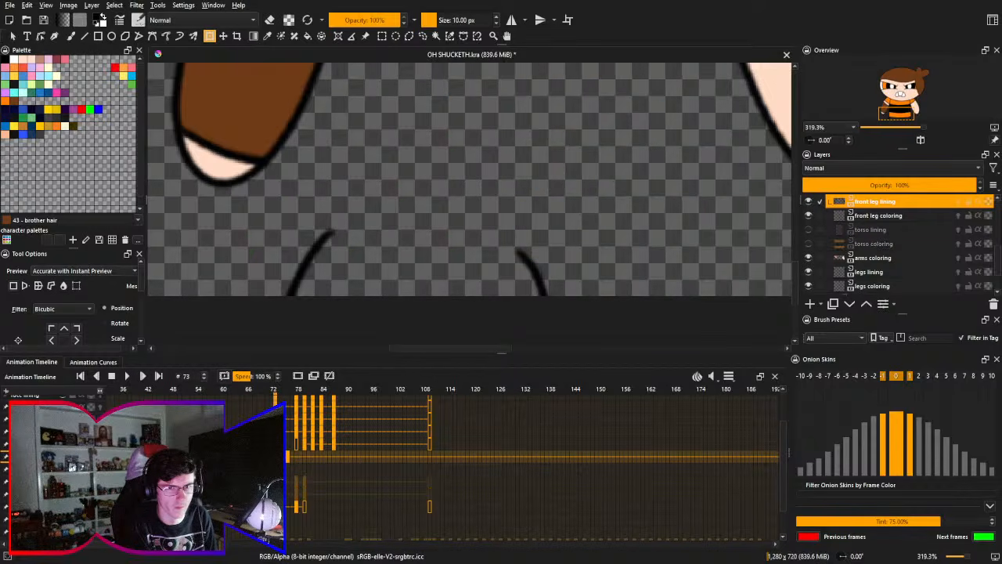
pyautogui.click(808, 244)
pyautogui.click(808, 229)
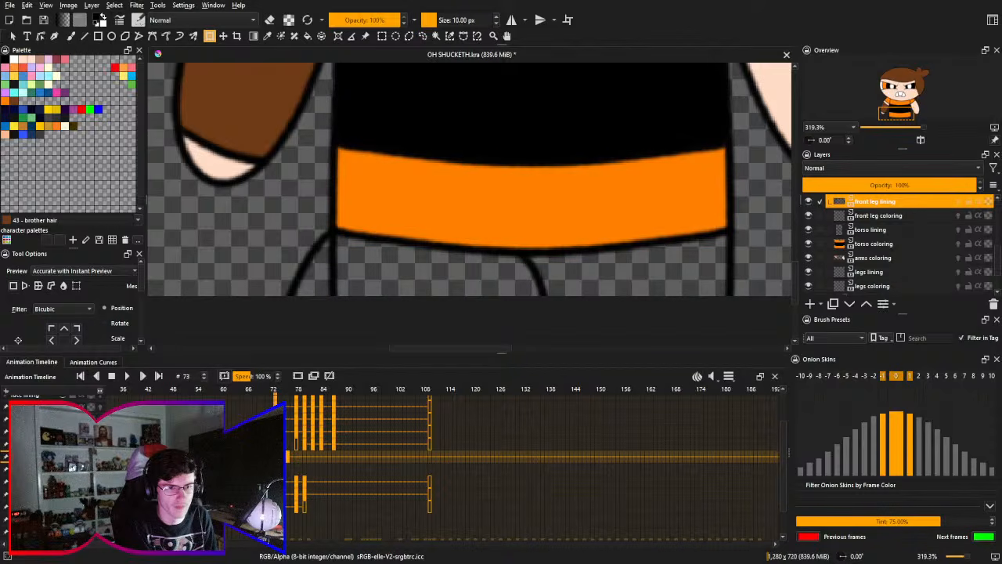
# - Erase the torso lining's vertical line below the hem corner beside the front leg on frame 73 with the circle eraser
pyautogui.click(873, 243)
pyautogui.moveTo(349, 269); pyautogui.dragTo(338, 249)
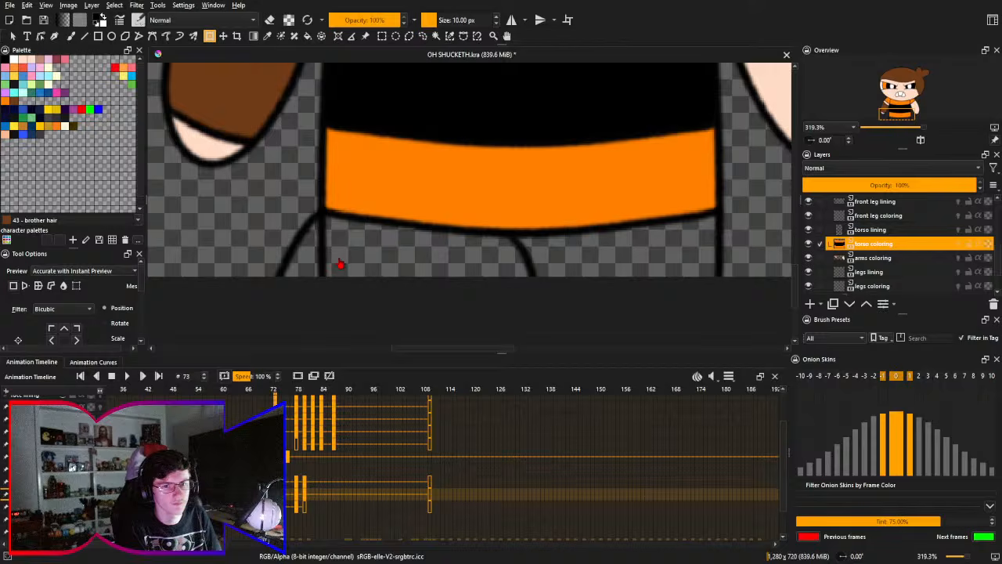
pyautogui.press('b')
pyautogui.rightClick(351, 225)
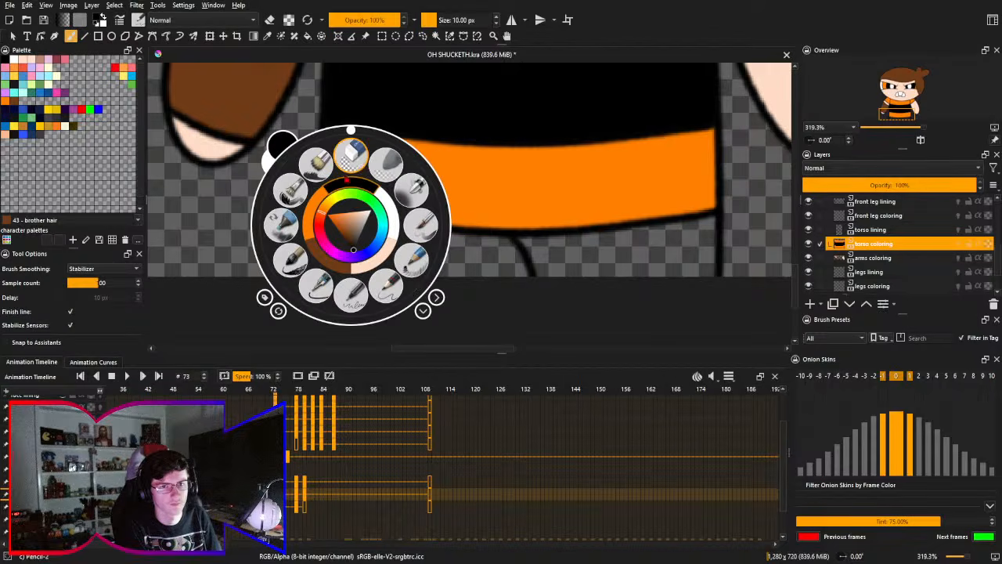
pyautogui.click(351, 154)
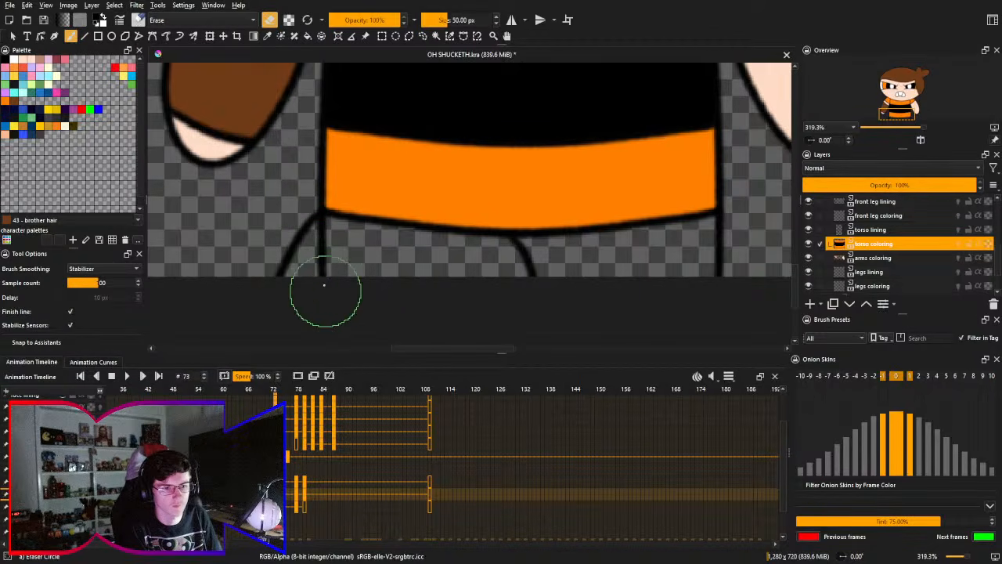
pyautogui.press('pageup')
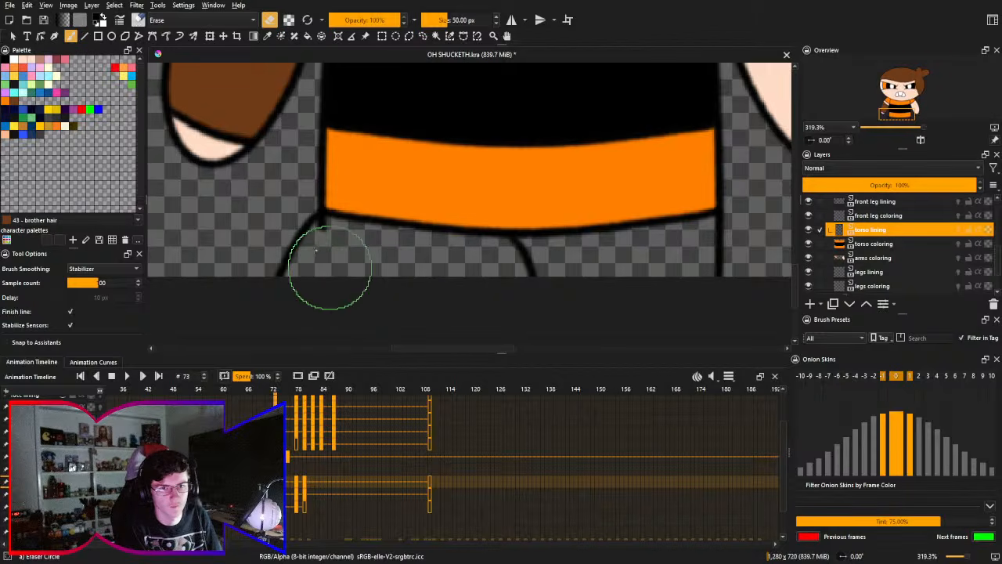
pyautogui.scroll(3, 317, 235)
pyautogui.moveTo(328, 215); pyautogui.dragTo(354, 229)
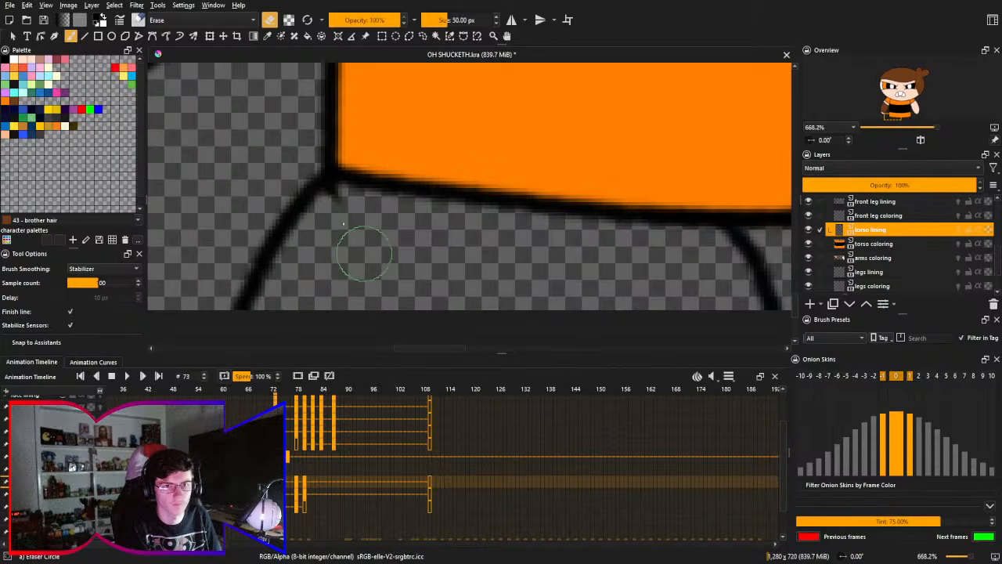
pyautogui.moveTo(310, 186); pyautogui.dragTo(353, 237)
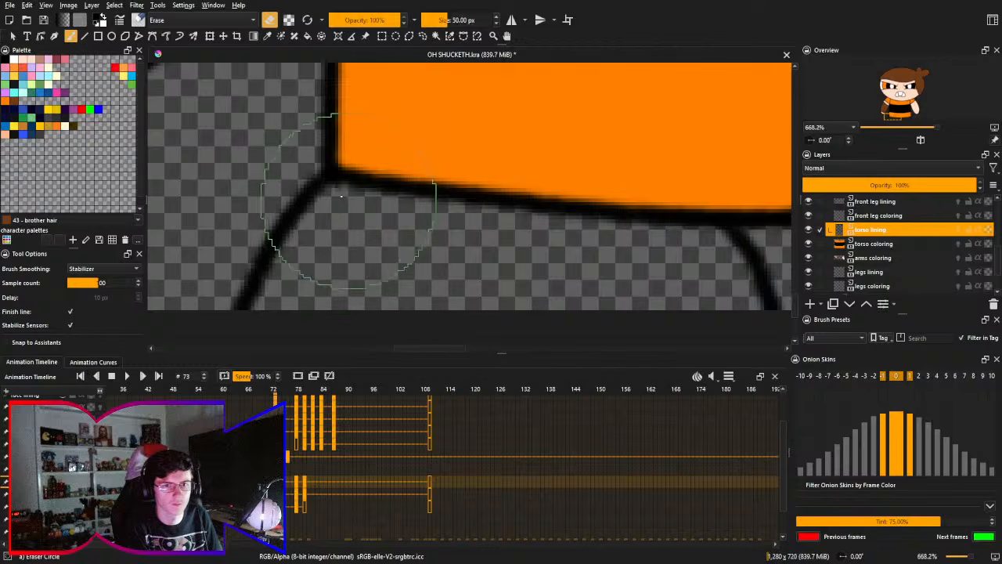
pyautogui.moveTo(330, 190)
pyautogui.mouseDown()
pyautogui.moveTo(341, 208)
pyautogui.moveTo(339, 198)
pyautogui.mouseUp()
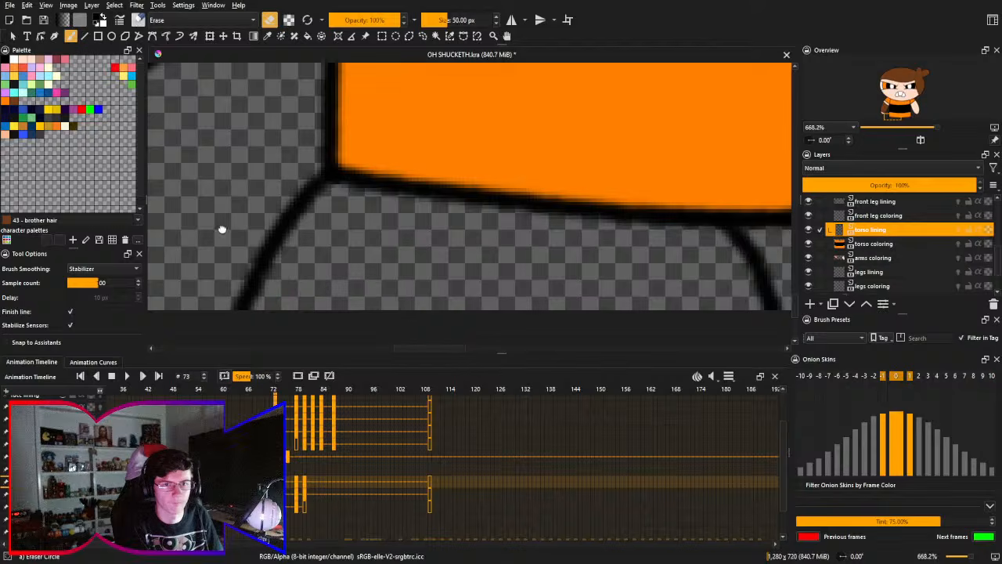
pyautogui.moveTo(257, 227)
pyautogui.mouseDown()
pyautogui.moveTo(328, 224)
pyautogui.moveTo(340, 273)
pyautogui.moveTo(365, 273)
pyautogui.moveTo(363, 289)
pyautogui.mouseUp()
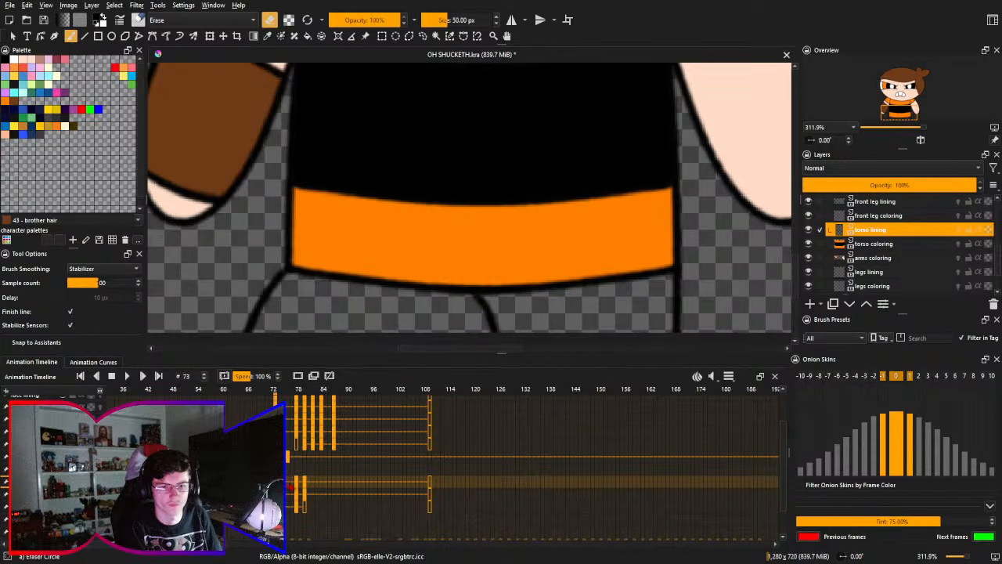
# - Check the torso lining on frames 76 and 73, and undo the erasing below the hem corner
pyautogui.click(290, 484)
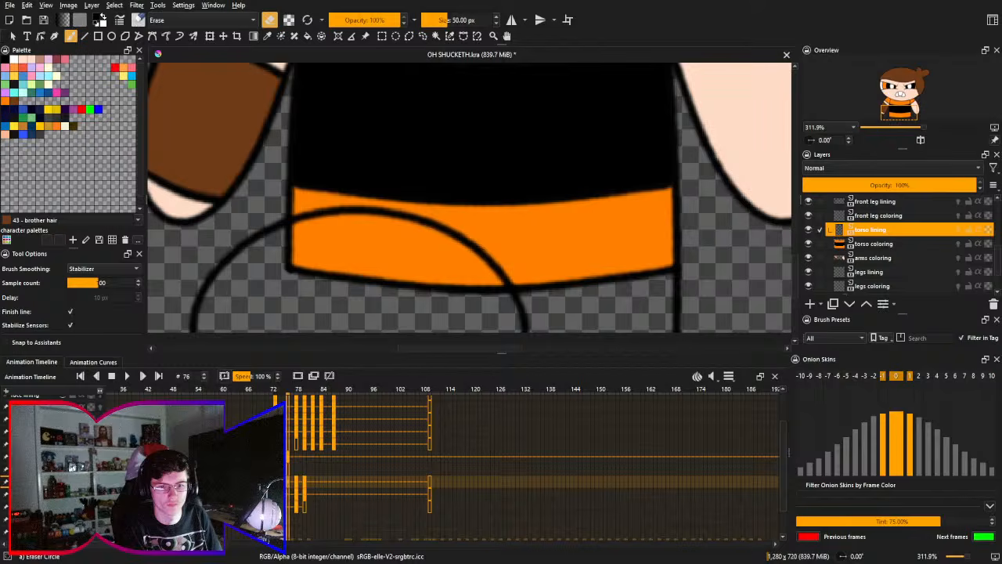
pyautogui.click(276, 484)
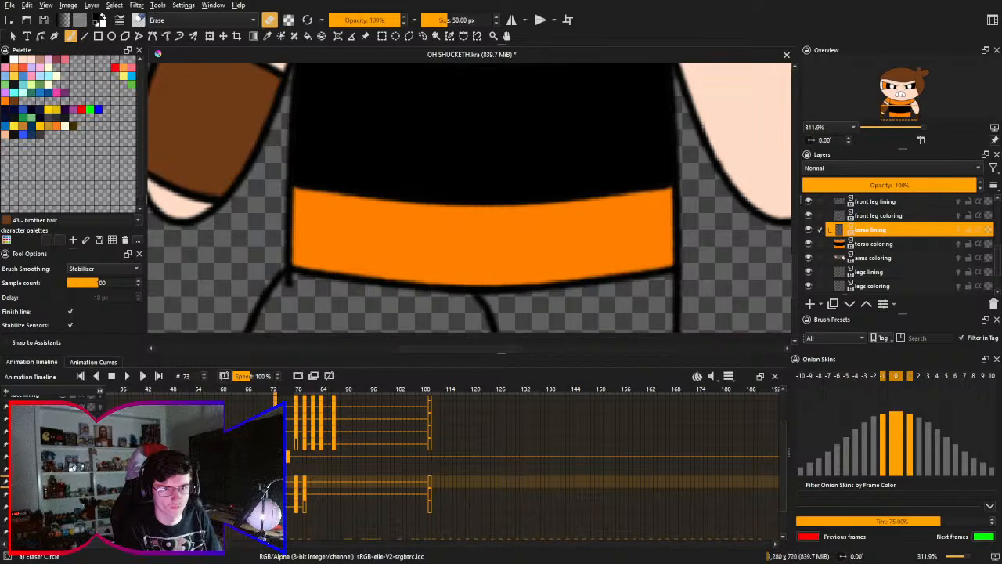
pyautogui.hotkey('ctrl', 'z')
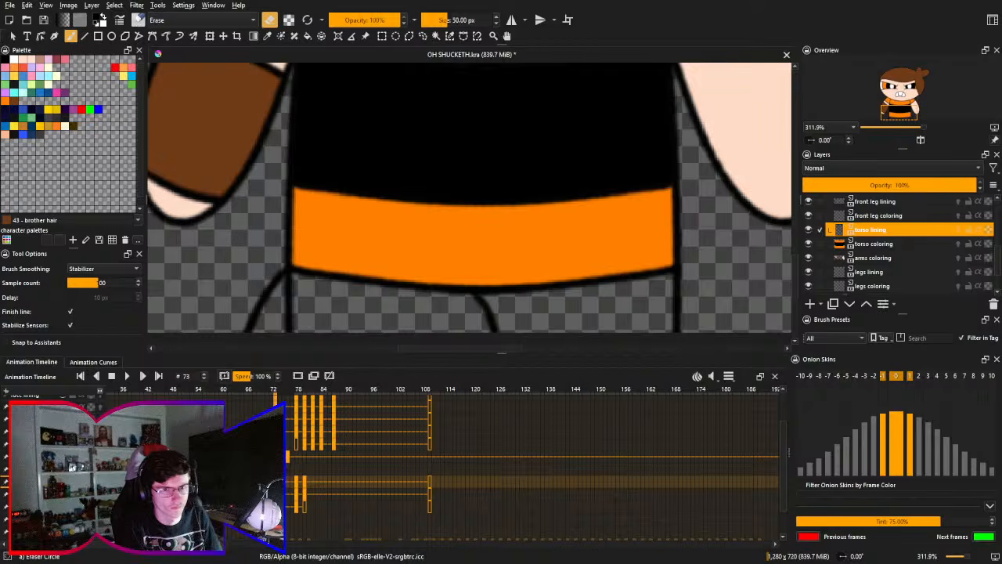
# - Compare the front leg lines on frames 73 and 76 without onion skins
pyautogui.click(958, 201)
pyautogui.press('Right')
pyautogui.press('Right')
pyautogui.press('Right')
pyautogui.click(959, 202)
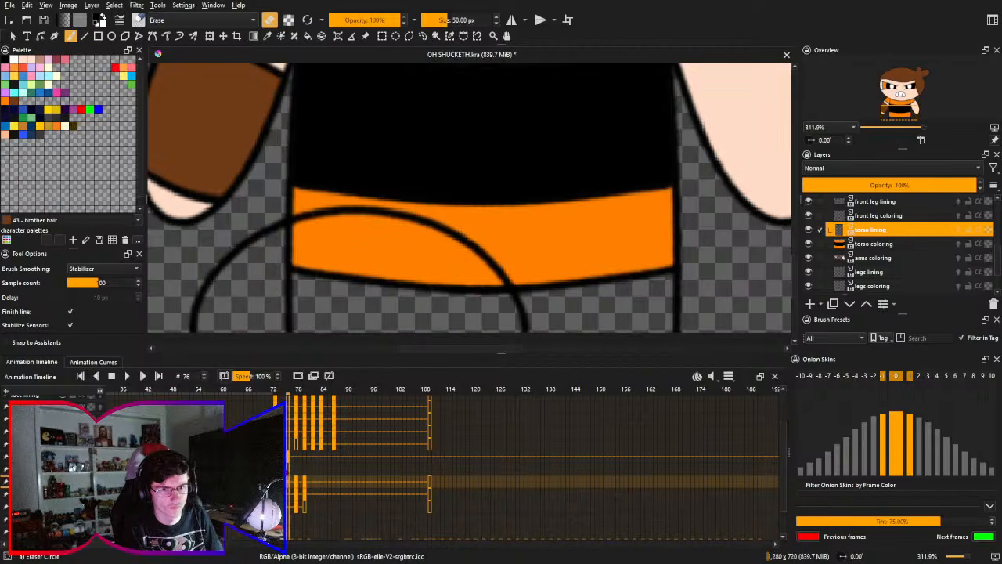
pyautogui.press('Left')
pyautogui.press('Left')
pyautogui.press('Left')
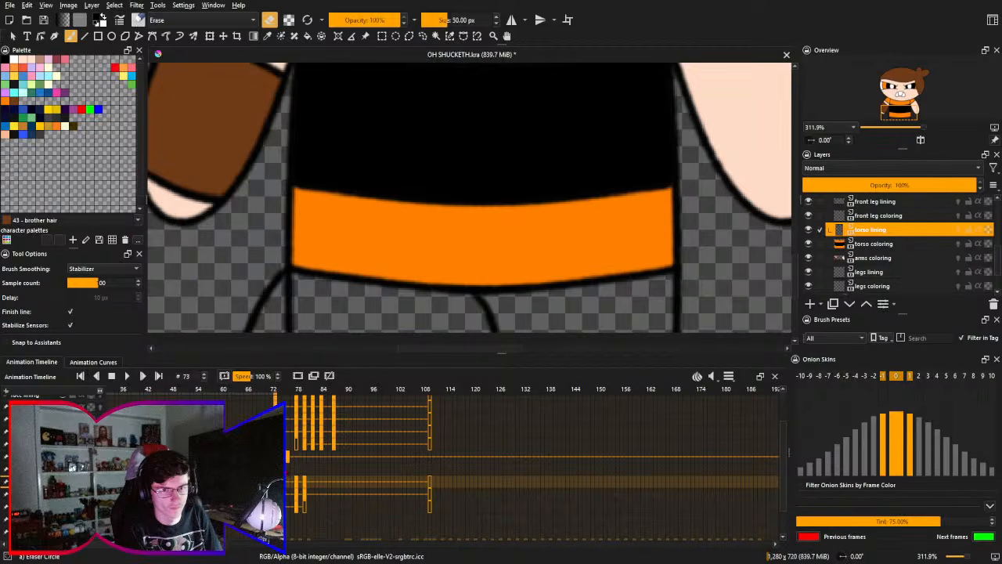
# - Turn on onion skins for the front leg lining layer, and compare frames 76 and 73 with them
pyautogui.click(959, 202)
pyautogui.press('Right')
pyautogui.press('Right')
pyautogui.press('Right')
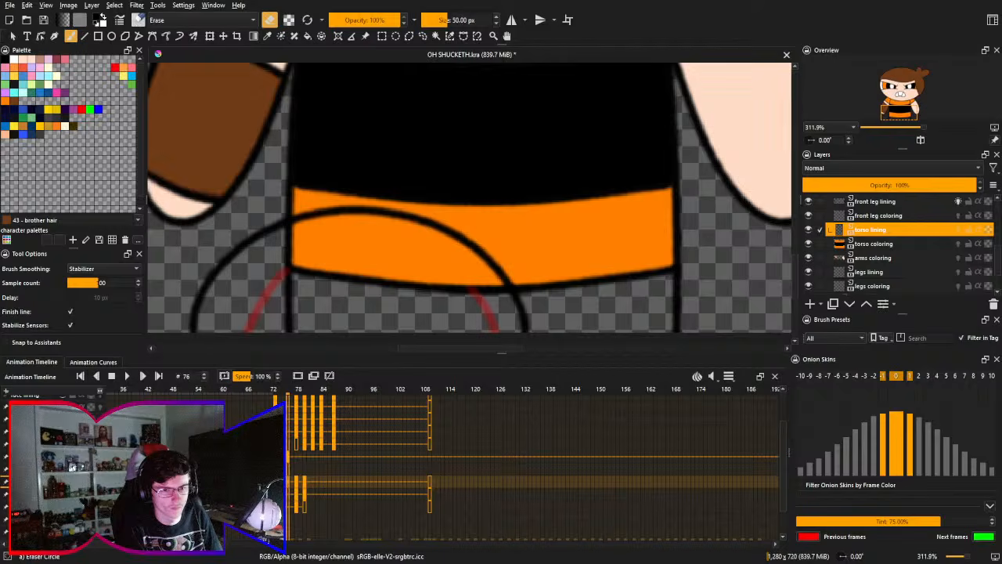
pyautogui.press('Left')
pyautogui.press('Left')
pyautogui.press('Left')
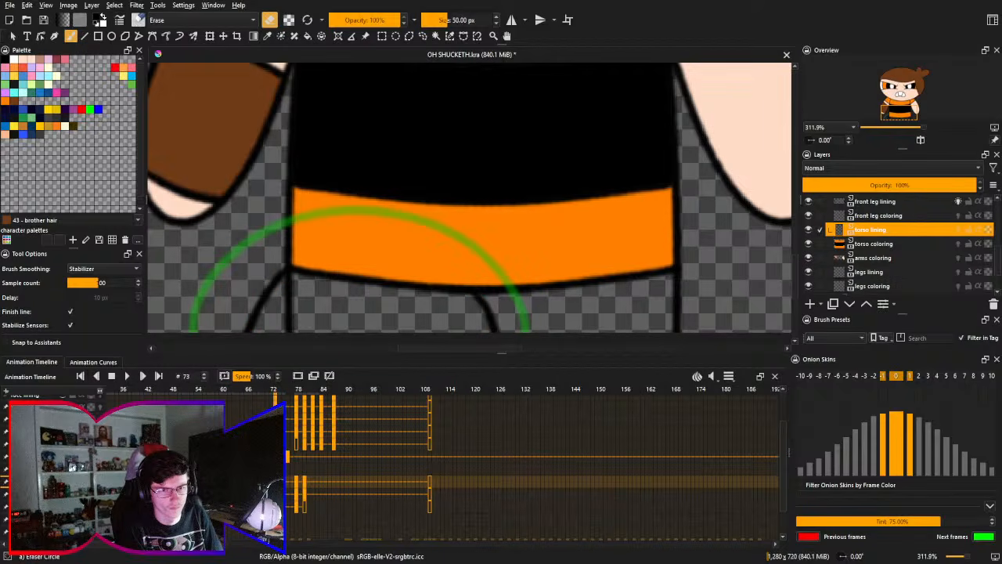
# - Turn off the front leg lining's onion skins, and duplicate the torso lining keyframe onto frame 74
pyautogui.click(958, 201)
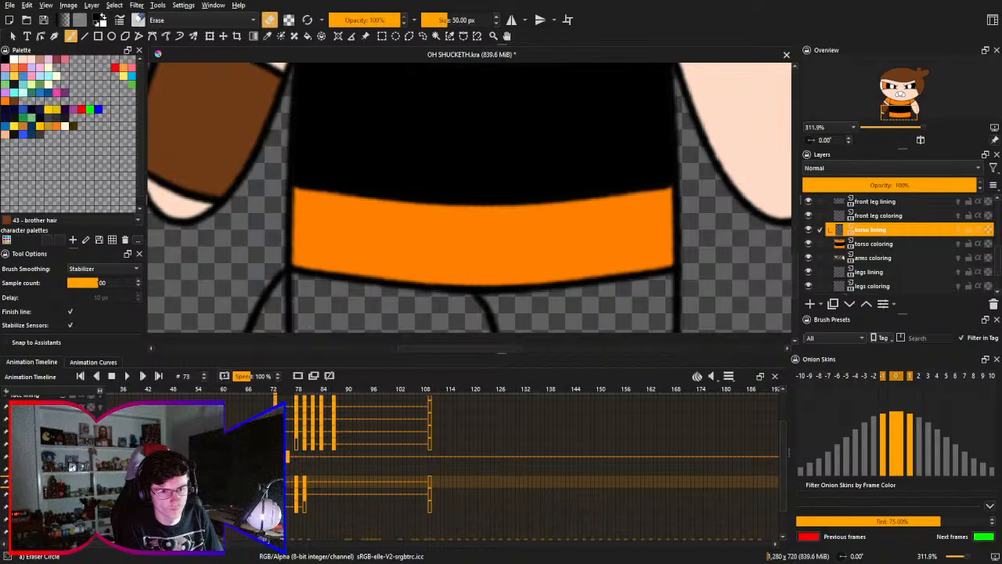
pyautogui.click(300, 376)
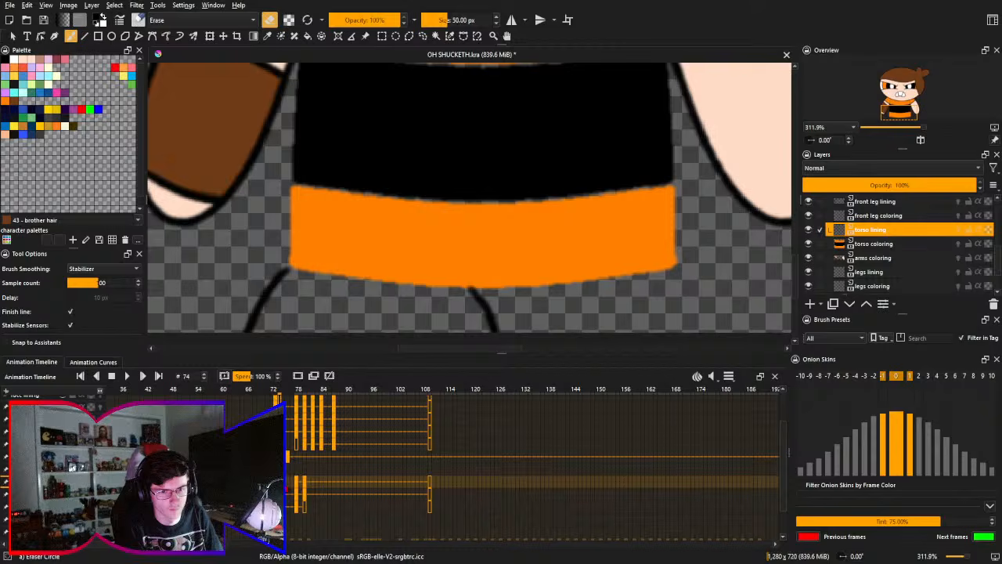
pyautogui.hotkey('ctrl', 'z')
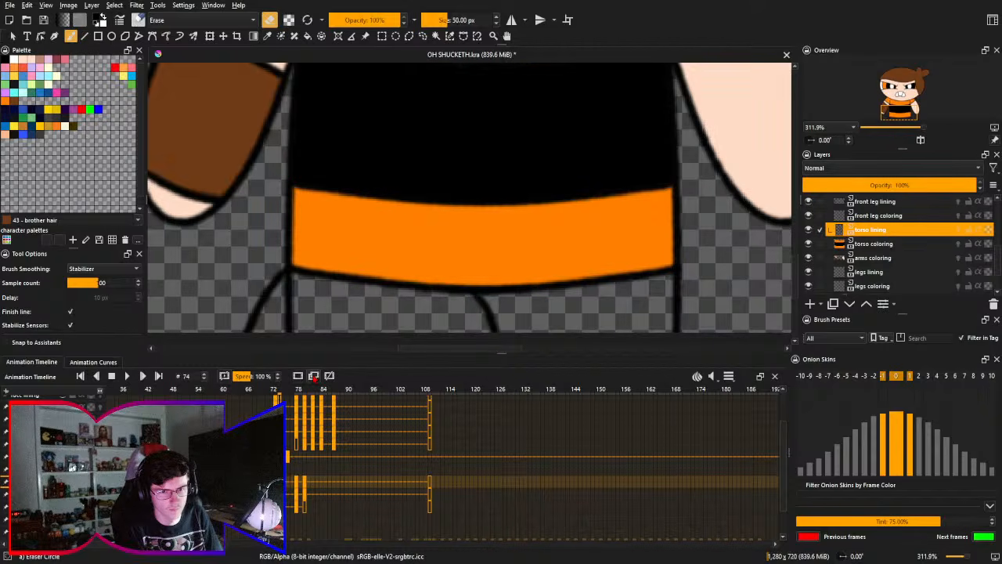
pyautogui.press('Right')
# - Erase the torso lining's vertical line below the hem corner beside the front leg on frame 74 with the circle eraser
pyautogui.moveTo(295, 302); pyautogui.dragTo(313, 254)
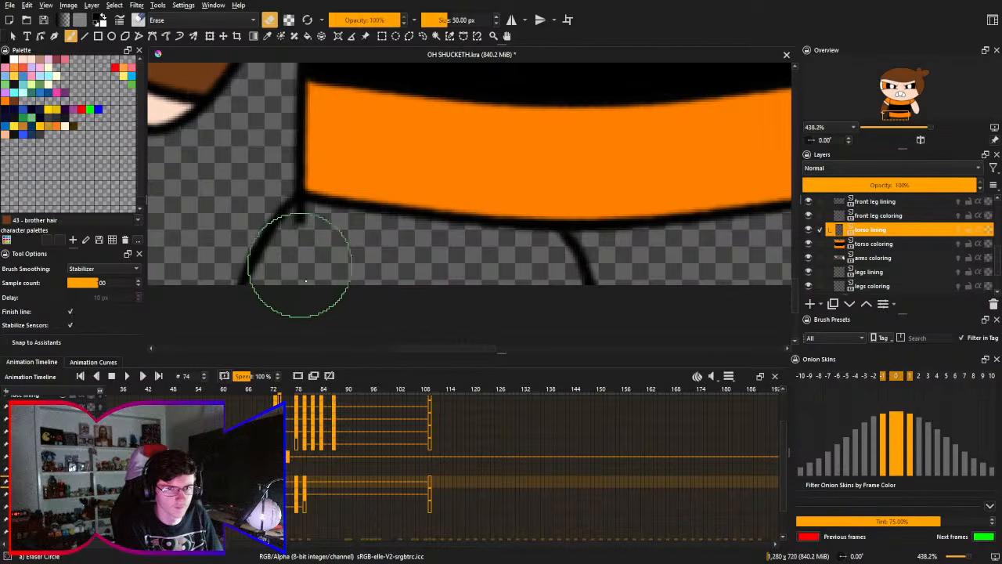
pyautogui.moveTo(293, 232)
pyautogui.mouseDown()
pyautogui.moveTo(292, 208)
pyautogui.moveTo(313, 212)
pyautogui.moveTo(313, 222)
pyautogui.moveTo(322, 191)
pyautogui.moveTo(315, 198)
pyautogui.moveTo(329, 214)
pyautogui.moveTo(298, 194)
pyautogui.moveTo(324, 201)
pyautogui.moveTo(298, 197)
pyautogui.moveTo(321, 221)
pyautogui.moveTo(313, 231)
pyautogui.moveTo(315, 211)
pyautogui.moveTo(329, 206)
pyautogui.moveTo(318, 204)
pyautogui.mouseUp()
pyautogui.hotkey('ctrl', 'z')
pyautogui.hotkey('ctrl', 'z')
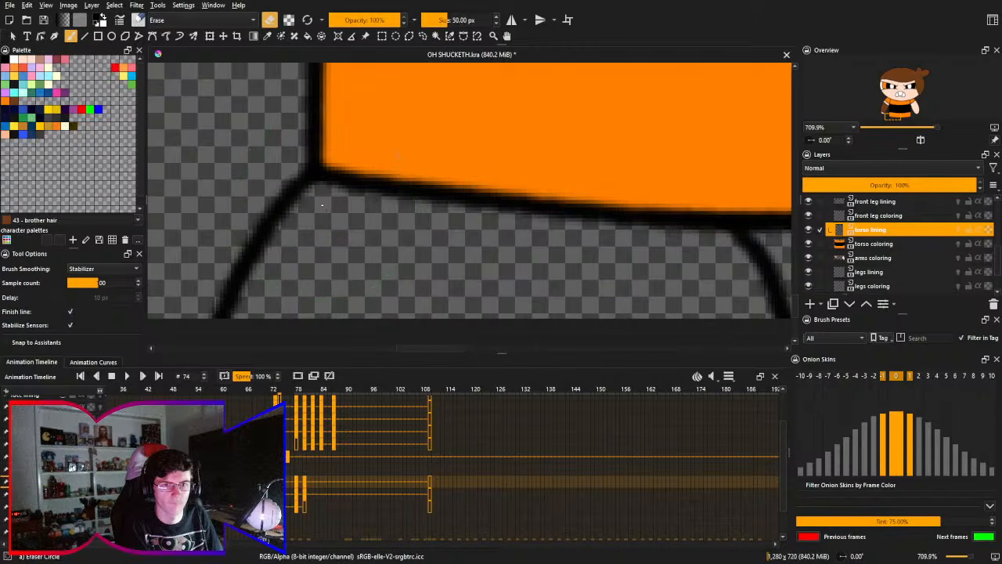
pyautogui.hotkey('ctrl', 'z')
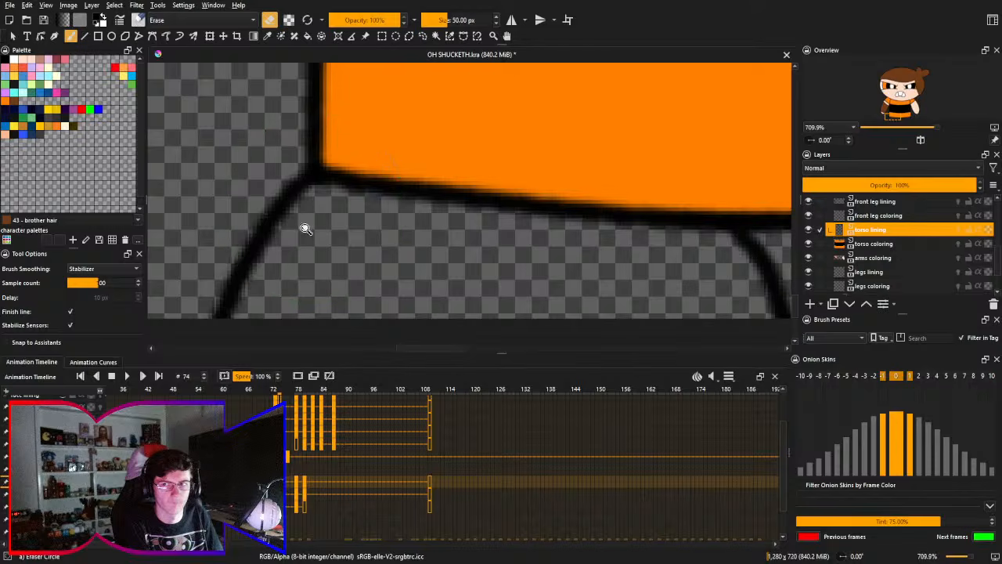
pyautogui.scroll(-3, 307, 226)
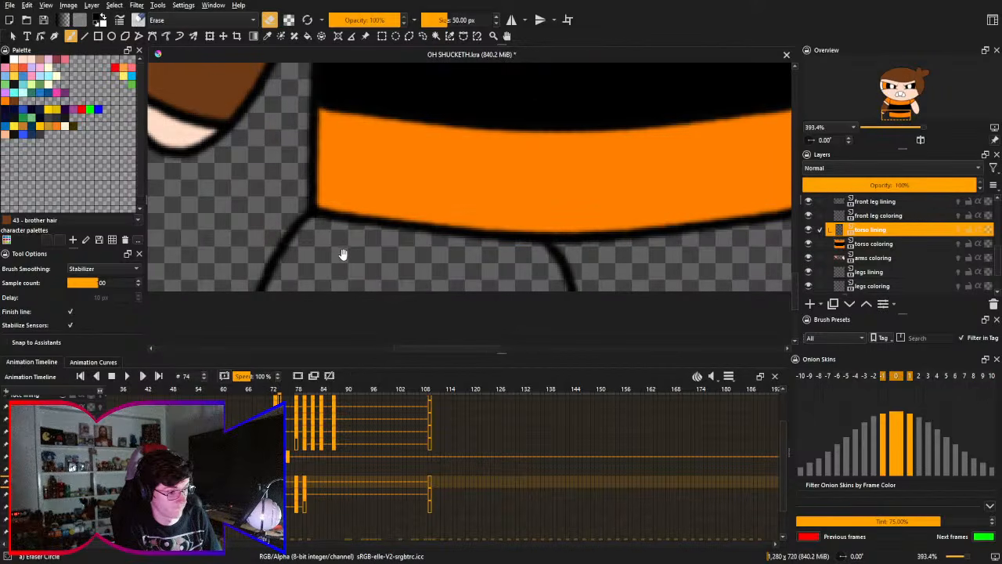
pyautogui.moveTo(347, 235); pyautogui.dragTo(358, 258)
pyautogui.scroll(-2, 360, 246)
# - Draw a short black vertical line between the legs on frame 73 of the legs lining layer with the Pencil-2 brush at 10 px
pyautogui.click(872, 285)
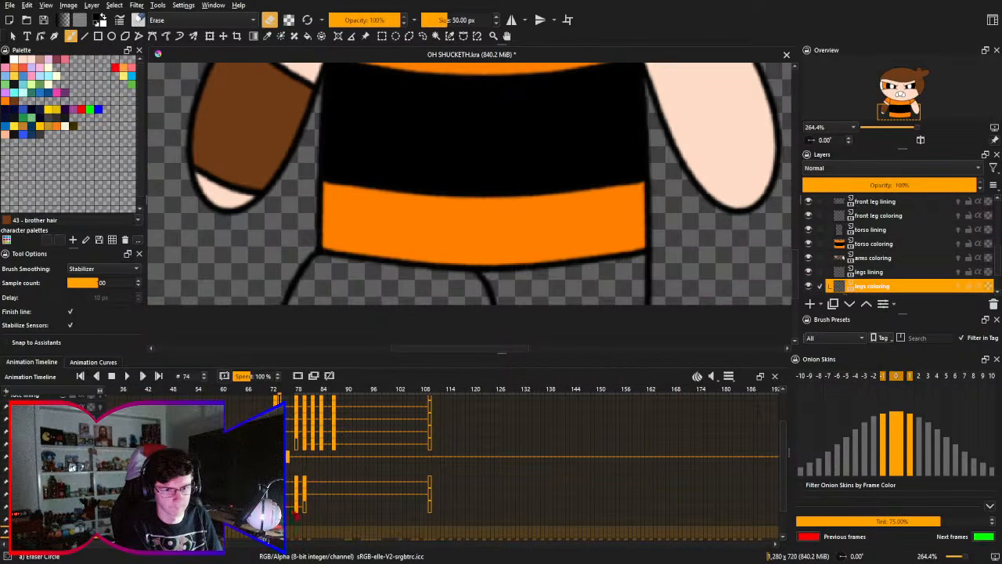
pyautogui.press('Left')
pyautogui.press('f')
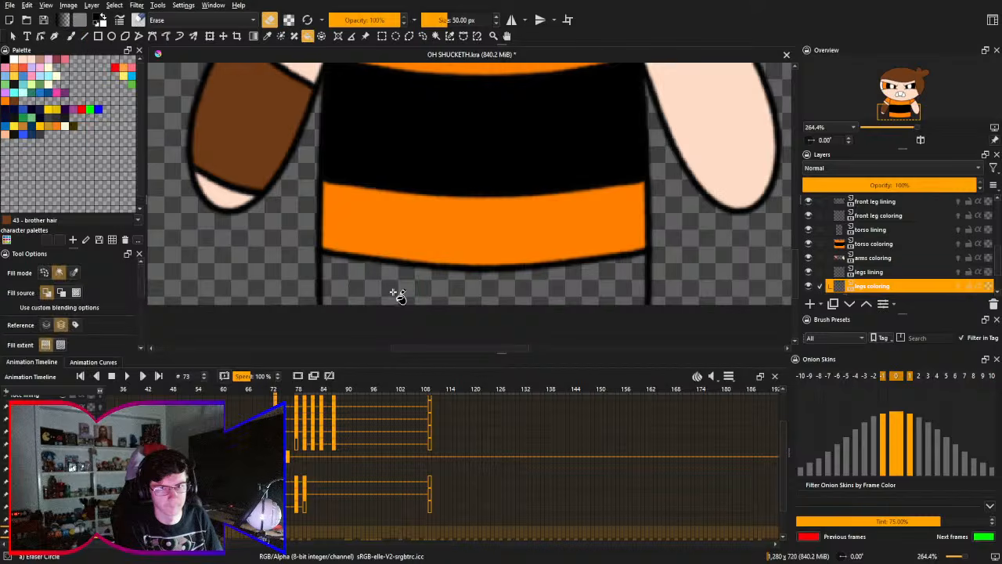
pyautogui.moveTo(398, 270); pyautogui.dragTo(396, 255)
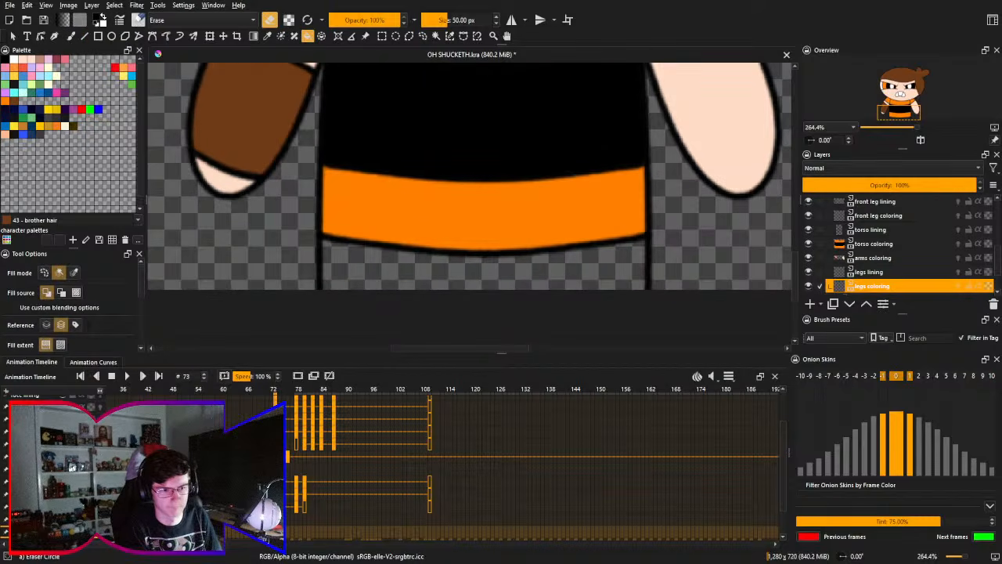
pyautogui.press('pageup')
pyautogui.press('b')
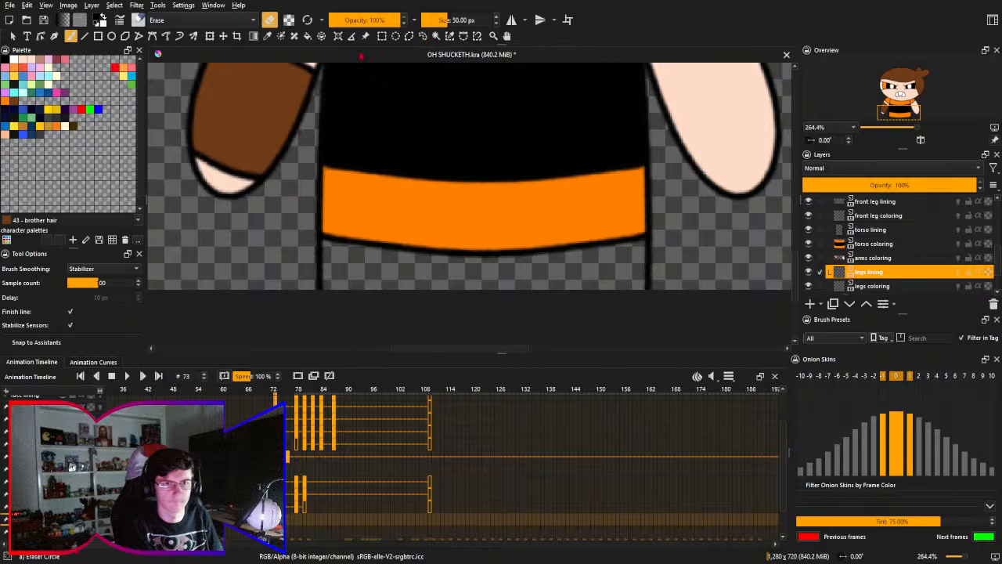
pyautogui.rightClick(485, 224)
pyautogui.click(486, 274)
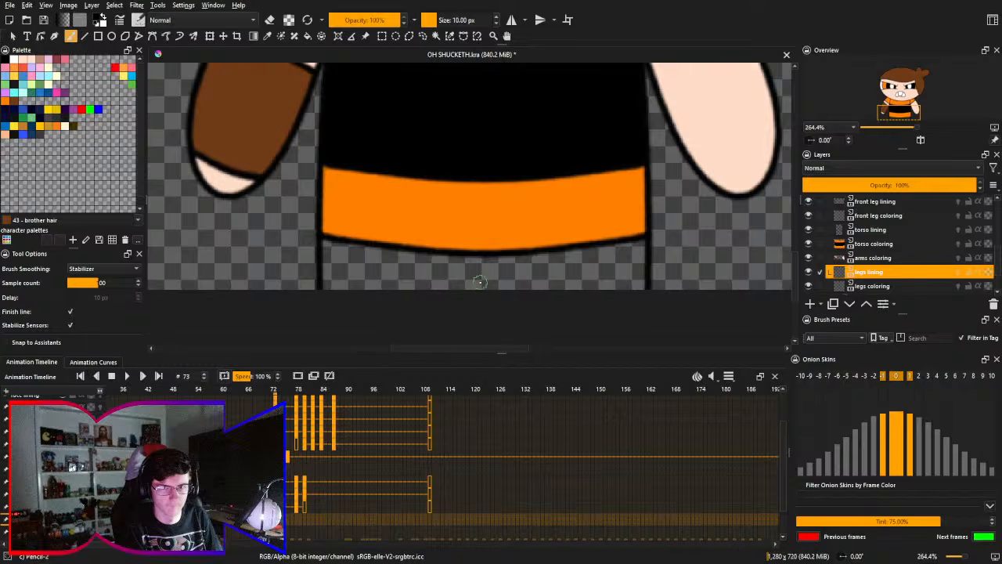
pyautogui.moveTo(482, 282); pyautogui.dragTo(478, 321)
pyautogui.hotkey('ctrl', 'z')
pyautogui.moveTo(482, 280); pyautogui.dragTo(479, 314)
pyautogui.moveTo(478, 277); pyautogui.dragTo(470, 273)
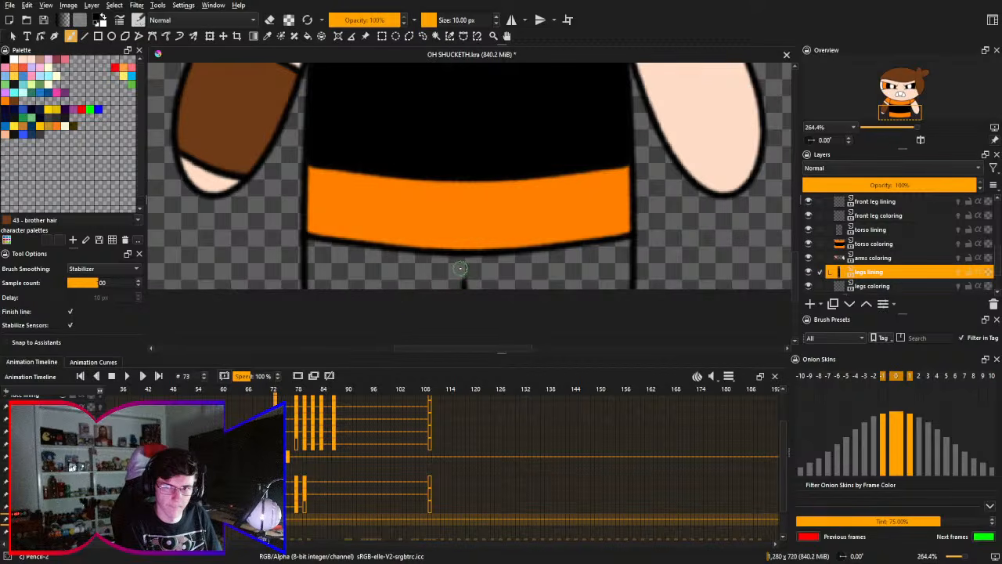
pyautogui.moveTo(460, 268); pyautogui.dragTo(458, 270)
pyautogui.hotkey('ctrl', 'z')
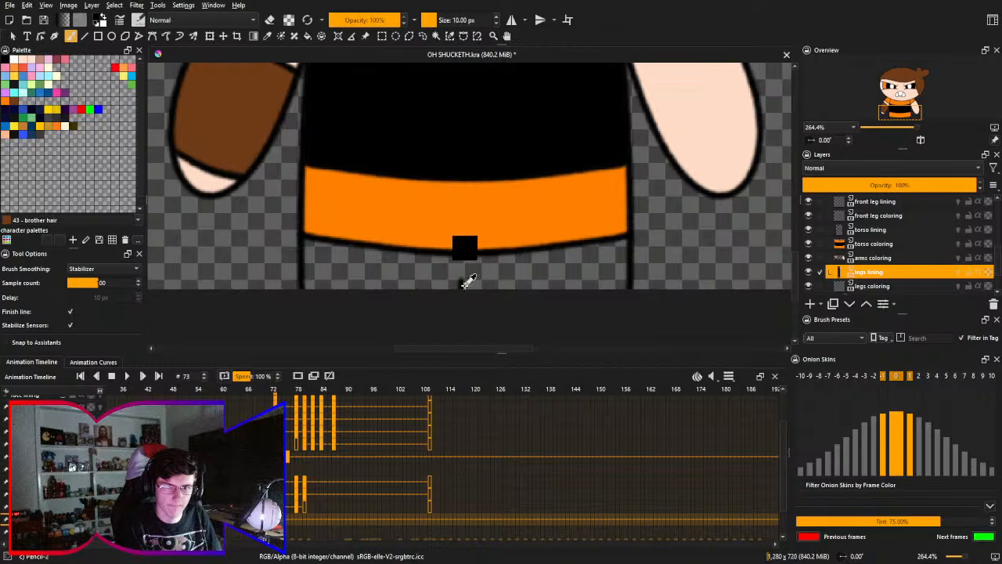
pyautogui.moveTo(462, 276); pyautogui.dragTo(462, 320)
pyautogui.hotkey('ctrl', 'z')
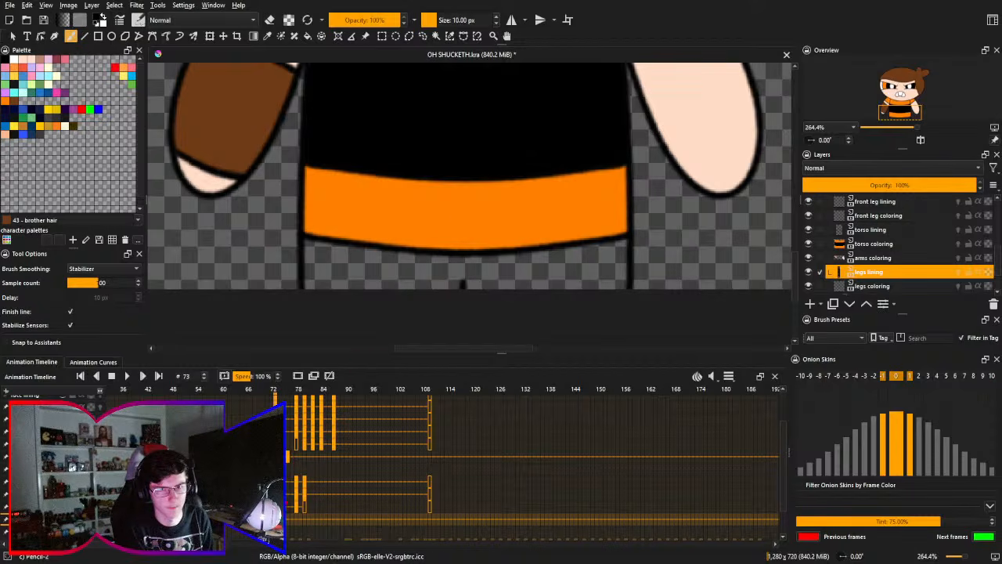
# - Insert a blank legs lining keyframe on frame 74, and compare it with frame 73
pyautogui.press('Right')
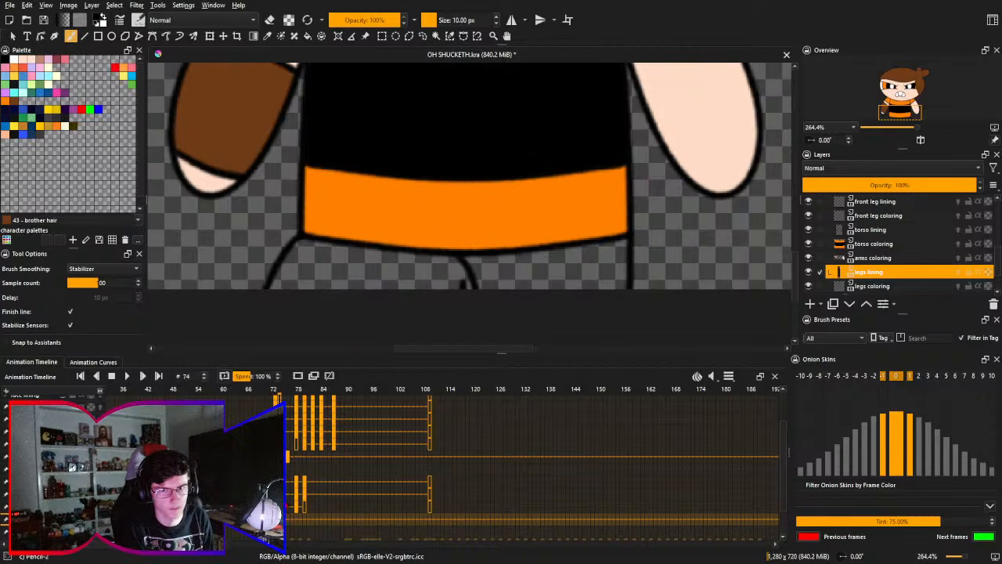
pyautogui.press('Left')
pyautogui.press('Right')
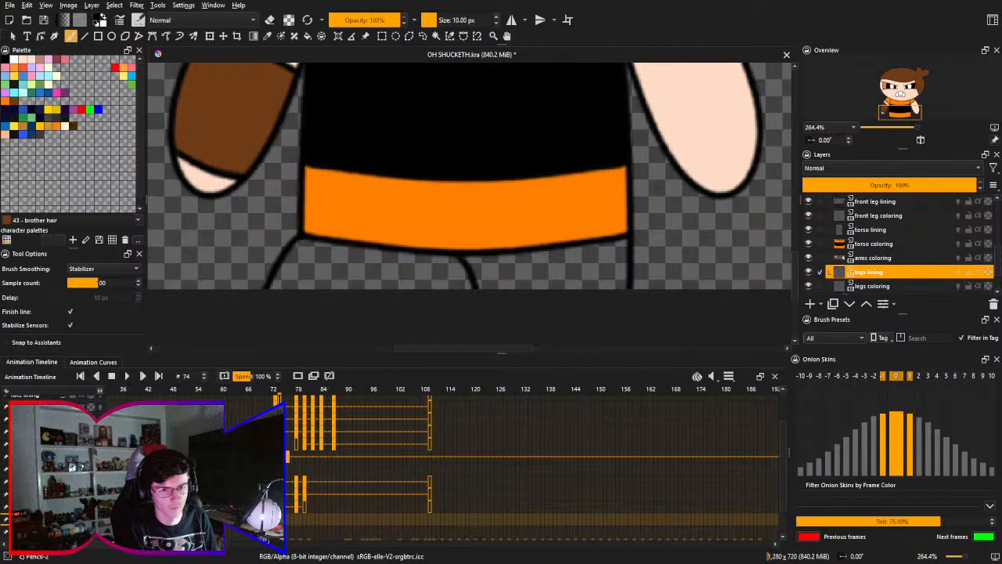
pyautogui.press('Left')
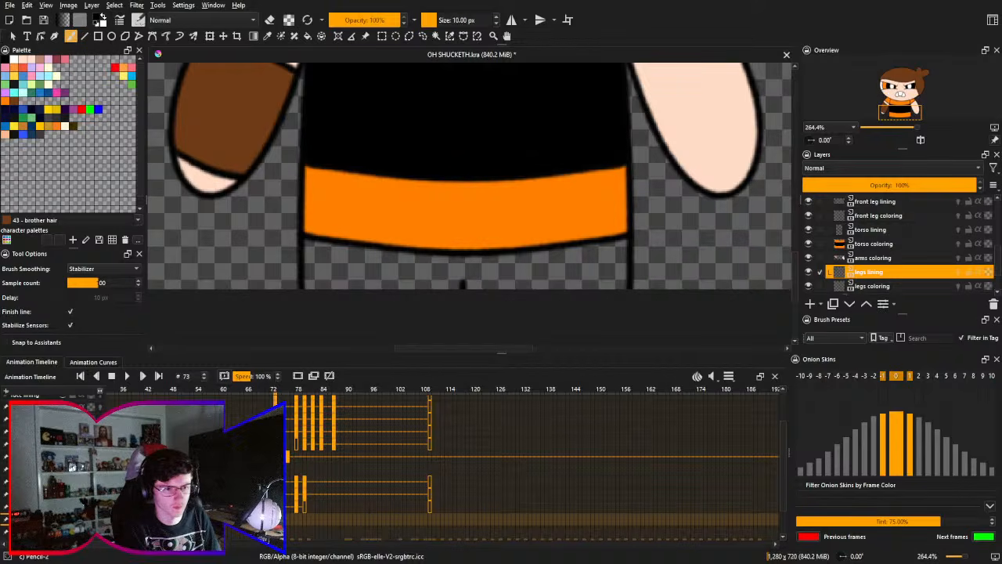
# - Fill the area of both legs white on frame 73 of the legs coloring layer
pyautogui.click(872, 286)
pyautogui.press('f')
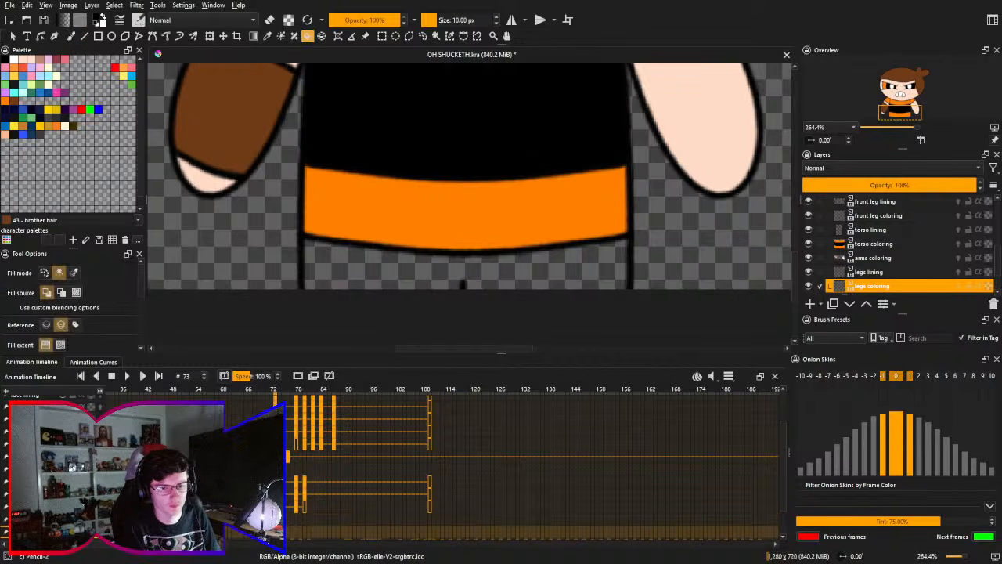
pyautogui.click(398, 275)
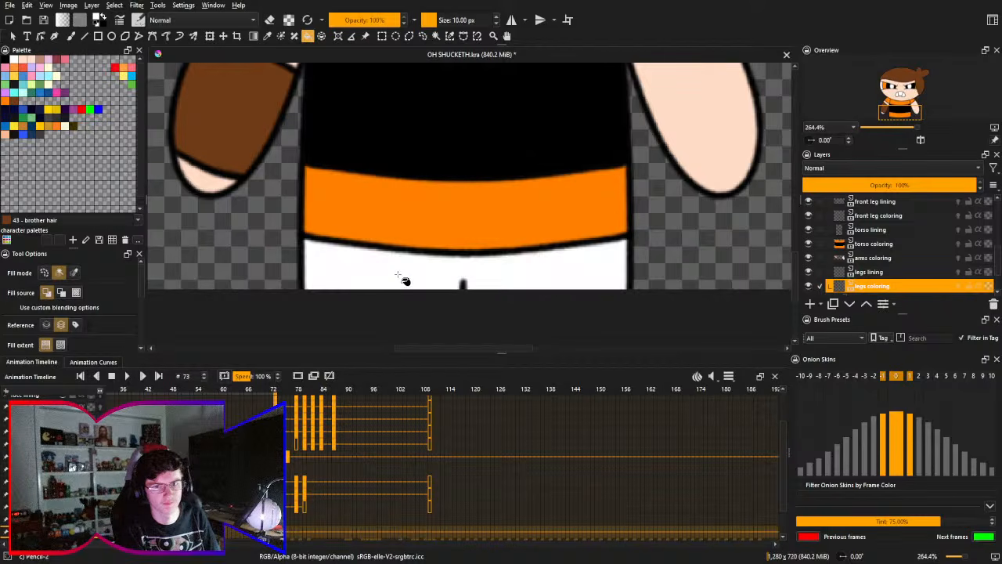
# - Clear the carried-over fill on frame 74 of the legs coloring layer, and fill only the rear leg white
pyautogui.press('.')
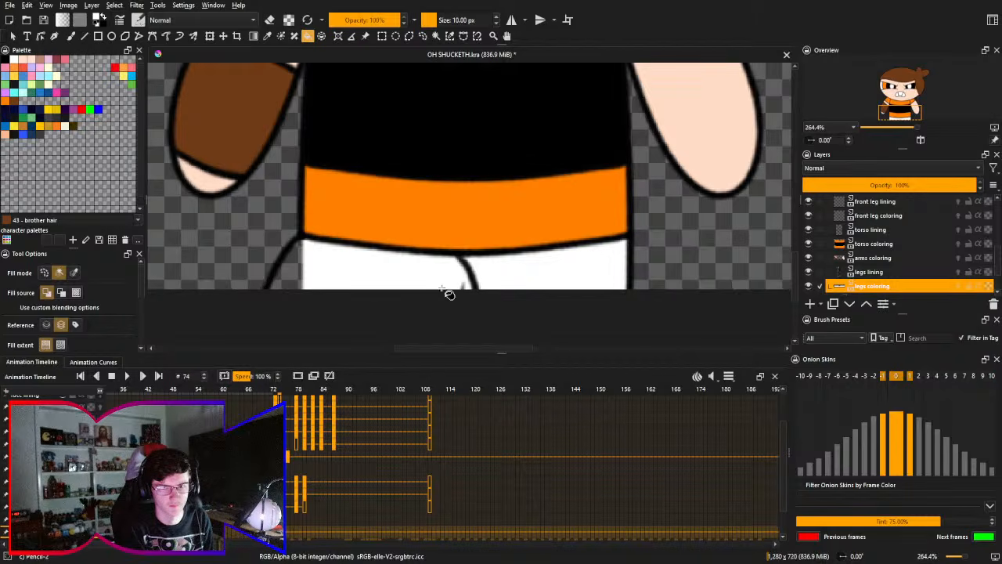
pyautogui.hotkey('ctrl', 'z')
pyautogui.click(521, 284)
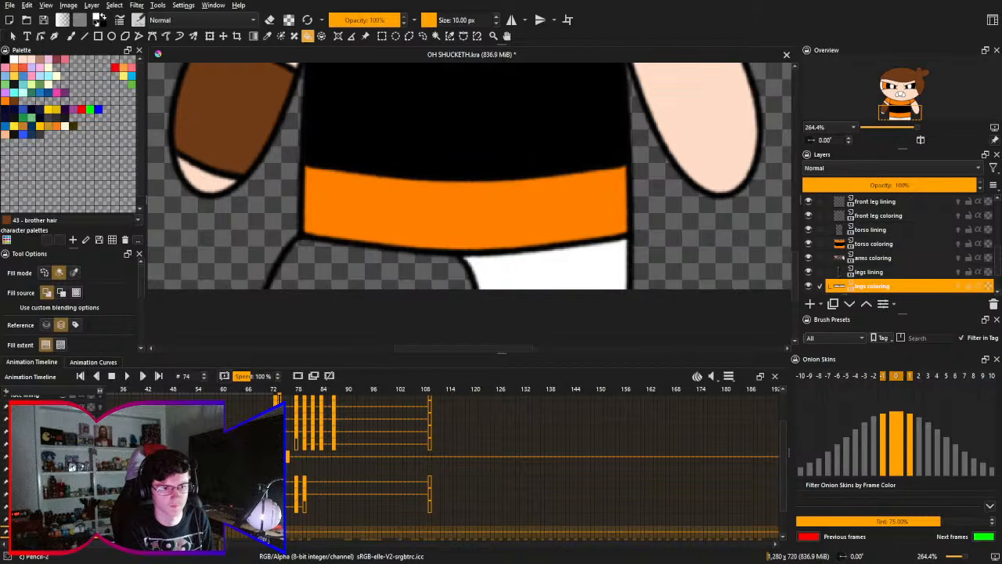
# - Try to fill the front leg white on frame 74 of the front leg coloring layer, and undo it
pyautogui.click(879, 216)
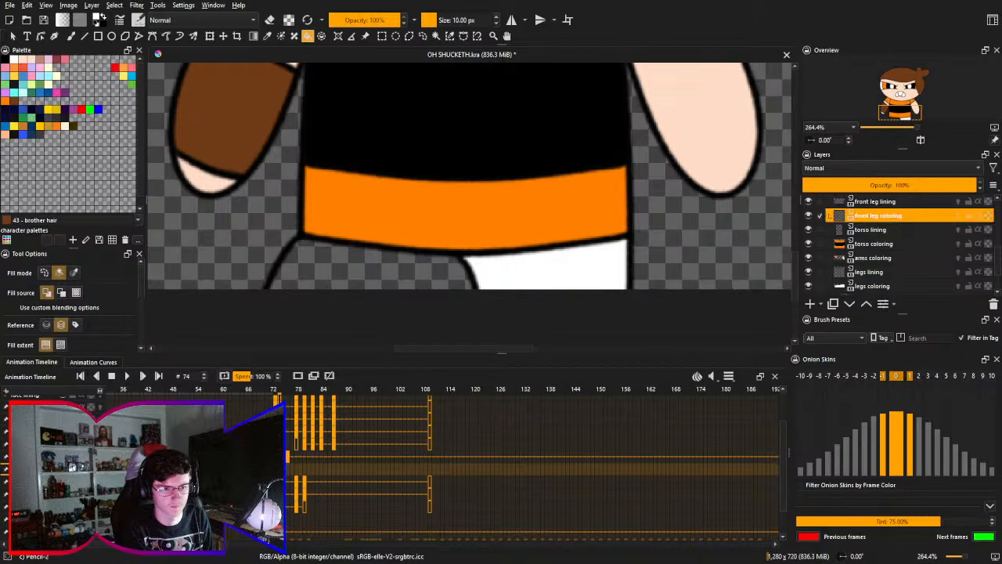
pyautogui.click(422, 276)
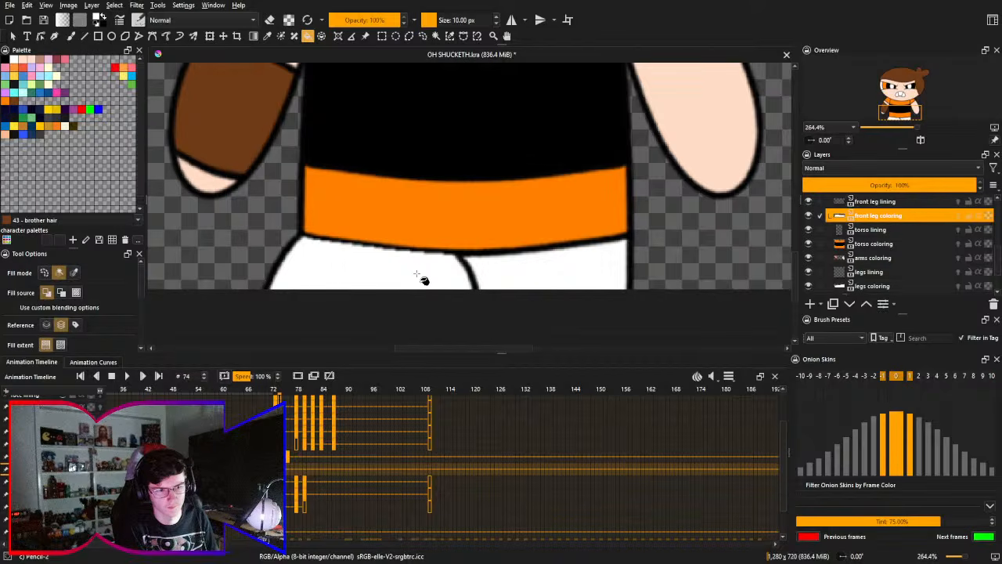
pyautogui.hotkey('ctrl', 'z')
# - Fill the front leg white on frame 74 of the legs coloring layer
pyautogui.moveTo(426, 267); pyautogui.dragTo(447, 246)
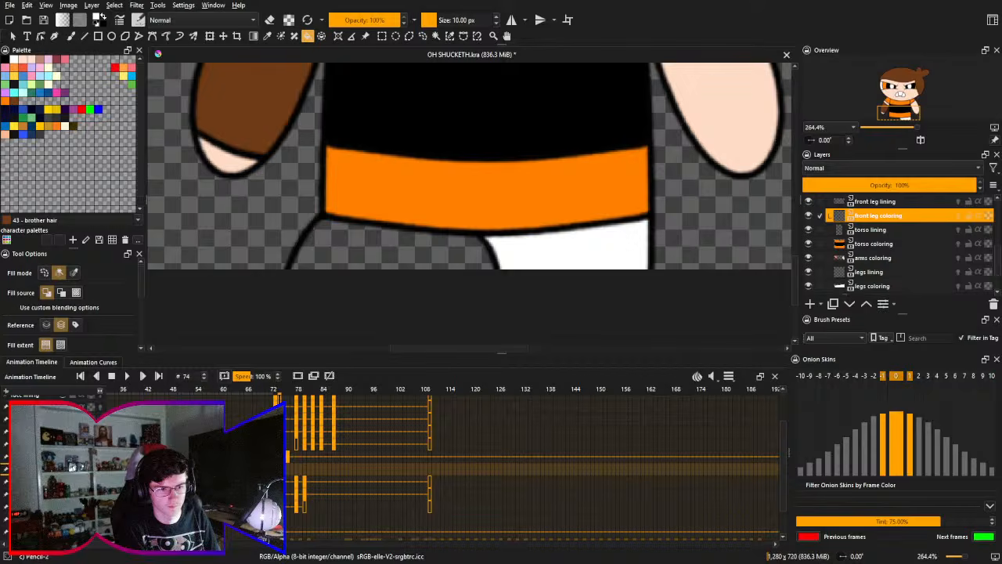
pyautogui.click(436, 261)
# - Clear the carried-over fill on frame 76 of the legs coloring layer, and fill the rear leg white
pyautogui.press('Right')
pyautogui.press('Right')
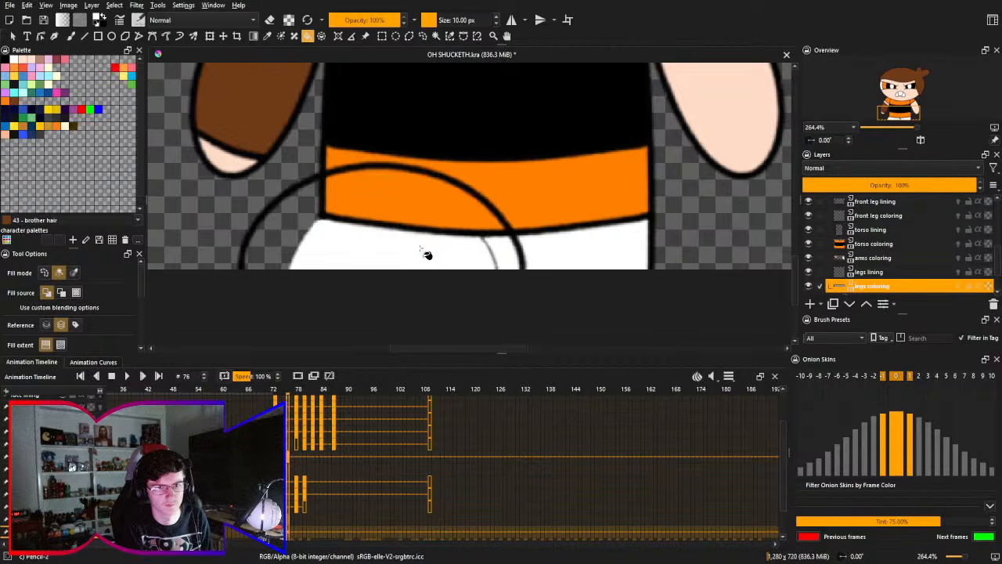
pyautogui.hotkey('ctrl', 'z')
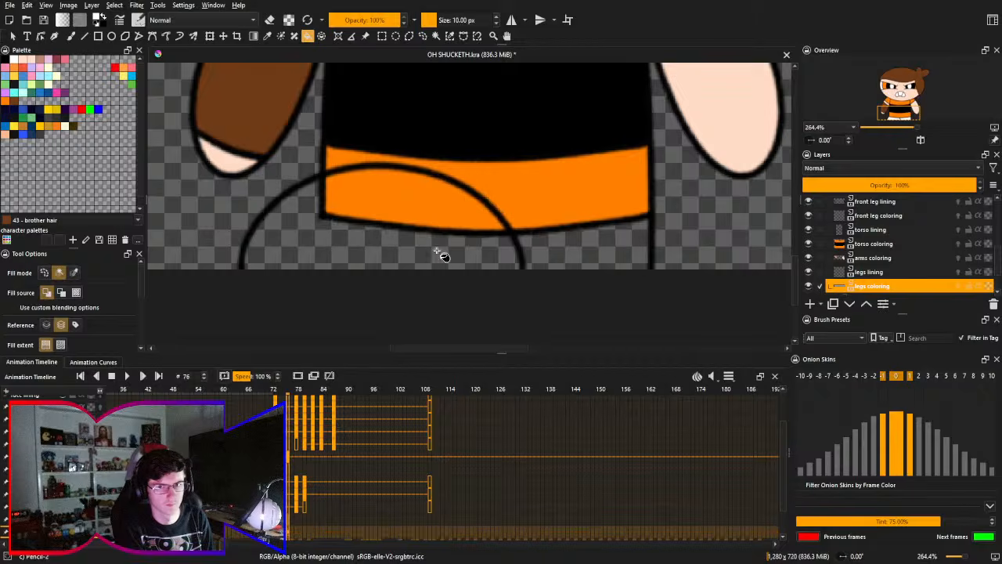
pyautogui.click(548, 260)
# - Try to fill the front leg white on frame 76 of the legs coloring layer, and undo it
pyautogui.click(481, 256)
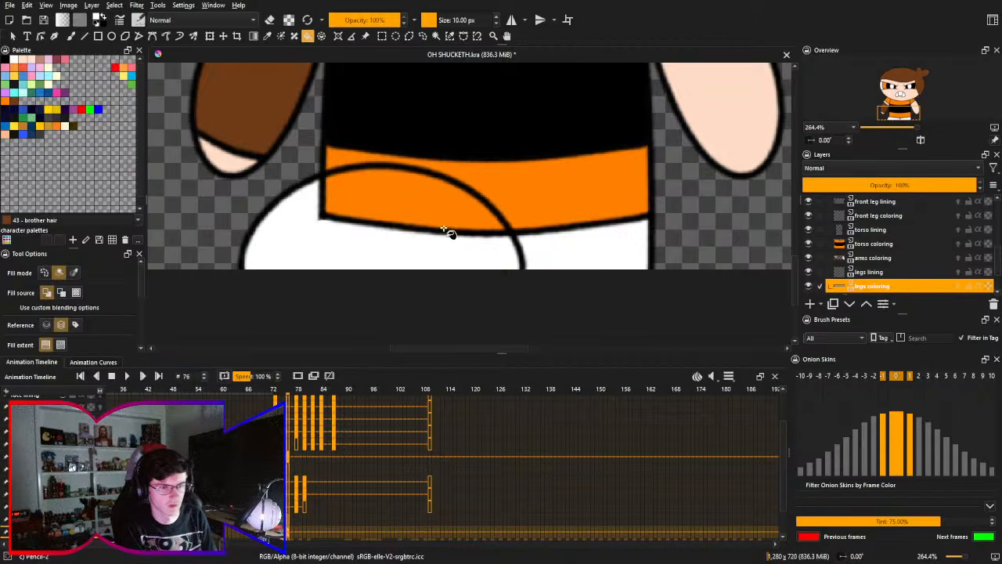
pyautogui.scroll(4, 382, 191)
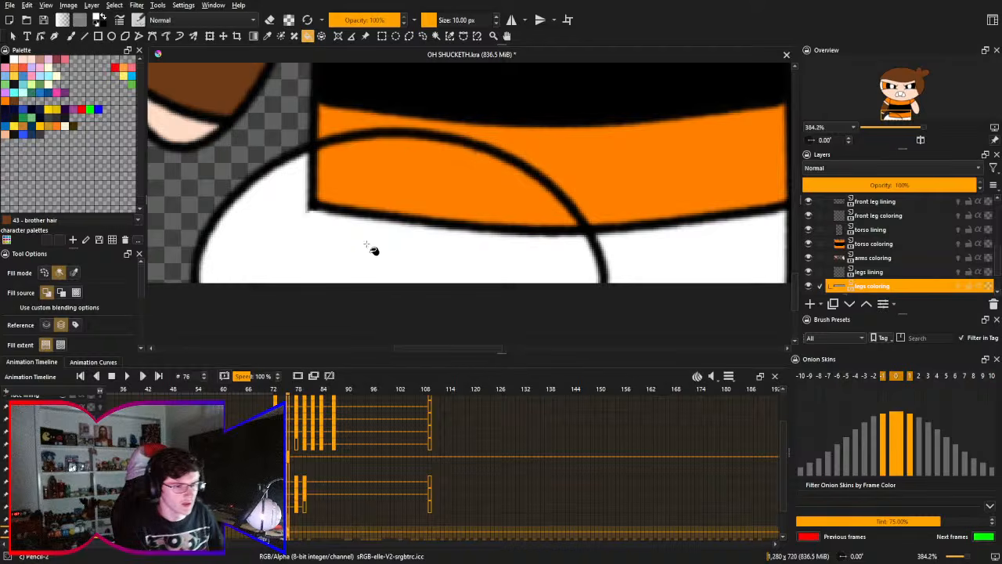
pyautogui.hotkey('ctrl', 'z')
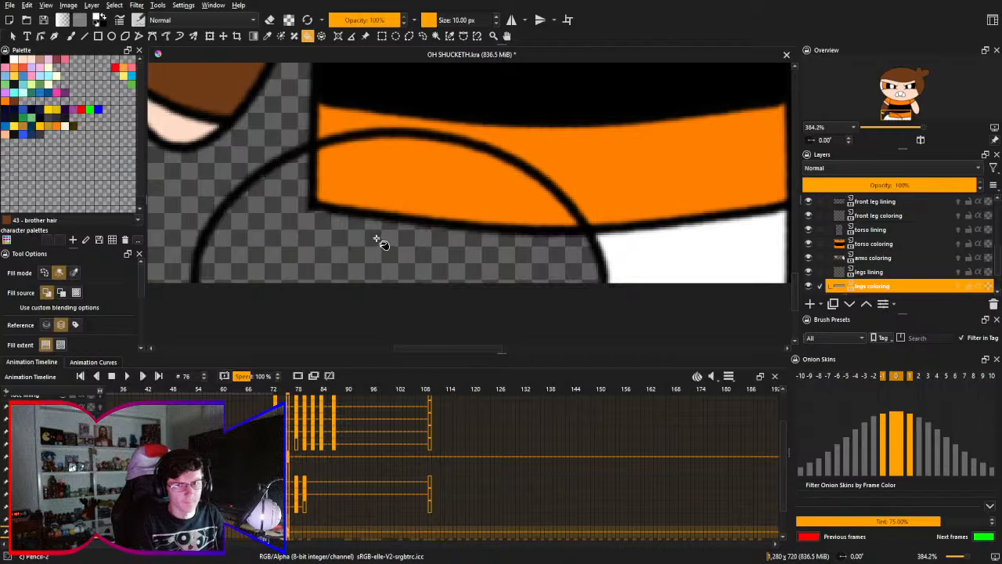
# - Fill the front leg white on frame 76 of the front leg coloring layer, hiding the torso lining and torso coloring layers during the fill
pyautogui.click(878, 215)
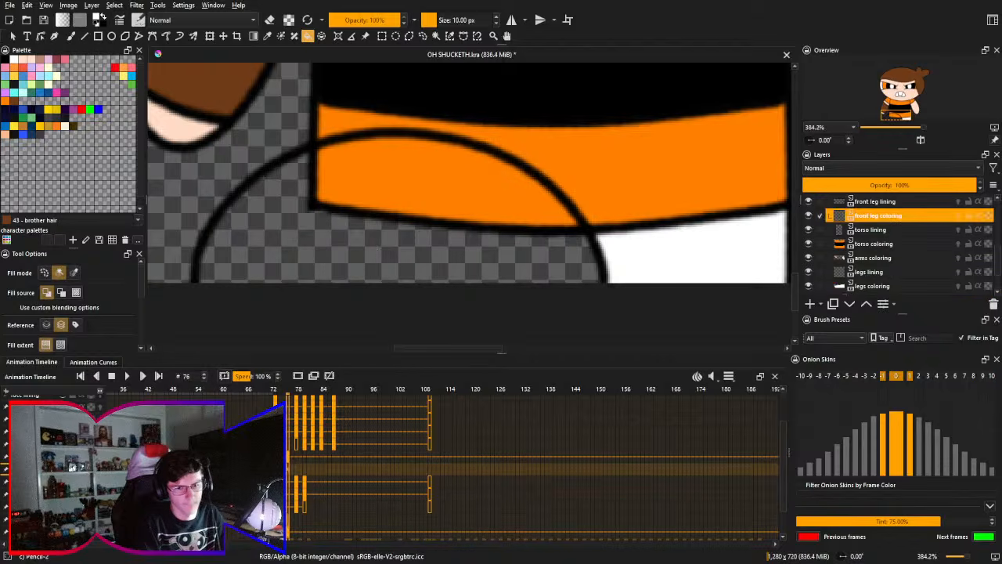
pyautogui.click(438, 247)
pyautogui.hotkey('ctrl', 'z')
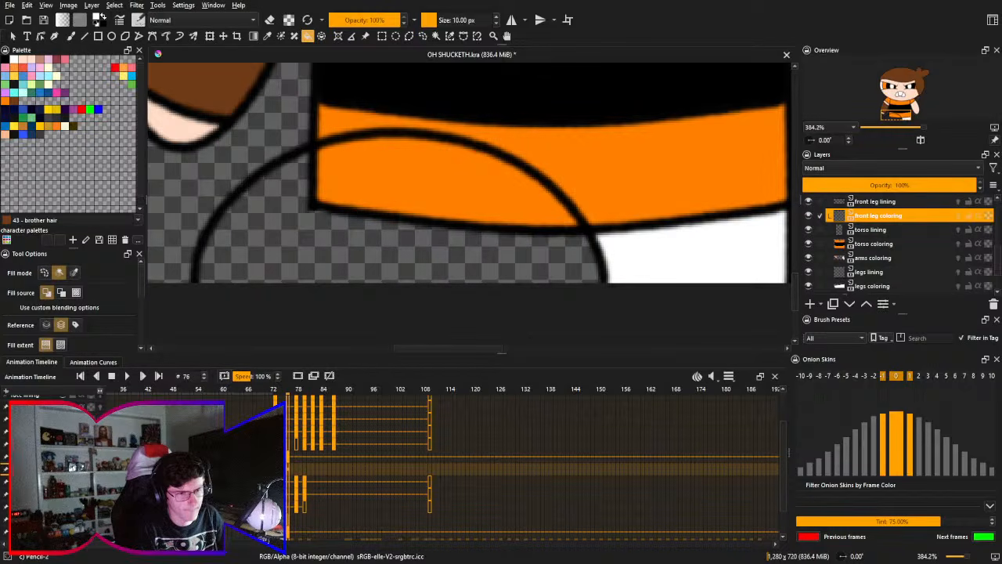
pyautogui.click(809, 229)
pyautogui.click(809, 243)
pyautogui.click(336, 252)
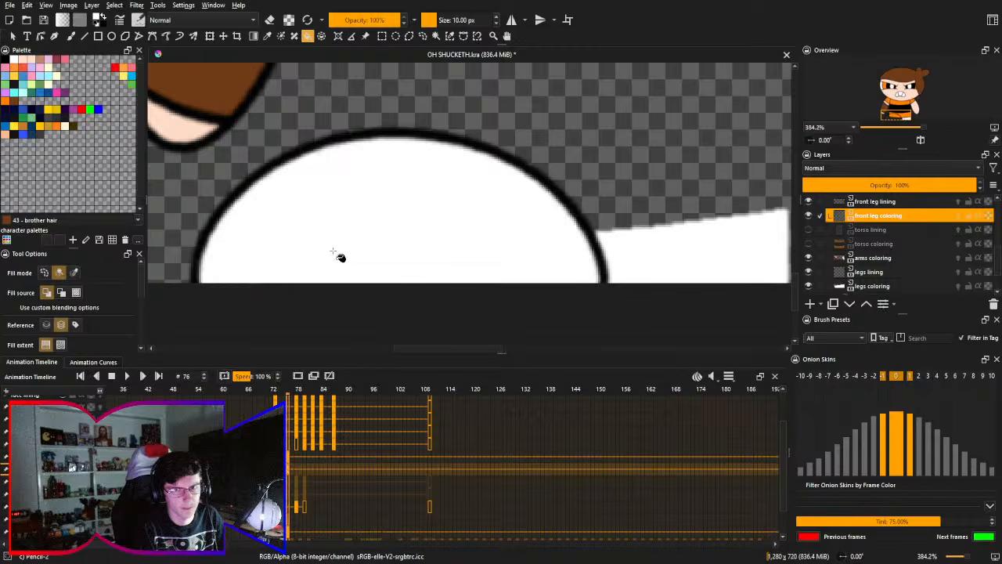
pyautogui.click(809, 229)
pyautogui.click(809, 244)
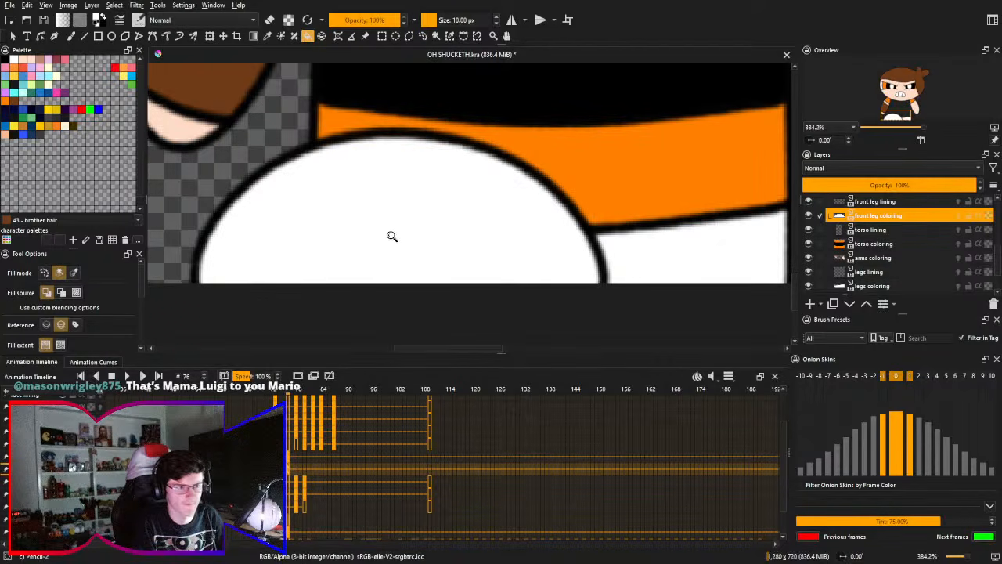
pyautogui.scroll(-3, 410, 205)
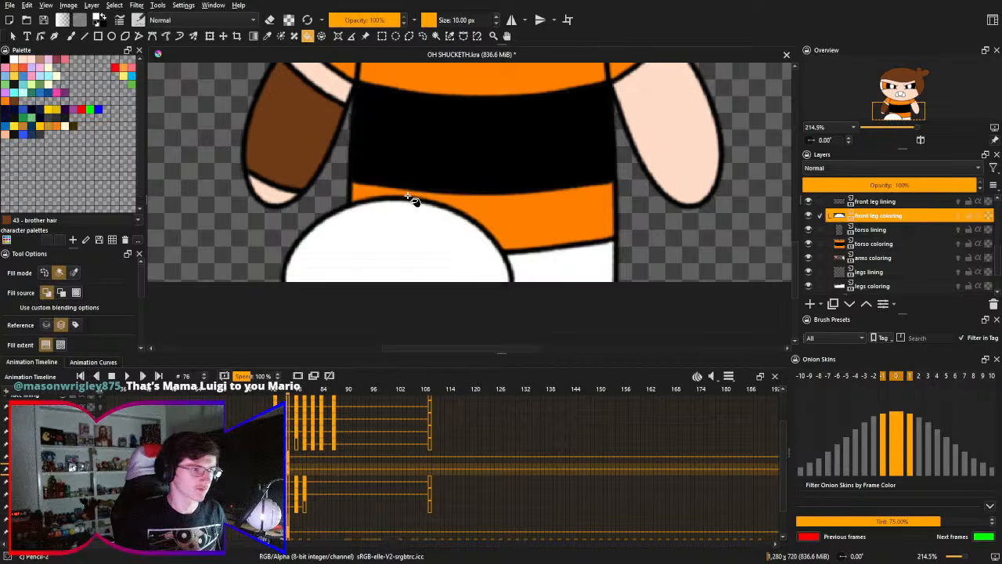
# - Insert blank frames at frame 78 on the front leg lining and front leg coloring layers
pyautogui.moveTo(498, 232); pyautogui.dragTo(490, 245)
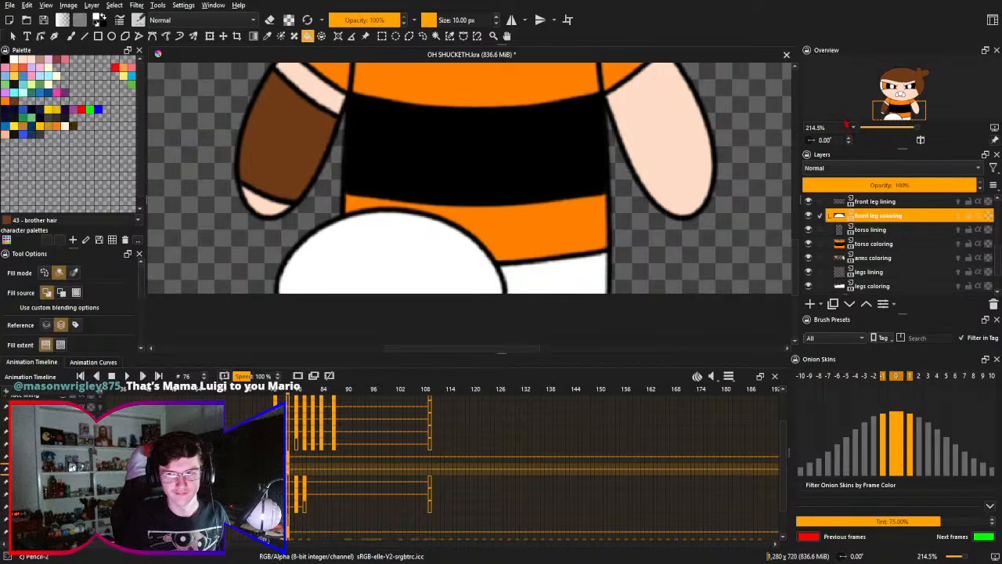
pyautogui.press('-')
pyautogui.moveTo(568, 228); pyautogui.dragTo(573, 270)
pyautogui.press('2')
pyautogui.press('2')
pyautogui.moveTo(607, 232); pyautogui.dragTo(598, 239)
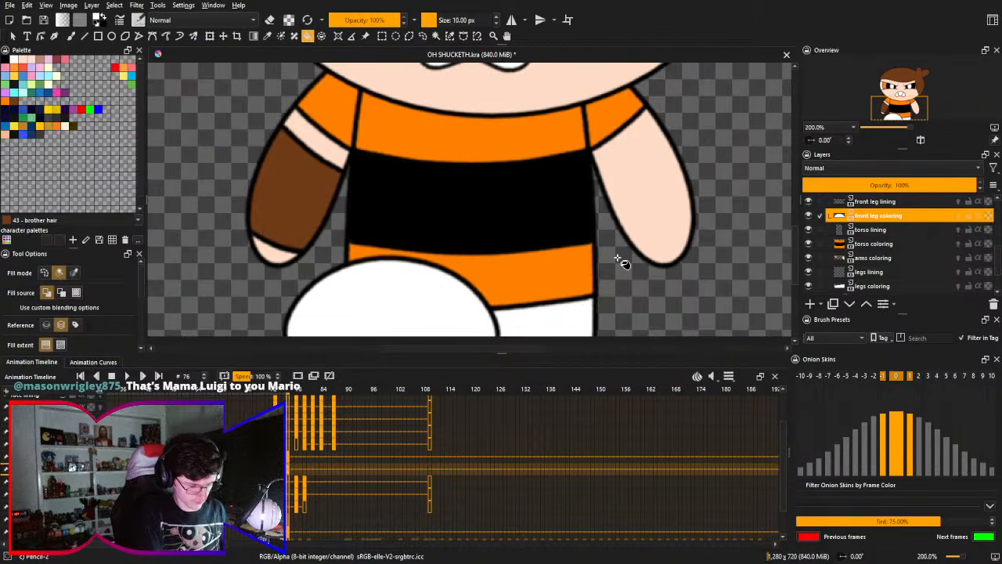
pyautogui.press('Right')
pyautogui.press('Right')
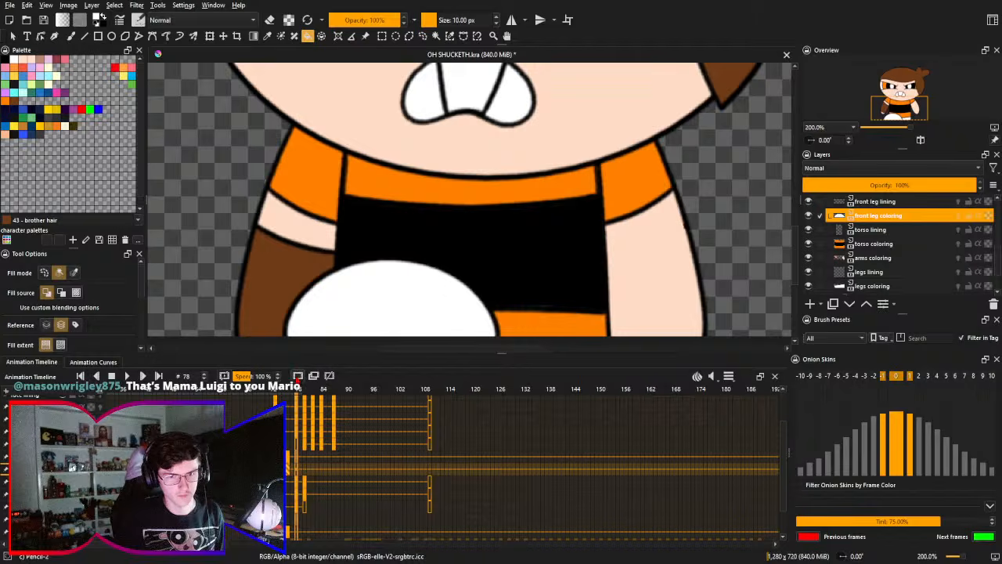
pyautogui.click(297, 376)
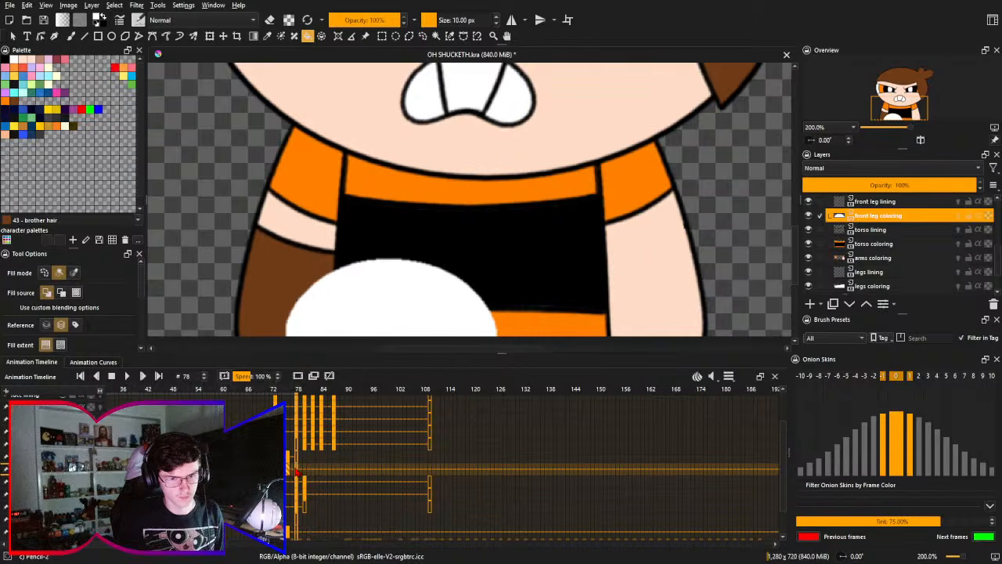
pyautogui.click(297, 376)
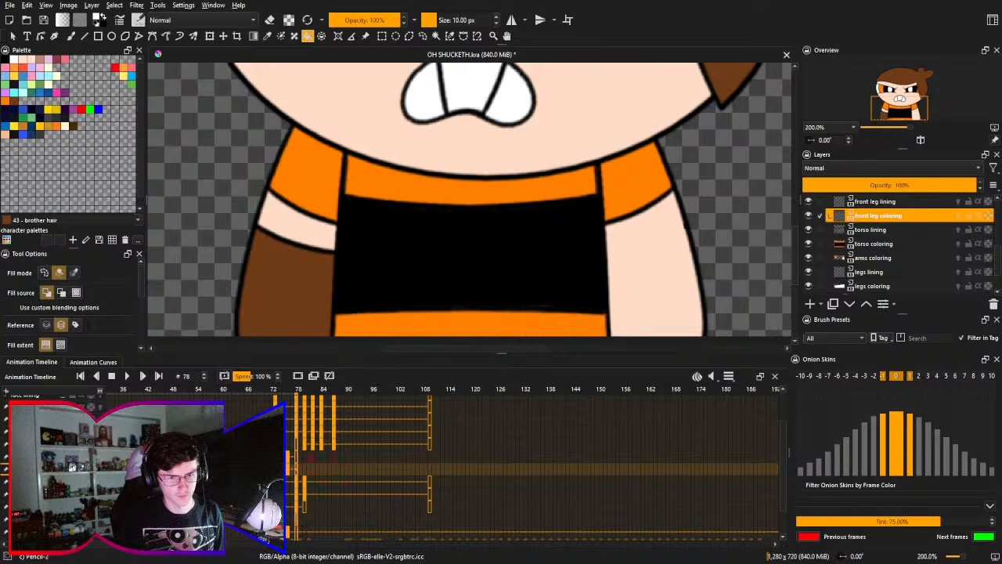
# - Shift the blank front leg lining and front leg coloring frames from frame 78 to frame 77
pyautogui.press('Left')
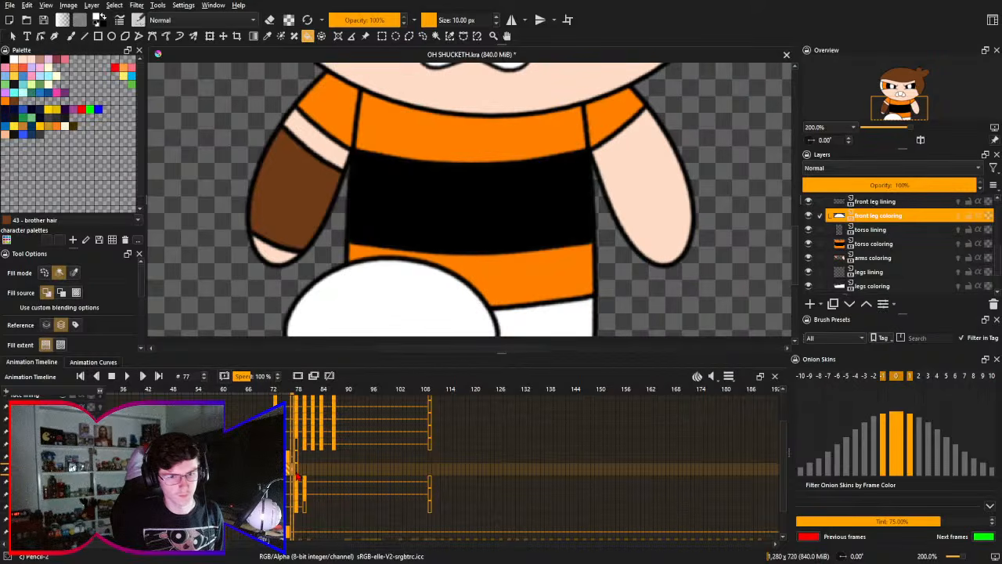
pyautogui.press('Left')
pyautogui.press('Left')
pyautogui.press('Left')
pyautogui.press('Left')
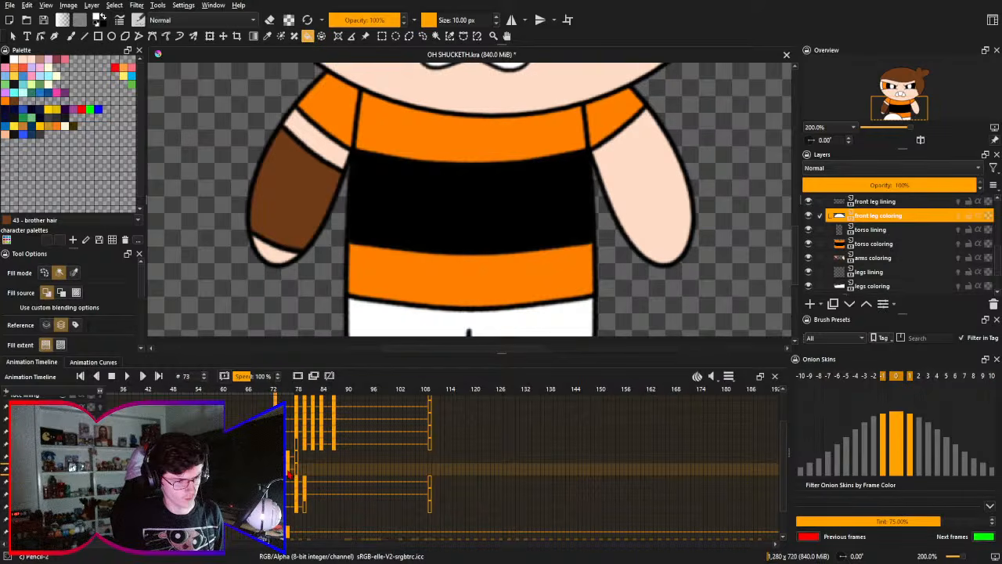
pyautogui.press('Right')
pyautogui.press('Right')
pyautogui.press('Right')
pyautogui.press('Right')
pyautogui.press('Right')
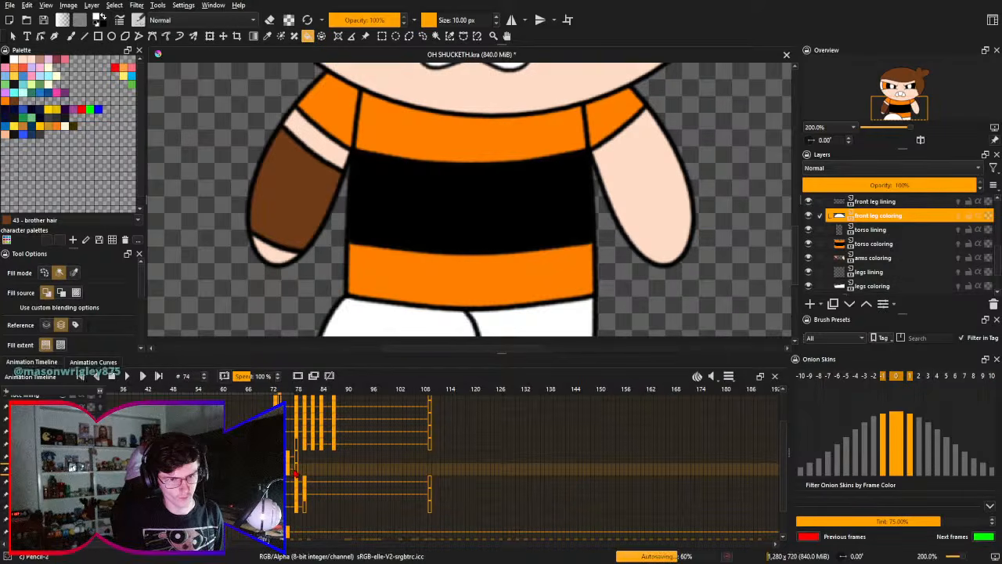
pyautogui.press('Left')
pyautogui.press('Left')
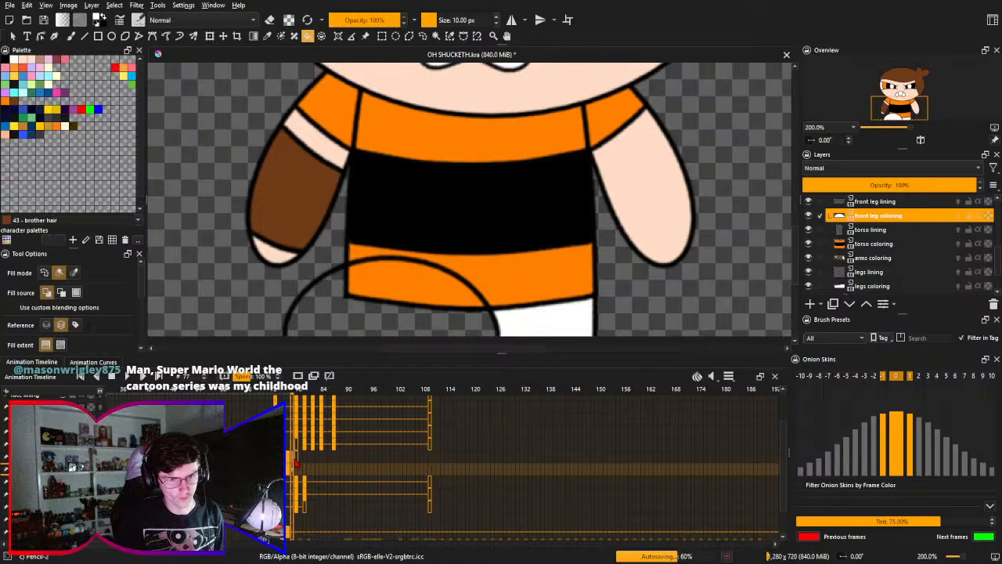
pyautogui.press('Left')
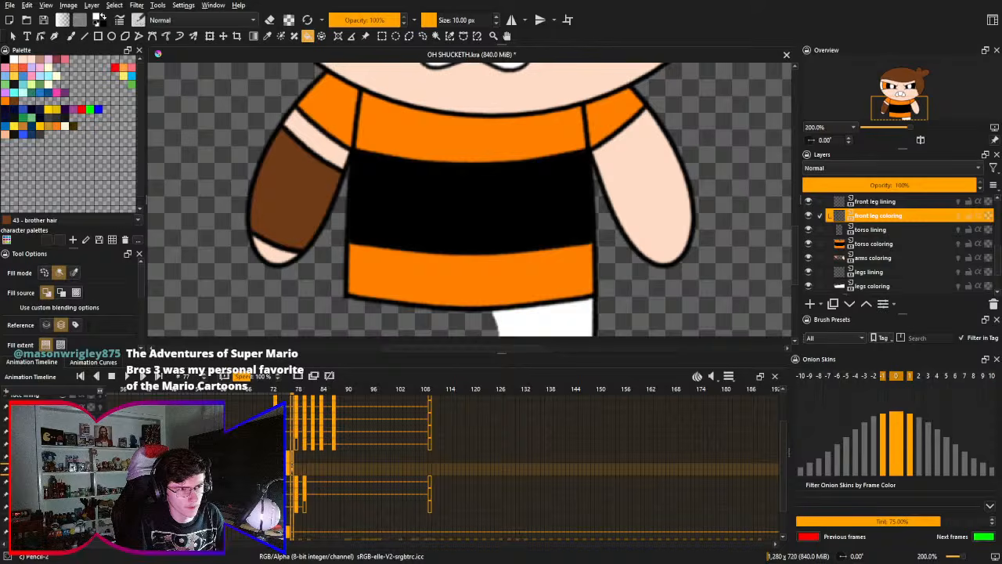
# - Try to line a lower front leg curve on frame 77 of the front leg lining layer, undoing each stroke
pyautogui.press('pageup')
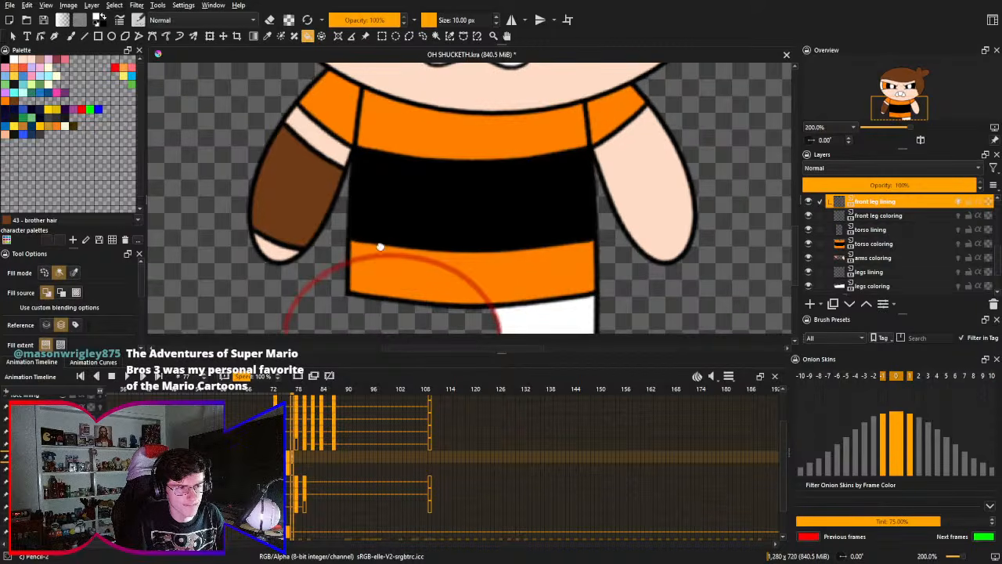
pyautogui.scroll(-1, 381, 245)
pyautogui.moveTo(427, 269); pyautogui.dragTo(425, 259)
pyautogui.press('b')
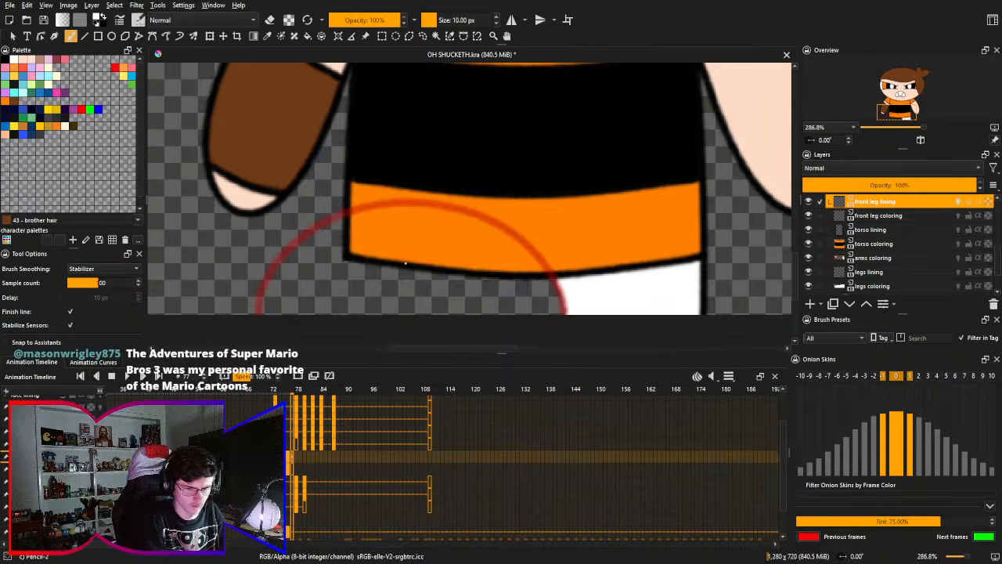
pyautogui.moveTo(407, 268); pyautogui.dragTo(418, 245)
pyautogui.moveTo(224, 307); pyautogui.dragTo(578, 363)
pyautogui.hotkey('ctrl', 'z')
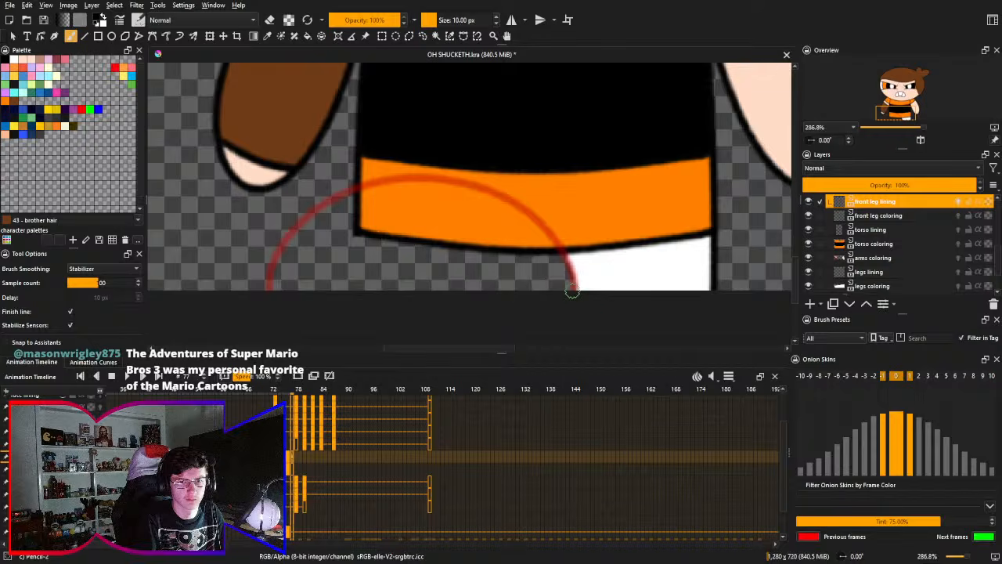
pyautogui.moveTo(586, 293); pyautogui.dragTo(196, 306)
pyautogui.hotkey('ctrl', 'z')
pyautogui.moveTo(605, 303)
pyautogui.mouseDown()
pyautogui.moveTo(568, 258)
pyautogui.moveTo(262, 336)
pyautogui.mouseUp()
pyautogui.hotkey('ctrl', 'z')
pyautogui.moveTo(586, 304)
pyautogui.mouseDown()
pyautogui.moveTo(555, 258)
pyautogui.moveTo(258, 329)
pyautogui.mouseUp()
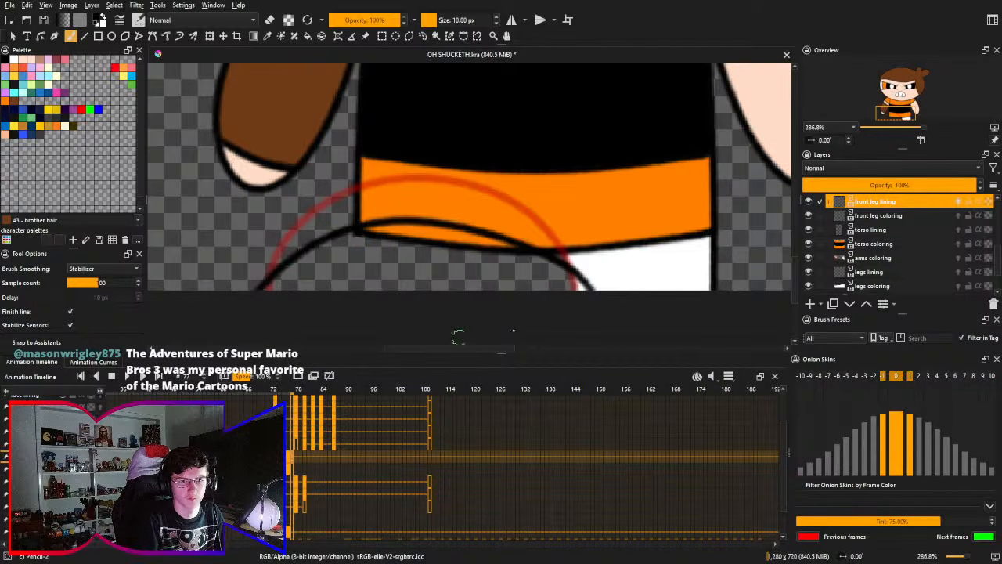
pyautogui.hotkey('ctrl', 'z')
pyautogui.moveTo(600, 291)
pyautogui.mouseDown()
pyautogui.moveTo(368, 209)
pyautogui.moveTo(205, 289)
pyautogui.mouseUp()
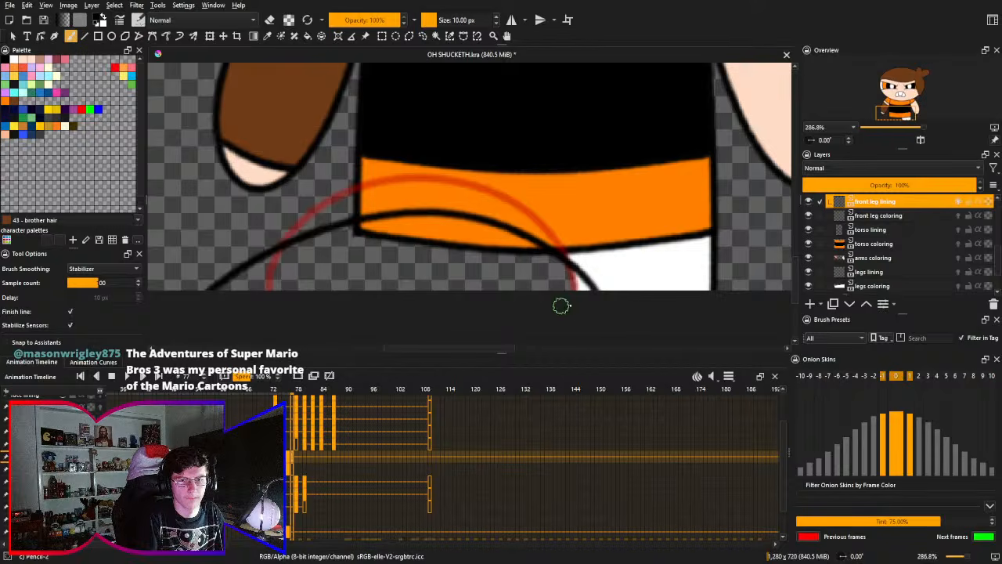
pyautogui.hotkey('ctrl', 'z')
pyautogui.moveTo(592, 284); pyautogui.dragTo(251, 309)
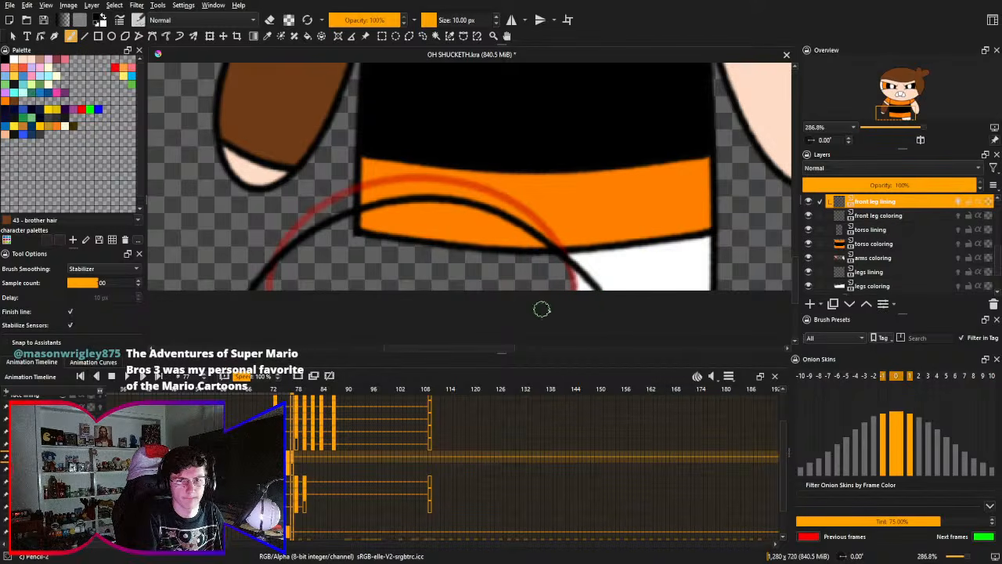
pyautogui.hotkey('ctrl', 'z')
pyautogui.moveTo(592, 291)
pyautogui.mouseDown()
pyautogui.moveTo(401, 190)
pyautogui.moveTo(227, 301)
pyautogui.mouseUp()
pyautogui.hotkey('ctrl', 'z')
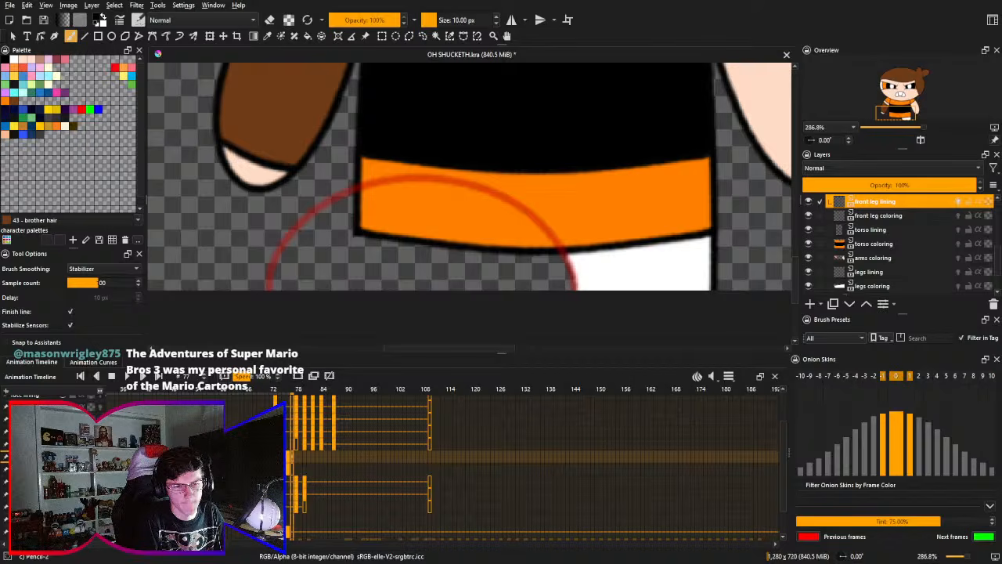
pyautogui.hotkey('ctrl', 'z')
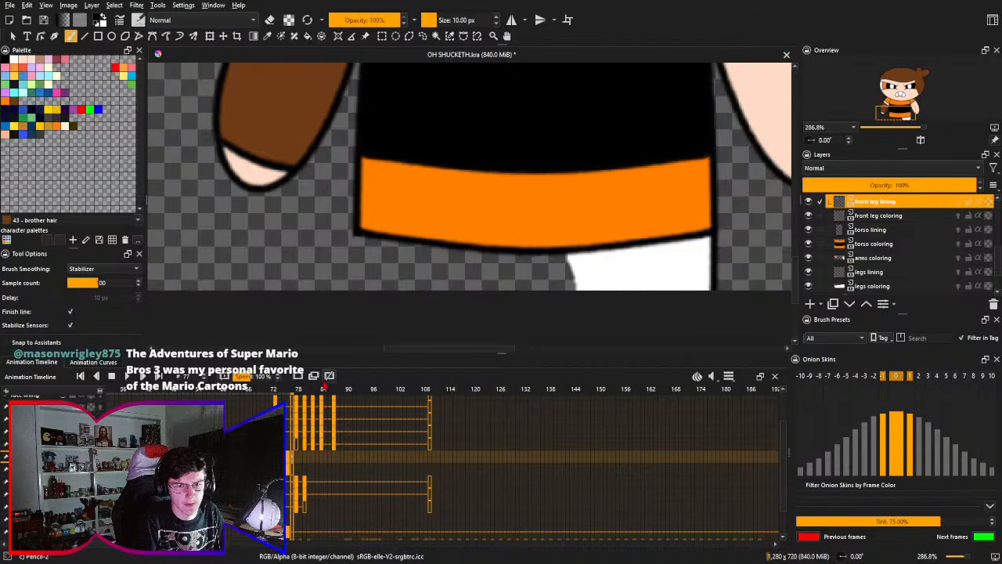
# - Remove the blank frames at frame 77 from the front leg lining and front leg coloring layers
pyautogui.click(328, 379)
pyautogui.click(294, 469)
pyautogui.click(329, 378)
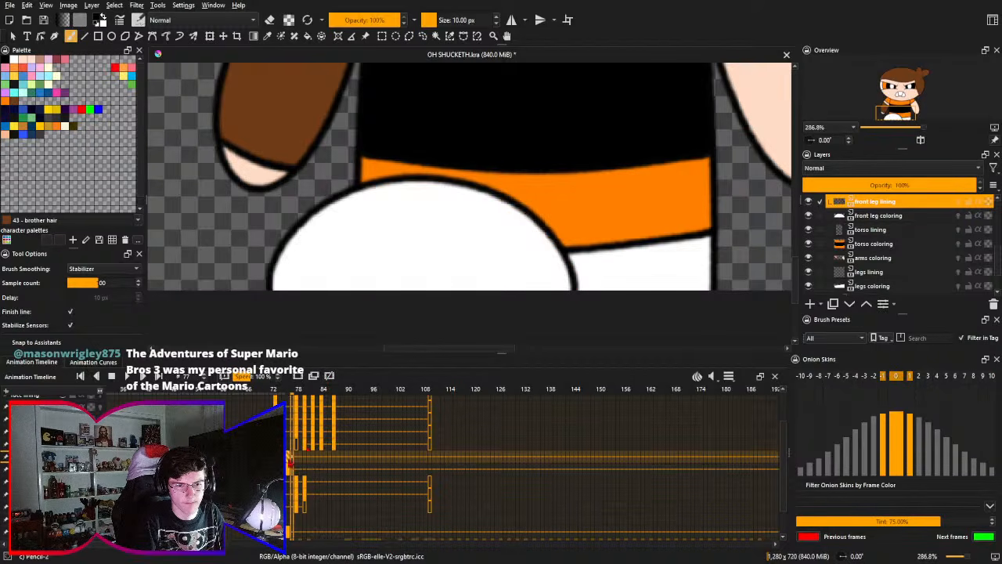
# - Transform the front leg lining and front leg coloring layers together on frame 77, moving the leg straight down
pyautogui.keyDown('ctrl'); pyautogui.click(911, 218); pyautogui.keyUp('ctrl')
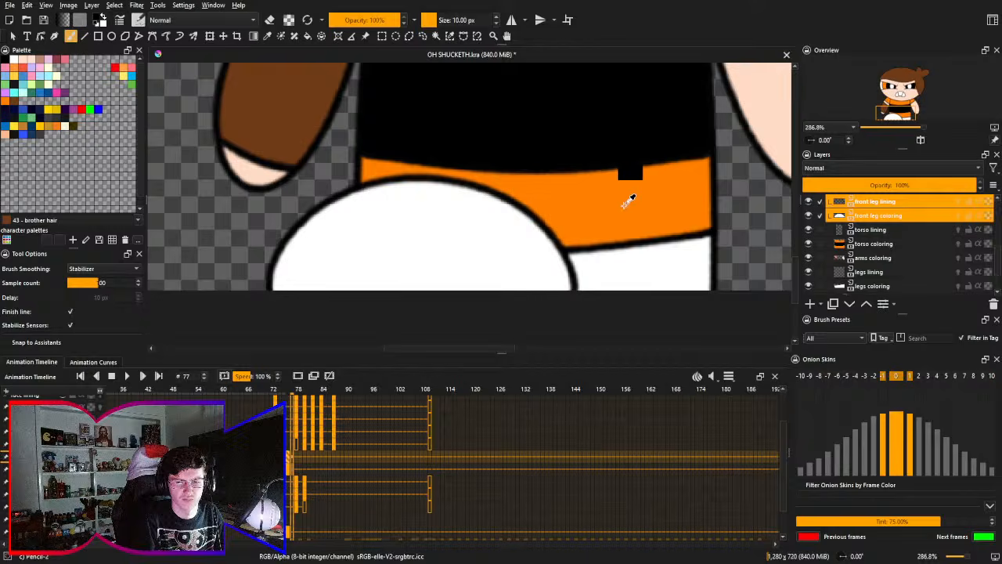
pyautogui.hotkey('ctrl', 't')
pyautogui.hotkey('shift', 'Down')
pyautogui.hotkey('shift', 'Down')
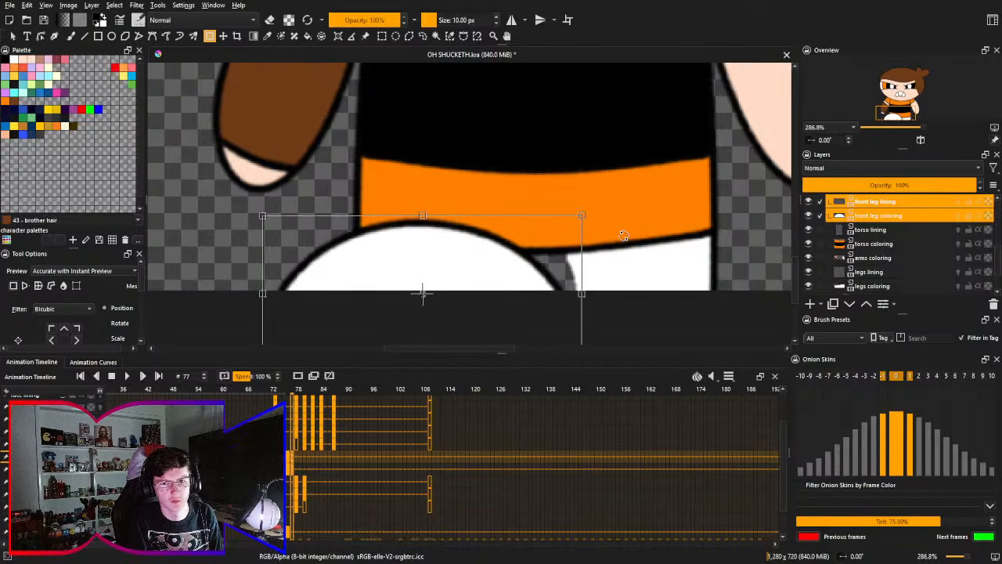
pyautogui.press('Return')
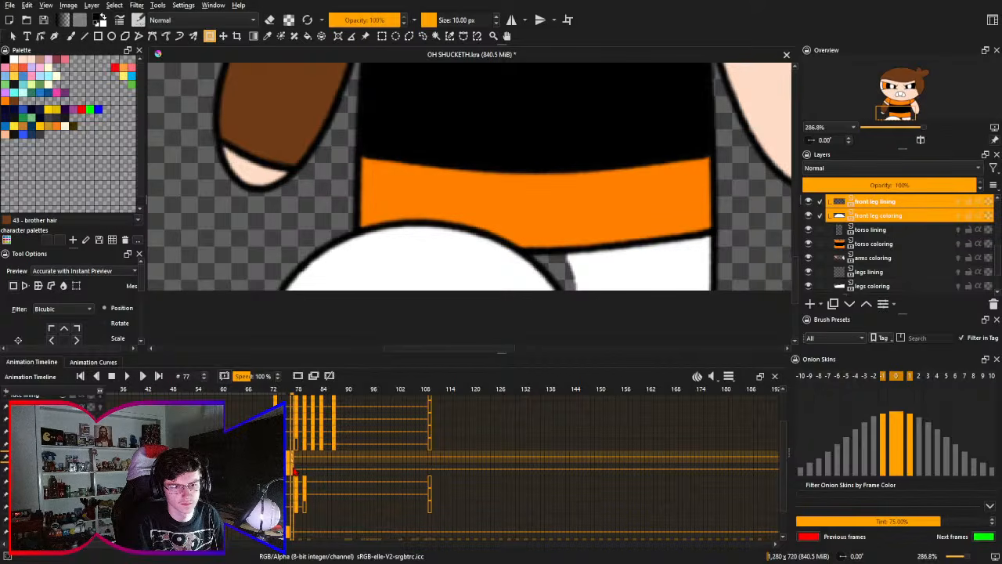
# - Shift the lowered front leg frames from frame 77 to frame 78 on the front leg lining and front leg coloring layers
pyautogui.click(296, 462)
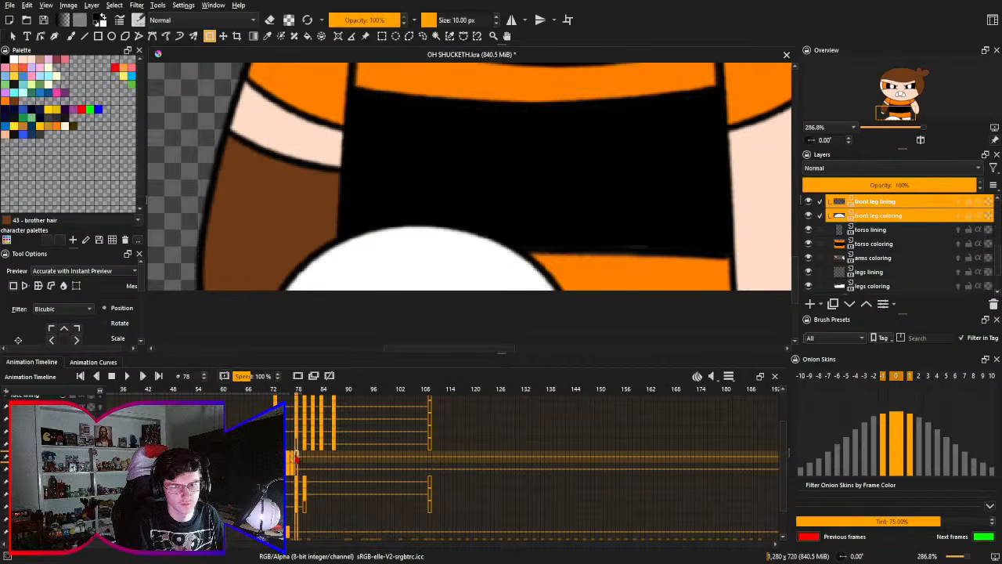
pyautogui.press('Left')
pyautogui.press('Right')
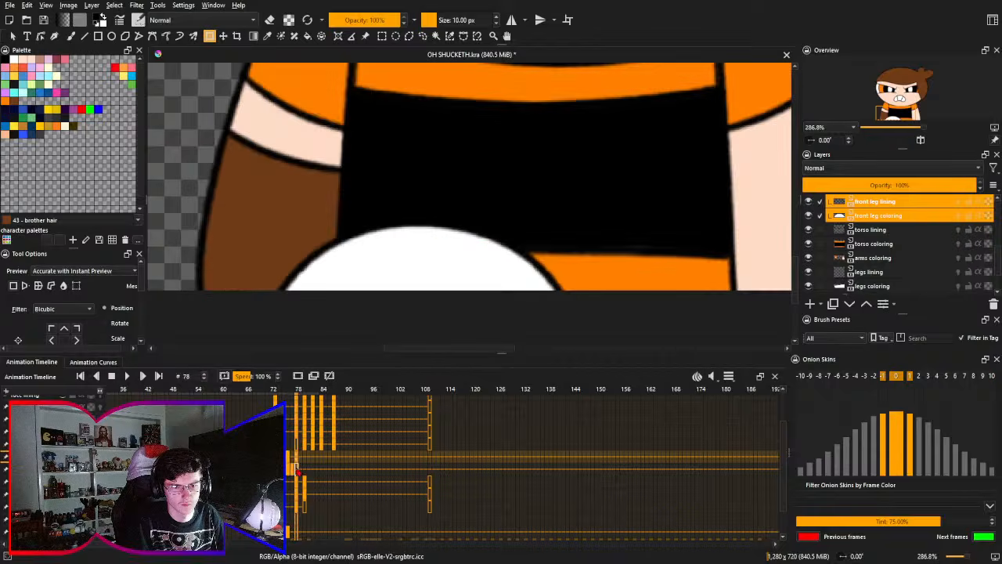
pyautogui.click(286, 473)
pyautogui.click(289, 473)
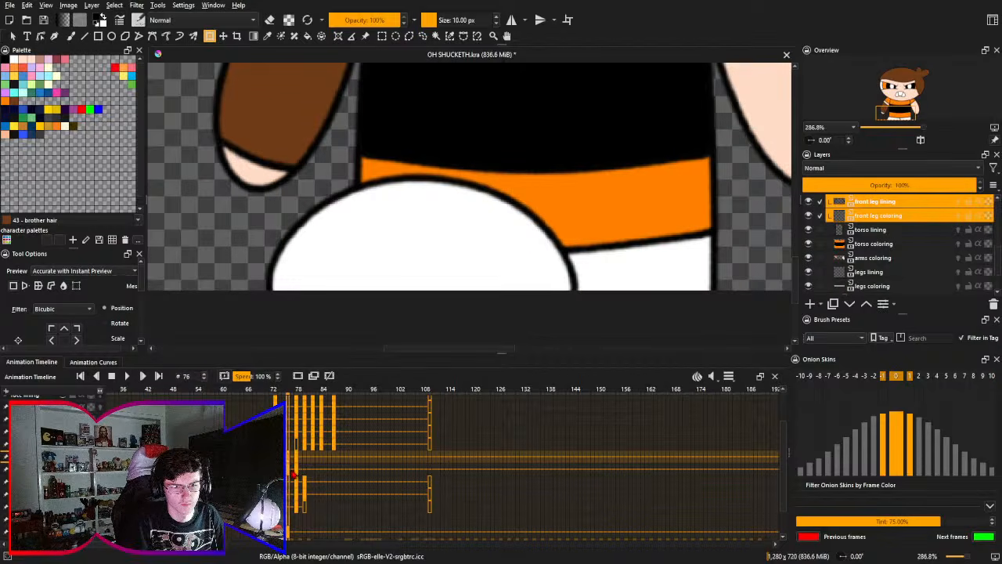
pyautogui.click(298, 473)
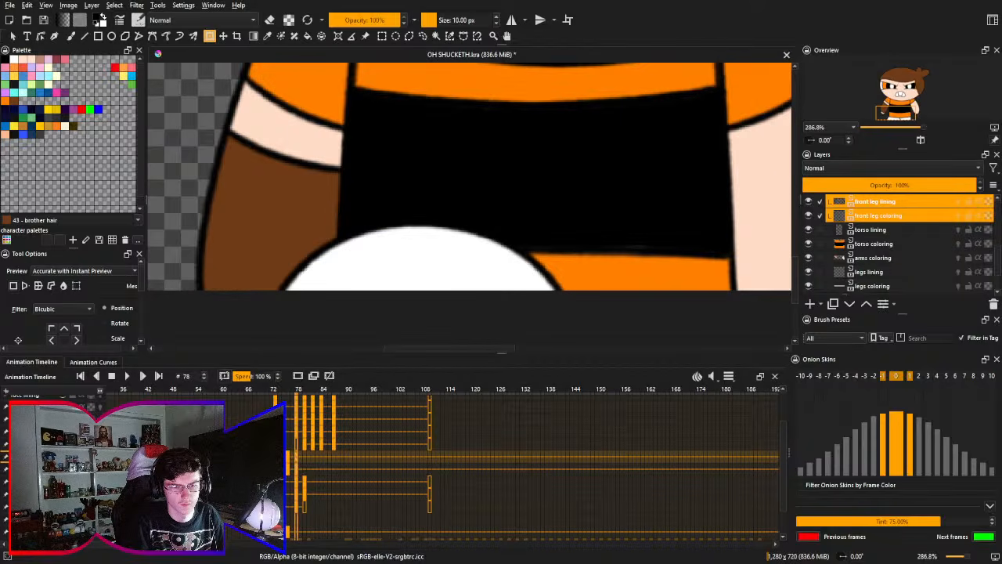
# - Transform the front leg lining and coloring together on frame 79, moving the leg further down near the black stripe's lower edge
pyautogui.click(305, 472)
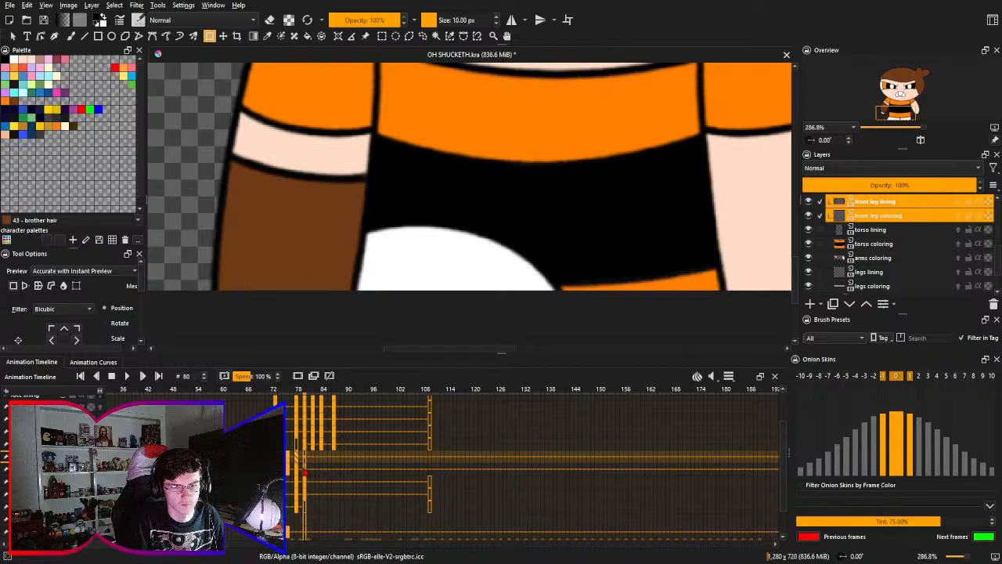
pyautogui.click(301, 469)
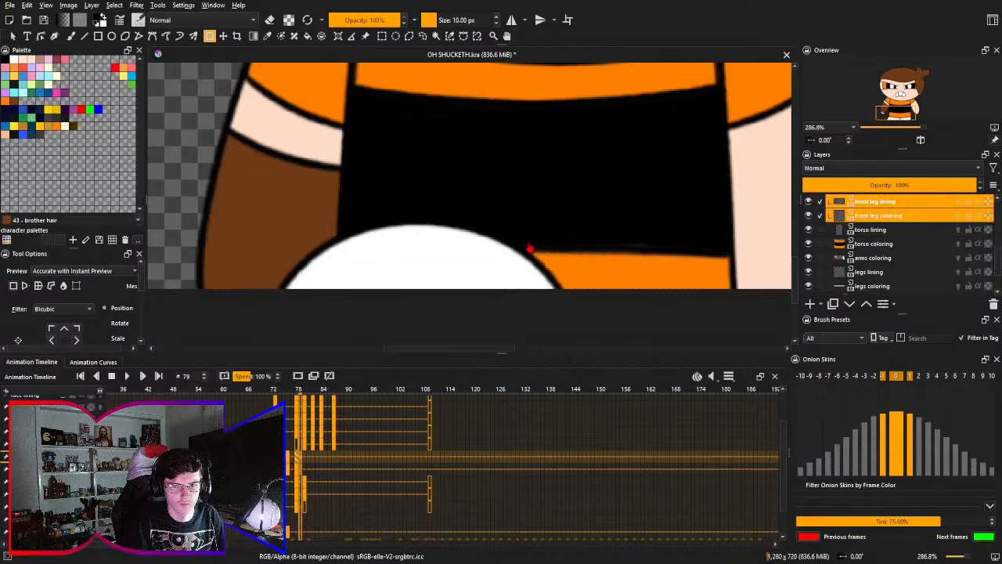
pyautogui.click(530, 247)
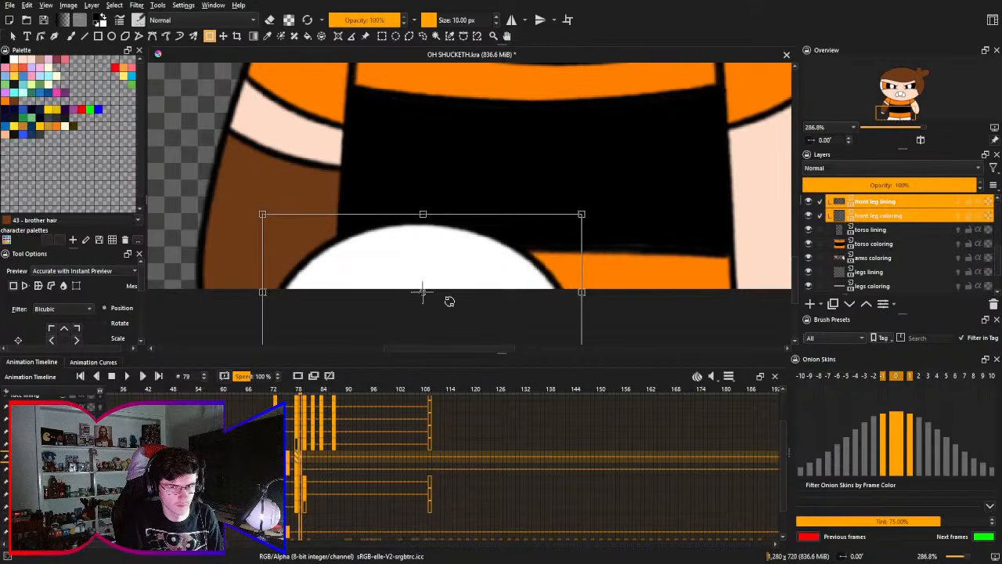
pyautogui.moveTo(450, 301); pyautogui.dragTo(430, 327)
pyautogui.hotkey('shift', 'Down')
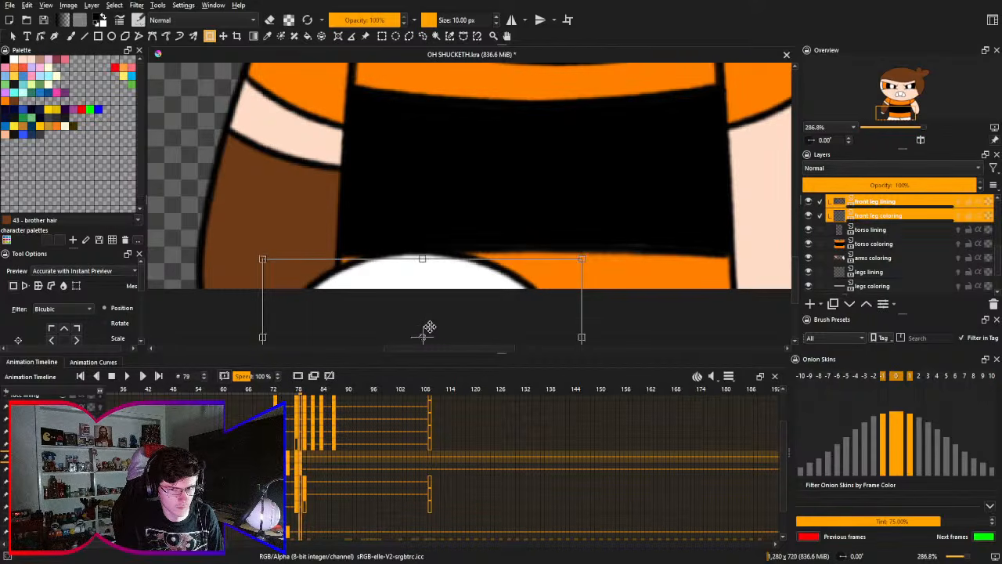
pyautogui.hotkey('shift', 'Up')
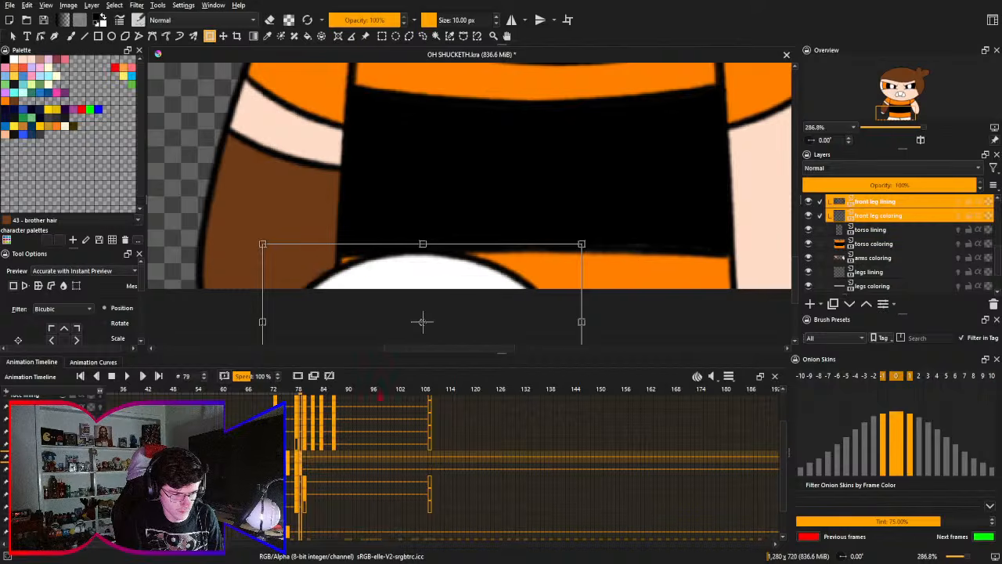
pyautogui.press('Return')
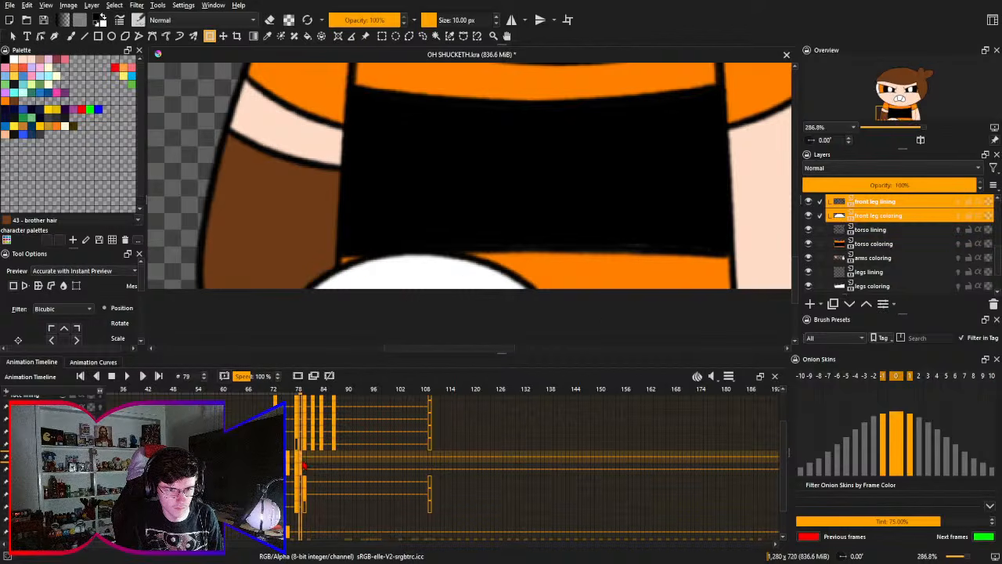
# - Insert blank frames at frame 80 on the front leg lining and front leg coloring layers, and compare with frame 79
pyautogui.click(307, 466)
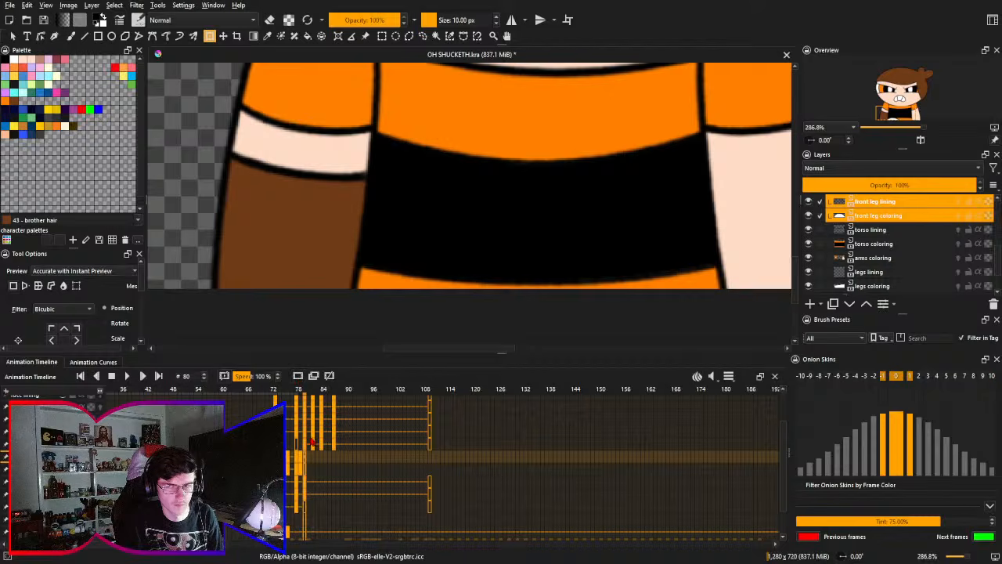
pyautogui.press('2')
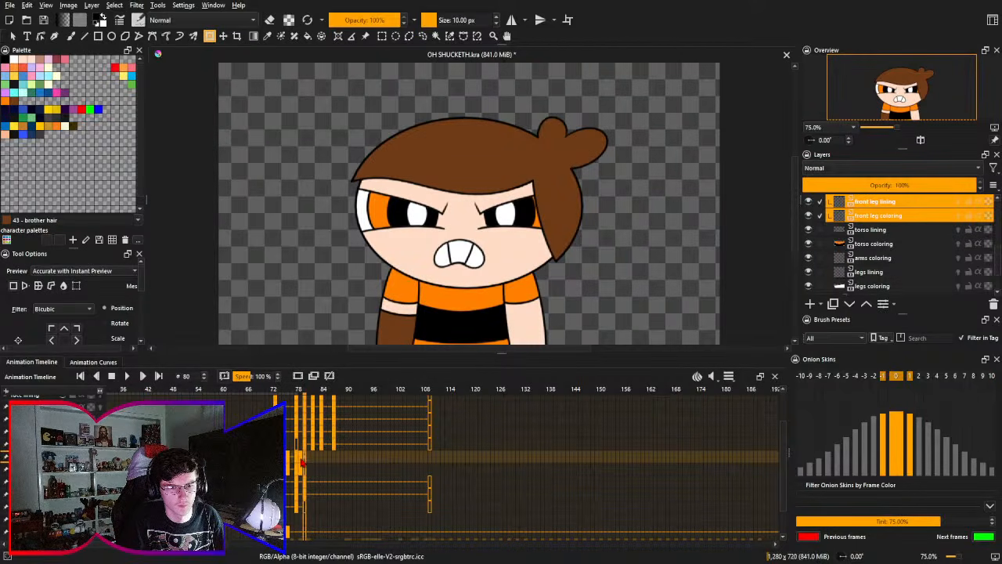
pyautogui.click(302, 472)
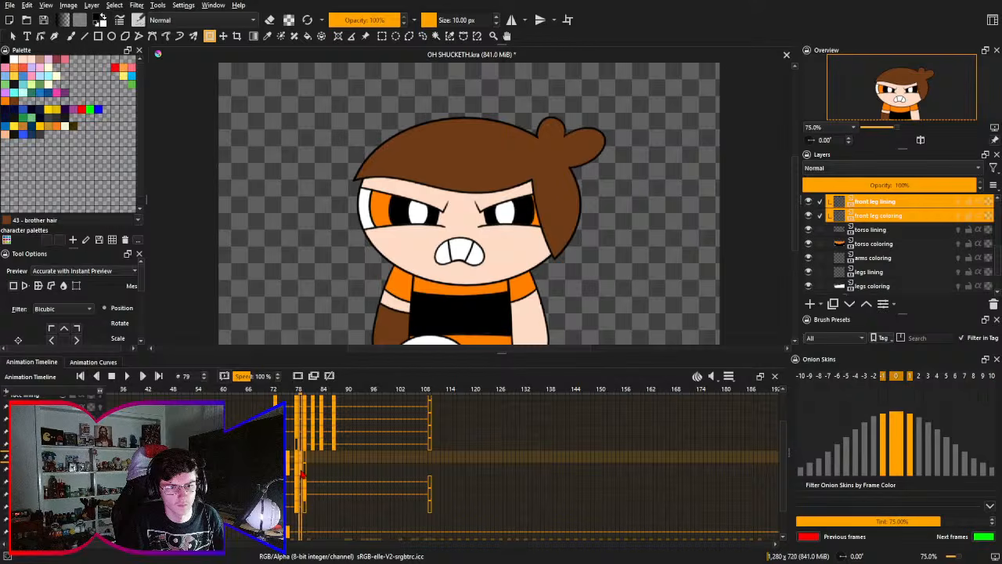
# - Hold the lowered leg through frame 81 and place blank frames at frame 82 on the front leg lining and coloring layers
pyautogui.click(305, 468)
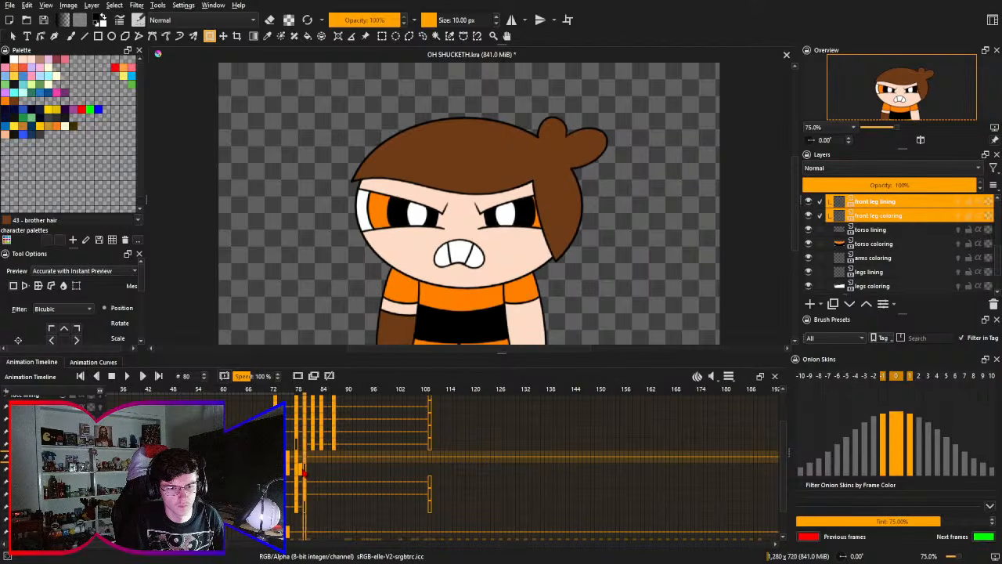
pyautogui.click(307, 469)
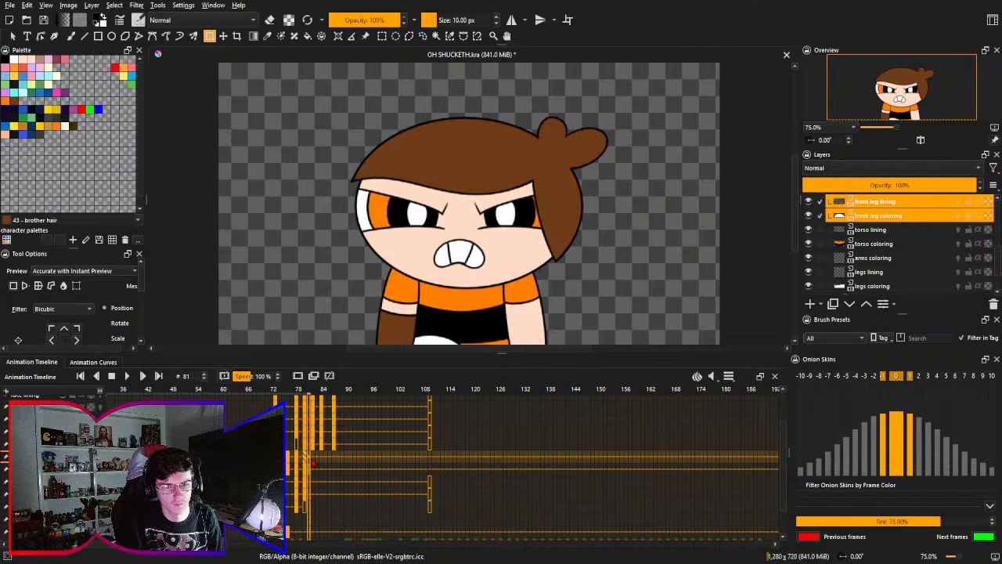
pyautogui.click(314, 464)
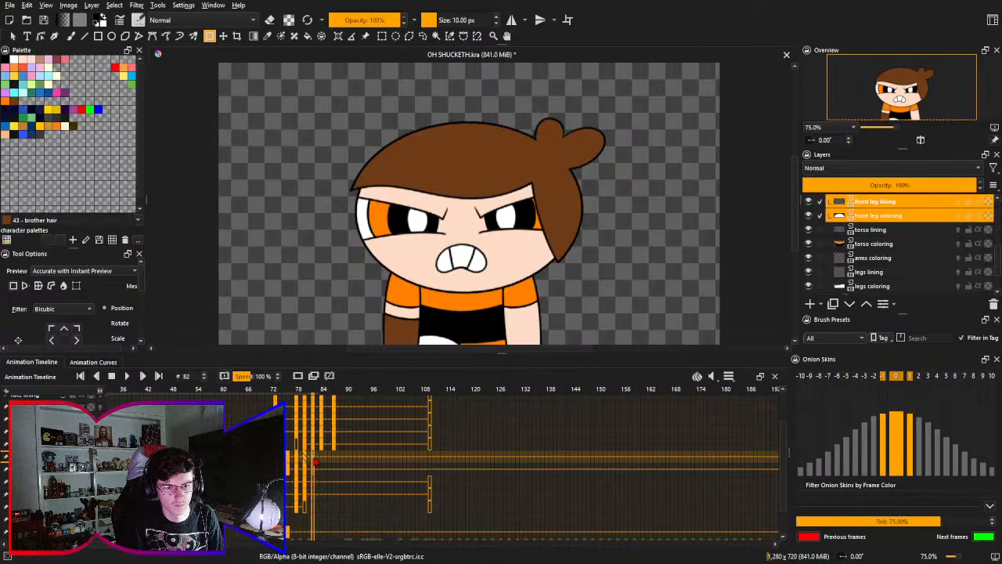
pyautogui.click(298, 376)
pyautogui.click(277, 458)
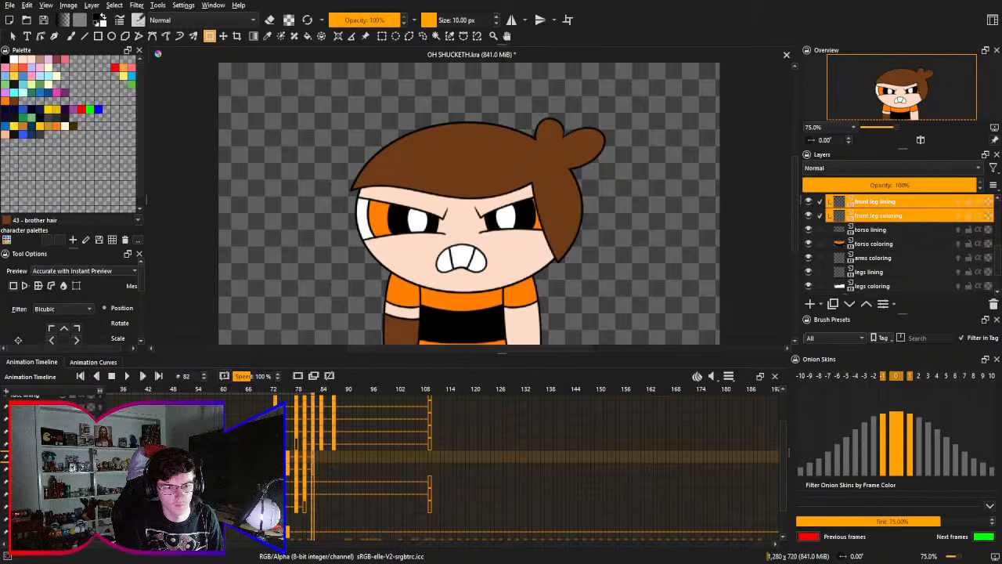
# - Go to frame 66 ahead of the character's entrance and save the document
pyautogui.moveTo(287, 464); pyautogui.dragTo(579, 510)
pyautogui.moveTo(414, 444); pyautogui.dragTo(462, 491)
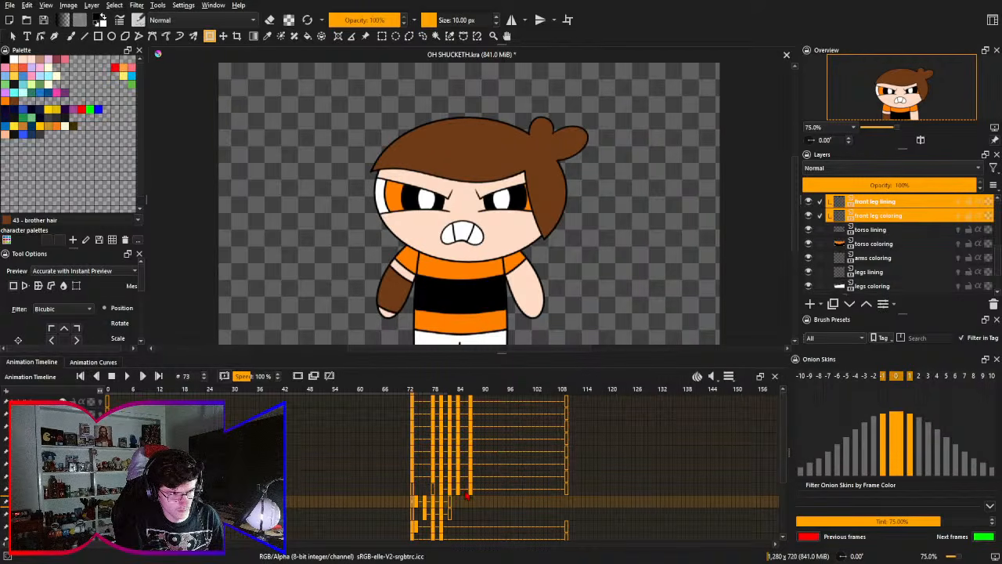
pyautogui.moveTo(467, 496); pyautogui.dragTo(602, 513)
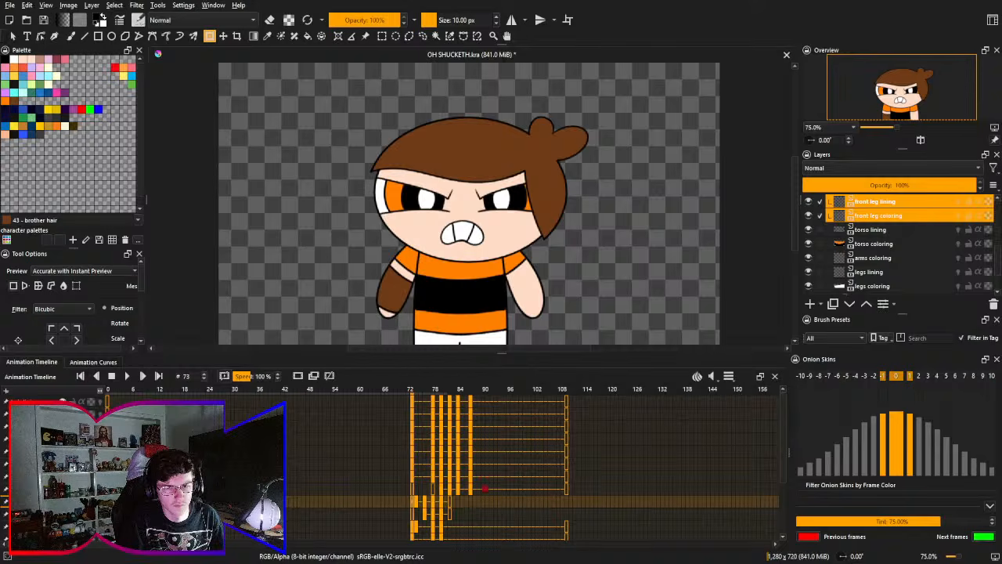
pyautogui.moveTo(485, 487); pyautogui.dragTo(281, 404)
pyautogui.click(384, 391)
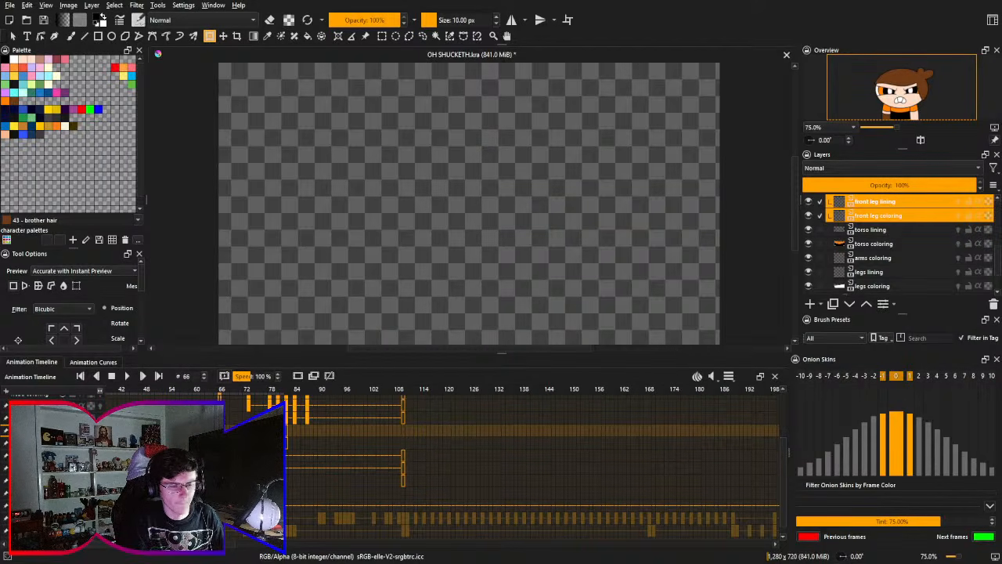
pyautogui.hotkey('ctrl', 's')
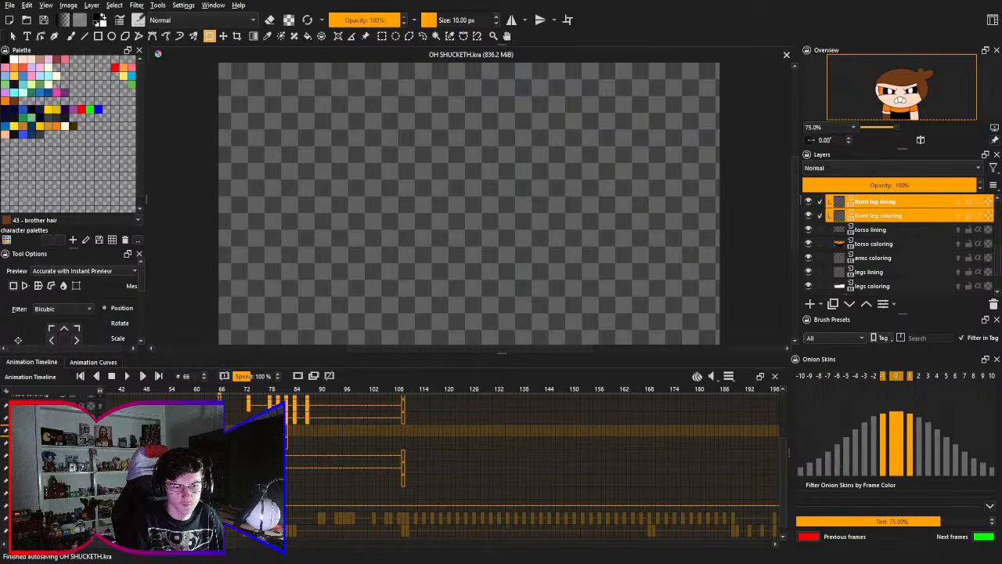
# - Play the animation from frame 66 to examine the character's landing and the front leg motion
pyautogui.press('space')
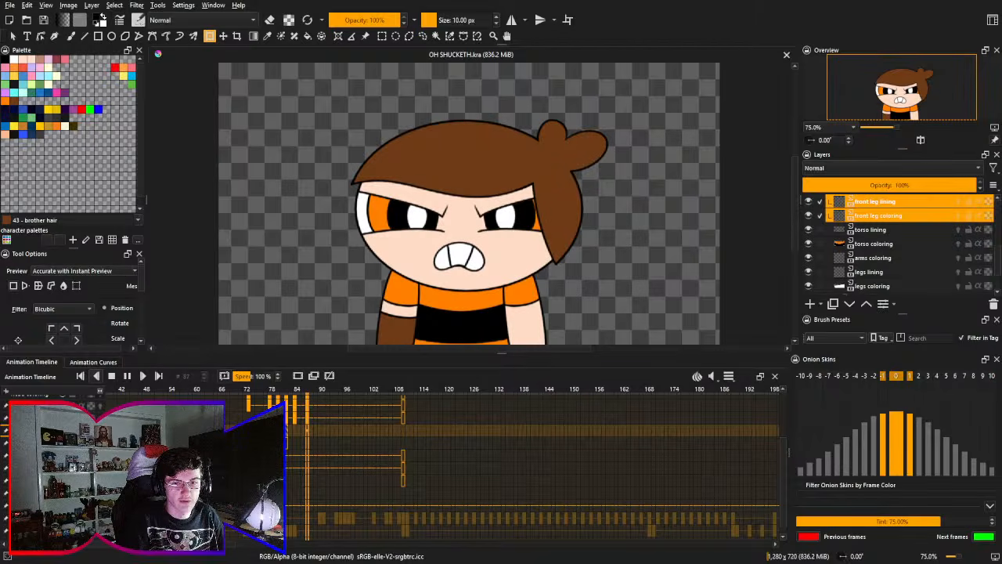
pyautogui.press('space')
pyautogui.press('space')
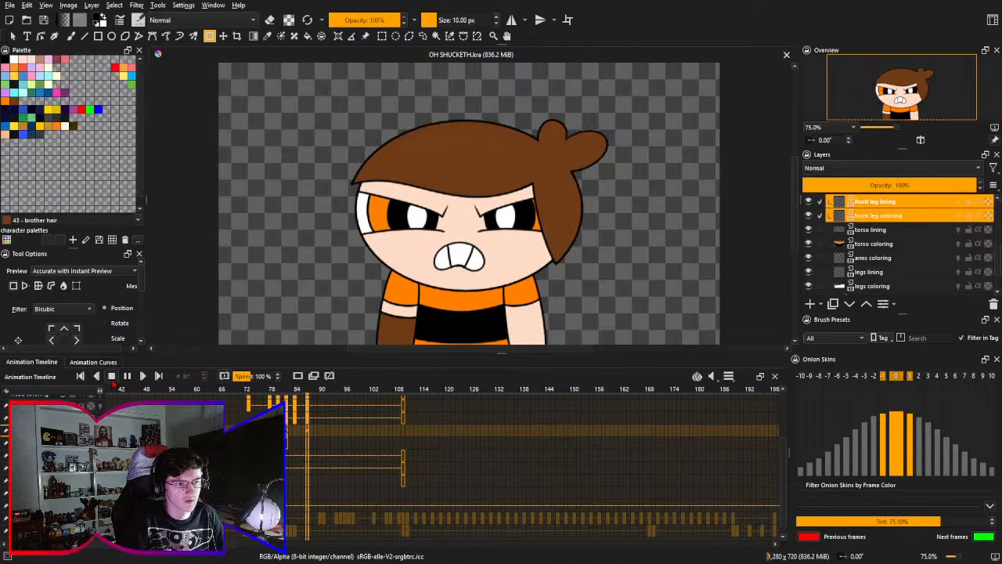
pyautogui.click(125, 373)
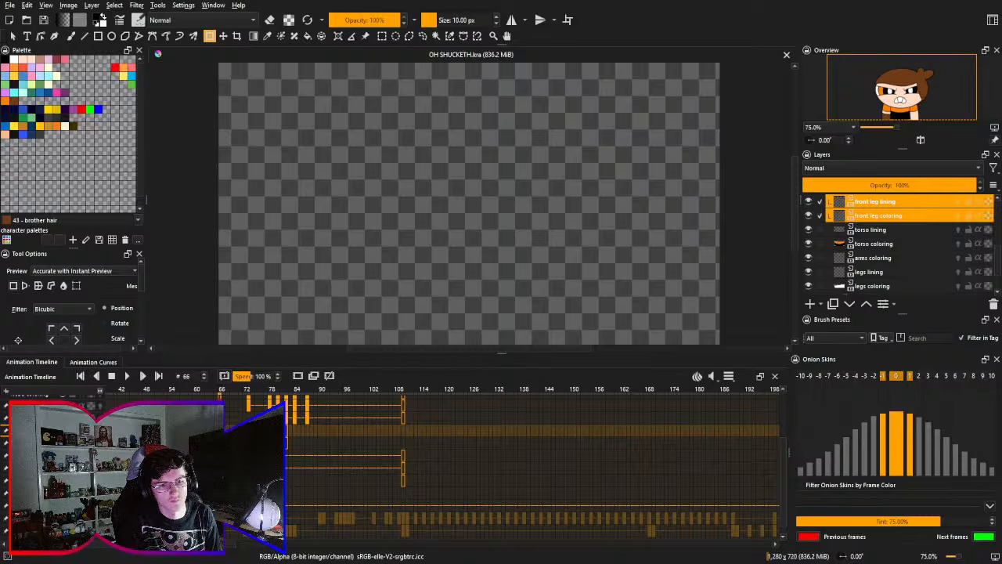
pyautogui.press('Left')
pyautogui.press('Left')
pyautogui.press('Right')
pyautogui.press('Right')
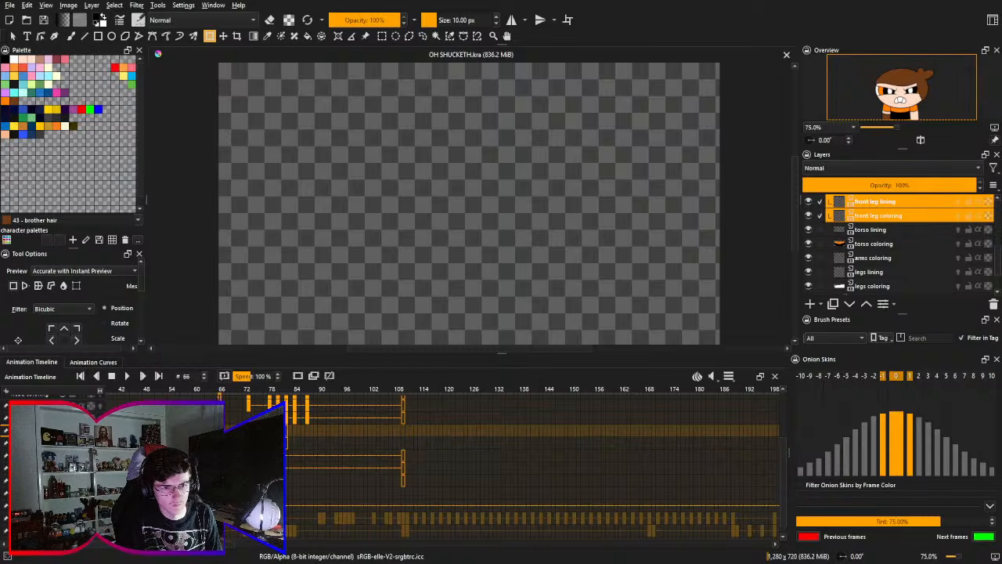
pyautogui.click(124, 370)
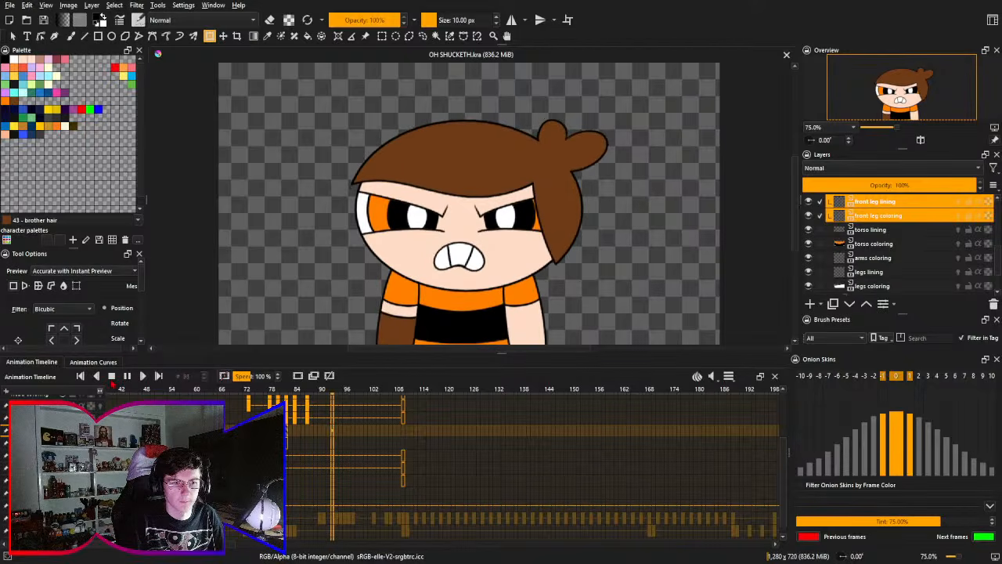
pyautogui.click(124, 371)
# - Replay the leg animation from earlier starting points, including frames 54 and 51, to examine the timing
pyautogui.click(196, 390)
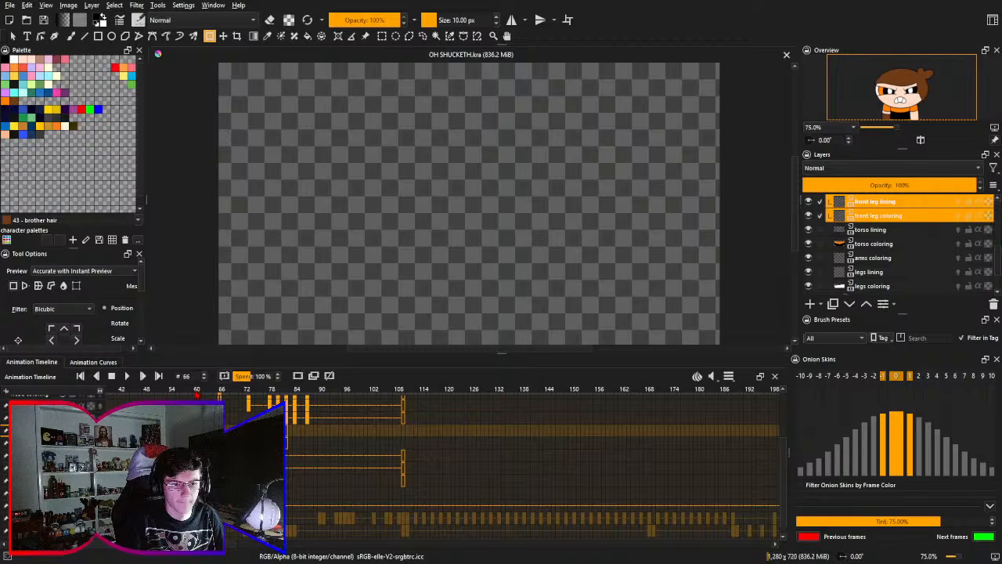
pyautogui.click(127, 376)
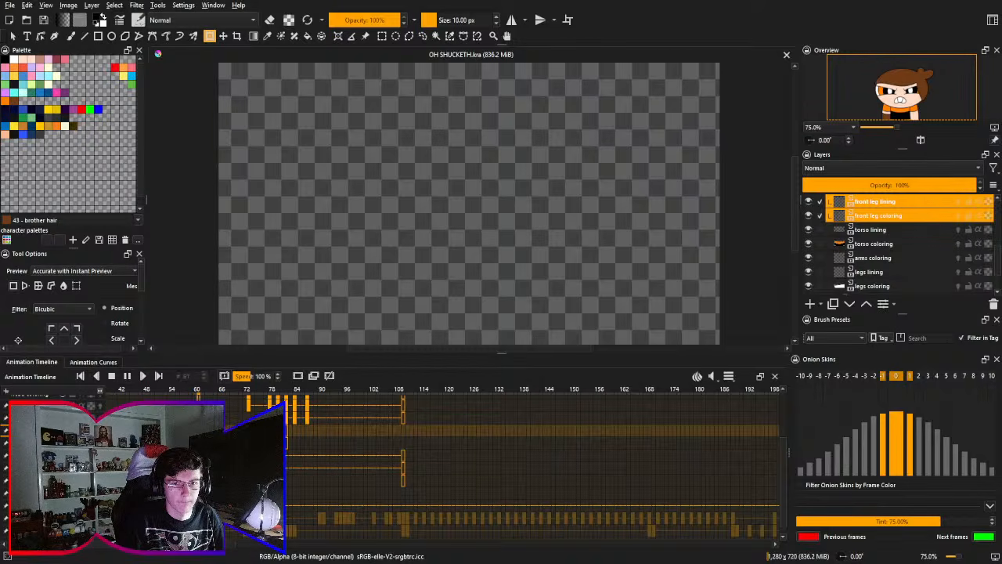
pyautogui.click(112, 377)
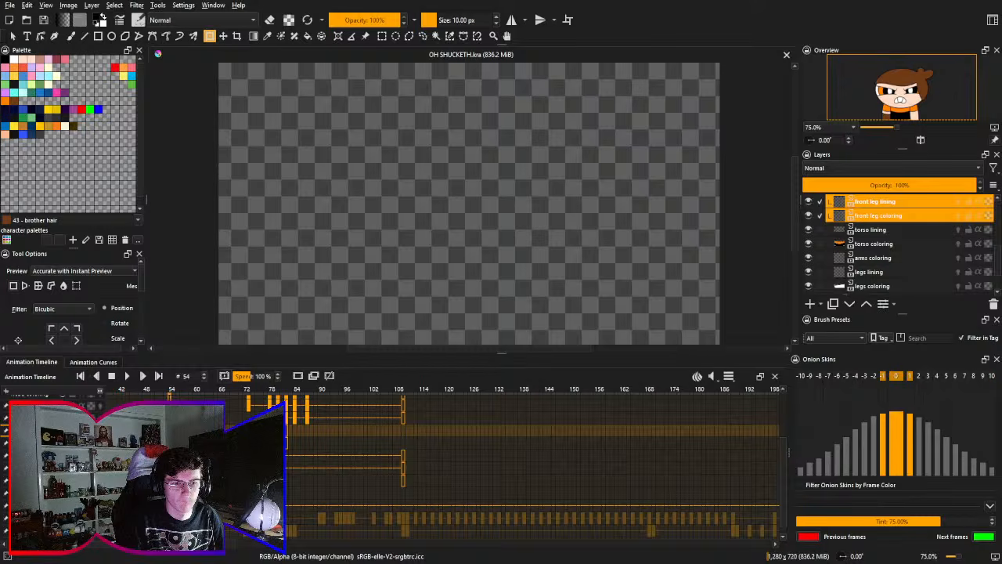
pyautogui.click(163, 392)
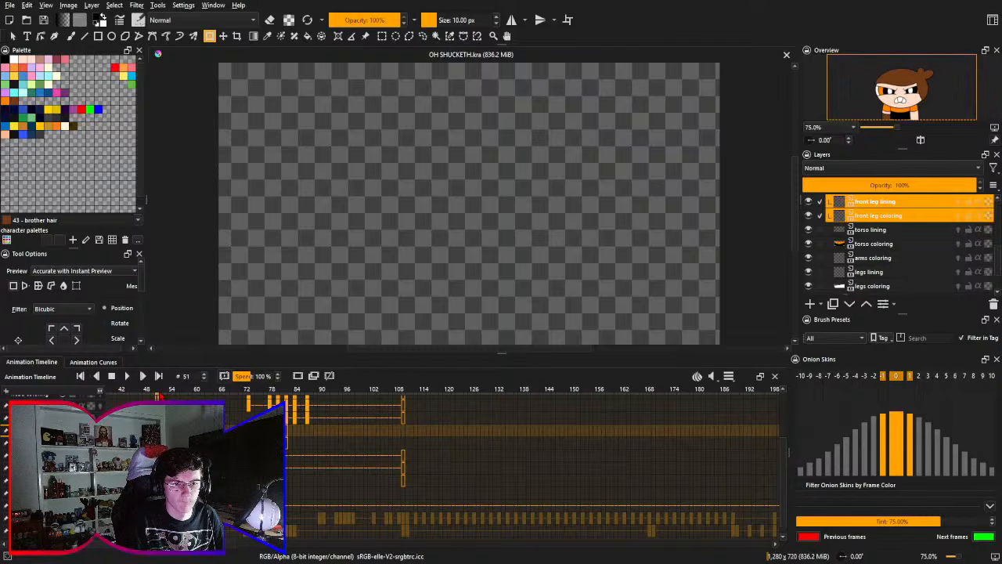
pyautogui.click(127, 376)
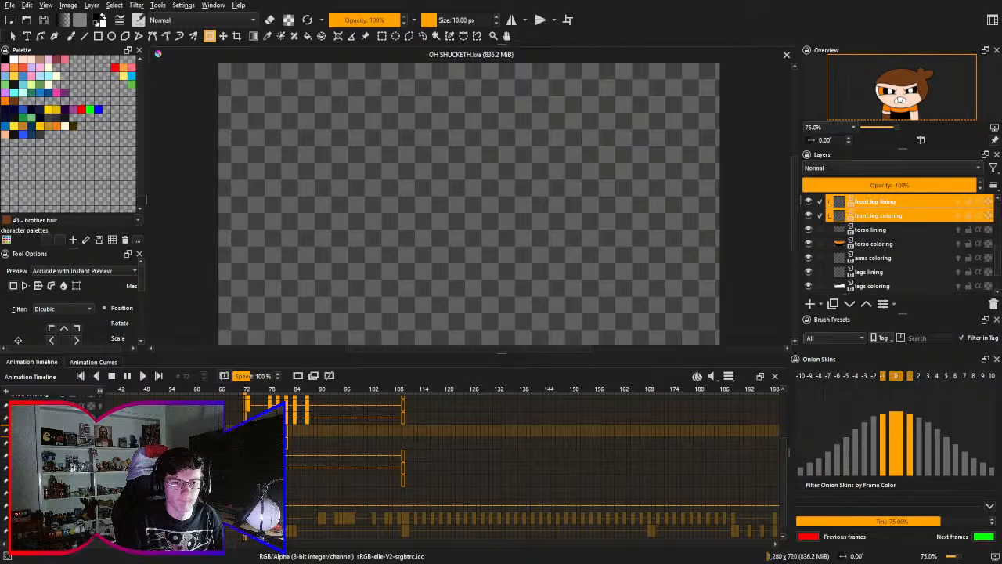
pyautogui.click(112, 376)
pyautogui.click(127, 376)
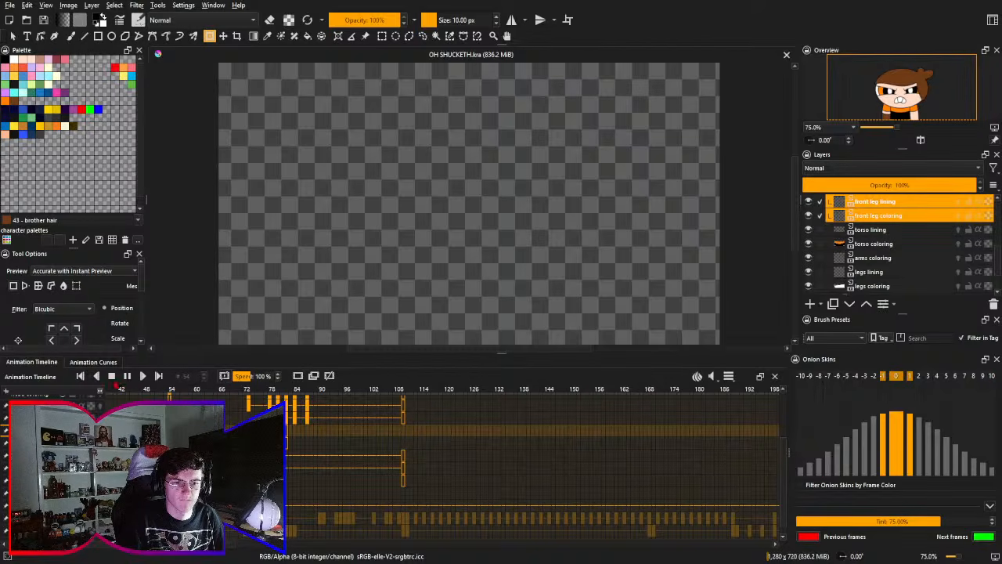
pyautogui.click(112, 376)
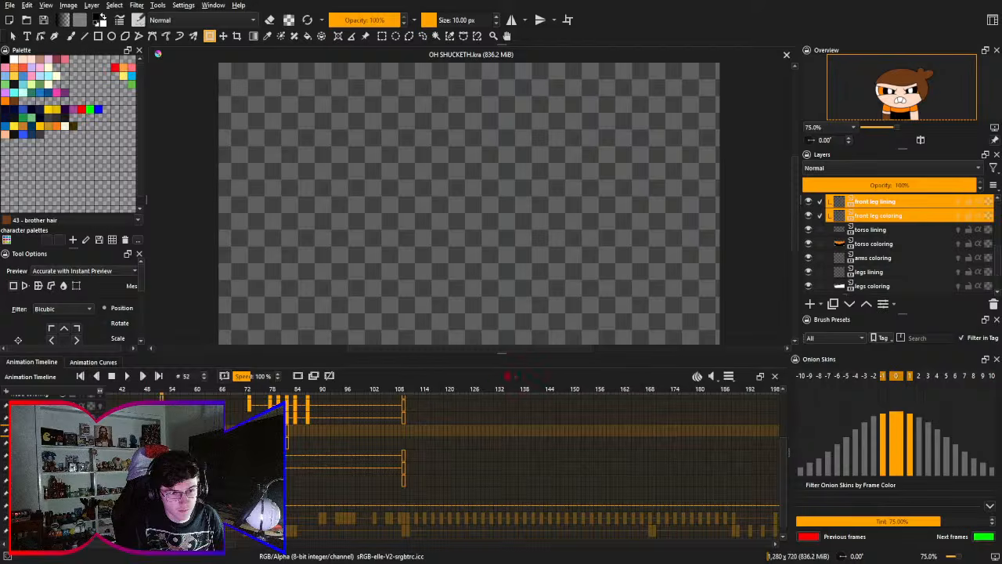
# - Make the hidden background behind the character visible at frame 0 and play the animation from there
pyautogui.moveTo(398, 393); pyautogui.dragTo(557, 389)
pyautogui.moveTo(245, 424); pyautogui.dragTo(245, 414)
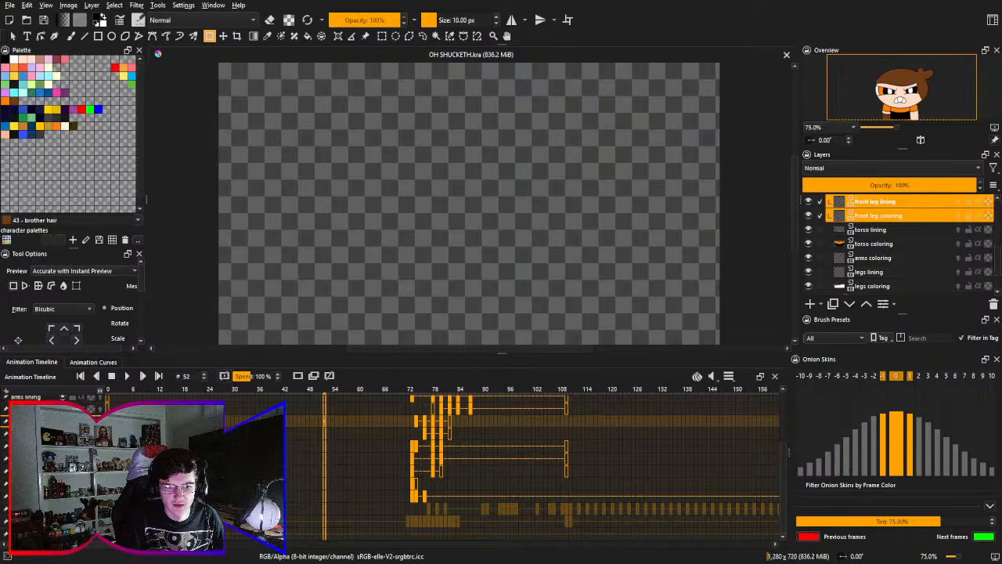
pyautogui.click(108, 390)
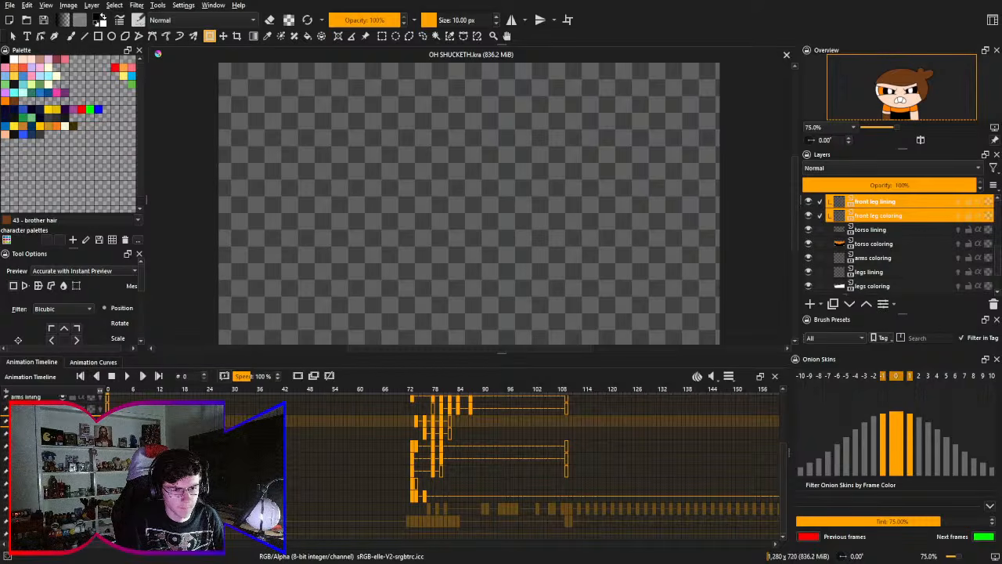
pyautogui.press('BackSpace')
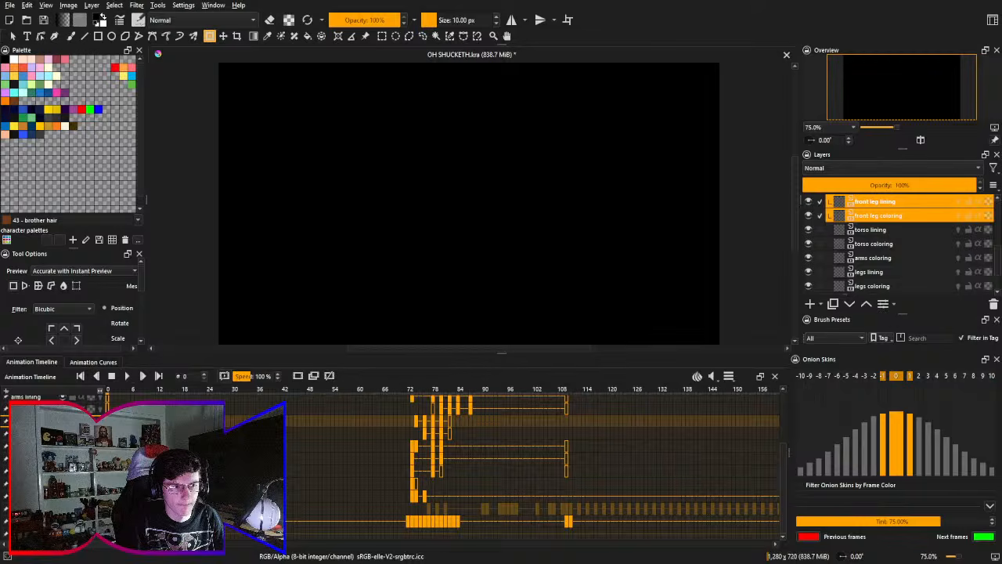
pyautogui.press('space')
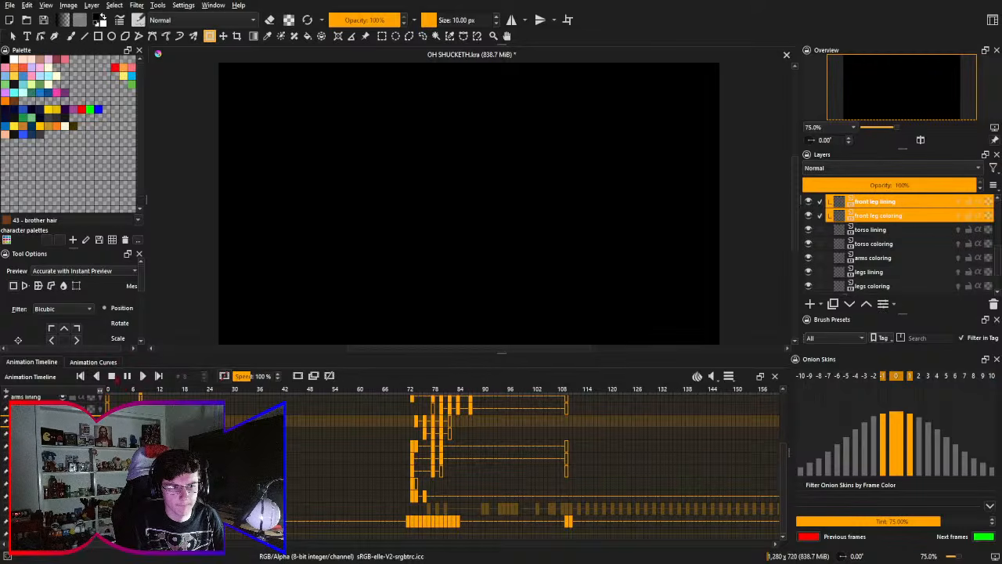
pyautogui.press('space')
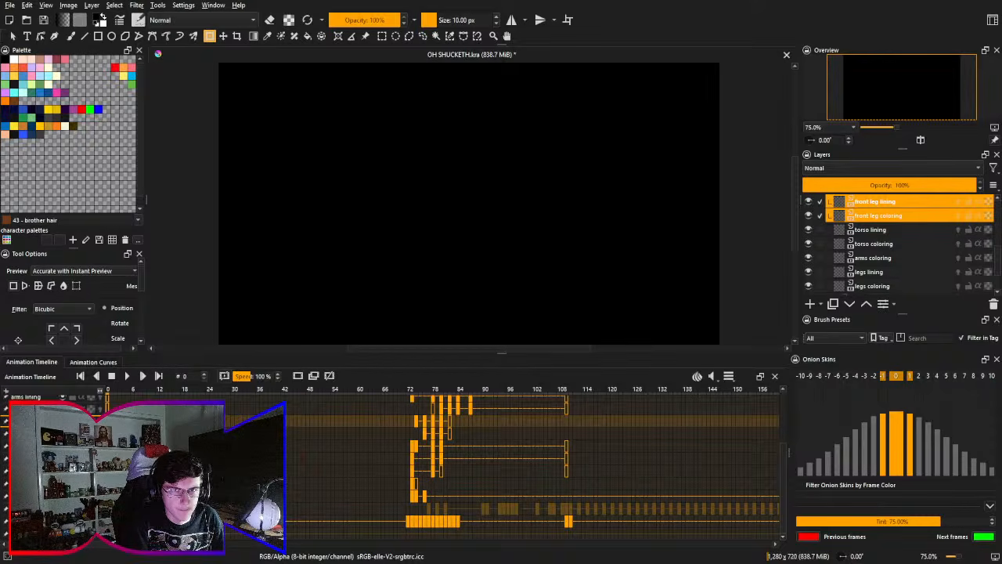
# - Select only the front leg lining layer and save the document
pyautogui.keyDown('ctrl'); pyautogui.click(902, 218); pyautogui.keyUp('ctrl')
pyautogui.hotkey('ctrl', 's')
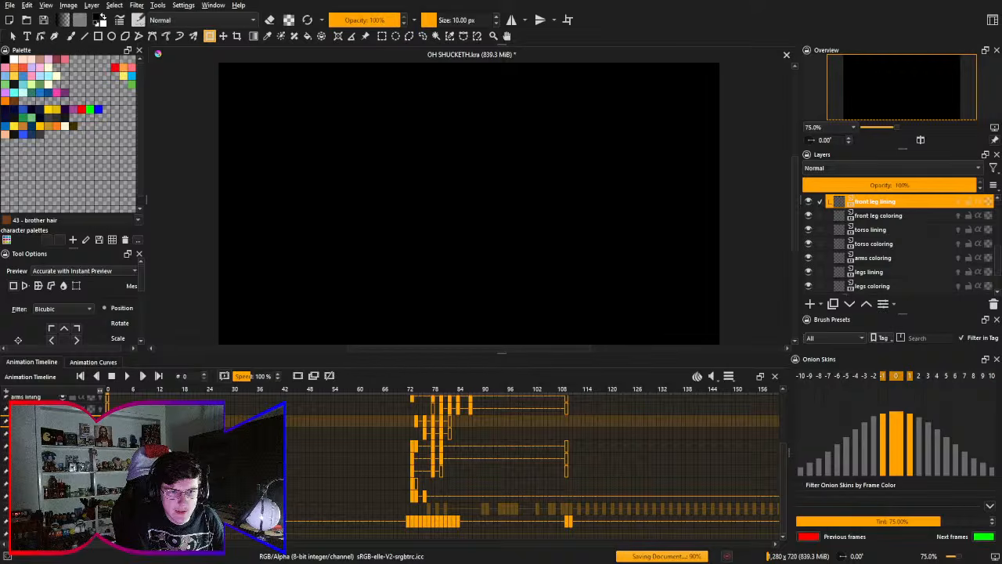
# - Play the animation with its background, including from frames 66 and 52, to examine the stomp against the orange glow
pyautogui.click(128, 376)
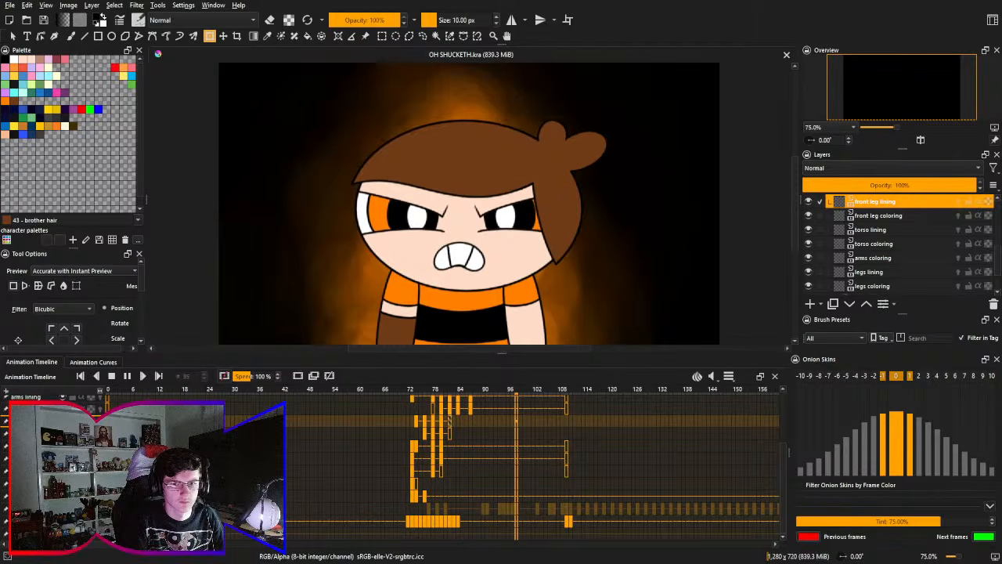
pyautogui.click(111, 376)
pyautogui.hscroll(3, 399, 430)
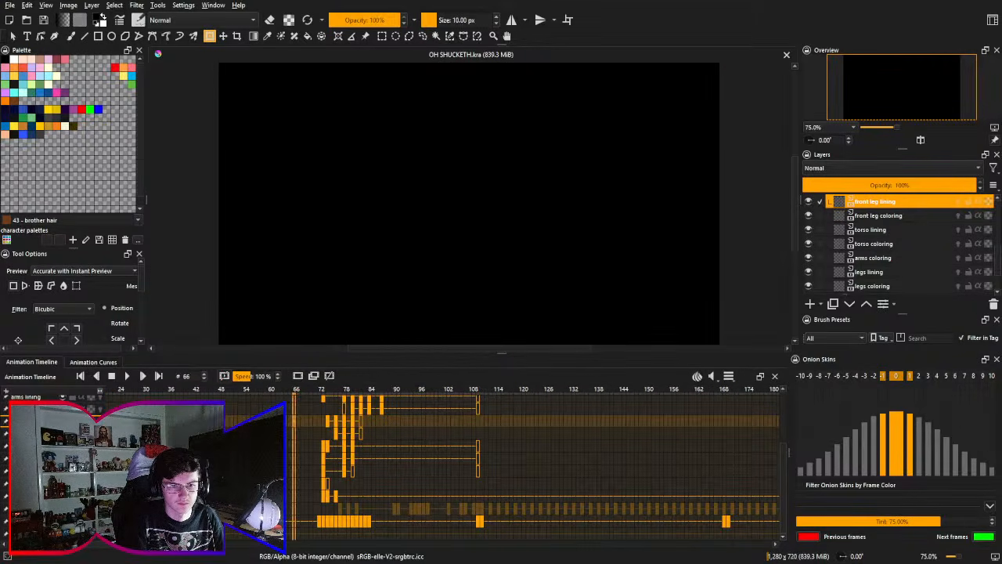
pyautogui.click(127, 376)
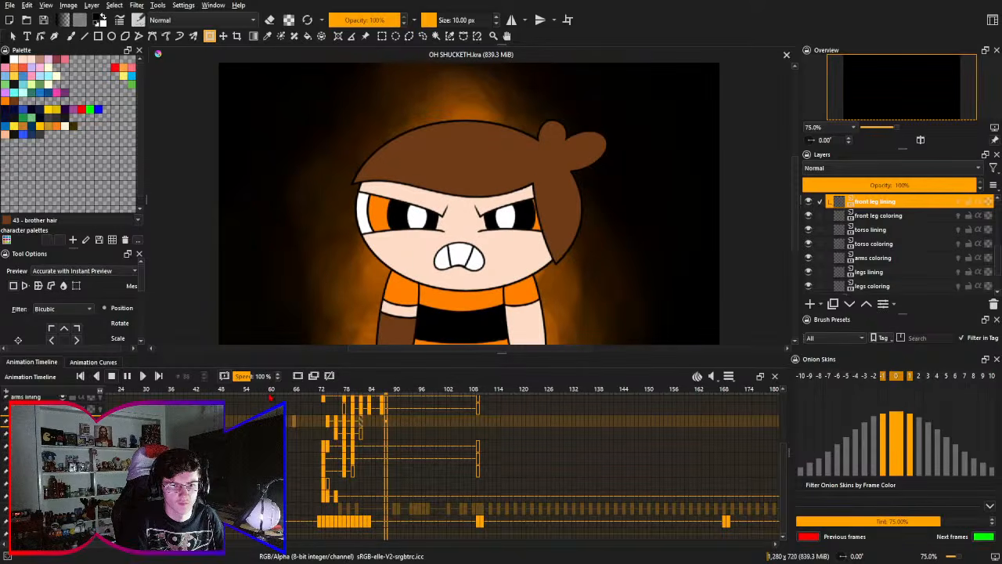
pyautogui.press('space')
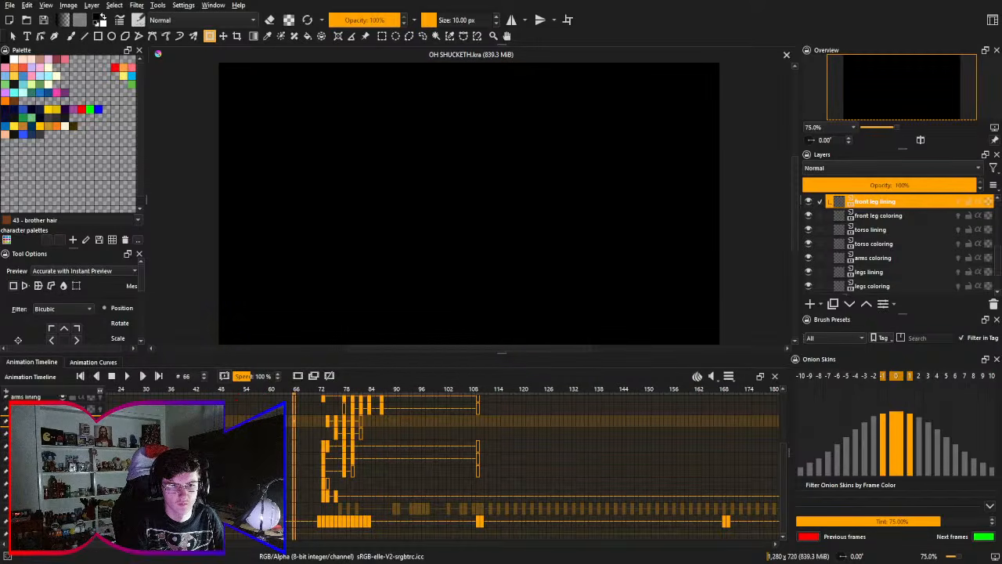
pyautogui.click(235, 390)
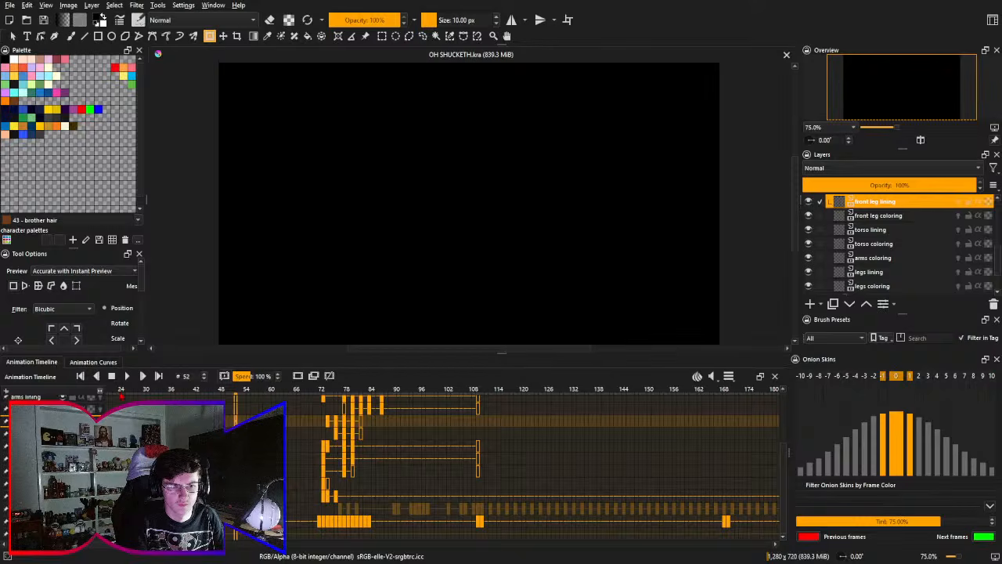
pyautogui.click(127, 377)
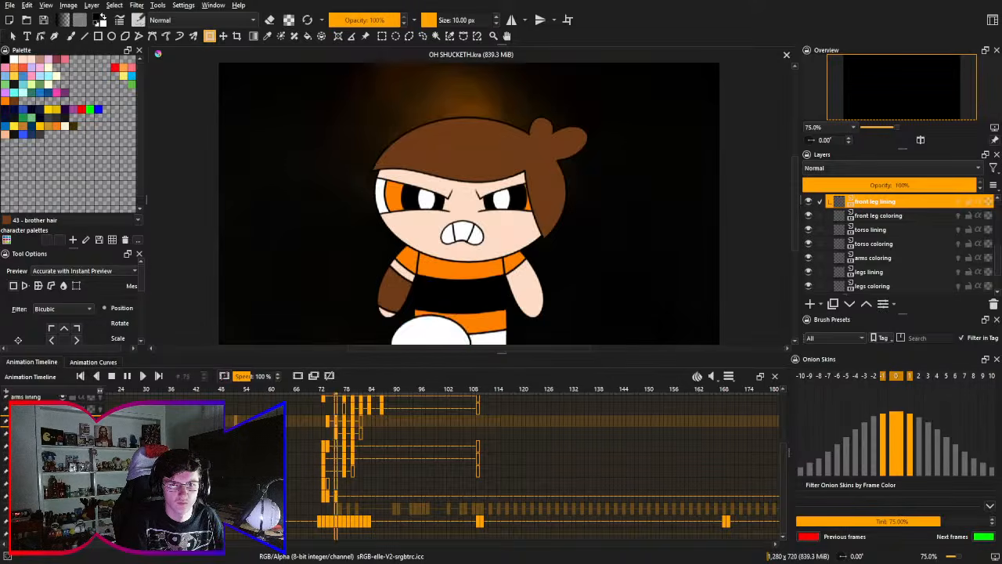
pyautogui.press('space')
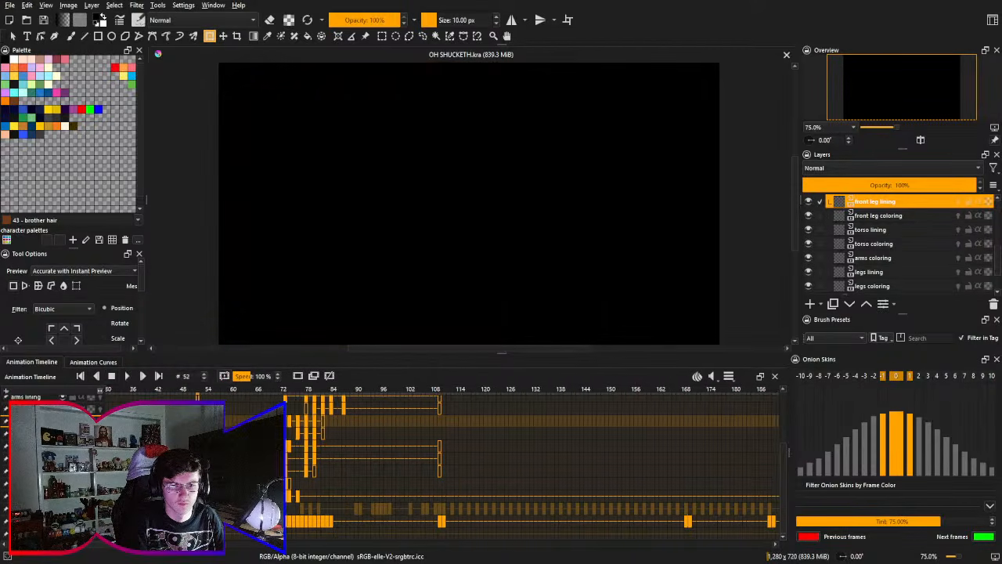
# - Shift the early front leg and torso lining keyframes one frame later, around frames 75 to 77, and save the document
pyautogui.click(291, 429)
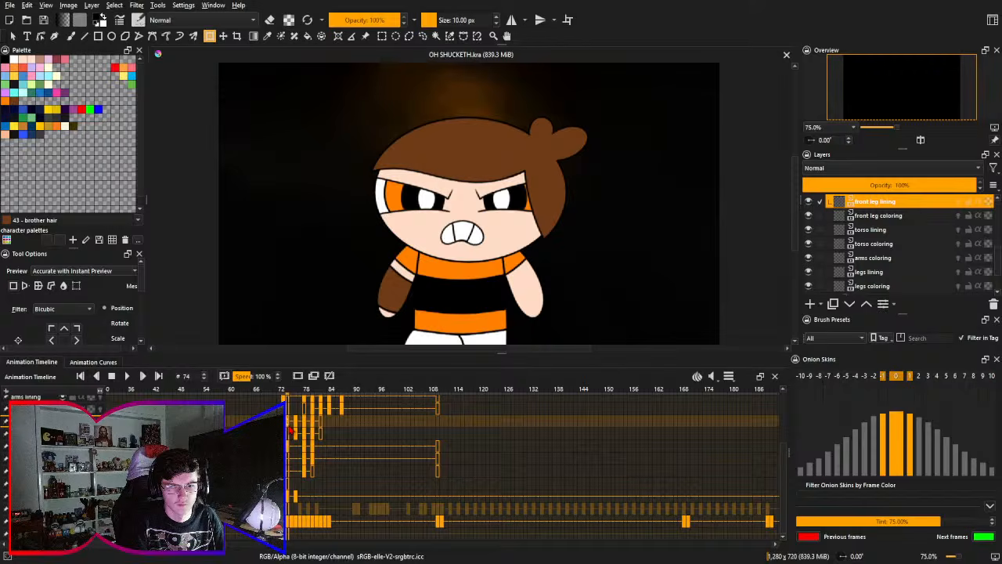
pyautogui.click(295, 428)
pyautogui.click(299, 428)
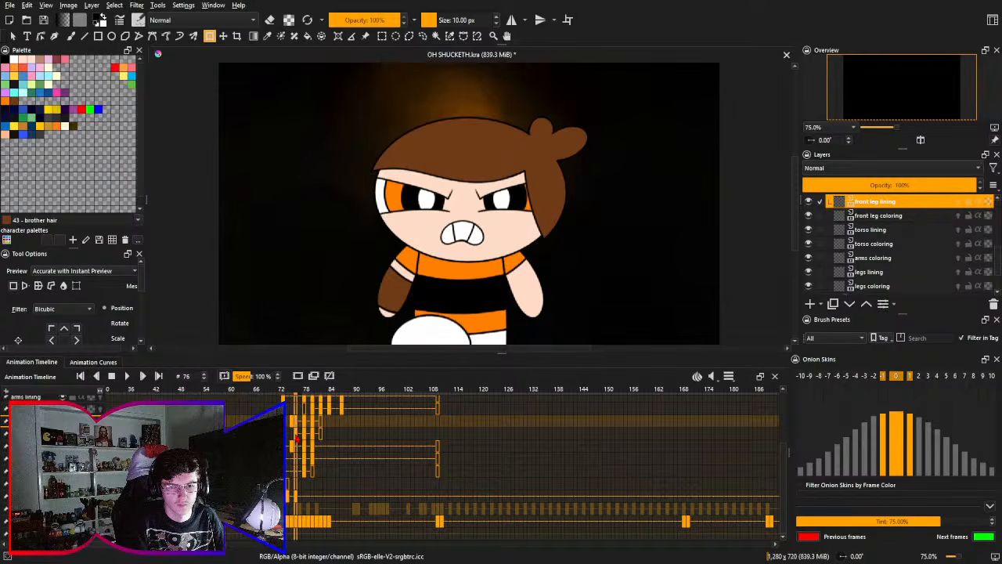
pyautogui.click(302, 428)
pyautogui.click(306, 429)
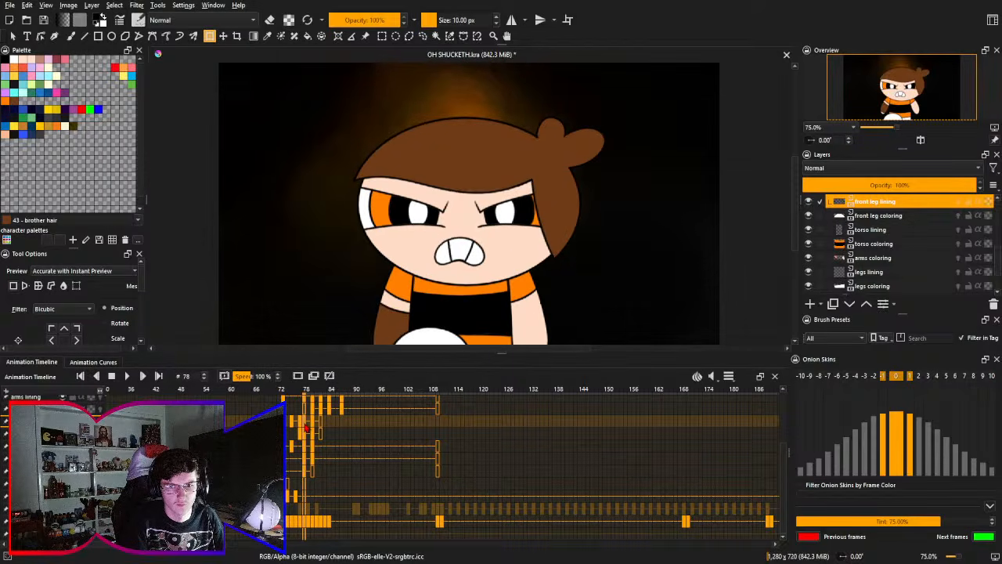
pyautogui.click(285, 427)
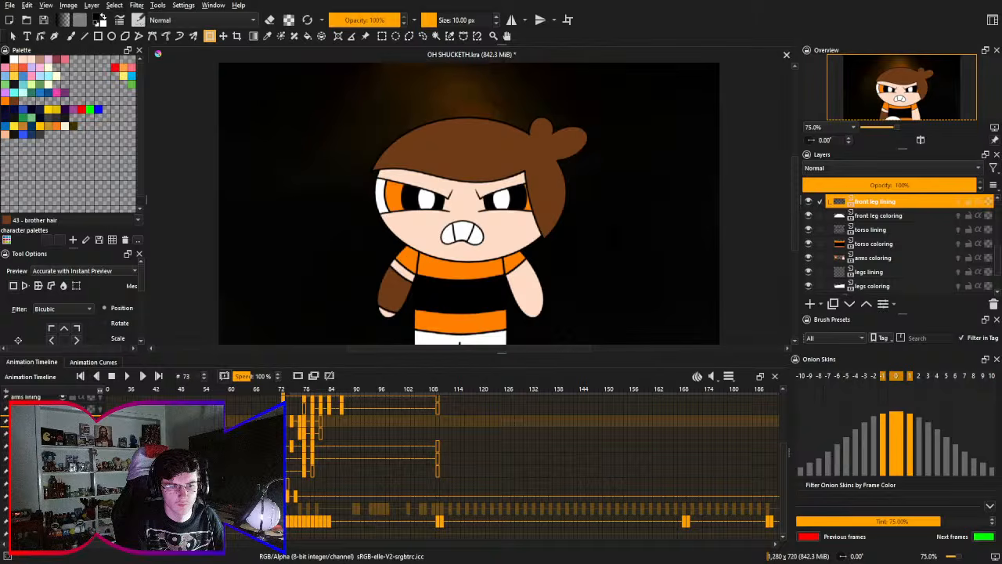
pyautogui.click(196, 395)
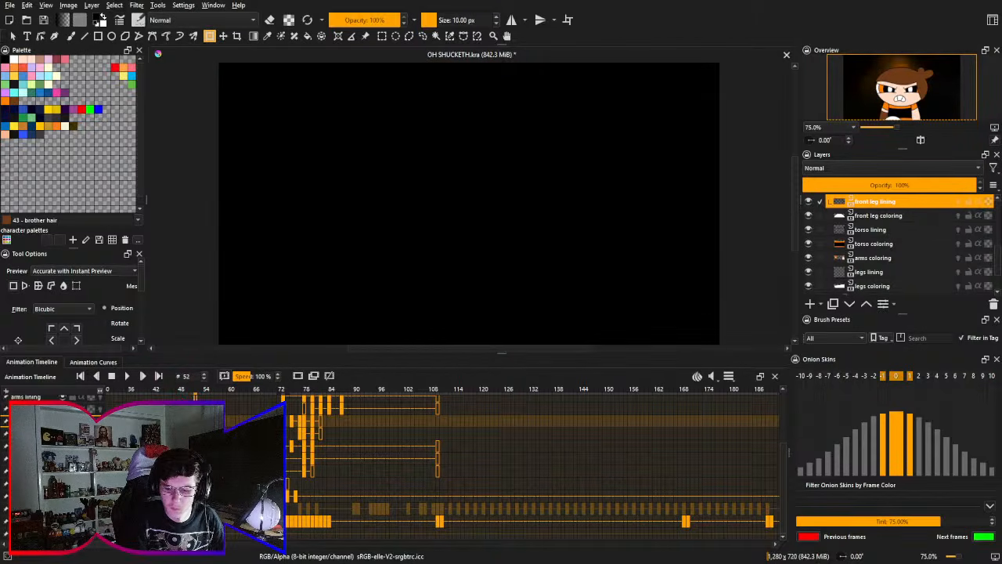
pyautogui.hotkey('ctrl', 's')
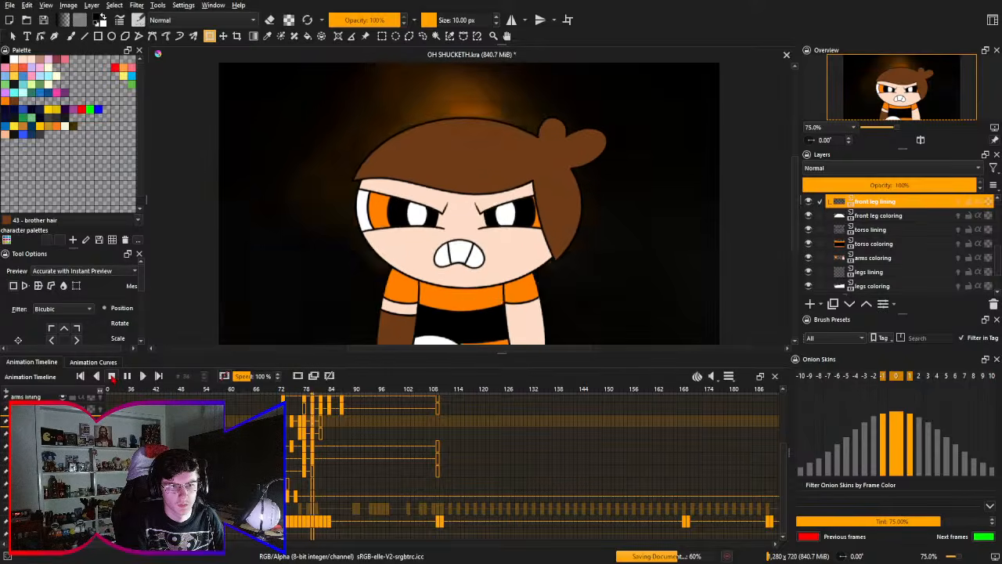
# - Play the animation from frame 52 and step from frame 77 to frame 83 to examine the leg coming down
pyautogui.click(111, 375)
pyautogui.click(127, 376)
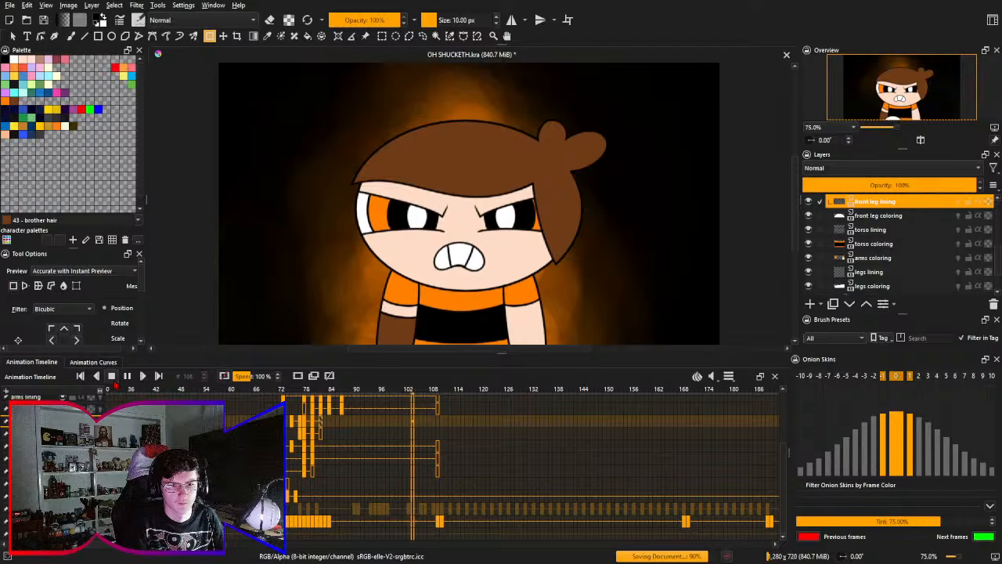
pyautogui.click(112, 376)
pyautogui.click(304, 427)
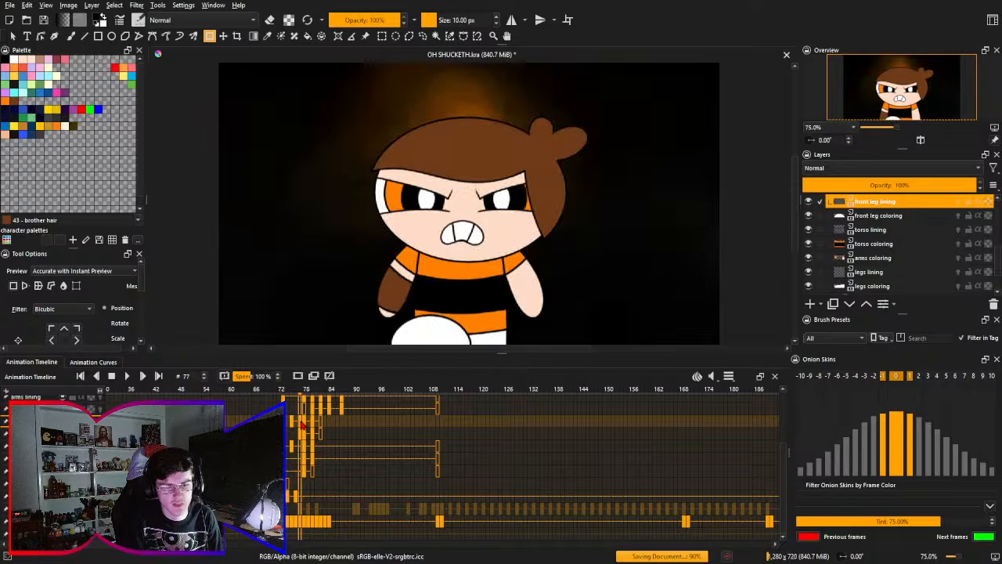
pyautogui.press('Right')
pyautogui.press('Right')
pyautogui.press('Right')
pyautogui.press('Right')
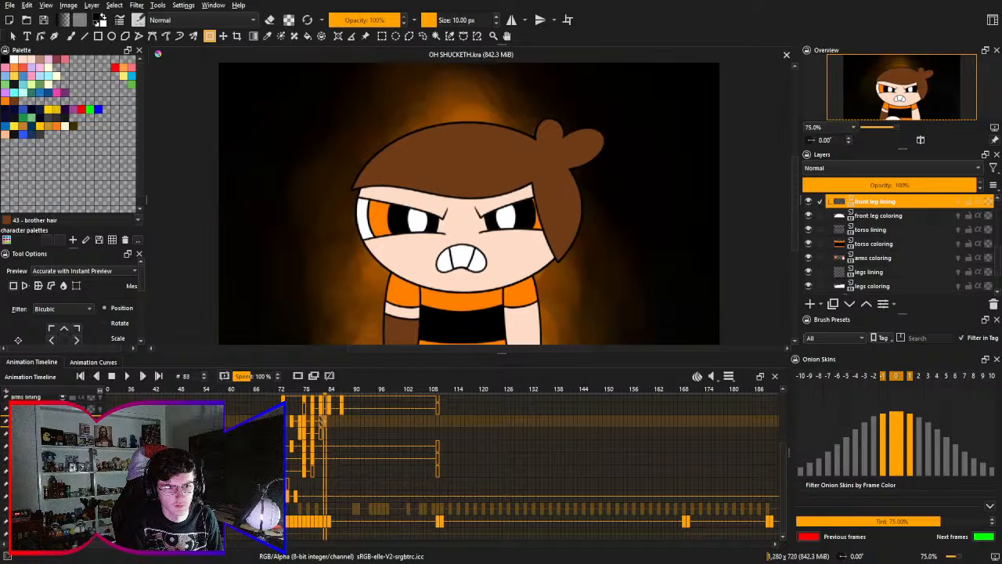
# - Replay the animation repeatedly from frame 52 to examine the stomp timing at full speed
pyautogui.click(195, 421)
pyautogui.click(127, 375)
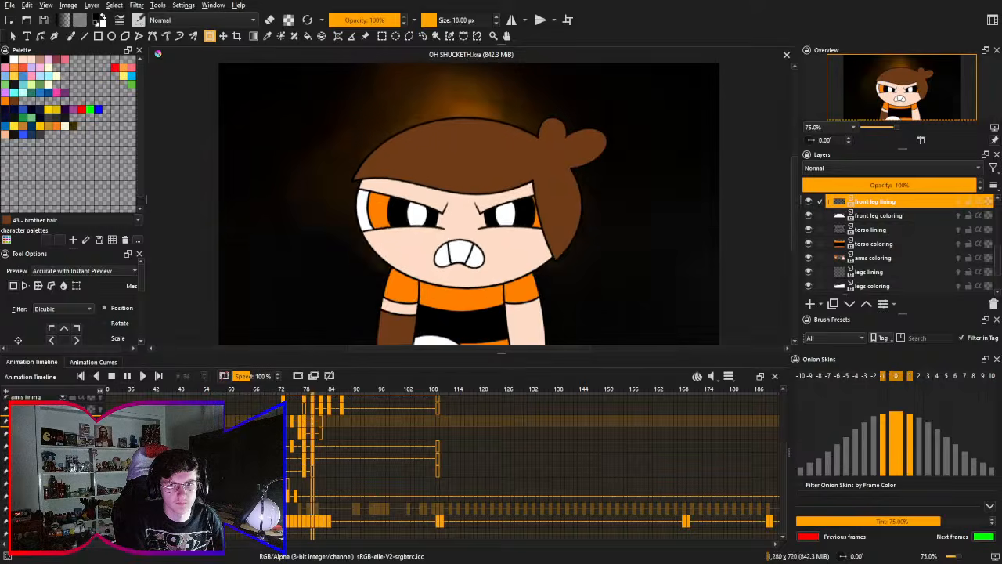
pyautogui.click(112, 378)
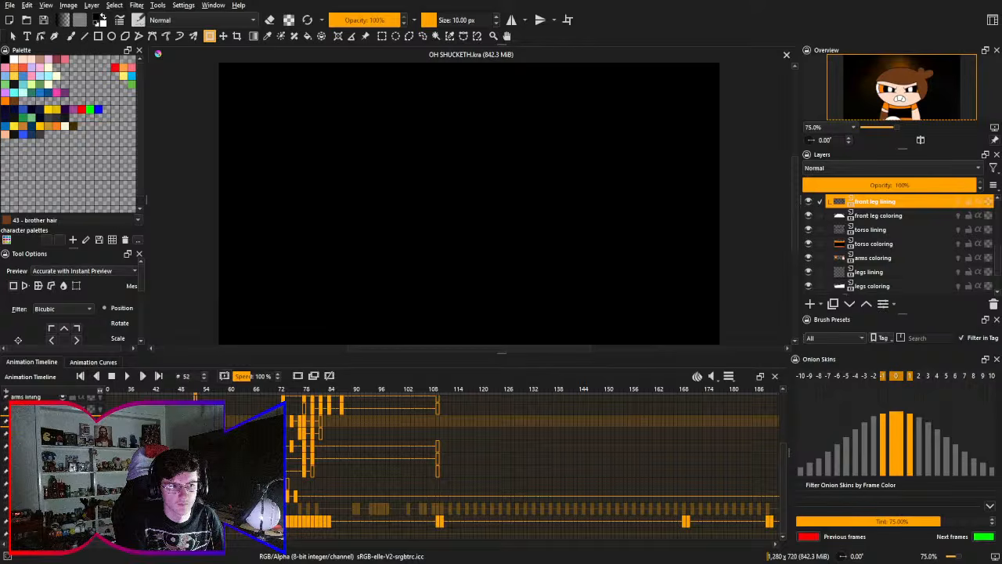
pyautogui.click(127, 375)
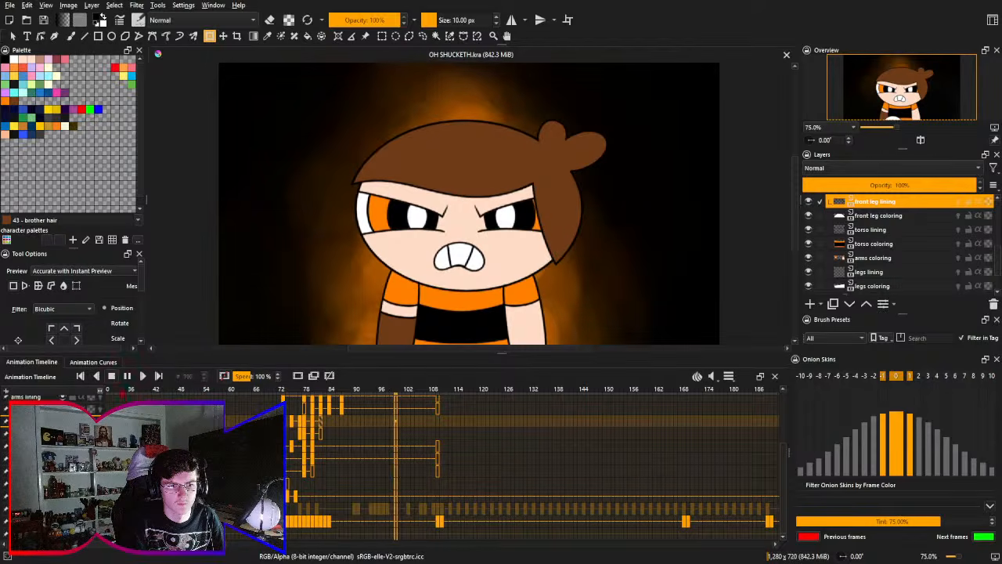
pyautogui.click(112, 376)
pyautogui.click(127, 377)
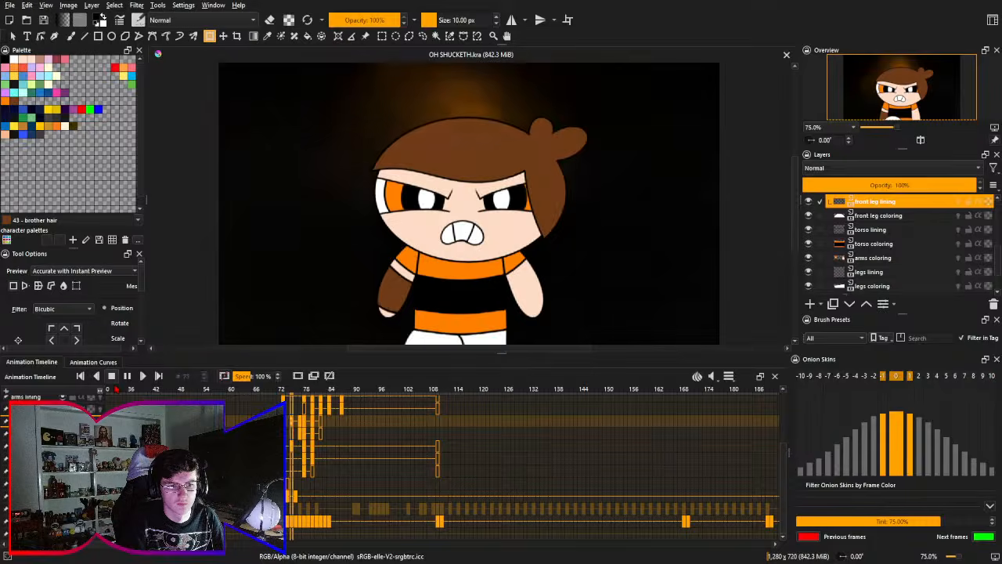
pyautogui.click(112, 376)
# - Move the early legs lining and legs coloring keyframes one frame later, placing the coloring keys at frames 75 and 77
pyautogui.click(284, 392)
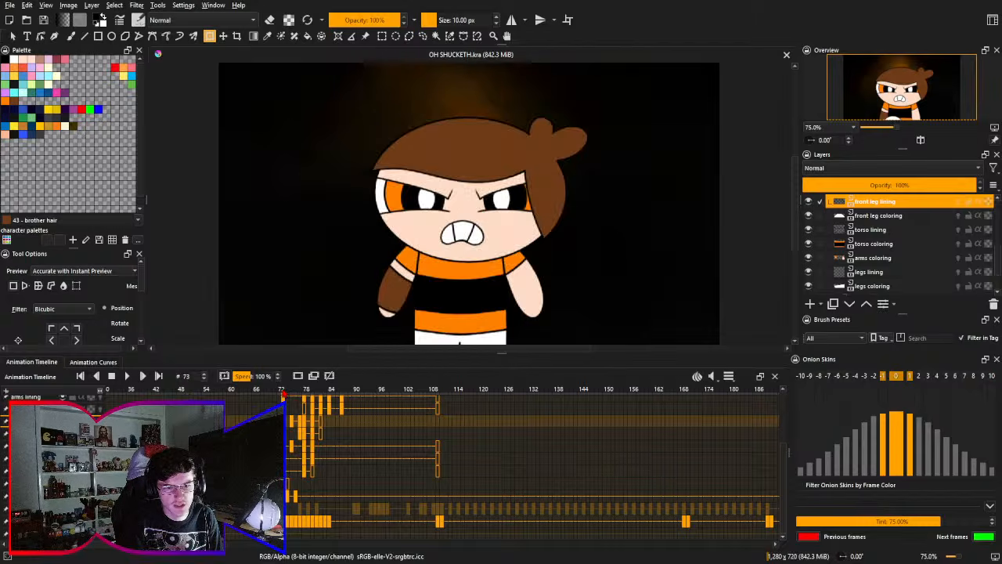
pyautogui.click(294, 495)
pyautogui.click(294, 499)
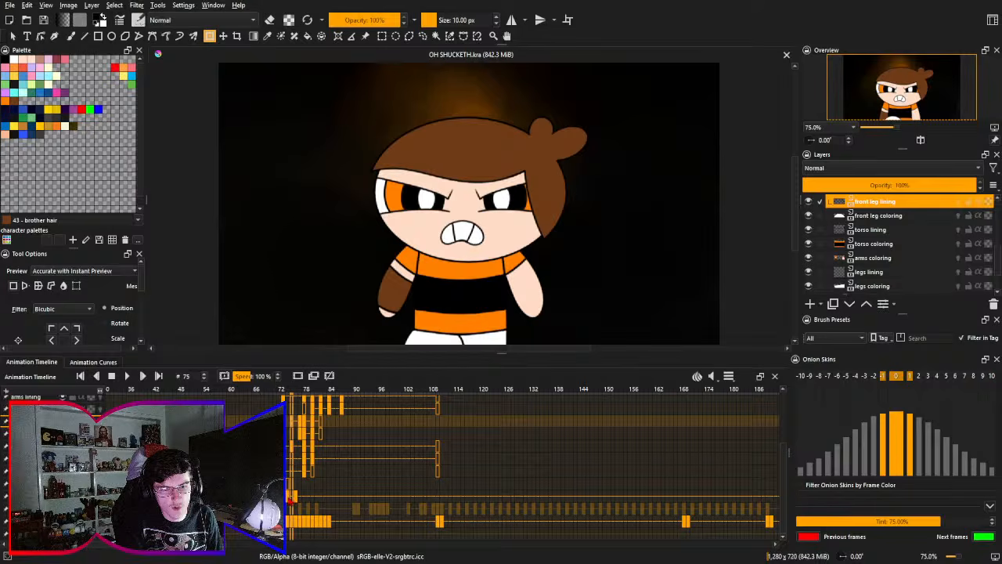
pyautogui.click(290, 497)
pyautogui.moveTo(288, 494); pyautogui.dragTo(293, 483)
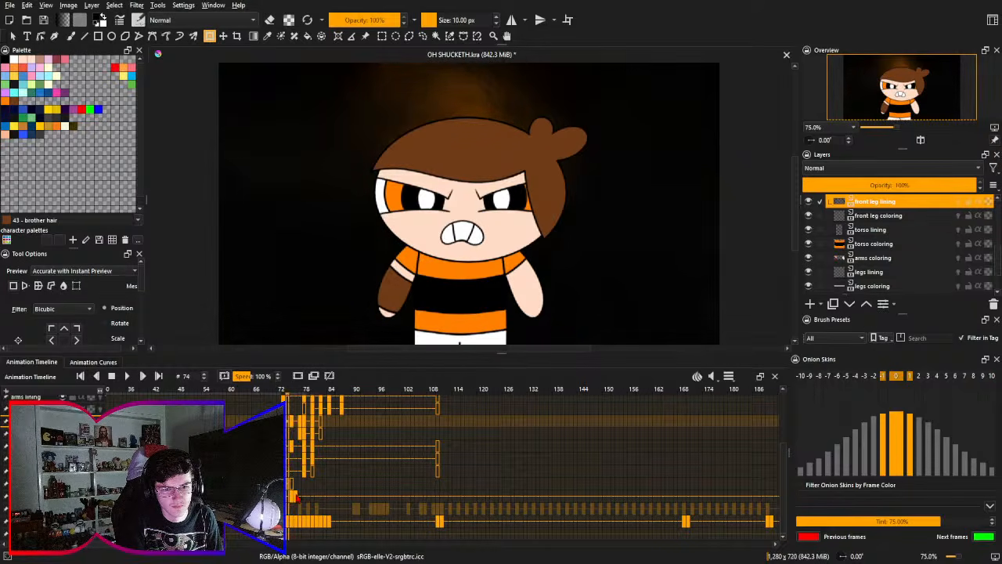
pyautogui.press('Right')
pyautogui.press('Right')
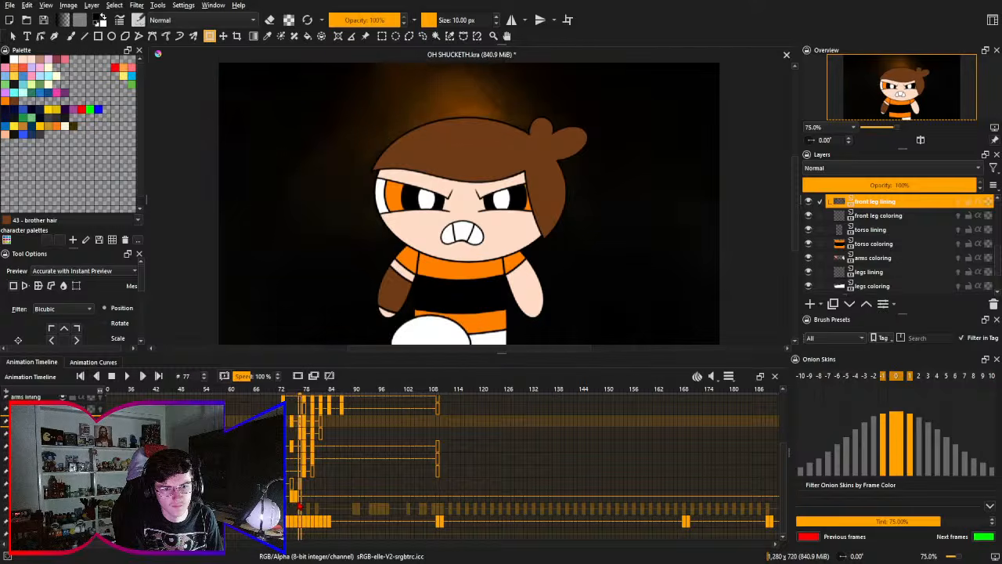
pyautogui.press('Left')
pyautogui.moveTo(297, 497); pyautogui.dragTo(301, 497)
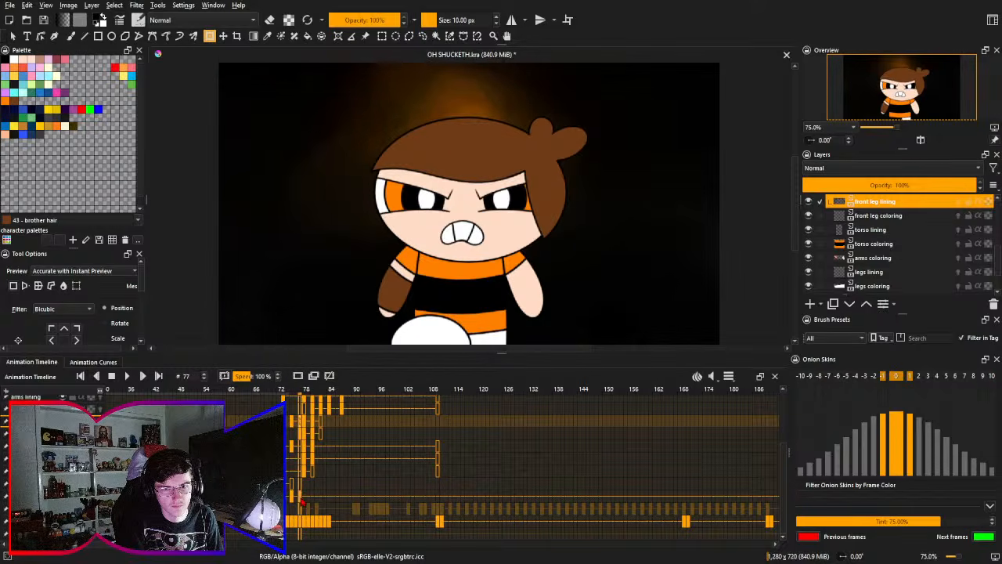
# - Step through frames 75 to 80 to check the shifted leg poses, return to frame 52 and save the document
pyautogui.press('Left')
pyautogui.press('Left')
pyautogui.press('Right')
pyautogui.press('Right')
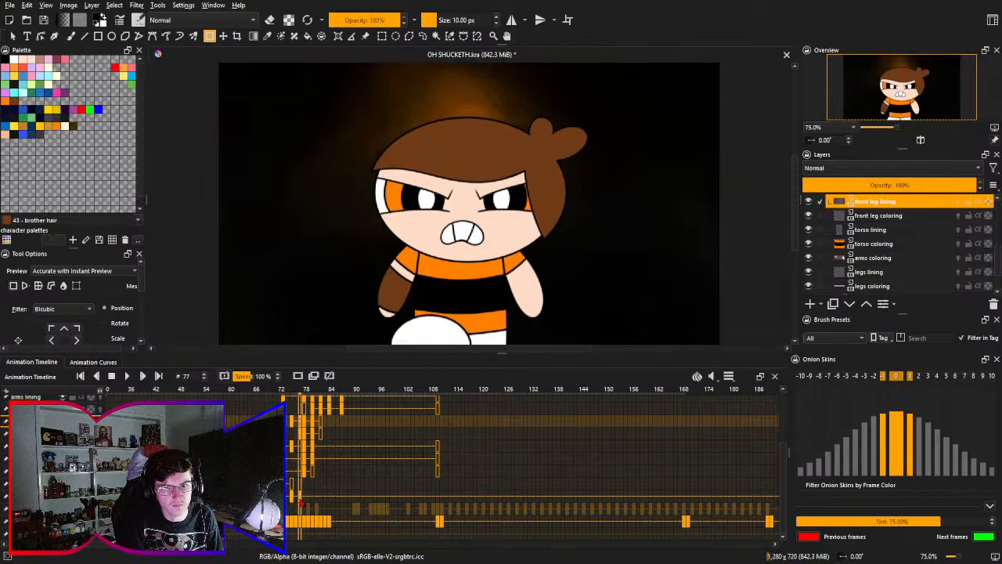
pyautogui.press('Right')
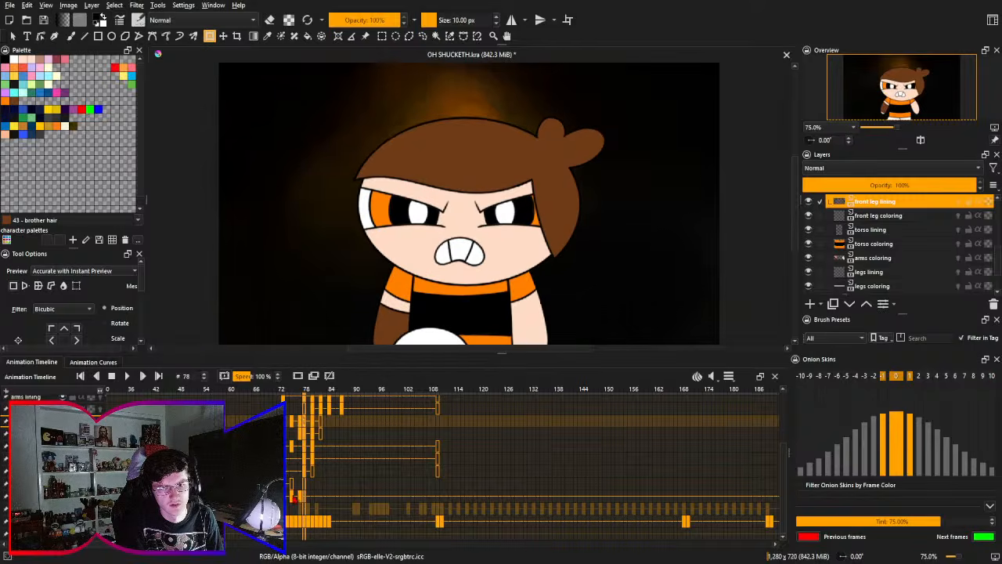
pyautogui.press('Right')
pyautogui.press('Right')
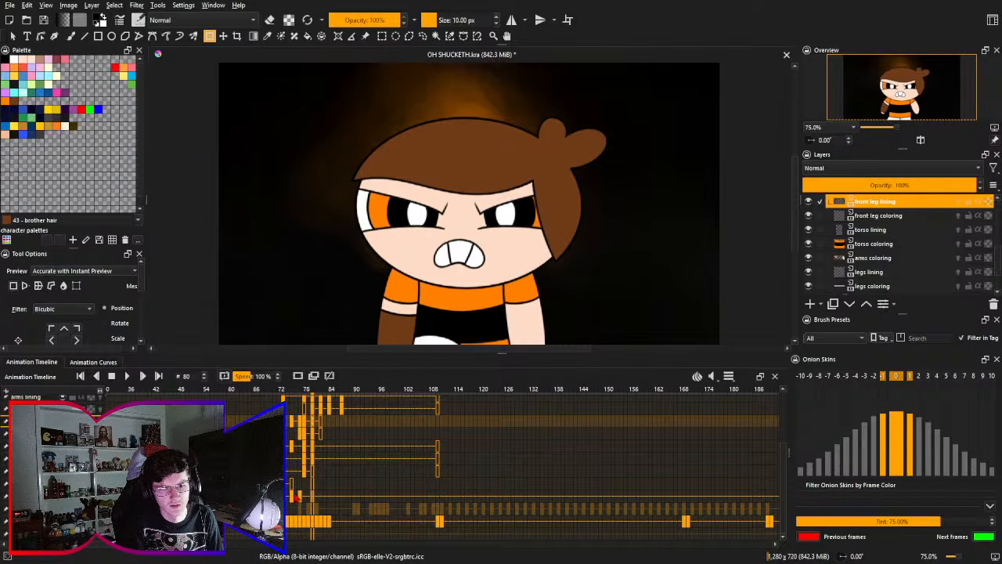
pyautogui.click(196, 390)
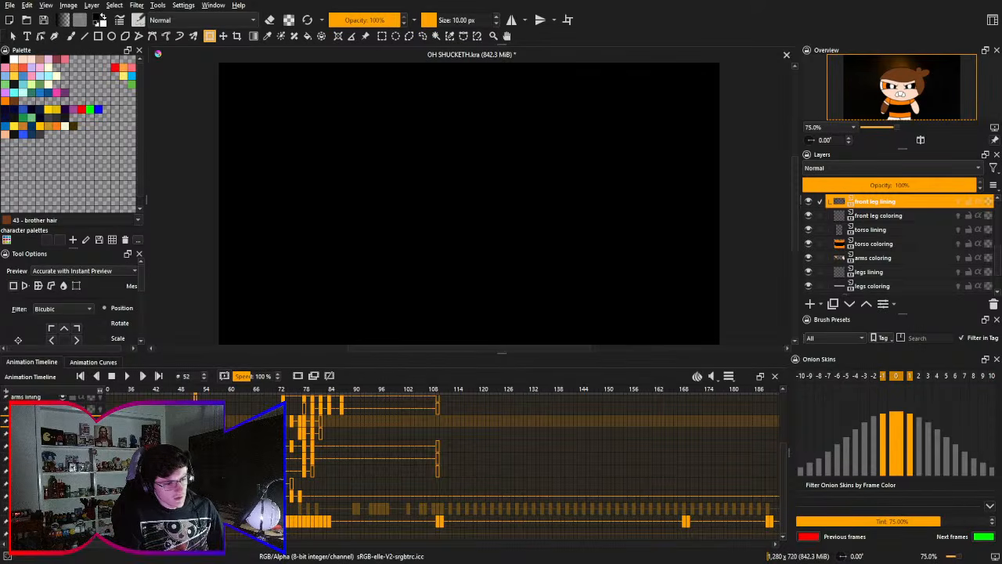
pyautogui.hotkey('ctrl', 's')
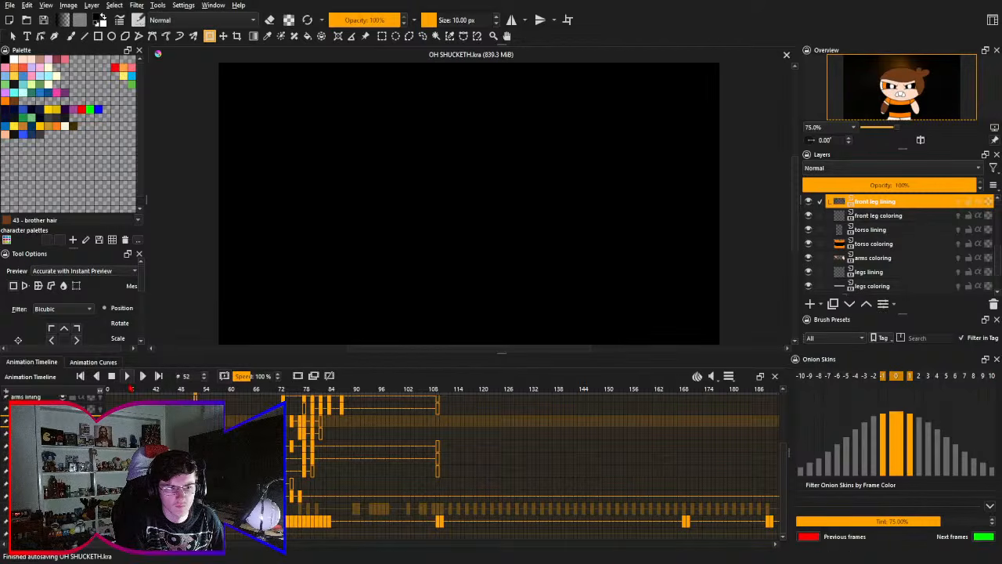
# - Play the animation twice from frame 52 to examine the stomp with the retimed leg keyframes
pyautogui.press('space')
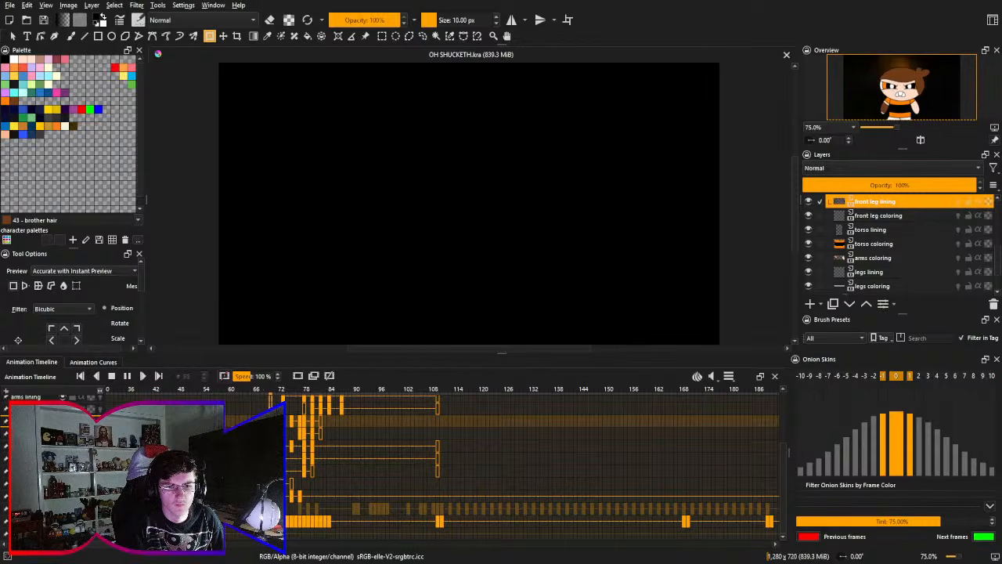
pyautogui.click(112, 378)
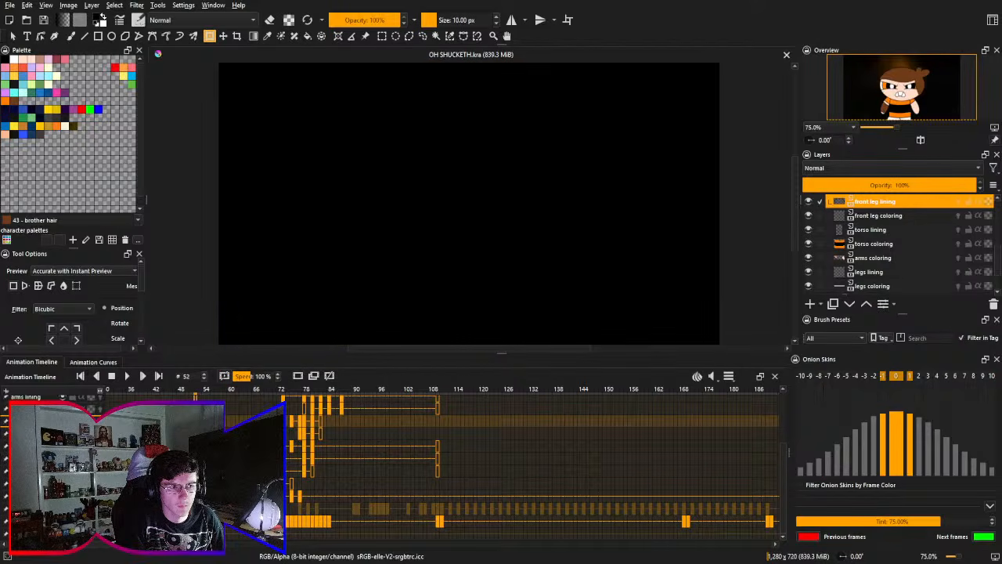
pyautogui.click(127, 376)
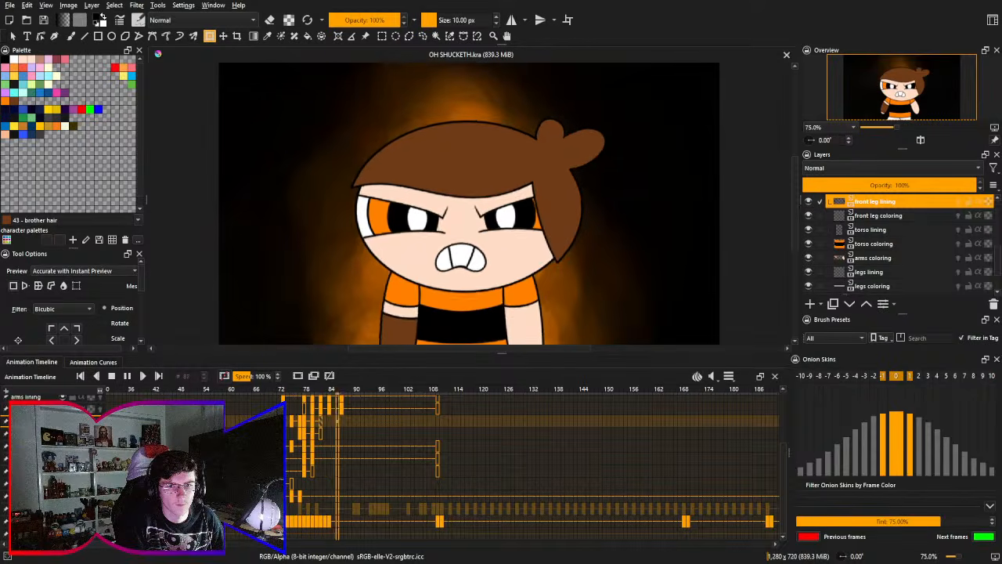
pyautogui.click(112, 376)
# - Inspect frames 73, 72 and 71 and play the animation from frame 66 to examine when the orange glow and character appear
pyautogui.moveTo(332, 429); pyautogui.dragTo(250, 446)
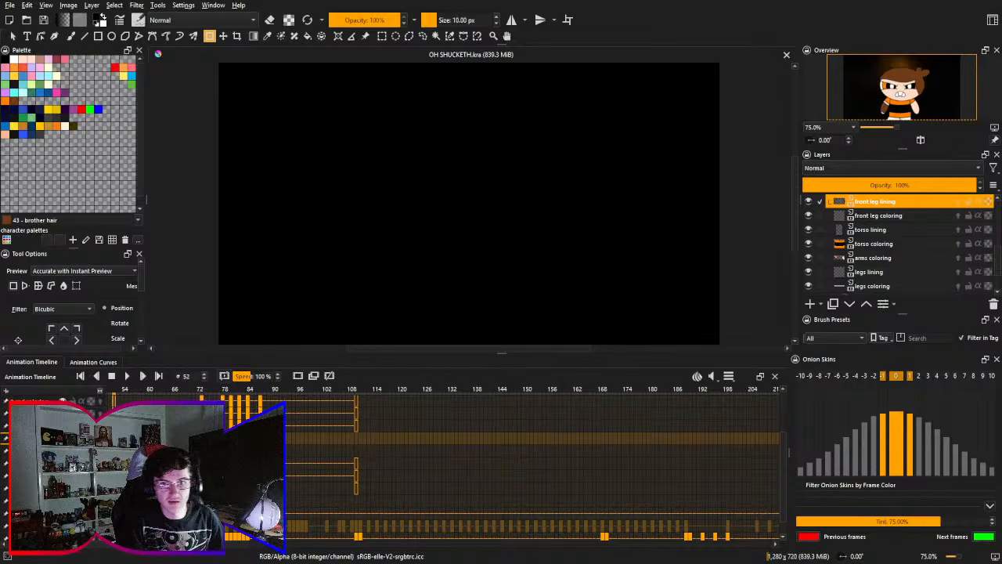
pyautogui.moveTo(187, 446); pyautogui.dragTo(348, 508)
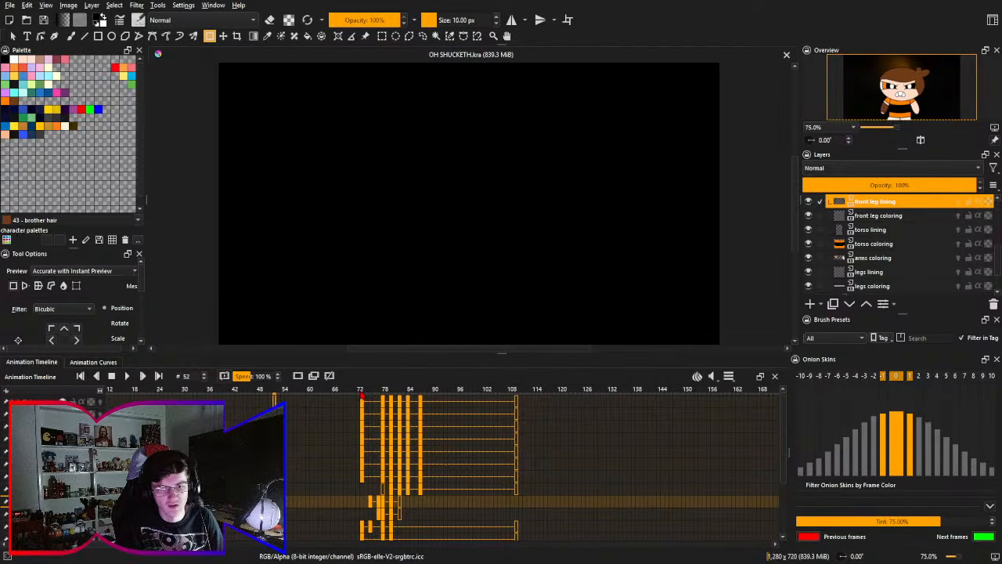
pyautogui.click(359, 396)
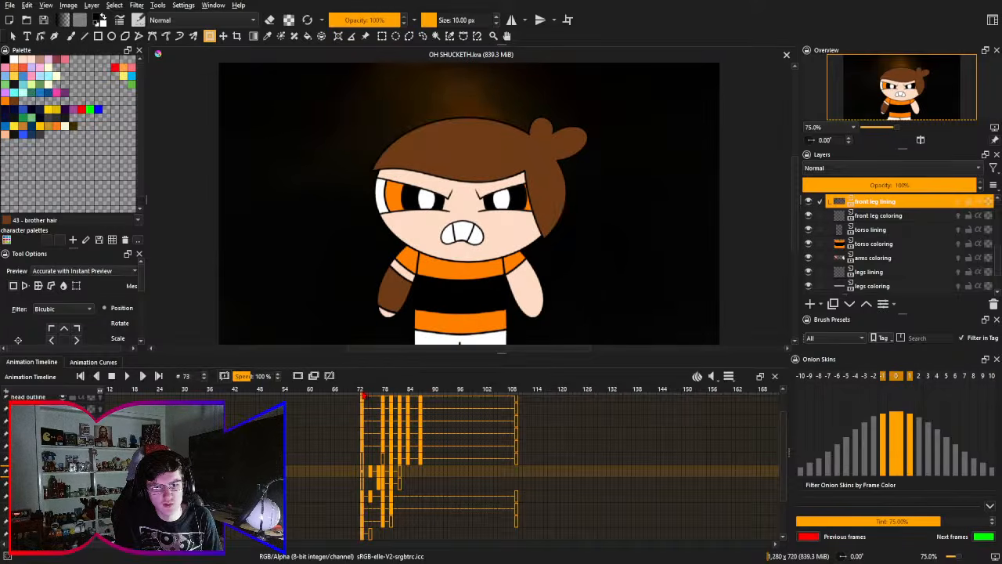
pyautogui.moveTo(374, 457); pyautogui.dragTo(329, 395)
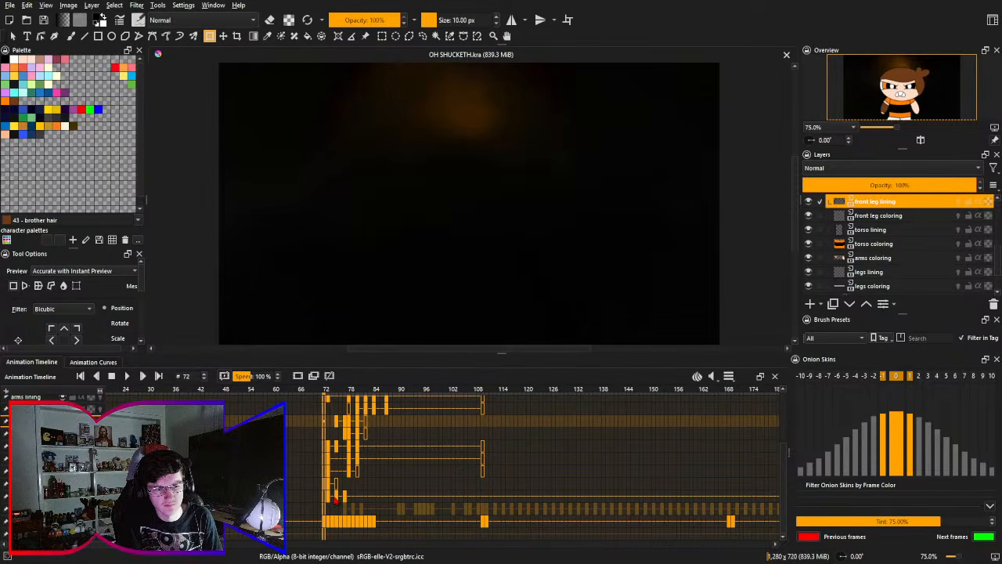
pyautogui.press('Left')
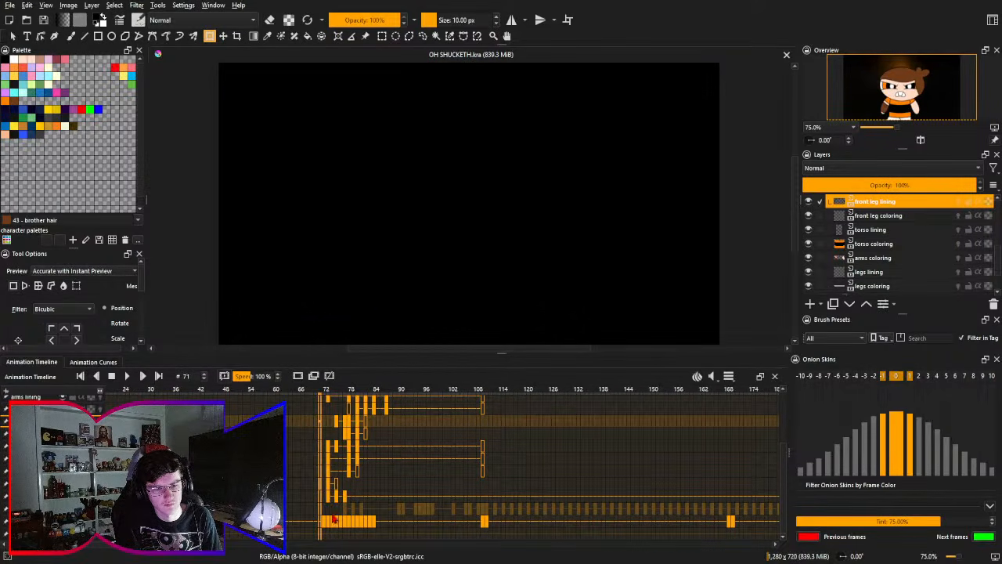
pyautogui.moveTo(308, 515); pyautogui.dragTo(251, 446)
pyautogui.click(245, 394)
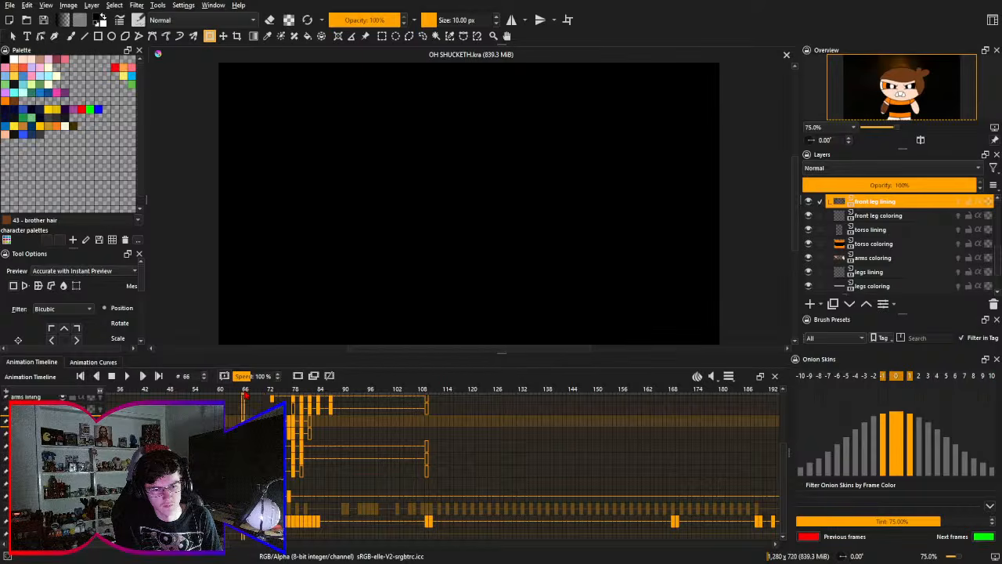
pyautogui.press('space')
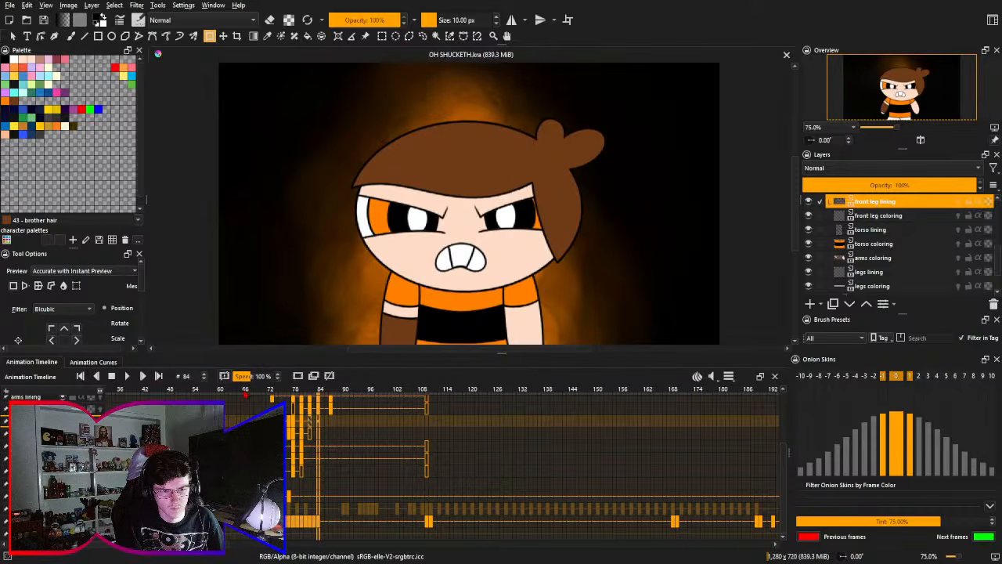
pyautogui.press('space')
# - Move the orange background glow's keyframes that start at frame 72 six frames earlier, so they start at frame 66
pyautogui.press('Right')
pyautogui.press('Right')
pyautogui.press('Right')
pyautogui.press('Left')
pyautogui.press('Left')
pyautogui.press('Left')
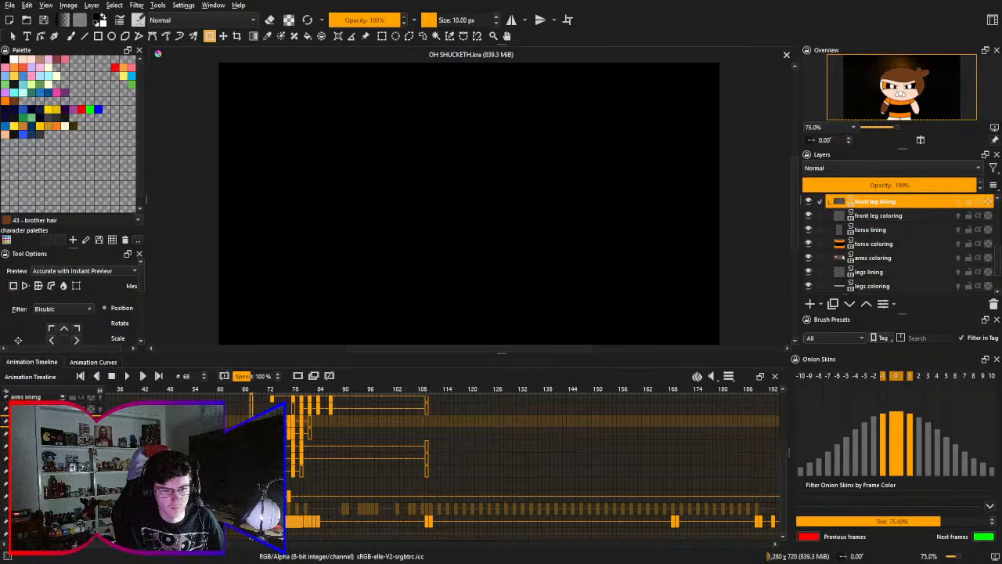
pyautogui.moveTo(290, 521); pyautogui.dragTo(265, 521)
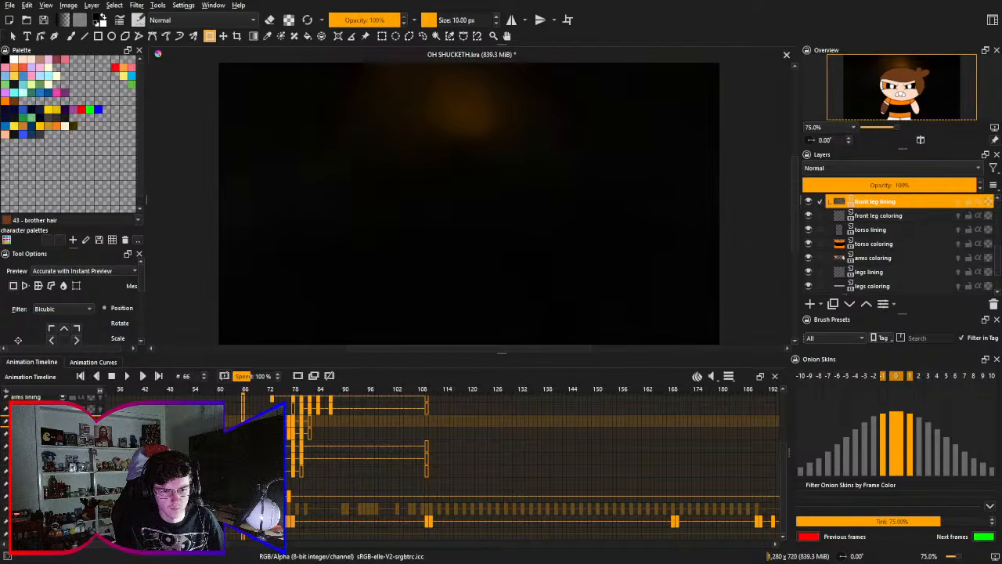
# - Play from frame 66, then try to move the character layers' keyframes from frames 73–87 earlier so they start at frame 66
pyautogui.press('space')
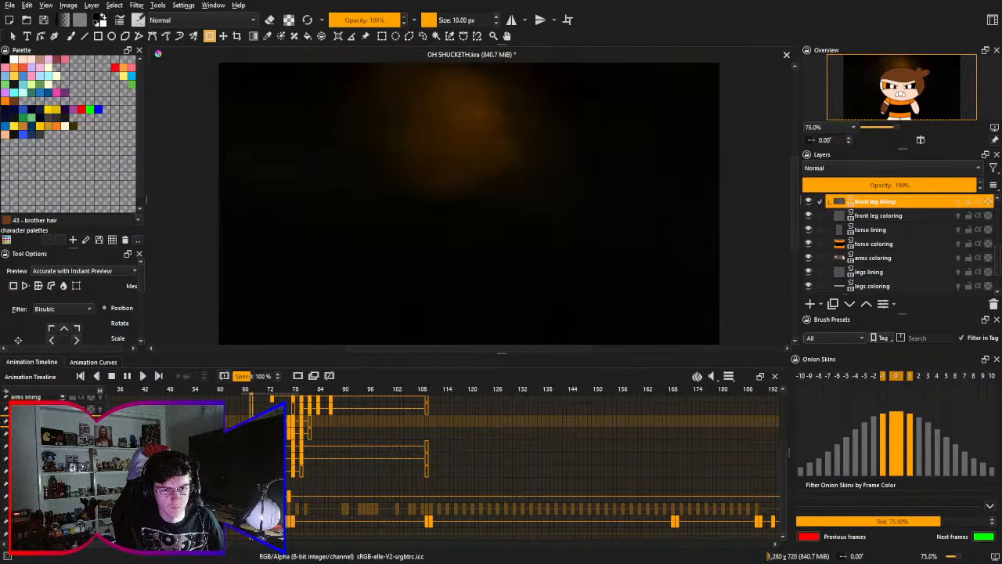
pyautogui.click(112, 377)
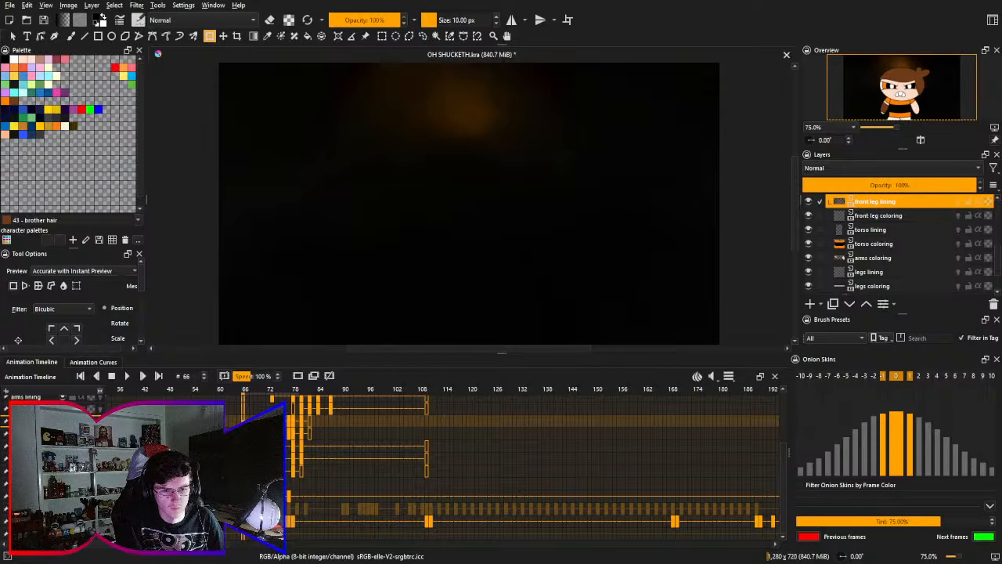
pyautogui.moveTo(517, 439); pyautogui.dragTo(496, 519)
pyautogui.click(252, 501)
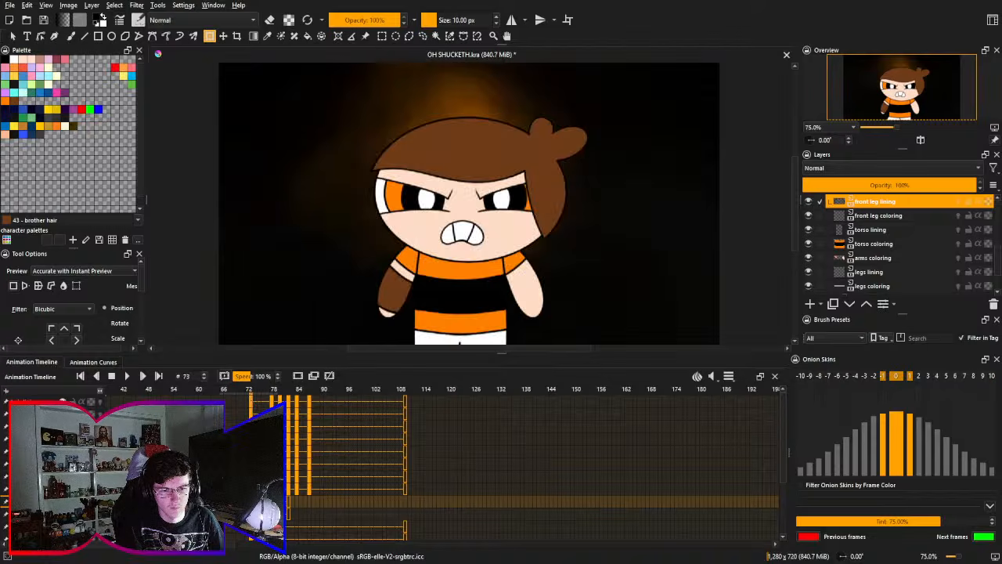
pyautogui.scroll(-3, 291, 507)
pyautogui.click(315, 499)
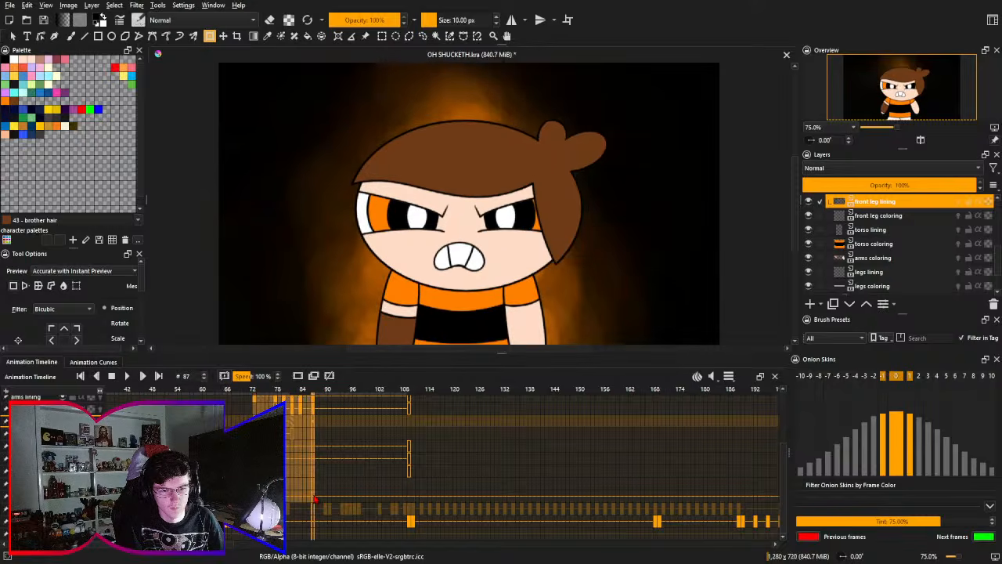
pyautogui.scroll(3, 306, 501)
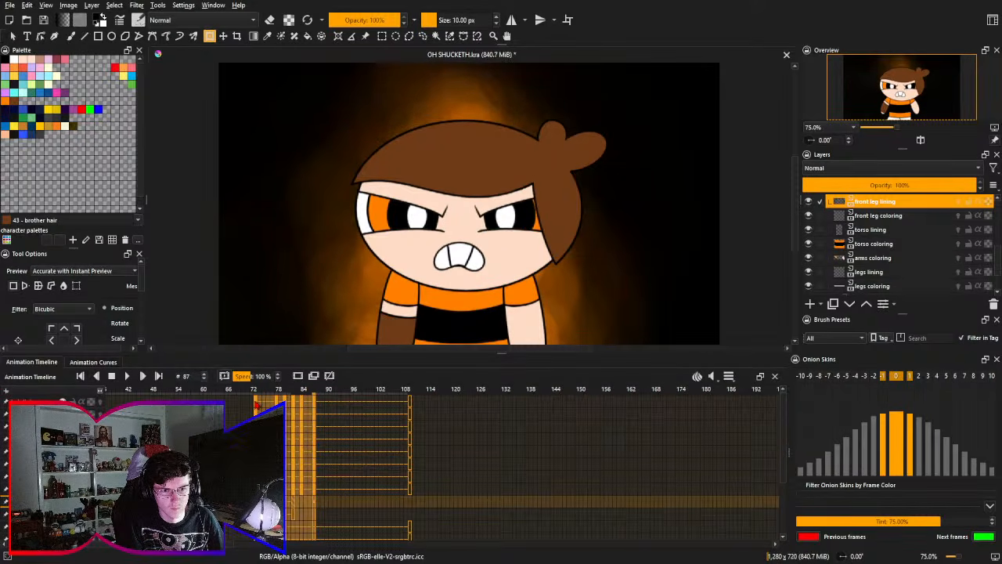
pyautogui.click(231, 404)
pyautogui.click(227, 403)
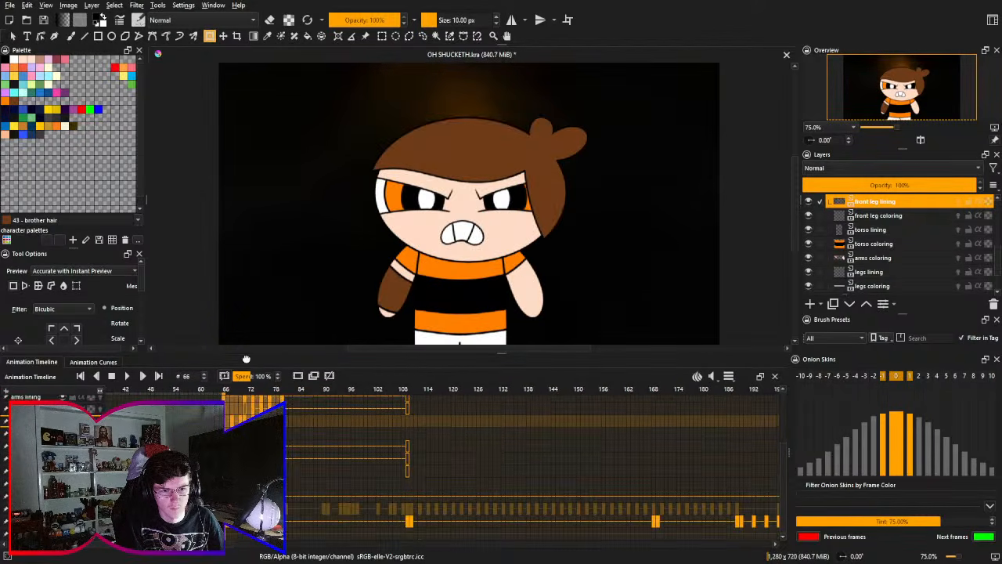
pyautogui.click(227, 399)
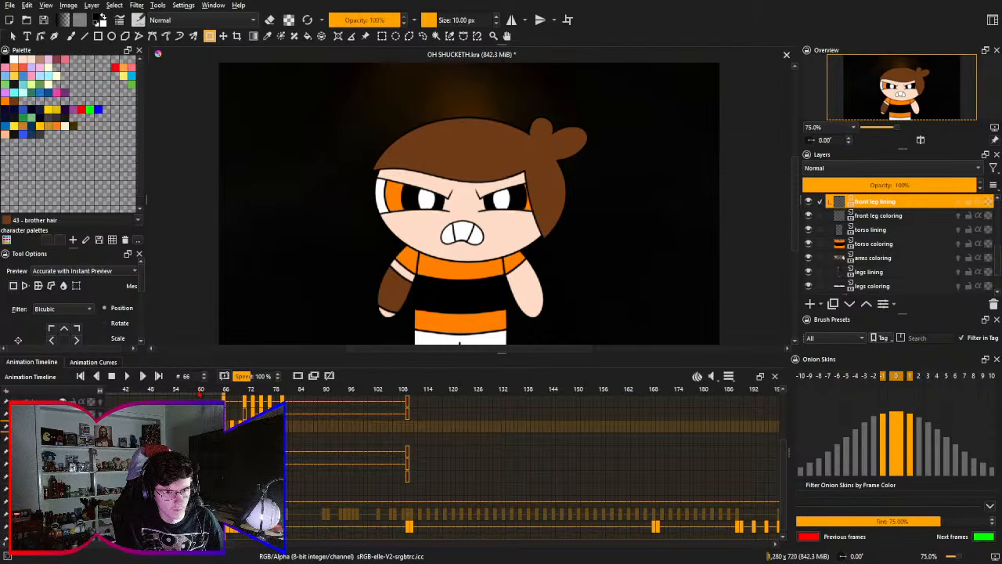
# - Play the animation from frame 52, save the document, and replay it to examine the character appearing together with the orange glow
pyautogui.click(194, 390)
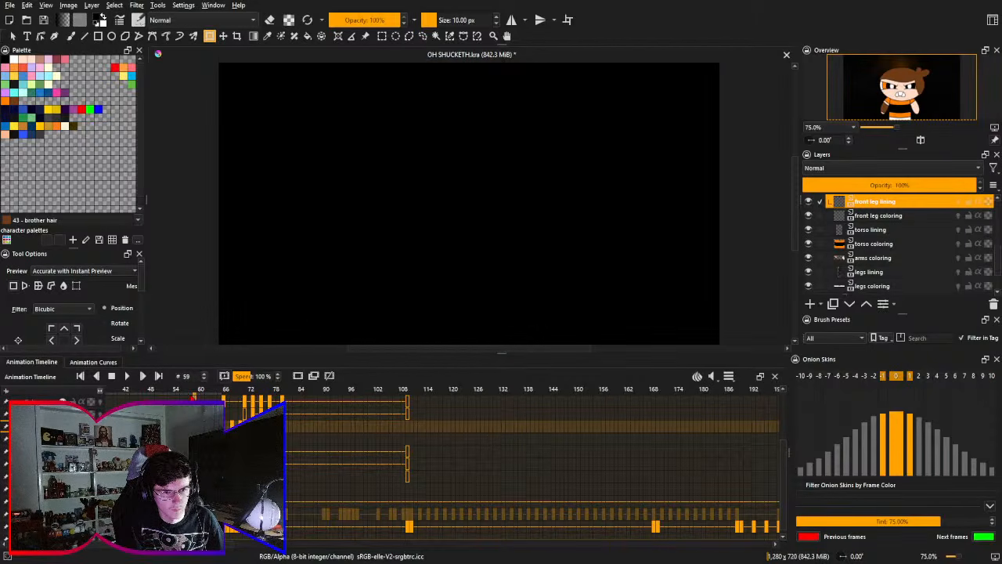
pyautogui.click(166, 390)
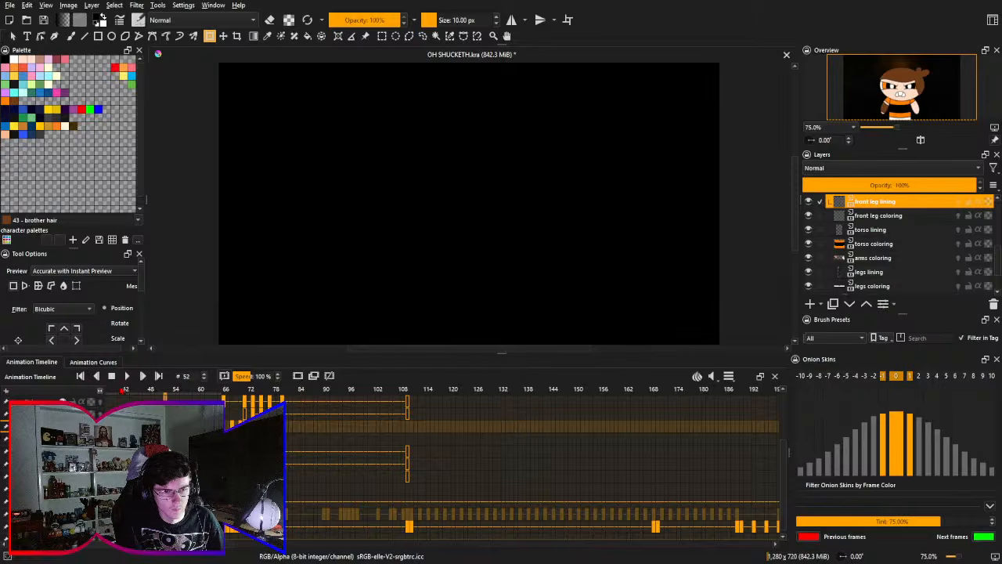
pyautogui.click(127, 376)
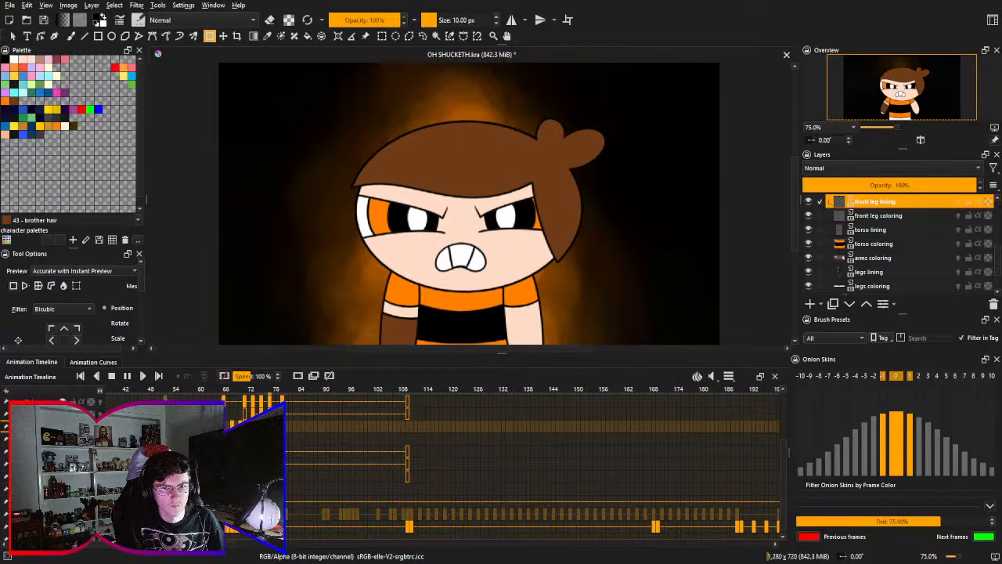
pyautogui.click(111, 376)
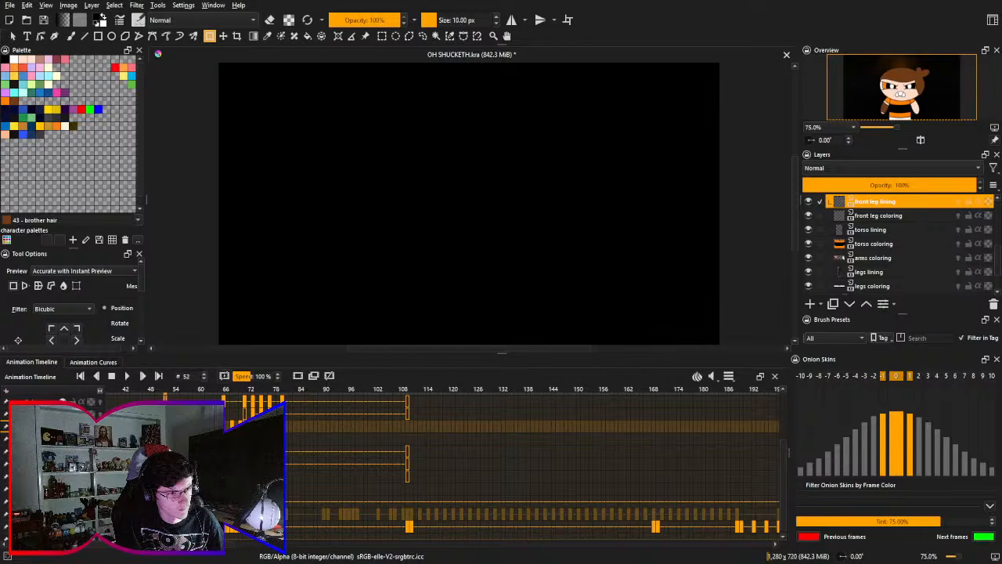
pyautogui.hotkey('ctrl', 's')
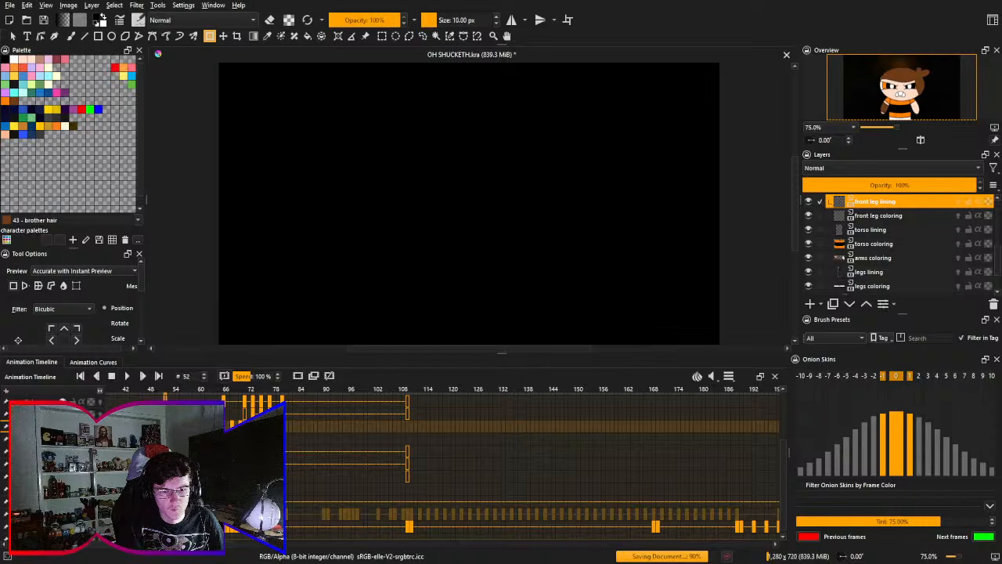
pyautogui.click(127, 377)
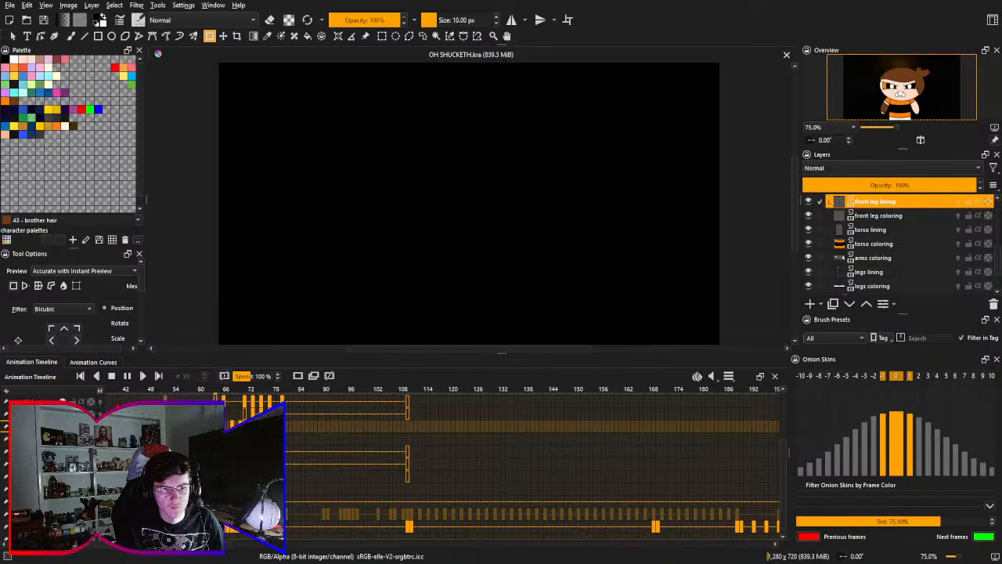
pyautogui.click(111, 376)
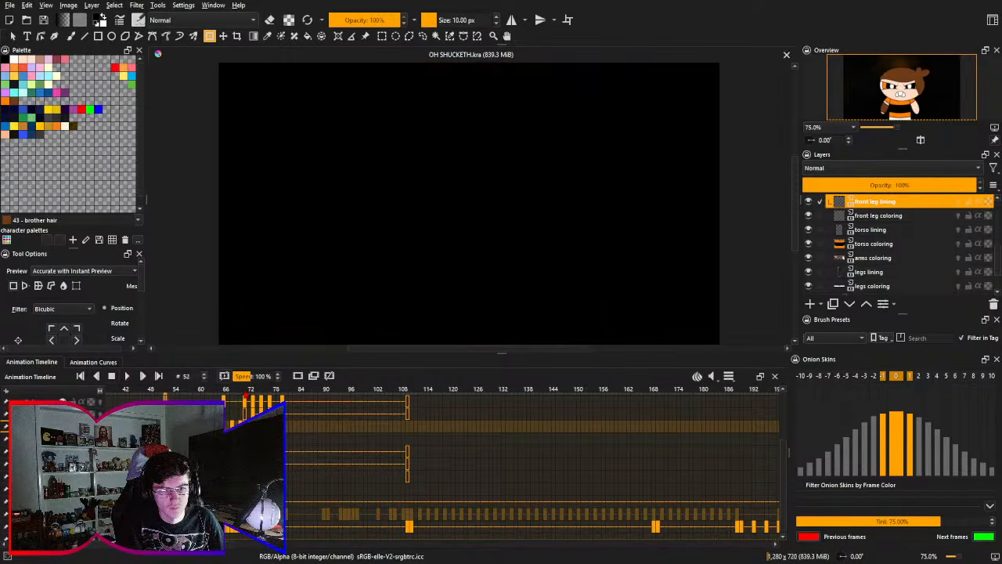
# - Step through frames 66 to 72 to examine the shifted character and leg poses against the glow
pyautogui.click(225, 393)
pyautogui.press('Right')
pyautogui.press('Right')
pyautogui.press('Right')
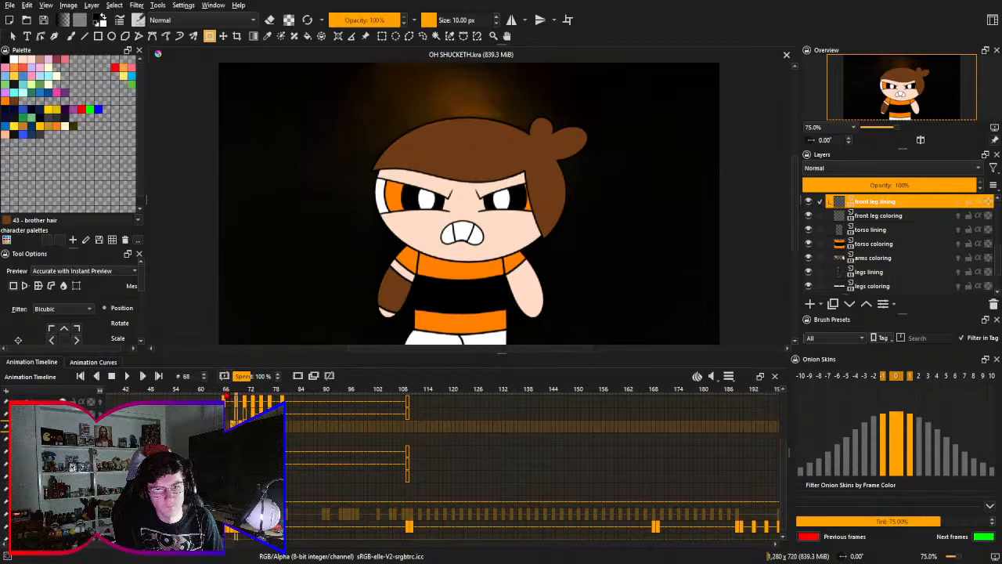
pyautogui.press('Right')
pyautogui.press('Right')
pyautogui.press('Right')
pyautogui.press('Right')
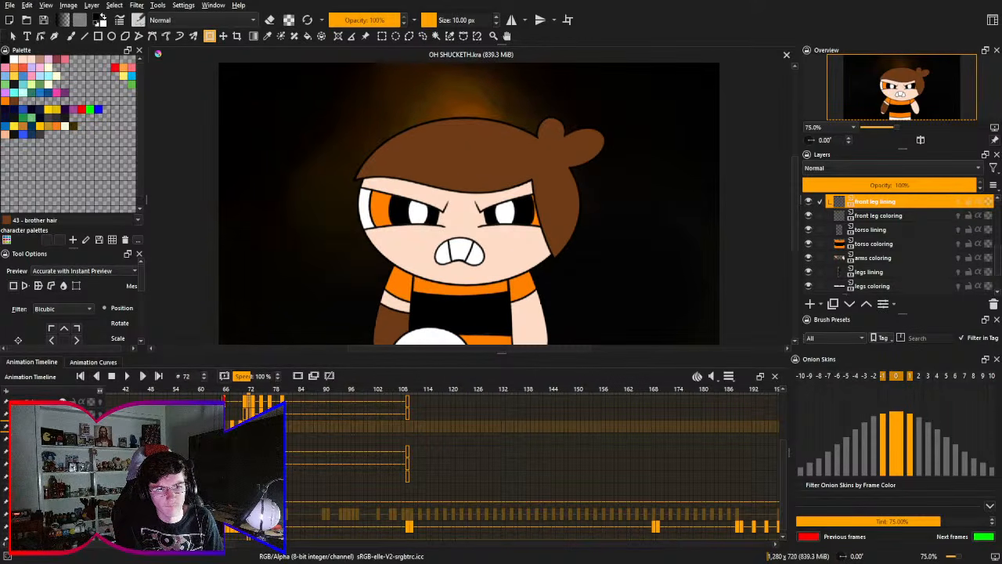
# - Undo the shift of the character keyframes, return to frame 52 and save the document
pyautogui.hotkey('ctrl', 'z')
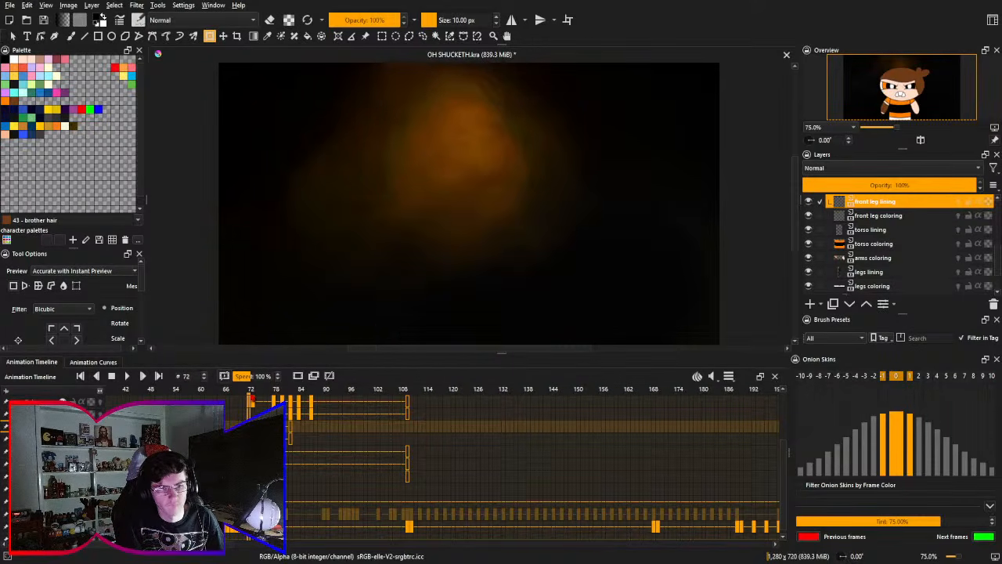
pyautogui.moveTo(179, 393); pyautogui.dragTo(167, 394)
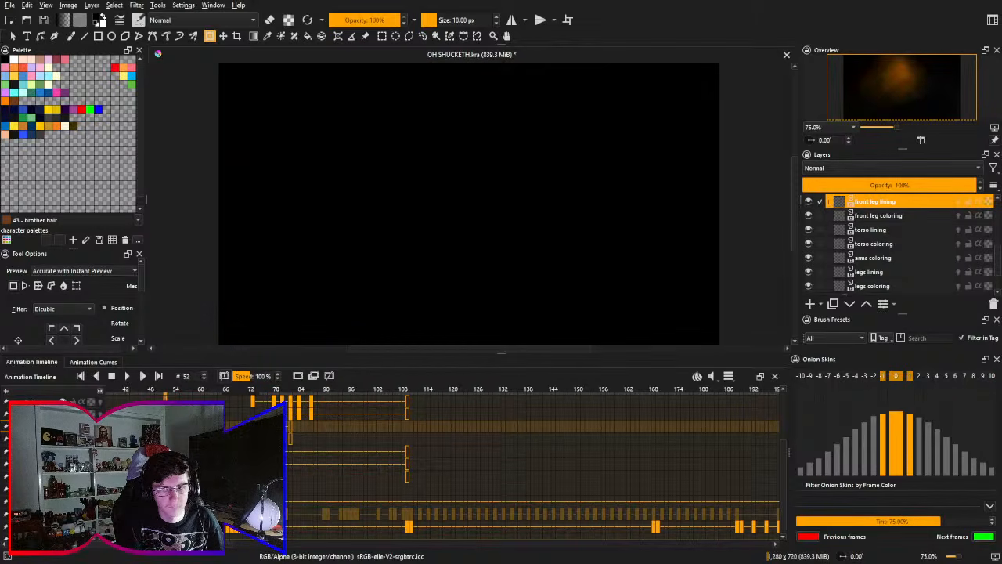
pyautogui.hotkey('ctrl', 's')
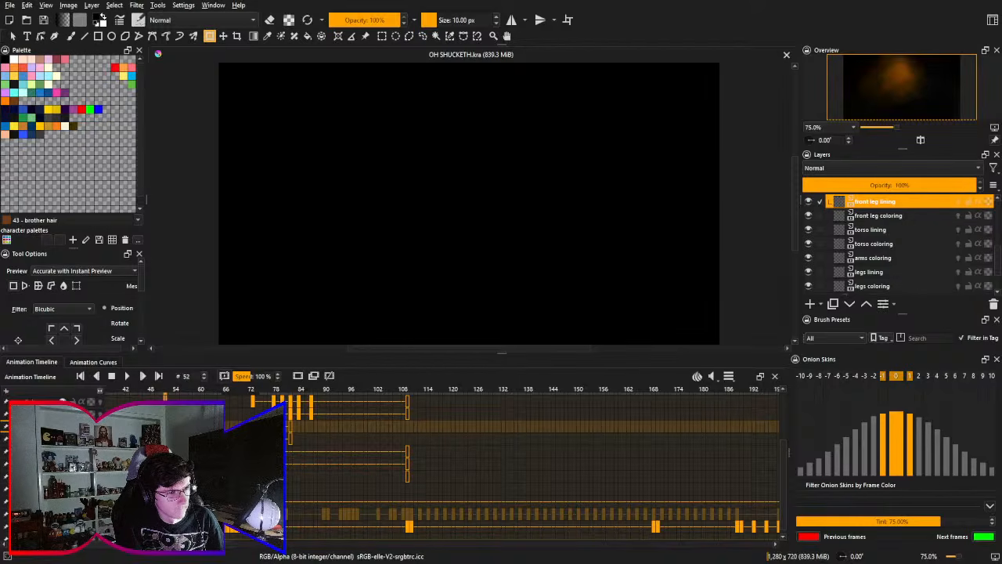
pyautogui.moveTo(344, 423); pyautogui.dragTo(330, 498)
pyautogui.moveTo(180, 503); pyautogui.dragTo(182, 422)
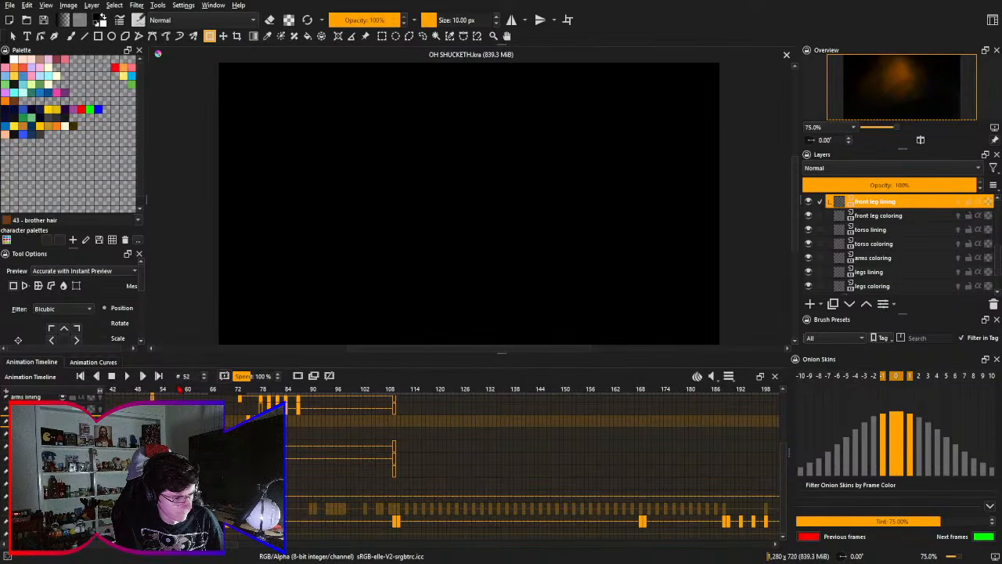
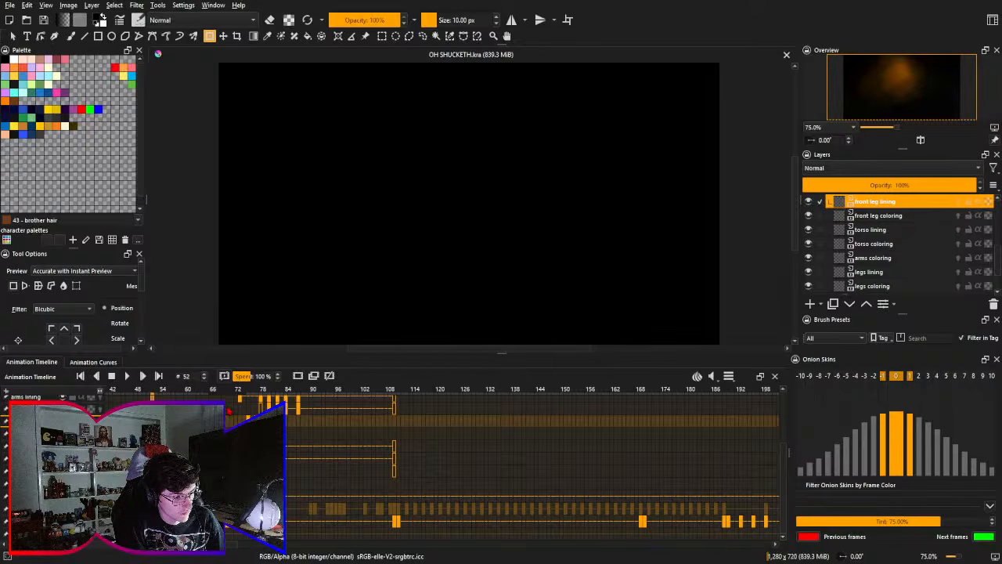
# - Review the character's poses on the keyframes from frame 87 back to frame 80
pyautogui.moveTo(501, 431); pyautogui.dragTo(480, 511)
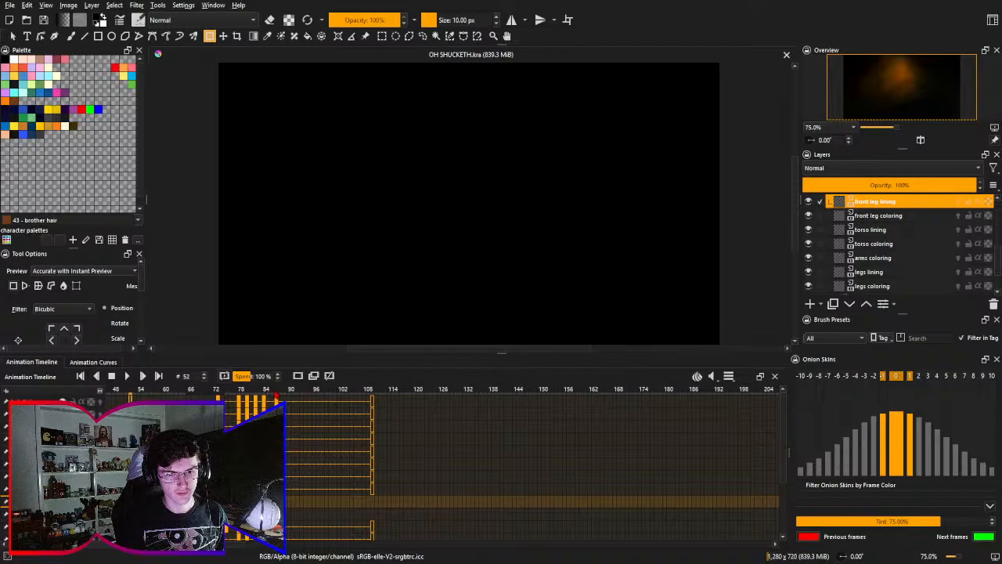
pyautogui.click(277, 397)
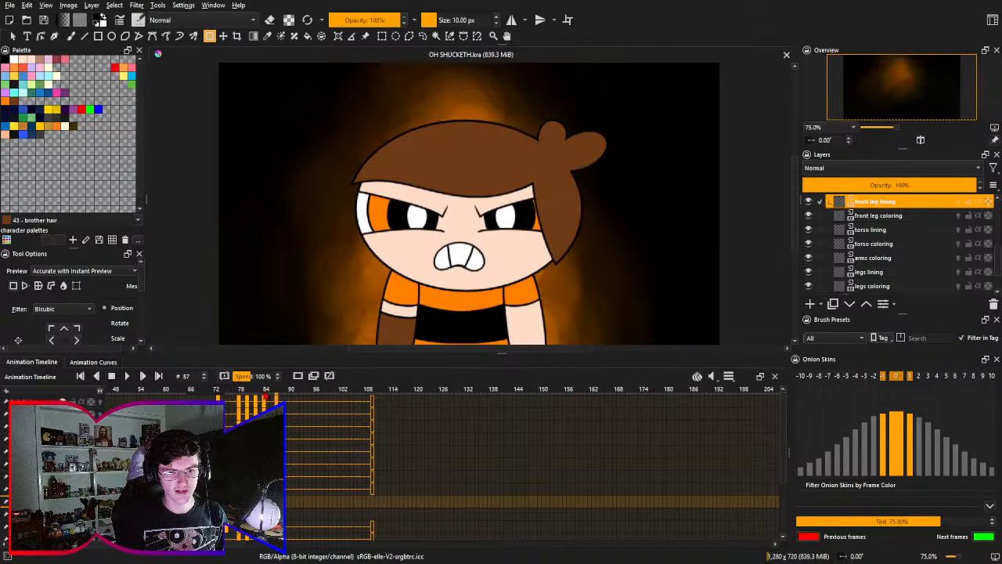
pyautogui.click(266, 396)
pyautogui.click(256, 397)
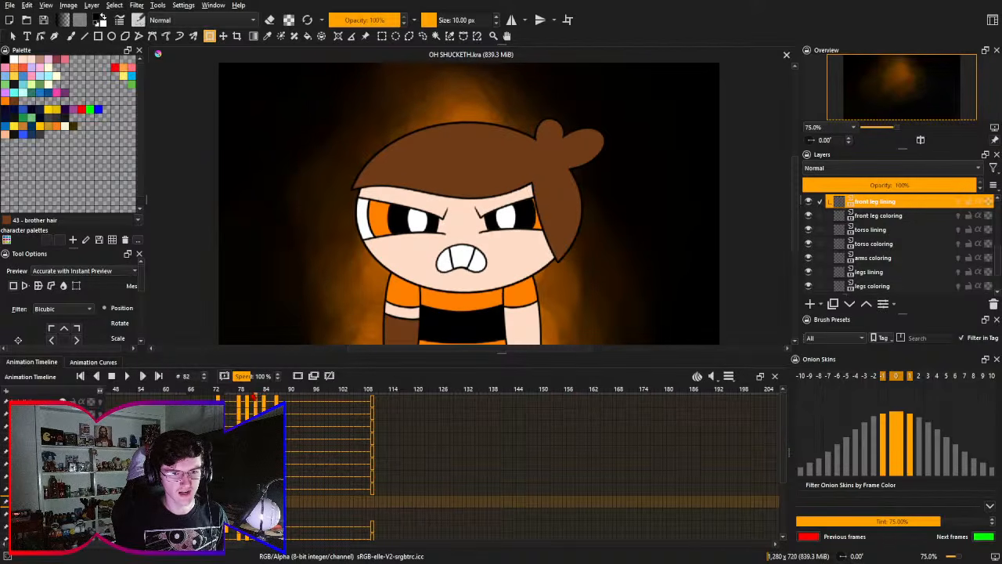
pyautogui.click(249, 396)
pyautogui.scroll(-3, 247, 396)
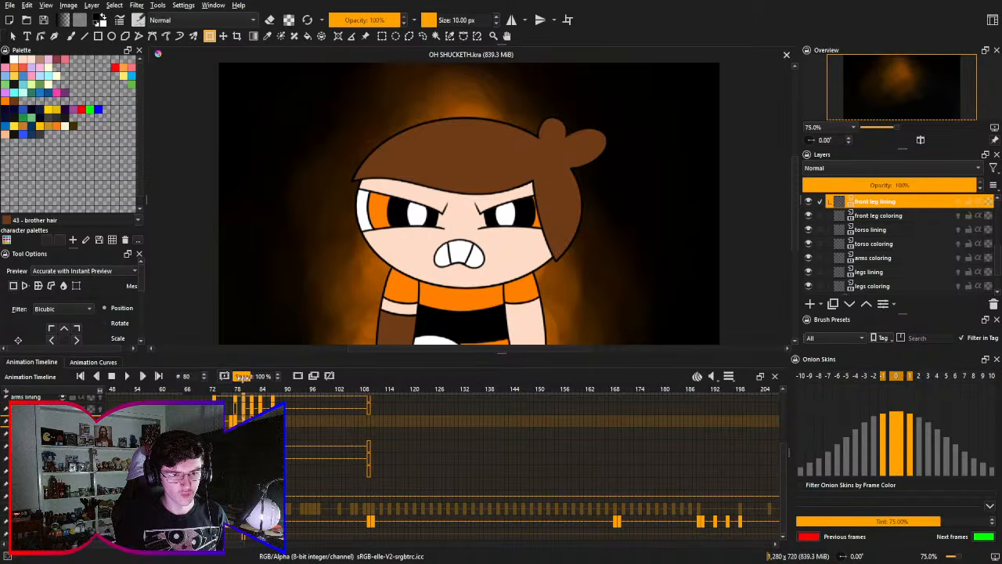
pyautogui.click(275, 397)
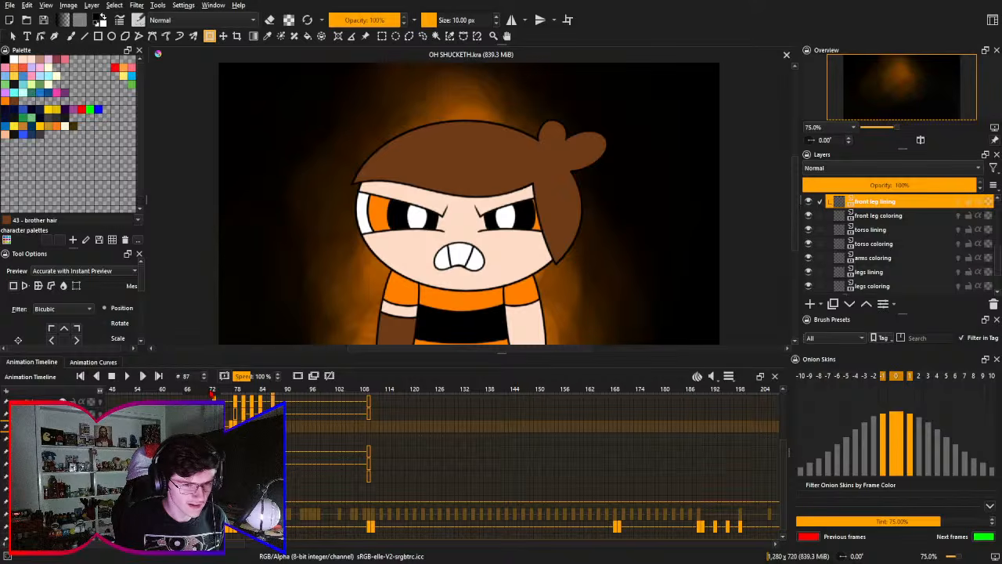
# - Go to frame 73, return to frame 66, and step forward to frame 80 to examine the character's appearance and leg raise
pyautogui.click(213, 391)
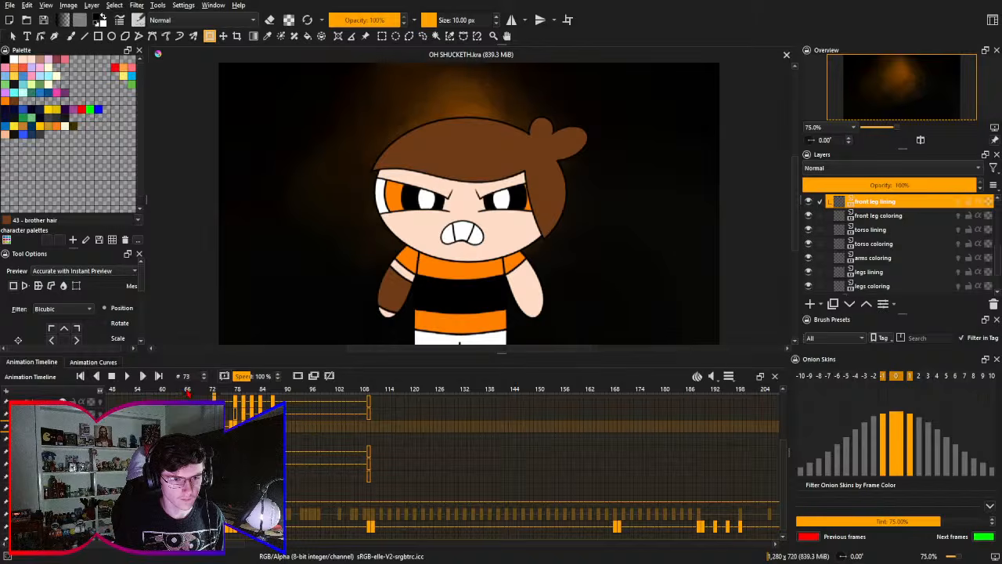
pyautogui.click(187, 426)
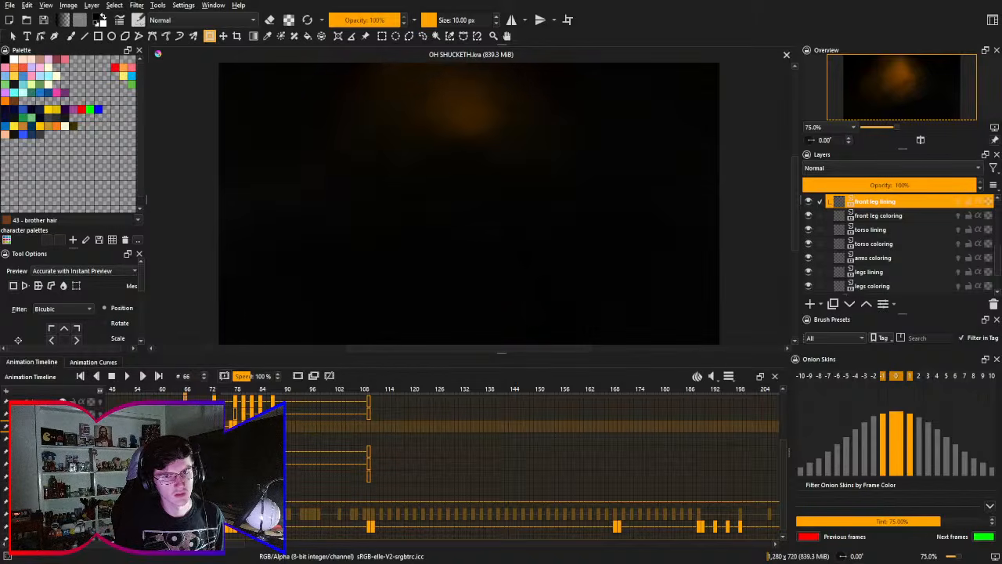
pyautogui.press('Right')
pyautogui.press('Right')
pyautogui.press('Right')
pyautogui.press('Right')
pyautogui.press('Right')
pyautogui.press('Right')
pyautogui.press('Right')
pyautogui.press('Right')
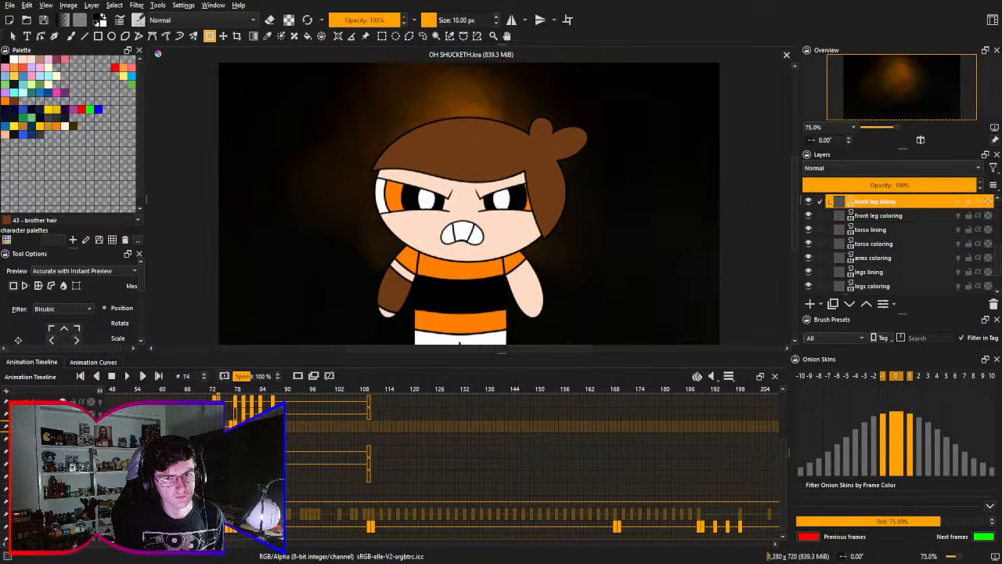
pyautogui.press('Right')
pyautogui.press('Right')
pyautogui.press('Right')
pyautogui.press('Right')
pyautogui.press('Right')
pyautogui.press('Right')
pyautogui.press('Right')
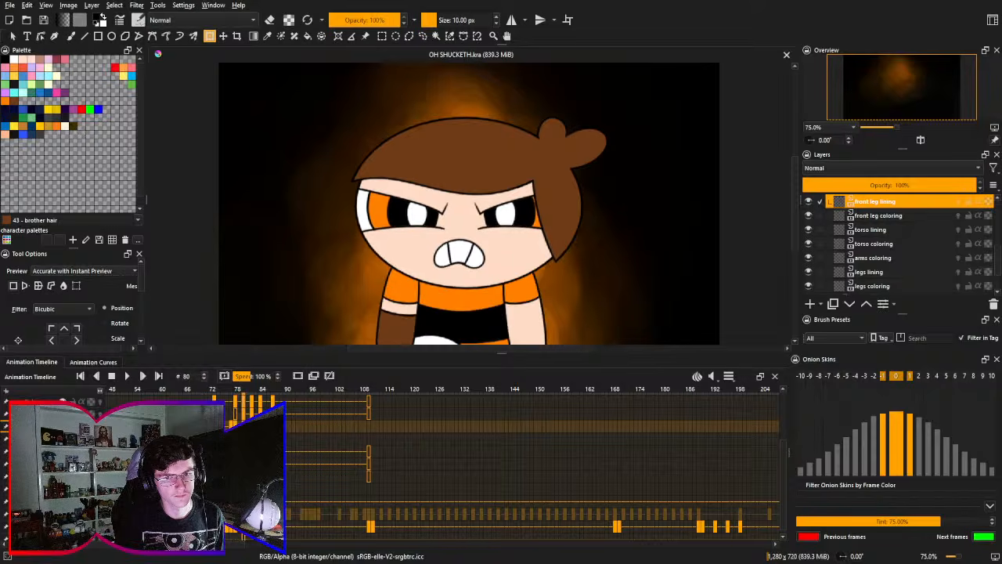
# - Step back and forth between frames 73 and 78 to compare the head, torso and front leg poses
pyautogui.press('Left')
pyautogui.press('Left')
pyautogui.press('Left')
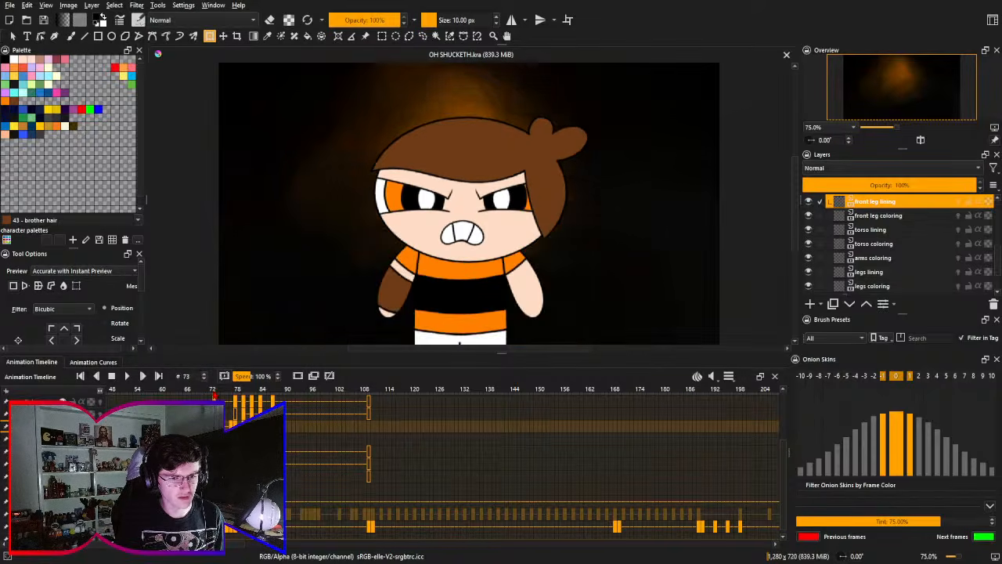
pyautogui.press('Right')
pyautogui.press('Right')
pyautogui.press('Right')
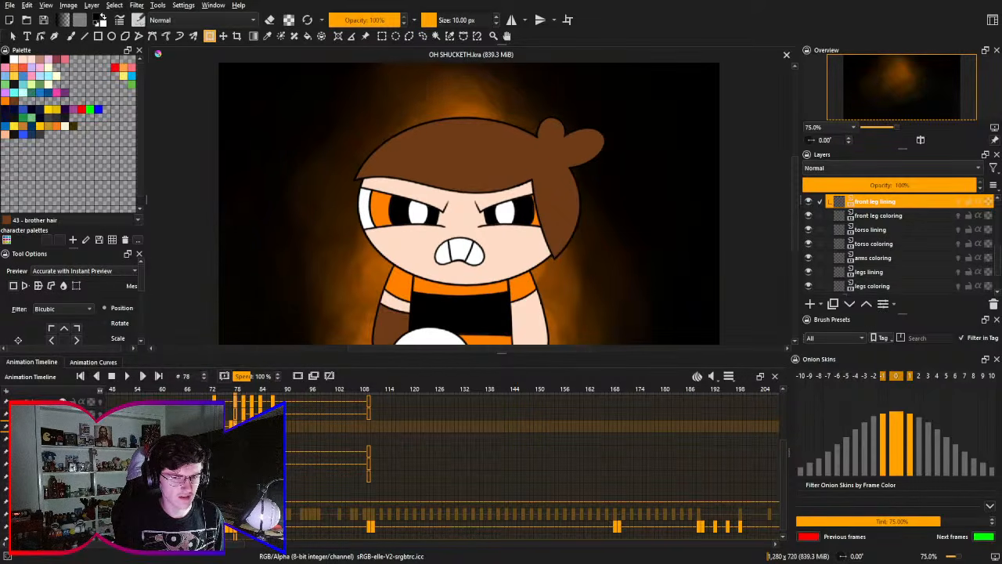
pyautogui.press('Left')
pyautogui.press('Left')
pyautogui.press('Left')
pyautogui.press('Left')
pyautogui.press('Left')
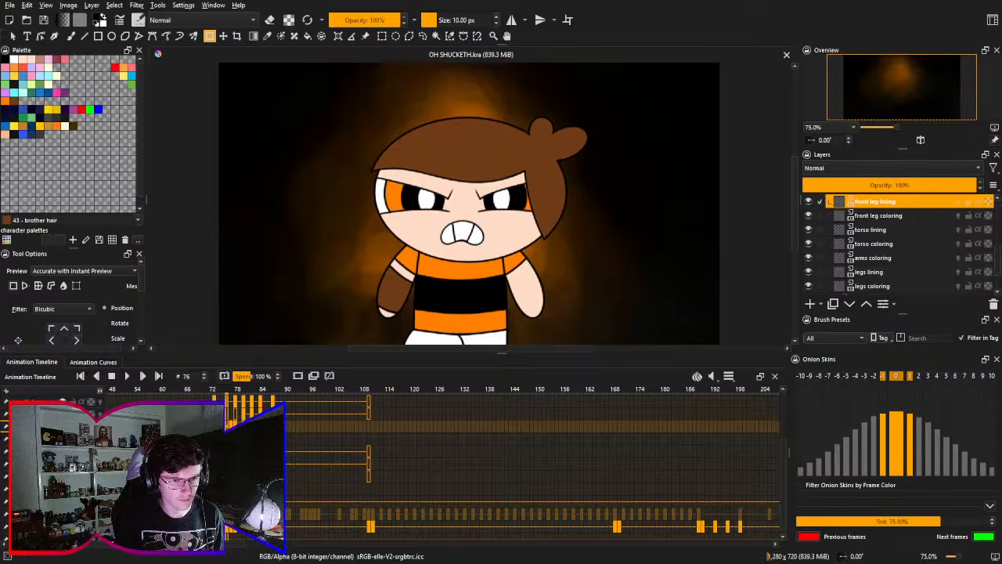
pyautogui.moveTo(239, 479); pyautogui.dragTo(238, 556)
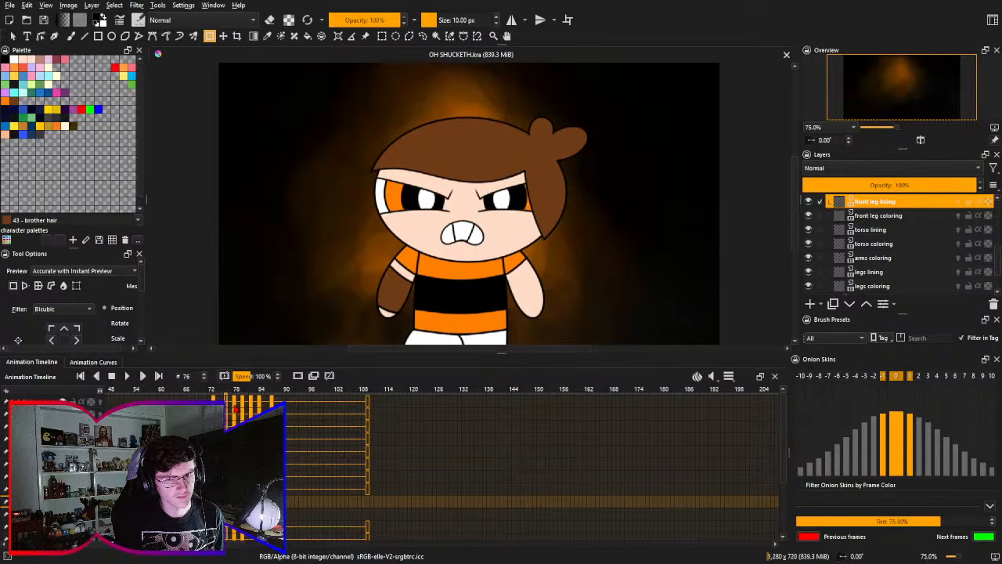
pyautogui.press('Right')
pyautogui.press('Right')
pyautogui.press('Left')
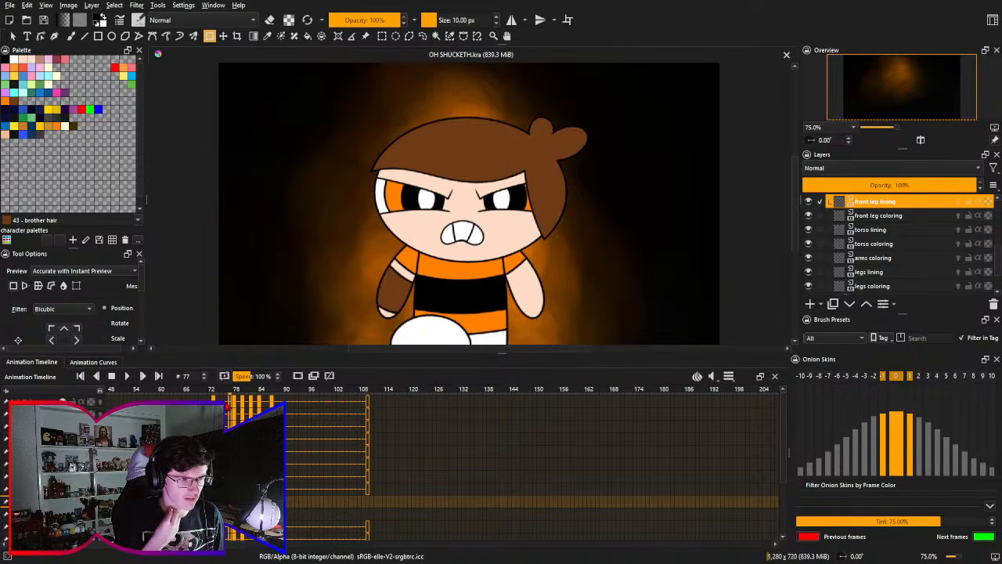
pyautogui.press('Right')
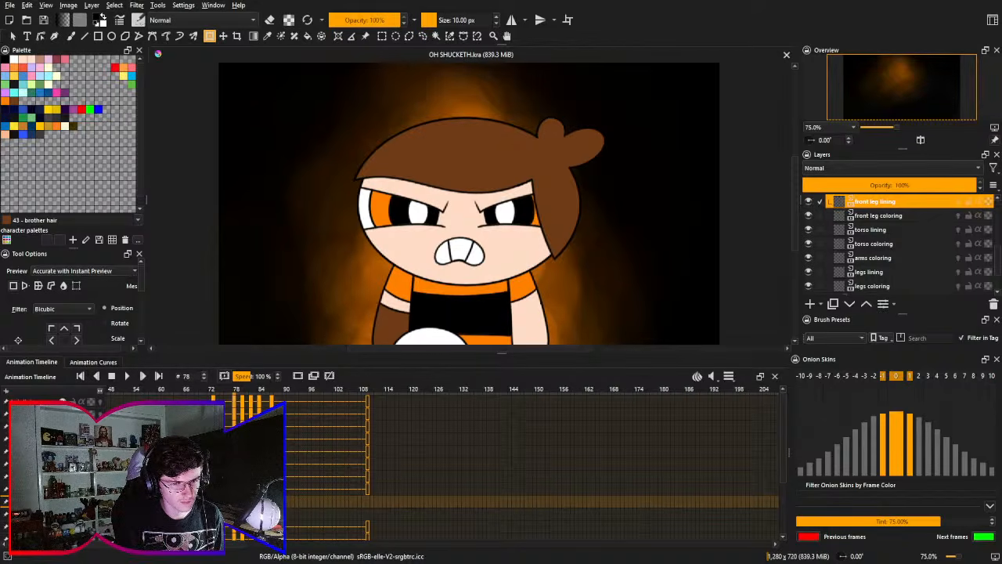
# - Try to reuse the frame 78 head and body keyframes on frame 77, then undo the changes
pyautogui.scroll(-3, 238, 401)
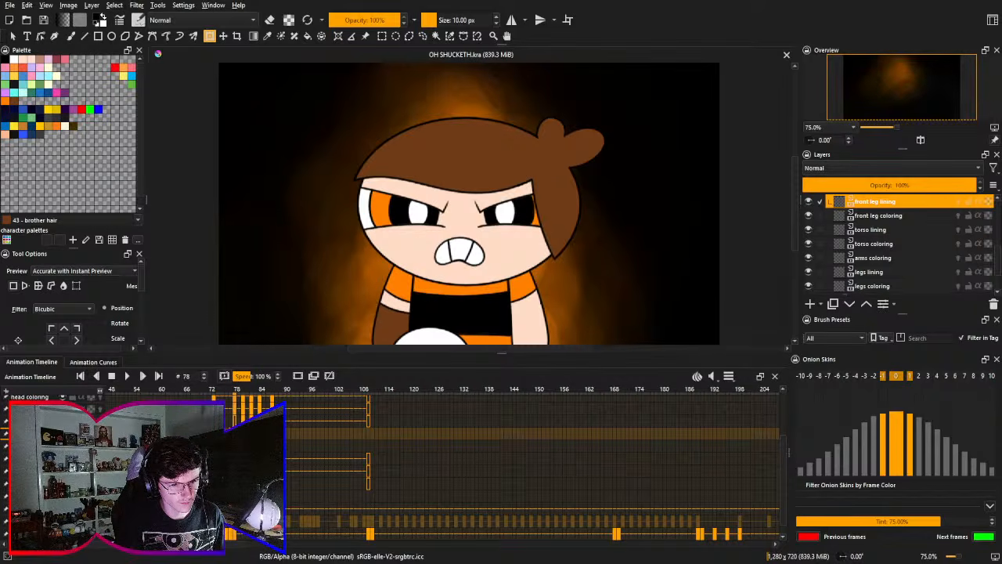
pyautogui.press('Left')
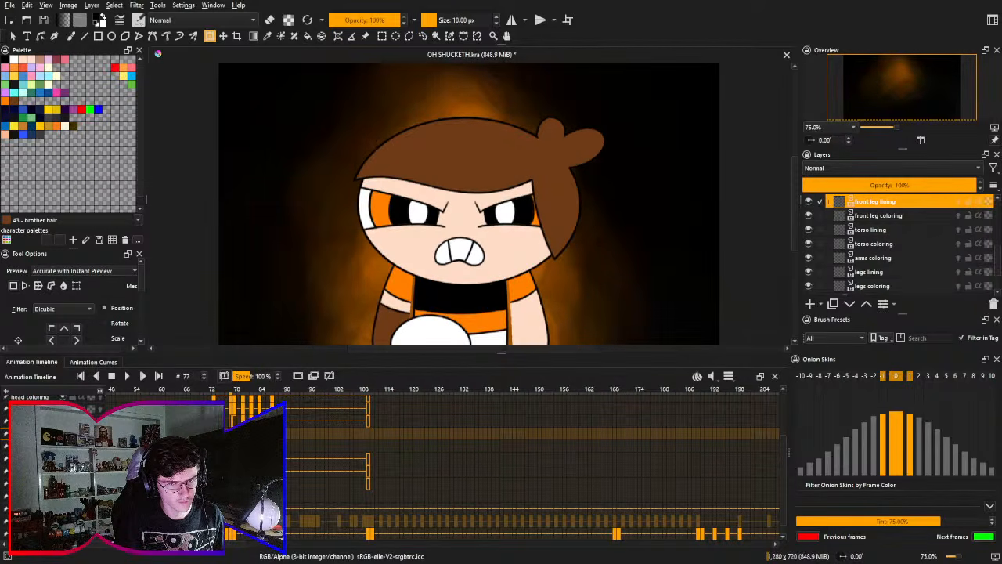
pyautogui.press('Right')
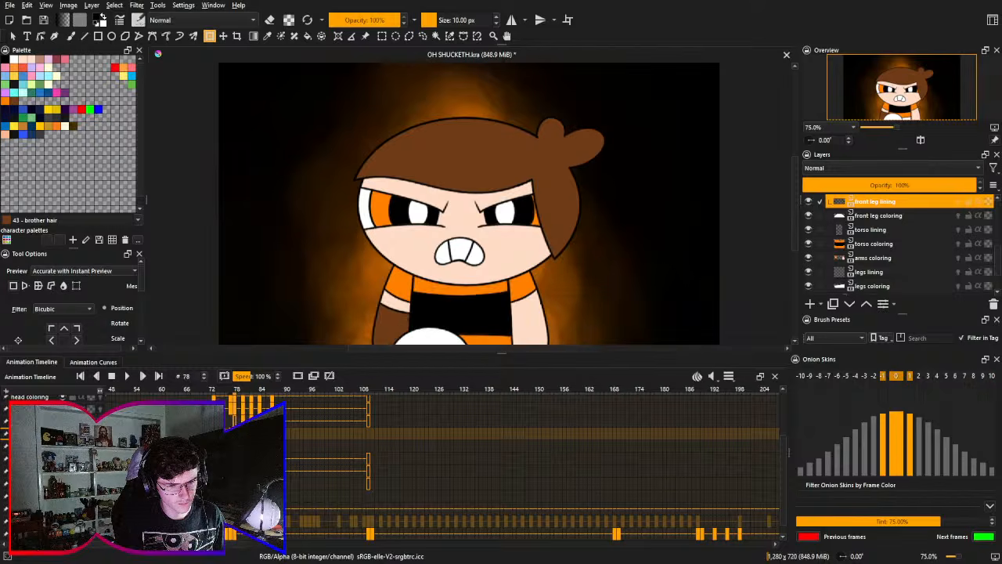
pyautogui.press('Left')
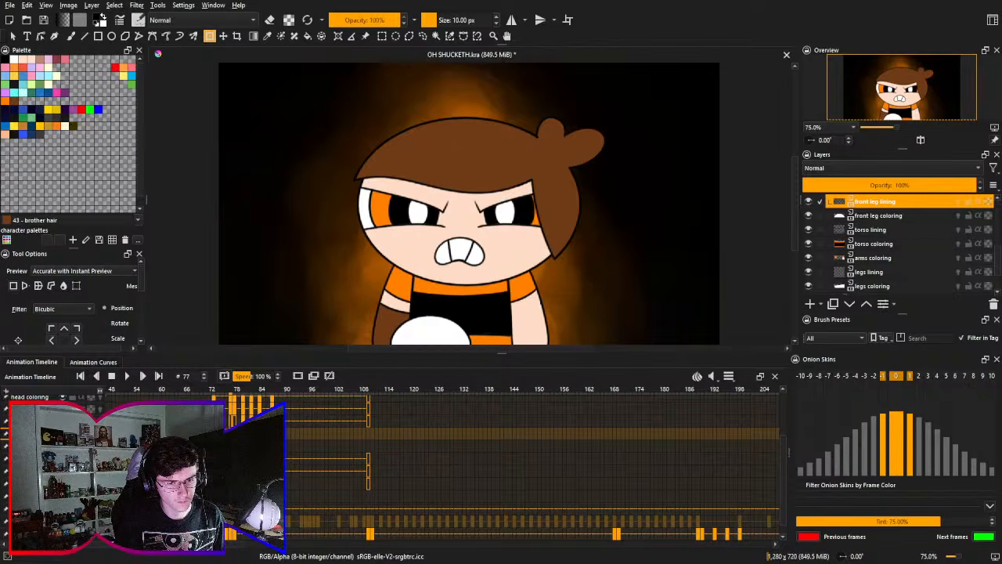
pyautogui.hotkey('ctrl', 'z')
pyautogui.hotkey('ctrl', 'z')
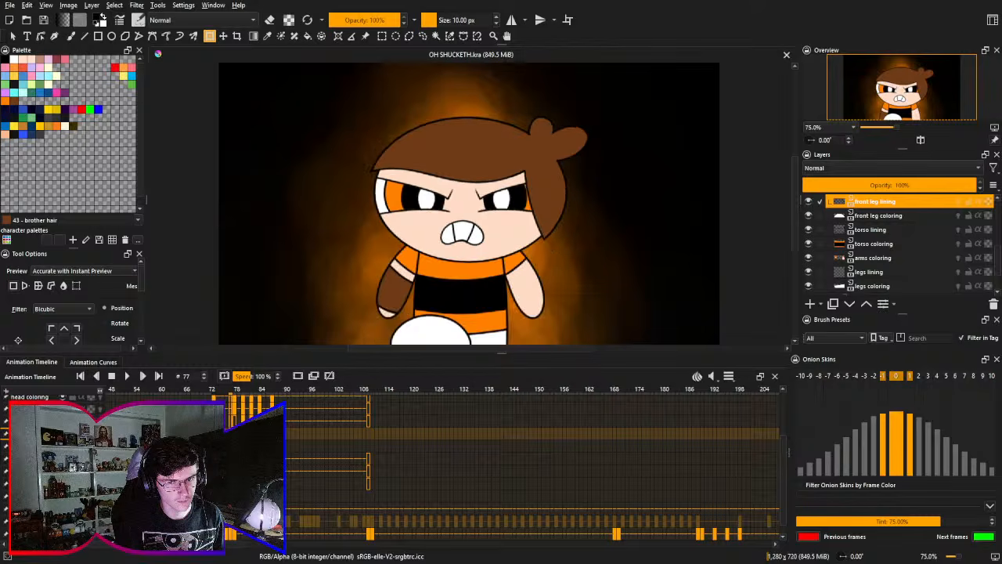
# - Copy the head layers' keyframes from frame 78 to frame 77
pyautogui.moveTo(247, 472); pyautogui.dragTo(244, 540)
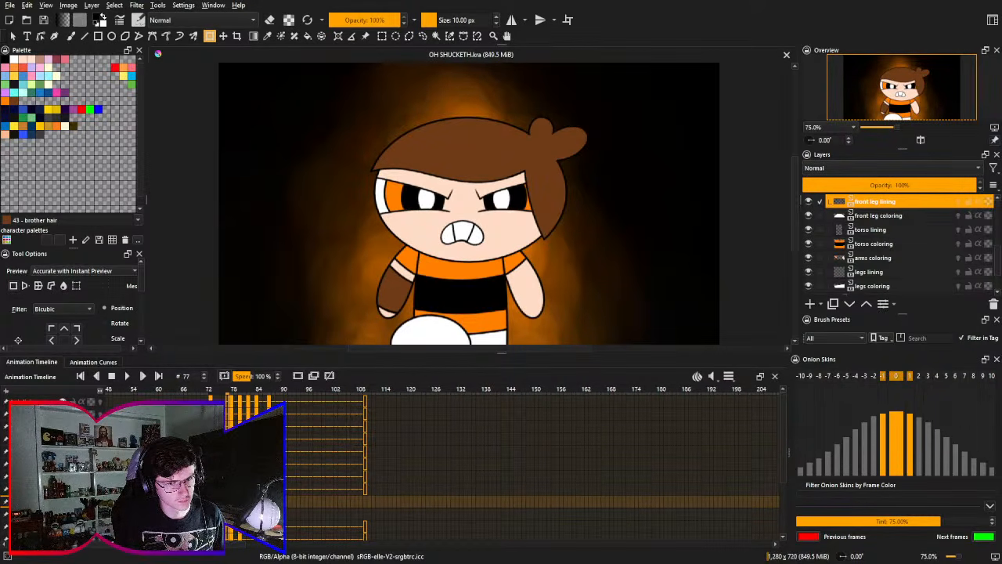
pyautogui.moveTo(240, 432); pyautogui.dragTo(230, 415)
pyautogui.press('Right')
pyautogui.press('Right')
pyautogui.press('Right')
pyautogui.press('Right')
pyautogui.press('Left')
pyautogui.press('Left')
pyautogui.press('Left')
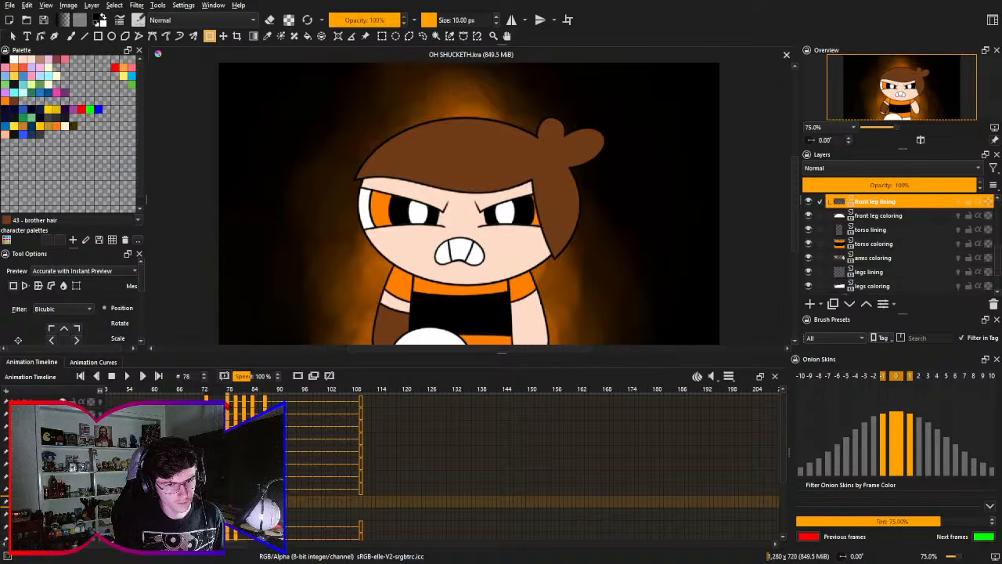
pyautogui.press('Left')
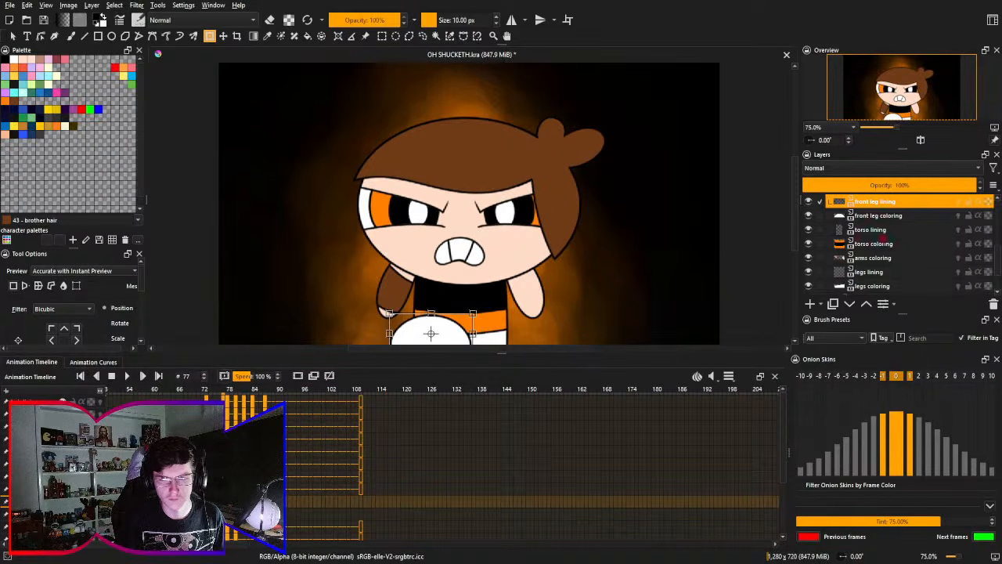
# - Select the layers from hair lining to head coloring and squash the head slightly upward on frame 77
pyautogui.scroll(5, 883, 243)
pyautogui.click(870, 229)
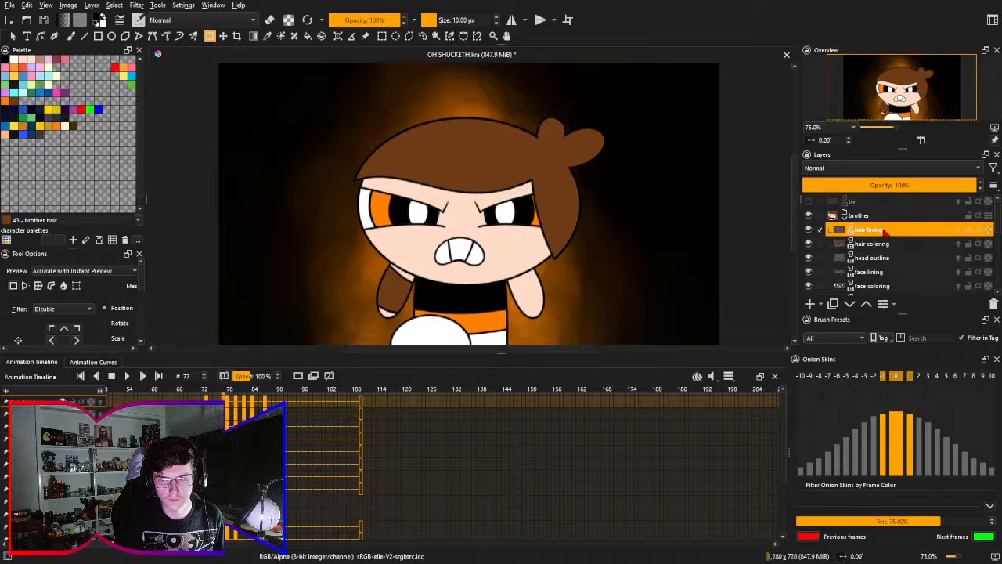
pyautogui.scroll(-2, 885, 233)
pyautogui.keyDown('shift'); pyautogui.click(885, 262); pyautogui.keyUp('shift')
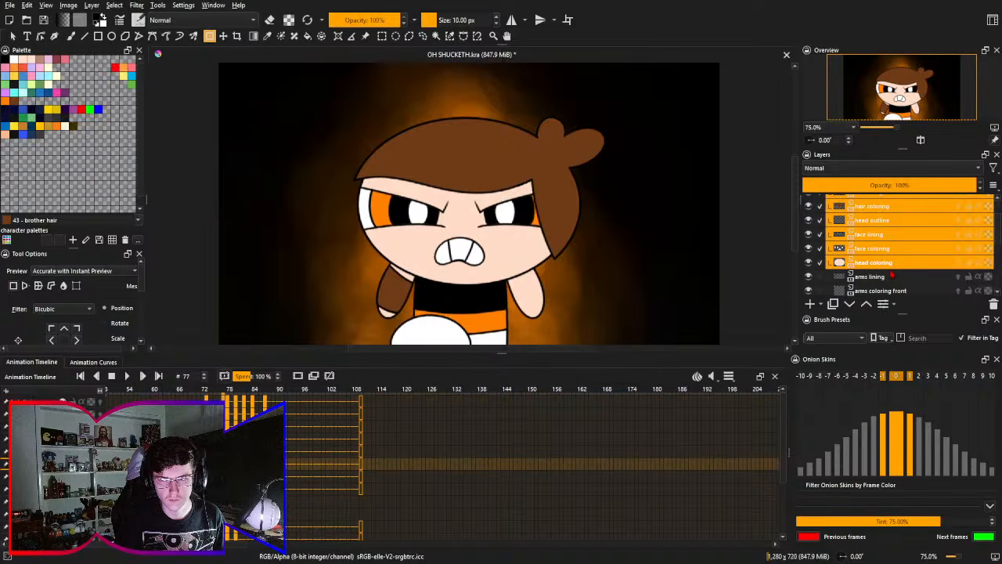
pyautogui.hotkey('ctrl', 't')
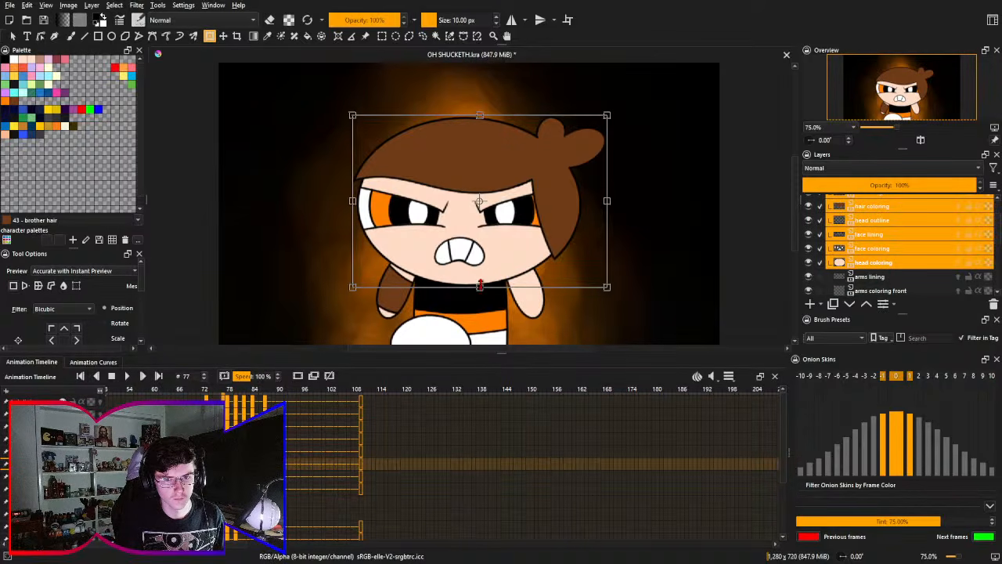
pyautogui.moveTo(480, 286); pyautogui.dragTo(480, 274)
pyautogui.press('Return')
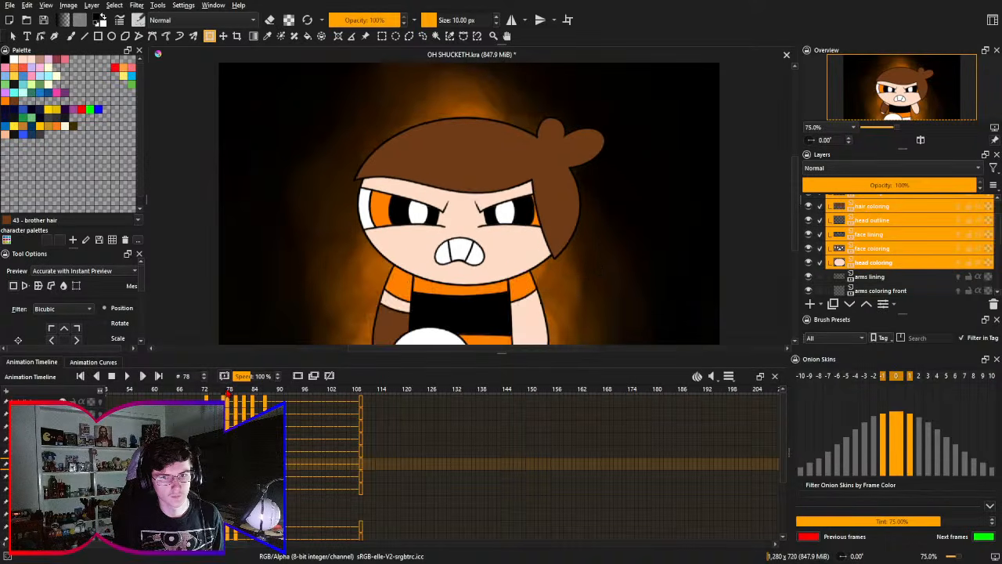
# - Compare the neighbouring frames and shrink the frame 77 head further into an in-between pose
pyautogui.press('Left')
pyautogui.press('Left')
pyautogui.press('Left')
pyautogui.press('Left')
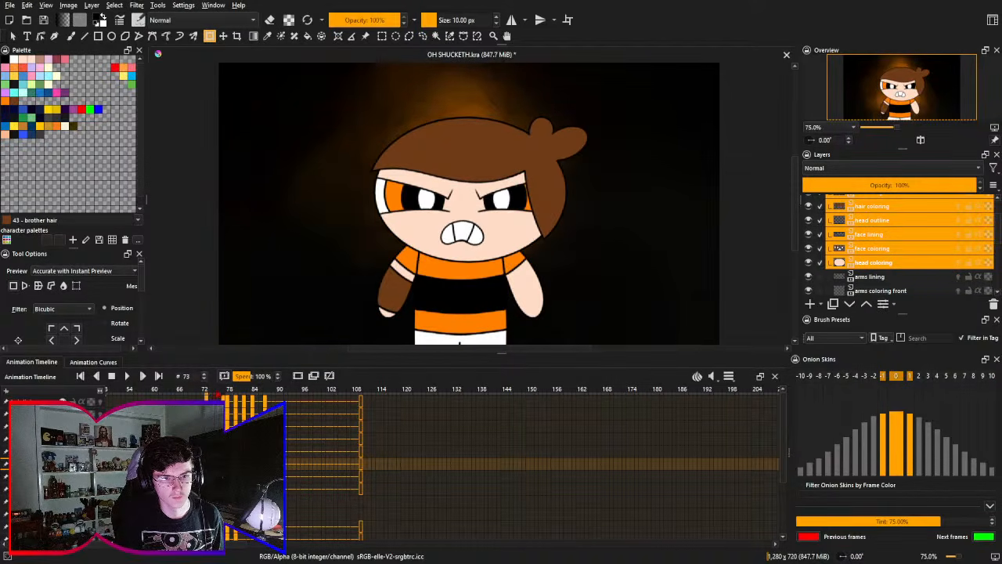
pyautogui.press('Right')
pyautogui.press('Right')
pyautogui.press('Right')
pyautogui.press('Right')
pyautogui.moveTo(225, 392); pyautogui.dragTo(224, 392)
pyautogui.click(491, 268)
pyautogui.moveTo(481, 275); pyautogui.dragTo(483, 271)
pyautogui.press('Return')
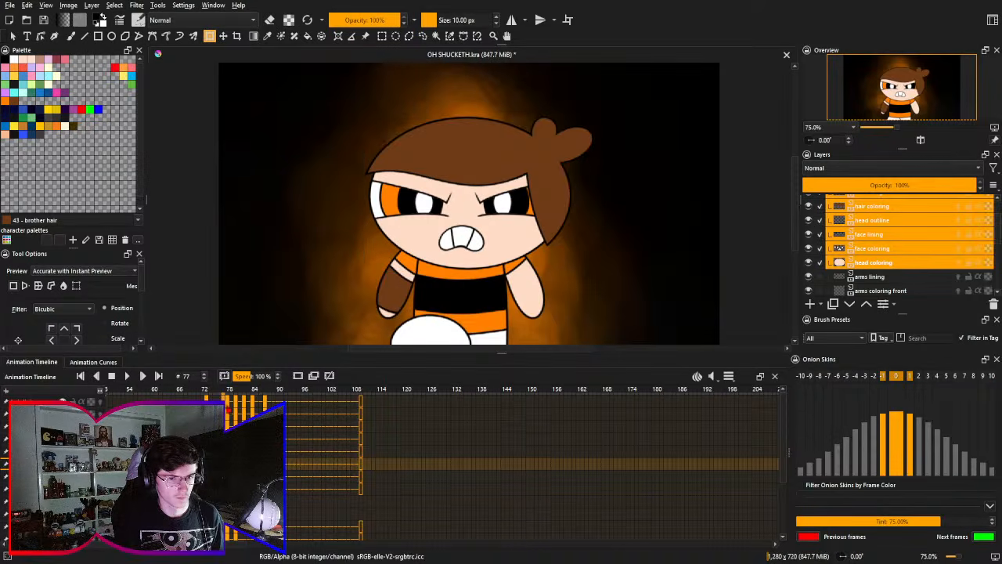
pyautogui.click(225, 397)
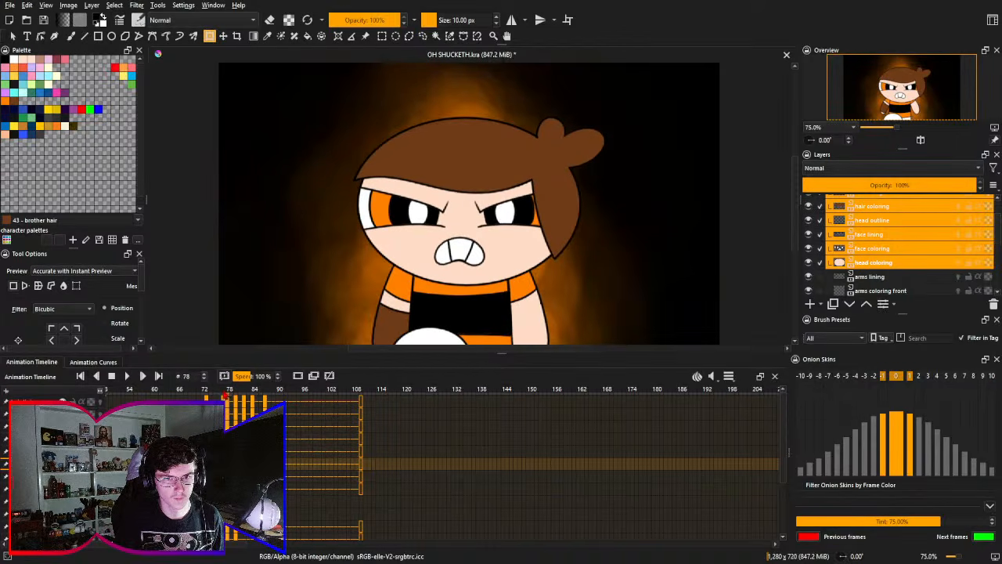
pyautogui.moveTo(225, 396); pyautogui.dragTo(224, 396)
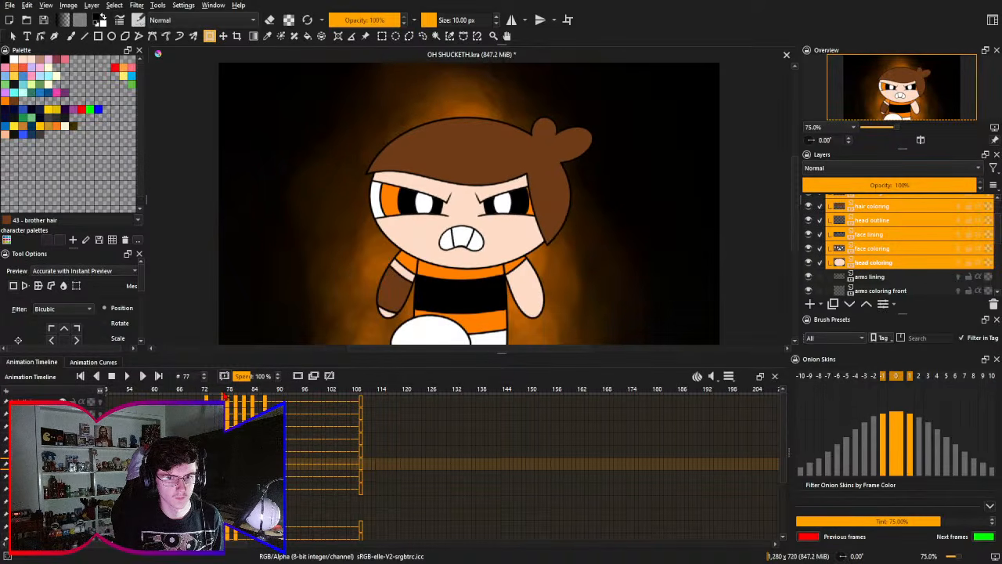
# - Try to widen the upper torso on frame 77 by mesh-transforming only the torso lining layer, then undo the distortion
pyautogui.moveTo(245, 443); pyautogui.dragTo(239, 381)
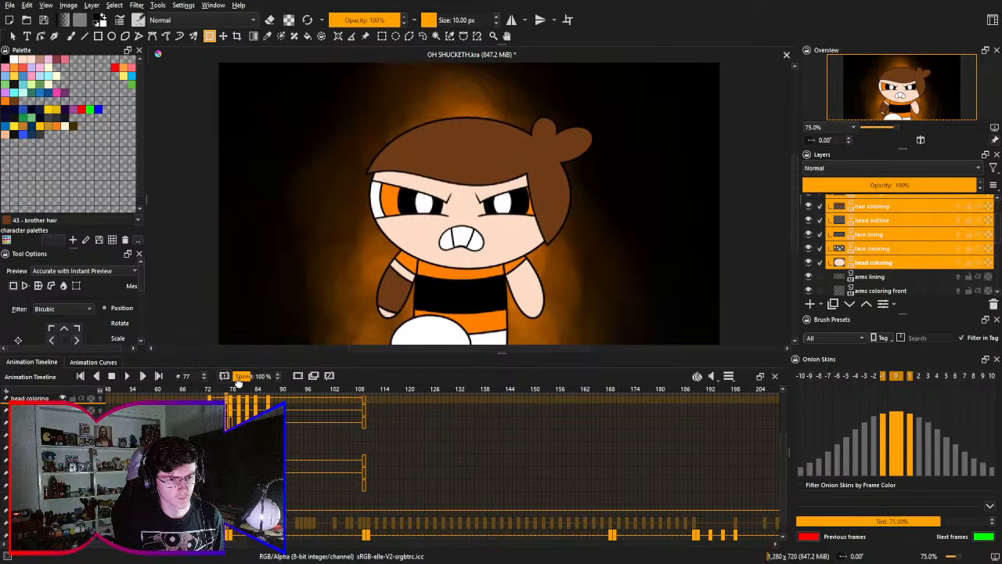
pyautogui.click(220, 465)
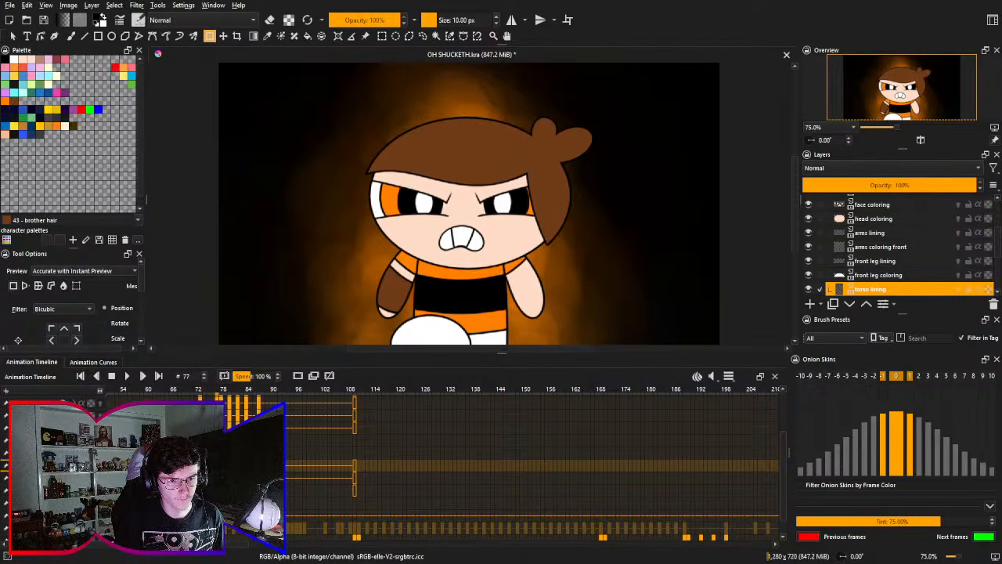
pyautogui.press('Right')
pyautogui.press('Left')
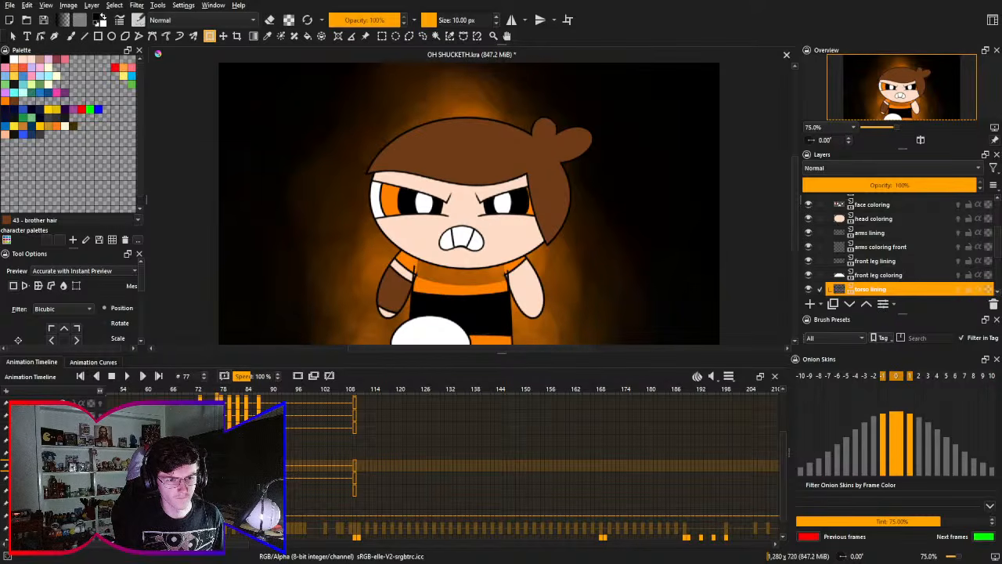
pyautogui.click(450, 296)
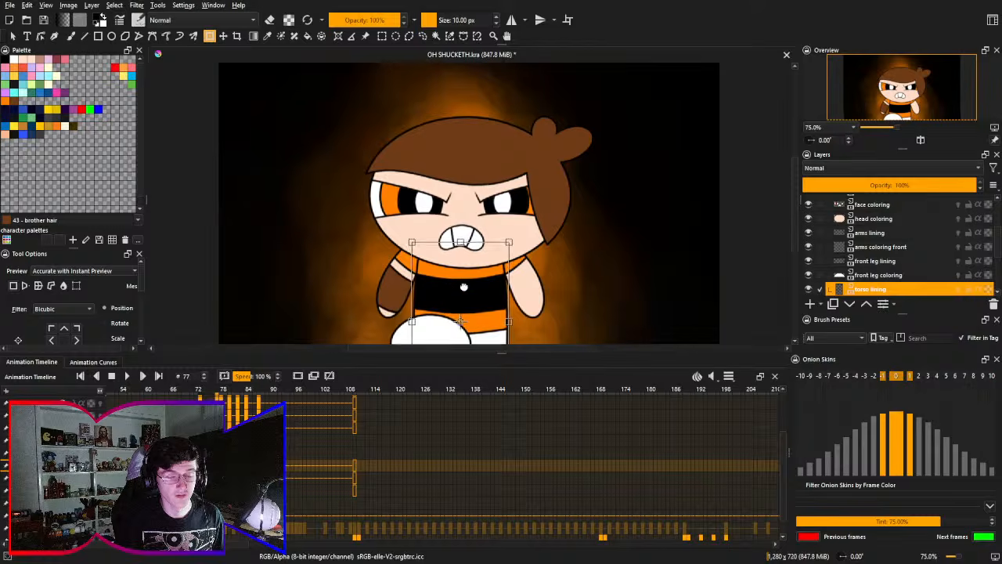
pyautogui.moveTo(463, 287); pyautogui.dragTo(453, 238)
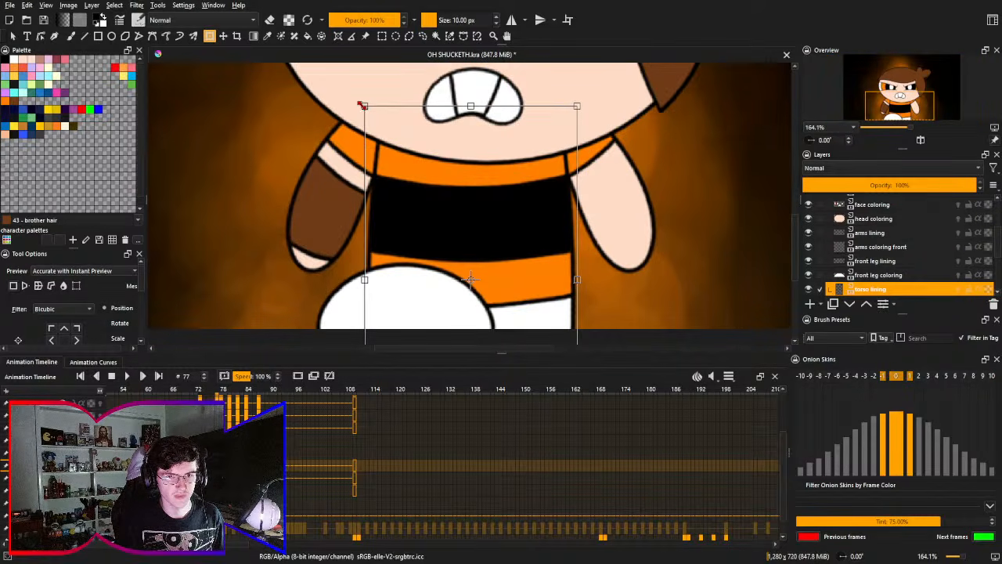
pyautogui.hotkey('ctrl', 't')
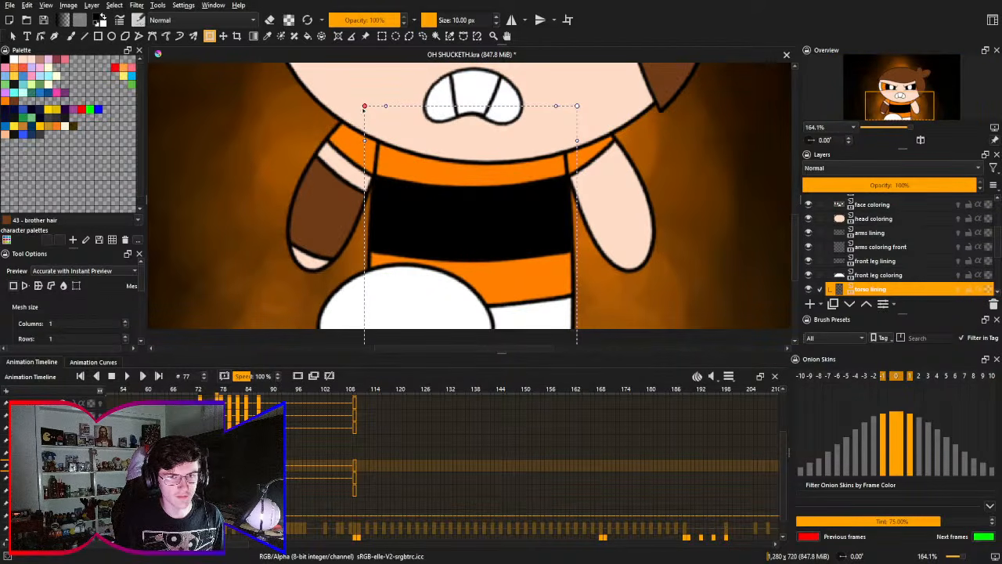
pyautogui.moveTo(365, 107); pyautogui.dragTo(335, 98)
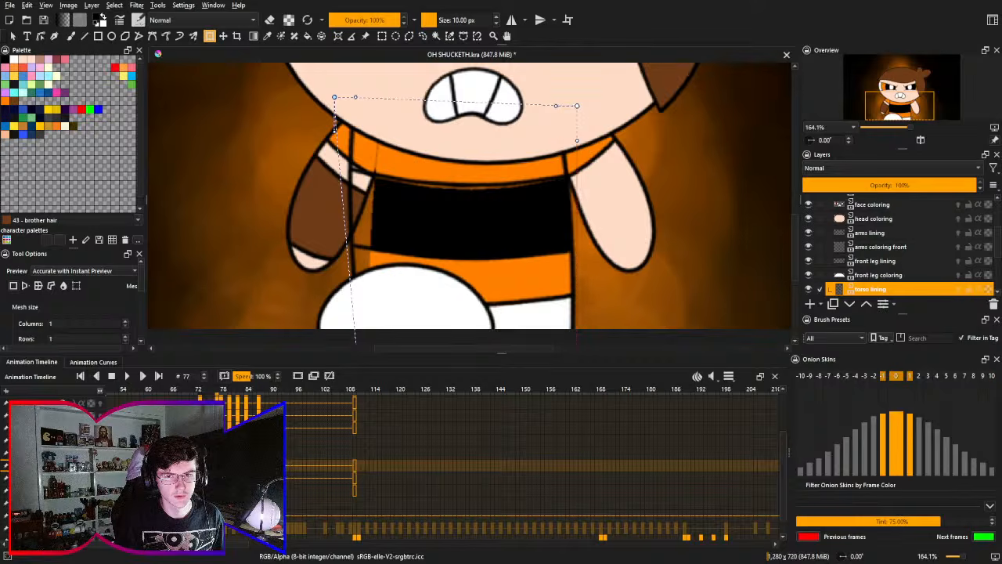
pyautogui.hotkey('ctrl', 'z')
# - Select the torso lining and torso coloring layers and widen the upper torso outward on both sides with a mesh transform
pyautogui.scroll(-1, 895, 275)
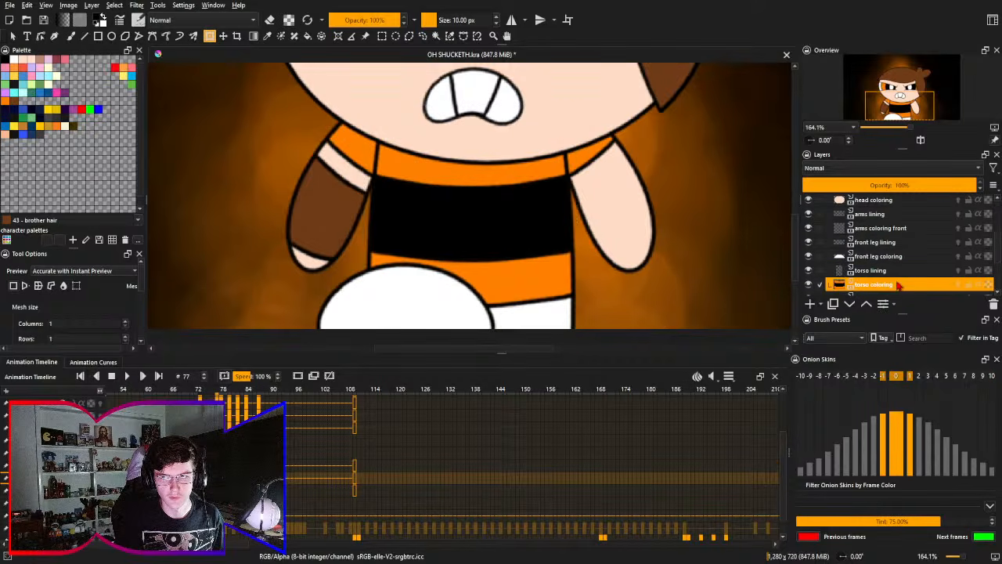
pyautogui.click(899, 285)
pyautogui.keyDown('ctrl'); pyautogui.click(930, 271); pyautogui.keyUp('ctrl')
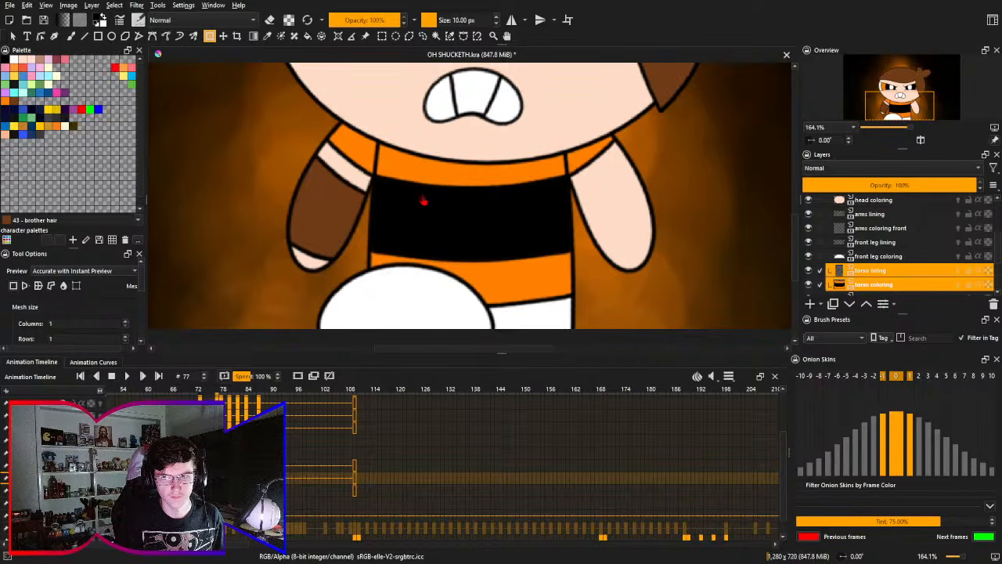
pyautogui.hotkey('ctrl', 't')
pyautogui.moveTo(348, 105); pyautogui.dragTo(346, 103)
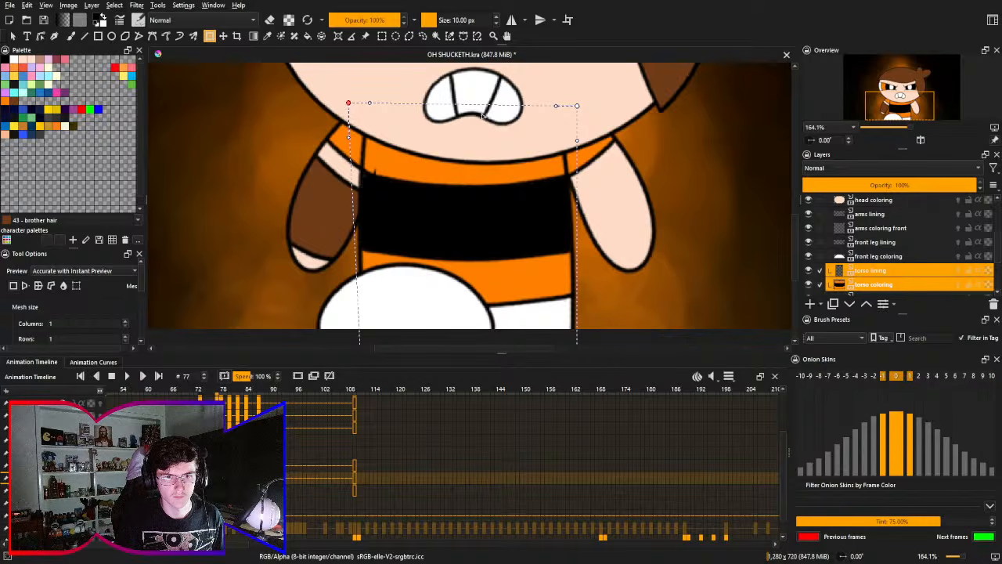
pyautogui.moveTo(577, 105); pyautogui.dragTo(600, 103)
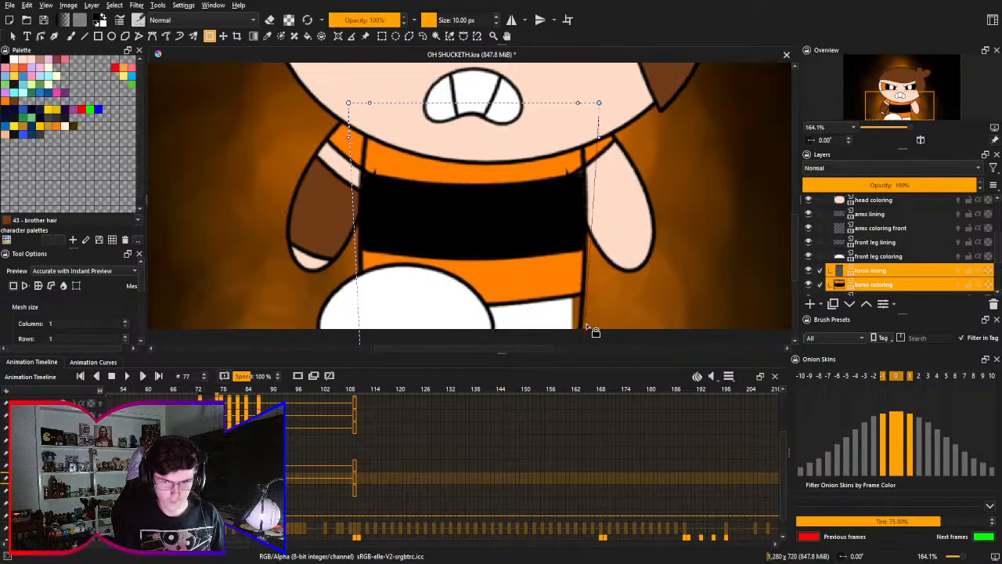
pyautogui.moveTo(594, 305); pyautogui.dragTo(560, 255)
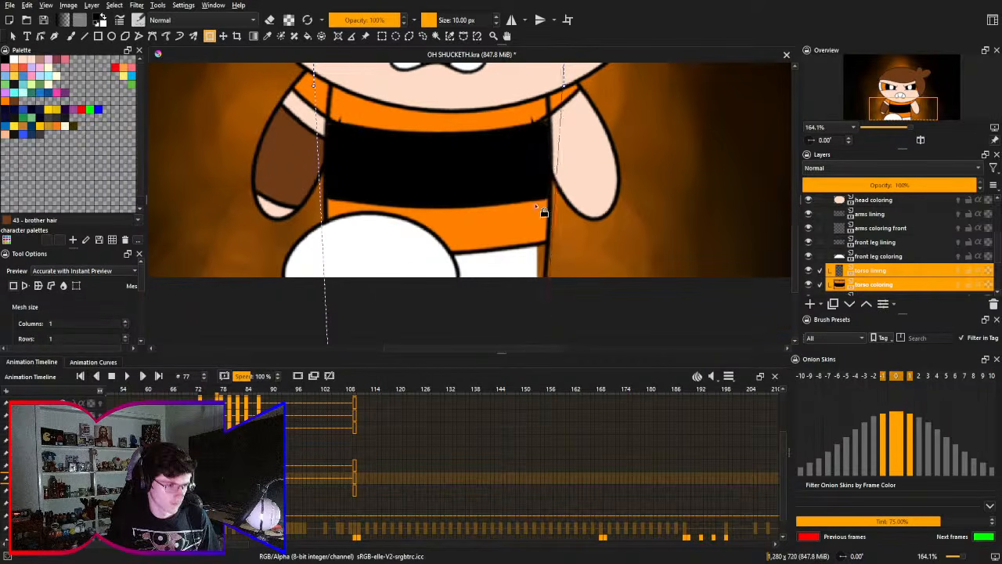
pyautogui.moveTo(543, 213); pyautogui.dragTo(559, 238)
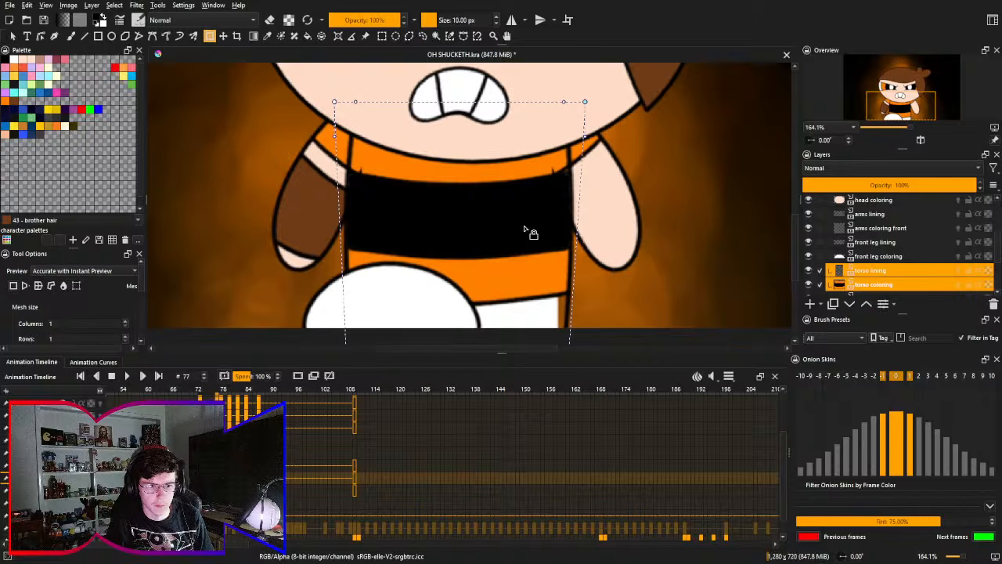
pyautogui.press('Return')
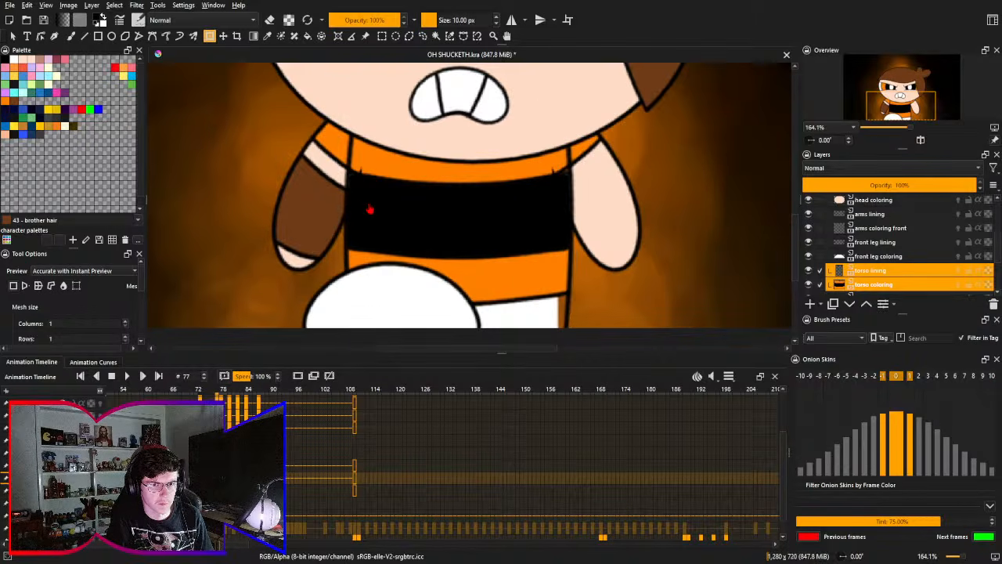
# - Select the arms lining, arms coloring front and arms coloring layers together for a mesh transform on frame 77
pyautogui.moveTo(396, 228); pyautogui.dragTo(383, 224)
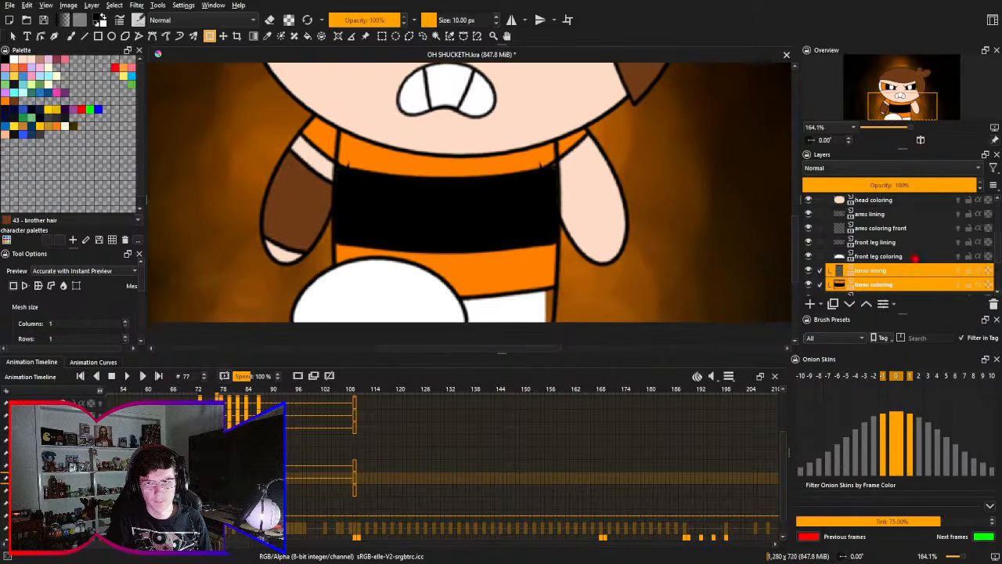
pyautogui.click(918, 215)
pyautogui.keyDown('shift'); pyautogui.click(918, 228); pyautogui.keyUp('shift')
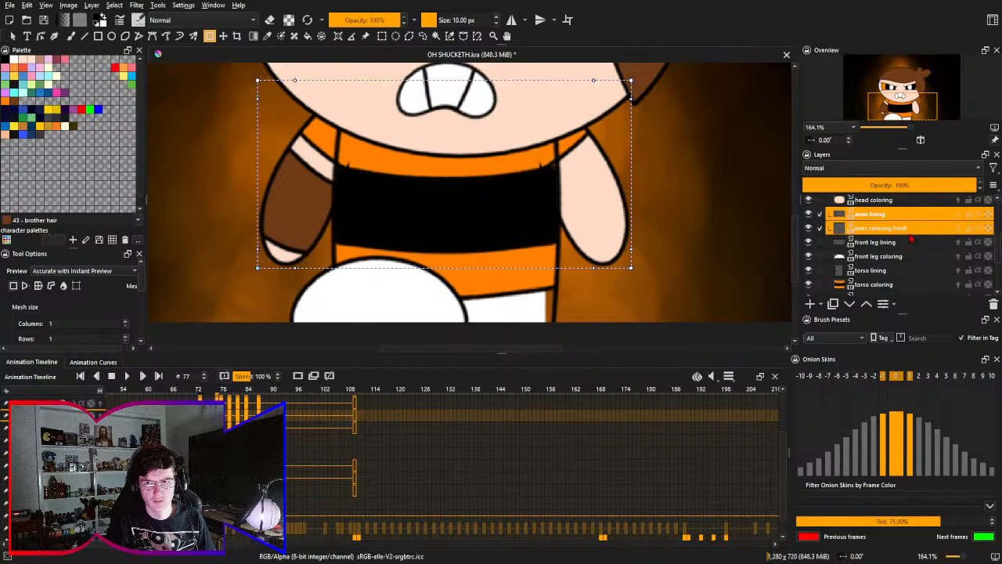
pyautogui.scroll(-3, 902, 260)
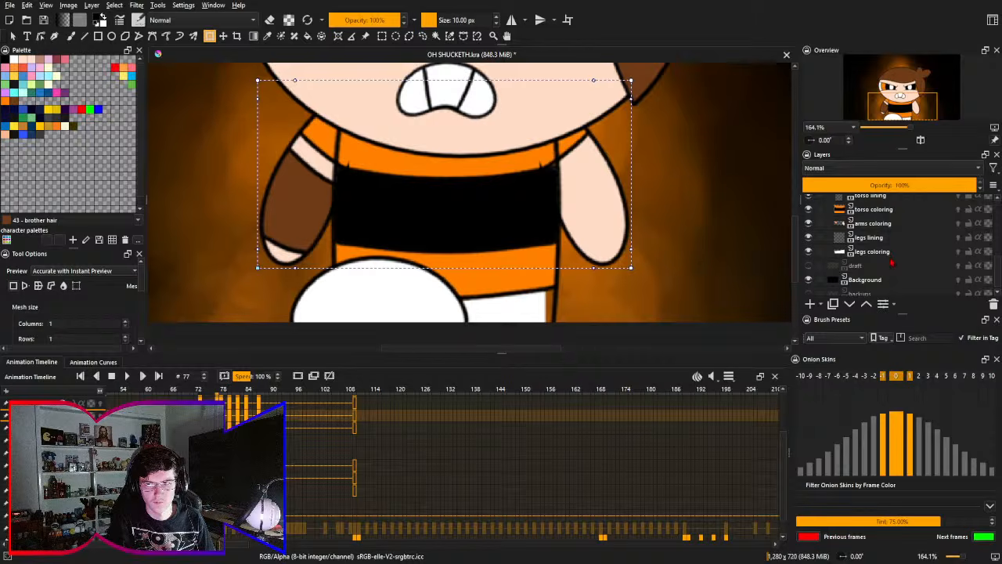
pyautogui.scroll(2, 894, 254)
pyautogui.click(891, 264)
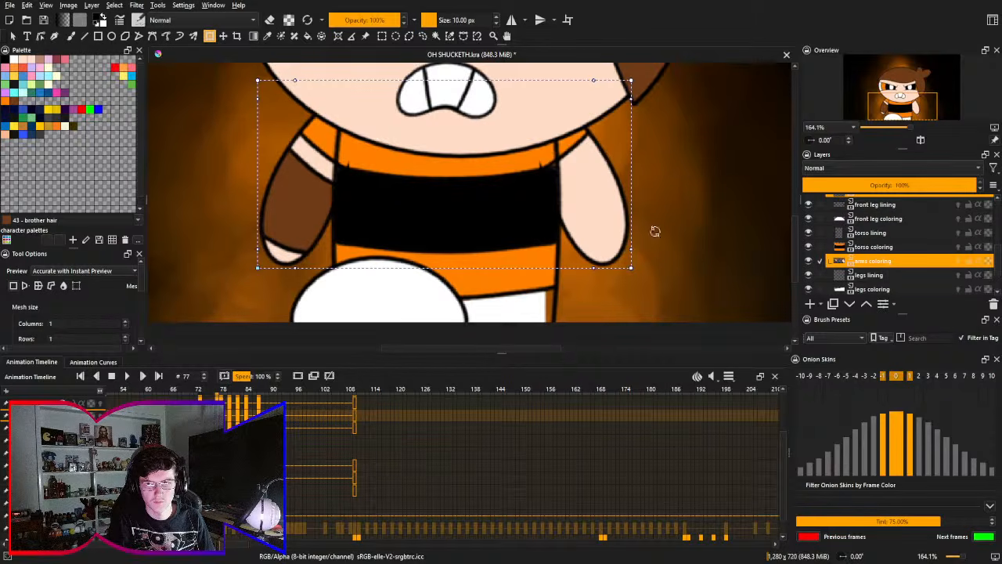
# - Try swinging the brown-marked arm outward from the torso with the mesh's lower corner, undoing each attempt
pyautogui.moveTo(257, 270); pyautogui.dragTo(247, 273)
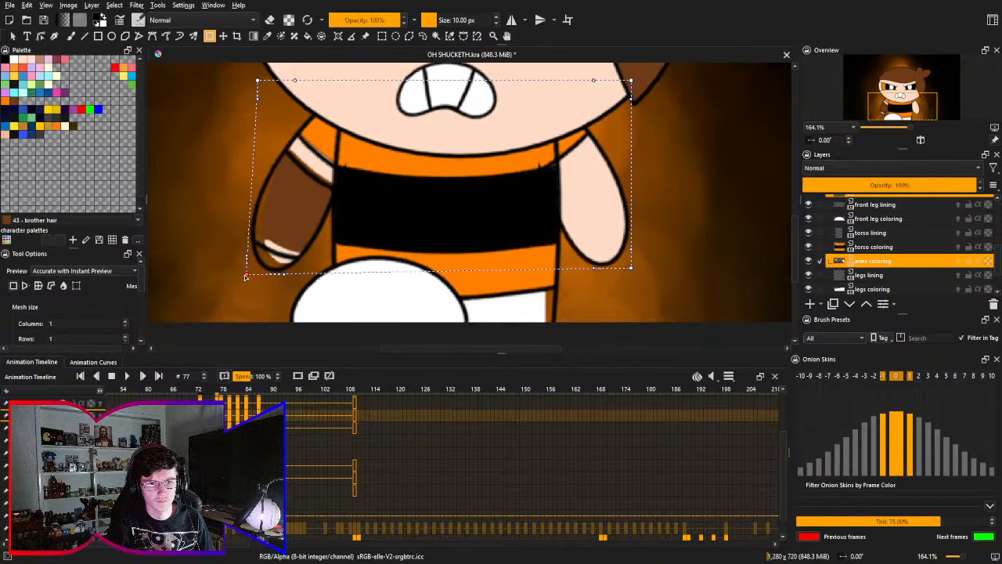
pyautogui.hotkey('ctrl', 'z')
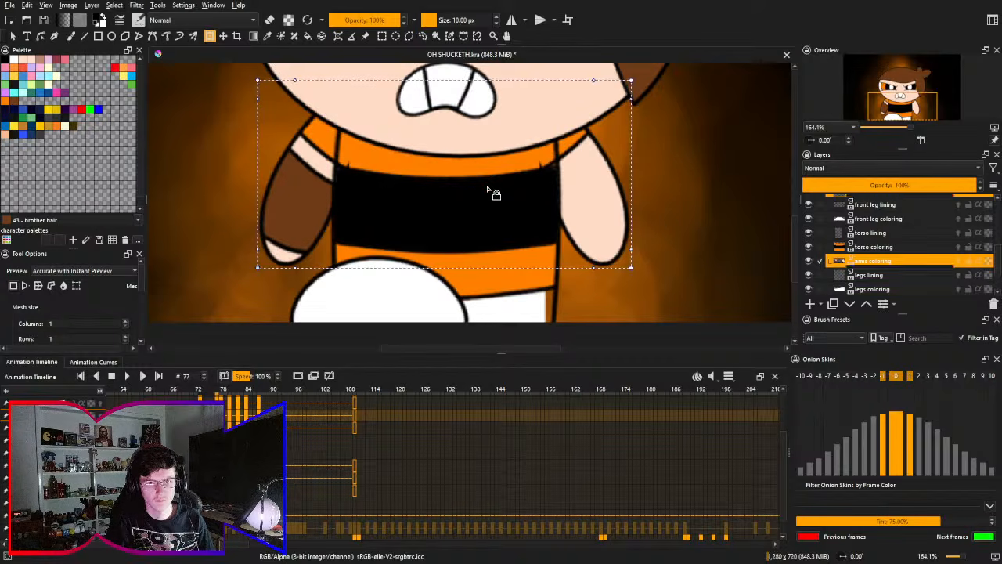
pyautogui.moveTo(257, 270); pyautogui.dragTo(223, 277)
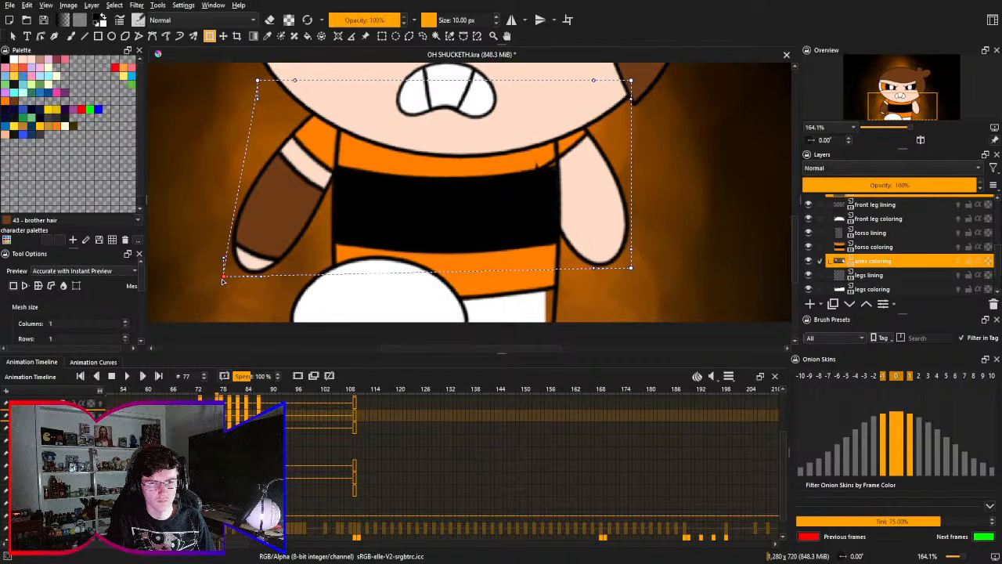
pyautogui.hotkey('ctrl', 'z')
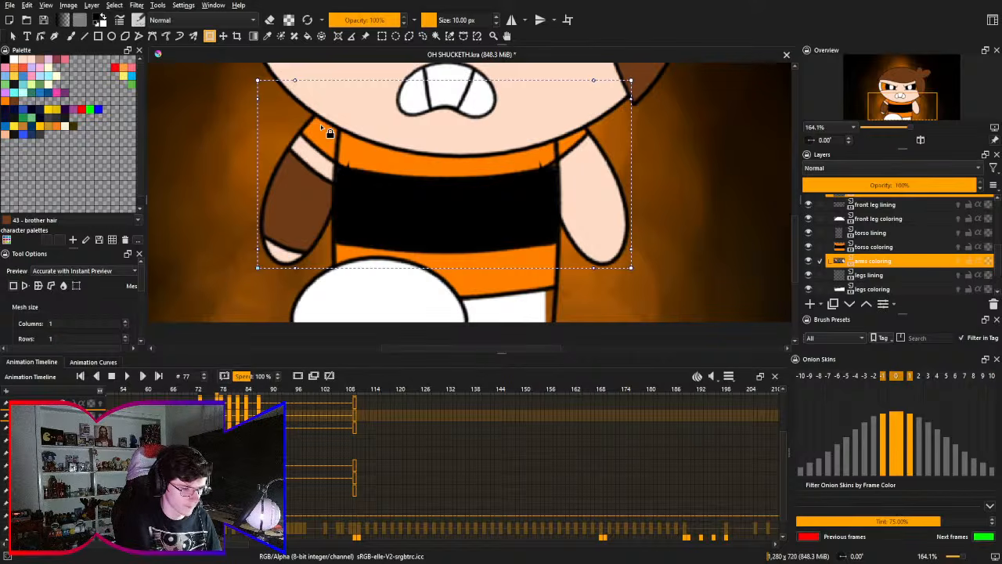
# - Try pulling the brown-marked arm's shoulder outward and stretching both hands downward, then undo these mesh distortions
pyautogui.moveTo(320, 124); pyautogui.dragTo(309, 176)
pyautogui.moveTo(246, 131); pyautogui.dragTo(225, 136)
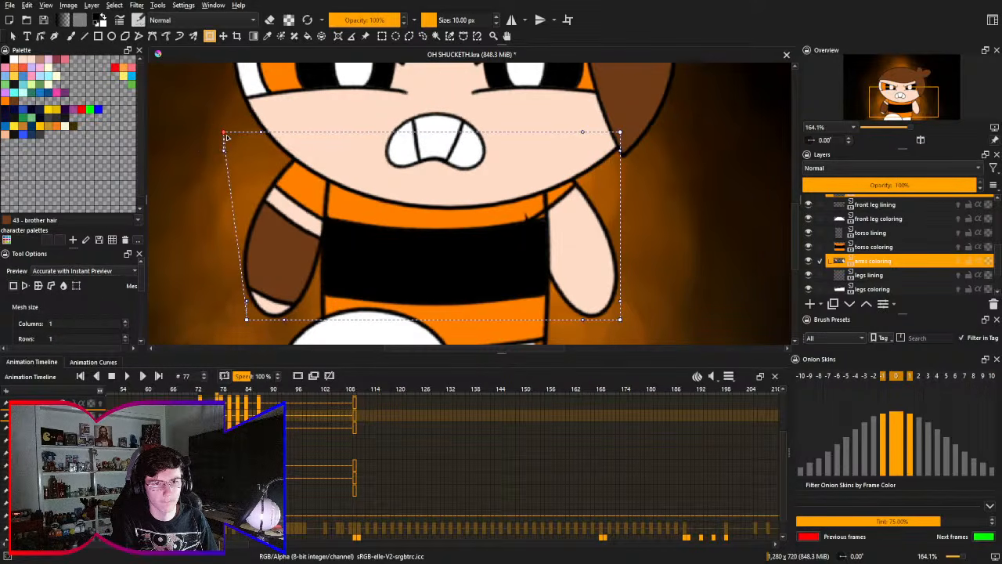
pyautogui.scroll(-3, 297, 244)
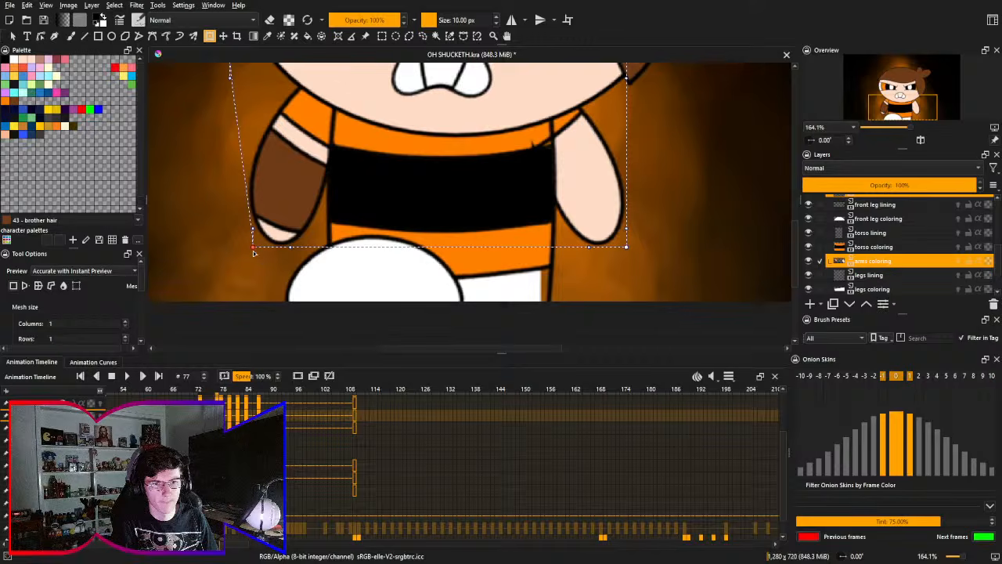
pyautogui.moveTo(257, 251); pyautogui.dragTo(259, 276)
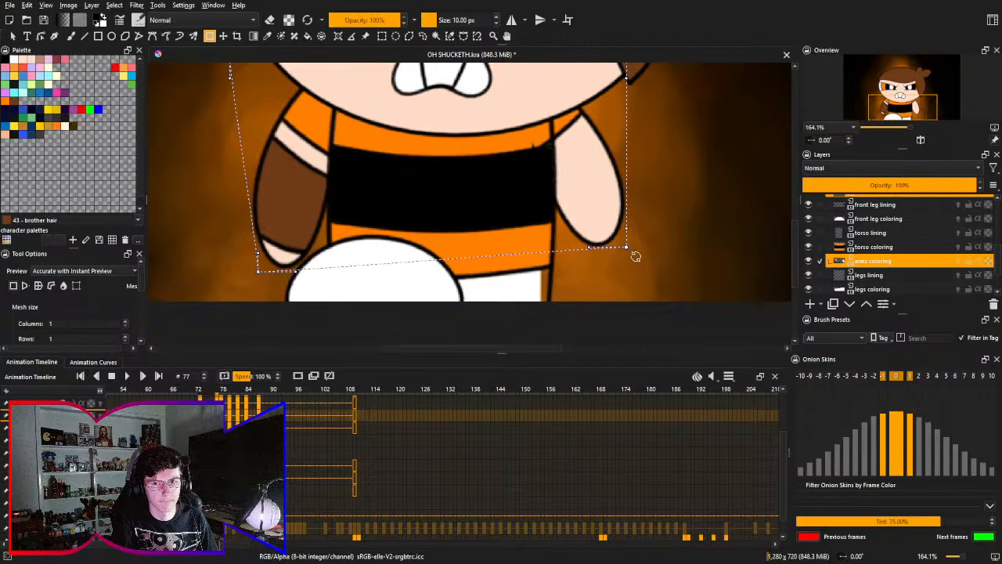
pyautogui.moveTo(626, 248); pyautogui.dragTo(626, 271)
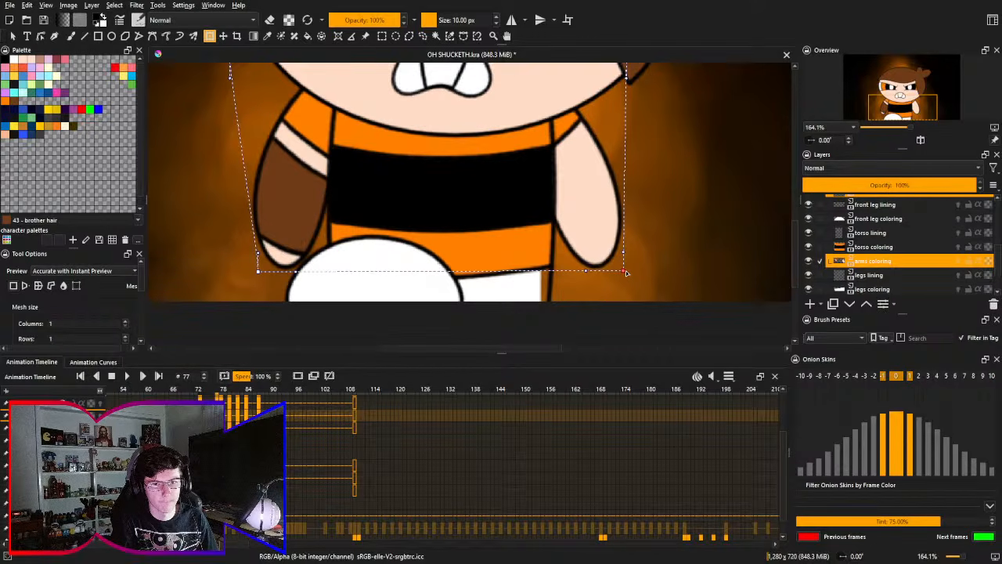
pyautogui.hotkey('ctrl', 'z')
pyautogui.hotkey('ctrl', 'z')
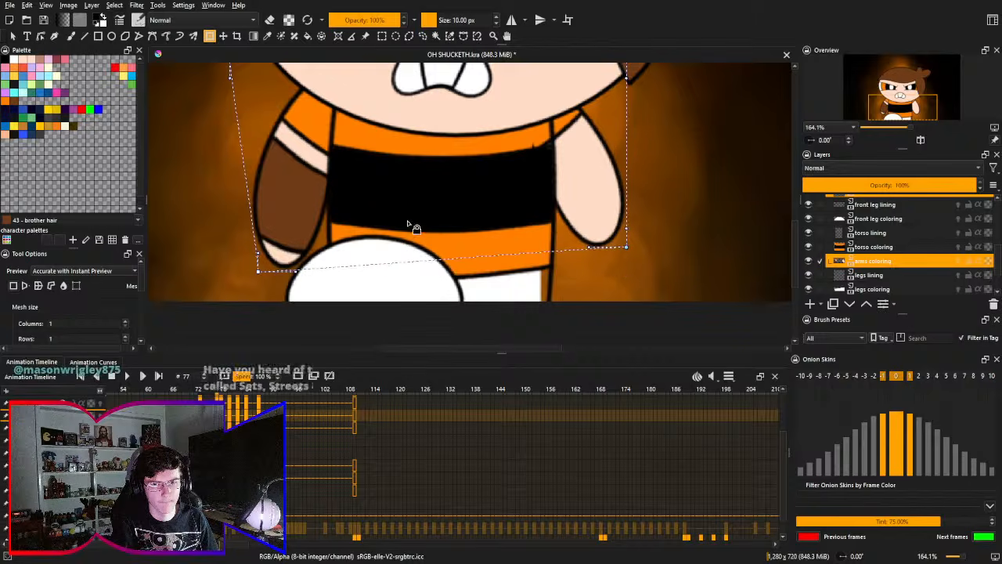
pyautogui.hotkey('ctrl', 'z')
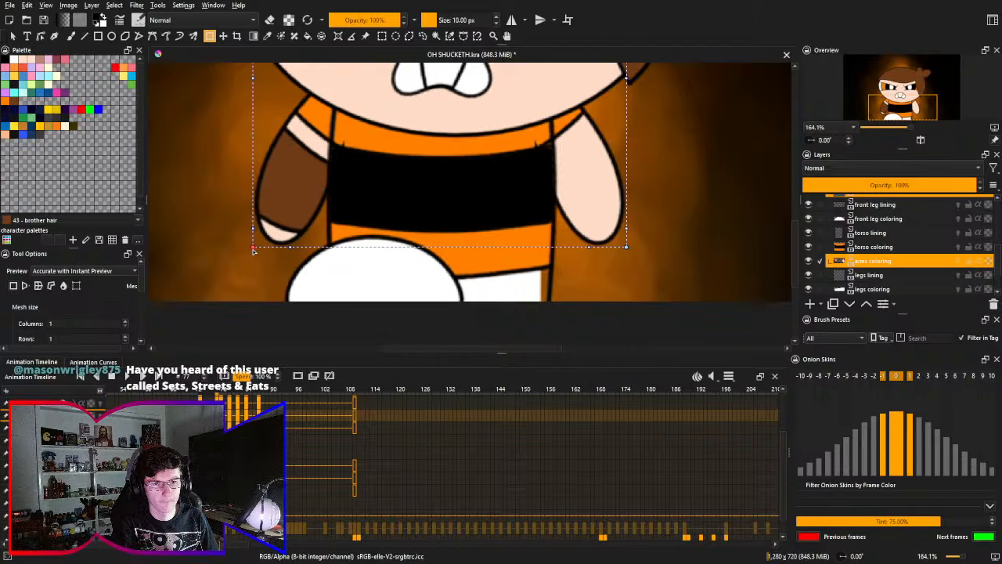
# - Stretch both hands downward to an even height by lowering the arms mesh's two lower corners on frame 77
pyautogui.moveTo(253, 250); pyautogui.dragTo(259, 274)
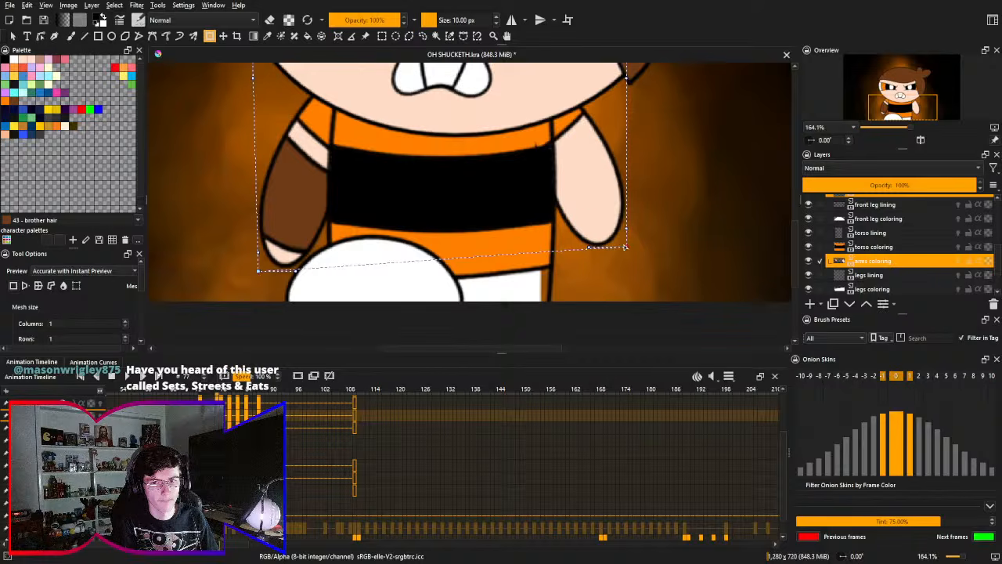
pyautogui.moveTo(628, 249); pyautogui.dragTo(631, 266)
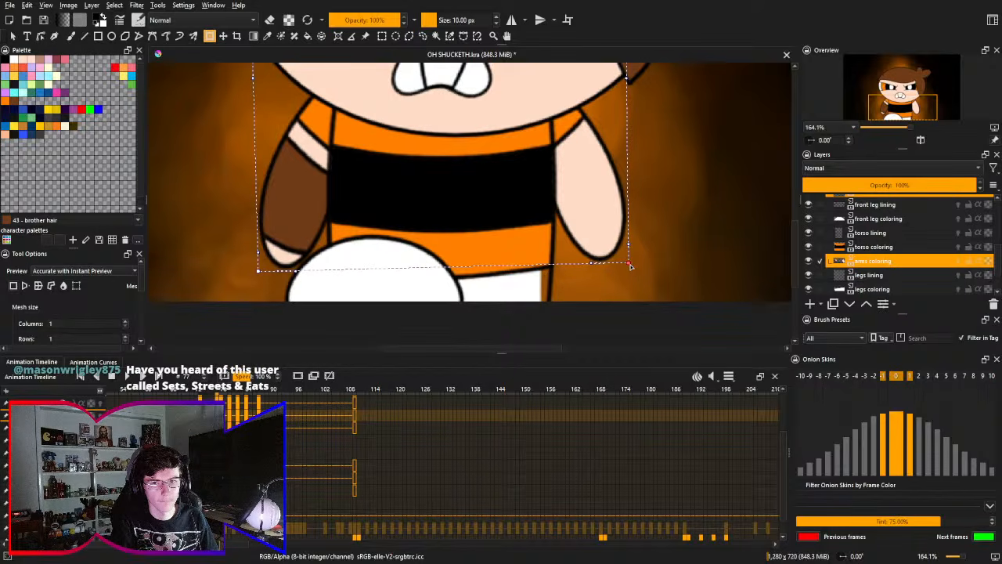
pyautogui.moveTo(259, 274); pyautogui.dragTo(260, 267)
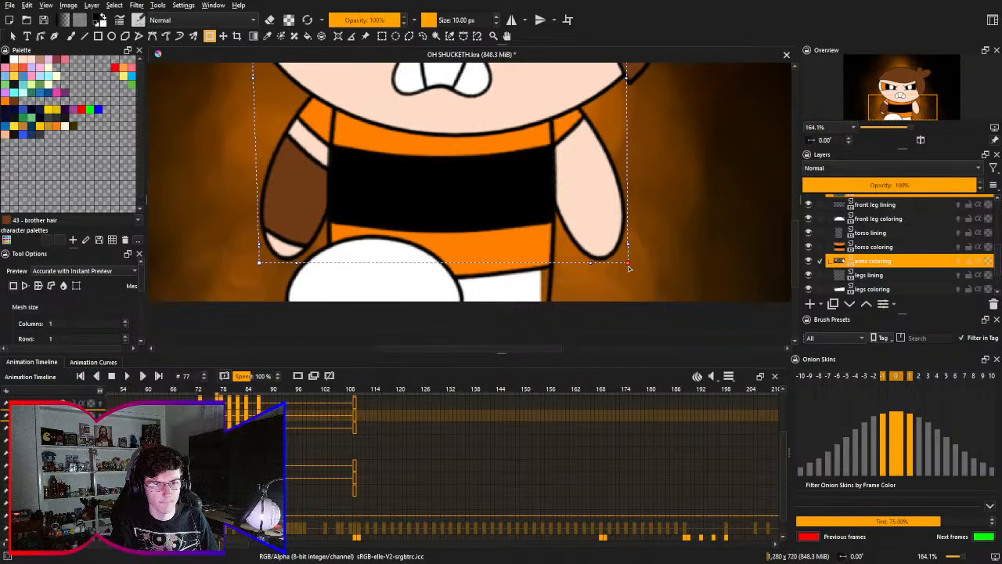
# - Pull both shoulders outward with the arms mesh's two upper corners and apply the transform
pyautogui.moveTo(437, 184); pyautogui.dragTo(440, 251)
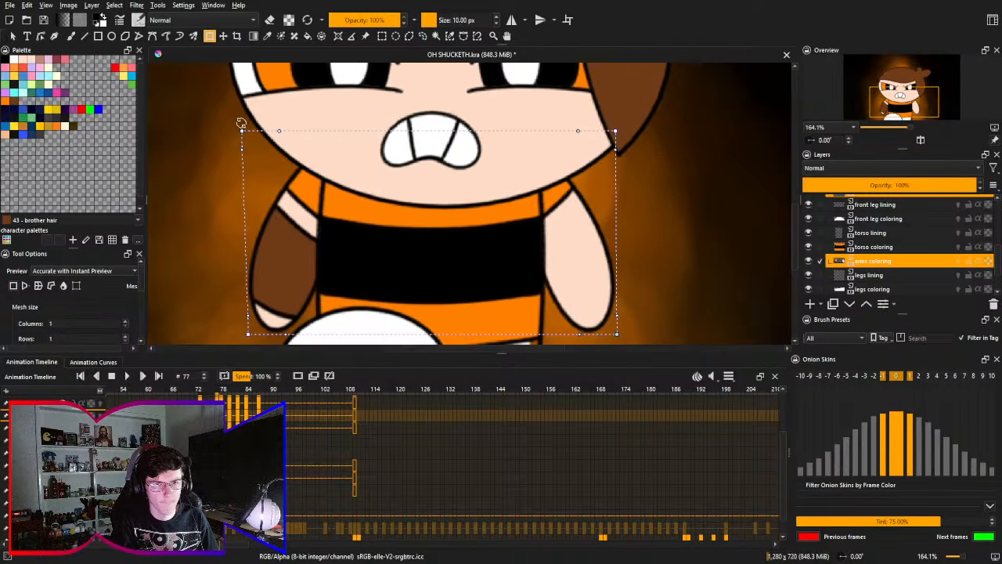
pyautogui.moveTo(241, 124); pyautogui.dragTo(220, 133)
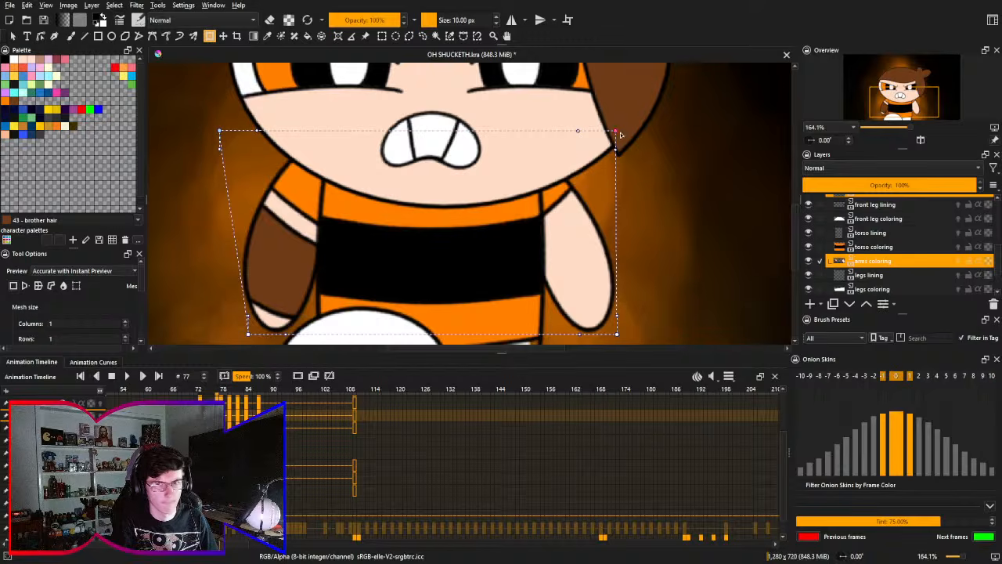
pyautogui.moveTo(616, 132); pyautogui.dragTo(651, 137)
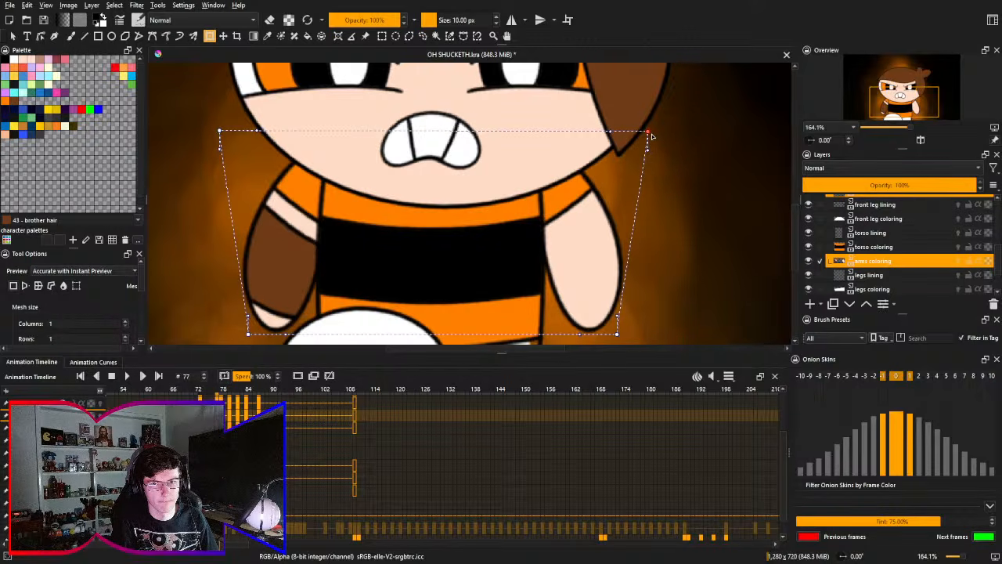
pyautogui.scroll(-3, 441, 236)
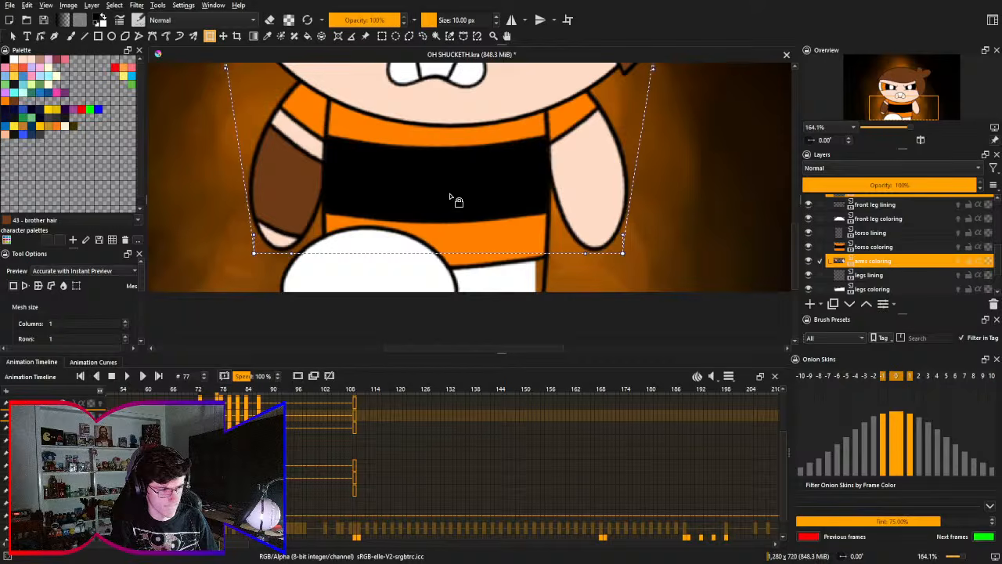
pyautogui.moveTo(454, 200); pyautogui.dragTo(444, 263)
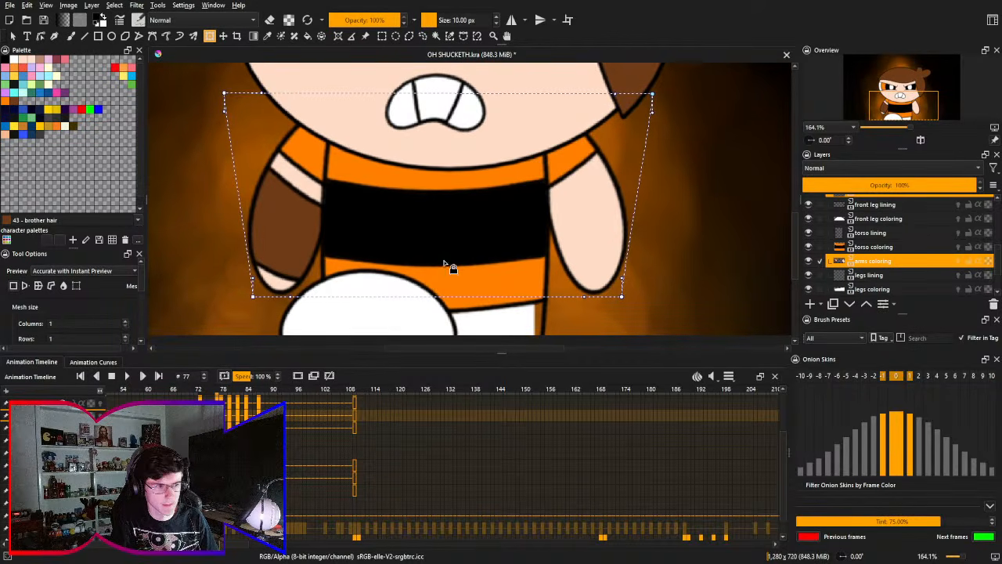
pyautogui.press('Return')
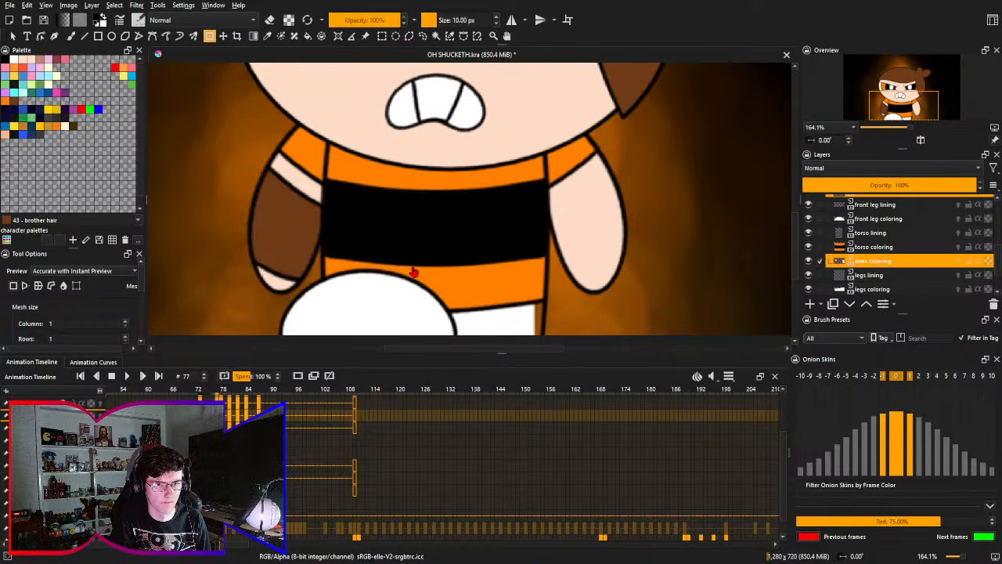
# - Start another mesh transform on the arms, stretch both hands slightly further down, and apply it
pyautogui.moveTo(437, 279); pyautogui.dragTo(449, 244)
pyautogui.click(450, 244)
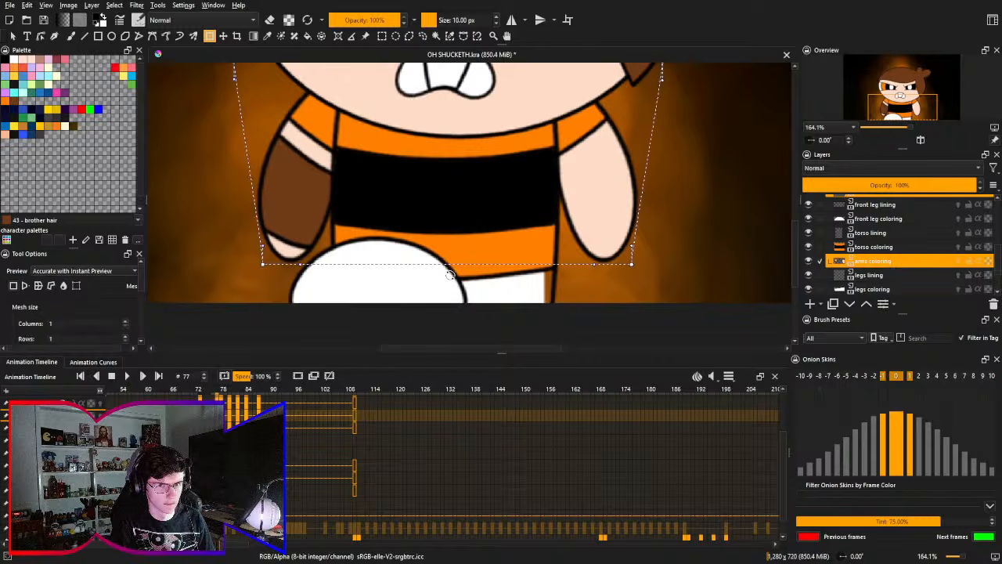
pyautogui.moveTo(304, 267); pyautogui.dragTo(263, 331)
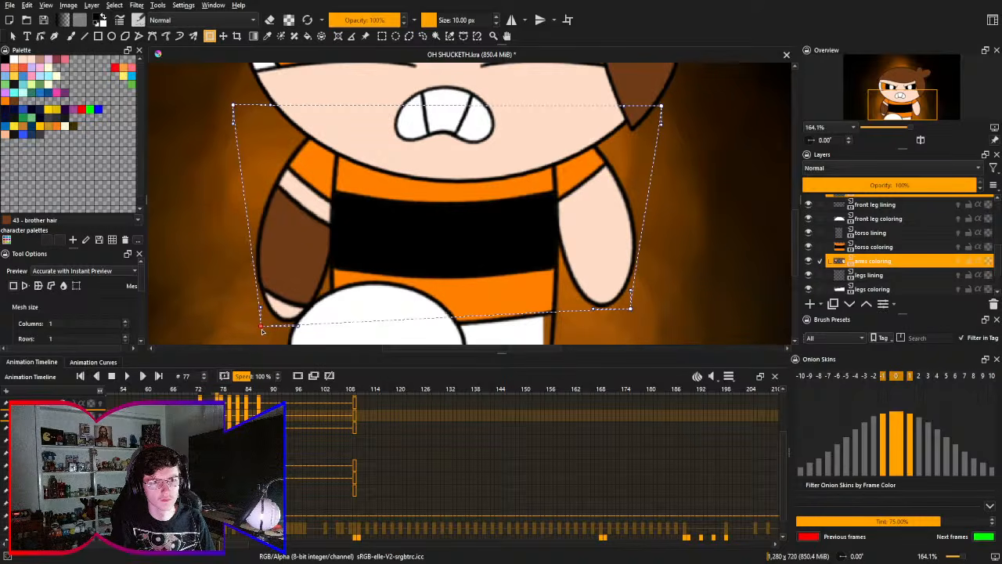
pyautogui.moveTo(632, 315); pyautogui.dragTo(633, 328)
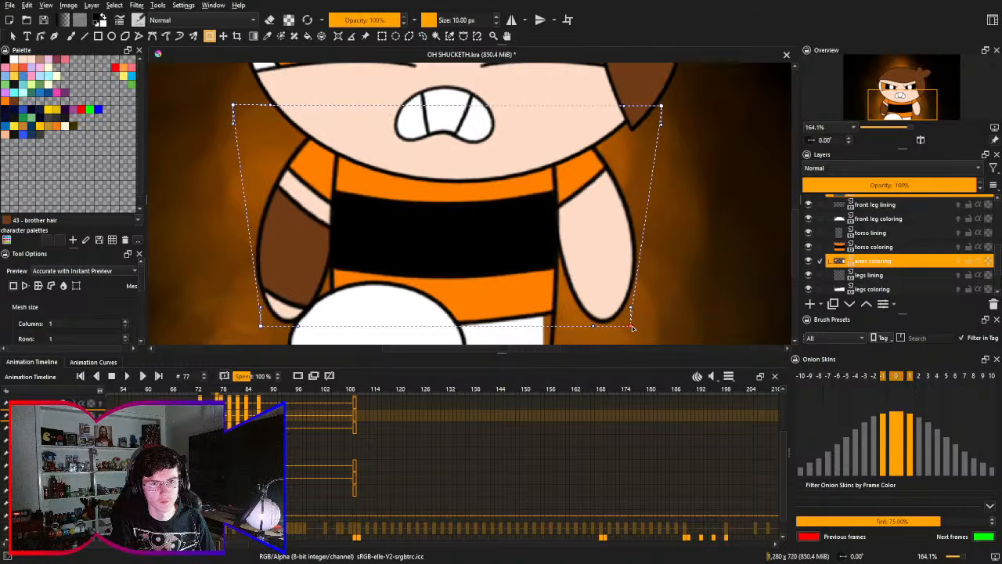
pyautogui.press('Return')
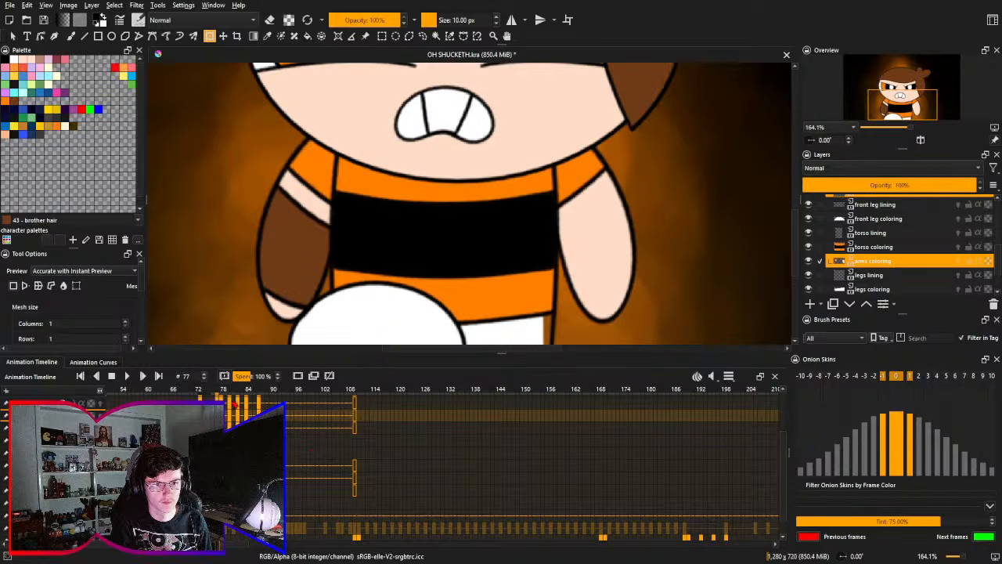
# - Flip between frame 77 and its neighbouring frames to check how the reshaped arms and torso move
pyautogui.press('Left')
pyautogui.press('Right')
pyautogui.press('Right')
pyautogui.press('Left')
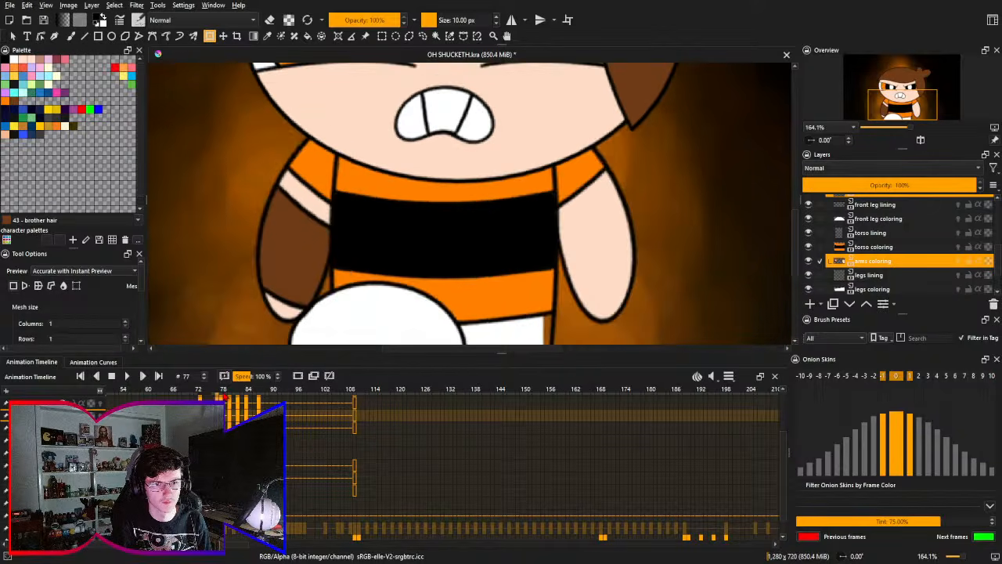
pyautogui.press('Left')
pyautogui.press('Right')
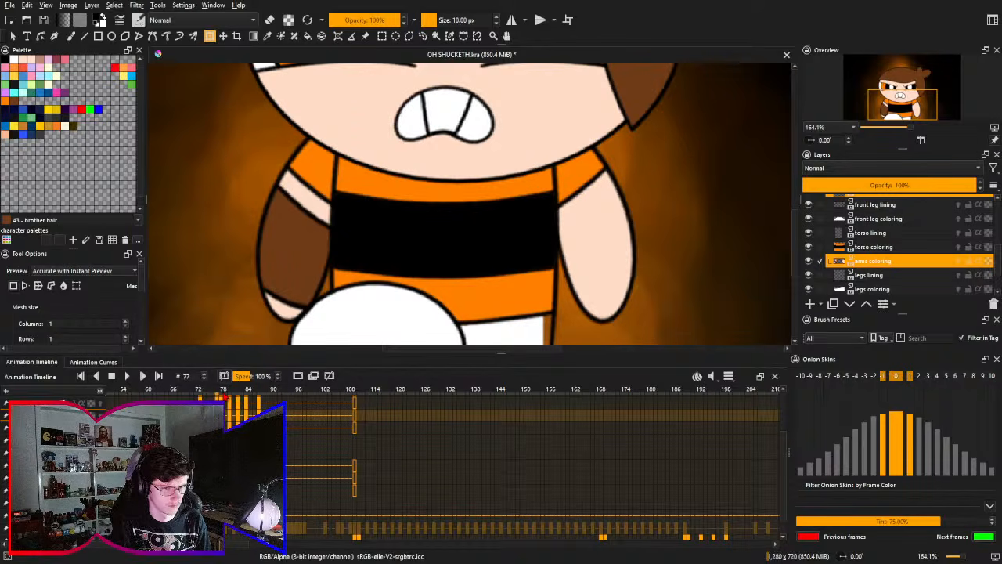
pyautogui.press('Left')
pyautogui.press('Left')
pyautogui.press('Right')
pyautogui.press('Right')
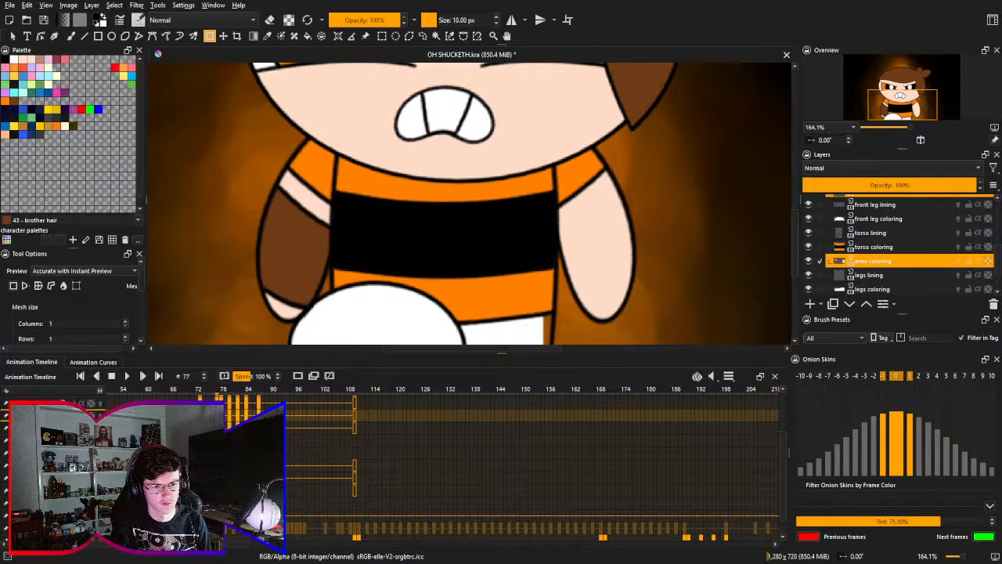
pyautogui.press('Left')
pyautogui.press('Right')
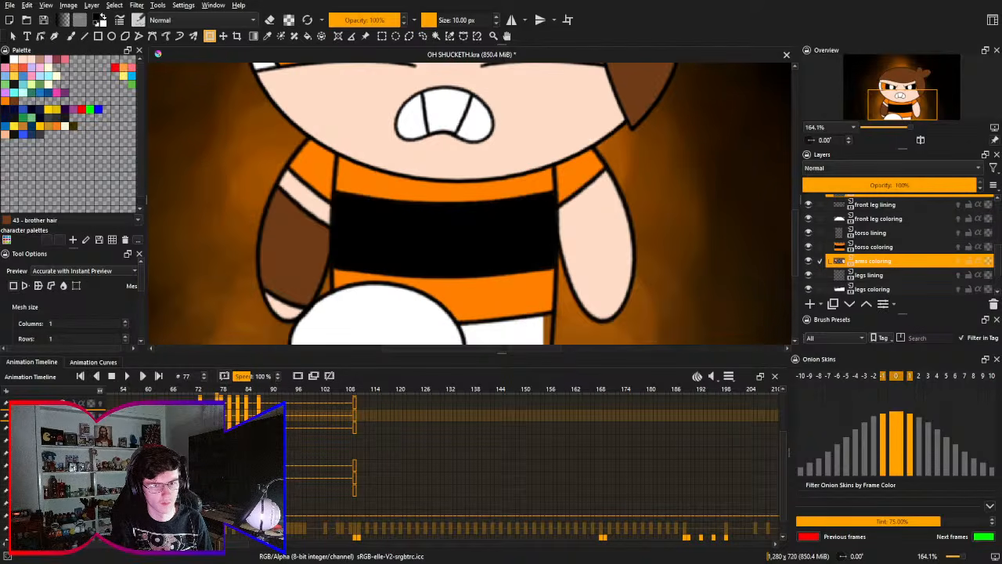
pyautogui.press('Left')
pyautogui.press('Right')
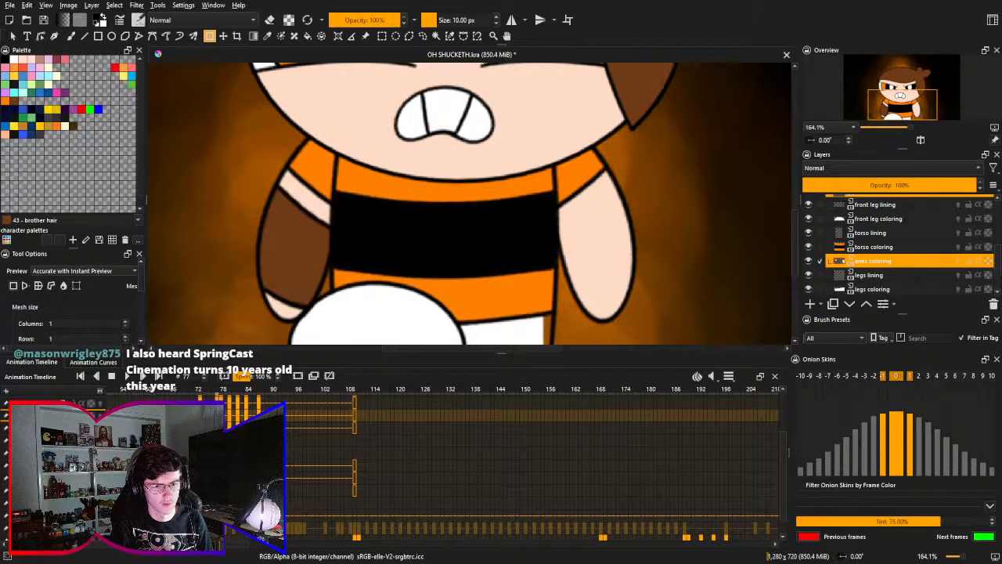
pyautogui.press('Left')
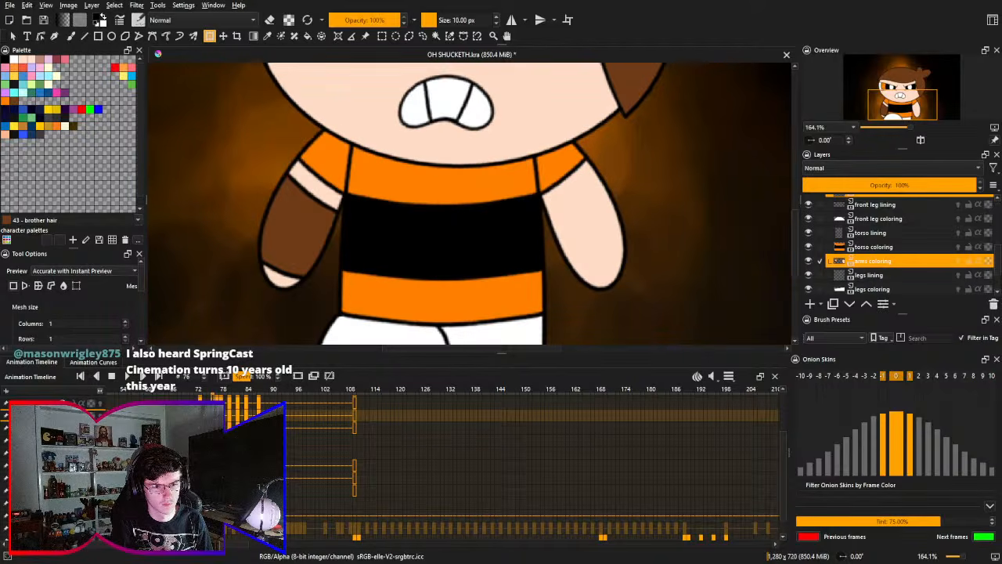
pyautogui.press('Right')
# - On the legs coloring layer at frame 77, refill the back leg with white up to its outline, hiding the background only during the fill
pyautogui.scroll(-1, 502, 462)
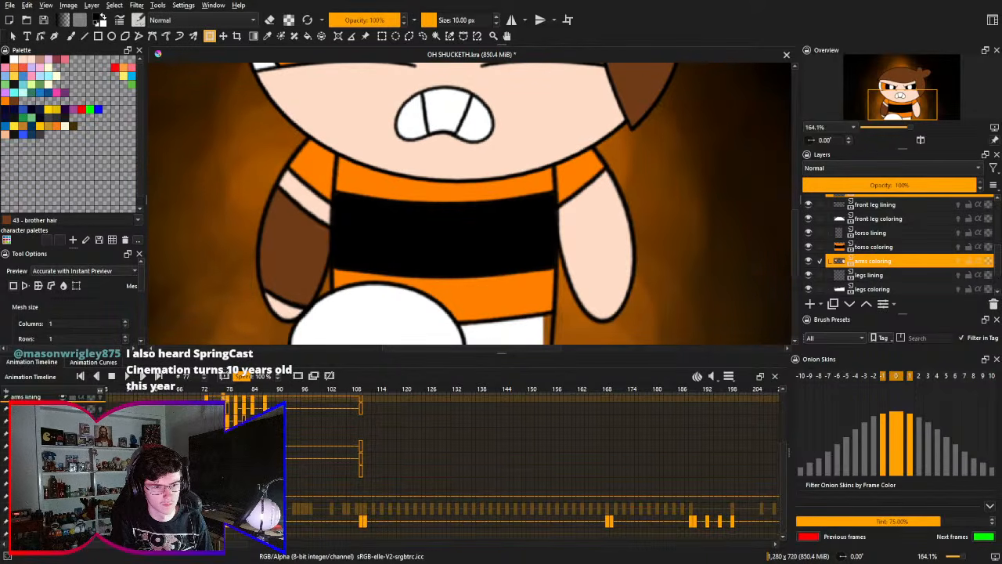
pyautogui.scroll(3, 501, 462)
pyautogui.scroll(-3, 501, 462)
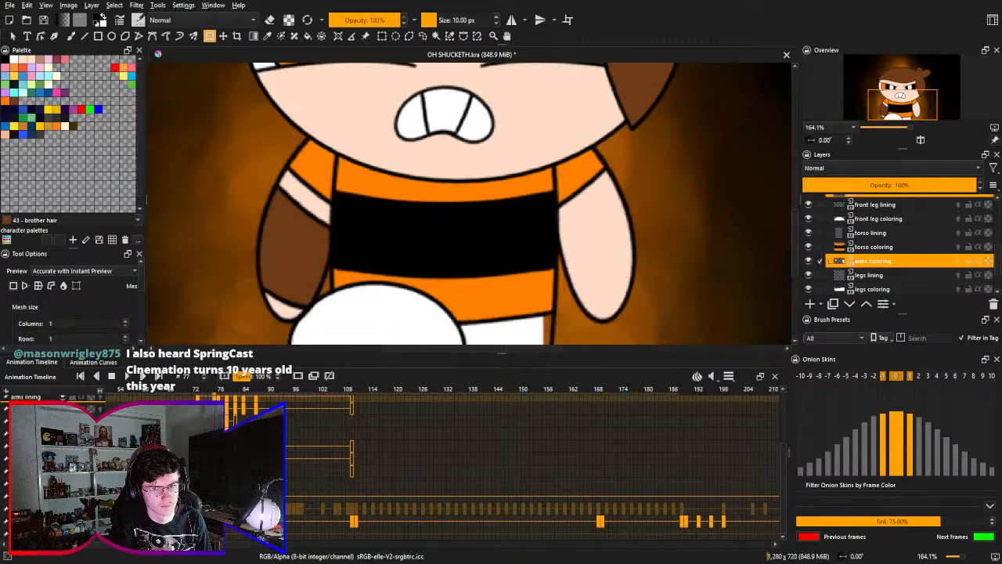
pyautogui.click(579, 318)
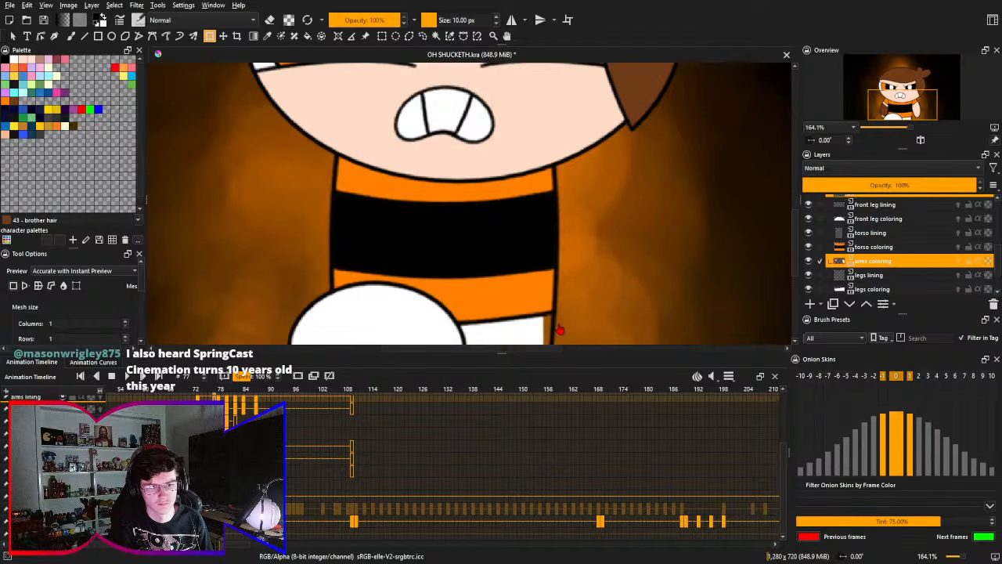
pyautogui.press('pagedown')
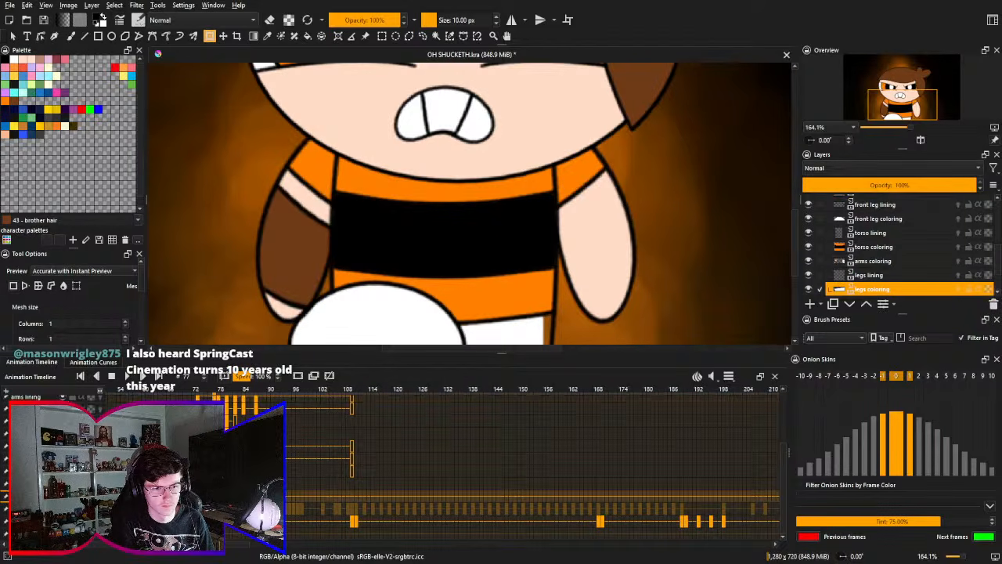
pyautogui.click(534, 328)
pyautogui.press('f')
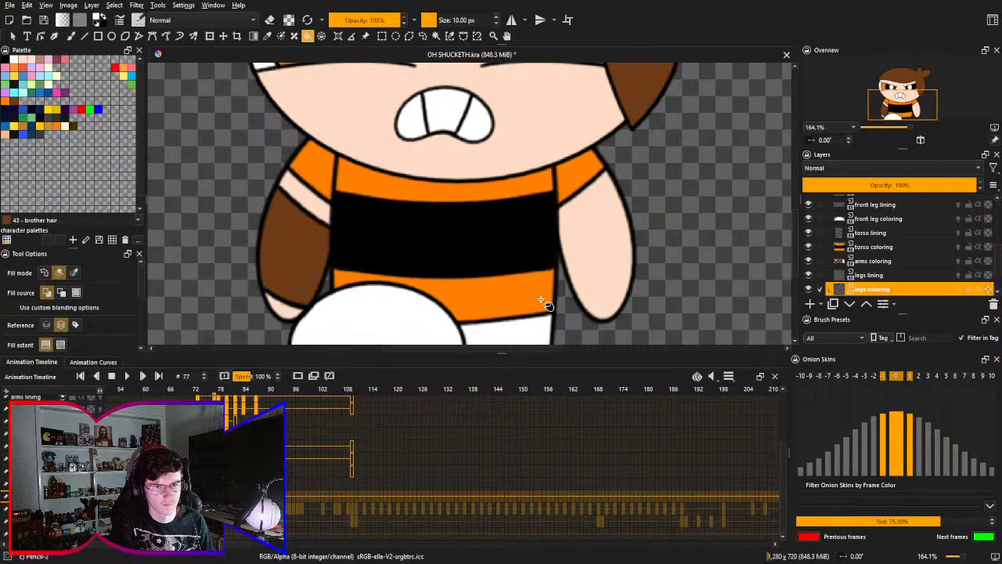
pyautogui.press('2')
pyautogui.press('2')
pyautogui.moveTo(461, 332); pyautogui.dragTo(485, 309)
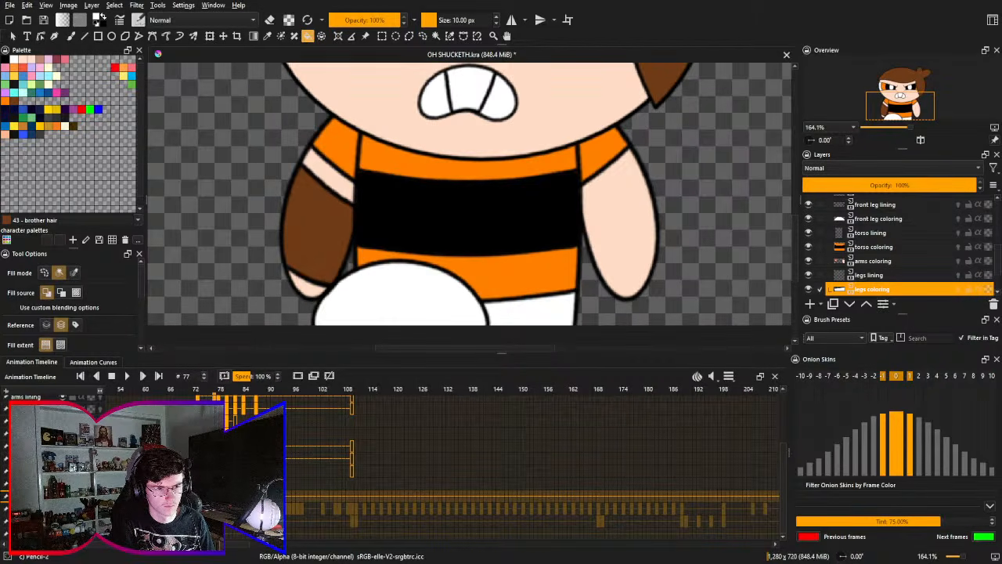
pyautogui.click(63, 521)
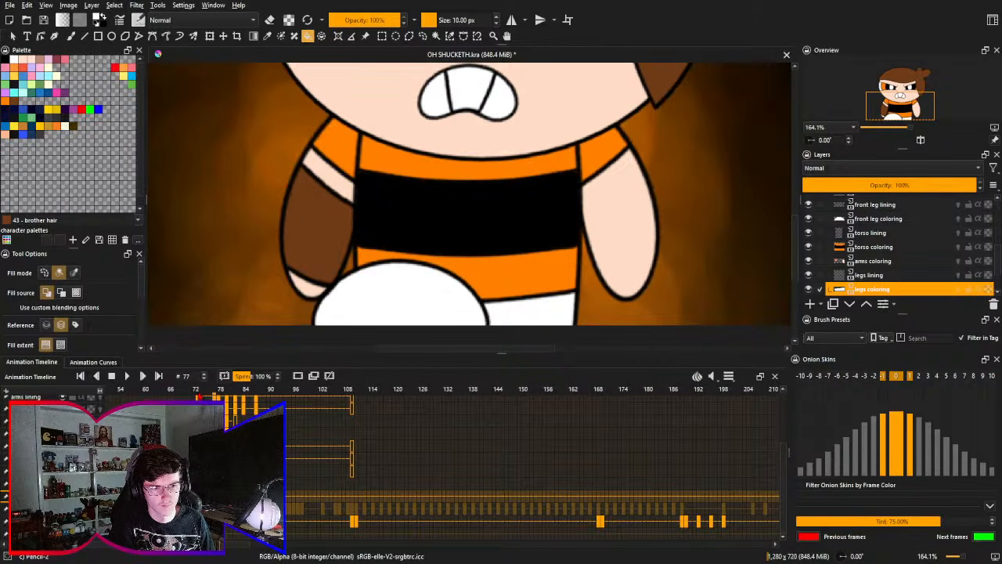
# - Step through the stomp from frame 73 to frame 82 to examine the motion around the new in-between pose
pyautogui.click(199, 390)
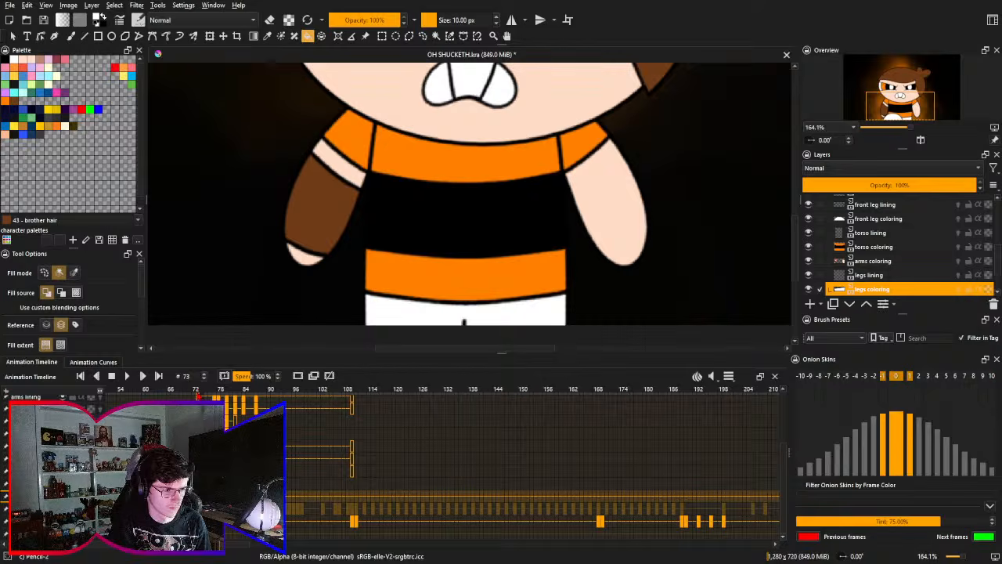
pyautogui.press('Right')
pyautogui.press('Right')
pyautogui.press('Right')
pyautogui.press('Right')
pyautogui.press('Right')
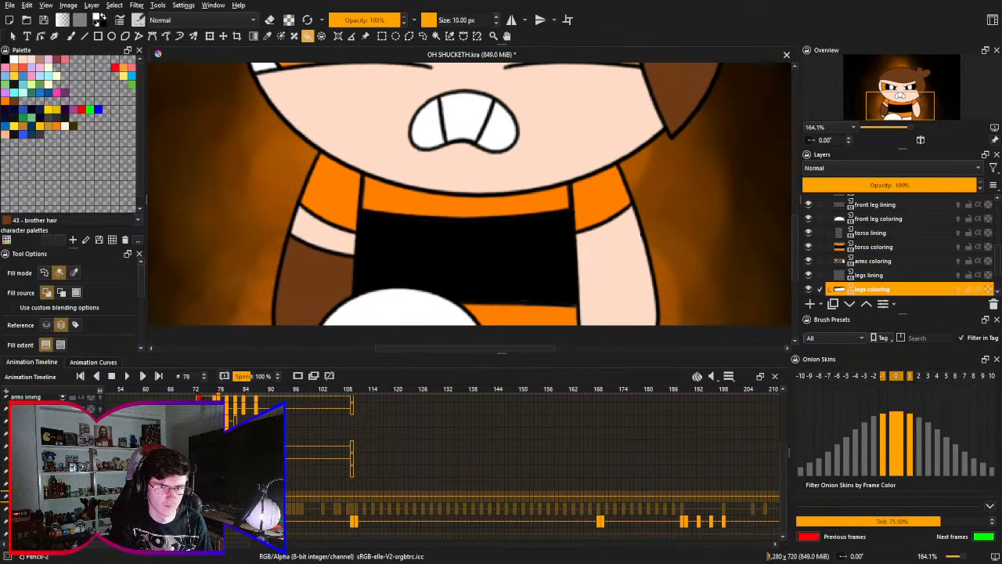
pyautogui.press('Right')
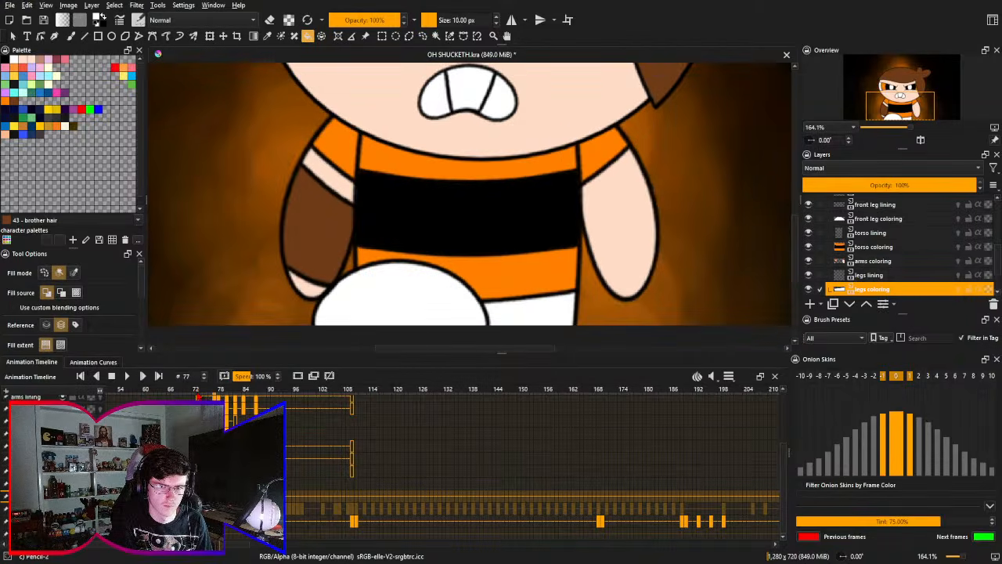
pyautogui.press('Right')
pyautogui.press('Right')
pyautogui.press('Right')
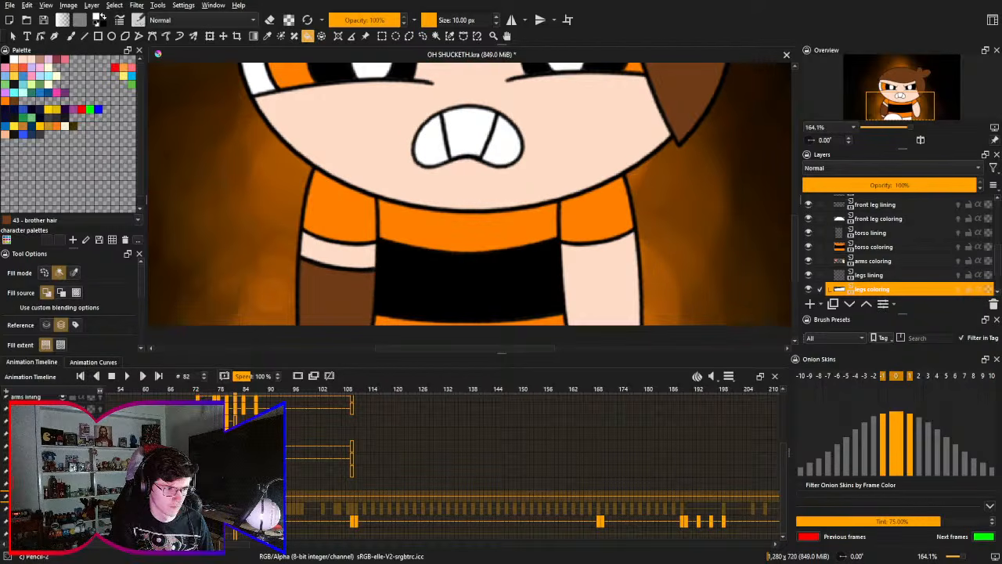
# - Go to frame 66, fit the whole canvas in view, save the file, and play the animation
pyautogui.moveTo(184, 415); pyautogui.dragTo(195, 497)
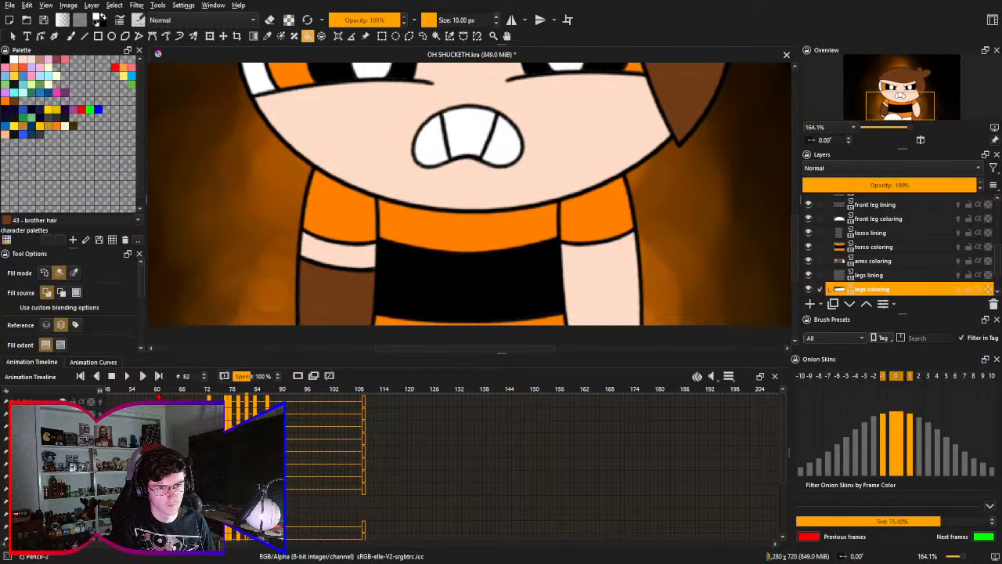
pyautogui.click(156, 393)
pyautogui.click(182, 392)
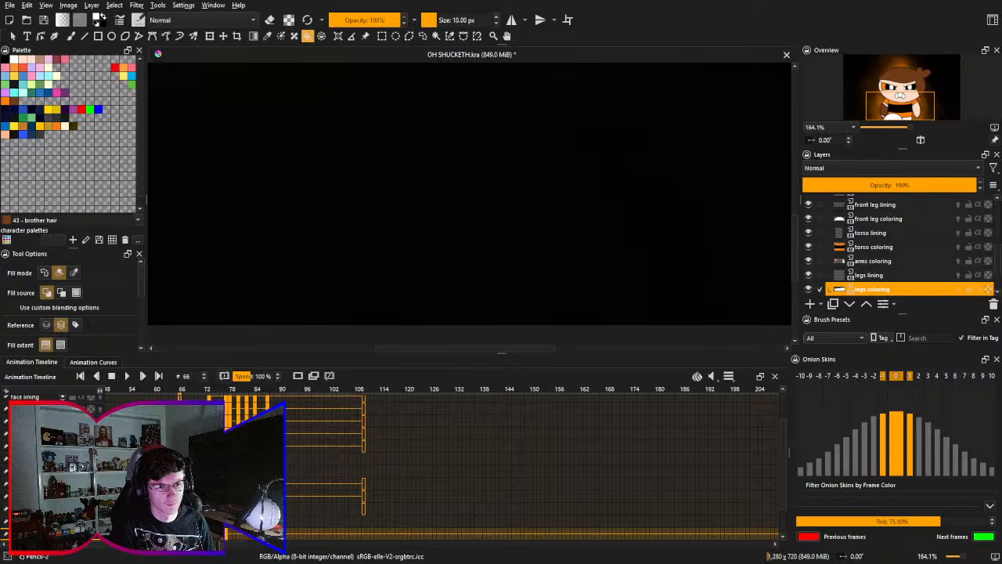
pyautogui.press('2')
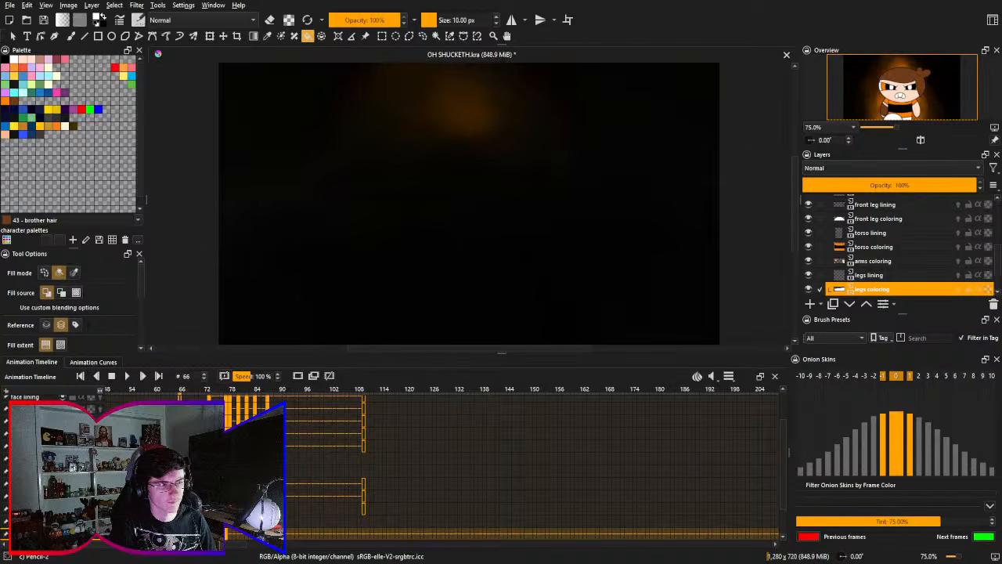
pyautogui.hotkey('ctrl', 's')
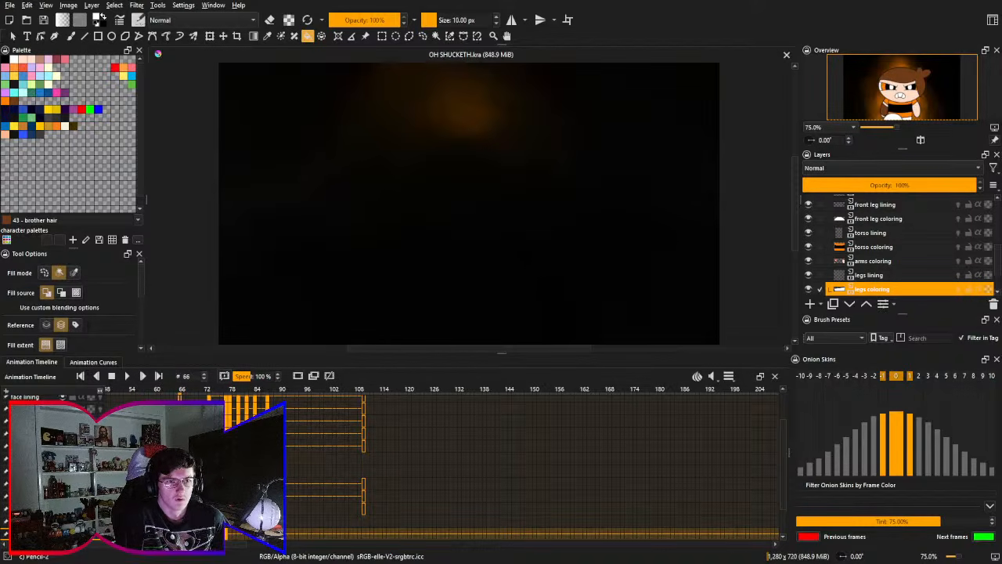
pyautogui.click(126, 376)
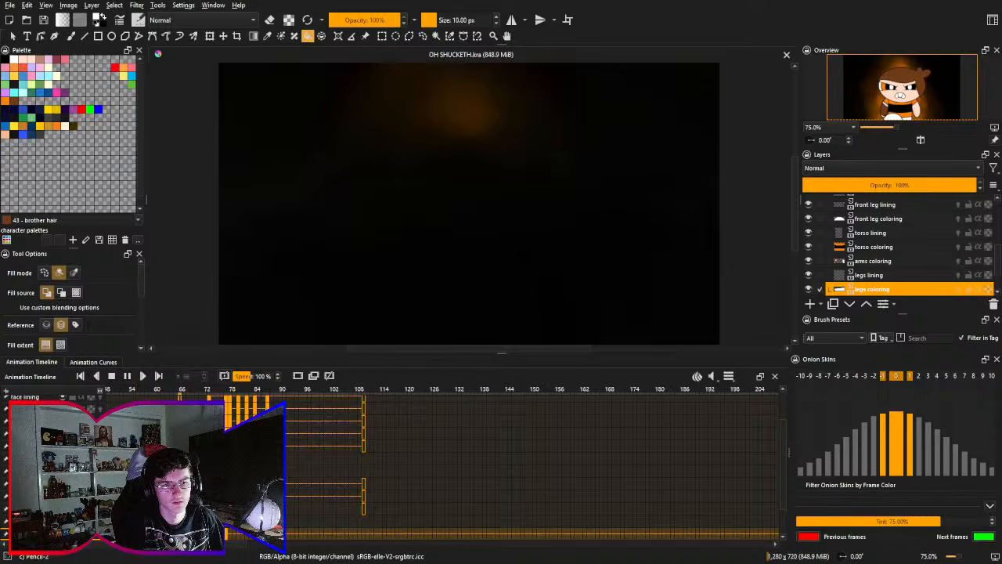
# - Stop the playback and check the pose at frame 73, ending back at frame 66
pyautogui.click(111, 376)
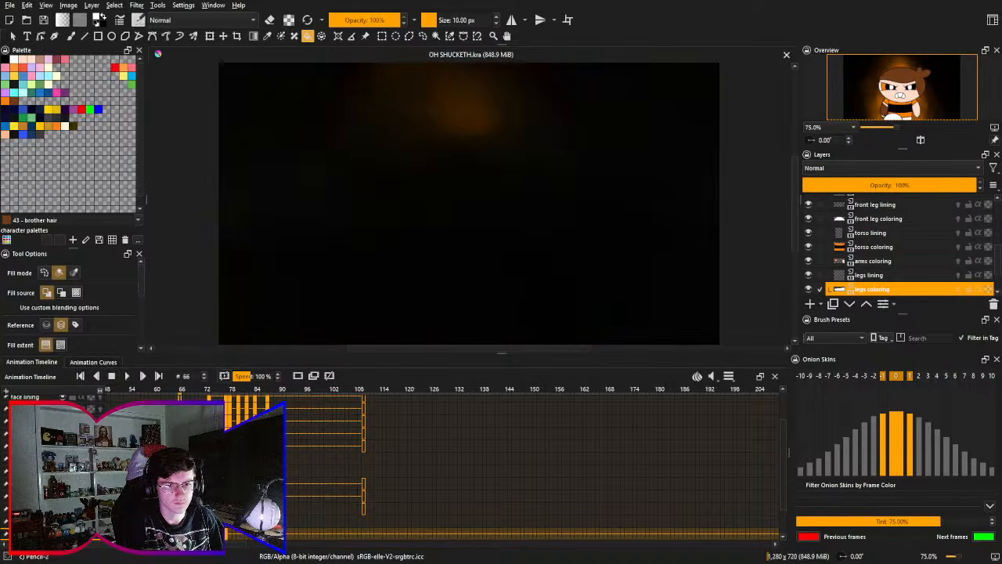
pyautogui.scroll(3, 501, 462)
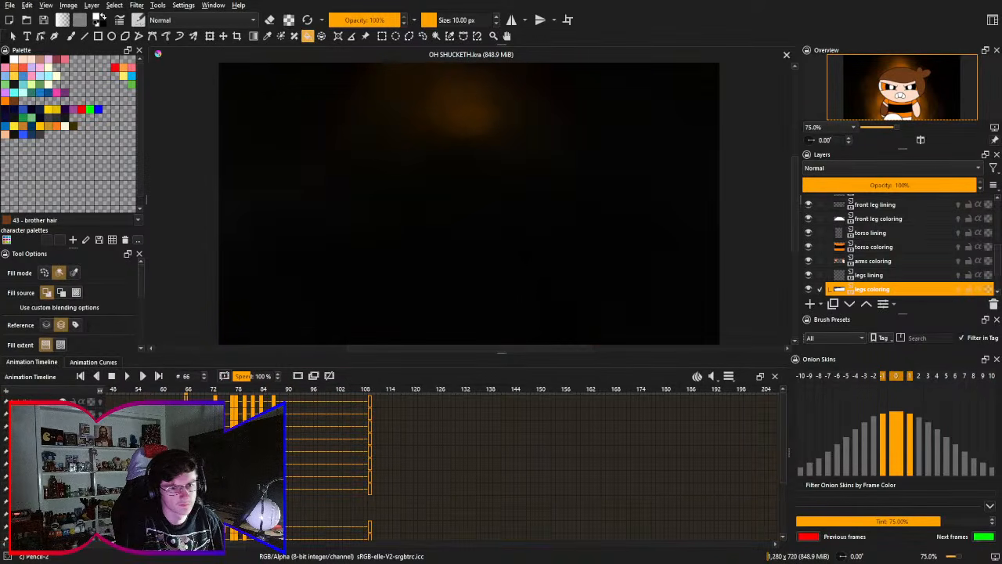
pyautogui.click(220, 389)
pyautogui.moveTo(241, 445); pyautogui.dragTo(242, 365)
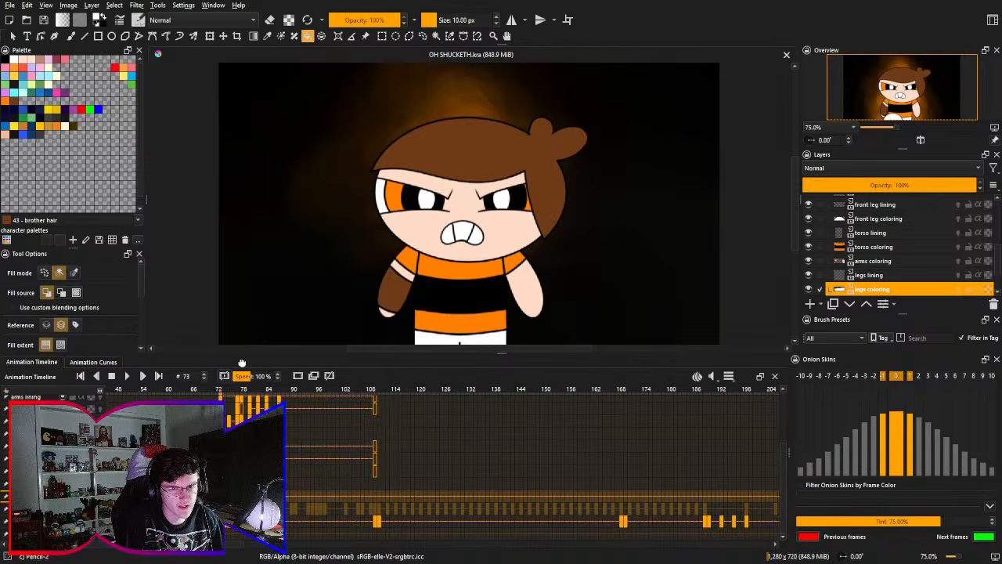
pyautogui.moveTo(241, 419); pyautogui.dragTo(229, 500)
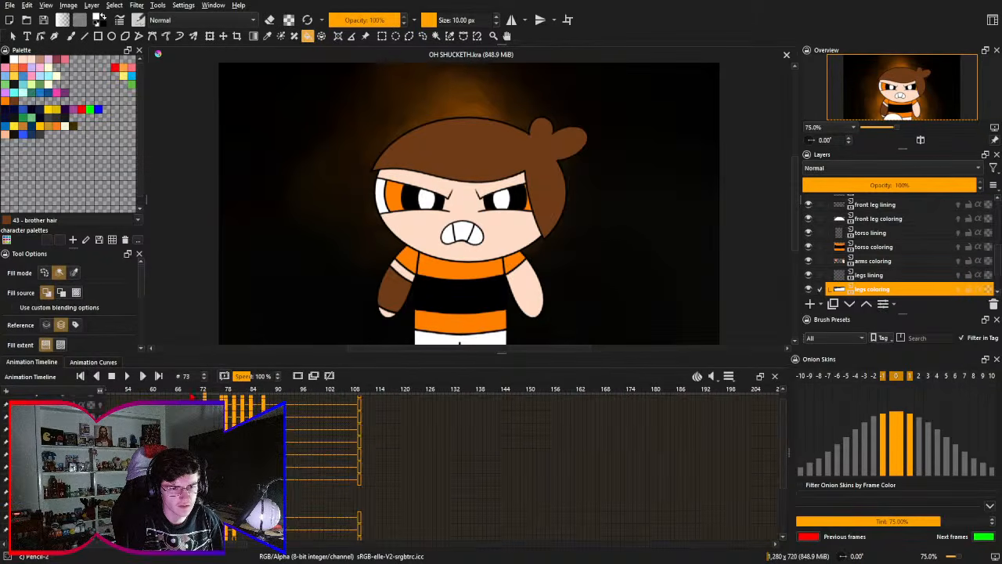
pyautogui.click(179, 389)
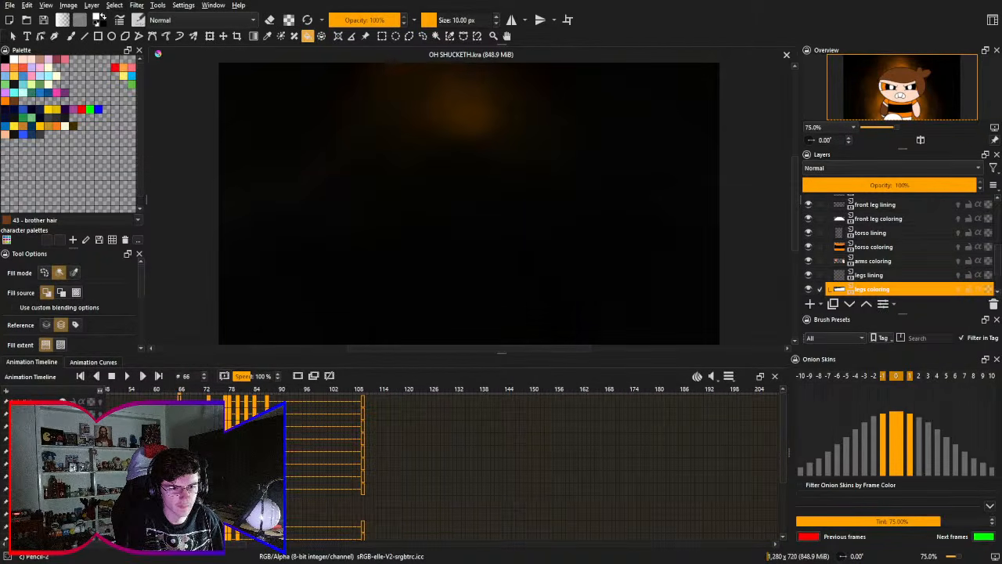
# - Play the stomp animation from frame 66 to review its motion, and stop the playback
pyautogui.moveTo(179, 389); pyautogui.dragTo(174, 316)
pyautogui.hotkey('ctrl', 'z')
pyautogui.moveTo(241, 445); pyautogui.dragTo(216, 444)
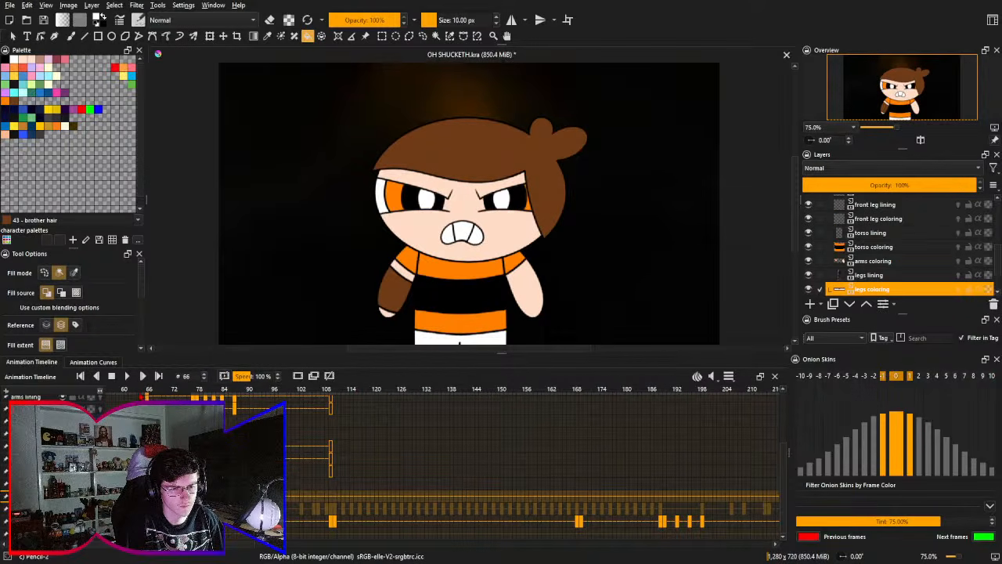
pyautogui.click(127, 375)
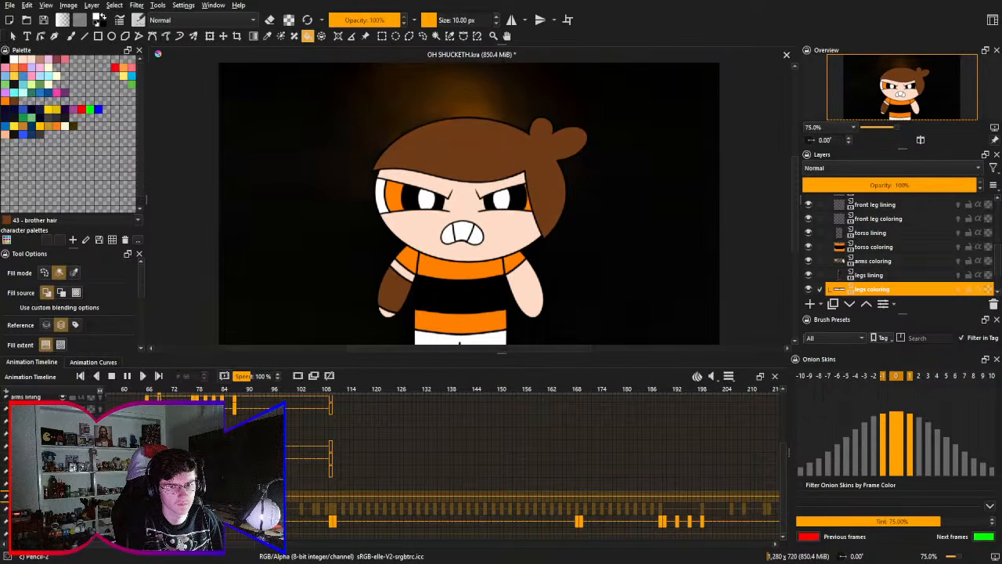
pyautogui.click(111, 376)
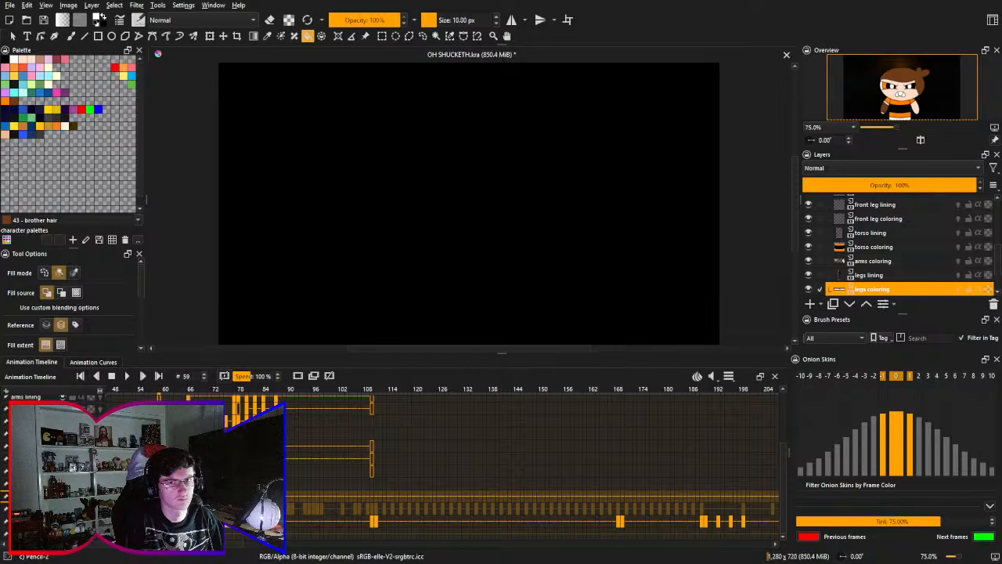
# - Save the file and play the stomp twice from frame 59, stopping after each run
pyautogui.hotkey('ctrl', 's')
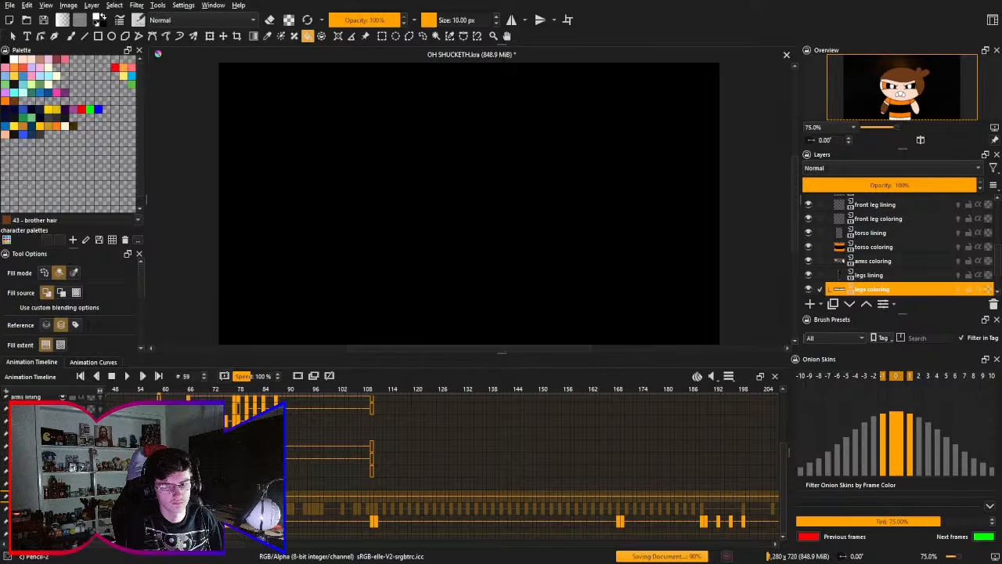
pyautogui.press('space')
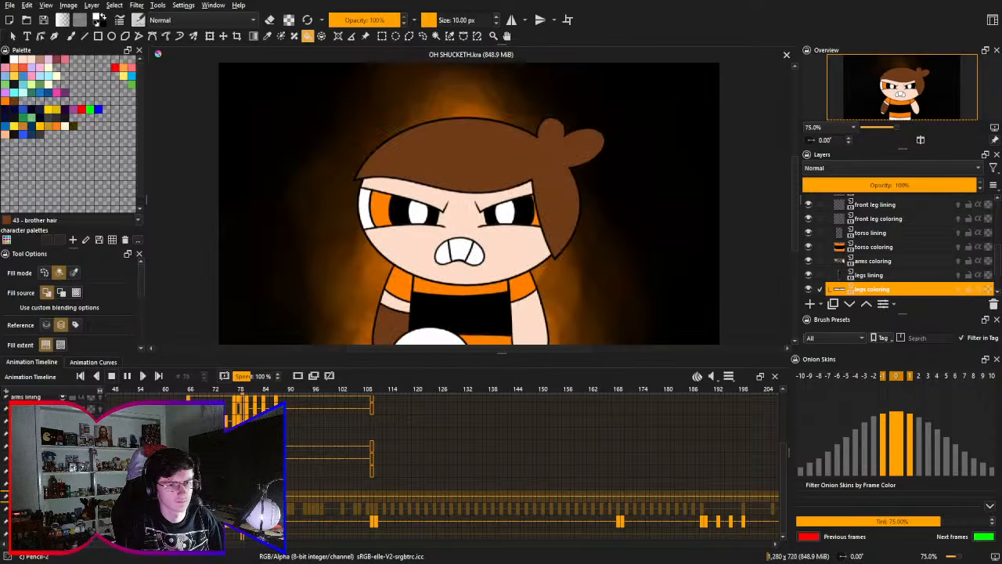
pyautogui.press('space')
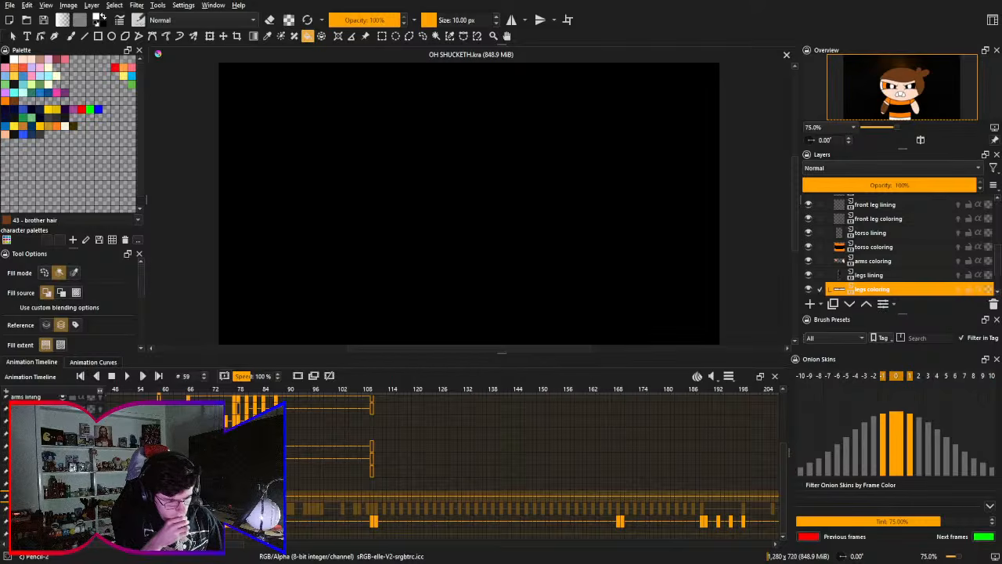
pyautogui.press('space')
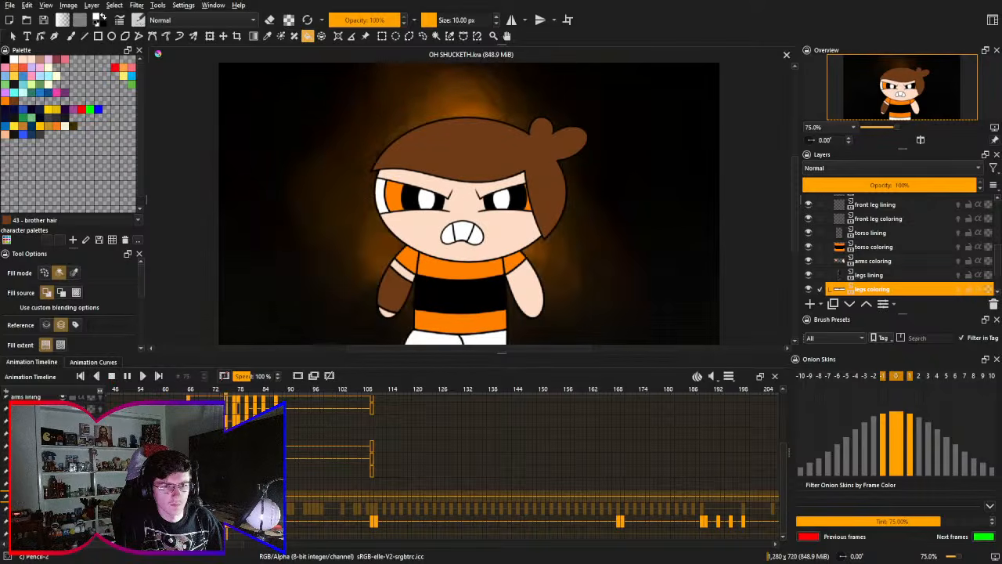
pyautogui.press('space')
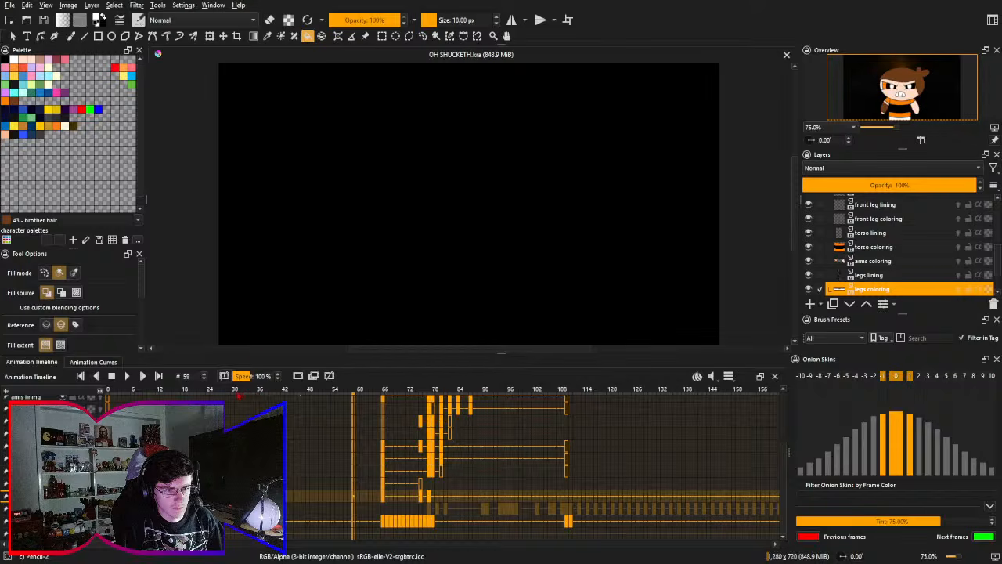
# - Go to frame 52 in the timeline, play the animation briefly from there, and stop it
pyautogui.click(236, 397)
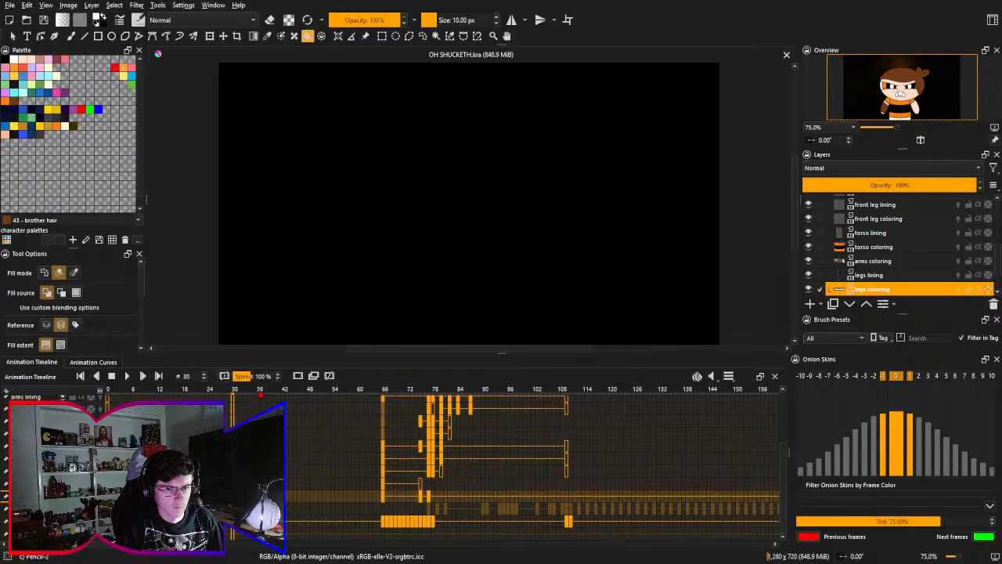
pyautogui.click(259, 395)
pyautogui.click(262, 395)
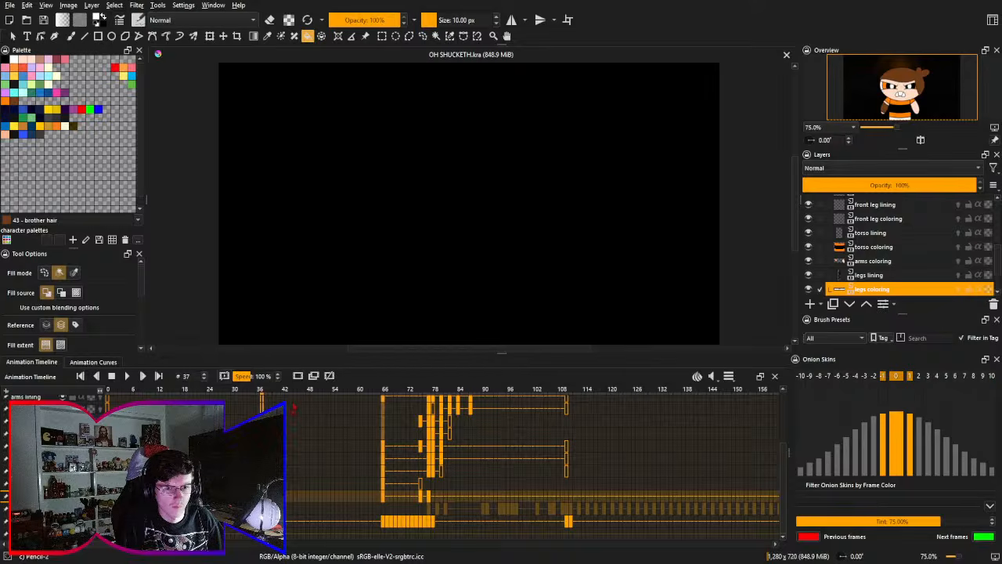
pyautogui.moveTo(285, 395); pyautogui.dragTo(329, 396)
pyautogui.moveTo(347, 440); pyautogui.dragTo(223, 440)
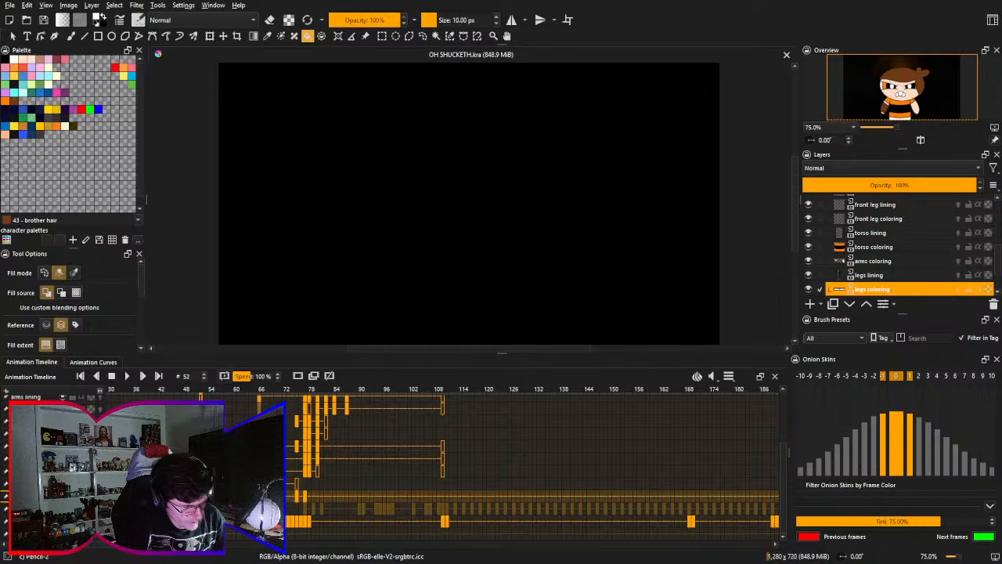
pyautogui.moveTo(349, 479); pyautogui.dragTo(336, 478)
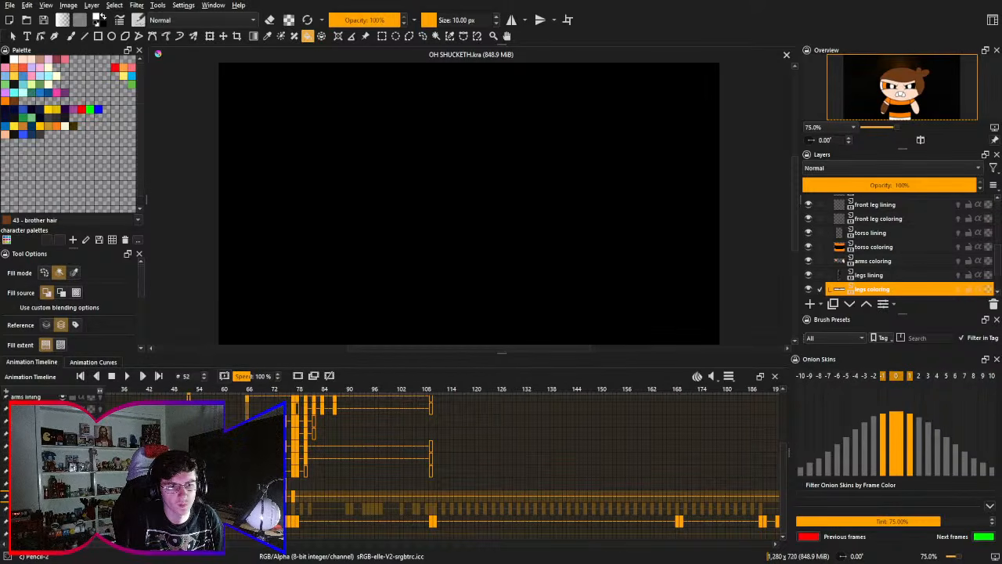
pyautogui.click(128, 376)
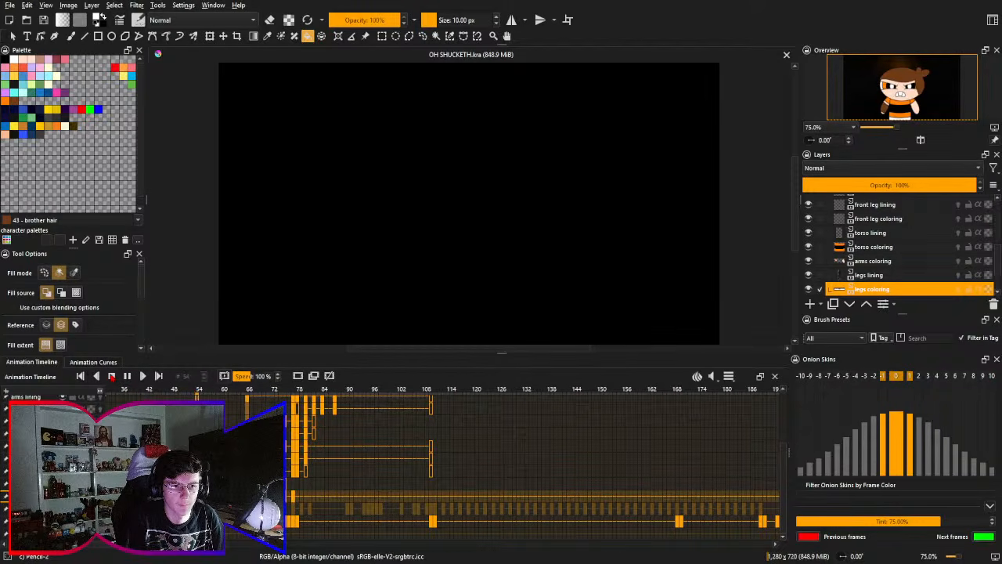
pyautogui.click(111, 376)
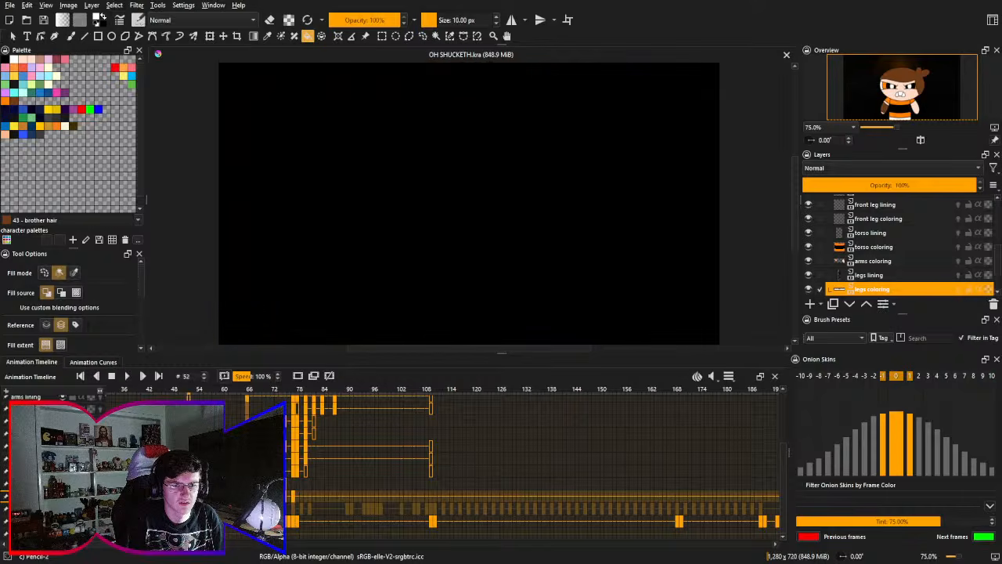
# - Replay the animation from frame 52, stop it, and examine the keyframes from the timeline's start
pyautogui.moveTo(245, 390); pyautogui.dragTo(189, 394)
pyautogui.click(125, 377)
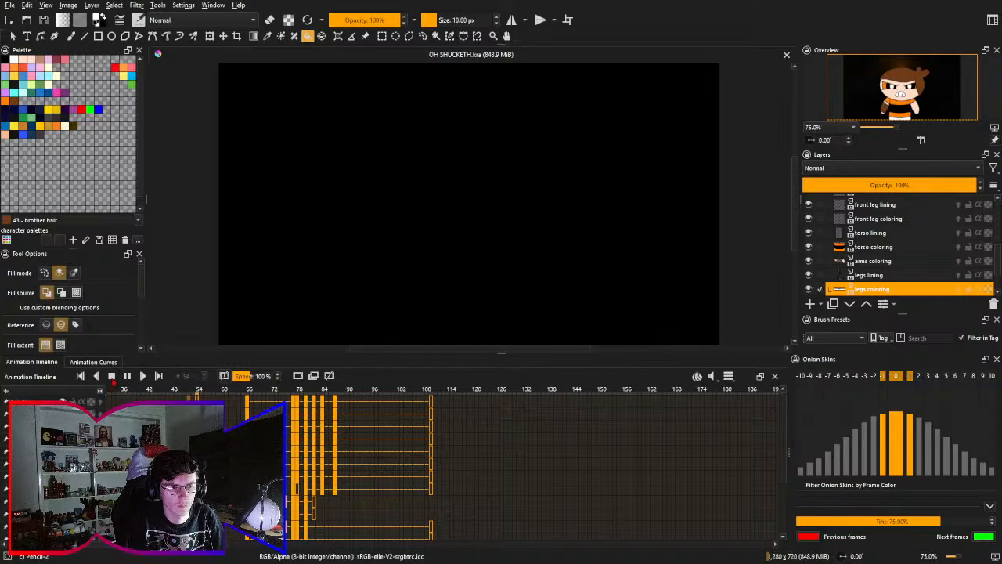
pyautogui.click(111, 377)
pyautogui.moveTo(182, 439); pyautogui.dragTo(166, 333)
pyautogui.moveTo(205, 380); pyautogui.dragTo(300, 308)
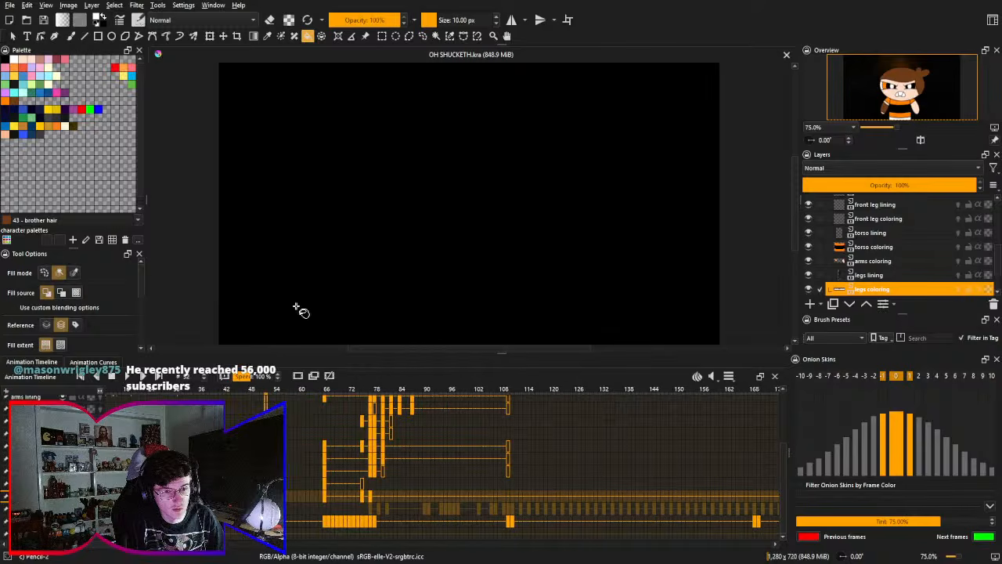
pyautogui.moveTo(406, 335); pyautogui.dragTo(463, 335)
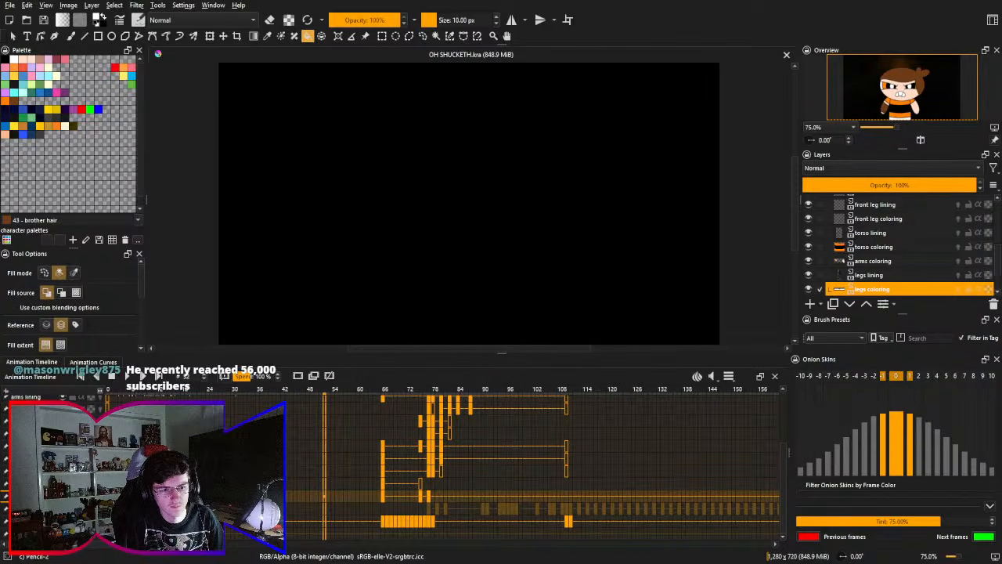
# - Hide and show the background layer again at frame 52, and save the file
pyautogui.click(63, 521)
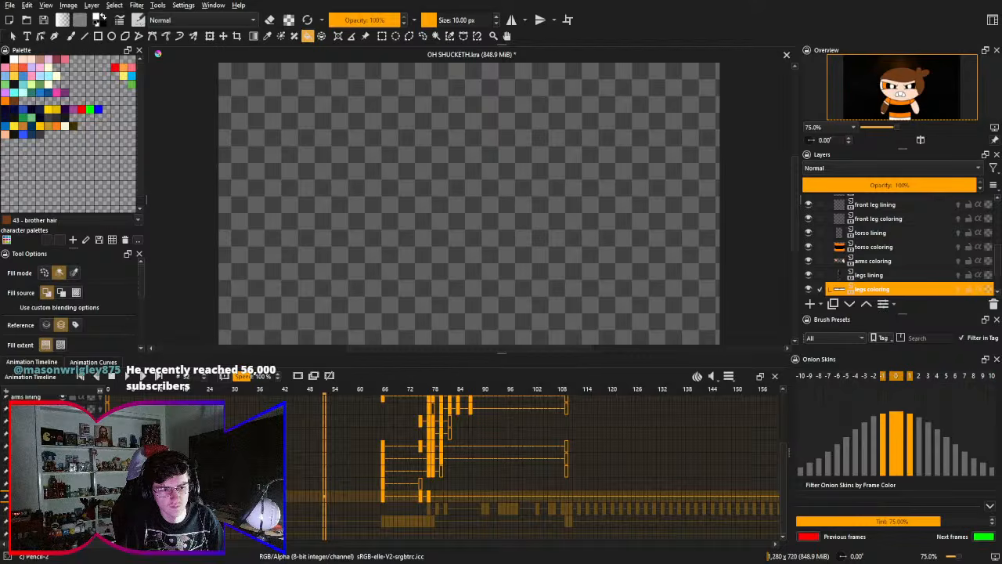
pyautogui.hotkey('ctrl', 's')
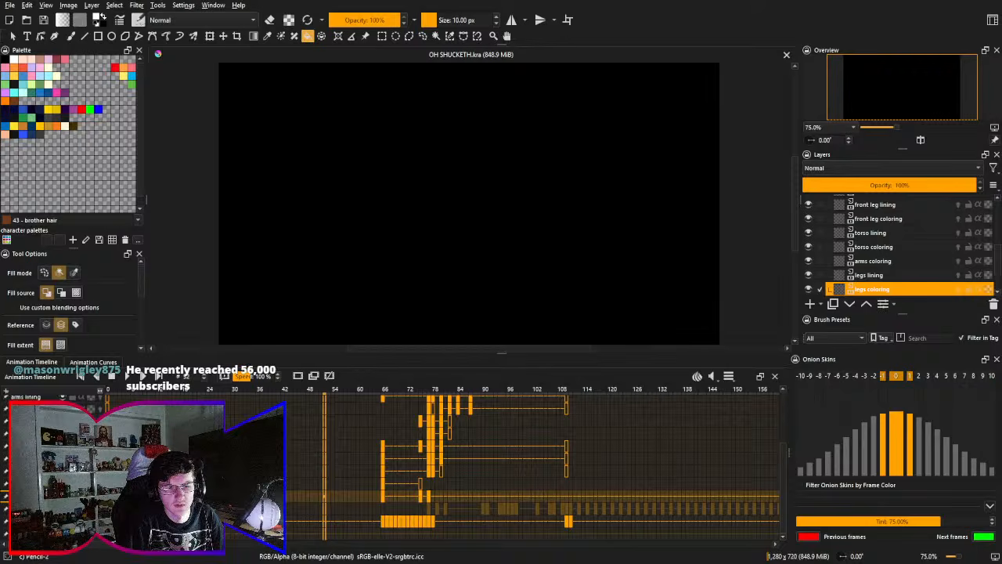
pyautogui.press('space')
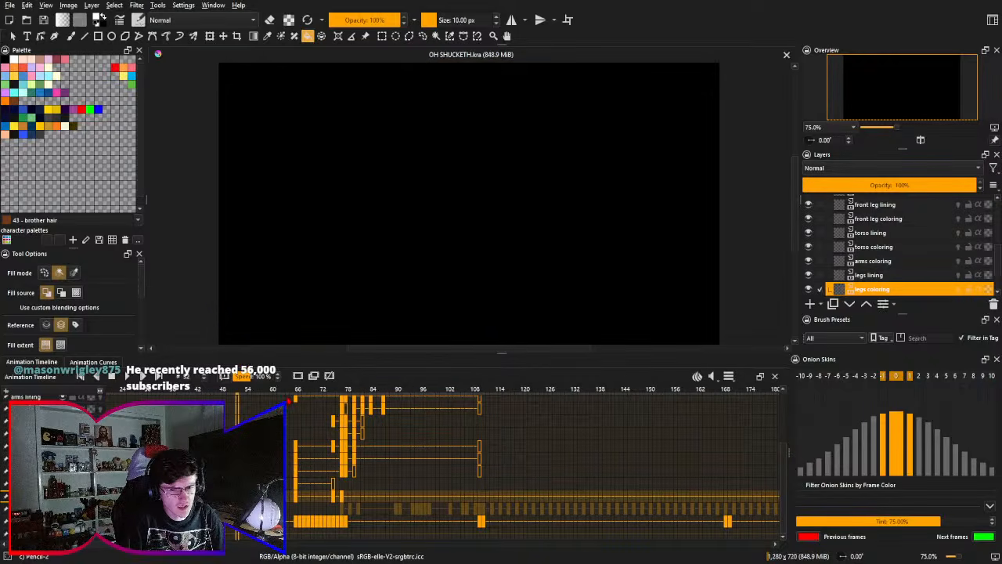
# - Try playback speeds of 90% and 105%, and return the speed to 100%
pyautogui.scroll(-1, 279, 377)
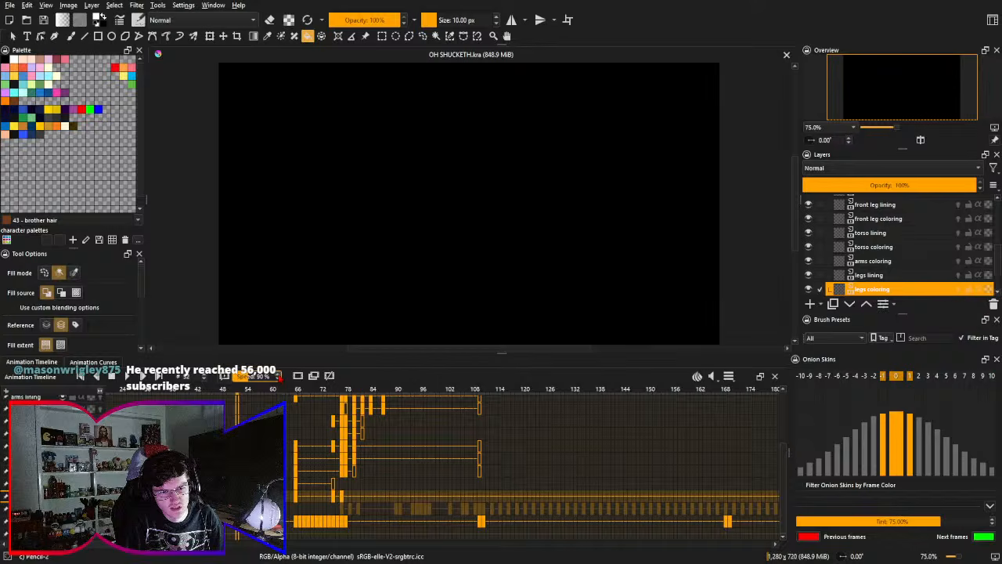
pyautogui.click(278, 375)
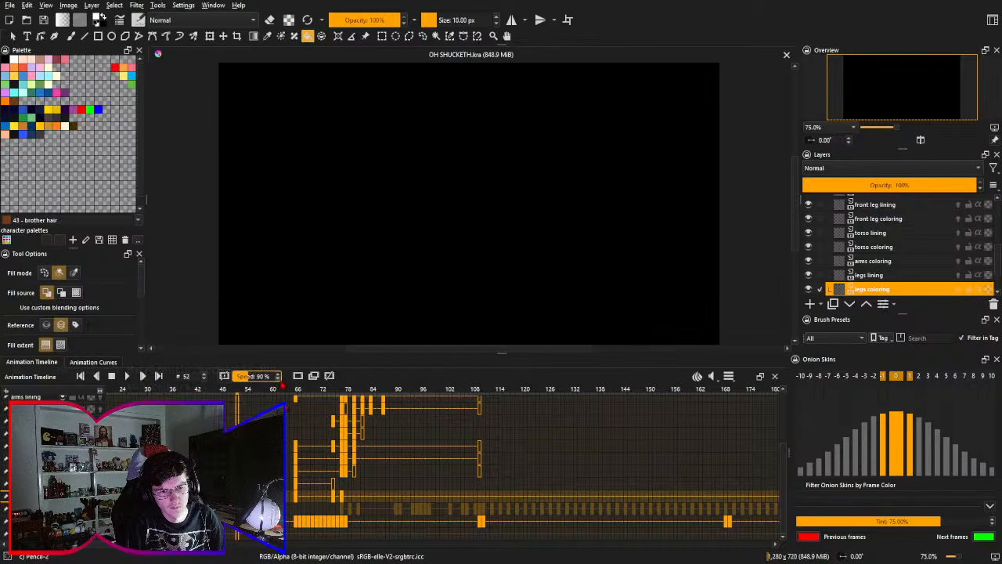
pyautogui.scroll(3, 278, 377)
pyautogui.scroll(-1, 278, 381)
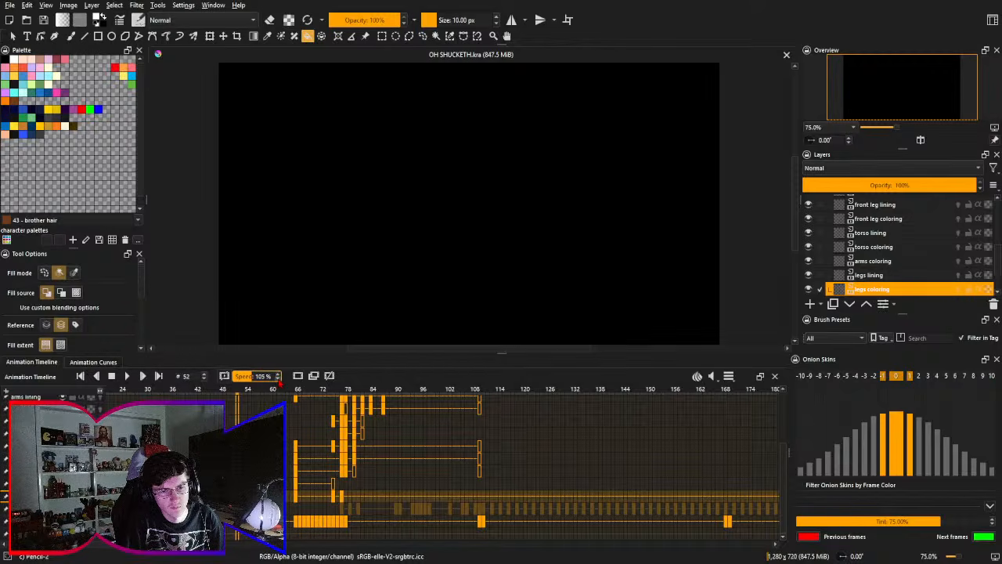
pyautogui.scroll(-1, 279, 382)
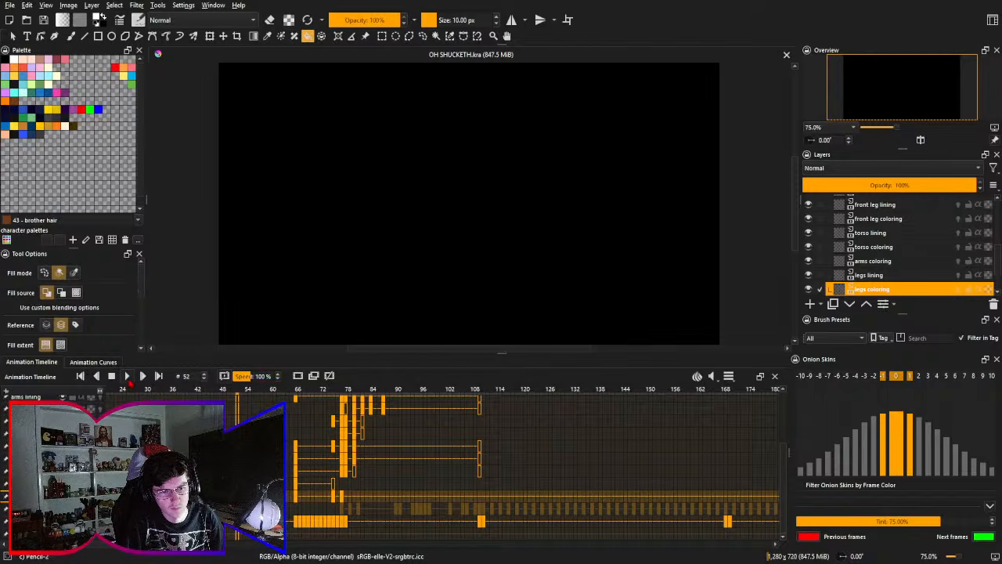
# - Play the animation twice from frame 52 at 100% speed to review the stomp, and stop it
pyautogui.click(127, 377)
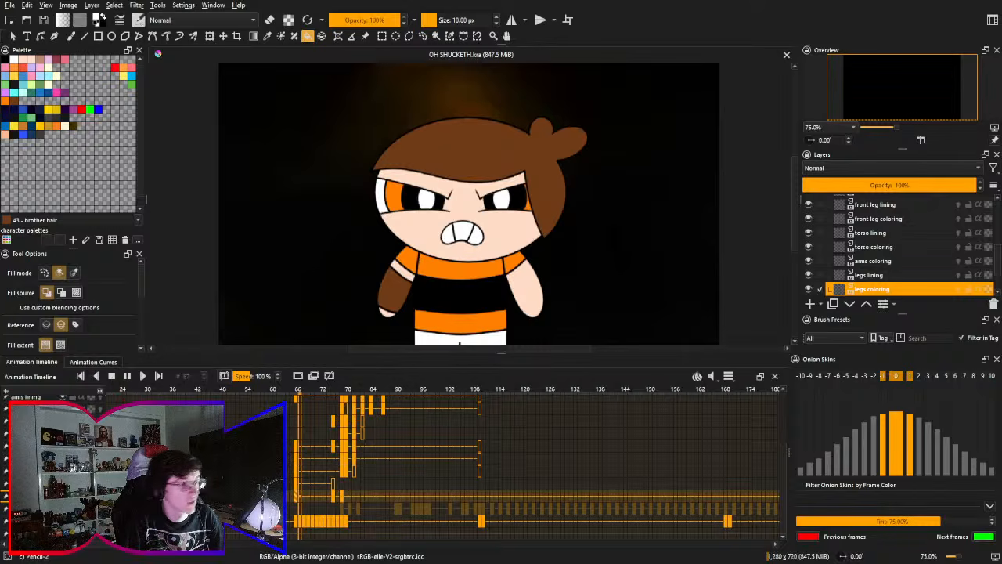
pyautogui.click(112, 377)
pyautogui.click(126, 377)
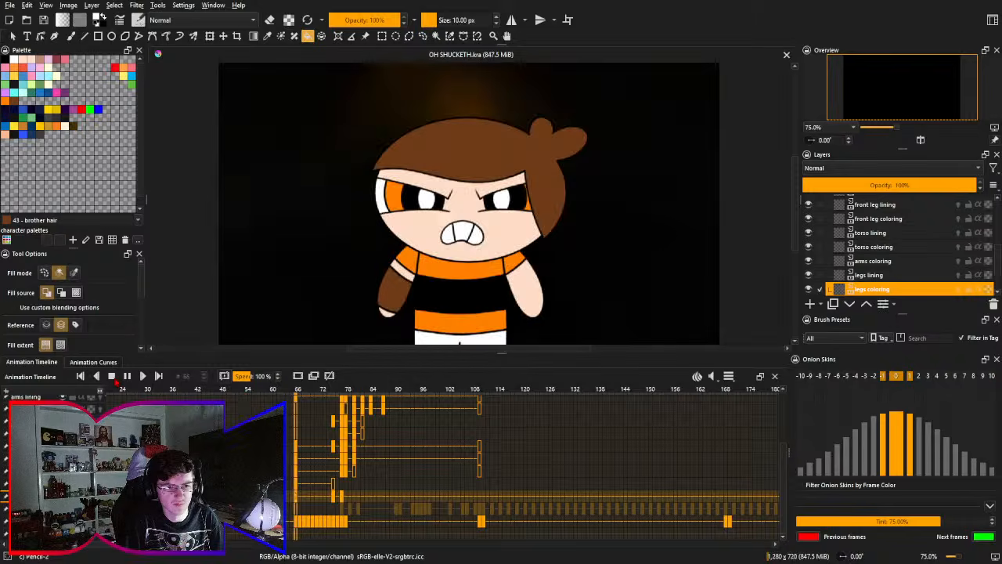
pyautogui.click(112, 377)
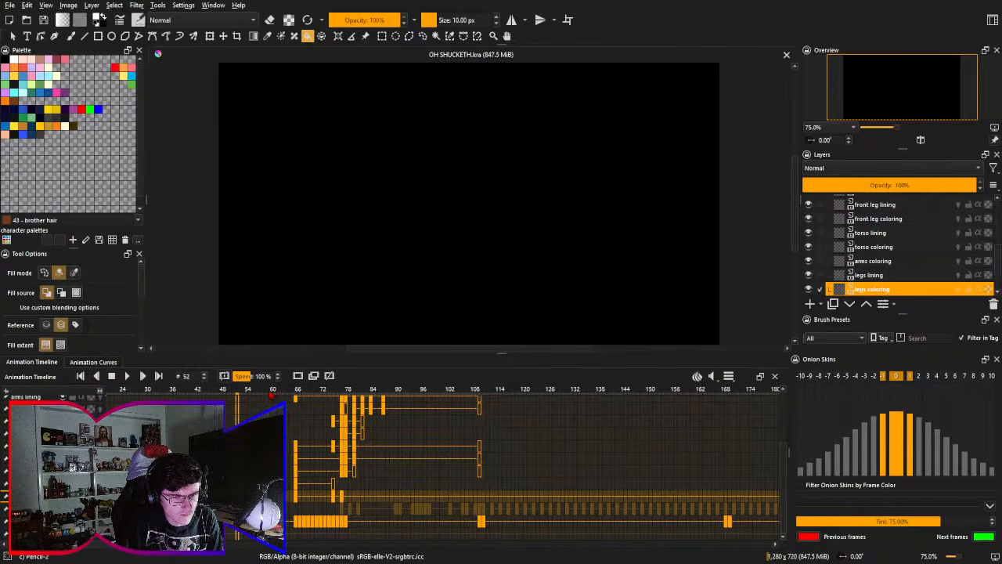
pyautogui.scroll(2, 265, 395)
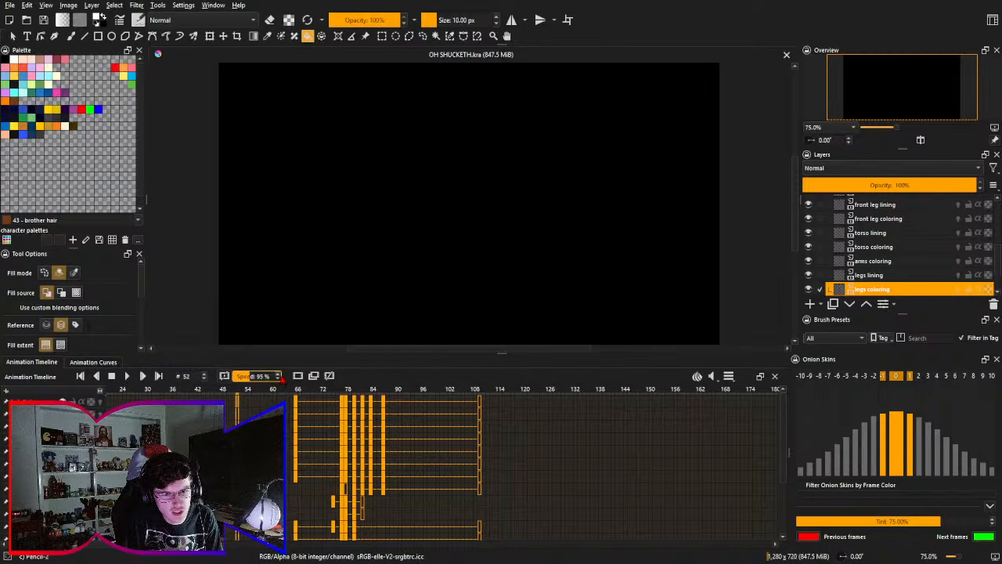
pyautogui.hscroll(1, 270, 469)
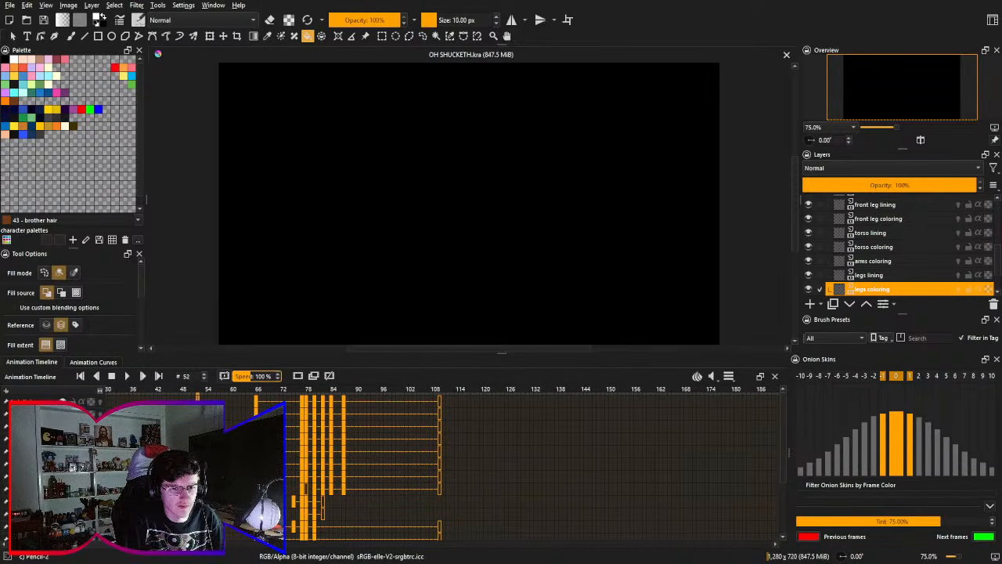
pyautogui.scroll(-1, 271, 378)
pyautogui.scroll(1, 252, 376)
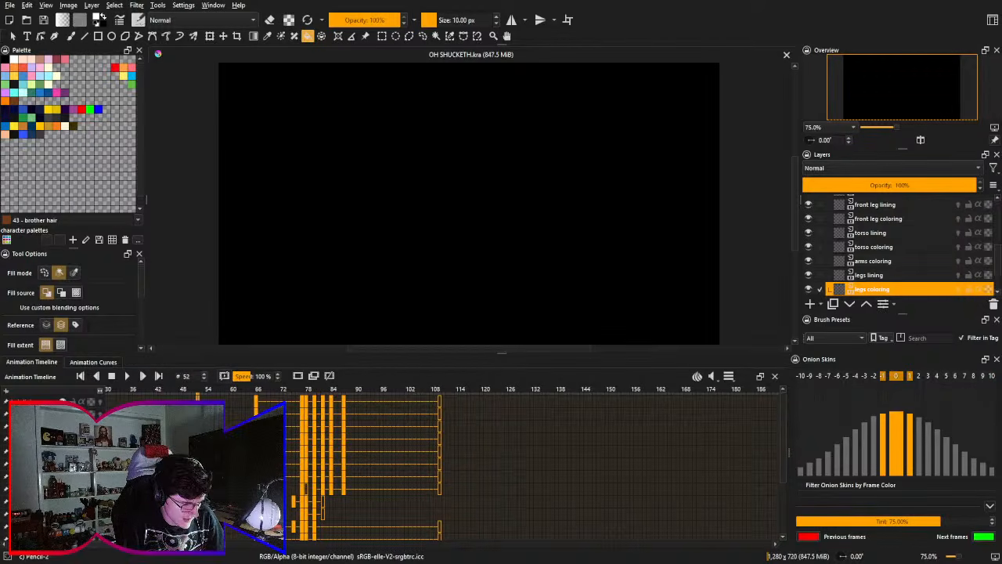
# - Step back and forth around frame 52, and replay the animation from there to review the stomp
pyautogui.press('Left')
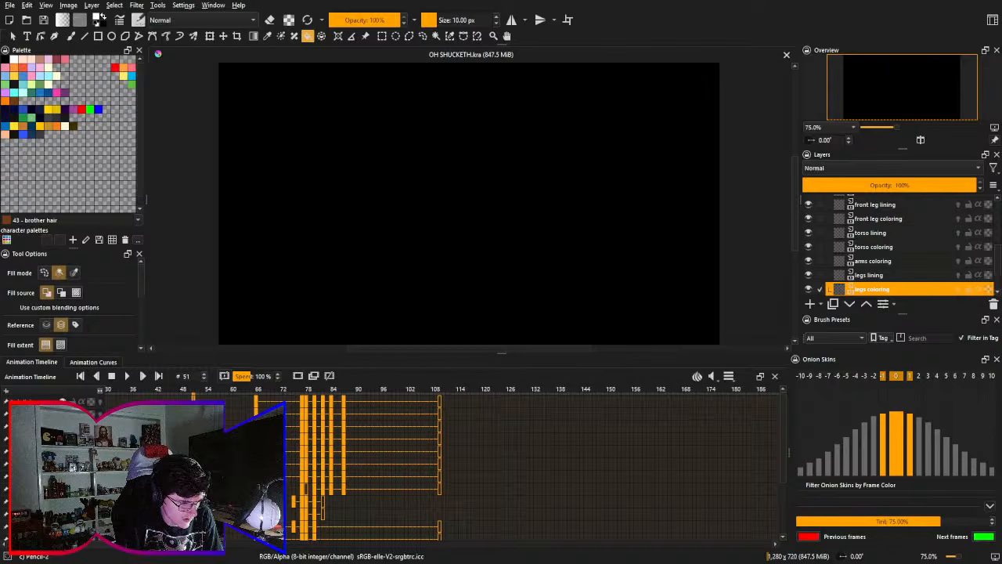
pyautogui.press('Right')
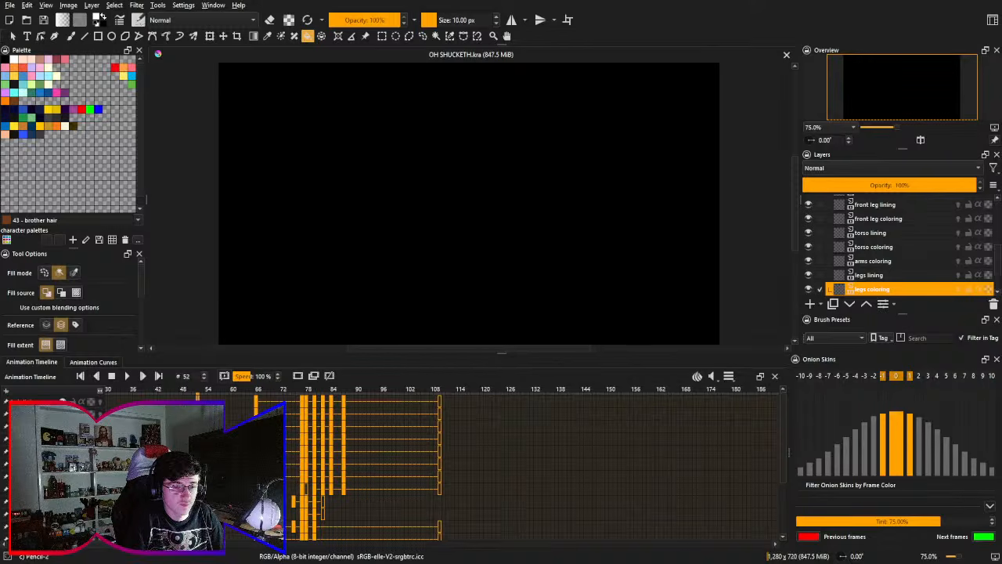
pyautogui.press('space')
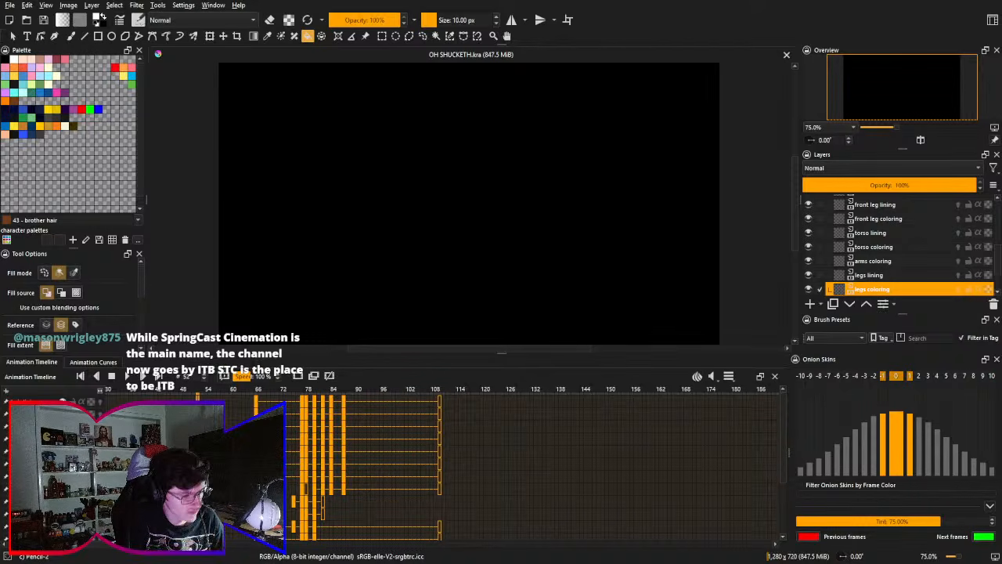
pyautogui.press('space')
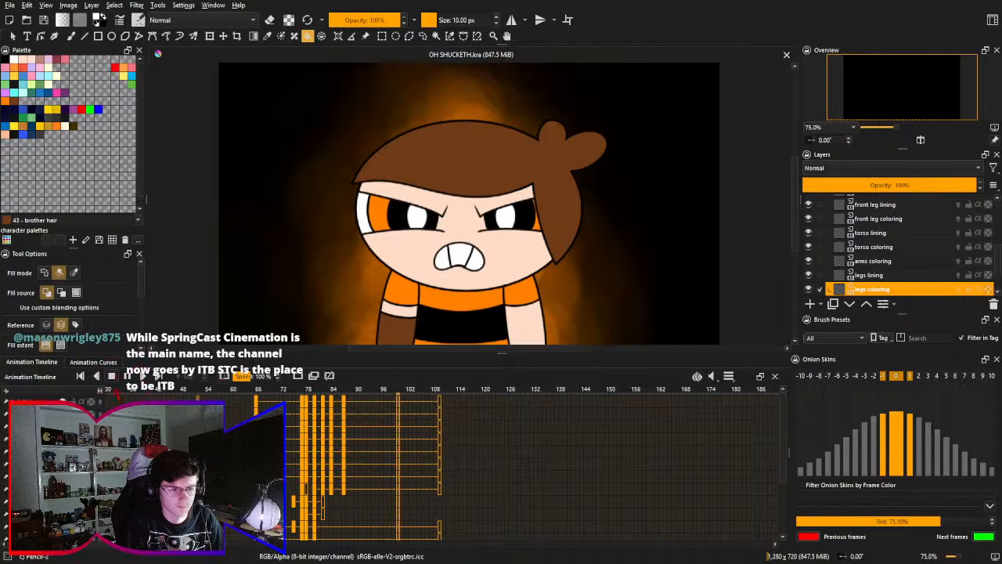
# - Step back to frame 73 and move the in-between leg pose's keyframes earlier to that frame
pyautogui.scroll(-3, 470, 462)
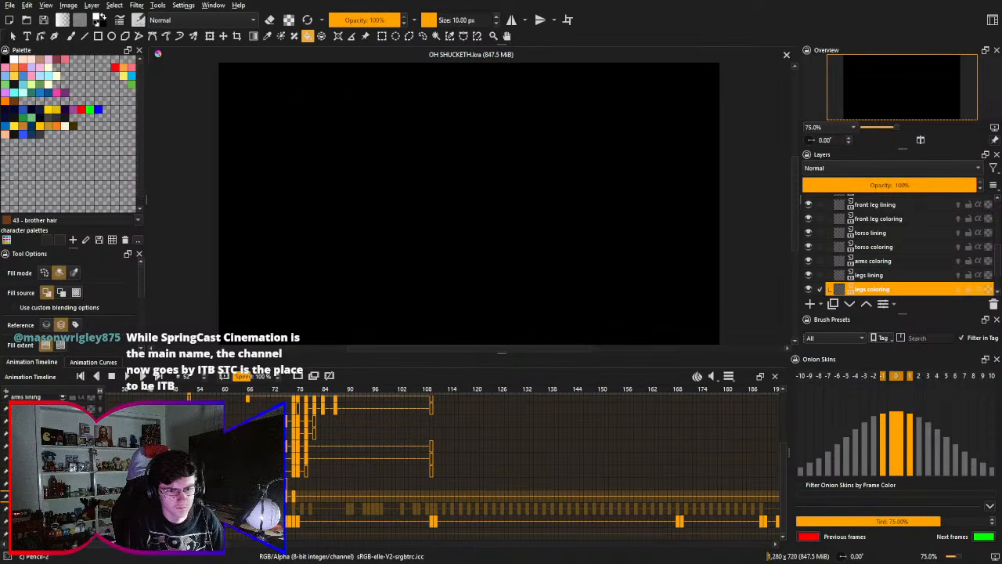
pyautogui.moveTo(272, 412)
pyautogui.mouseDown()
pyautogui.moveTo(261, 428)
pyautogui.moveTo(250, 418)
pyautogui.moveTo(260, 410)
pyautogui.mouseUp()
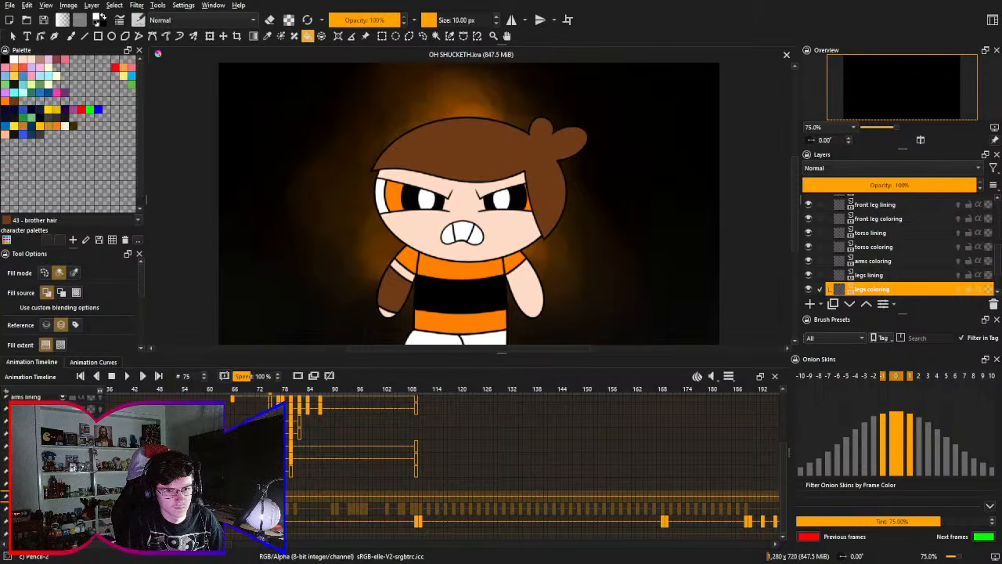
pyautogui.press('Left')
pyautogui.press('Left')
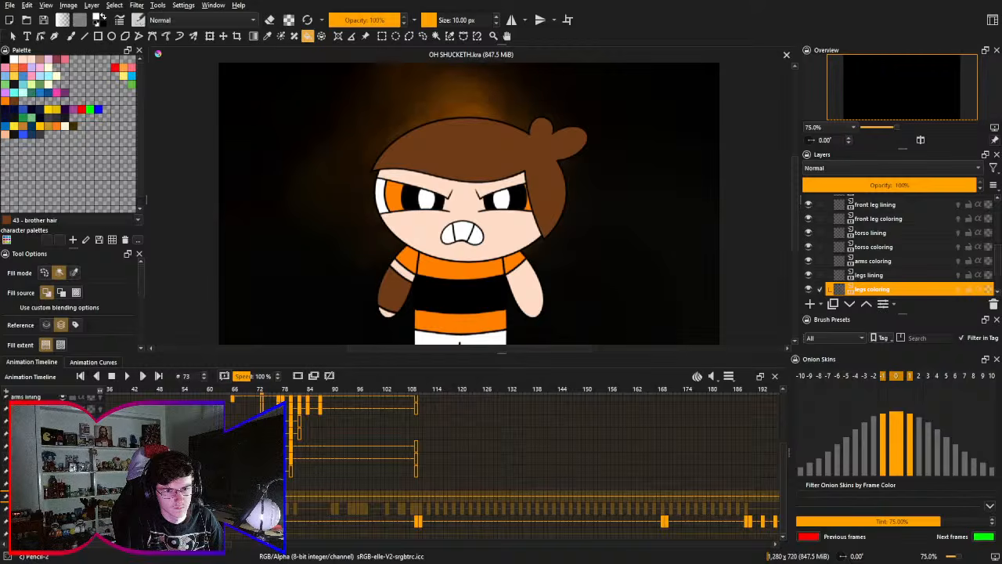
pyautogui.moveTo(256, 486); pyautogui.dragTo(224, 561)
pyautogui.click(246, 405)
pyautogui.moveTo(244, 517); pyautogui.dragTo(246, 436)
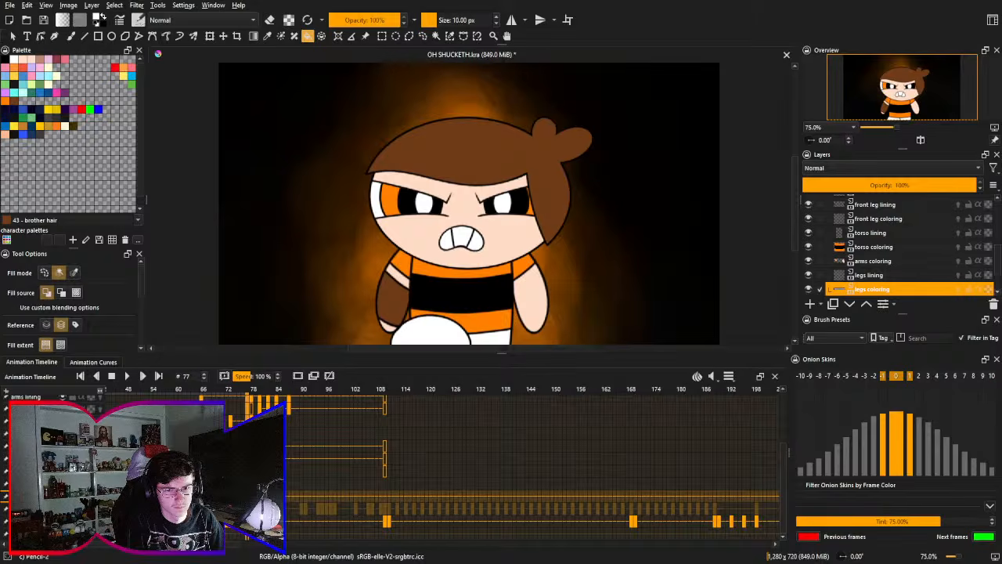
# - Compare frames 75 and 77, and move the raised-leg pose's keyframes on the leg layers to frame 75
pyautogui.press('Left')
pyautogui.press('Left')
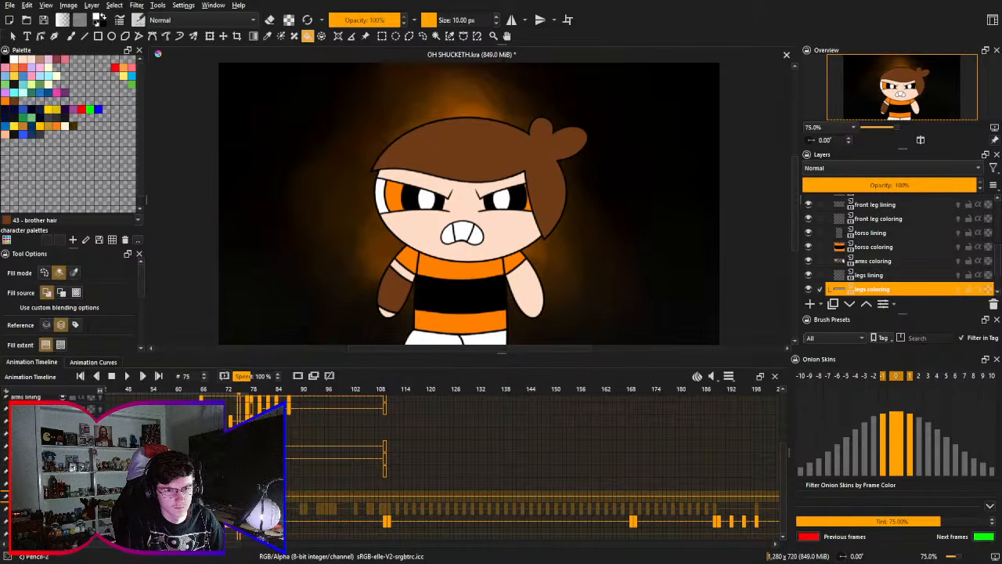
pyautogui.press('Right')
pyautogui.press('Right')
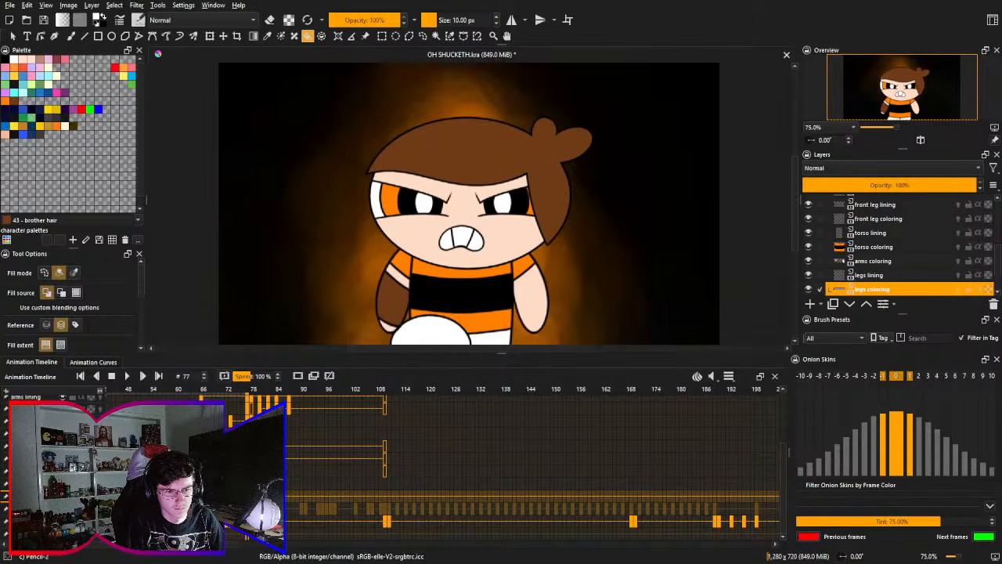
pyautogui.press('Left')
pyautogui.press('Left')
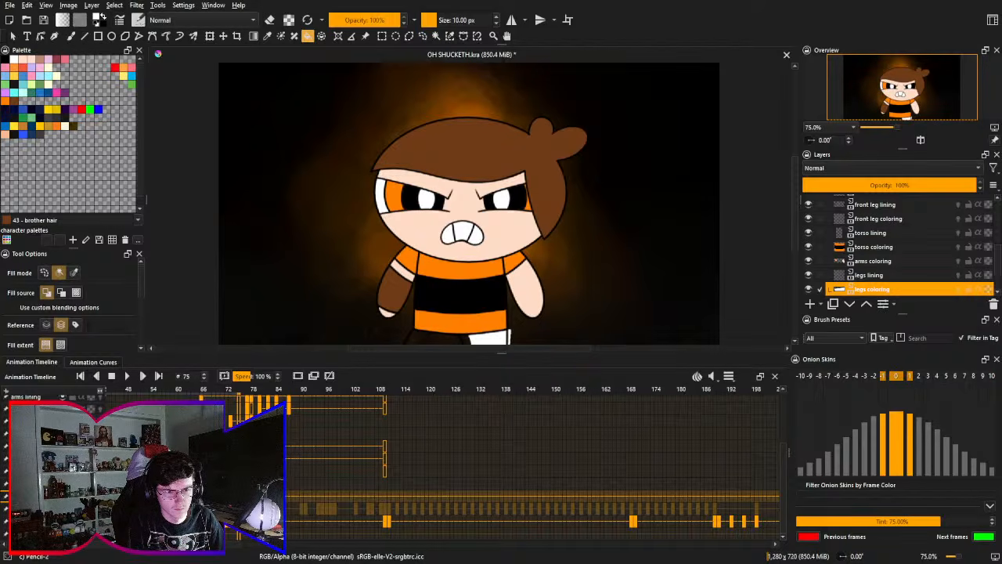
pyautogui.hotkey('ctrl', 'z')
pyautogui.hotkey('ctrl', 'z')
pyautogui.hotkey('ctrl', 'z')
pyautogui.hotkey('ctrl', 'z')
pyautogui.hotkey('ctrl', 'z')
pyautogui.hotkey('ctrl', 'z')
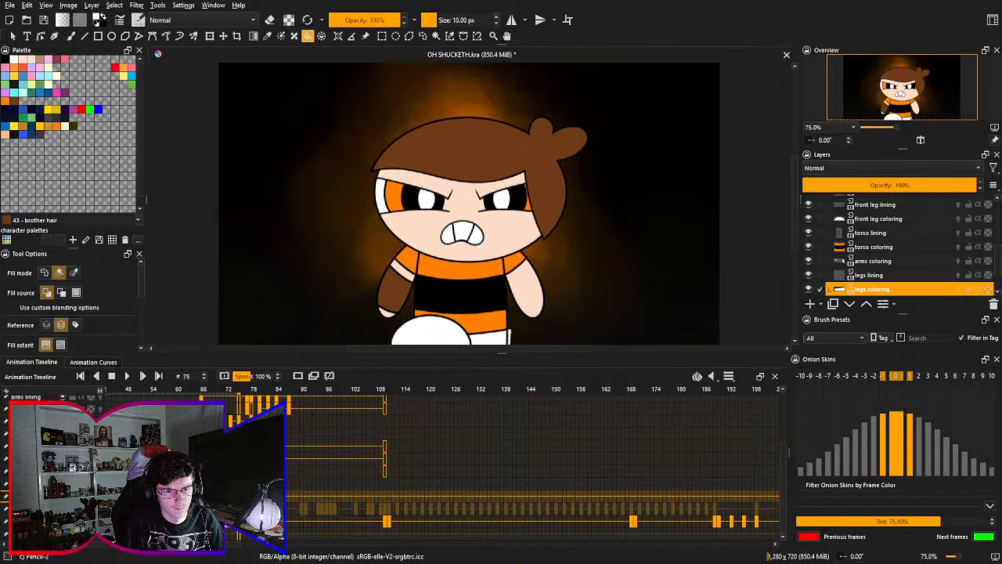
# - Step through frames 74 to 77 to check the timing of the leg poses
pyautogui.press('Right')
pyautogui.press('Right')
pyautogui.press('Left')
pyautogui.press('Left')
pyautogui.press('Left')
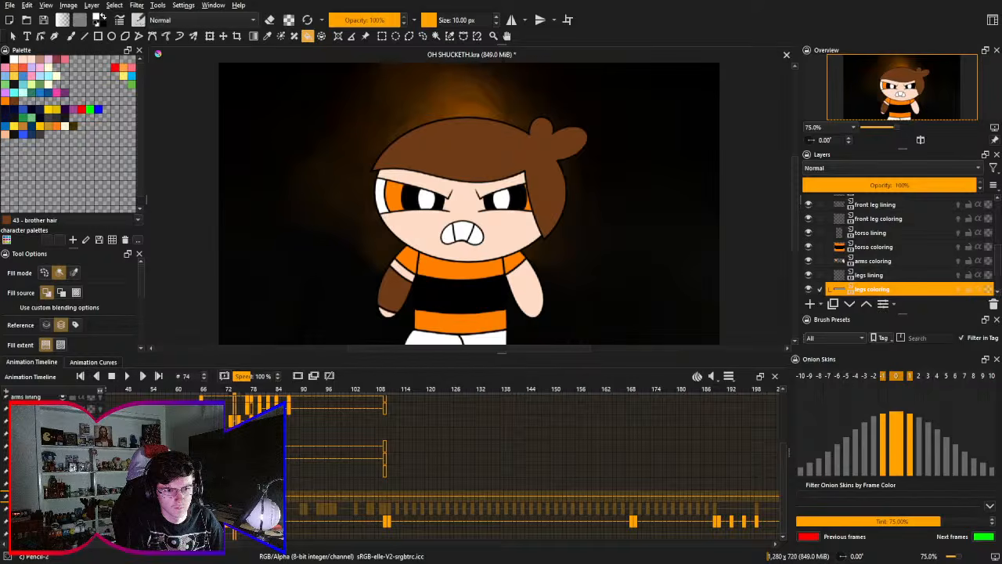
# - Return to frame 52, save the file, and play the animation from there
pyautogui.click(144, 389)
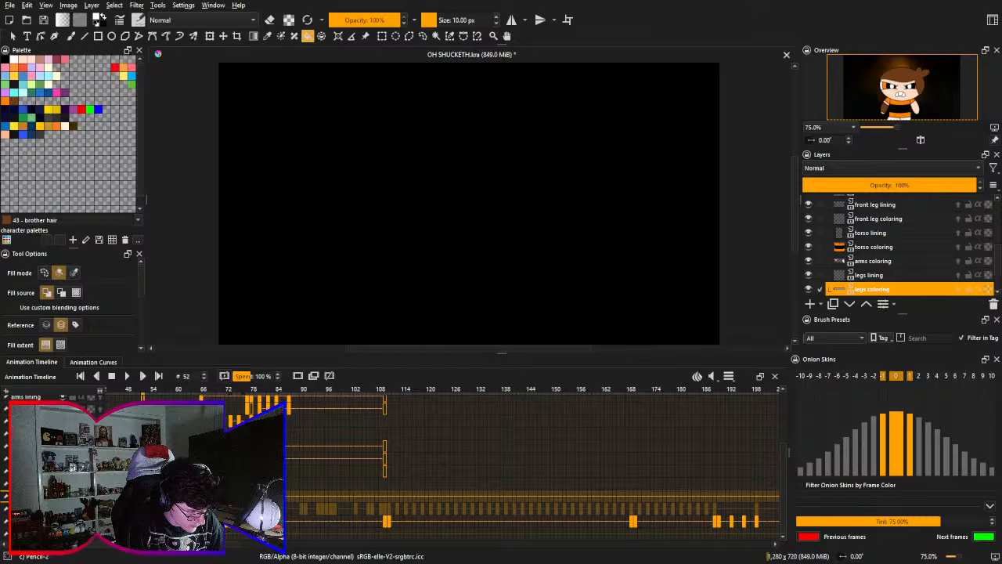
pyautogui.hotkey('ctrl', 's')
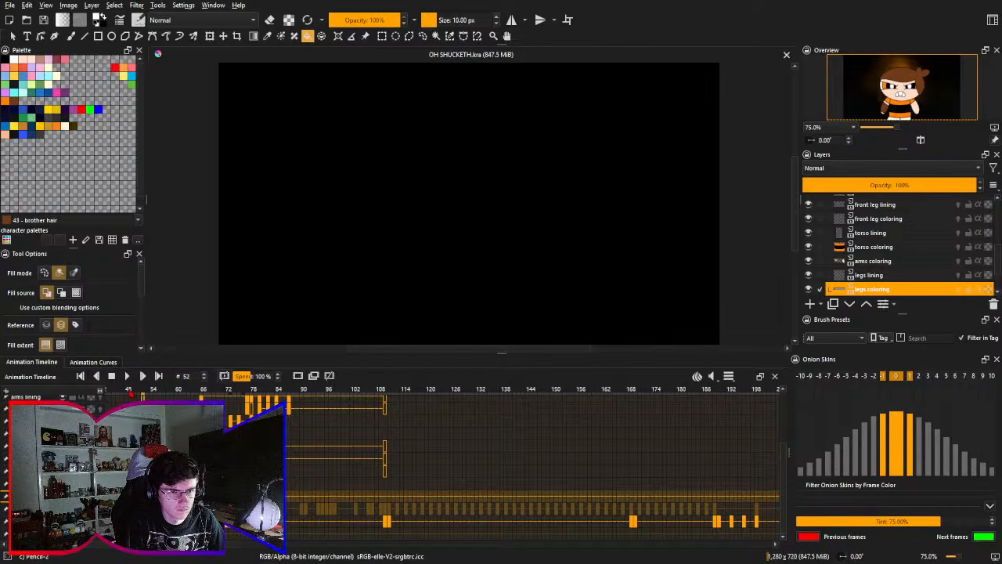
pyautogui.click(127, 376)
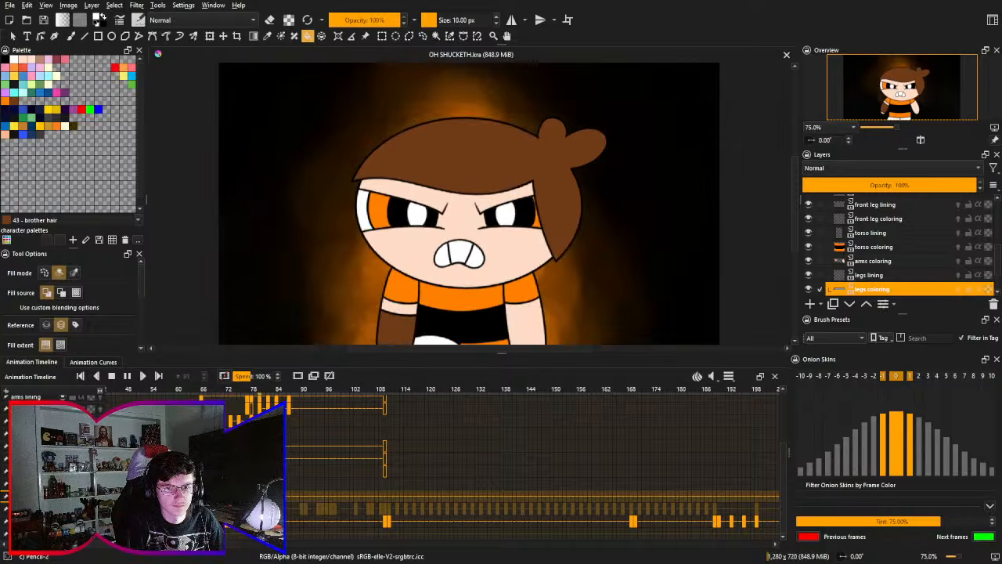
pyautogui.click(111, 376)
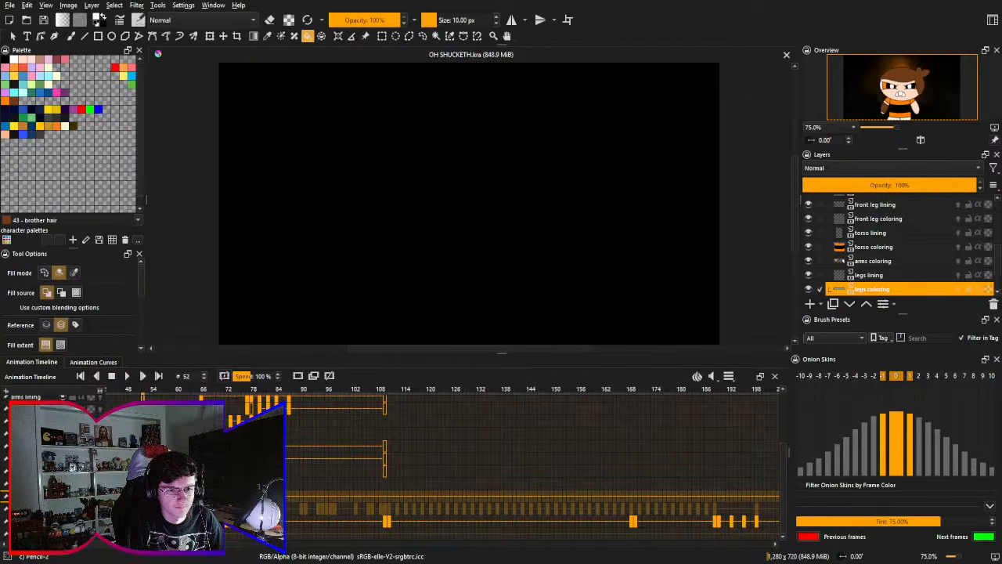
# - Move the raised-leg pose's keyframes to frame 74, and save the file after a playback test
pyautogui.press('space')
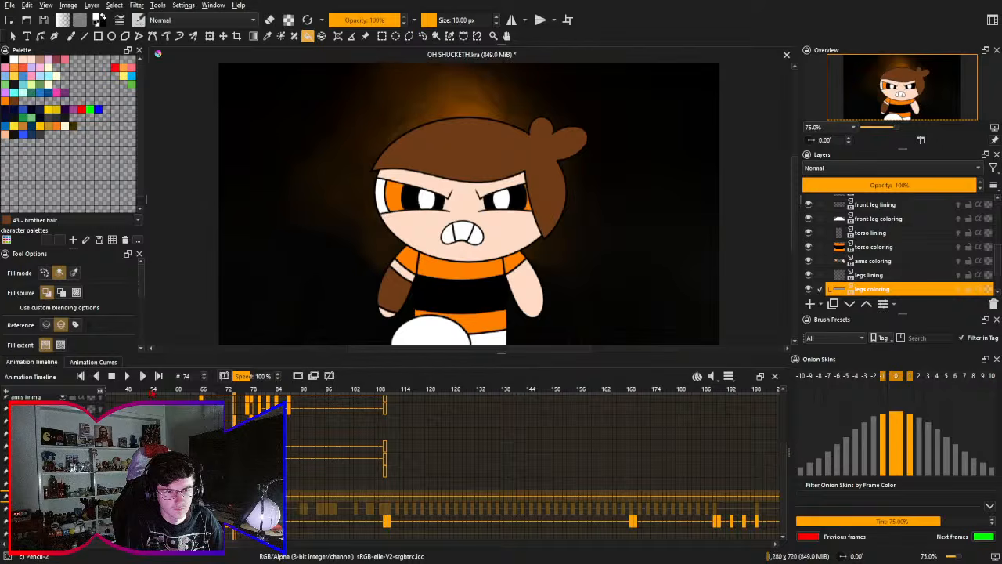
pyautogui.click(152, 392)
pyautogui.click(127, 375)
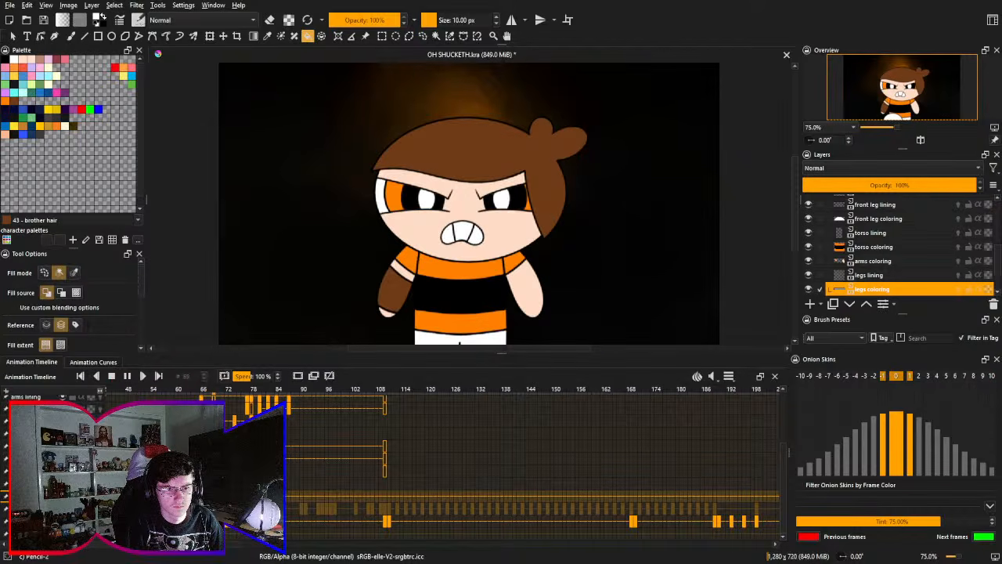
pyautogui.click(112, 377)
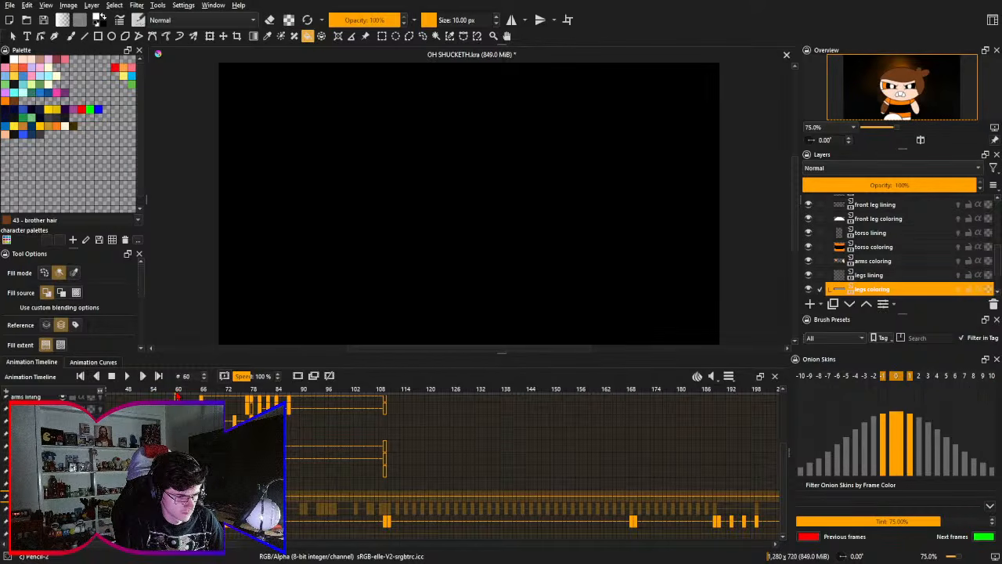
pyautogui.hotkey('ctrl', 's')
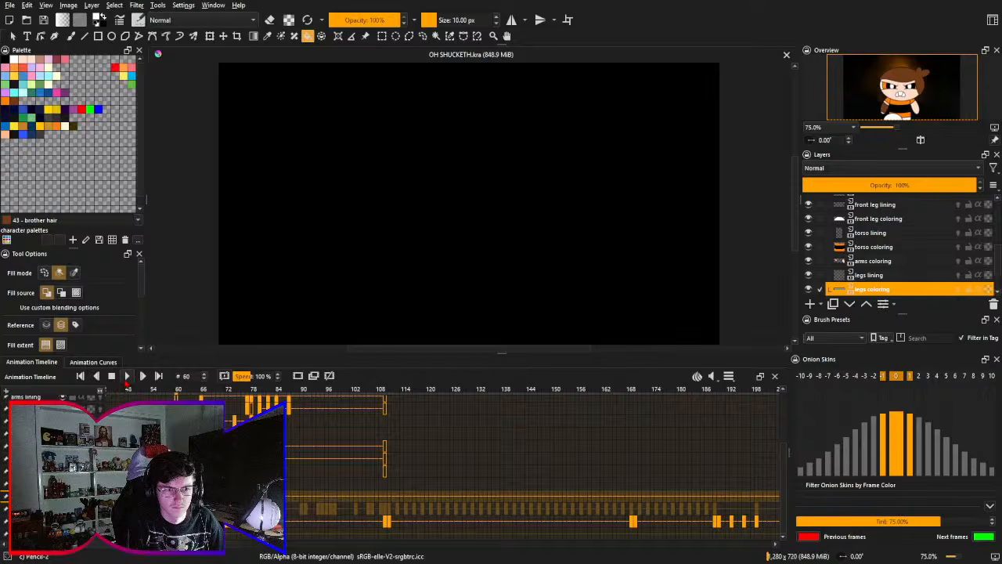
# - Play the animation repeatedly from frame 60 to review the stomp timing, and stop it
pyautogui.click(127, 377)
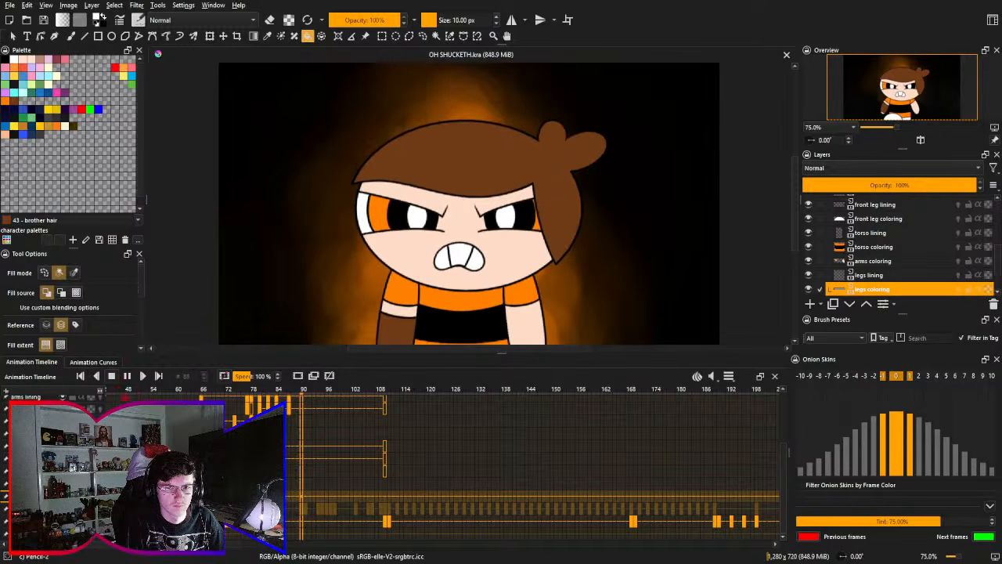
pyautogui.click(127, 378)
pyautogui.click(127, 377)
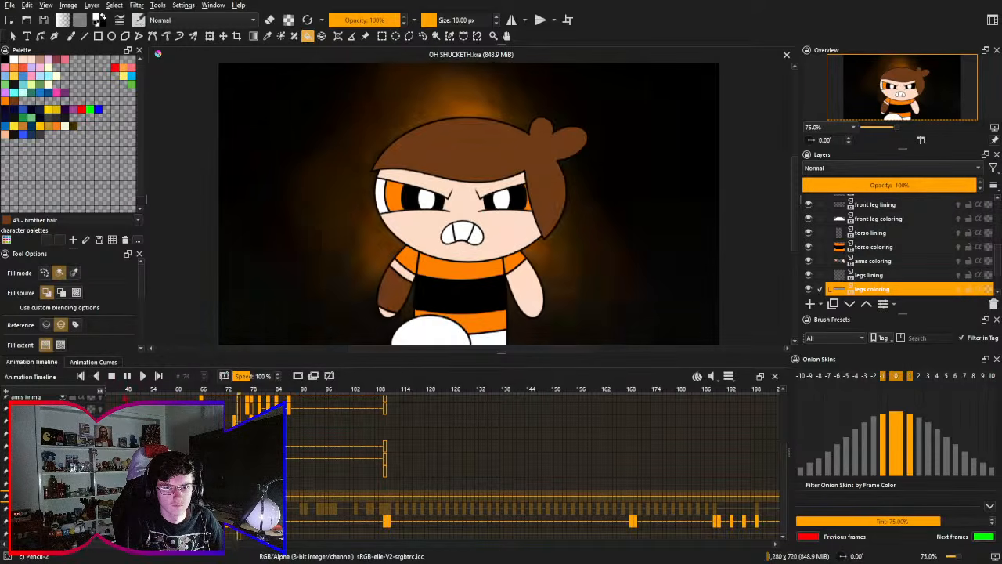
pyautogui.click(127, 377)
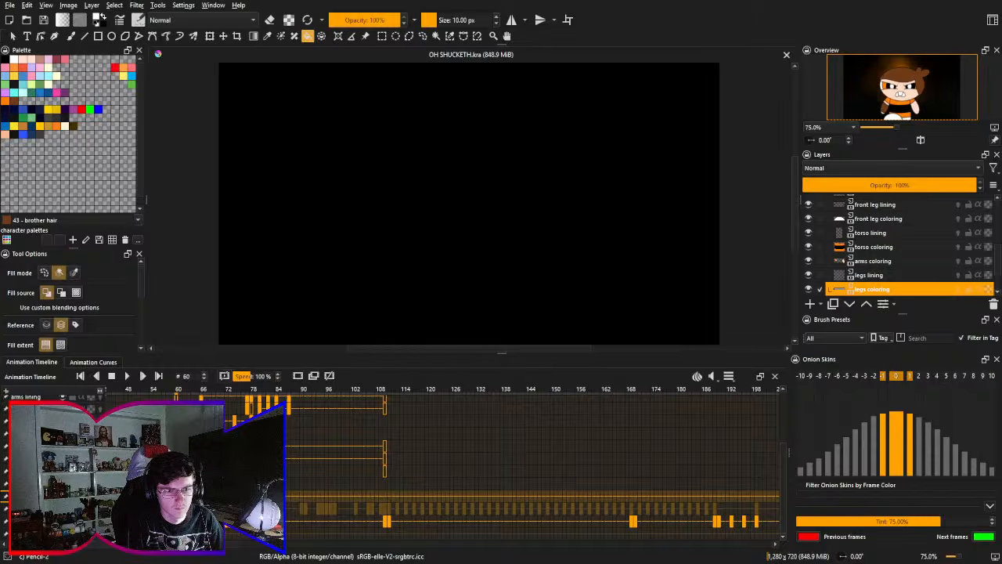
# - Step through frames 70 to 77 and retime the leg keyframes, placing the raised-leg pose at frame 75
pyautogui.click(220, 389)
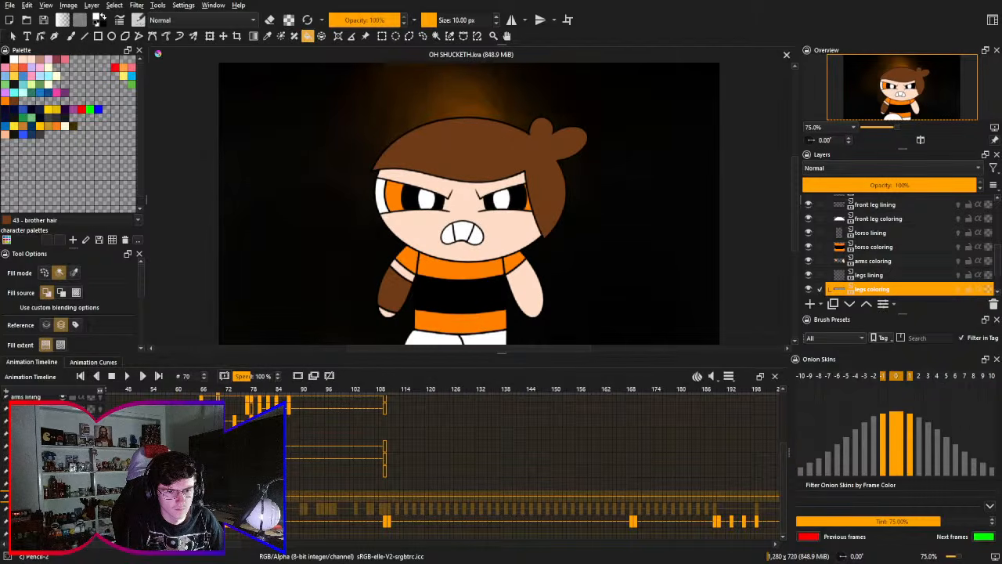
pyautogui.press('Right')
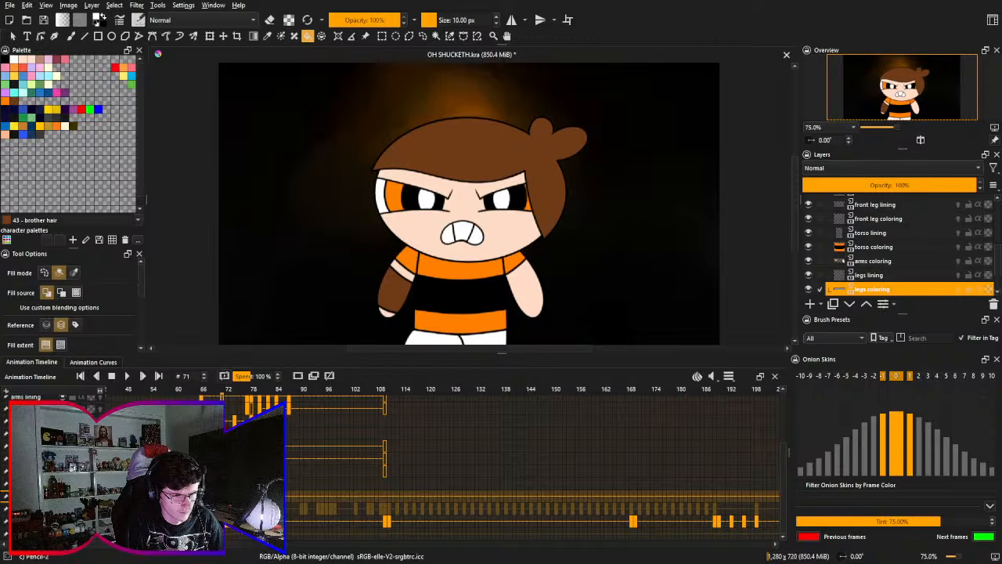
pyautogui.press('Right')
pyautogui.press('Right')
pyautogui.press('Right')
pyautogui.press('Right')
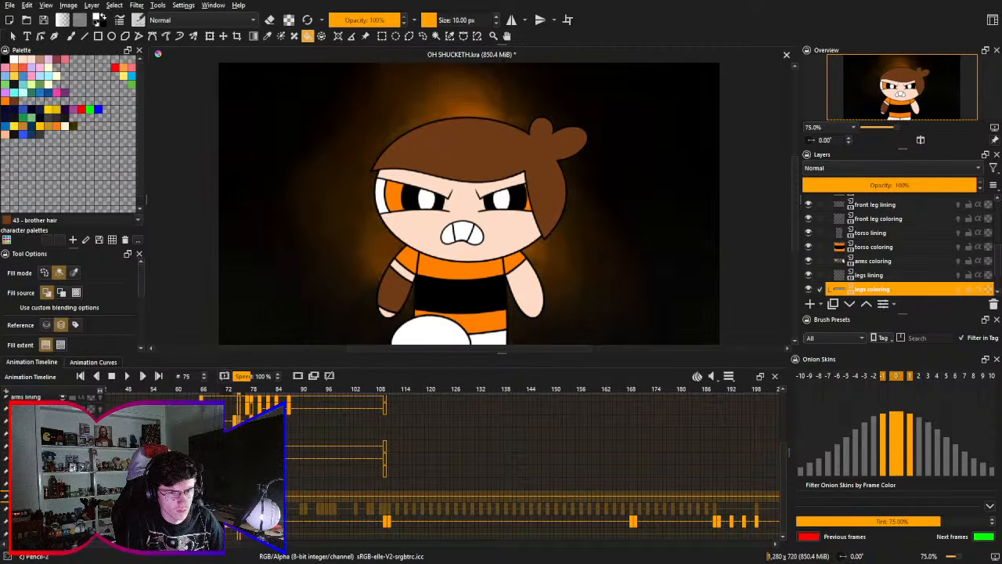
pyautogui.press('Right')
pyautogui.press('Left')
pyautogui.press('Left')
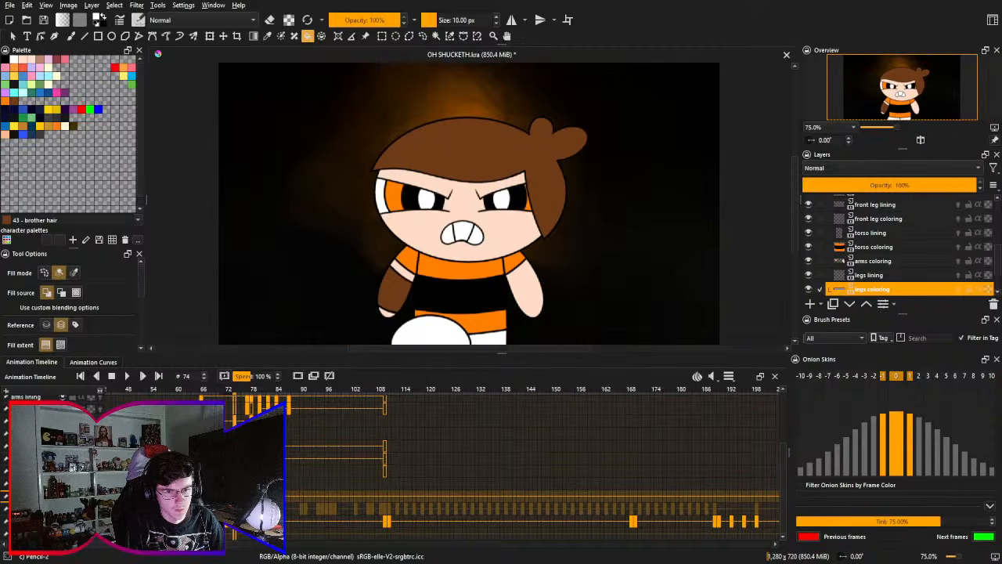
pyautogui.press('Right')
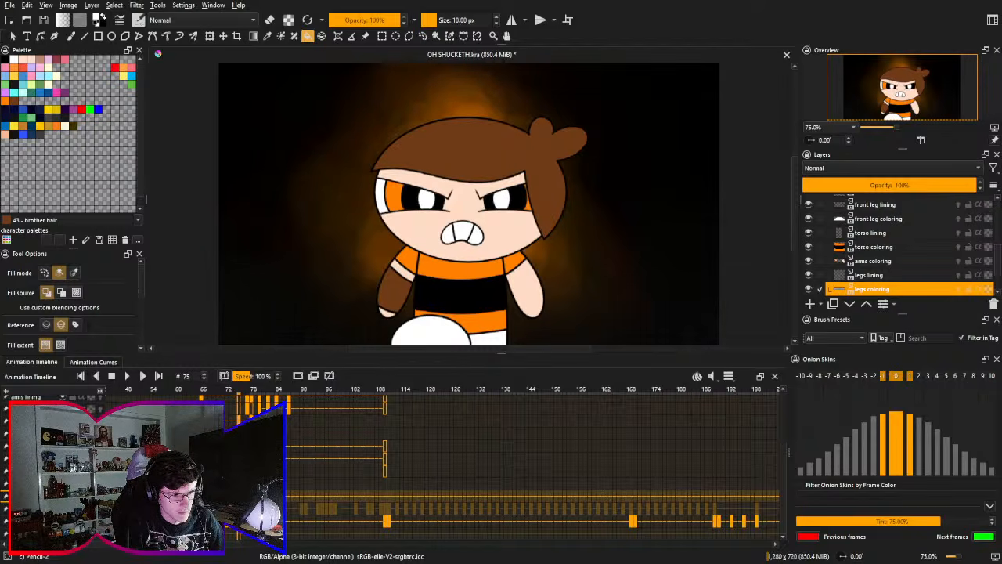
pyautogui.press('Right')
pyautogui.press('Right')
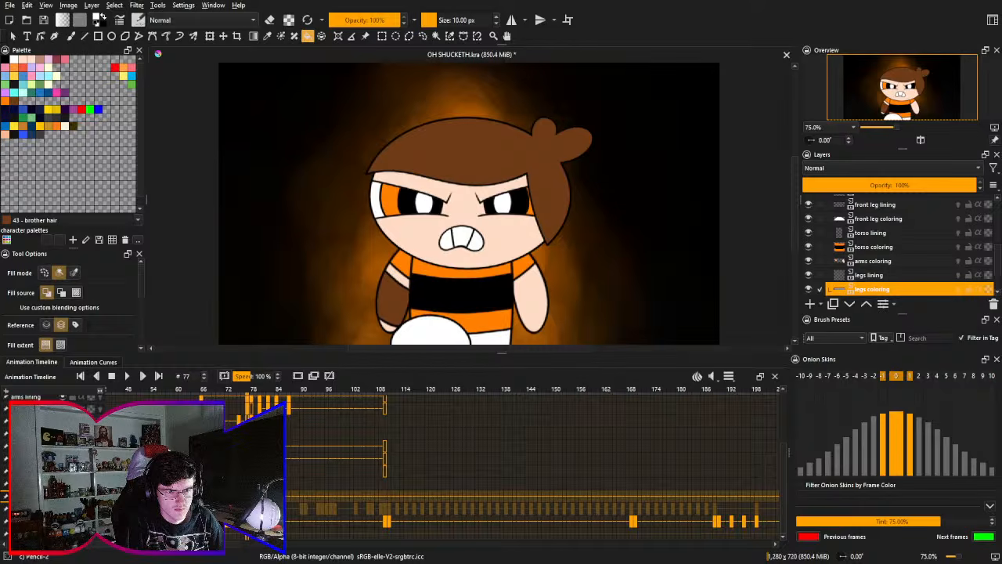
# - Return to frame 60, save the file, and replay the retimed stomp
pyautogui.click(176, 389)
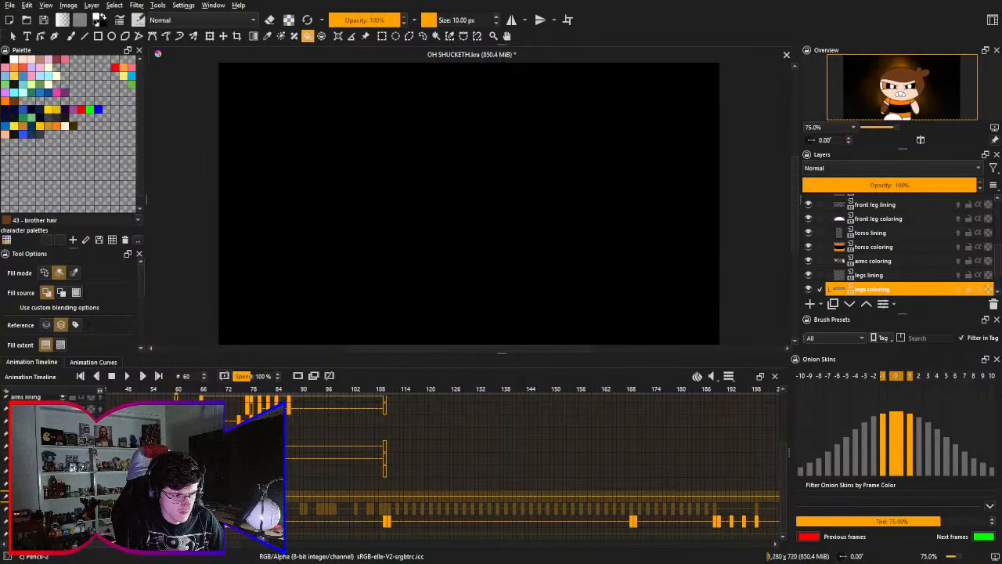
pyautogui.hotkey('ctrl', 's')
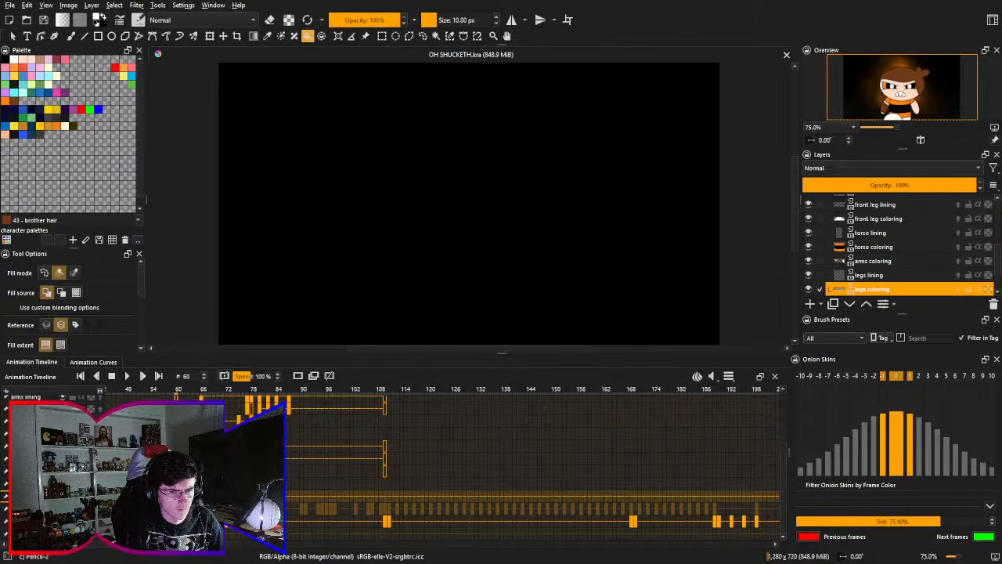
pyautogui.press('space')
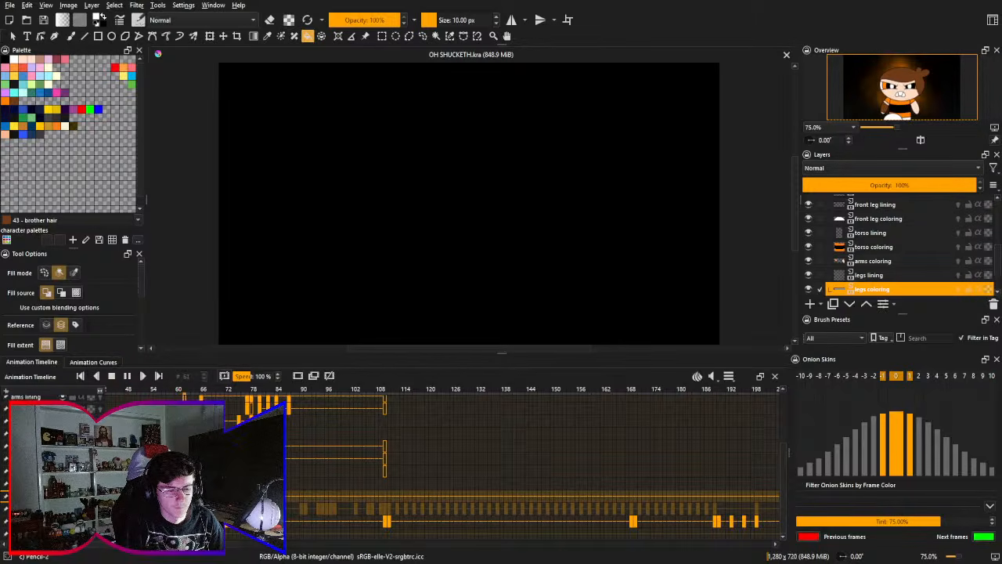
pyautogui.press('space')
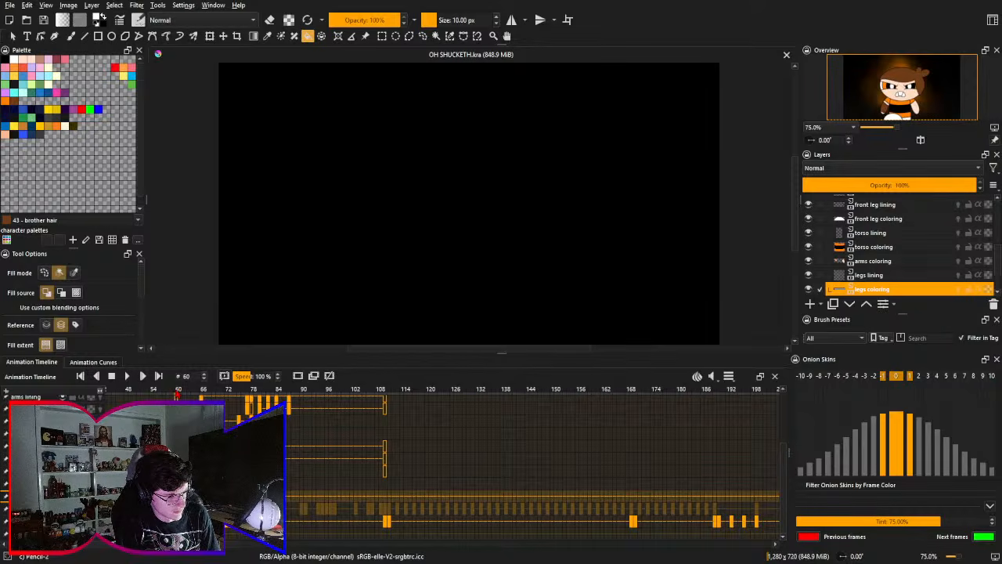
pyautogui.press('Left')
pyautogui.press('Right')
pyautogui.press('Right')
pyautogui.press('Left')
# - Return to frame 60 and replay the animation to review the timing of the leg stomp
pyautogui.press('Right')
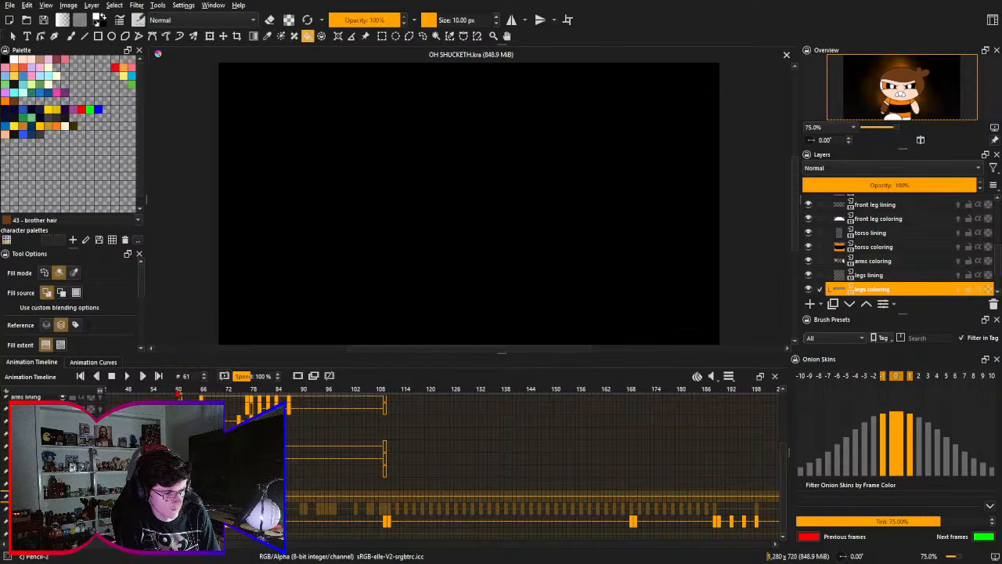
pyautogui.press('Left')
pyautogui.press('Left')
pyautogui.press('Right')
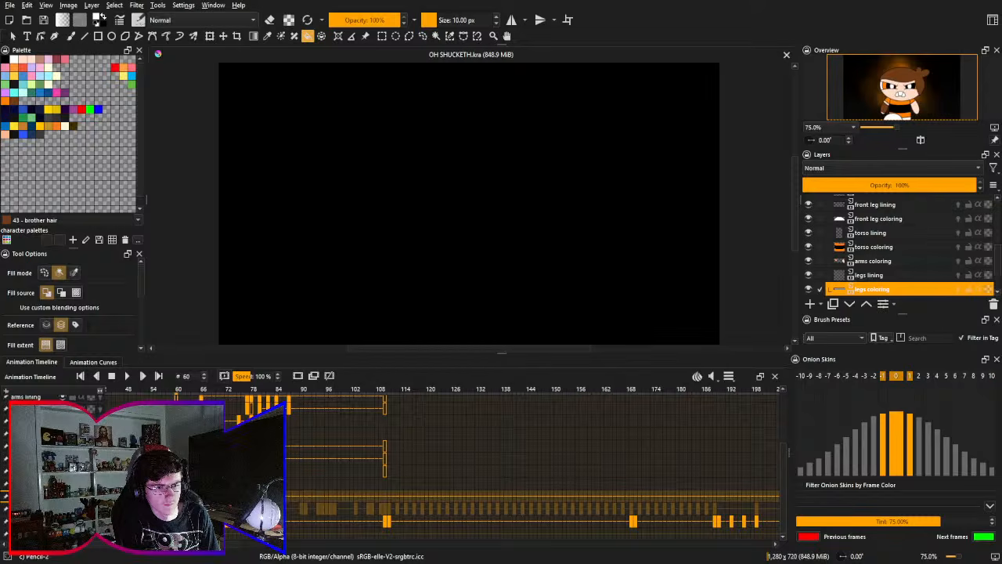
pyautogui.press('space')
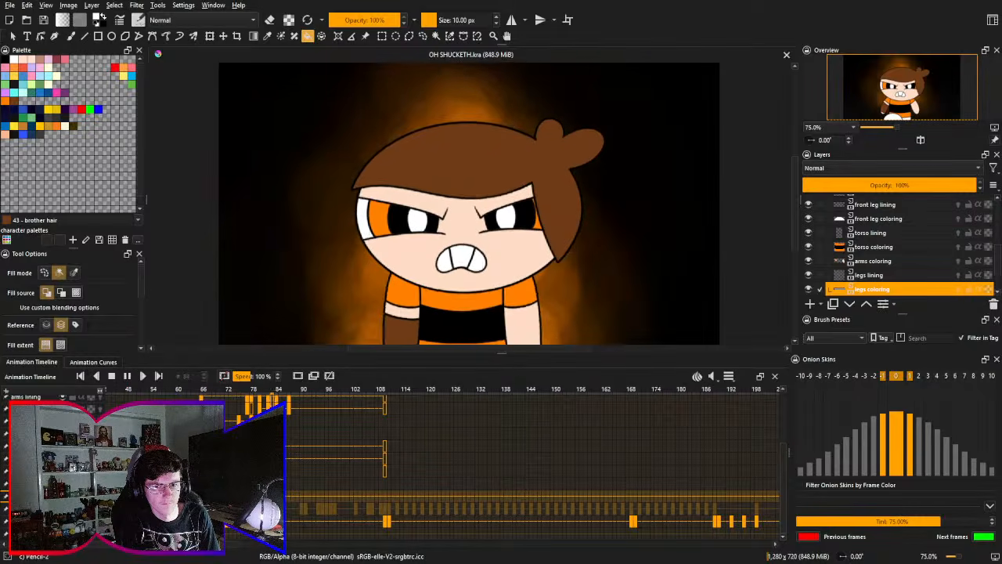
pyautogui.press('space')
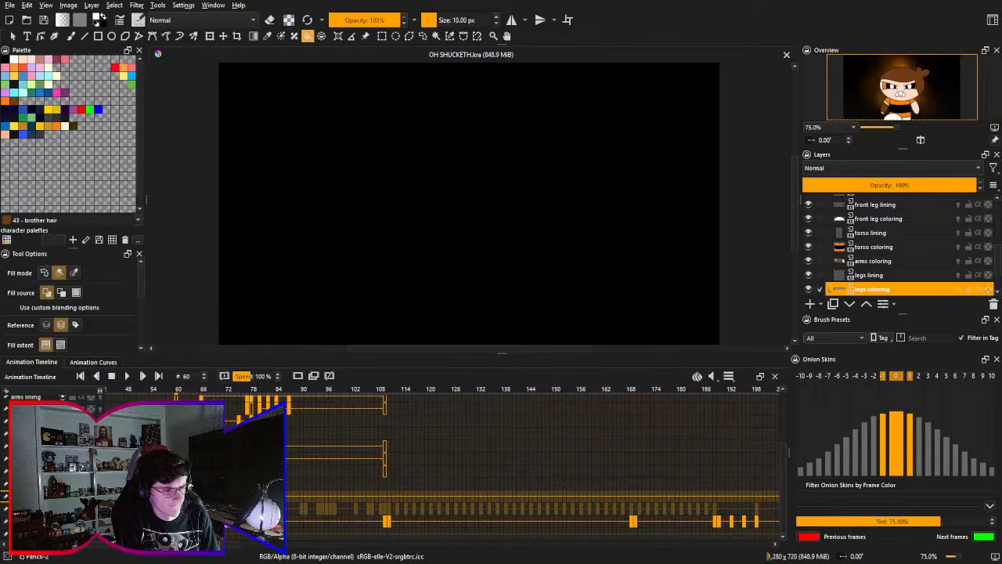
pyautogui.hscroll(1, 501, 470)
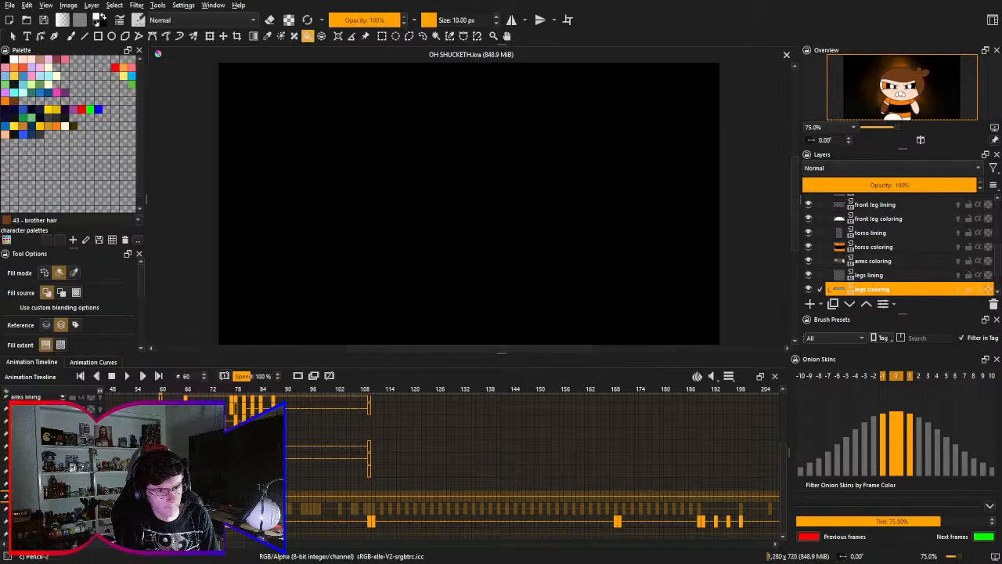
pyautogui.press('space')
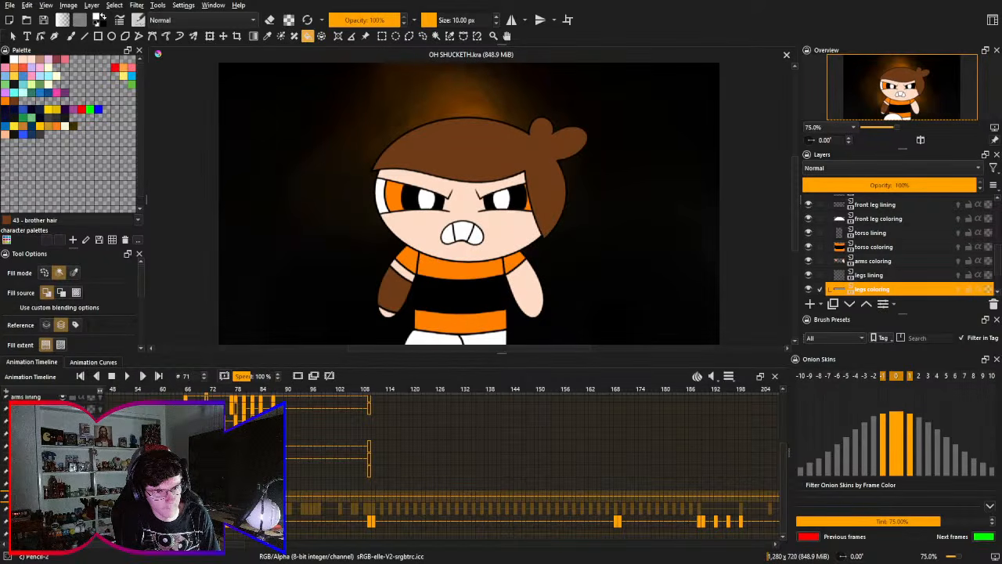
# - Step through frames 71 to 76 and adjust the timing of the front leg keyframes around the raised-leg pose
pyautogui.press('Right')
pyautogui.press('Right')
pyautogui.press('Right')
pyautogui.press('Right')
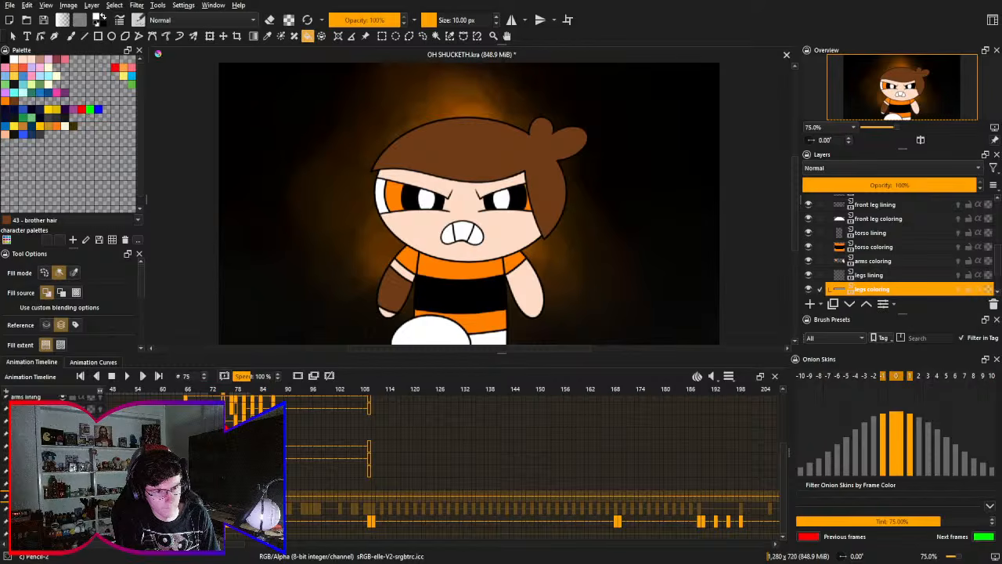
pyautogui.press('Right')
pyautogui.press('Left')
pyautogui.press('Left')
pyautogui.press('Left')
pyautogui.press('Left')
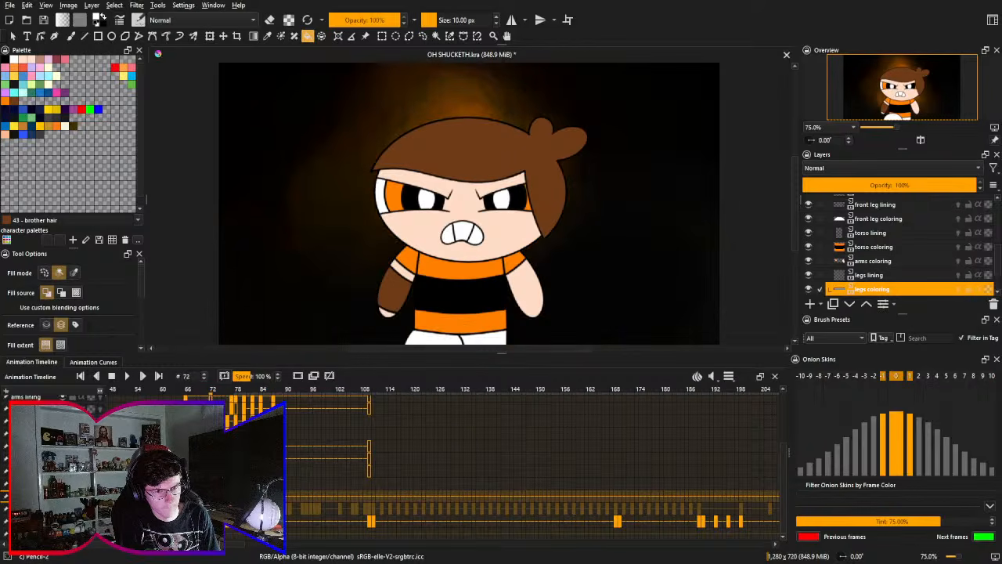
pyautogui.press('Right')
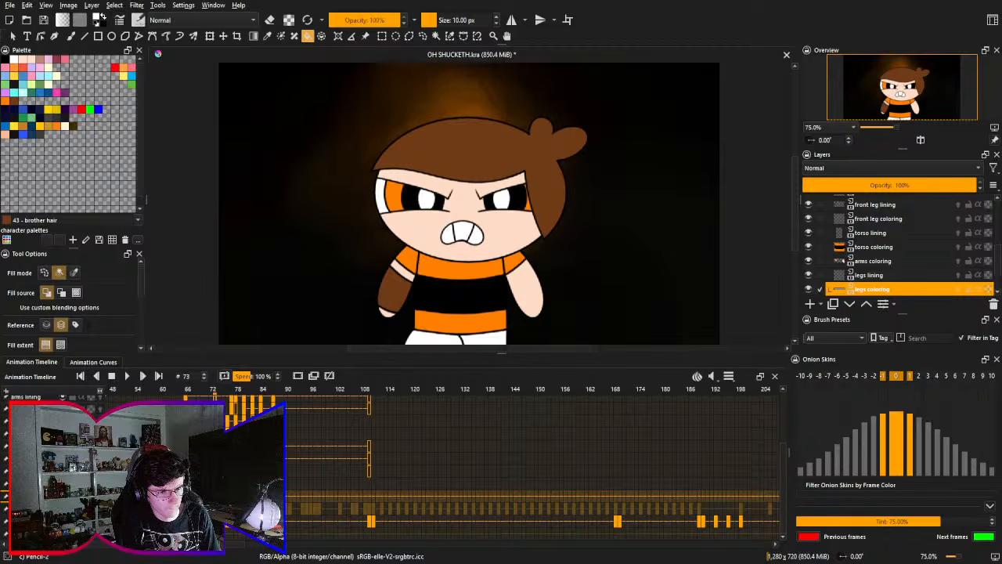
# - Go back to frame 60, save the file, and play the retimed stomp through once
pyautogui.click(161, 389)
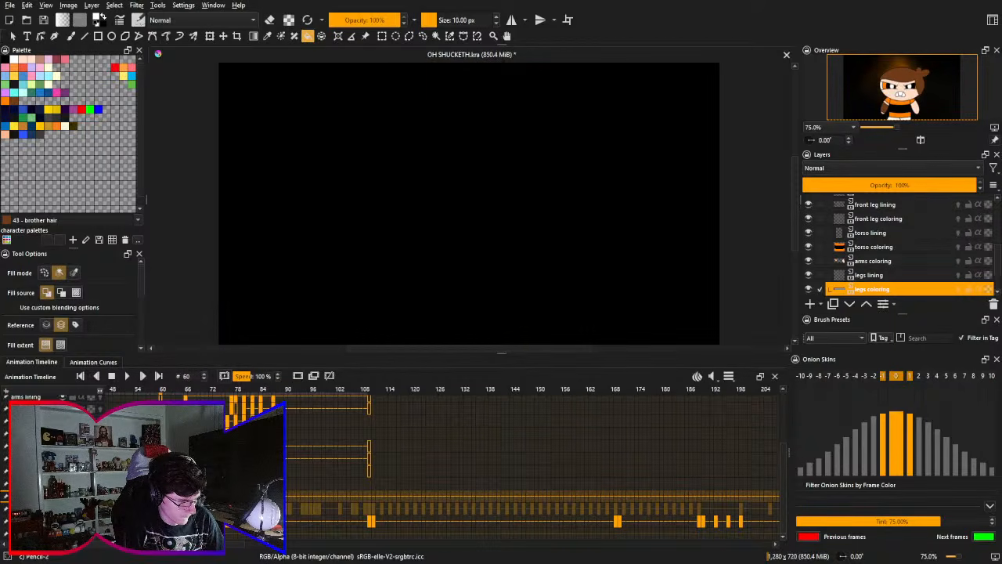
pyautogui.hotkey('ctrl', 's')
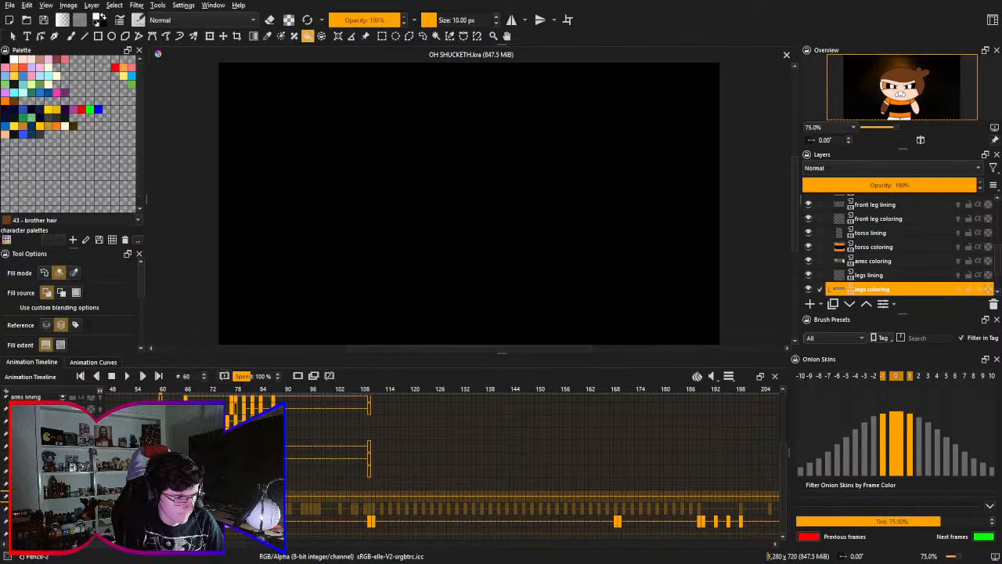
pyautogui.click(127, 376)
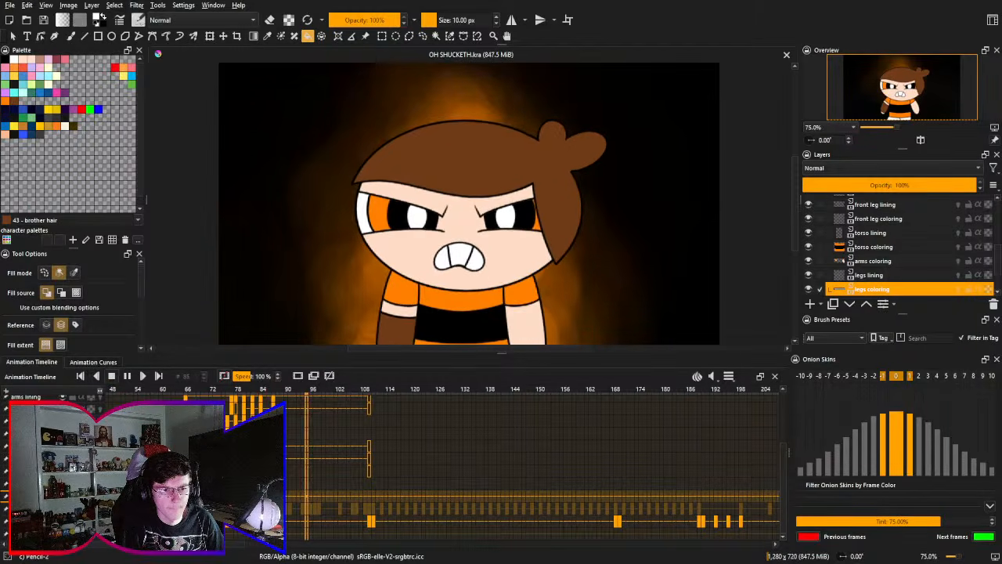
pyautogui.press('space')
# - Play the animation repeatedly from frames 66 and 60 to review the stomp's motion and timing
pyautogui.click(188, 398)
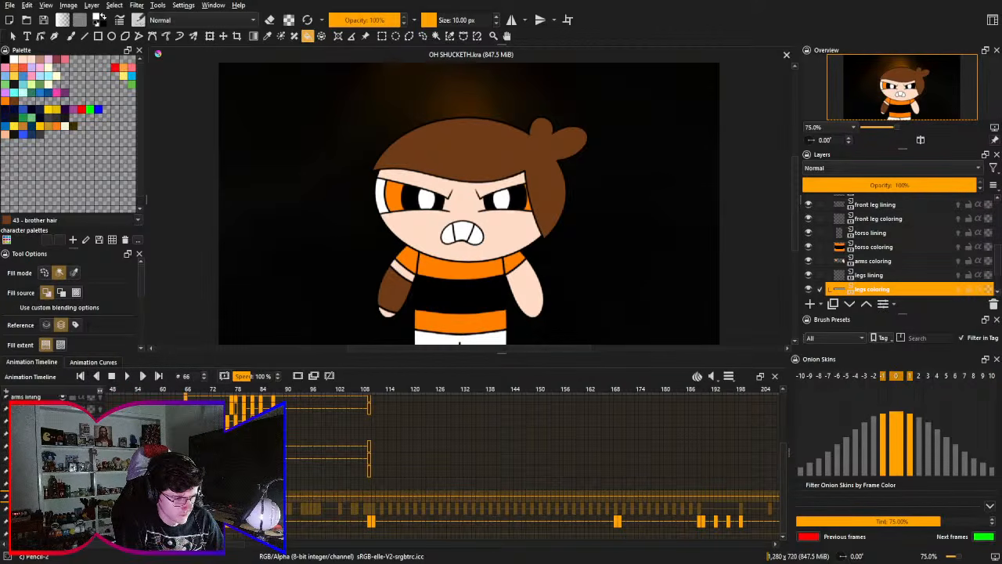
pyautogui.click(126, 376)
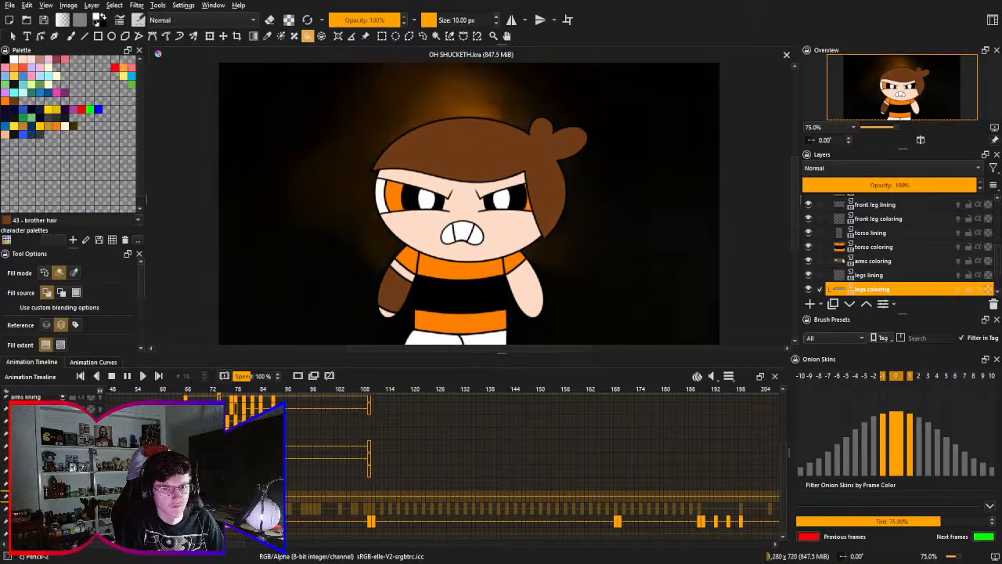
pyautogui.click(111, 376)
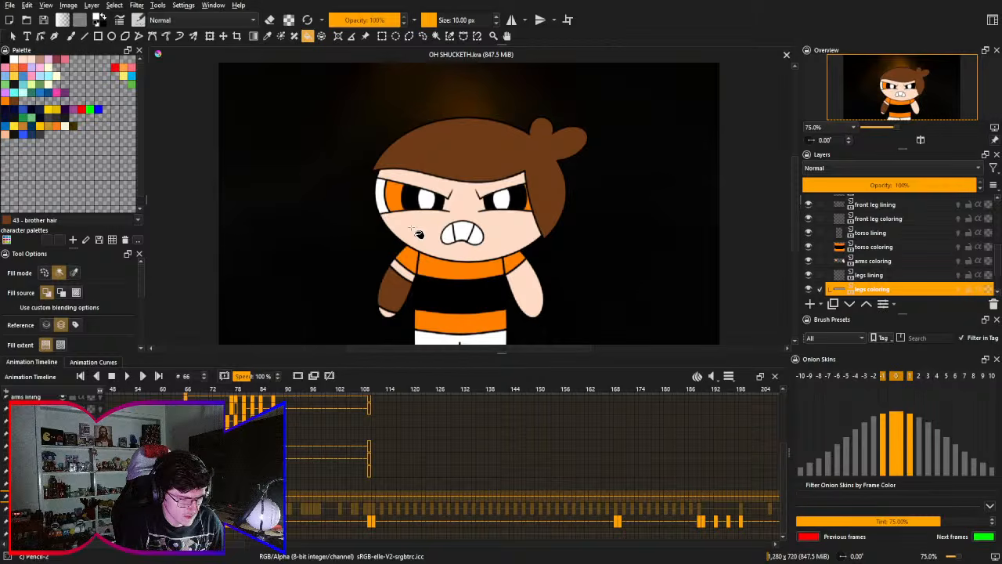
pyautogui.click(126, 375)
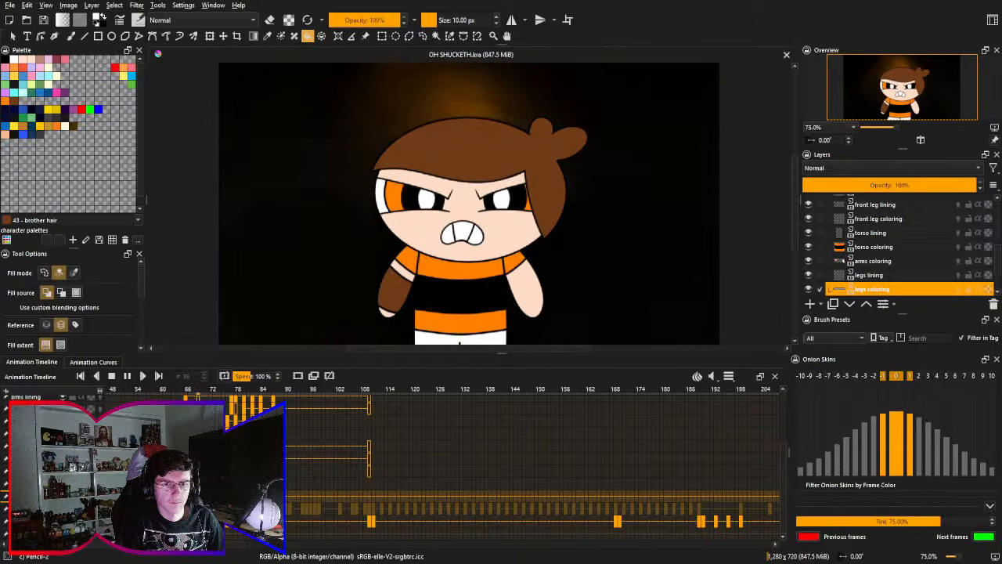
pyautogui.click(111, 376)
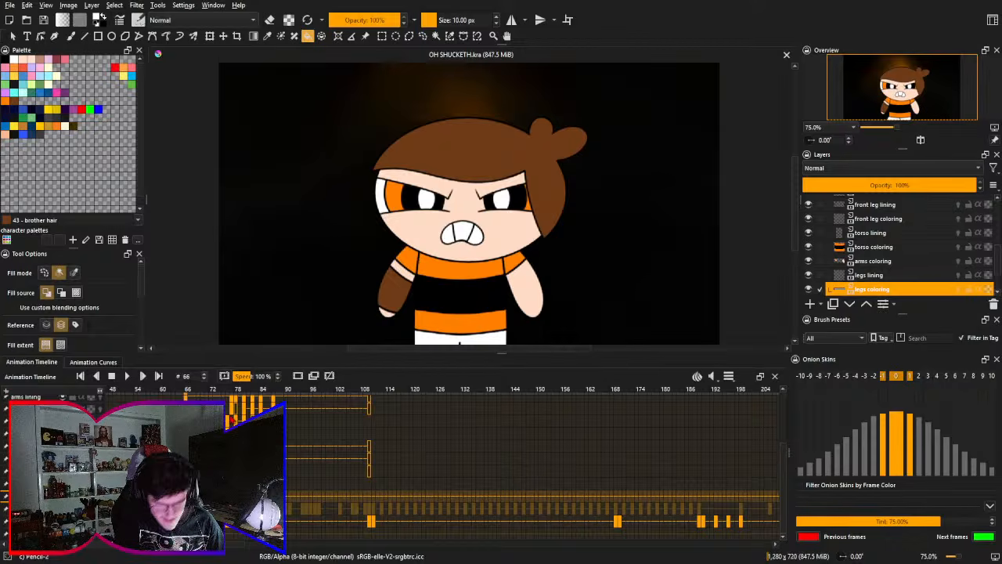
pyautogui.scroll(2, 533, 462)
pyautogui.hscroll(1, 532, 462)
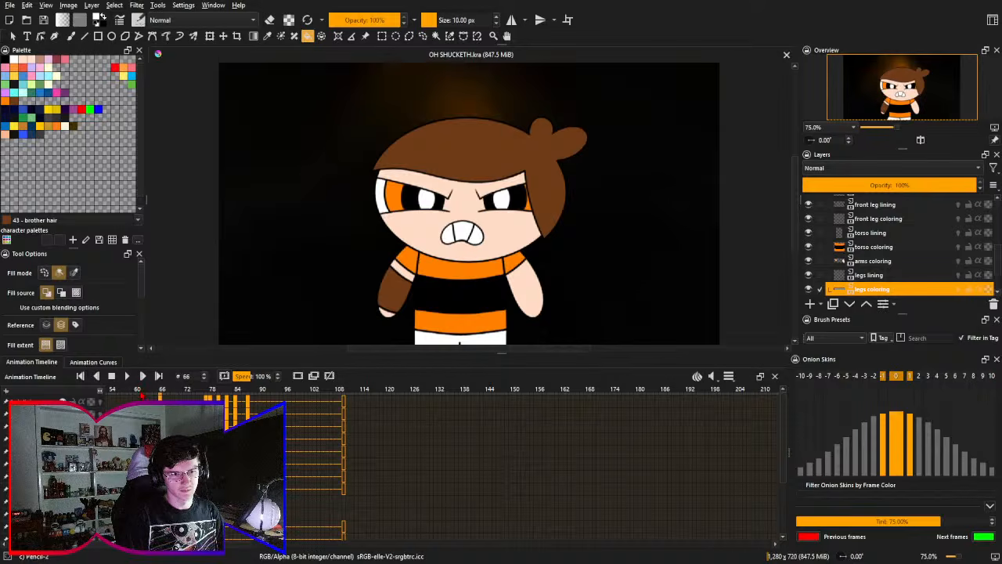
pyautogui.click(138, 393)
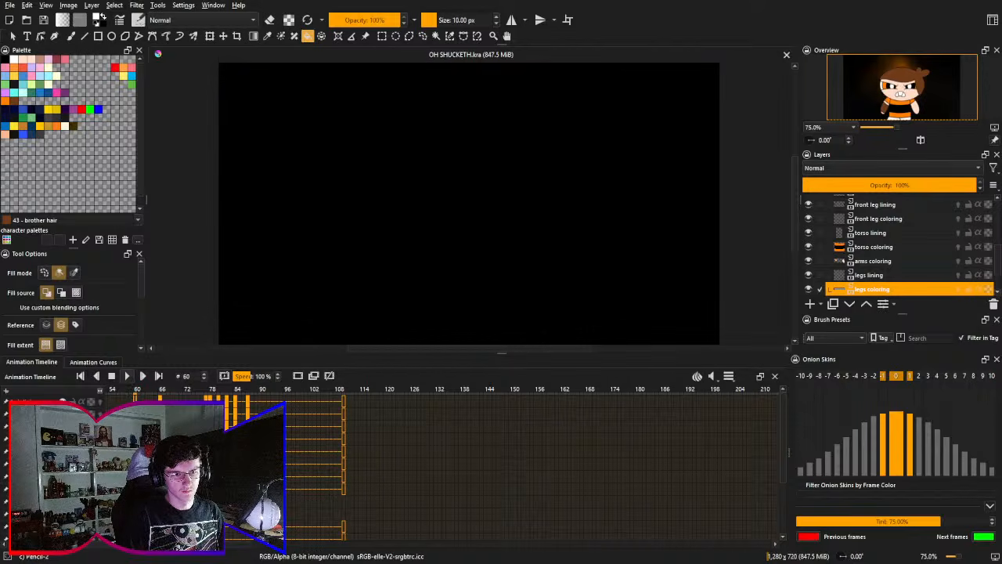
pyautogui.click(126, 376)
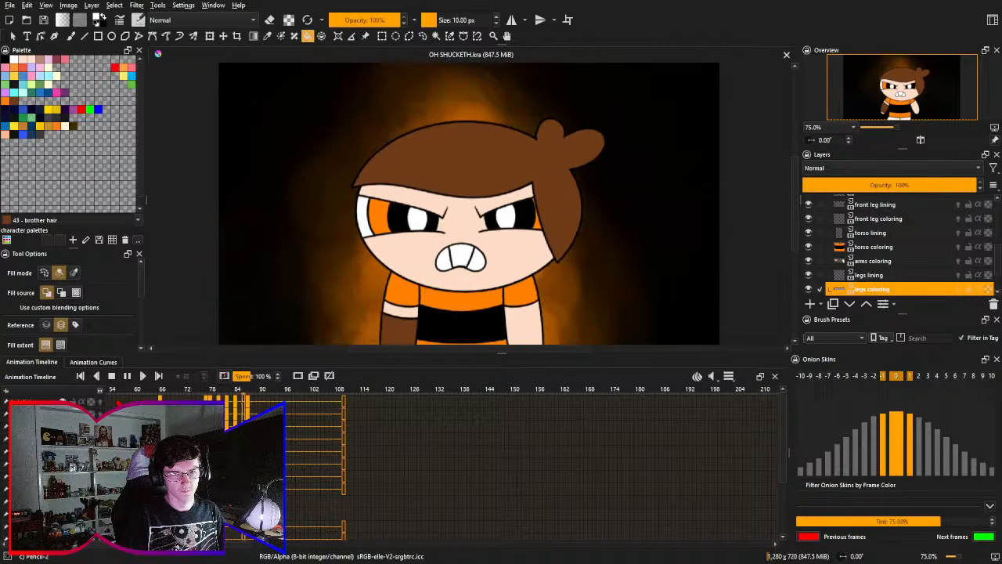
pyautogui.click(111, 376)
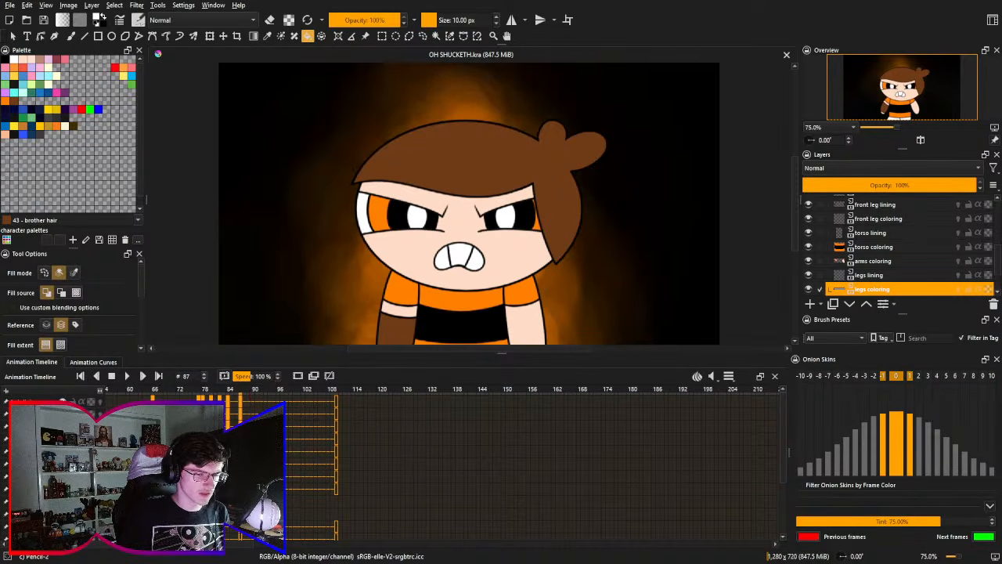
# - Step through the stomp frame by frame up to frame 85 and back to frame 80 to examine the body poses
pyautogui.hscroll(-3, 449, 458)
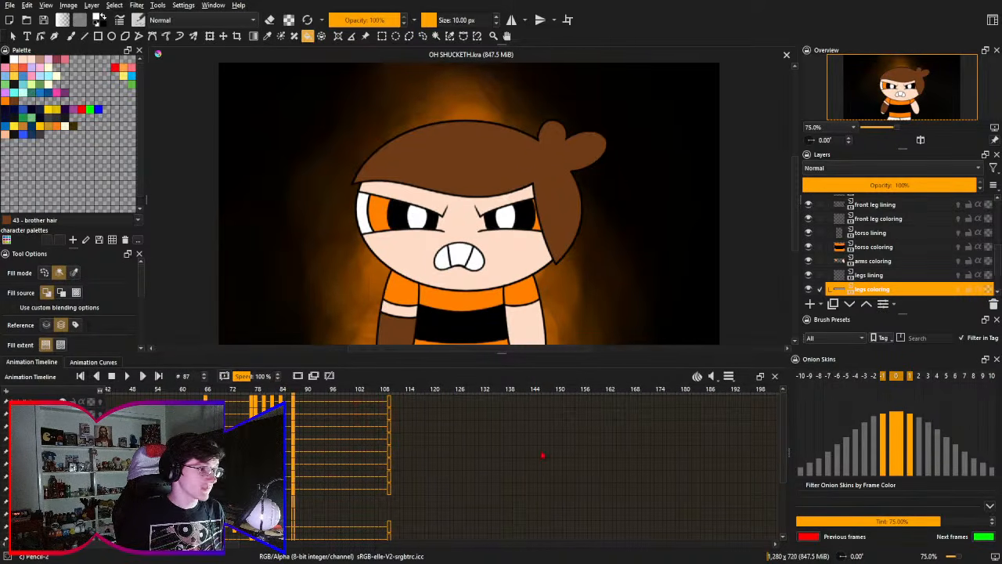
pyautogui.moveTo(432, 454); pyautogui.dragTo(501, 483)
pyautogui.moveTo(319, 437); pyautogui.dragTo(256, 284)
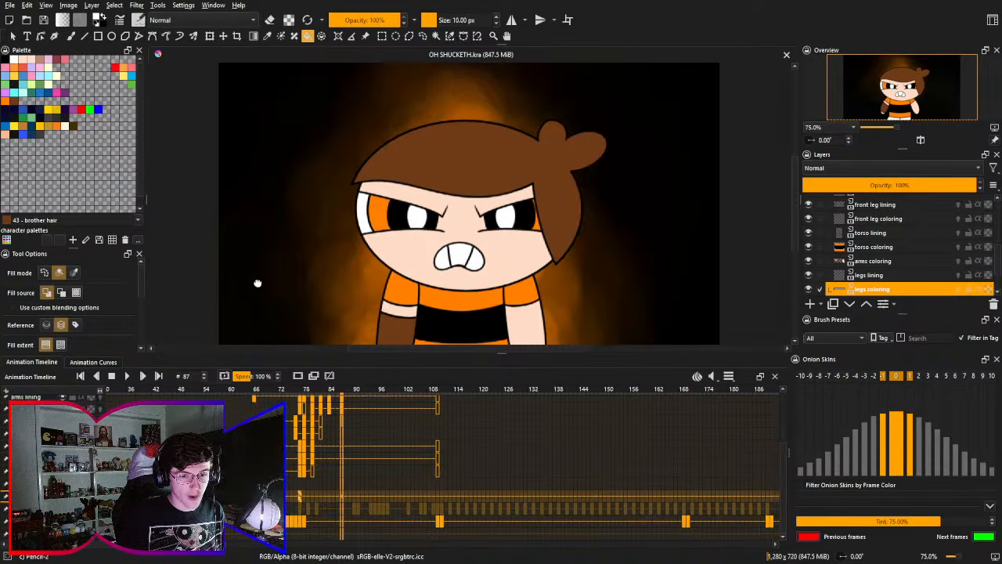
pyautogui.click(255, 390)
pyautogui.moveTo(329, 454); pyautogui.dragTo(285, 455)
pyautogui.press('Right')
pyautogui.press('Right')
pyautogui.press('Right')
pyautogui.press('Right')
pyautogui.press('Right')
pyautogui.press('Right')
pyautogui.press('Right')
pyautogui.press('Right')
pyautogui.press('Right')
pyautogui.press('Right')
pyautogui.press('Right')
pyautogui.press('Right')
pyautogui.press('Right')
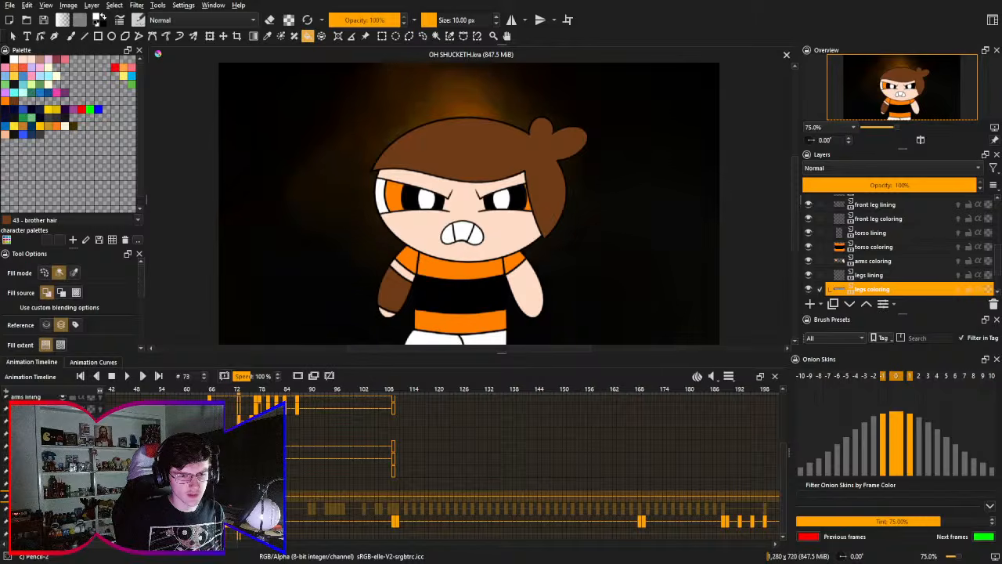
pyautogui.press('Right')
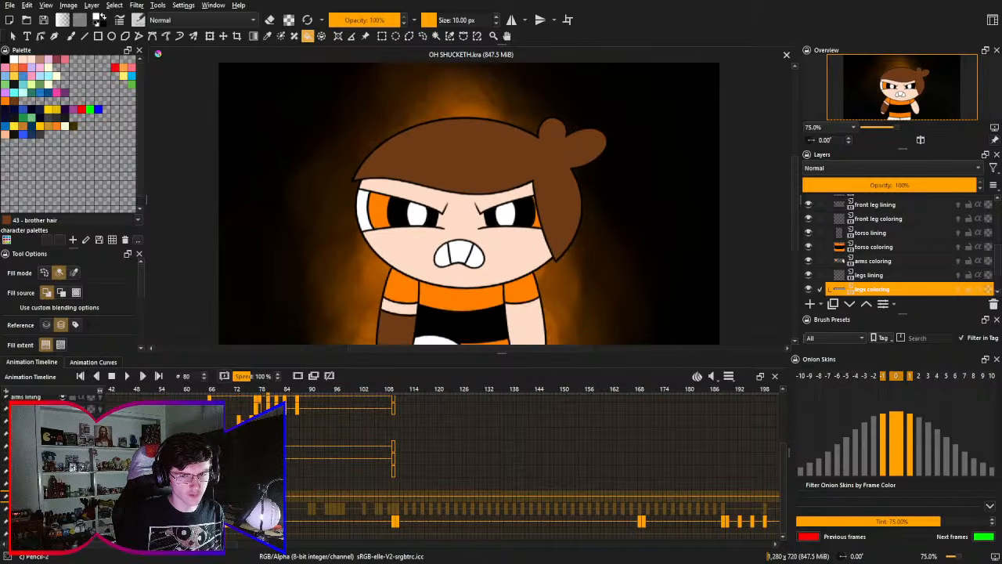
pyautogui.press('Right')
pyautogui.press('Right')
pyautogui.press('Right')
pyautogui.press('Right')
pyautogui.press('Right')
pyautogui.press('Right')
pyautogui.press('Right')
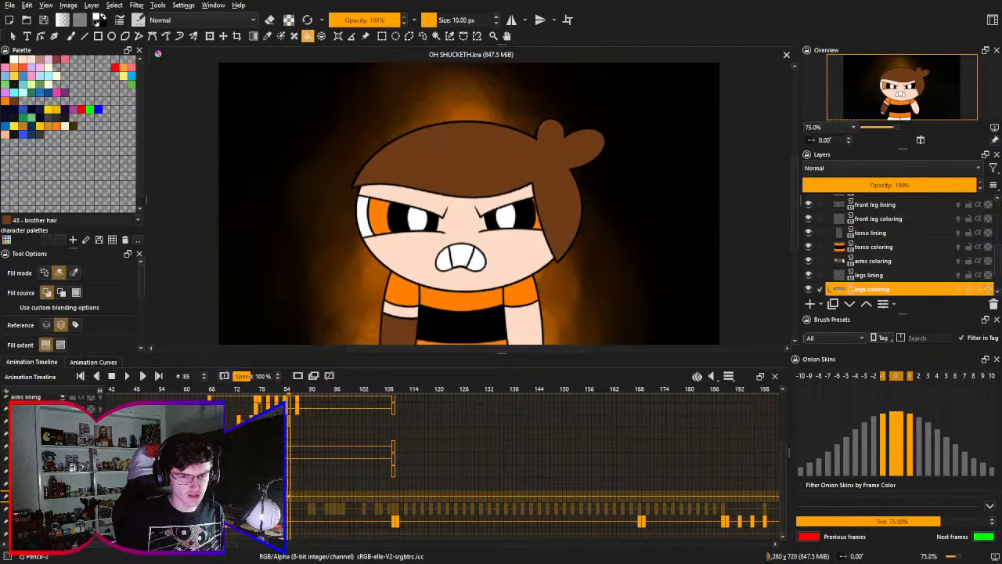
pyautogui.click(268, 390)
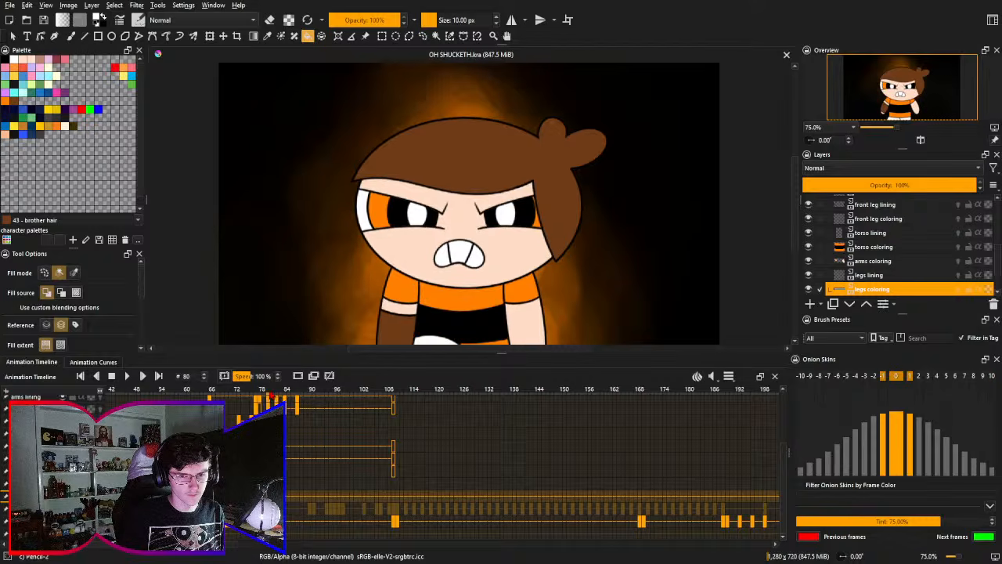
# - Transform the torso lining and torso coloring layers together, moving the torso slightly lower at frame 87
pyautogui.click(298, 392)
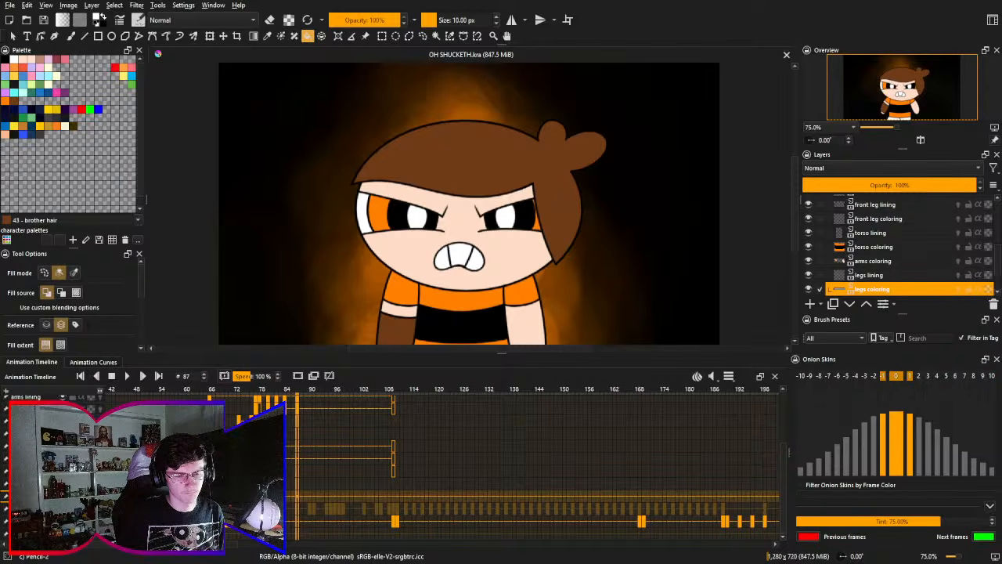
pyautogui.click(871, 233)
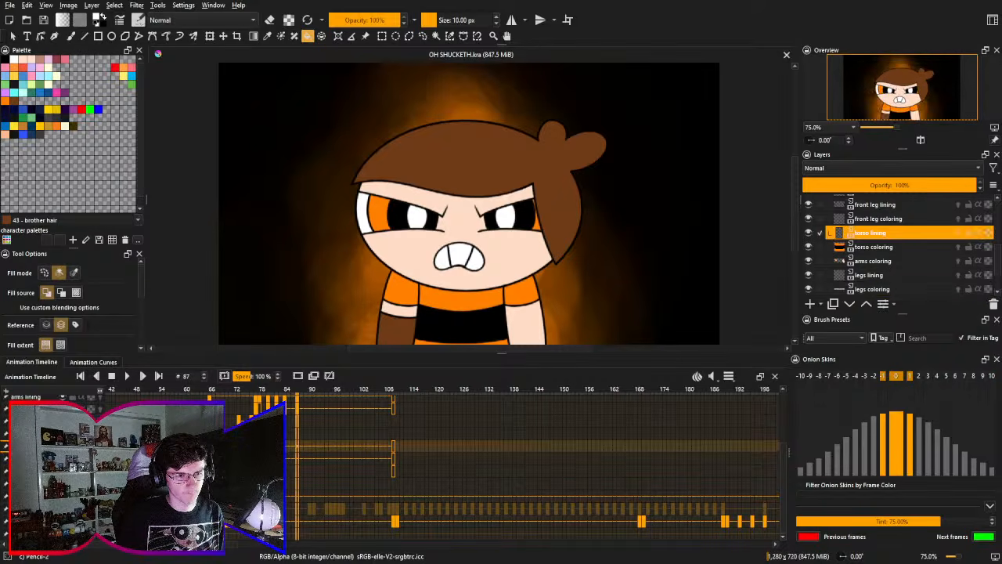
pyautogui.keyDown('ctrl'); pyautogui.click(916, 247); pyautogui.keyUp('ctrl')
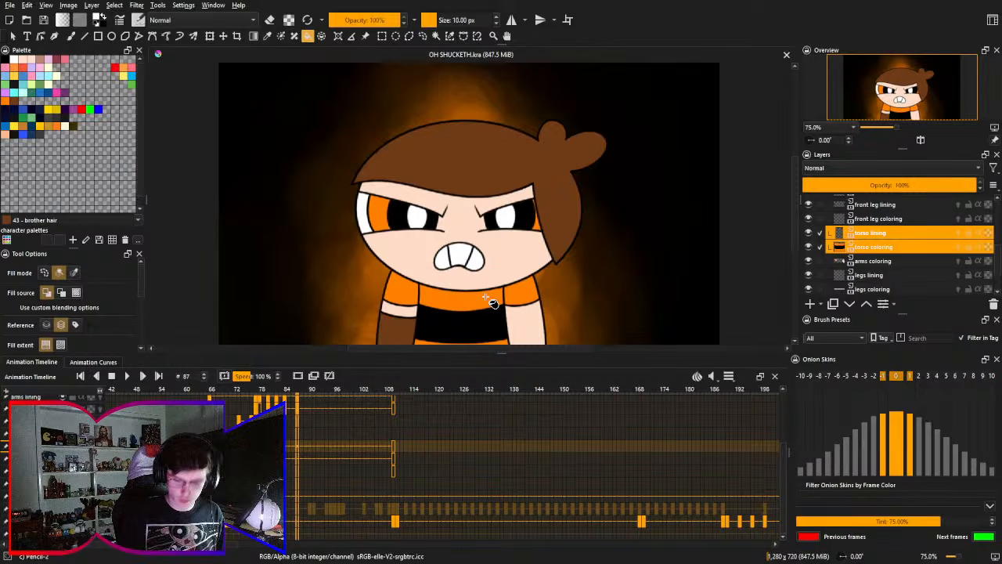
pyautogui.hotkey('ctrl', 't')
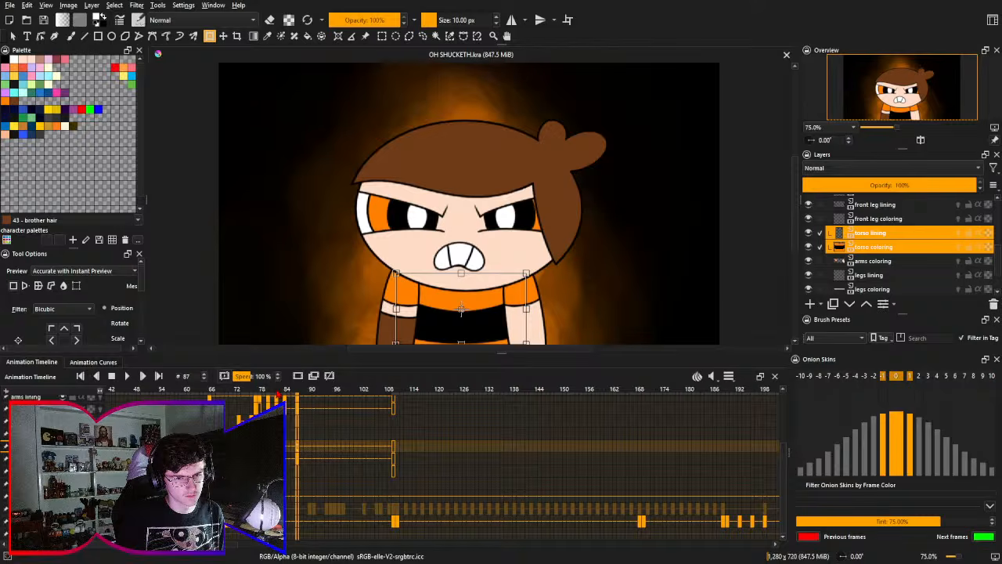
pyautogui.click(279, 393)
pyautogui.click(466, 329)
pyautogui.moveTo(466, 319); pyautogui.dragTo(423, 321)
pyautogui.click(287, 394)
pyautogui.click(423, 318)
pyautogui.click(298, 397)
pyautogui.click(441, 316)
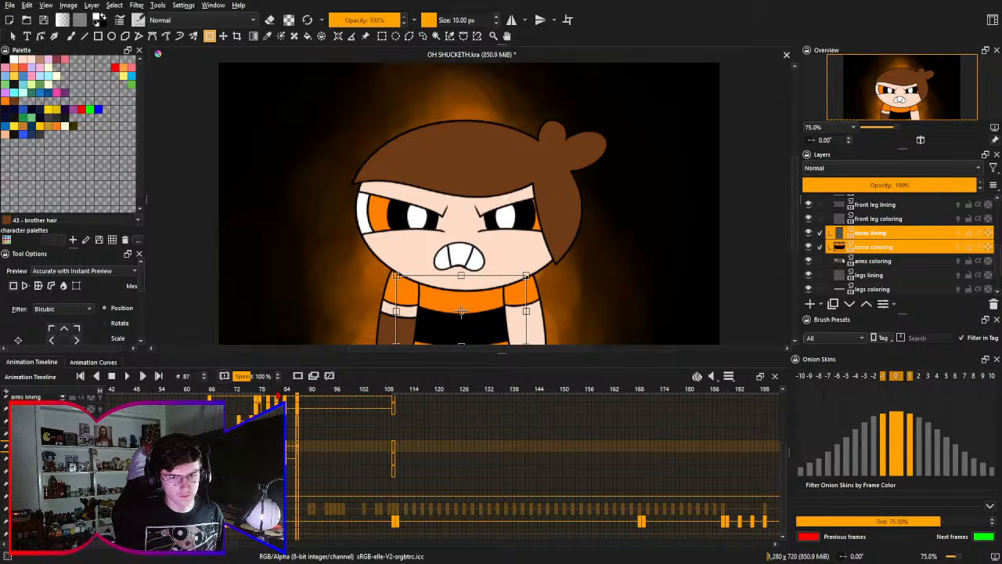
# - Compare the torso's position across frames 81, 82 and 87, and save the file
pyautogui.click(278, 395)
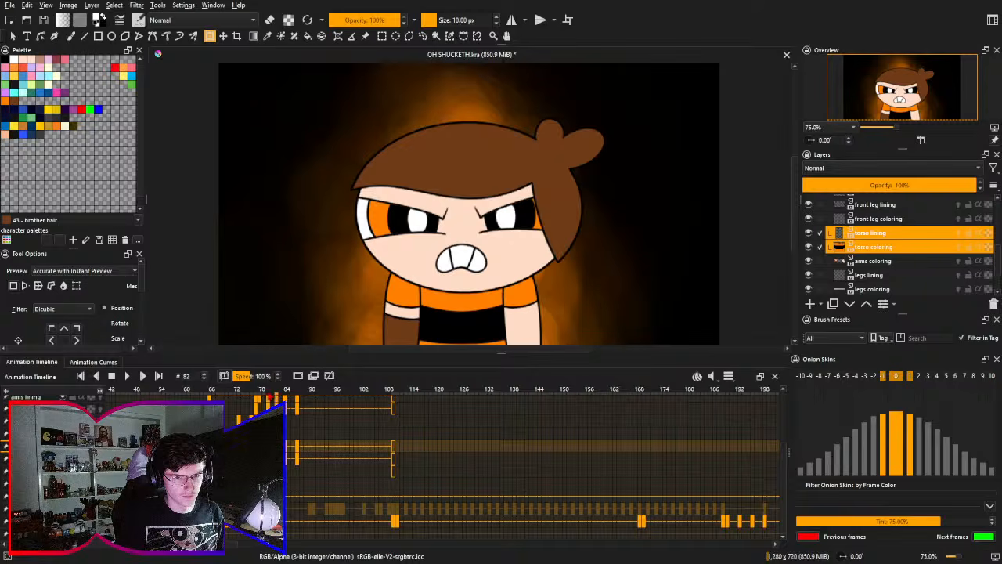
pyautogui.click(300, 396)
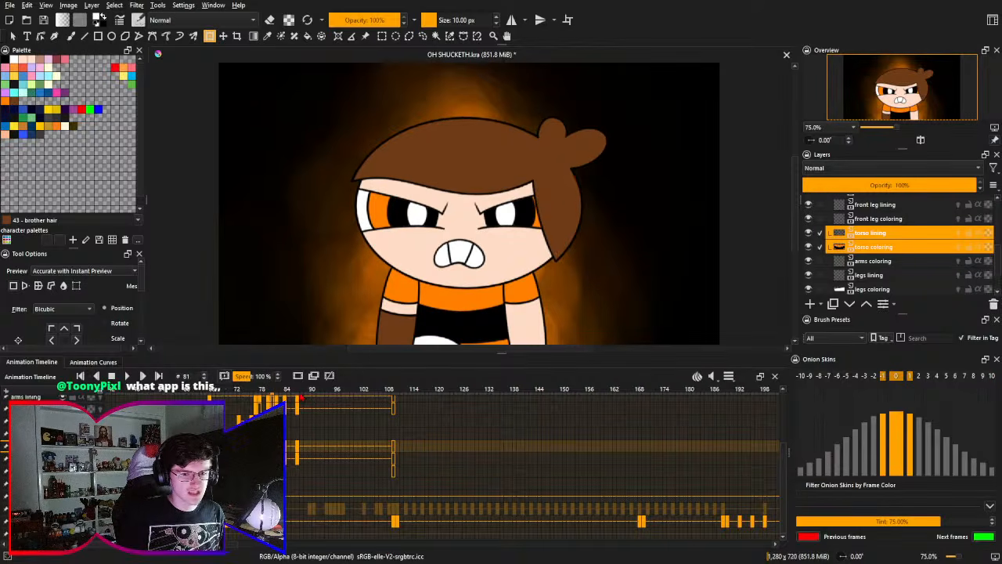
pyautogui.click(299, 394)
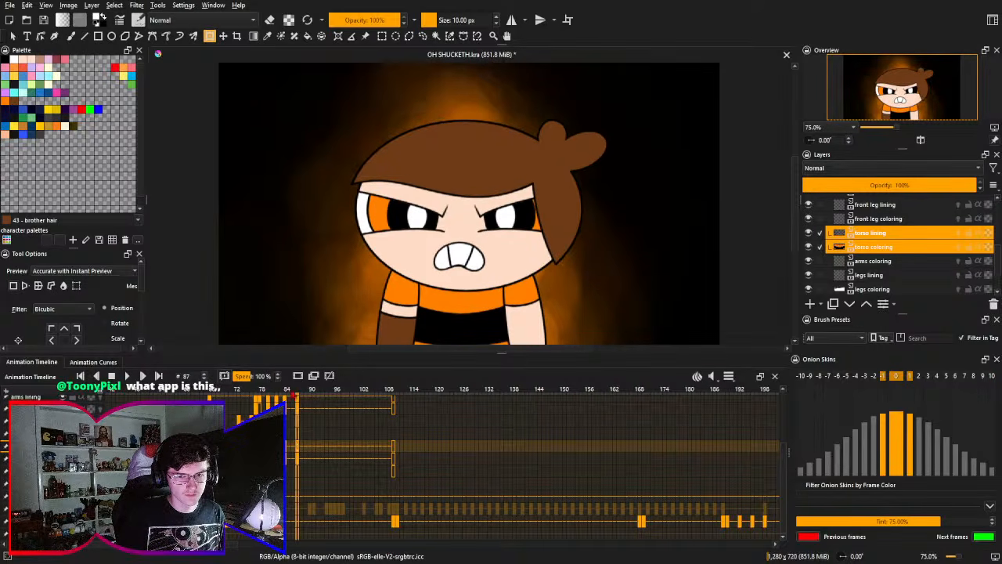
pyautogui.click(278, 396)
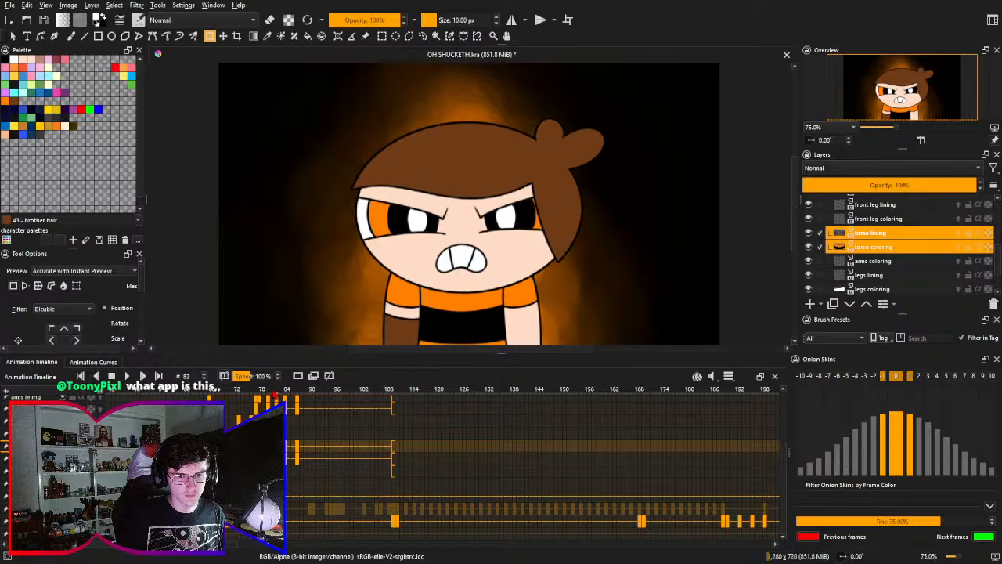
pyautogui.click(270, 396)
pyautogui.click(299, 395)
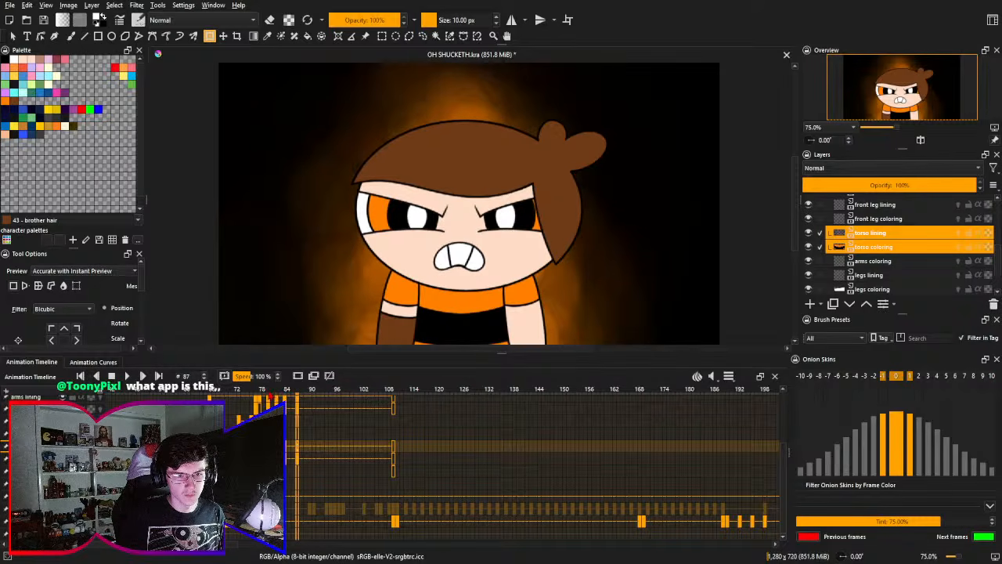
pyautogui.click(271, 396)
pyautogui.click(299, 394)
pyautogui.moveTo(317, 451); pyautogui.dragTo(286, 447)
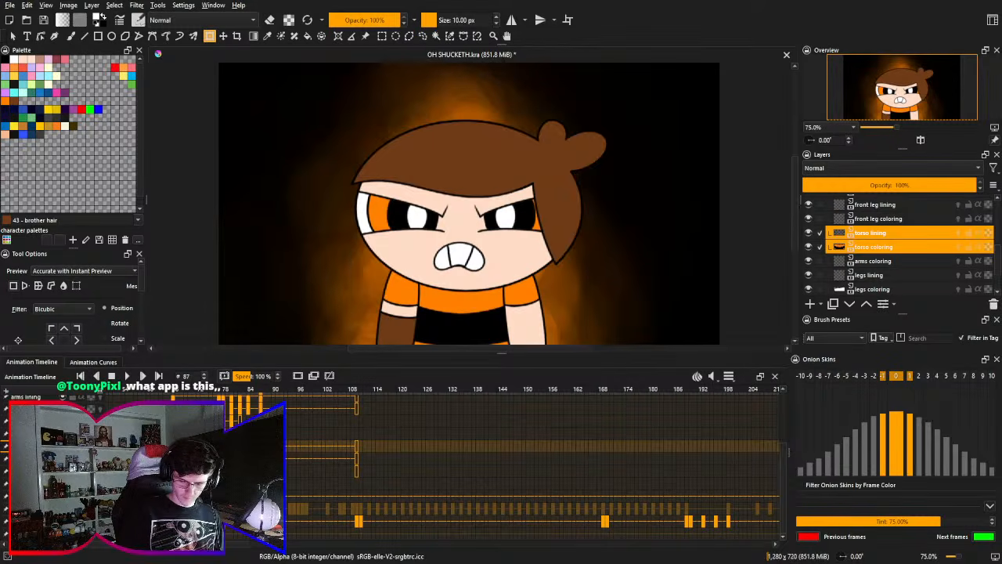
pyautogui.hotkey('ctrl', 's')
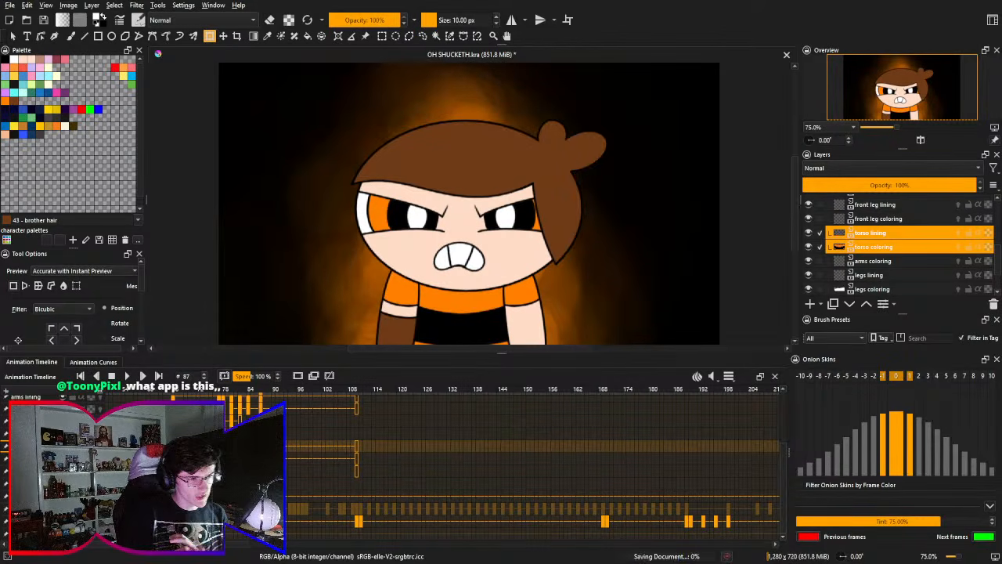
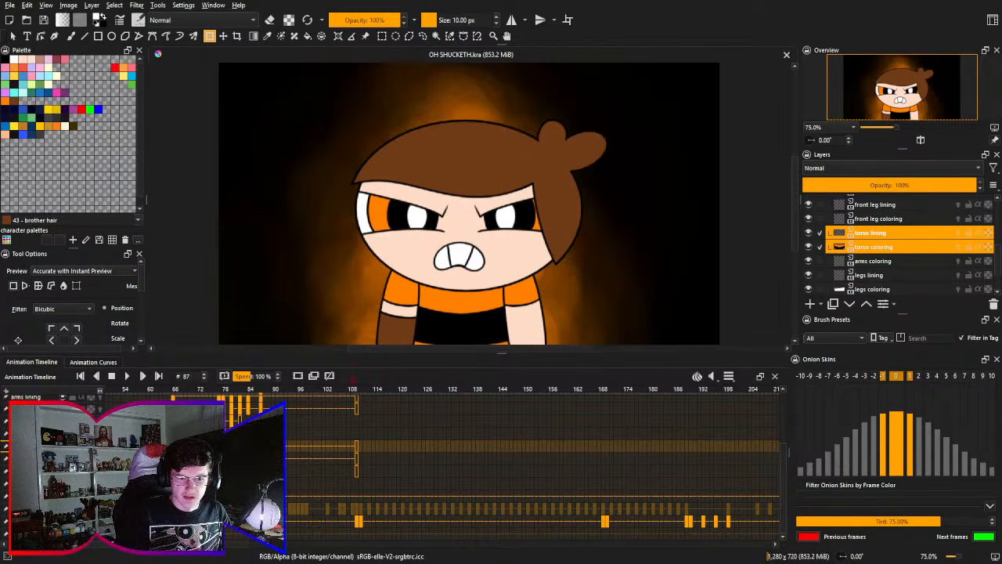
# - Make the draft layer visible again and delete its keyframes around frames 77 to 81 in the timeline
pyautogui.click(303, 394)
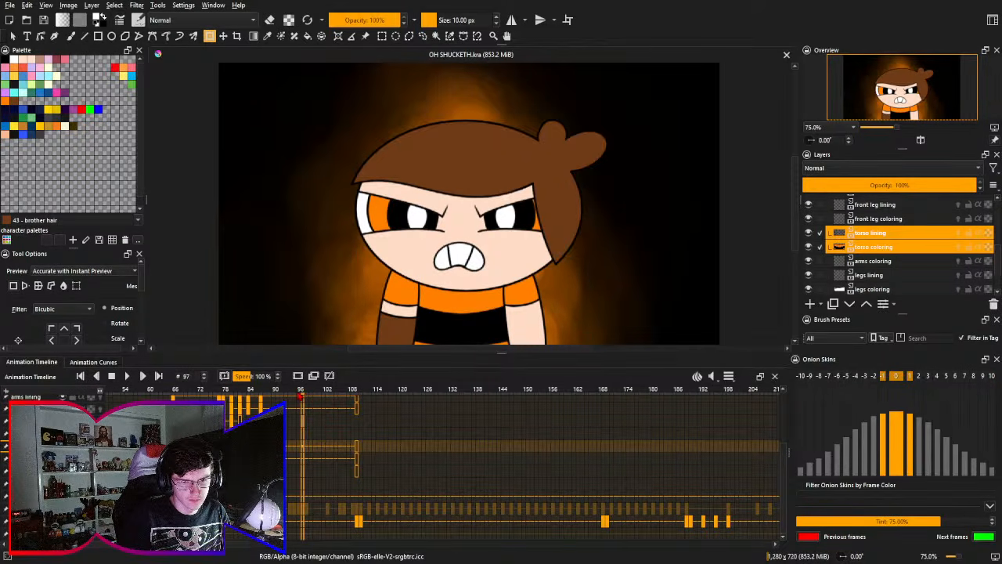
pyautogui.hscroll(-5, 429, 472)
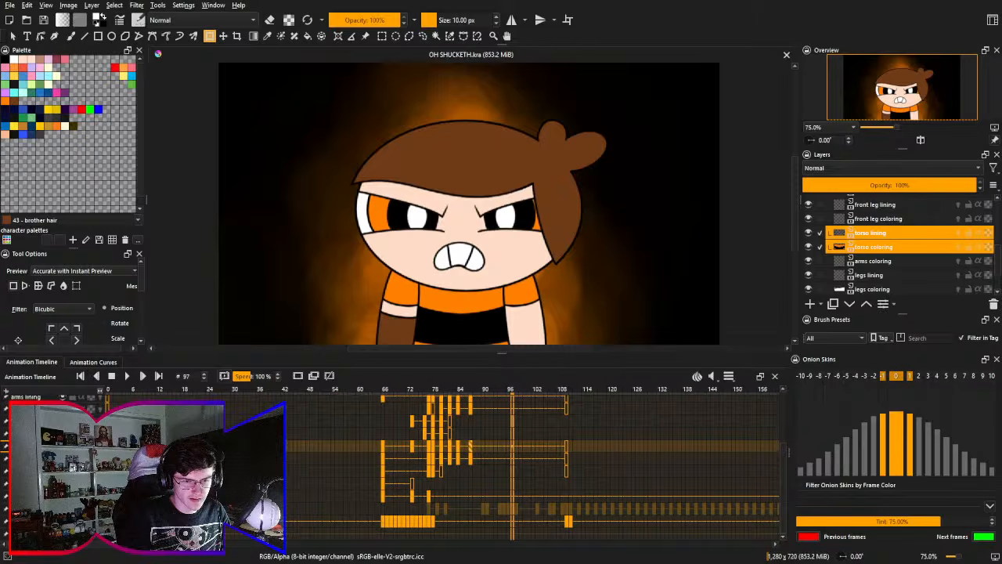
pyautogui.hscroll(3, 429, 472)
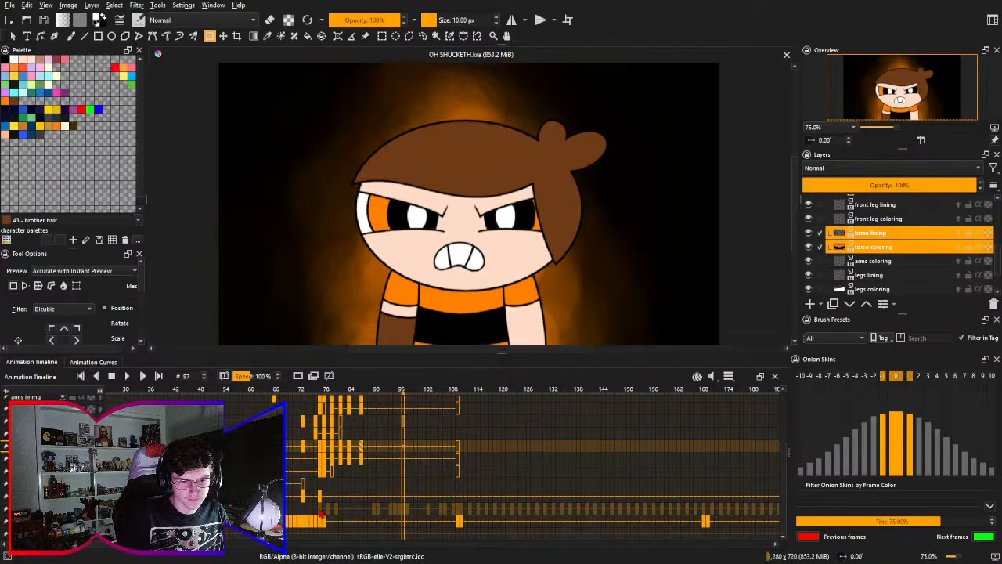
pyautogui.click(322, 513)
pyautogui.click(338, 513)
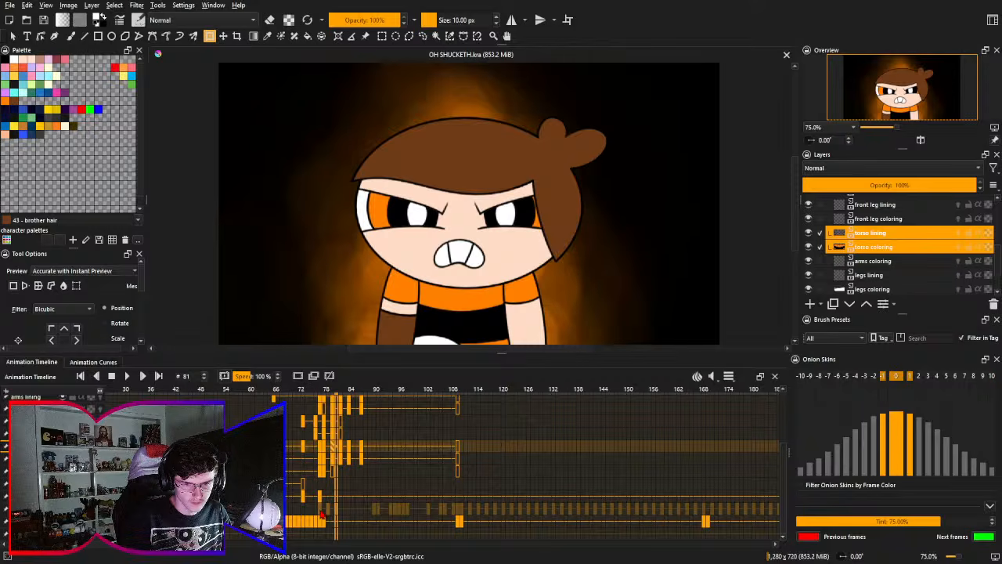
pyautogui.click(321, 514)
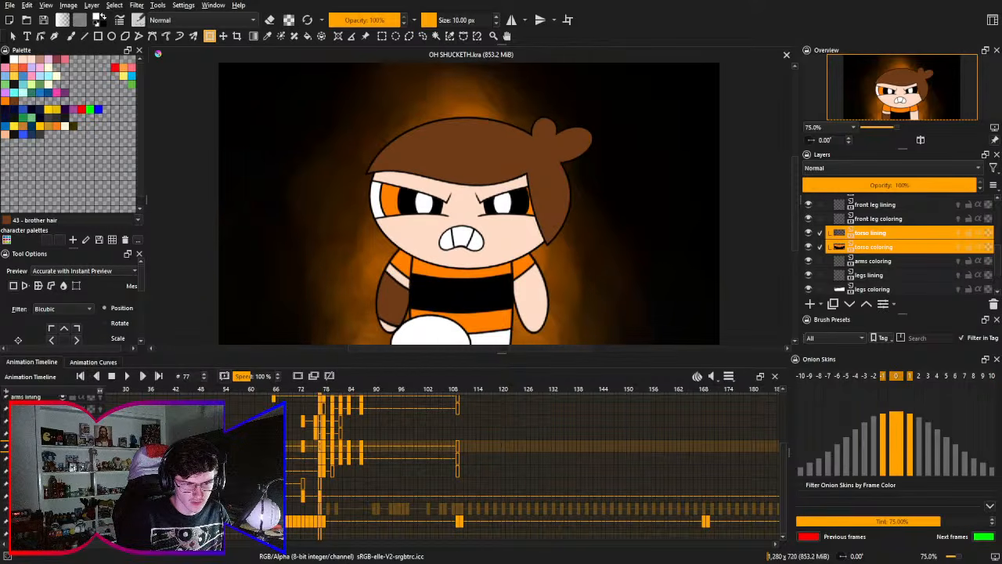
pyautogui.click(336, 513)
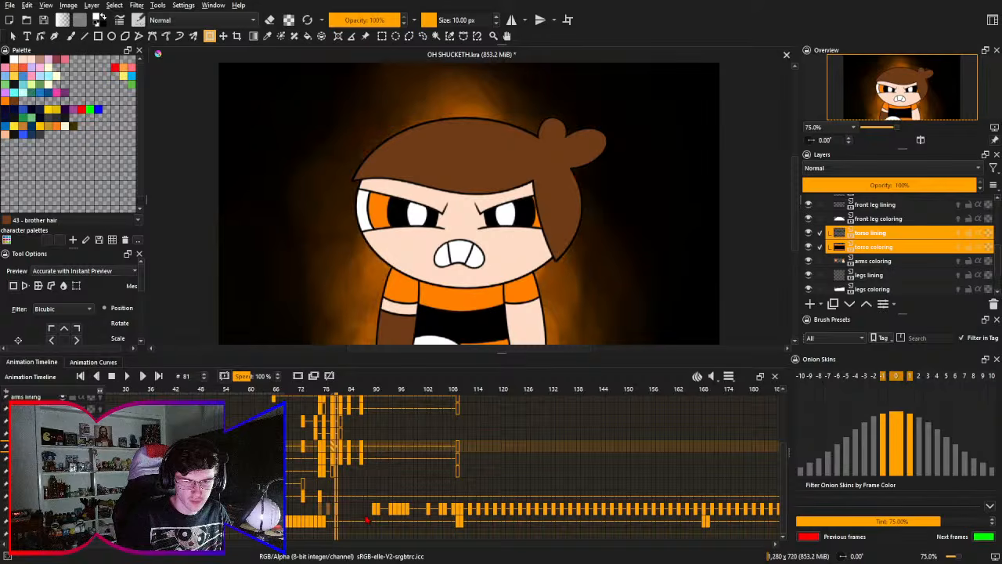
# - Add blank keyframes at frame 90 on the cleaned-up character layers so their held drawings end where the next draft pose starts
pyautogui.click(371, 513)
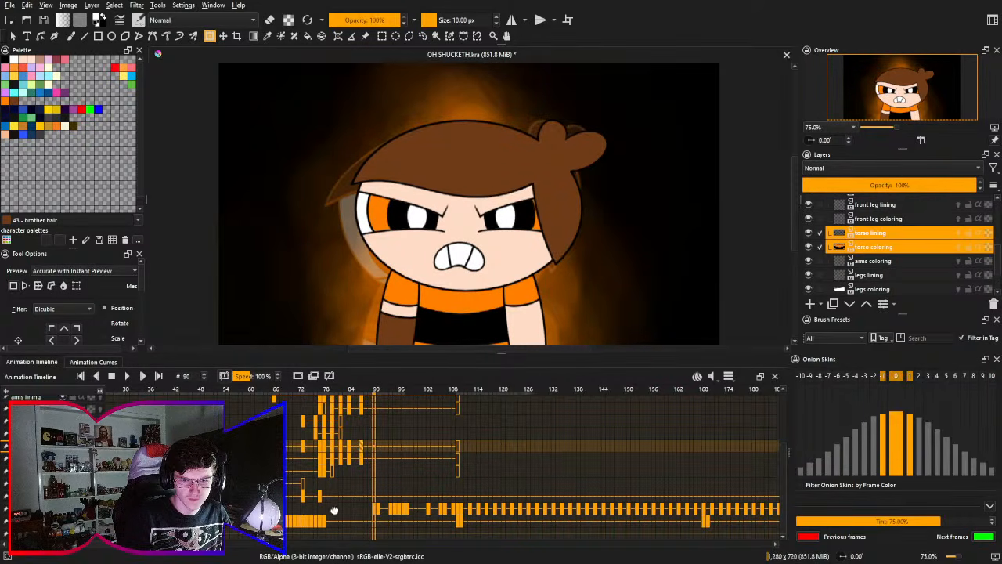
pyautogui.hscroll(3, 319, 509)
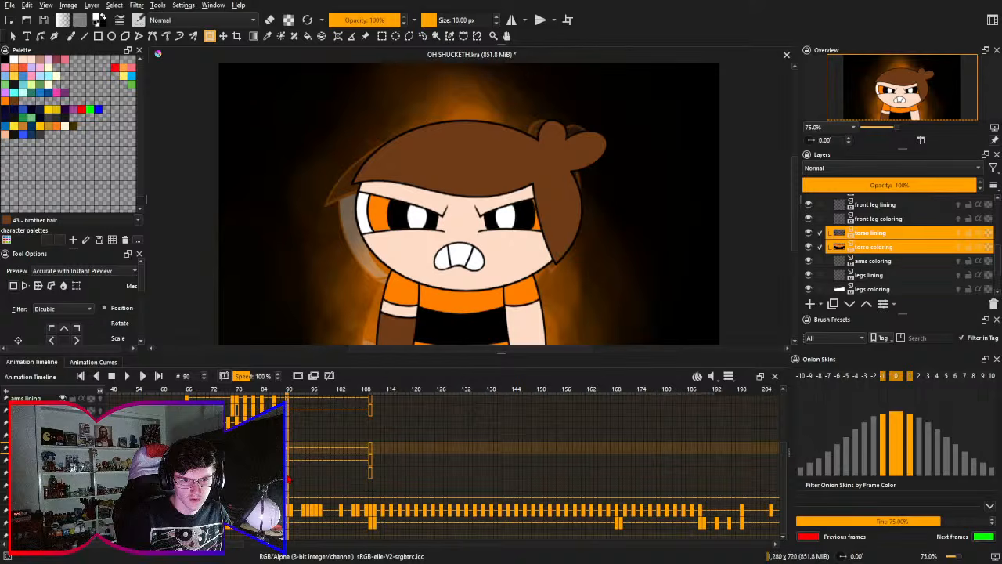
pyautogui.scroll(3, 289, 489)
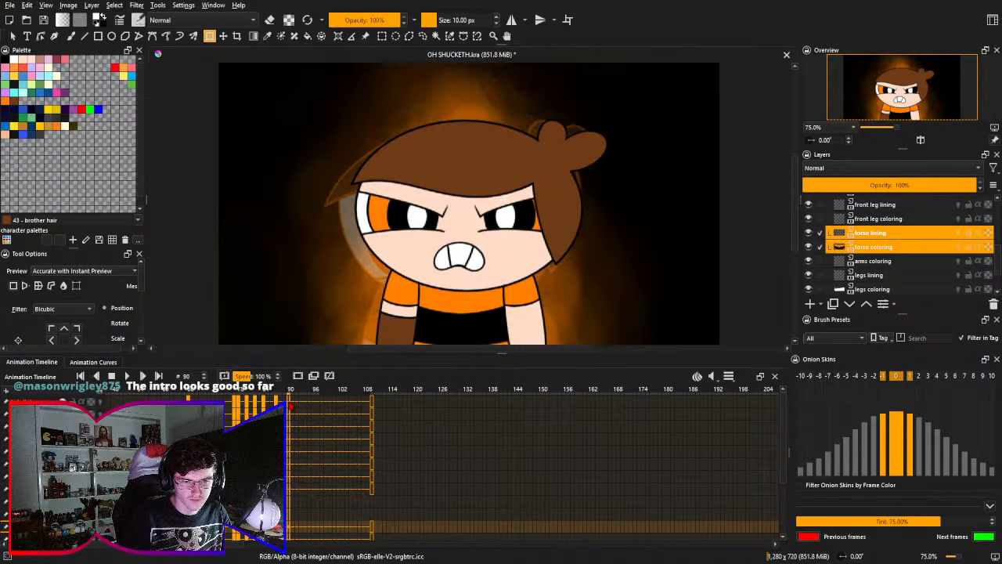
pyautogui.scroll(-2, 298, 473)
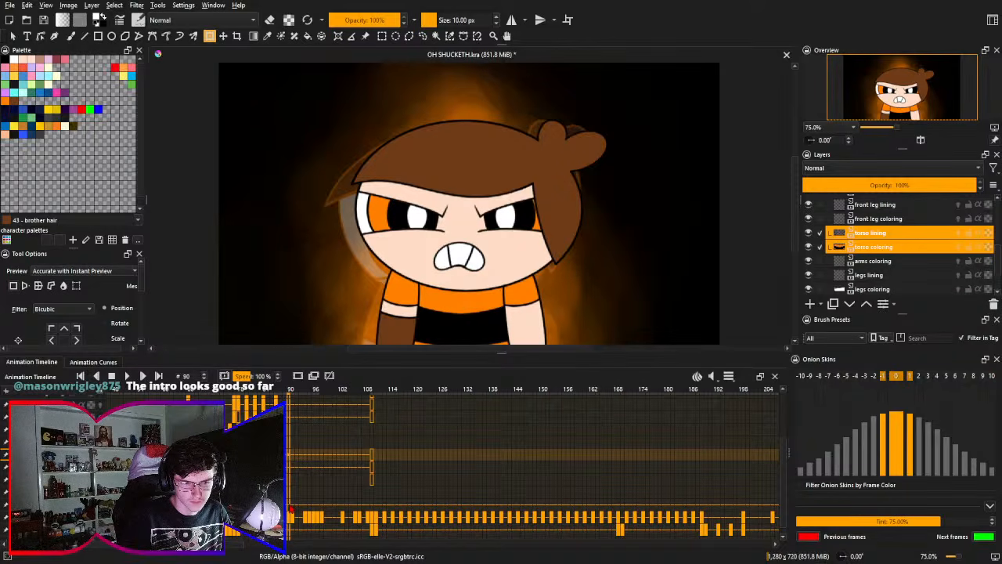
pyautogui.keyDown('shift'); pyautogui.click(291, 507); pyautogui.keyUp('shift')
pyautogui.click(298, 375)
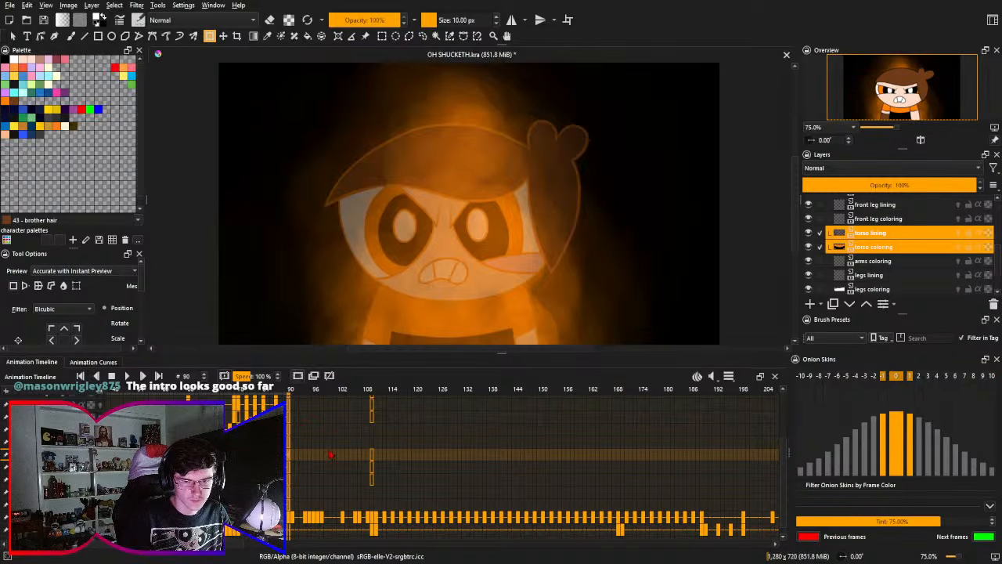
pyautogui.moveTo(304, 475); pyautogui.dragTo(287, 465)
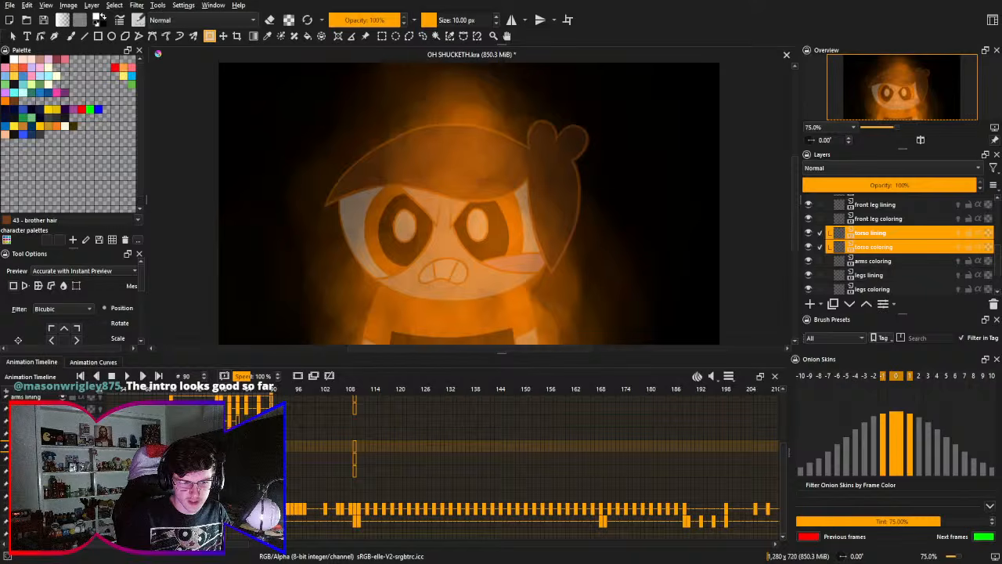
# - Select the draft layer at frame 90 and raise its opacity to 99%
pyautogui.click(273, 508)
pyautogui.moveTo(914, 188); pyautogui.dragTo(981, 200)
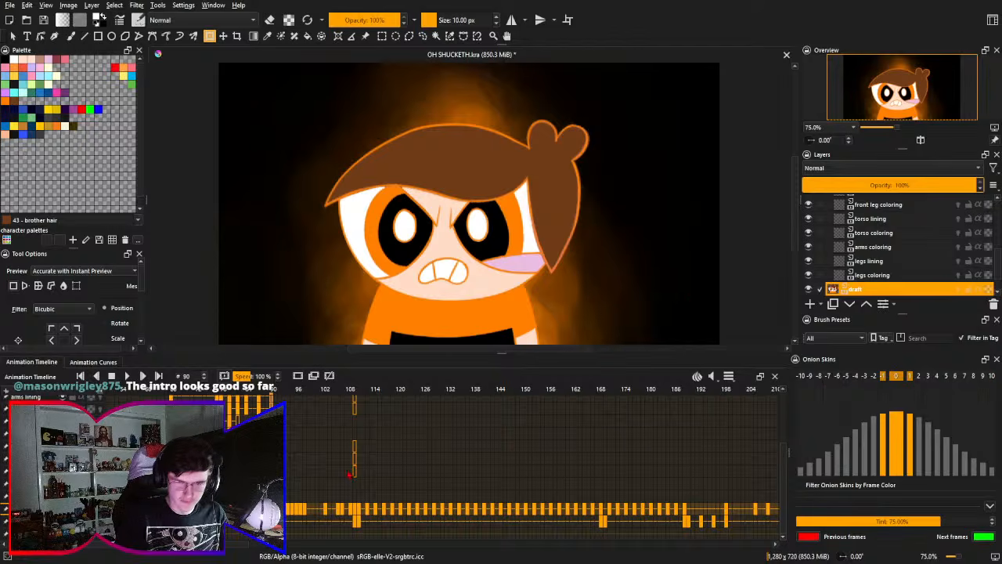
pyautogui.moveTo(300, 487)
pyautogui.mouseDown()
pyautogui.moveTo(307, 482)
pyautogui.moveTo(288, 488)
pyautogui.mouseUp()
# - Flip repeatedly between frames 89, 90 and 91 to compare the finished pose with the rough draft poses
pyautogui.press('Left')
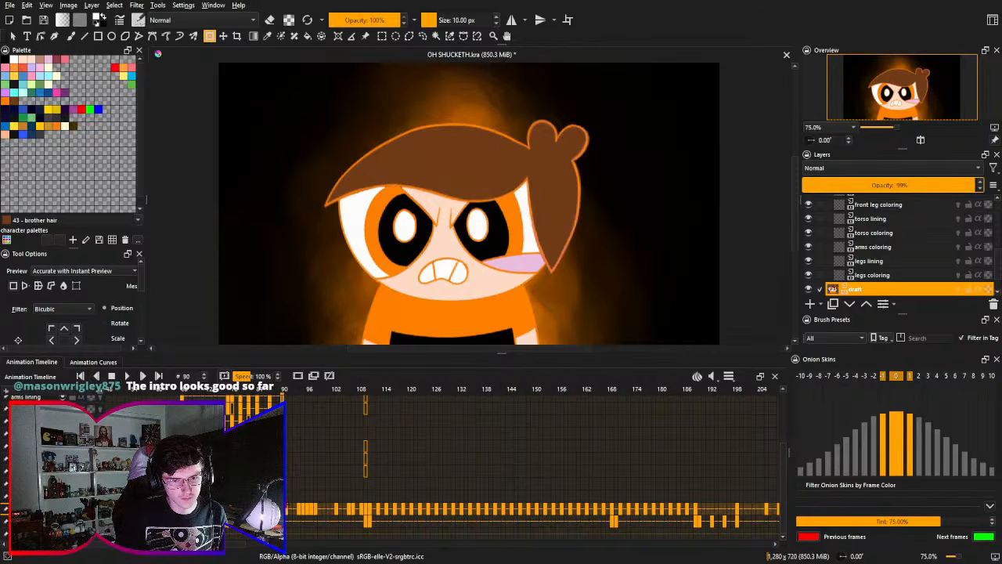
pyautogui.click(289, 505)
pyautogui.press('Left')
pyautogui.press('Right')
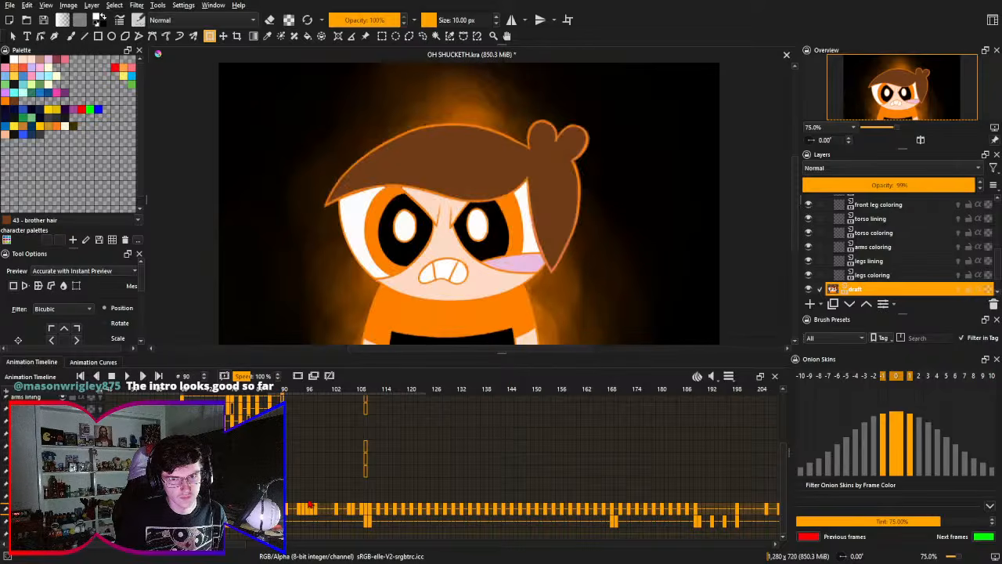
pyautogui.press('Left')
pyautogui.press('Right')
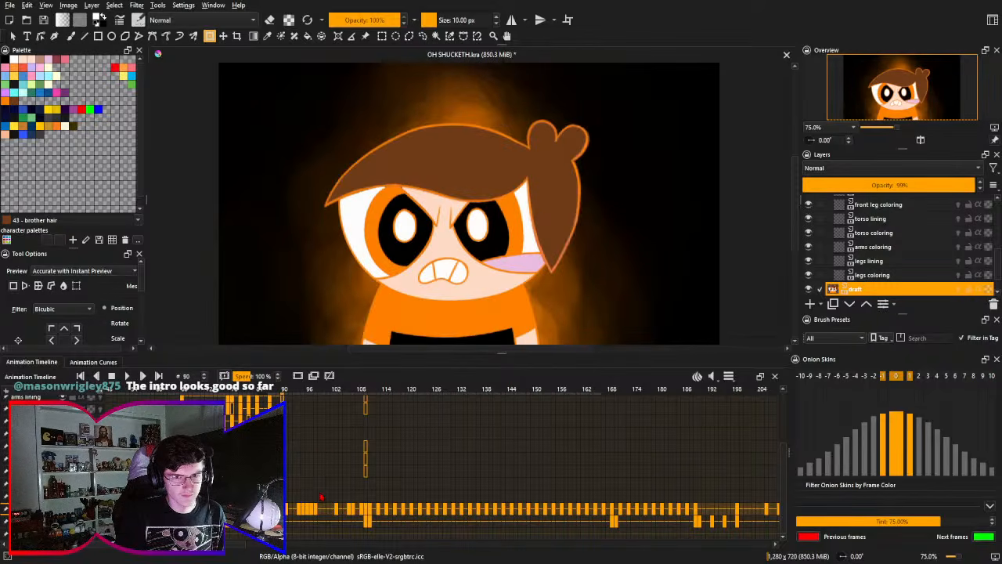
pyautogui.press('Left')
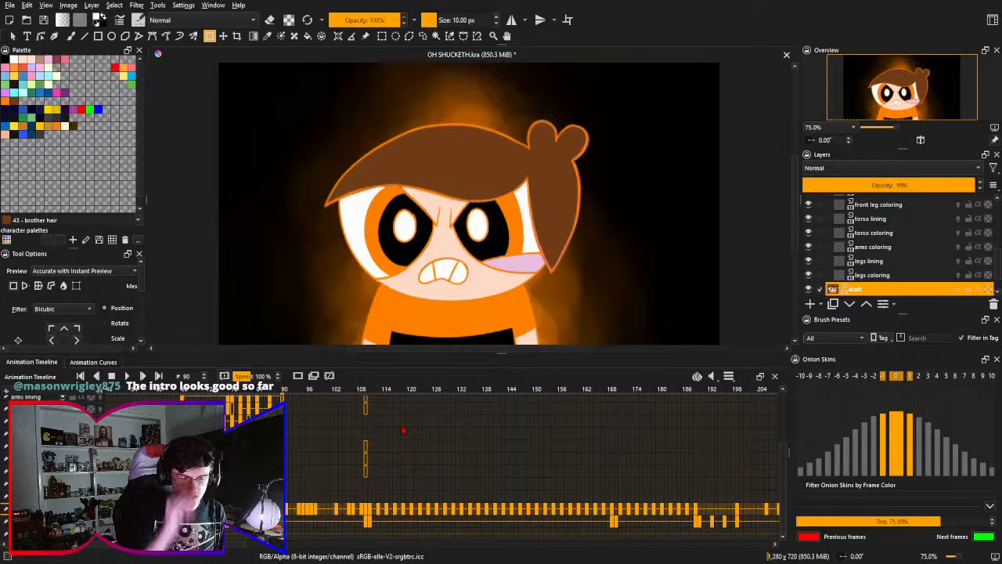
pyautogui.press('Left')
pyautogui.press('Right')
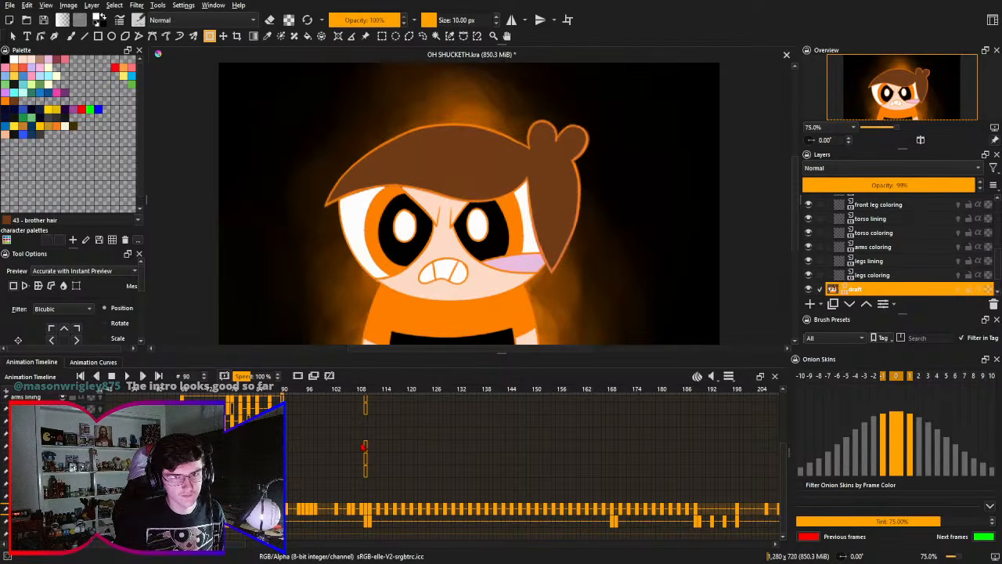
pyautogui.press('Left')
pyautogui.press('Right')
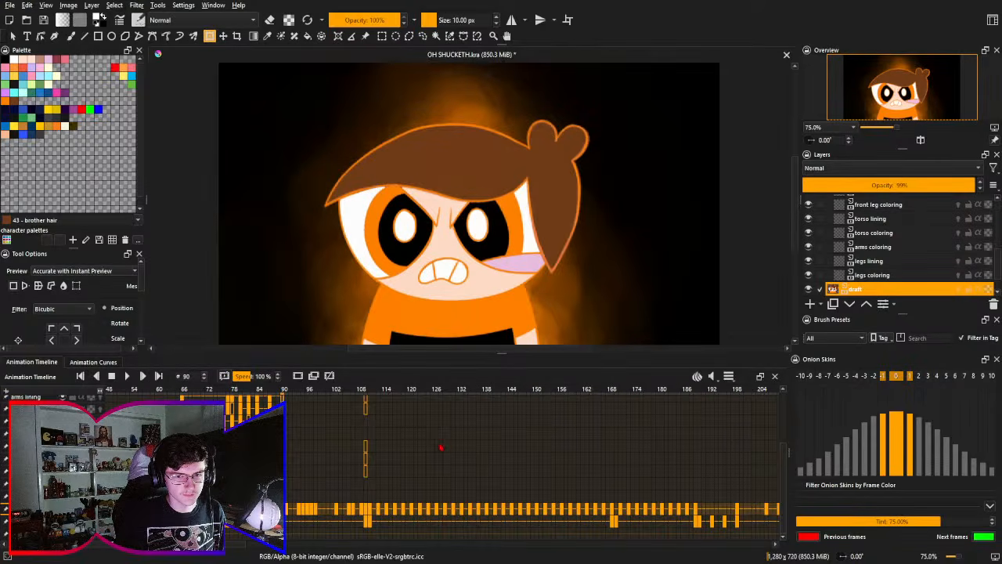
pyautogui.press('Left')
pyautogui.press('Right')
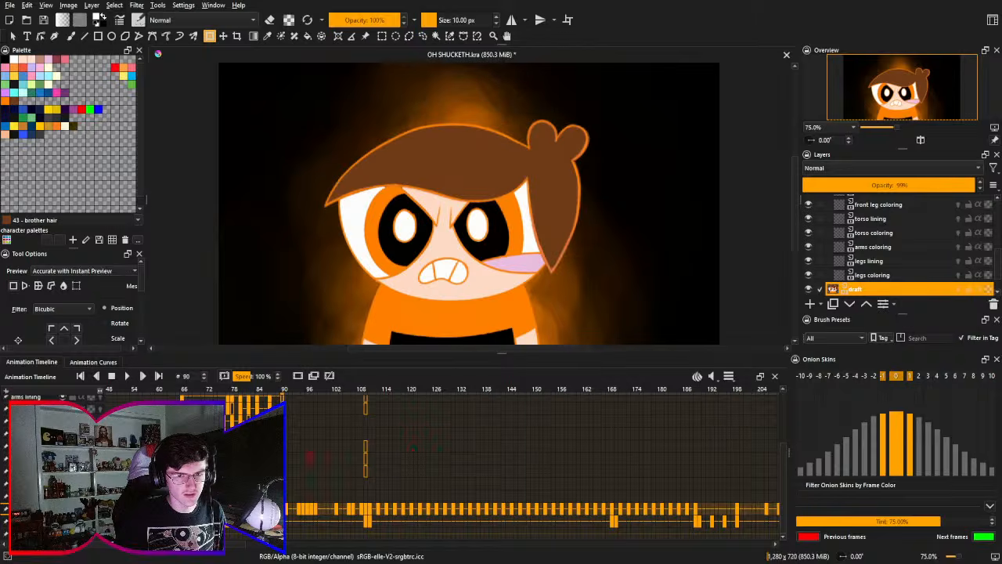
pyautogui.press('Left')
pyautogui.press('Right')
pyautogui.press('Left')
pyautogui.press('Right')
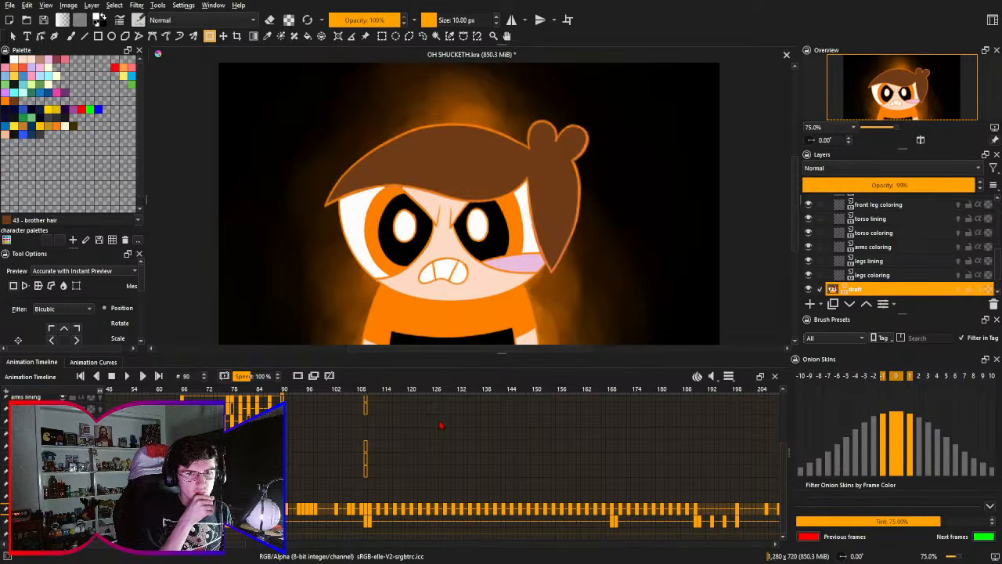
pyautogui.press('Left')
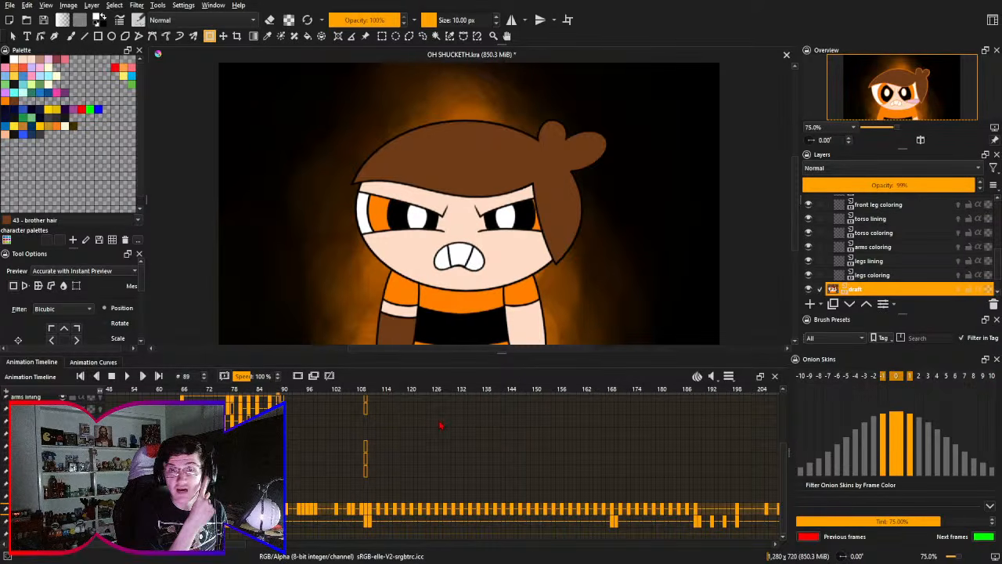
pyautogui.press('Right')
pyautogui.press('Right')
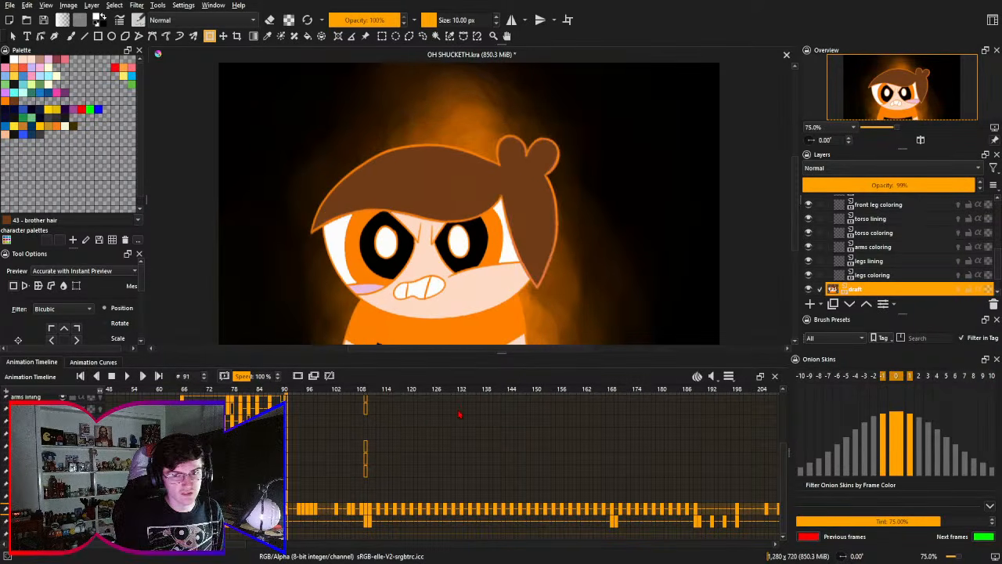
pyautogui.press('Left')
pyautogui.press('Left')
pyautogui.press('Right')
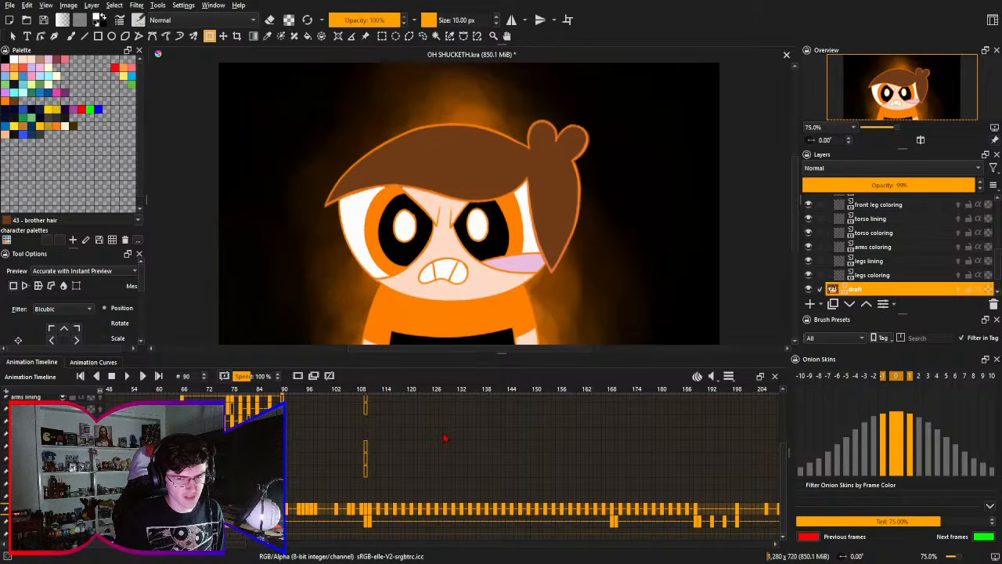
pyautogui.press('Left')
# - Step through the draft up to frame 94 and compare its poses with the finished pose at frame 87
pyautogui.press('Right')
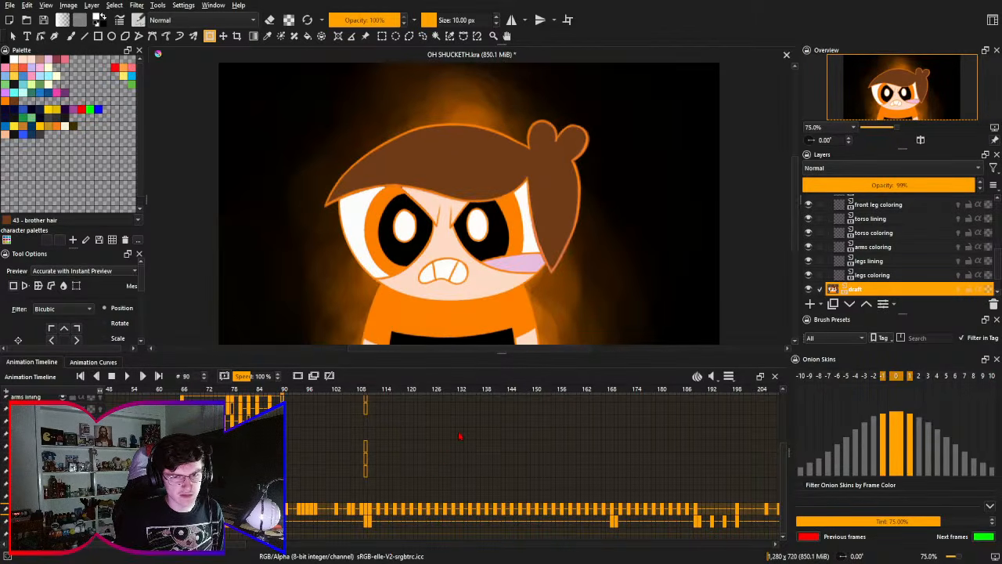
pyautogui.press('Right')
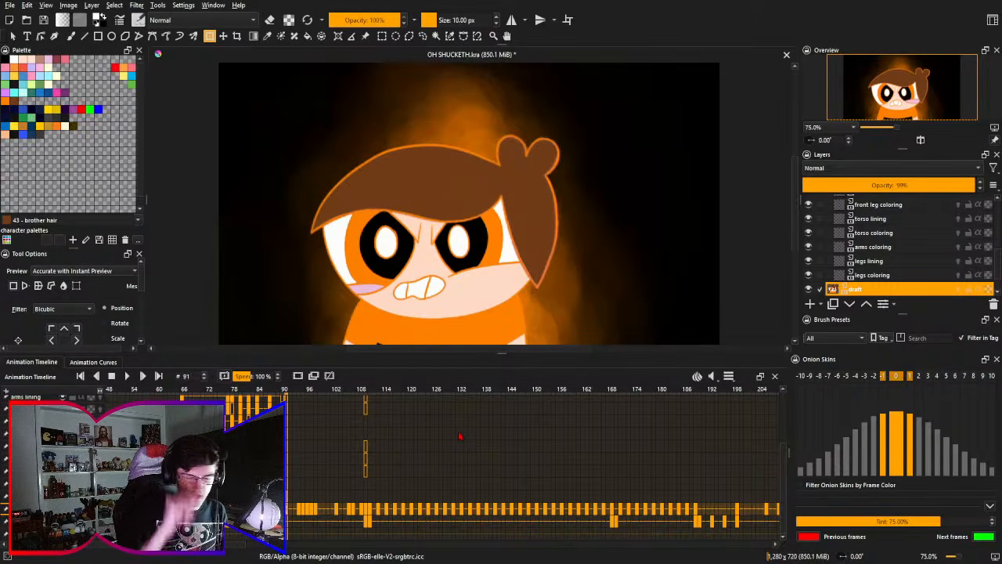
pyautogui.press('Right')
pyautogui.press('Right')
pyautogui.press('Right')
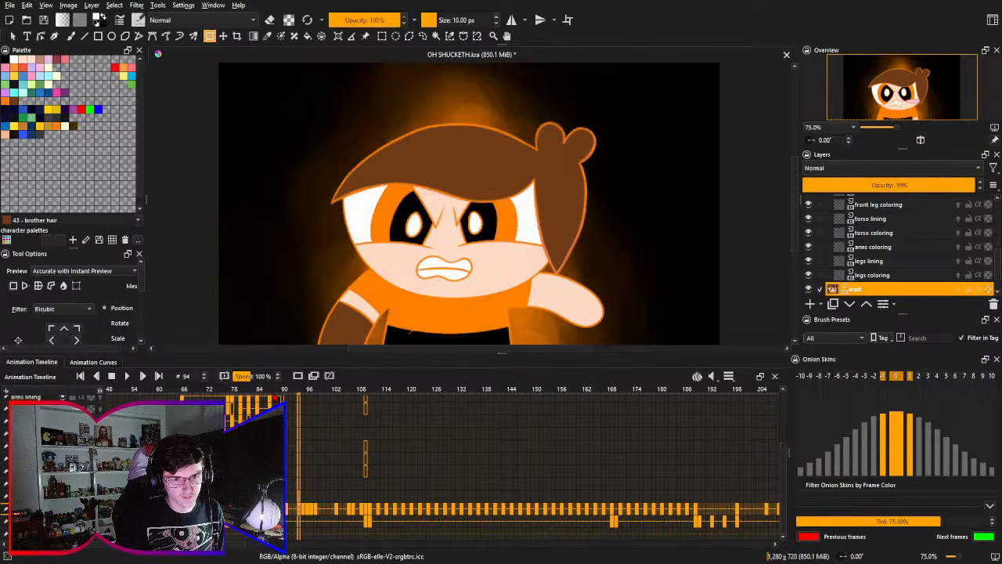
pyautogui.click(272, 394)
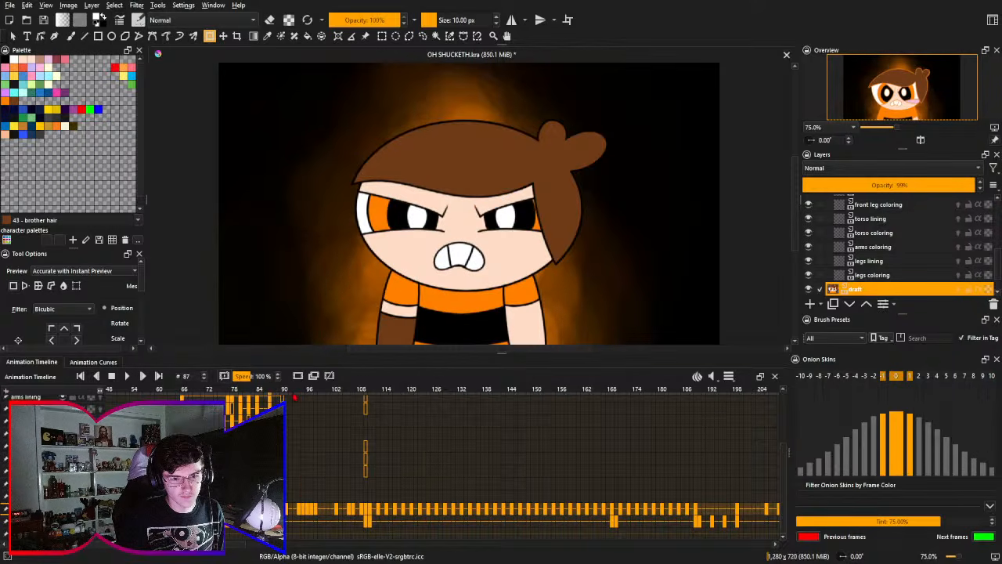
pyautogui.click(295, 395)
pyautogui.click(300, 396)
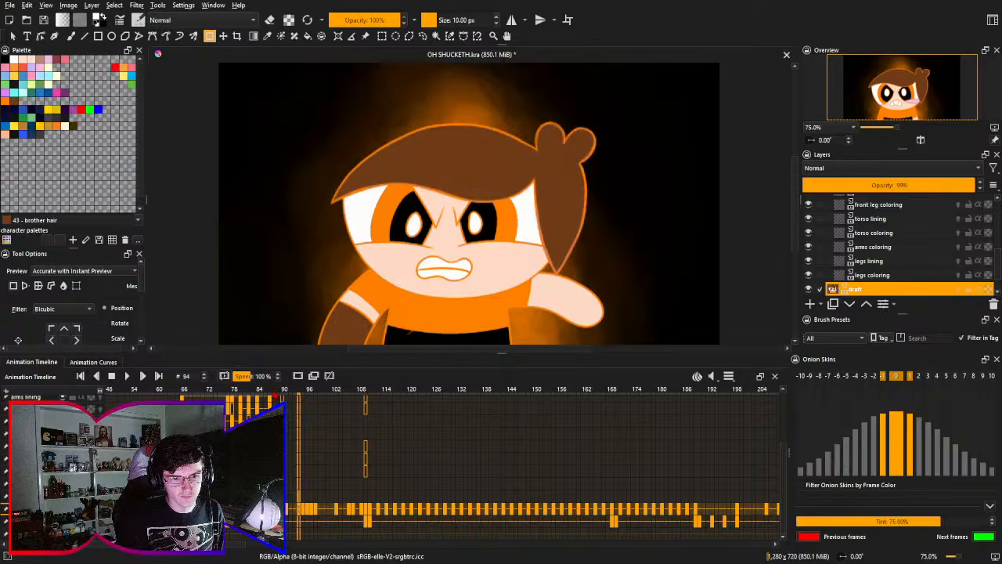
pyautogui.click(285, 396)
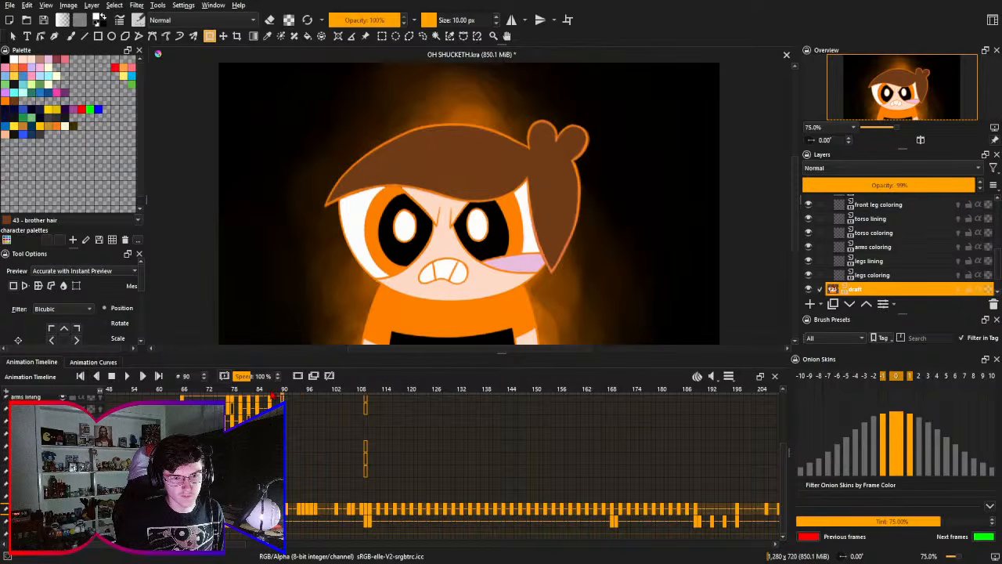
pyautogui.click(273, 396)
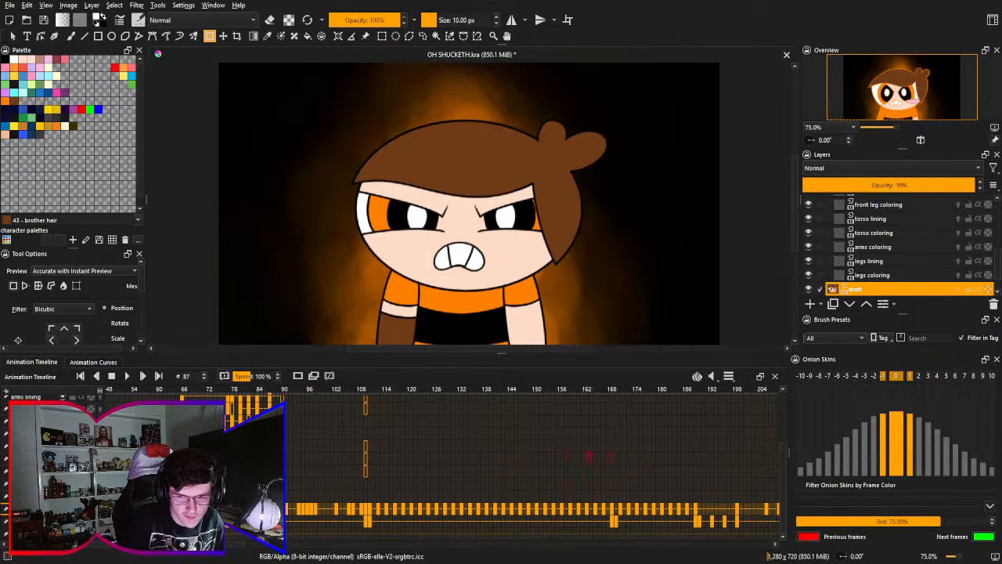
# - Go to frame 236 of the draft and examine the edge of the brother's shirt up close
pyautogui.moveTo(526, 407); pyautogui.dragTo(313, 399)
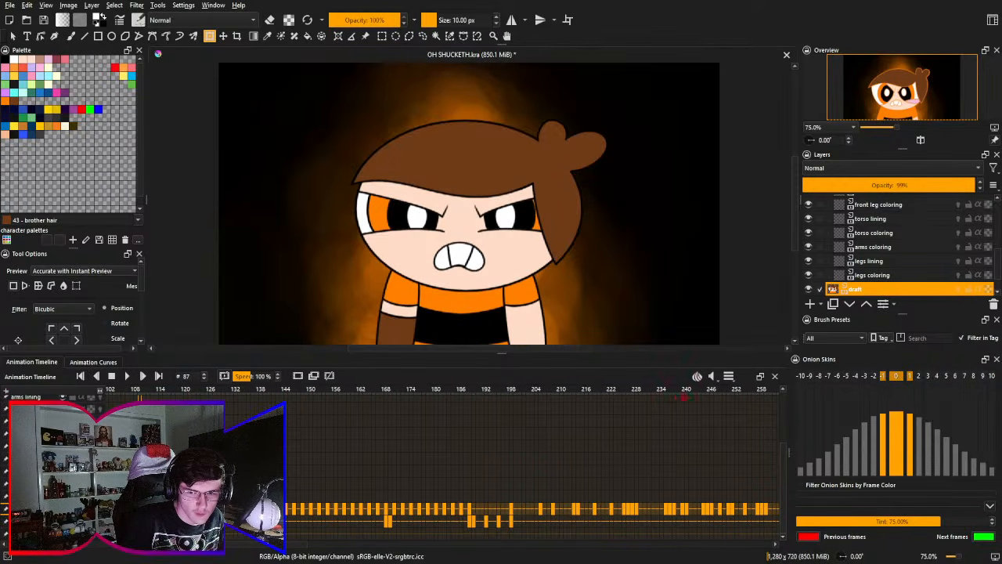
pyautogui.moveTo(678, 397); pyautogui.dragTo(663, 397)
pyautogui.click(669, 397)
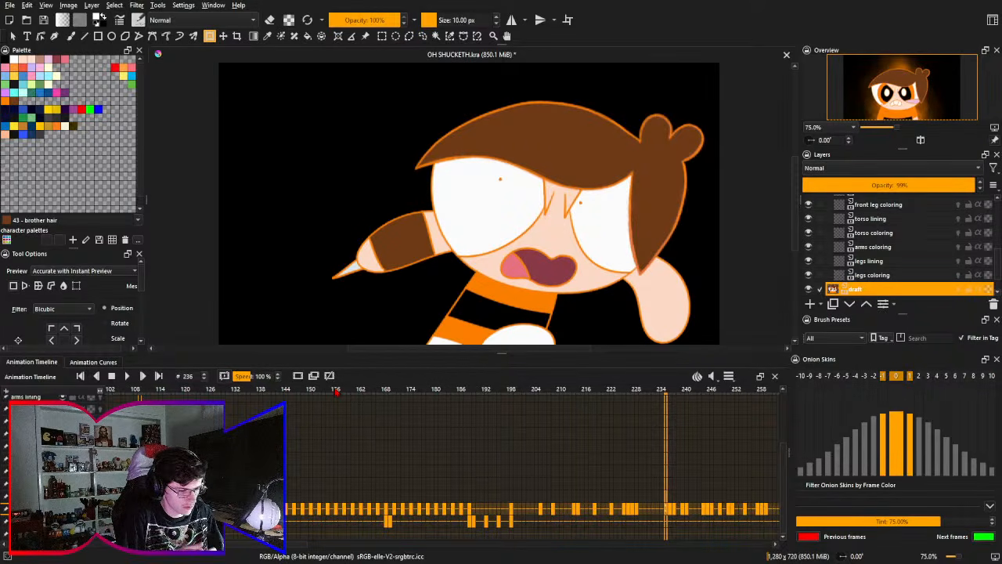
pyautogui.moveTo(288, 458); pyautogui.dragTo(548, 350)
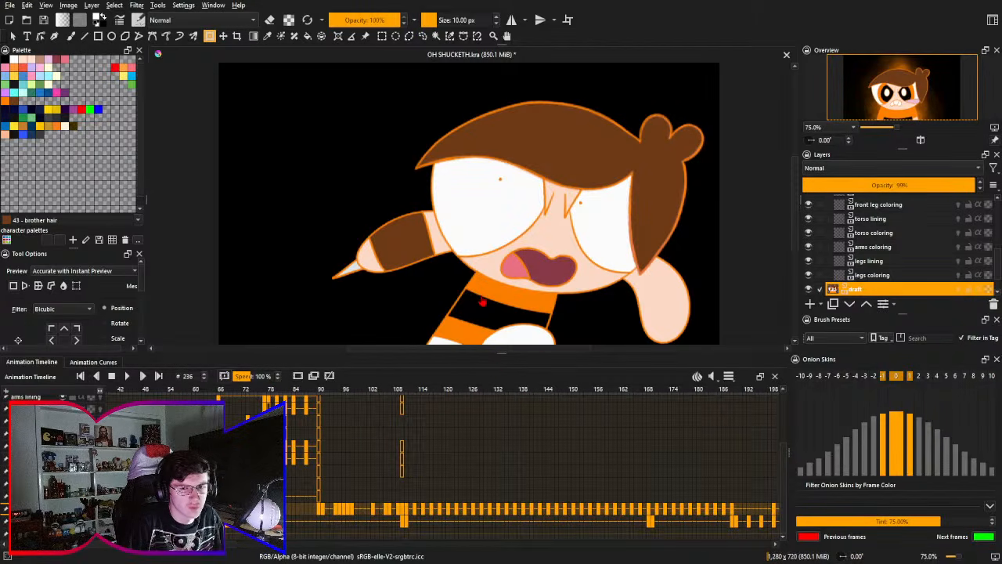
pyautogui.moveTo(481, 302)
pyautogui.mouseDown()
pyautogui.moveTo(489, 129)
pyautogui.moveTo(476, 112)
pyautogui.moveTo(452, 144)
pyautogui.mouseUp()
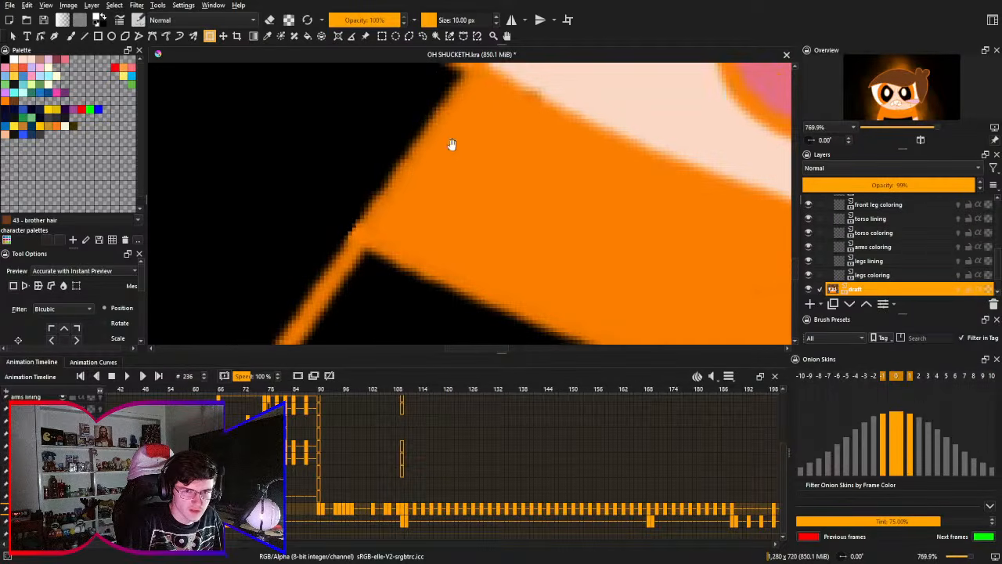
# - Leave the draft close-up, go back past frame 90 to frame 52 and save the file
pyautogui.press('2')
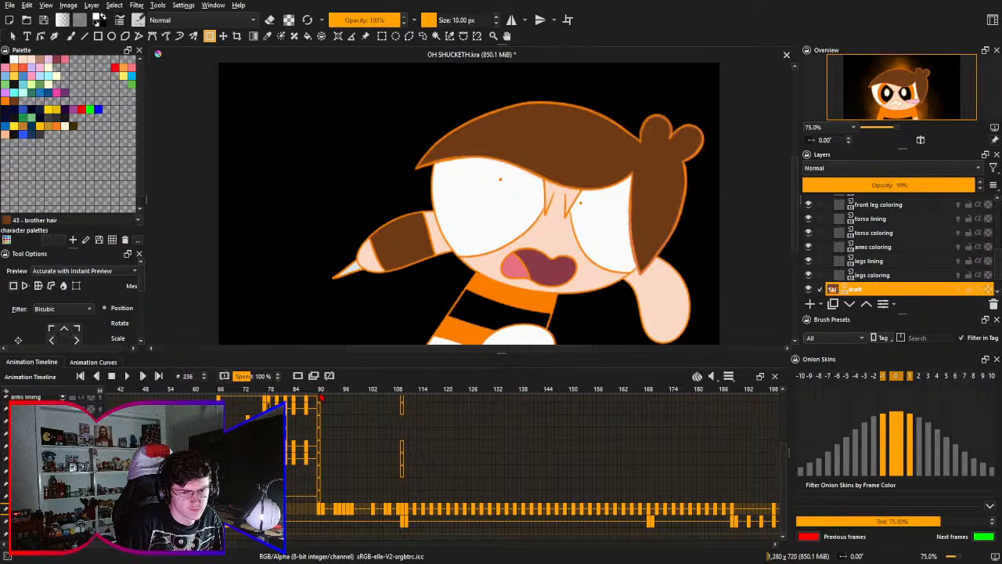
pyautogui.click(320, 399)
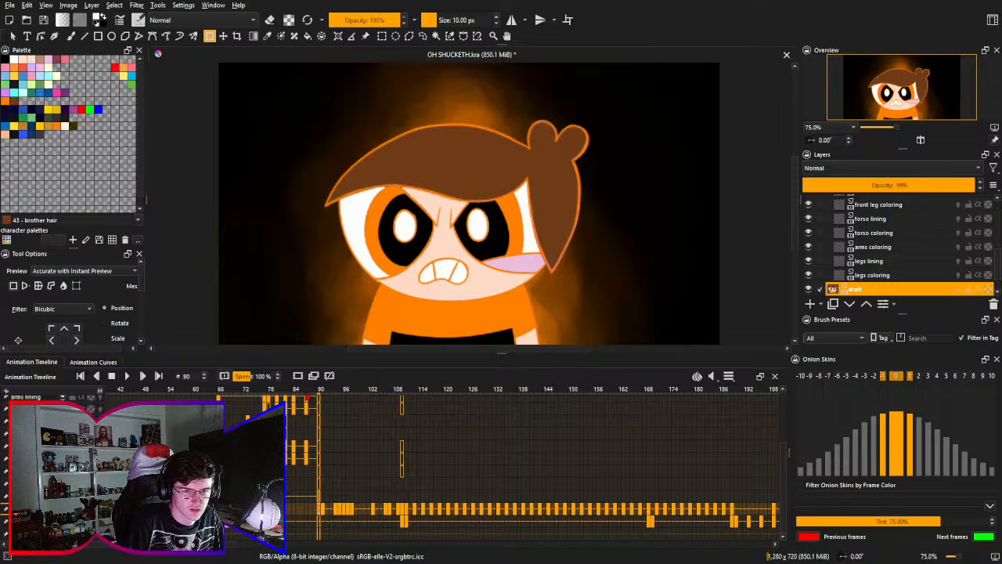
pyautogui.moveTo(323, 440); pyautogui.dragTo(348, 431)
pyautogui.moveTo(257, 397); pyautogui.dragTo(226, 428)
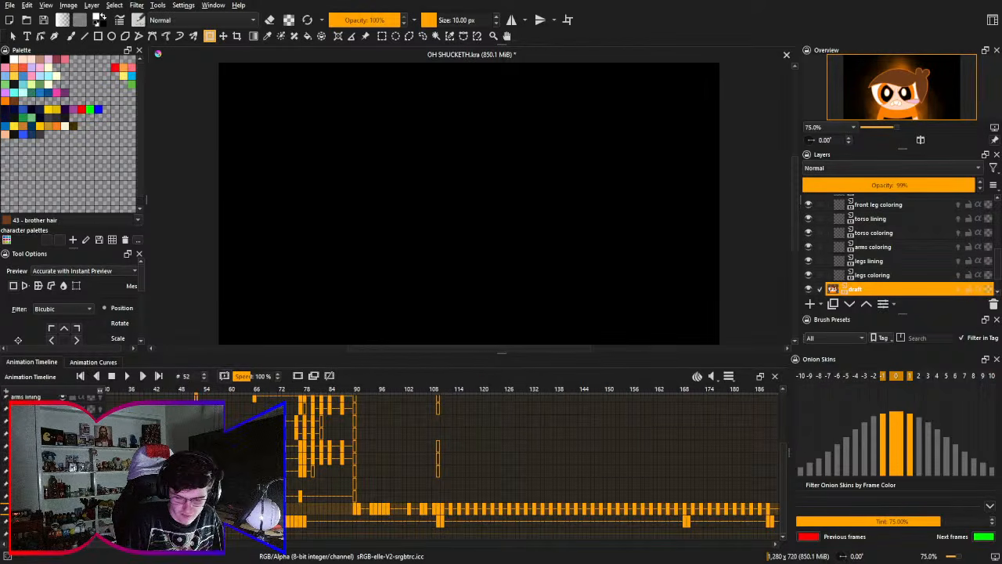
pyautogui.hotkey('ctrl', 's')
# - Play the animation from frame 52 twice to review the finished poses and the draft, stopping playback each time
pyautogui.moveTo(689, 406); pyautogui.dragTo(822, 407)
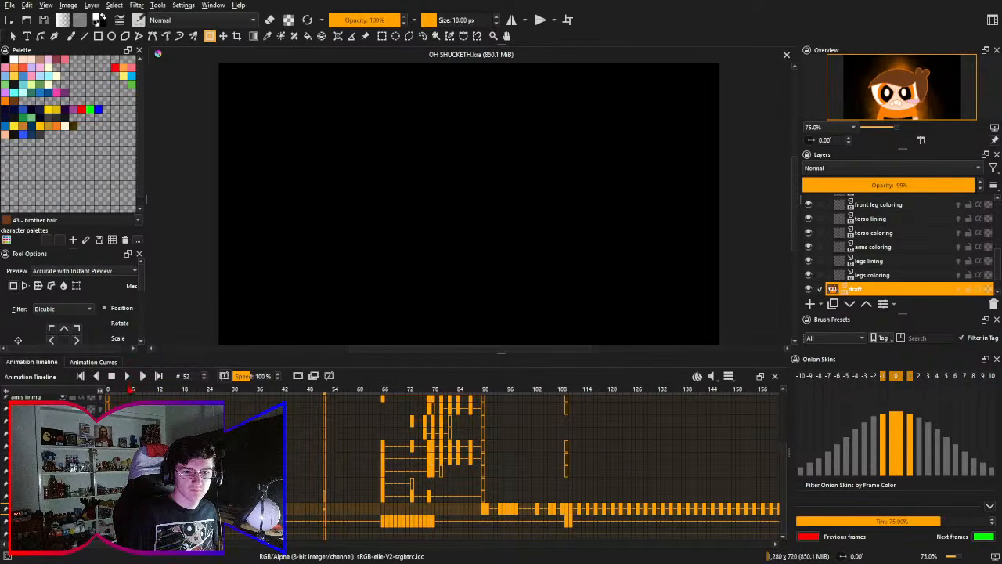
pyautogui.click(129, 376)
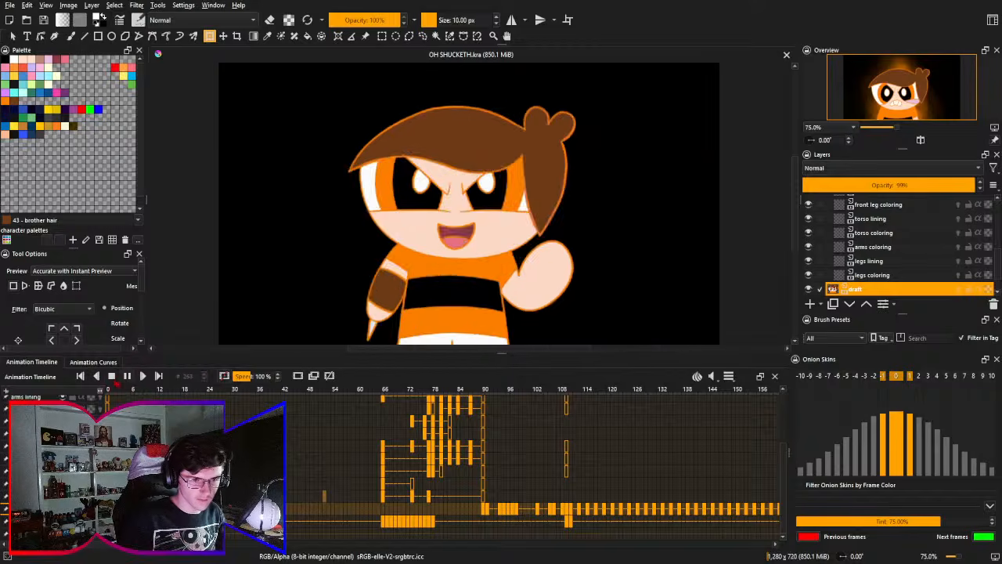
pyautogui.press('space')
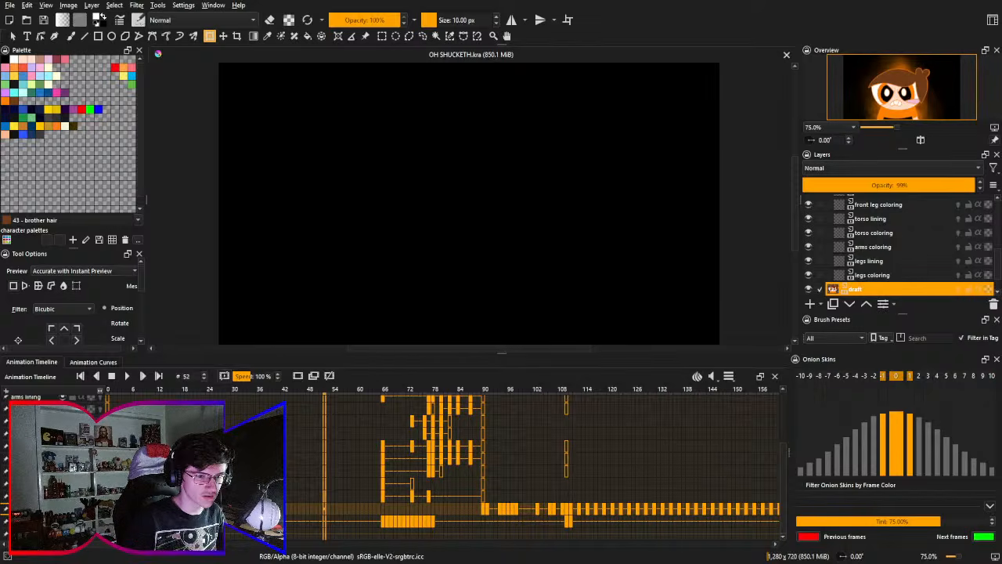
pyautogui.click(127, 376)
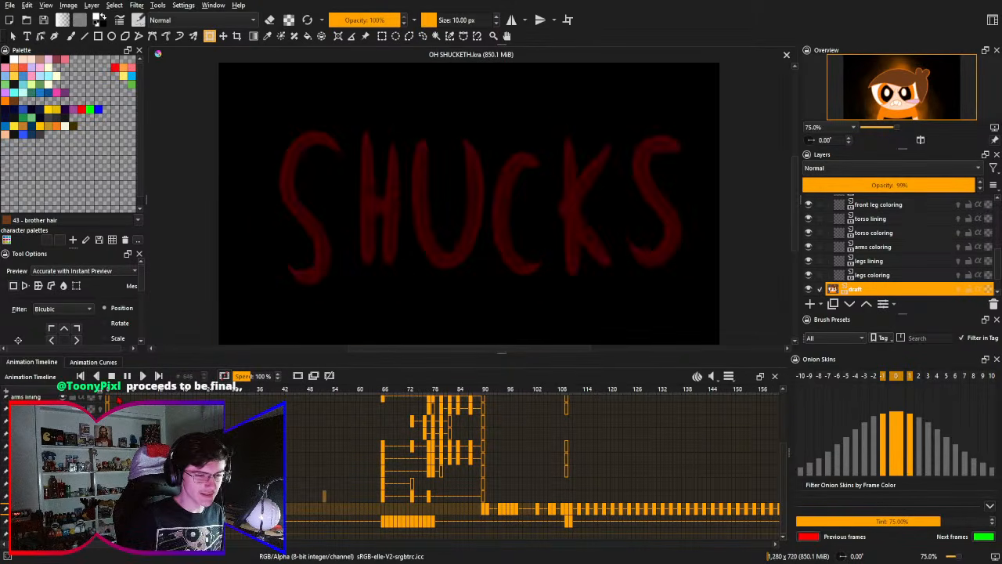
pyautogui.press('Escape')
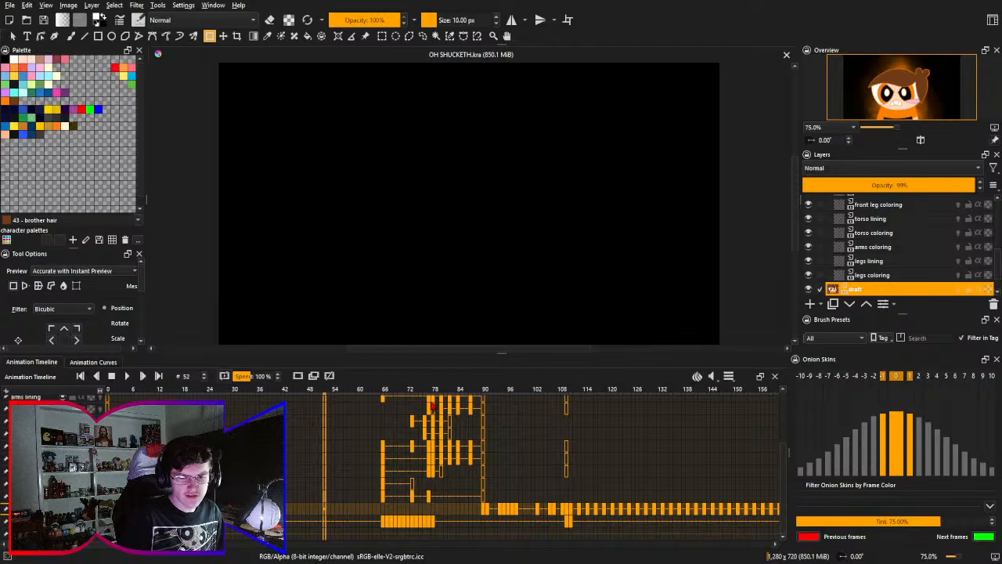
# - Go to frame 87 and look over the keyframe layout in the timeline, including the draft section beyond frame 90
pyautogui.hscroll(4, 407, 427)
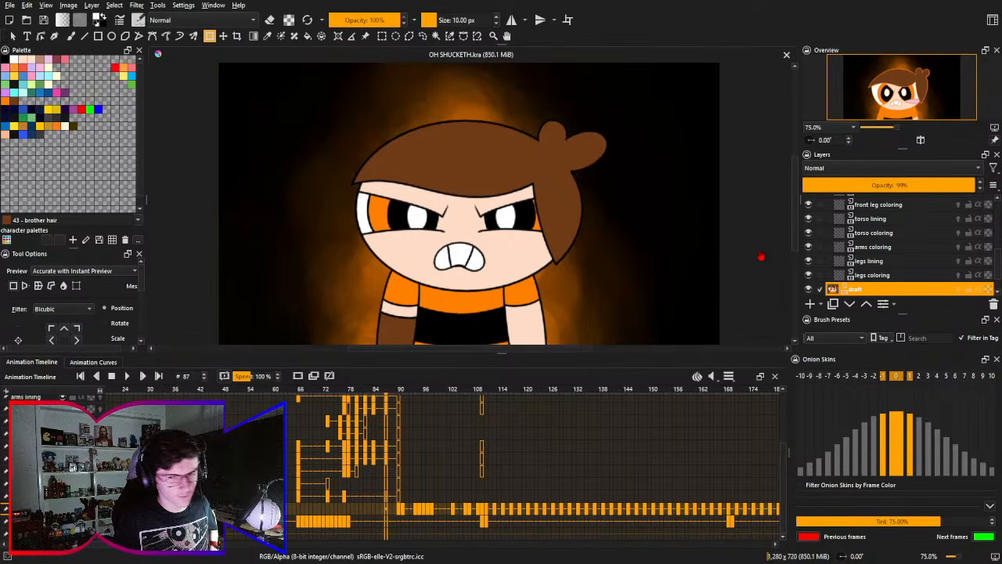
pyautogui.moveTo(488, 449); pyautogui.dragTo(361, 384)
pyautogui.moveTo(693, 443); pyautogui.dragTo(579, 441)
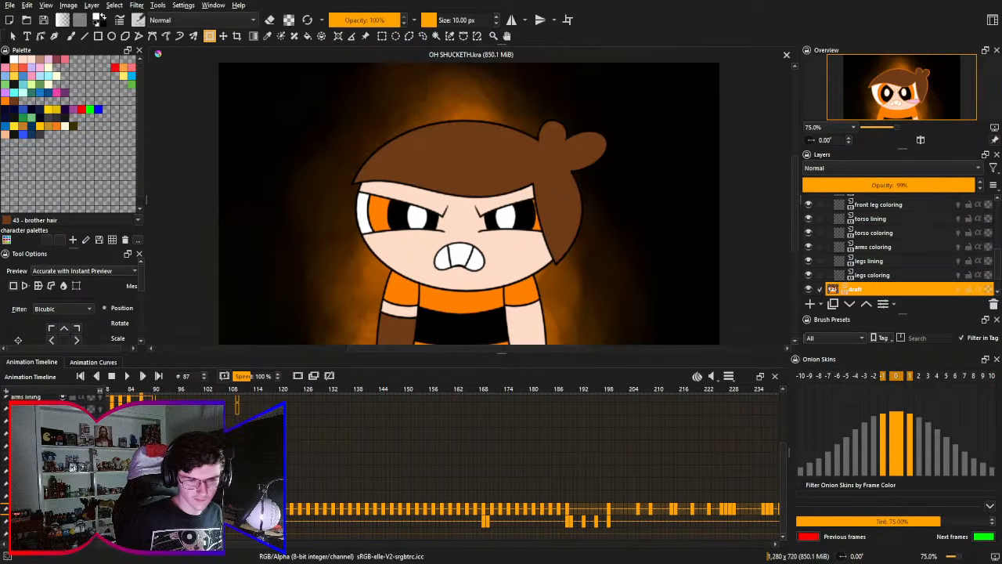
pyautogui.moveTo(536, 501); pyautogui.dragTo(629, 446)
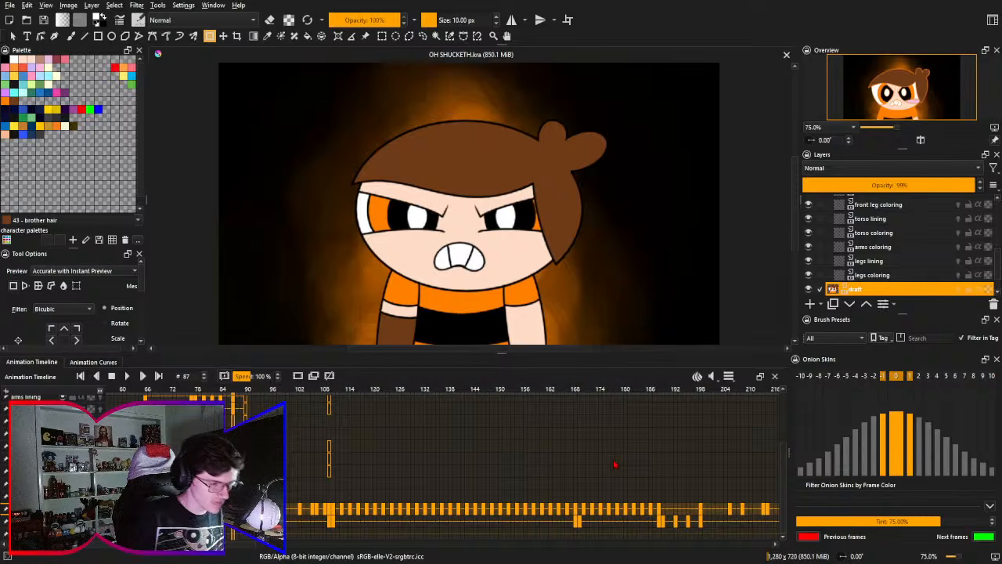
pyautogui.moveTo(428, 446); pyautogui.dragTo(567, 380)
pyautogui.moveTo(545, 438); pyautogui.dragTo(644, 403)
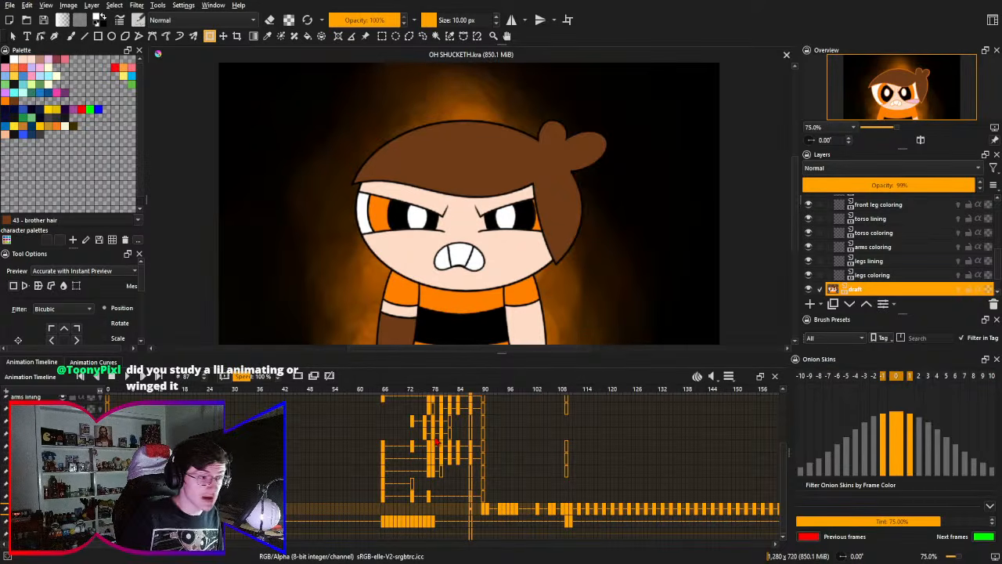
pyautogui.hscroll(2, 445, 435)
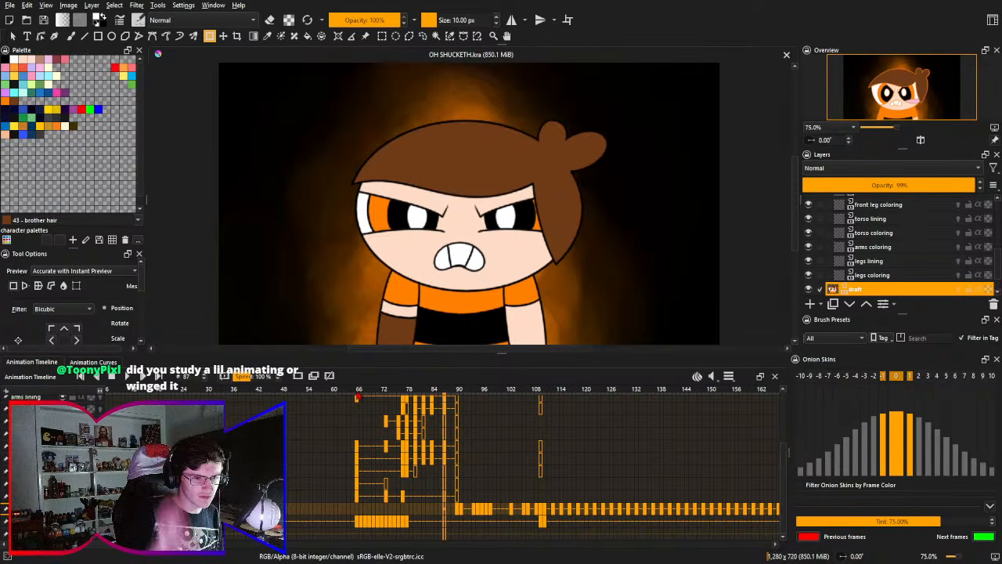
pyautogui.click(959, 233)
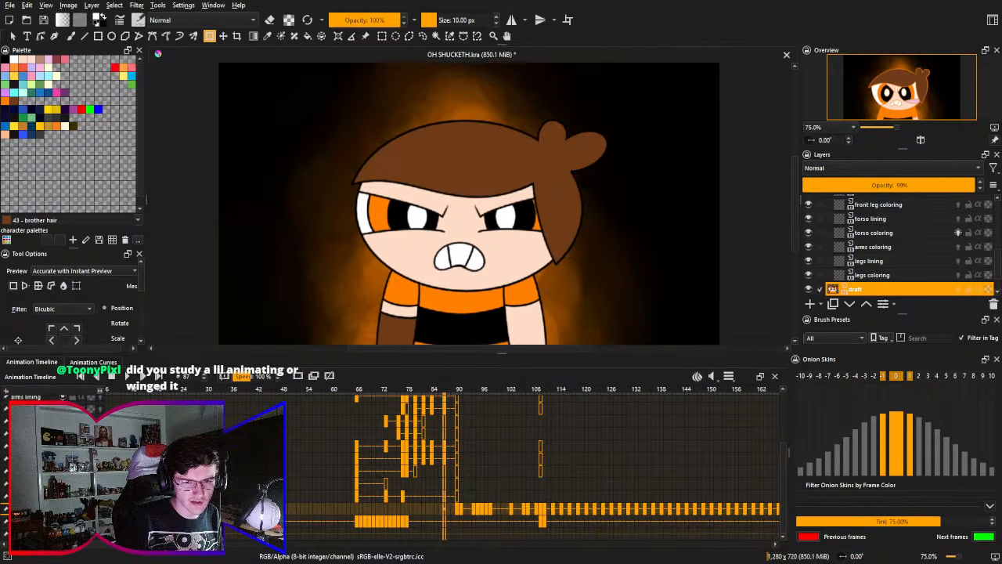
pyautogui.click(959, 233)
pyautogui.click(870, 219)
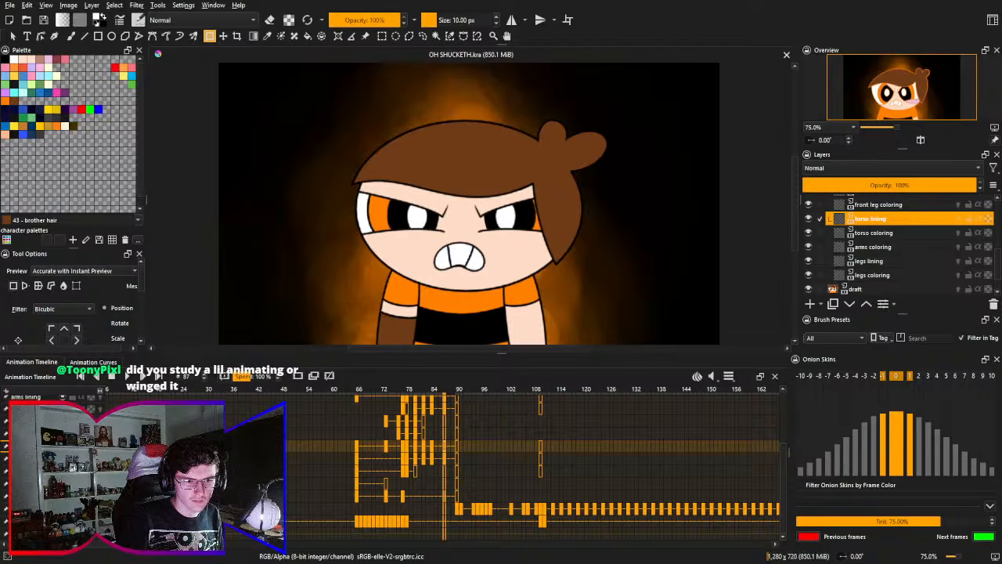
pyautogui.click(958, 218)
pyautogui.click(959, 219)
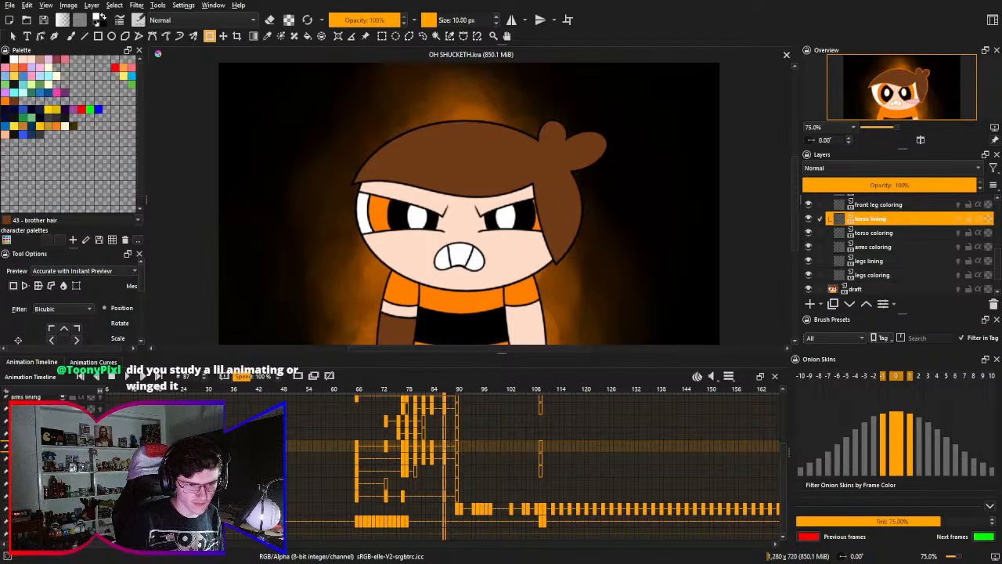
pyautogui.click(959, 261)
pyautogui.click(959, 261)
# - Turn on onion skins for the arms lining and compare the neighbouring arm outlines at frames 76 and 77
pyautogui.click(99, 408)
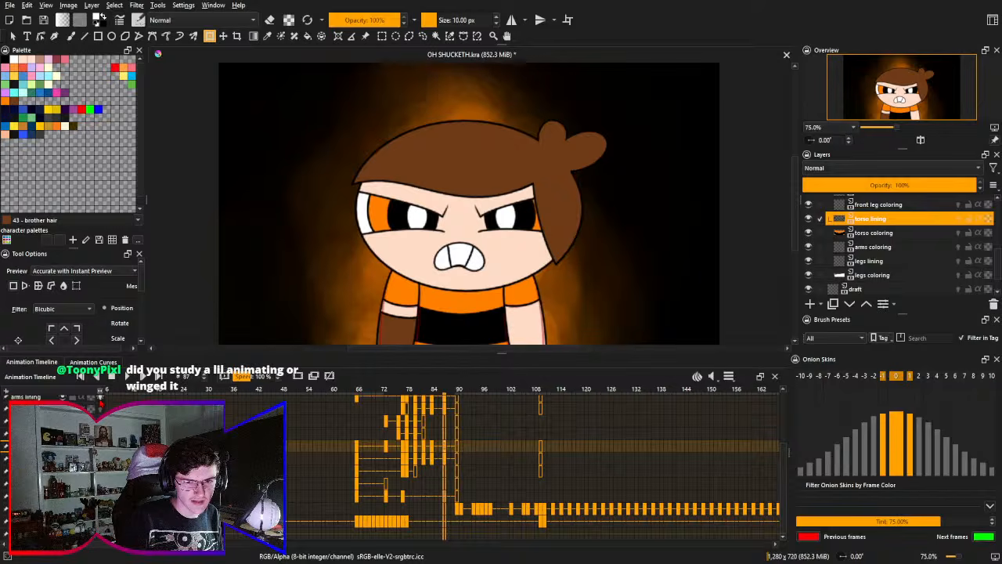
pyautogui.moveTo(337, 473); pyautogui.dragTo(301, 530)
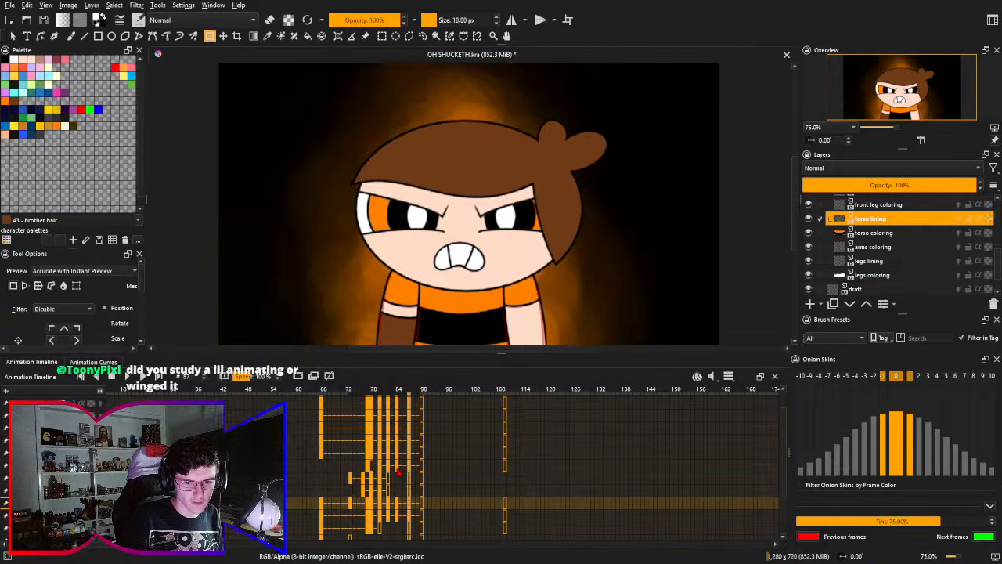
pyautogui.click(397, 473)
pyautogui.moveTo(377, 484); pyautogui.dragTo(350, 485)
pyautogui.click(361, 476)
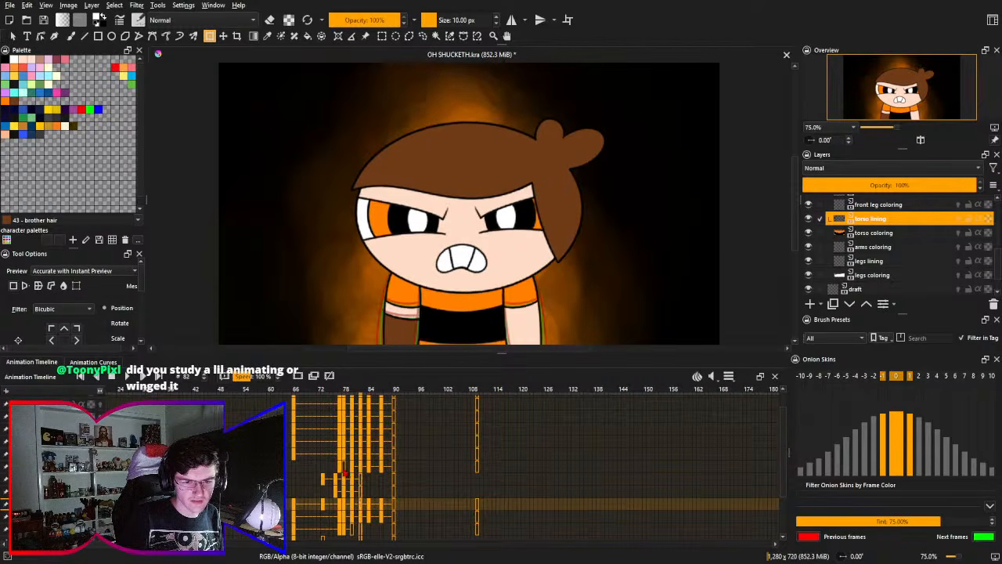
pyautogui.click(338, 471)
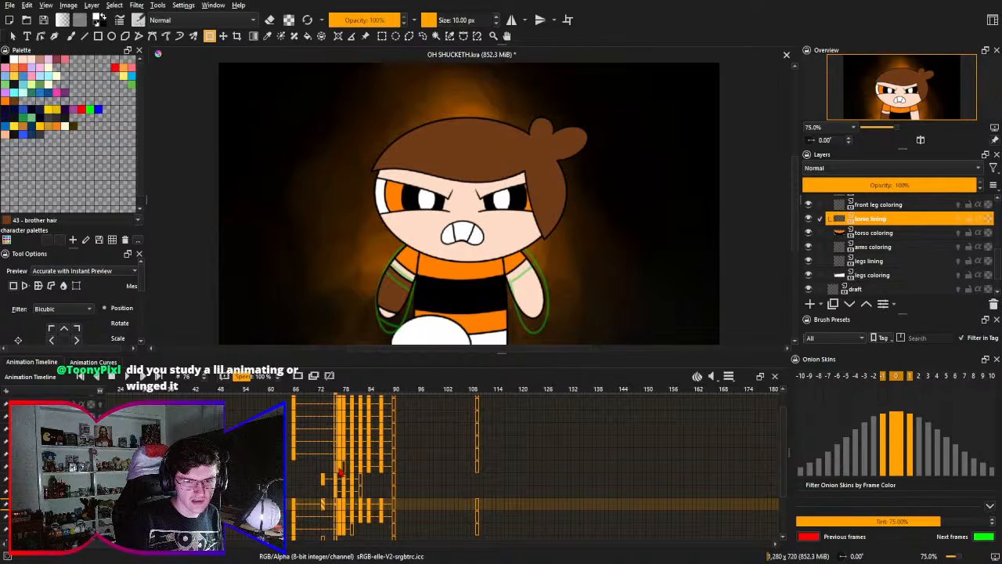
pyautogui.click(341, 473)
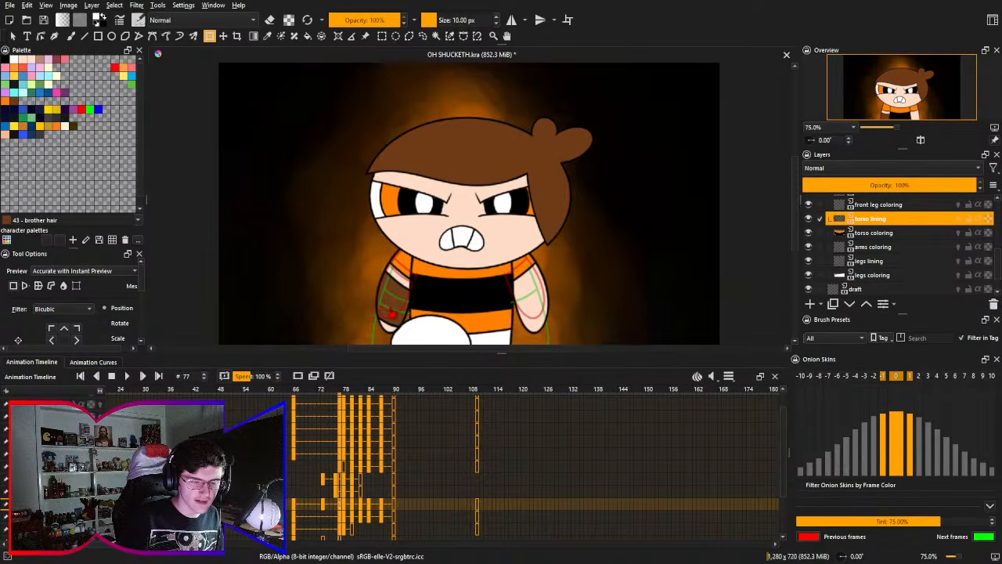
pyautogui.moveTo(391, 308); pyautogui.dragTo(422, 190)
pyautogui.moveTo(425, 257); pyautogui.dragTo(443, 288)
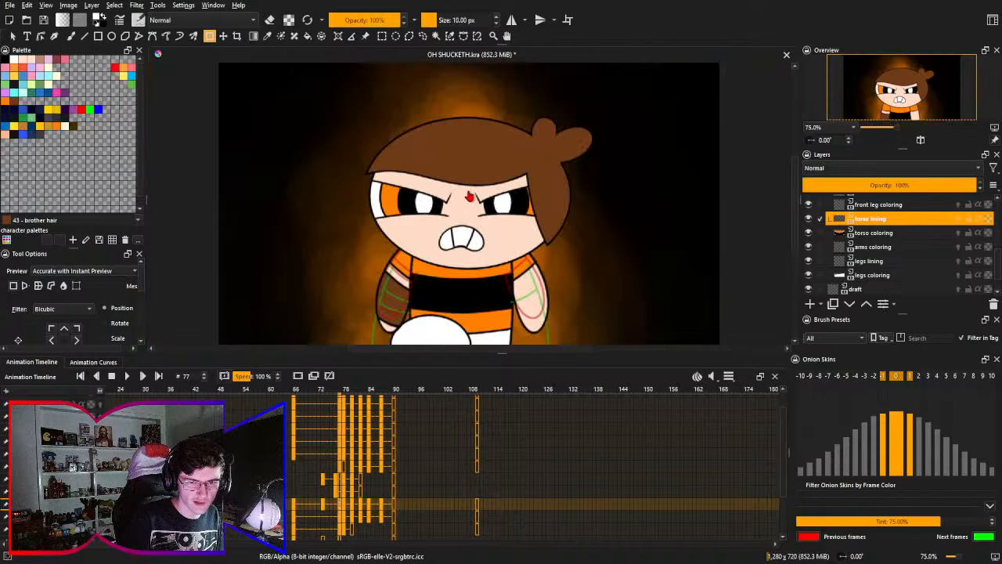
pyautogui.press('2')
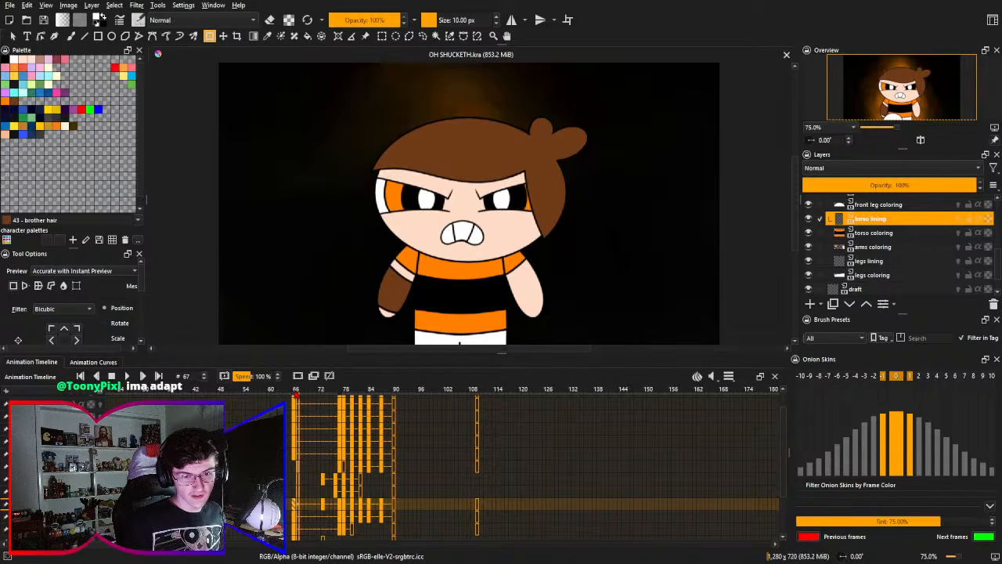
# - Go to frame 66 and on to frame 87 to compare the starting pose with the stomp's final pose
pyautogui.click(296, 399)
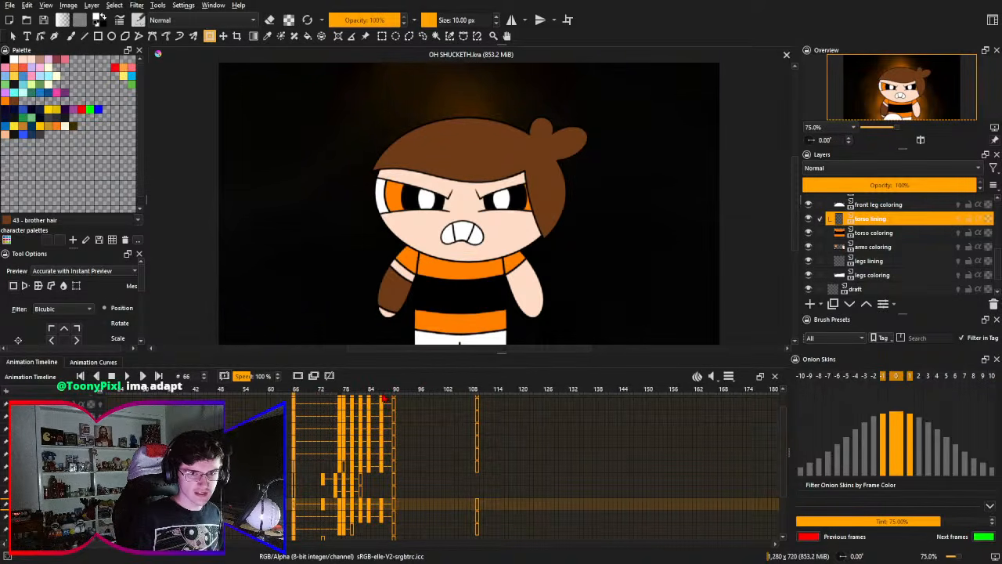
pyautogui.press('Right')
pyautogui.moveTo(413, 446); pyautogui.dragTo(390, 455)
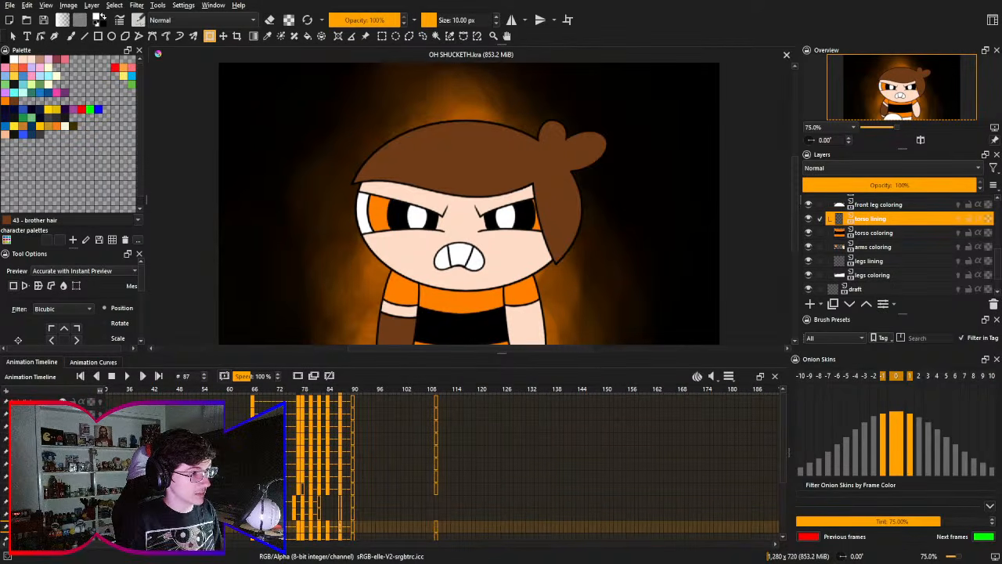